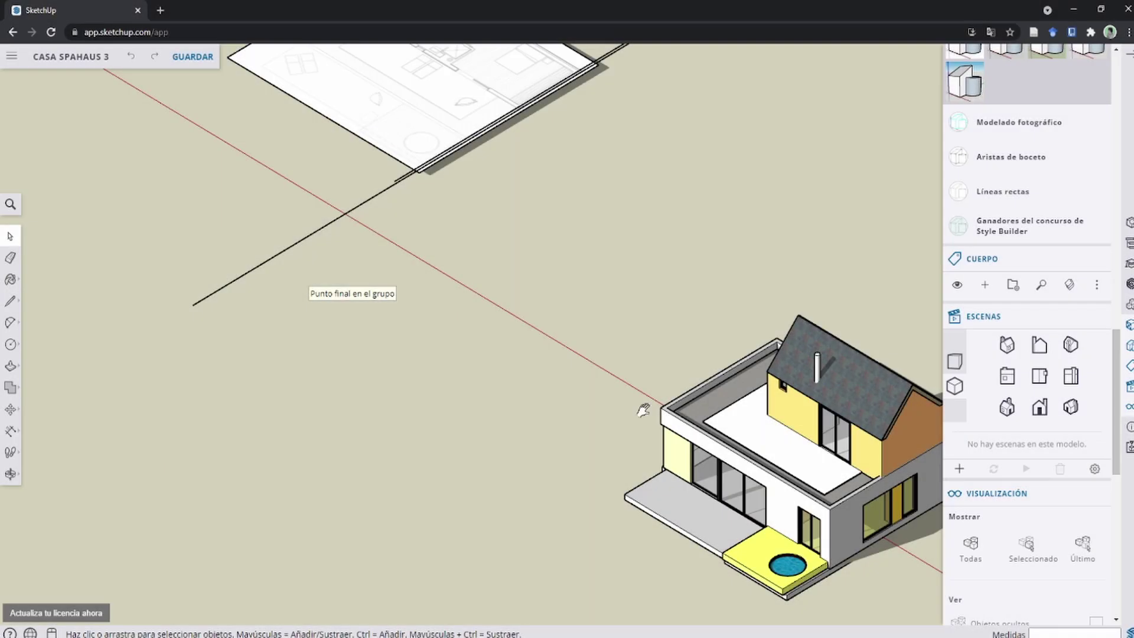
Step: Launch SketchUp for Web from its product page with Start Modeling
shift+middle_drag(643, 406, 397, 362)
shift+middle_drag(425, 409, 389, 338)
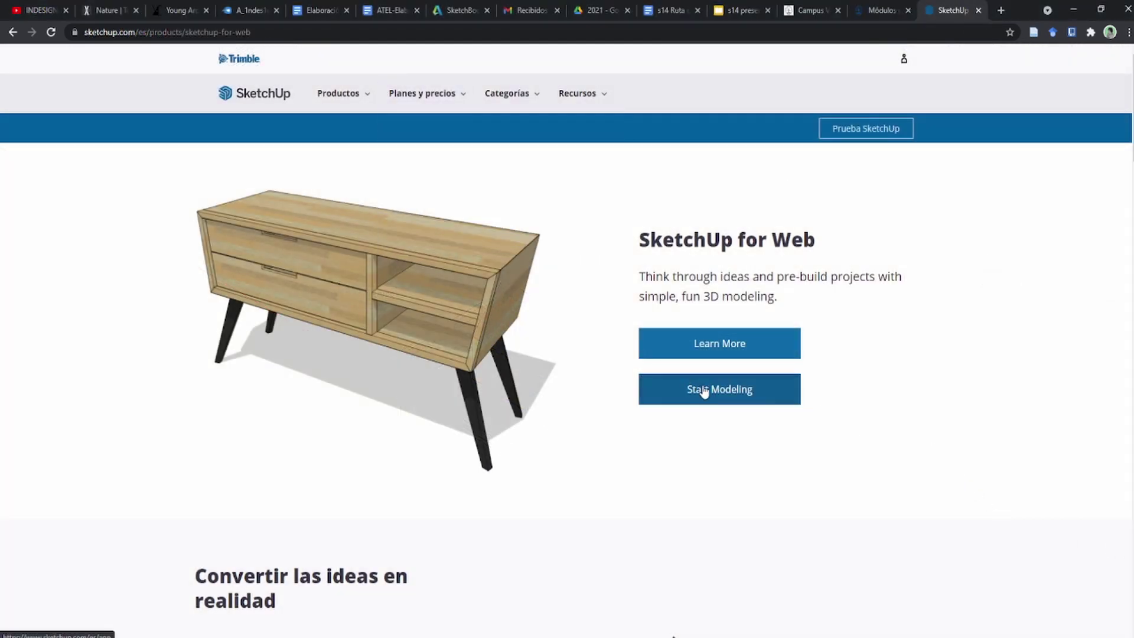
click(705, 391)
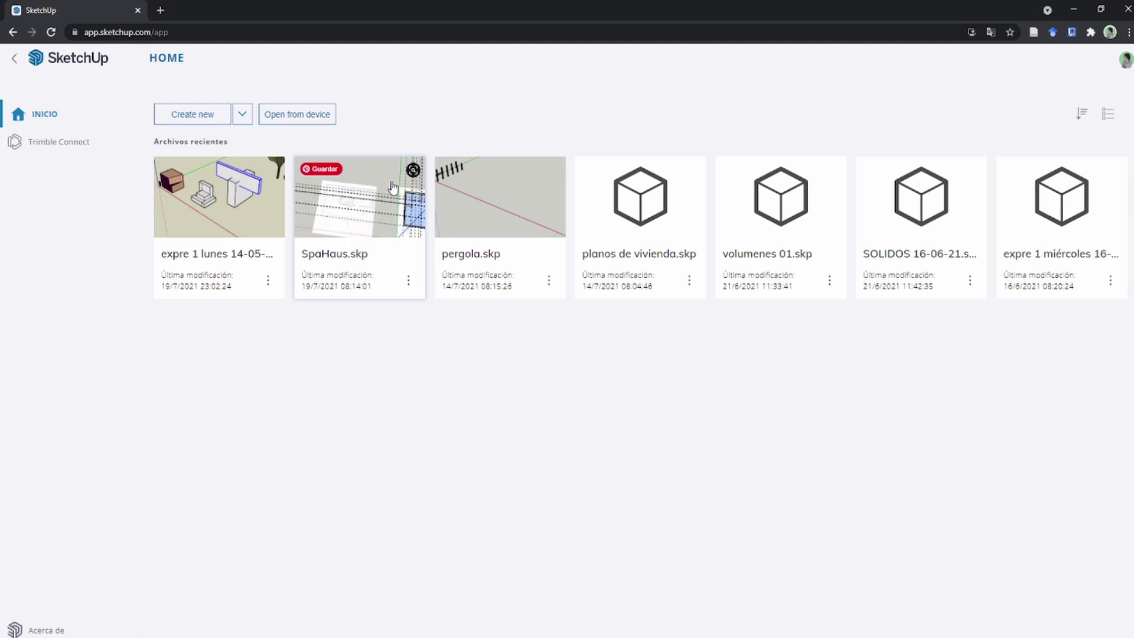
Step: Create a new model from the Decimal - Meters template
click(242, 122)
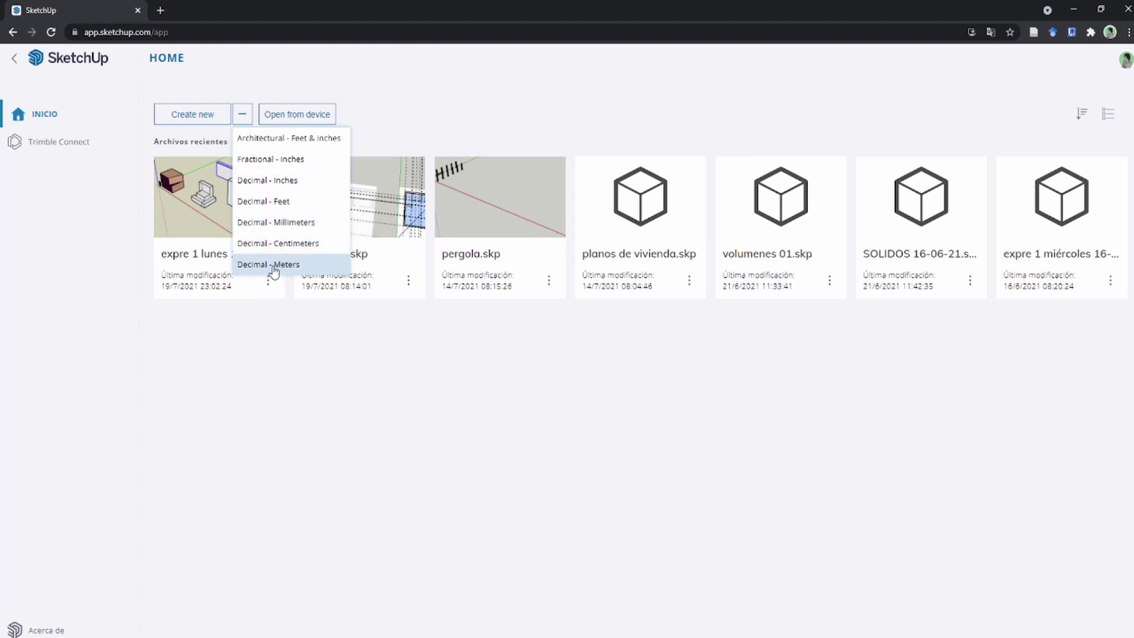
click(274, 270)
scroll(620, 397, down, 2)
scroll(615, 395, down, 5)
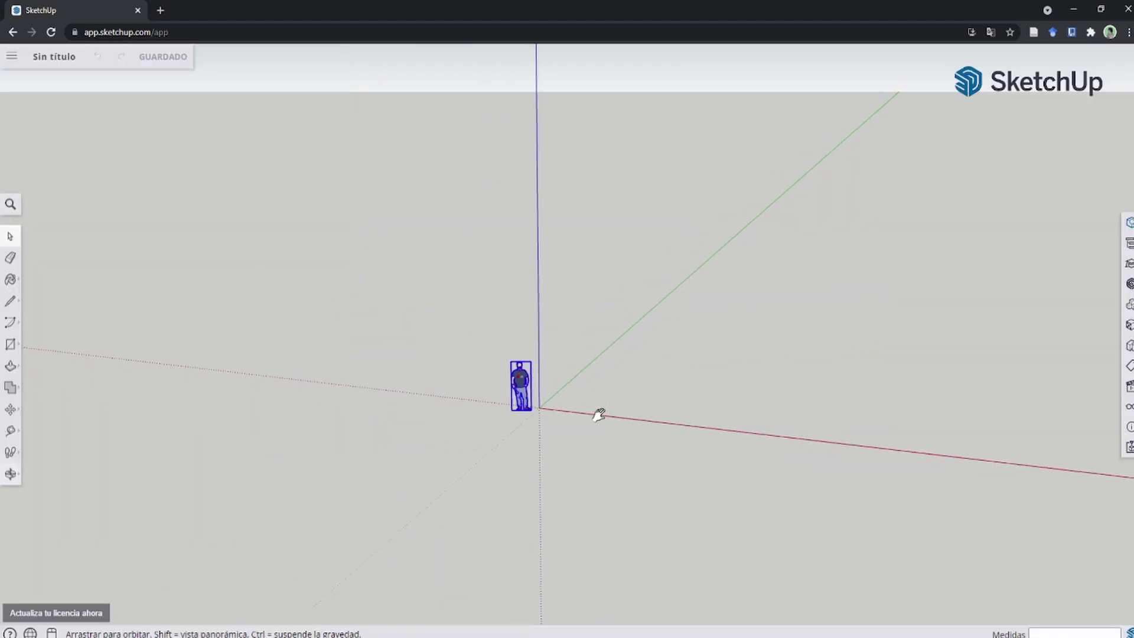
shift+middle_drag(599, 415, 435, 387)
key(space)
scroll(354, 372, up, 3)
scroll(343, 354, up, 3)
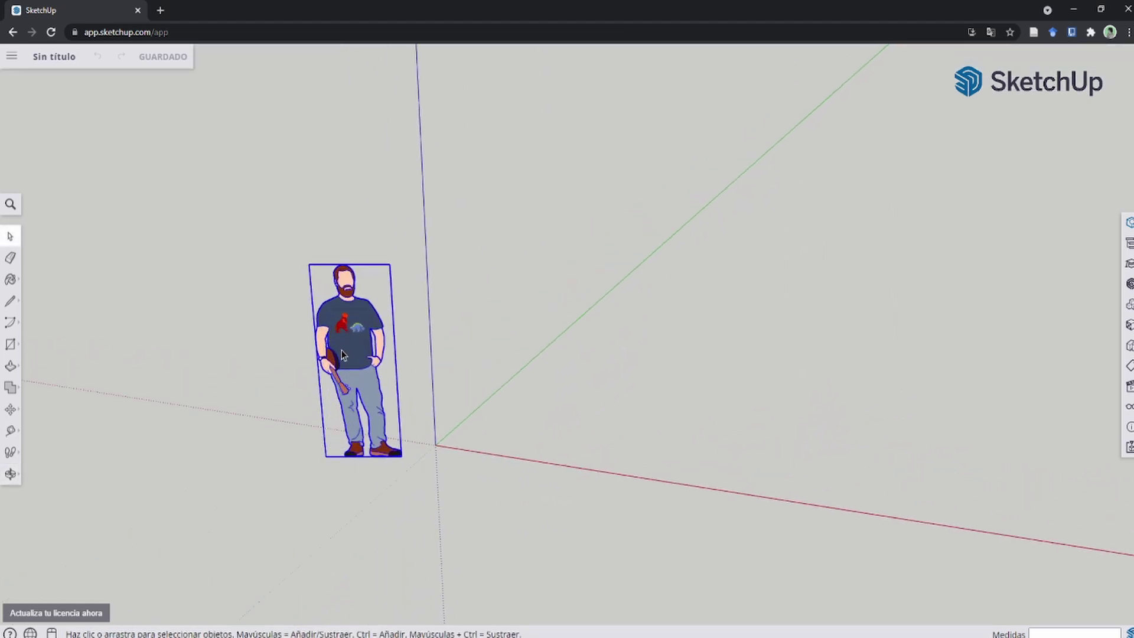
scroll(342, 355, down, 3)
shift+middle_drag(345, 354, 335, 339)
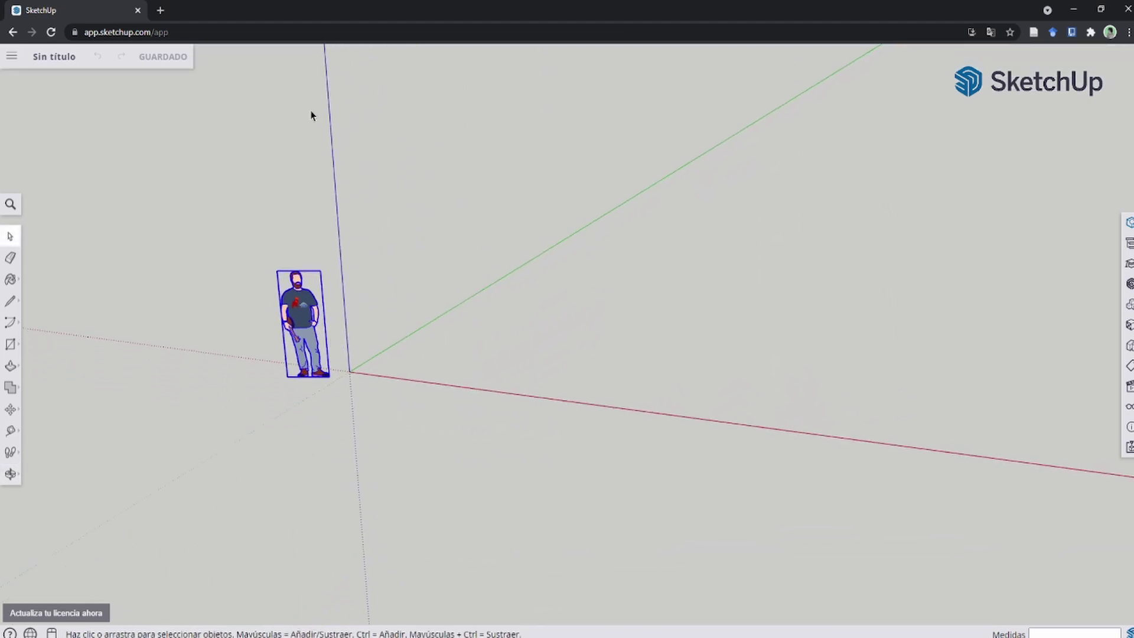
shift+middle_drag(537, 338, 466, 359)
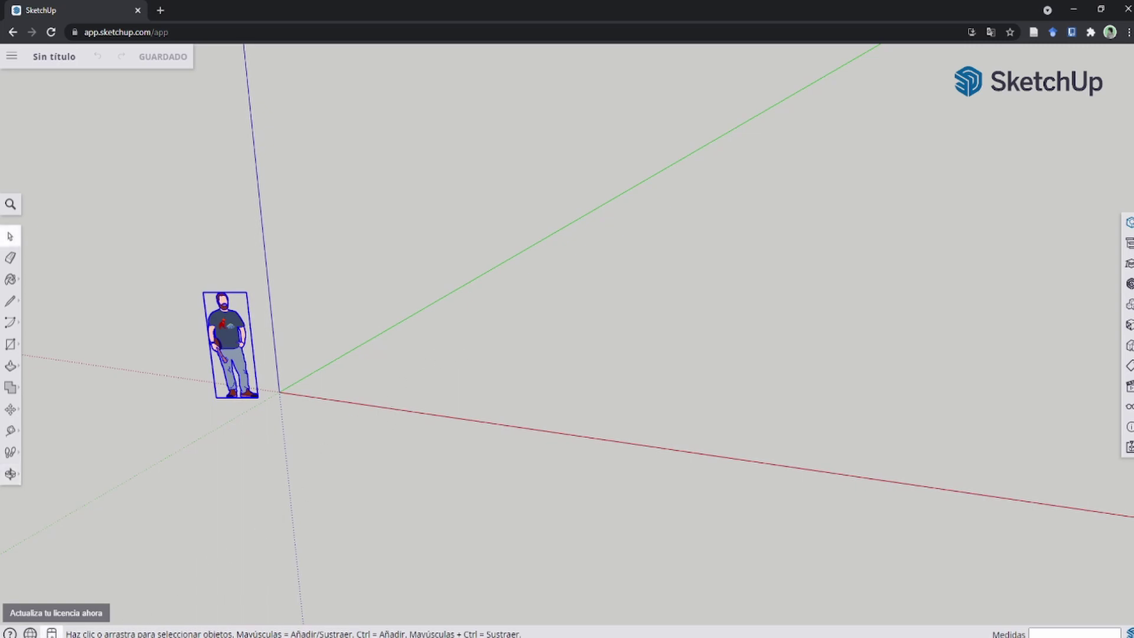
Step: Dismiss the input-device popup and deselect the scale figure
click(52, 632)
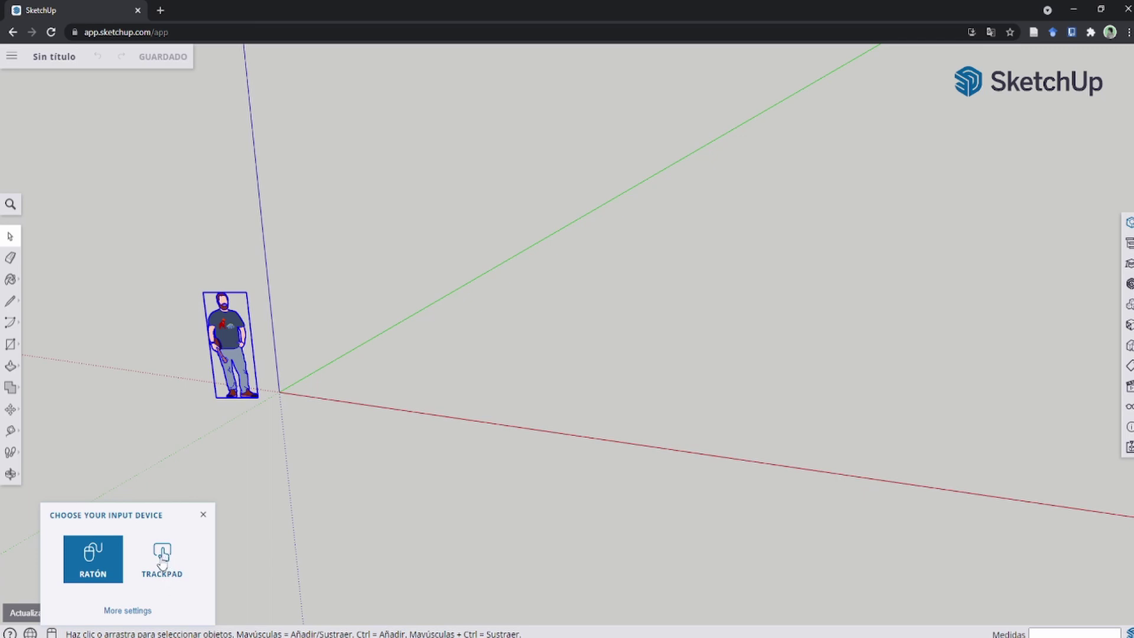
click(204, 516)
click(388, 276)
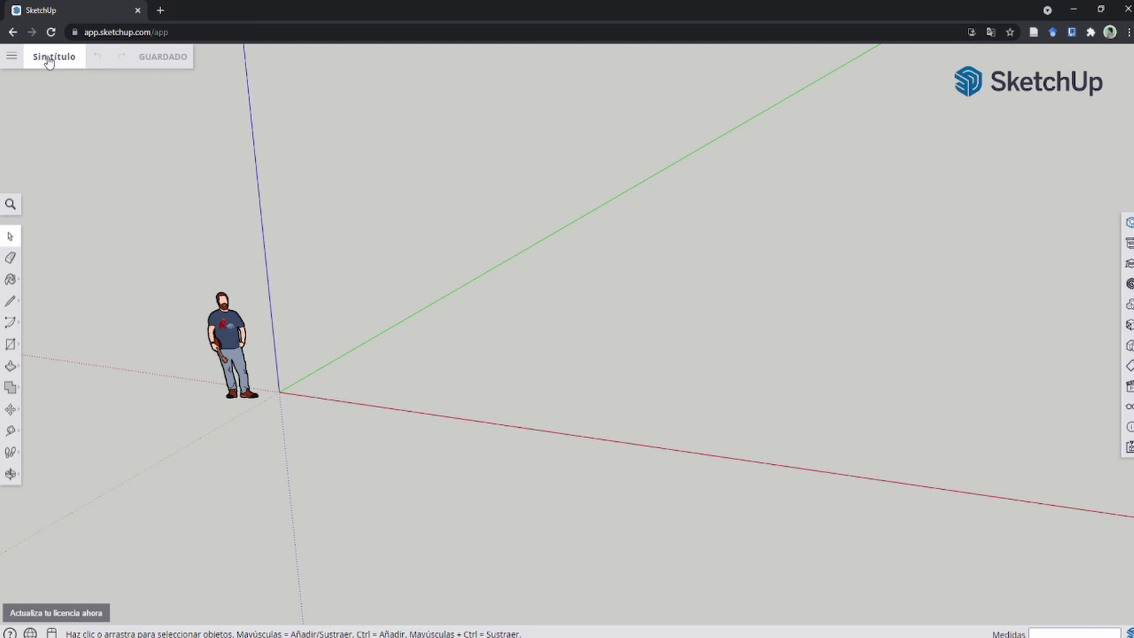
click(49, 58)
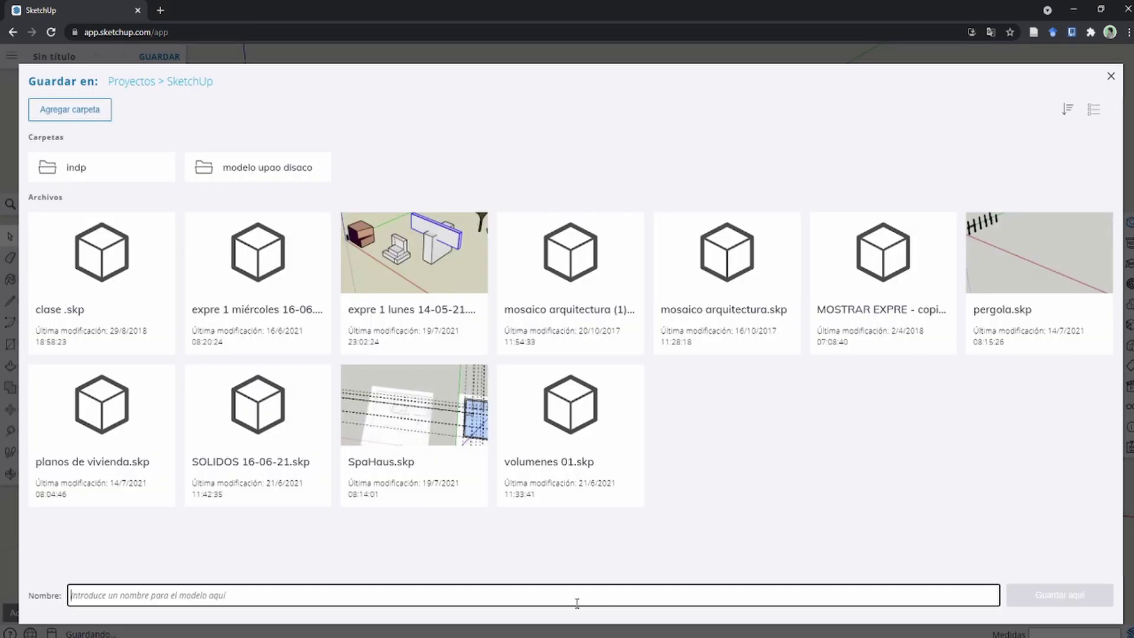
Step: Save the model as 'CASA SPAHAUS' in the Proyectos > SketchUp folder
text(CASA SPAH)
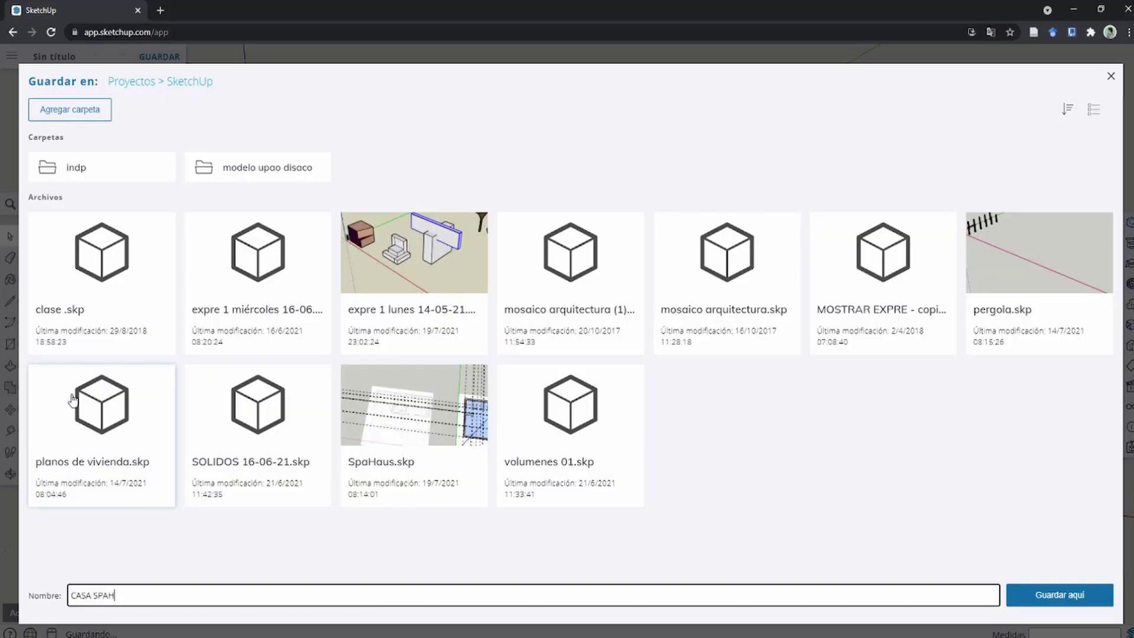
text(AUS)
key(Return)
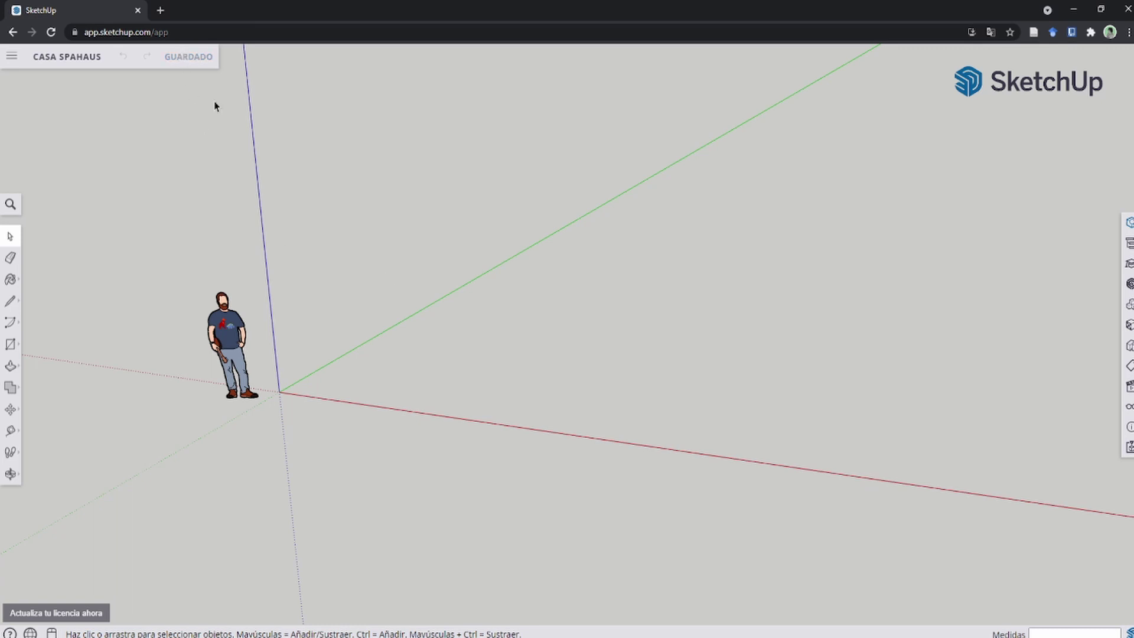
Step: Show the Importar options, My device and Trimble Connect, from the main menu
middle_drag(399, 368, 460, 383)
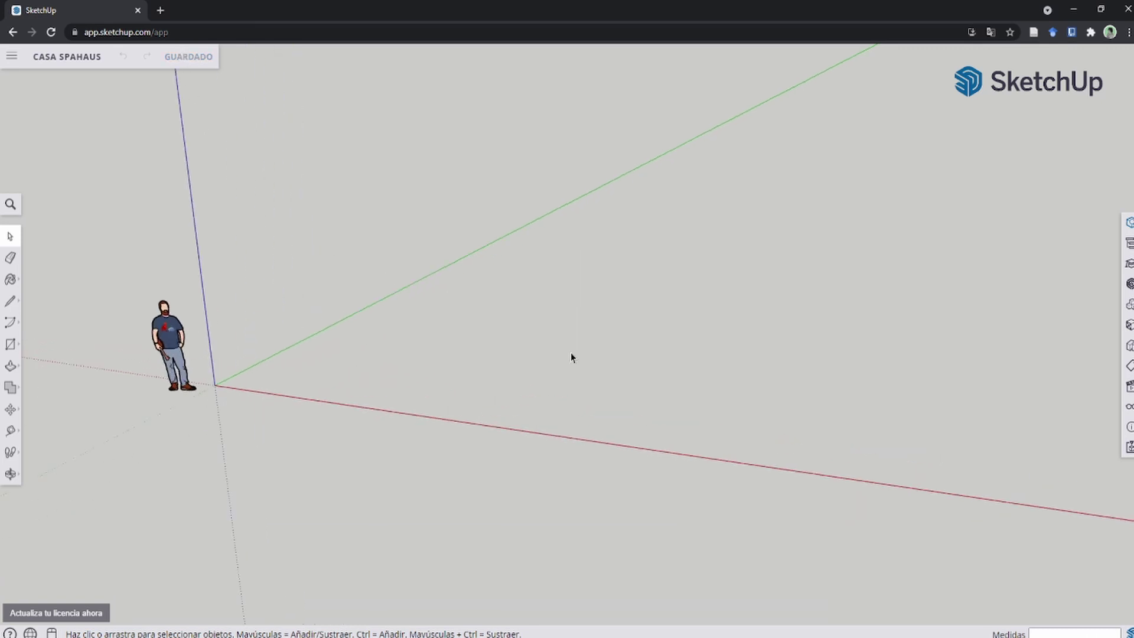
scroll(460, 383, down, 3)
scroll(393, 310, up, 3)
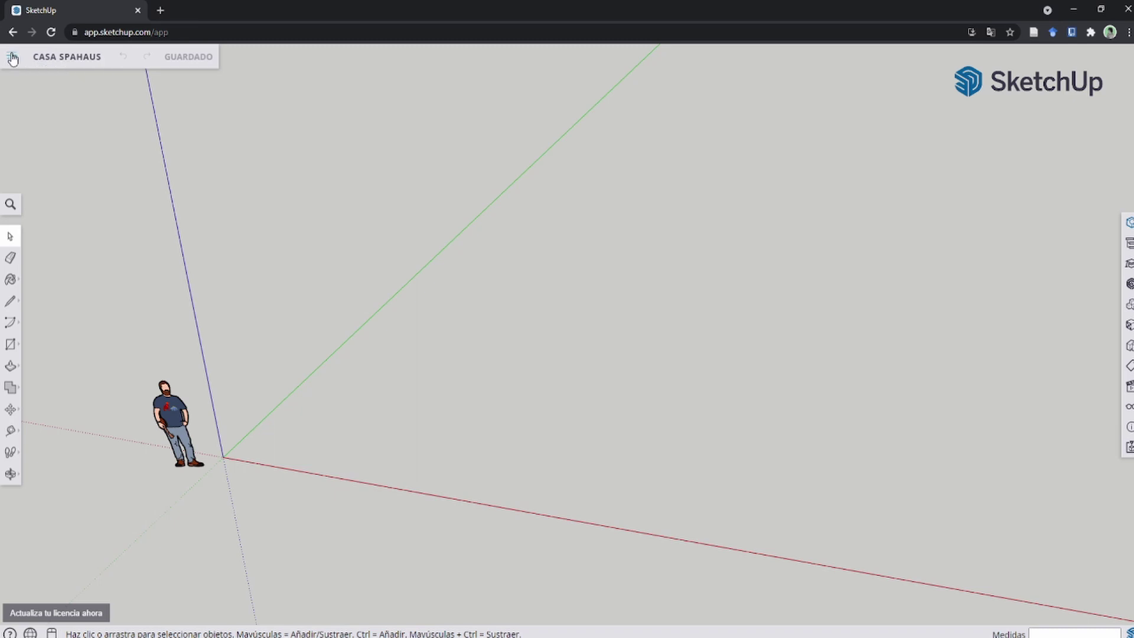
scroll(306, 306, down, 1)
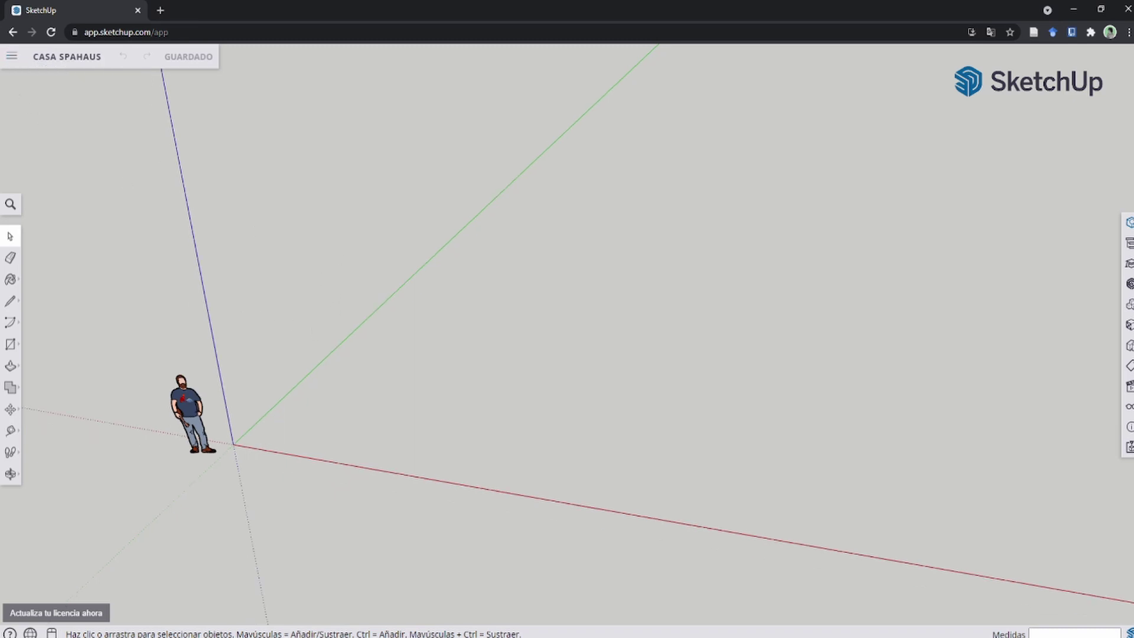
click(11, 57)
mouse_move(53, 187)
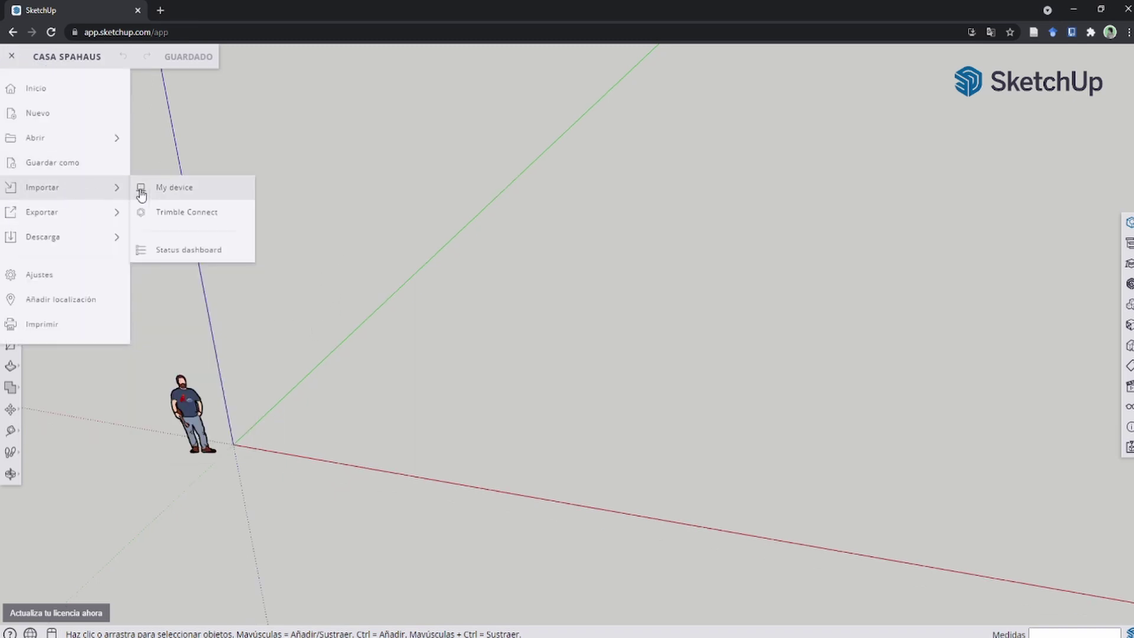
Step: Choose My device and open image 17 in the 06 - SPAHAUS folder
click(187, 197)
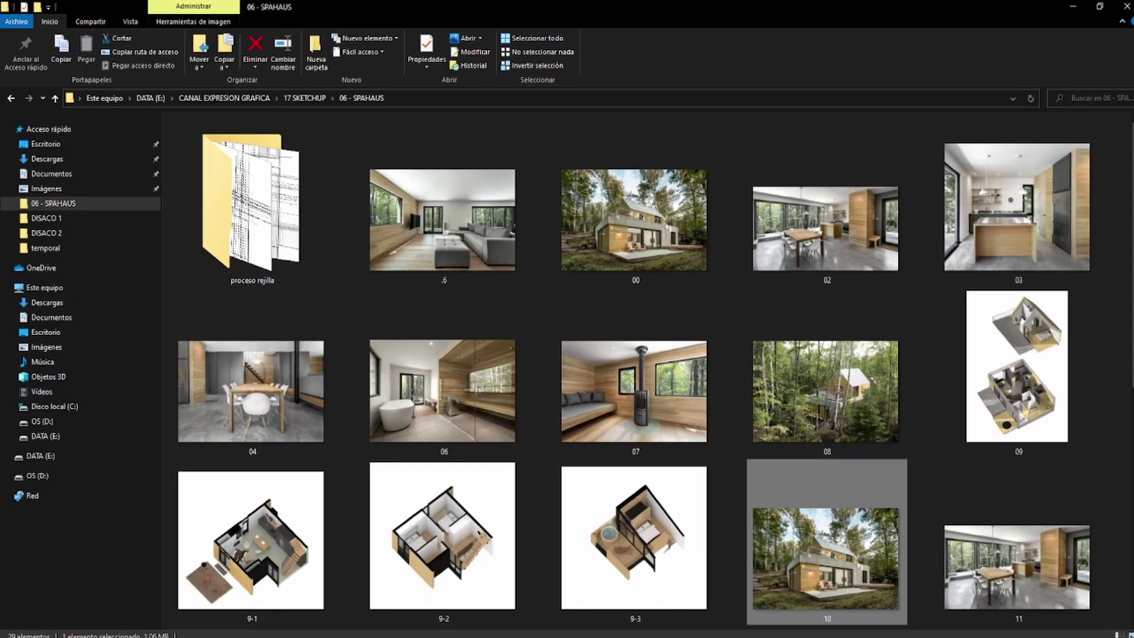
scroll(520, 370, down, 5)
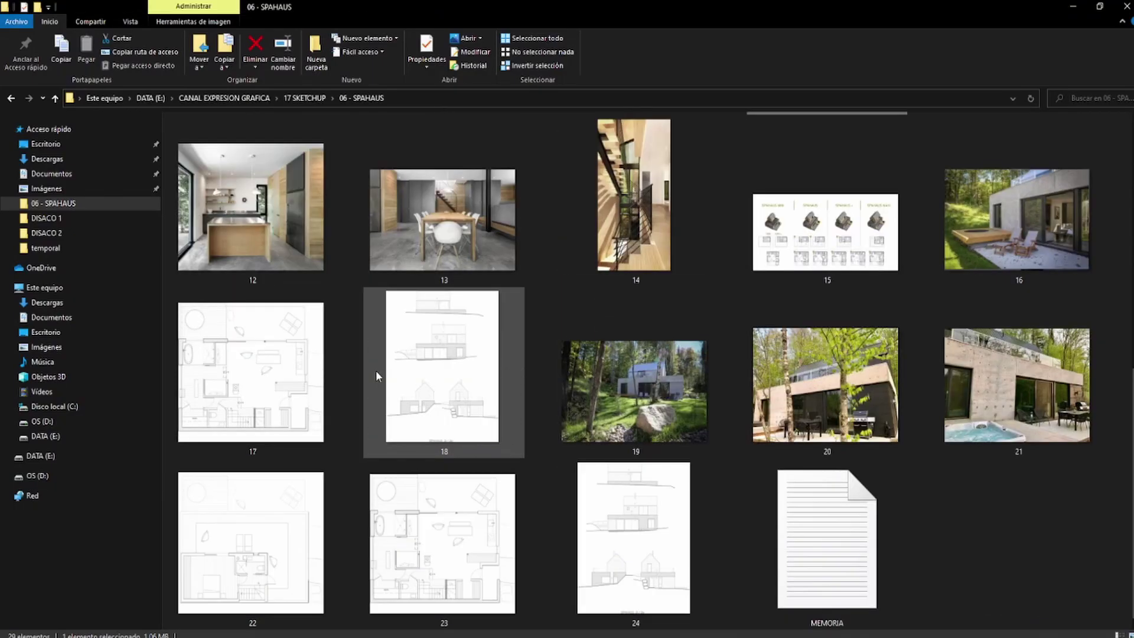
double_click(266, 362)
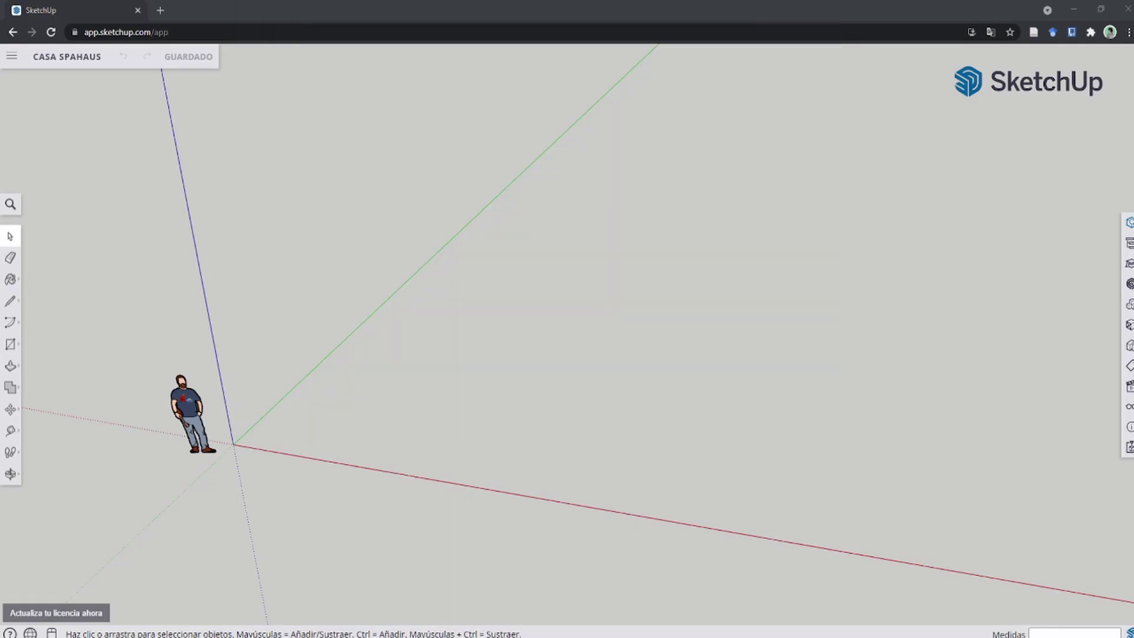
Step: Import 17.jpg as an image and place it as the ground-floor plan
drag(539, 18, 307, 21)
drag(304, 297, 720, 354)
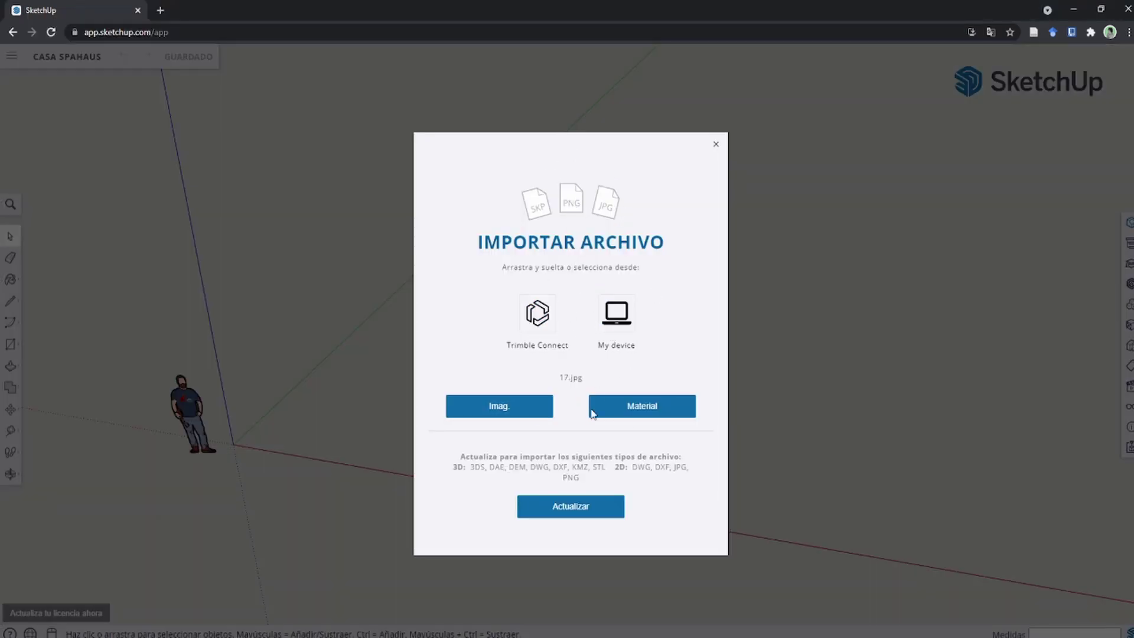
click(533, 412)
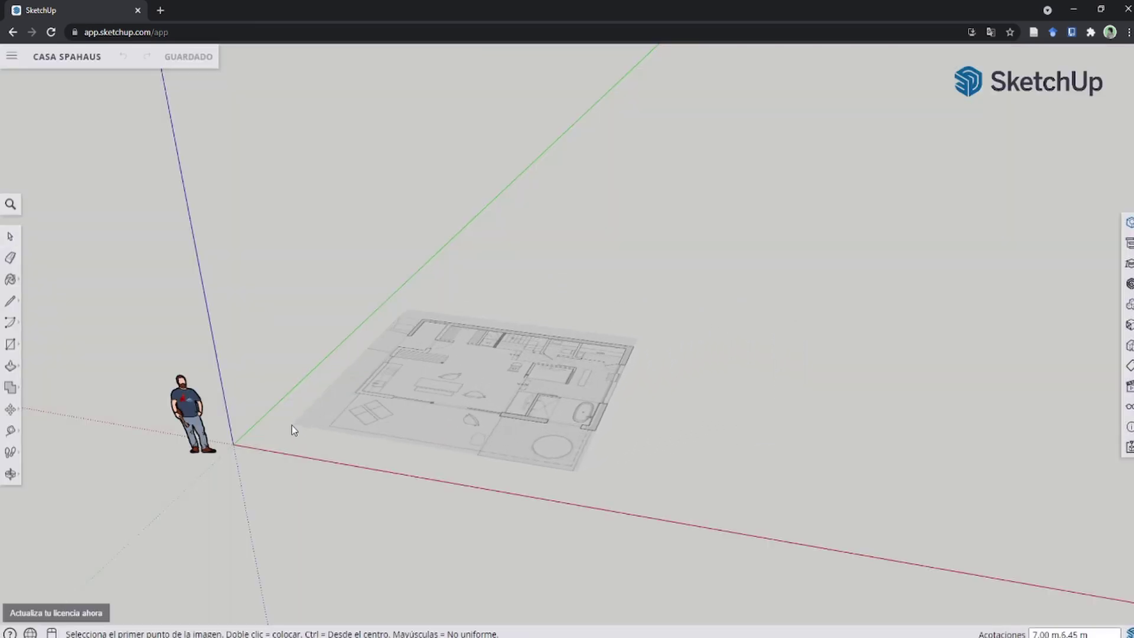
click(292, 426)
middle_drag(654, 341, 652, 471)
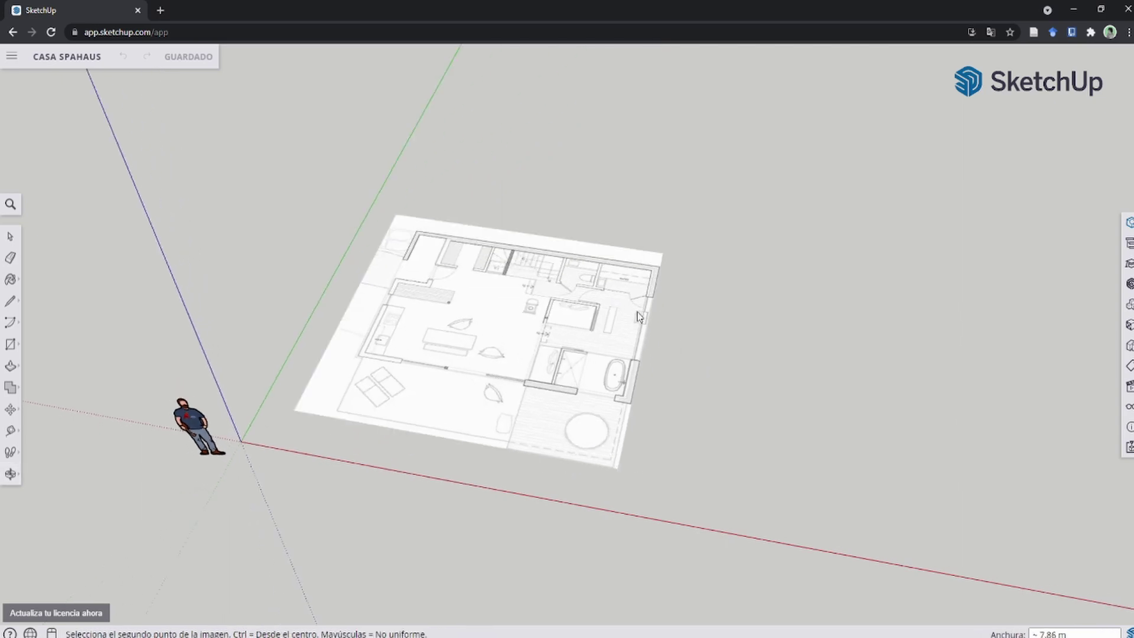
scroll(588, 381, down, 3)
scroll(614, 310, up, 1)
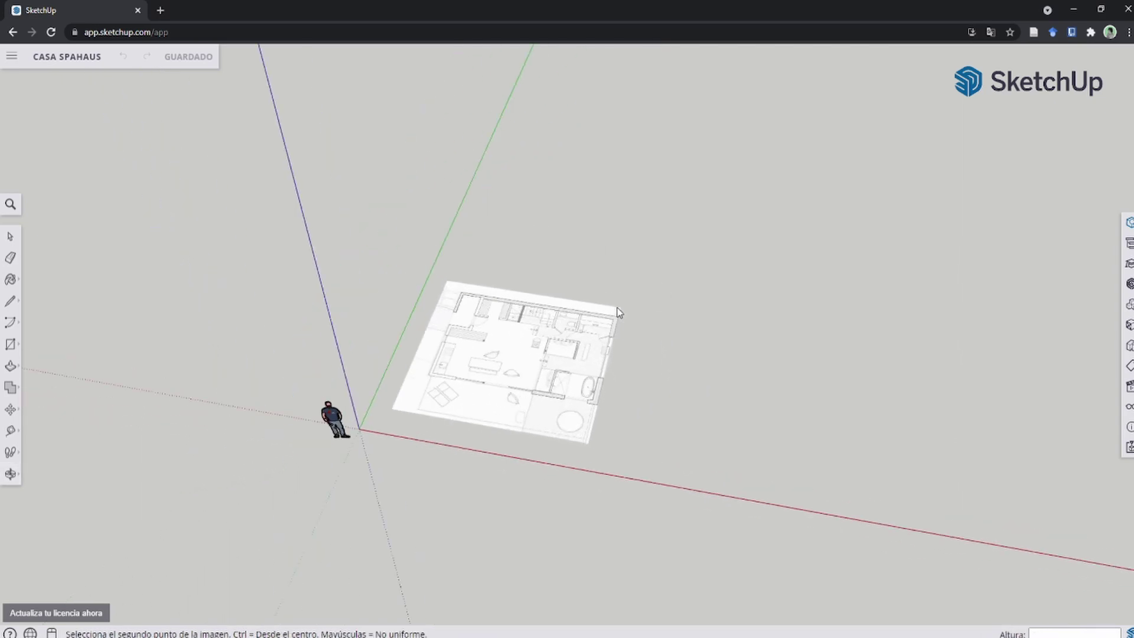
scroll(615, 313, up, 2)
click(678, 328)
scroll(677, 328, down, 2)
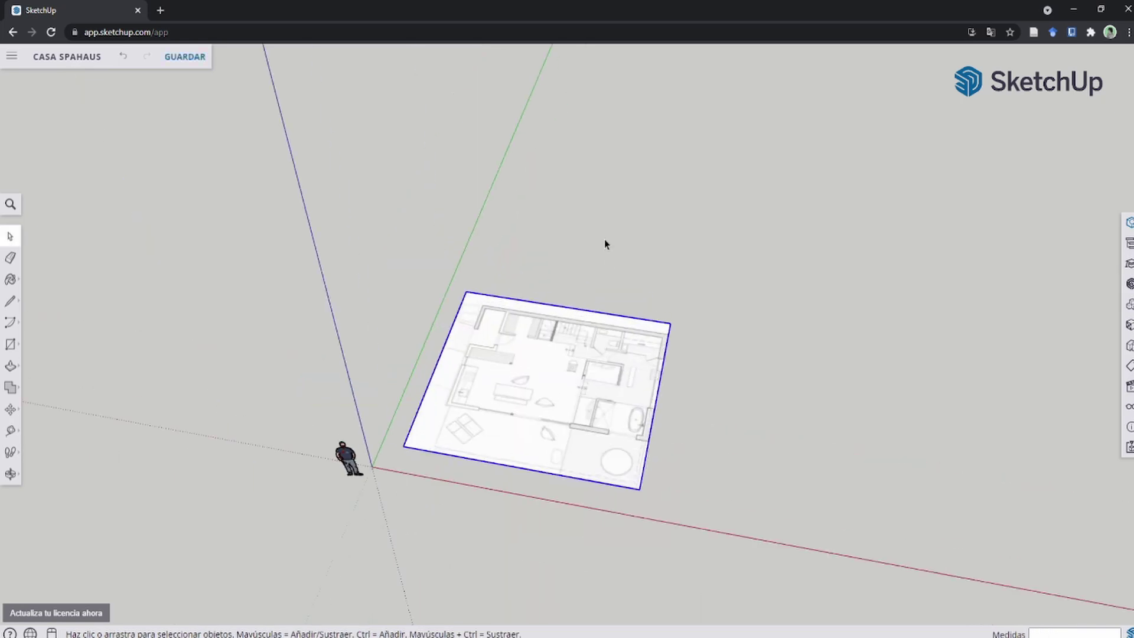
click(356, 589)
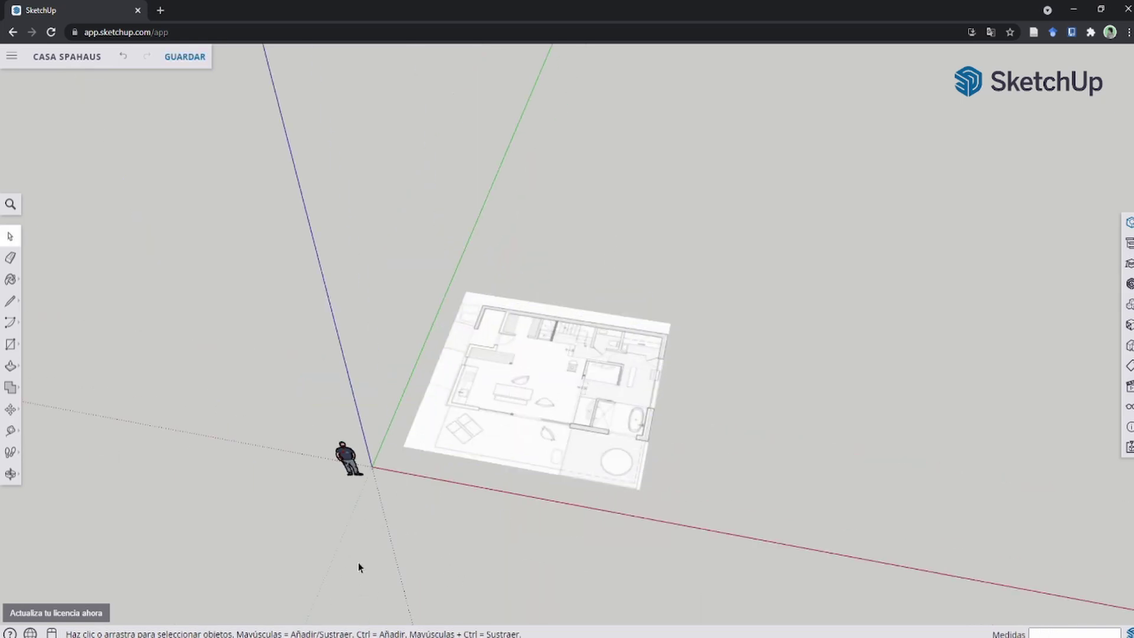
Step: Import 18.jpg as an image and place the elevations sheet
click(254, 594)
drag(481, 206, 762, 269)
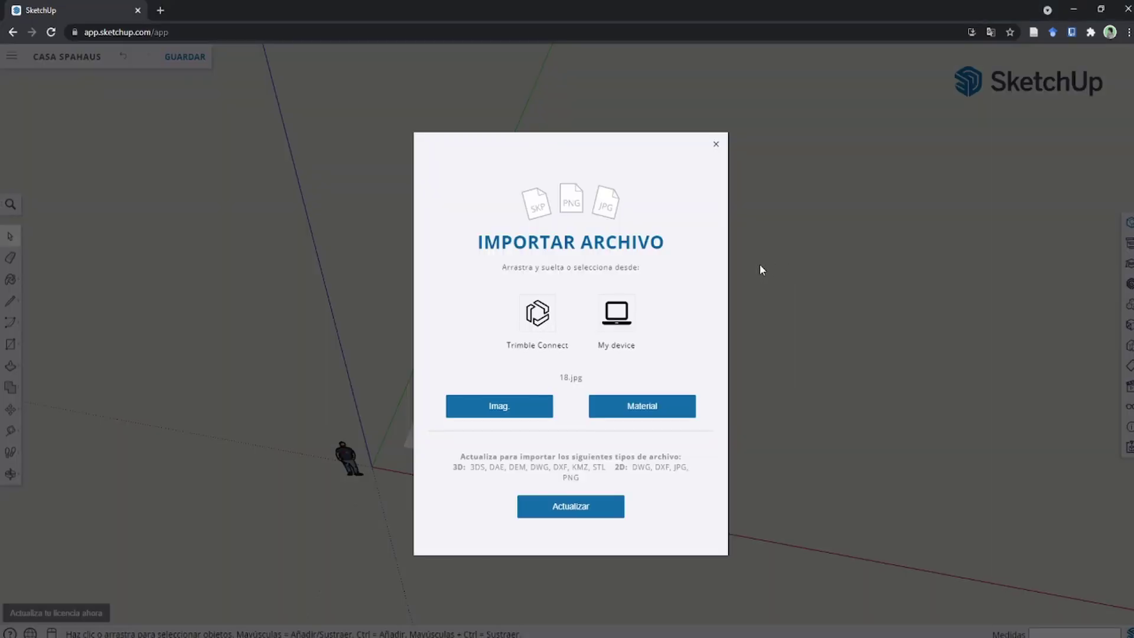
click(525, 408)
click(740, 329)
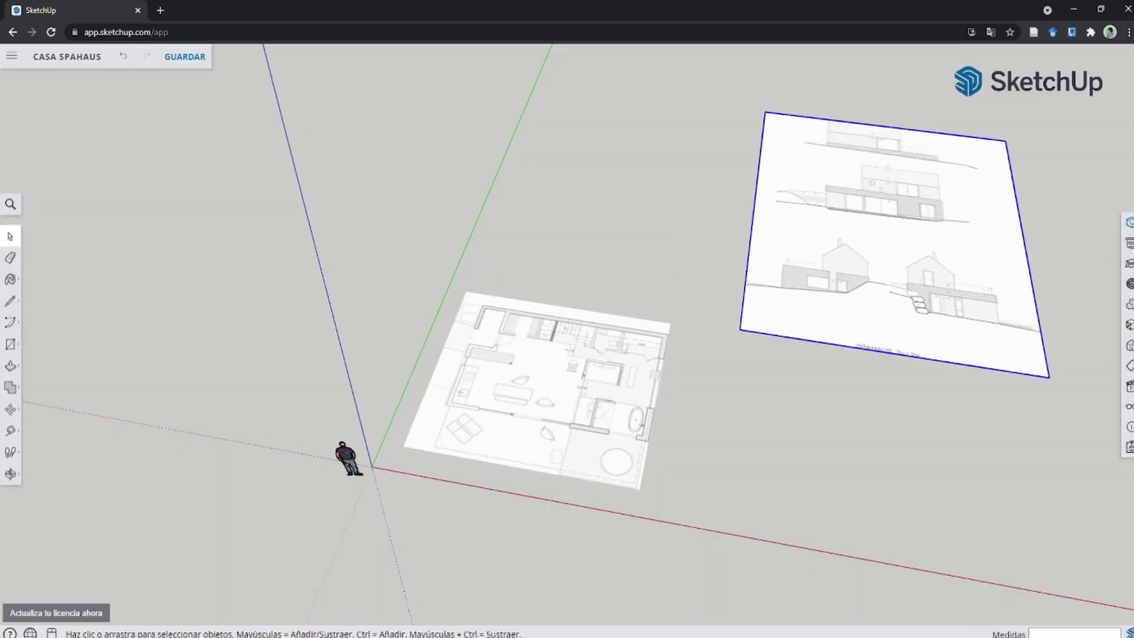
Step: Import 22.jpg as the upper-floor plan image and view the sheets in perspective
key(alt+Tab)
drag(414, 19, 189, 25)
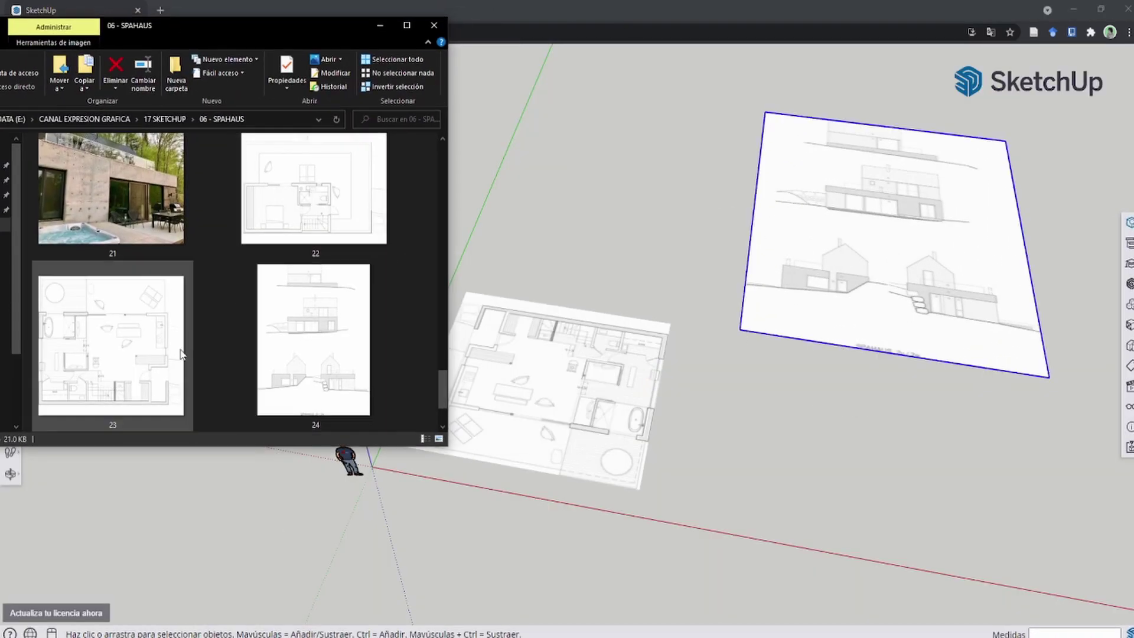
drag(272, 201, 591, 212)
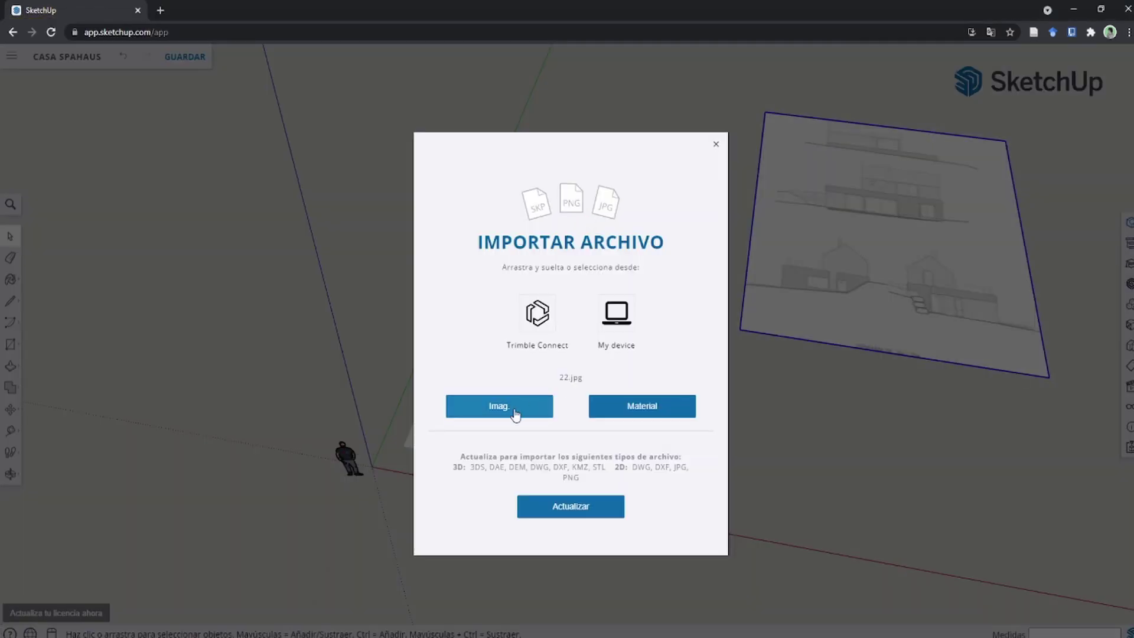
click(515, 415)
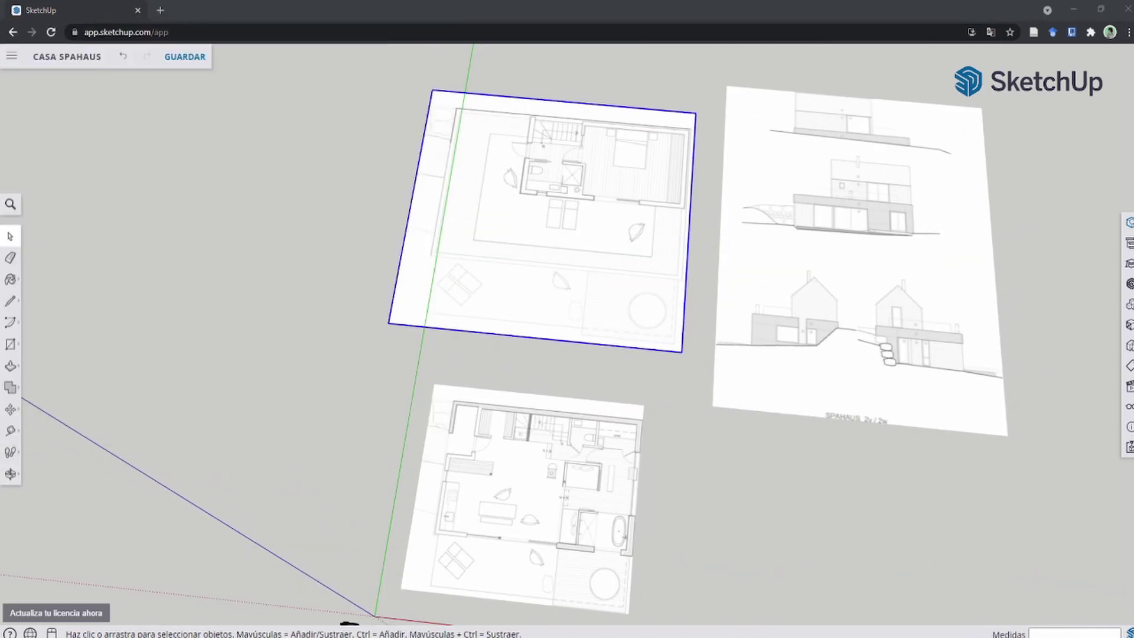
click(808, 447)
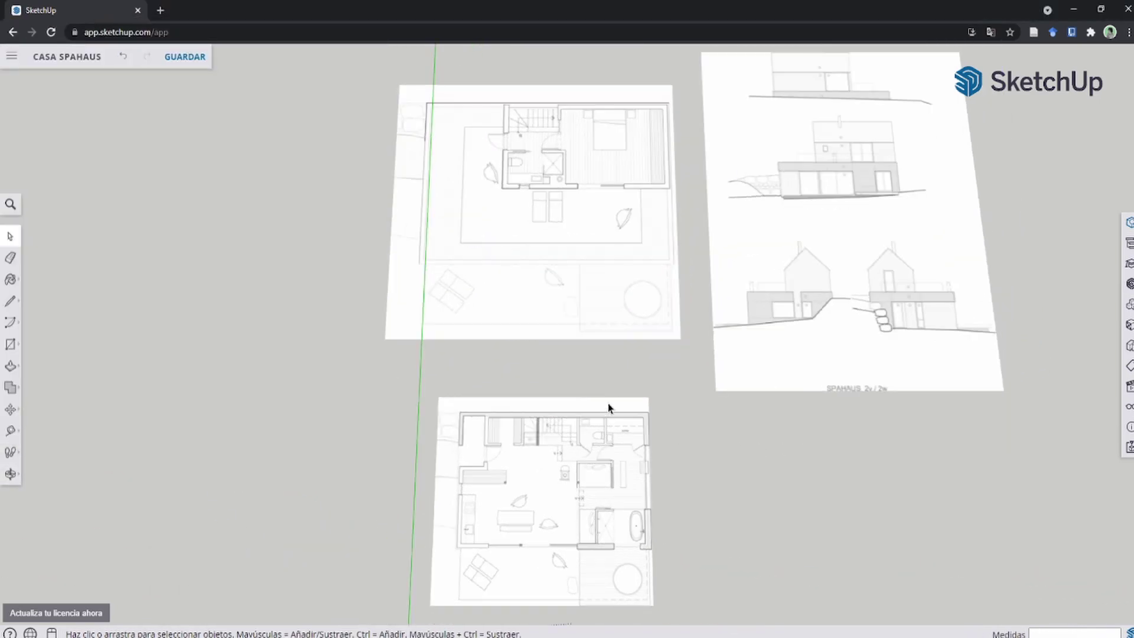
scroll(591, 366, down, 5)
mouse_move(590, 356)
middle_down()
mouse_move(616, 355)
mouse_move(570, 320)
middle_up()
Step: Activate the Tape Measure and zoom in on the ground-floor door opening
scroll(616, 362, up, 4)
scroll(570, 320, up, 5)
key(t)
scroll(391, 348, down, 2)
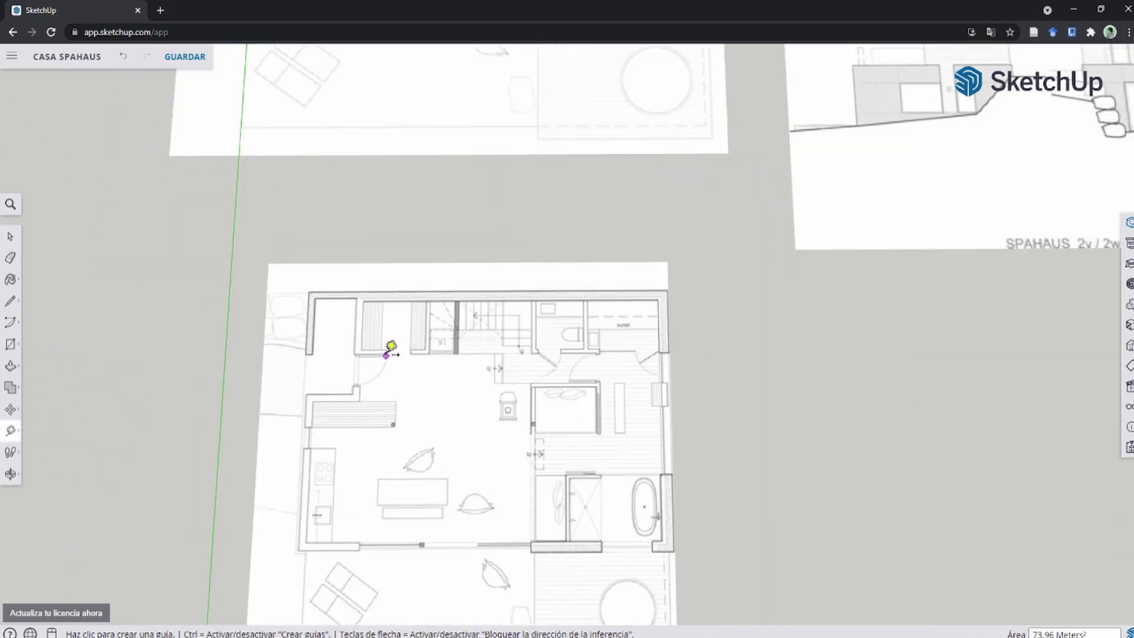
scroll(372, 355, up, 1)
scroll(366, 367, up, 4)
scroll(297, 273, up, 2)
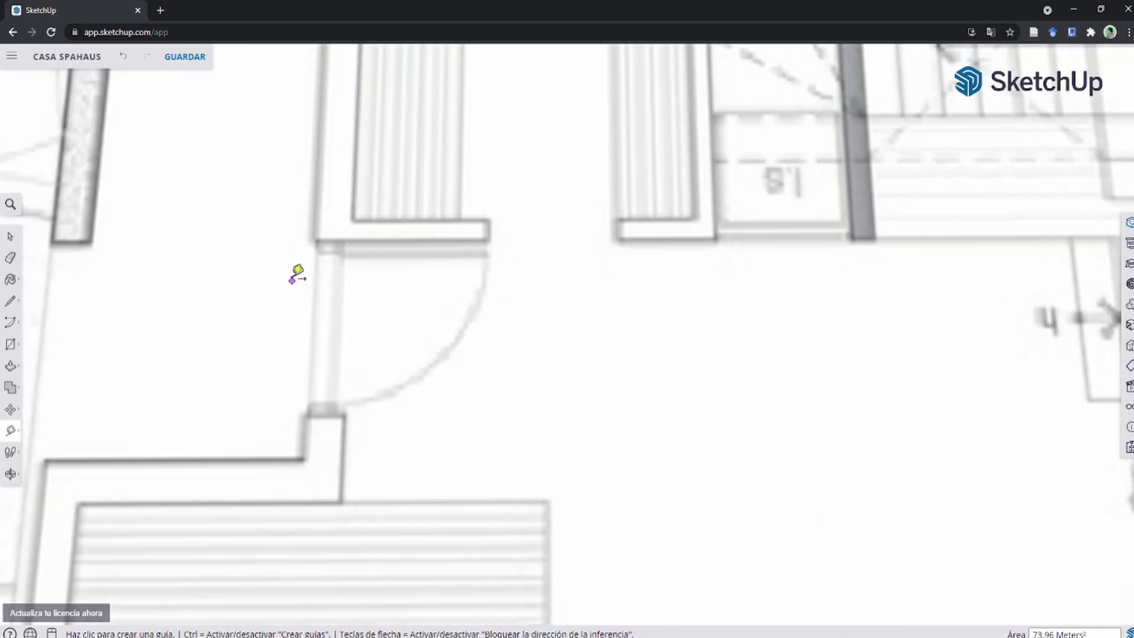
scroll(297, 273, up, 3)
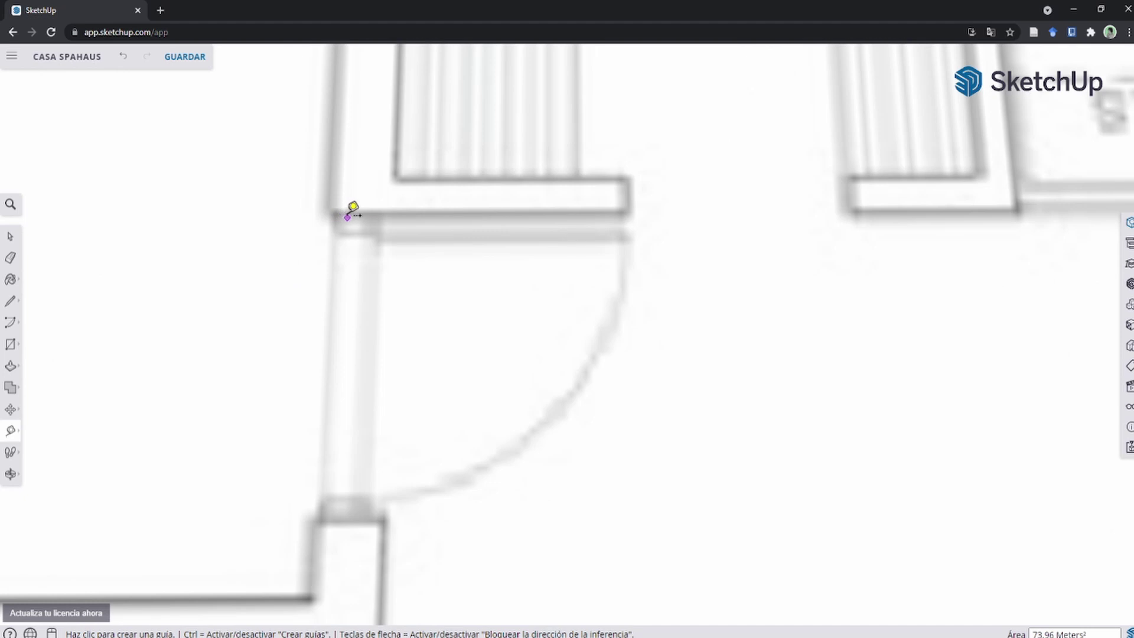
scroll(372, 256, down, 3)
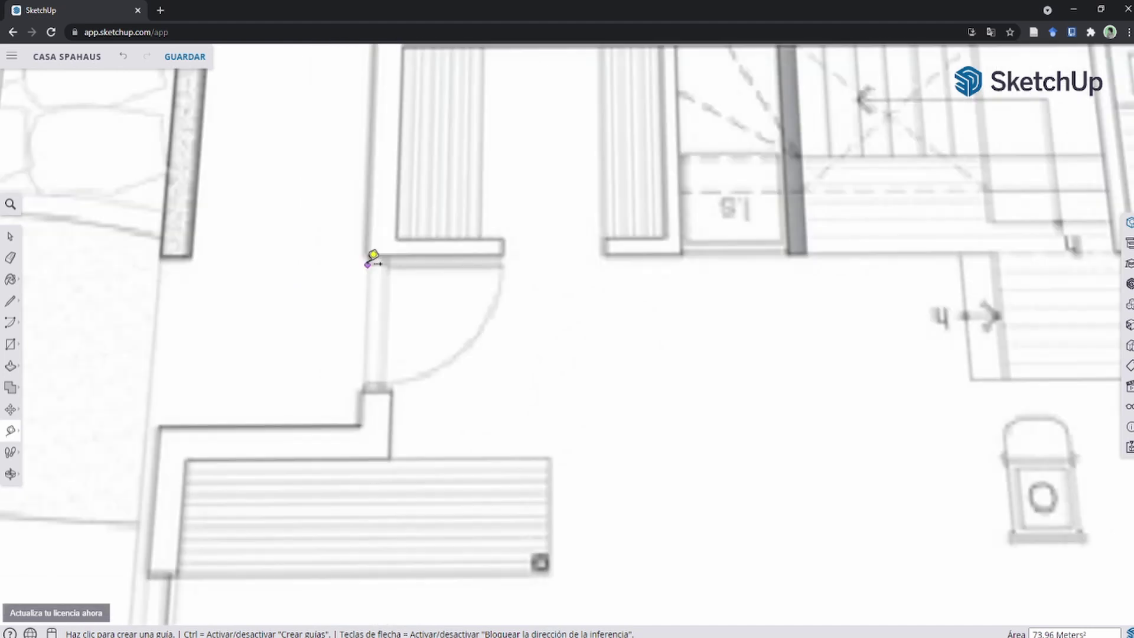
scroll(392, 254, up, 2)
scroll(373, 253, up, 3)
scroll(374, 253, down, 3)
scroll(392, 222, down, 2)
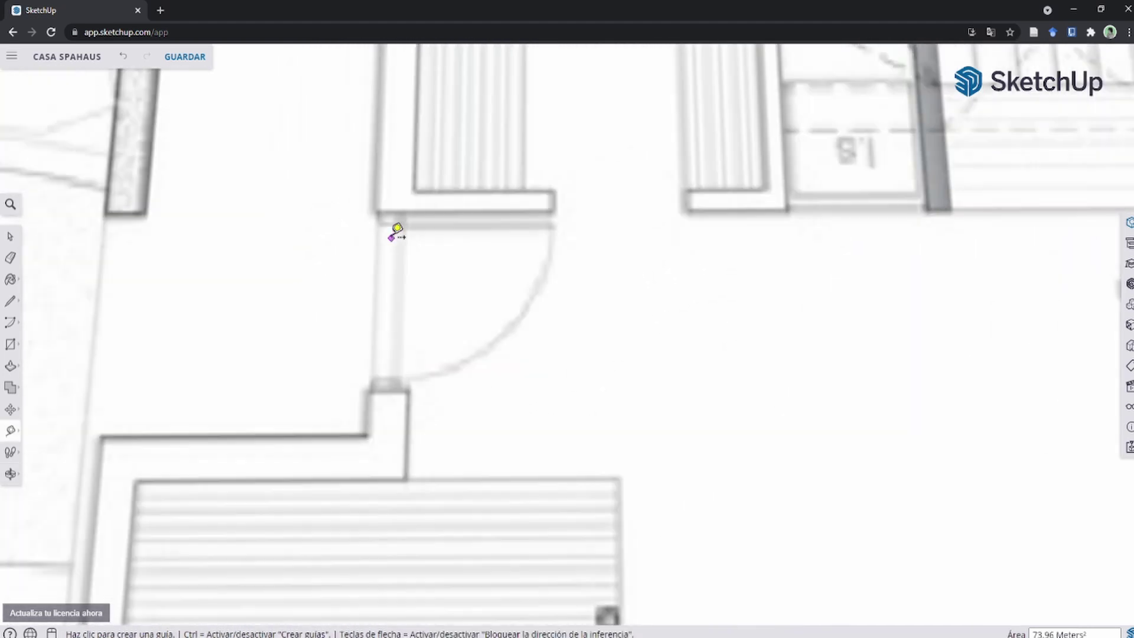
scroll(393, 228, down, 2)
scroll(393, 228, down, 1)
scroll(399, 241, down, 3)
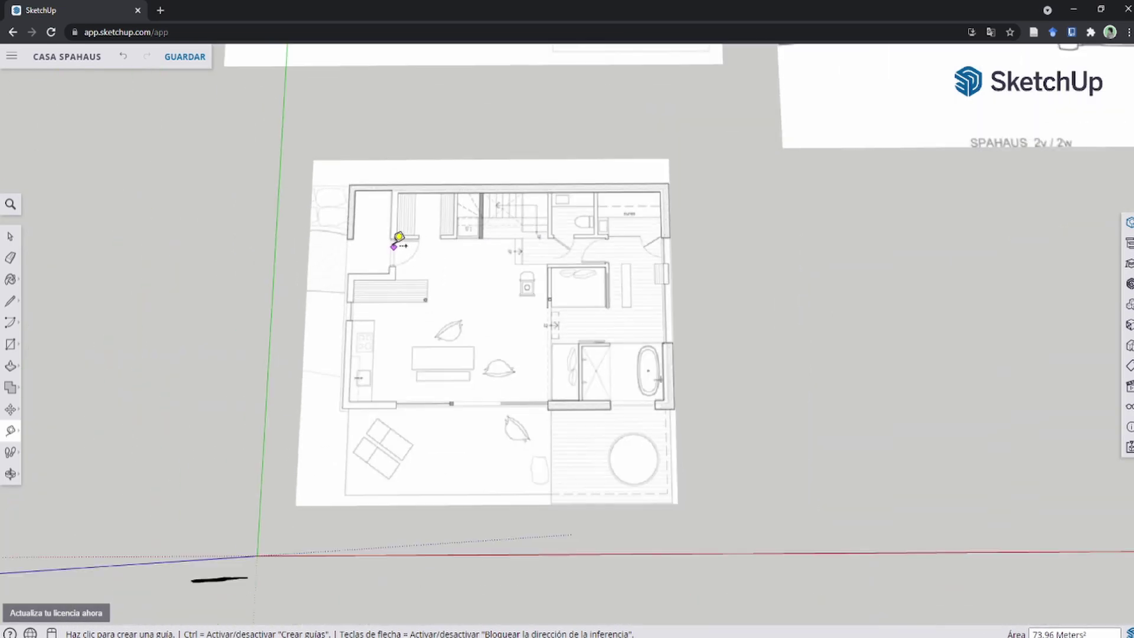
scroll(443, 295, down, 1)
scroll(393, 242, up, 3)
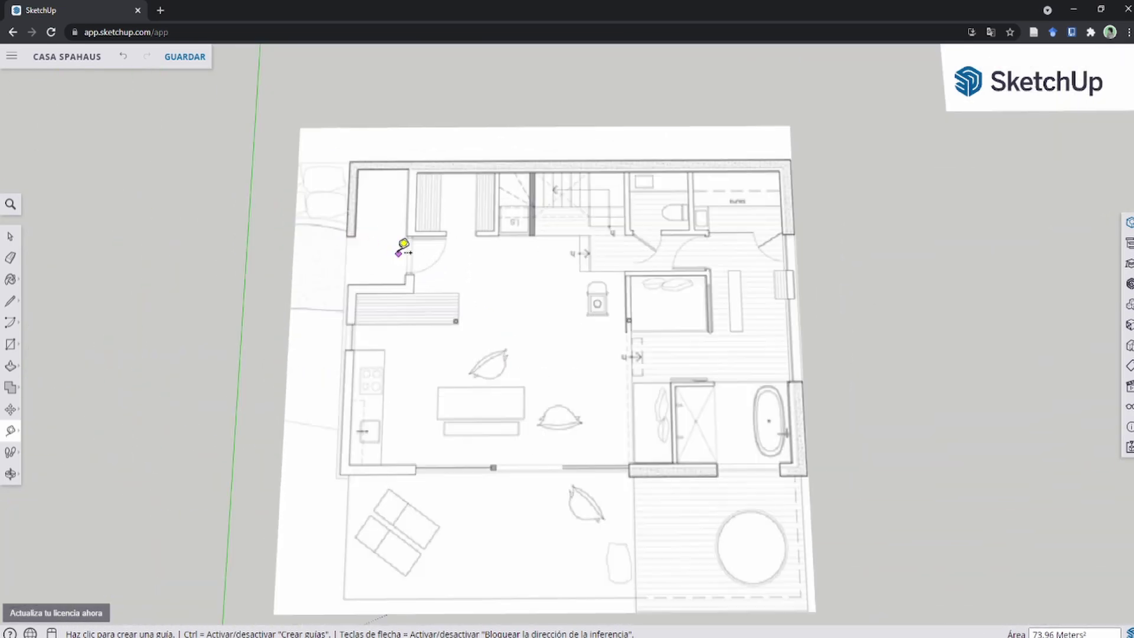
scroll(412, 240, up, 3)
scroll(413, 236, down, 3)
scroll(420, 241, down, 1)
scroll(420, 241, up, 3)
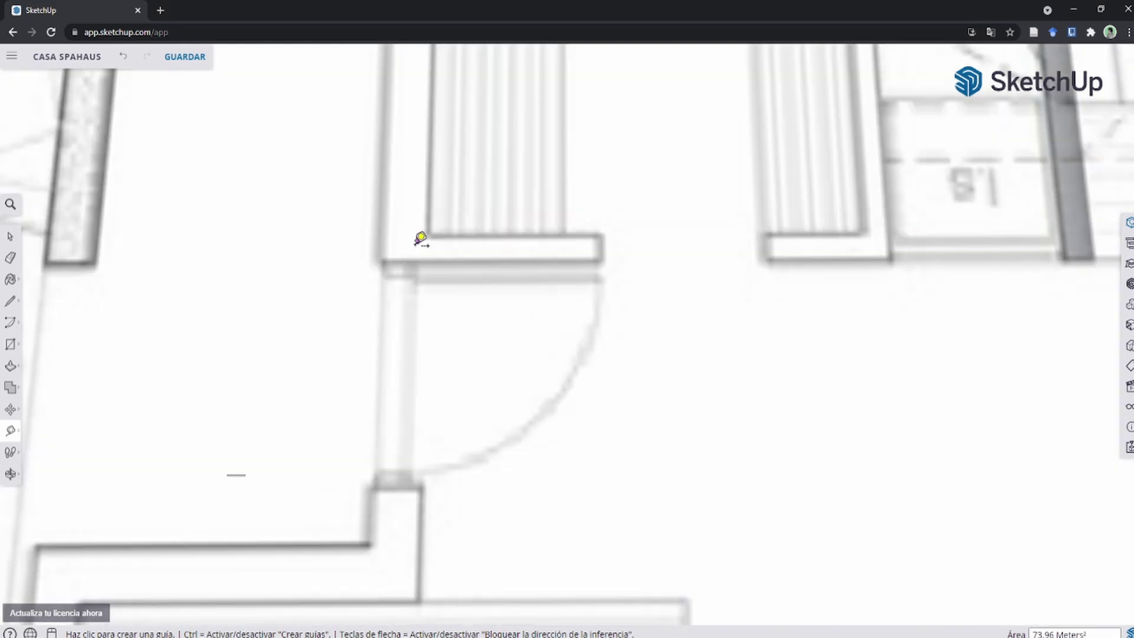
scroll(407, 251, up, 3)
scroll(372, 270, down, 2)
click(368, 279)
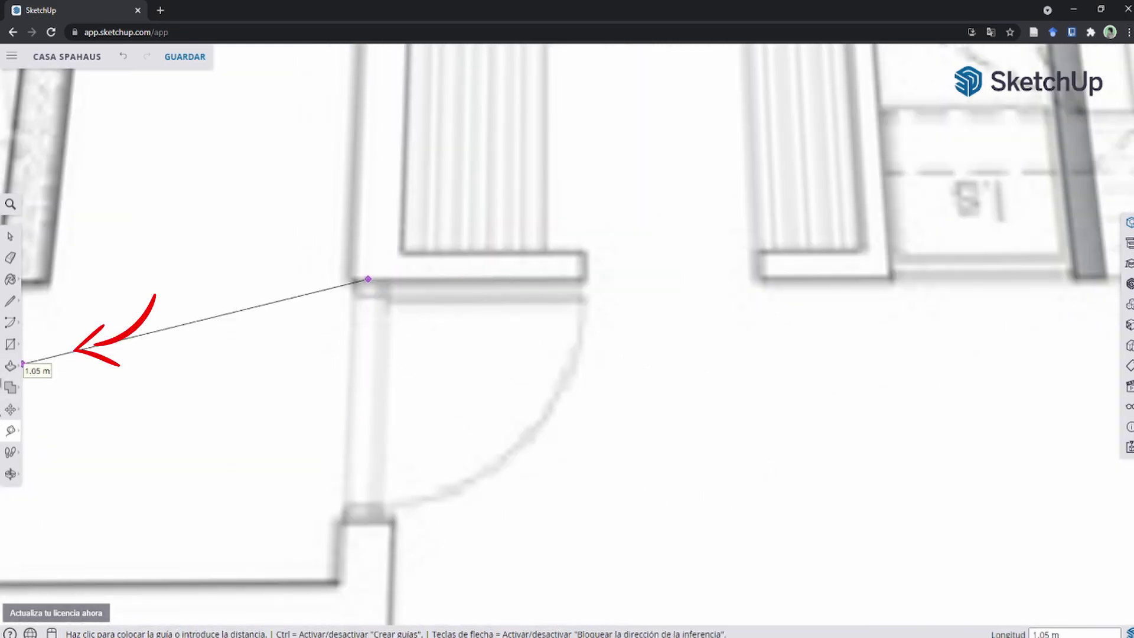
click(11, 430)
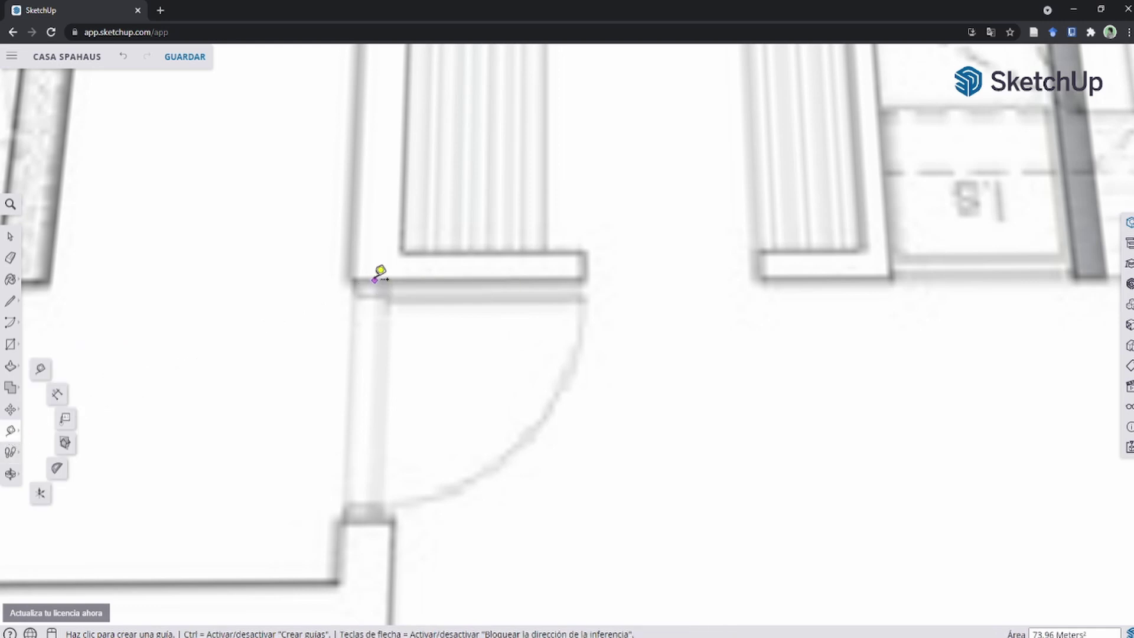
Step: Measure the doorway, set its length to 1 m and confirm resizing the model
click(375, 279)
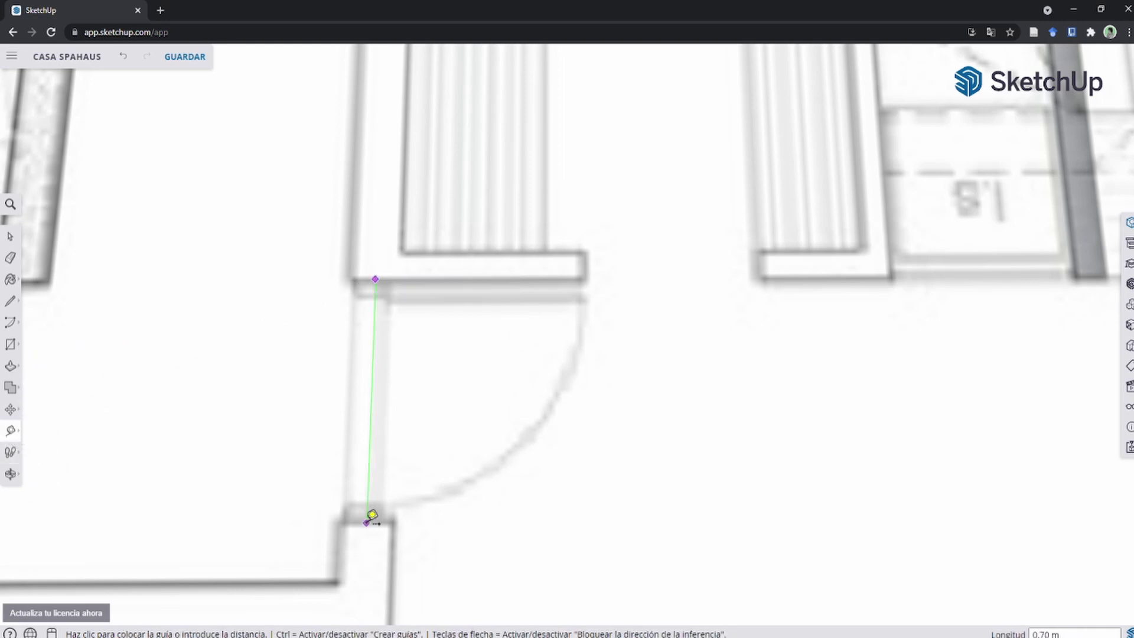
click(372, 514)
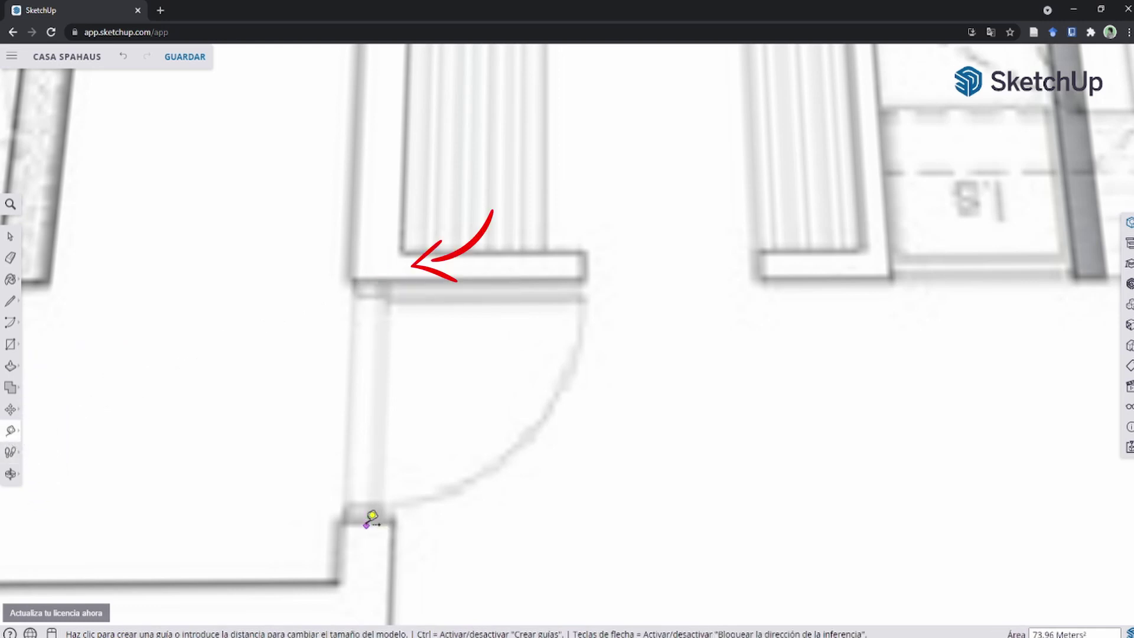
text(1)
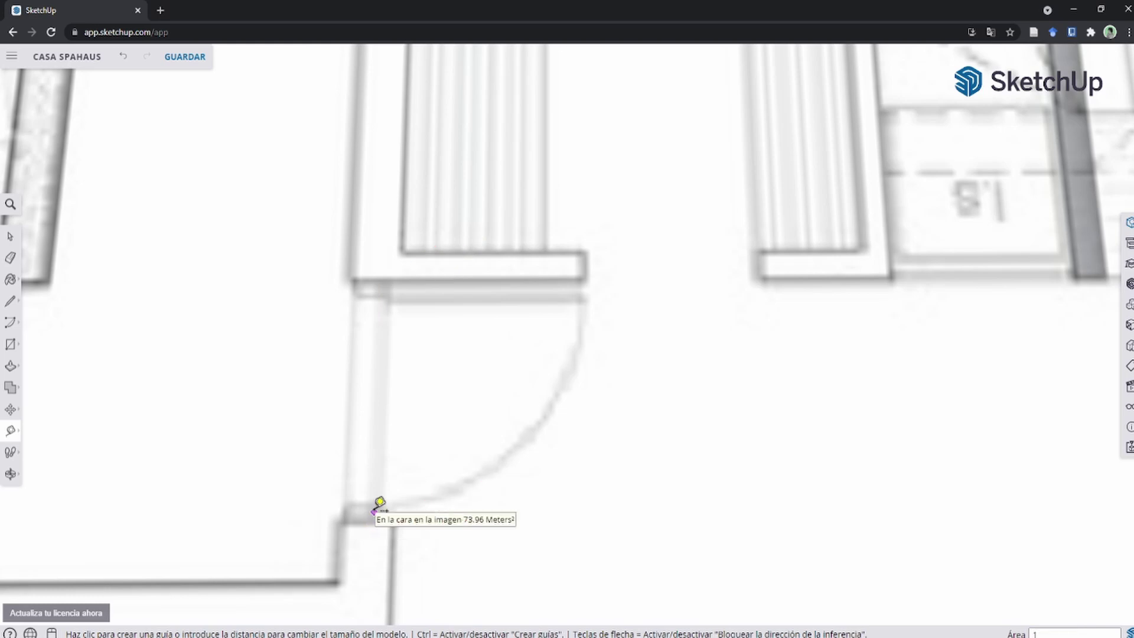
key(Return)
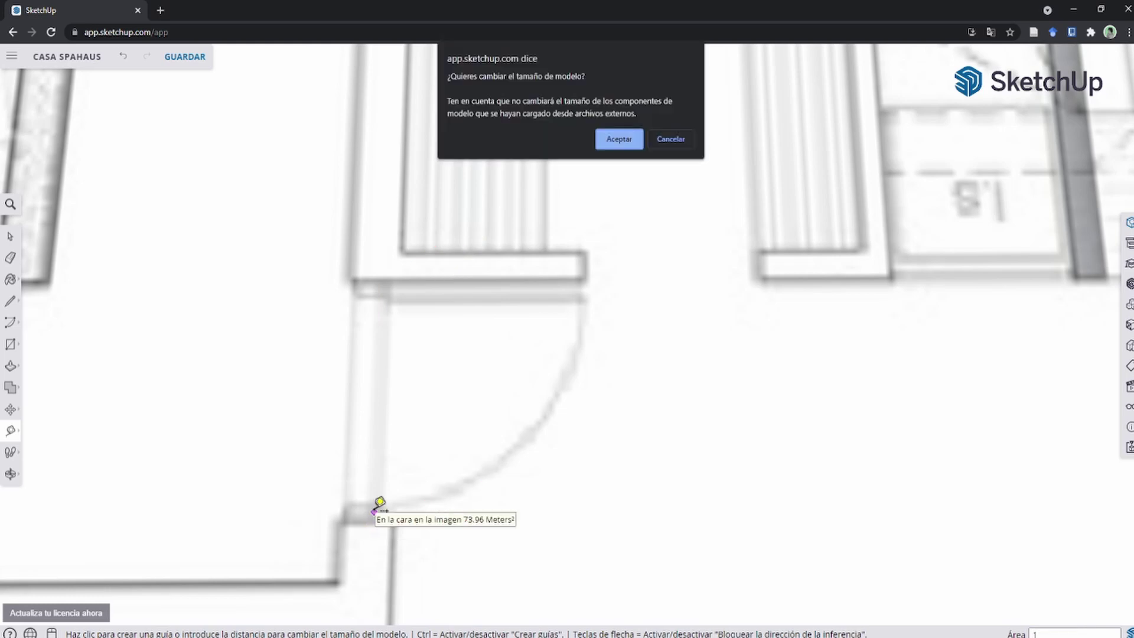
key(Return)
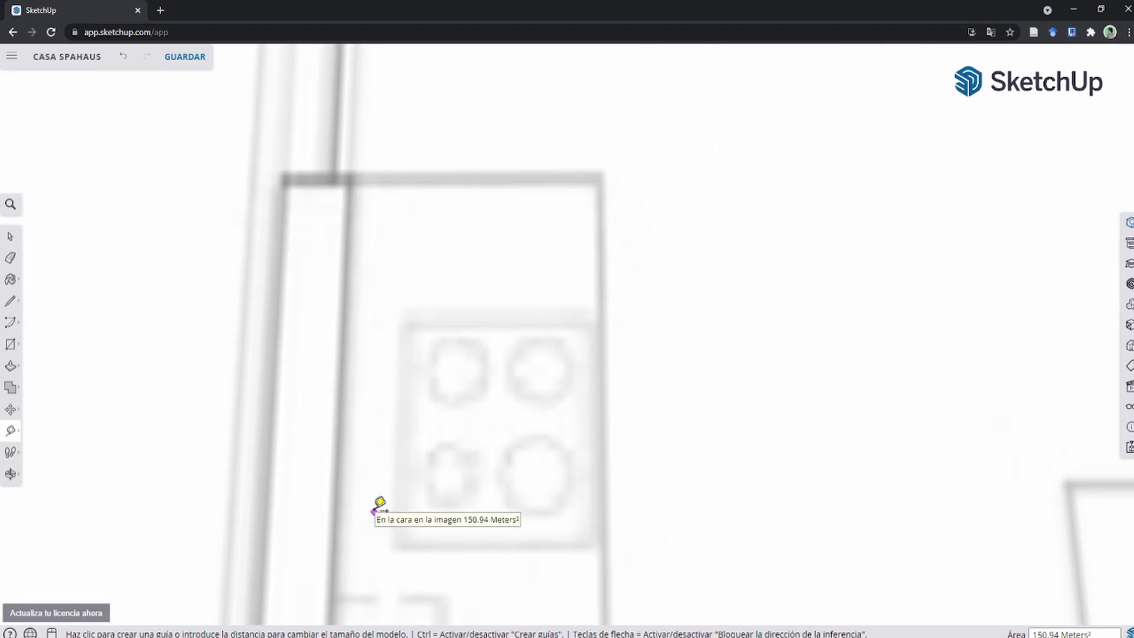
scroll(423, 514, down, 5)
scroll(435, 329, up, 3)
scroll(435, 329, up, 5)
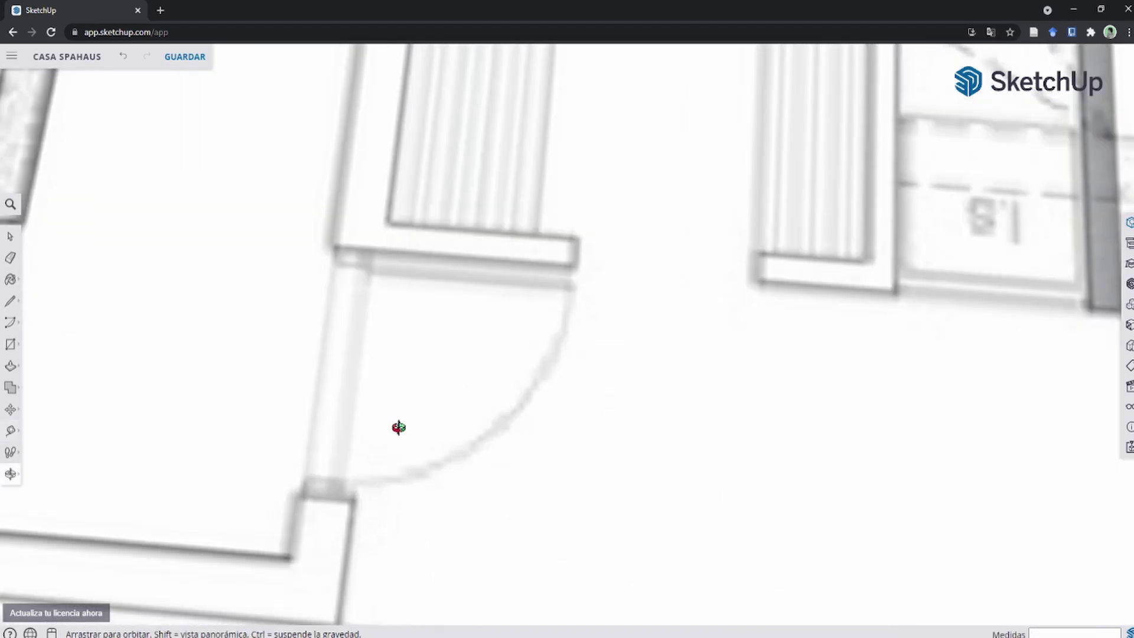
Step: Re-measure the doorway and rescale to 1 m again, refining it to 0.99 m
click(358, 248)
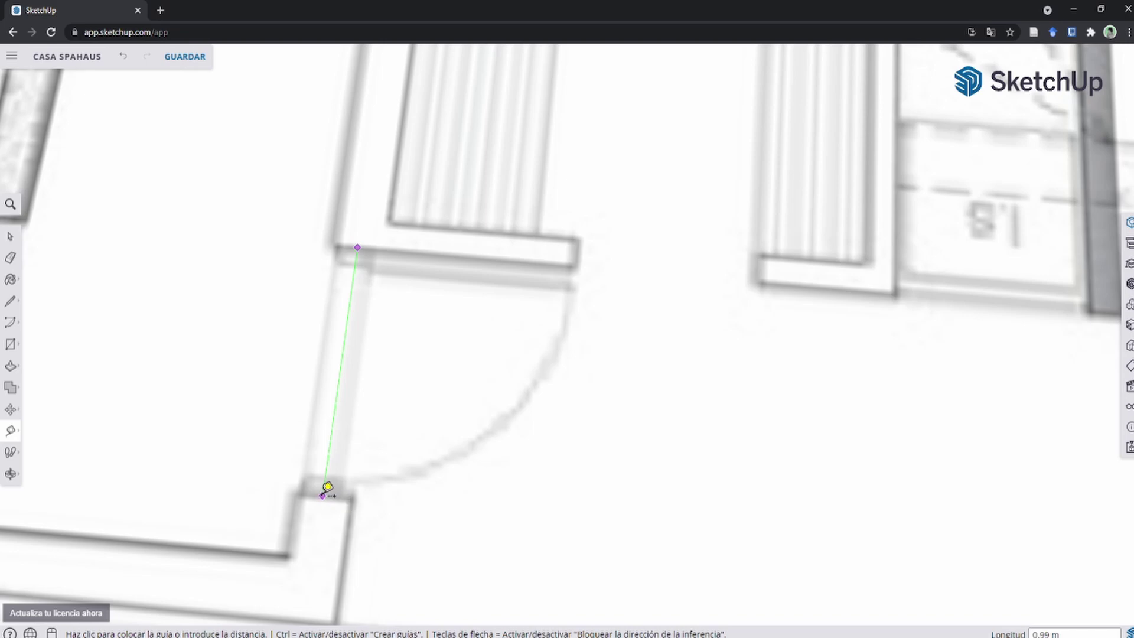
scroll(328, 488, up, 1)
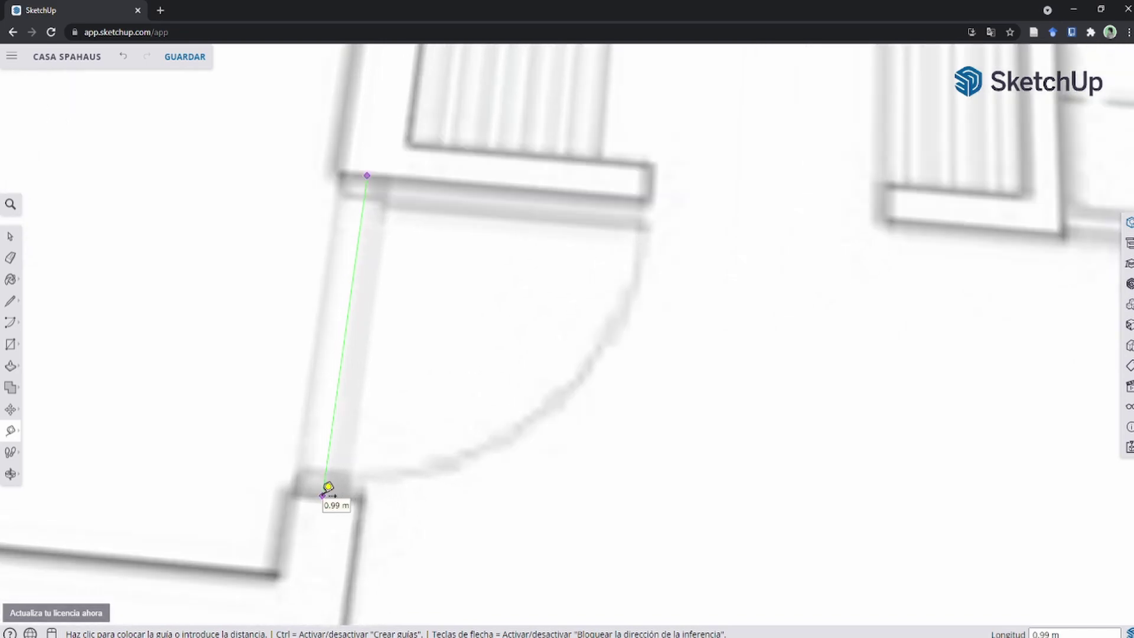
scroll(326, 485, up, 2)
click(326, 482)
text(1)
key(Return)
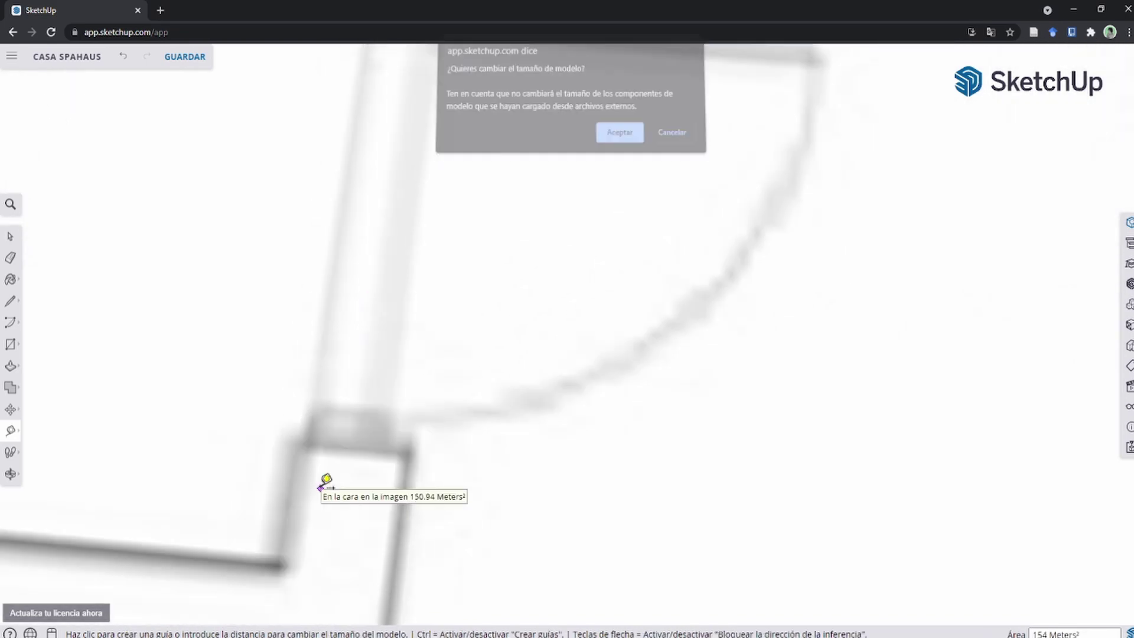
key(Return)
scroll(299, 405, down, 5)
scroll(466, 314, down, 3)
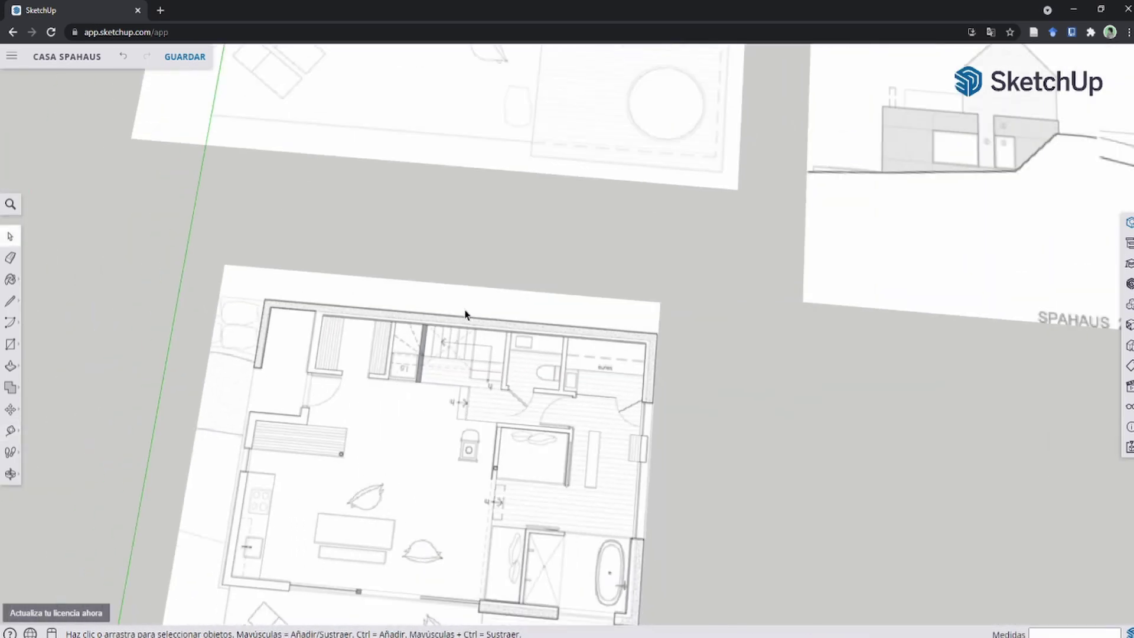
scroll(518, 177, up, 8)
click(471, 150)
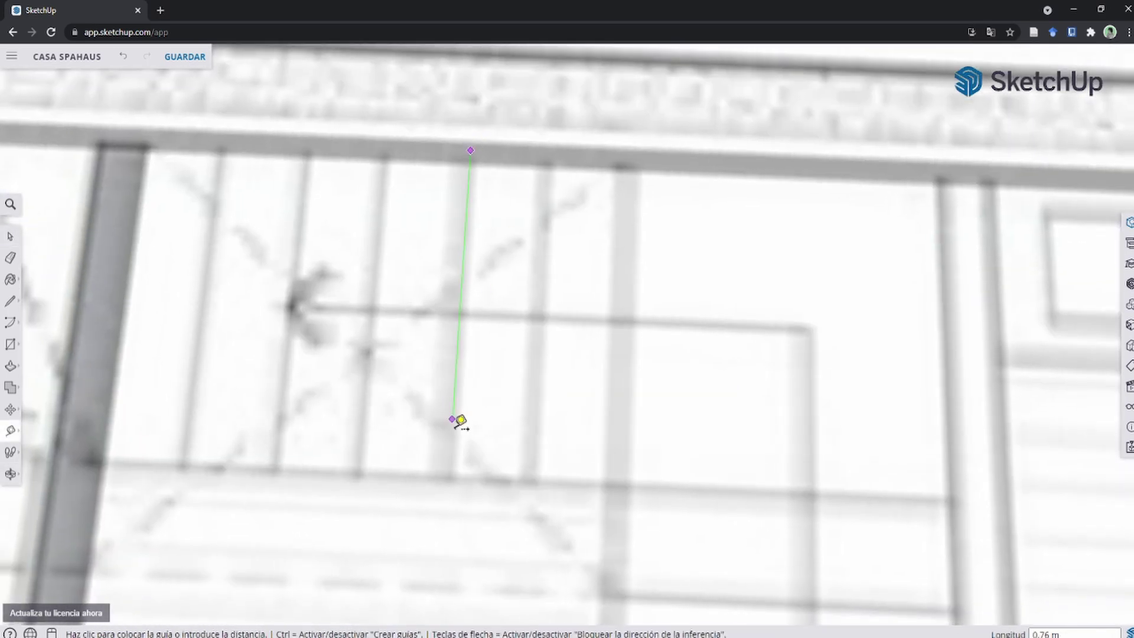
click(453, 470)
click(288, 332)
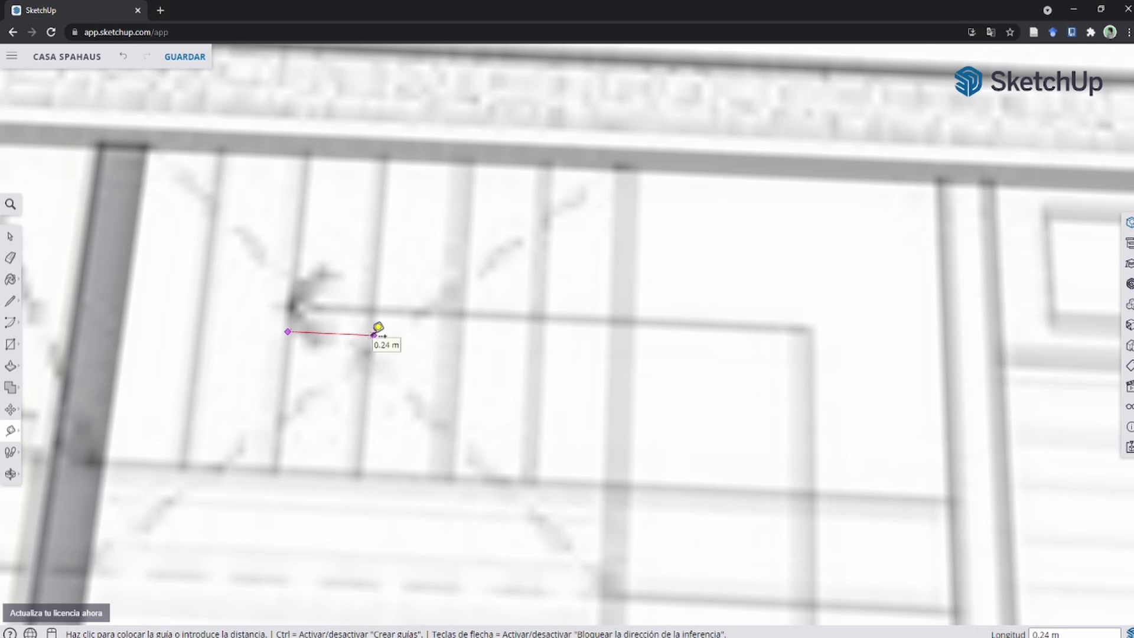
click(371, 334)
click(537, 349)
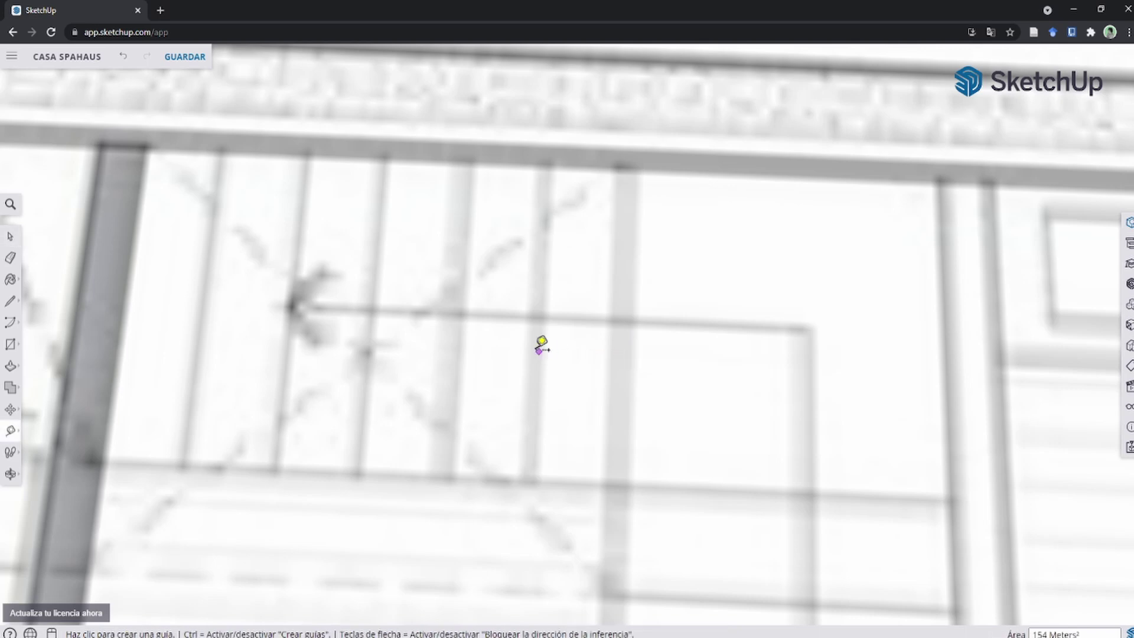
click(450, 346)
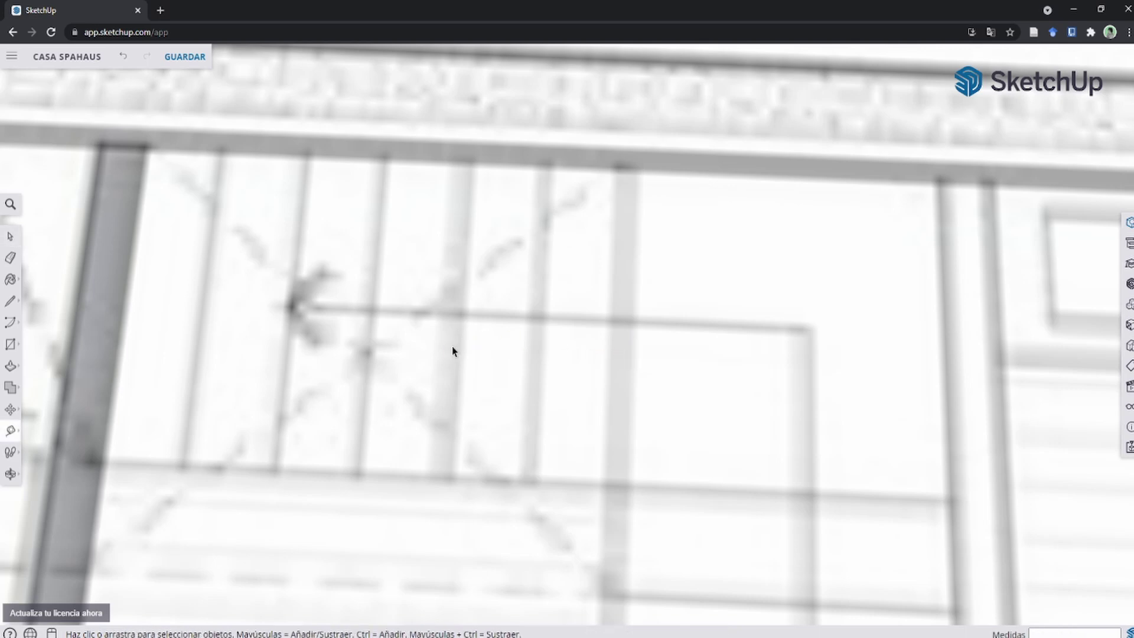
scroll(467, 331, down, 3)
scroll(502, 325, down, 4)
scroll(510, 415, down, 2)
scroll(529, 235, up, 3)
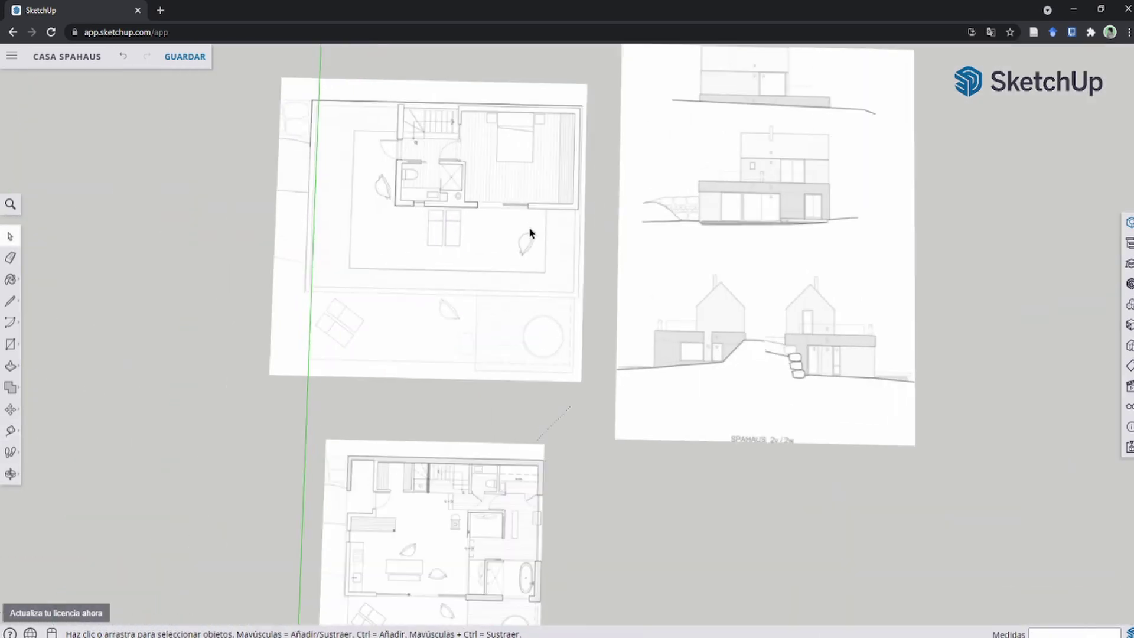
scroll(534, 215, up, 2)
scroll(490, 248, down, 5)
mouse_move(491, 248)
middle_down()
mouse_move(494, 289)
mouse_move(450, 213)
mouse_move(473, 329)
middle_up()
scroll(438, 223, up, 3)
scroll(438, 217, down, 3)
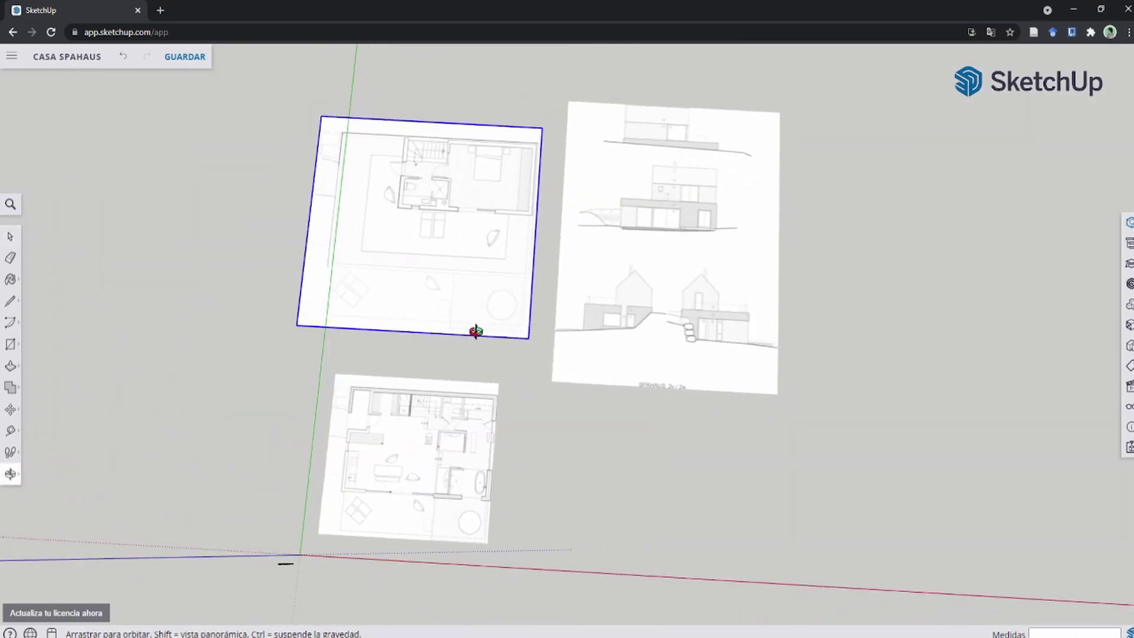
scroll(382, 455, up, 3)
scroll(387, 459, down, 3)
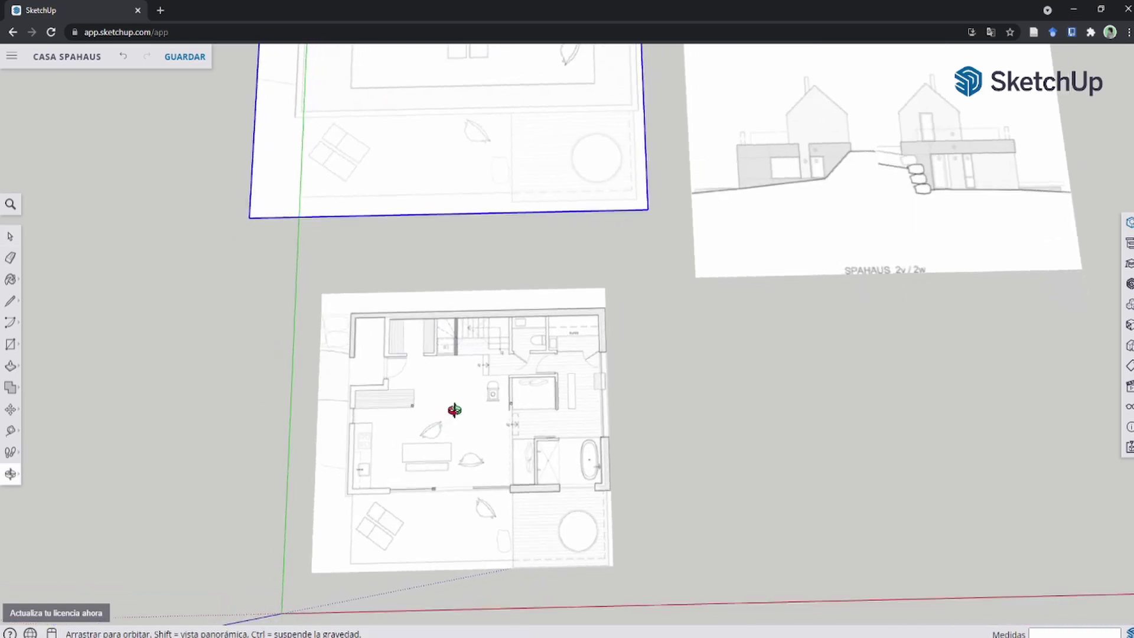
Step: Draw a reference line from the plan's top-right wall corner up past the upper plan
middle_drag(378, 449, 515, 221)
key(l)
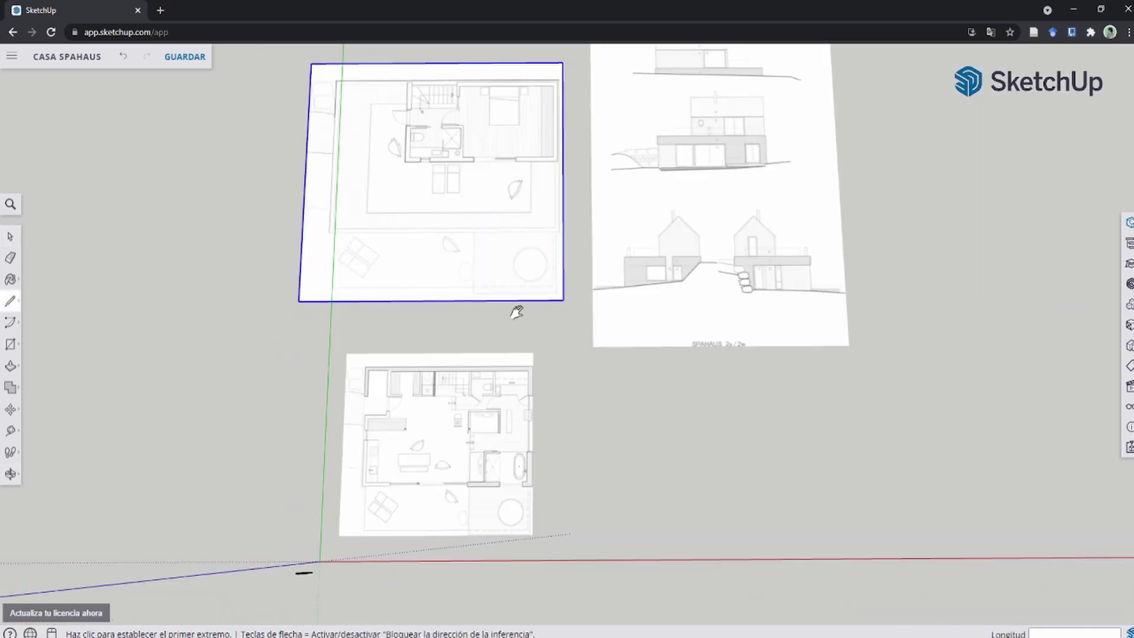
shift+middle_drag(517, 312, 468, 248)
scroll(514, 284, up, 5)
scroll(530, 272, up, 3)
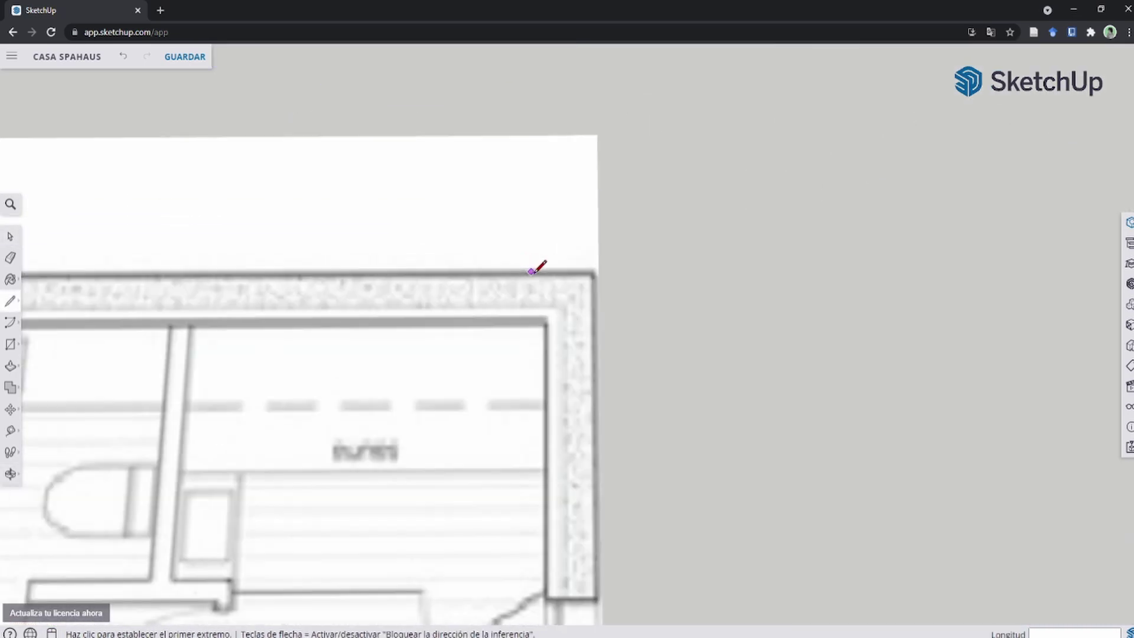
scroll(592, 264, up, 2)
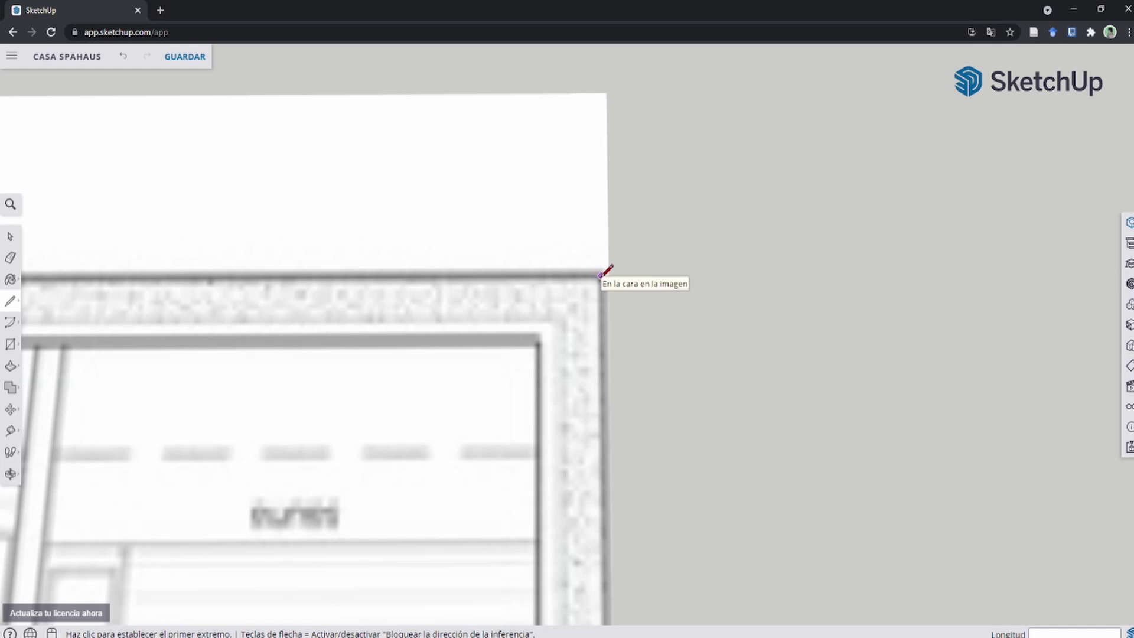
click(10, 301)
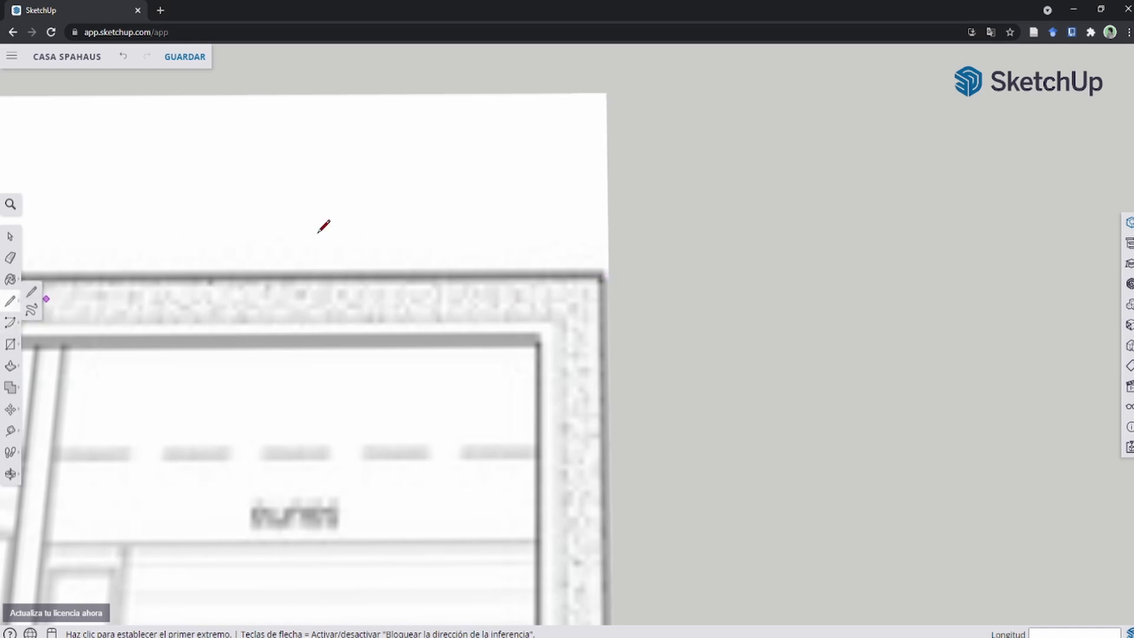
click(603, 273)
scroll(592, 215, down, 5)
scroll(588, 217, down, 5)
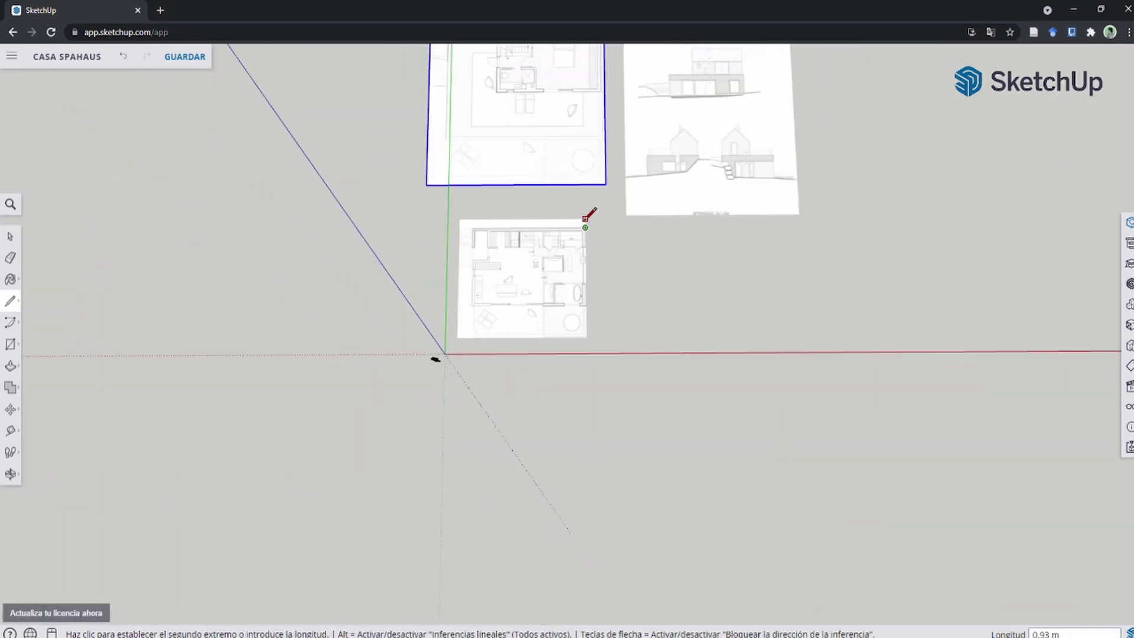
scroll(586, 219, down, 3)
shift+middle_drag(581, 87, 584, 178)
scroll(585, 177, up, 2)
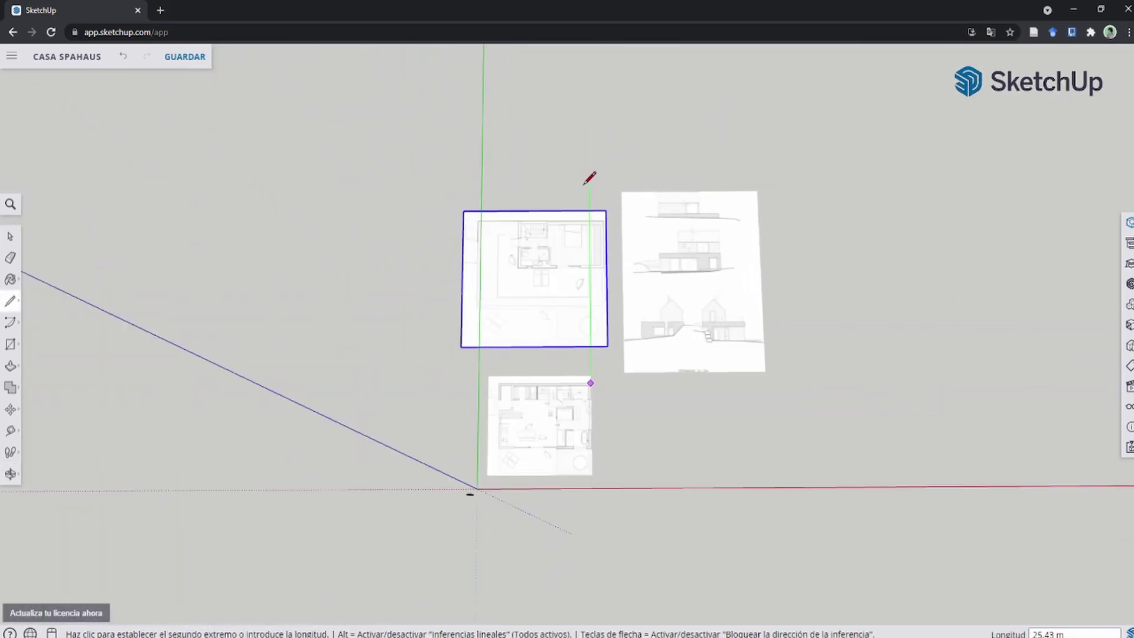
click(590, 178)
Step: Draw a second reference line from the top-left corner up past the upper plan
scroll(539, 392, up, 3)
scroll(515, 388, up, 3)
scroll(507, 387, up, 2)
scroll(440, 417, up, 2)
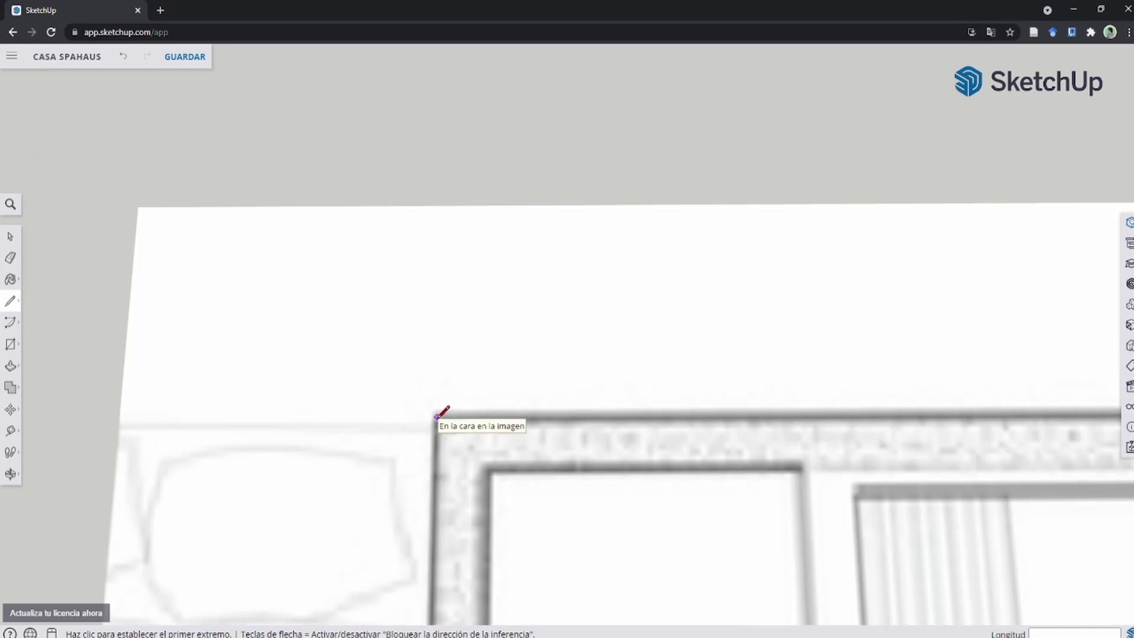
click(440, 415)
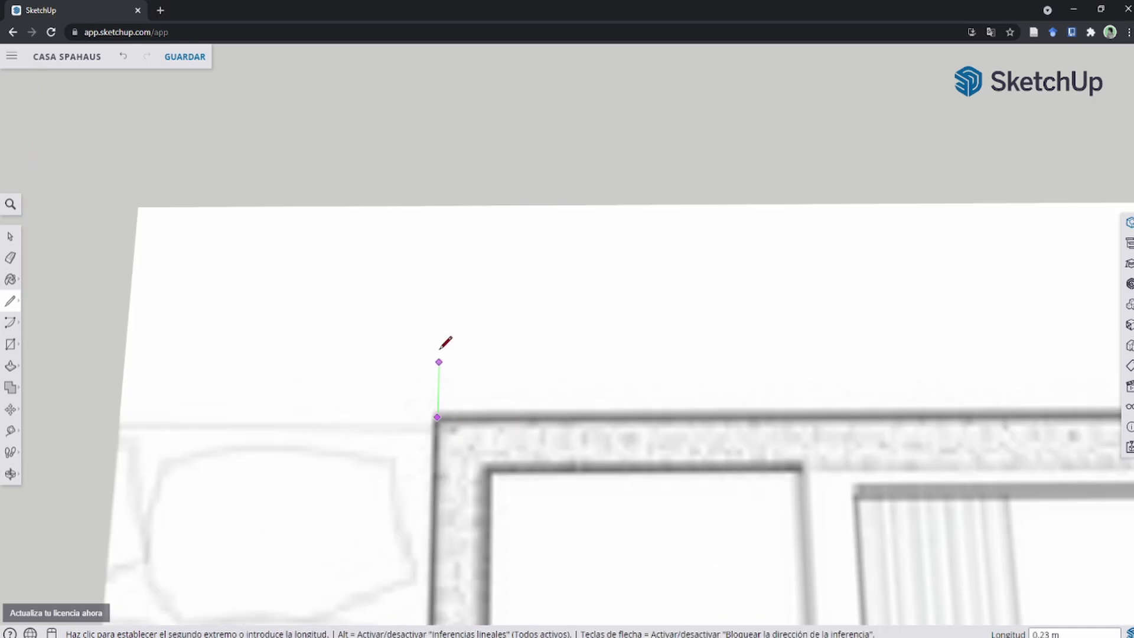
scroll(449, 89, down, 5)
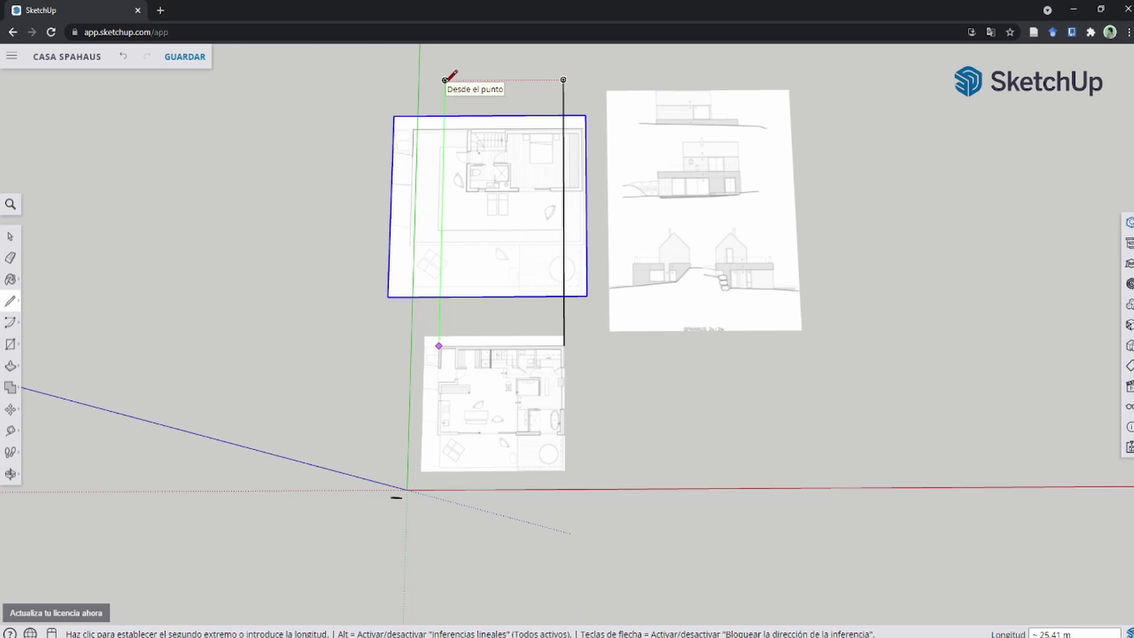
click(445, 80)
Step: Move the upper-floor plan so its top-right wall corner lands on the right reference line
scroll(484, 134, up, 3)
key(space)
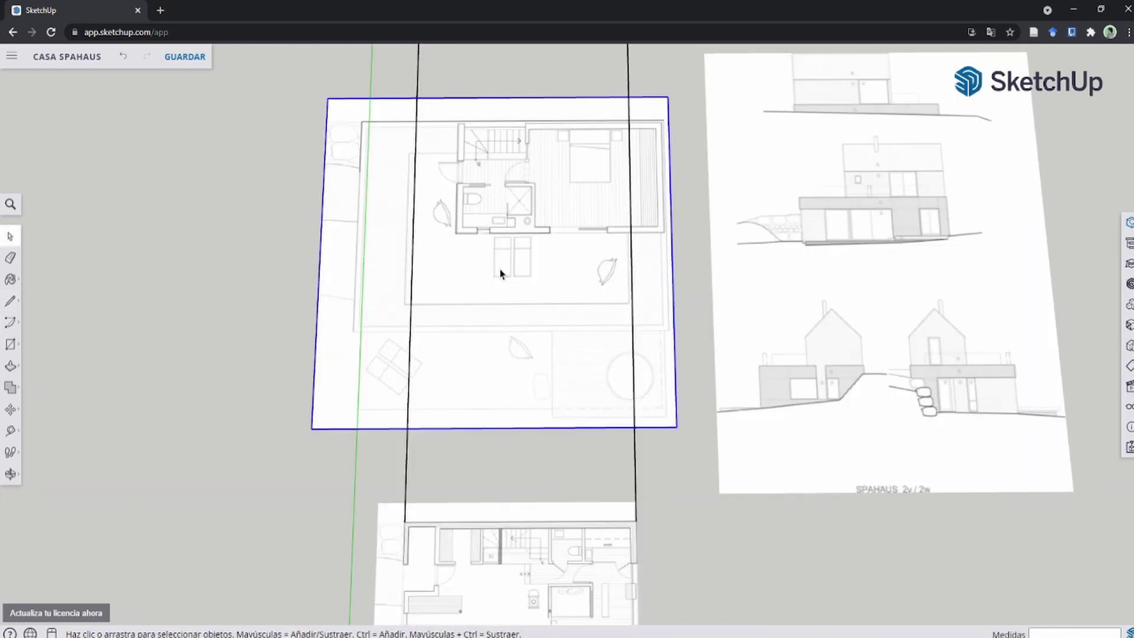
key(m)
scroll(632, 115, up, 3)
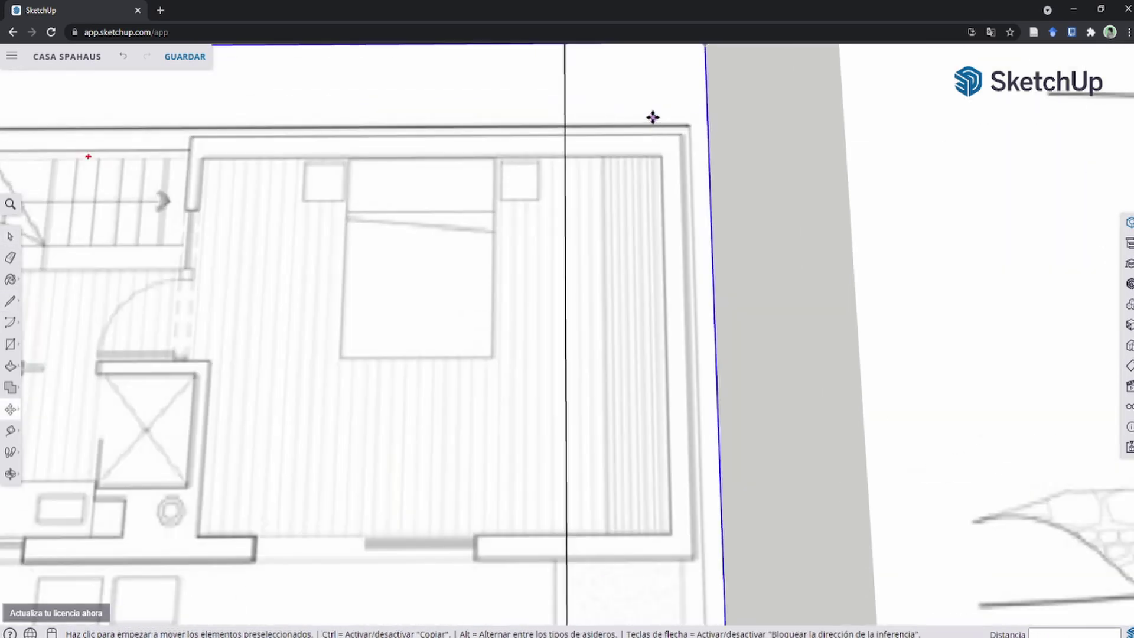
scroll(667, 127, up, 2)
scroll(664, 131, down, 2)
scroll(709, 260, up, 4)
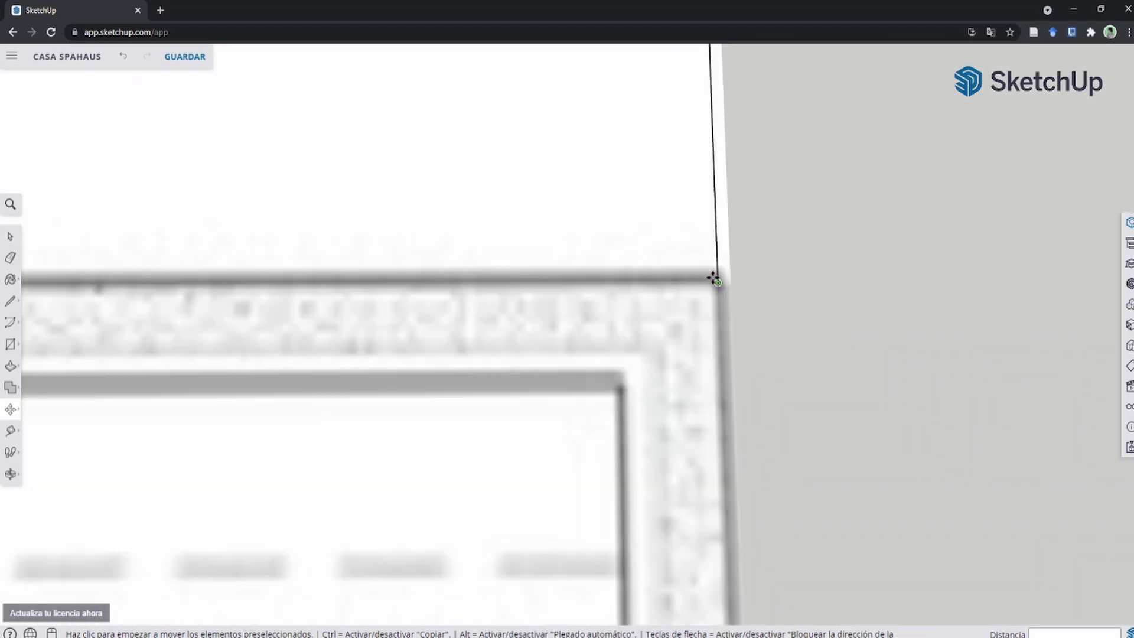
scroll(713, 278, down, 3)
scroll(712, 272, down, 3)
mouse_move(709, 271)
middle_down()
mouse_move(675, 121)
mouse_move(668, 332)
middle_up()
scroll(643, 282, up, 3)
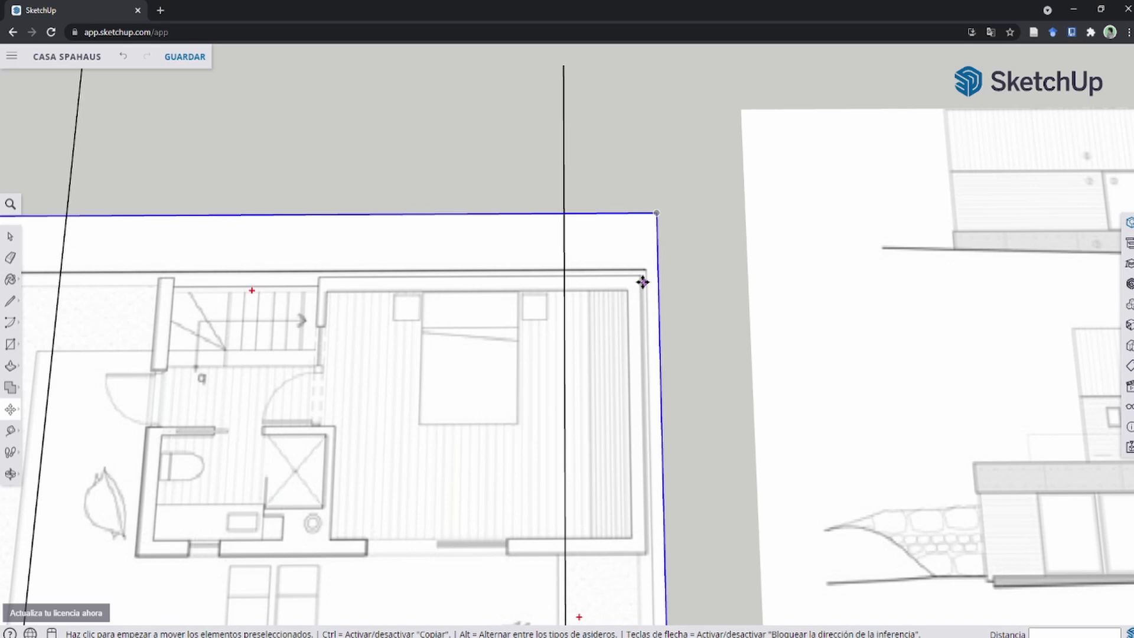
scroll(643, 282, up, 5)
click(666, 186)
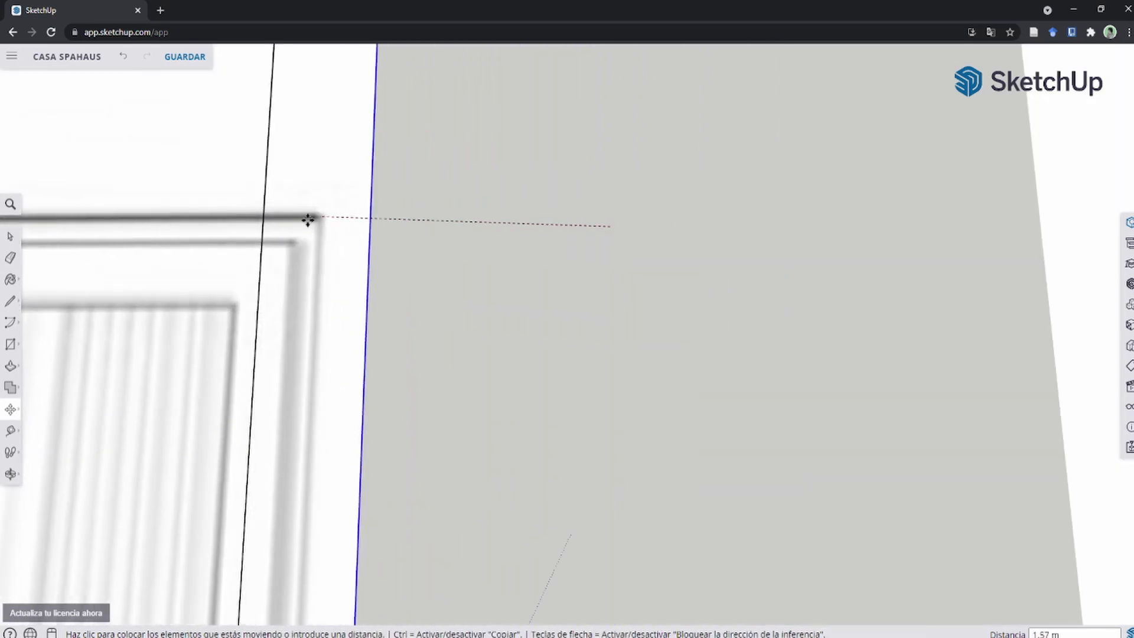
click(271, 217)
scroll(408, 236, down, 5)
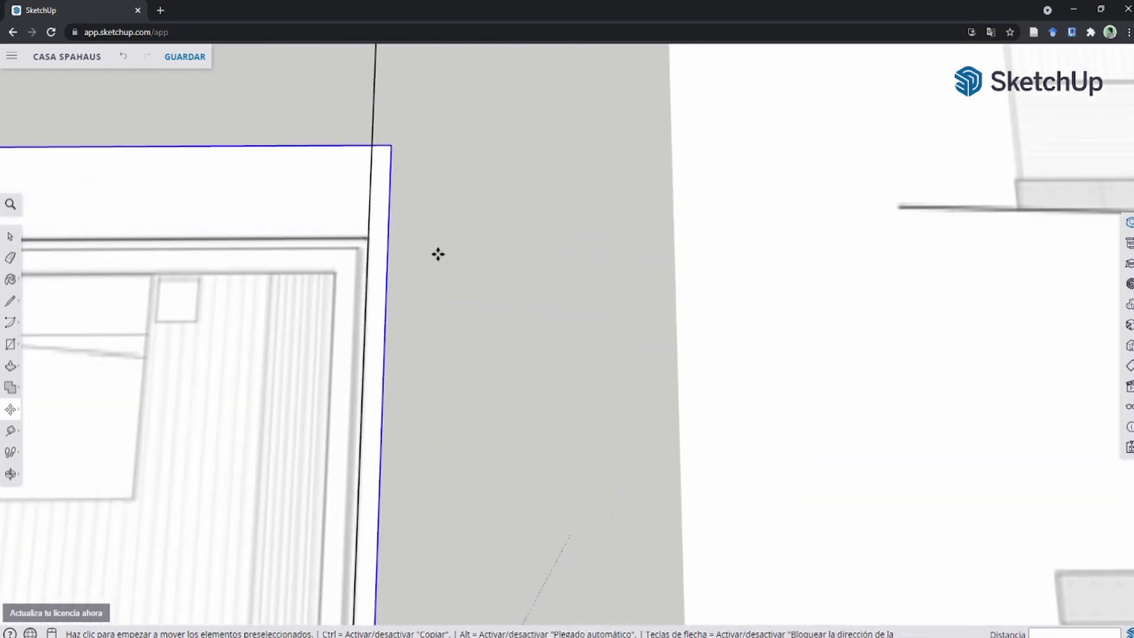
scroll(437, 253, down, 3)
Step: Uniformly scale the upper-floor plan image from its bottom-left corner
scroll(437, 253, up, 4)
key(s)
scroll(396, 194, up, 2)
scroll(399, 236, down, 3)
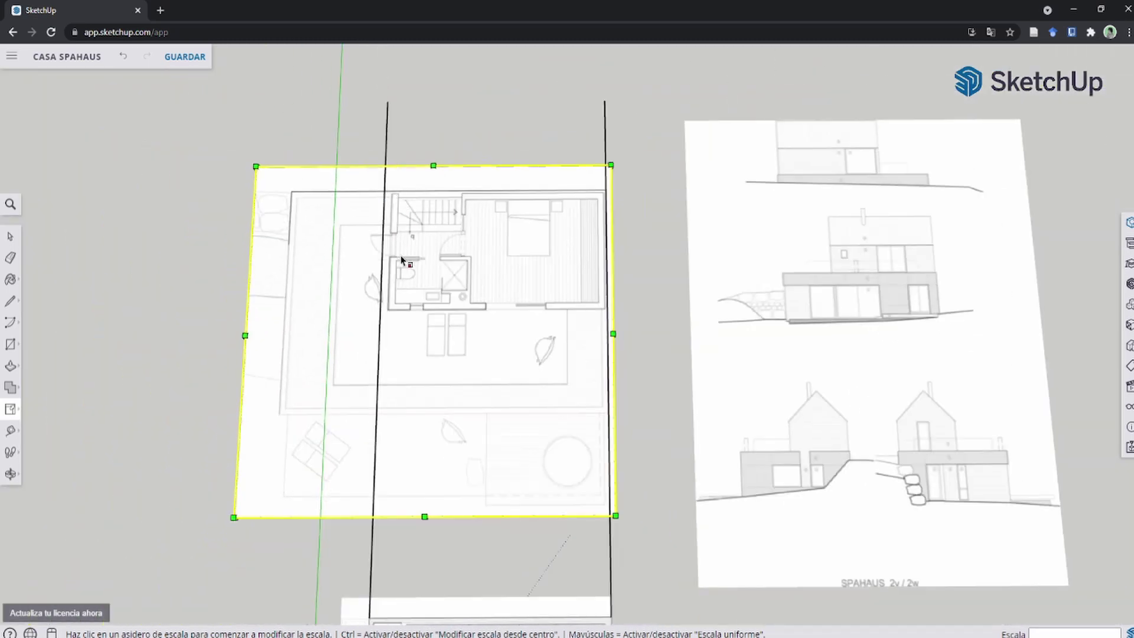
scroll(408, 265, down, 3)
scroll(421, 351, up, 3)
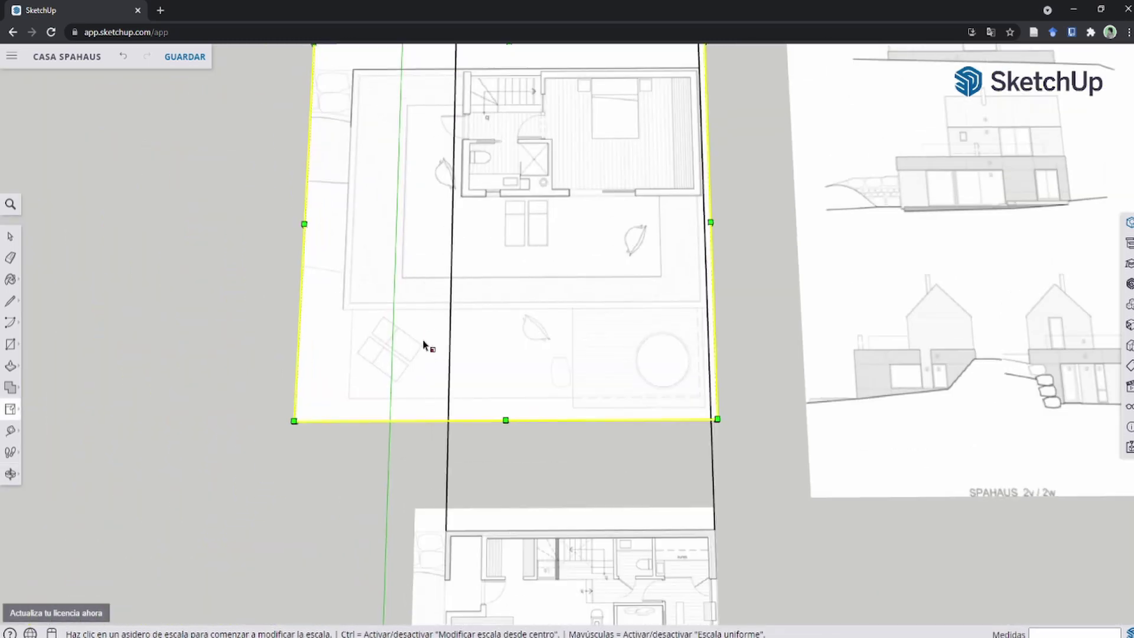
click(294, 422)
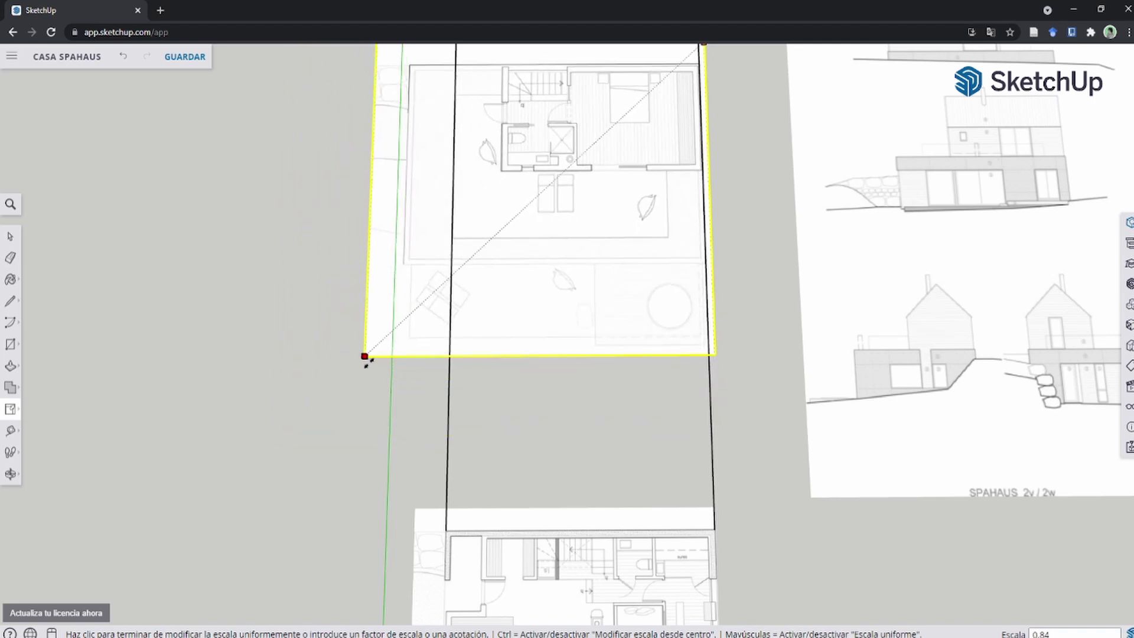
scroll(366, 362, up, 5)
key(space)
Step: Start a check line at the plan's wall corner, cancel it, and reframe on the upper plan
key(l)
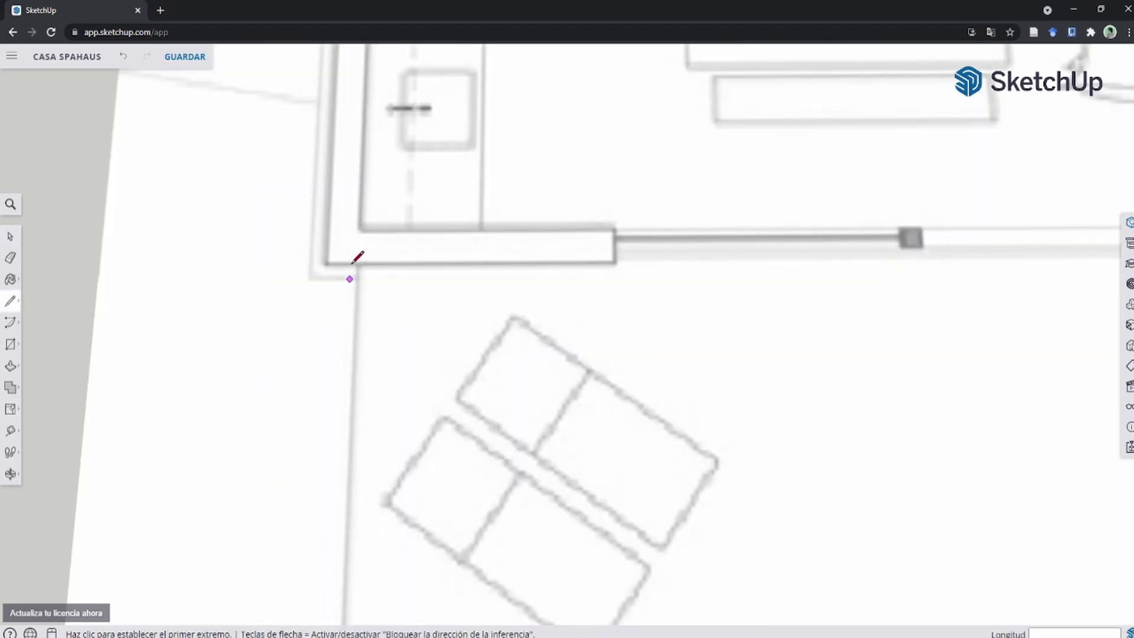
click(357, 263)
scroll(367, 354, down, 5)
middle_drag(357, 417, 401, 304)
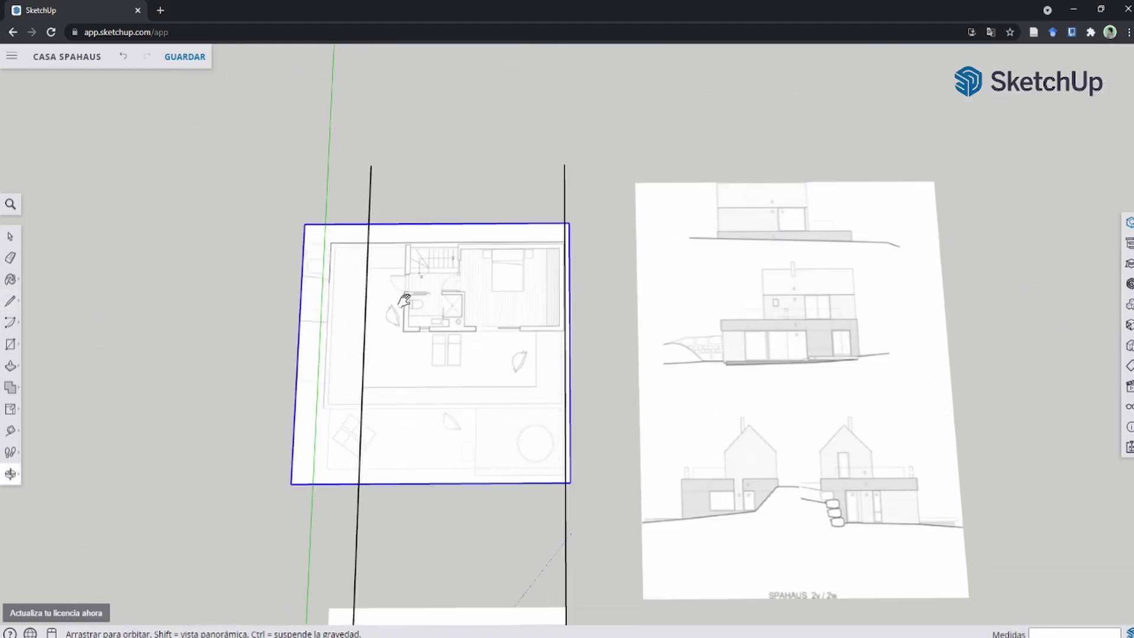
key(space)
middle_drag(375, 223, 390, 182)
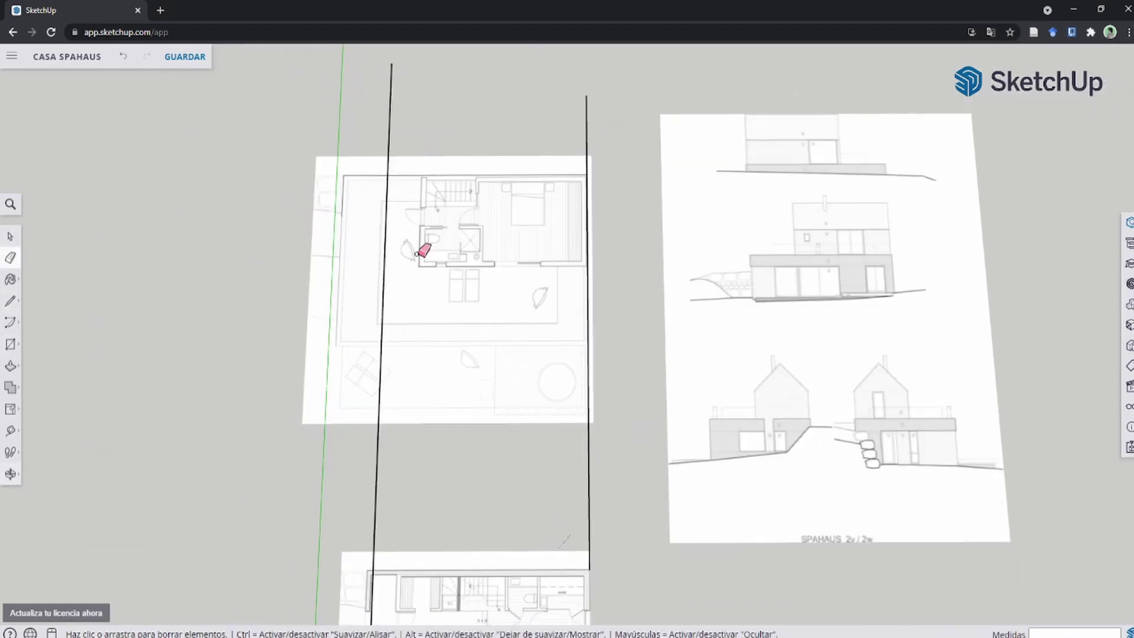
scroll(325, 176, up, 4)
scroll(325, 176, up, 2)
scroll(362, 223, up, 2)
Step: Rescale the upper plan from its top-right corner by a typed 0.997 factor
key(s)
scroll(772, 122, up, 5)
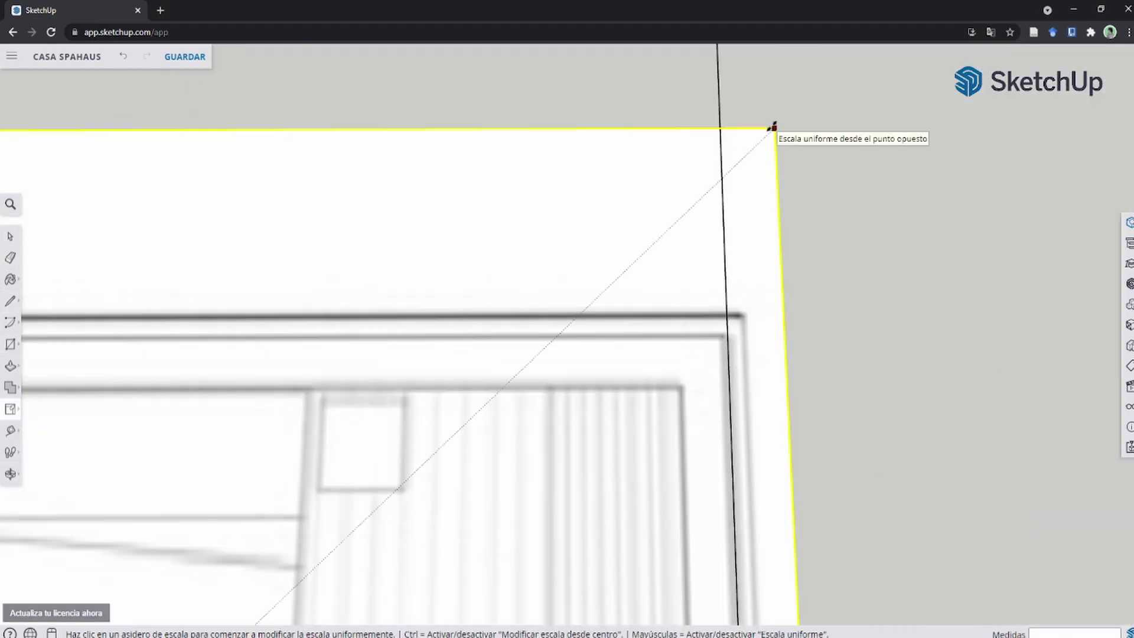
click(773, 127)
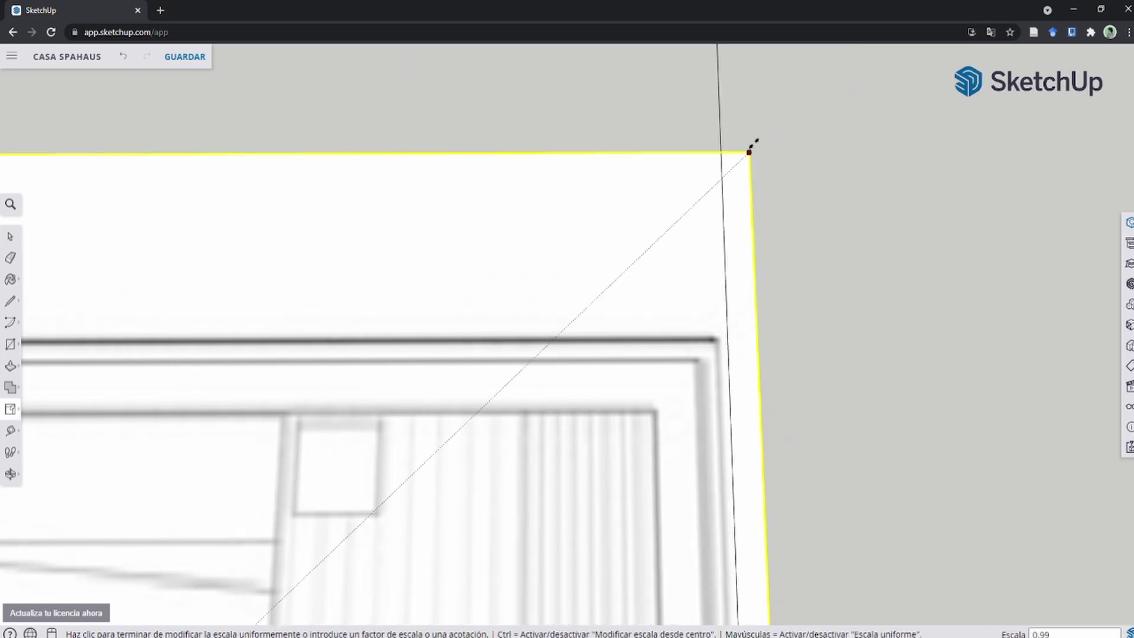
text(.9)
key(Return)
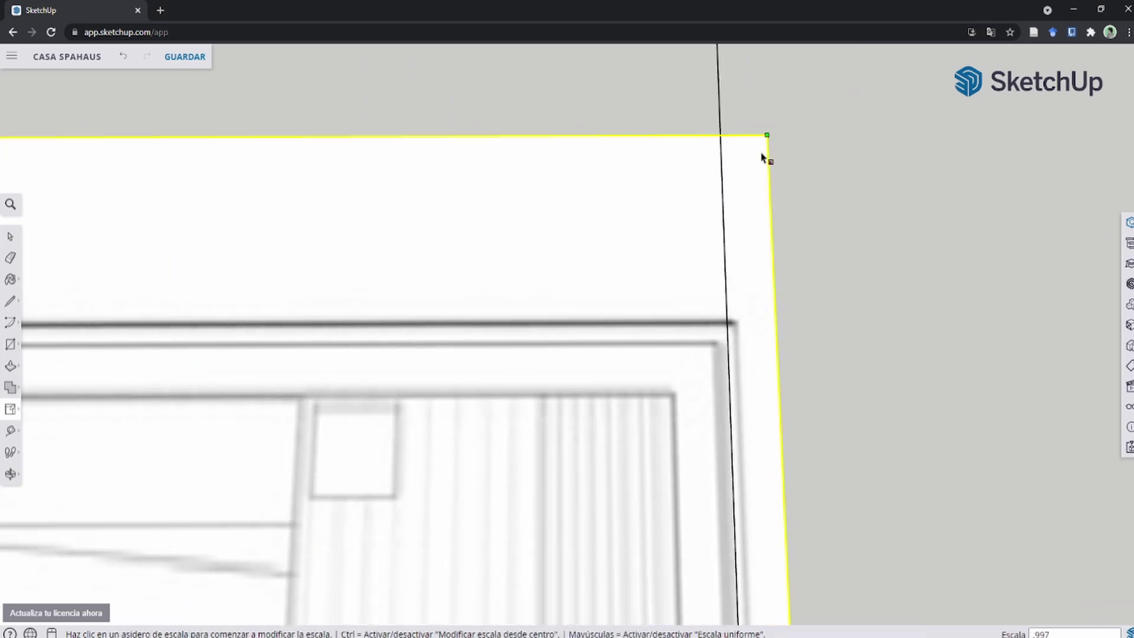
scroll(679, 228, down, 3)
scroll(663, 324, up, 2)
scroll(686, 352, up, 2)
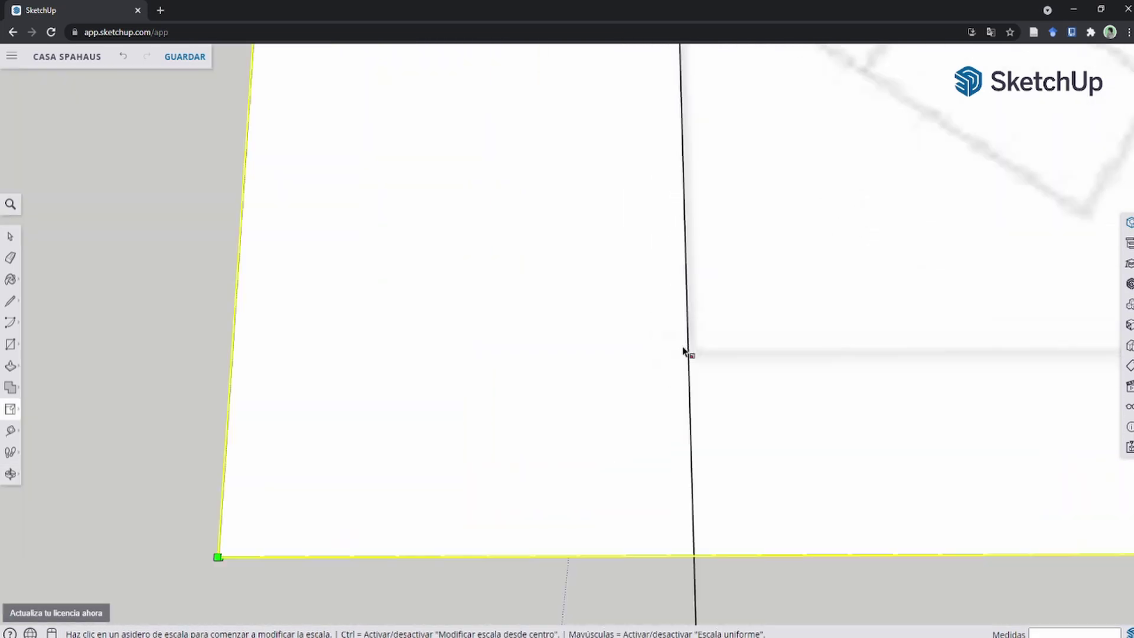
click(530, 407)
Step: Finish the plan rescale and select the elevation sheet
key(space)
scroll(729, 322, down, 3)
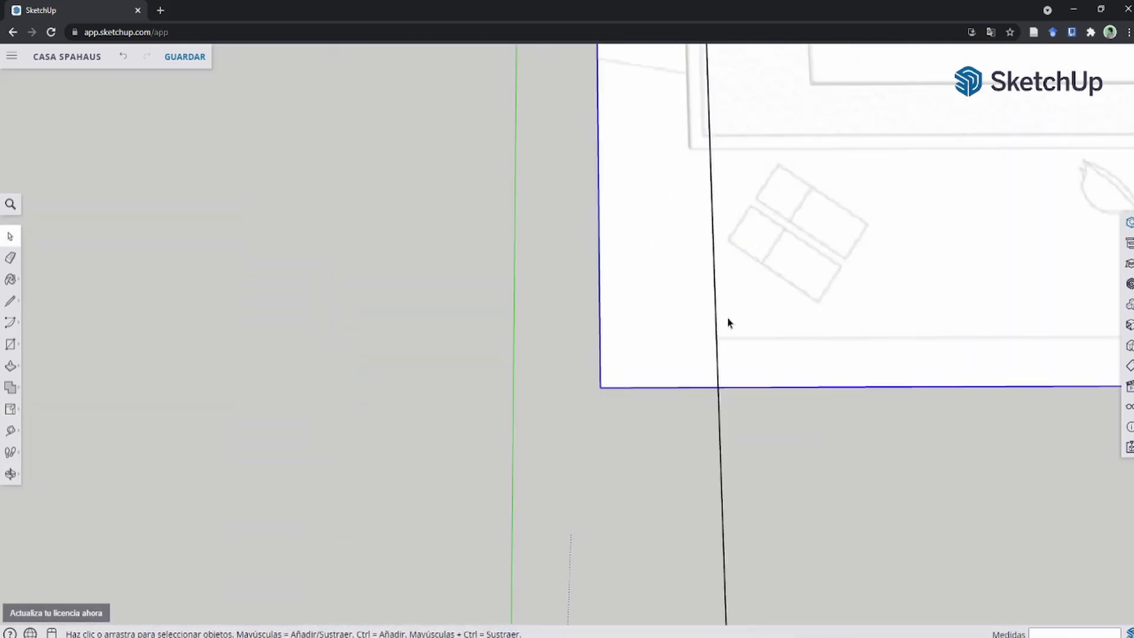
scroll(828, 235, down, 3)
scroll(624, 305, down, 2)
click(746, 406)
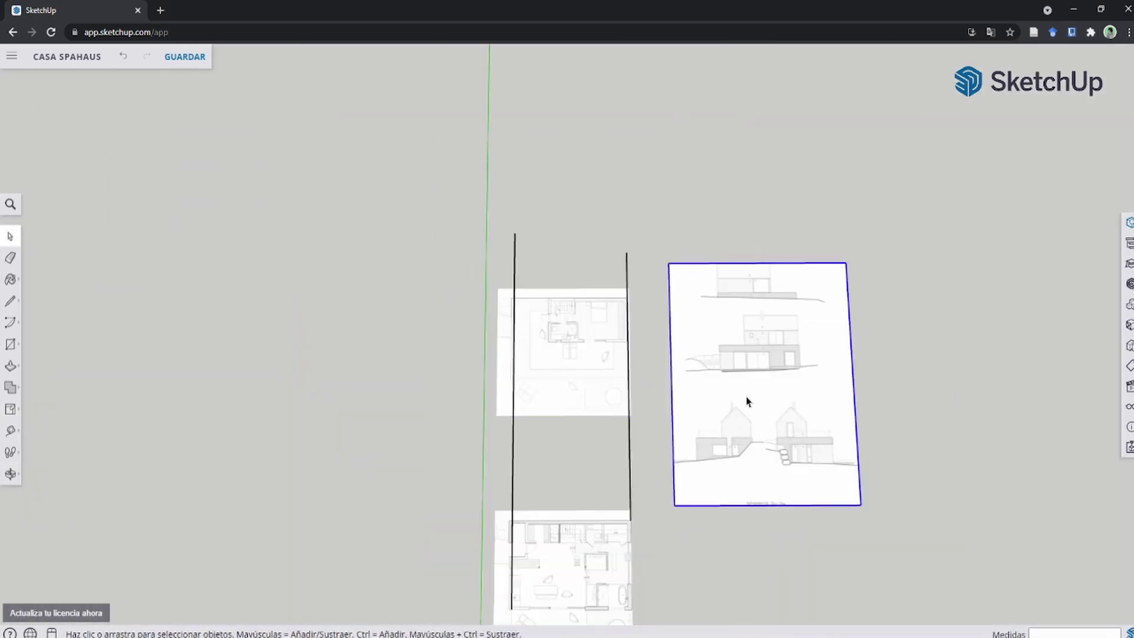
scroll(745, 395, up, 2)
scroll(579, 387, down, 3)
middle_drag(782, 431, 687, 421)
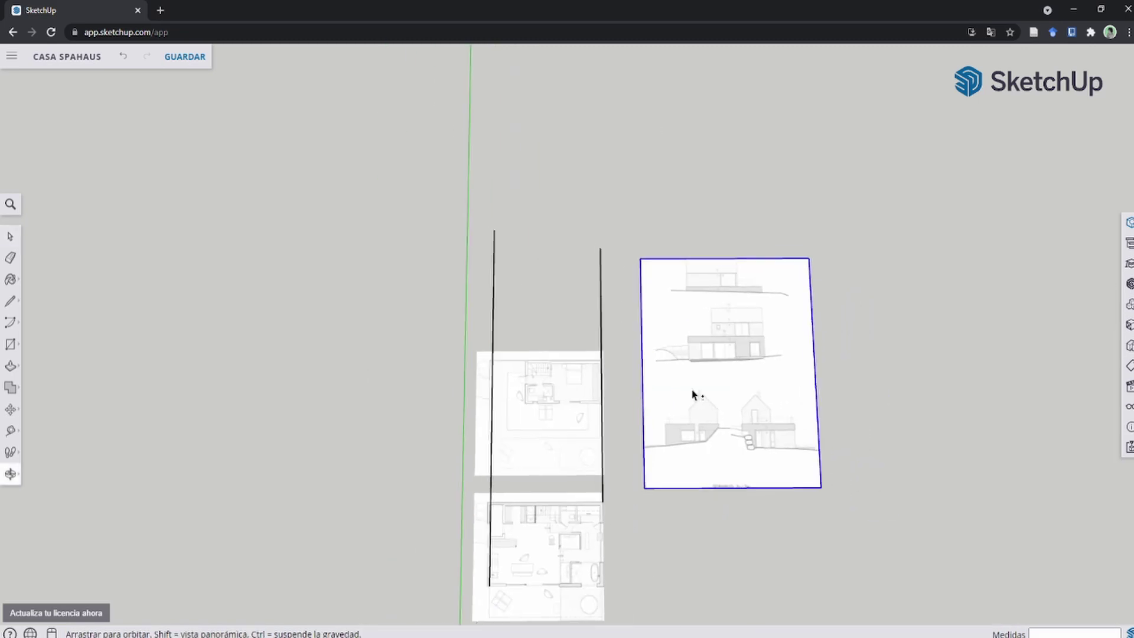
Step: Move the elevation sheet so its ground-line corner sits on the reference edge
key(m)
scroll(703, 416, up, 2)
scroll(773, 307, up, 4)
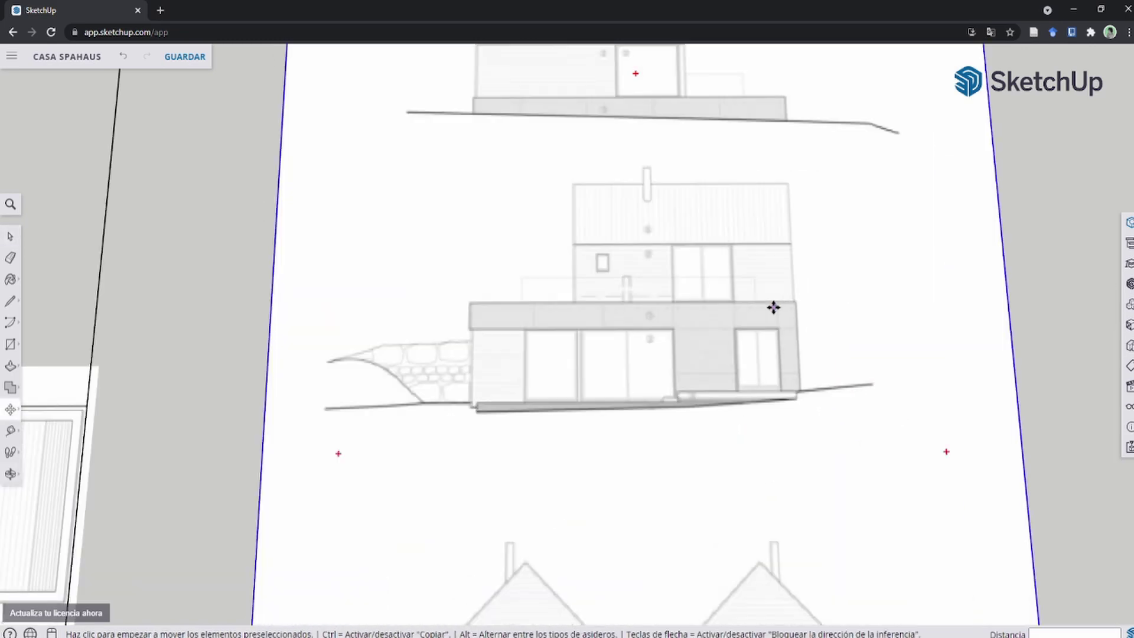
scroll(792, 354, up, 3)
scroll(789, 371, up, 3)
click(759, 332)
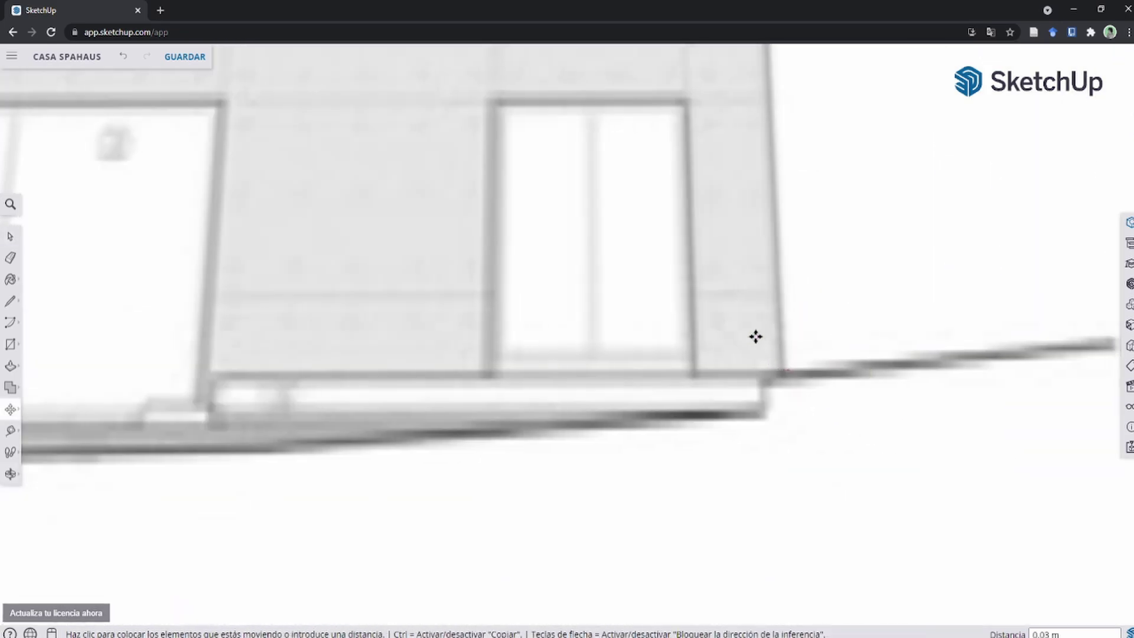
scroll(741, 269, down, 6)
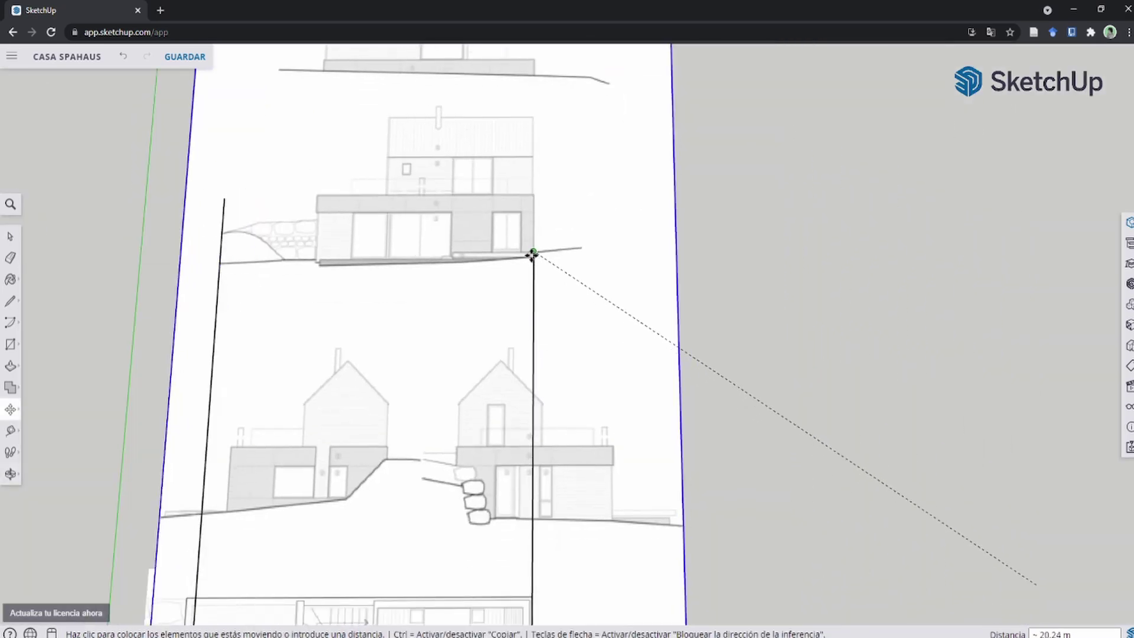
click(556, 254)
Step: Orbit and zoom to check the elevation sheet's placement over the reference lines
scroll(602, 265, down, 5)
middle_drag(584, 321, 526, 222)
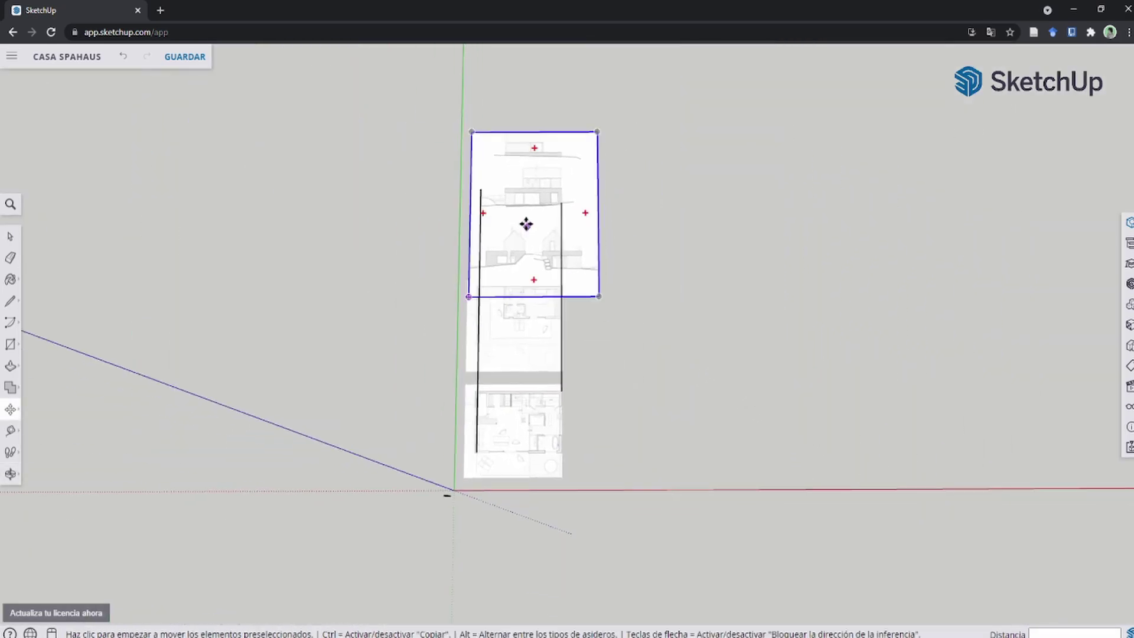
scroll(588, 477, up, 3)
scroll(496, 419, up, 3)
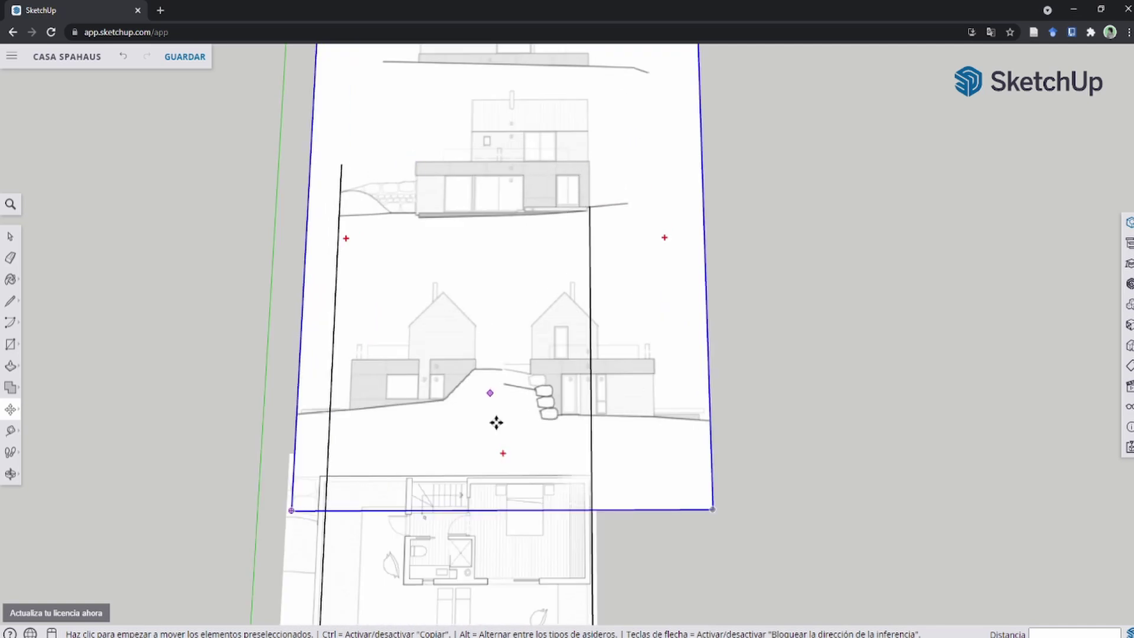
scroll(387, 217, up, 4)
key(l)
scroll(390, 213, up, 2)
scroll(408, 332, down, 6)
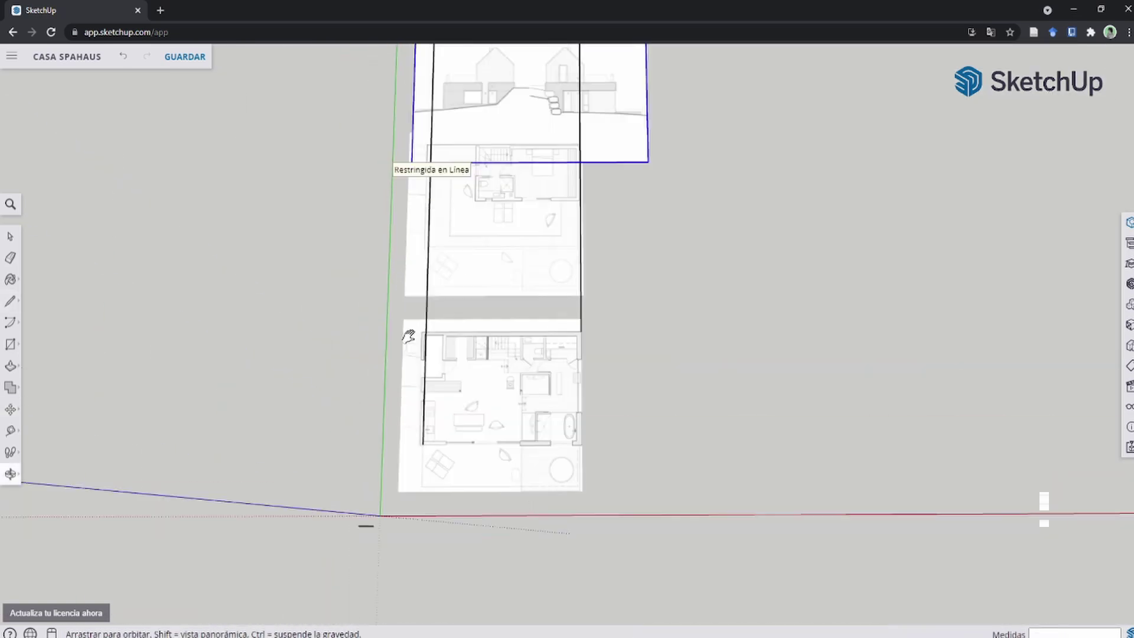
middle_drag(408, 332, 451, 83)
Step: Uniformly enlarge the elevation sheet slightly by dragging its corner handles
scroll(443, 118, up, 3)
key(s)
click(434, 131)
scroll(446, 281, down, 3)
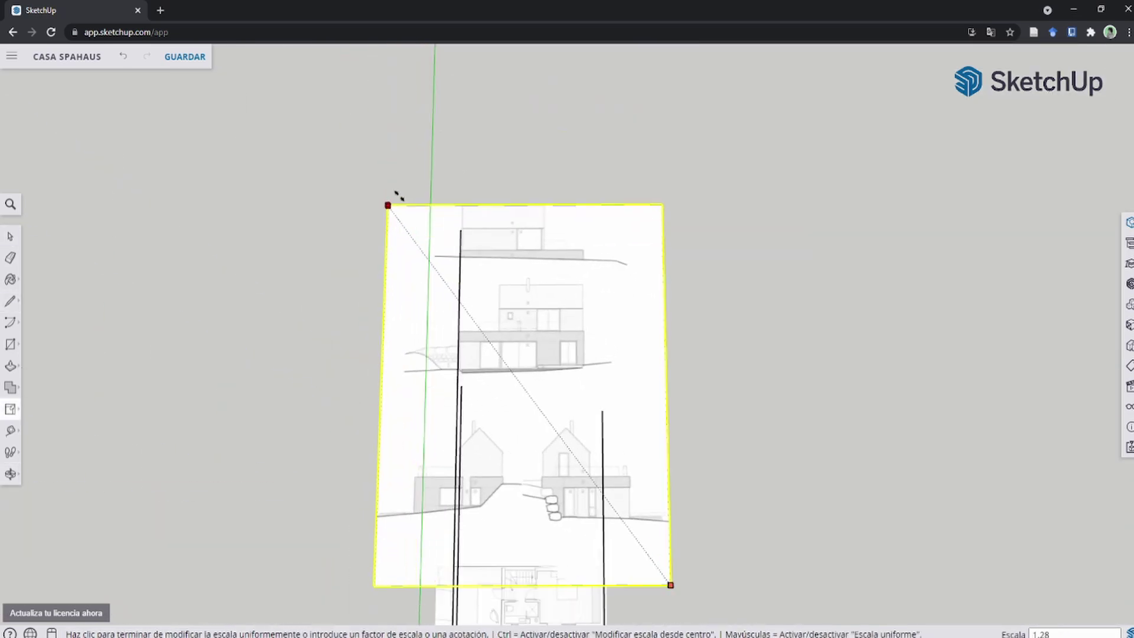
click(398, 195)
scroll(498, 352, up, 5)
scroll(644, 475, down, 4)
click(691, 176)
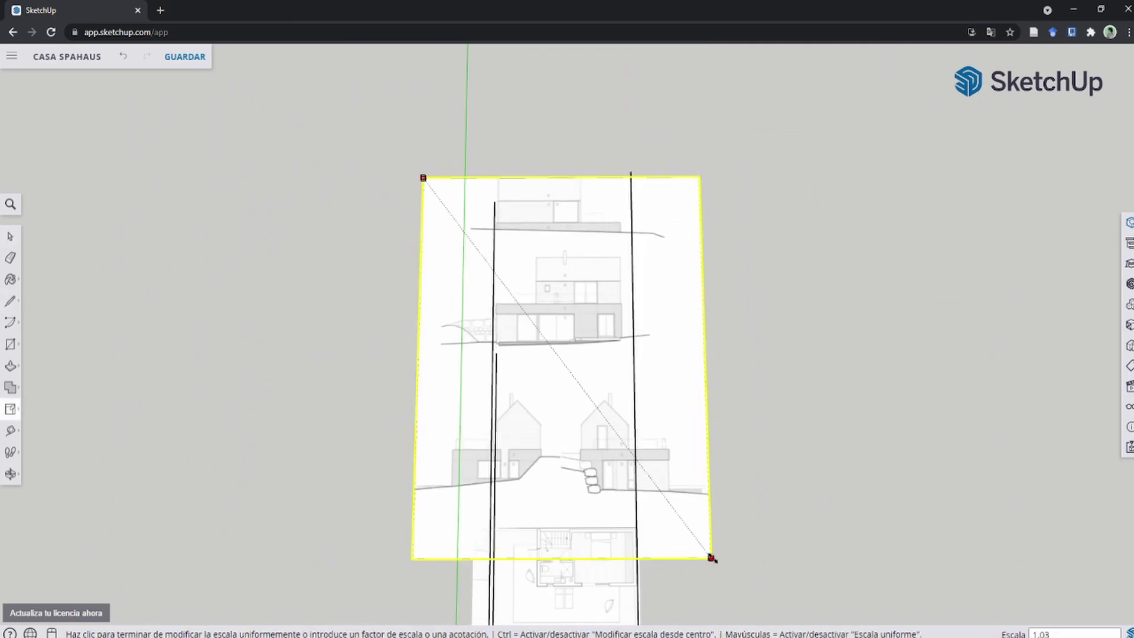
scroll(597, 306, up, 5)
scroll(285, 168, down, 4)
drag(285, 168, 280, 163)
Step: Refine the elevation sheet's scale from its top-right and top-left corners
scroll(398, 385, up, 2)
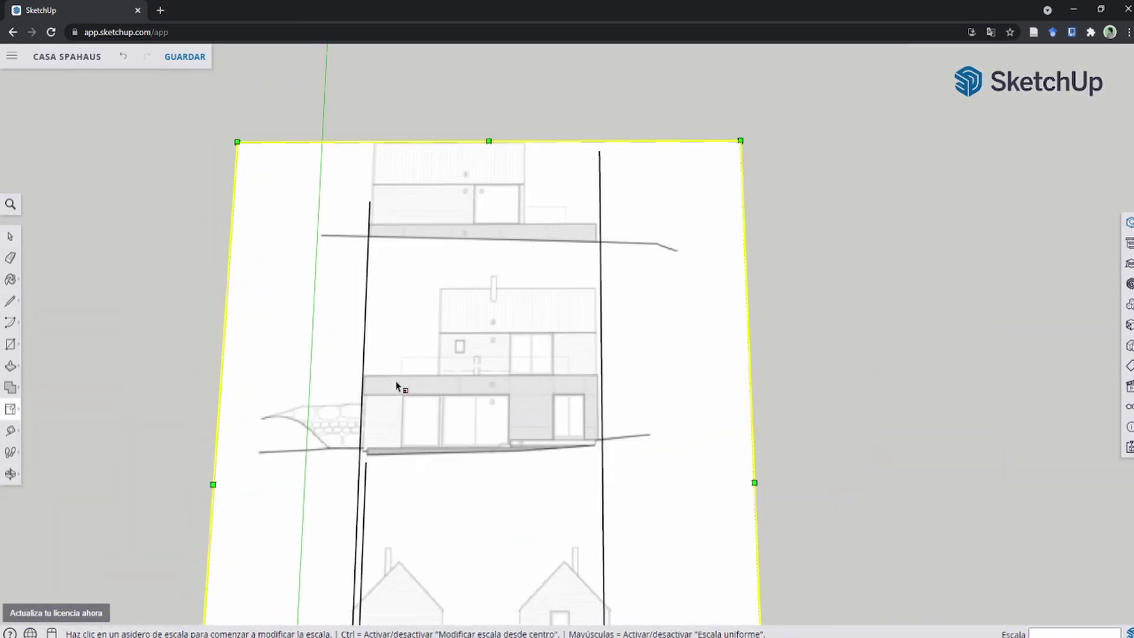
scroll(344, 309, up, 4)
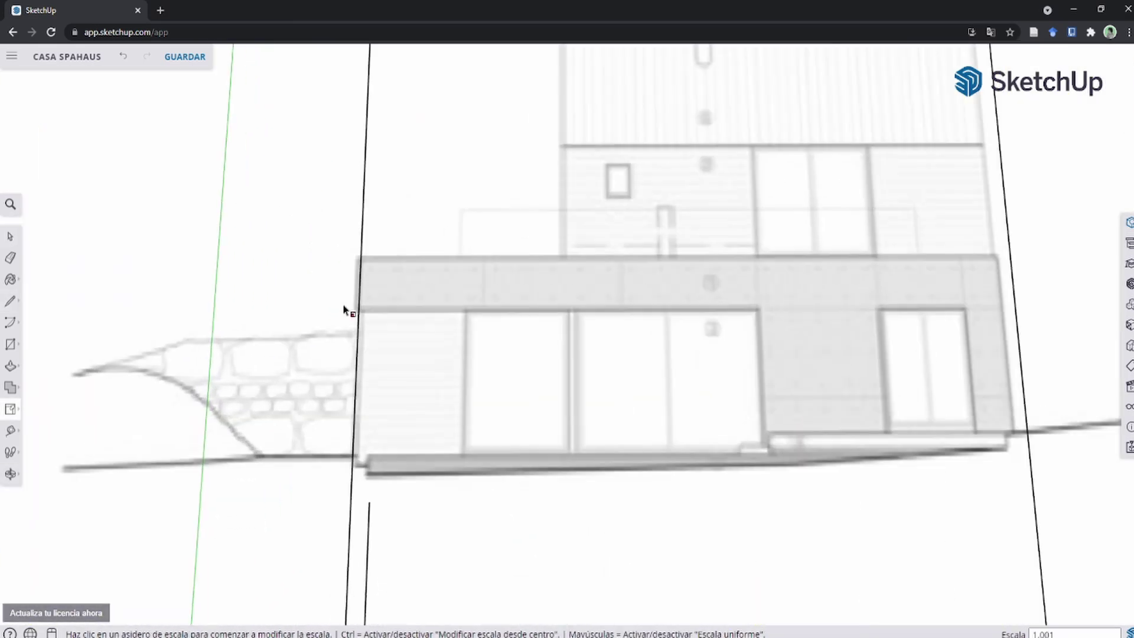
scroll(349, 304, down, 5)
click(628, 114)
scroll(528, 512, down, 2)
click(335, 215)
scroll(335, 215, up, 3)
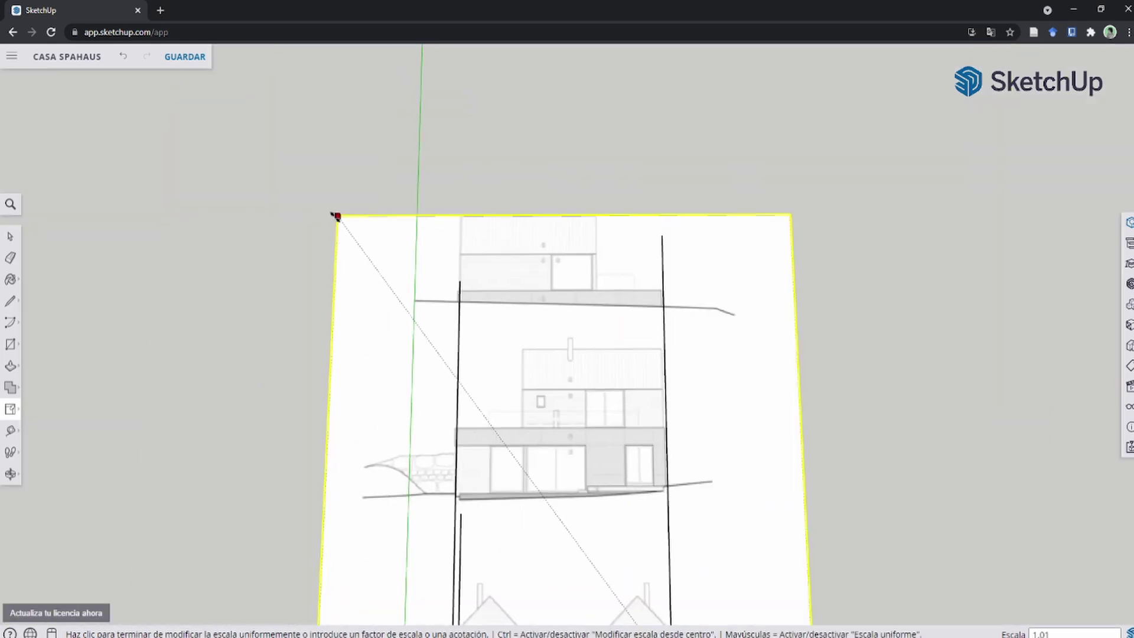
click(304, 218)
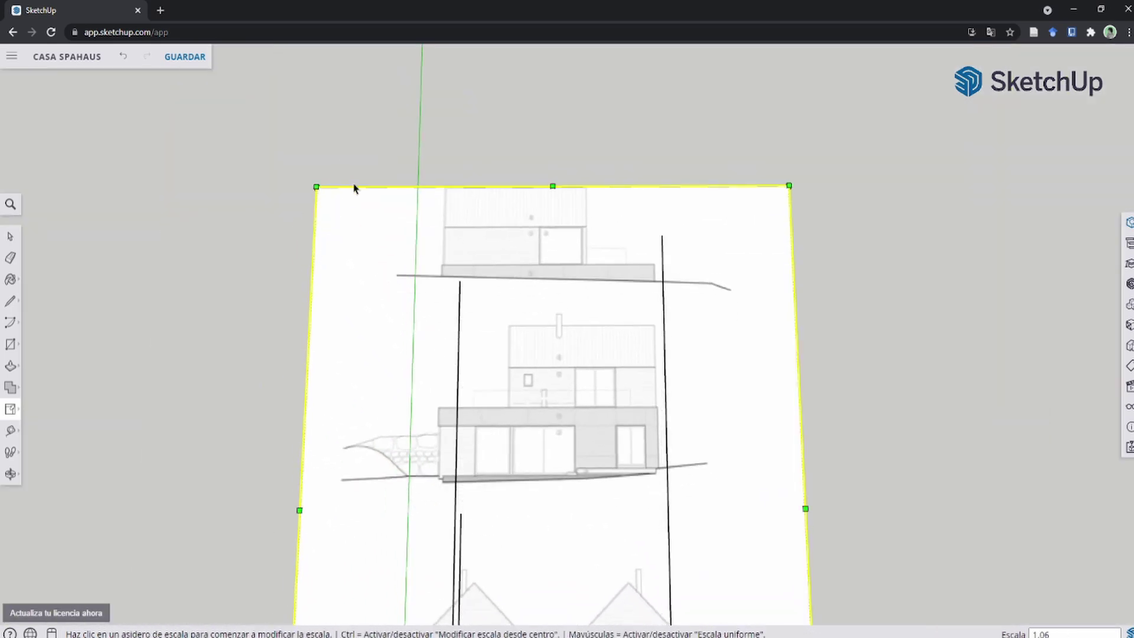
click(278, 185)
Step: Zoom out to review the façade walls between the two reference lines
scroll(481, 451, up, 3)
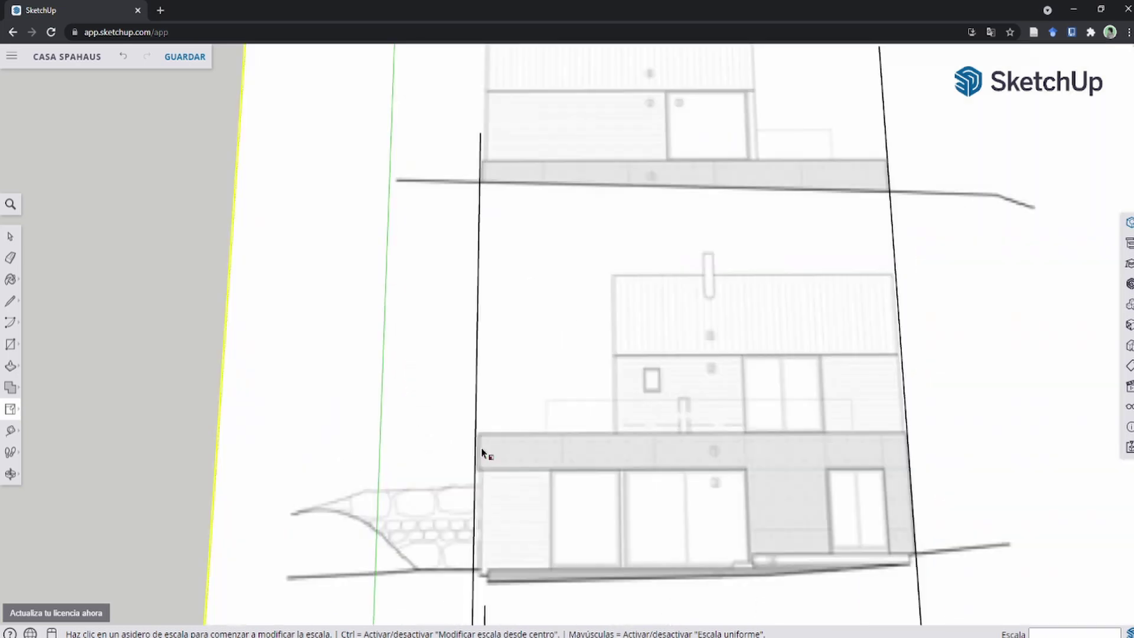
scroll(481, 455, up, 1)
scroll(498, 458, up, 1)
scroll(469, 441, up, 1)
scroll(466, 435, up, 1)
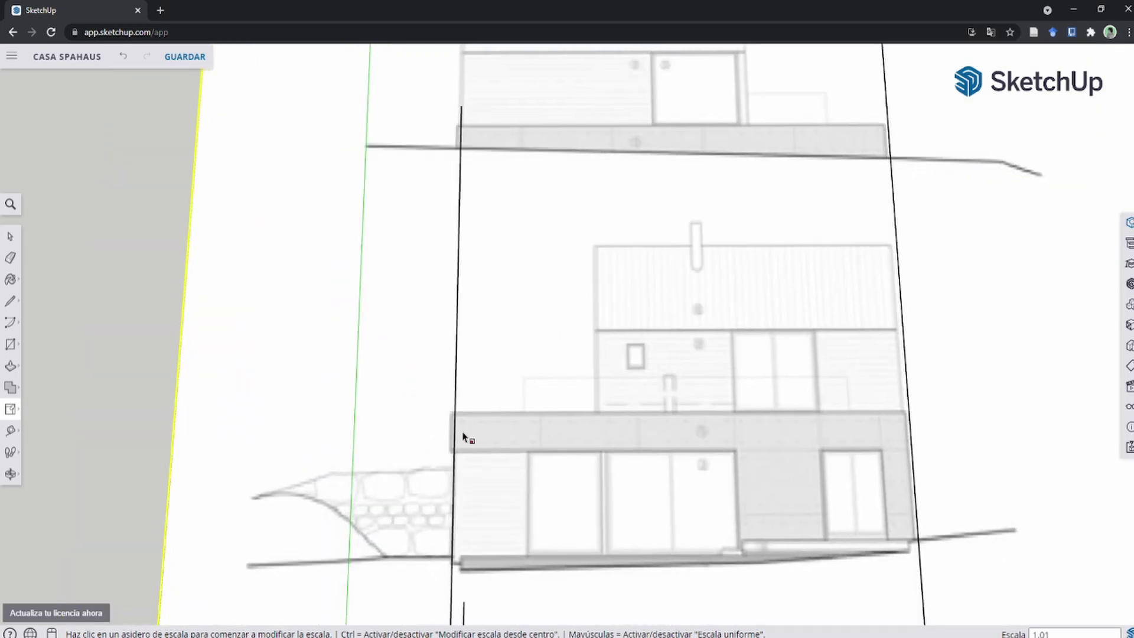
key(m)
scroll(650, 446, up, 3)
scroll(471, 460, up, 2)
scroll(470, 460, down, 5)
Step: Orbit around the sheets until the view faces the elevation drawing
scroll(301, 311, down, 5)
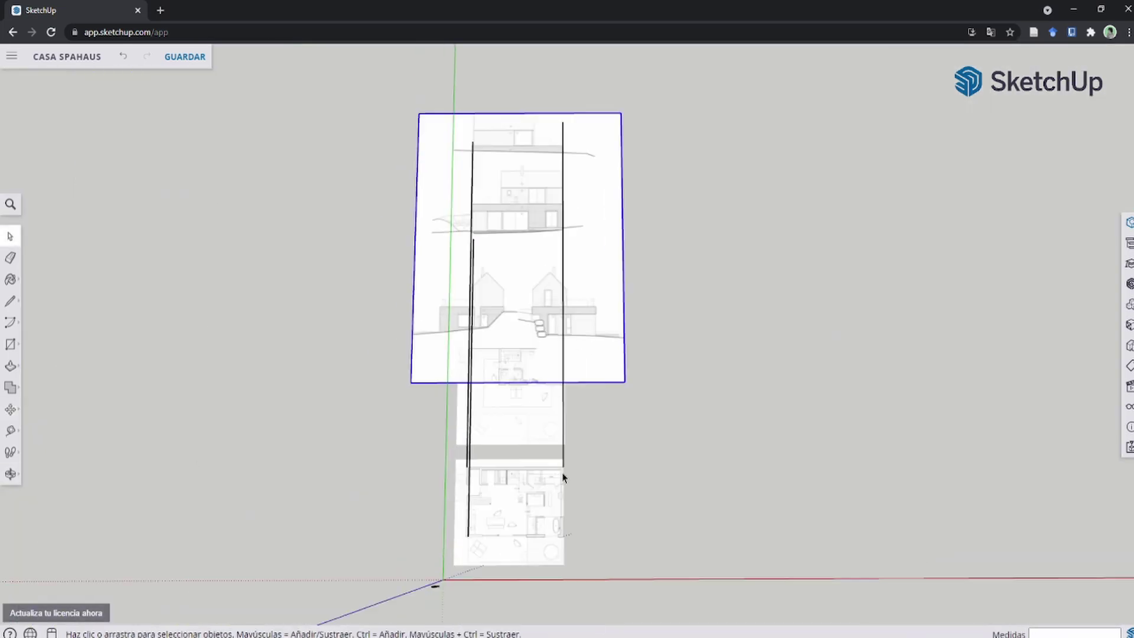
middle_drag(562, 472, 393, 496)
key(e)
scroll(456, 511, up, 2)
middle_drag(456, 511, 458, 384)
key(space)
scroll(461, 321, up, 2)
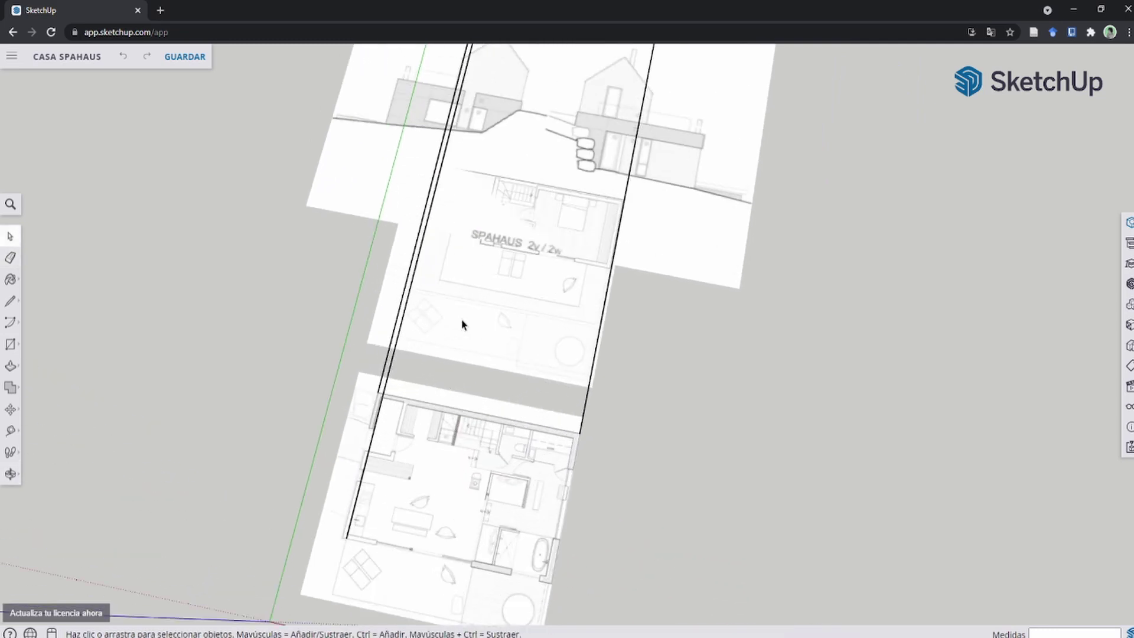
scroll(498, 324, down, 5)
mouse_move(498, 324)
middle_down()
mouse_move(490, 239)
mouse_move(520, 135)
middle_up()
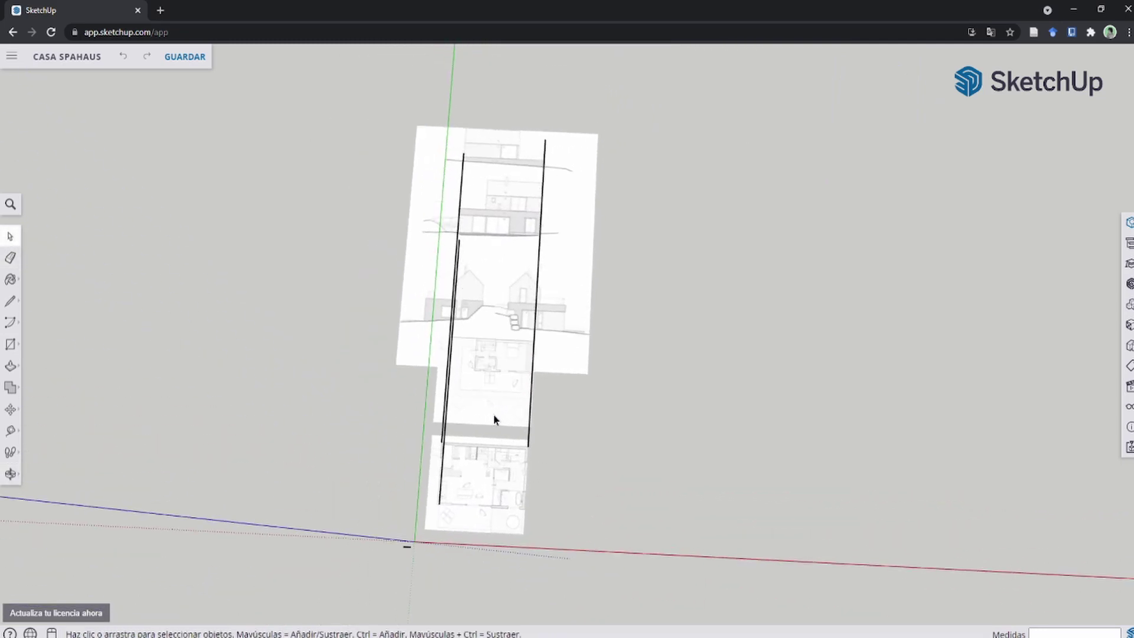
Step: Measure the ground-floor door height, about 2.12 m, down from its top corner
key(t)
scroll(531, 177, up, 4)
scroll(532, 165, up, 4)
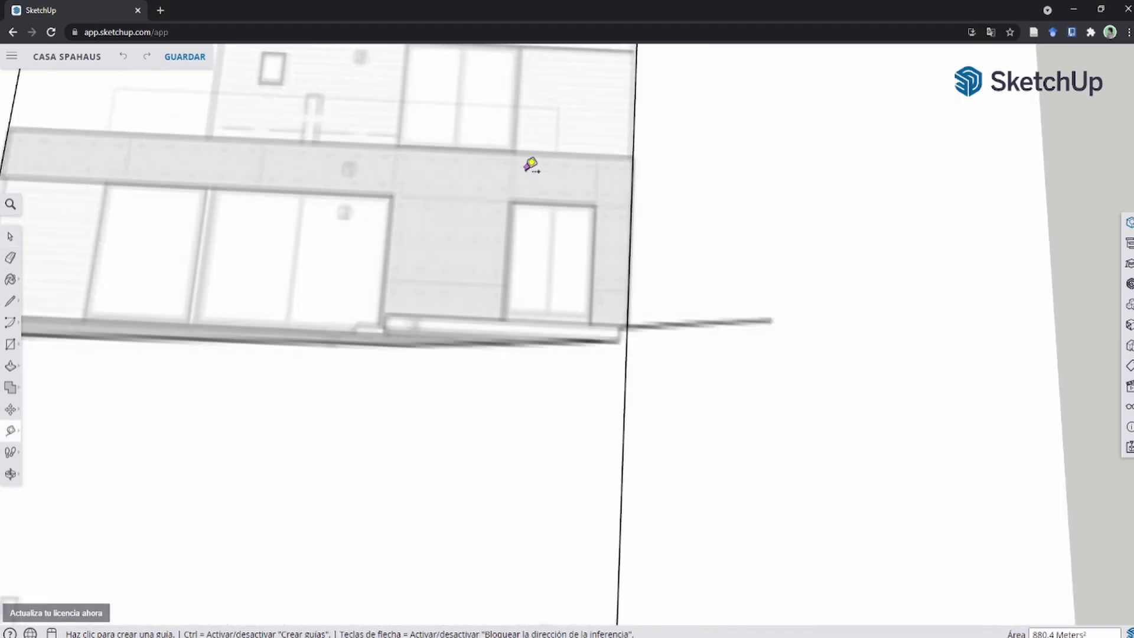
scroll(521, 159, up, 2)
middle_drag(520, 160, 522, 200)
scroll(631, 291, down, 3)
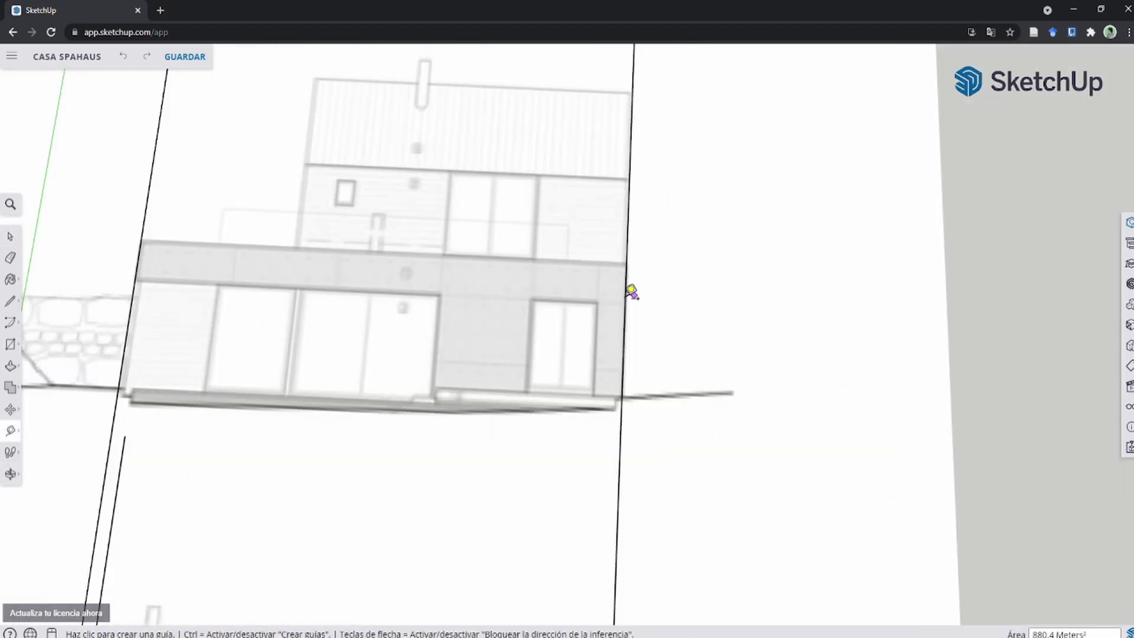
scroll(515, 292, up, 5)
click(551, 286)
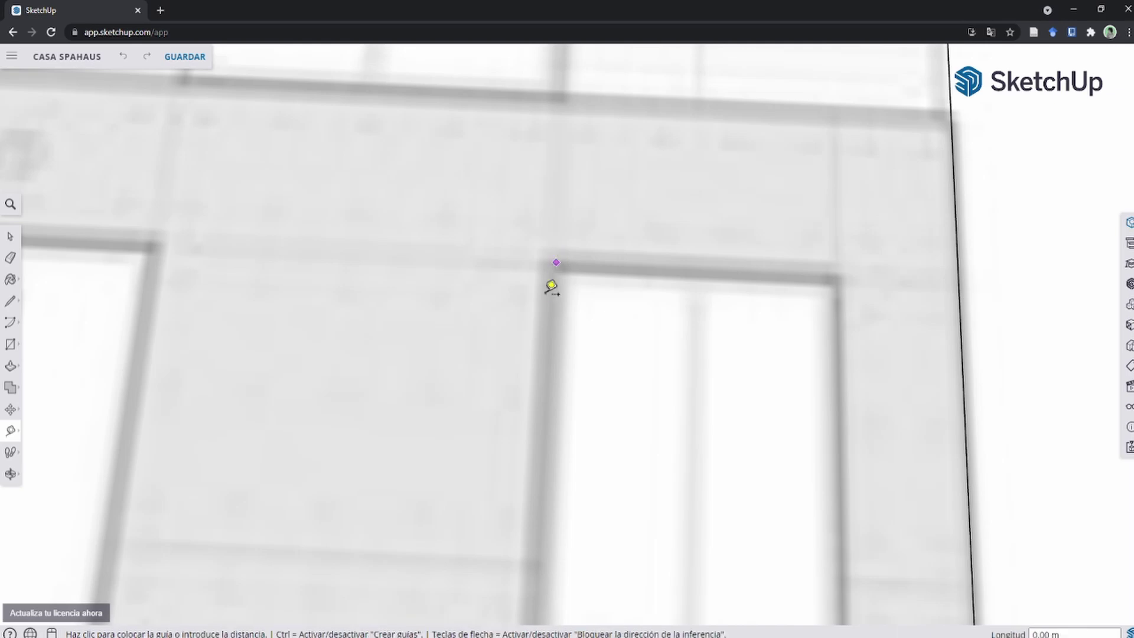
scroll(551, 287, down, 3)
scroll(560, 261, down, 5)
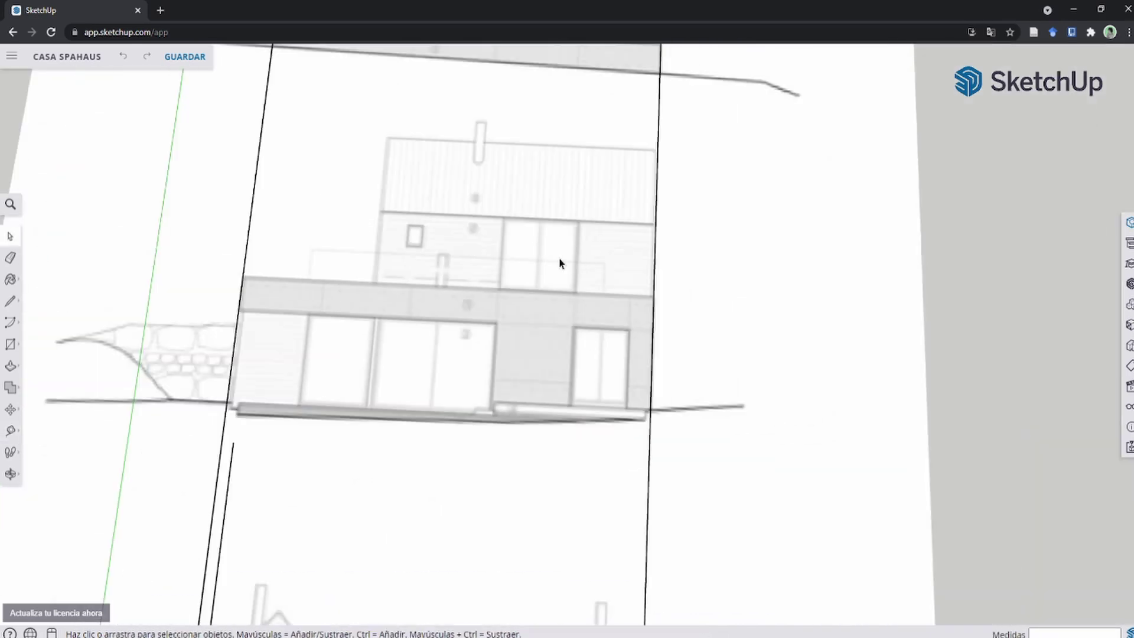
scroll(470, 278, down, 2)
scroll(506, 291, down, 2)
Step: Pan up to the floor plan to reveal its lower rooms
shift+middle_drag(507, 291, 554, 135)
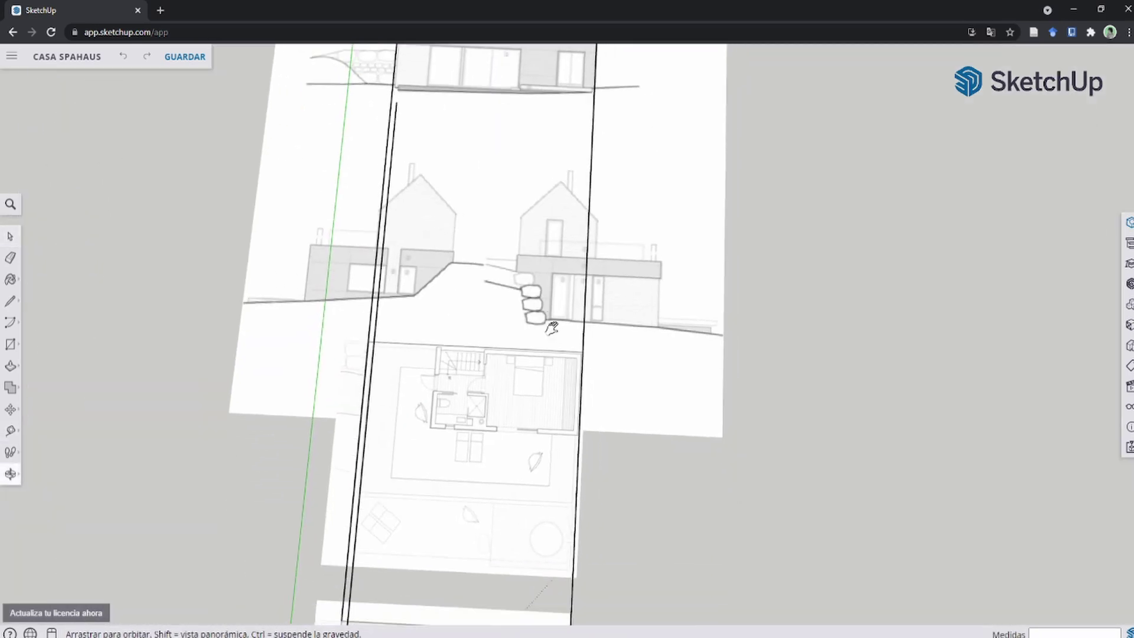
scroll(523, 393, up, 5)
shift+middle_drag(492, 430, 495, 300)
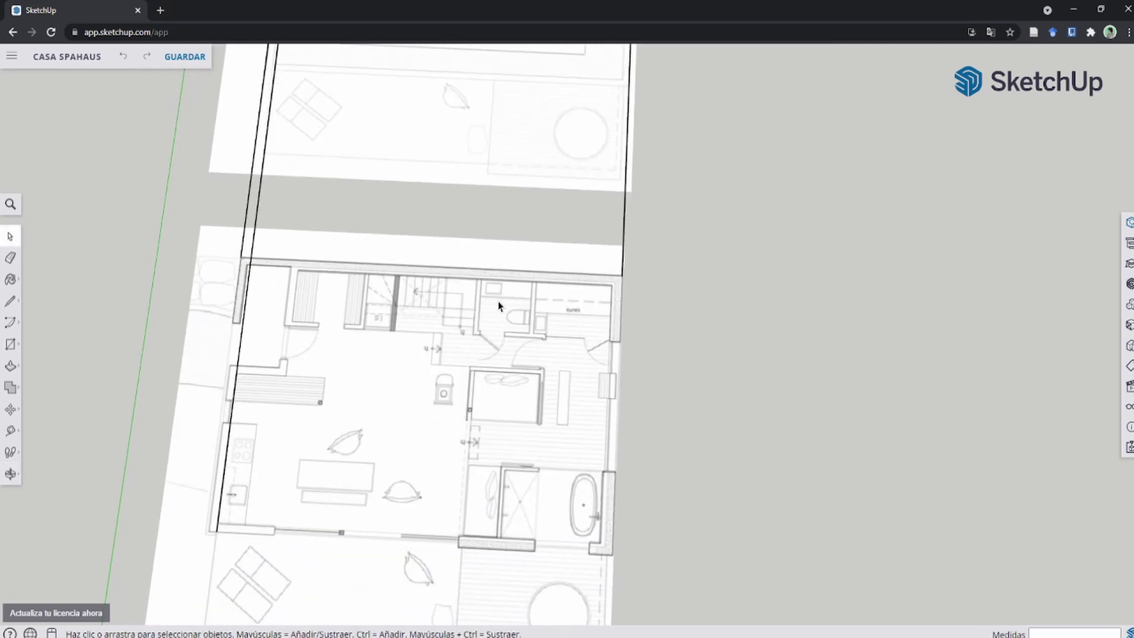
key(t)
scroll(491, 230, up, 1)
scroll(465, 223, up, 3)
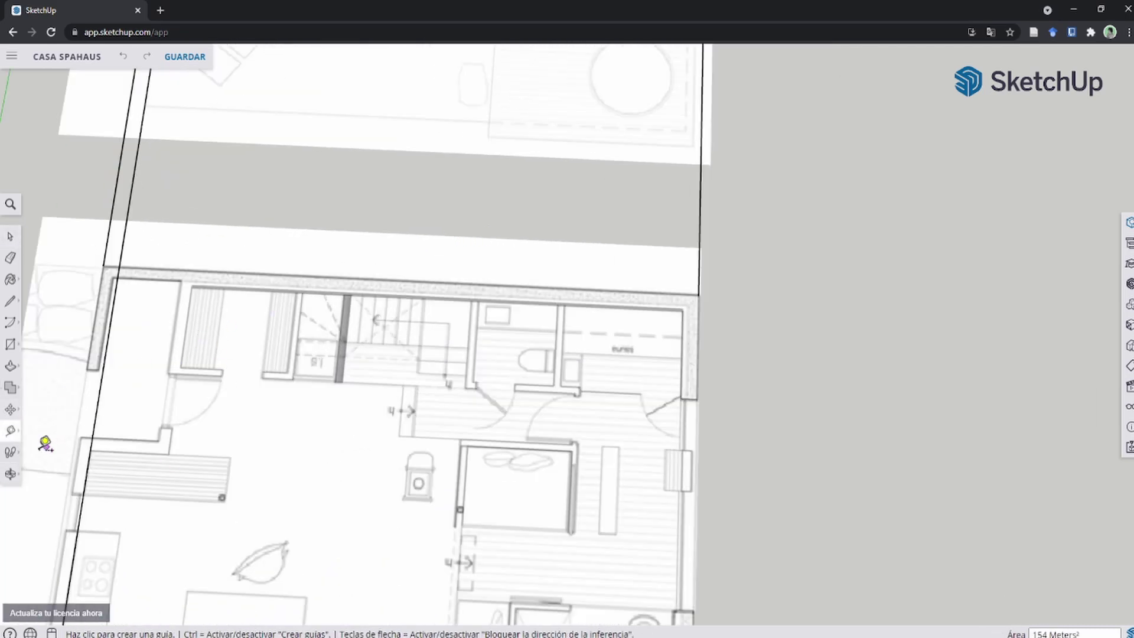
Step: Place Tape Measure guides along the top wall's outer and inner edges
click(12, 435)
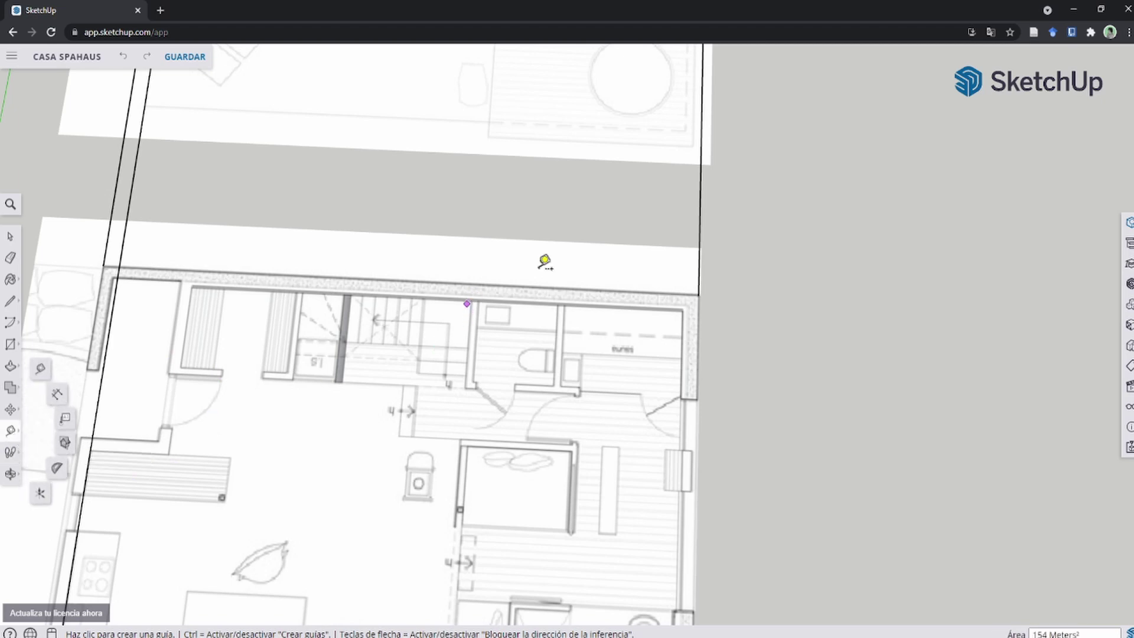
click(589, 241)
scroll(591, 275, up, 2)
scroll(589, 184, up, 2)
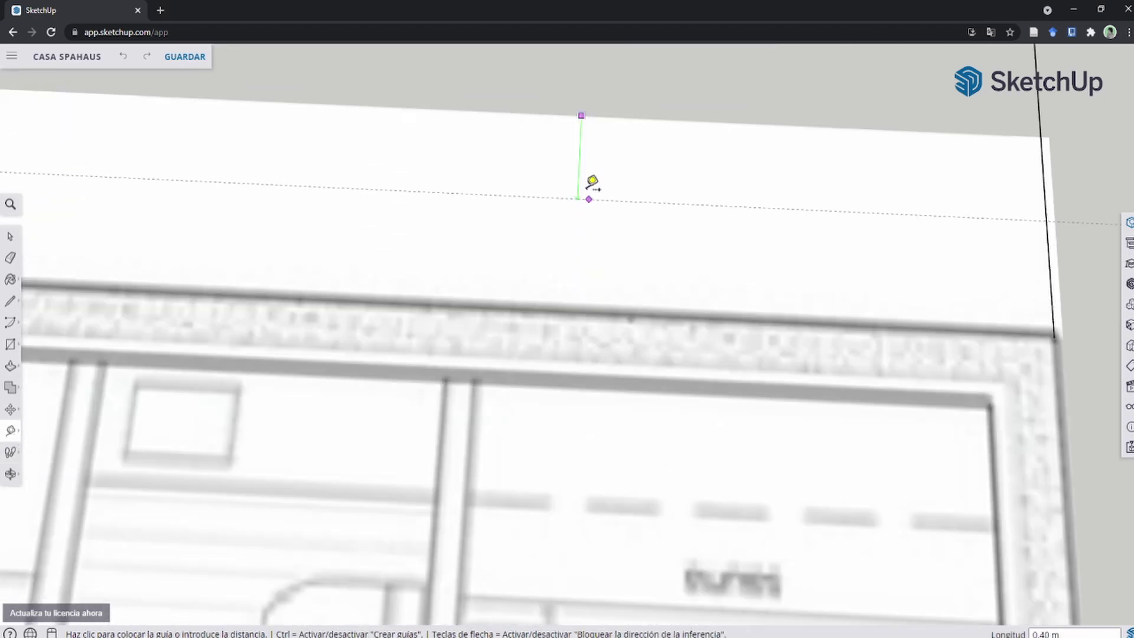
scroll(575, 148, up, 2)
click(570, 156)
scroll(576, 225, up, 2)
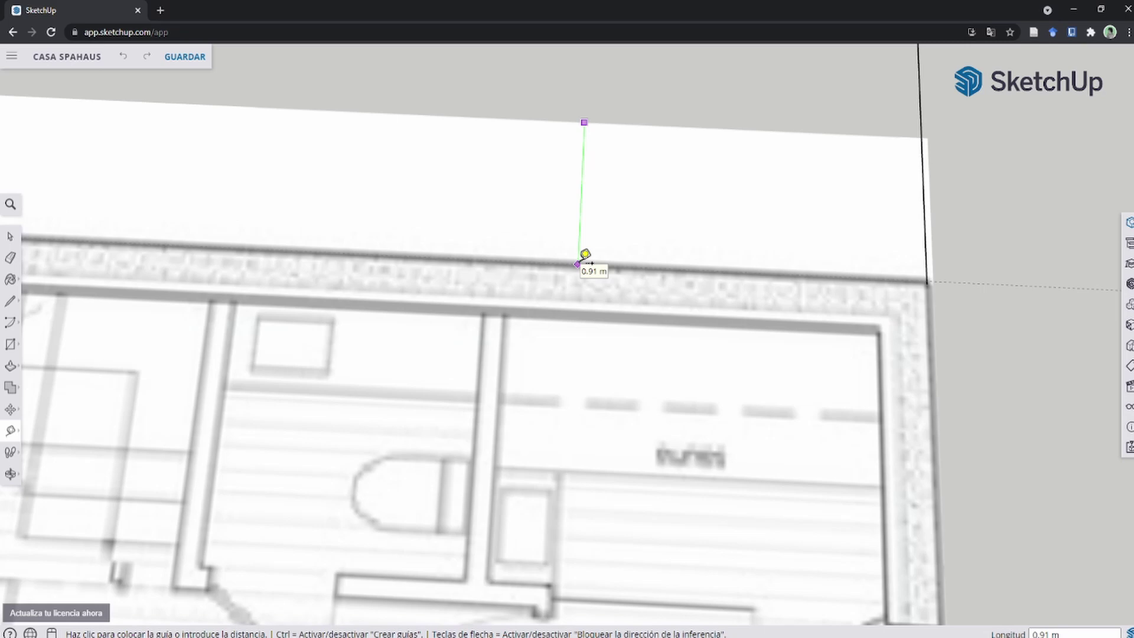
click(584, 254)
scroll(715, 261, down, 2)
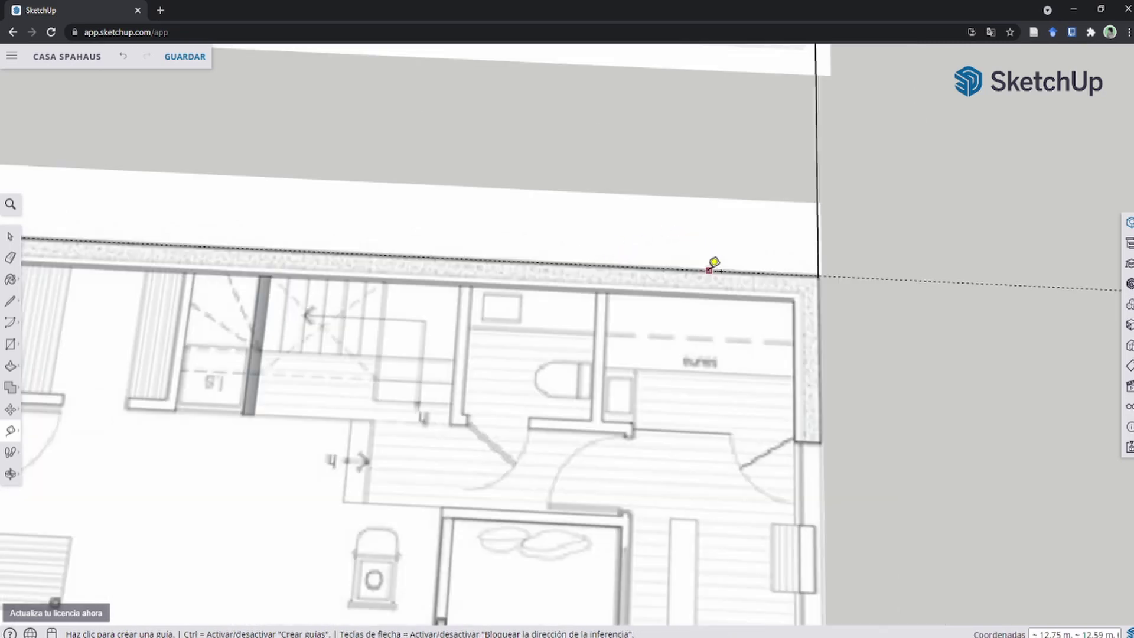
scroll(692, 261, up, 1)
scroll(695, 269, up, 2)
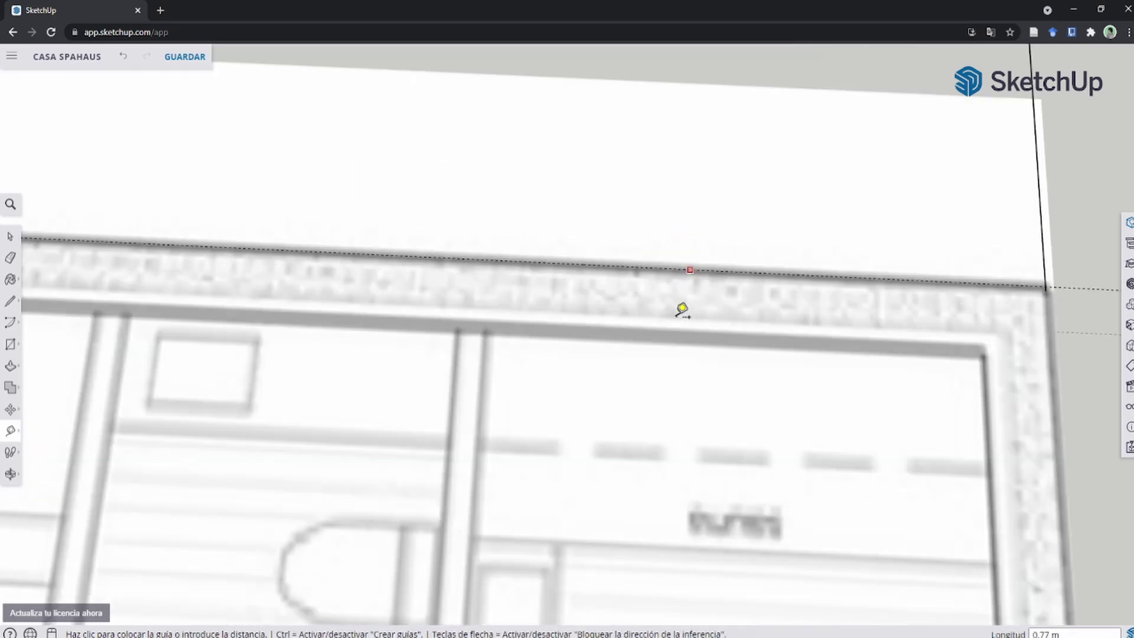
scroll(678, 317, down, 2)
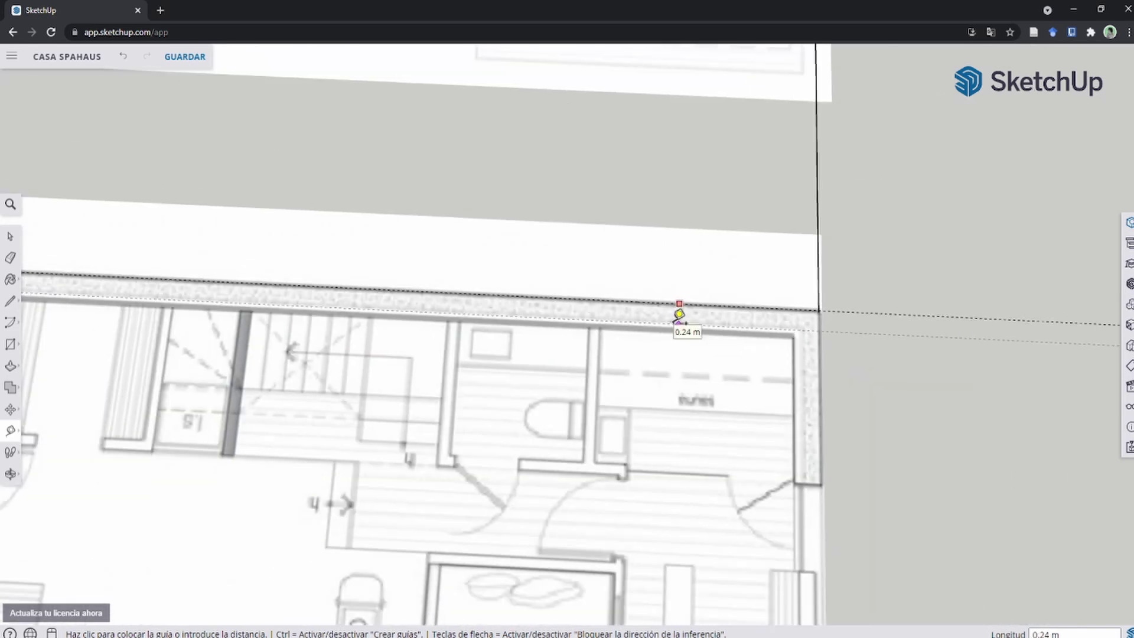
scroll(681, 314, up, 2)
scroll(685, 315, up, 2)
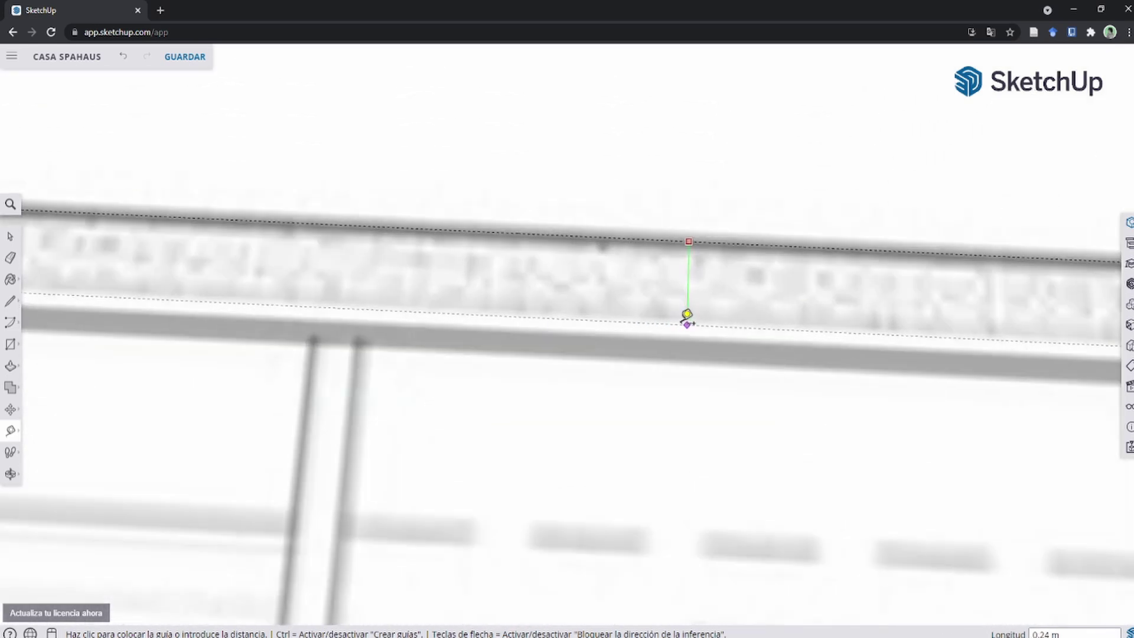
scroll(690, 311, down, 2)
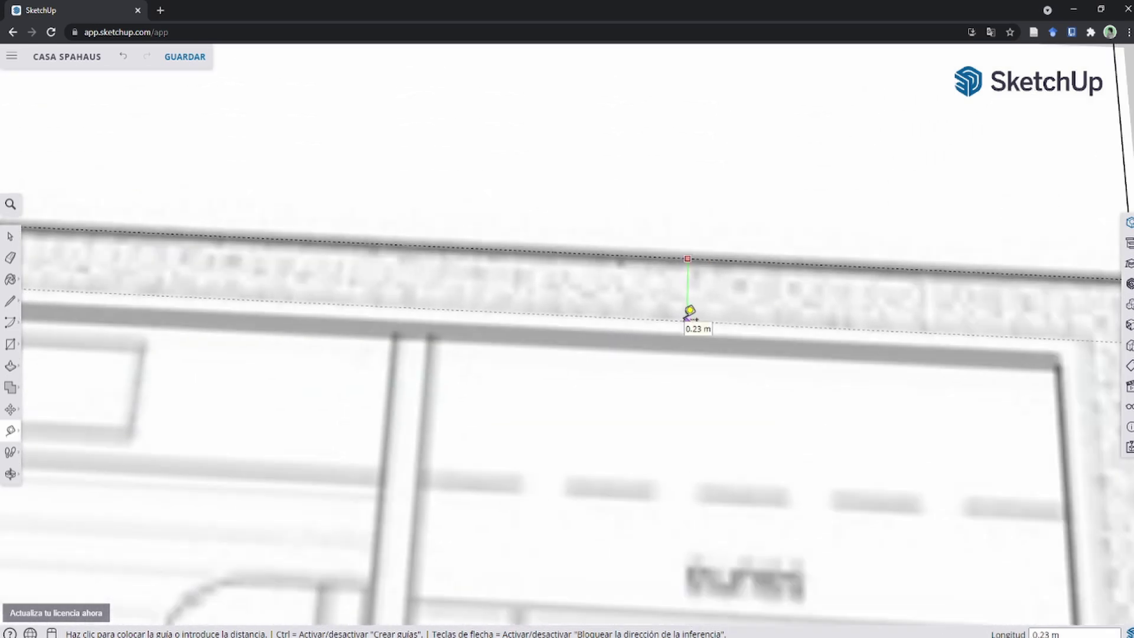
scroll(689, 314, down, 2)
scroll(697, 316, up, 1)
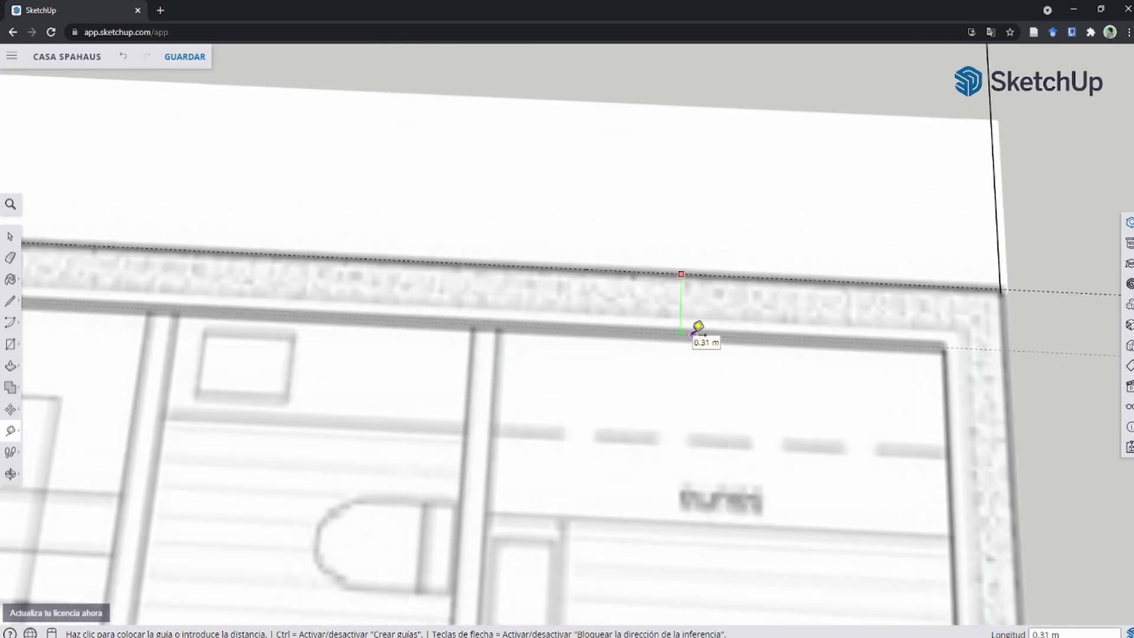
click(700, 324)
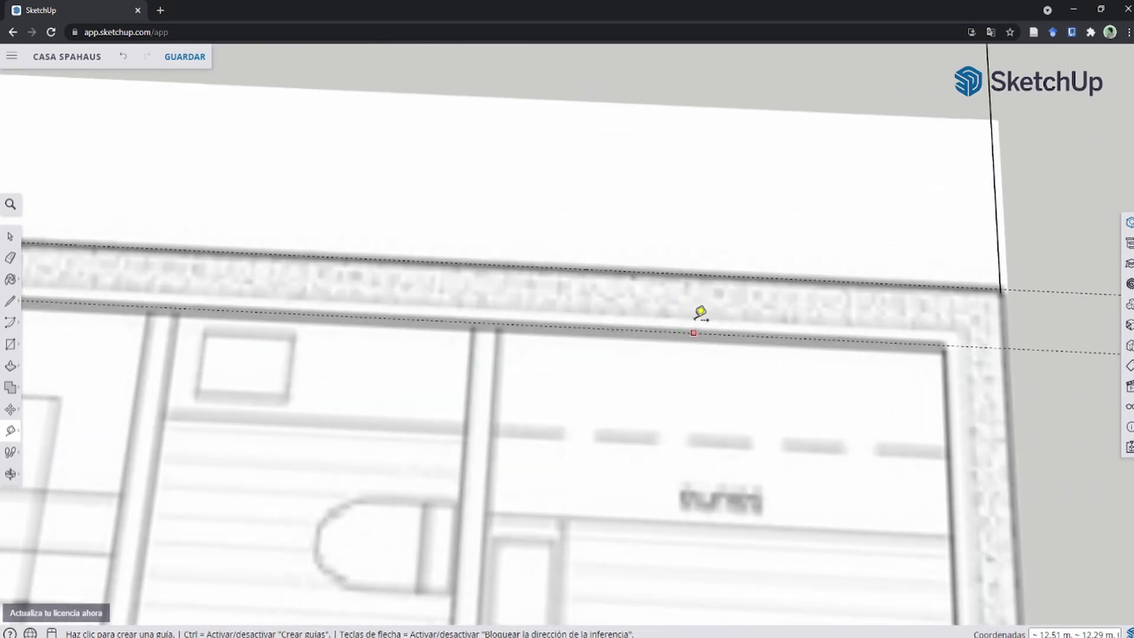
Step: Add vertical guides along the outer wall edge and the wall's inner face
scroll(731, 306, up, 2)
click(730, 120)
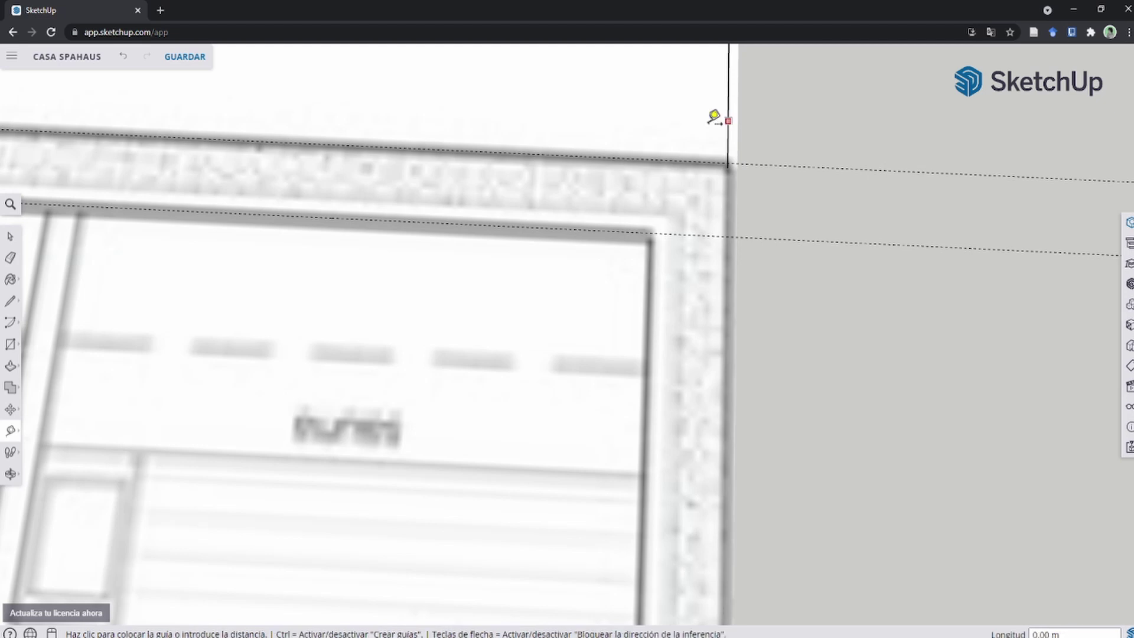
click(732, 157)
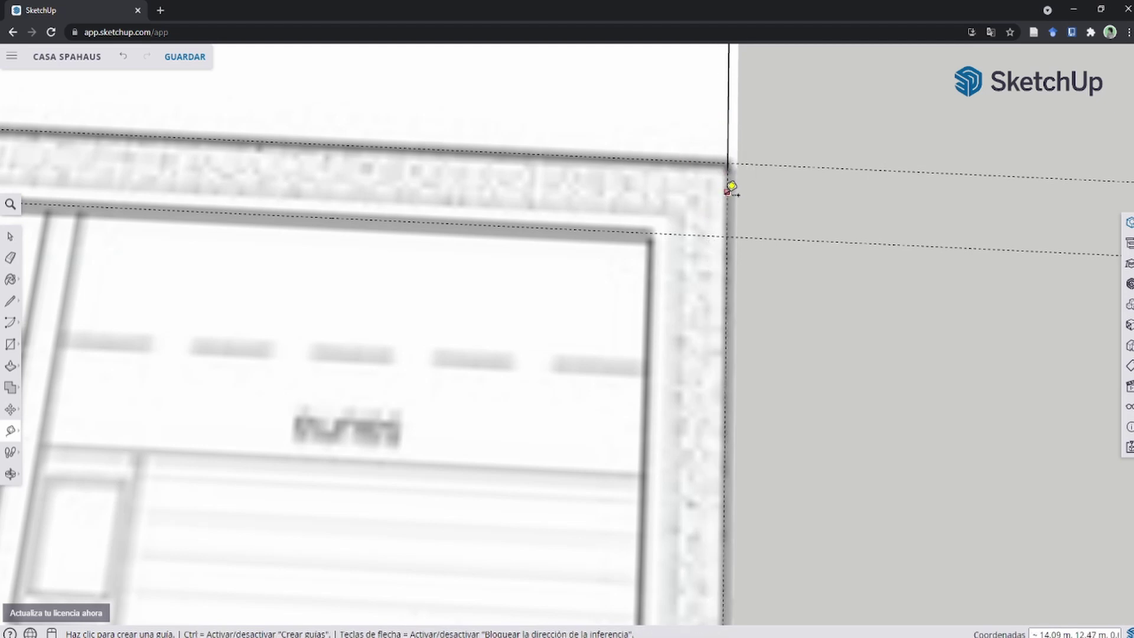
click(732, 187)
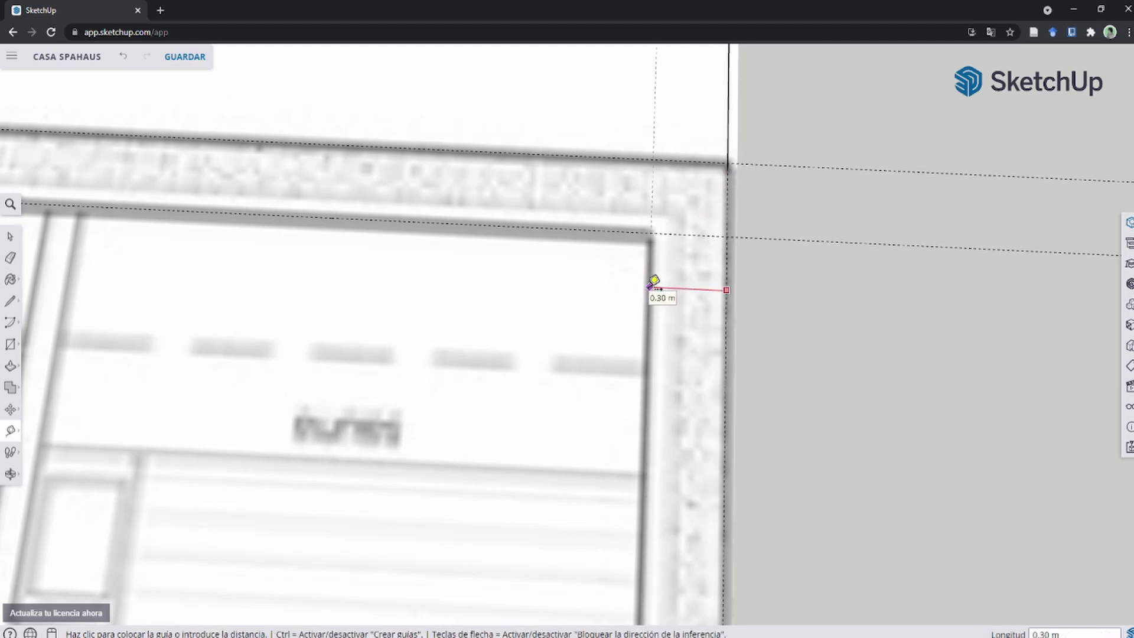
click(655, 280)
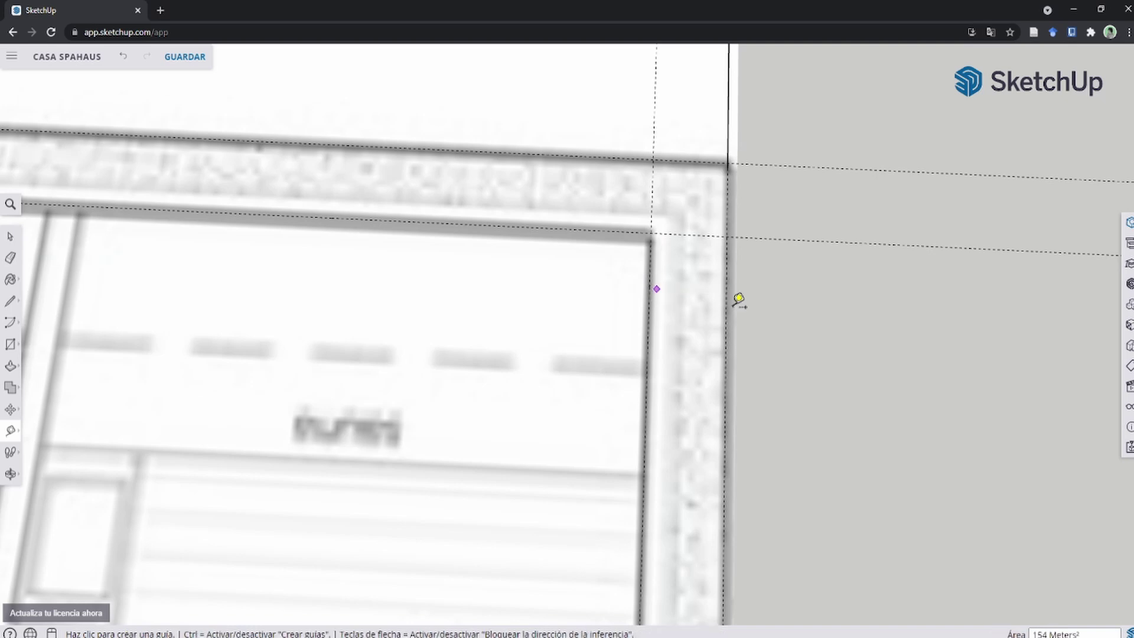
scroll(673, 251, down, 3)
scroll(463, 281, up, 2)
scroll(678, 287, up, 4)
scroll(678, 287, down, 3)
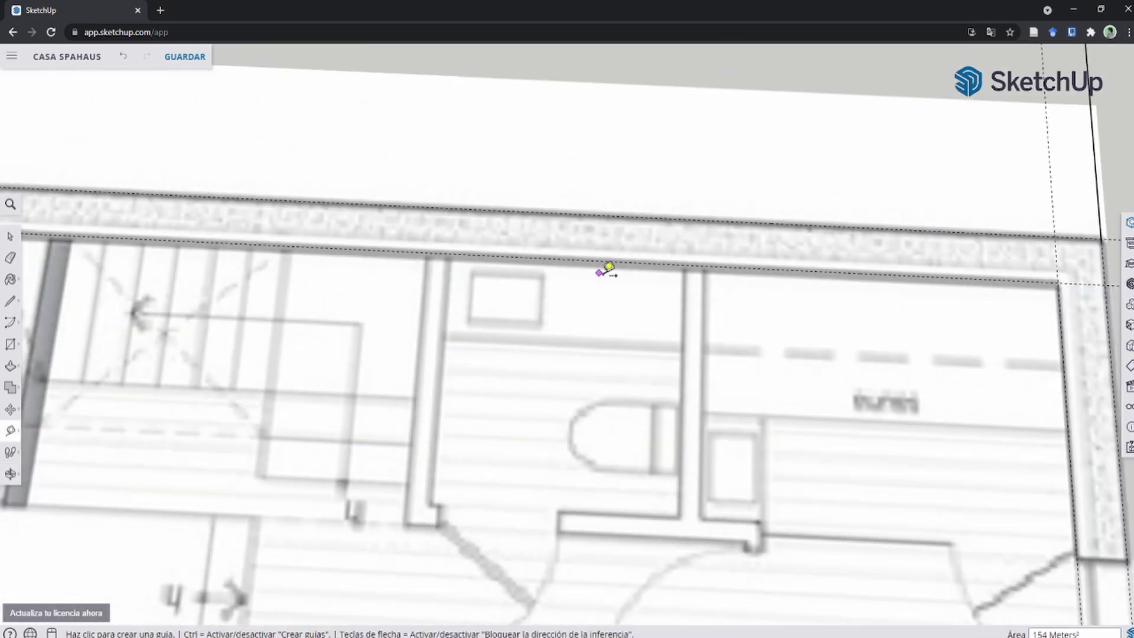
Step: Add guides on both faces of the partition wall, measured from the right wall
click(937, 316)
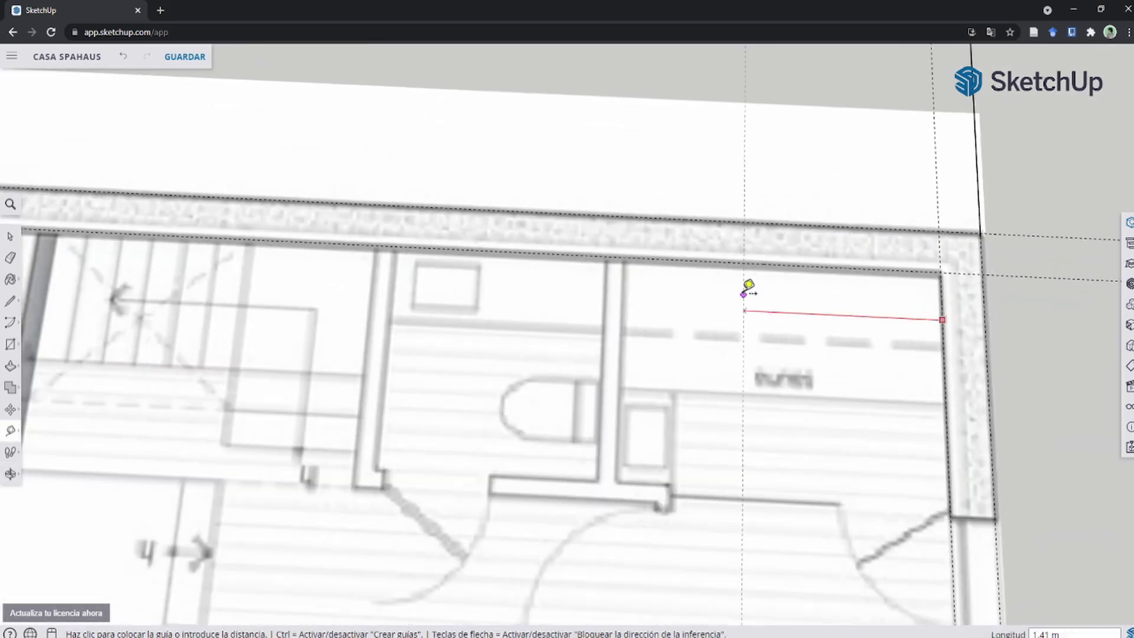
scroll(599, 293, up, 3)
scroll(602, 293, down, 2)
scroll(546, 298, up, 3)
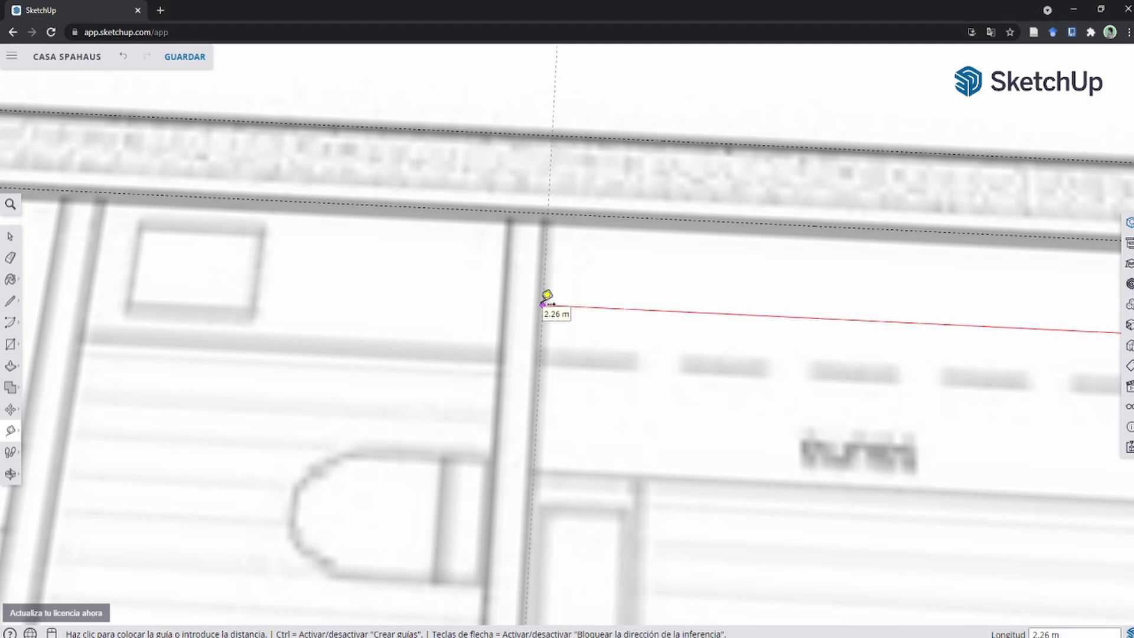
scroll(543, 303, up, 3)
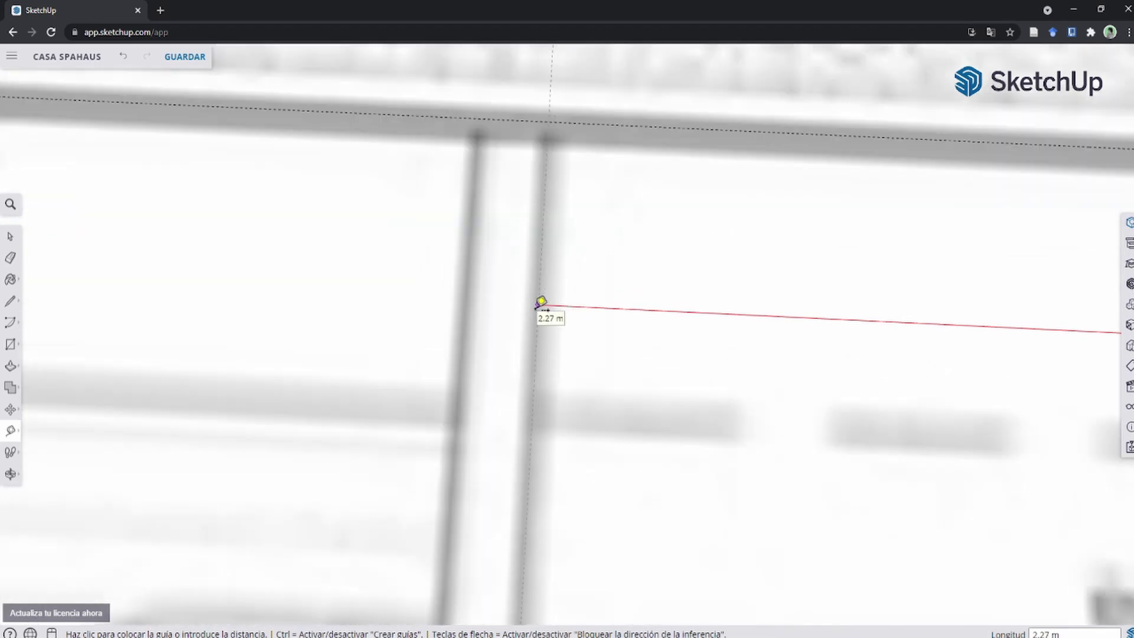
click(541, 302)
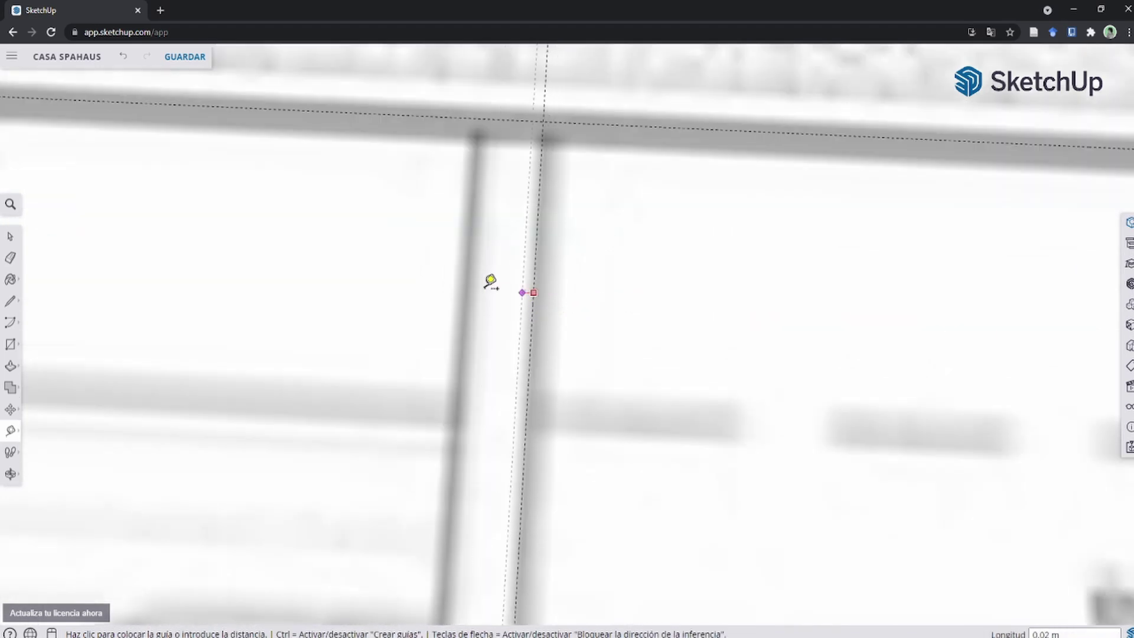
click(467, 289)
scroll(514, 325, down, 3)
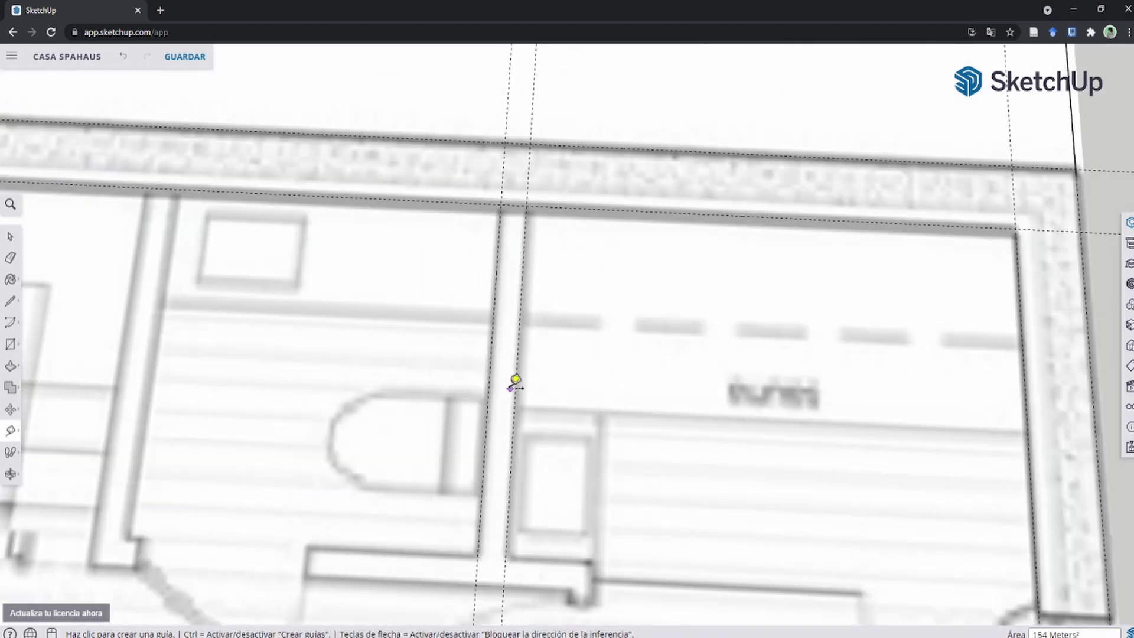
shift+middle_drag(514, 385, 620, 119)
scroll(626, 140, up, 1)
Step: Add a guide from the top wall line and mark the next partition and its thickness
click(612, 113)
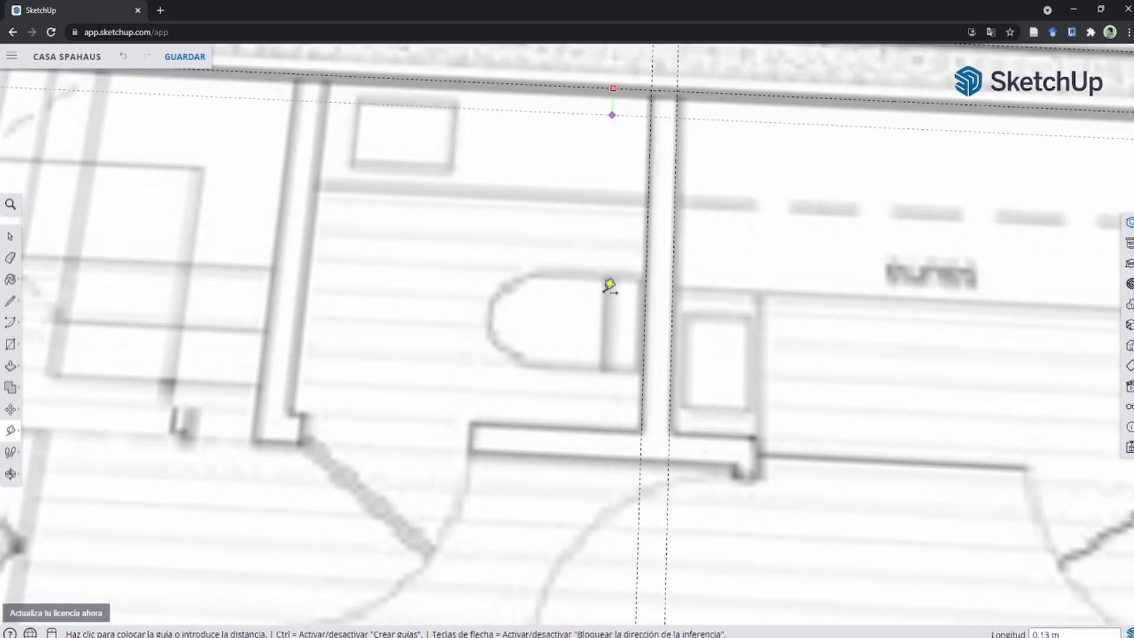
click(614, 437)
scroll(643, 329, down, 3)
scroll(526, 254, up, 3)
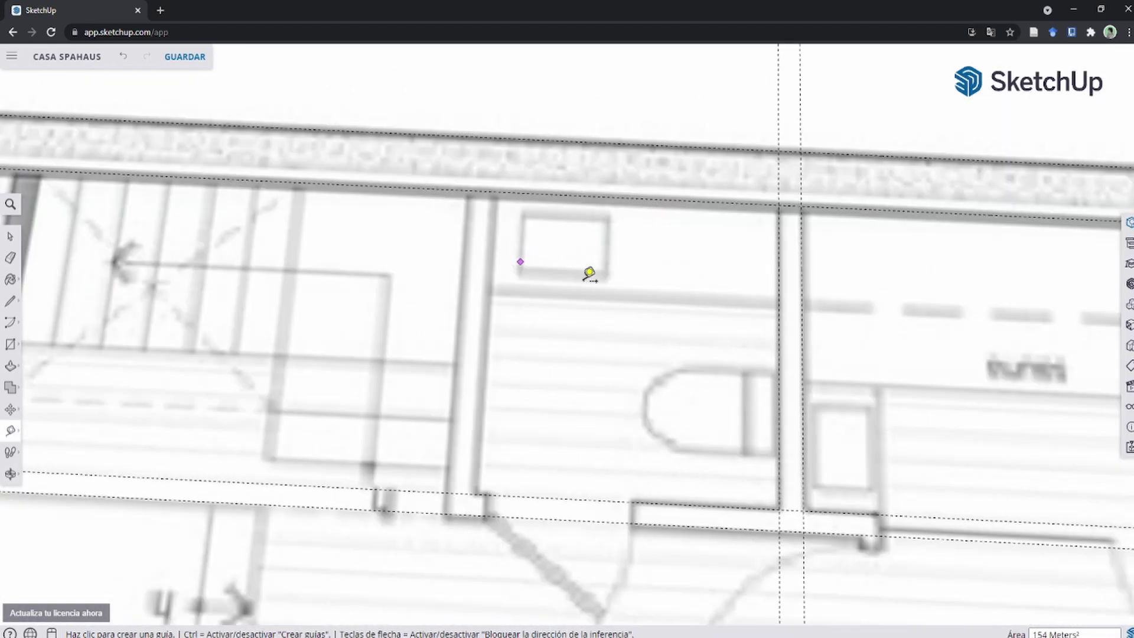
shift+middle_drag(590, 273, 678, 316)
click(866, 307)
scroll(588, 307, up, 2)
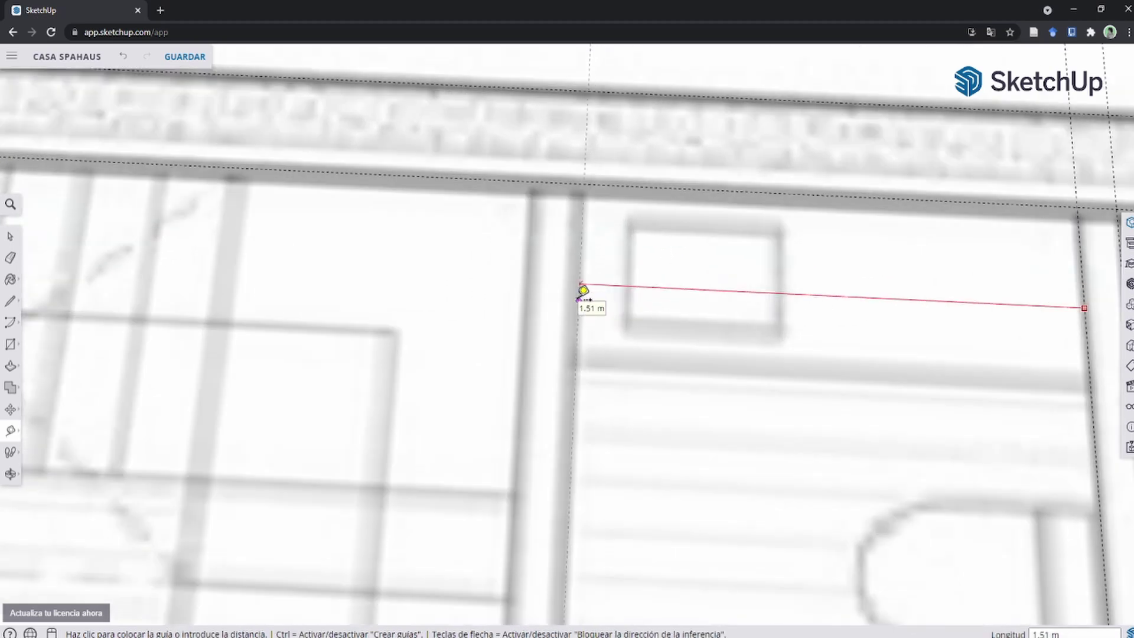
scroll(584, 291, down, 3)
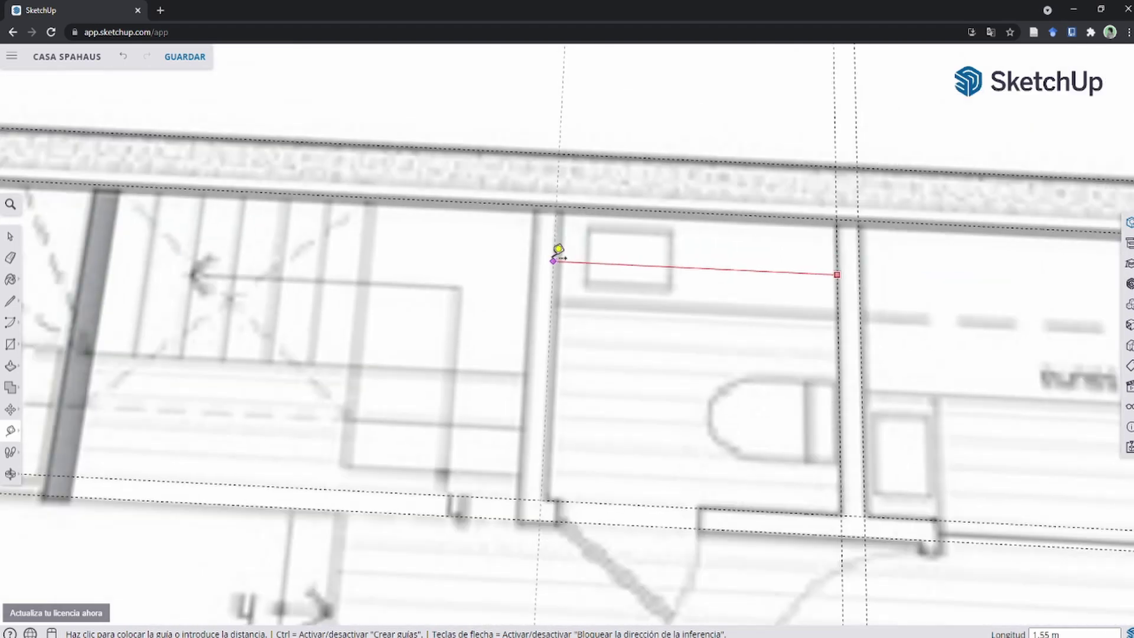
scroll(538, 303, up, 4)
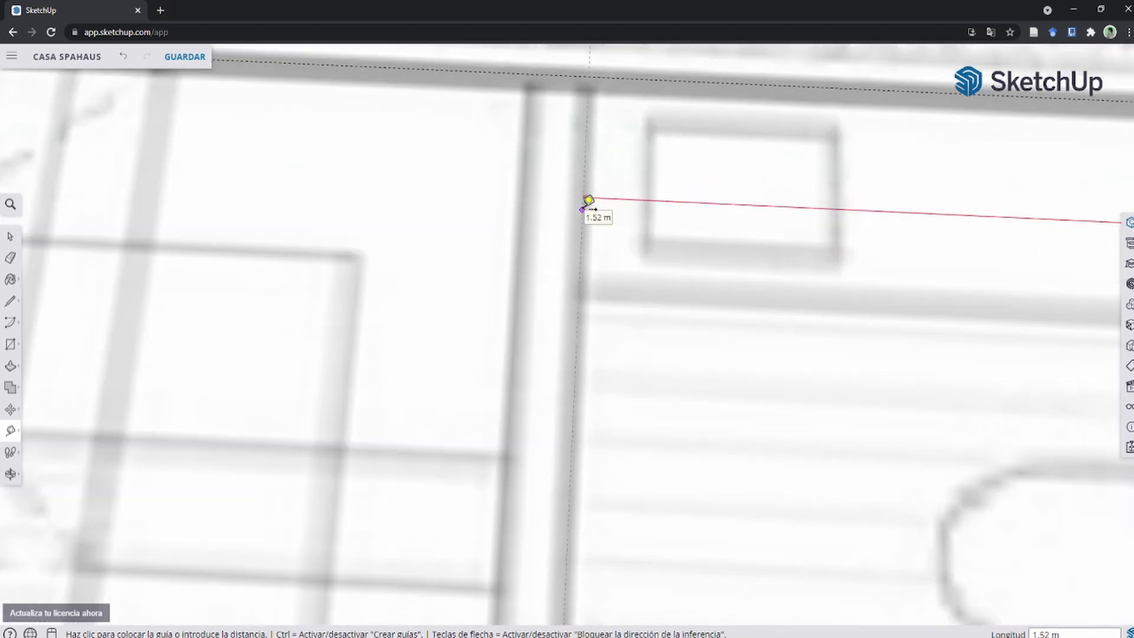
click(586, 200)
click(580, 191)
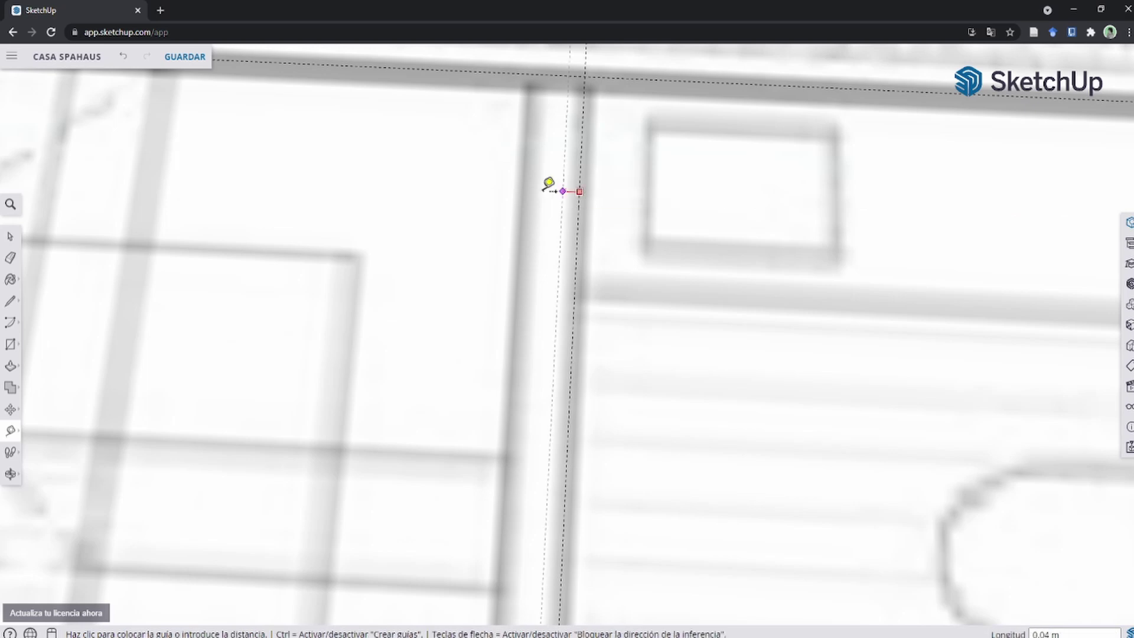
click(527, 188)
Step: Add one more guide about 0.89 m from an existing guide
key(space)
scroll(571, 298, down, 3)
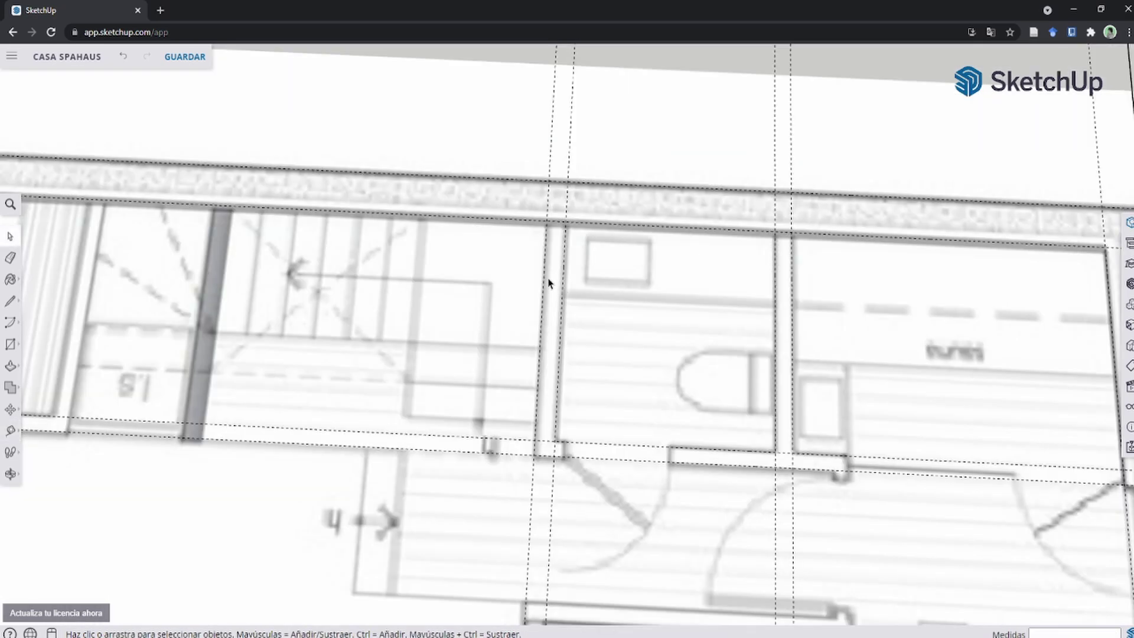
key(t)
scroll(543, 254, up, 4)
click(786, 262)
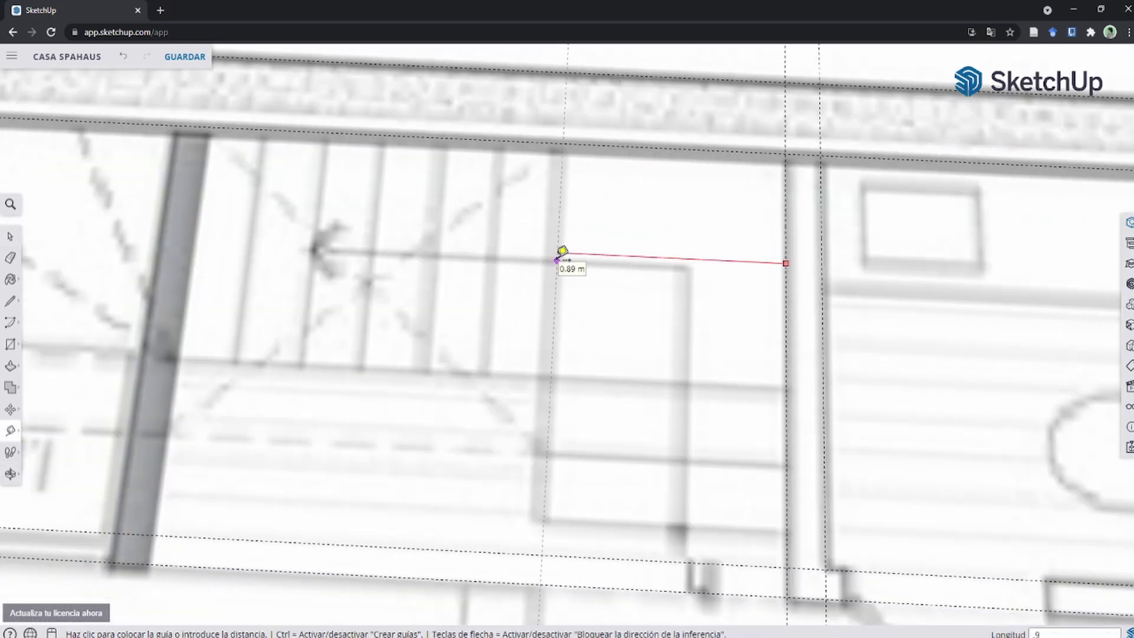
click(497, 247)
scroll(489, 283, up, 3)
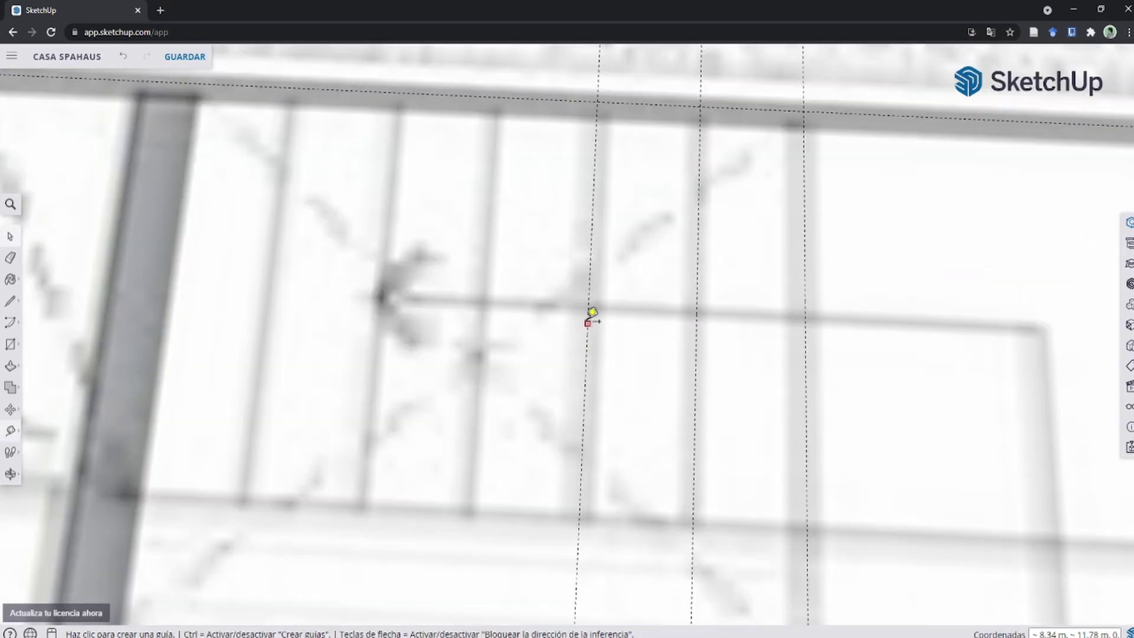
scroll(590, 313, down, 3)
scroll(597, 331, down, 3)
scroll(317, 246, up, 3)
scroll(328, 159, up, 2)
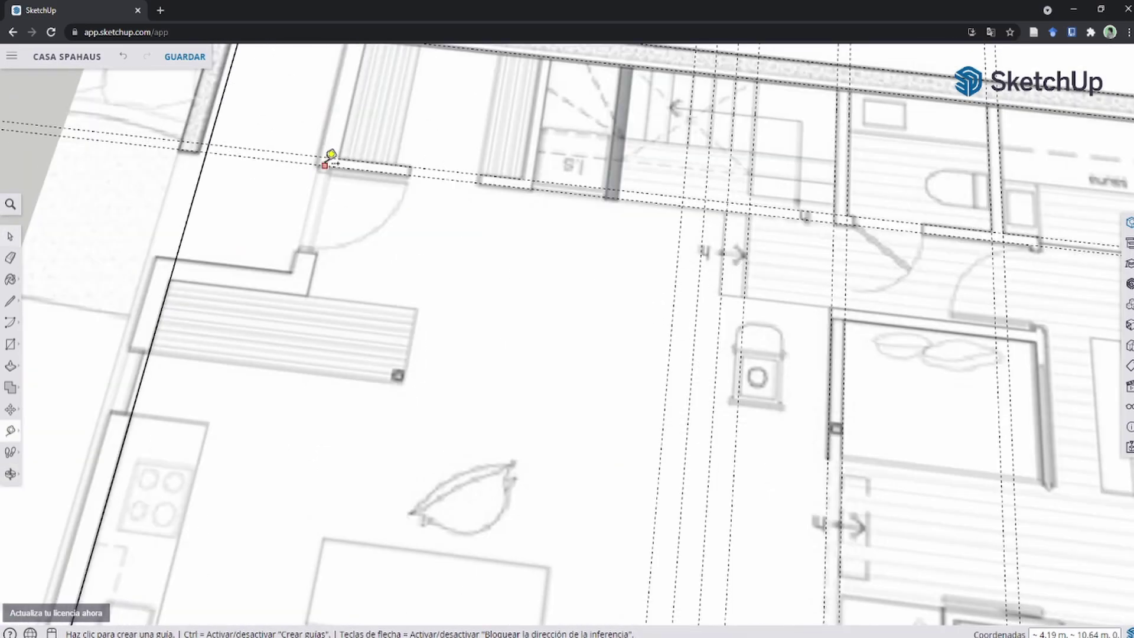
scroll(355, 254, down, 2)
scroll(372, 337, up, 2)
scroll(195, 286, down, 4)
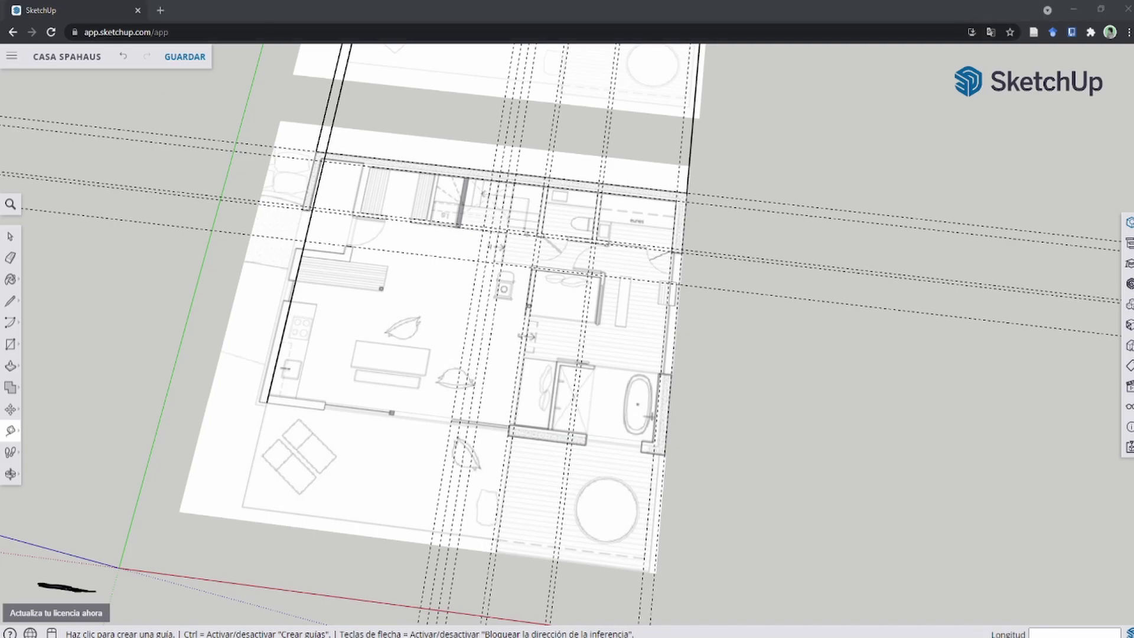
Step: Switch to the CASA SPAHAUS 2 model and orbit to the upper floor plan
click(307, 591)
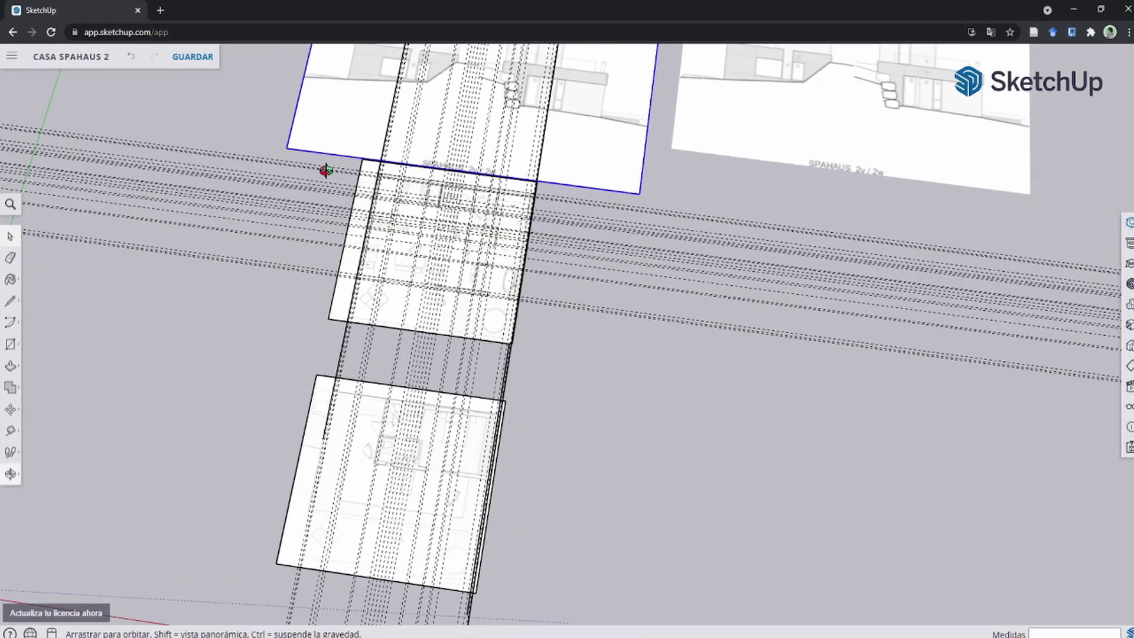
scroll(381, 422, up, 5)
middle_drag(385, 417, 348, 369)
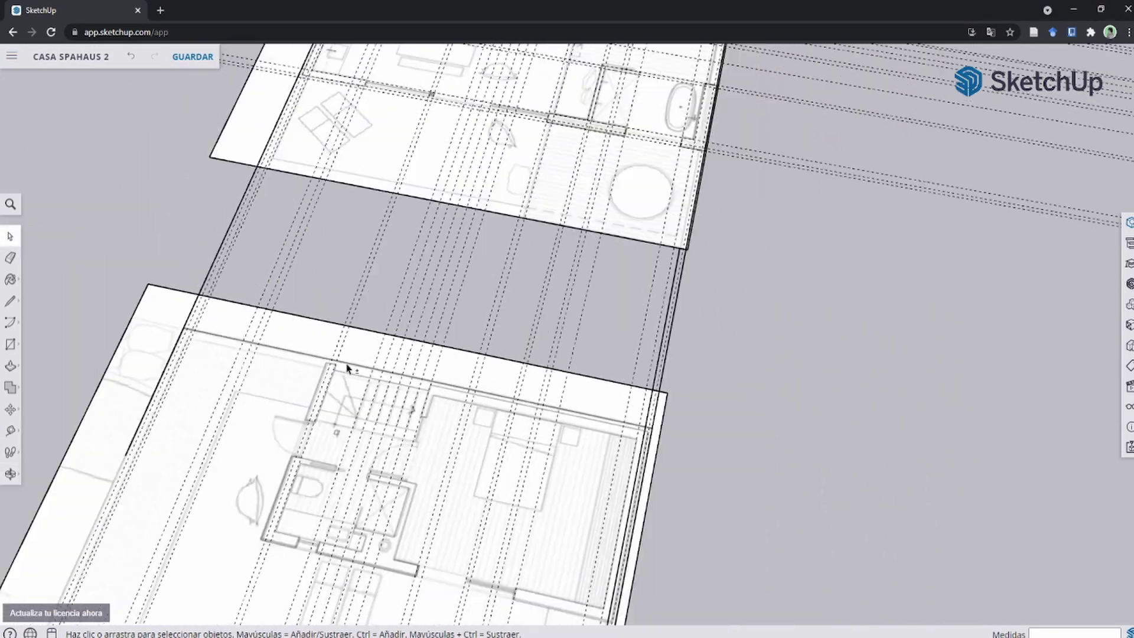
scroll(468, 248, down, 5)
mouse_move(468, 248)
middle_down()
mouse_move(430, 260)
mouse_move(416, 324)
mouse_move(384, 256)
middle_up()
scroll(423, 266, up, 5)
scroll(570, 274, up, 5)
key(l)
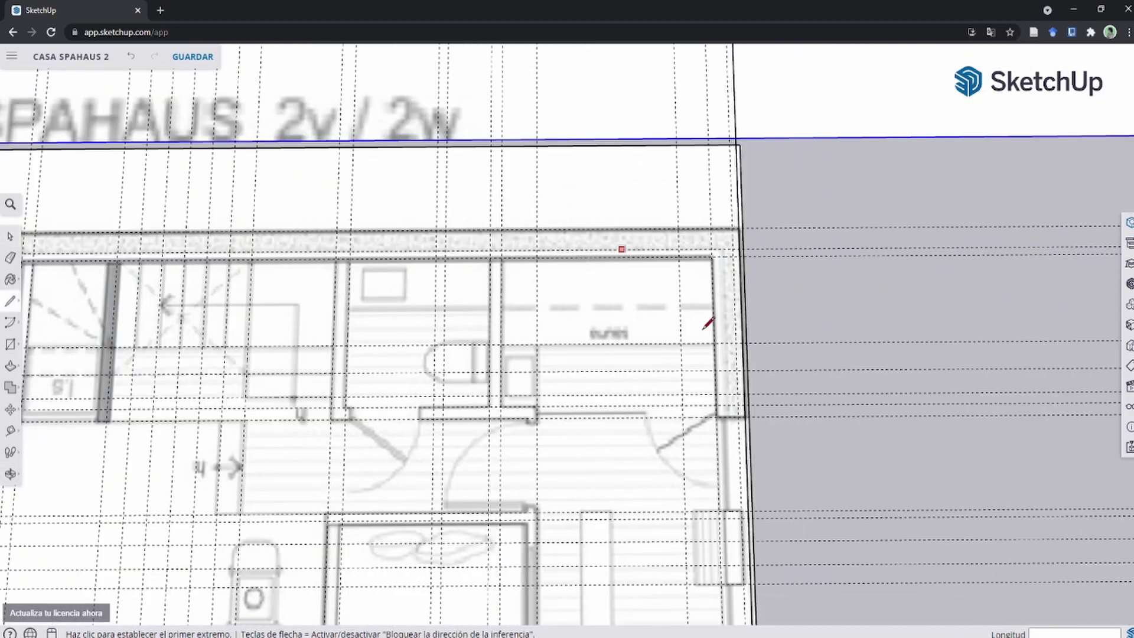
scroll(732, 413, up, 1)
scroll(732, 379, up, 4)
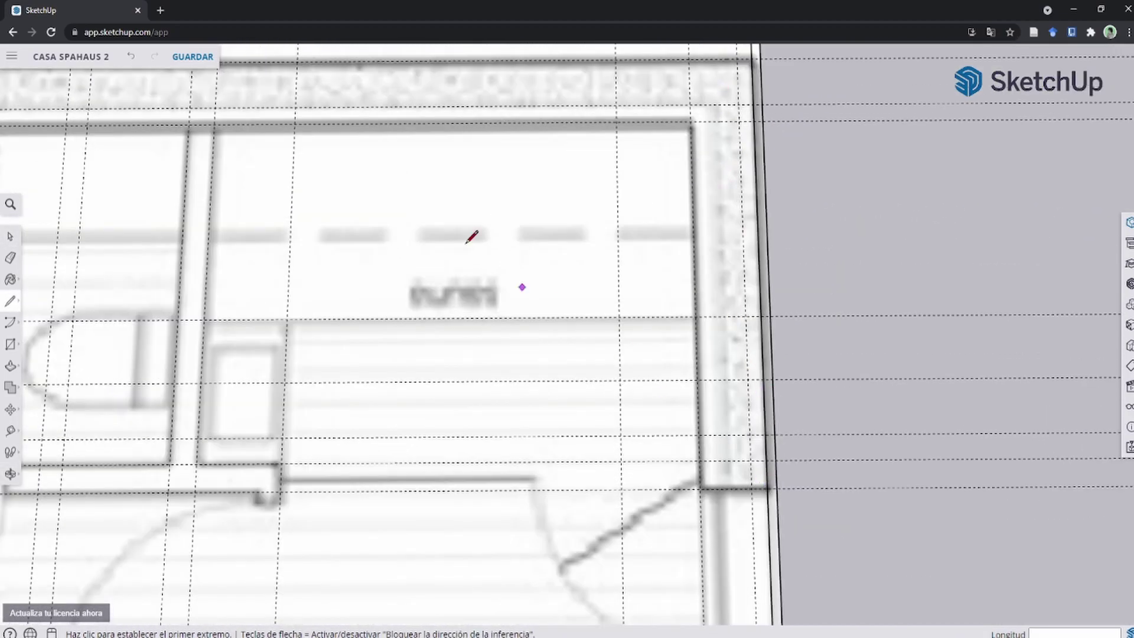
scroll(471, 236, down, 3)
scroll(532, 207, down, 5)
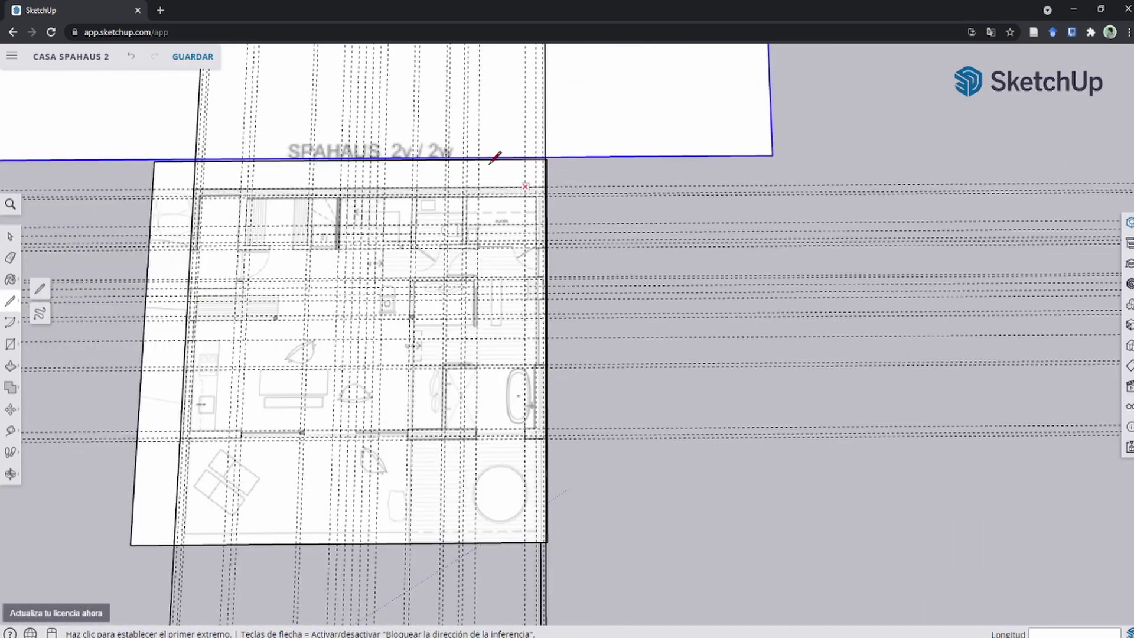
key(space)
scroll(499, 185, down, 2)
scroll(521, 175, up, 2)
scroll(532, 215, up, 3)
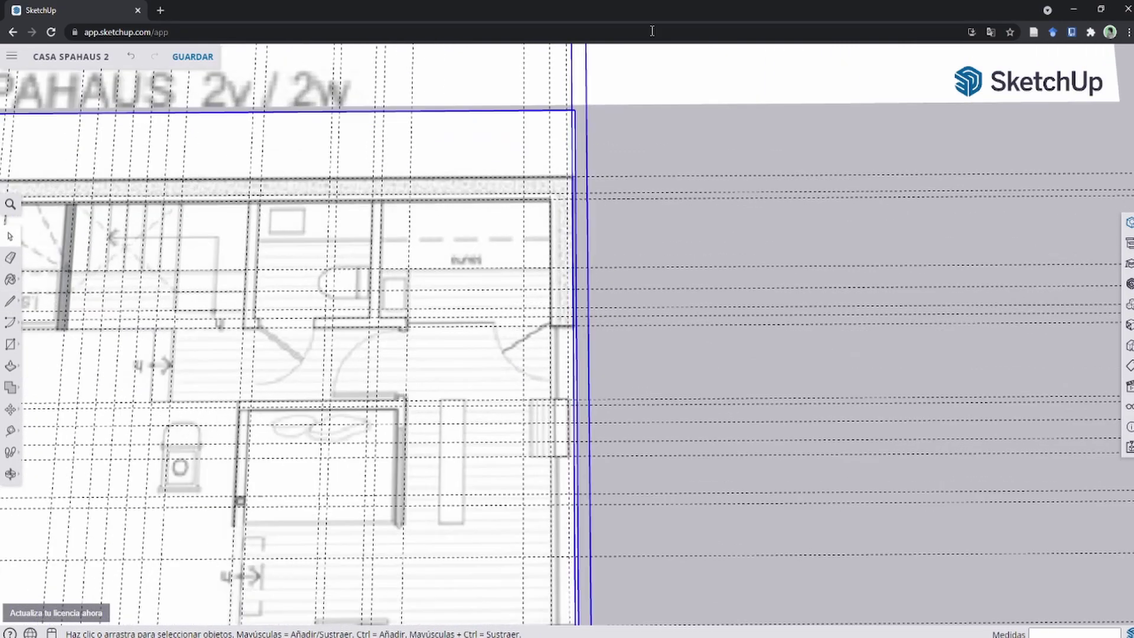
scroll(590, 140, down, 3)
Step: Trace the top wall's outer edge line and a line from its lower corner
key(l)
scroll(572, 171, up, 5)
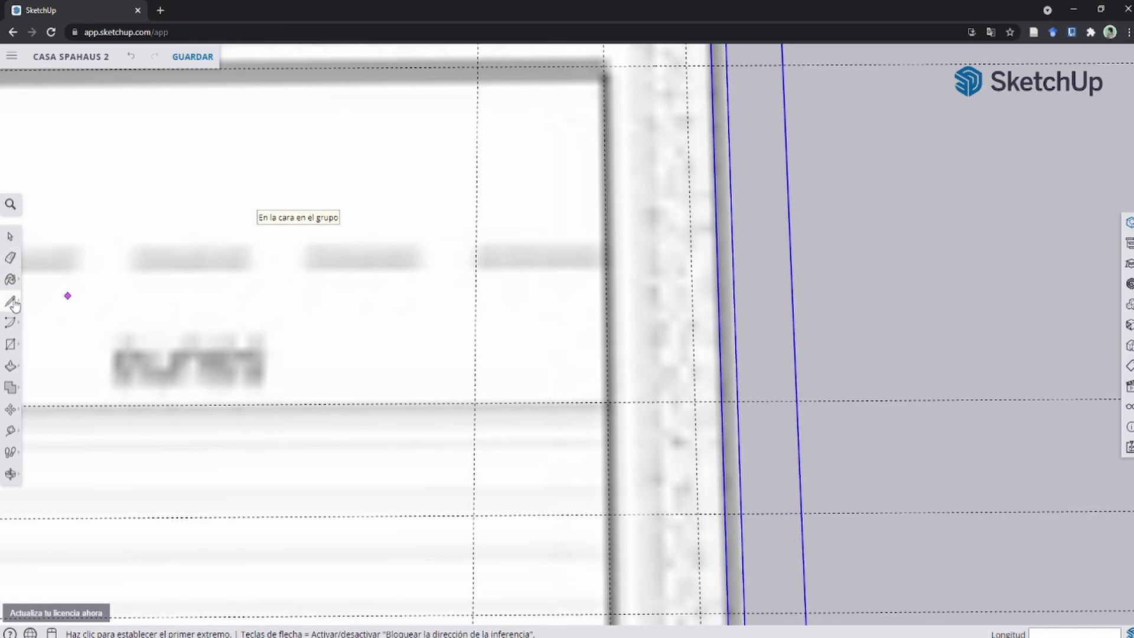
scroll(674, 341, down, 2)
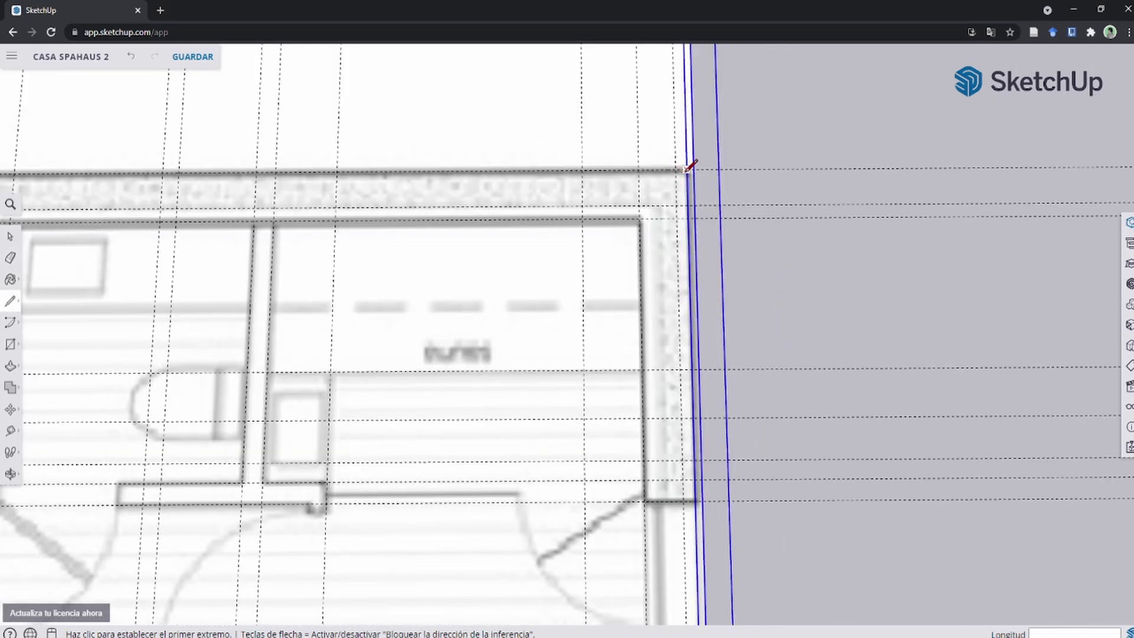
click(688, 169)
shift+middle_drag(281, 185, 664, 185)
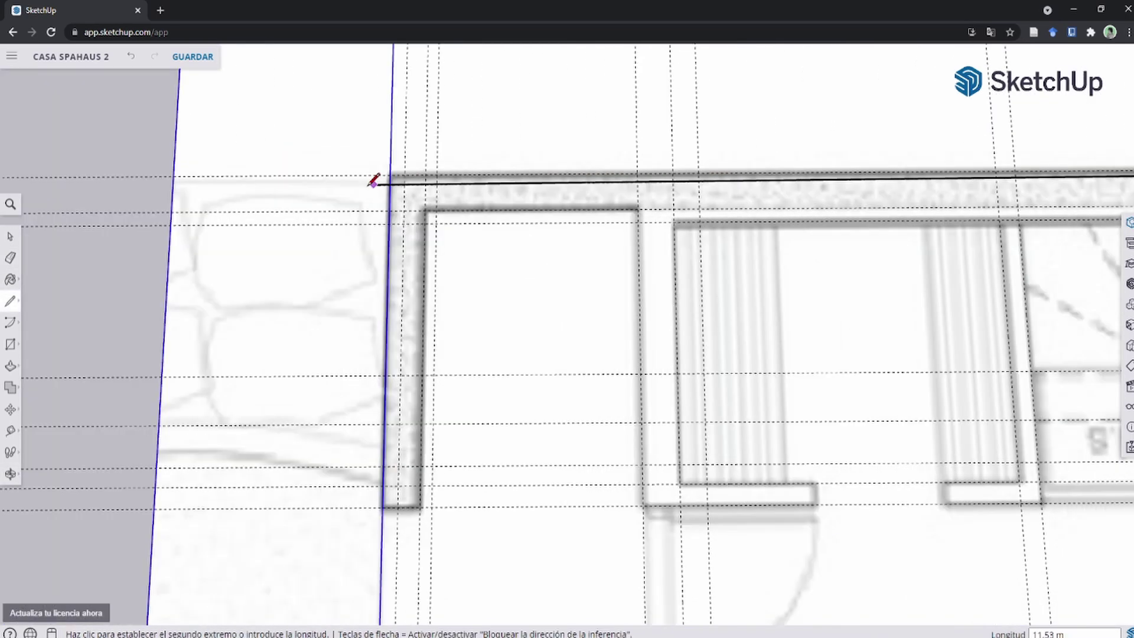
scroll(393, 176, up, 1)
click(390, 174)
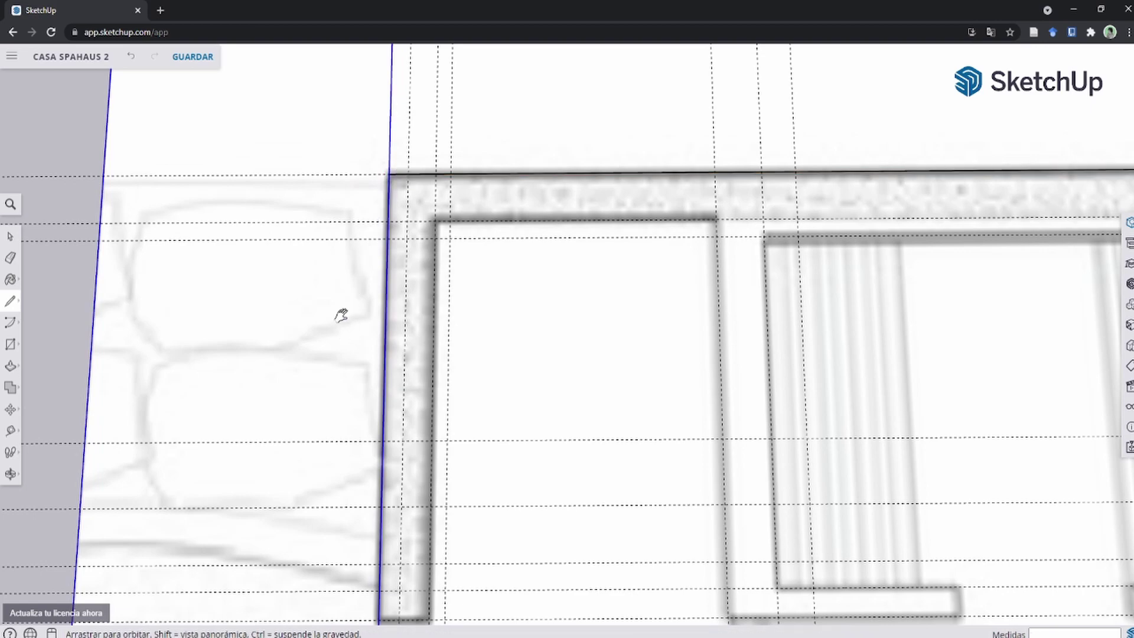
shift+middle_drag(342, 317, 352, 112)
click(390, 416)
scroll(375, 266, down, 2)
scroll(512, 251, down, 3)
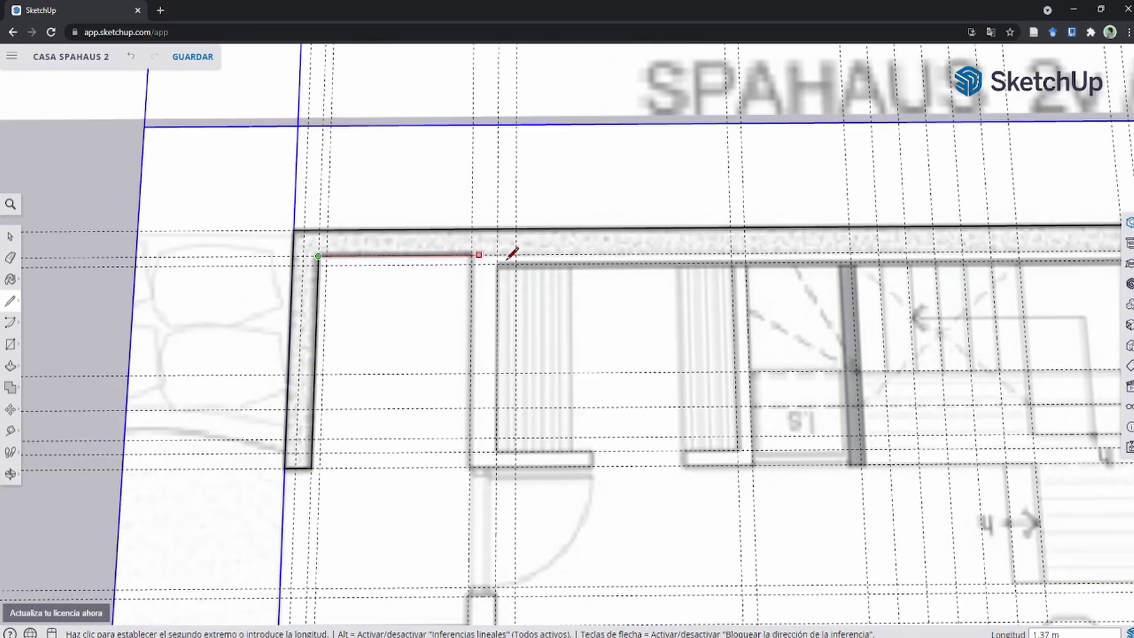
scroll(836, 223, up, 3)
scroll(668, 147, up, 4)
scroll(668, 148, down, 2)
click(674, 148)
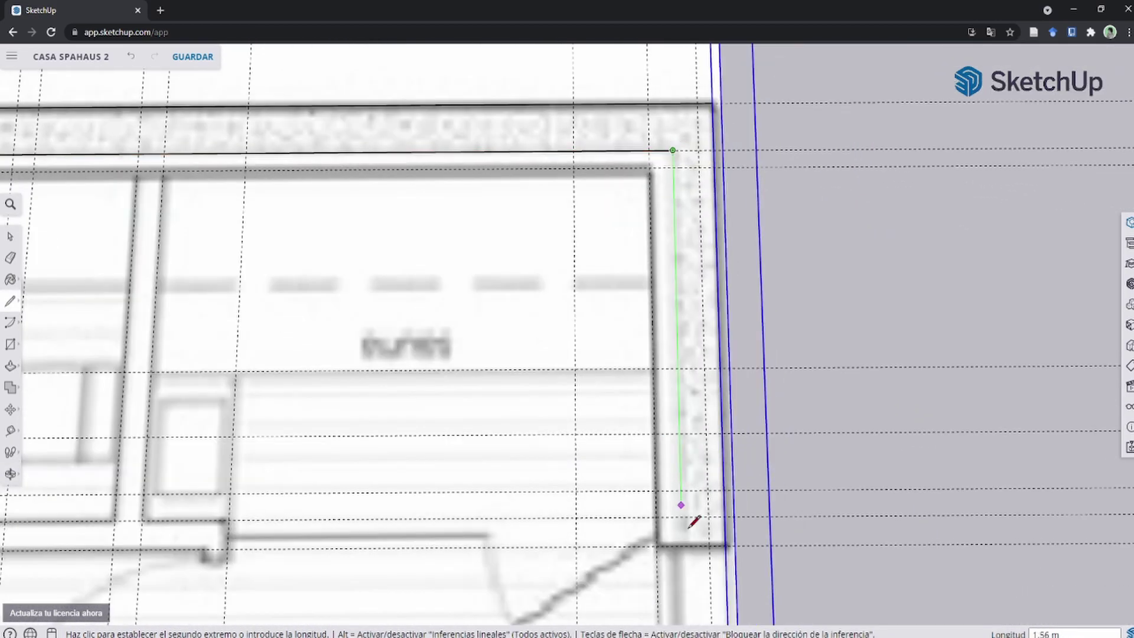
Step: Close the wall outline with a line ending at the top wall's corner
key(t)
scroll(718, 425, up, 2)
scroll(697, 400, up, 2)
scroll(674, 397, up, 2)
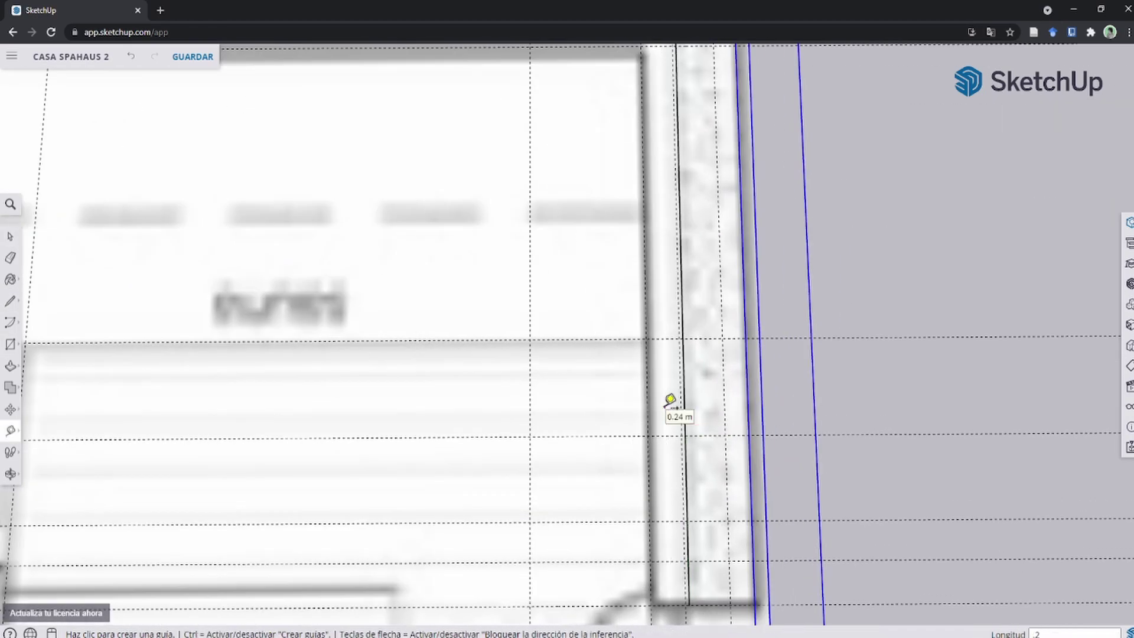
scroll(679, 160, up, 3)
key(space)
scroll(696, 182, up, 2)
key(m)
scroll(665, 388, down, 3)
scroll(759, 372, up, 2)
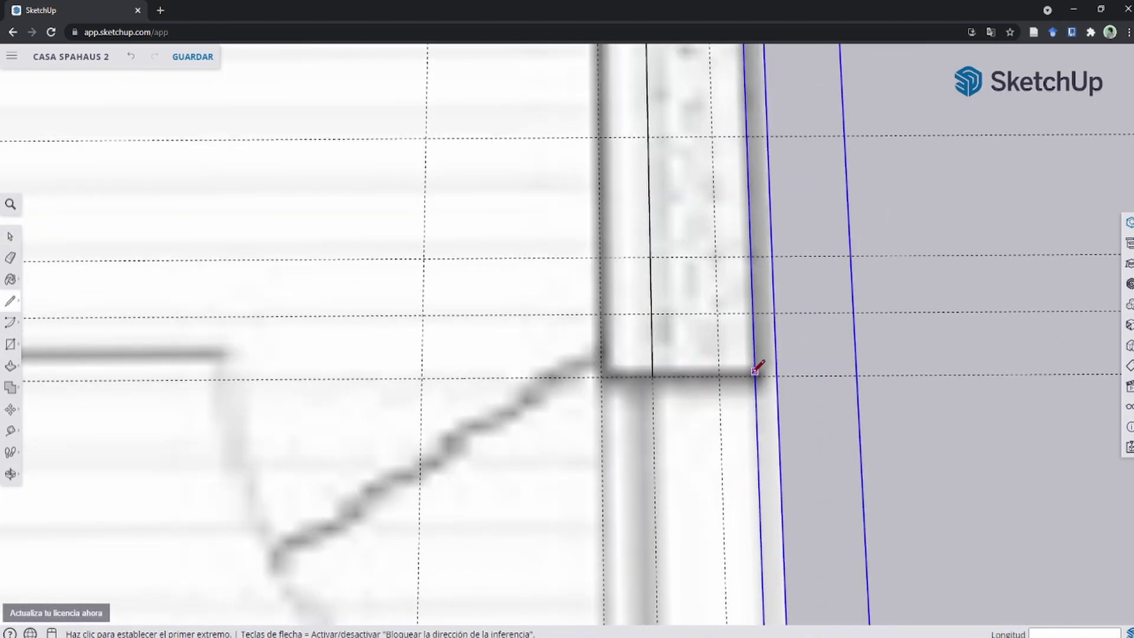
scroll(643, 450, down, 1)
scroll(615, 248, down, 3)
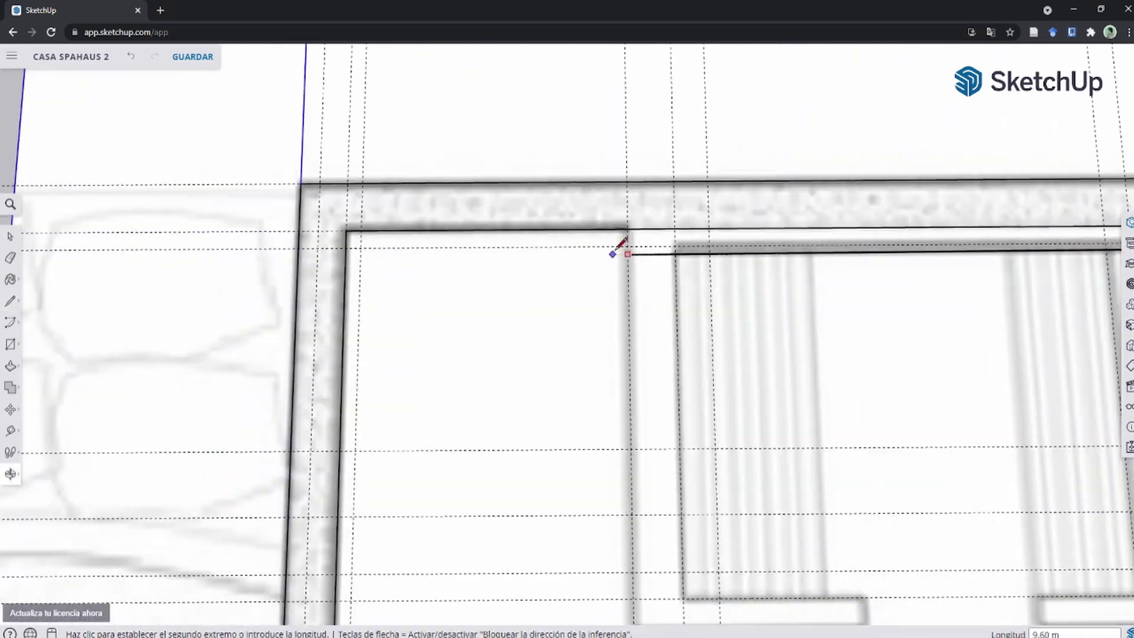
scroll(633, 215, up, 3)
scroll(656, 207, down, 3)
scroll(492, 214, up, 2)
click(488, 217)
Step: Draw the top wall's inner edge line, then orbit to a tilted view of its left corner
scroll(532, 218, down, 3)
scroll(638, 222, up, 3)
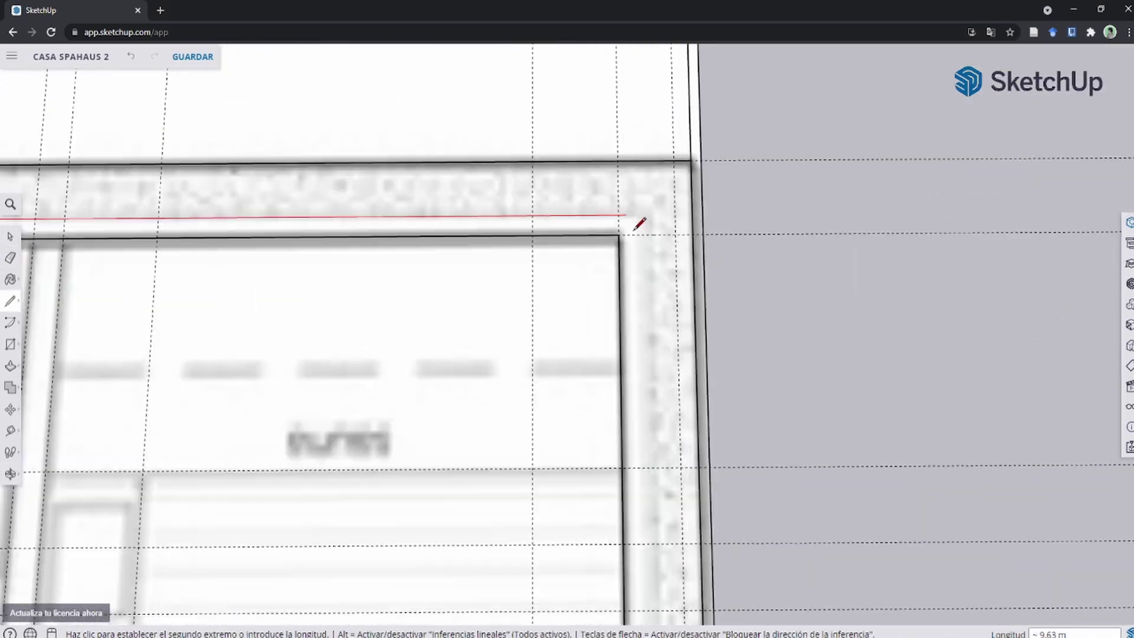
click(633, 215)
scroll(664, 385, down, 2)
scroll(710, 460, up, 2)
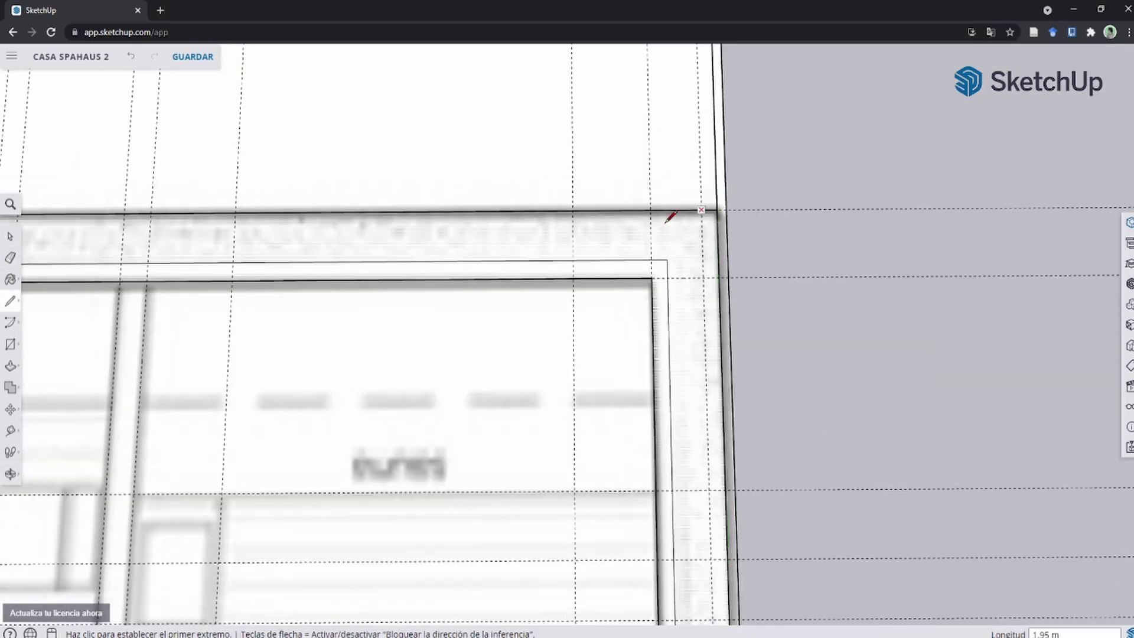
scroll(670, 215, down, 3)
scroll(657, 227, up, 3)
mouse_move(657, 229)
middle_down()
mouse_move(732, 242)
mouse_move(400, 246)
mouse_move(440, 208)
middle_up()
scroll(666, 246, up, 2)
scroll(653, 280, up, 3)
shift+middle_drag(652, 279, 479, 238)
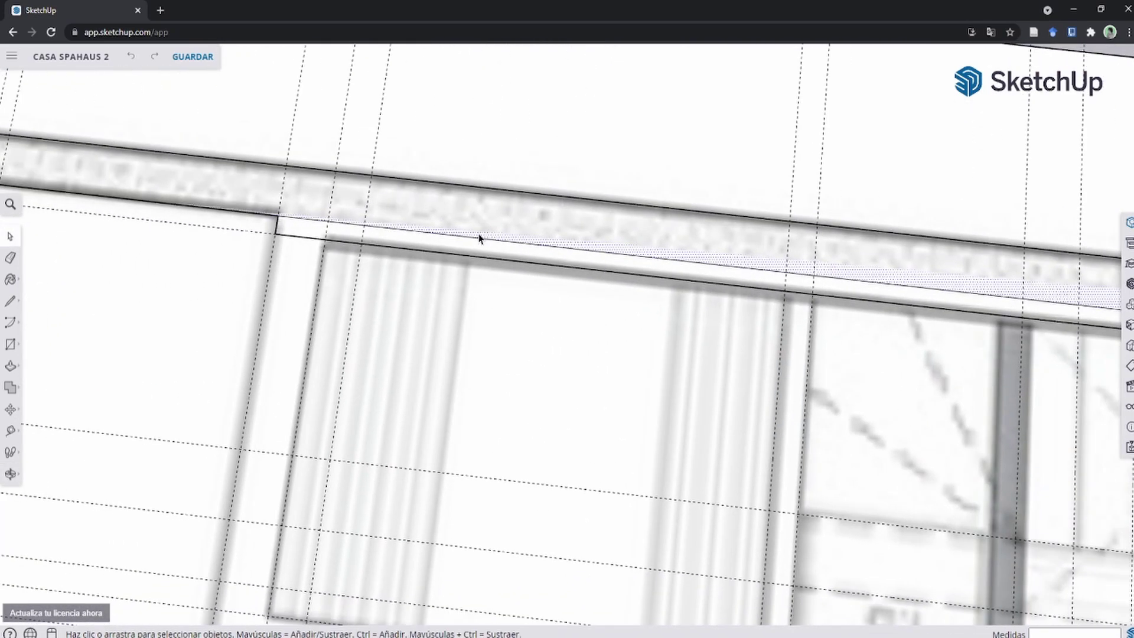
Step: Switch to the Paint Bucket and browse the Colores swatches in the material library
scroll(481, 231, down, 2)
key(b)
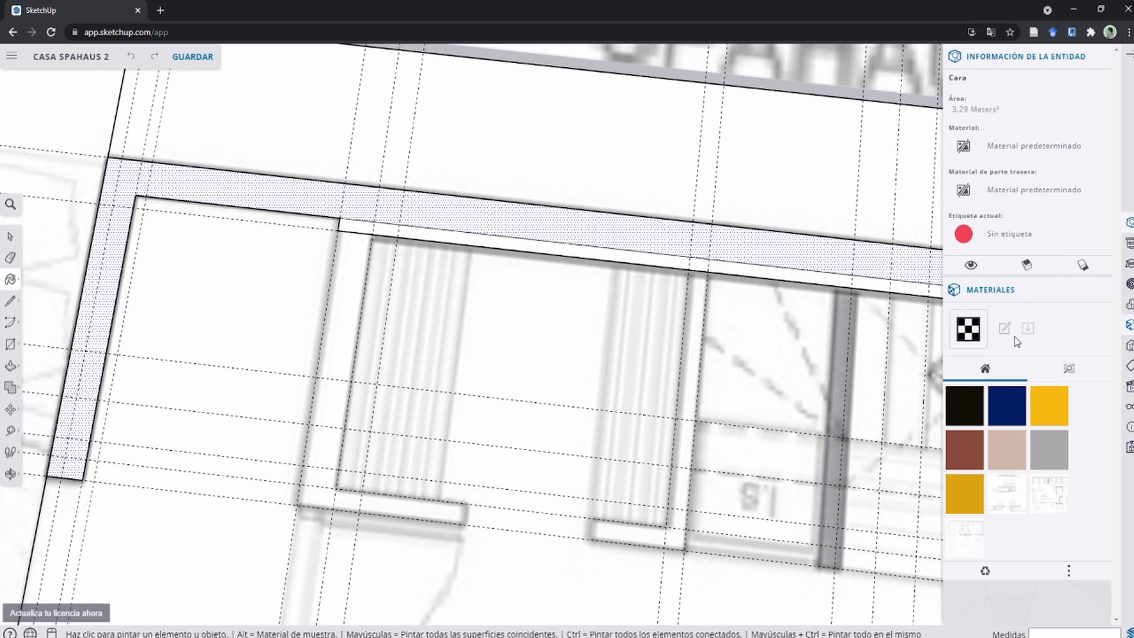
click(1101, 57)
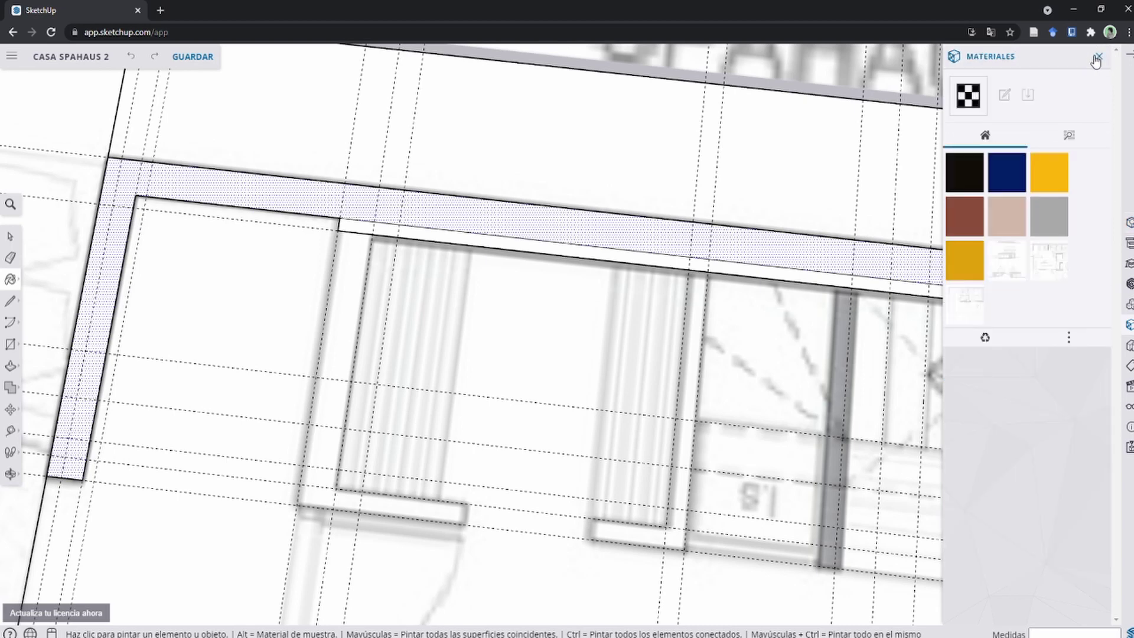
click(1069, 136)
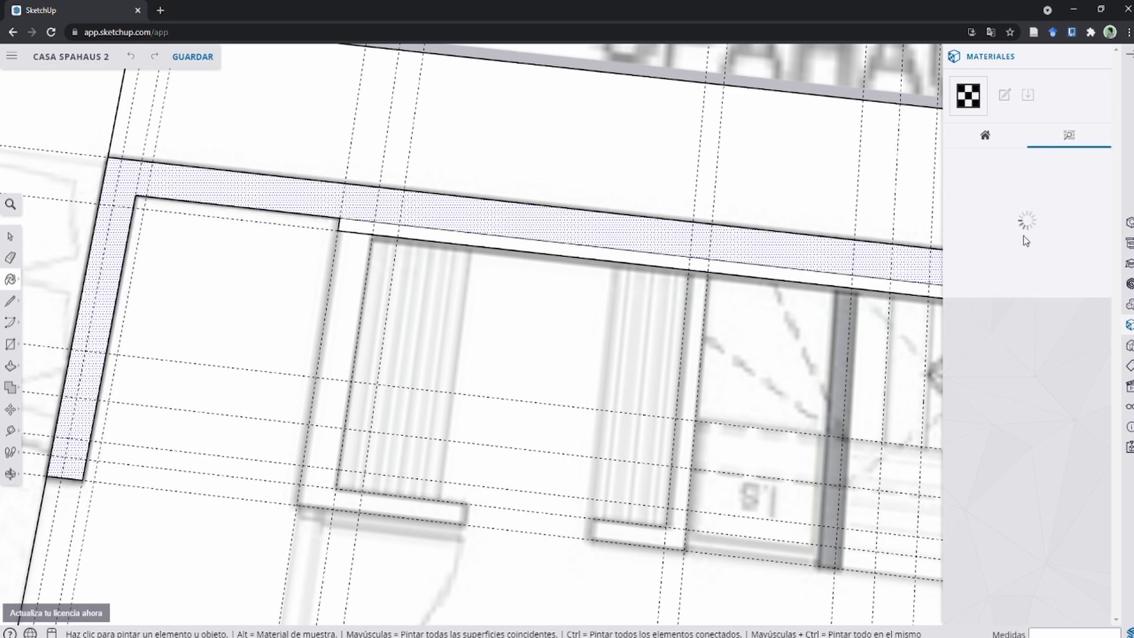
click(1008, 302)
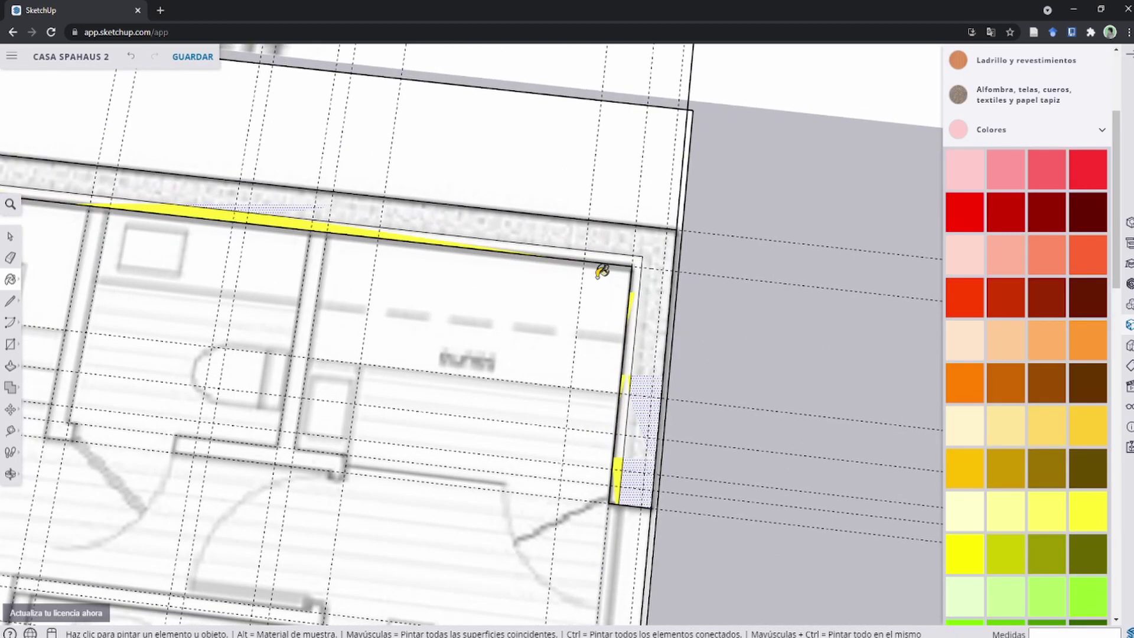
scroll(716, 301, up, 5)
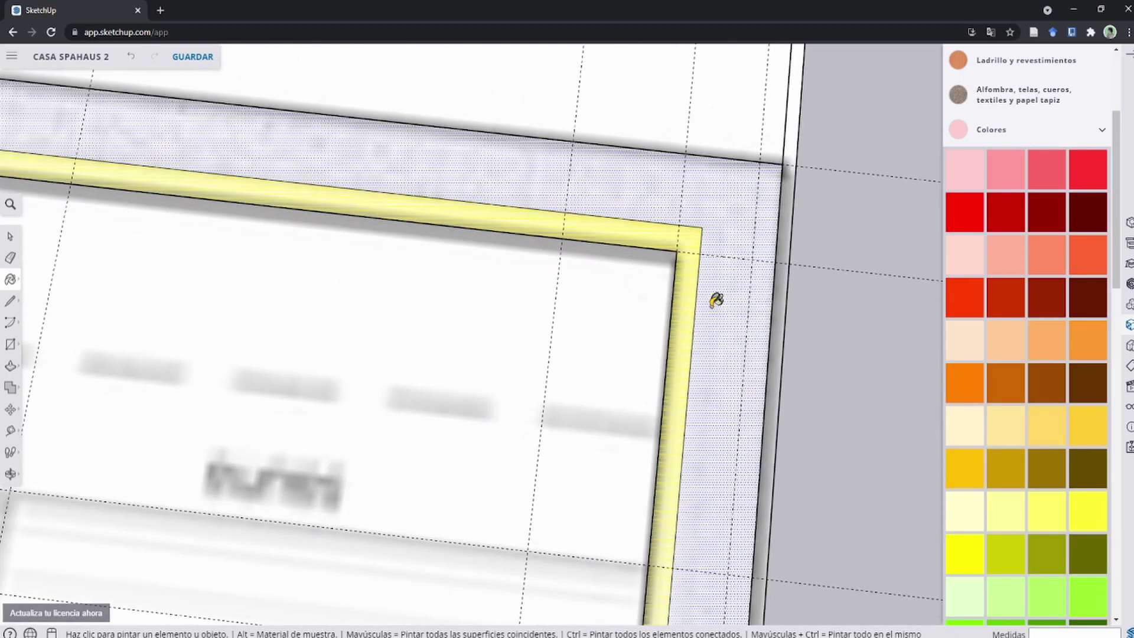
scroll(749, 216, down, 3)
scroll(742, 217, down, 2)
scroll(739, 270, up, 2)
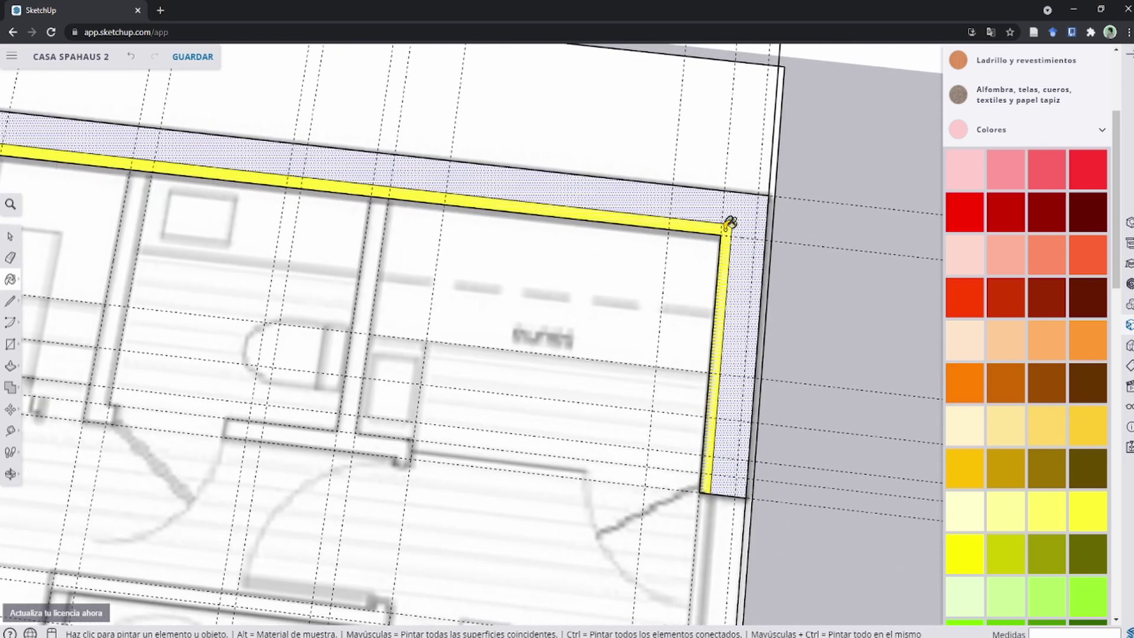
scroll(729, 223, up, 3)
scroll(732, 225, down, 2)
scroll(689, 218, up, 1)
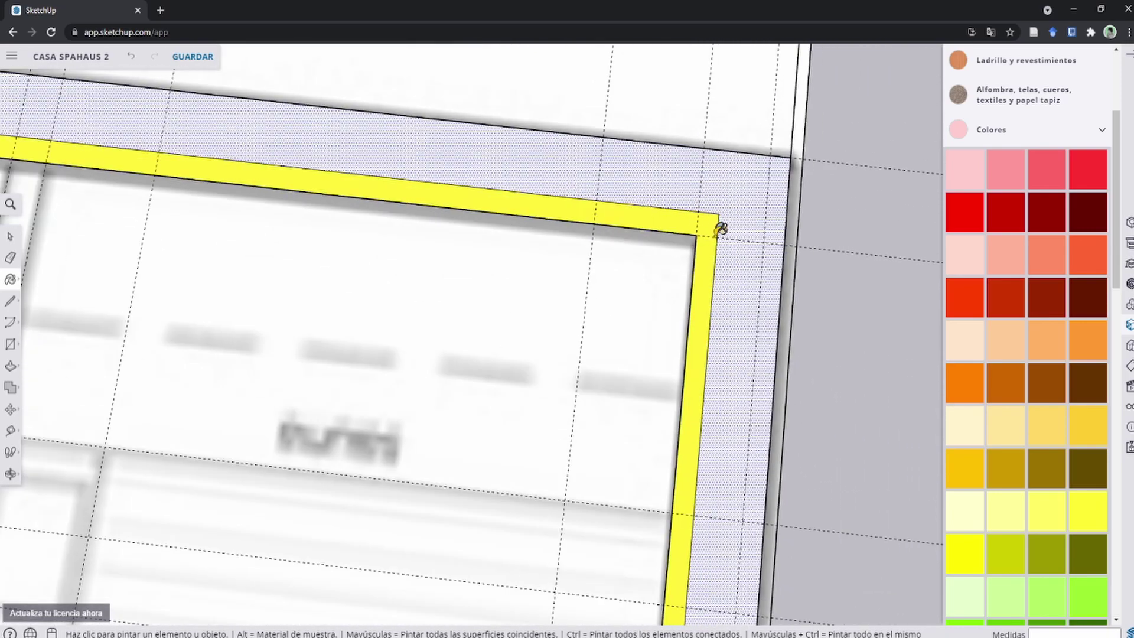
scroll(719, 231, down, 3)
scroll(718, 231, down, 3)
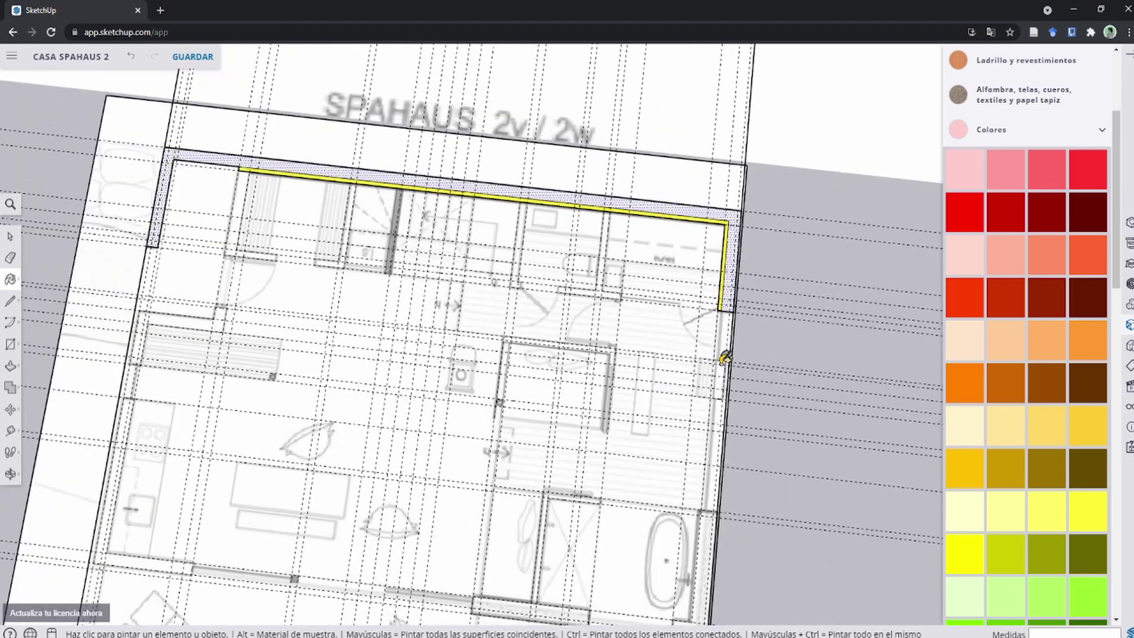
scroll(719, 212, up, 6)
Step: Draw a small rectangle on the right wall
key(r)
click(712, 211)
click(624, 471)
scroll(624, 471, down, 3)
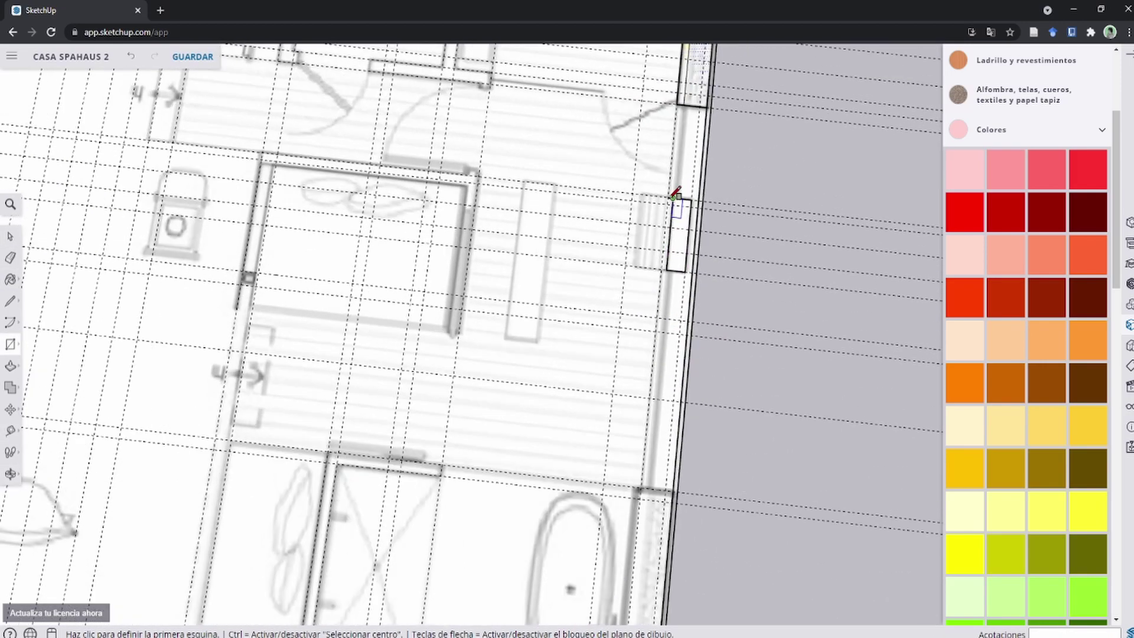
scroll(575, 390, up, 3)
scroll(643, 228, down, 3)
Step: Paint the rectangle's right strip grey Color M02 and its left part yellow Color D04
key(b)
alt+click(673, 111)
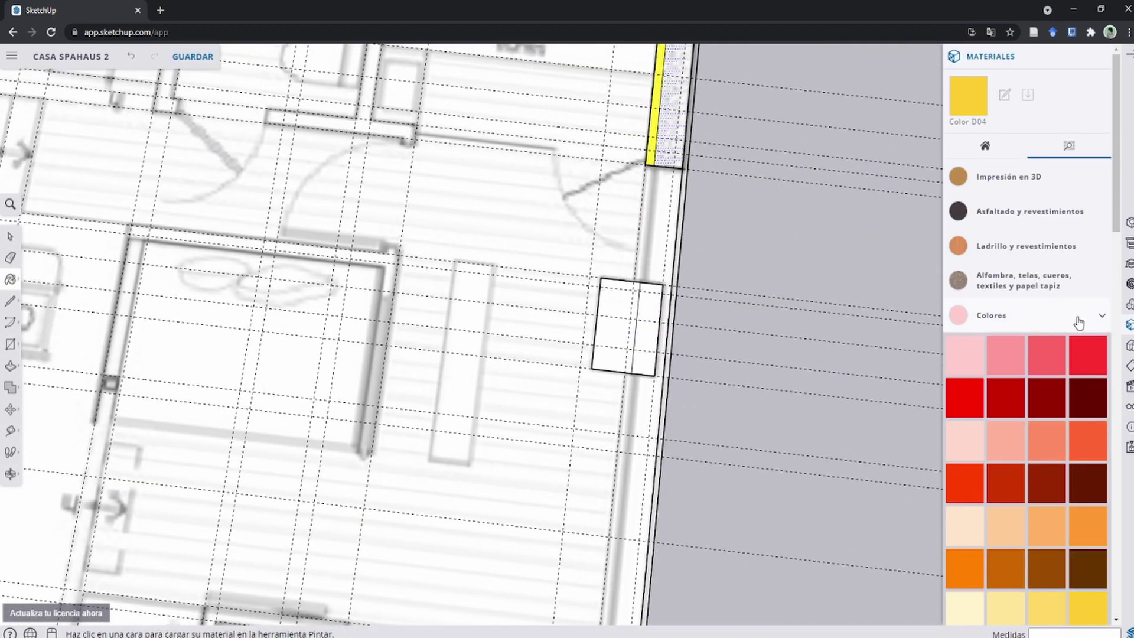
click(987, 148)
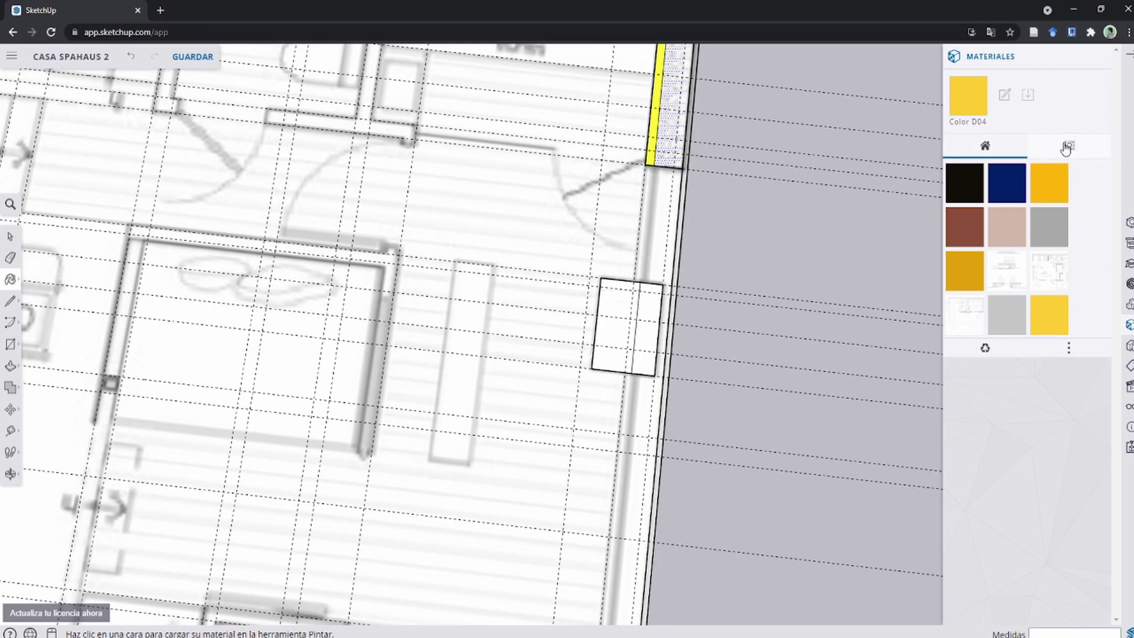
click(1067, 148)
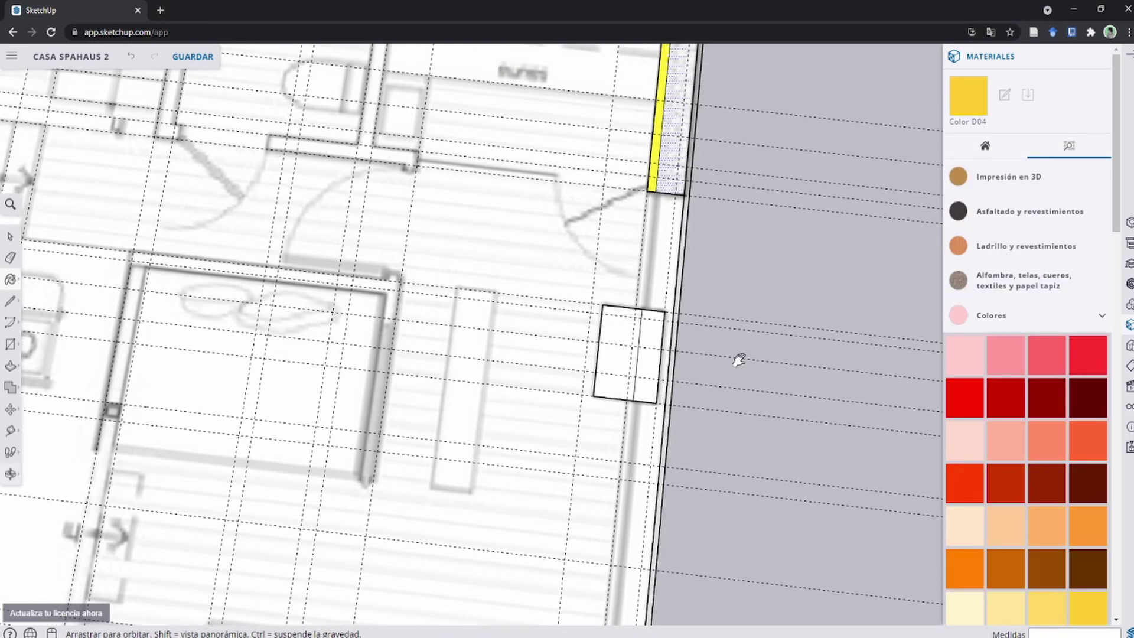
mouse_move(739, 357)
middle_down()
mouse_move(694, 314)
mouse_move(680, 206)
middle_up()
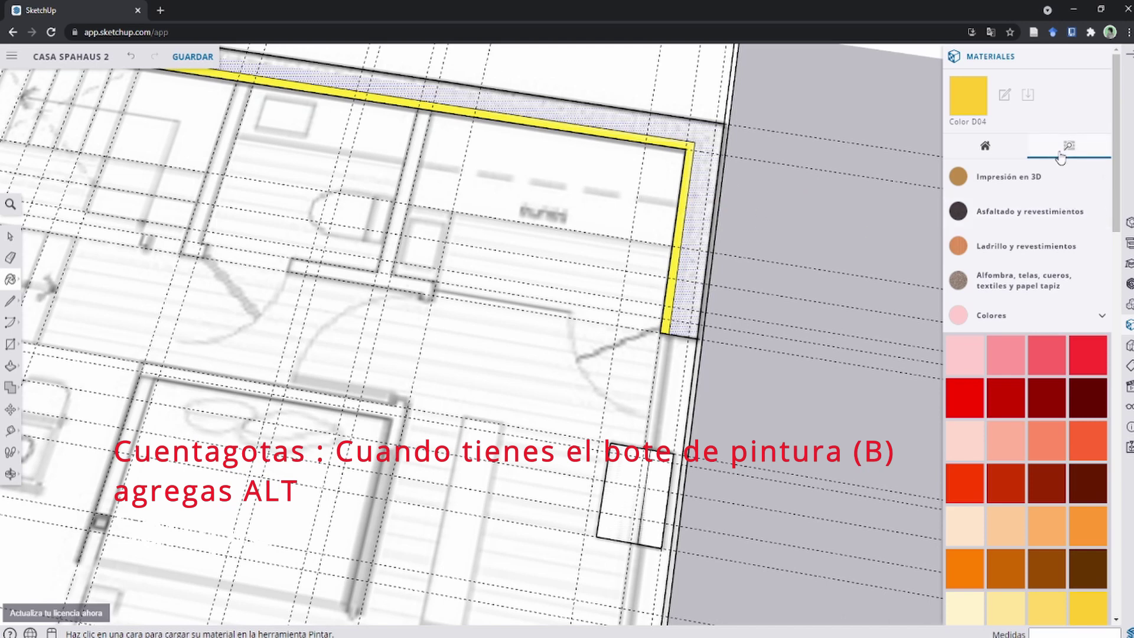
click(985, 147)
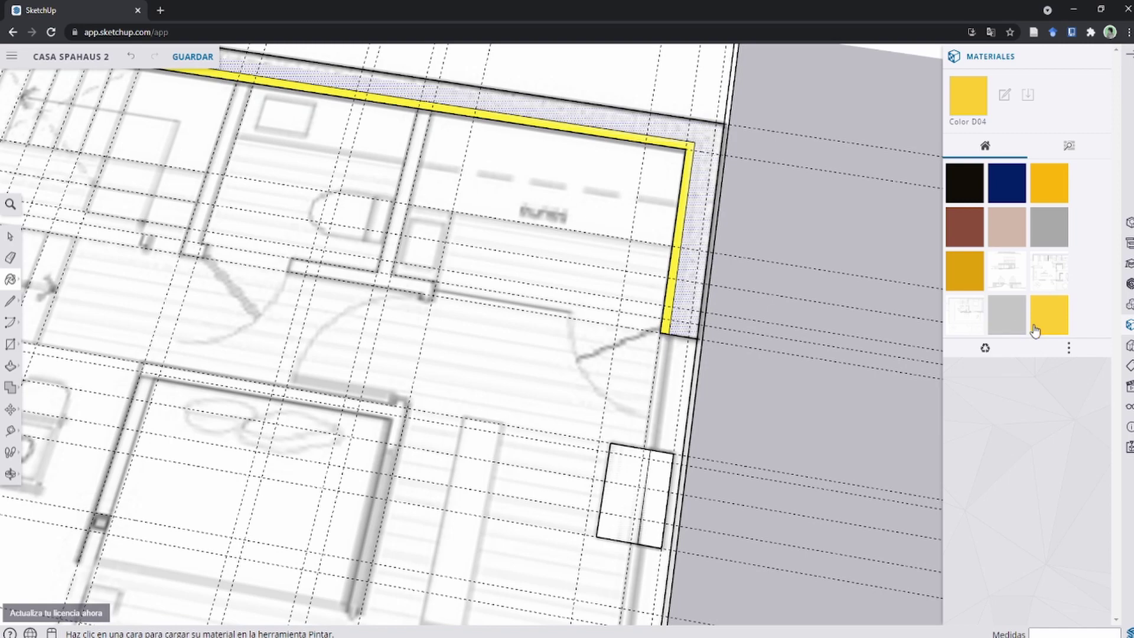
click(1006, 323)
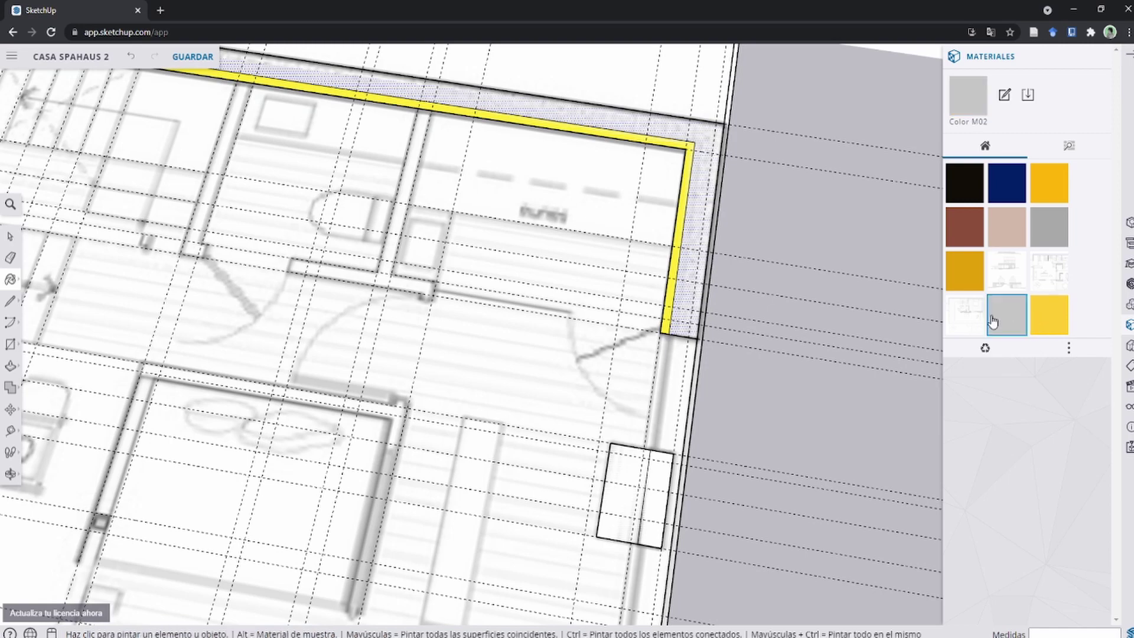
click(661, 506)
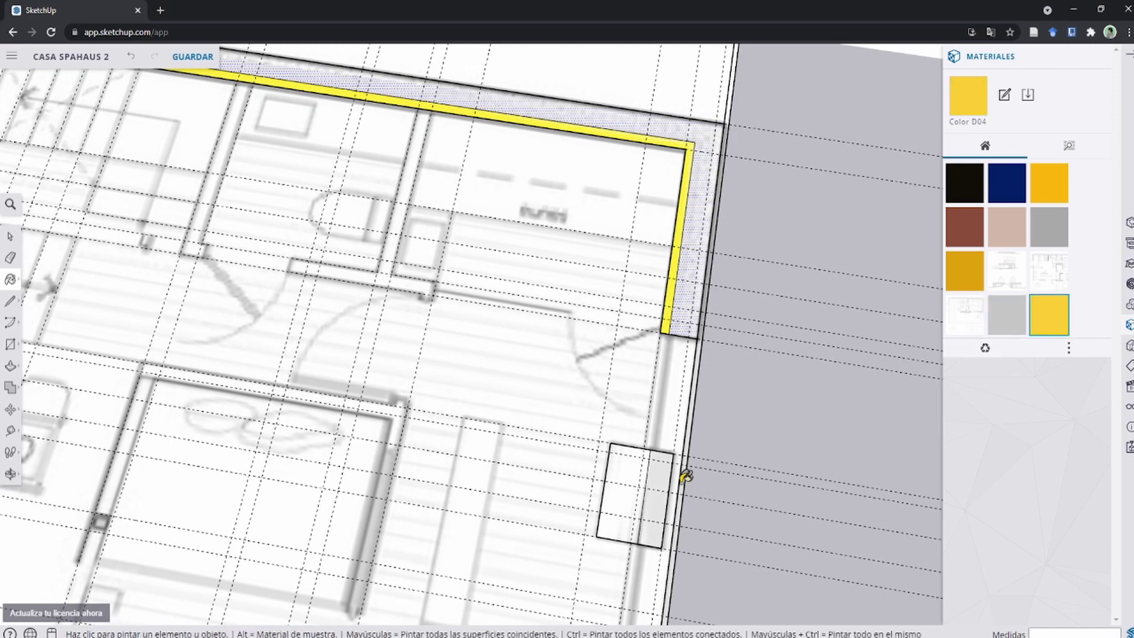
click(635, 476)
mouse_move(635, 475)
middle_down()
mouse_move(716, 296)
mouse_move(684, 281)
mouse_move(648, 498)
mouse_move(707, 576)
middle_up()
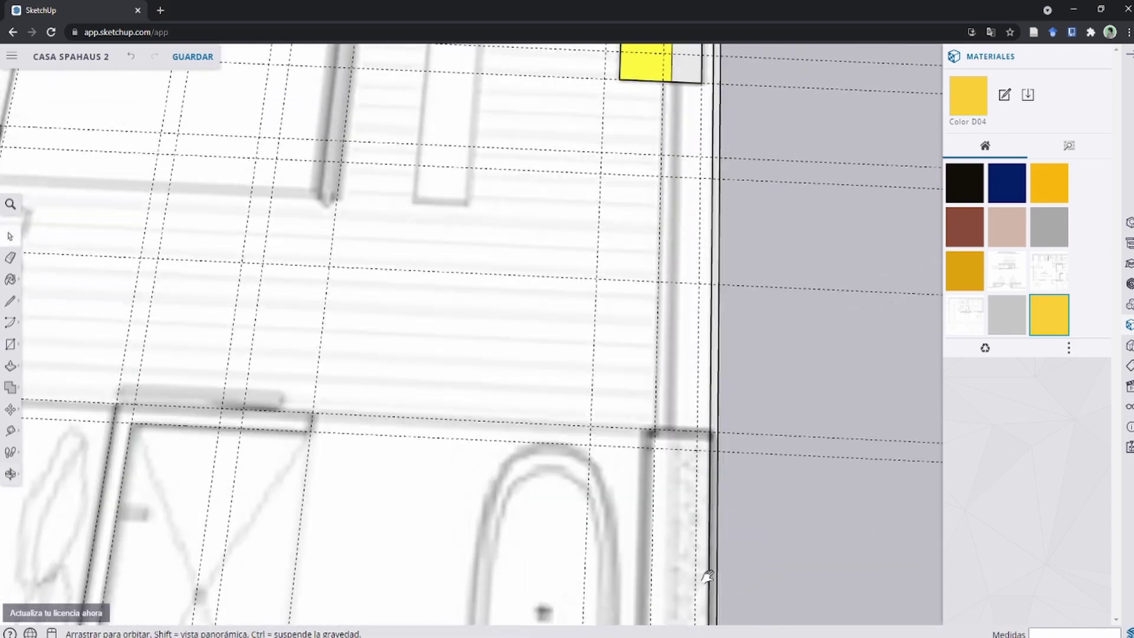
Step: Start a rectangle corner and place a guide near the bathtub wall corner
key(r)
scroll(689, 261, down, 3)
click(666, 499)
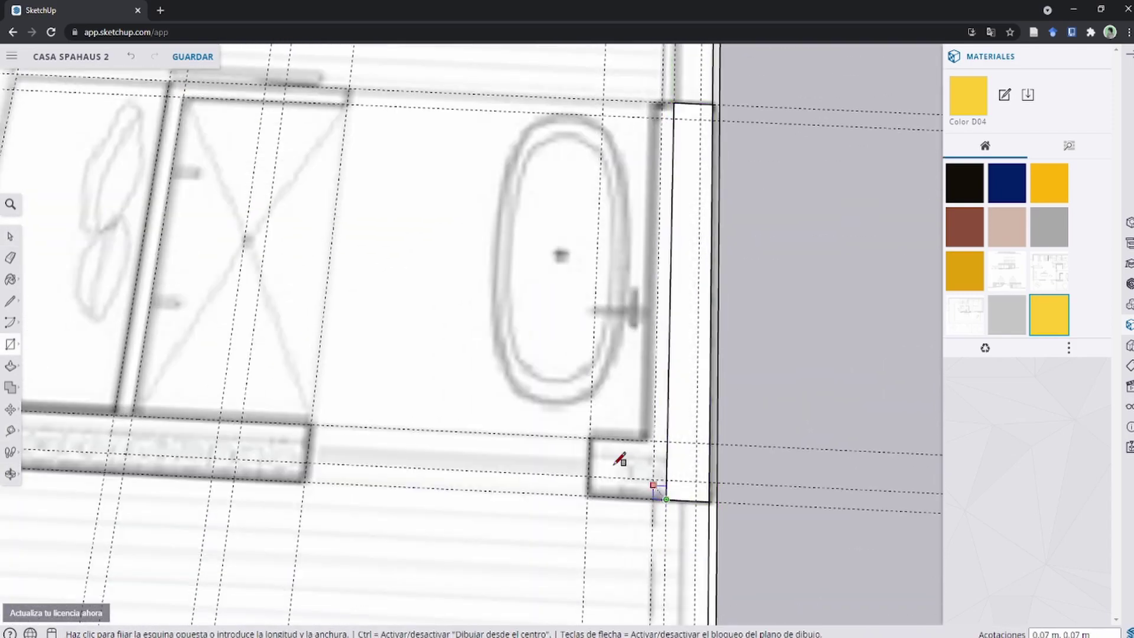
key(t)
scroll(266, 392, down, 5)
scroll(534, 499, up, 8)
click(547, 407)
scroll(591, 461, down, 3)
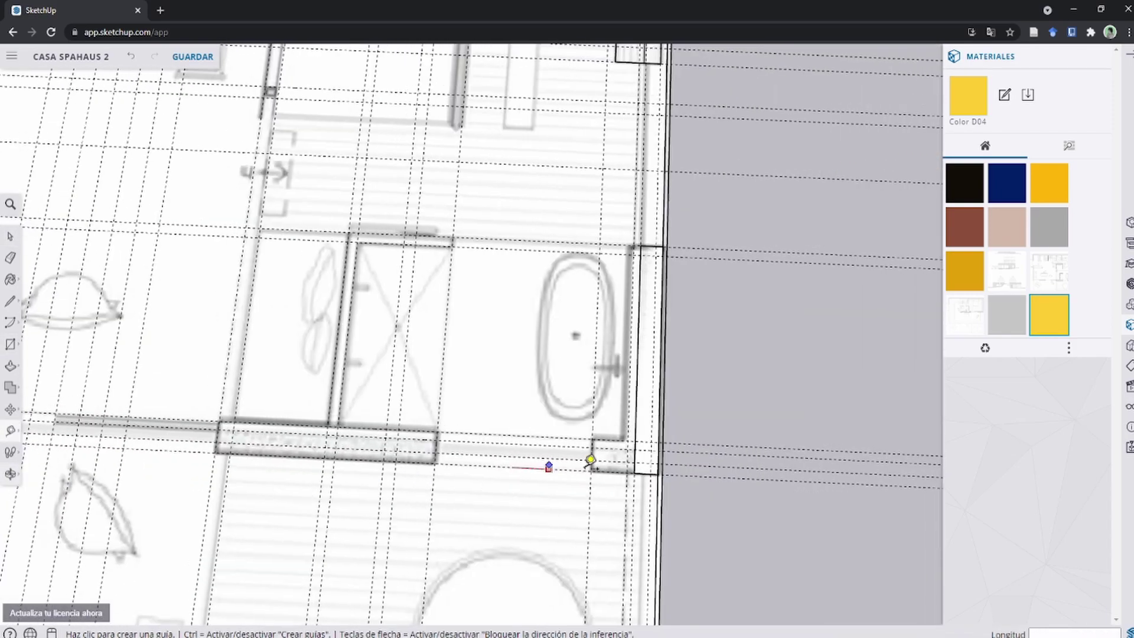
scroll(595, 463, down, 3)
Step: Paint the wall strips by the bathtub grey Color M02
click(1007, 314)
scroll(689, 474, up, 5)
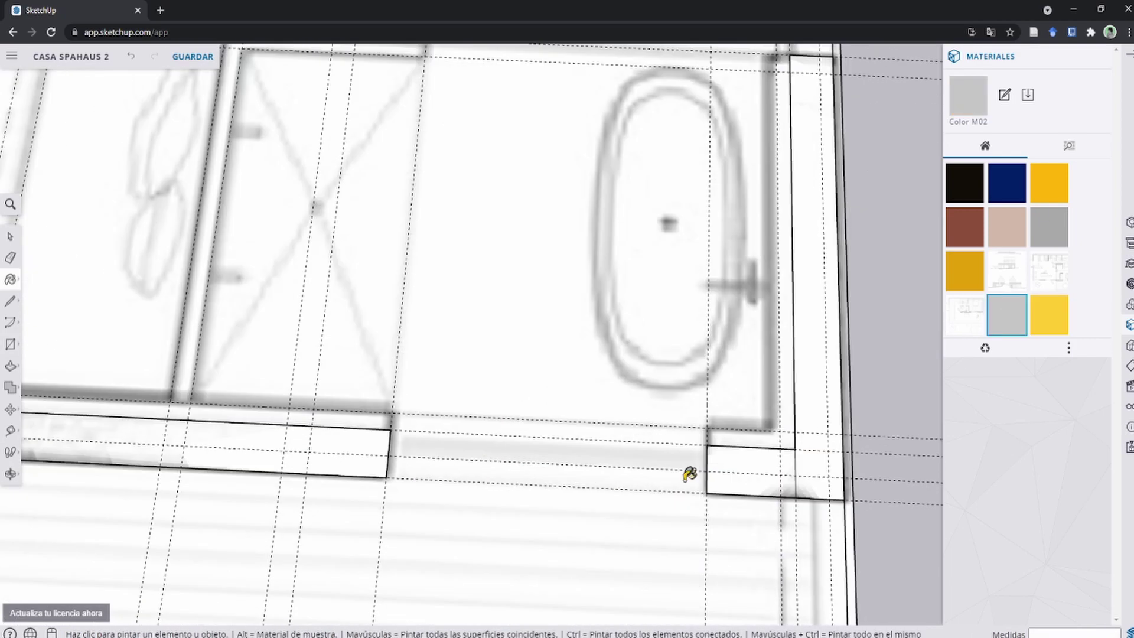
click(690, 474)
scroll(690, 474, down, 3)
middle_drag(689, 468, 847, 434)
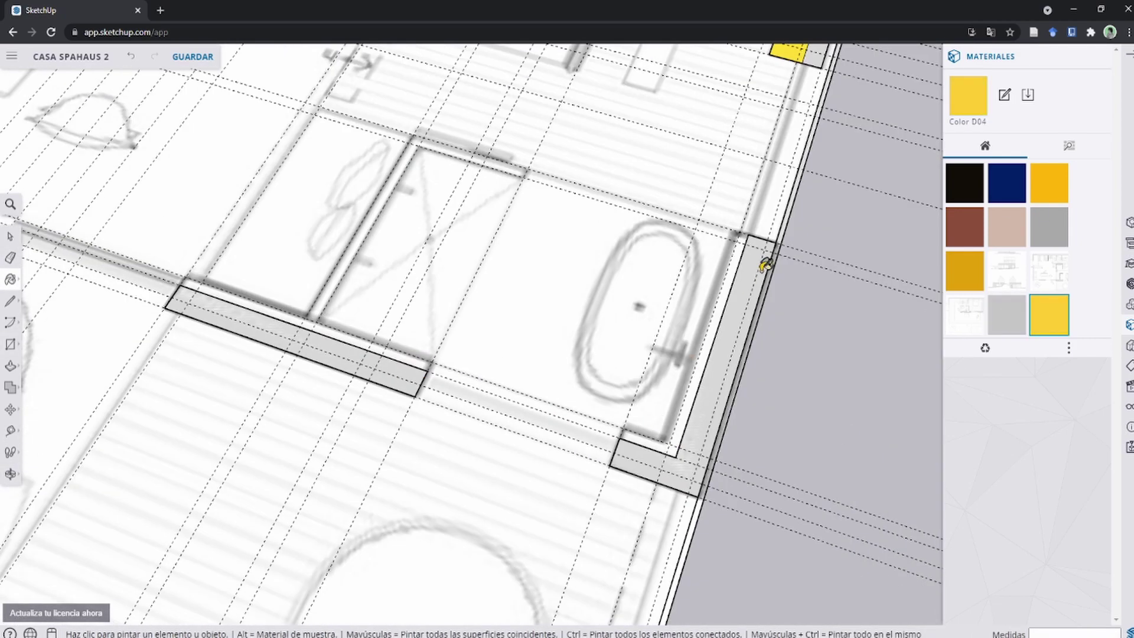
Step: Trace a wall edge from the corner down beside the bathtub
key(l)
scroll(653, 367, up, 5)
click(667, 355)
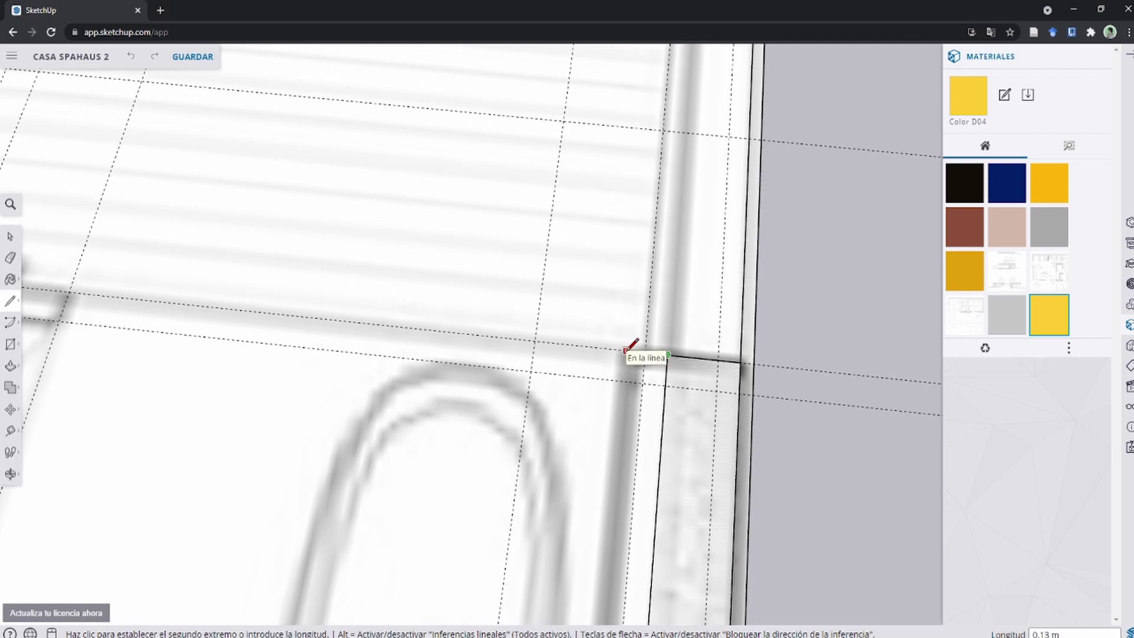
scroll(620, 366, down, 5)
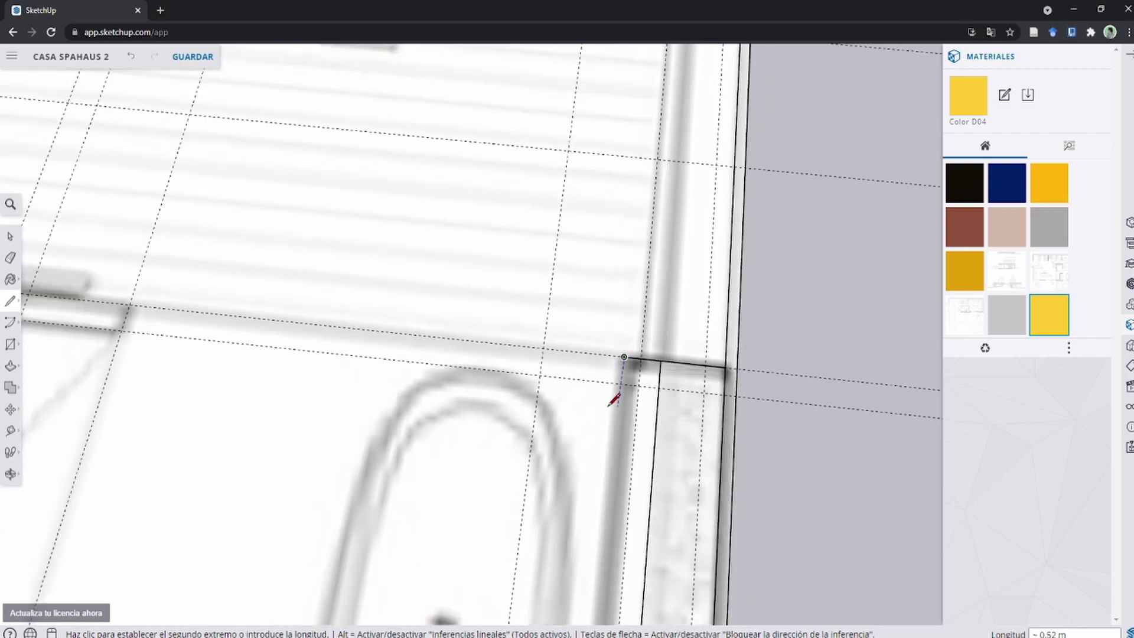
middle_drag(615, 393, 637, 544)
scroll(644, 508, up, 3)
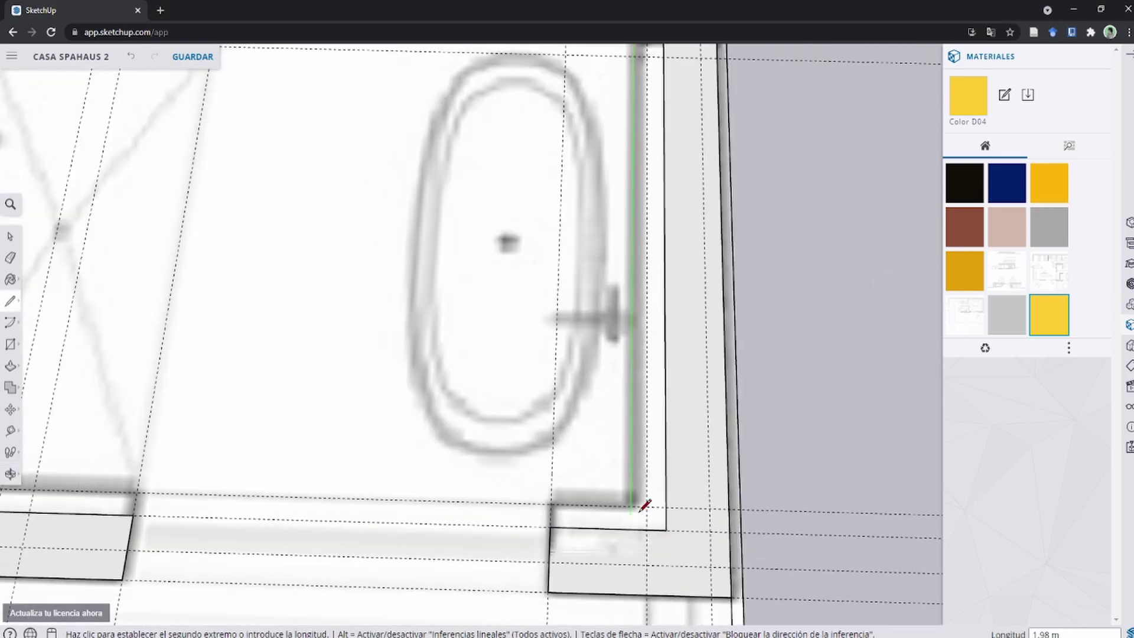
click(631, 506)
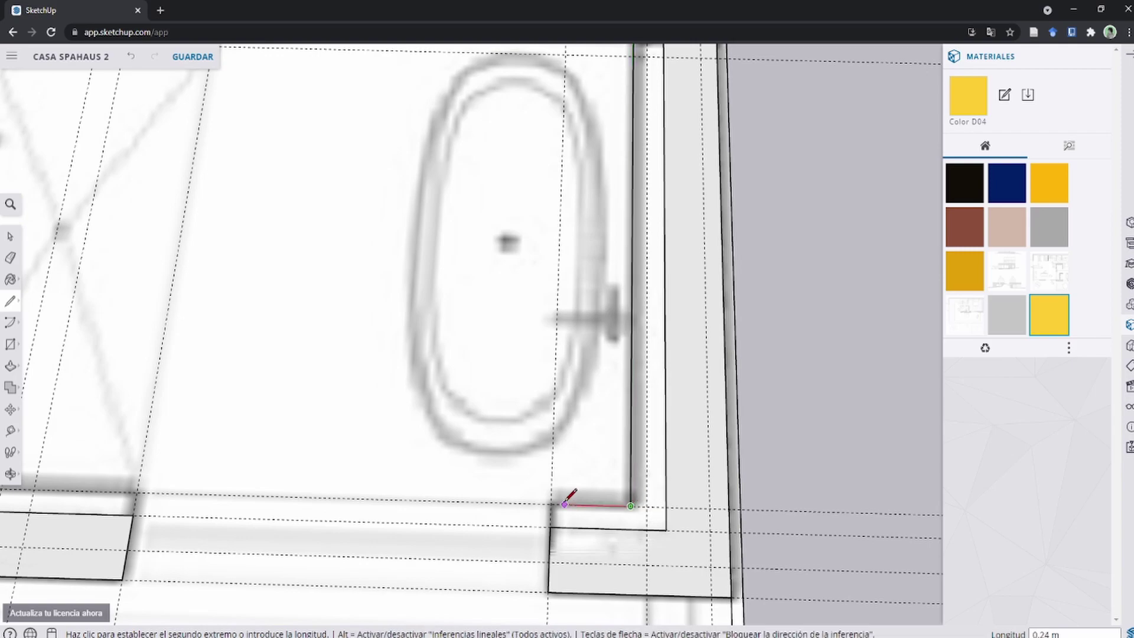
Step: Trace the shower wall outline
scroll(558, 502, down, 5)
scroll(648, 468, up, 3)
click(671, 281)
click(538, 286)
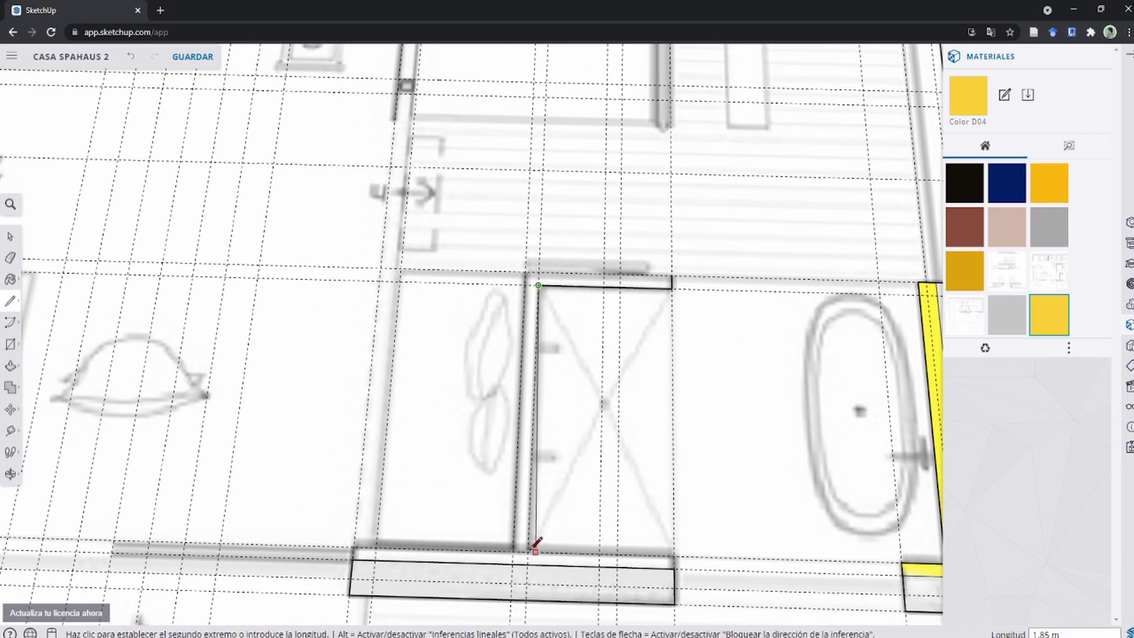
click(513, 551)
scroll(507, 518, down, 3)
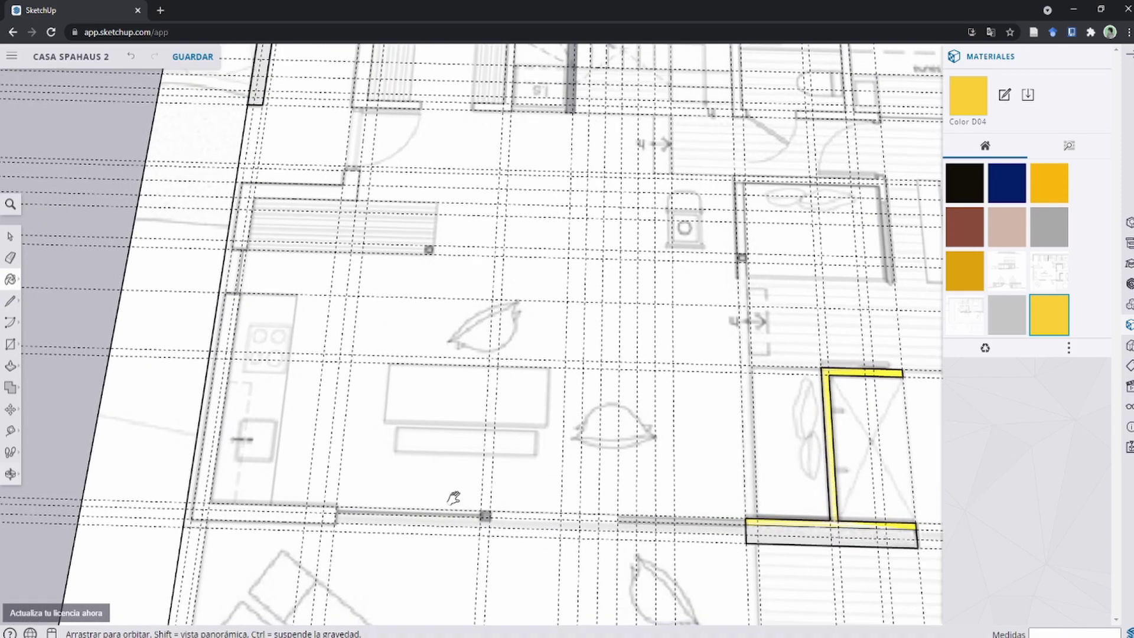
scroll(451, 496, up, 4)
Step: Trace the kitchen's L-shaped wall outline and close the stair wall into a face
click(604, 530)
click(352, 523)
click(389, 149)
click(413, 149)
click(383, 495)
click(604, 501)
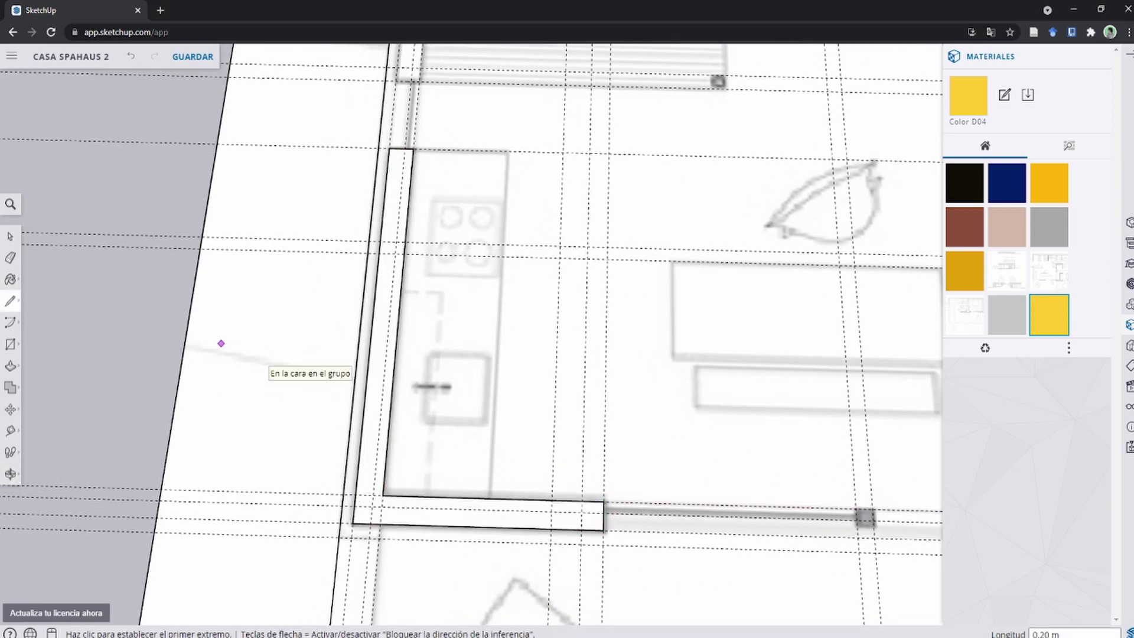
scroll(655, 264, up, 3)
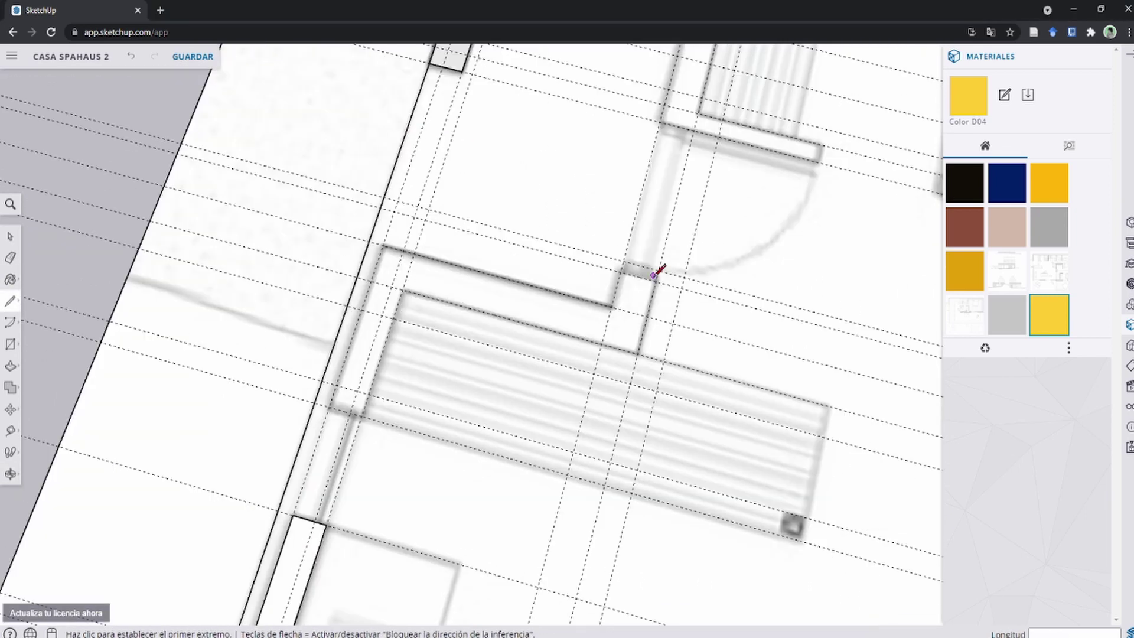
click(611, 306)
click(361, 416)
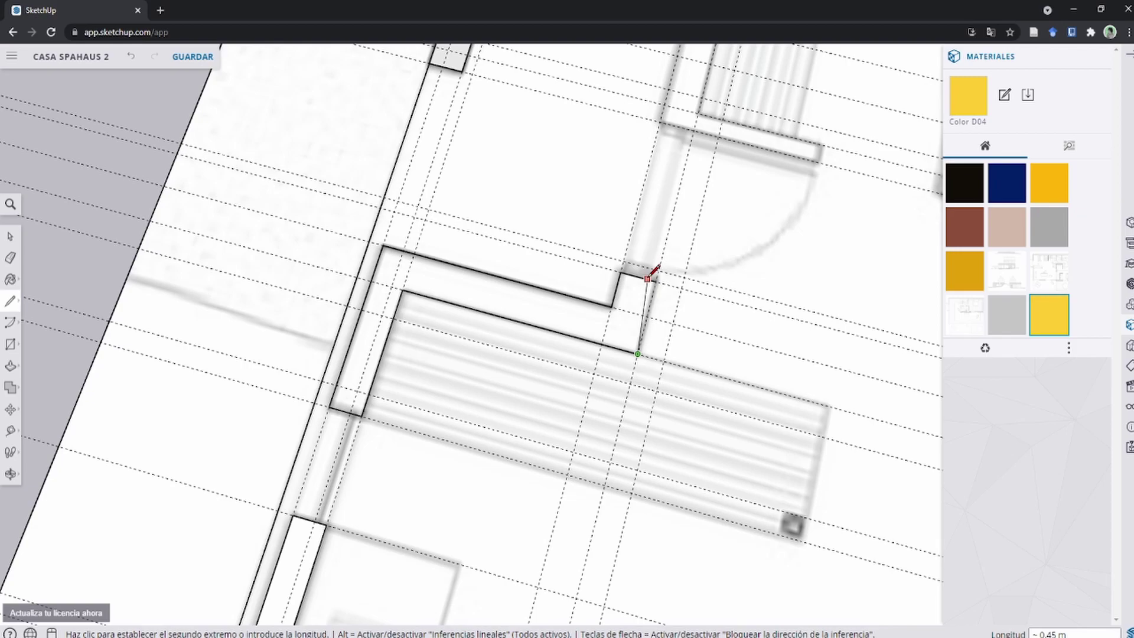
Step: Paint the newly traced wall faces yellow from the colour library
click(1069, 145)
scroll(1013, 302, up, 5)
click(1013, 303)
scroll(973, 372, down, 5)
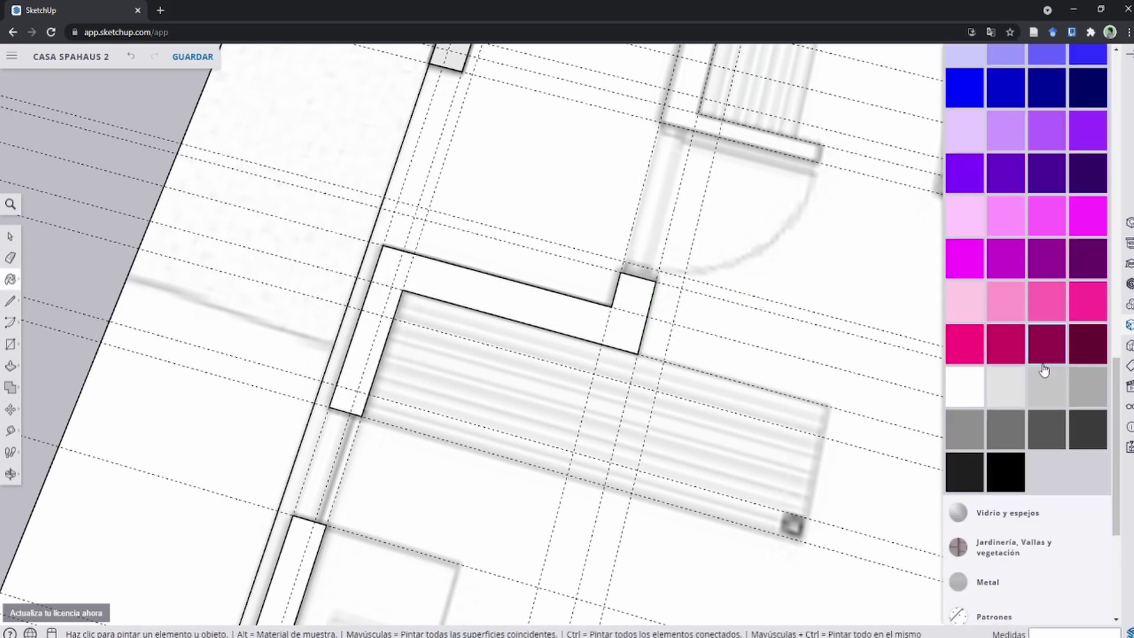
scroll(973, 372, down, 3)
click(507, 287)
scroll(462, 292, down, 5)
scroll(552, 357, up, 3)
scroll(443, 286, up, 3)
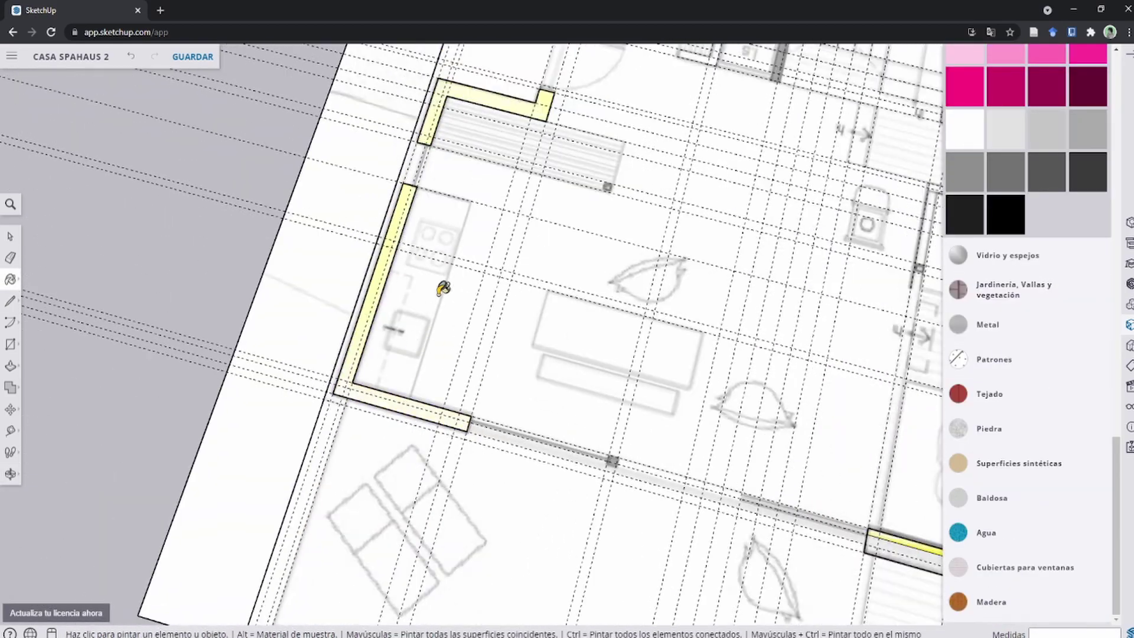
key(l)
scroll(496, 463, up, 3)
Step: Draw a line across the door jamb to split it from the wall
scroll(446, 194, up, 4)
scroll(409, 331, up, 2)
click(427, 421)
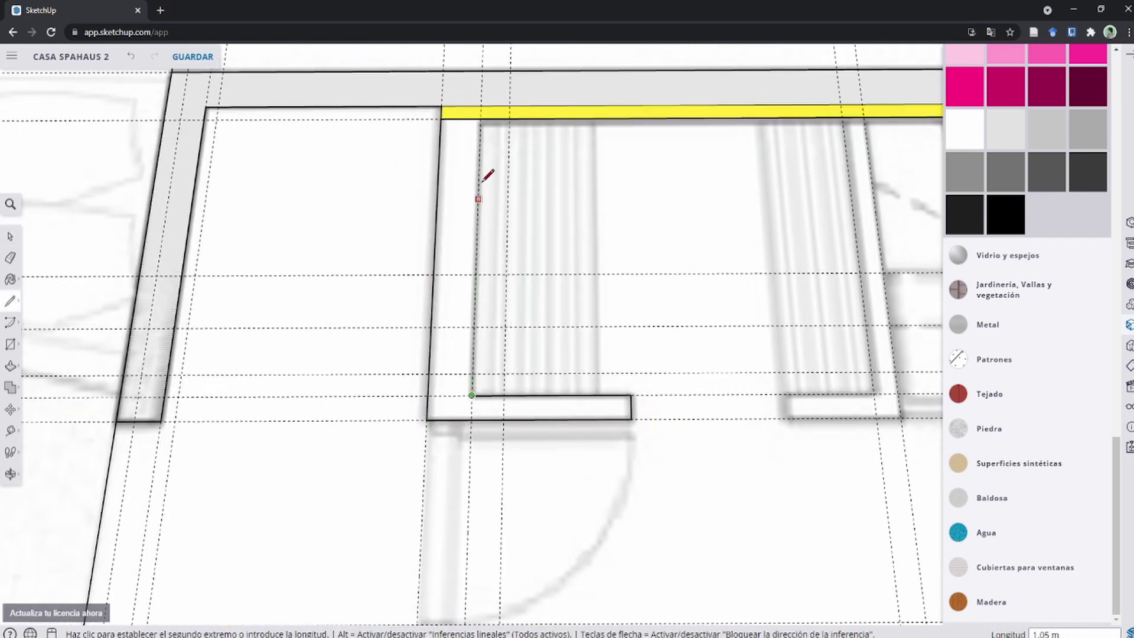
click(481, 118)
scroll(494, 192, down, 5)
mouse_move(494, 195)
middle_down()
mouse_move(489, 311)
mouse_move(384, 284)
mouse_move(417, 329)
middle_up()
Step: Pan and zoom to bring more of the building into view
key(space)
scroll(418, 260, up, 3)
scroll(398, 246, up, 2)
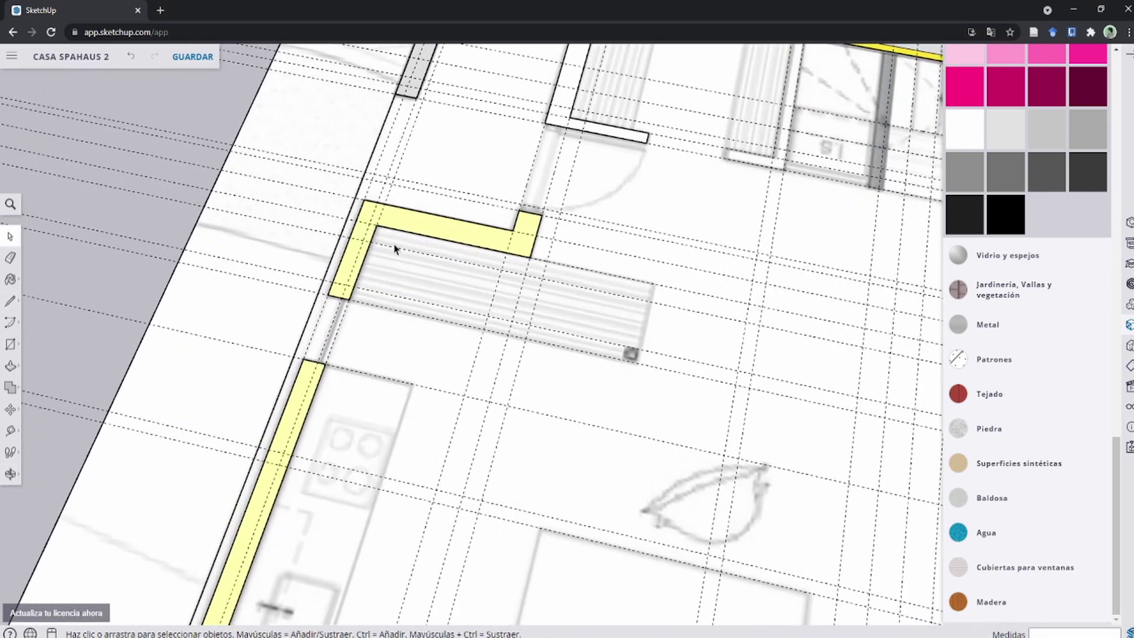
scroll(400, 239, up, 2)
scroll(400, 238, down, 3)
mouse_move(476, 252)
shift+middle_down()
mouse_move(488, 359)
mouse_move(539, 129)
shift+middle_up()
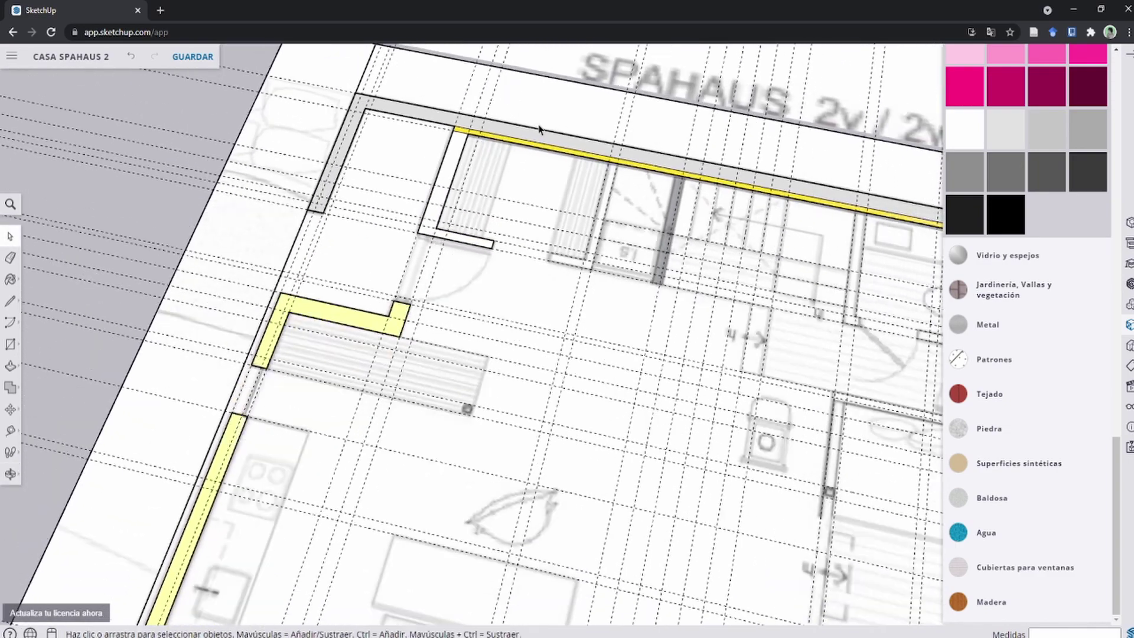
scroll(563, 186, up, 5)
scroll(615, 197, down, 1)
scroll(620, 172, up, 2)
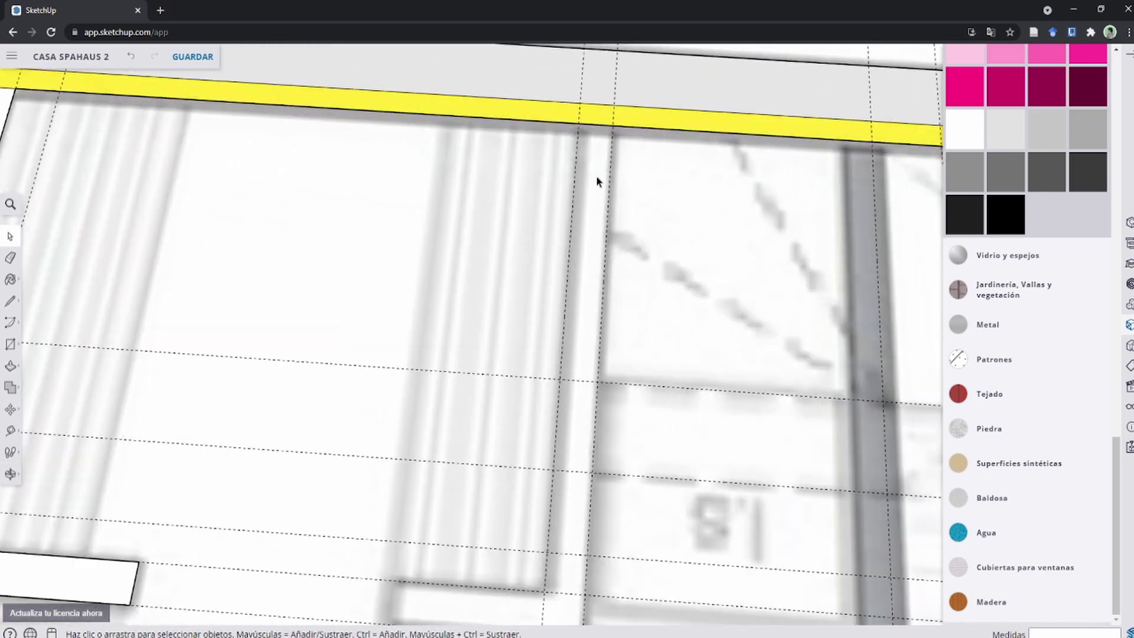
scroll(597, 180, down, 1)
Step: Place a Tape Measure guide 0.75 m from the wall end
key(l)
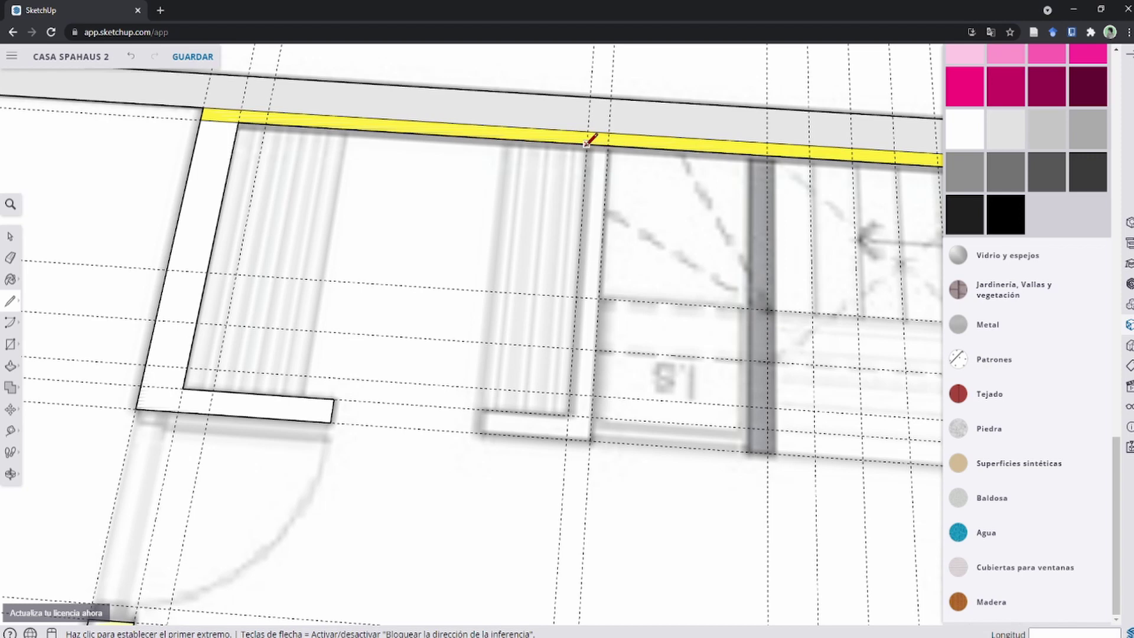
key(t)
scroll(337, 402, up, 1)
scroll(337, 408, up, 3)
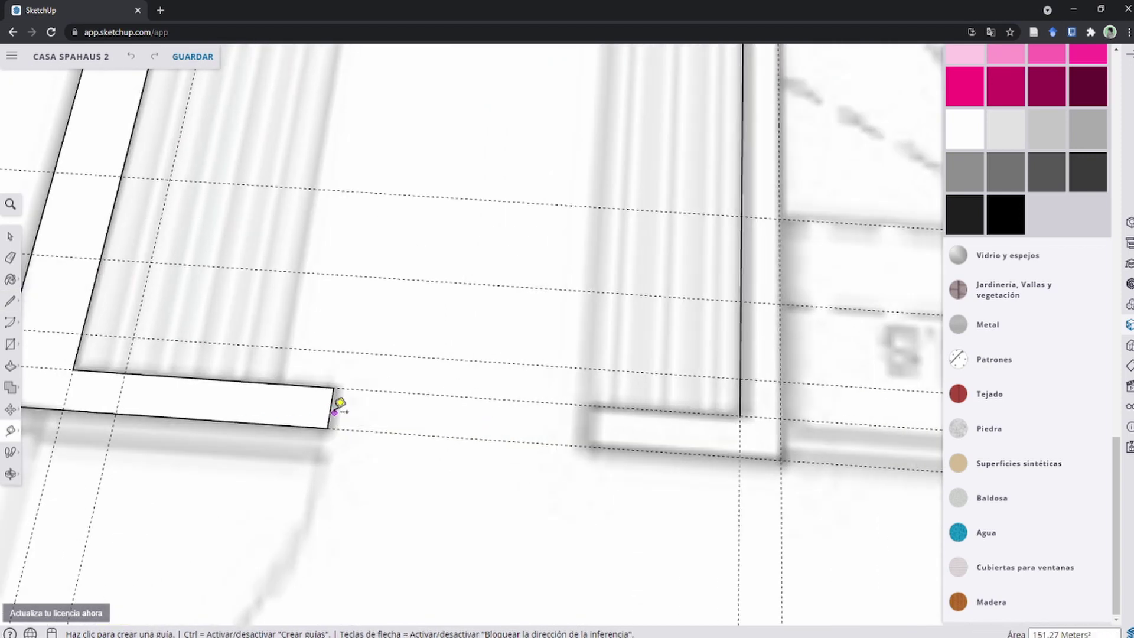
click(332, 407)
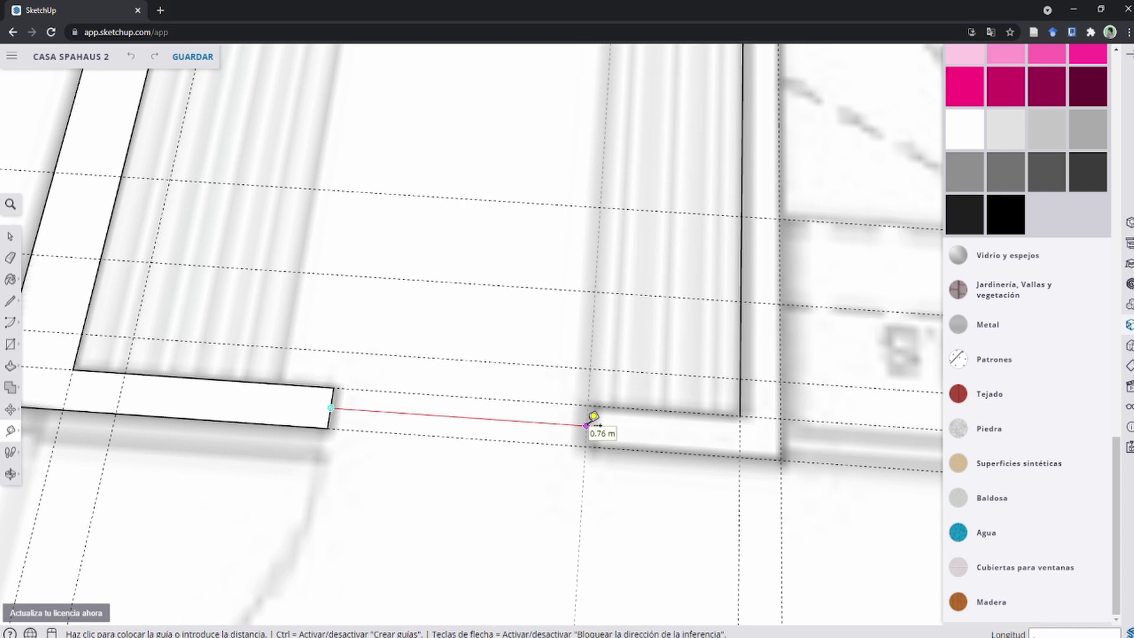
text(.75)
key(Return)
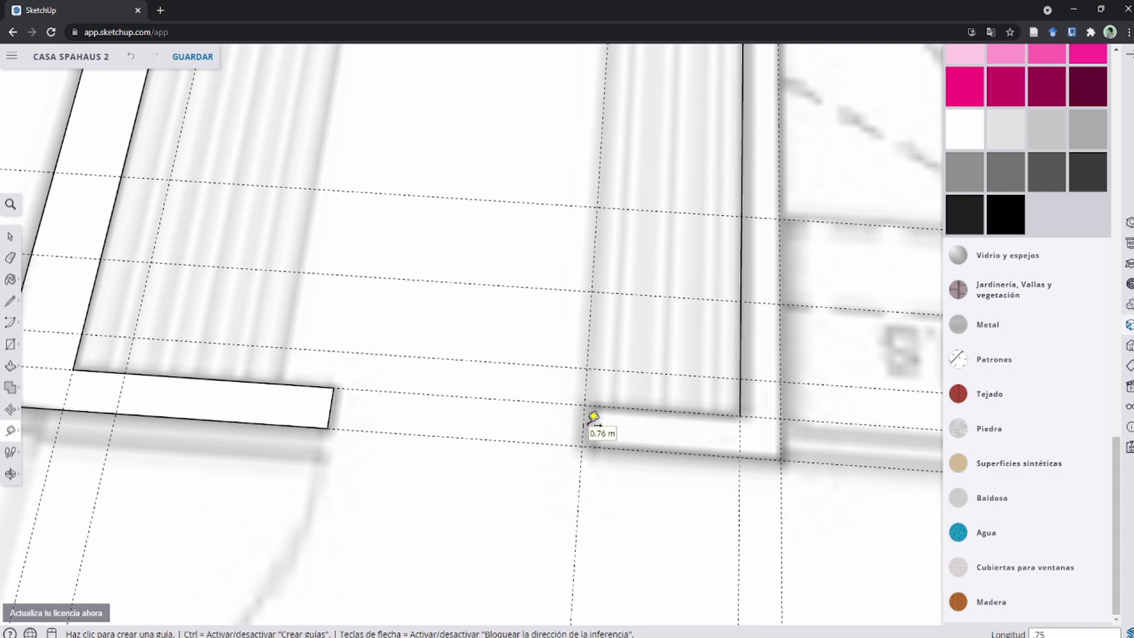
Step: Draw a wall edge from the guide point down and across to the wall end
key(l)
click(585, 406)
click(583, 446)
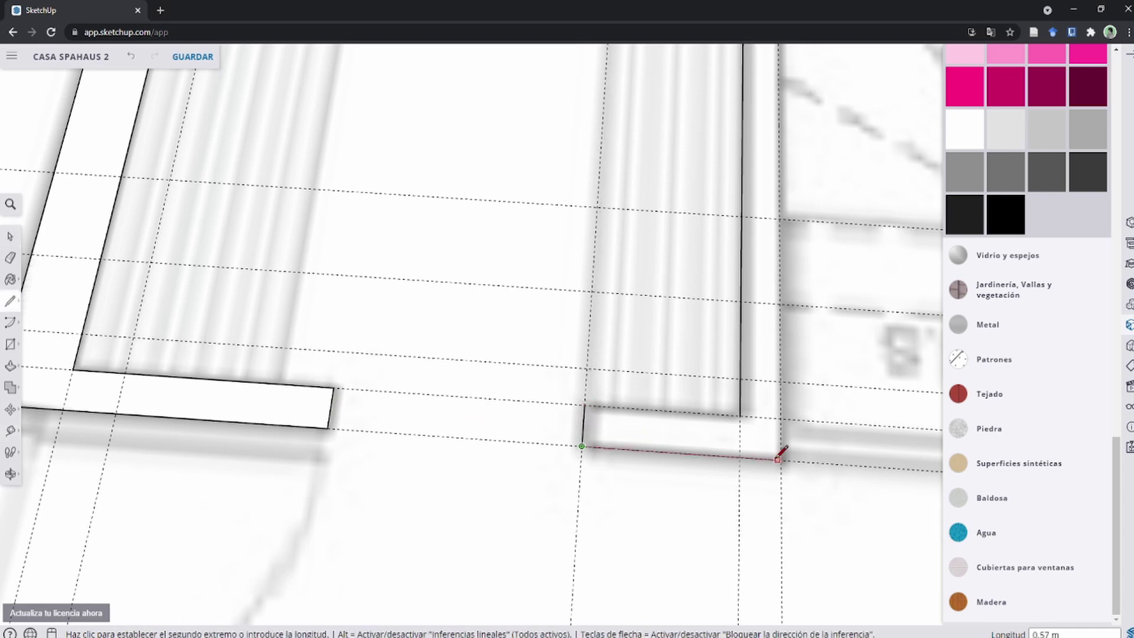
click(781, 459)
scroll(781, 459, down, 2)
key(space)
scroll(456, 481, down, 3)
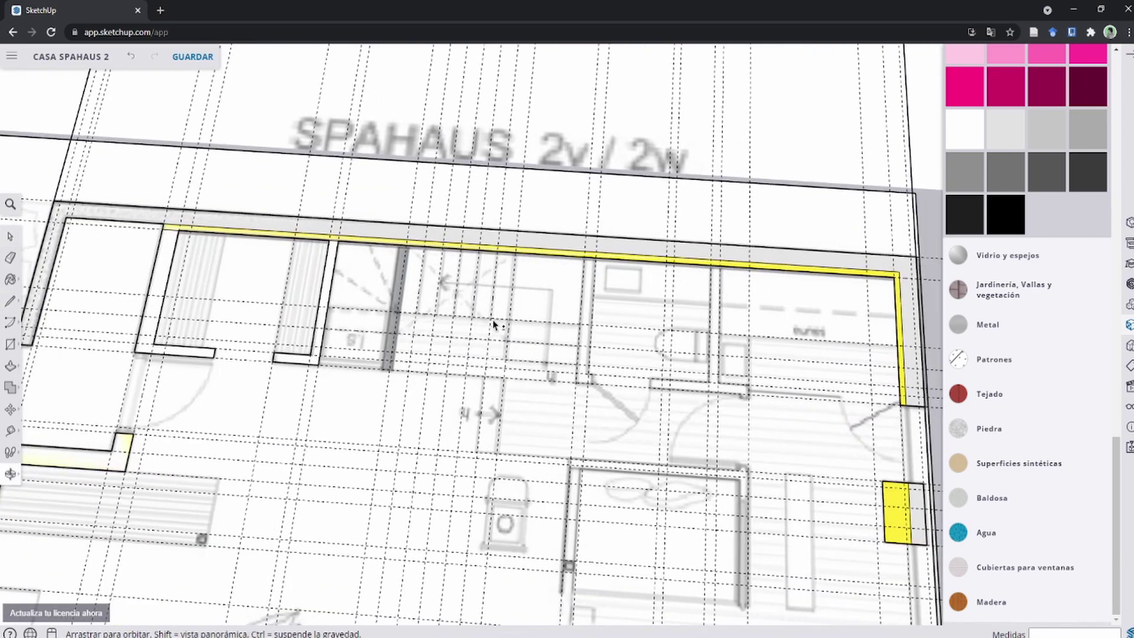
scroll(615, 362, up, 5)
Step: Draw a new wall edge from the top wall downward and close its outline
key(l)
click(409, 251)
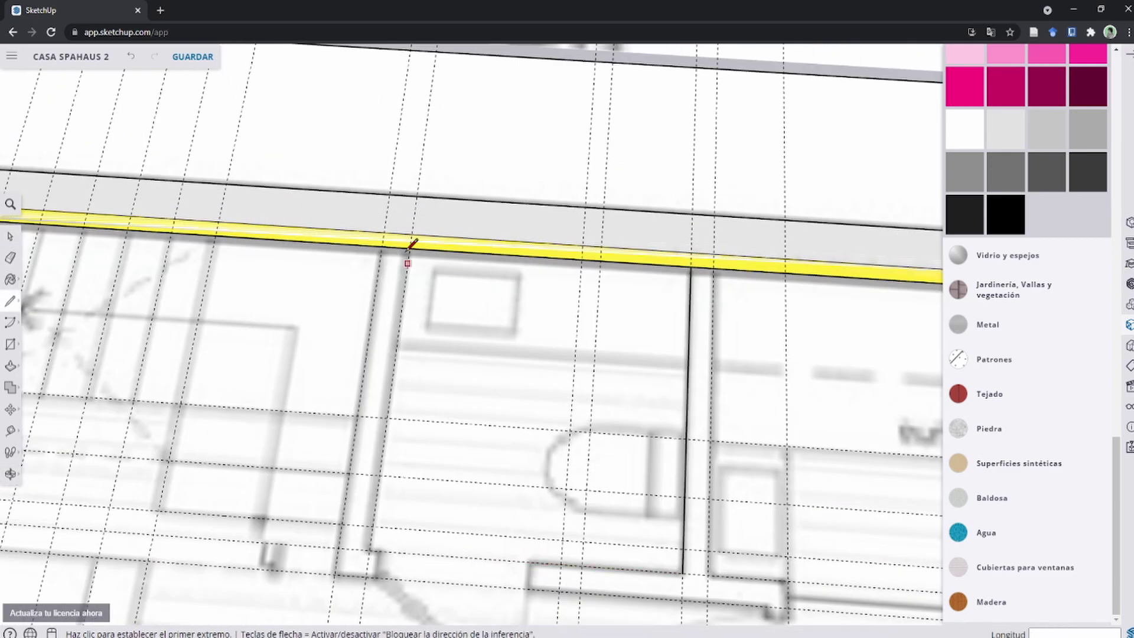
click(370, 550)
click(376, 578)
scroll(352, 481, up, 3)
Step: Trace the closed outline of the wall's end corner by corner
key(t)
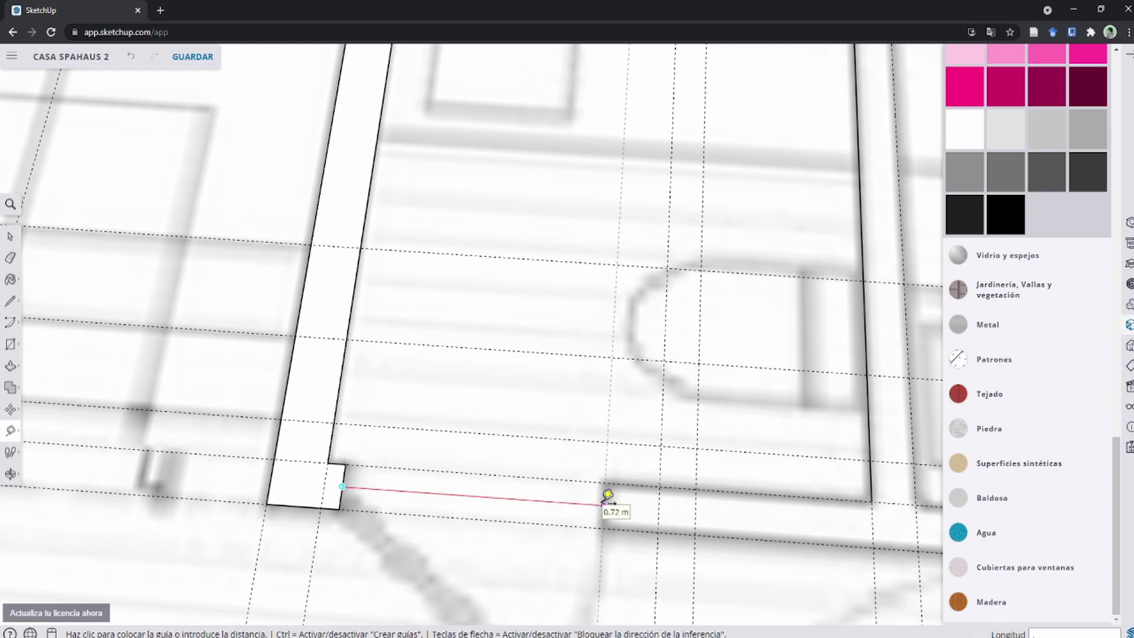
key(l)
click(343, 486)
scroll(578, 494, up, 3)
click(567, 499)
click(567, 526)
click(623, 530)
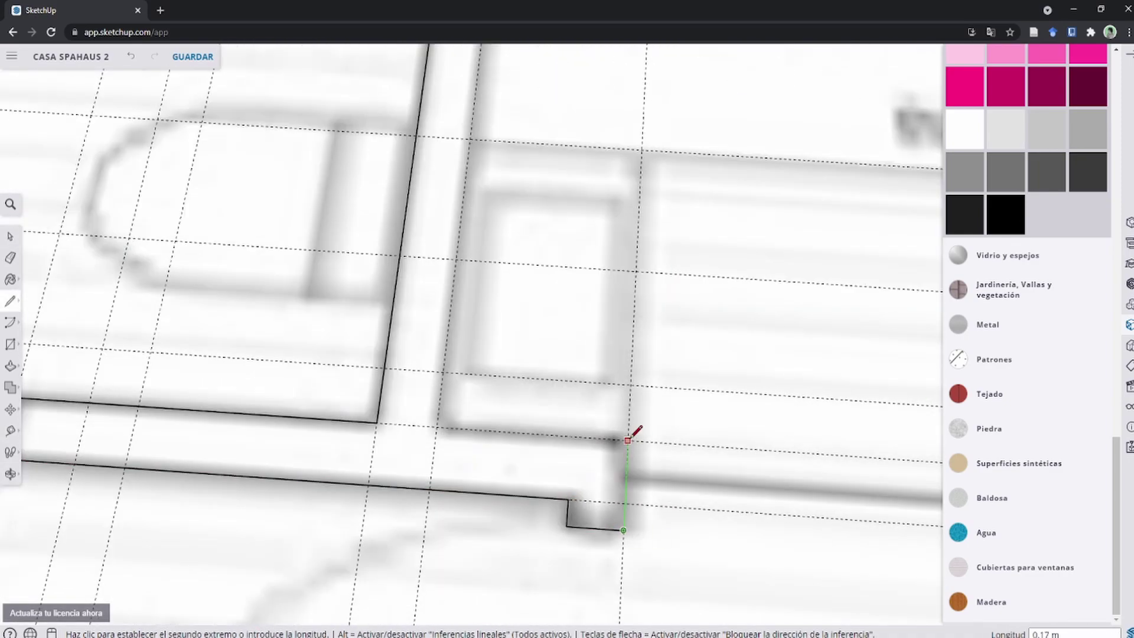
click(628, 440)
scroll(627, 440, down, 5)
Step: Paint the newly traced wall faces yellow
key(b)
click(520, 355)
scroll(388, 332, up, 3)
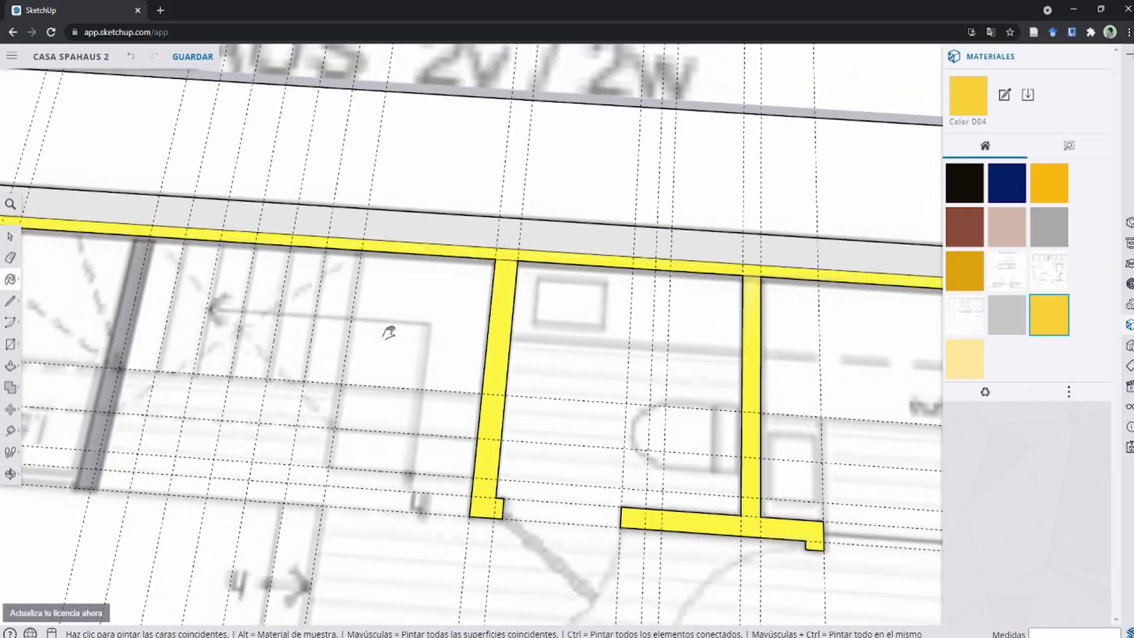
scroll(389, 332, down, 3)
scroll(417, 232, down, 3)
scroll(228, 435, up, 5)
Step: Start a line at the room corner, then cancel drawing
key(l)
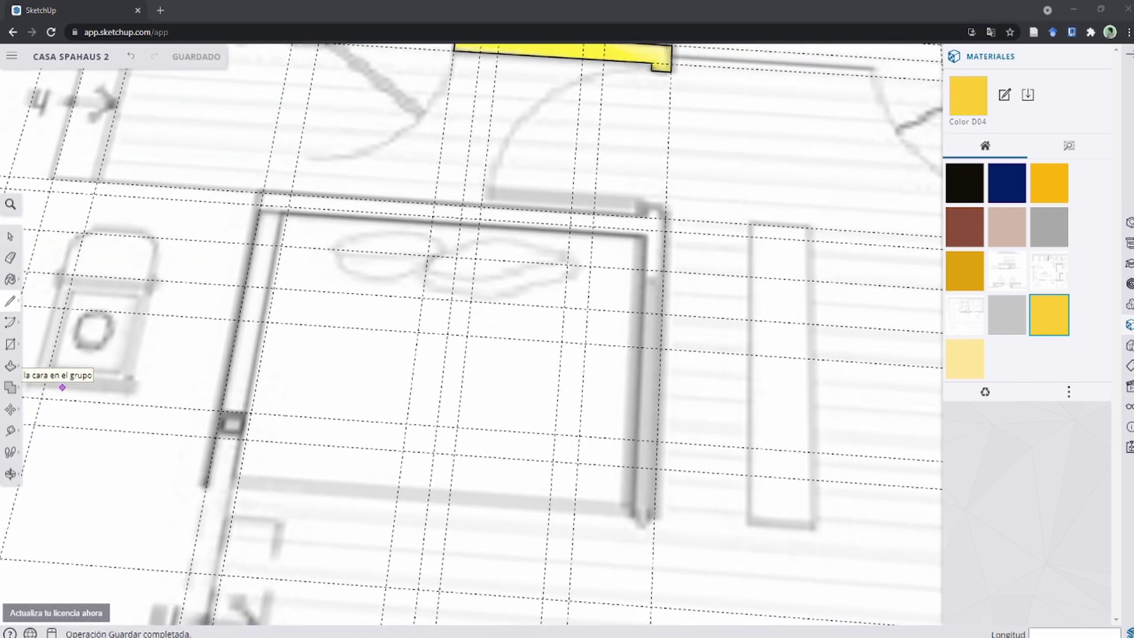
scroll(306, 417, down, 2)
key(t)
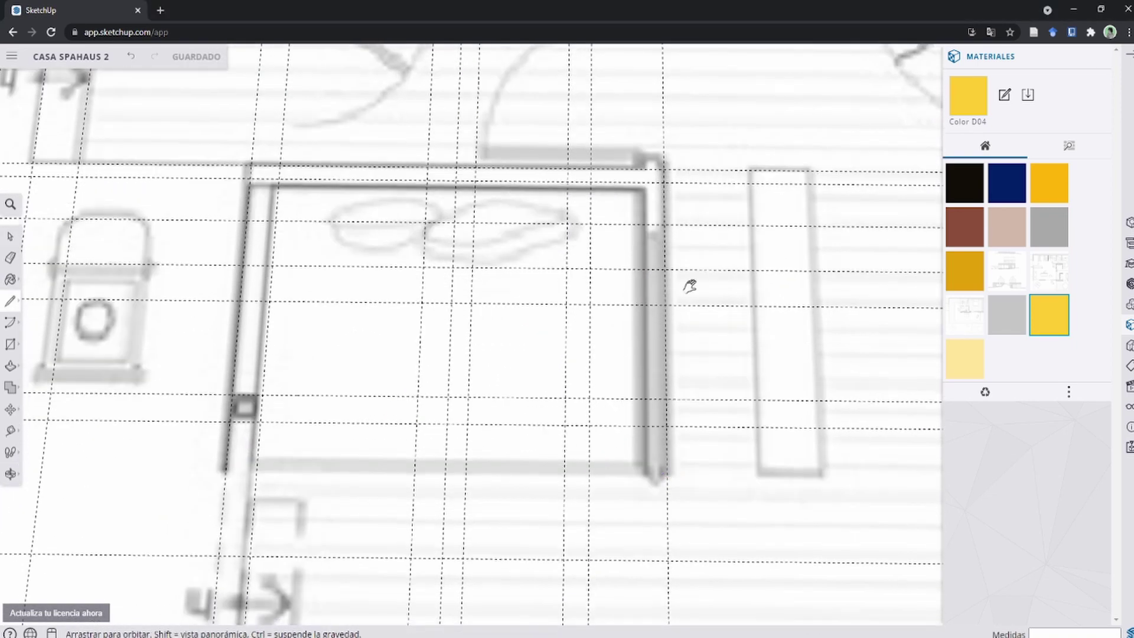
scroll(727, 392, up, 3)
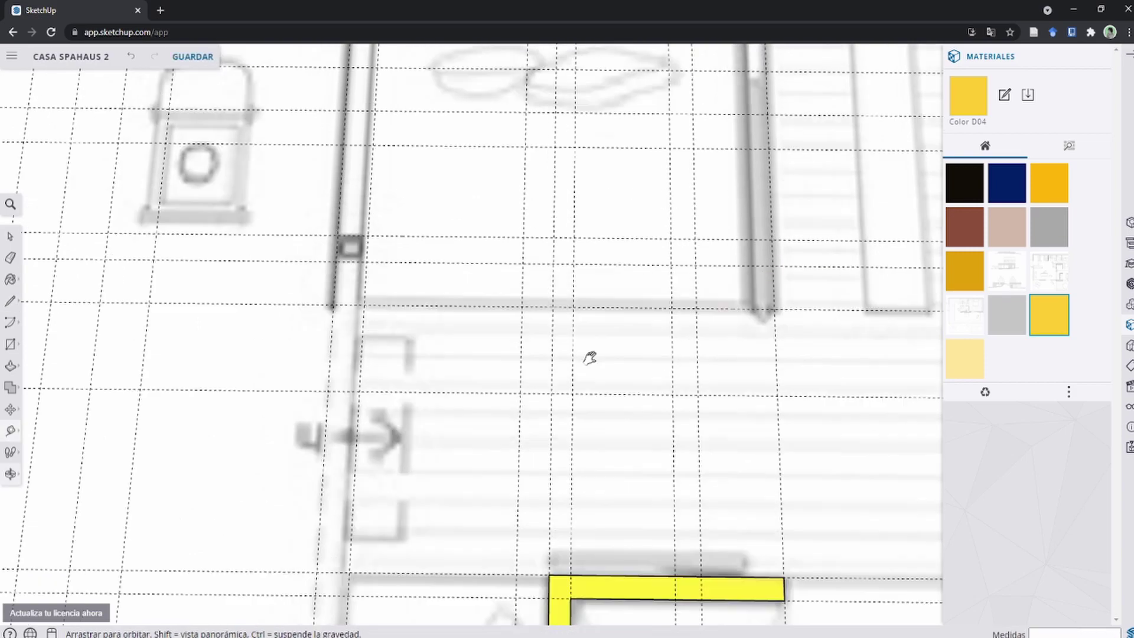
key(l)
click(749, 251)
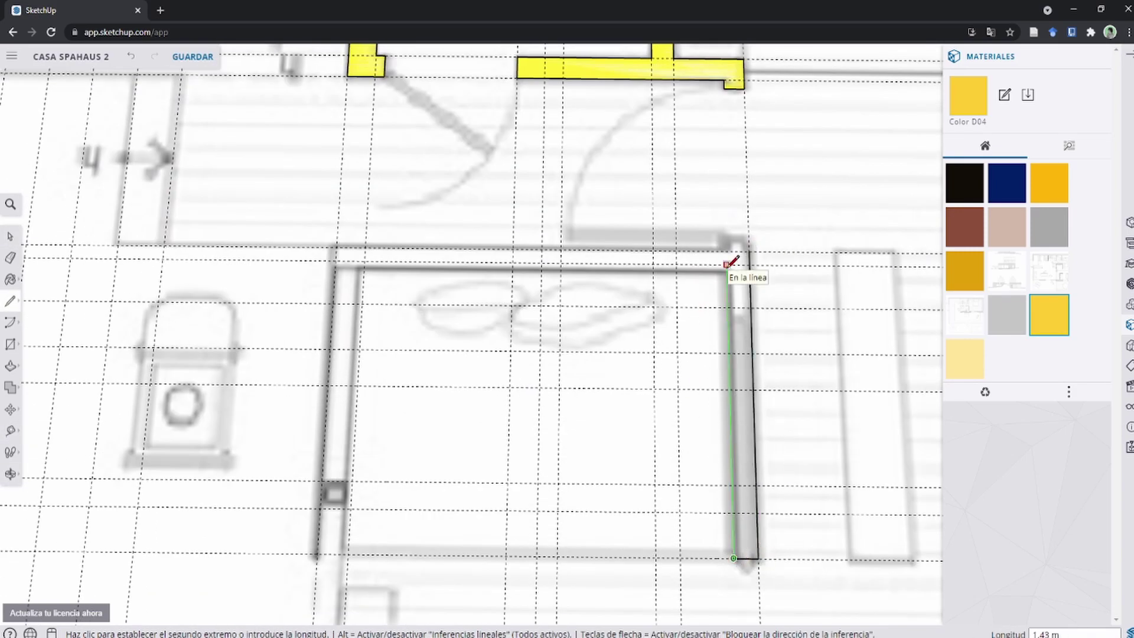
scroll(733, 262, up, 3)
scroll(496, 372, down, 3)
scroll(586, 270, up, 3)
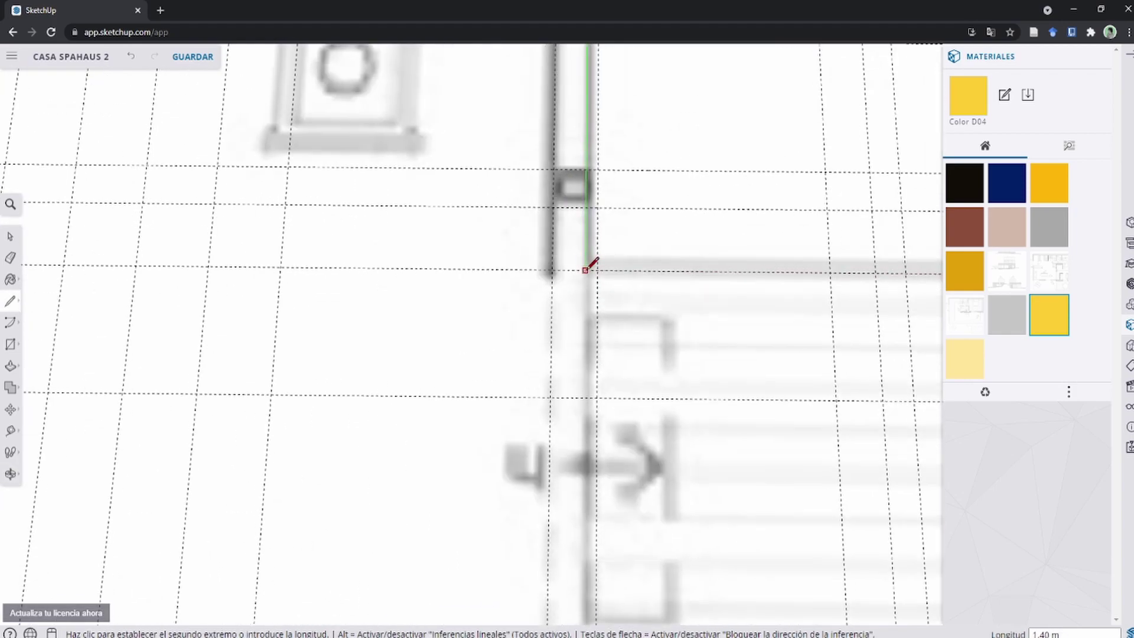
scroll(658, 248, up, 3)
key(space)
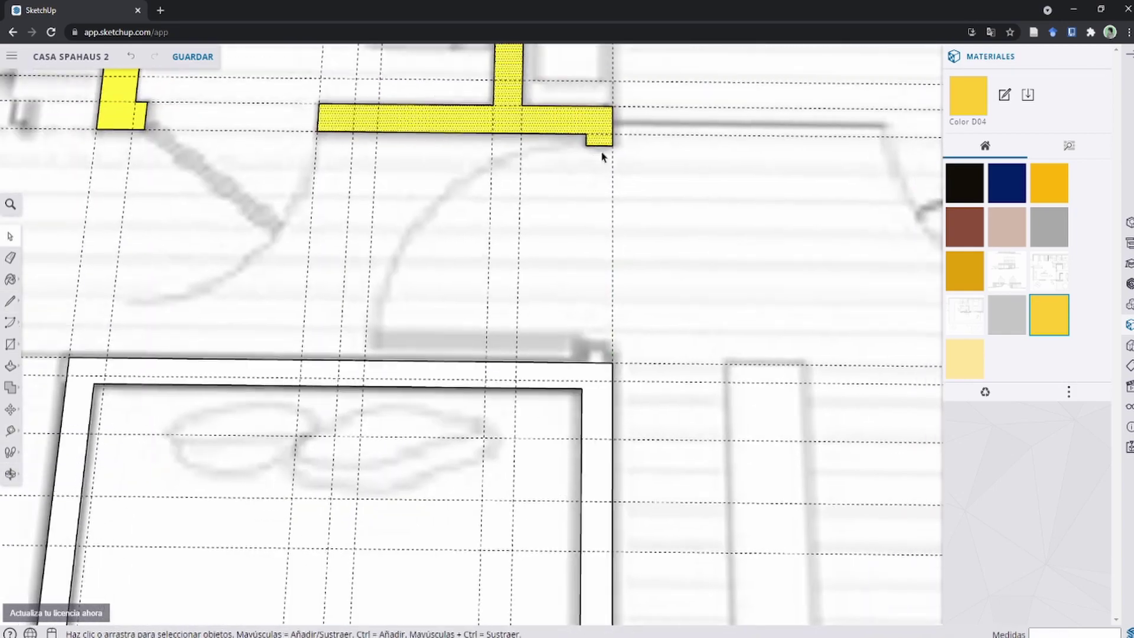
Step: Erase stray edges left from the tracing
scroll(599, 405, up, 2)
scroll(532, 387, up, 3)
key(e)
scroll(588, 414, down, 4)
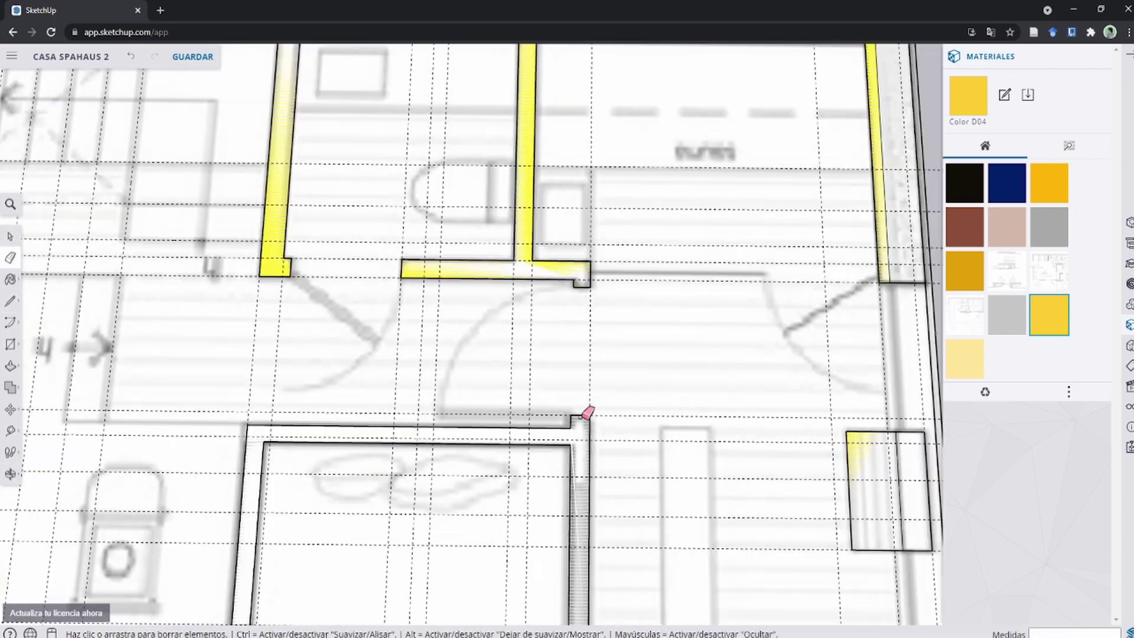
scroll(587, 414, down, 5)
scroll(583, 355, up, 4)
scroll(1035, 430, down, 5)
Step: Orbit to a tilted perspective to check the traced floor plan
key(o)
scroll(670, 417, down, 3)
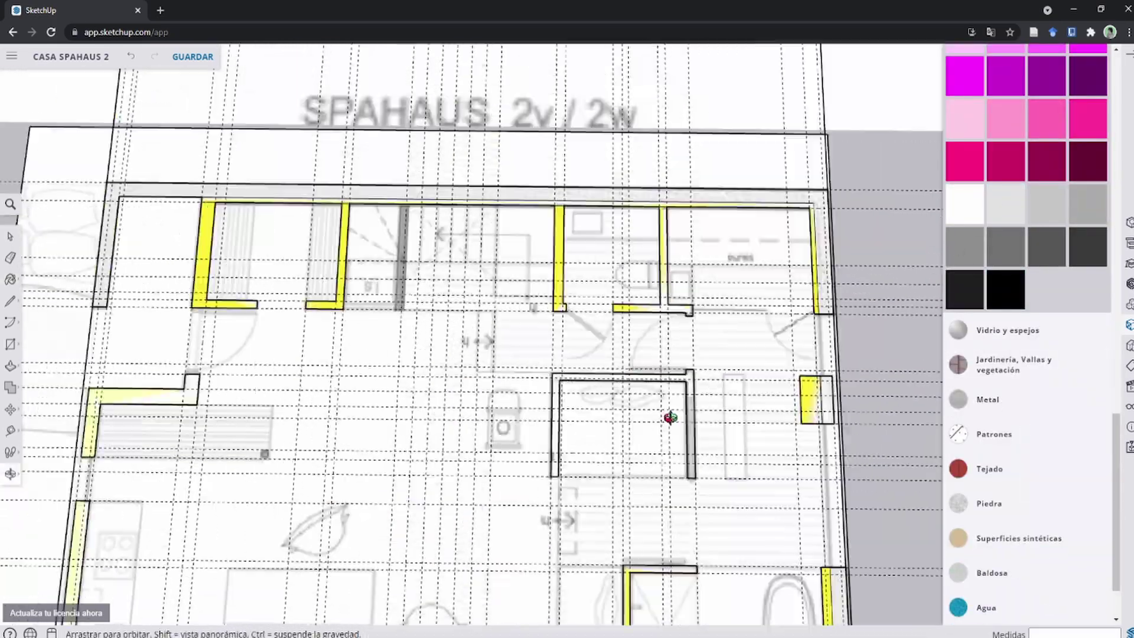
scroll(670, 418, down, 5)
drag(463, 253, 466, 277)
key(space)
scroll(454, 288, up, 5)
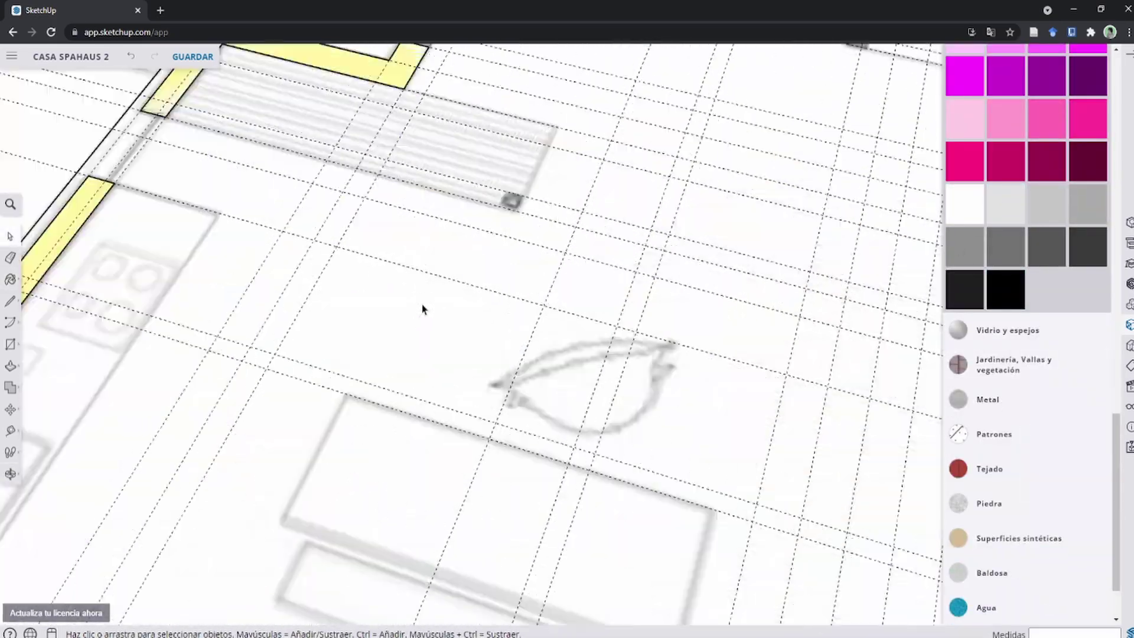
scroll(317, 493, up, 2)
scroll(317, 494, down, 6)
scroll(408, 462, up, 5)
scroll(407, 462, down, 5)
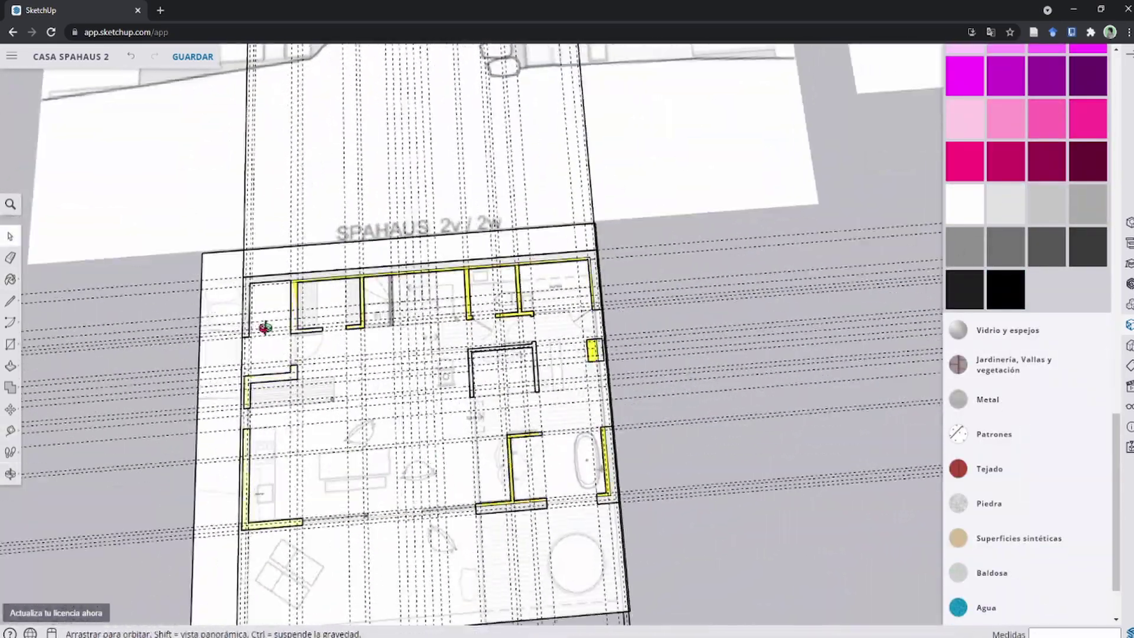
scroll(576, 369, up, 5)
scroll(587, 413, down, 3)
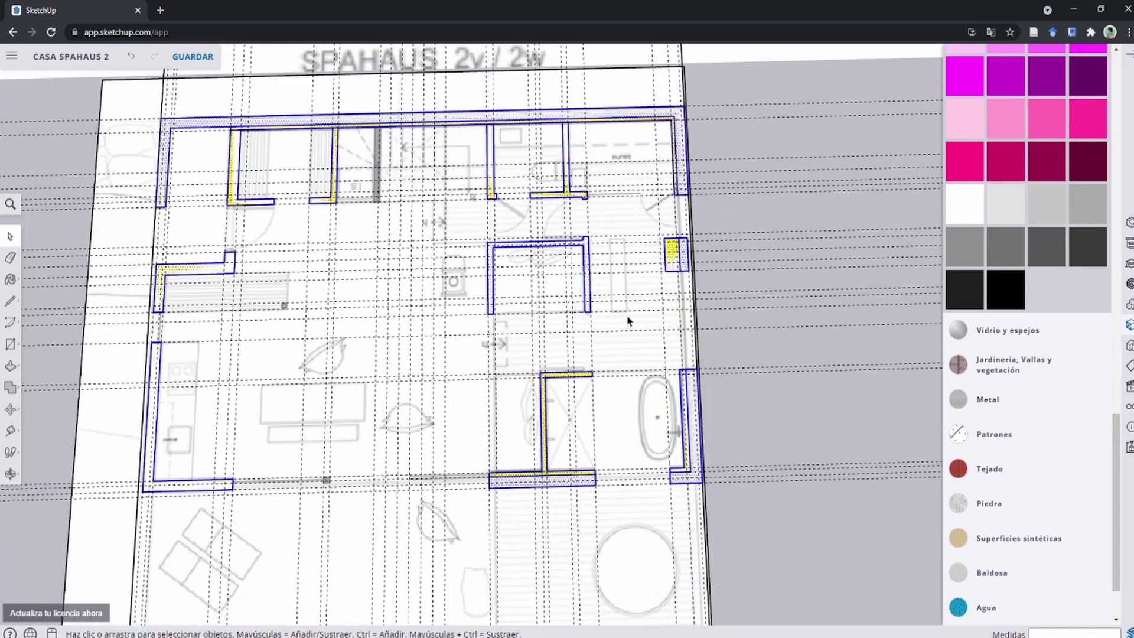
middle_drag(629, 270, 604, 310)
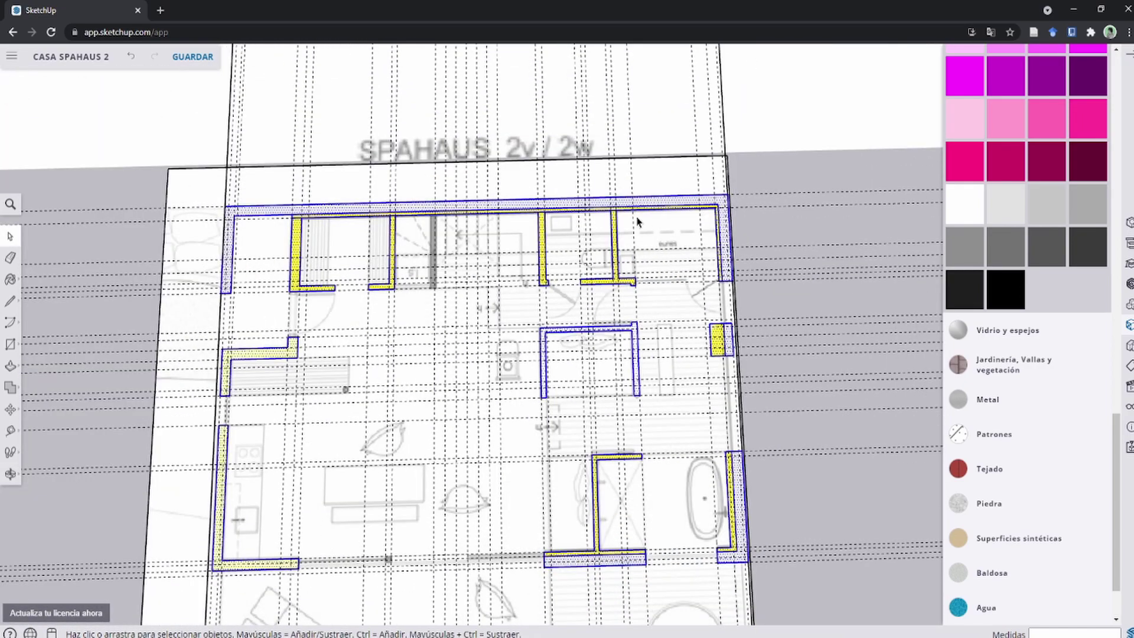
key(l)
scroll(501, 326, up, 5)
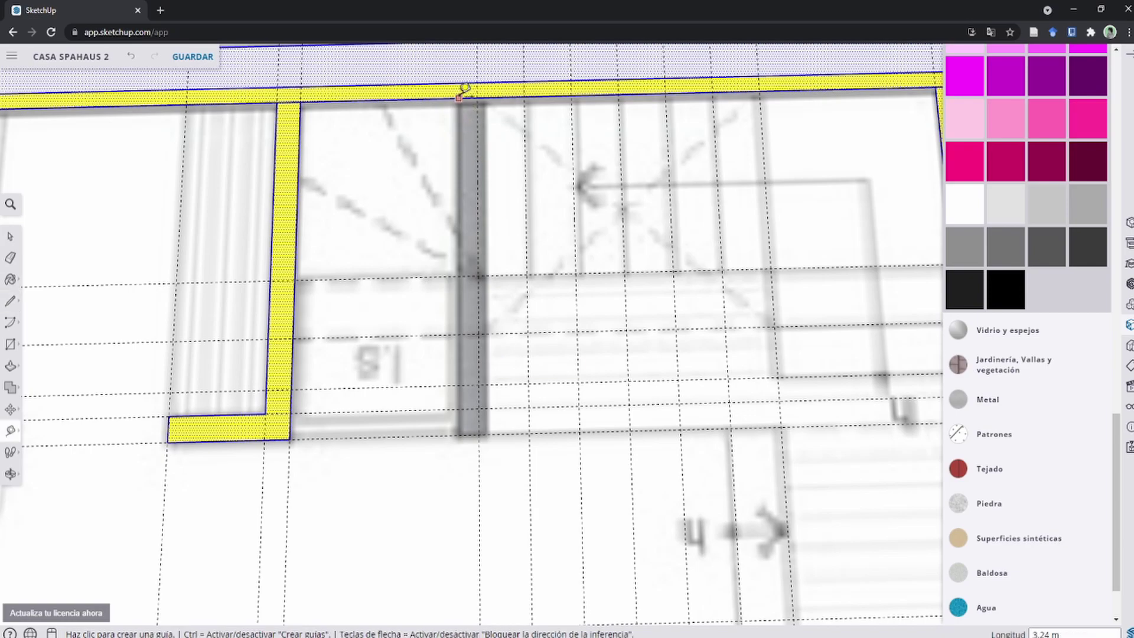
Step: Paint the small wall segment near the stairs grey with Color M05
key(b)
scroll(493, 362, down, 3)
scroll(1043, 450, down, 5)
scroll(1043, 451, up, 5)
scroll(511, 266, down, 2)
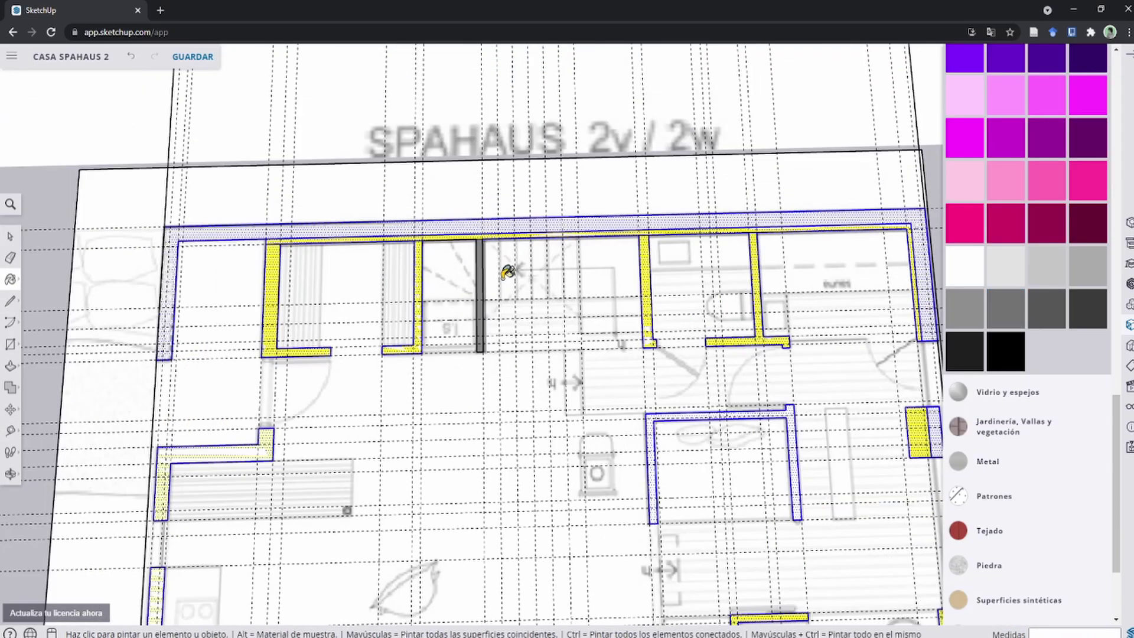
scroll(627, 363, up, 5)
scroll(627, 362, up, 3)
Step: Click one more spot with the paint bucket and orbit to a tilted overview of the plan
scroll(678, 362, down, 3)
scroll(615, 357, up, 3)
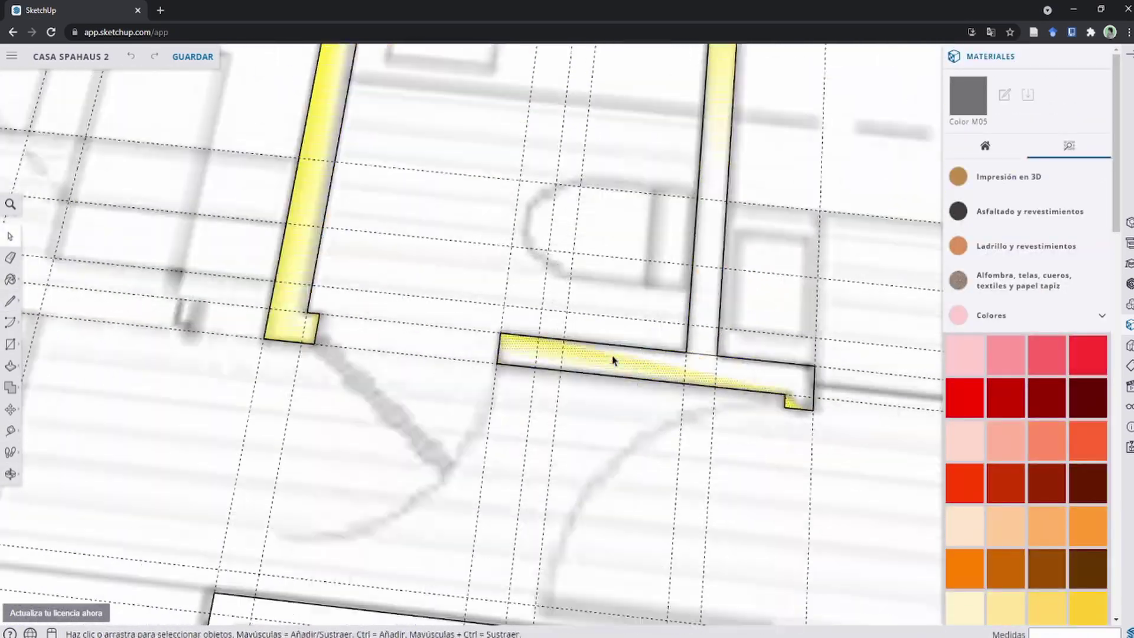
click(615, 357)
scroll(557, 236, down, 3)
scroll(557, 235, up, 2)
scroll(556, 243, up, 1)
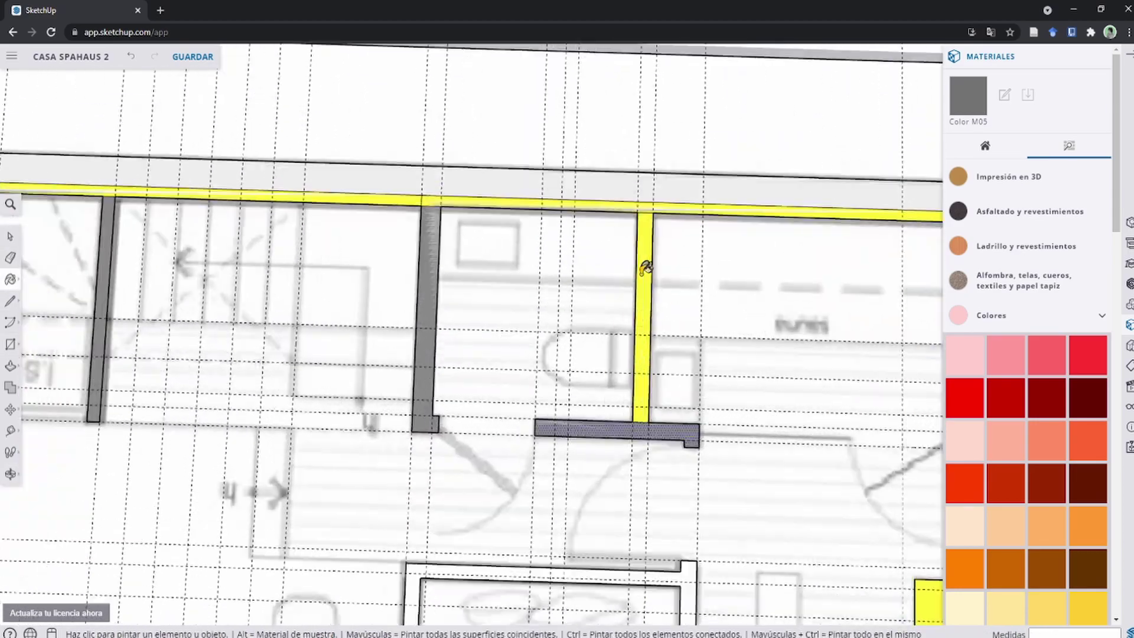
scroll(644, 260, up, 2)
click(643, 153)
scroll(617, 178, down, 3)
middle_drag(618, 177, 531, 296)
scroll(329, 355, up, 5)
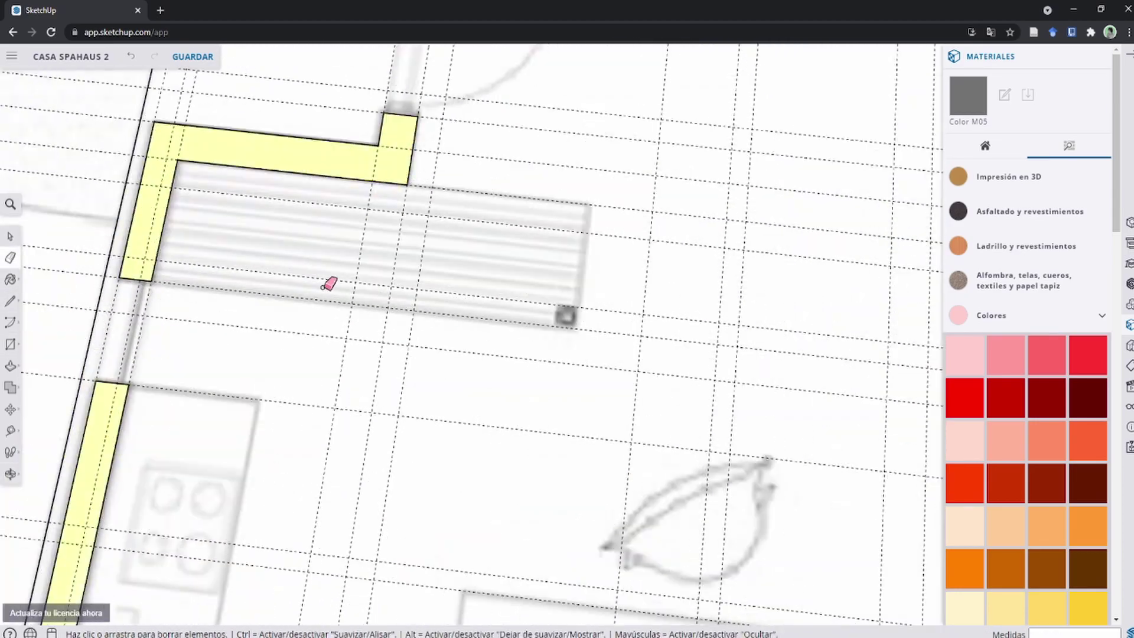
scroll(721, 302, down, 5)
key(p)
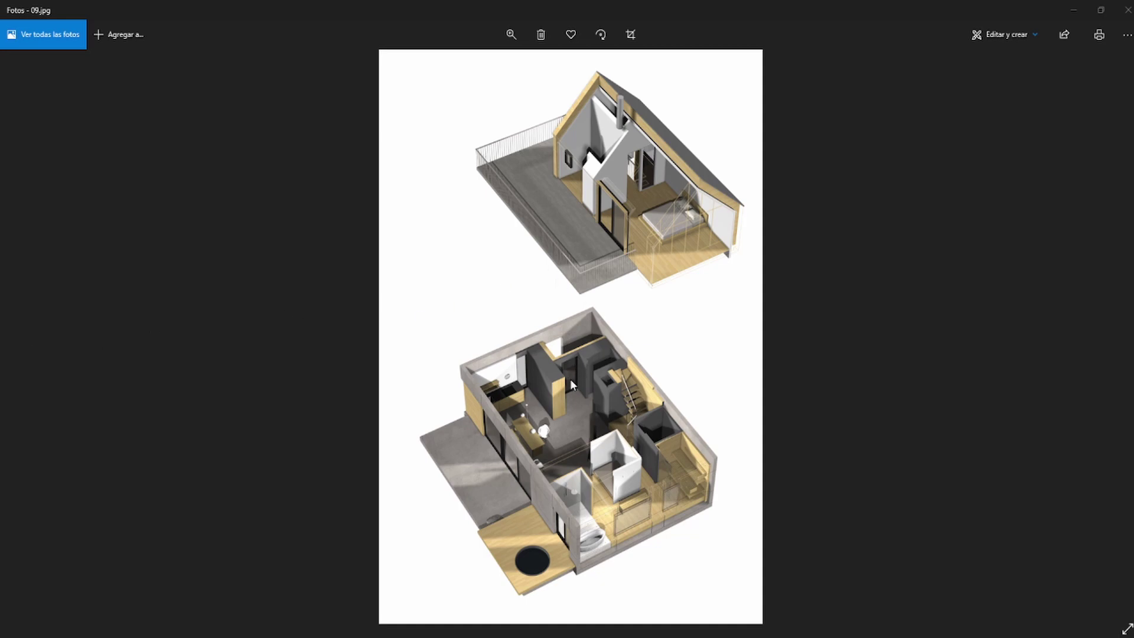
Step: Zoom in on the lower floor of the 09.jpg house render
scroll(571, 480, up, 2)
scroll(561, 357, up, 1)
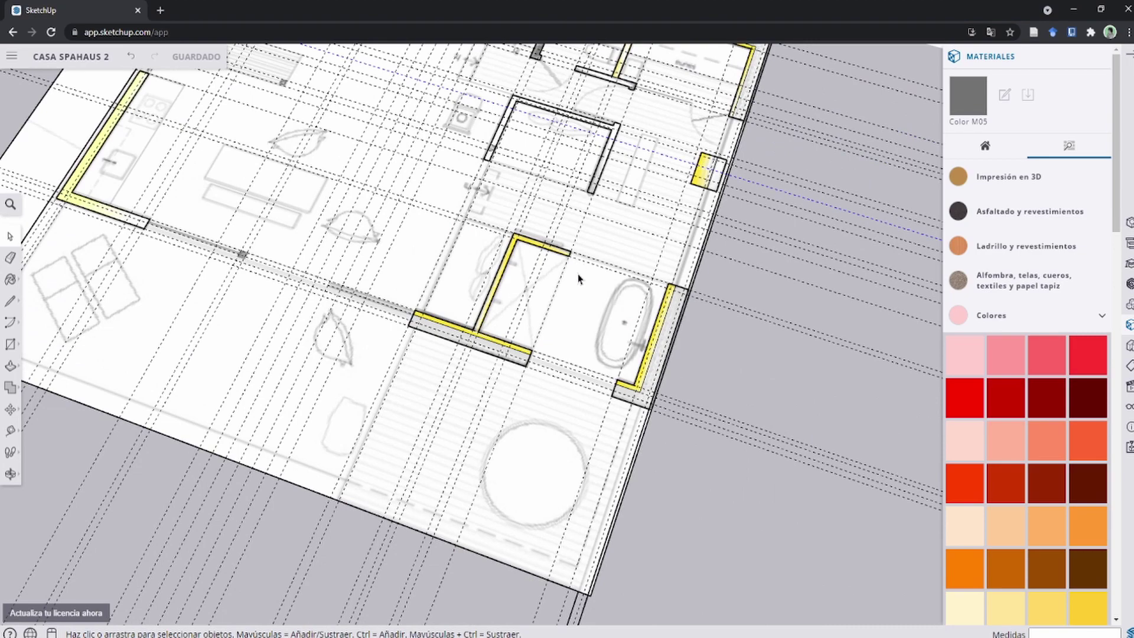
Step: Draw a line from the wall corner along the wall edge on the tilted plan
mouse_move(577, 279)
middle_down()
mouse_move(588, 325)
mouse_move(544, 291)
middle_up()
scroll(464, 191, up, 3)
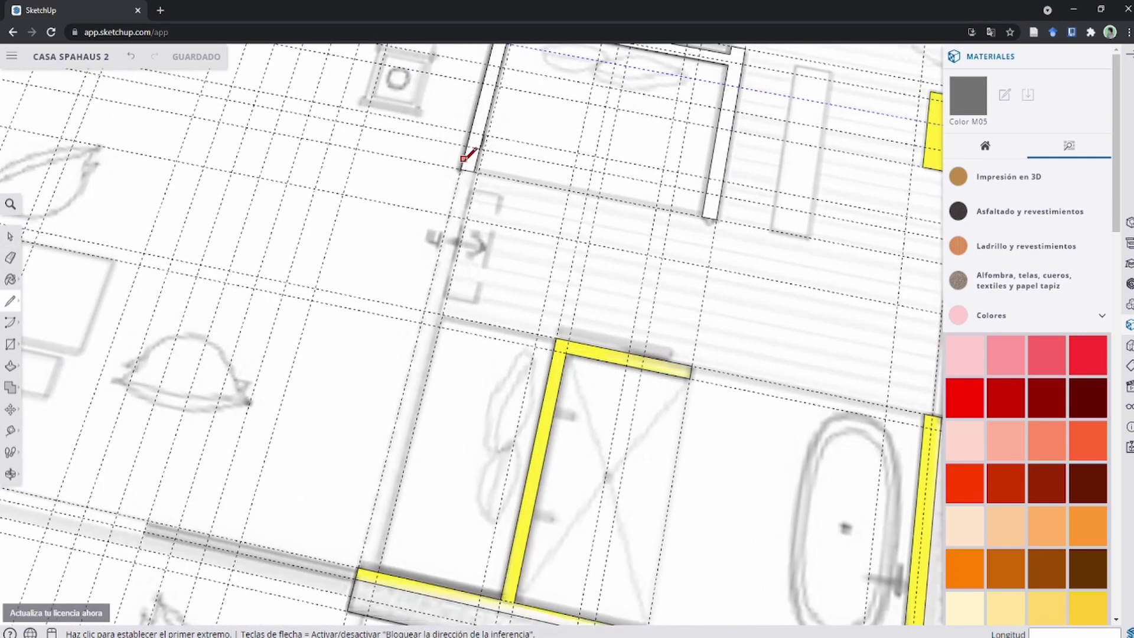
scroll(467, 160, up, 3)
scroll(472, 168, up, 3)
click(478, 182)
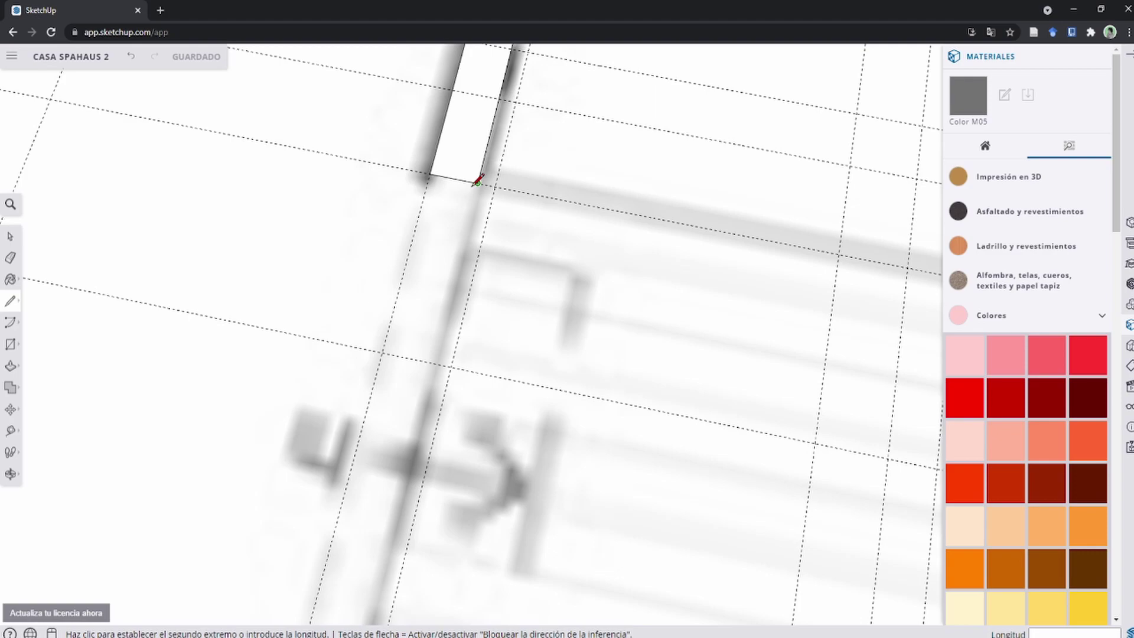
scroll(478, 183, down, 10)
scroll(517, 347, up, 1)
scroll(480, 476, up, 2)
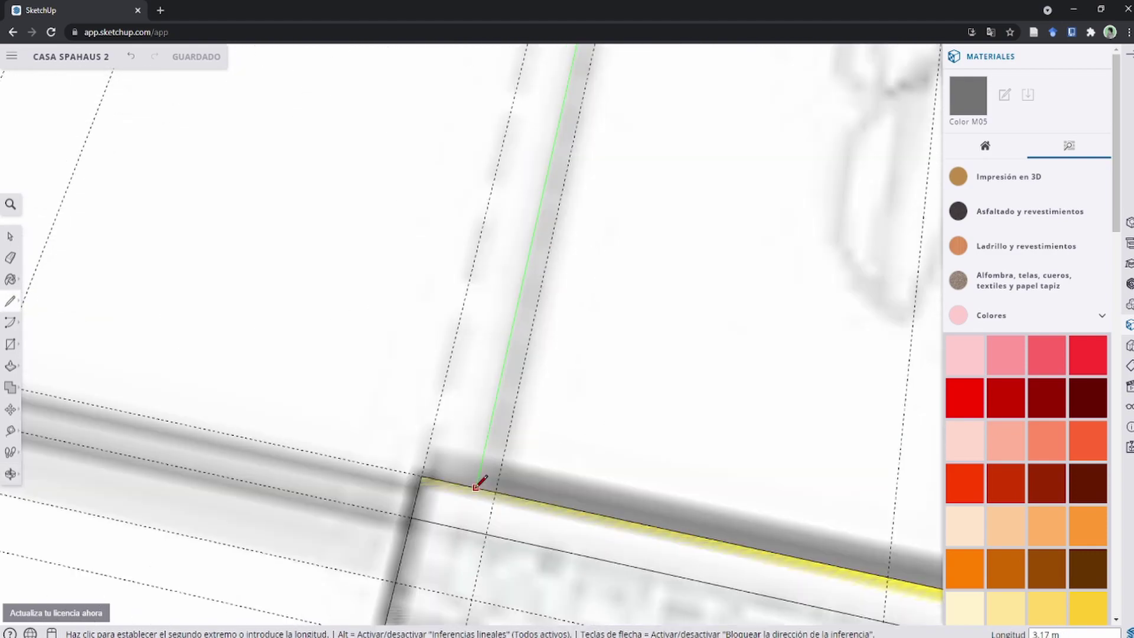
click(497, 380)
scroll(664, 380, down, 5)
key(space)
Step: Redraw a wall line from the top wall end, dropping the start at the grey wall
scroll(629, 279, down, 2)
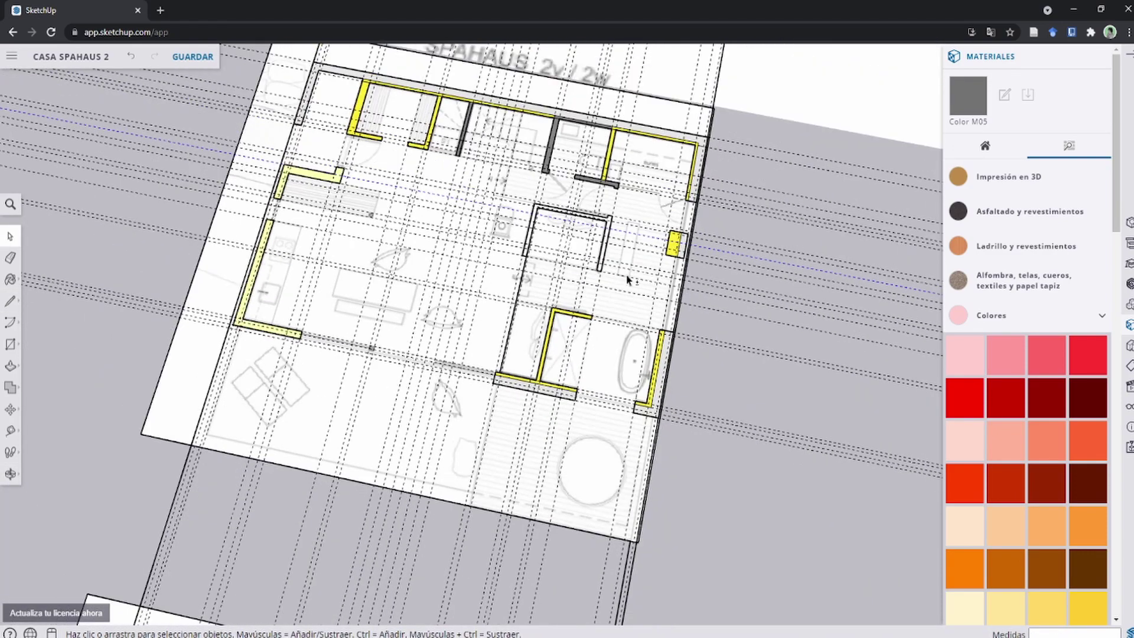
scroll(523, 254, up, 1)
scroll(508, 278, up, 5)
key(l)
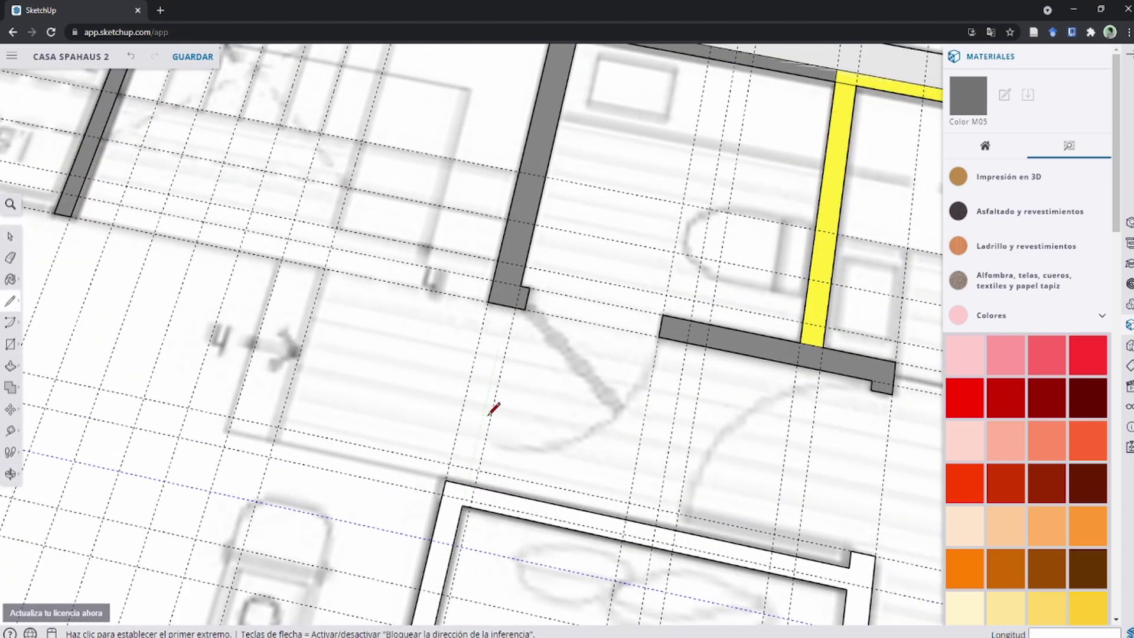
scroll(307, 294, up, 3)
scroll(320, 303, down, 3)
click(435, 315)
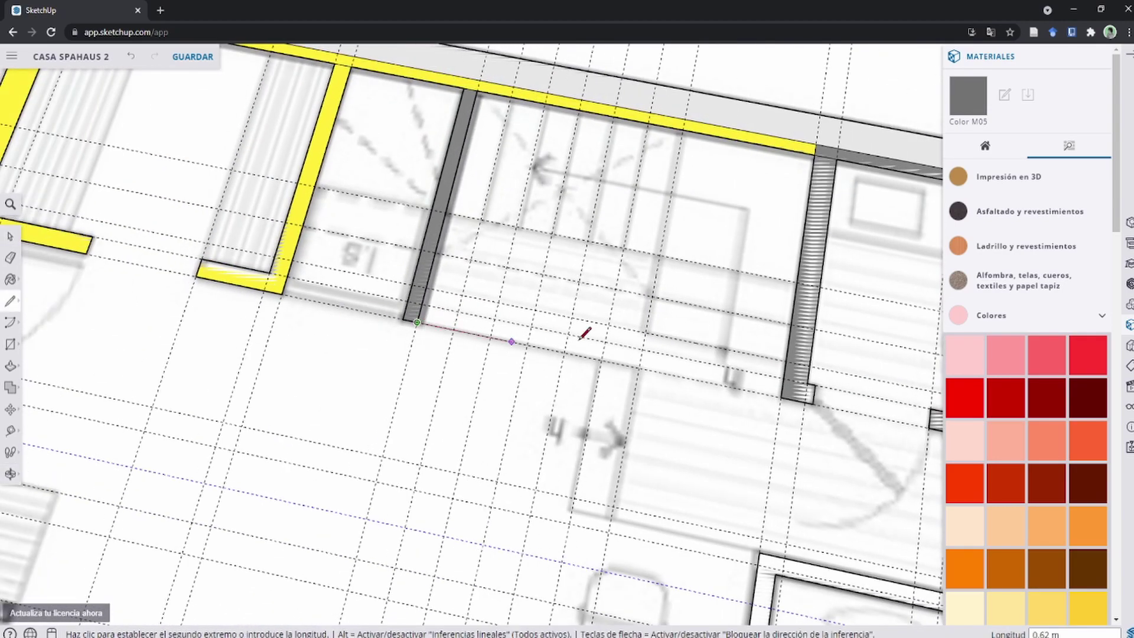
scroll(602, 451, up, 3)
key(Escape)
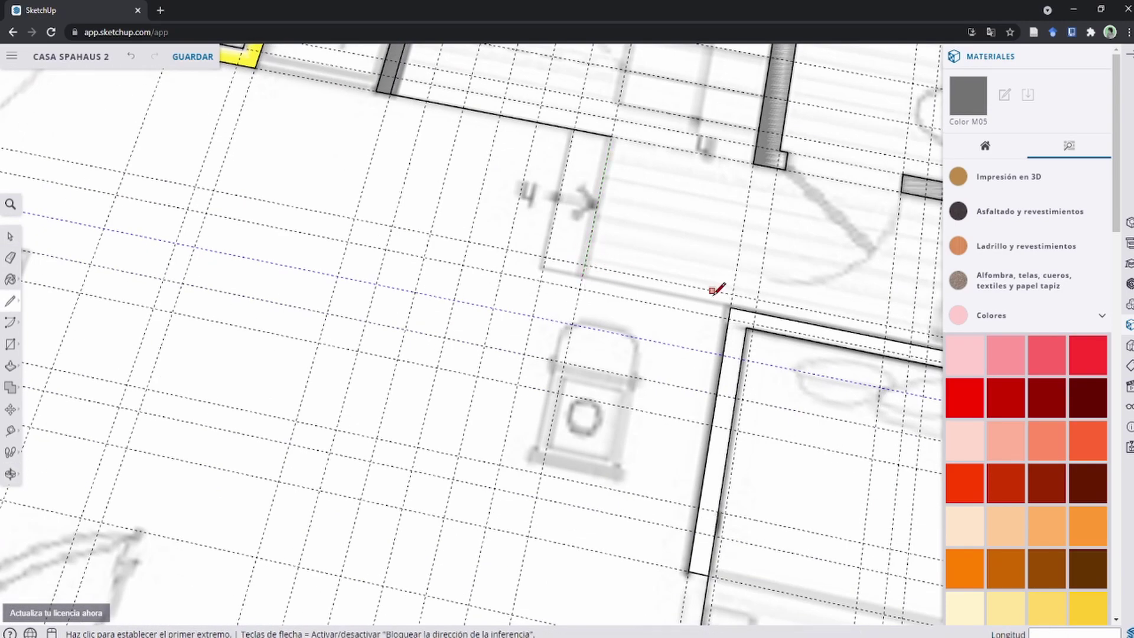
click(611, 137)
click(579, 278)
key(space)
scroll(699, 374, down, 3)
scroll(577, 427, up, 3)
Step: Start a line at the bottom-right wall corner
key(l)
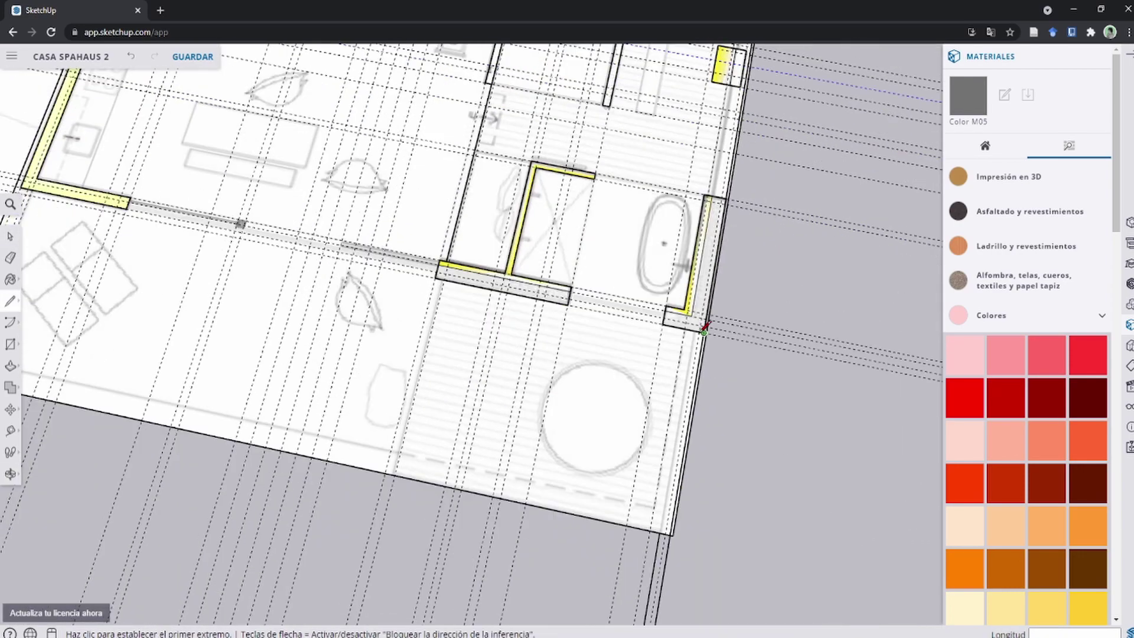
scroll(685, 236, up, 3)
click(695, 198)
scroll(680, 295, up, 2)
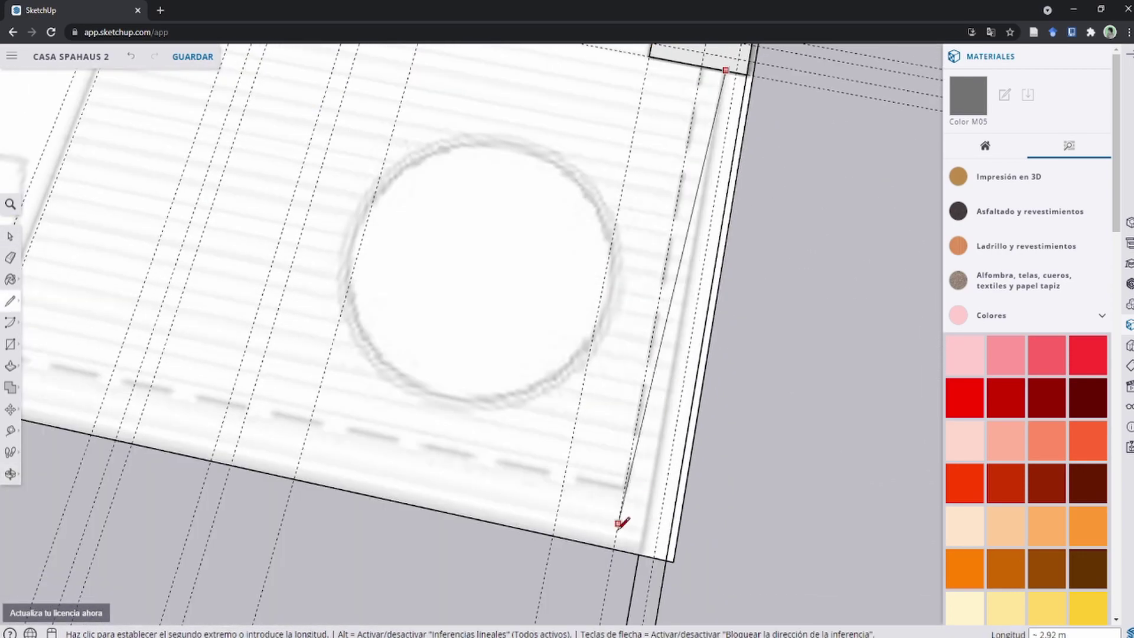
scroll(657, 527, up, 1)
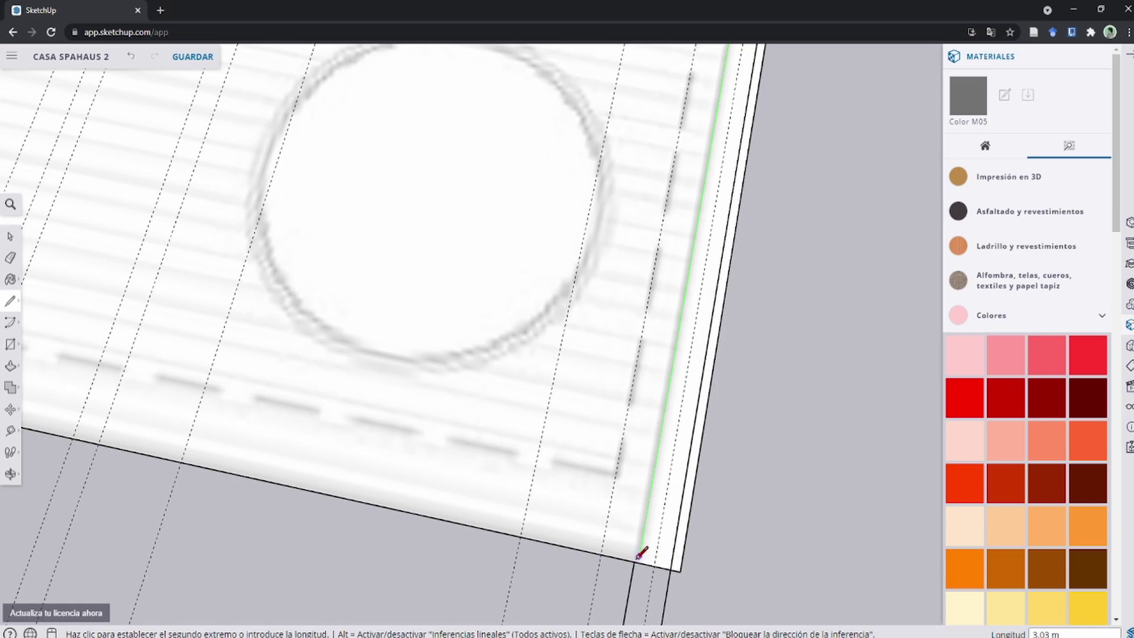
scroll(531, 384, down, 5)
scroll(286, 246, up, 3)
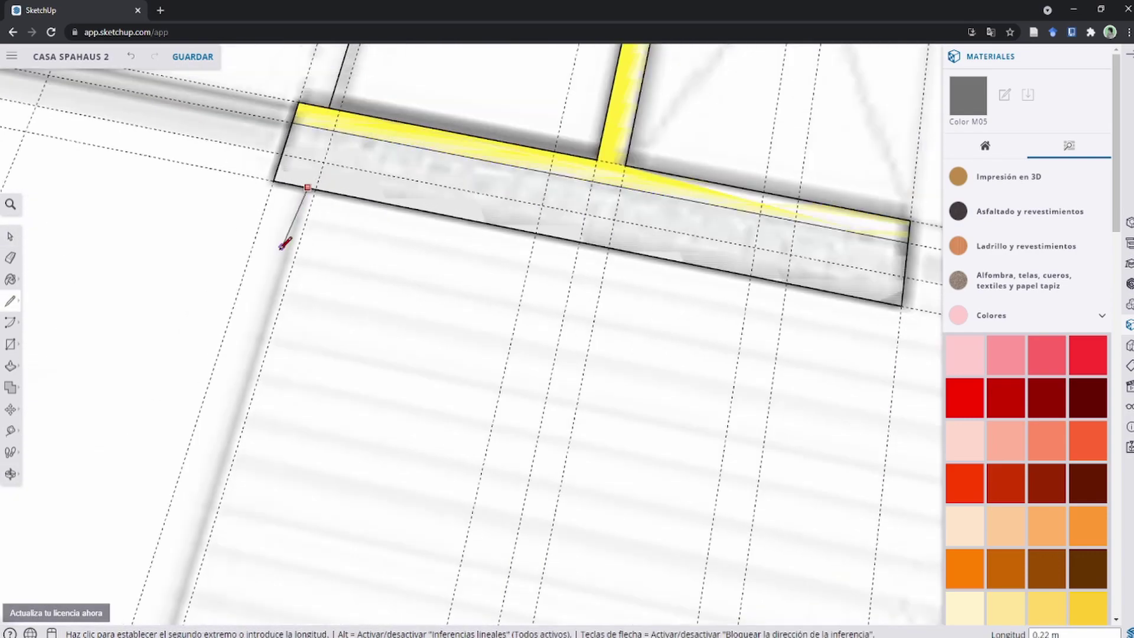
scroll(325, 443, up, 2)
key(space)
scroll(503, 265, down, 4)
Step: Start a new line at the room corner and bring the whole floor plan into view
key(l)
scroll(375, 443, up, 4)
scroll(373, 461, up, 1)
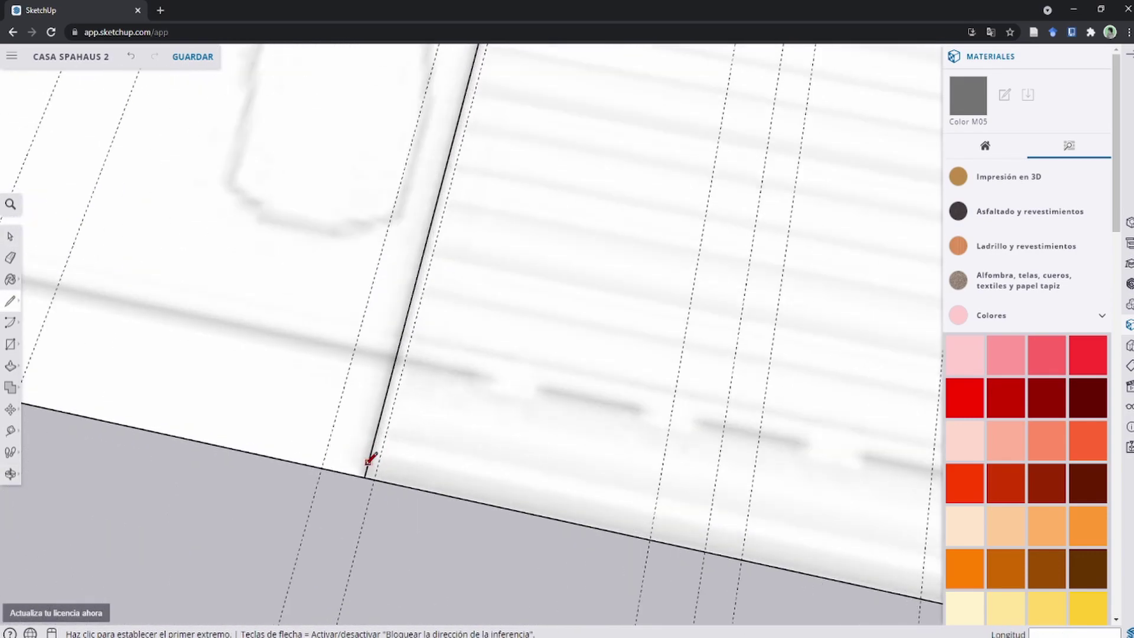
click(374, 461)
scroll(493, 418, down, 3)
scroll(532, 435, down, 3)
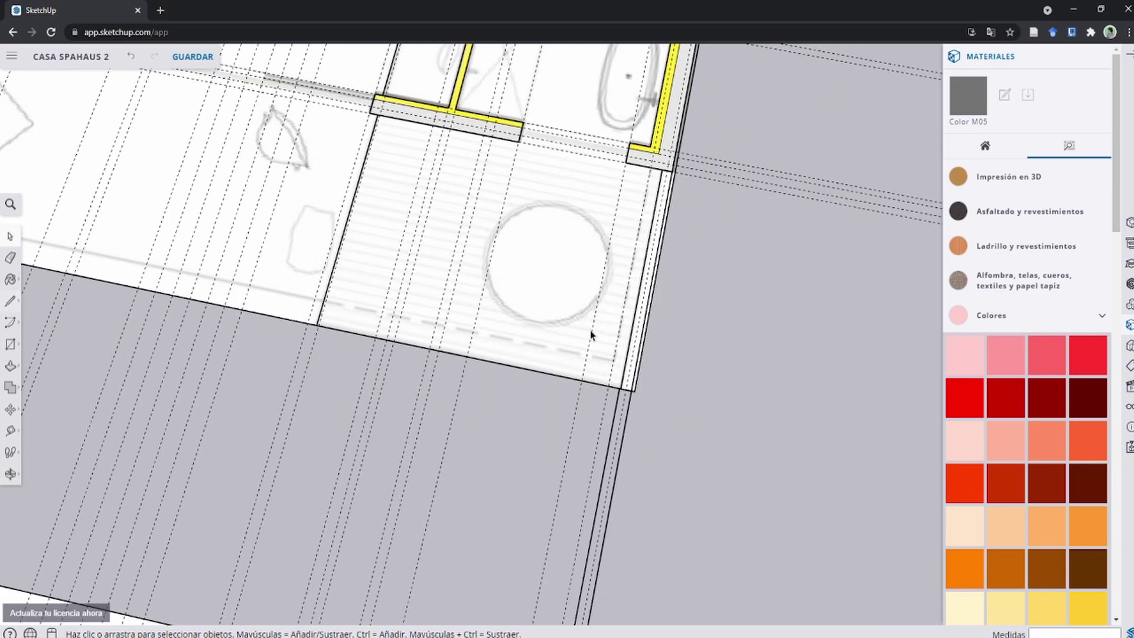
scroll(591, 330, down, 3)
shift+middle_drag(482, 317, 541, 353)
scroll(674, 207, down, 1)
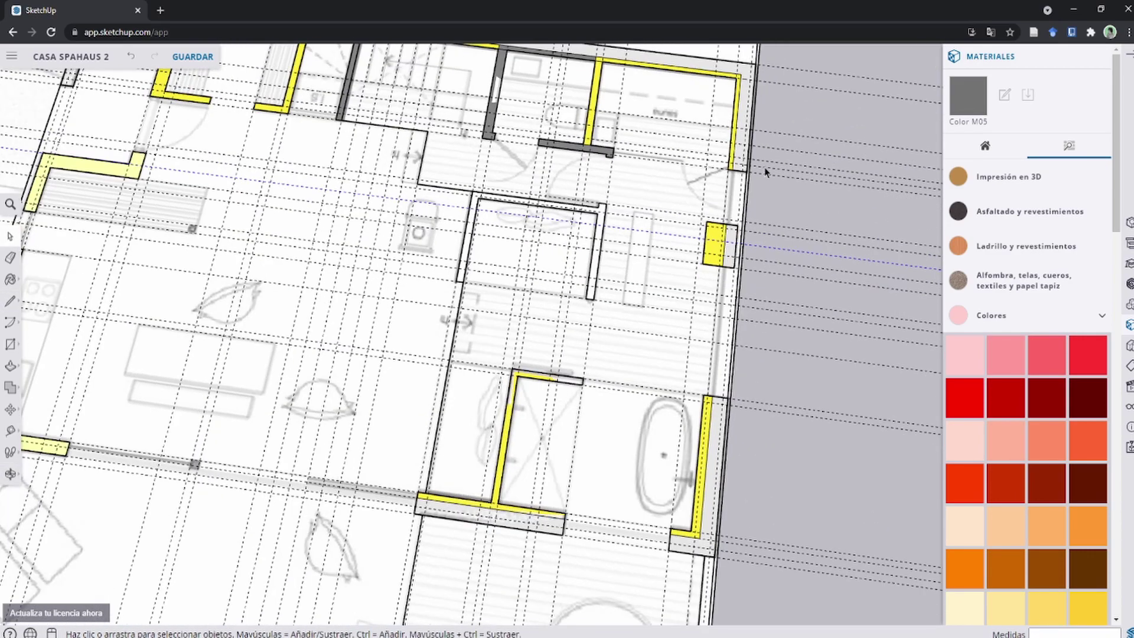
scroll(752, 157, up, 3)
scroll(727, 224, up, 2)
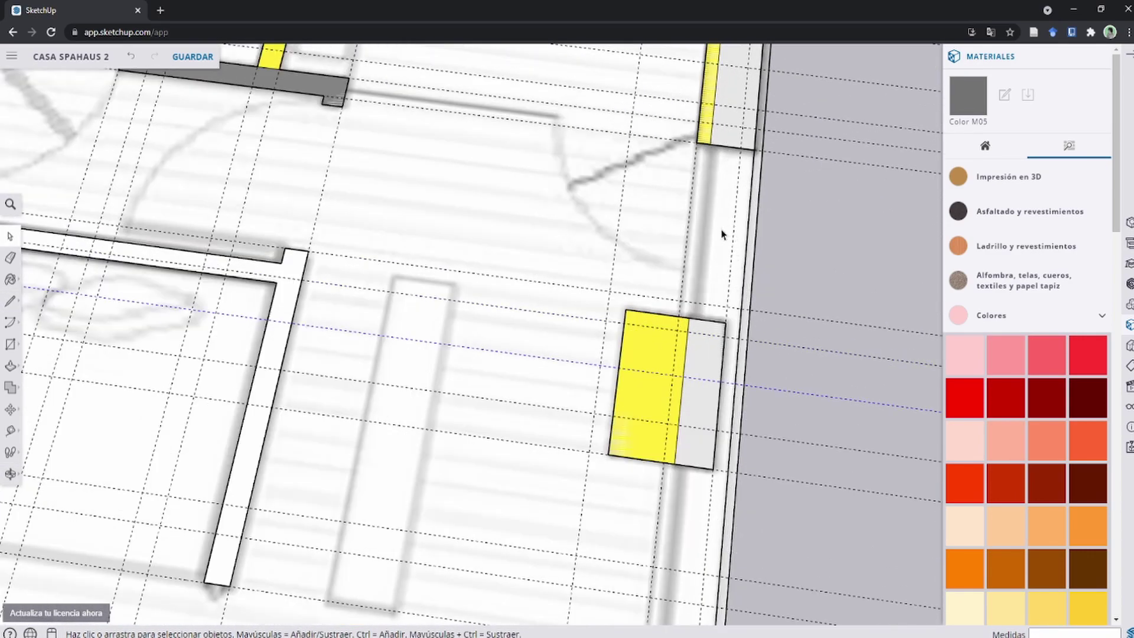
Step: Start a line at the yellow wall block's corner, then select the large floor face
key(l)
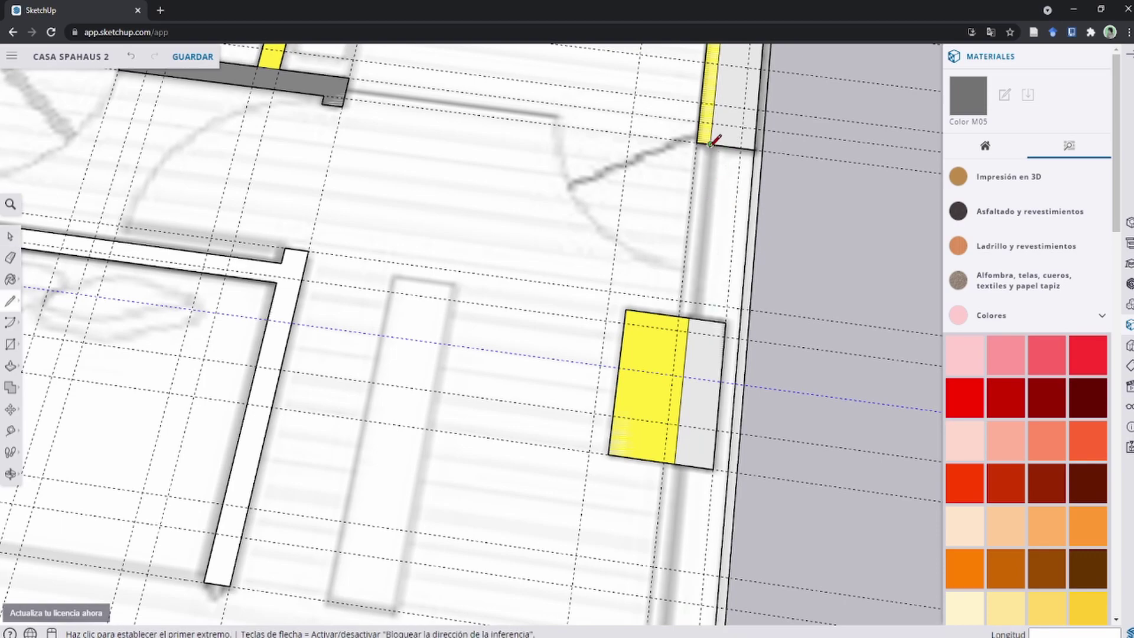
click(711, 144)
scroll(671, 494, up, 2)
scroll(665, 452, down, 4)
scroll(697, 261, up, 4)
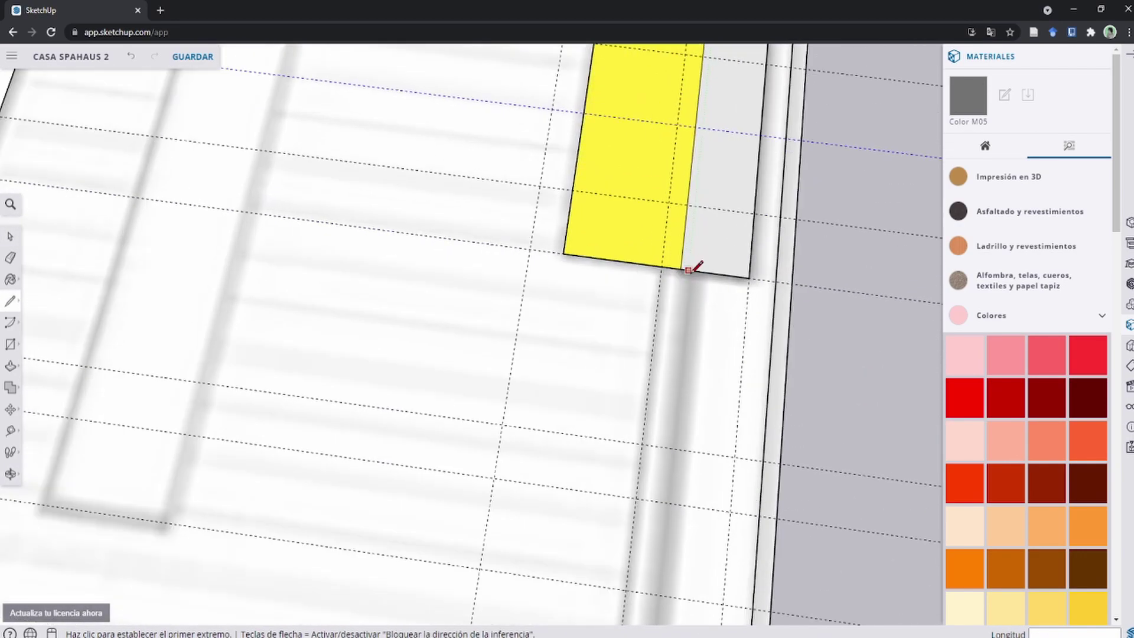
scroll(706, 450, down, 1)
scroll(691, 384, down, 5)
mouse_move(678, 324)
middle_down()
mouse_move(597, 113)
mouse_move(640, 286)
middle_up()
scroll(668, 309, up, 4)
click(602, 380)
Step: Paint the selected upper-floor faces yellow
mouse_move(603, 380)
middle_down()
mouse_move(622, 245)
mouse_move(601, 384)
middle_up()
scroll(603, 437, down, 2)
scroll(602, 492, down, 2)
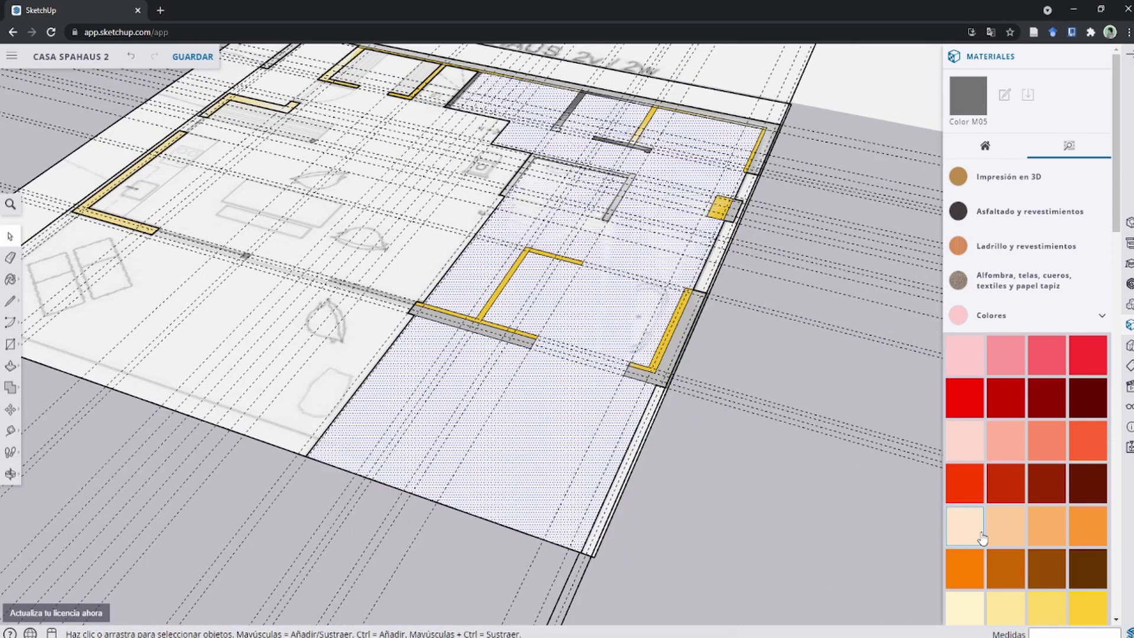
scroll(1008, 257, down, 4)
click(1055, 352)
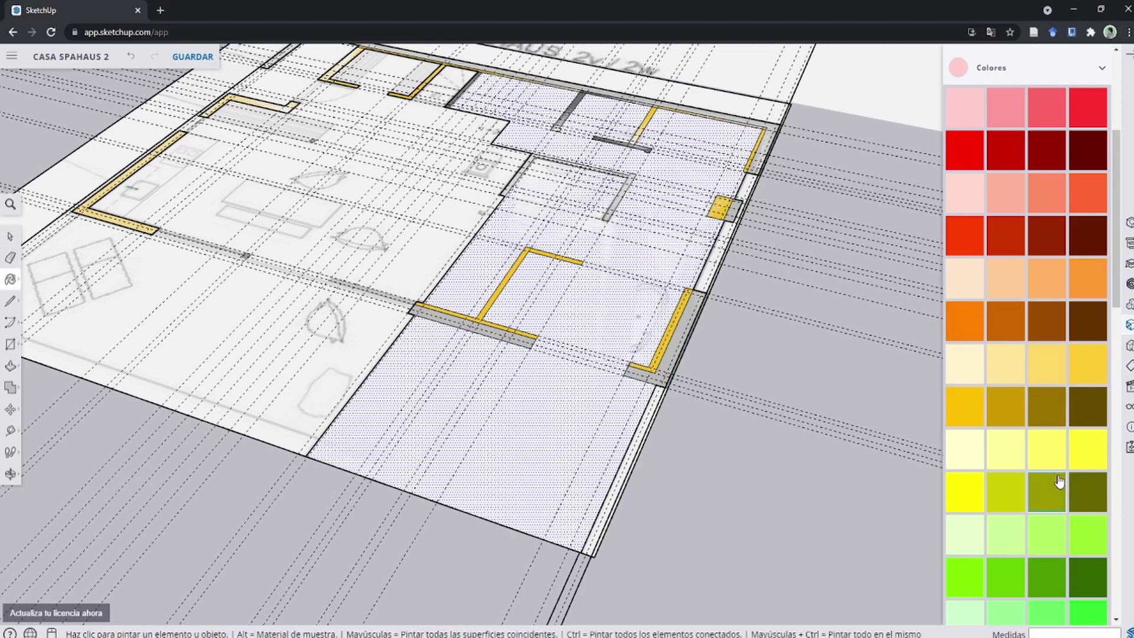
click(519, 450)
scroll(562, 392, up, 3)
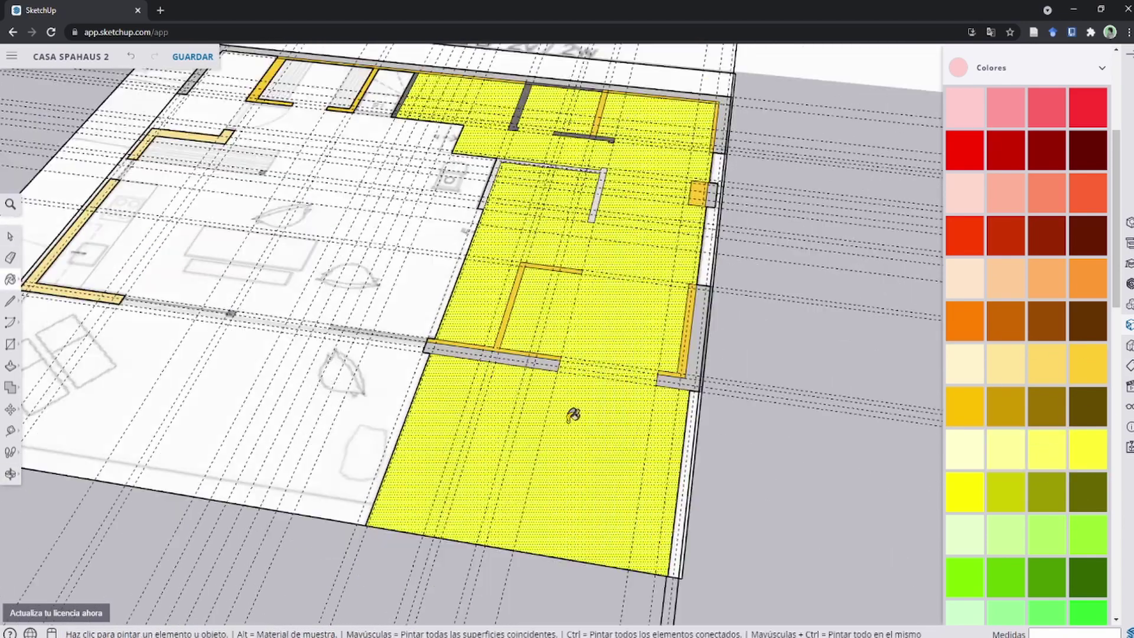
mouse_move(573, 416)
middle_down()
mouse_move(701, 311)
mouse_move(619, 328)
middle_up()
scroll(679, 246, up, 3)
key(space)
scroll(620, 328, up, 5)
Step: Pull the back wall strip up to 3.35 m
key(p)
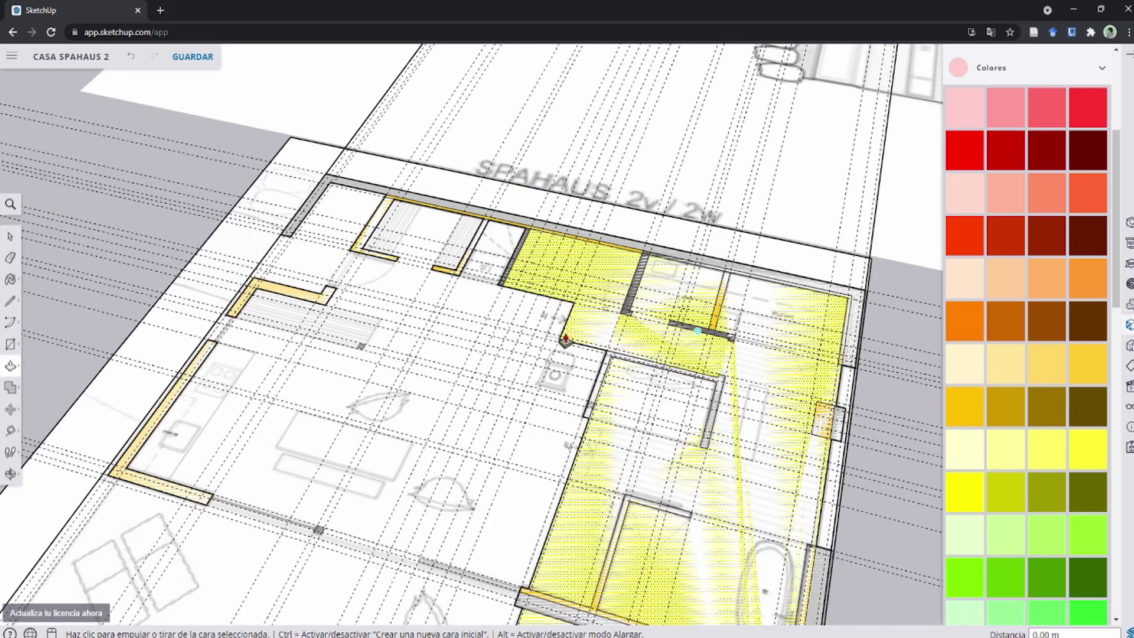
scroll(565, 340, down, 3)
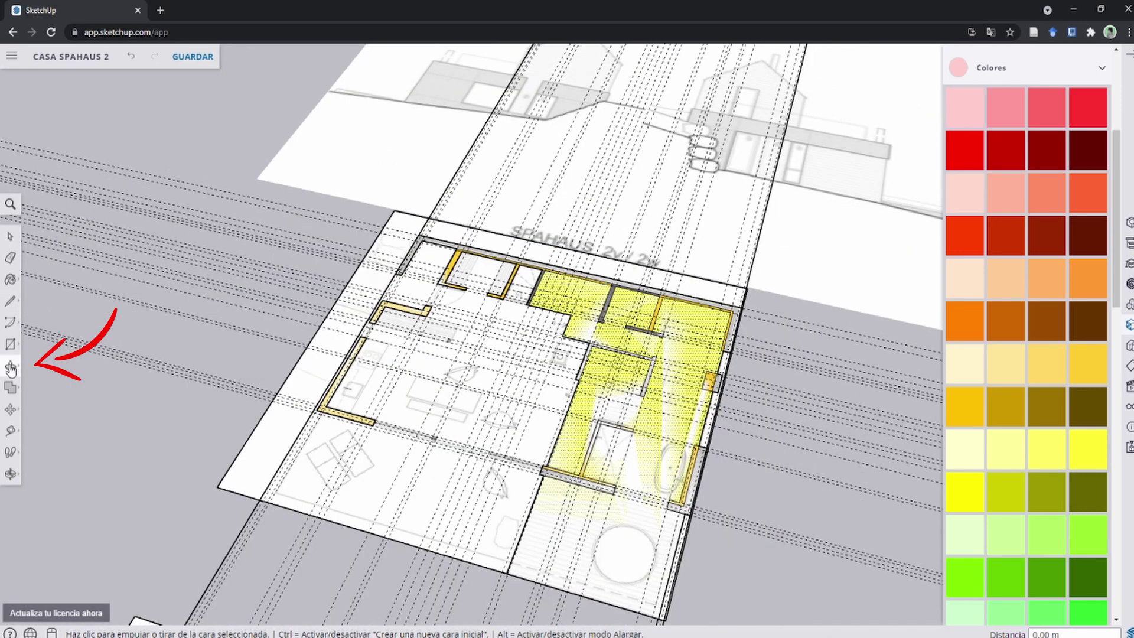
key(space)
scroll(691, 301, up, 2)
scroll(620, 324, up, 2)
scroll(531, 322, up, 2)
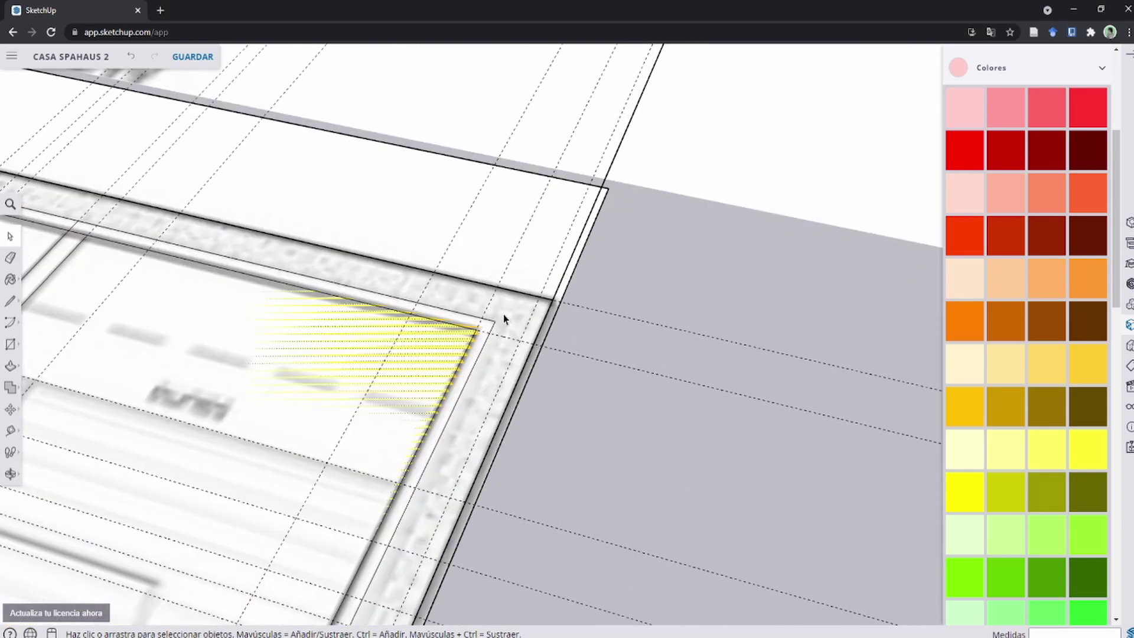
scroll(531, 348, up, 2)
scroll(564, 372, down, 3)
shift+middle_drag(565, 373, 615, 235)
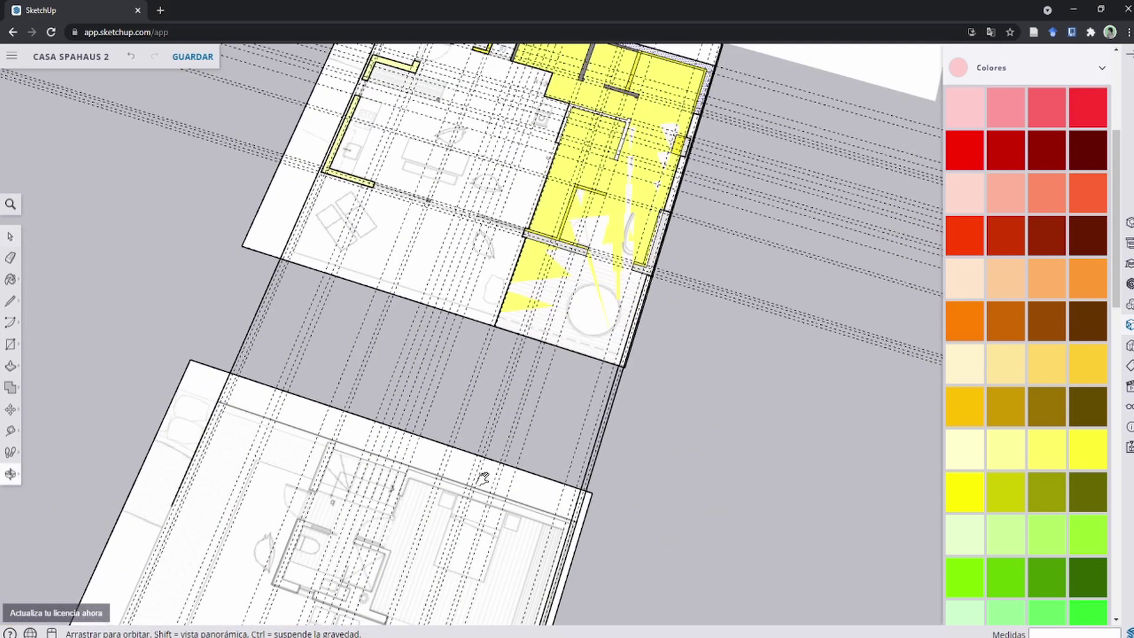
scroll(550, 241, up, 2)
scroll(555, 266, up, 3)
scroll(620, 278, down, 2)
scroll(685, 236, up, 1)
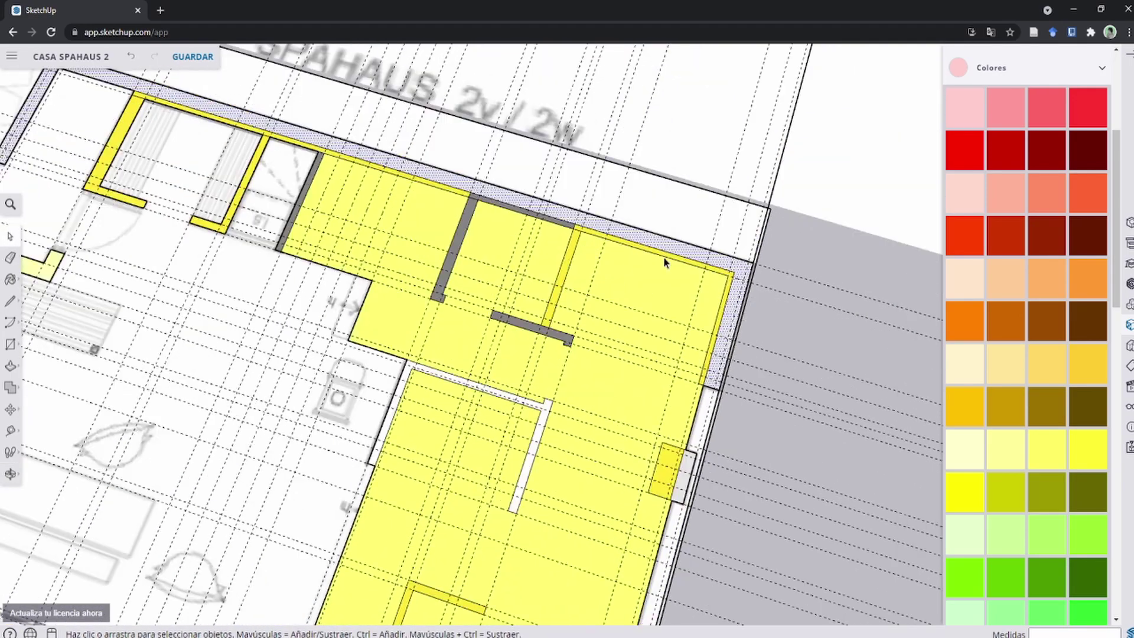
scroll(650, 272, up, 2)
scroll(614, 278, up, 2)
scroll(579, 301, up, 2)
scroll(550, 308, down, 5)
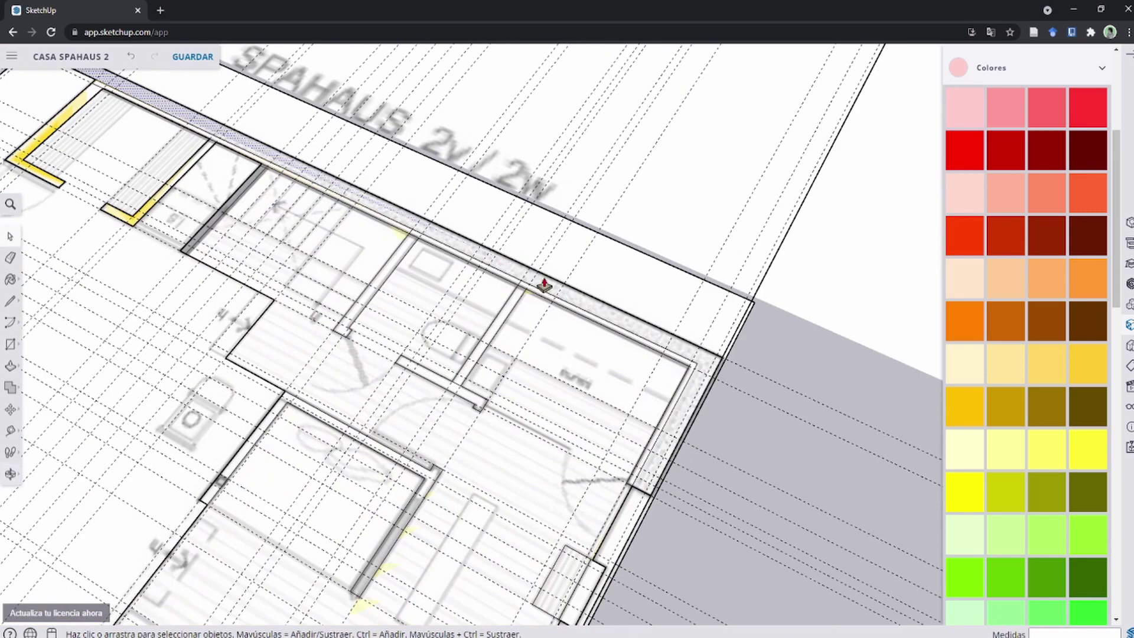
key(p)
key(ctrl+t)
key(ctrl+1)
scroll(591, 307, down, 3)
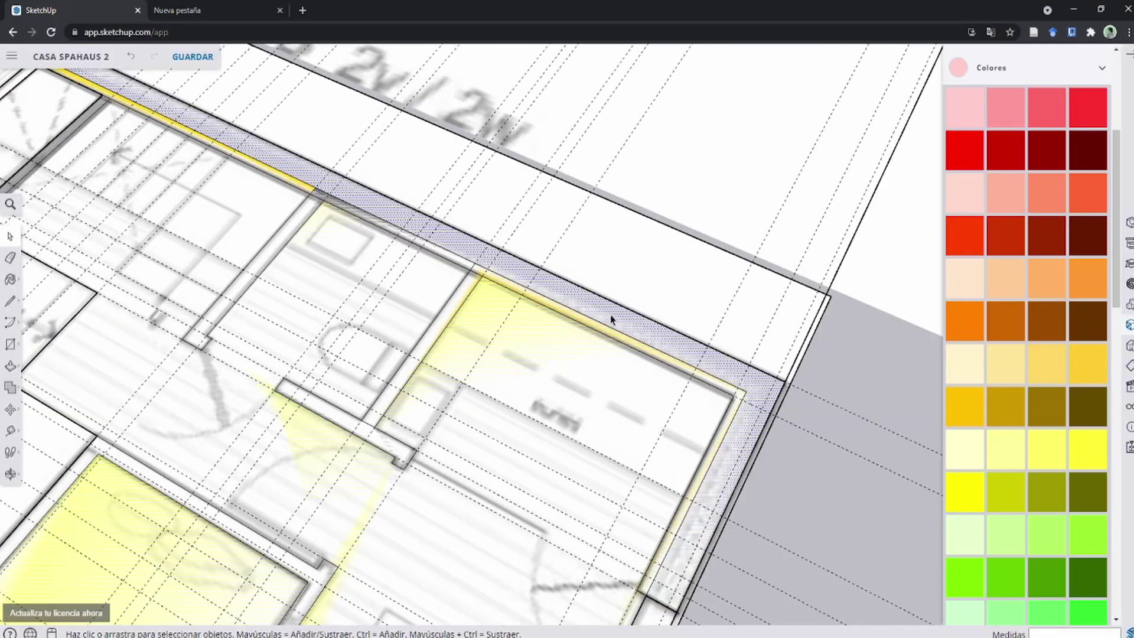
click(615, 322)
scroll(615, 266, down, 2)
text(33.)
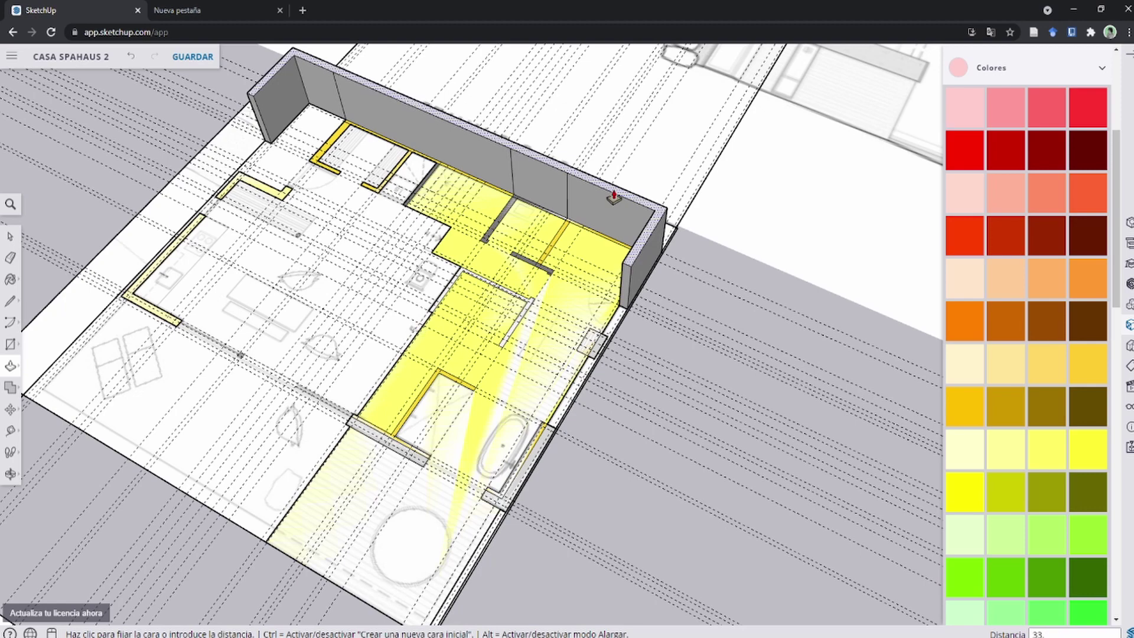
text(5)
key(Return)
scroll(608, 233, up, 3)
scroll(597, 278, up, 2)
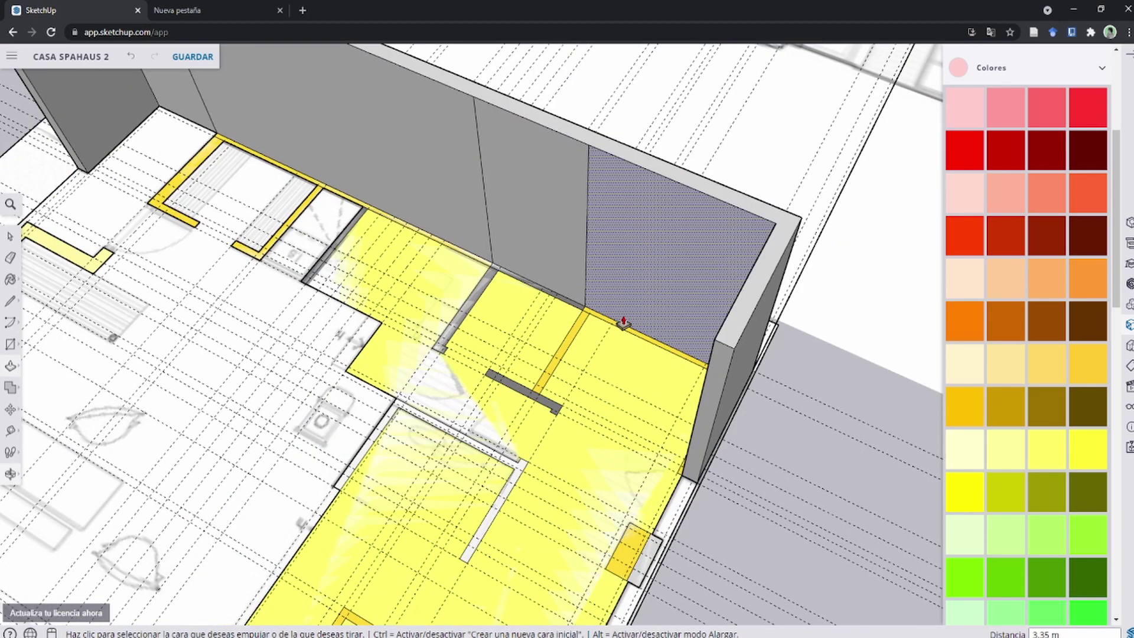
scroll(591, 324, up, 3)
scroll(567, 327, down, 5)
Step: Raise the thin strip at the back corner to the same 3.35 m height
middle_drag(561, 329, 587, 335)
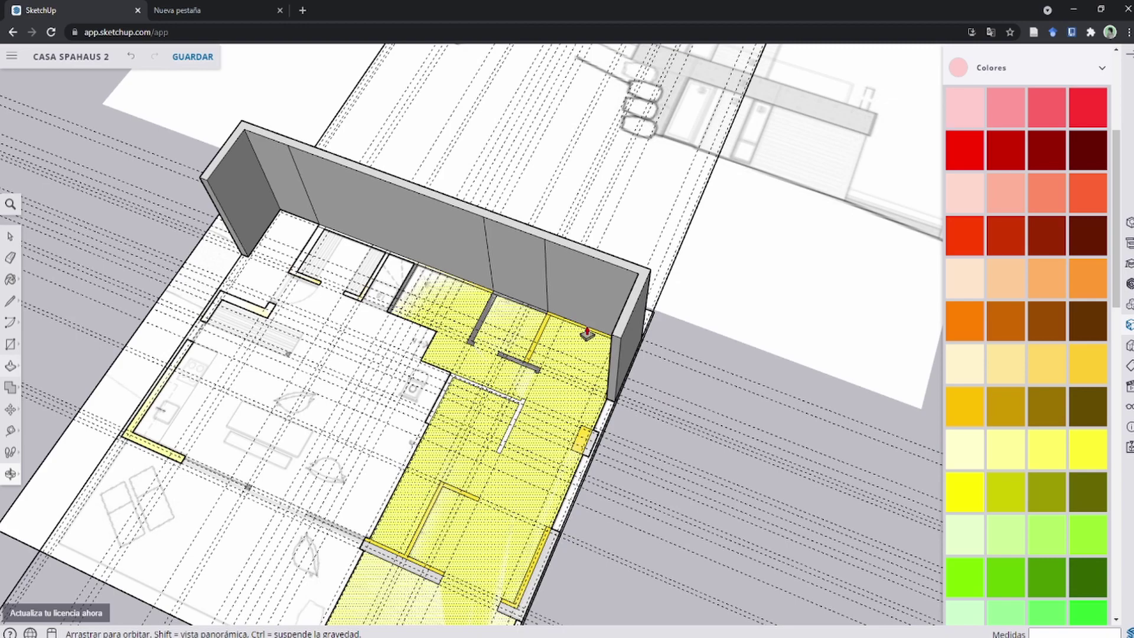
scroll(587, 335, up, 4)
scroll(461, 321, down, 5)
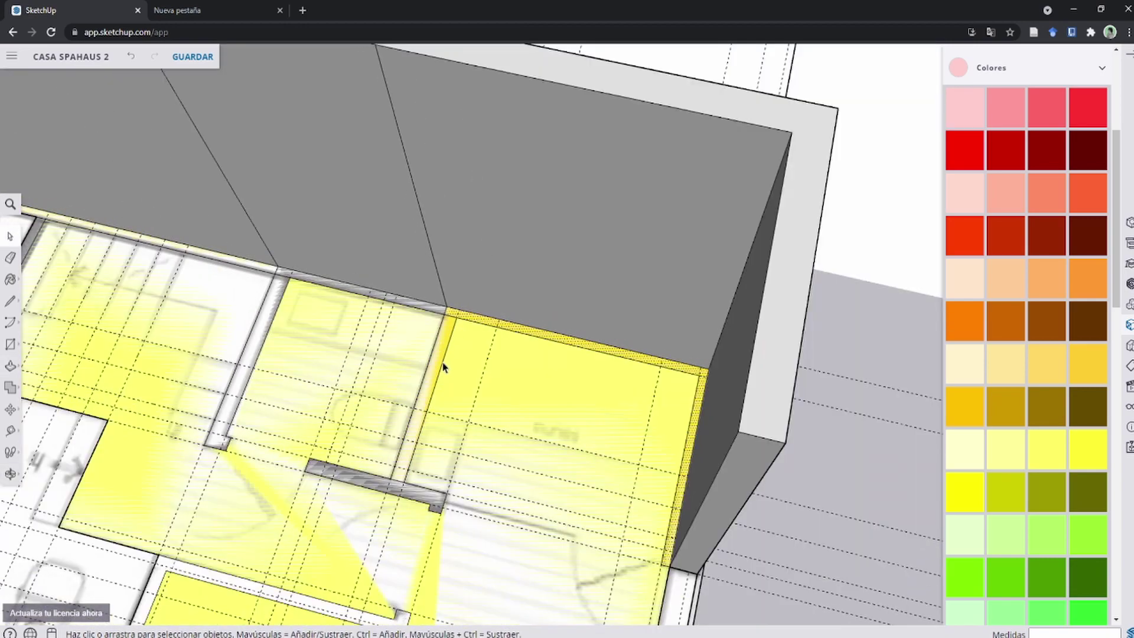
mouse_move(443, 367)
middle_down()
mouse_move(488, 324)
mouse_move(598, 312)
mouse_move(751, 318)
middle_up()
scroll(752, 319, up, 2)
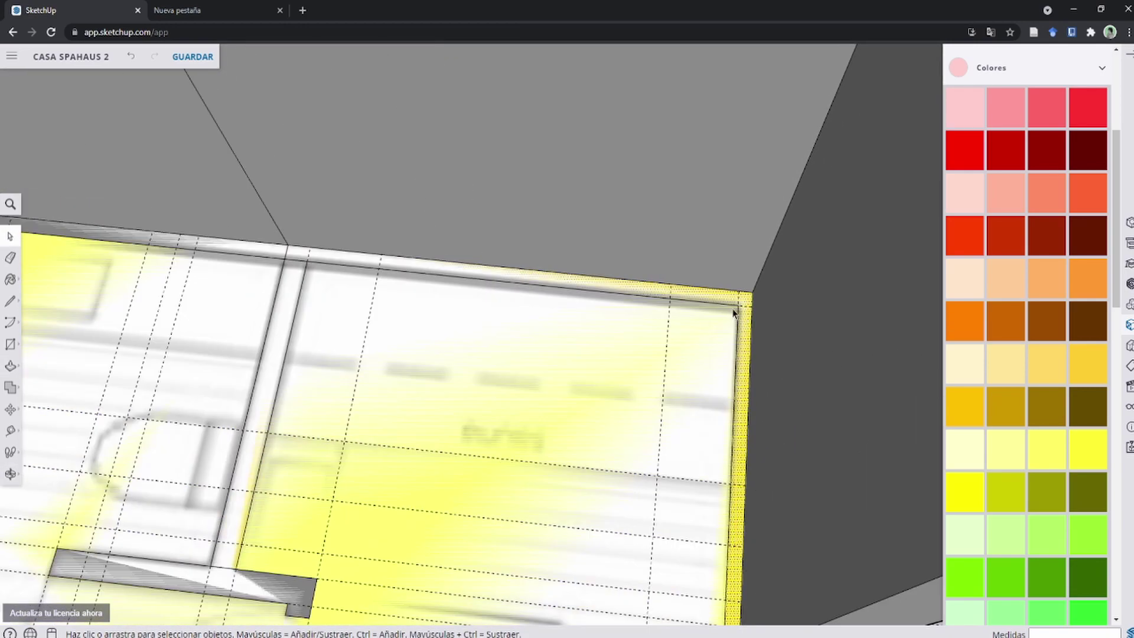
scroll(734, 317, down, 2)
scroll(734, 321, down, 2)
key(p)
scroll(729, 331, up, 2)
click(734, 336)
scroll(734, 337, down, 3)
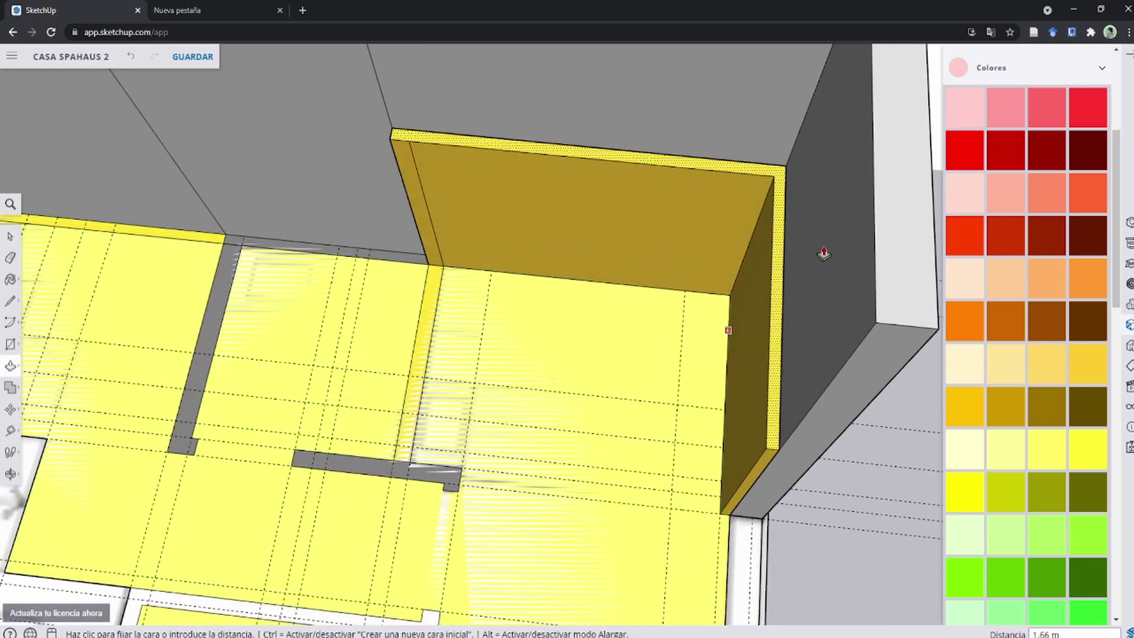
scroll(823, 253, down, 1)
click(863, 239)
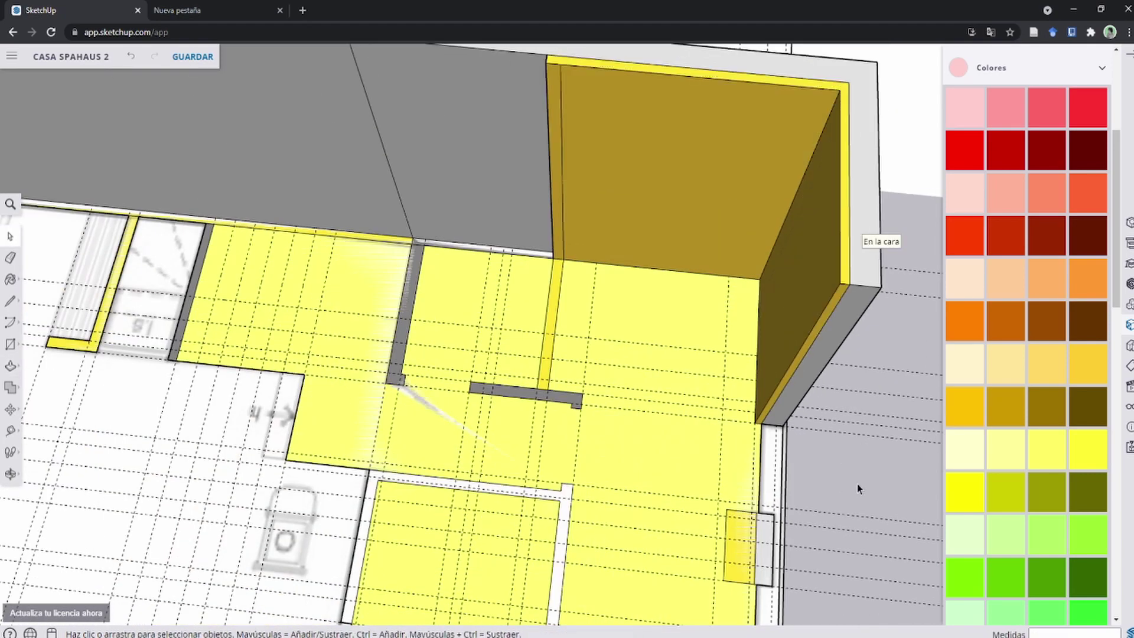
Step: Repeat the 3.35 m height on three more wall strips, including the grey and thin yellow ones
double_click(548, 322)
scroll(522, 322, up, 3)
double_click(522, 323)
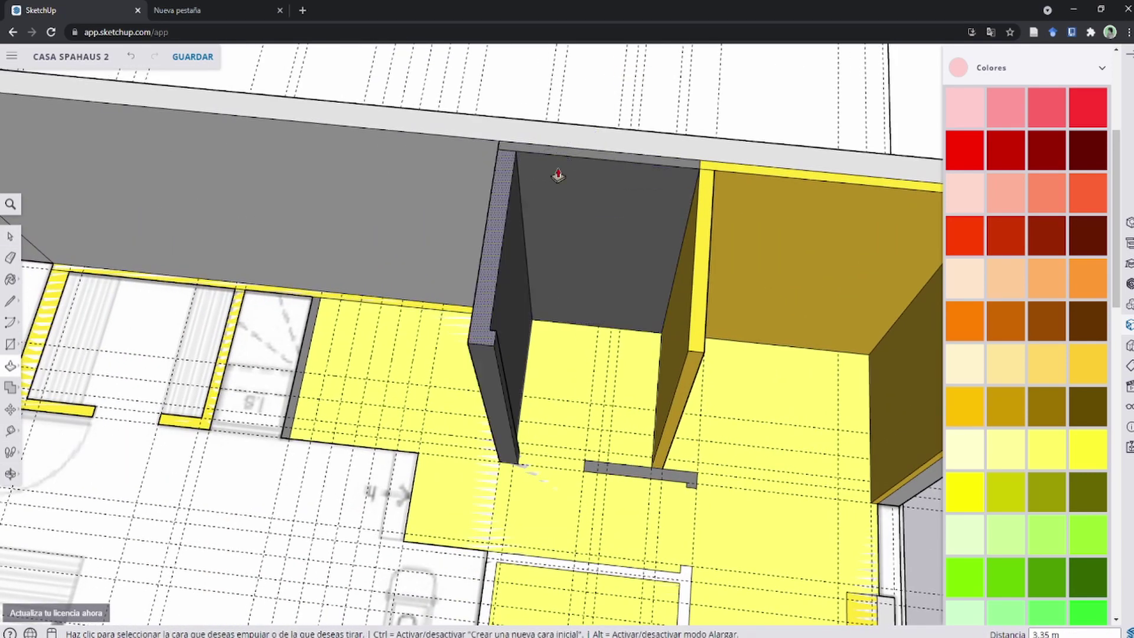
scroll(519, 349, up, 2)
double_click(516, 331)
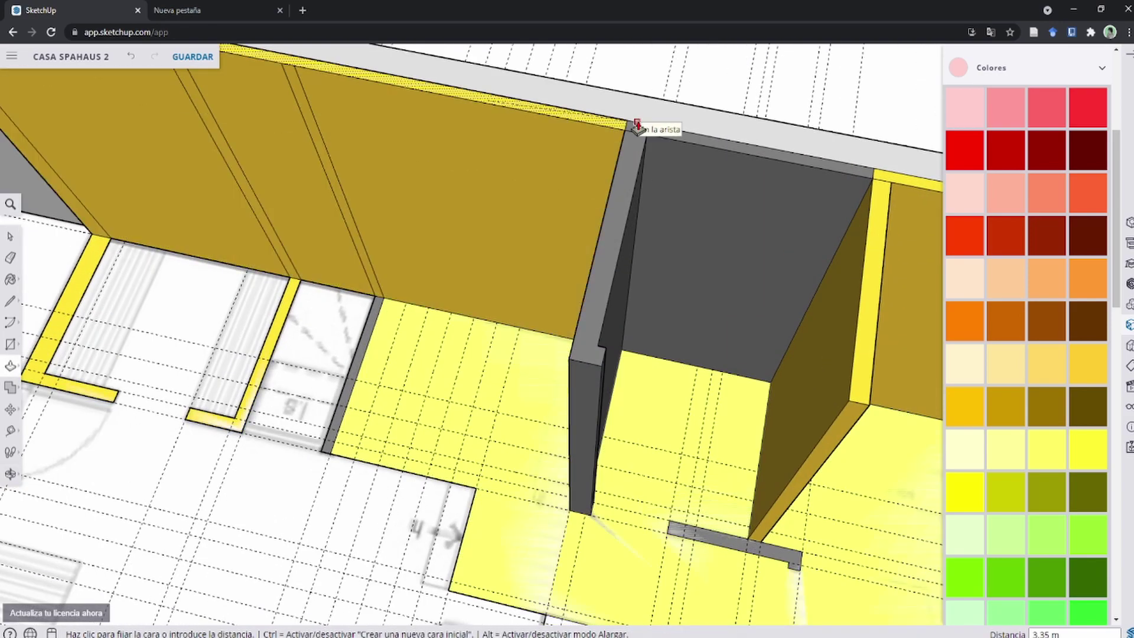
middle_drag(515, 332, 499, 342)
middle_drag(329, 299, 538, 217)
scroll(538, 218, down, 3)
Step: Raise the U-shaped wall strip and the grey L-shaped strip to full wall height
click(449, 414)
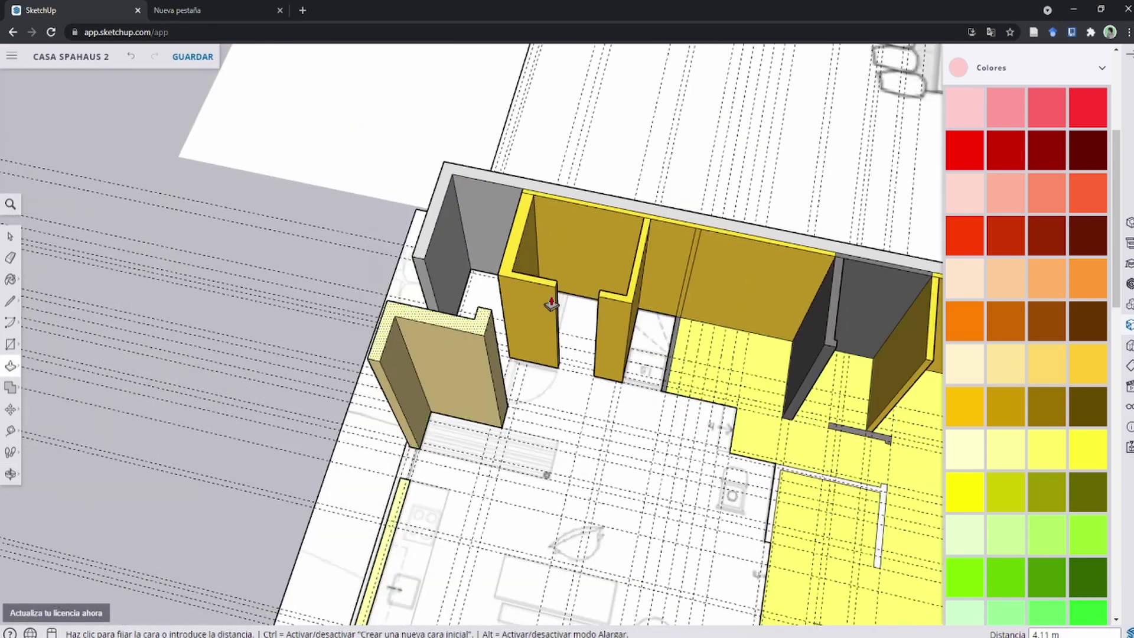
scroll(729, 184, up, 3)
click(730, 183)
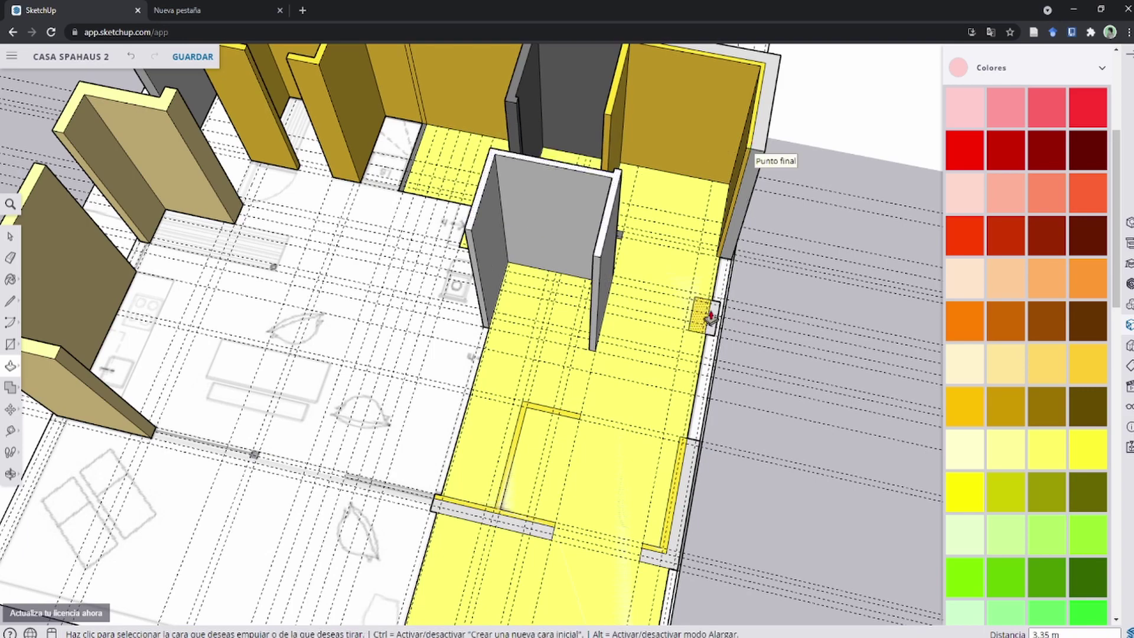
scroll(701, 323, up, 3)
scroll(652, 451, up, 3)
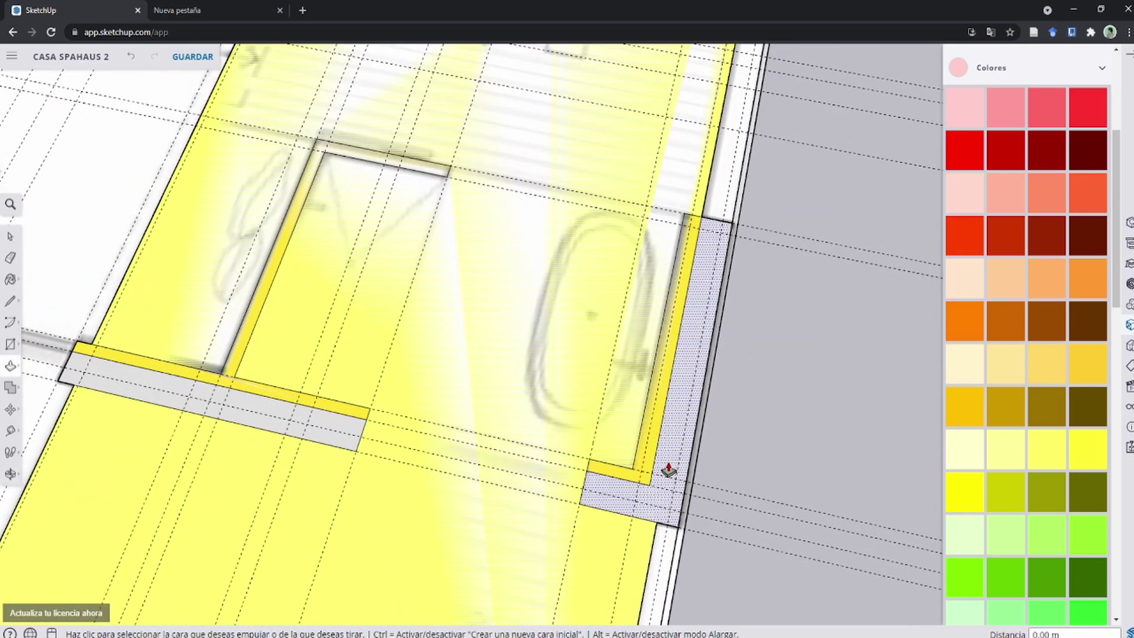
double_click(669, 469)
Step: Raise the next U-shaped wall strip to wall height
middle_drag(519, 464, 804, 475)
scroll(588, 309, down, 3)
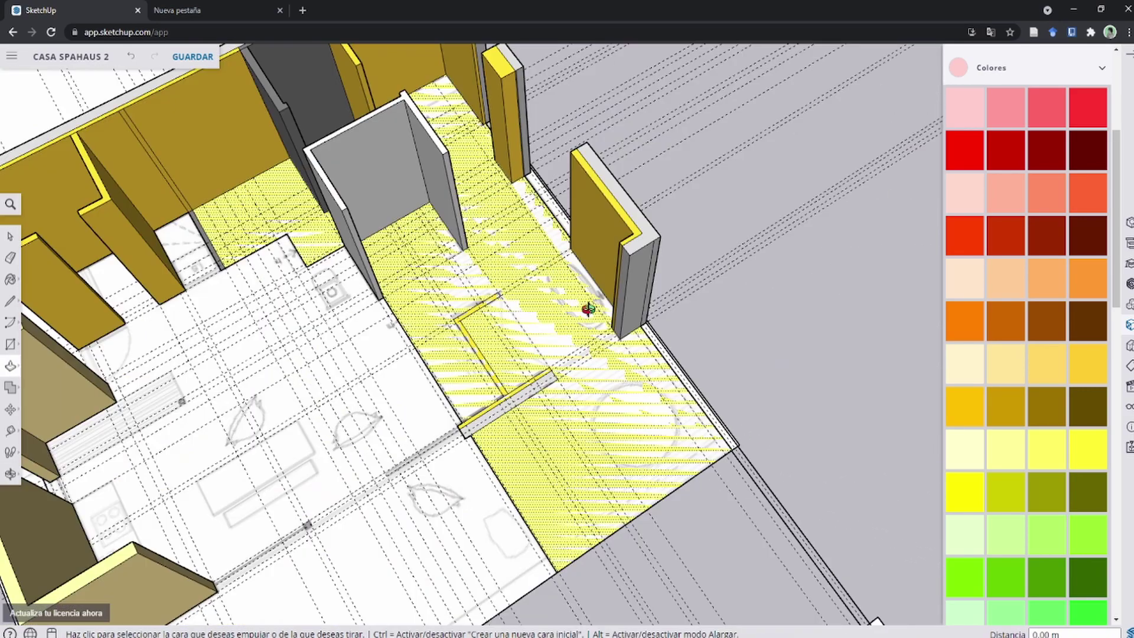
scroll(472, 378, up, 2)
scroll(496, 374, up, 2)
click(497, 374)
scroll(517, 346, up, 2)
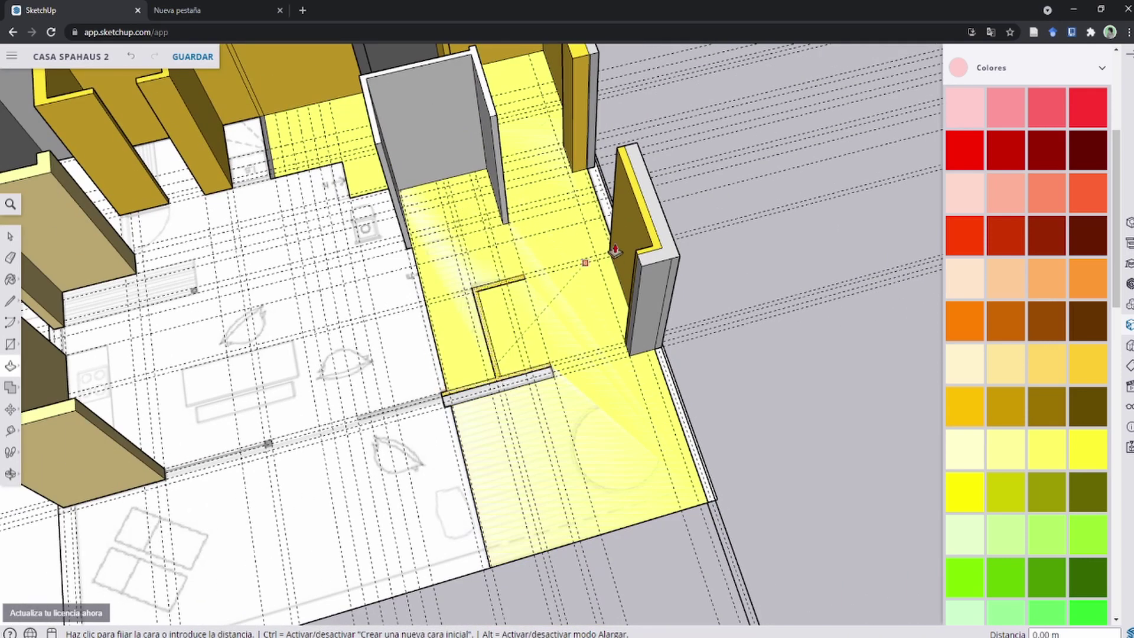
click(678, 260)
scroll(375, 336, down, 3)
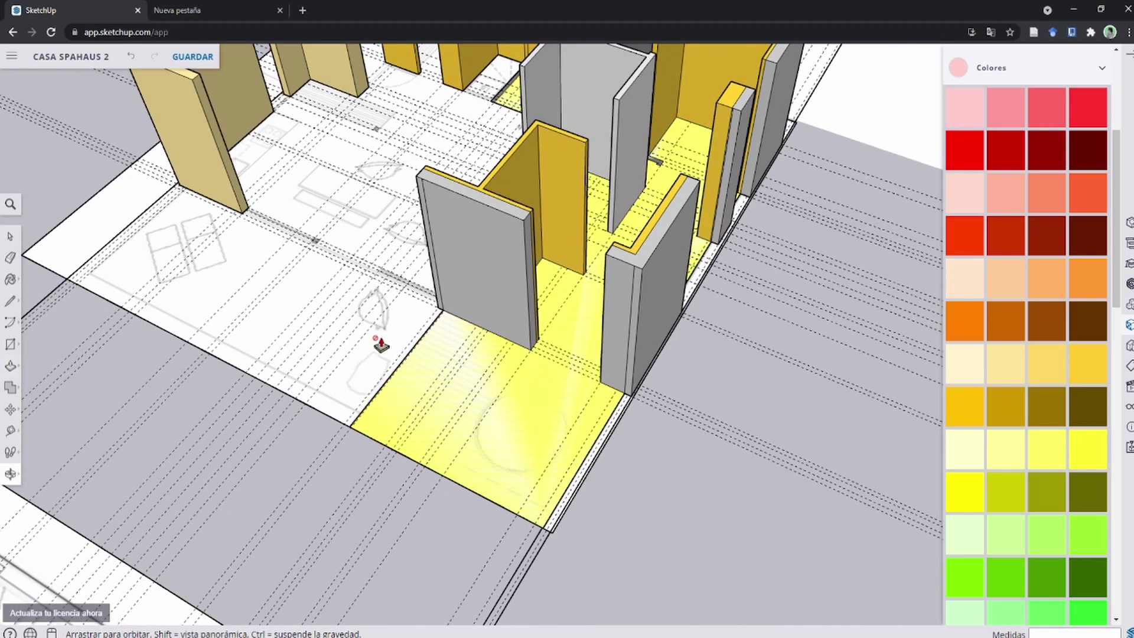
Step: Raise the yellow floor slab by 0.35 m with Push/Pull
mouse_move(481, 304)
middle_down()
mouse_move(469, 304)
mouse_move(466, 277)
middle_up()
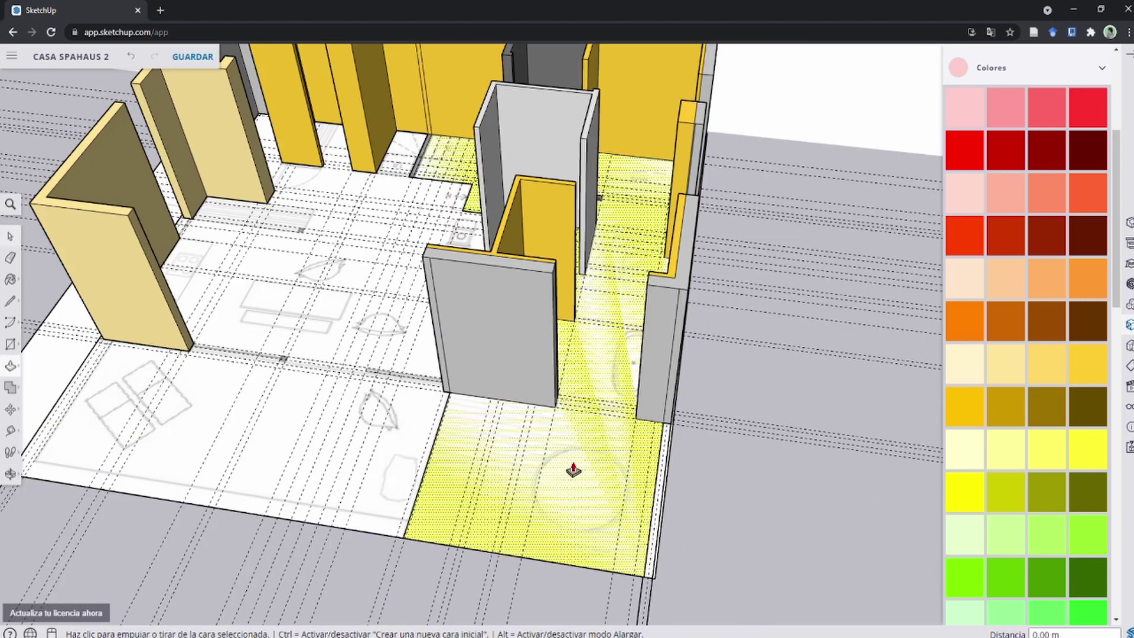
click(573, 470)
scroll(585, 437, up, 4)
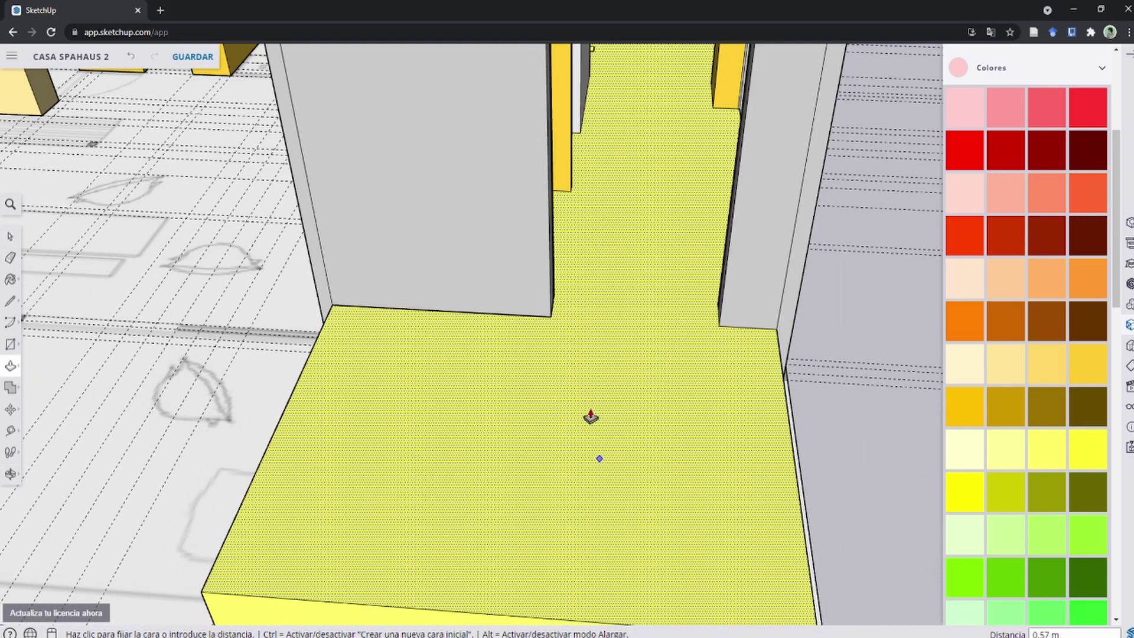
scroll(591, 416, down, 3)
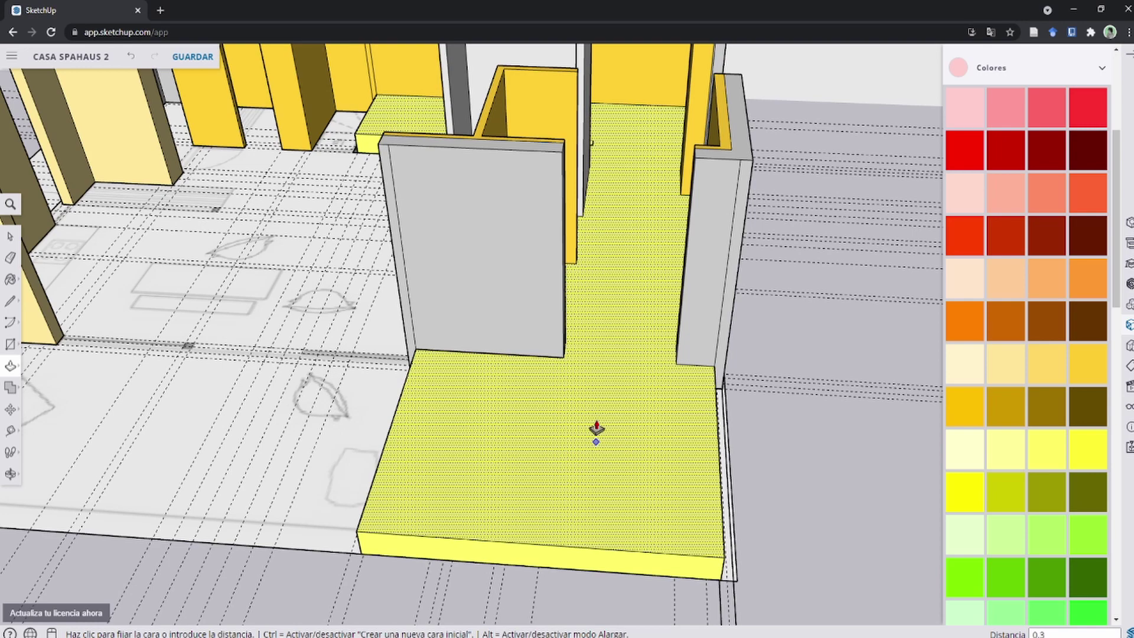
key(Return)
Step: Return to Select and zoom out to show the whole floor plan
scroll(597, 425, down, 5)
scroll(492, 289, up, 6)
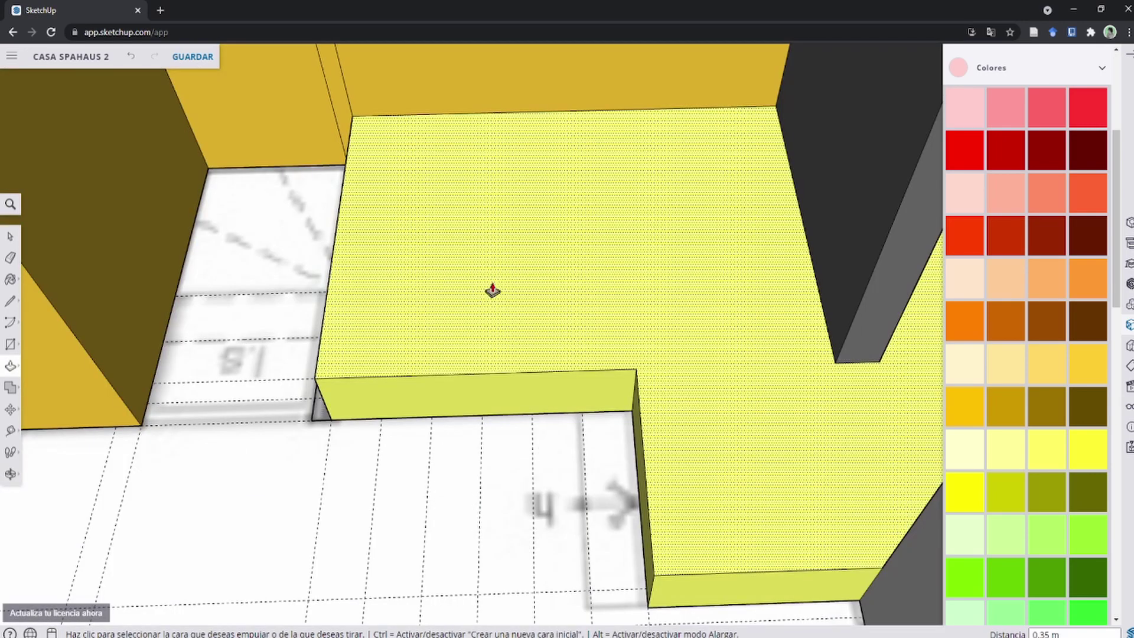
scroll(489, 286, up, 2)
key(space)
scroll(490, 286, down, 5)
scroll(491, 289, down, 3)
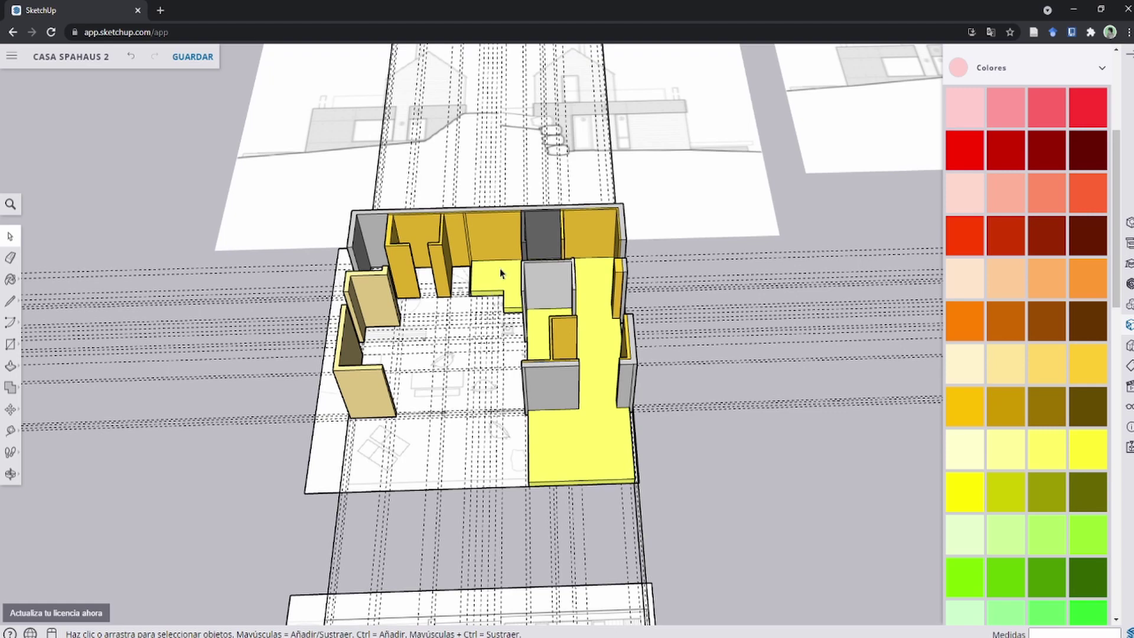
mouse_move(538, 298)
middle_down()
mouse_move(501, 185)
mouse_move(324, 149)
mouse_move(388, 228)
mouse_move(534, 286)
mouse_move(614, 283)
middle_up()
scroll(603, 118, up, 5)
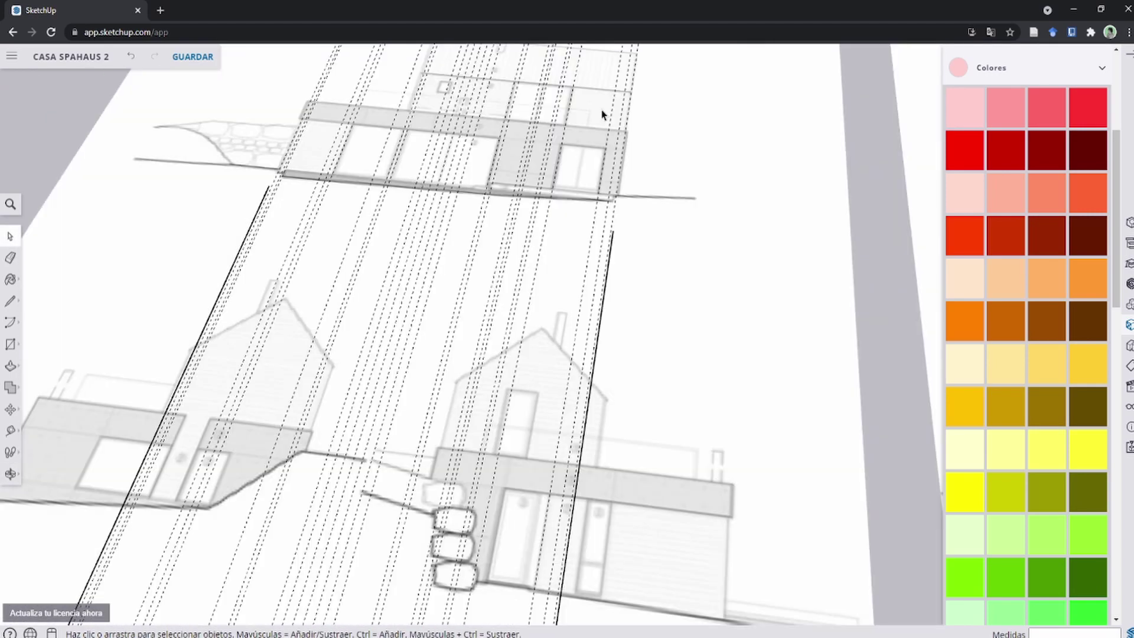
scroll(516, 224, up, 4)
scroll(534, 212, down, 3)
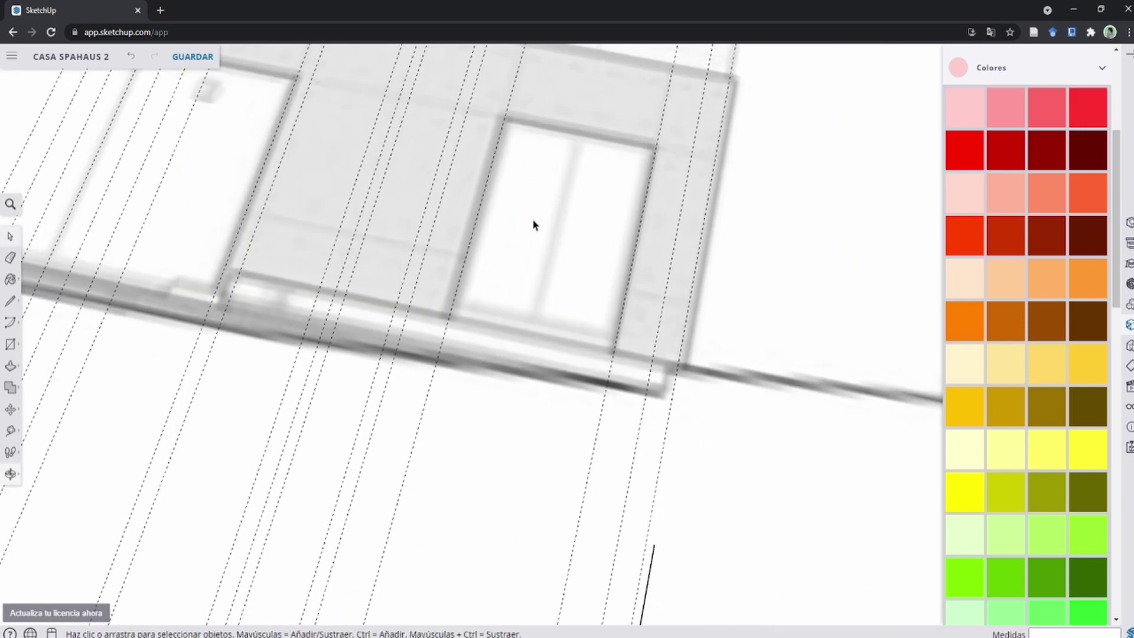
scroll(550, 197, down, 2)
scroll(539, 254, up, 2)
scroll(518, 234, up, 3)
scroll(517, 235, down, 3)
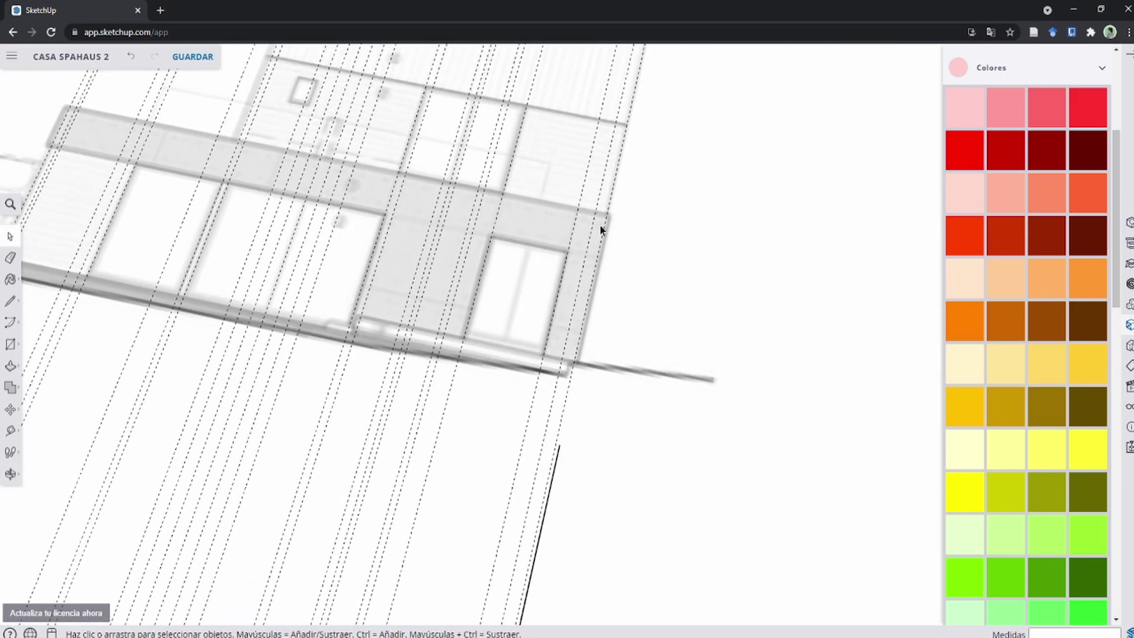
scroll(453, 260, down, 3)
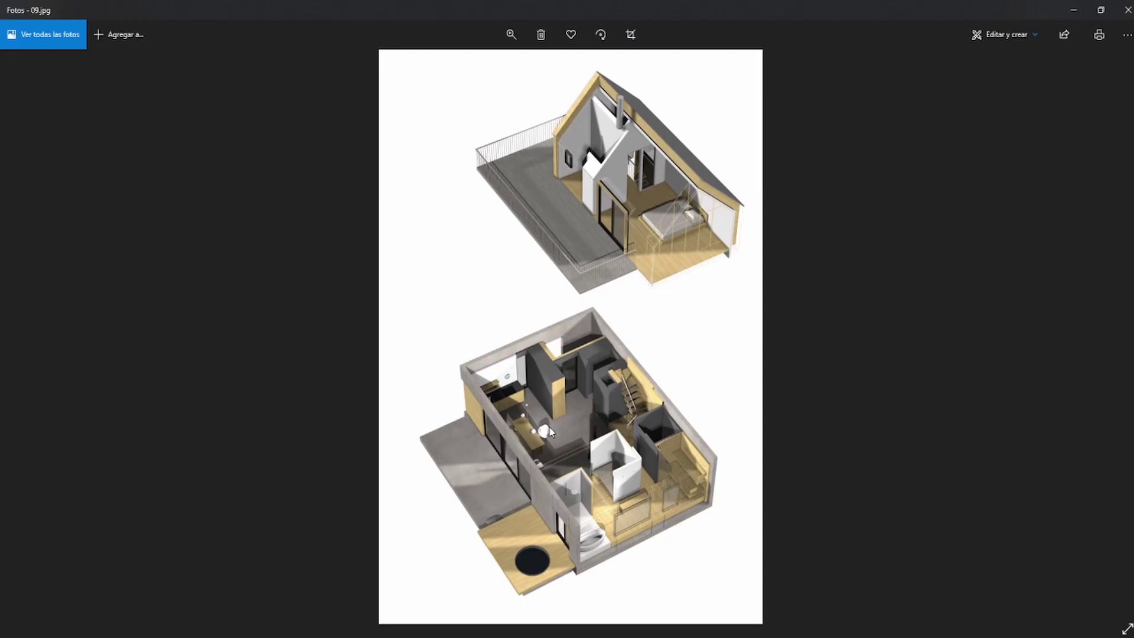
Step: Zoom into the lower floor of the 09.jpg render
scroll(551, 433, up, 2)
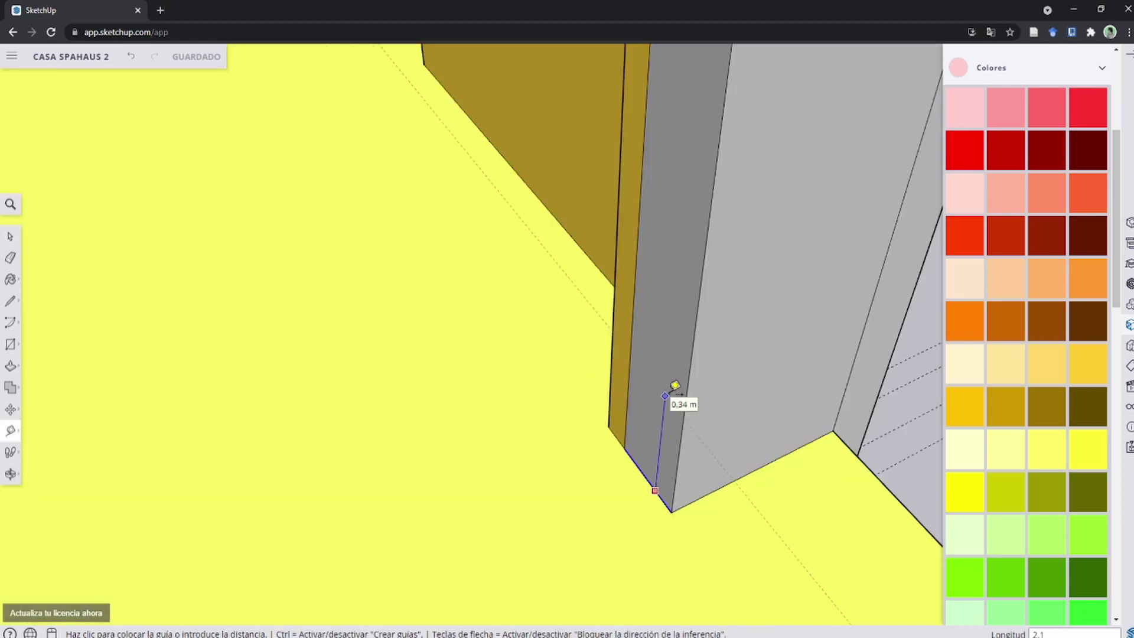
Step: Mark the doorway height on the column with a guide and a line across its face
click(675, 386)
scroll(662, 355, down, 2)
scroll(663, 330, down, 3)
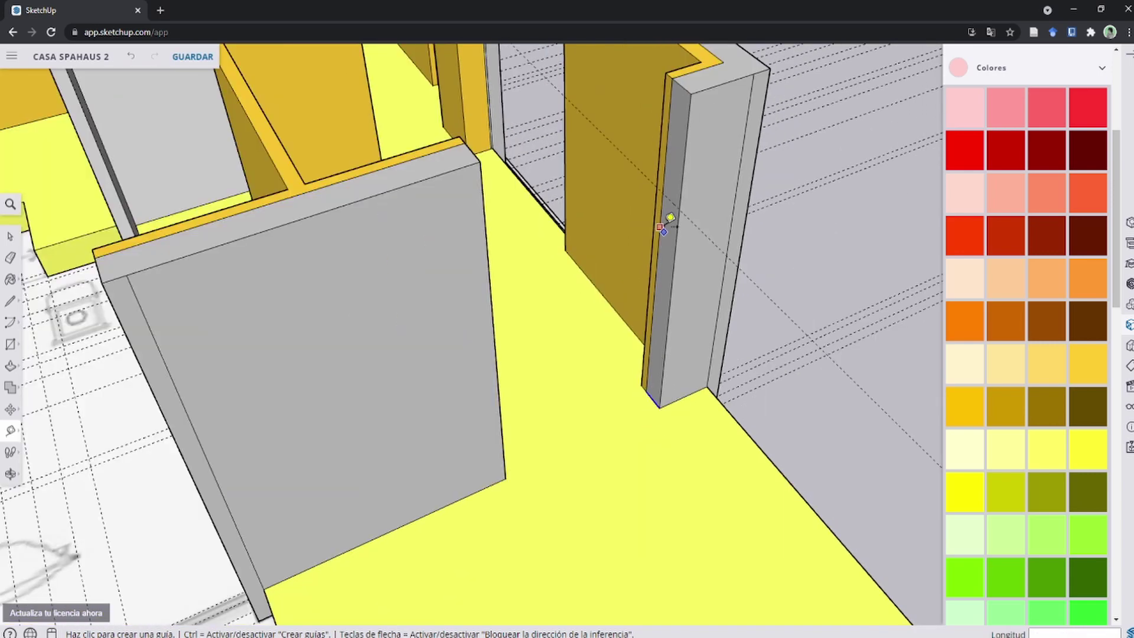
scroll(668, 248, down, 1)
scroll(679, 275, up, 3)
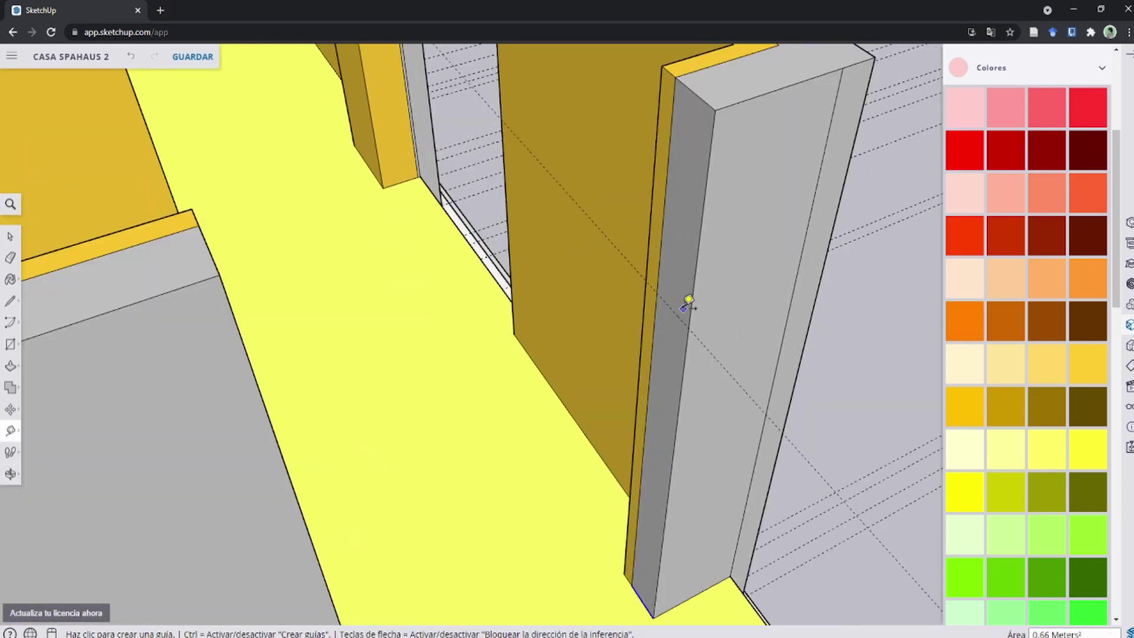
scroll(688, 301, up, 1)
key(l)
click(712, 349)
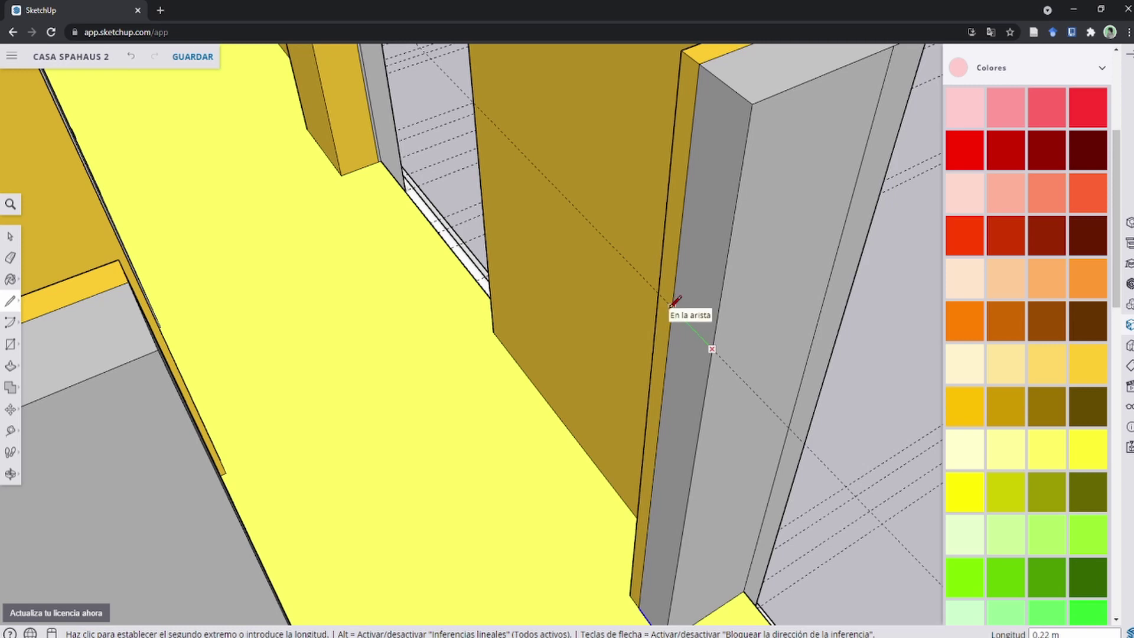
click(672, 306)
Step: Push the column's upper face to the adjacent wall to form the first lintel
key(p)
scroll(699, 219, down, 2)
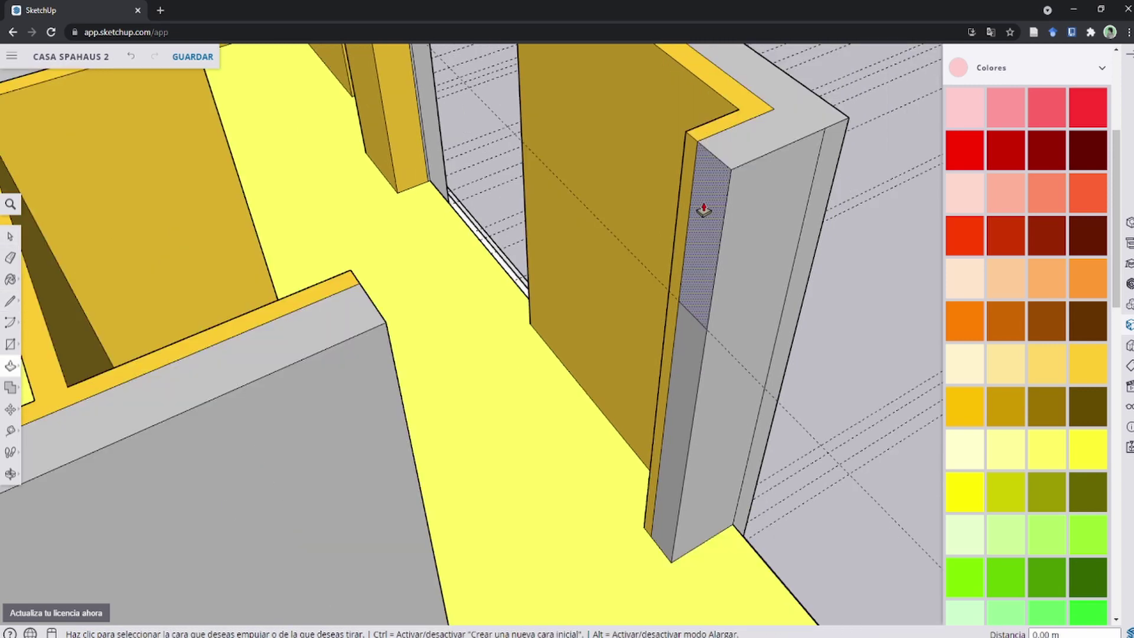
click(704, 209)
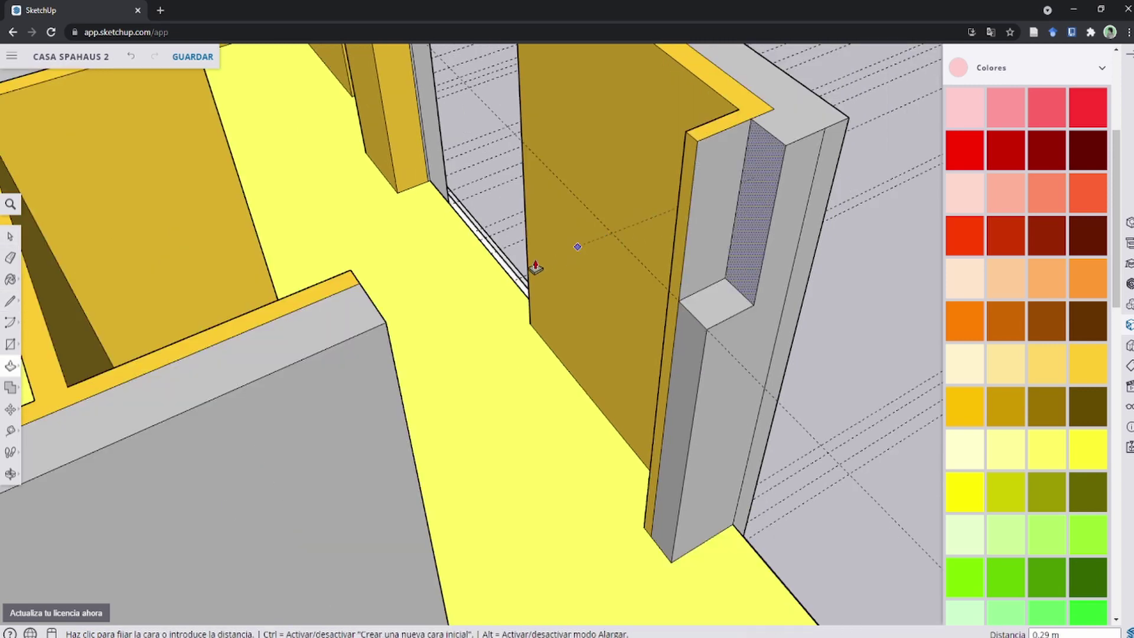
click(384, 327)
mouse_move(506, 284)
middle_down()
mouse_move(824, 362)
mouse_move(766, 244)
middle_up()
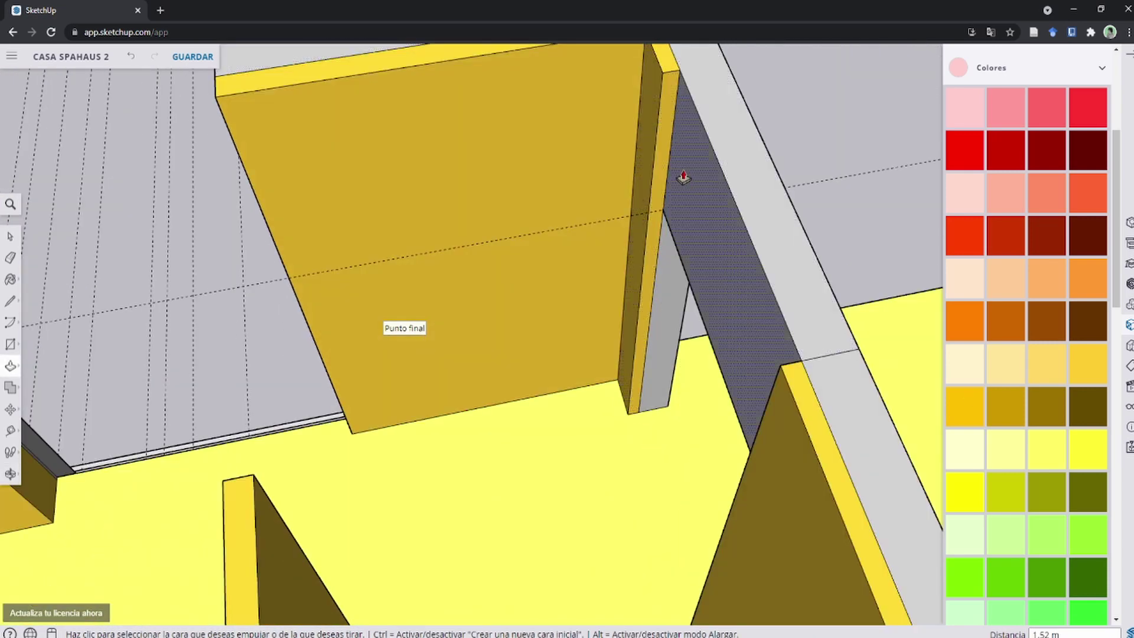
Step: Start a line at the column corner and reorient the view over the room
key(l)
click(663, 210)
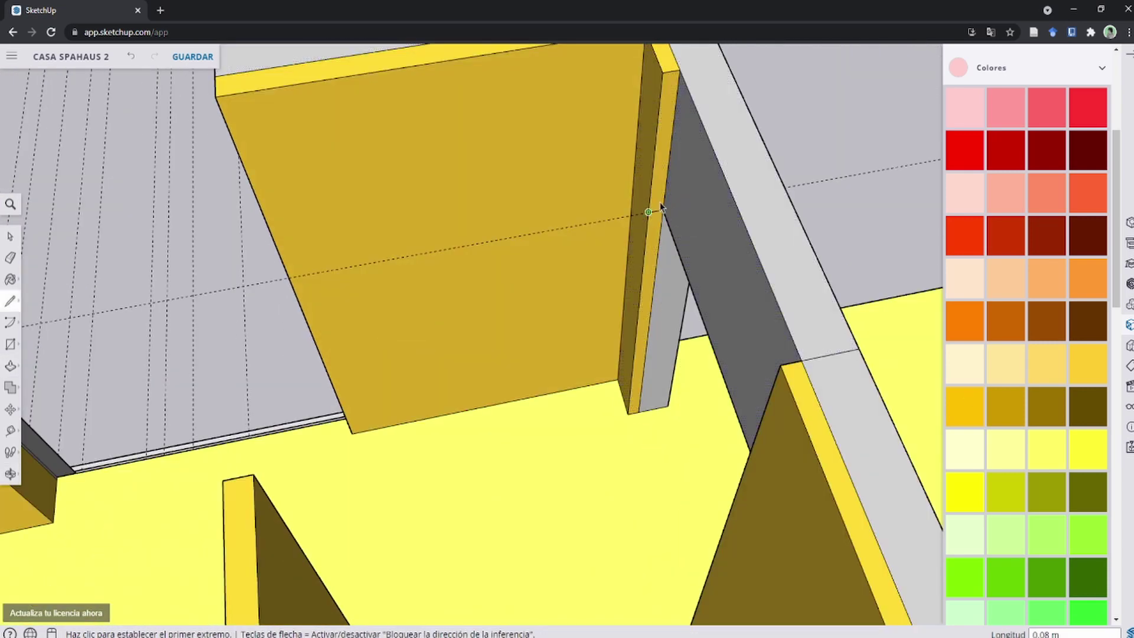
scroll(658, 202, down, 5)
scroll(706, 296, down, 3)
scroll(621, 286, up, 5)
middle_drag(620, 286, 381, 473)
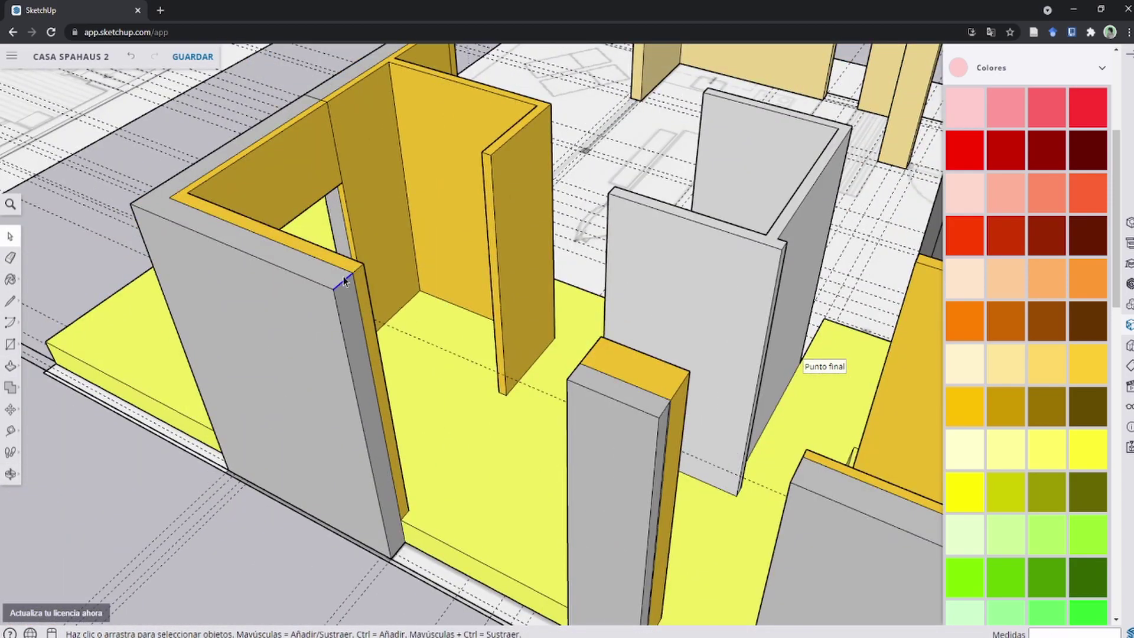
Step: Extend the narrow wall face up against the column
key(p)
click(363, 313)
click(568, 378)
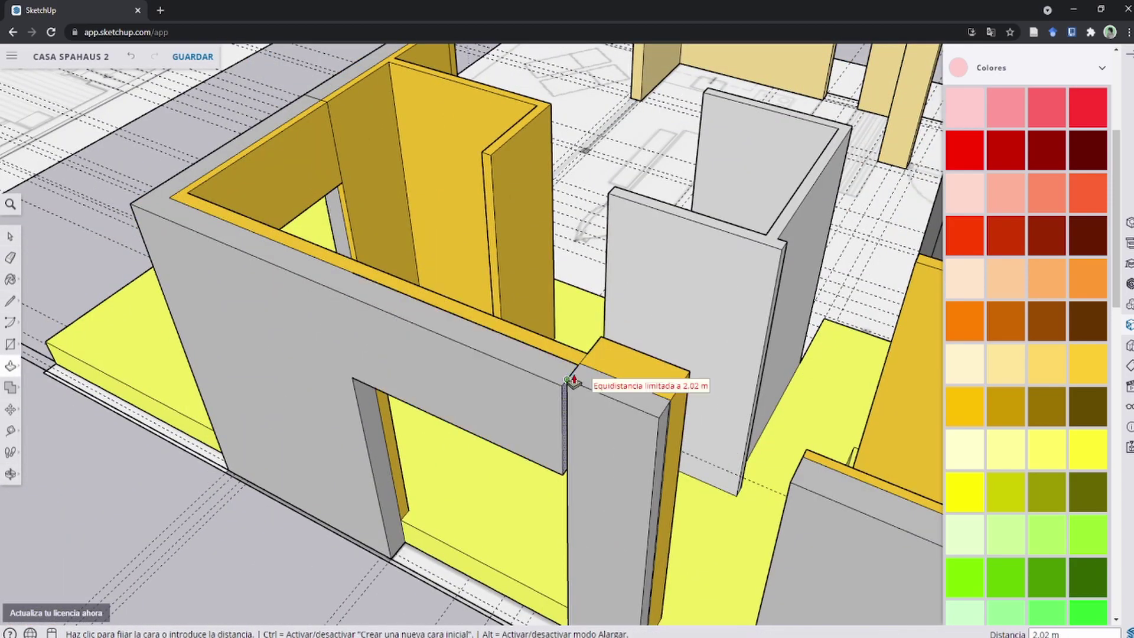
mouse_move(568, 378)
middle_down()
mouse_move(429, 253)
mouse_move(597, 378)
middle_up()
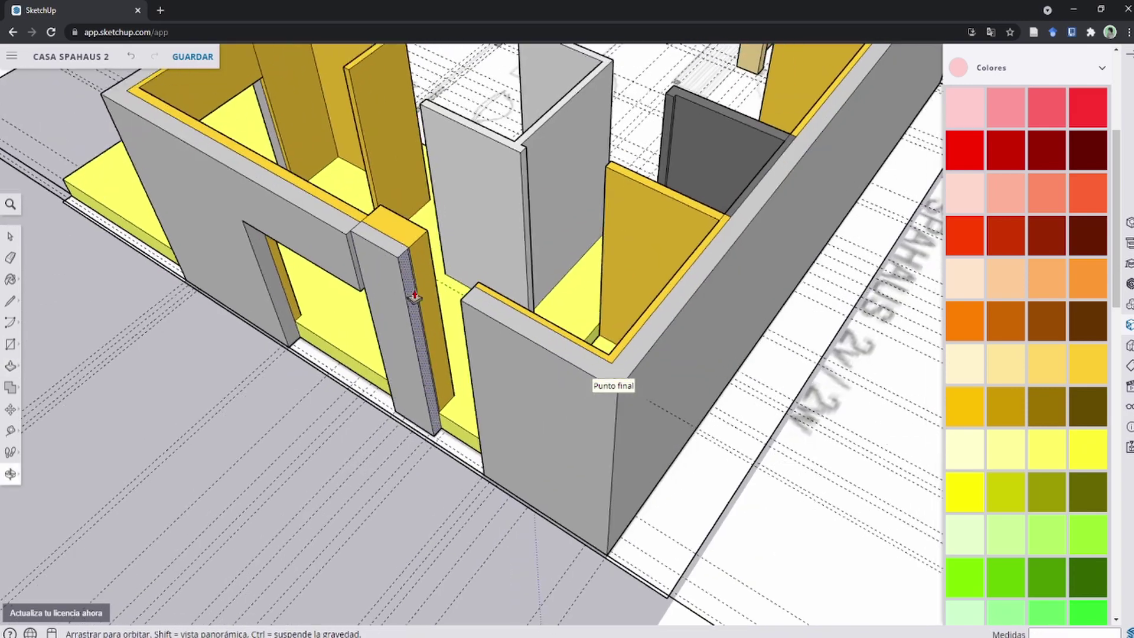
scroll(800, 362, up, 3)
scroll(571, 353, up, 3)
click(571, 353)
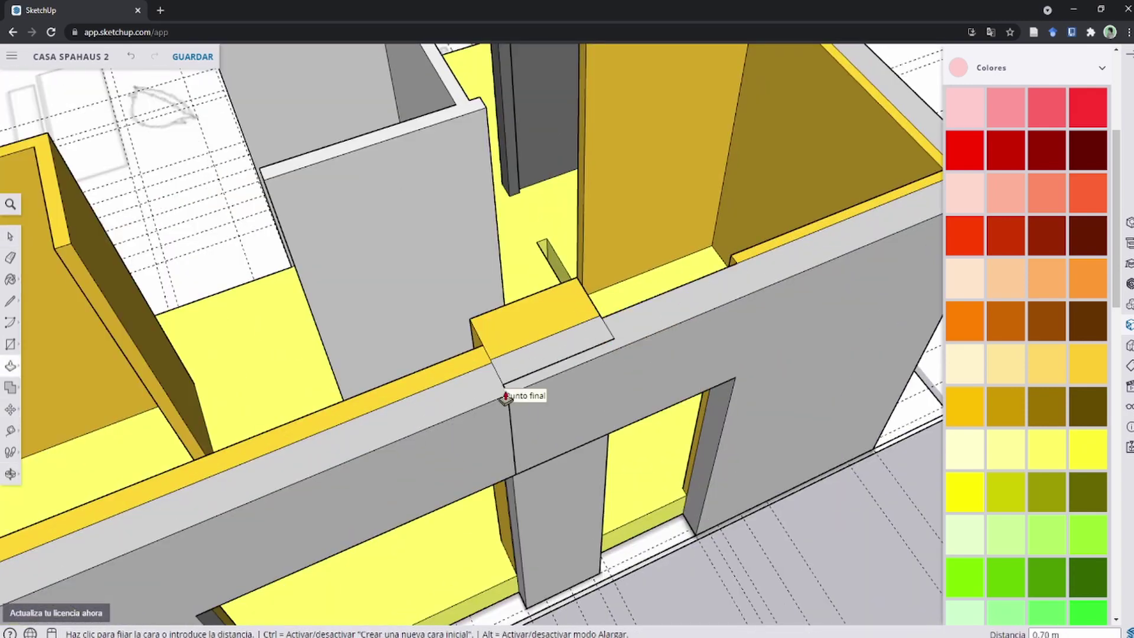
Step: Turn to the next doorway wall and start a Tape Measure guide from its top corner
mouse_move(506, 391)
middle_down()
mouse_move(683, 342)
mouse_move(709, 347)
mouse_move(589, 322)
mouse_move(514, 519)
middle_up()
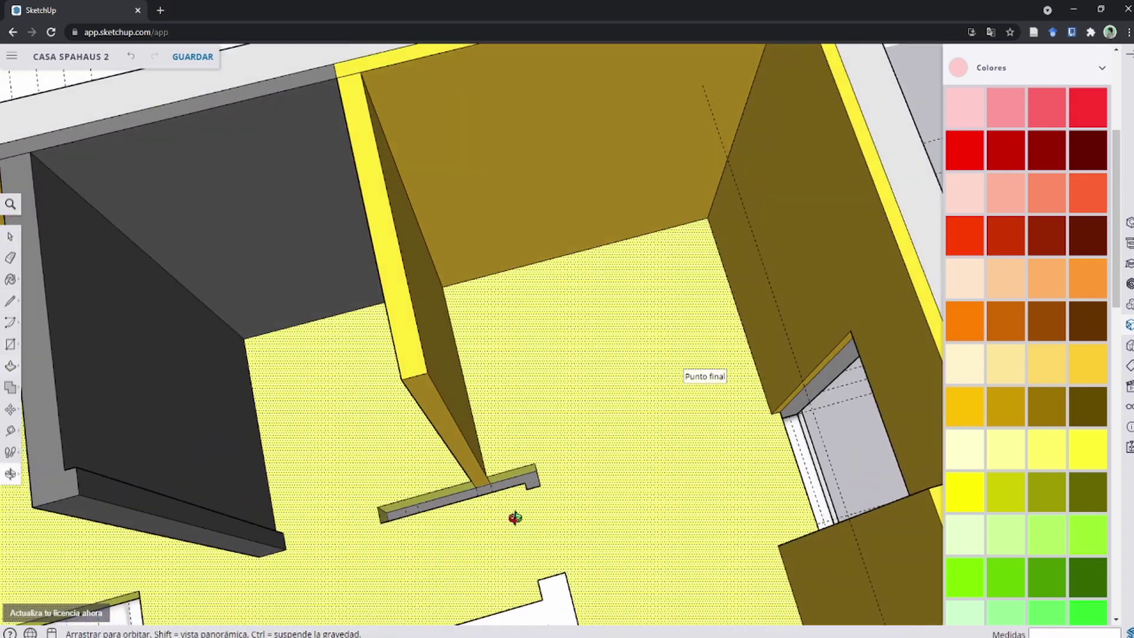
scroll(531, 405, down, 5)
middle_drag(531, 405, 600, 363)
scroll(520, 406, up, 3)
key(space)
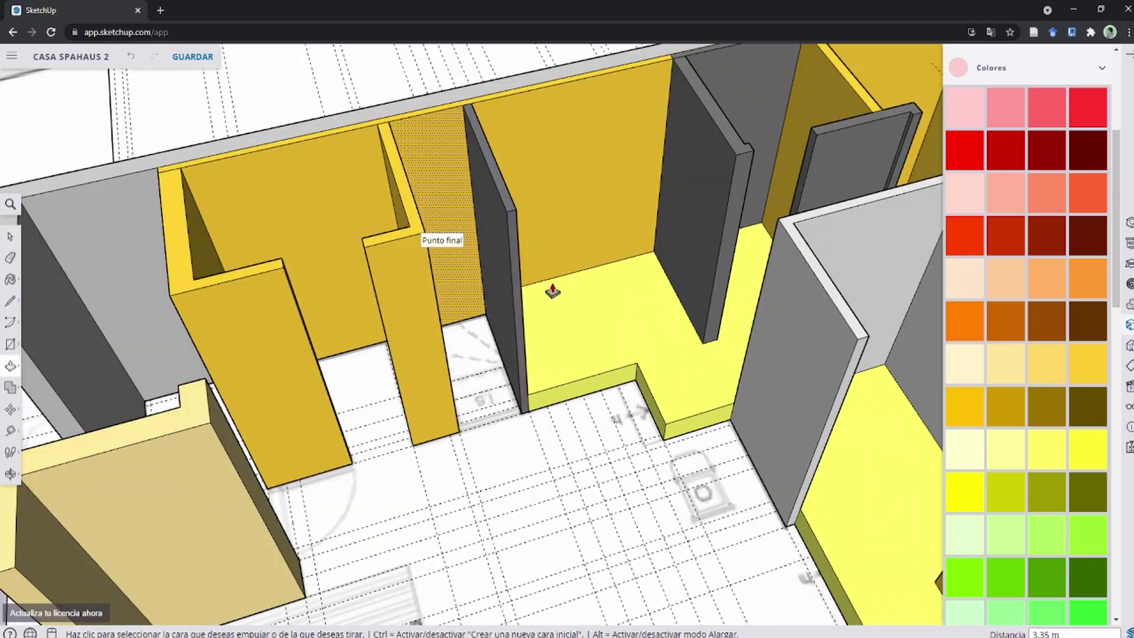
scroll(544, 286, down, 5)
middle_drag(317, 313, 823, 436)
scroll(582, 411, up, 5)
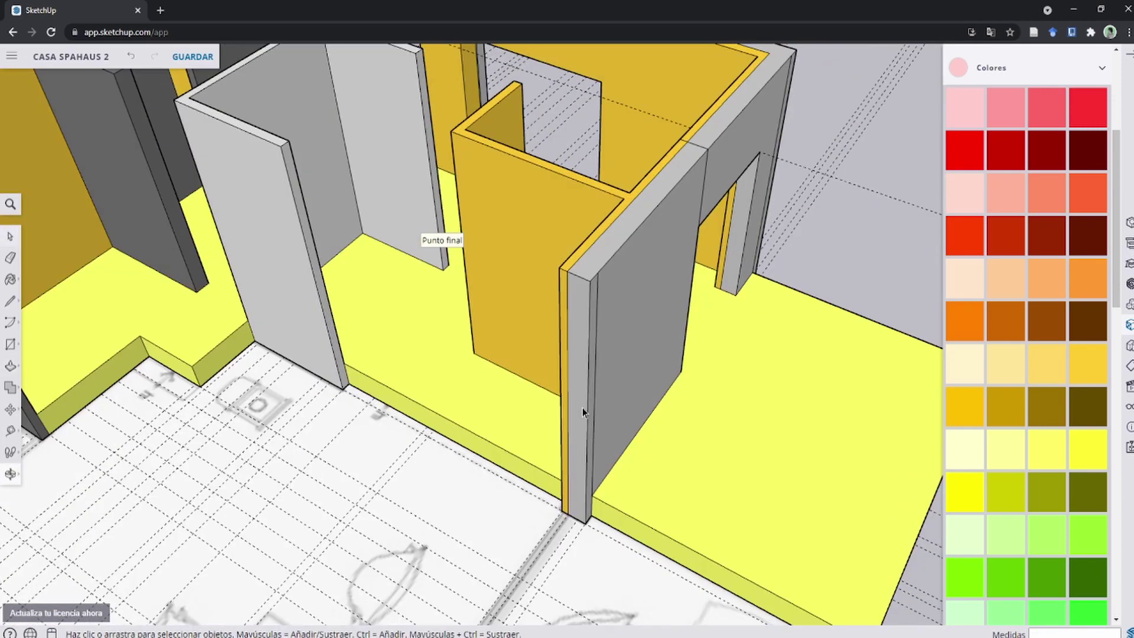
key(t)
scroll(508, 298, up, 3)
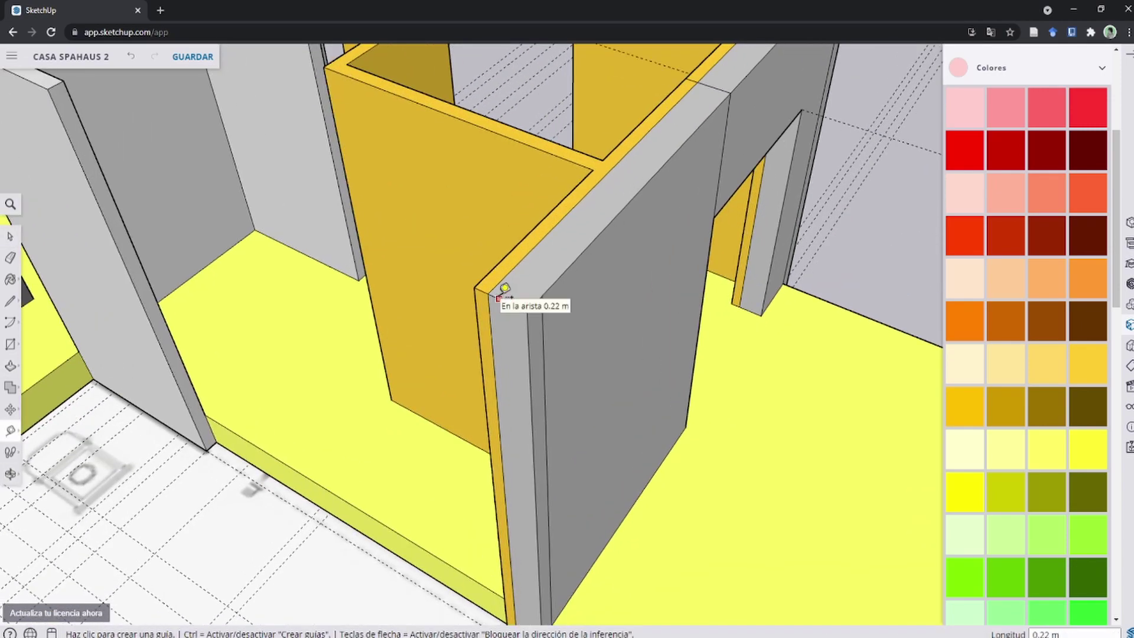
click(498, 299)
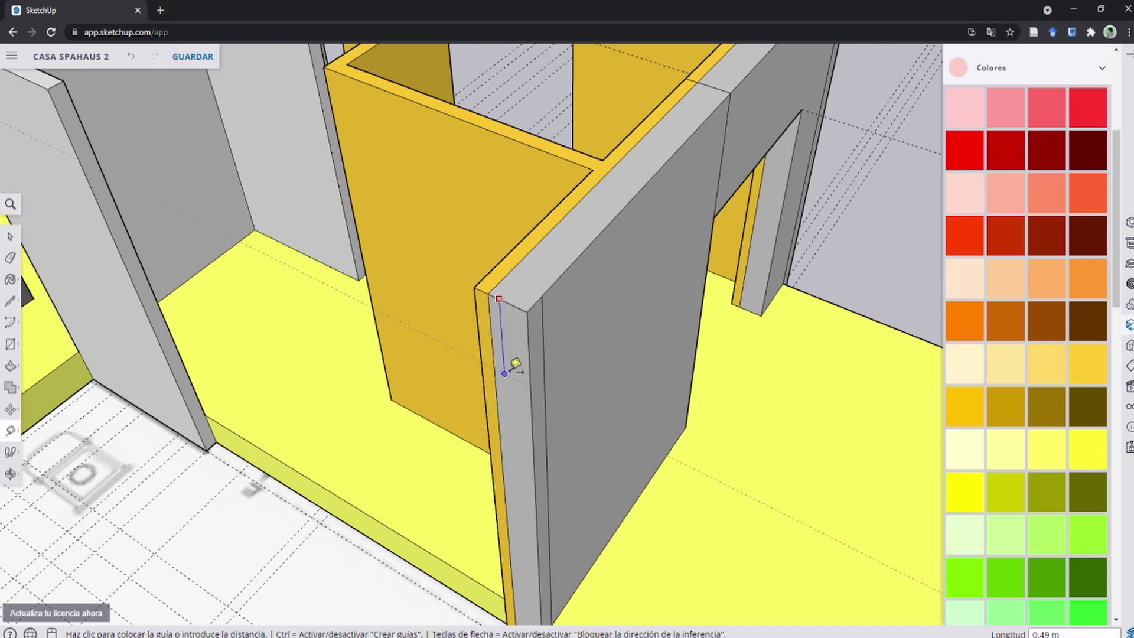
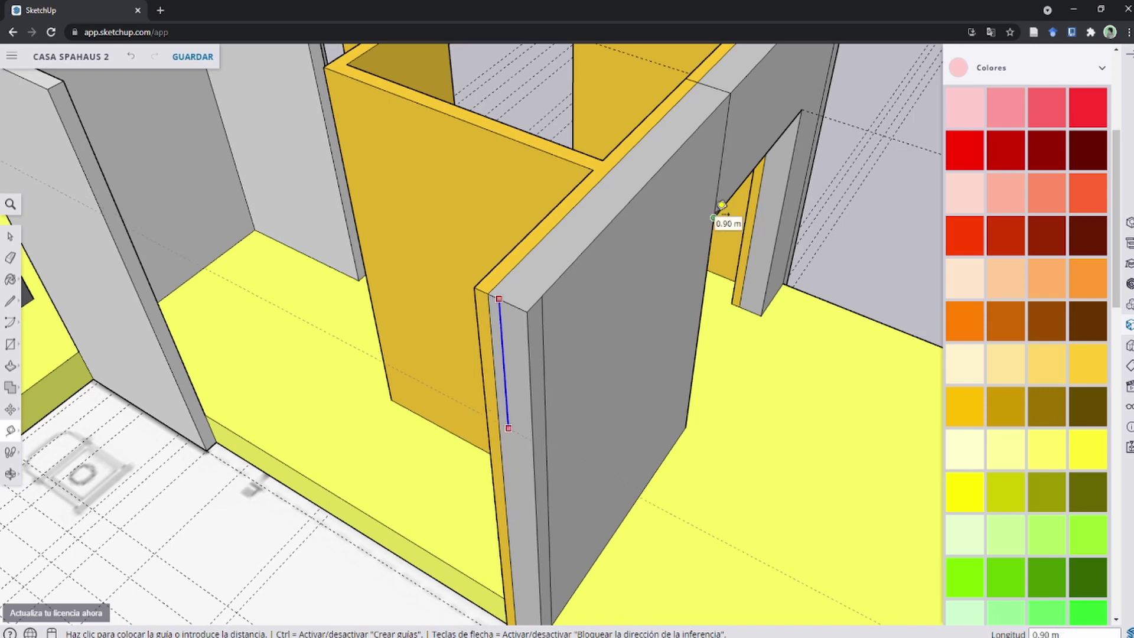
Step: Place a 0.90 m guide along the grey wall and draw a line splitting its face
click(722, 205)
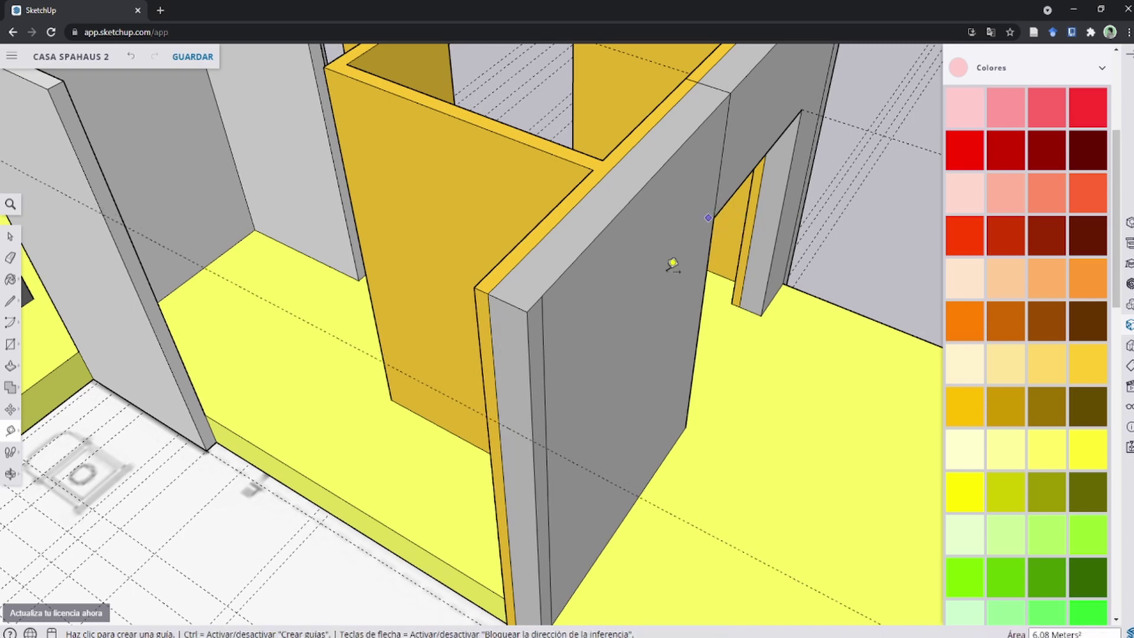
key(l)
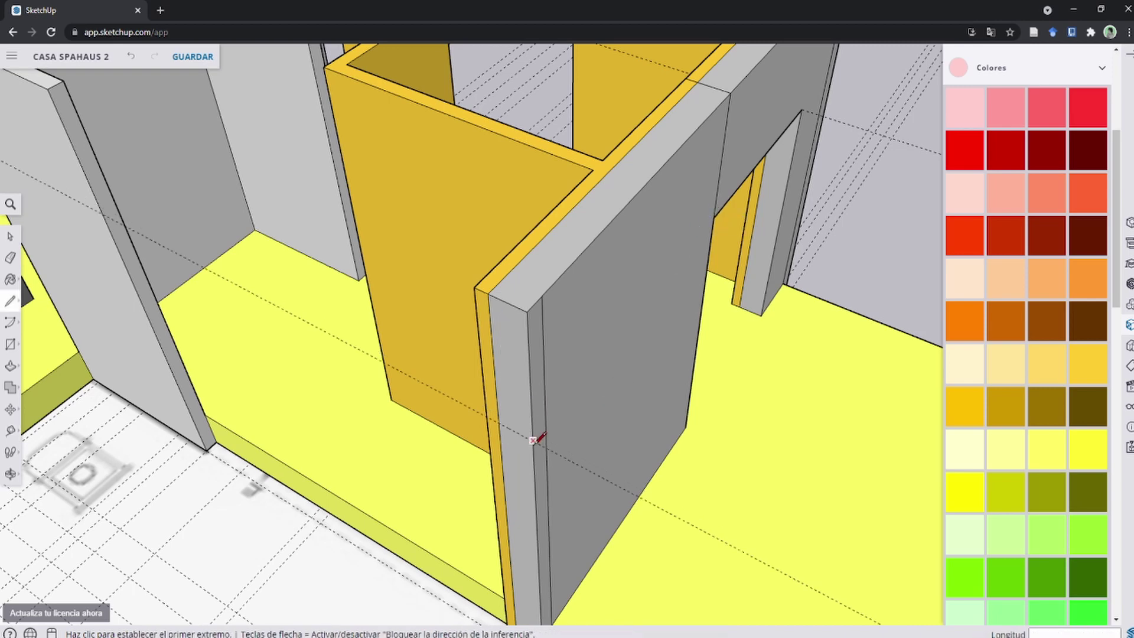
click(533, 440)
click(487, 415)
scroll(506, 375, down, 3)
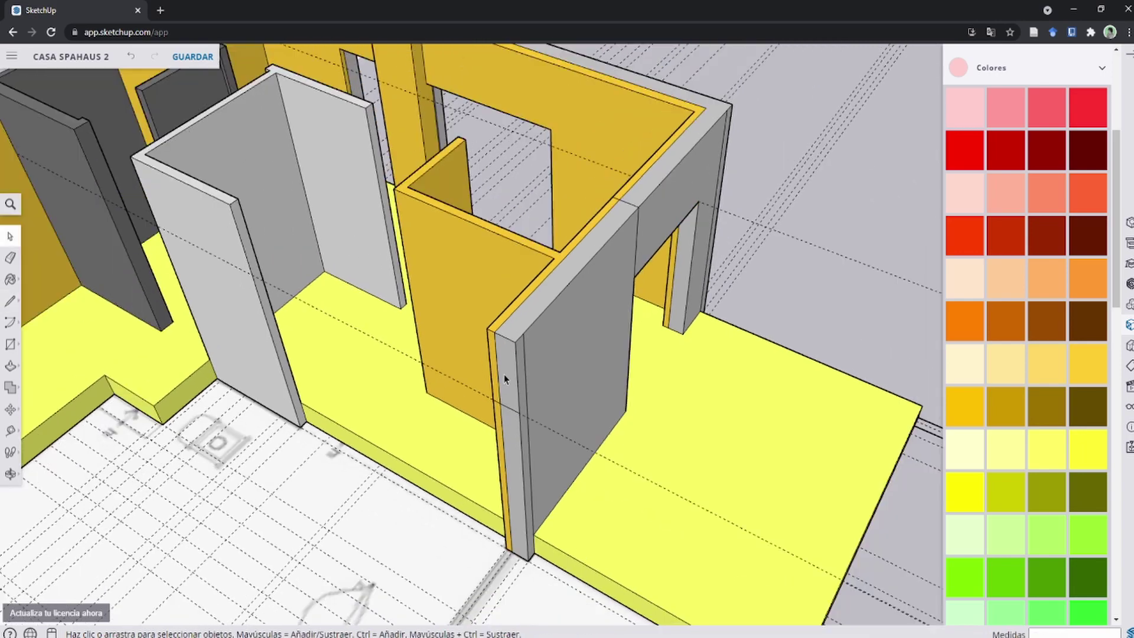
scroll(506, 374, down, 2)
Step: Push/Pull the grey wall 5.20 m across the opening to form a beam
key(p)
mouse_move(467, 419)
middle_down()
mouse_move(254, 451)
mouse_move(236, 424)
middle_up()
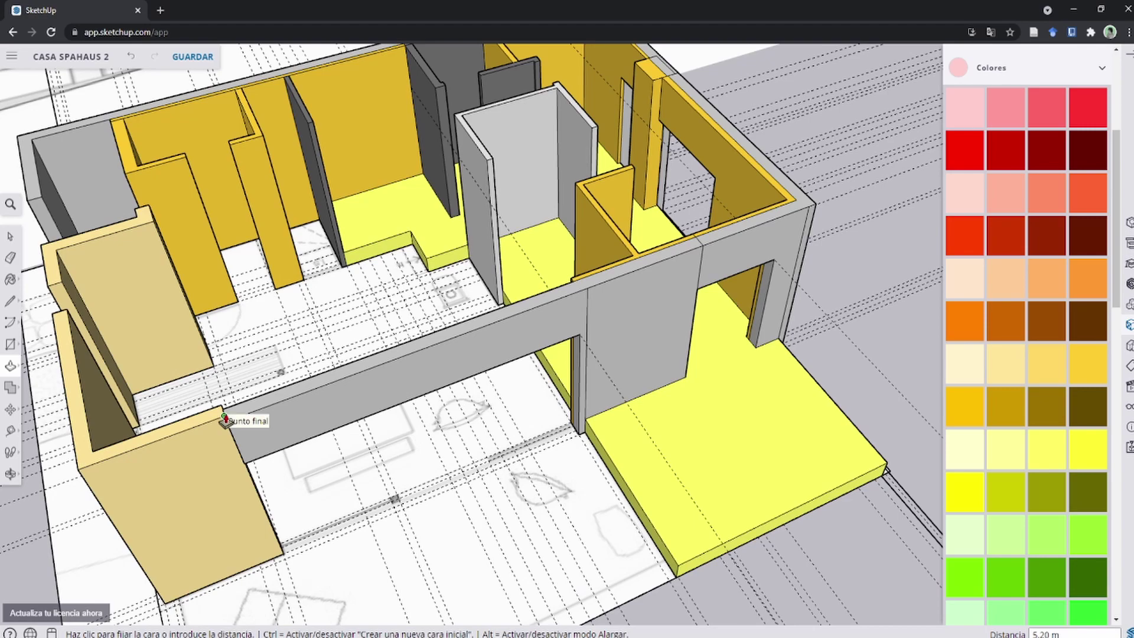
click(225, 419)
scroll(621, 337, up, 3)
scroll(658, 329, down, 6)
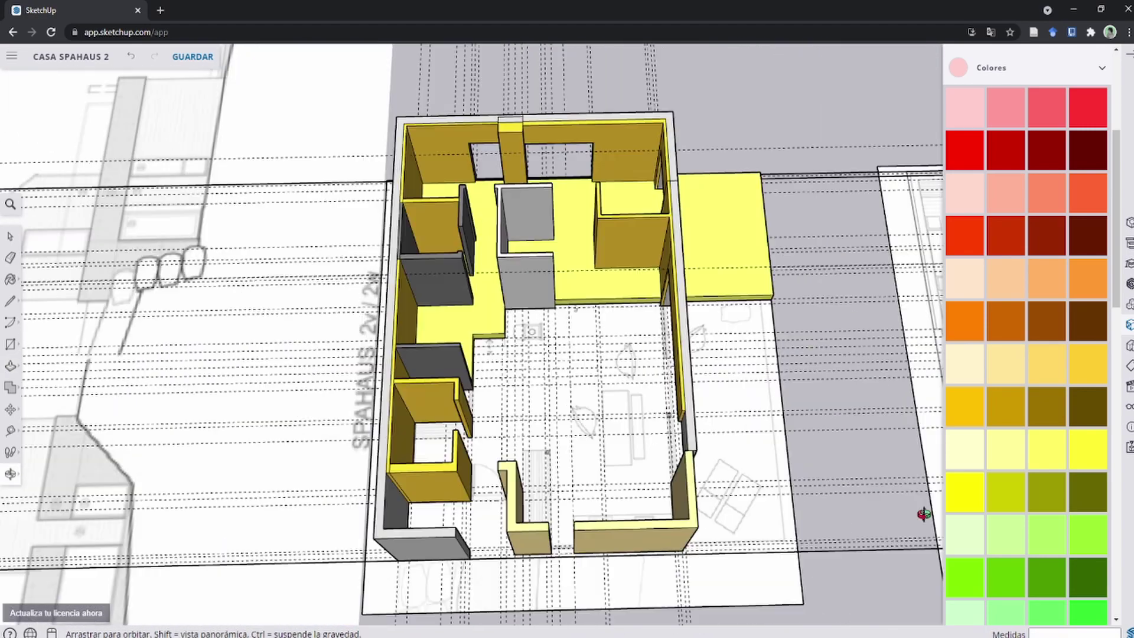
scroll(678, 400, up, 6)
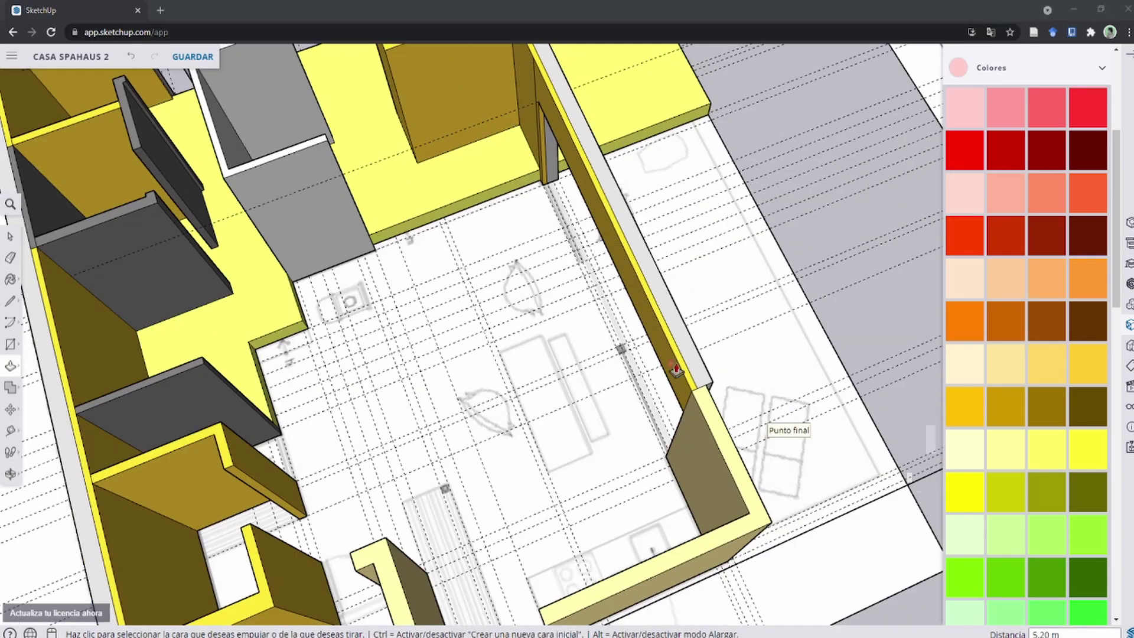
middle_drag(676, 369, 527, 431)
Step: Push the tan wall face and measure distances from the wall corner
click(526, 431)
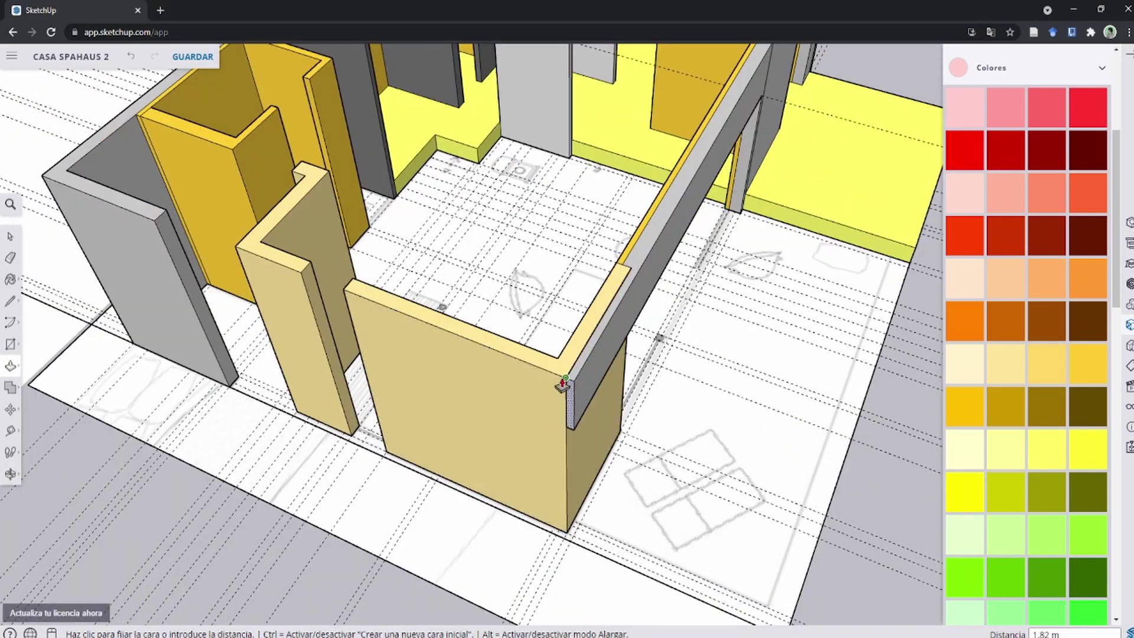
key(t)
scroll(171, 218, up, 5)
click(177, 191)
scroll(177, 190, down, 4)
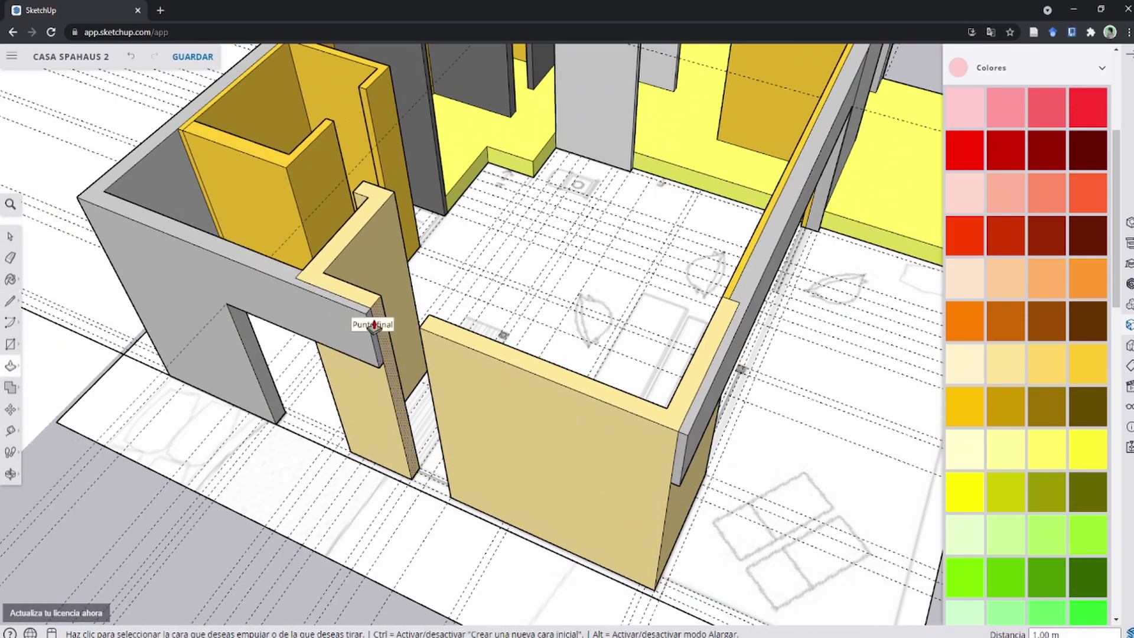
middle_drag(675, 452, 685, 443)
scroll(452, 299, up, 4)
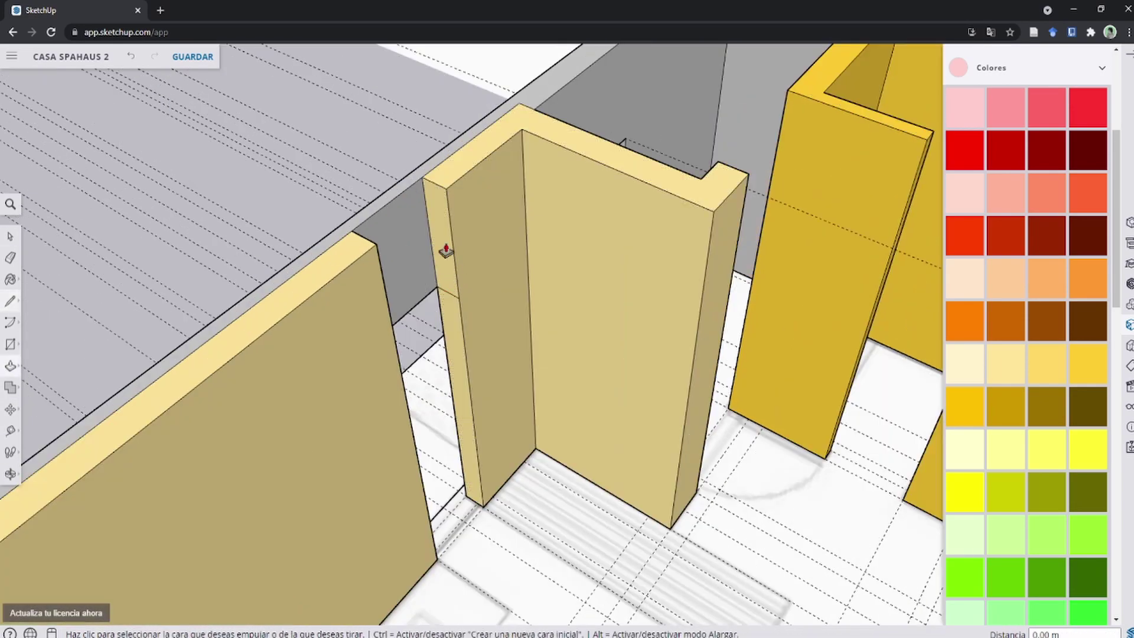
mouse_move(435, 222)
middle_down()
mouse_move(539, 236)
mouse_move(469, 260)
mouse_move(524, 362)
mouse_move(971, 494)
middle_up()
Step: Orbit to top-down and higher views to inspect the room's walls
key(l)
scroll(668, 261, up, 3)
scroll(673, 319, down, 3)
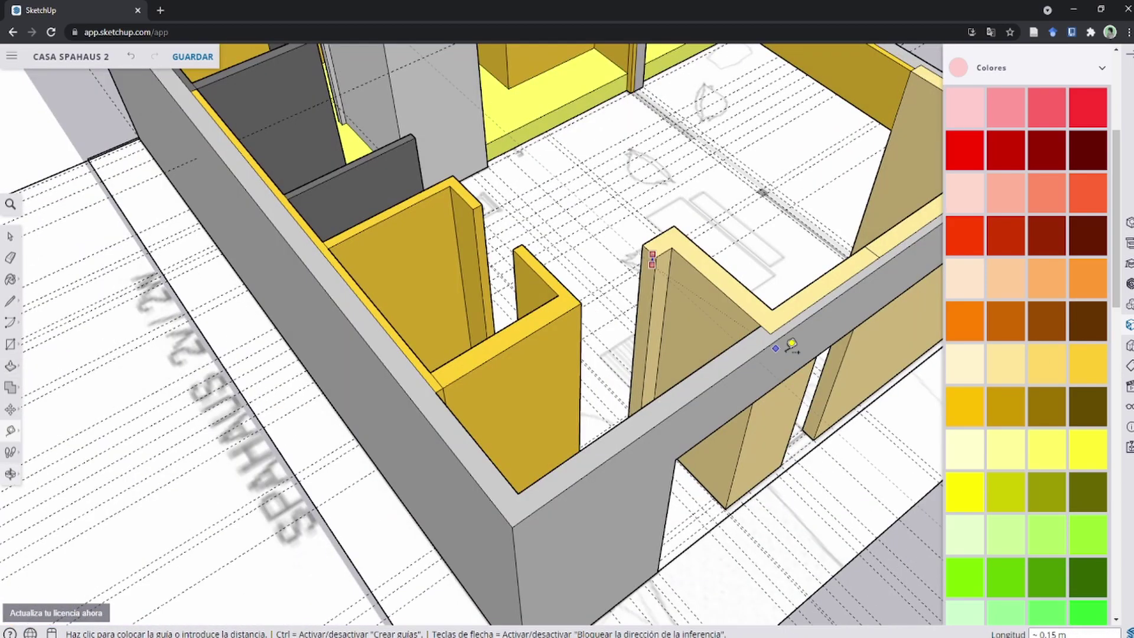
scroll(662, 328, up, 3)
scroll(662, 327, down, 3)
mouse_move(633, 299)
middle_down()
mouse_move(499, 261)
mouse_move(511, 239)
mouse_move(397, 222)
middle_up()
scroll(515, 243, up, 2)
scroll(514, 242, down, 3)
key(b)
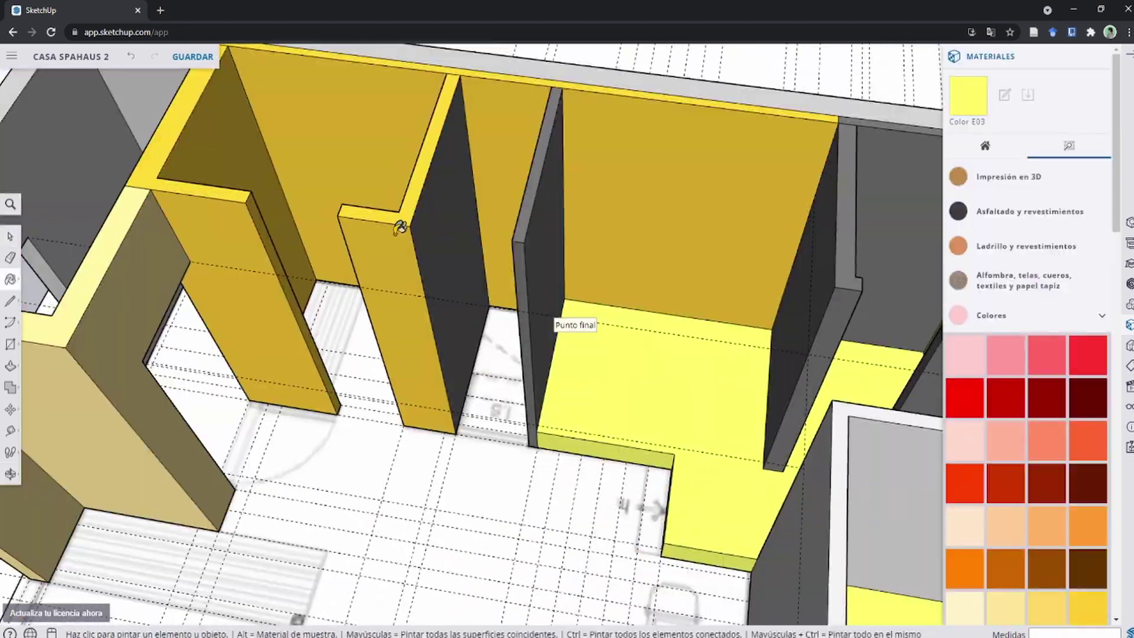
scroll(413, 237, up, 3)
scroll(412, 236, down, 2)
mouse_move(486, 274)
middle_down()
mouse_move(420, 223)
mouse_move(577, 263)
middle_up()
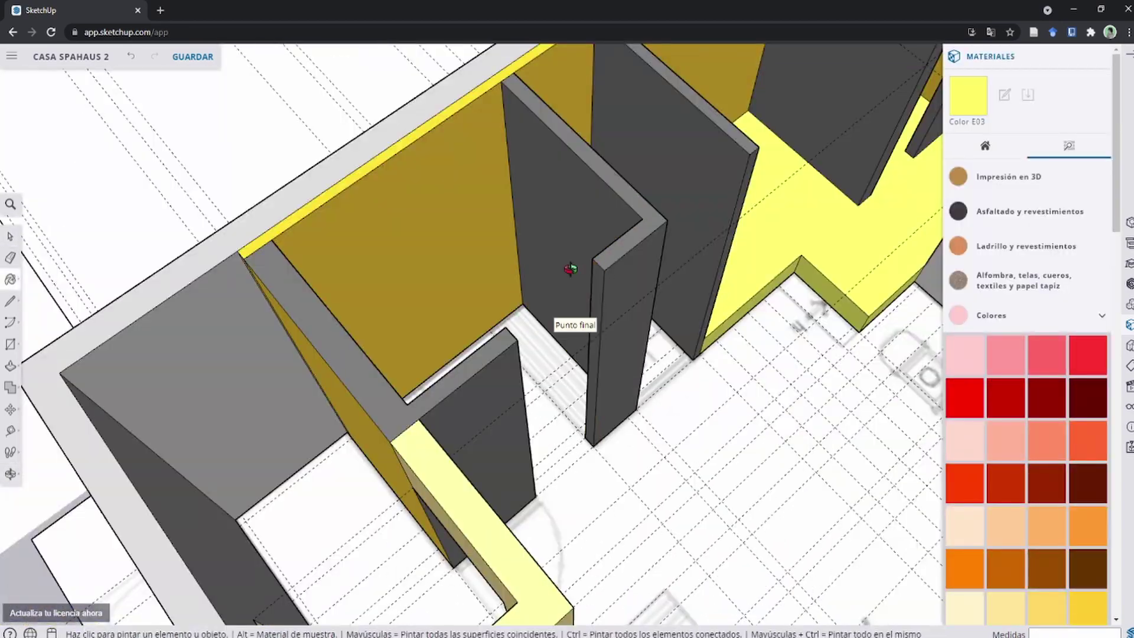
scroll(693, 361, up, 2)
scroll(692, 361, down, 3)
middle_drag(683, 397, 486, 393)
Step: Orbit from an overhead plan view to an oblique view of the tan wall pillars
key(space)
scroll(486, 392, up, 2)
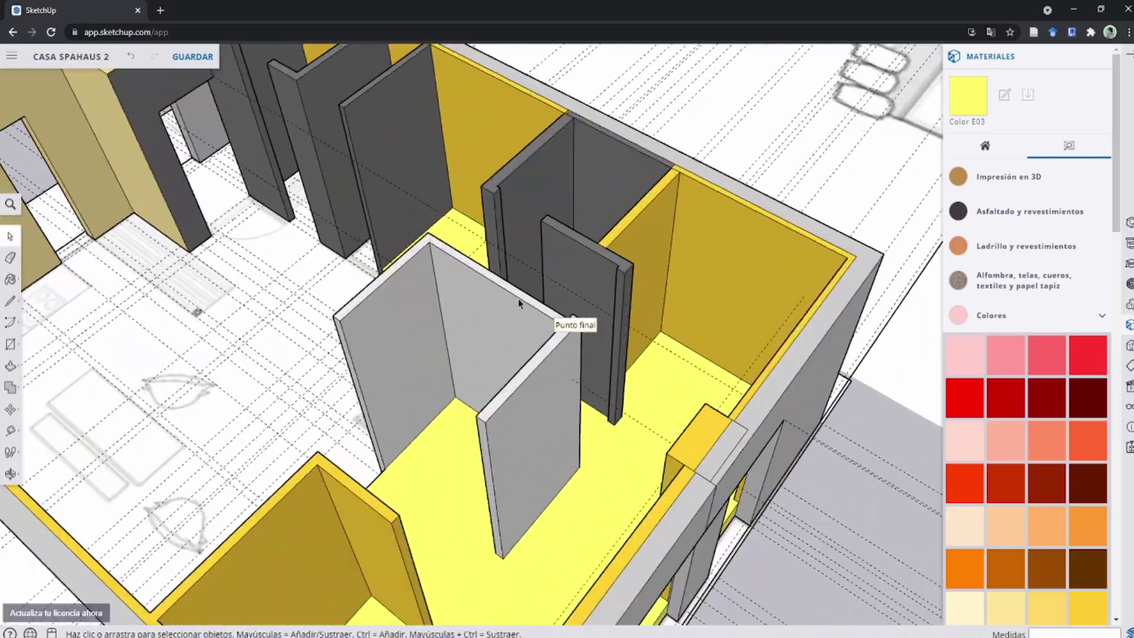
scroll(544, 257, up, 2)
scroll(533, 235, down, 3)
middle_drag(534, 309, 580, 242)
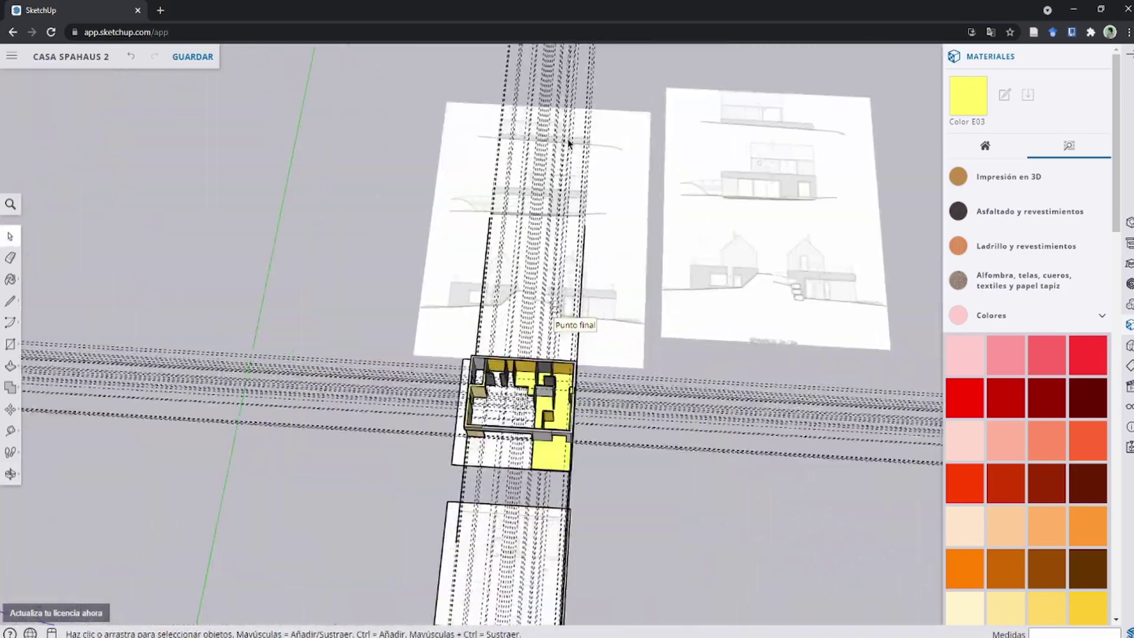
scroll(579, 242, up, 2)
scroll(605, 452, down, 2)
middle_drag(604, 452, 532, 321)
scroll(557, 329, up, 2)
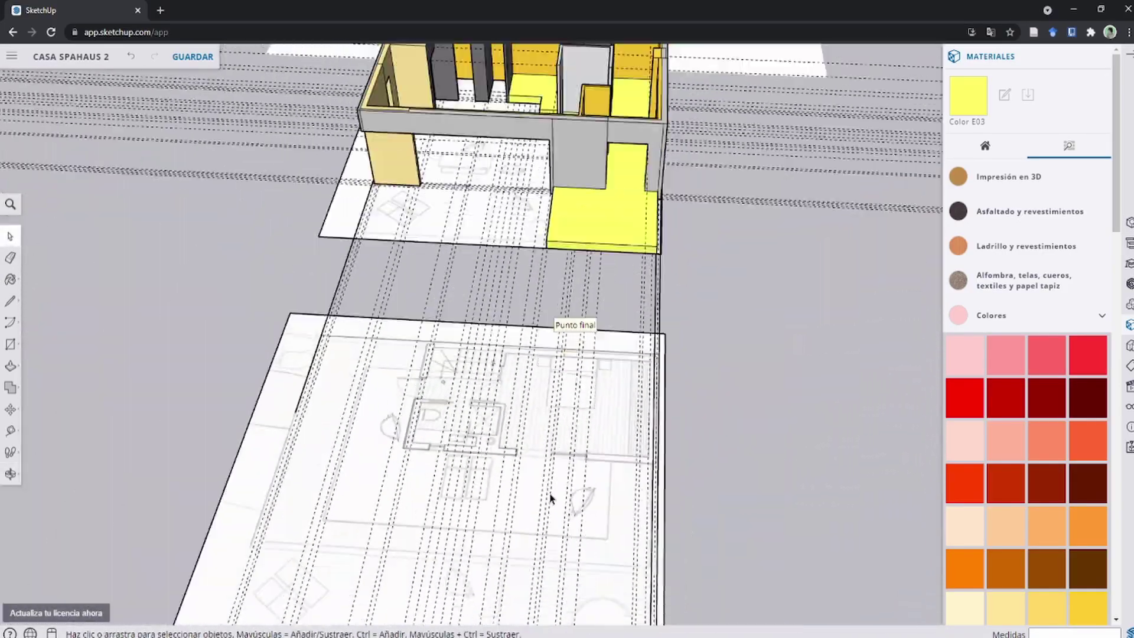
scroll(532, 443, up, 3)
scroll(593, 344, up, 2)
middle_drag(631, 374, 759, 355)
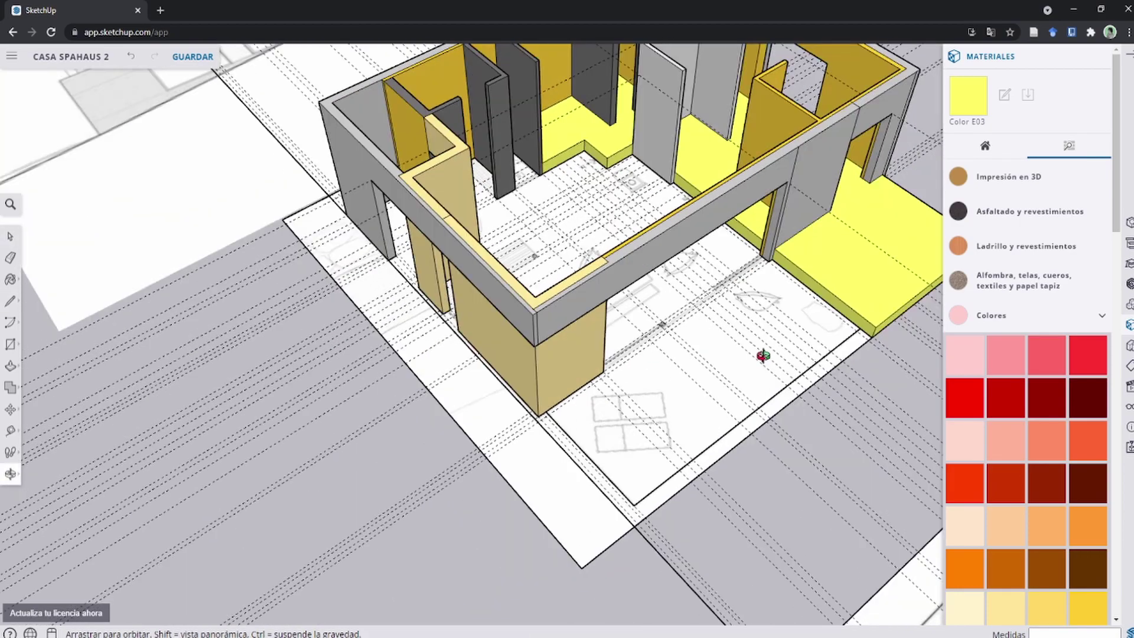
scroll(412, 321, up, 3)
scroll(672, 416, up, 2)
Step: Select the floor edge below the tan pillars
scroll(672, 415, up, 1)
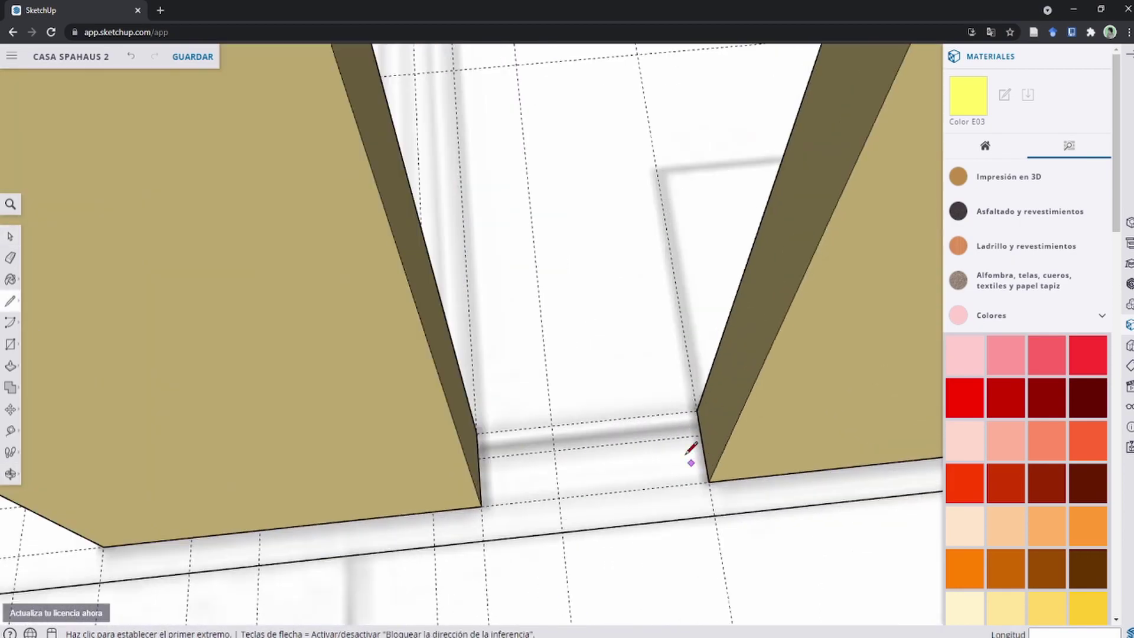
scroll(685, 455, down, 5)
middle_drag(653, 451, 433, 412)
scroll(552, 485, up, 5)
key(l)
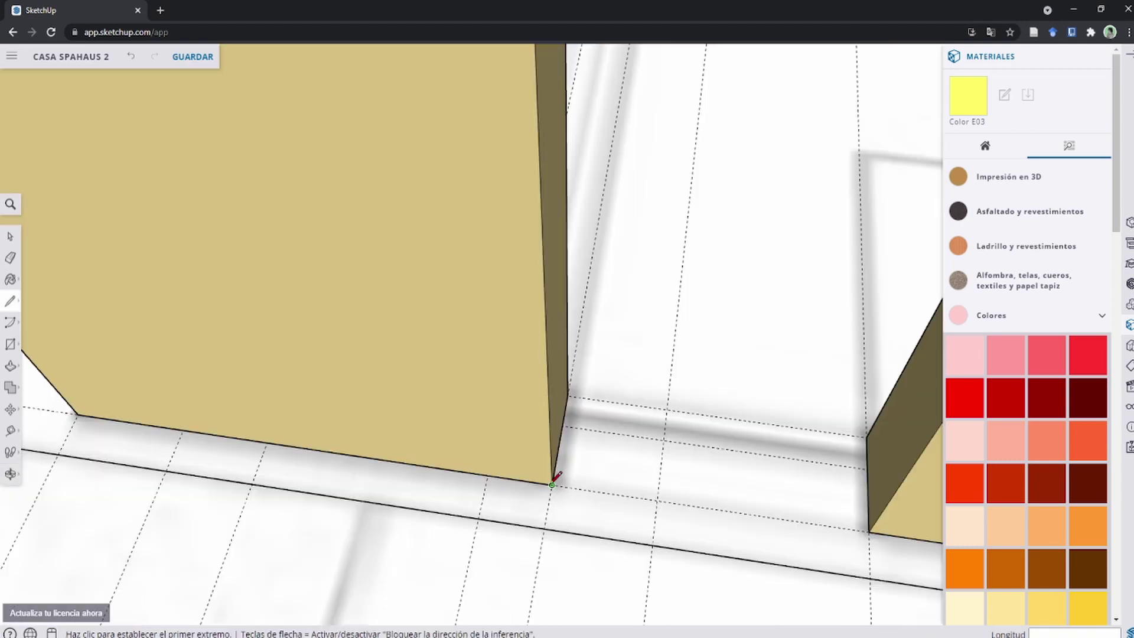
scroll(553, 485, down, 2)
middle_drag(552, 485, 823, 498)
key(space)
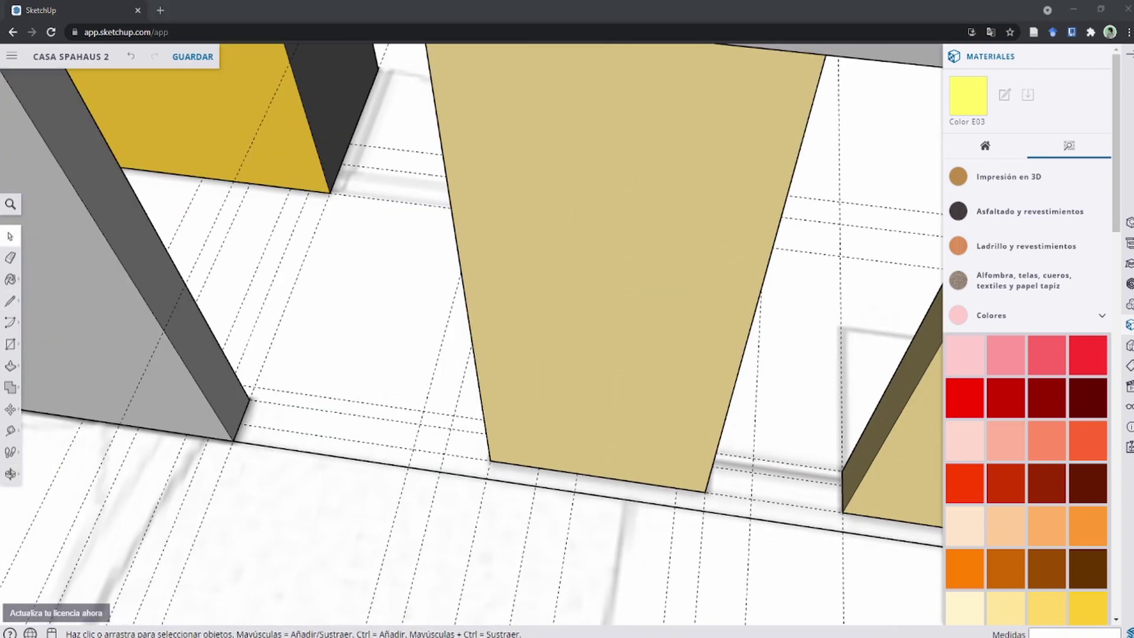
click(749, 491)
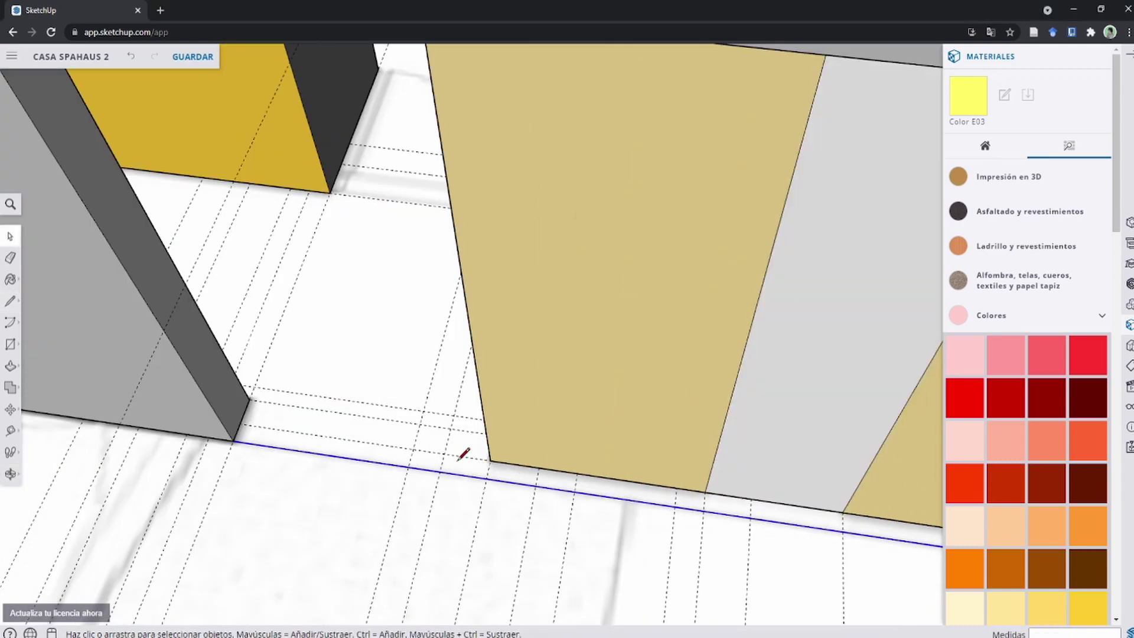
Step: Delete the grey centre panel between the tan pillars
scroll(294, 399, down, 3)
scroll(294, 400, down, 3)
scroll(423, 374, up, 3)
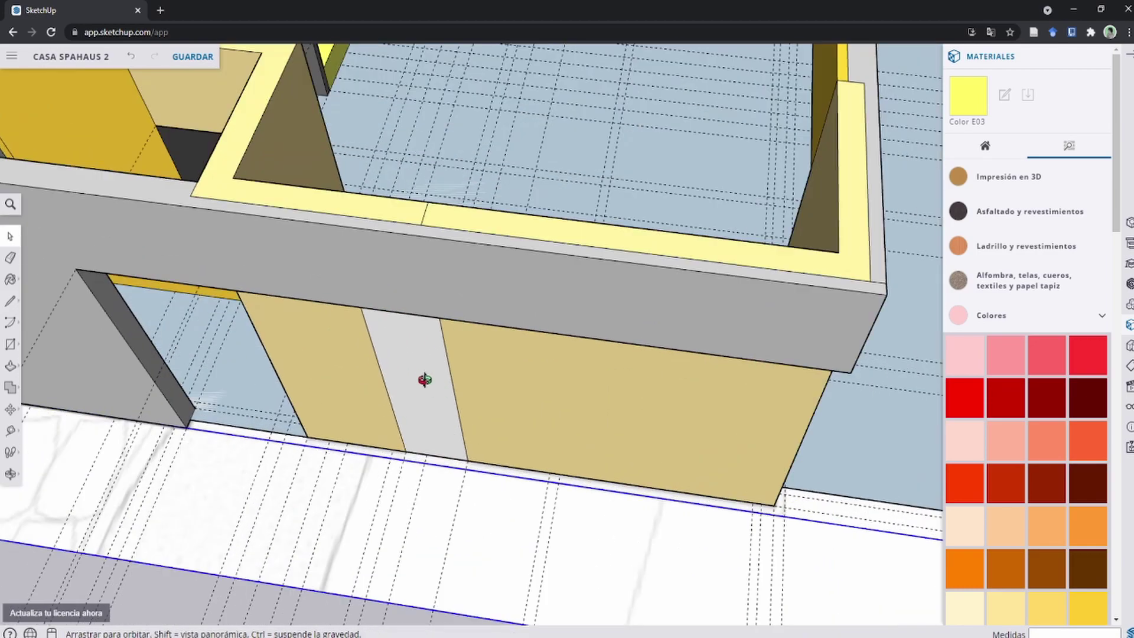
scroll(408, 331, up, 2)
click(431, 371)
key(Delete)
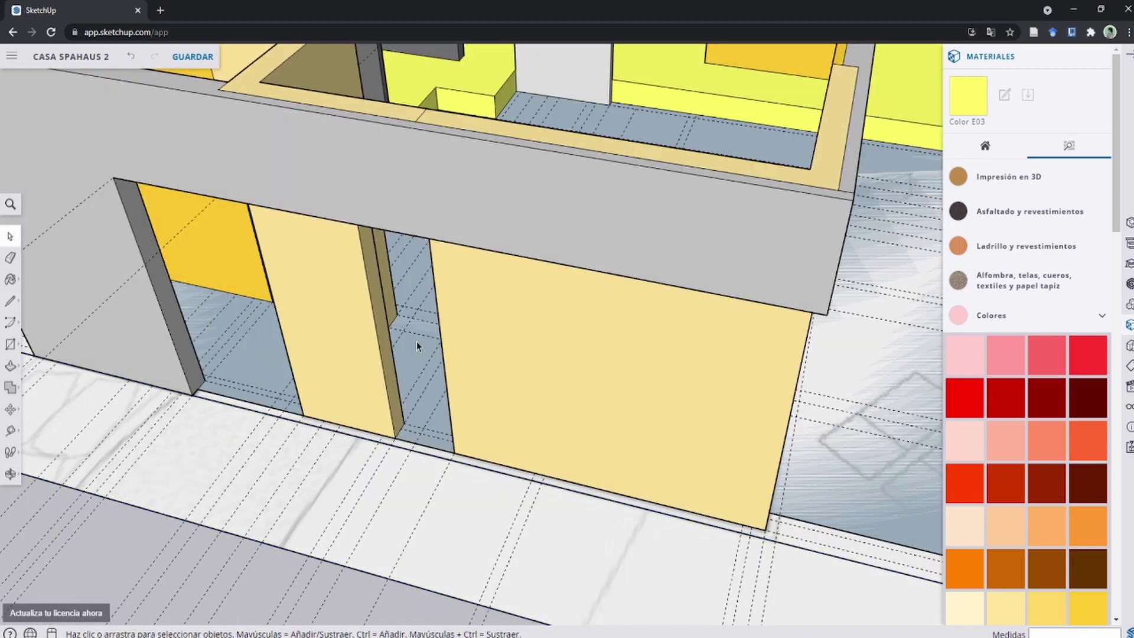
Step: Reverse the floor faces under the house so they face upward
scroll(416, 342, down, 2)
mouse_move(417, 341)
middle_down()
mouse_move(435, 371)
mouse_move(213, 364)
middle_up()
click(656, 362)
scroll(656, 362, up, 2)
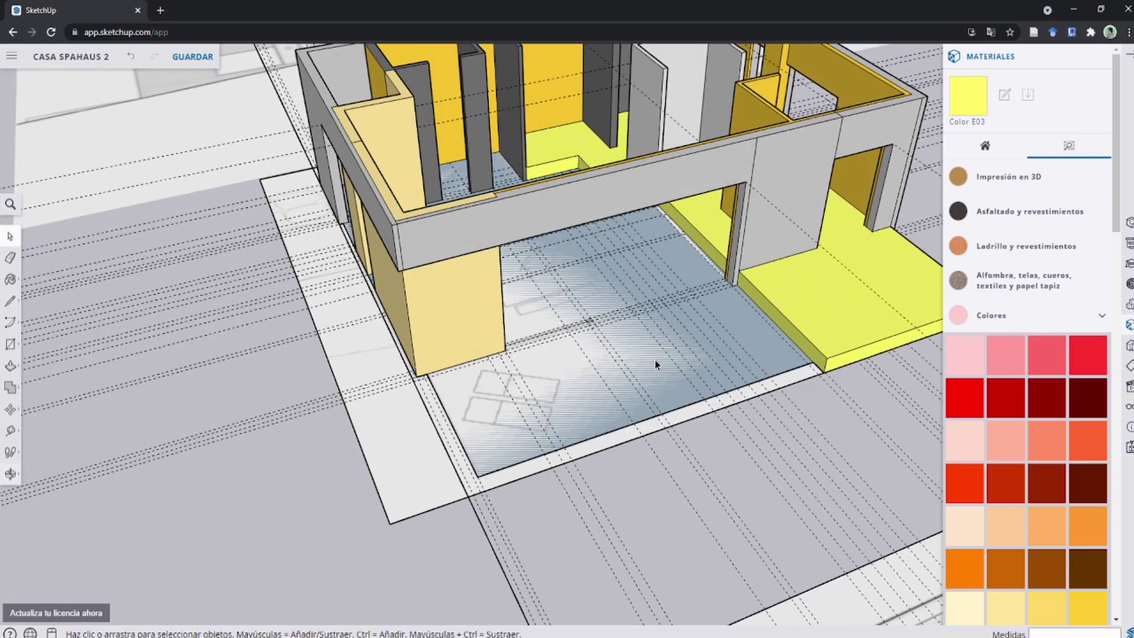
scroll(562, 418, up, 2)
scroll(544, 392, up, 2)
scroll(537, 383, up, 2)
scroll(538, 382, down, 2)
right_click(541, 377)
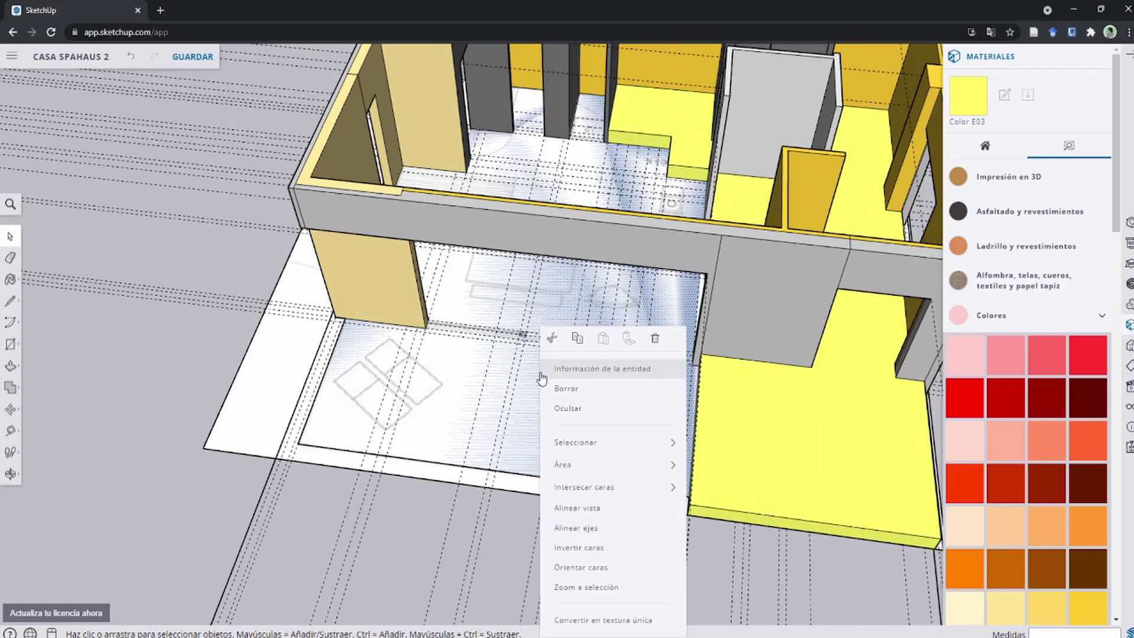
click(526, 414)
middle_drag(511, 320, 484, 300)
right_click(466, 329)
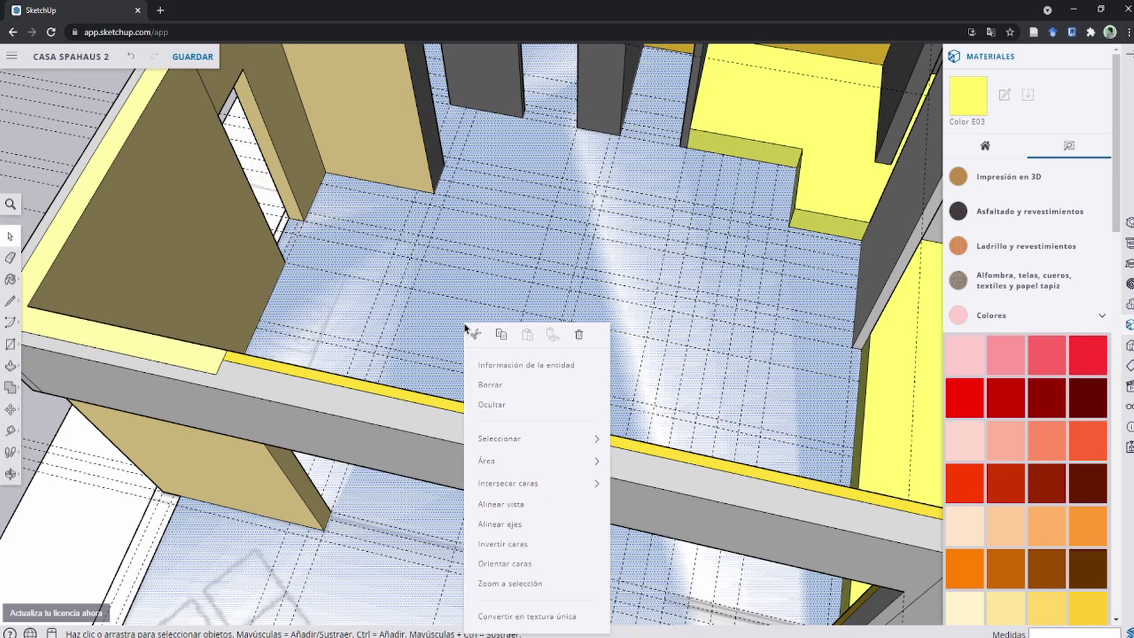
click(544, 543)
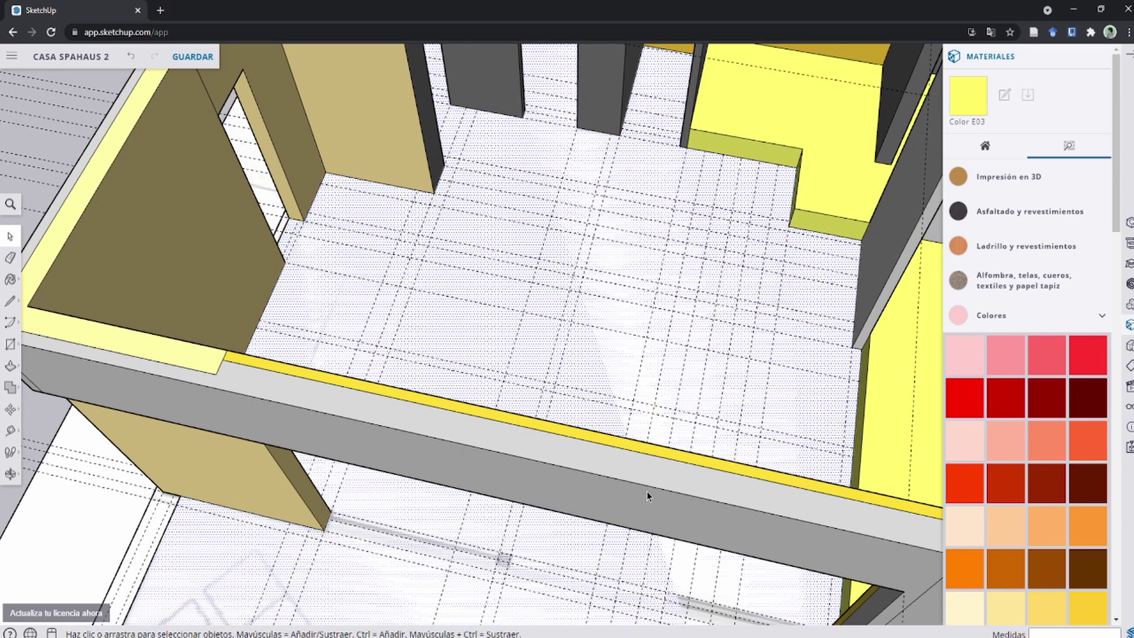
Step: Pick a colour swatch, then select the entire house model
scroll(1016, 349, down, 5)
click(964, 261)
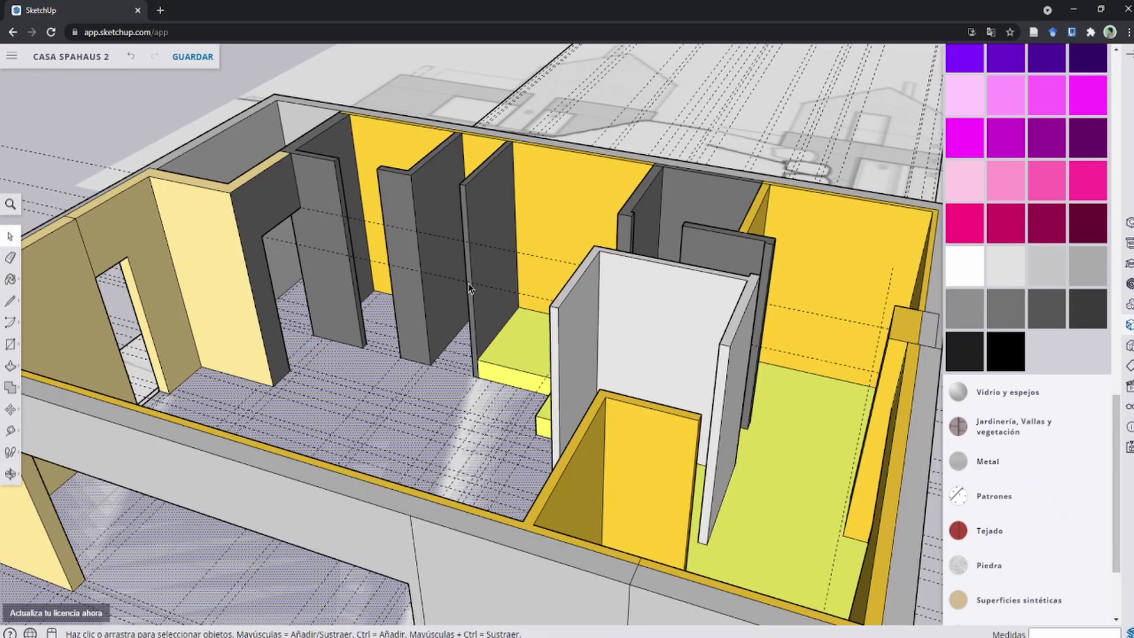
scroll(470, 288, down, 5)
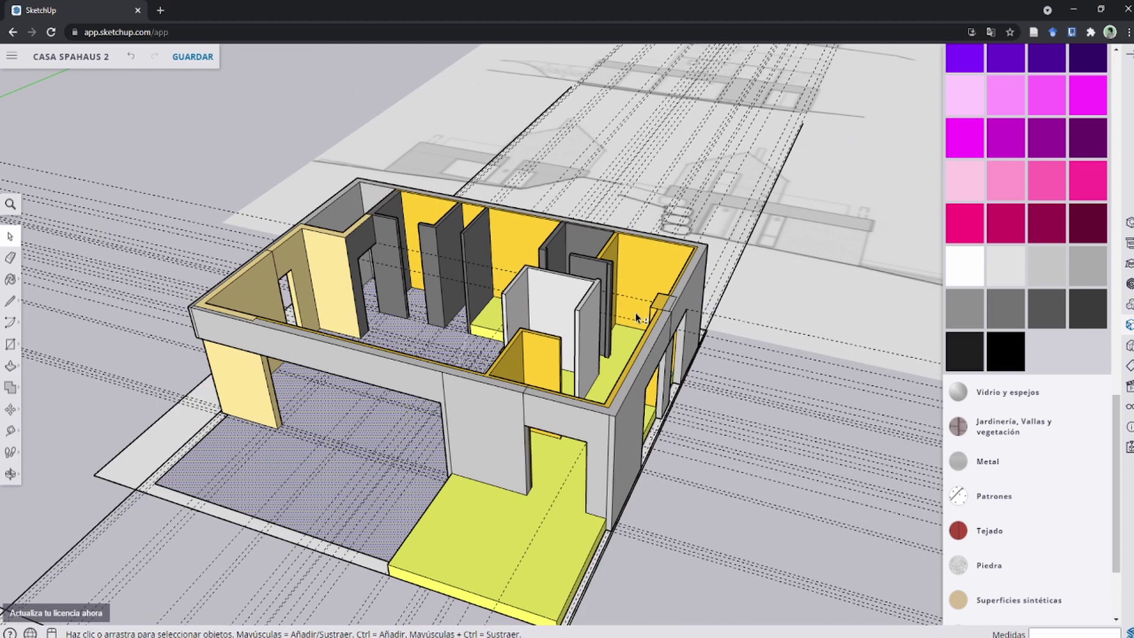
middle_drag(637, 318, 470, 343)
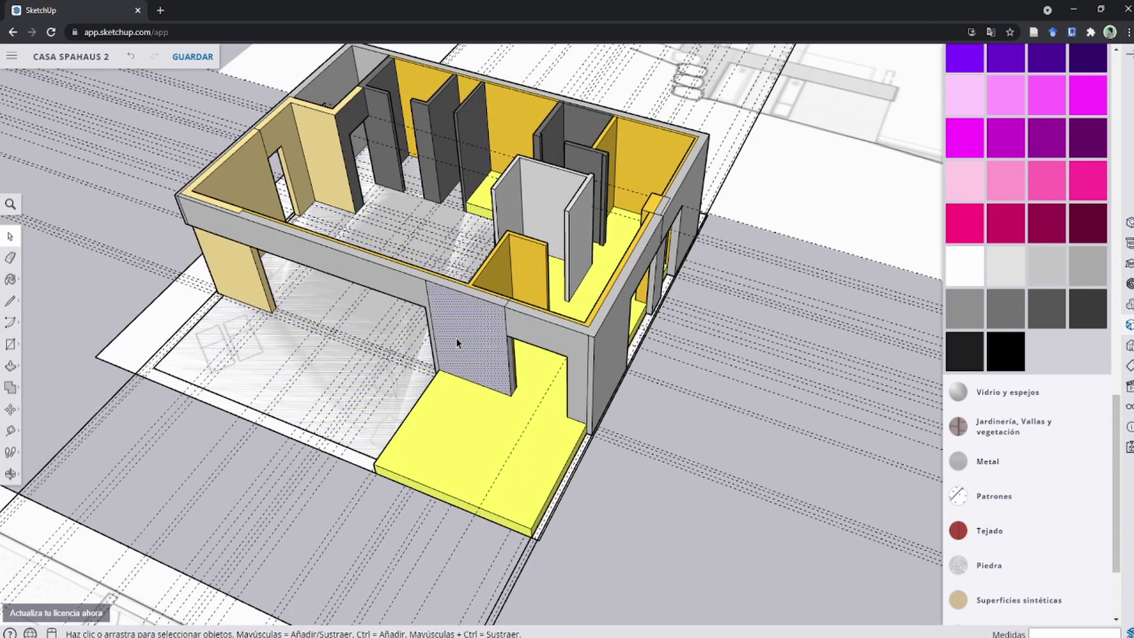
triple_click(457, 338)
mouse_move(422, 282)
middle_down()
mouse_move(698, 369)
mouse_move(451, 197)
mouse_move(523, 160)
middle_up()
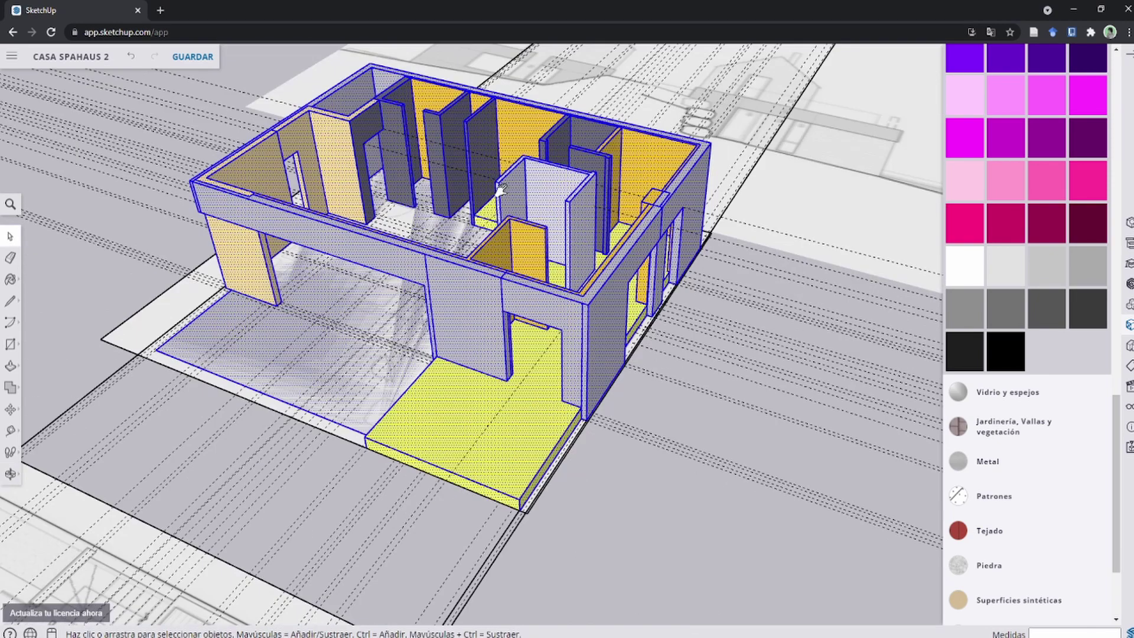
Step: Make the selected storey a component with the definition name 'primer nivel'
right_click(523, 160)
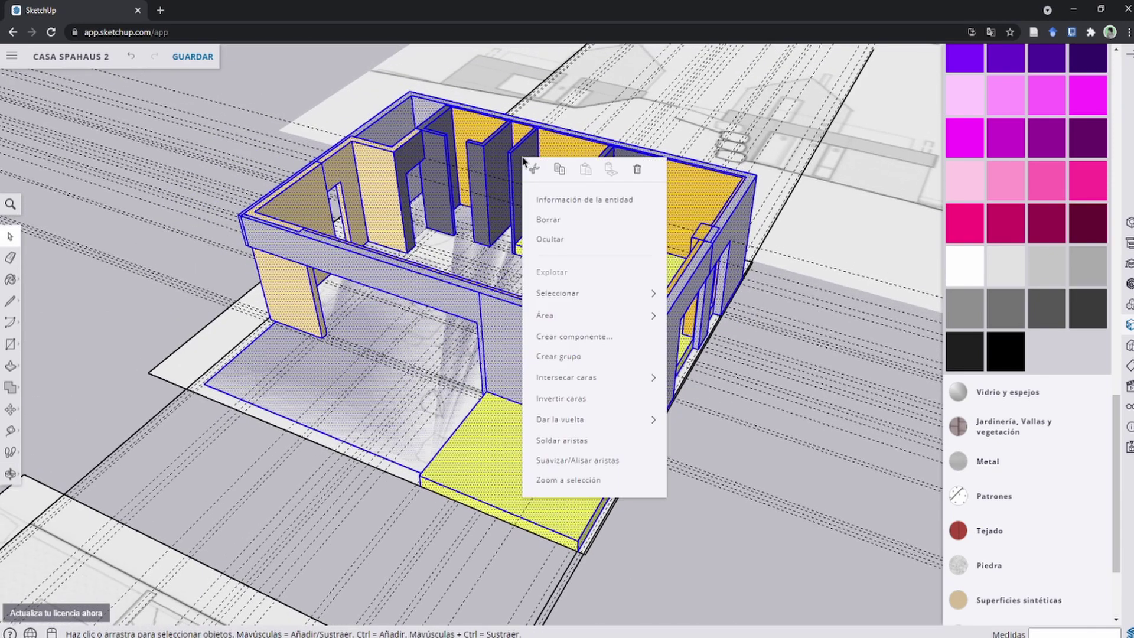
click(582, 338)
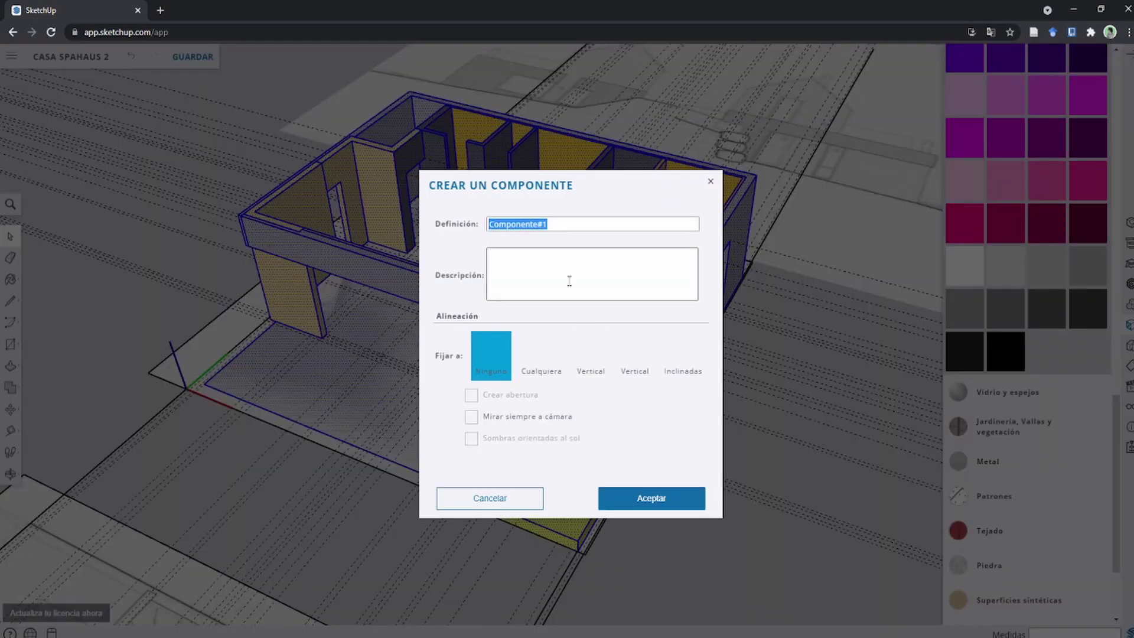
text(primer)
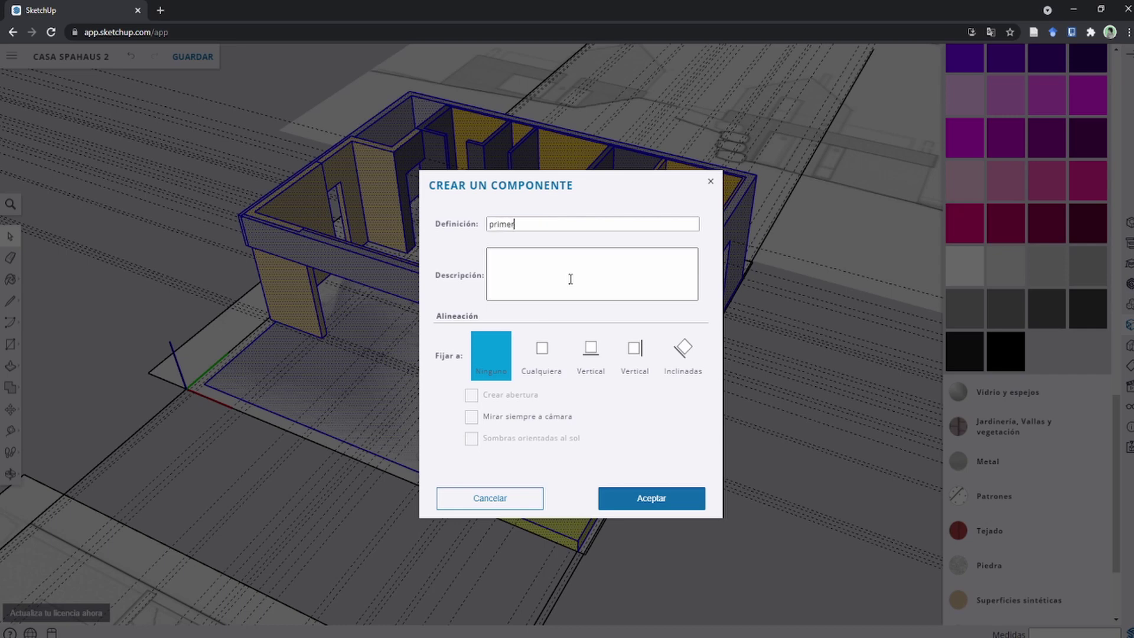
text( nivel)
key(Tab)
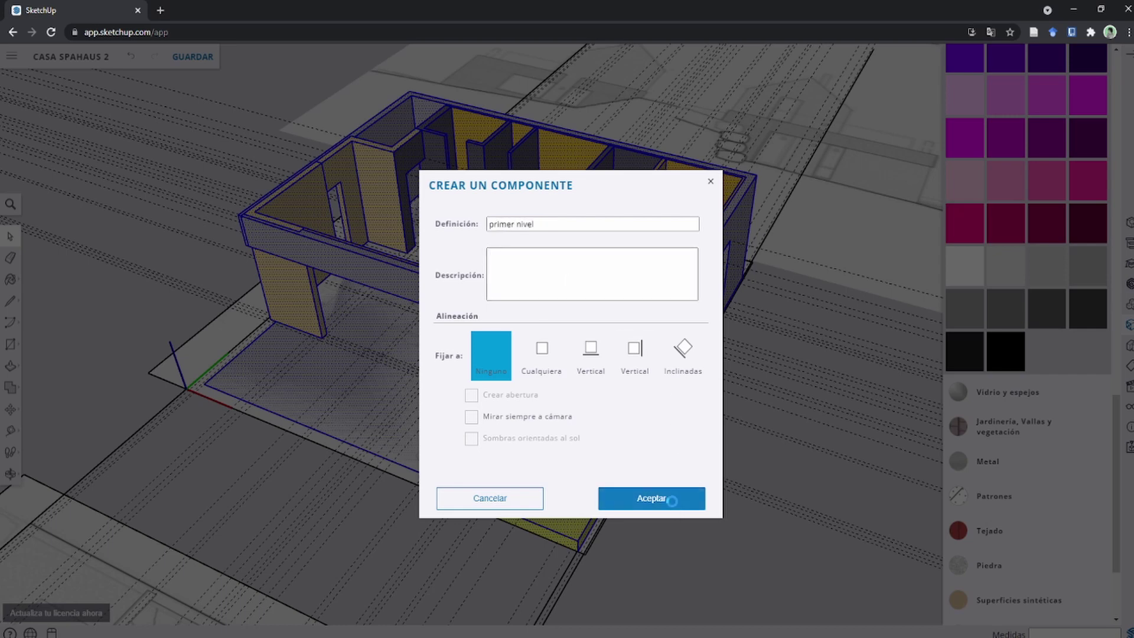
click(672, 500)
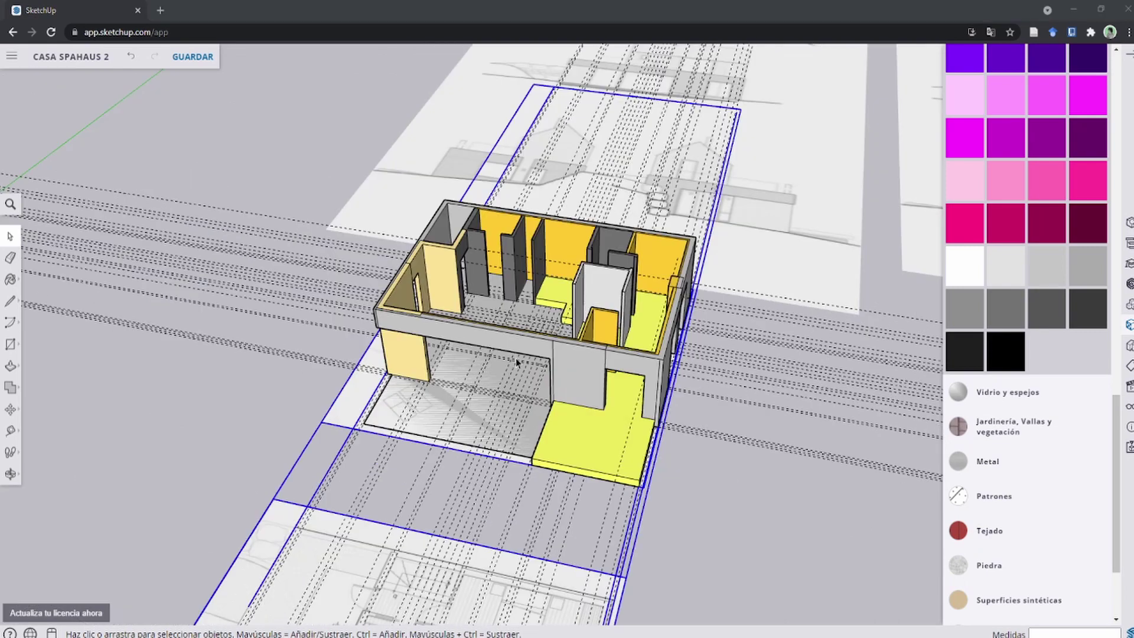
scroll(515, 358, up, 3)
Step: Move aside and close the kitchen reference photo, then select the house storey
middle_drag(516, 357, 519, 299)
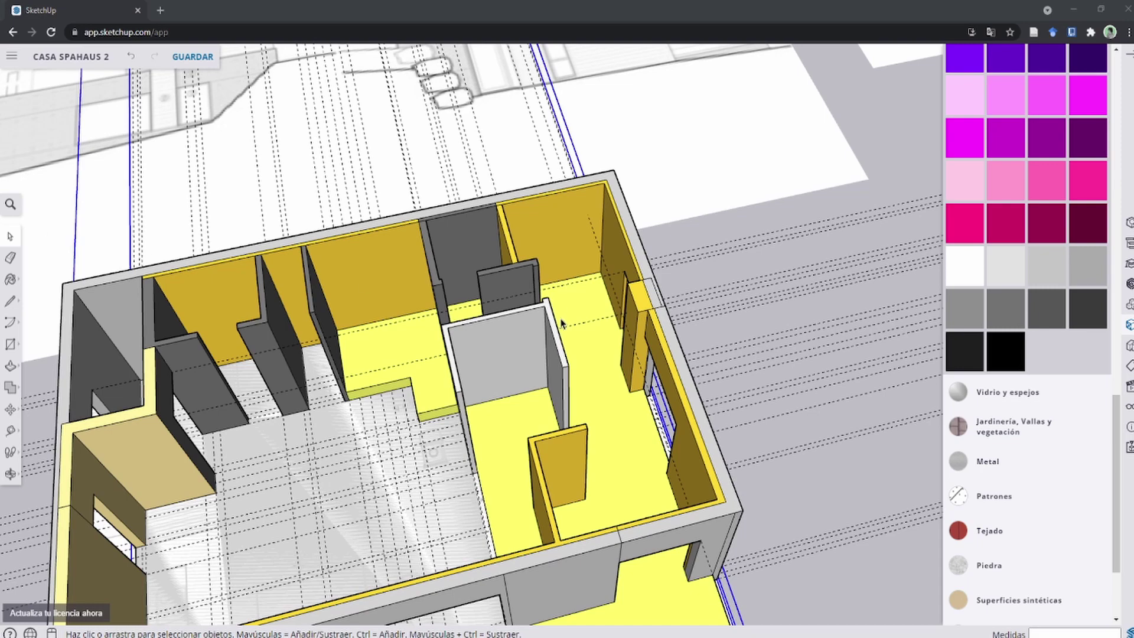
middle_drag(426, 418, 331, 408)
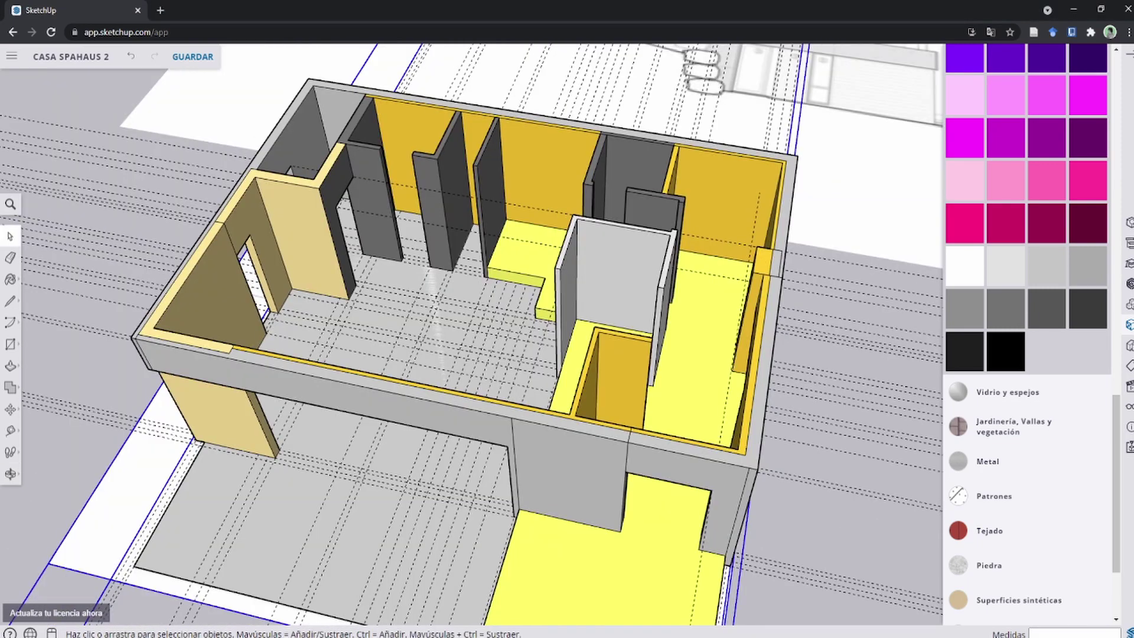
drag(460, 179, 256, 104)
scroll(282, 307, up, 2)
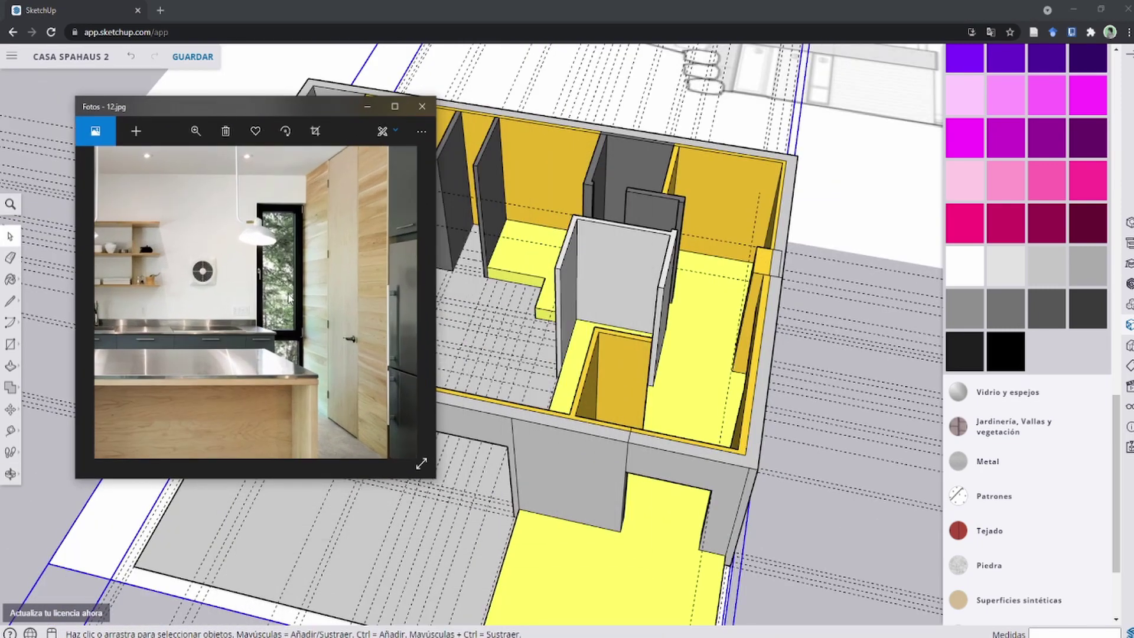
click(422, 106)
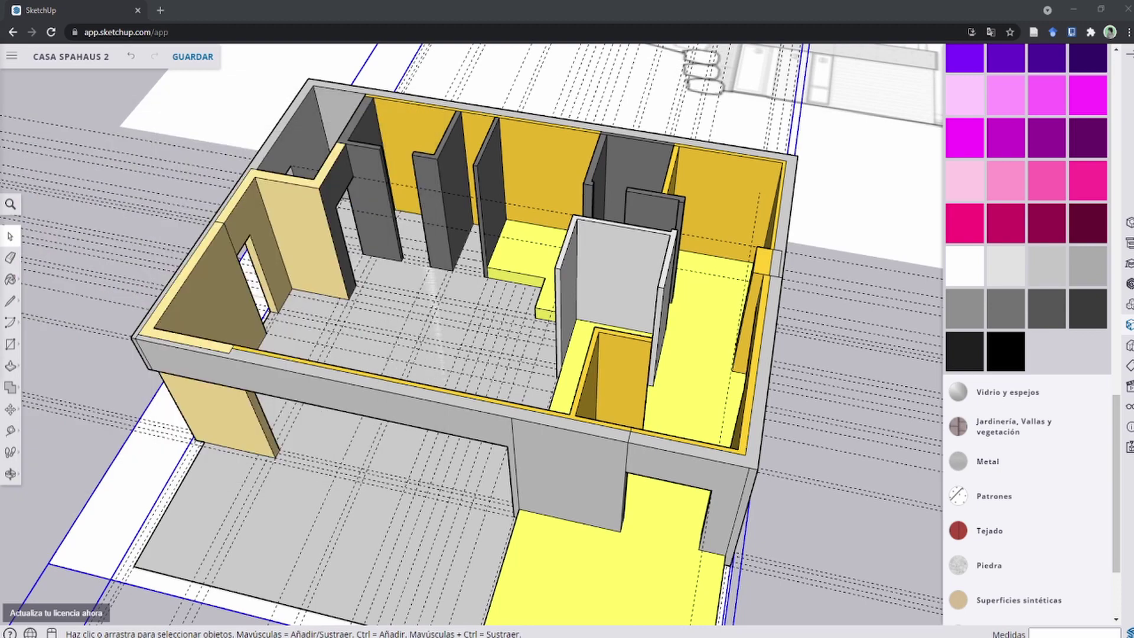
scroll(659, 346, up, 5)
scroll(355, 354, down, 5)
scroll(492, 282, up, 3)
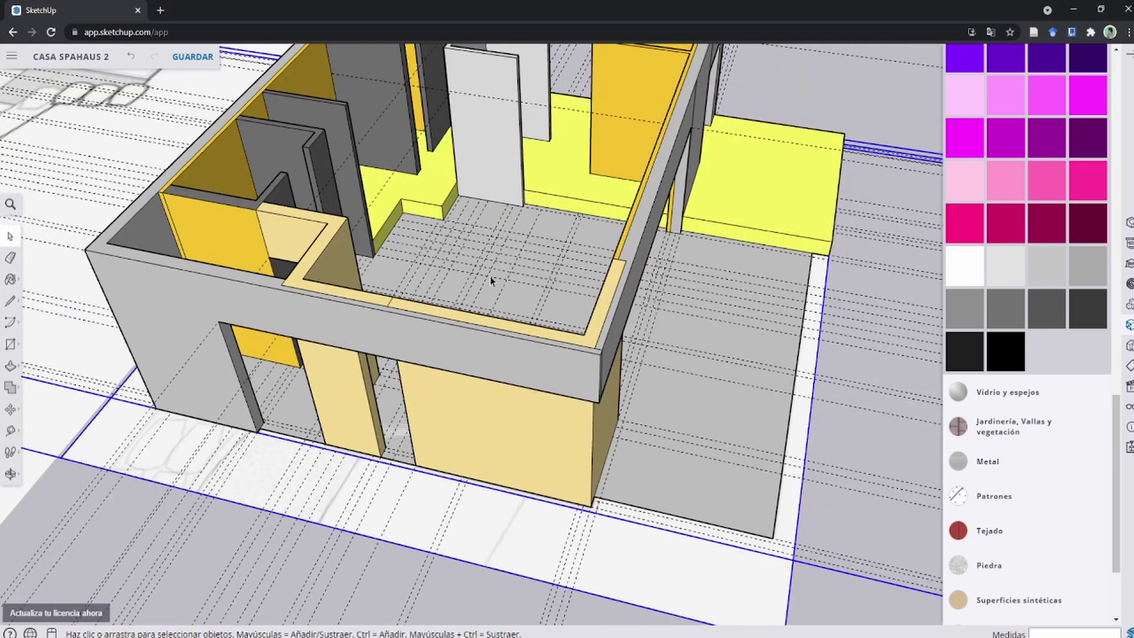
click(493, 282)
scroll(470, 417, up, 5)
Step: Draw a rectangle filling the front doorway opening
middle_drag(470, 417, 419, 236)
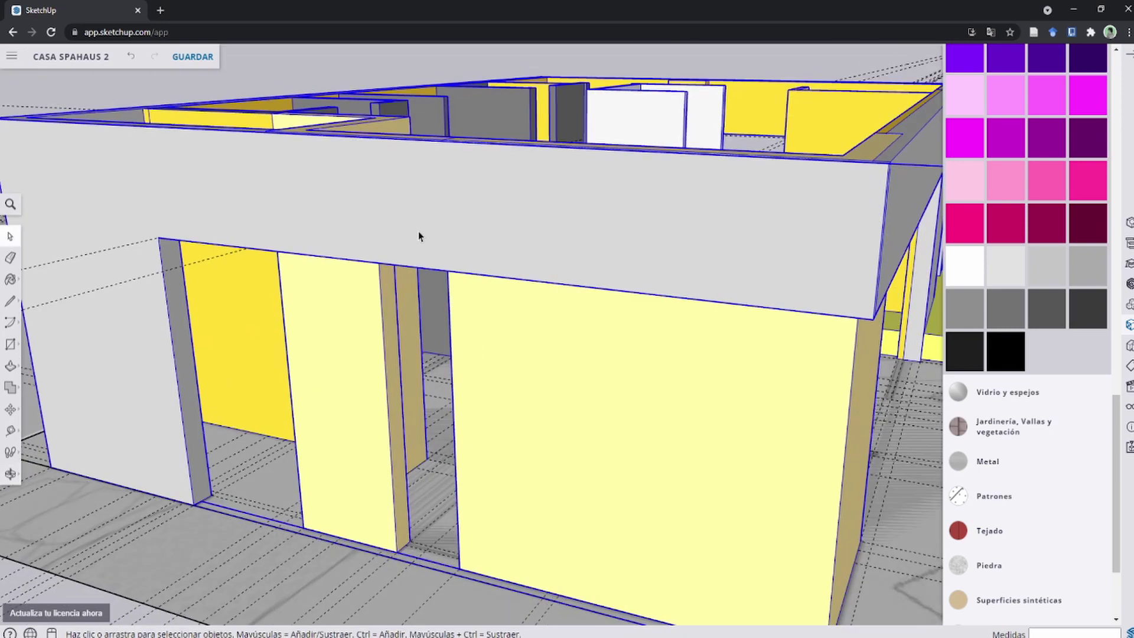
scroll(413, 266, down, 5)
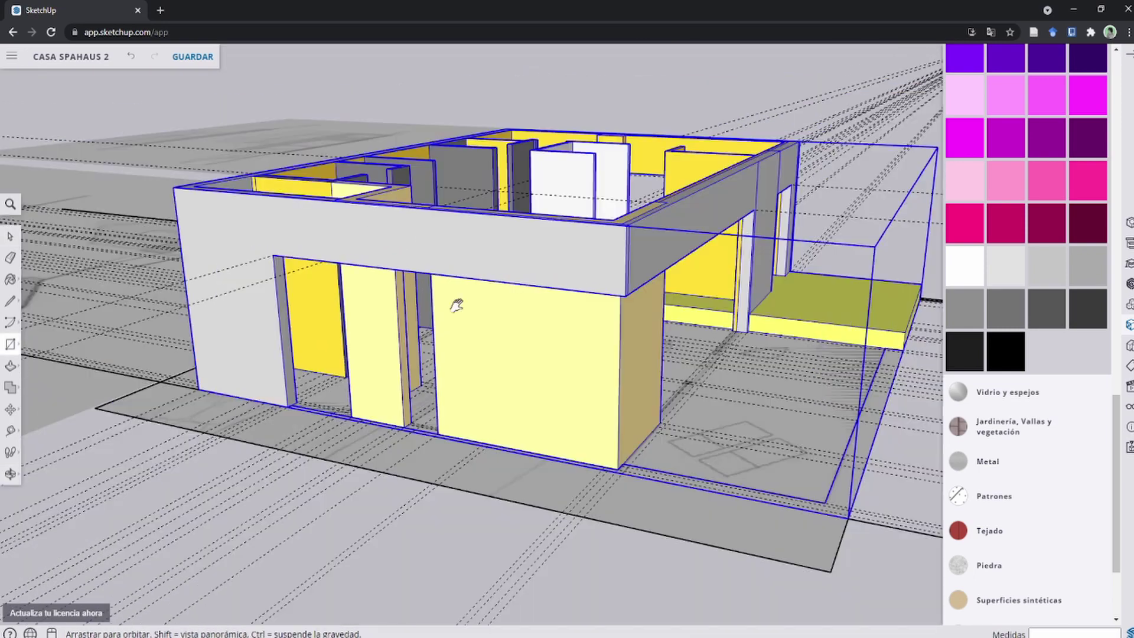
middle_drag(456, 305, 423, 170)
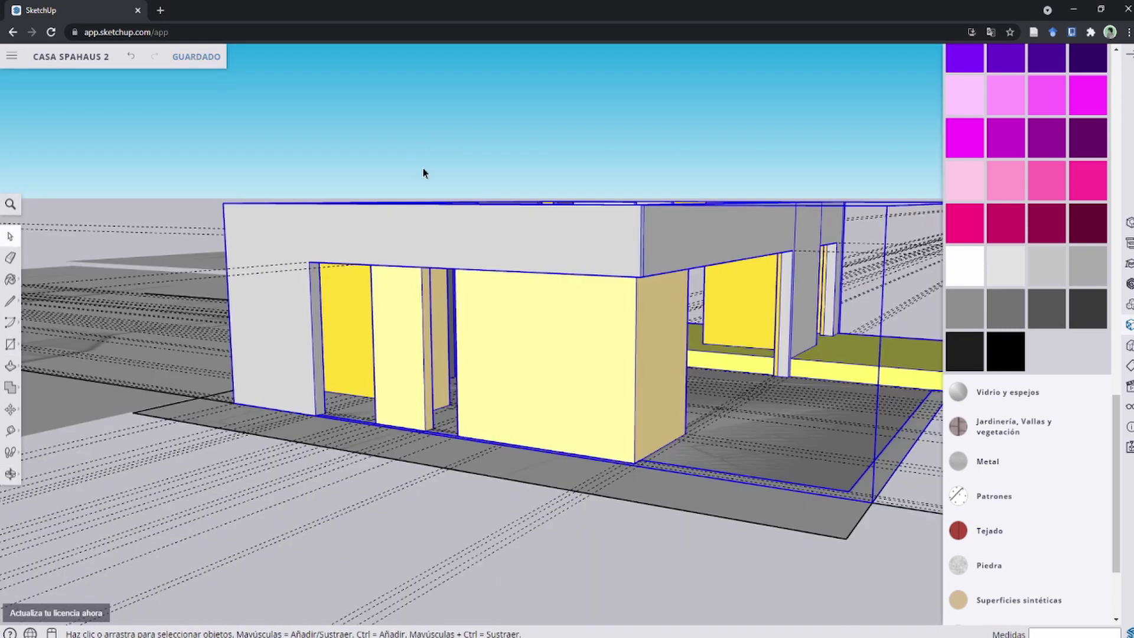
click(400, 141)
key(r)
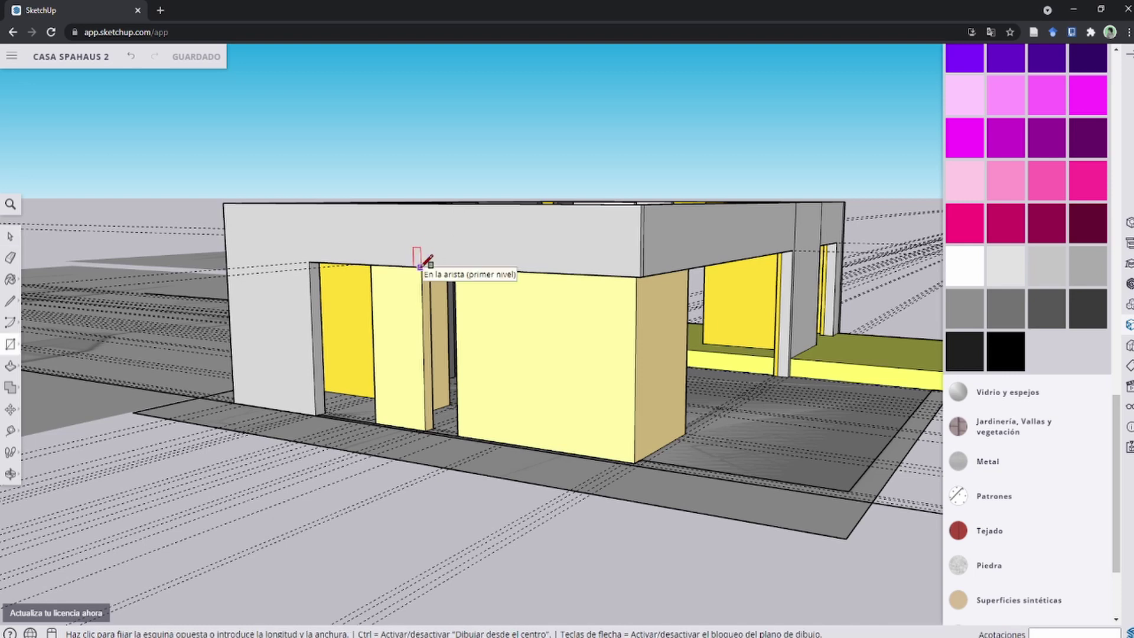
scroll(424, 310, up, 4)
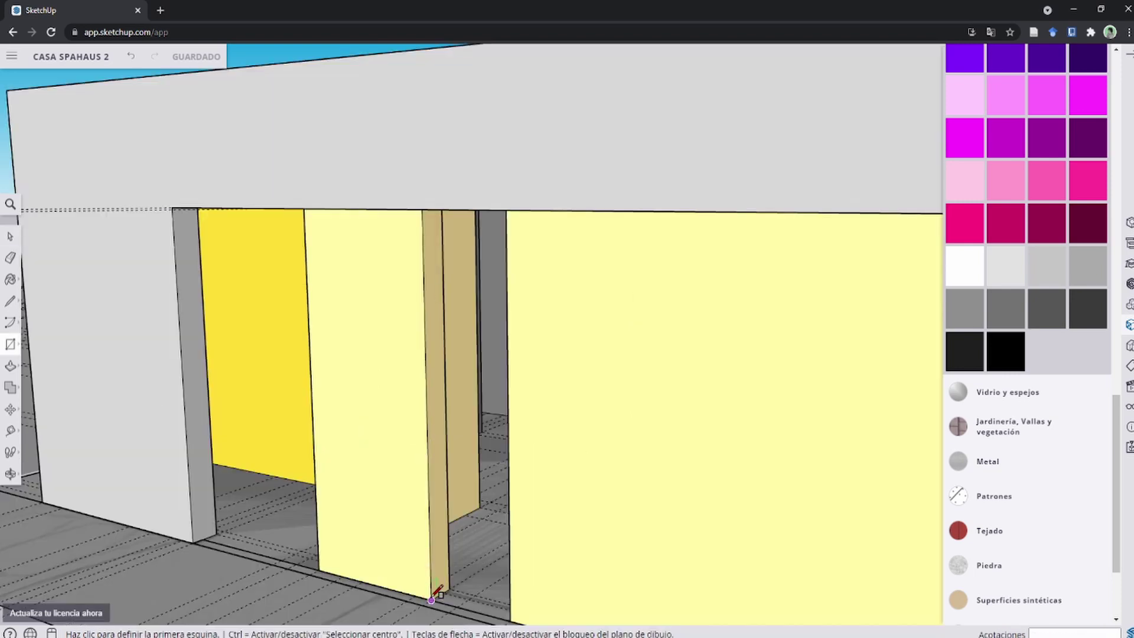
middle_drag(428, 590, 619, 442)
drag(511, 486, 606, 190)
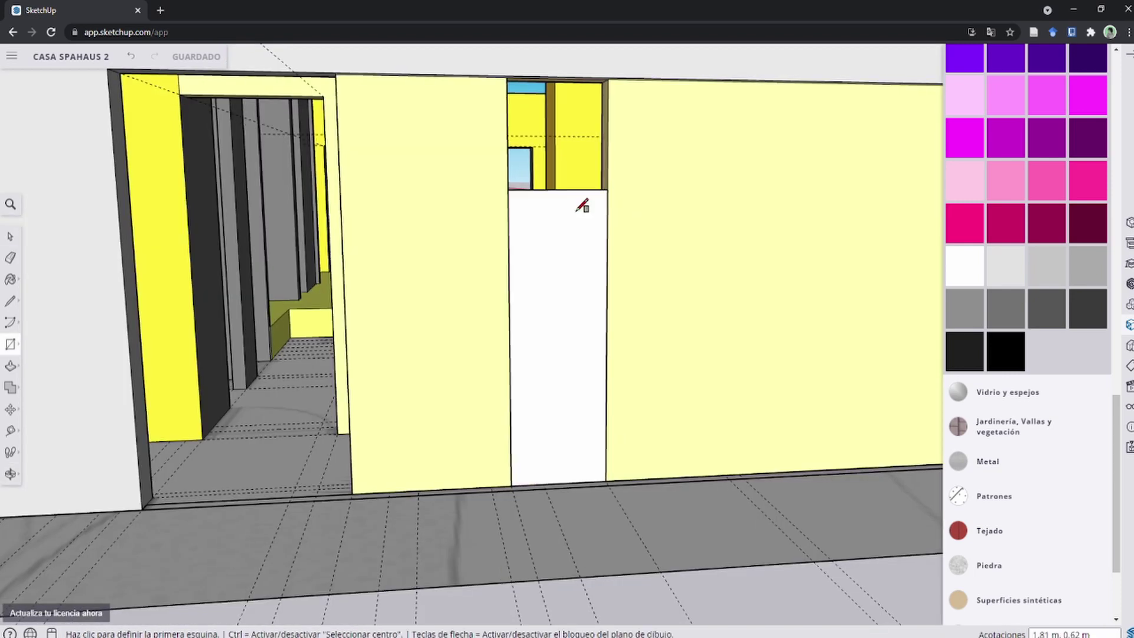
key(space)
scroll(544, 263, down, 3)
Step: Reposition the doorway rectangle back into the wall opening
click(544, 263)
scroll(554, 269, down, 5)
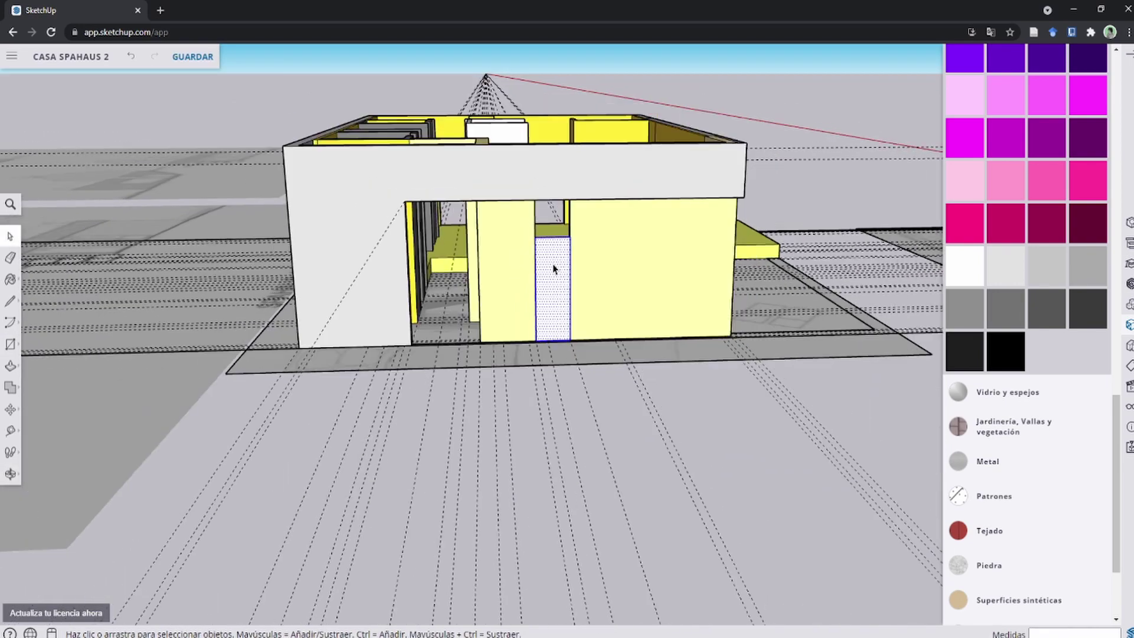
click(554, 275)
key(Escape)
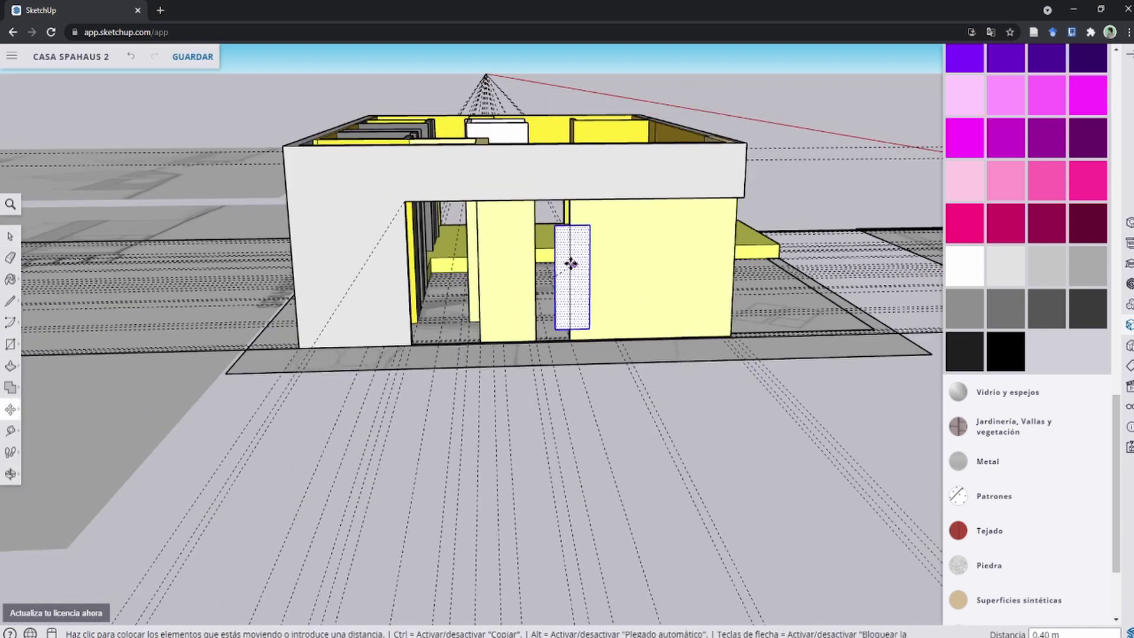
key(space)
click(598, 239)
scroll(555, 255, up, 3)
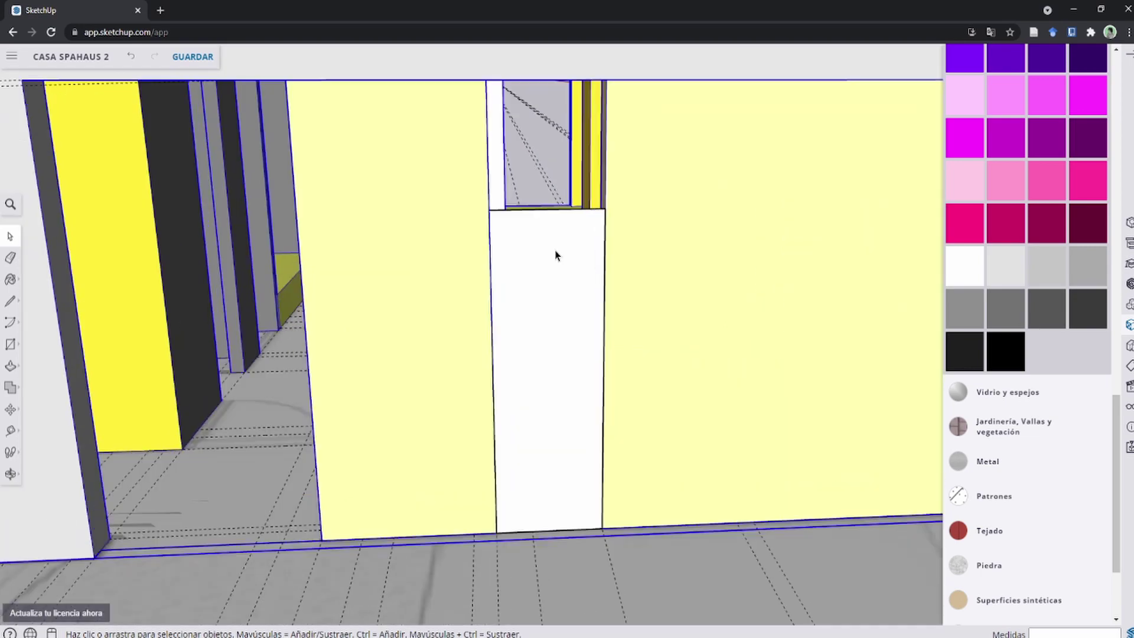
scroll(554, 251, up, 2)
scroll(554, 250, down, 2)
Step: Scale the doorway panel upward so it reaches the top of the wall
click(514, 331)
key(s)
drag(513, 315, 568, 192)
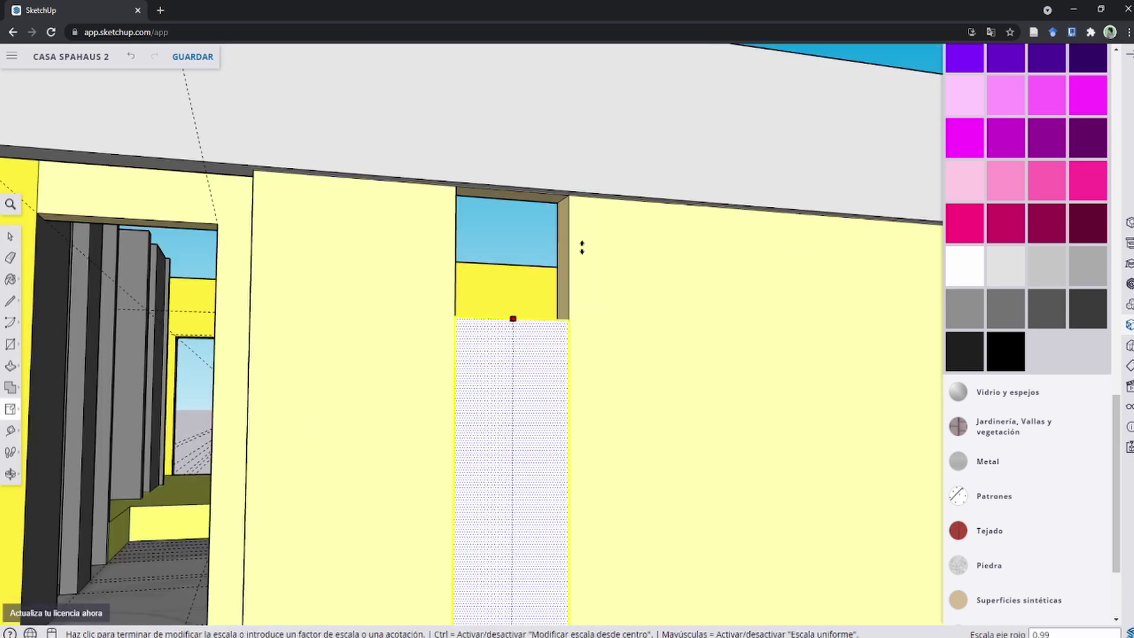
scroll(535, 246, down, 1)
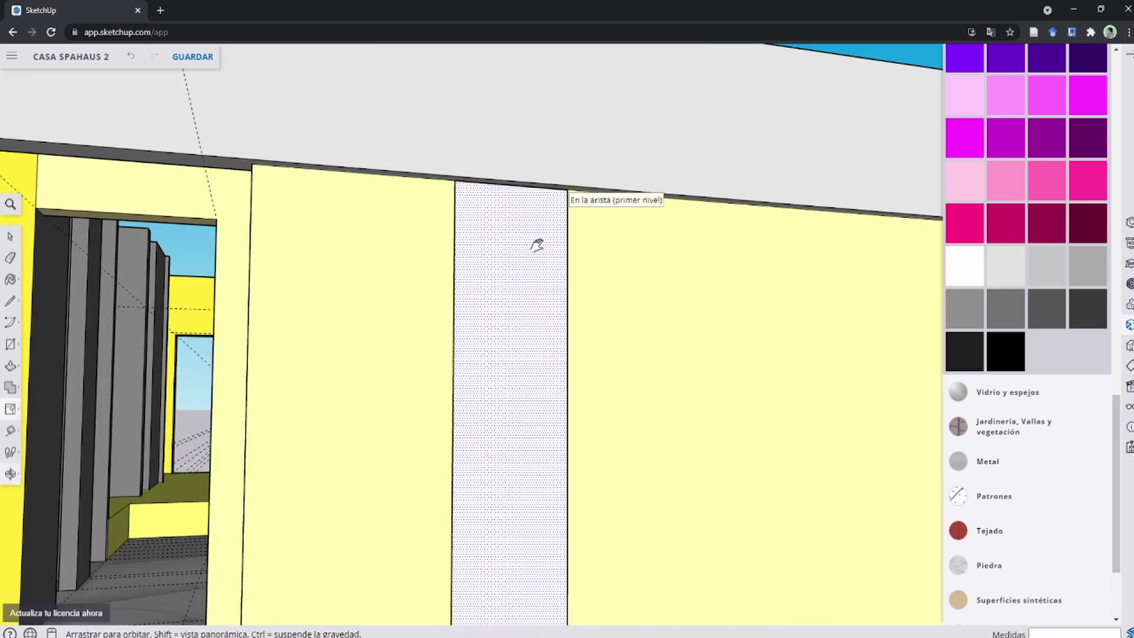
scroll(535, 246, down, 1)
scroll(535, 249, down, 2)
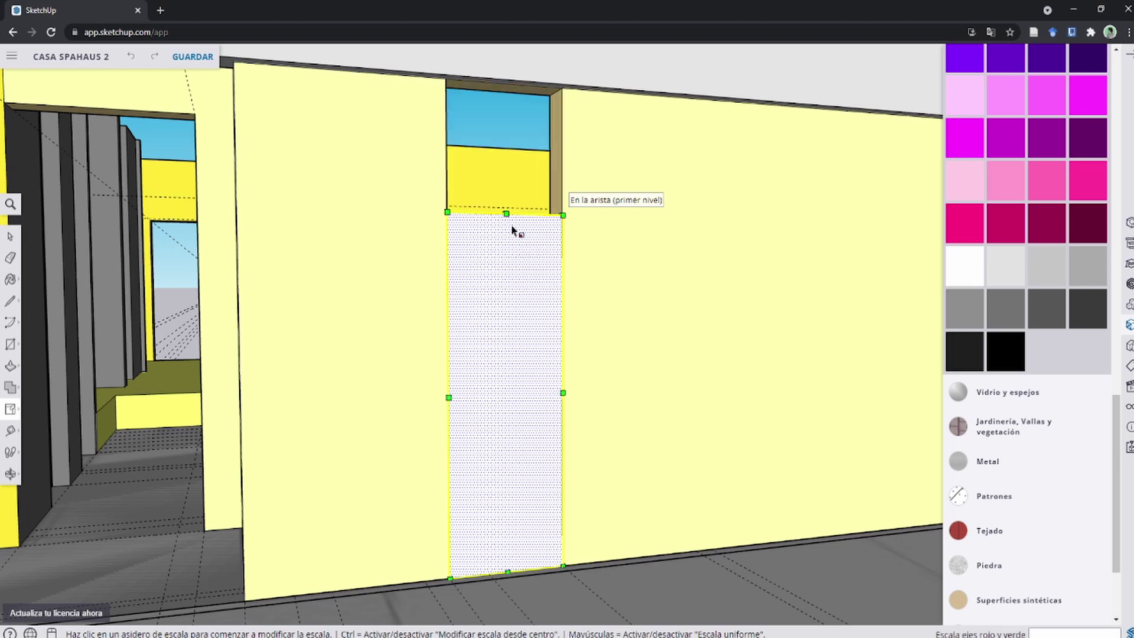
click(506, 213)
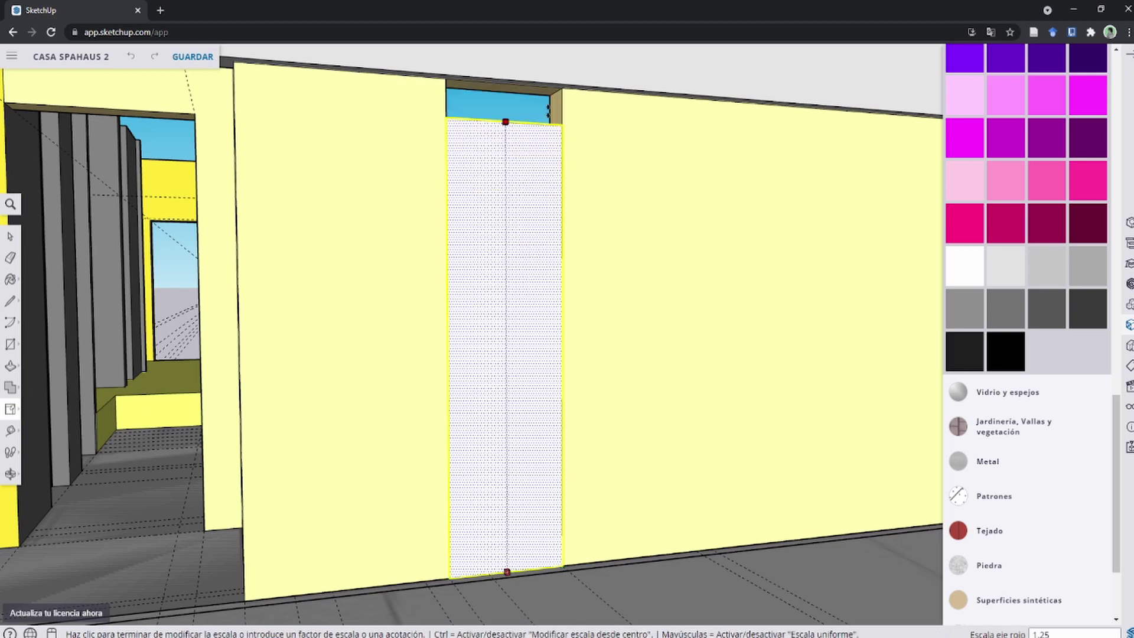
click(557, 140)
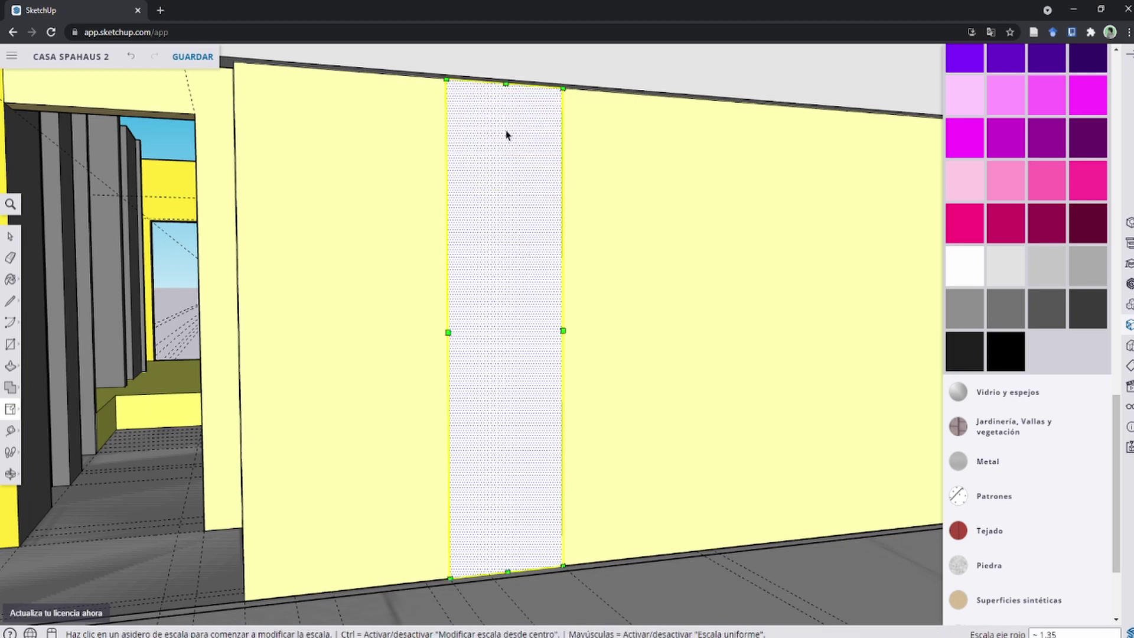
key(space)
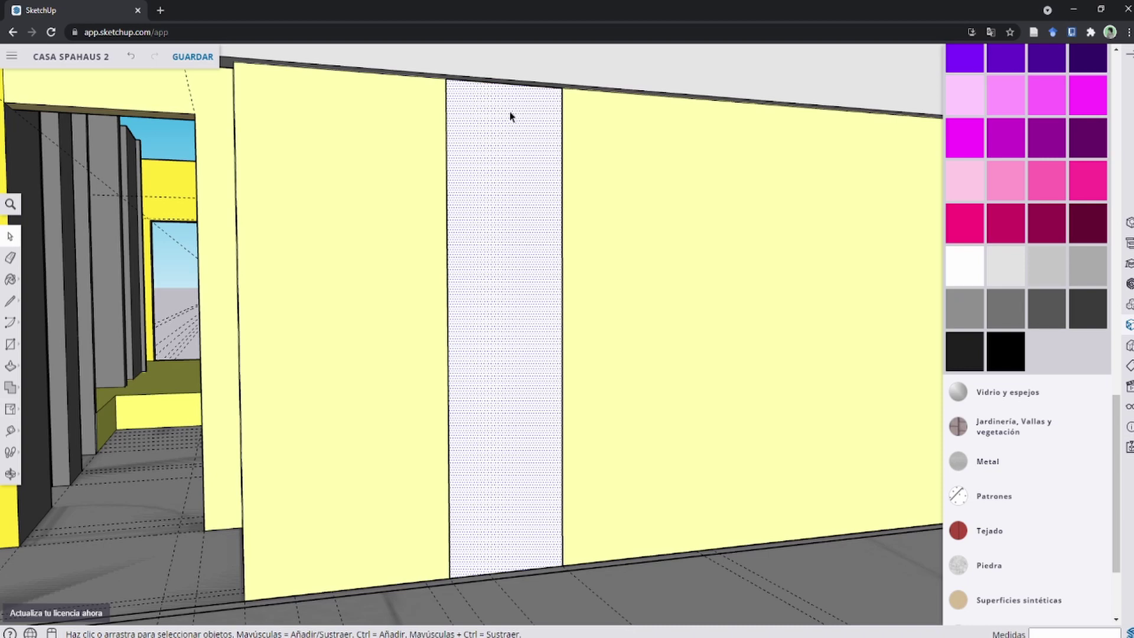
Step: Try an inset offset and a dividing line on the door panel, then undo the line
key(f)
click(507, 95)
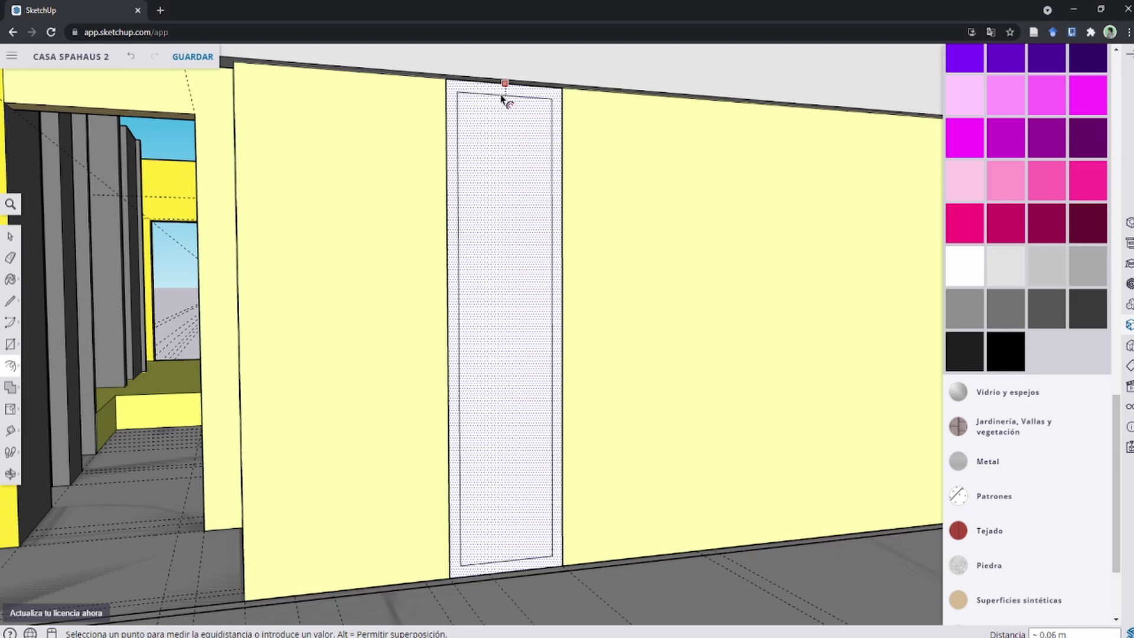
click(507, 96)
key(l)
click(553, 388)
click(459, 391)
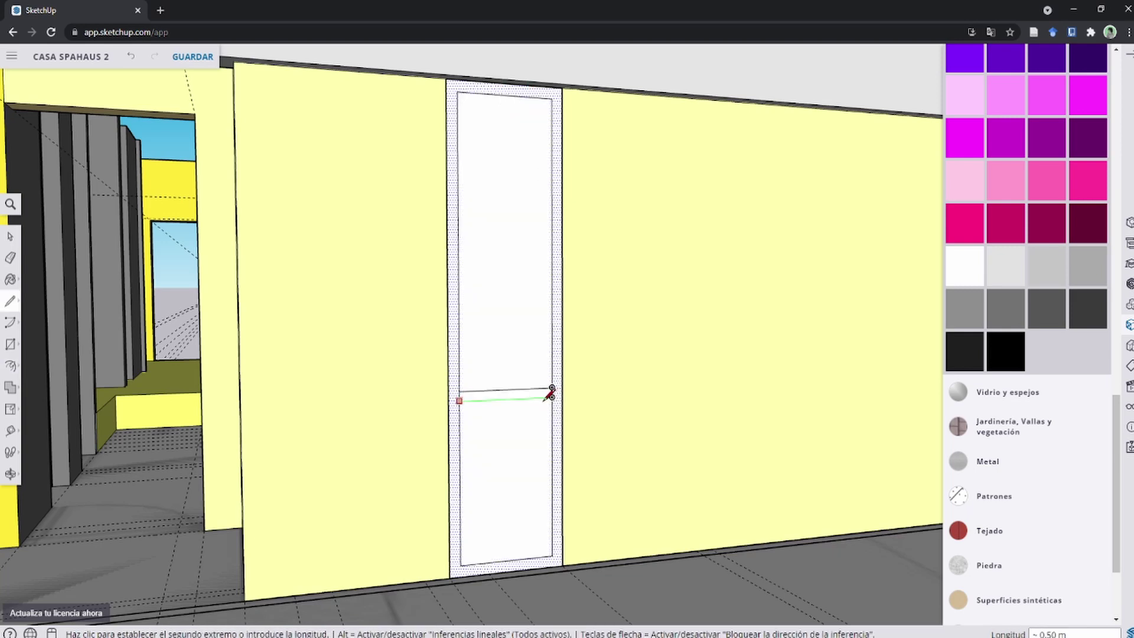
key(ctrl+z)
Step: Place a horizontal Tape Measure guide across the door and draw a line along it to split it
key(t)
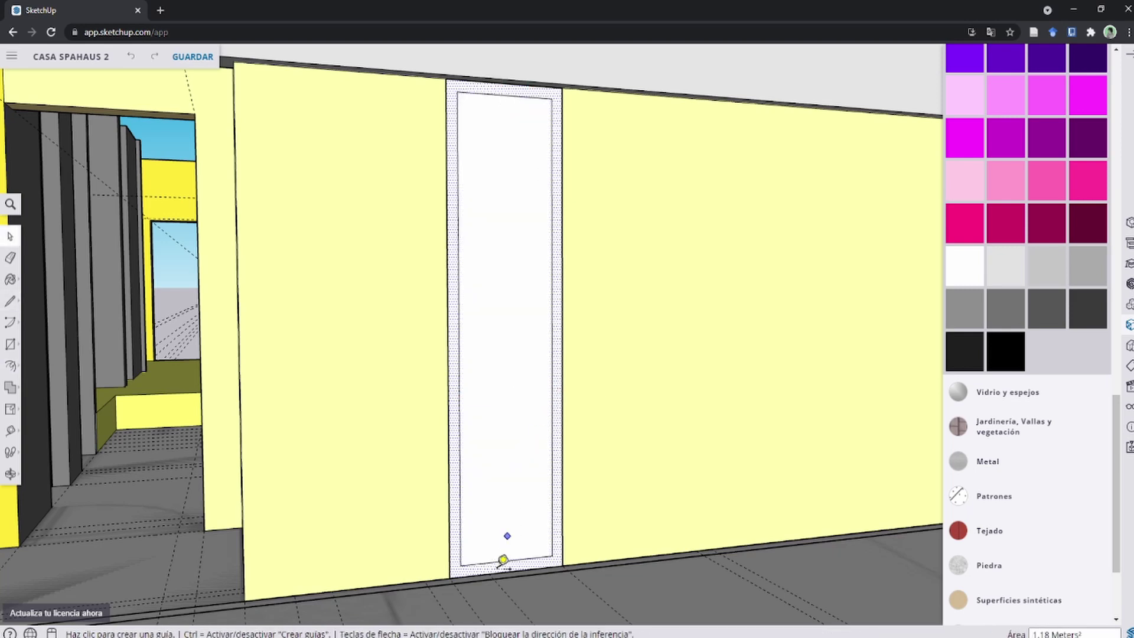
click(507, 558)
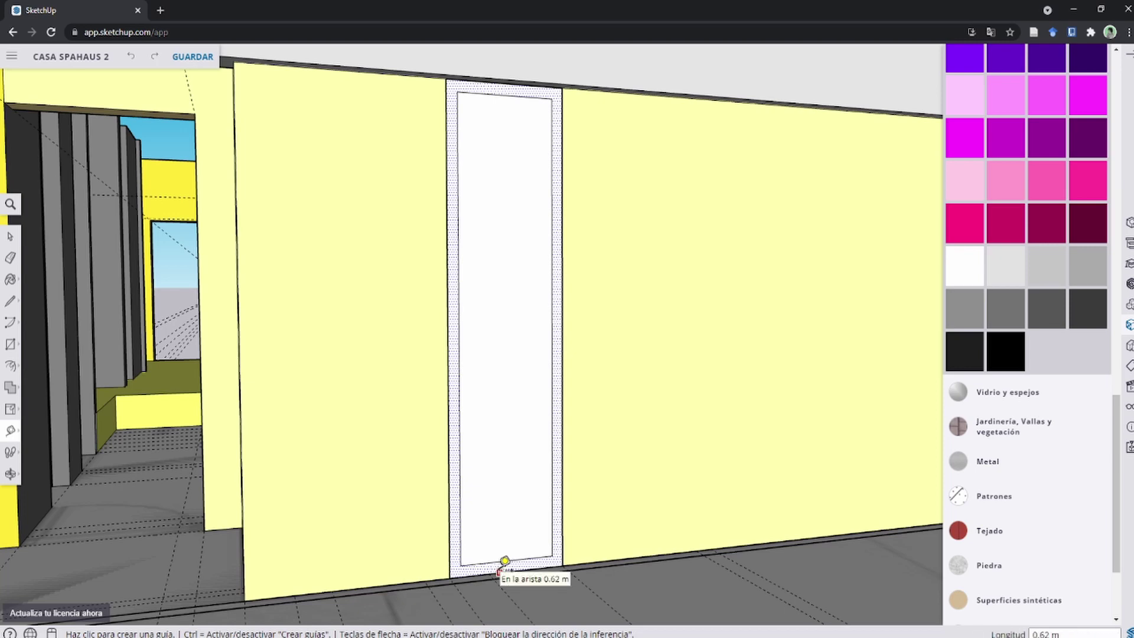
click(508, 397)
key(l)
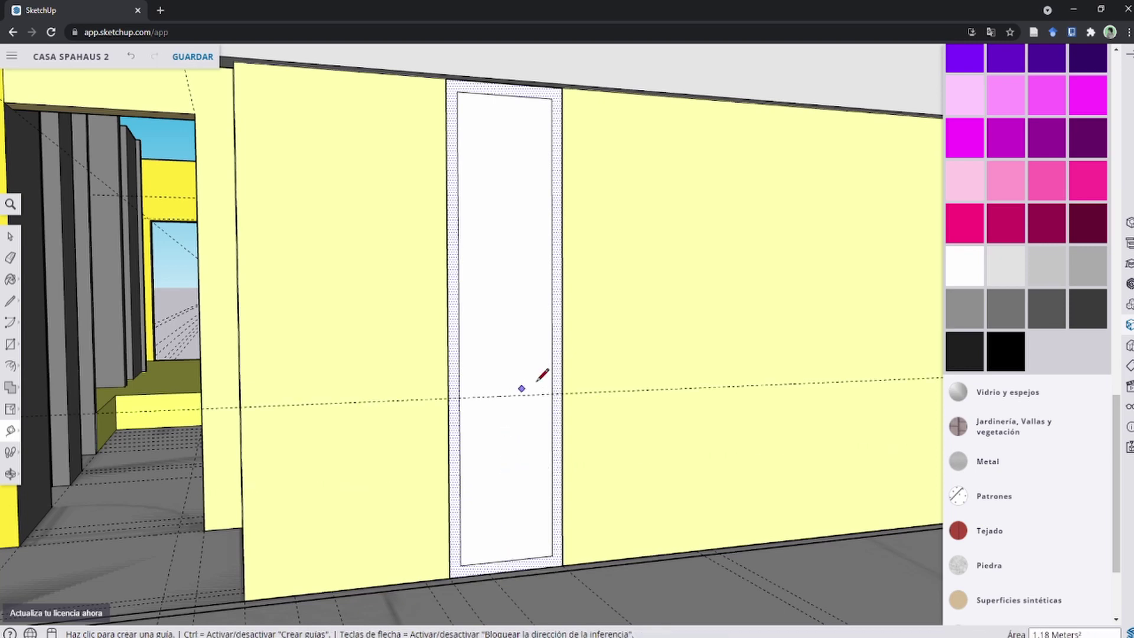
click(552, 393)
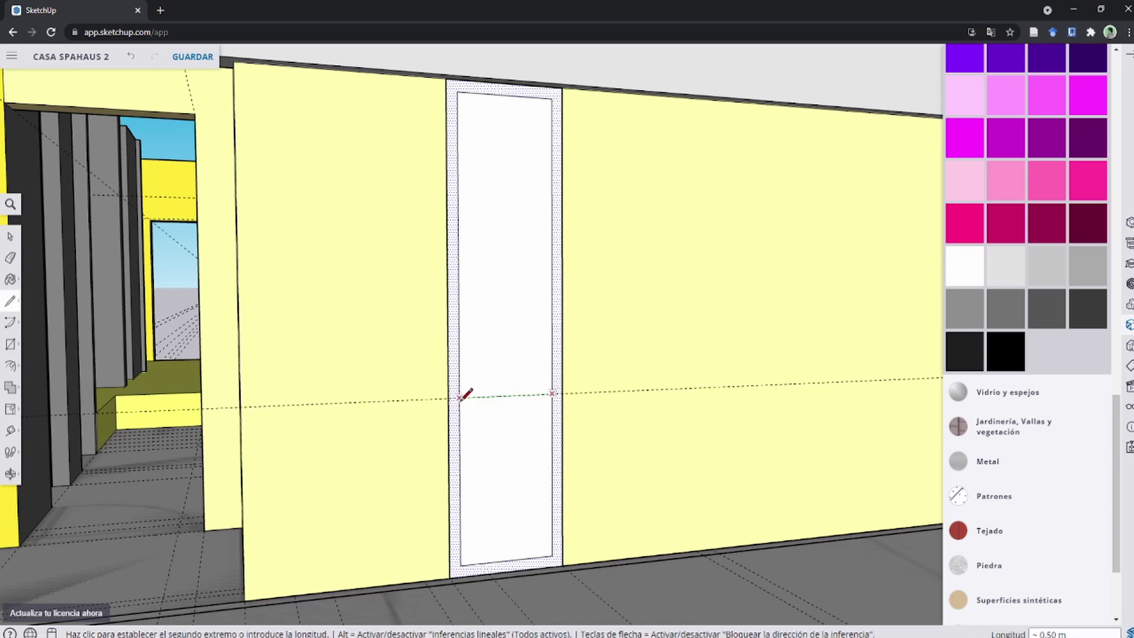
click(461, 397)
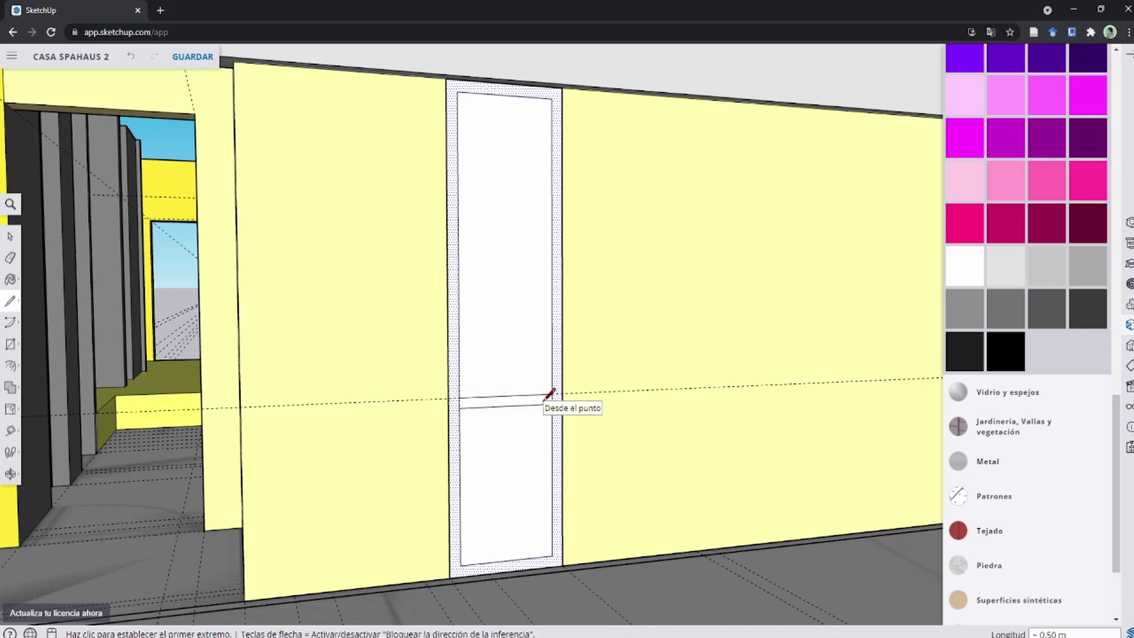
Step: Select the upper door panel, check the reference kitchen photo and re-centre the door
key(space)
click(491, 229)
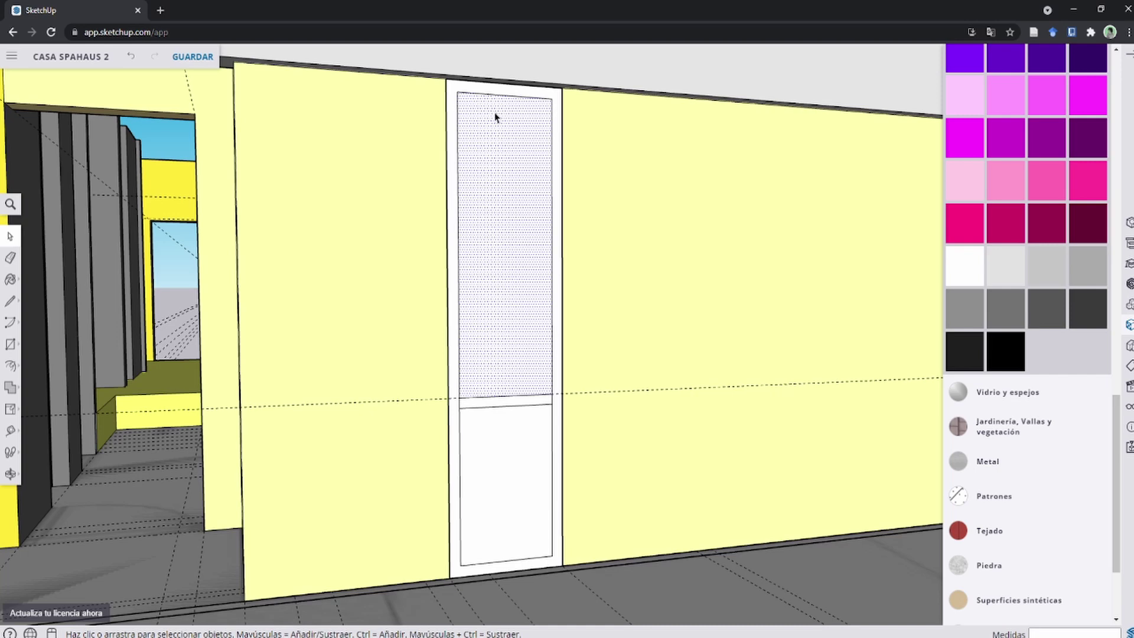
key(f)
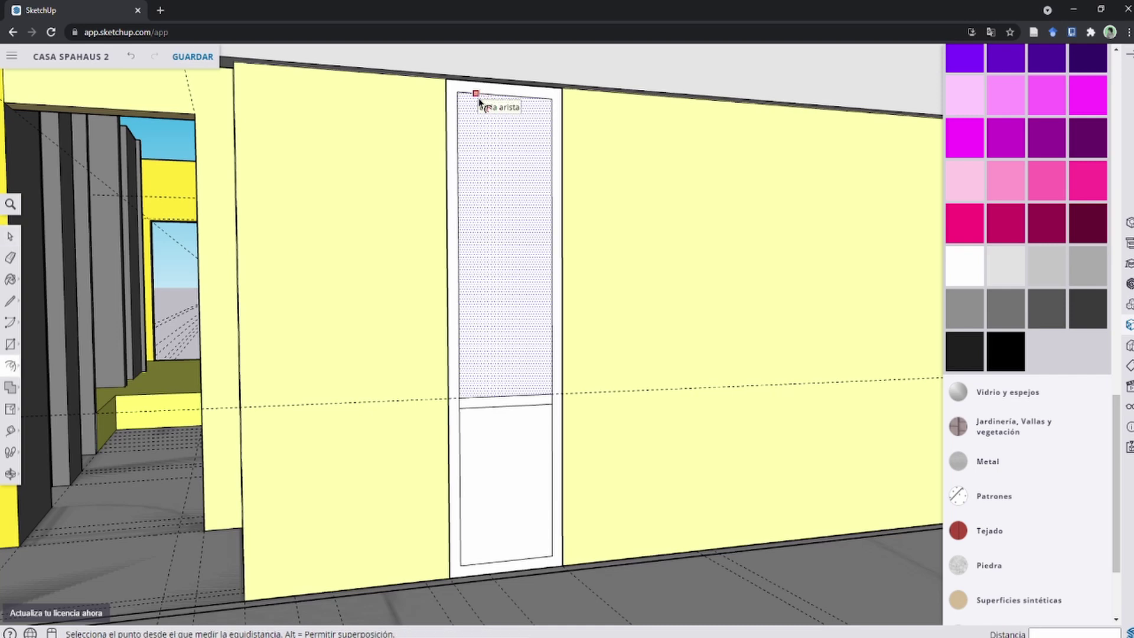
key(alt+Tab)
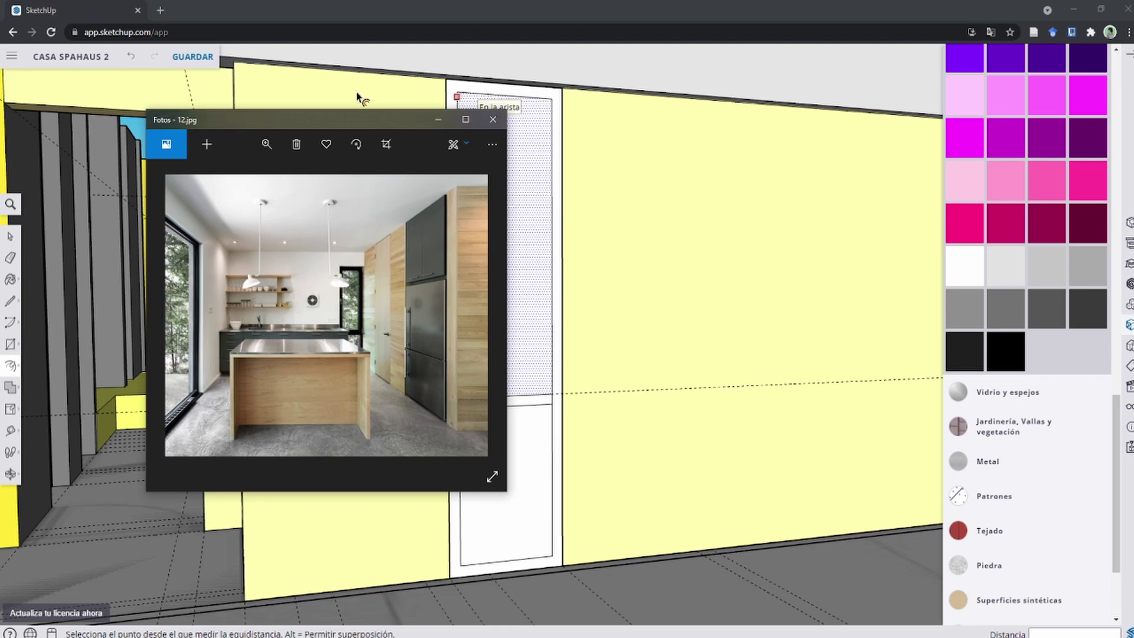
key(alt+Tab)
key(space)
shift+middle_drag(488, 211, 518, 259)
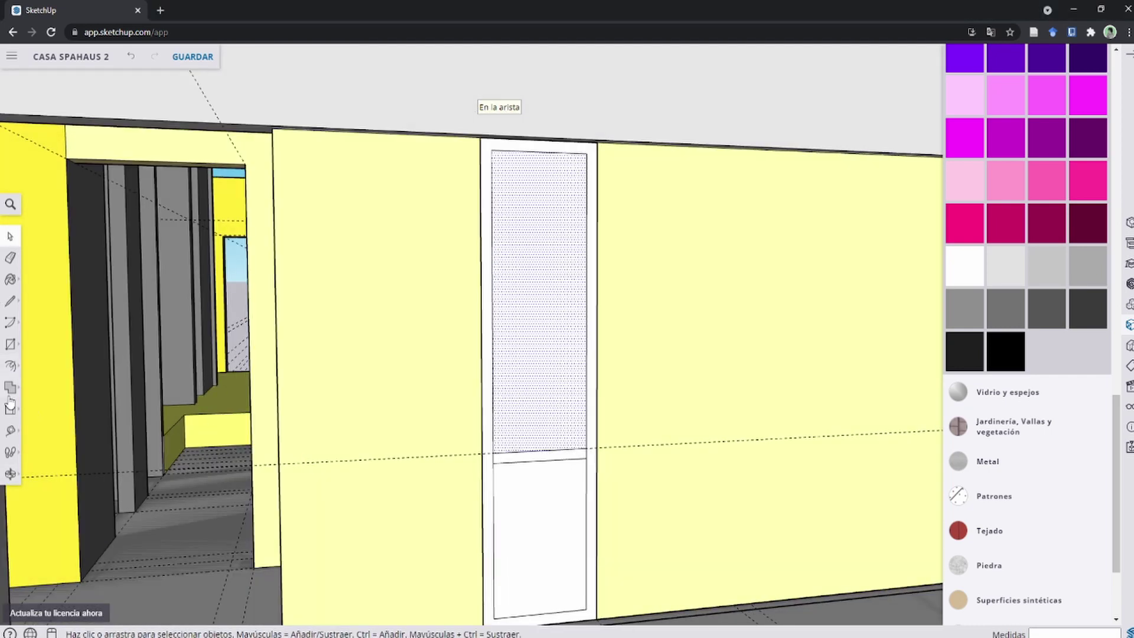
Step: Offset the upper panel's edges inward to form a narrow inset frame around an inner panel
key(f)
click(492, 198)
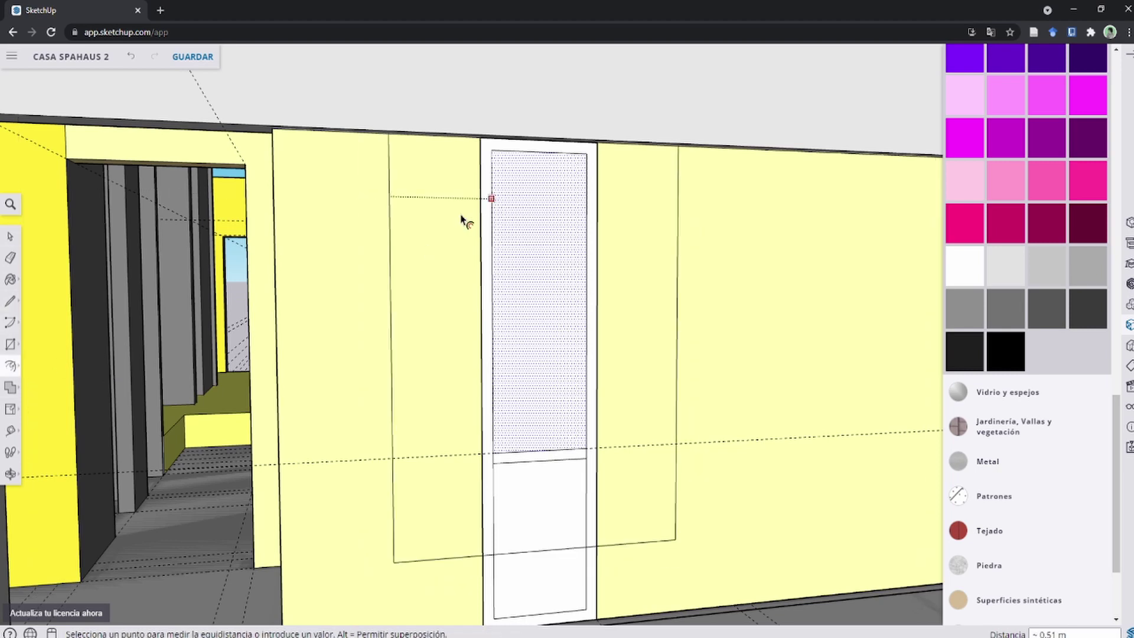
click(504, 217)
key(space)
scroll(539, 419, up, 3)
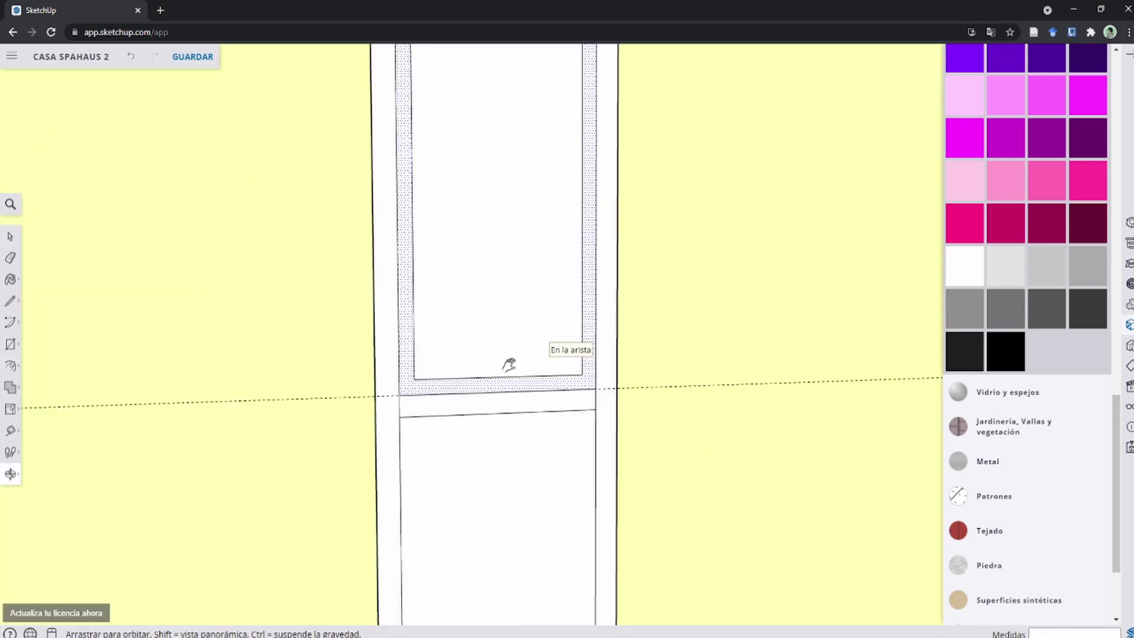
scroll(573, 463, down, 3)
middle_drag(573, 464, 530, 307)
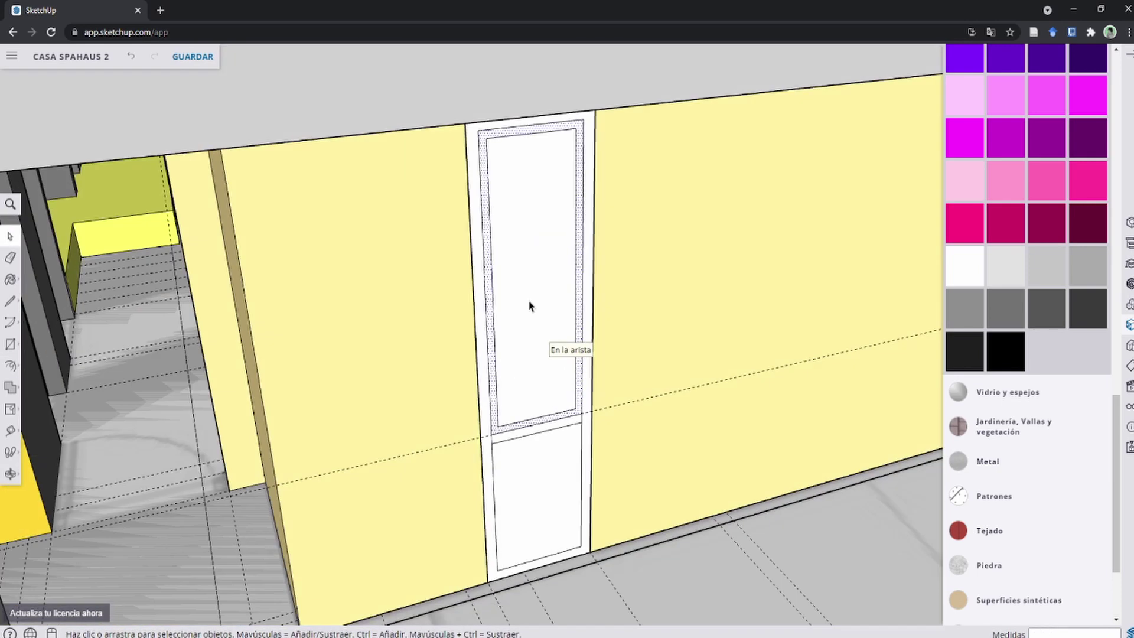
Step: Choose black in the materials list and expand the glass and mirror materials
click(1016, 356)
scroll(625, 406, up, 3)
scroll(640, 463, down, 3)
mouse_move(641, 463)
middle_down()
mouse_move(625, 346)
mouse_move(919, 208)
middle_up()
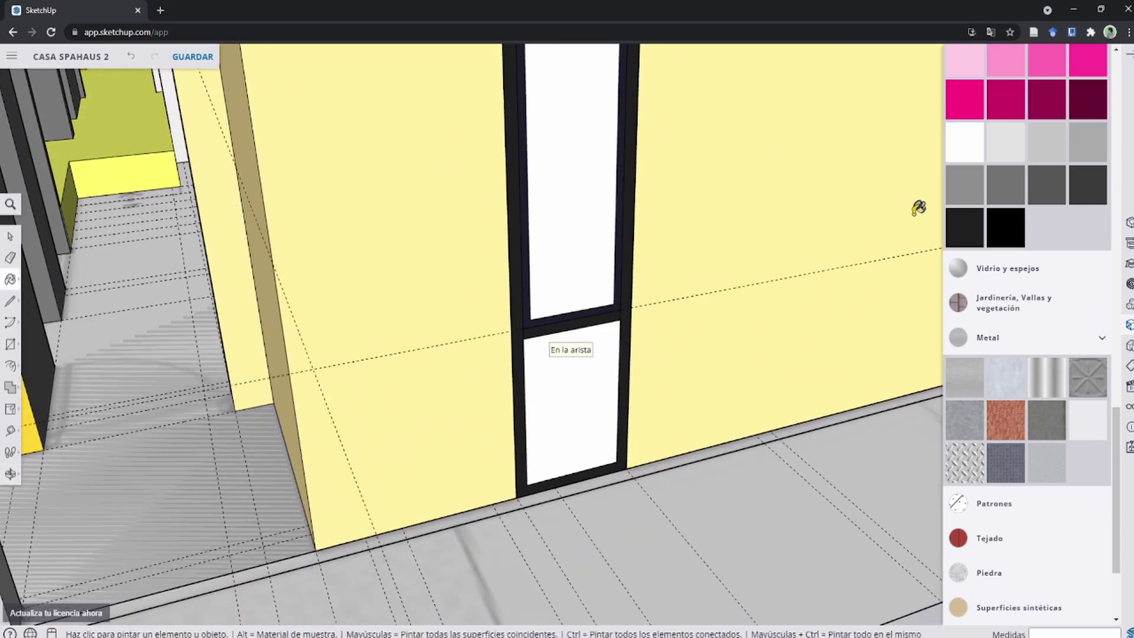
click(1016, 269)
middle_drag(931, 539, 557, 412)
key(space)
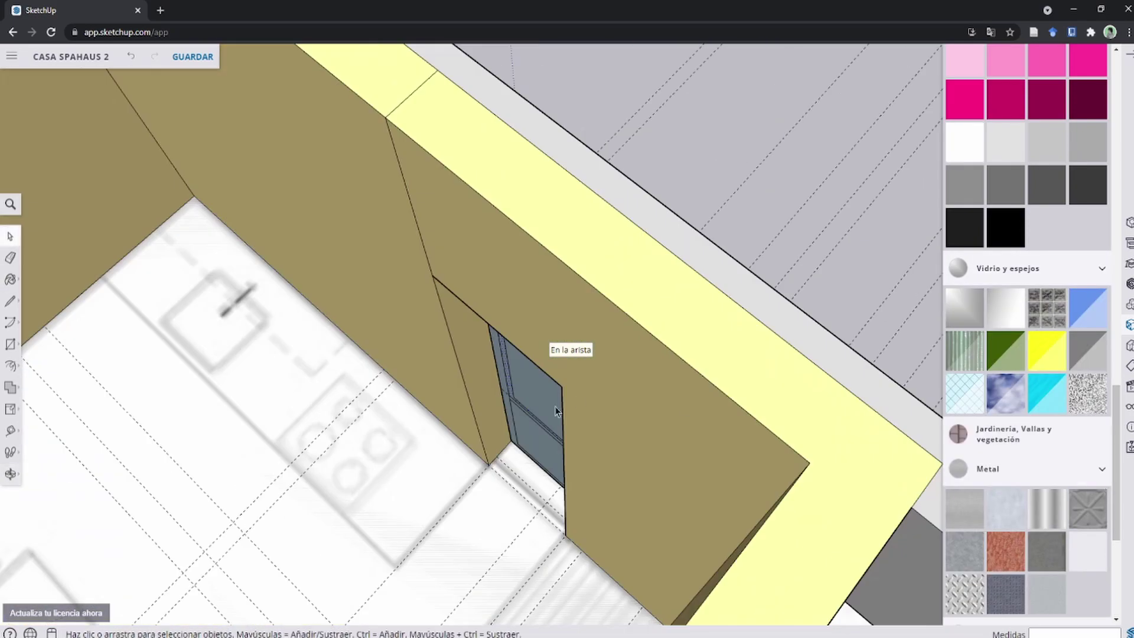
scroll(557, 412, up, 3)
scroll(527, 362, up, 3)
middle_drag(526, 362, 607, 321)
Step: Paint the door frame black and the inner frame strips dark navy
key(b)
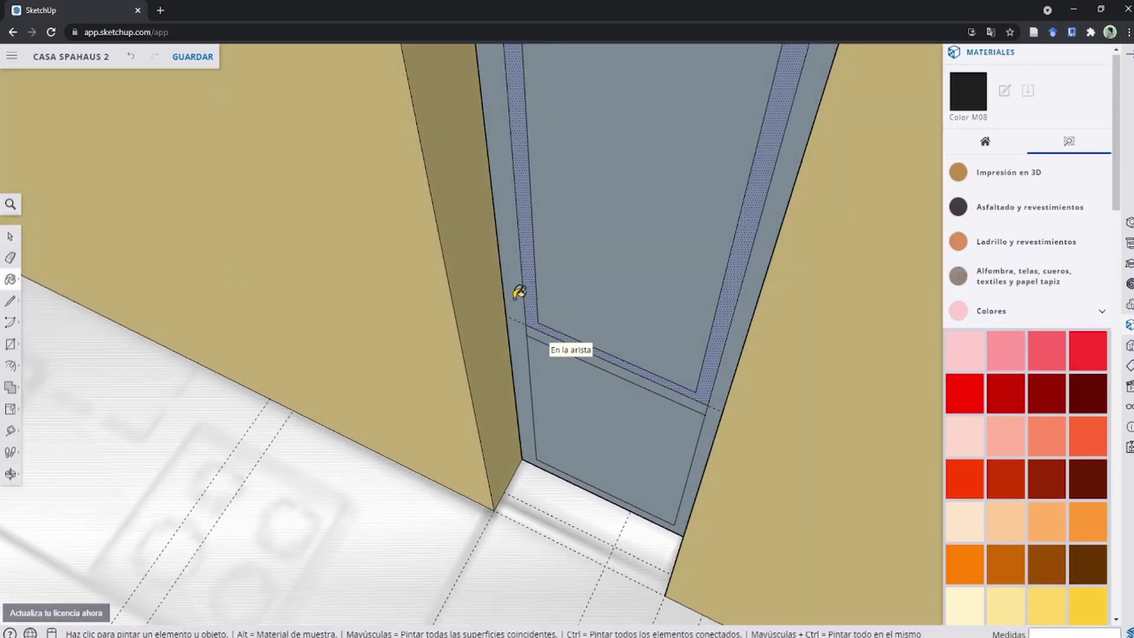
click(519, 291)
click(532, 299)
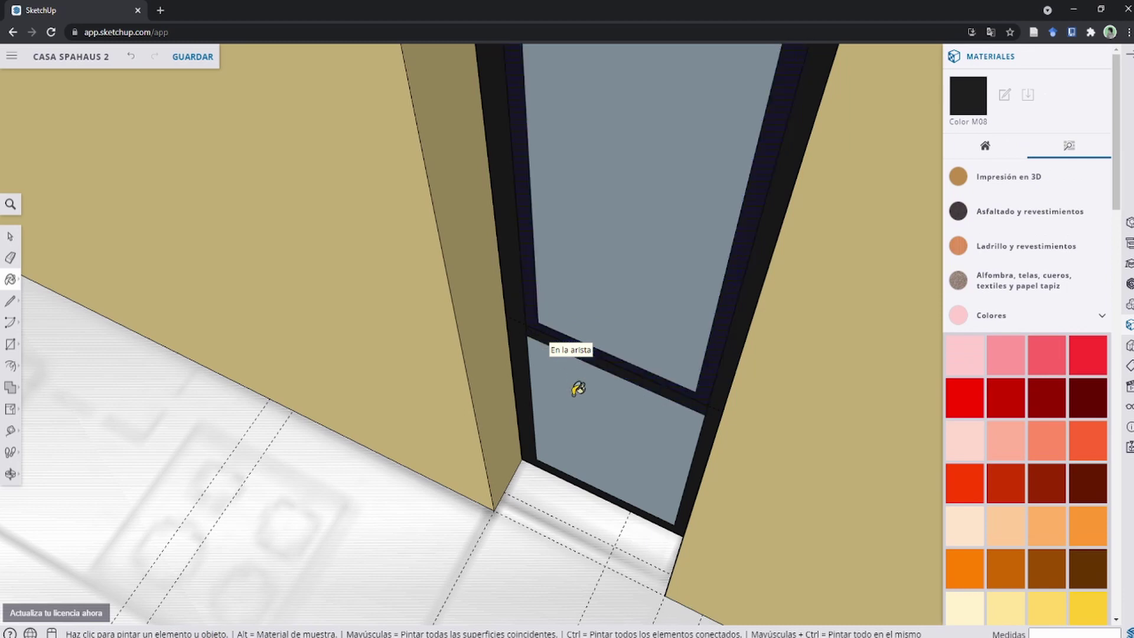
middle_drag(553, 400, 537, 304)
key(space)
Step: Select the upper glass pane of the door
click(605, 158)
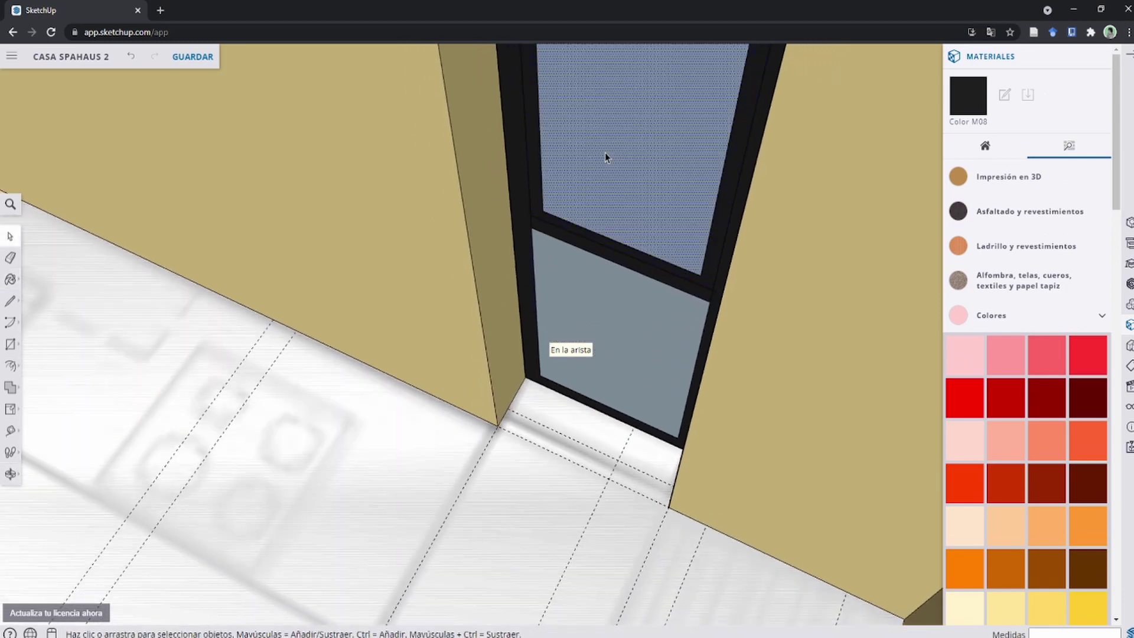
scroll(571, 289, up, 2)
scroll(597, 296, up, 2)
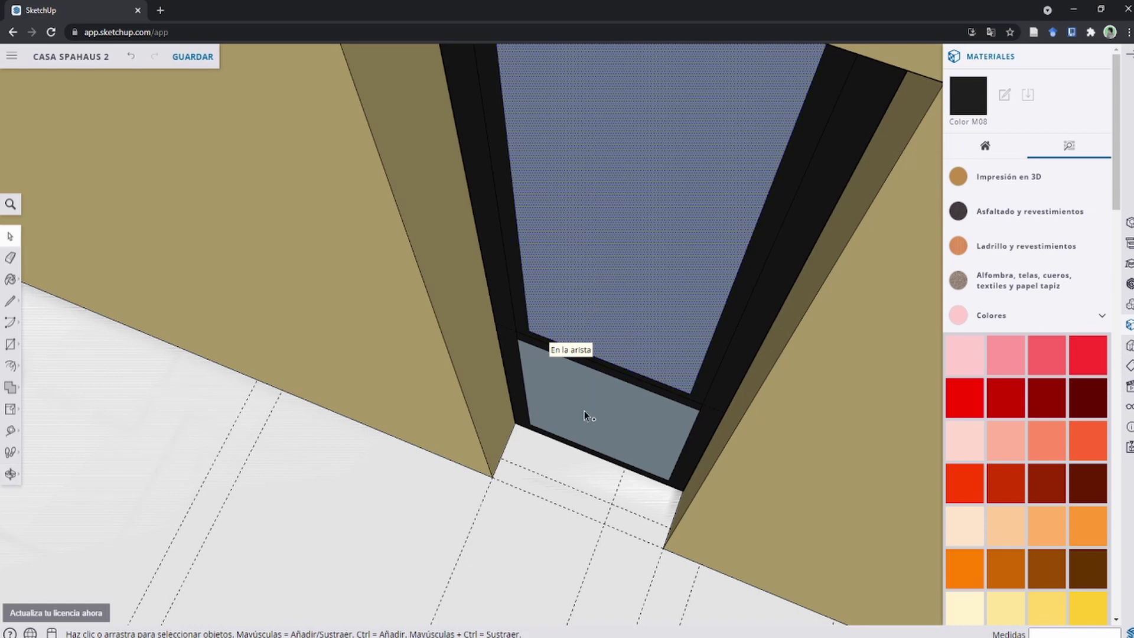
middle_drag(584, 293, 614, 324)
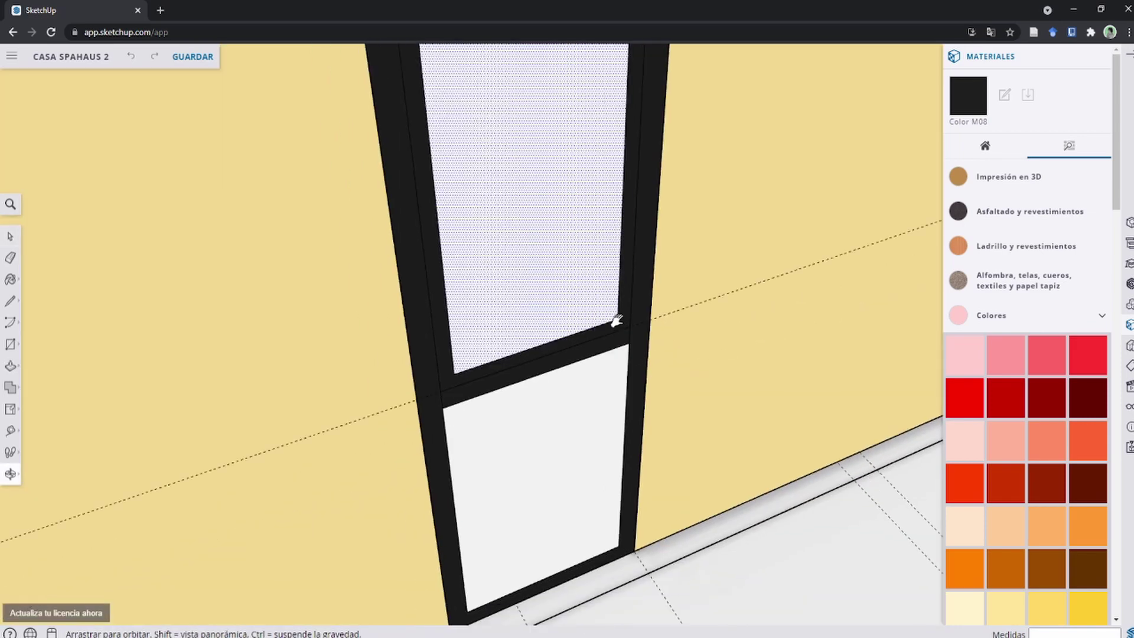
scroll(615, 324, up, 2)
scroll(632, 349, up, 2)
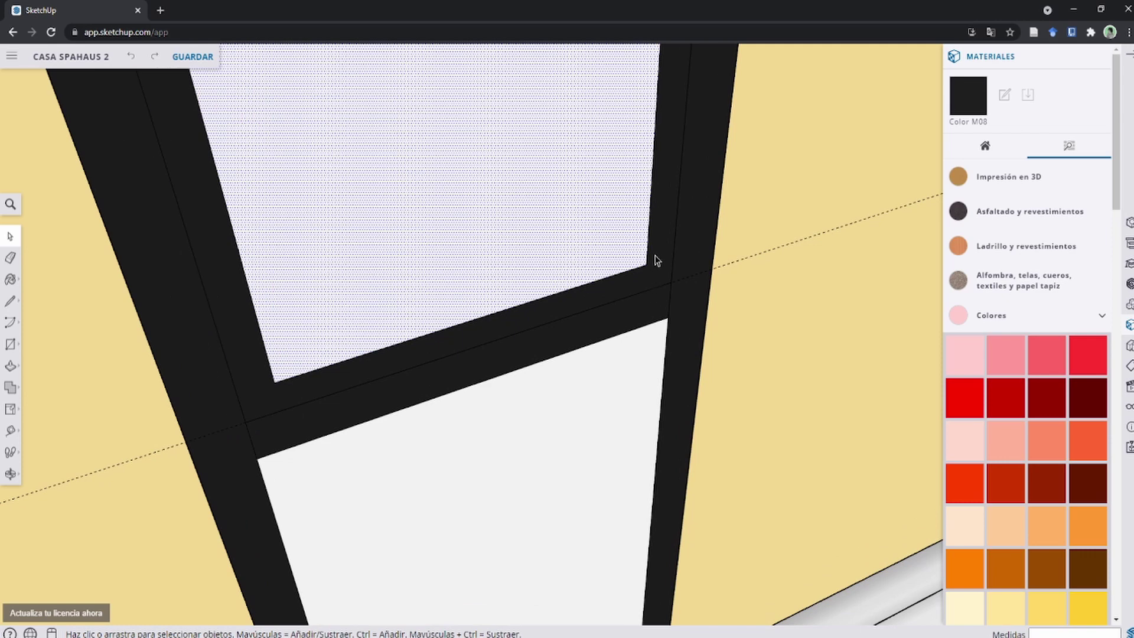
Step: Select the horizontal rail between the panes and collapse the Colores list to reach glass materials
click(652, 277)
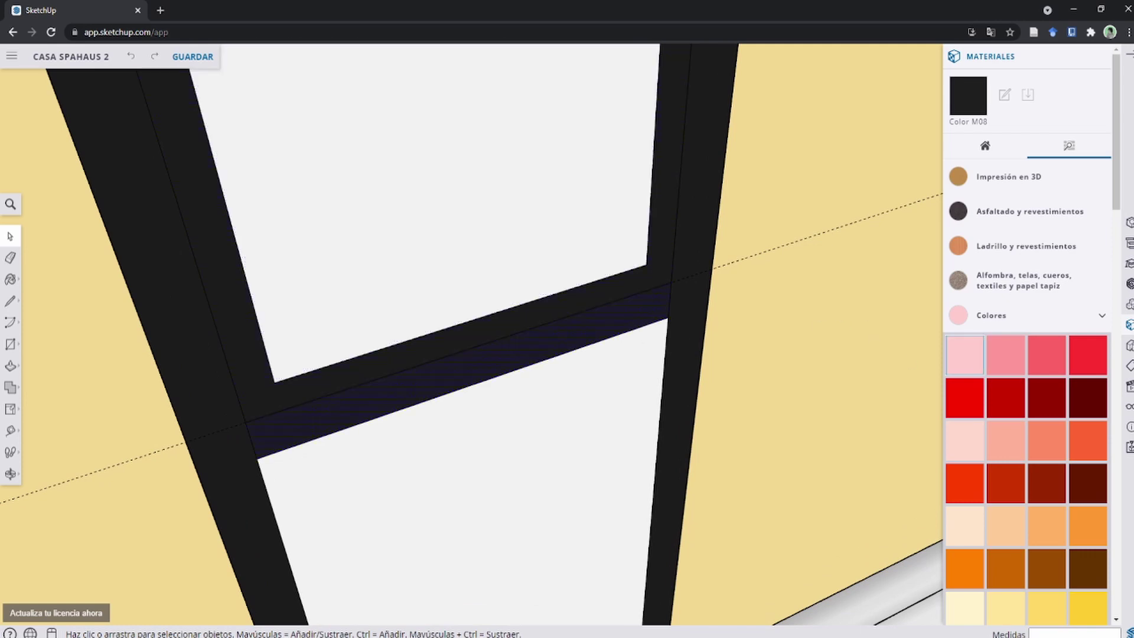
scroll(1028, 303, down, 2)
scroll(1028, 278, down, 3)
scroll(1043, 186, up, 5)
scroll(1034, 259, down, 2)
scroll(1040, 254, down, 2)
scroll(1074, 234, up, 3)
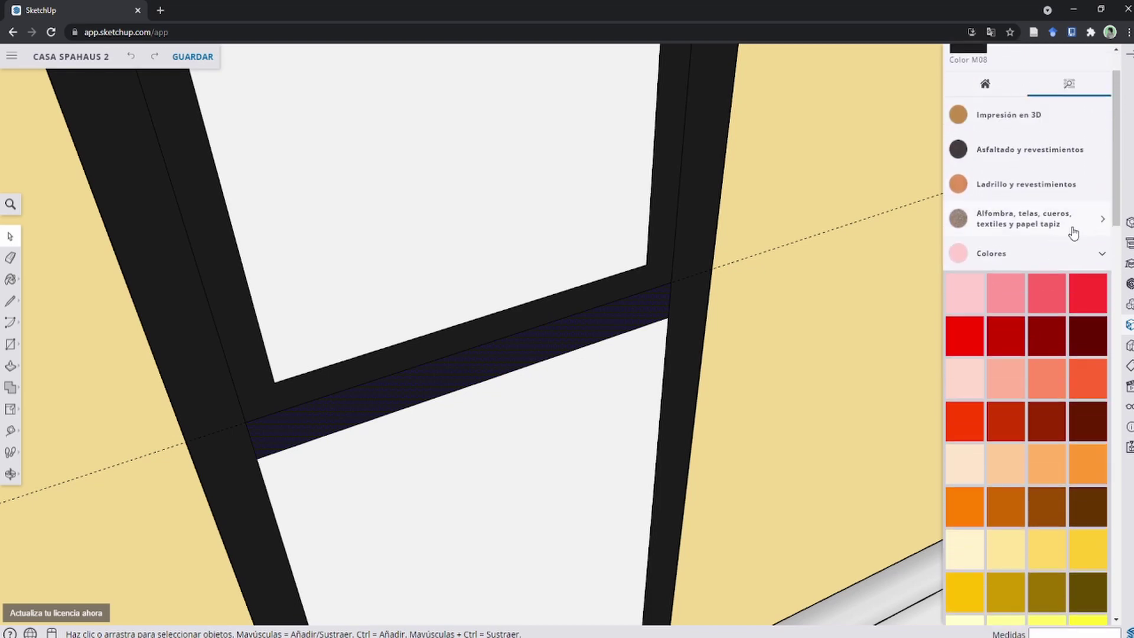
click(1101, 258)
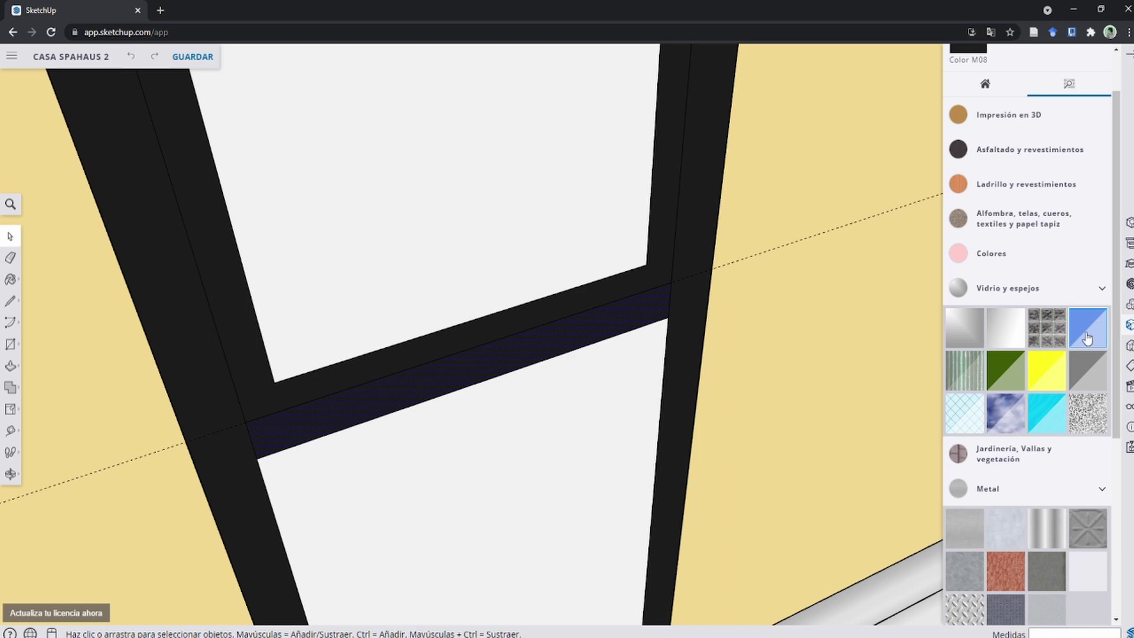
Step: Paint the upper and lower door panes with Vidrio gris translúcido
click(1090, 378)
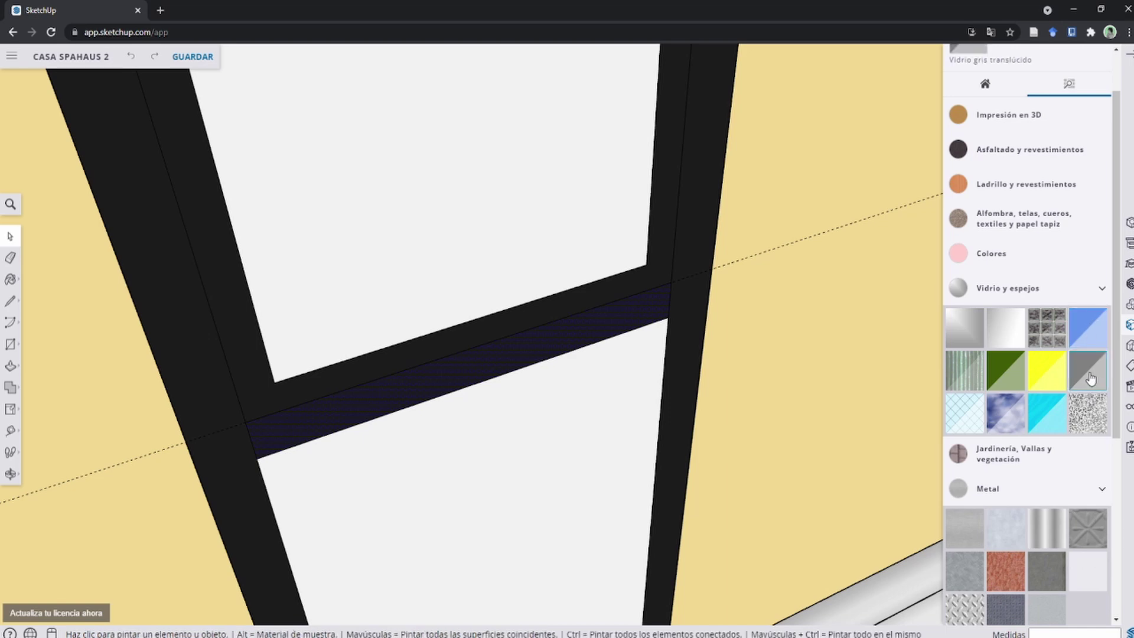
click(543, 185)
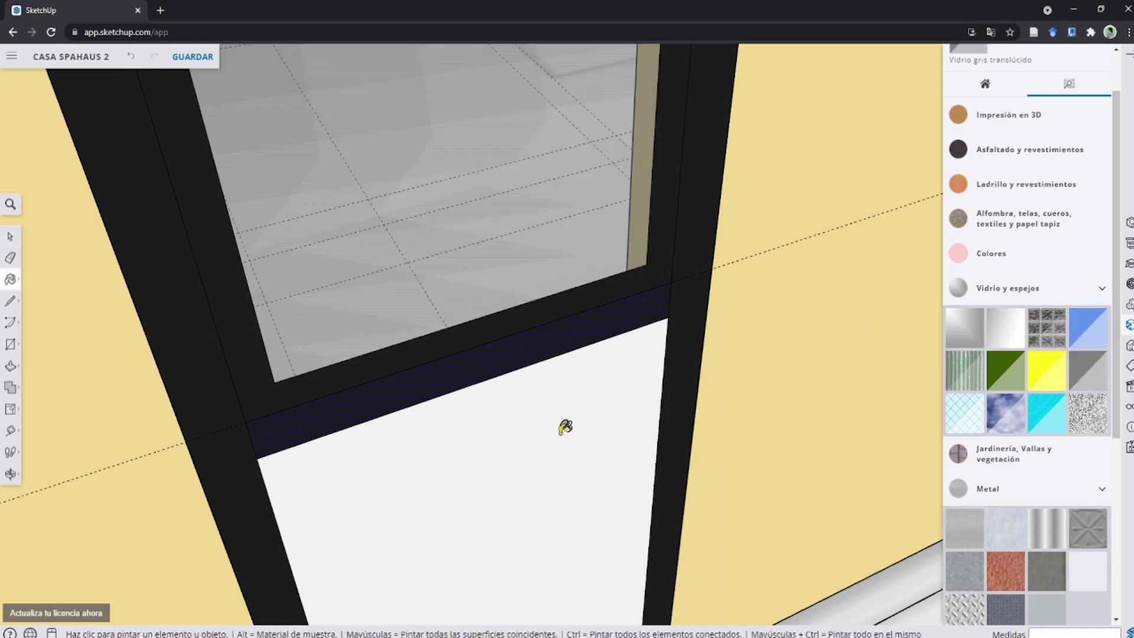
click(564, 425)
scroll(600, 392, down, 3)
scroll(610, 390, down, 3)
key(space)
Step: Orbit around the glazed door to view it from outside, through the glass and from the side
middle_drag(610, 390, 717, 478)
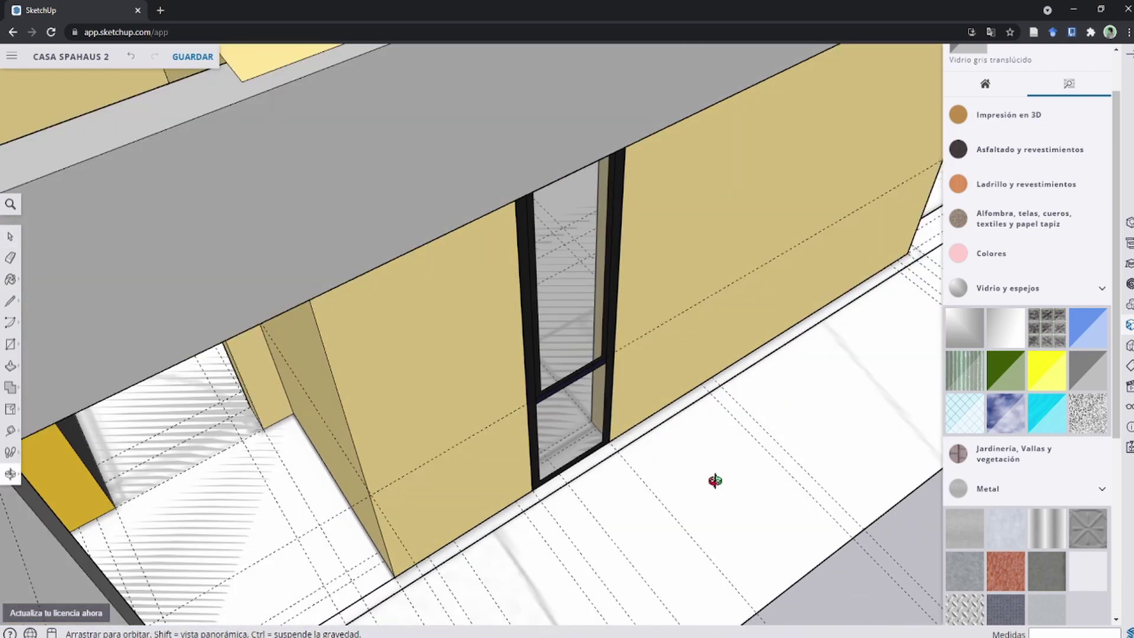
scroll(608, 397, up, 3)
scroll(587, 349, up, 3)
scroll(576, 305, up, 1)
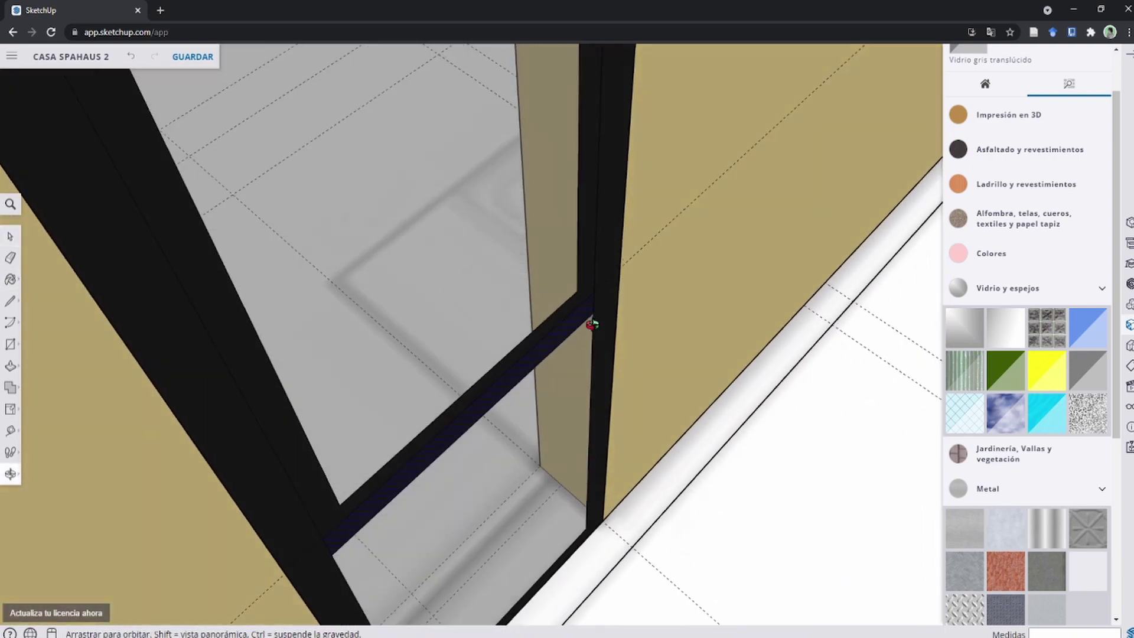
mouse_move(599, 296)
middle_down()
mouse_move(582, 324)
mouse_move(730, 412)
mouse_move(504, 437)
mouse_move(489, 384)
mouse_move(733, 344)
mouse_move(571, 377)
middle_up()
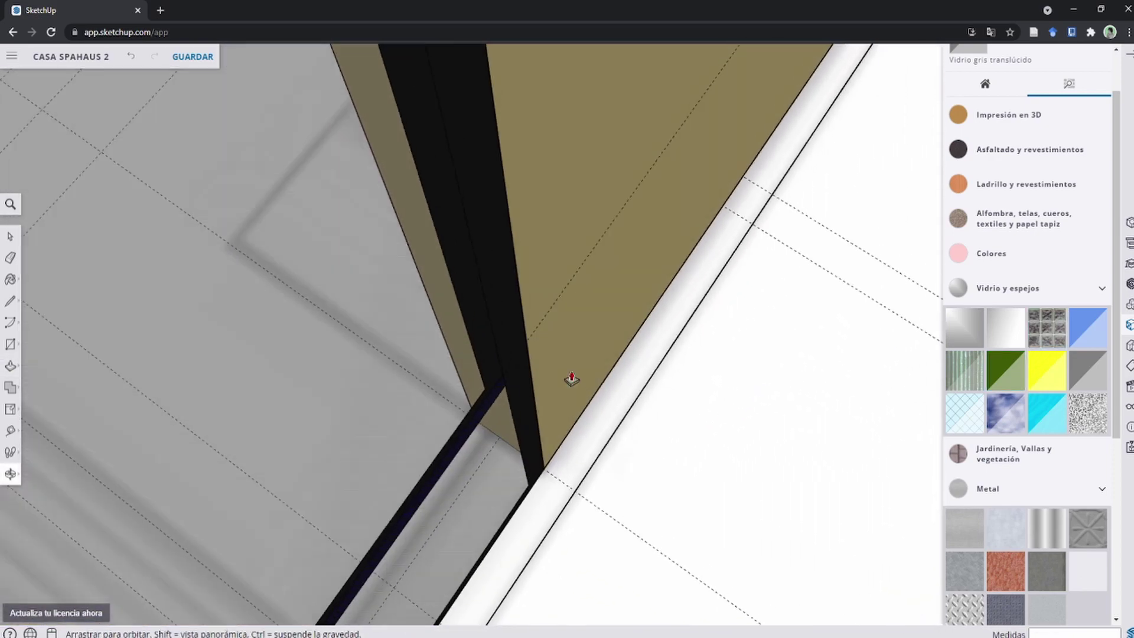
mouse_move(430, 372)
middle_down()
mouse_move(440, 387)
mouse_move(531, 401)
mouse_move(405, 431)
mouse_move(468, 413)
mouse_move(816, 396)
middle_up()
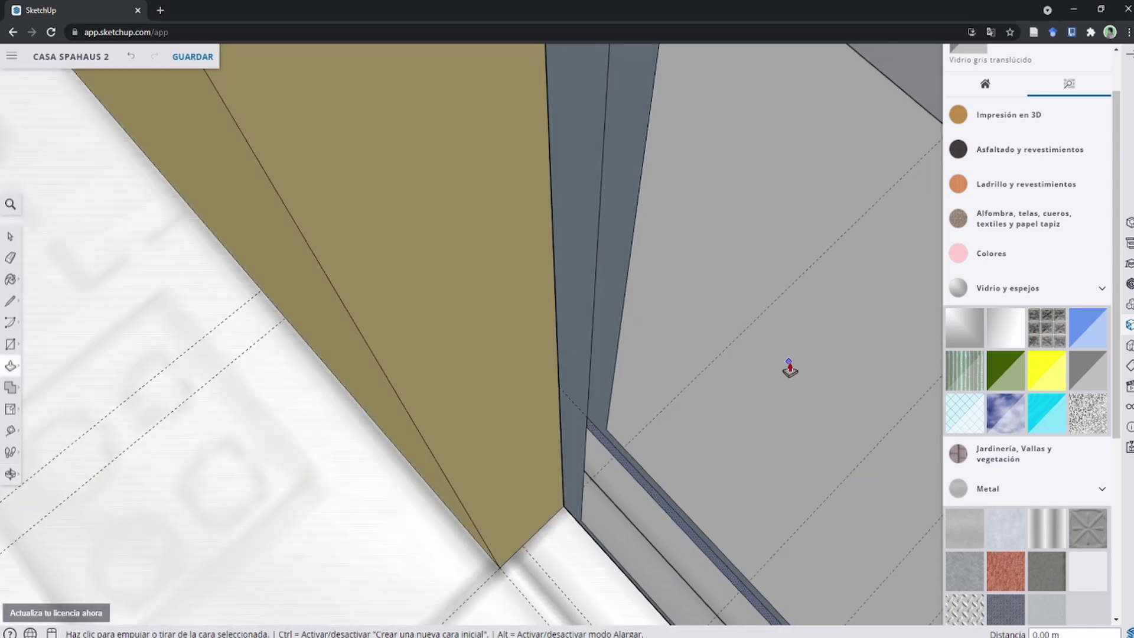
scroll(630, 324, up, 2)
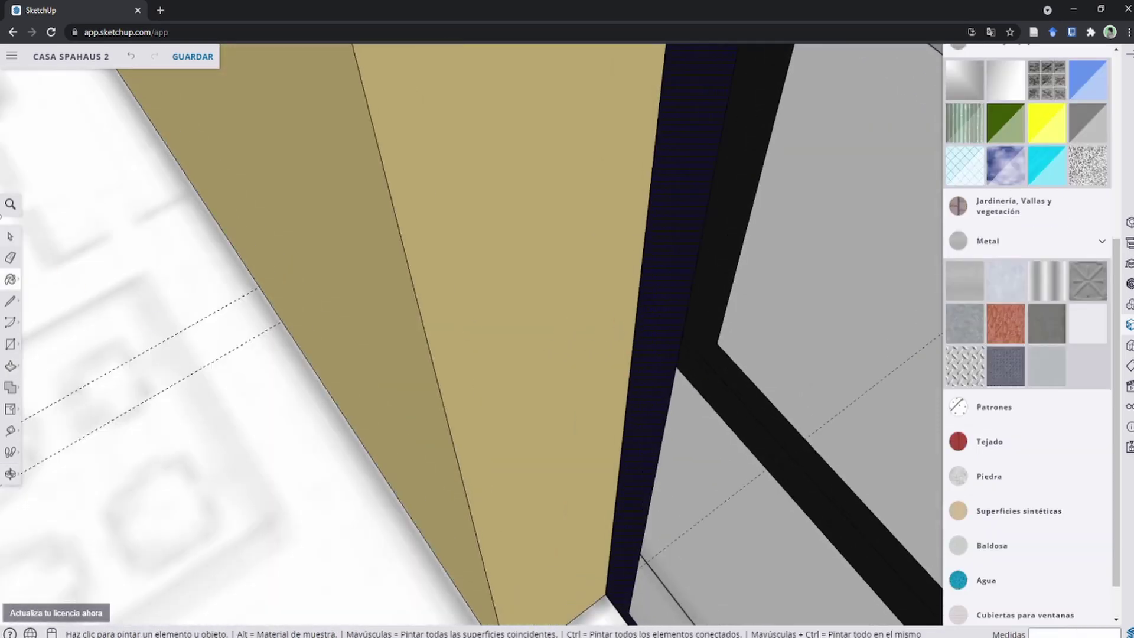
key(space)
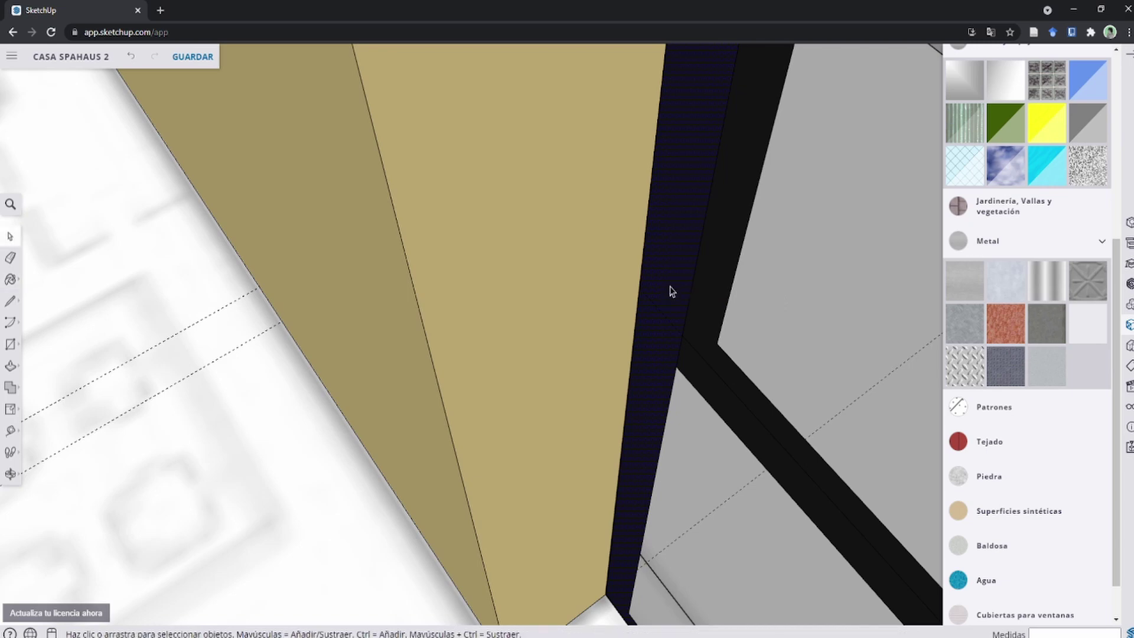
Step: Push/Pull the dark frame face out 0.15 m, creating a new face
key(p)
click(665, 292)
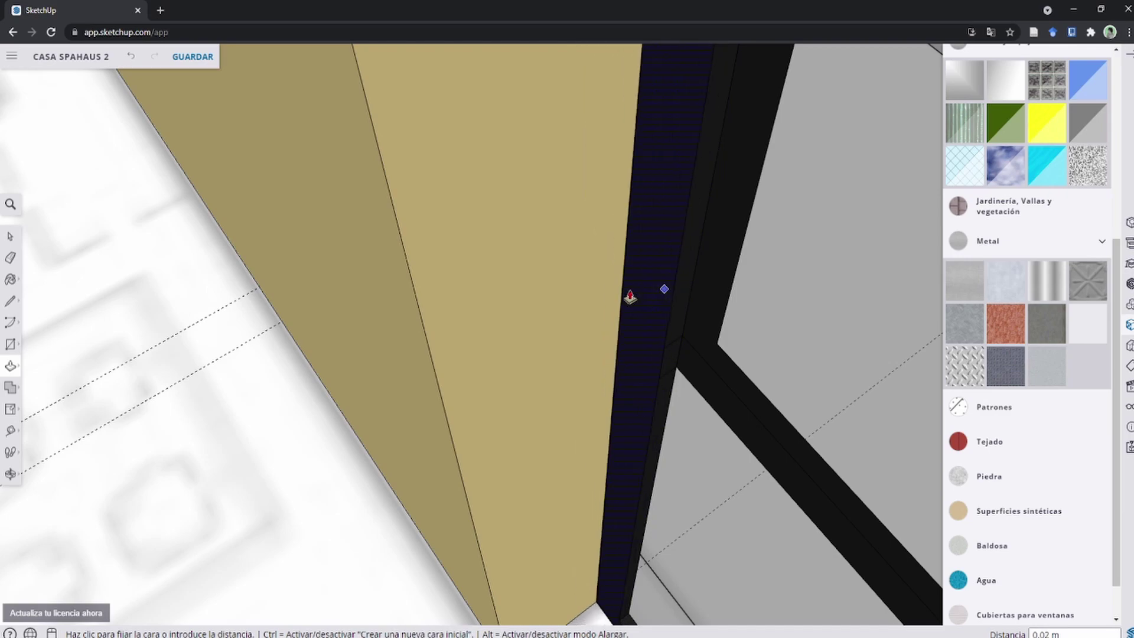
mouse_move(618, 299)
middle_down()
mouse_move(355, 296)
mouse_move(30, 335)
mouse_move(76, 354)
mouse_move(380, 380)
mouse_move(603, 354)
middle_up()
scroll(522, 372, up, 2)
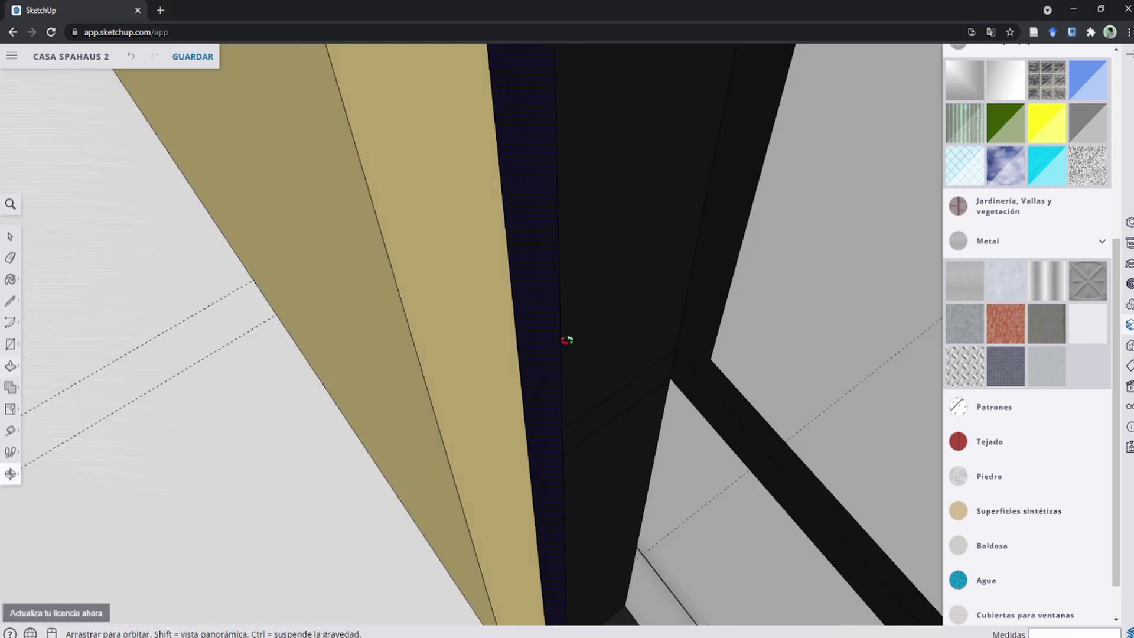
scroll(632, 313, up, 2)
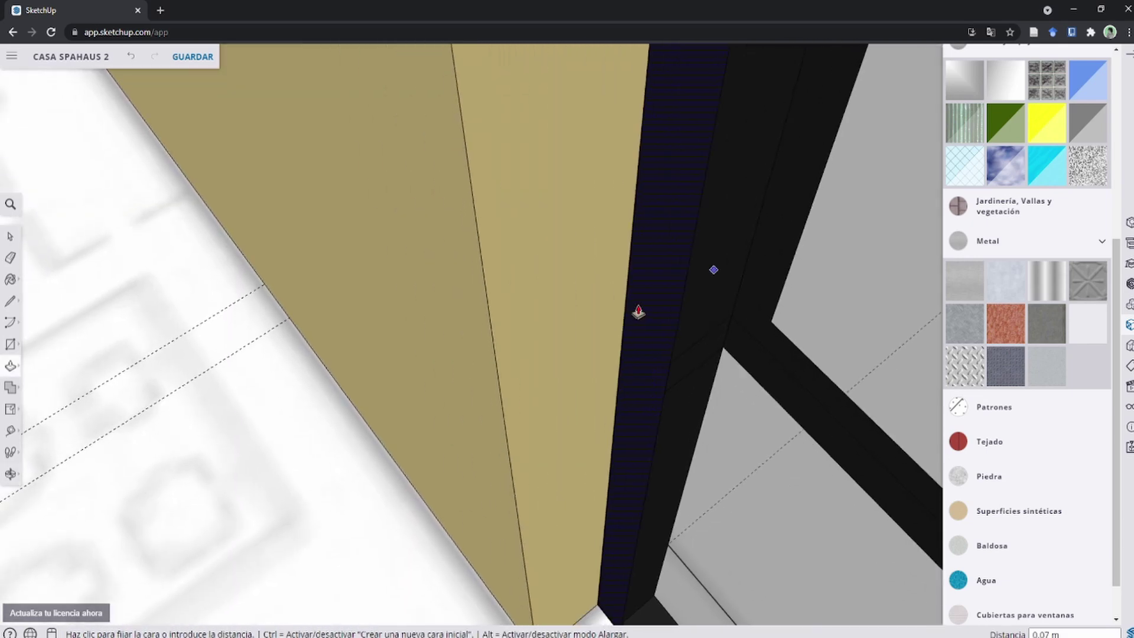
key(ctrl)
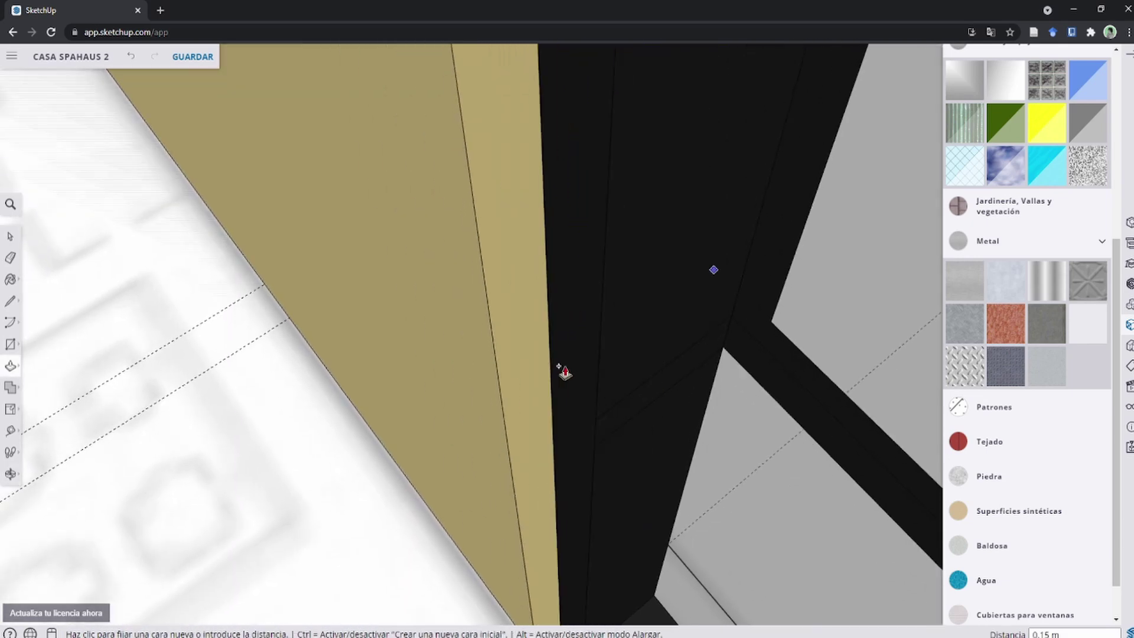
click(561, 369)
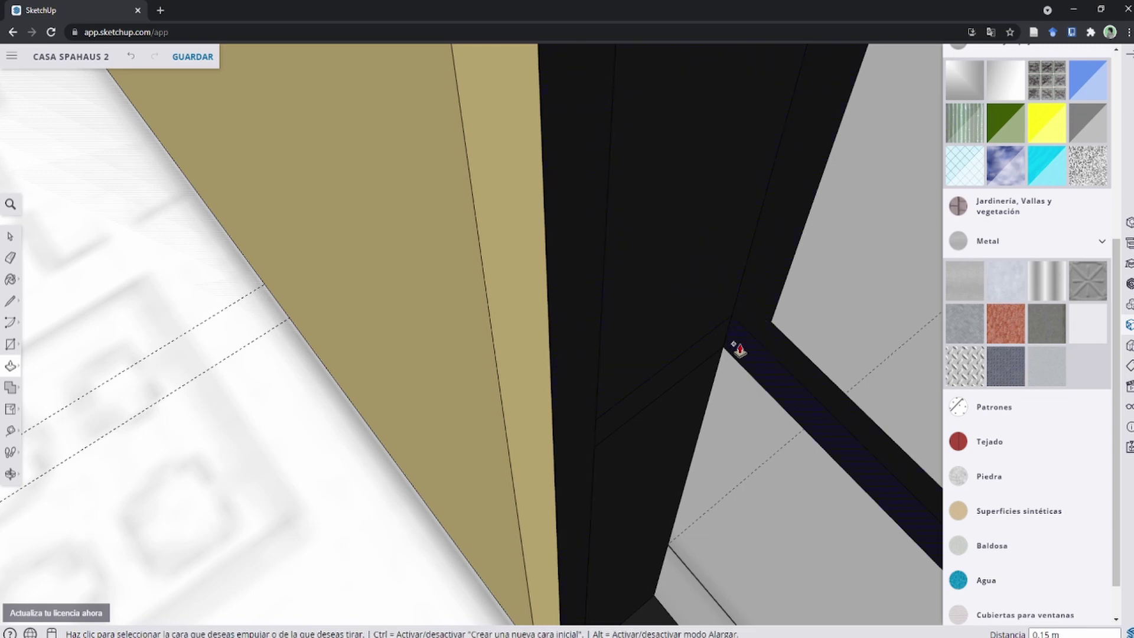
Step: Extrude the frame's crossbar and a second frame face out to the frame endpoints
click(739, 349)
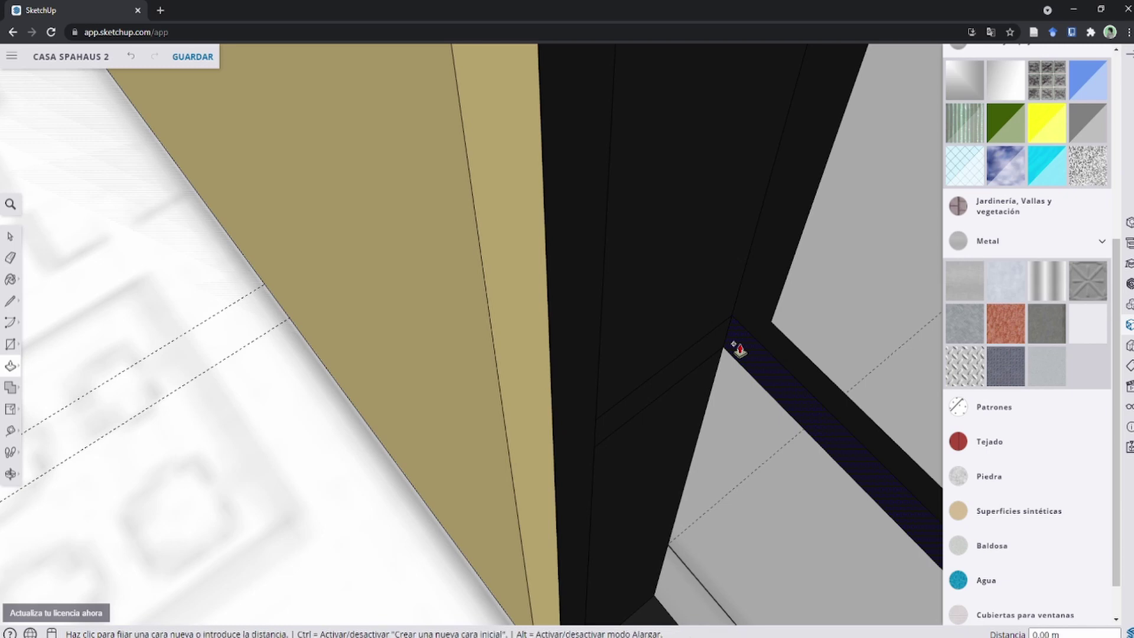
click(595, 422)
click(756, 312)
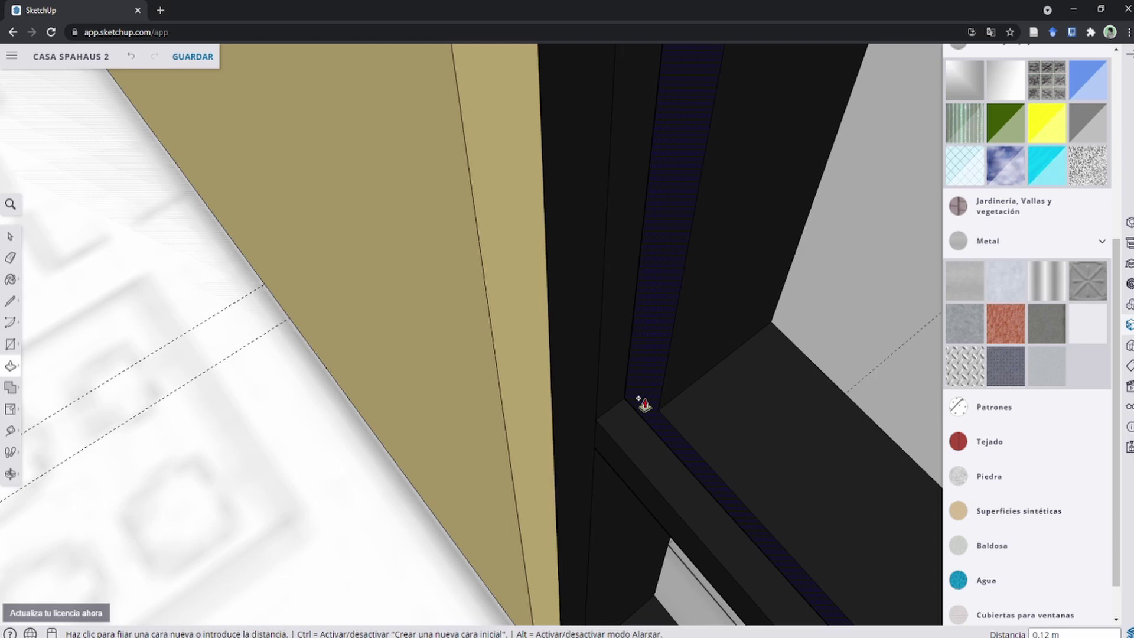
click(638, 381)
scroll(637, 362, down, 3)
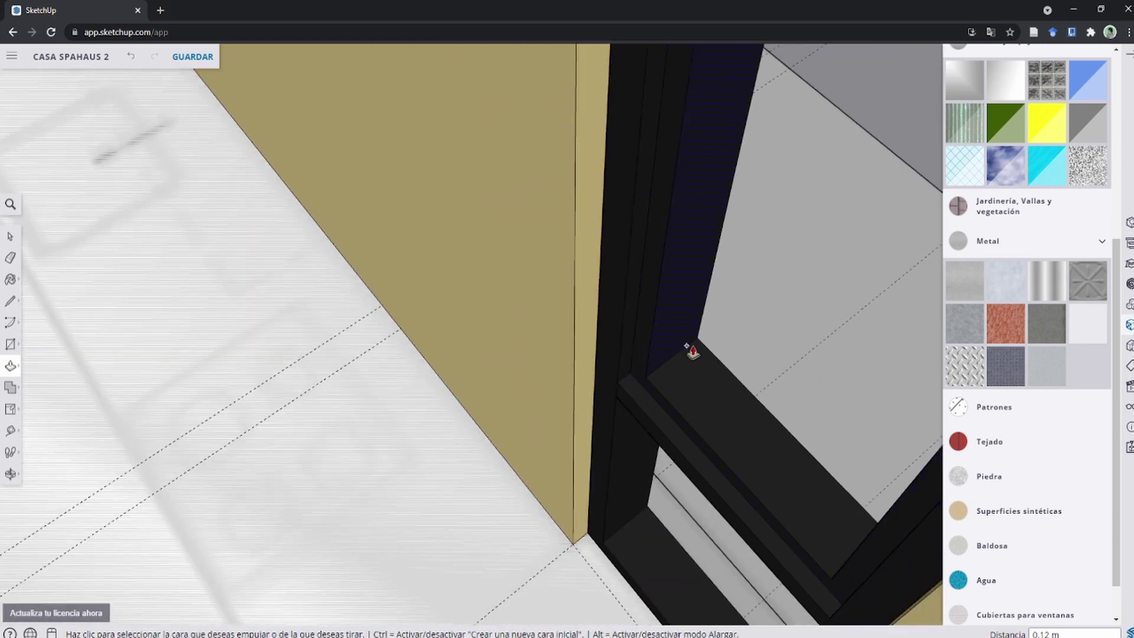
scroll(697, 354, up, 3)
mouse_move(714, 369)
middle_down()
mouse_move(283, 274)
mouse_move(528, 324)
middle_up()
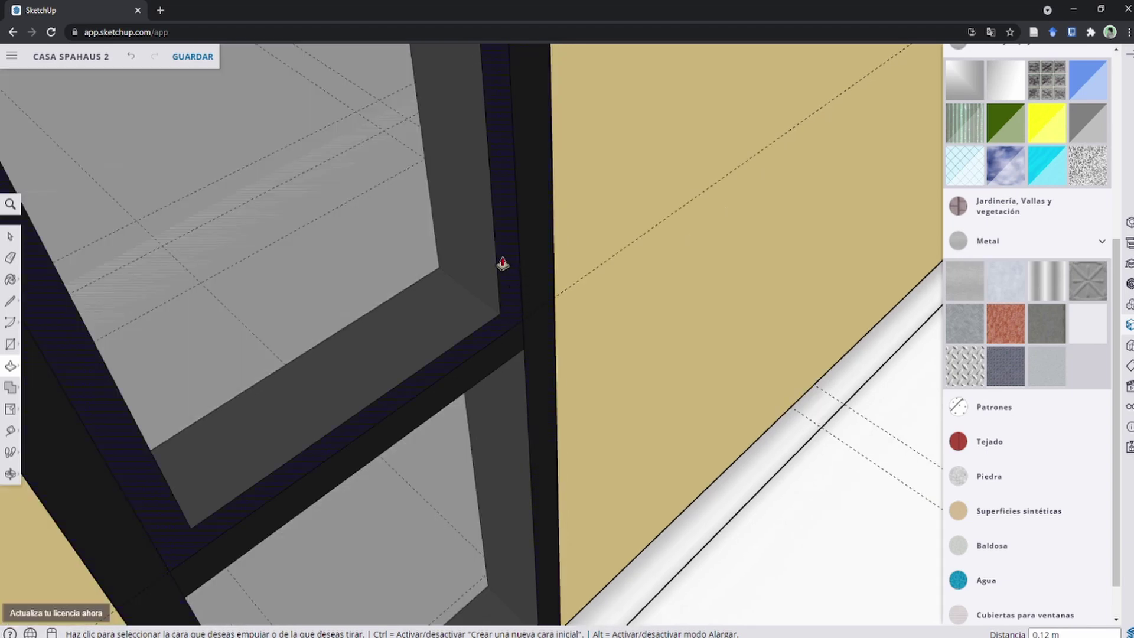
mouse_move(502, 263)
middle_down()
mouse_move(881, 316)
mouse_move(896, 299)
mouse_move(496, 309)
mouse_move(514, 287)
middle_up()
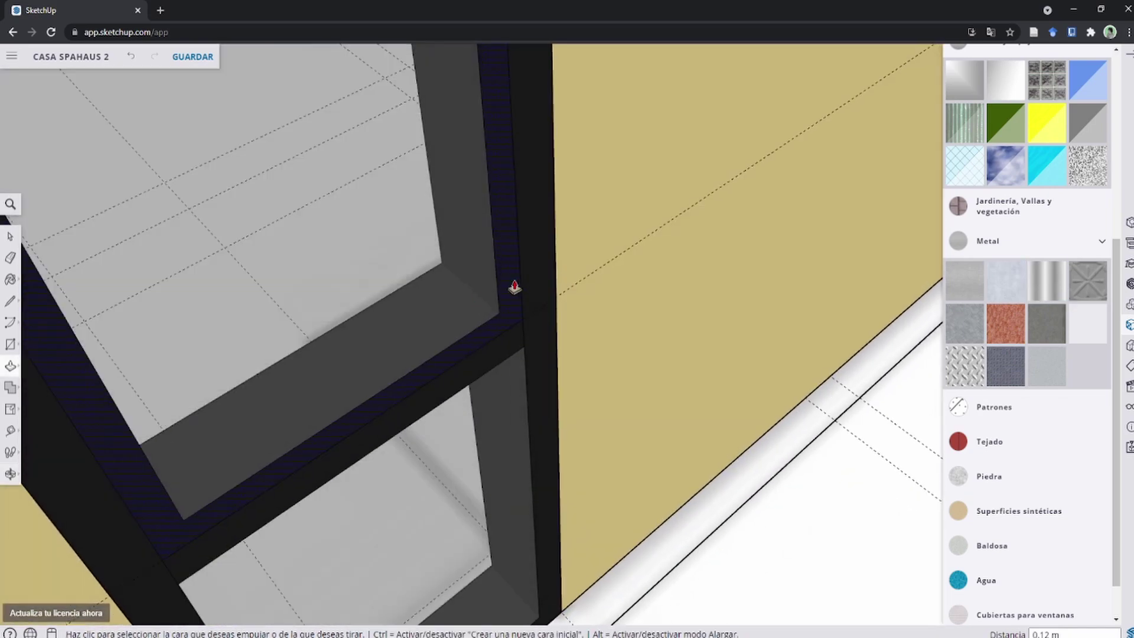
scroll(514, 288, up, 1)
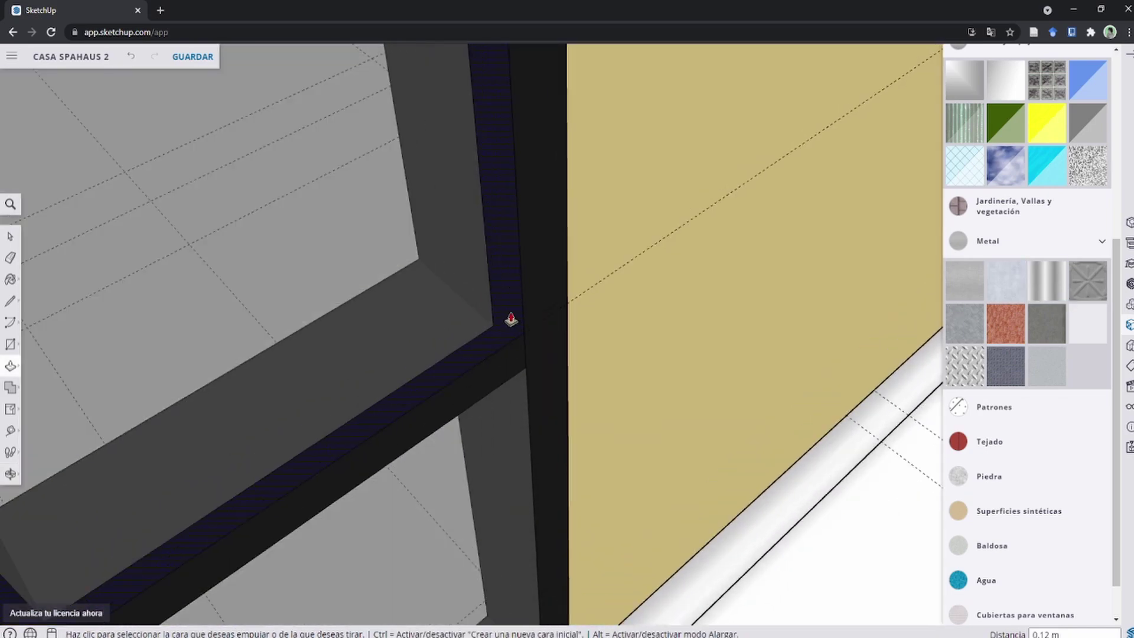
Step: Push the frame face 0.08 m and recess the lower glass pane 0.08 m inward
click(483, 299)
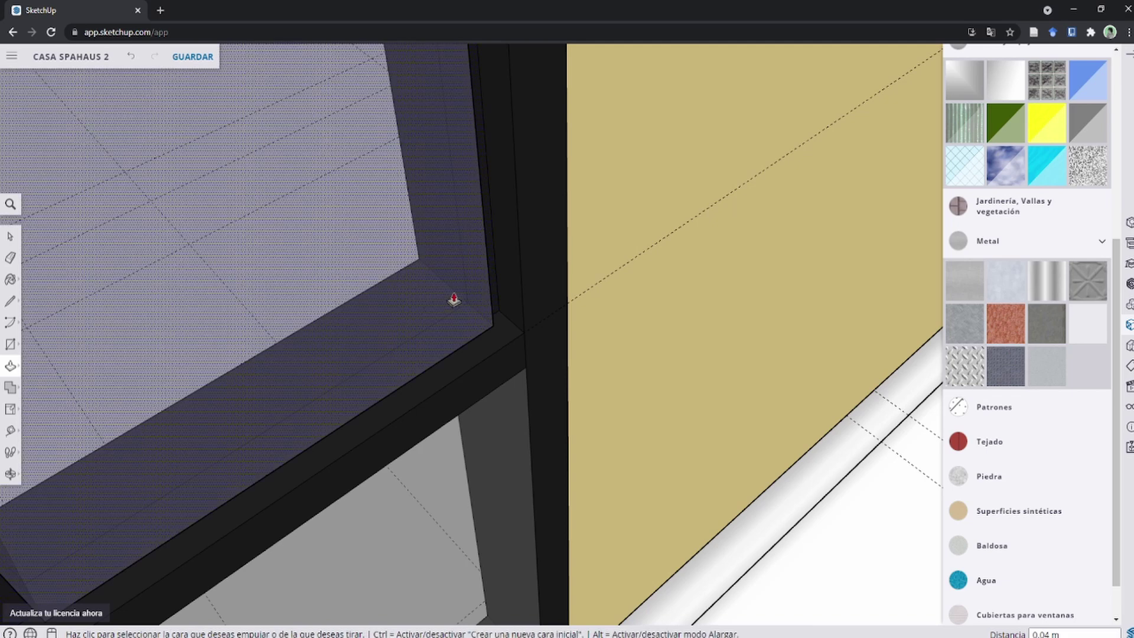
click(412, 258)
middle_drag(425, 257, 455, 404)
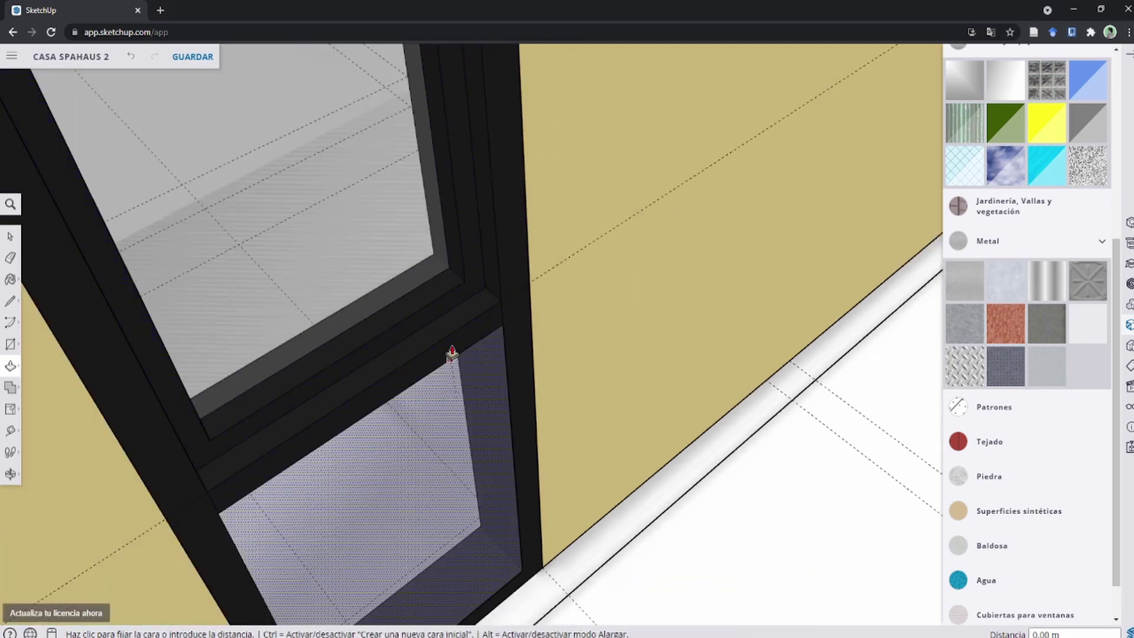
double_click(452, 353)
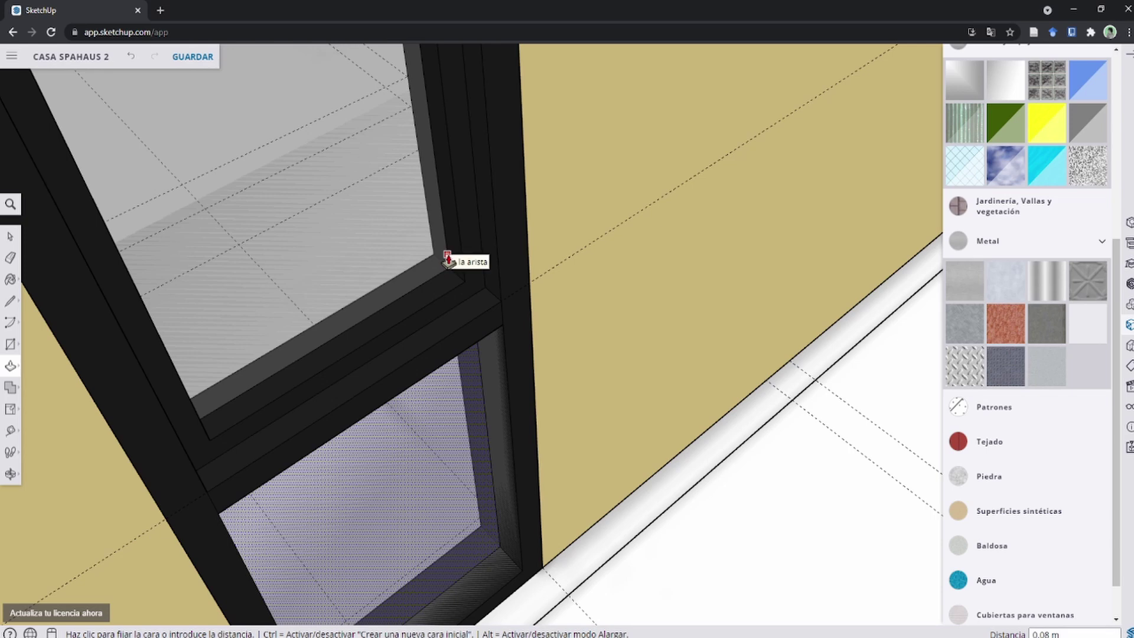
click(447, 258)
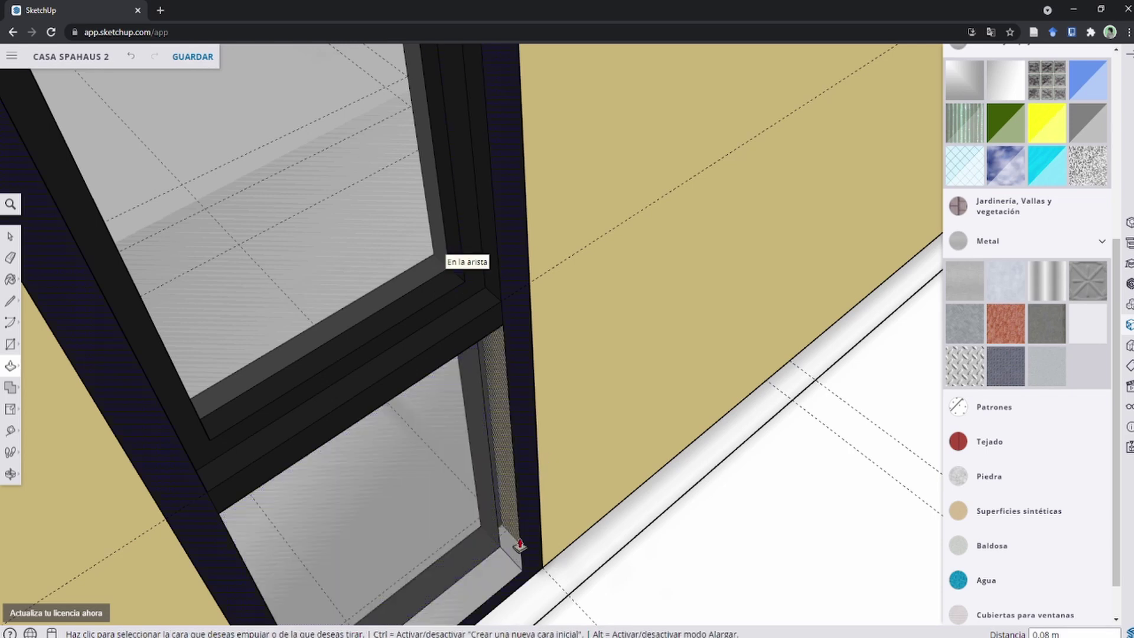
scroll(611, 406, down, 3)
scroll(613, 431, up, 3)
scroll(613, 433, up, 2)
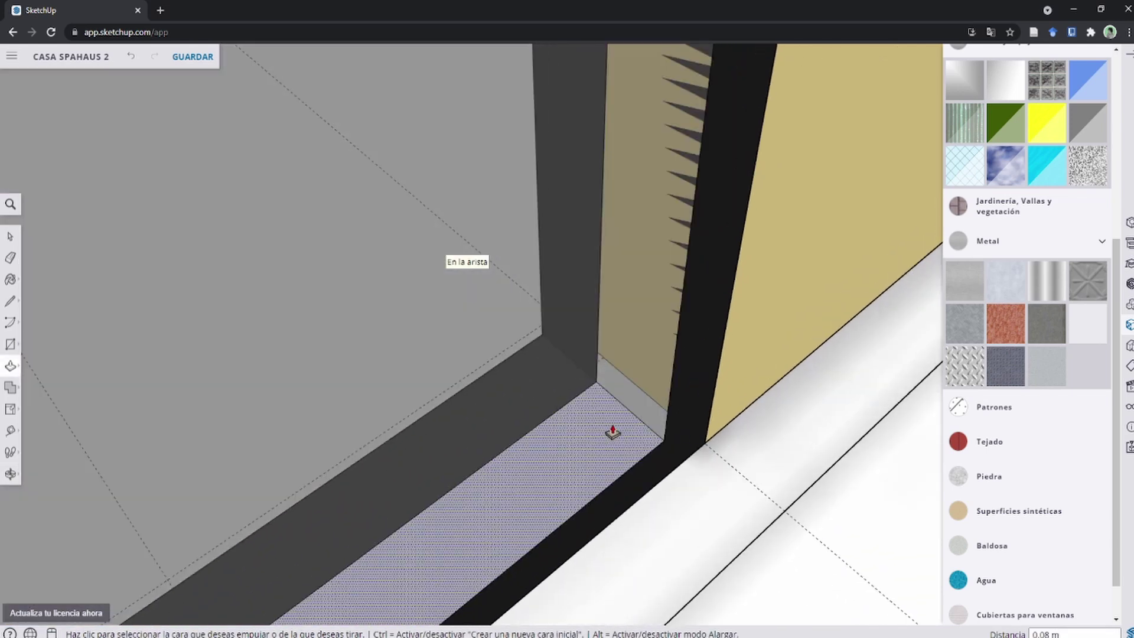
scroll(614, 417, up, 2)
Step: Paint the lower opening's jamb and sill dark with the current material
key(b)
scroll(669, 371, down, 3)
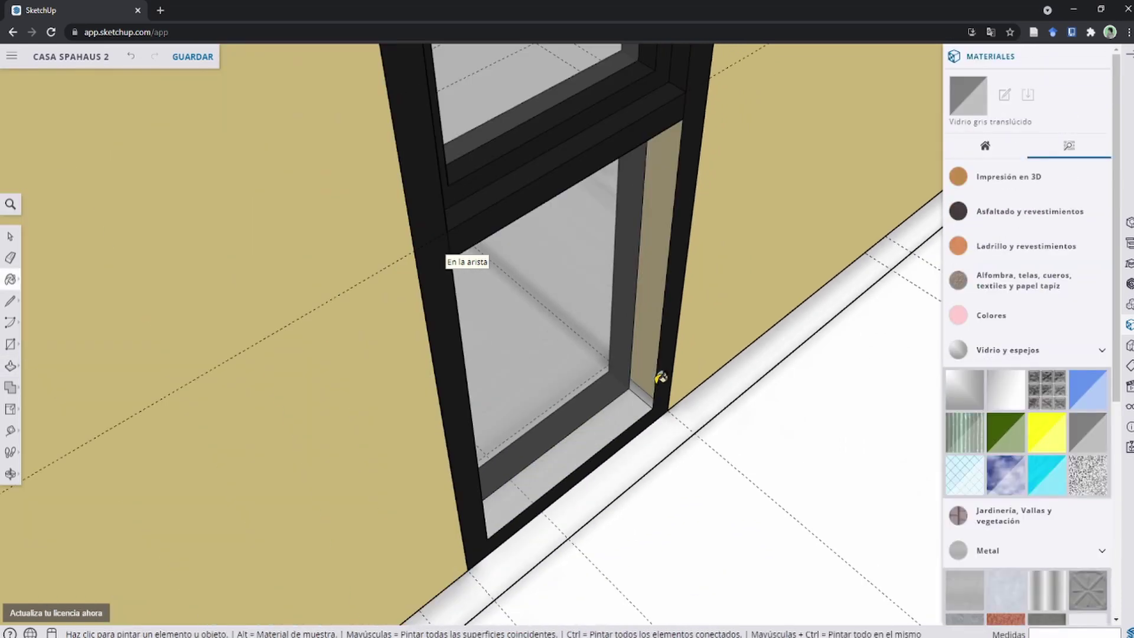
scroll(670, 347, up, 3)
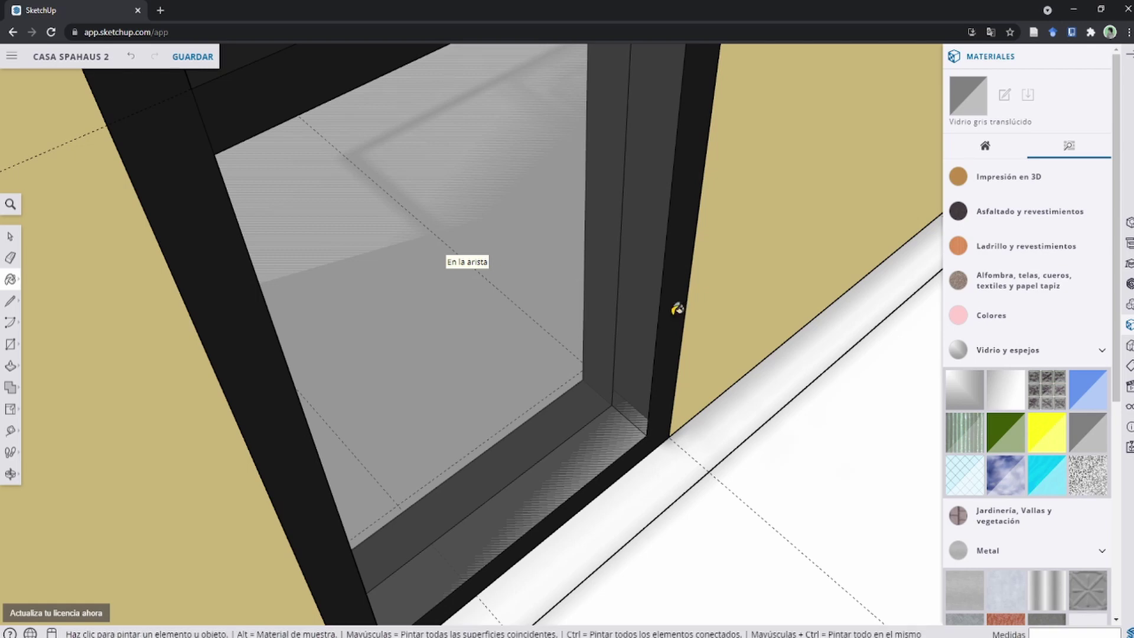
click(644, 319)
click(575, 451)
key(space)
Step: Orbit around the house to review the wall, doorway and partitions
scroll(641, 393, down, 3)
scroll(576, 388, down, 3)
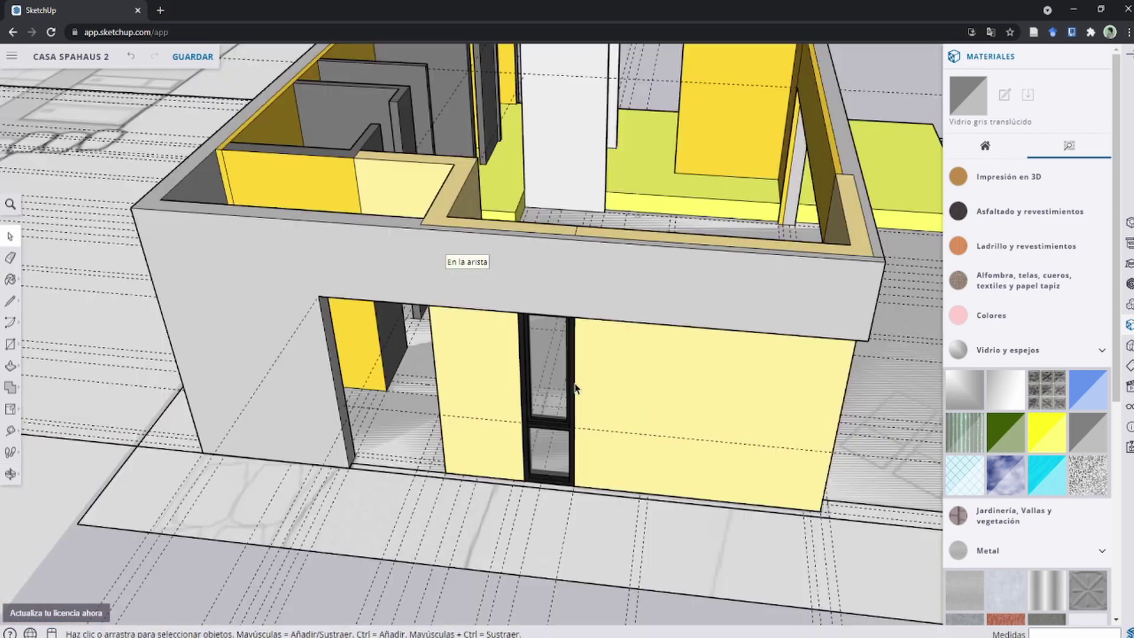
mouse_move(577, 397)
middle_down()
mouse_move(337, 372)
mouse_move(603, 362)
mouse_move(548, 349)
mouse_move(689, 359)
middle_up()
scroll(620, 349, up, 3)
mouse_move(562, 342)
middle_down()
mouse_move(580, 362)
mouse_move(400, 405)
mouse_move(496, 246)
middle_up()
mouse_move(446, 284)
middle_down()
mouse_move(748, 437)
mouse_move(582, 468)
mouse_move(593, 335)
mouse_move(381, 305)
middle_up()
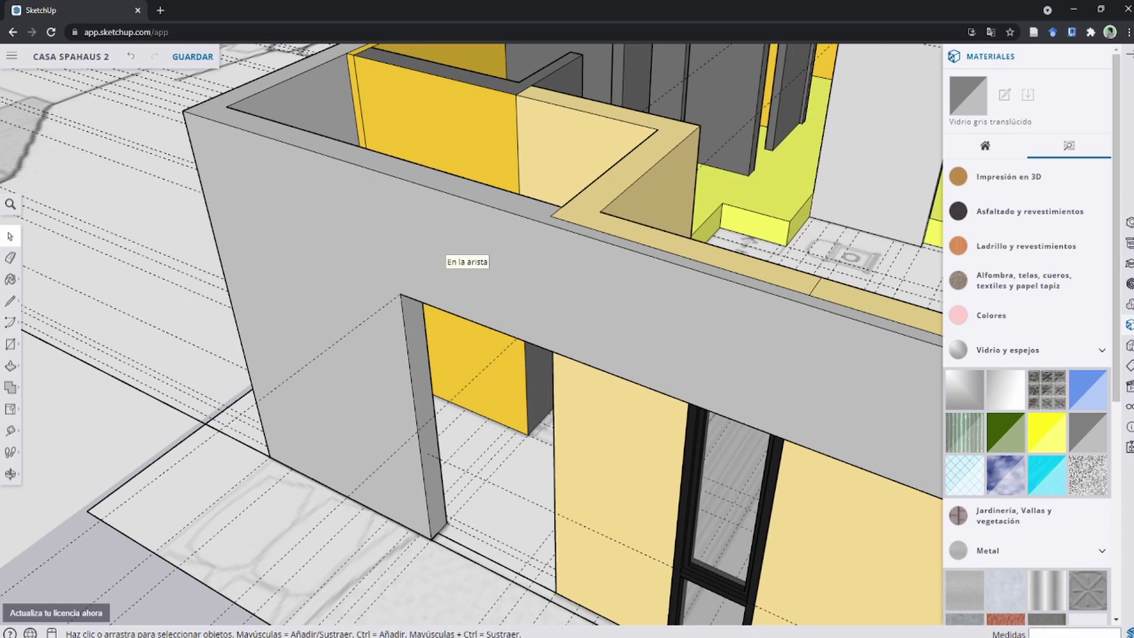
scroll(366, 280, down, 3)
scroll(366, 279, down, 1)
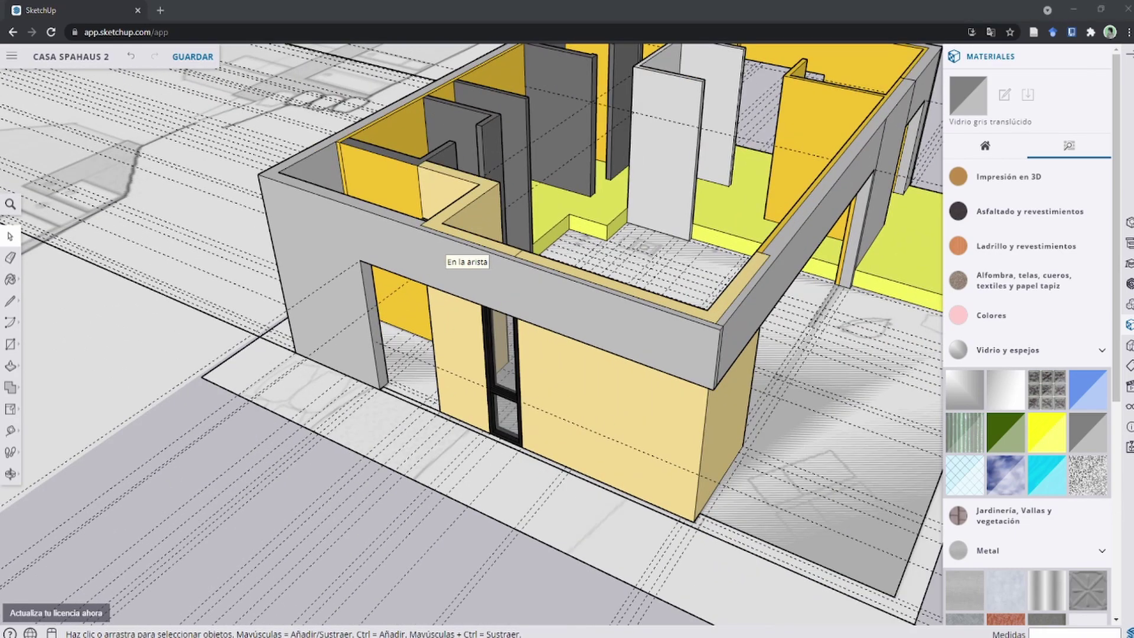
scroll(608, 372, up, 5)
scroll(488, 365, up, 3)
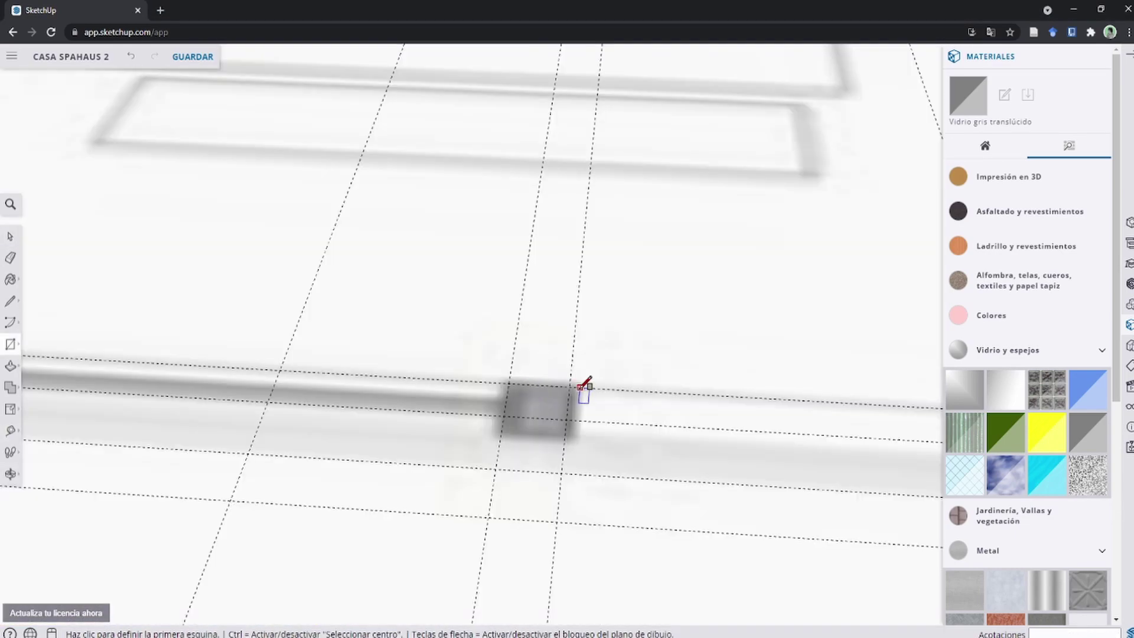
scroll(540, 424, down, 1)
scroll(540, 424, down, 5)
key(b)
scroll(443, 218, up, 2)
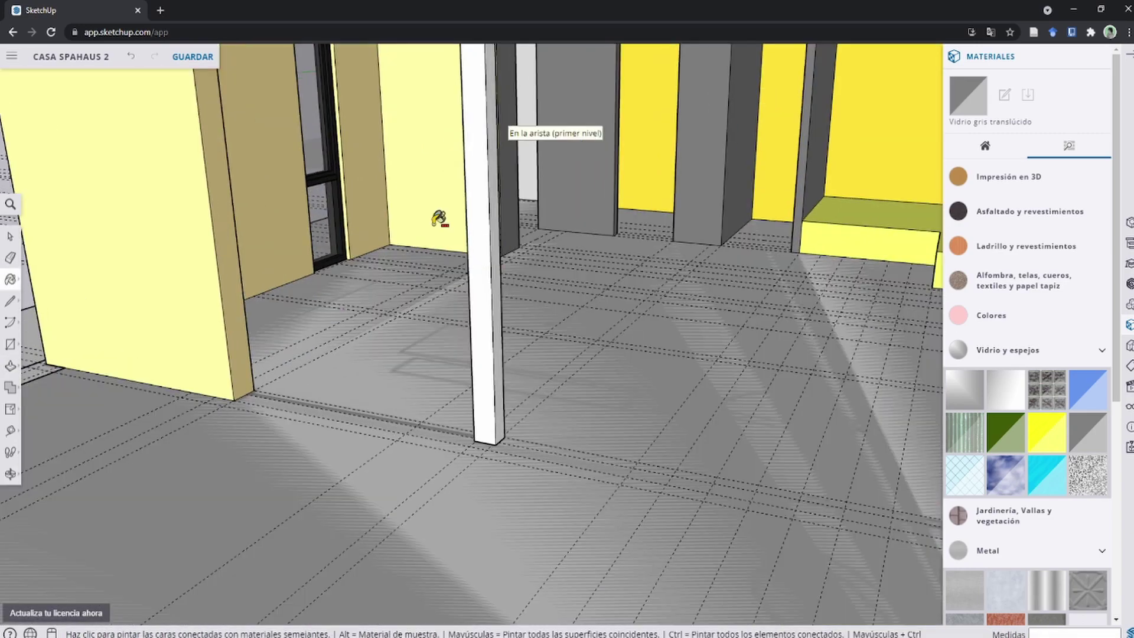
scroll(323, 181, up, 2)
scroll(324, 181, down, 5)
scroll(567, 177, up, 2)
middle_drag(567, 177, 583, 132)
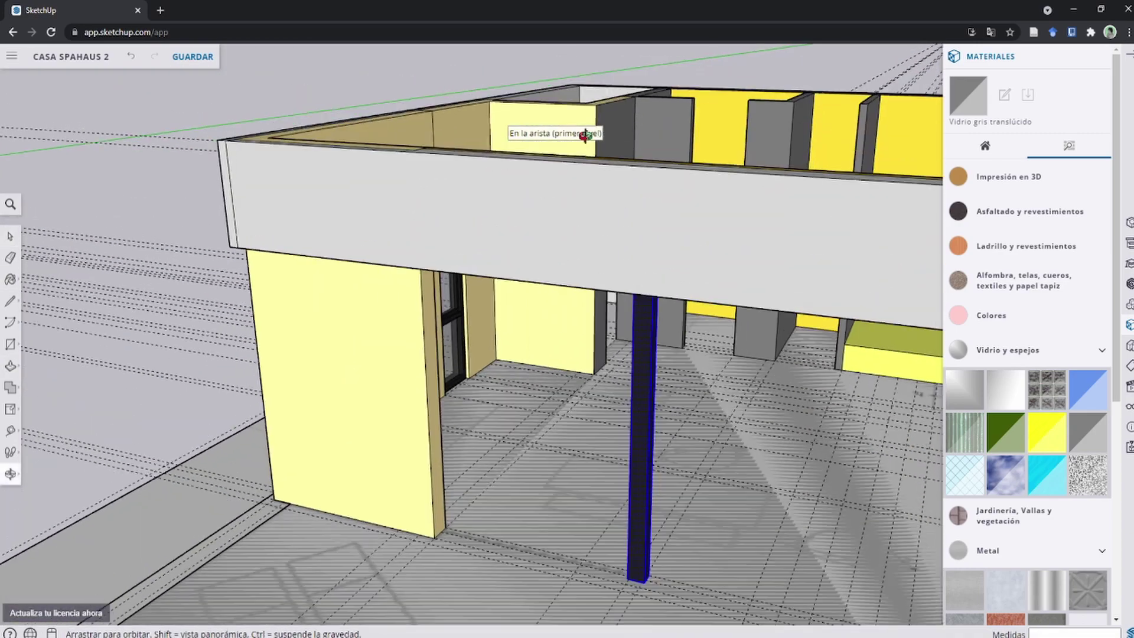
key(space)
scroll(581, 251, up, 5)
key(p)
click(581, 251)
scroll(577, 246, down, 2)
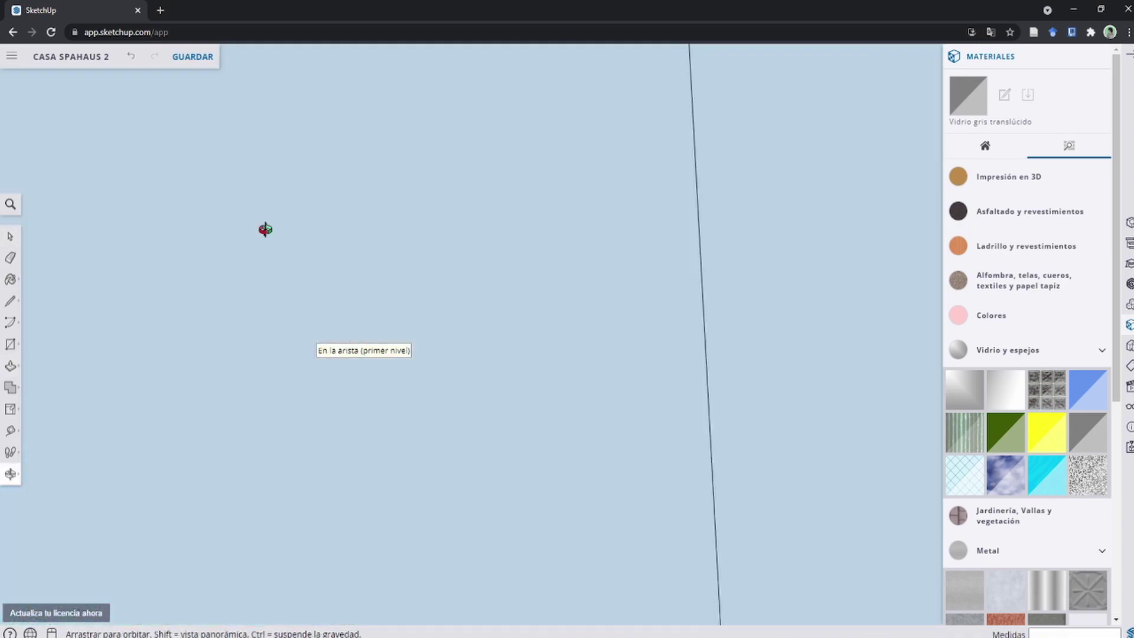
middle_drag(261, 228, 553, 231)
click(553, 231)
scroll(554, 232, down, 5)
middle_drag(562, 494, 426, 241)
scroll(562, 307, down, 3)
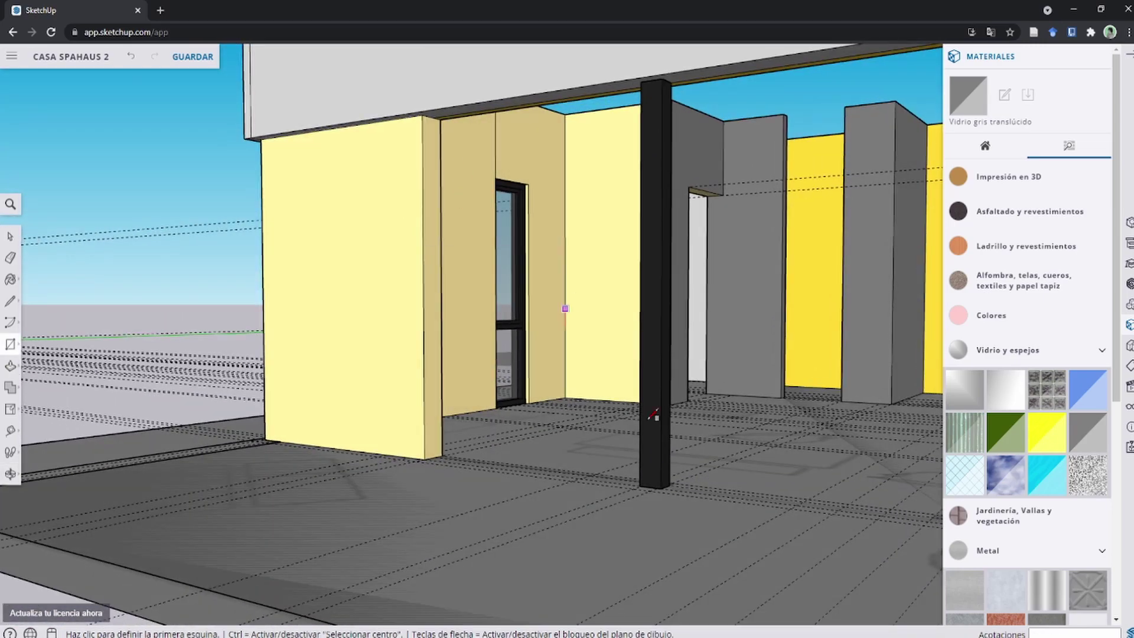
key(space)
scroll(503, 433, up, 3)
scroll(511, 459, up, 2)
scroll(524, 411, down, 2)
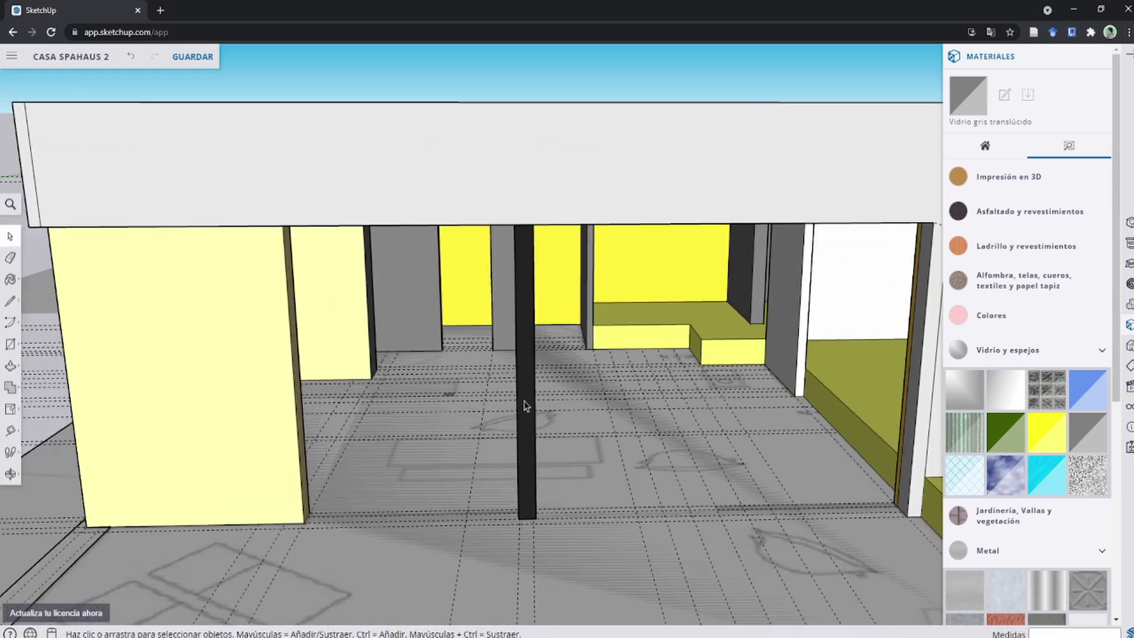
click(525, 407)
middle_drag(524, 404, 555, 498)
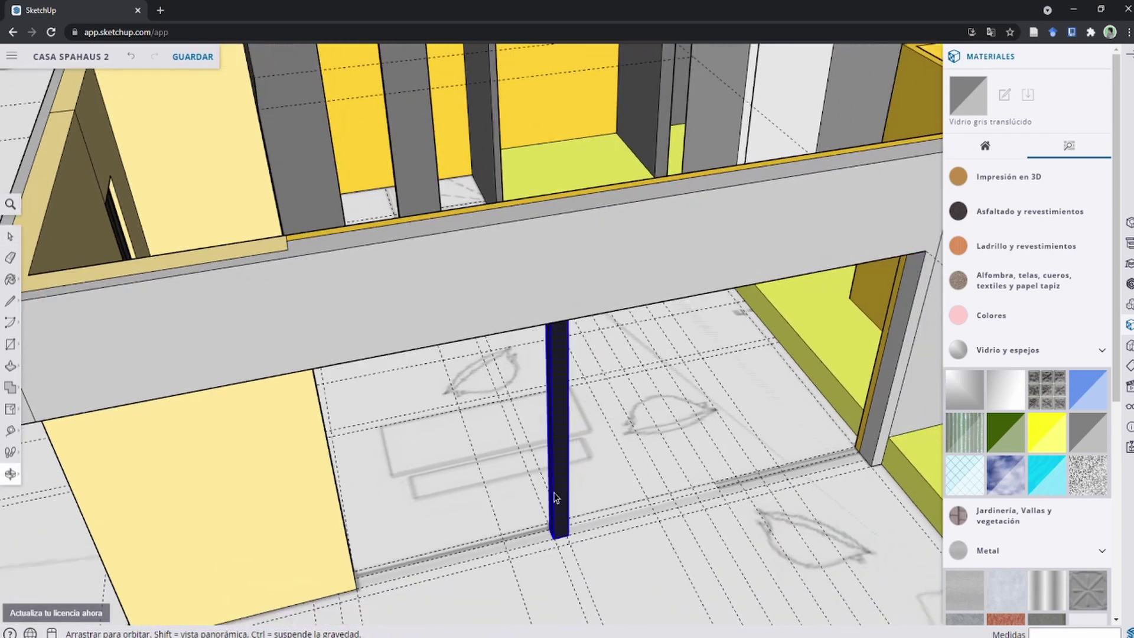
scroll(555, 498, up, 3)
right_click(558, 498)
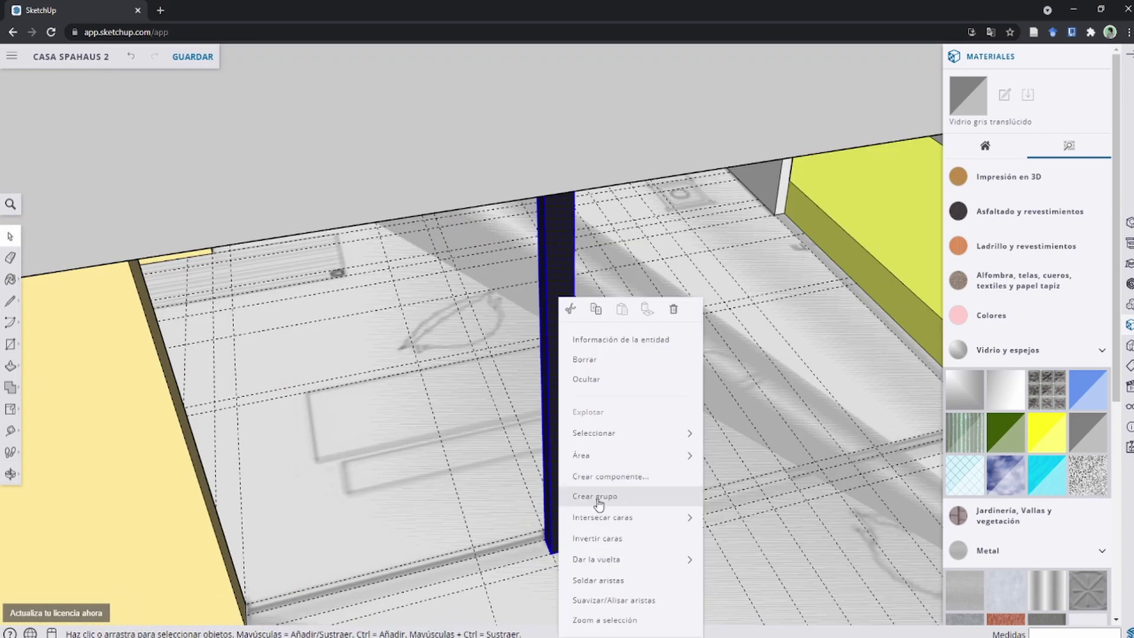
key(Escape)
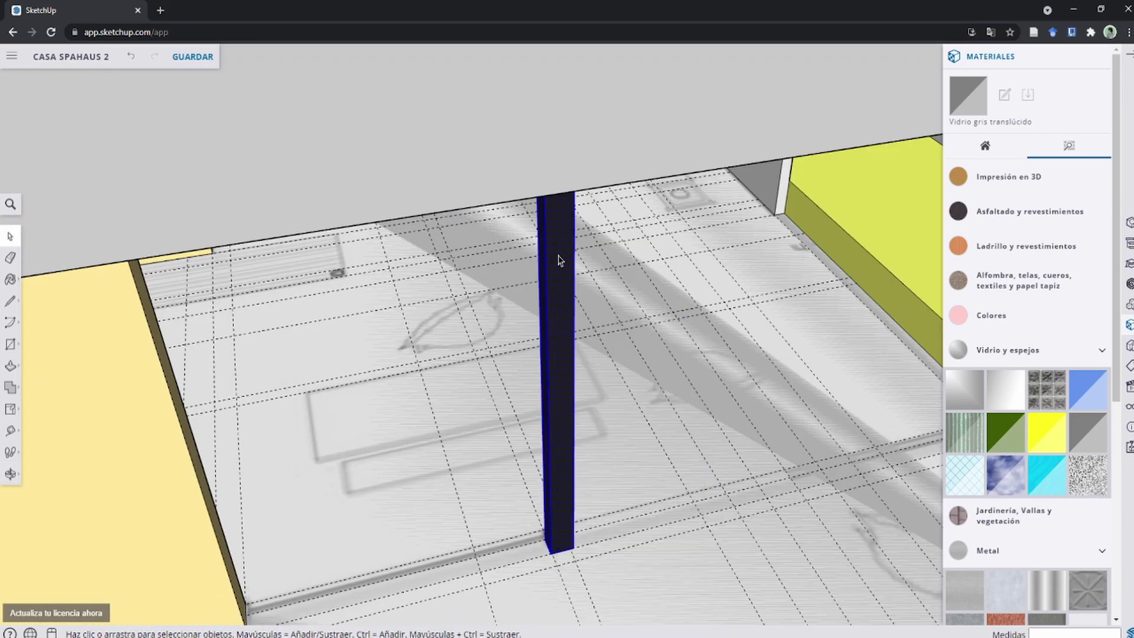
right_click(560, 260)
Step: Make the dark column a group with Crear grupo and orbit to a front view
click(593, 455)
scroll(546, 472, down, 2)
mouse_move(547, 472)
middle_down()
mouse_move(540, 246)
mouse_move(496, 228)
middle_up()
scroll(497, 237, up, 3)
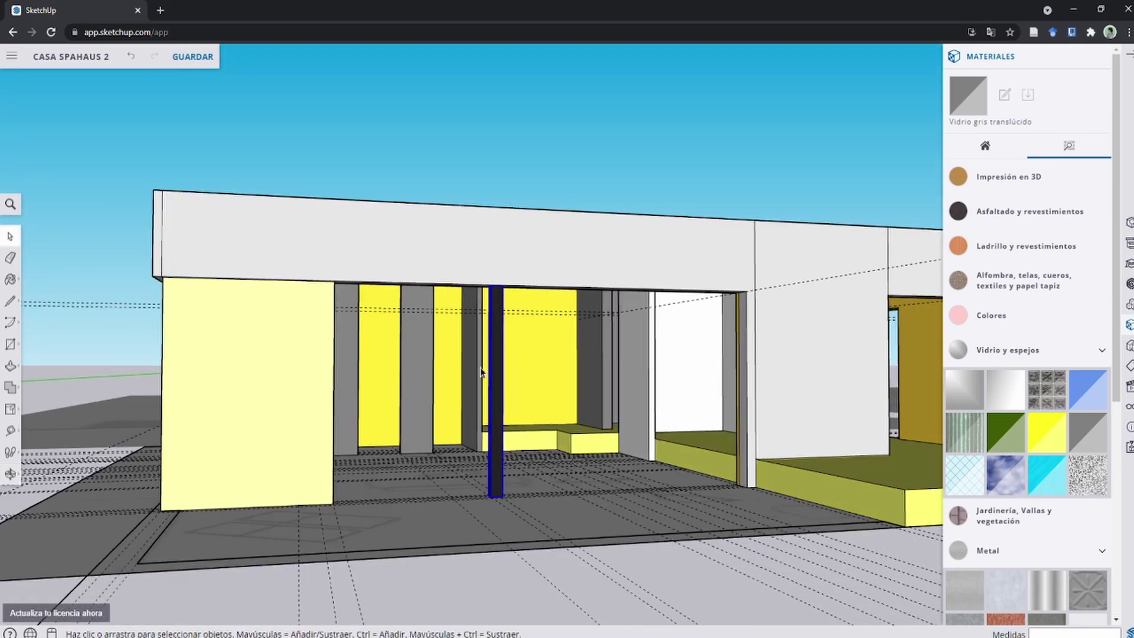
scroll(489, 420, up, 3)
scroll(502, 389, down, 2)
scroll(518, 359, down, 3)
mouse_move(537, 367)
middle_down()
mouse_move(549, 440)
mouse_move(538, 435)
middle_up()
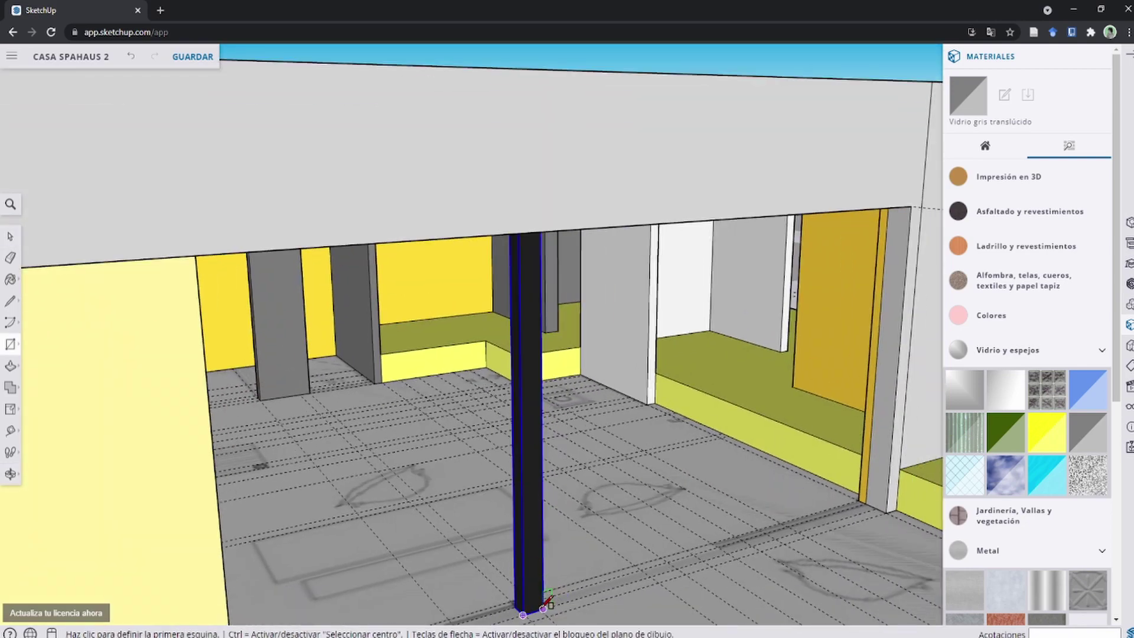
Step: With the Line tool, orbit to inspect the column top and the floor beneath the beam
key(l)
middle_drag(548, 602, 394, 227)
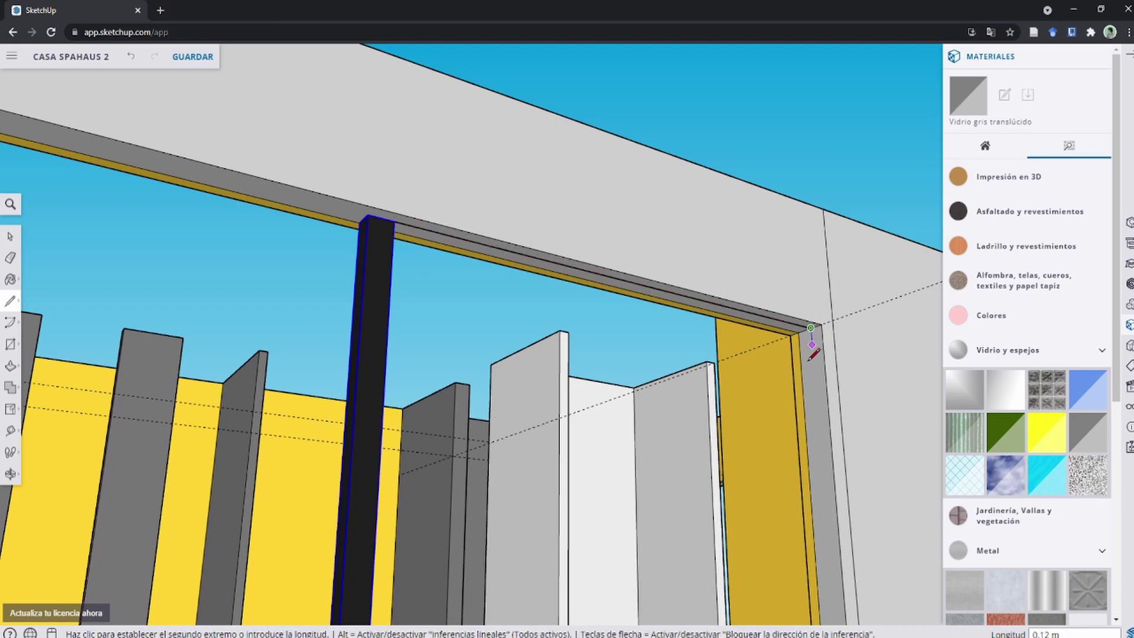
middle_drag(811, 378, 815, 539)
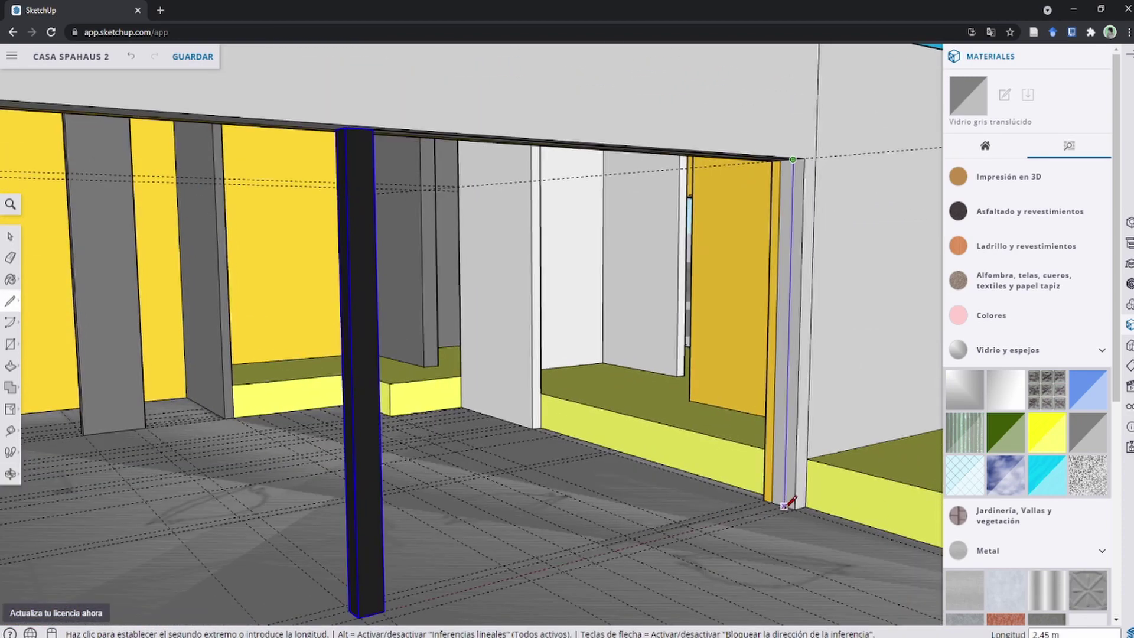
scroll(618, 548, up, 5)
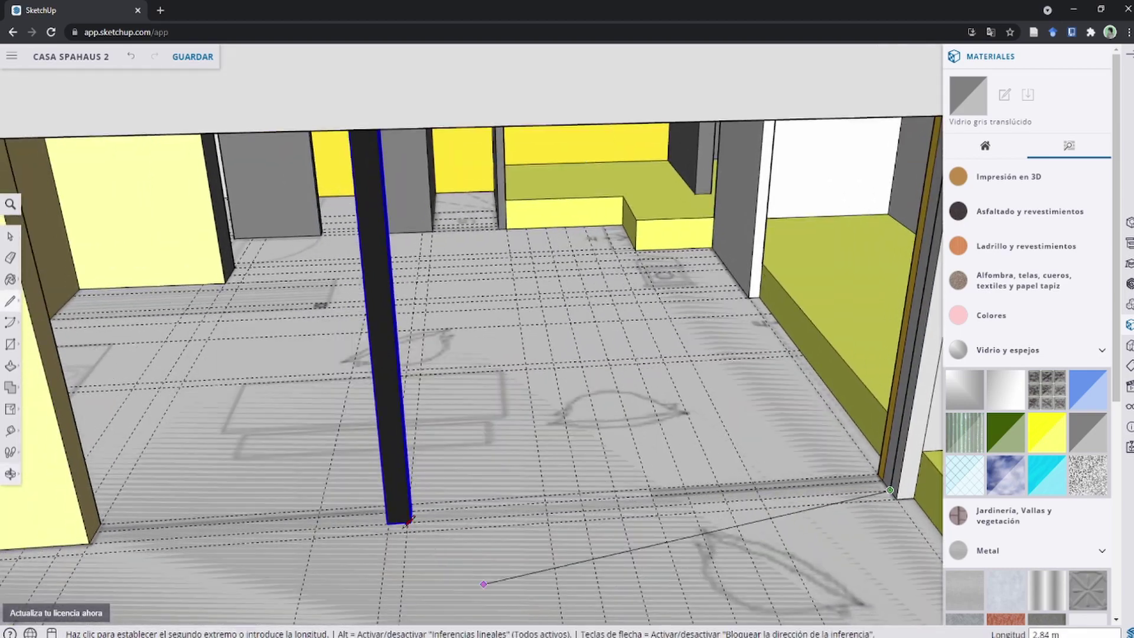
scroll(373, 471, up, 5)
scroll(434, 552, down, 5)
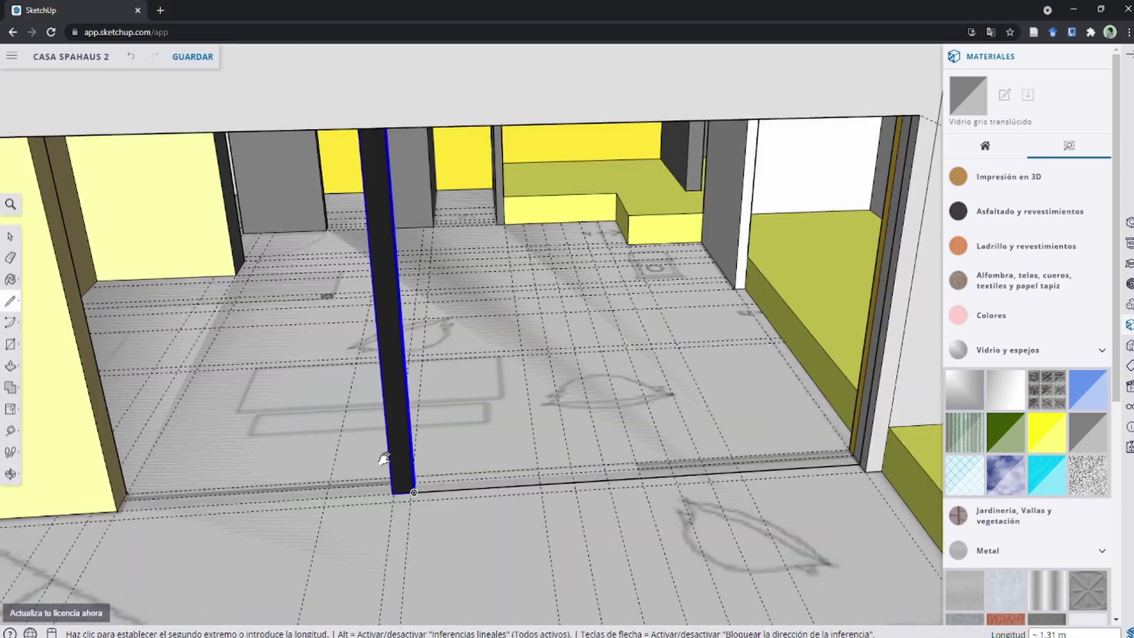
mouse_move(435, 552)
middle_down()
mouse_move(418, 253)
mouse_move(406, 369)
mouse_move(567, 337)
mouse_move(381, 406)
mouse_move(600, 382)
mouse_move(567, 321)
mouse_move(578, 400)
mouse_move(634, 322)
mouse_move(527, 375)
mouse_move(636, 339)
mouse_move(620, 364)
mouse_move(620, 332)
mouse_move(606, 371)
mouse_move(521, 243)
mouse_move(395, 367)
mouse_move(526, 425)
mouse_move(645, 371)
mouse_move(658, 308)
mouse_move(626, 377)
mouse_move(519, 488)
mouse_move(463, 304)
middle_up()
scroll(568, 355, down, 2)
key(l)
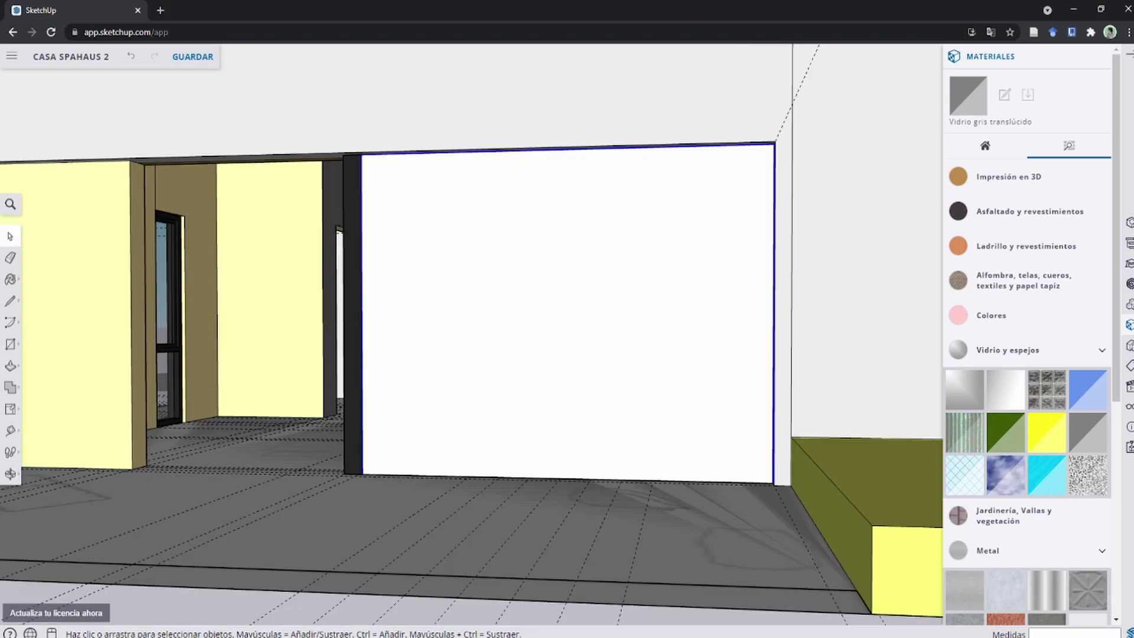
Step: Review the reference photos of the house, then return to the model
key(alt+Tab)
scroll(415, 321, down, 1)
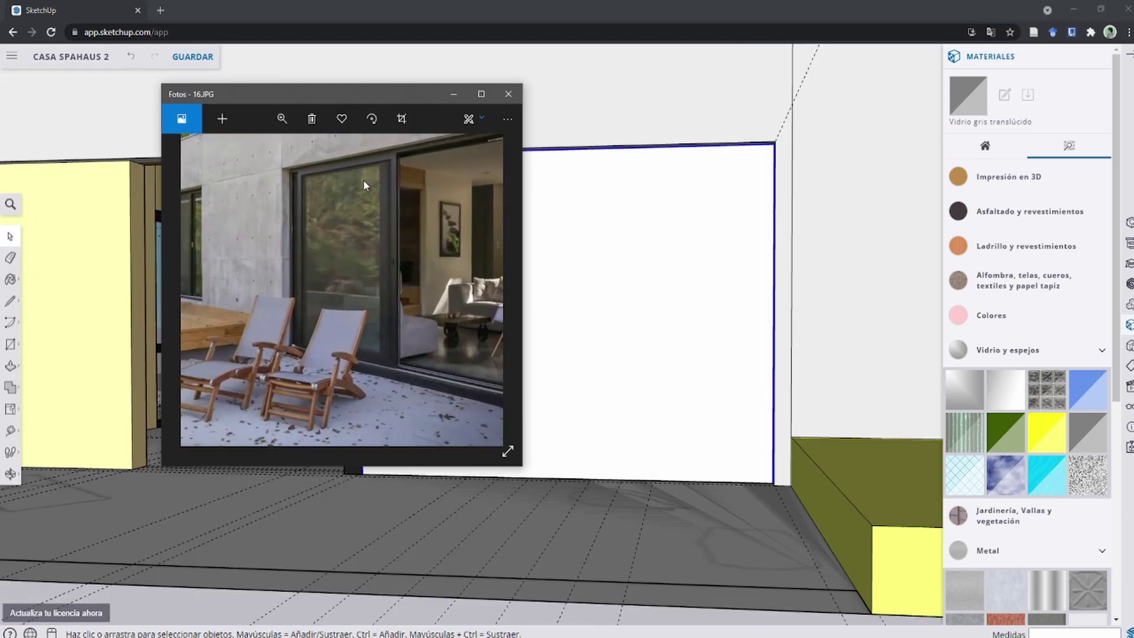
scroll(364, 180, down, 1)
scroll(307, 312, down, 1)
key(alt+Tab)
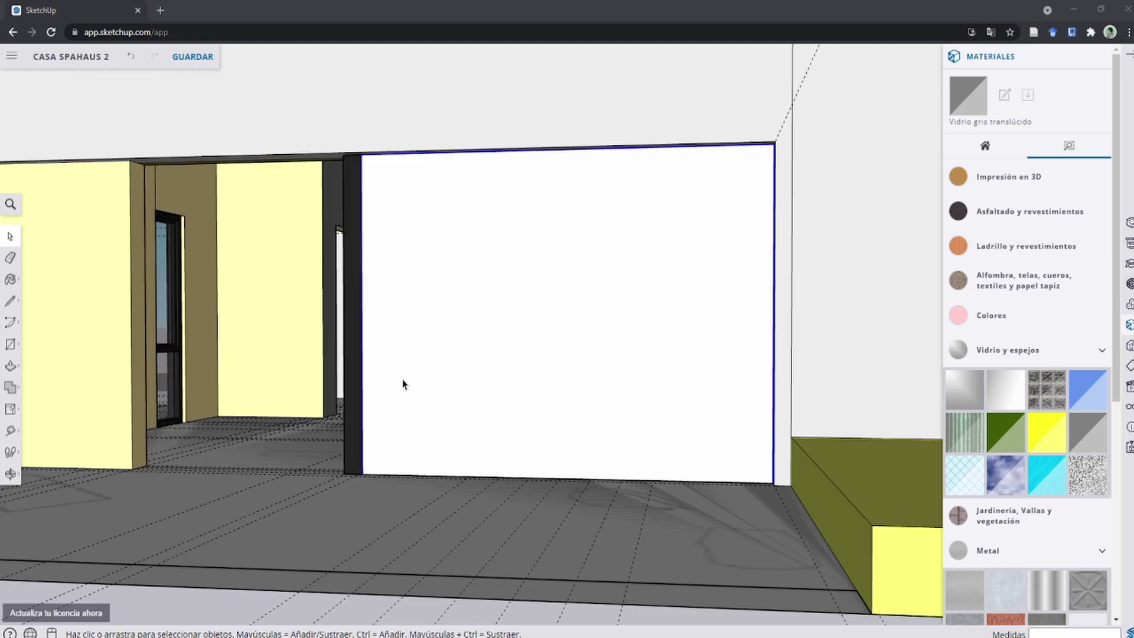
Step: Split the white door face into two panes with a vertical line
middle_drag(403, 384, 743, 459)
scroll(571, 462, up, 3)
scroll(571, 462, up, 3)
scroll(574, 424, up, 3)
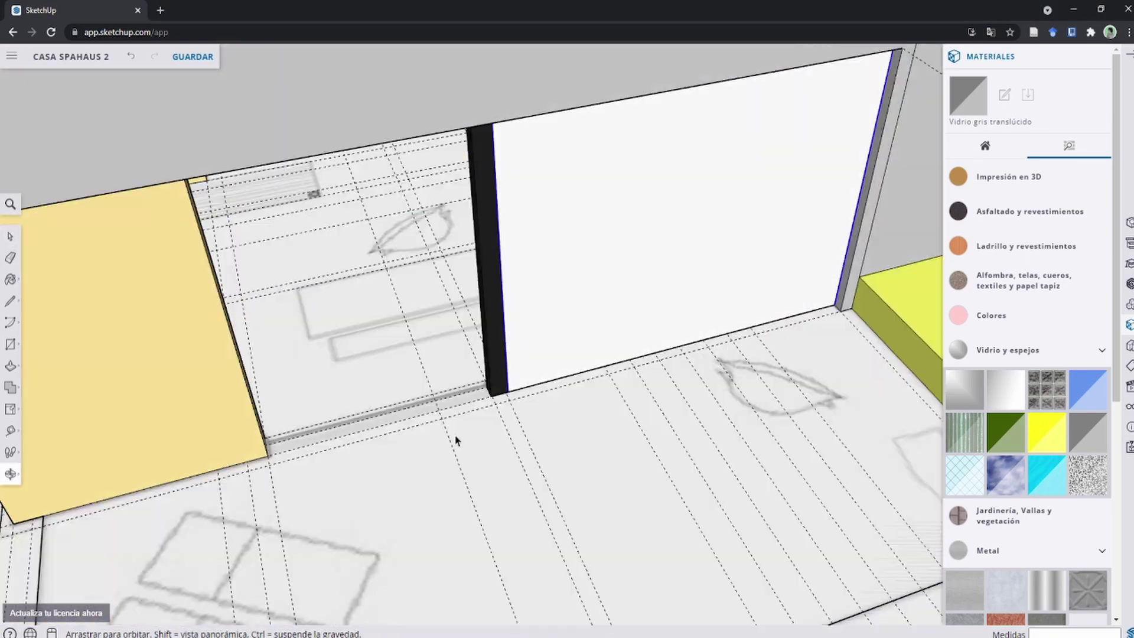
mouse_move(458, 437)
middle_down()
mouse_move(562, 344)
mouse_move(644, 233)
middle_up()
scroll(551, 323, up, 2)
key(f)
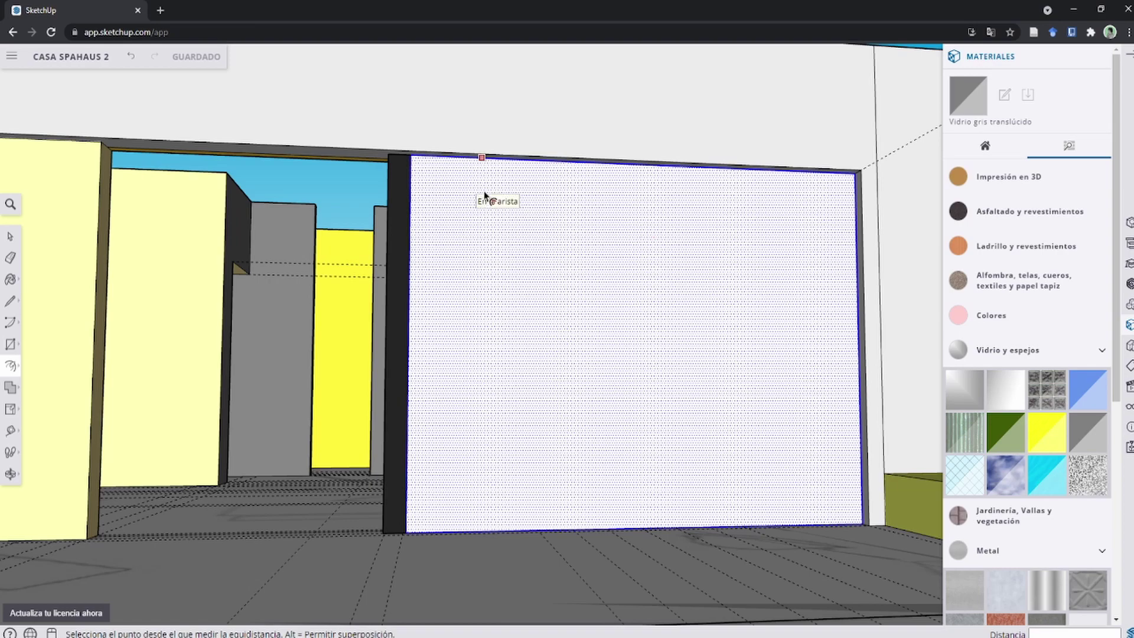
middle_drag(495, 316, 500, 248)
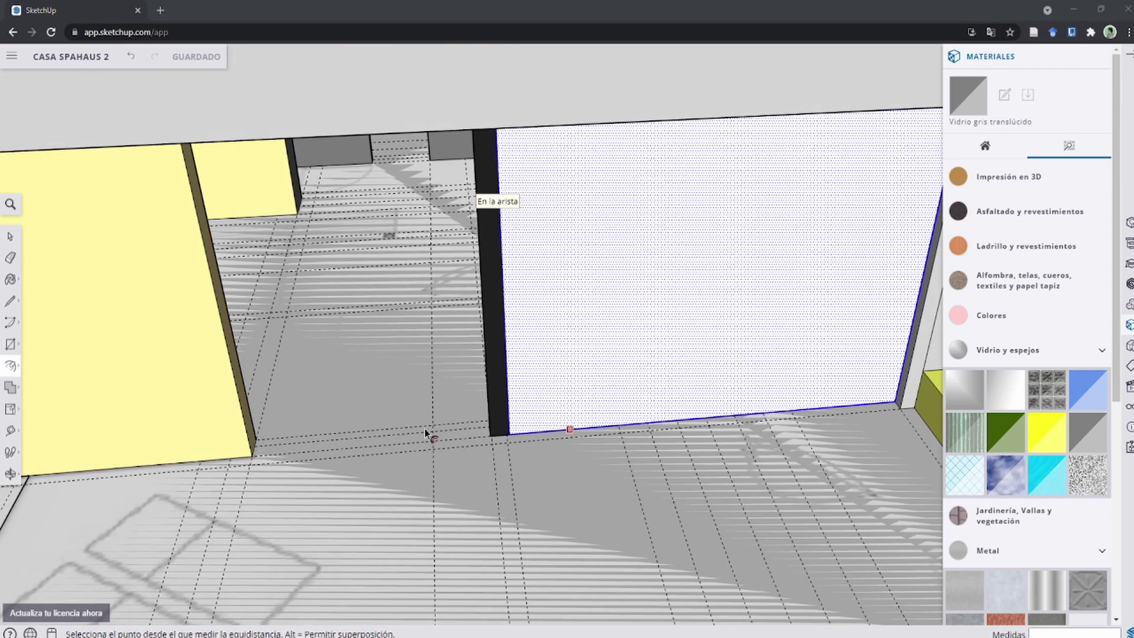
middle_drag(424, 428, 248, 444)
scroll(578, 337, down, 3)
mouse_move(577, 337)
middle_down()
mouse_move(602, 204)
mouse_move(440, 213)
middle_up()
key(l)
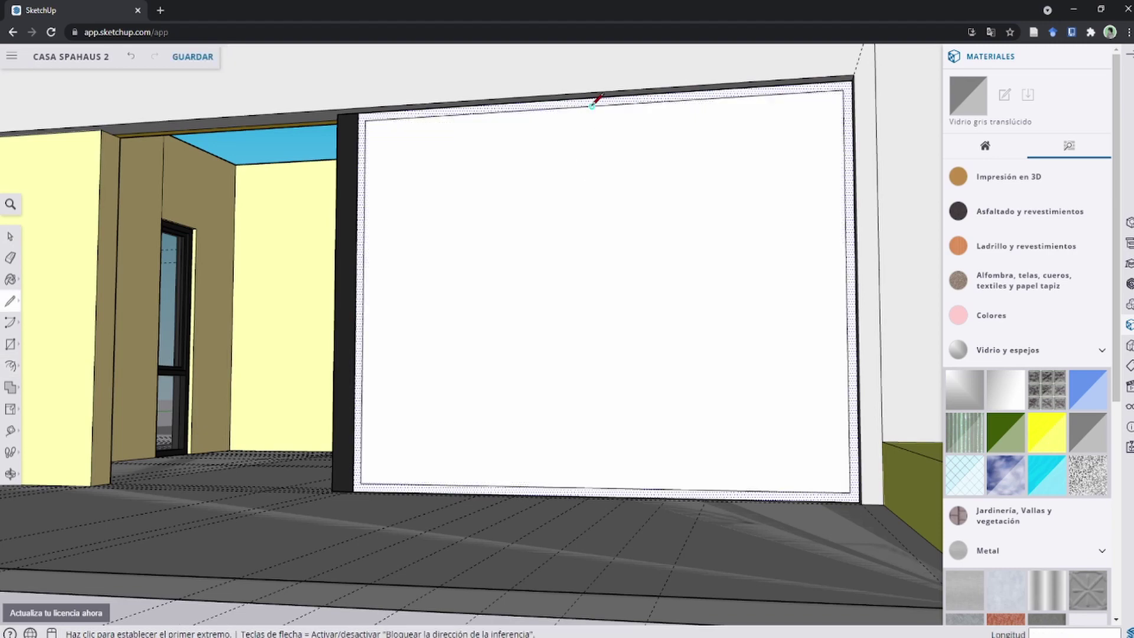
click(593, 104)
click(594, 486)
Step: Paint the door frame dark and fill both panes with translucent glass
key(f)
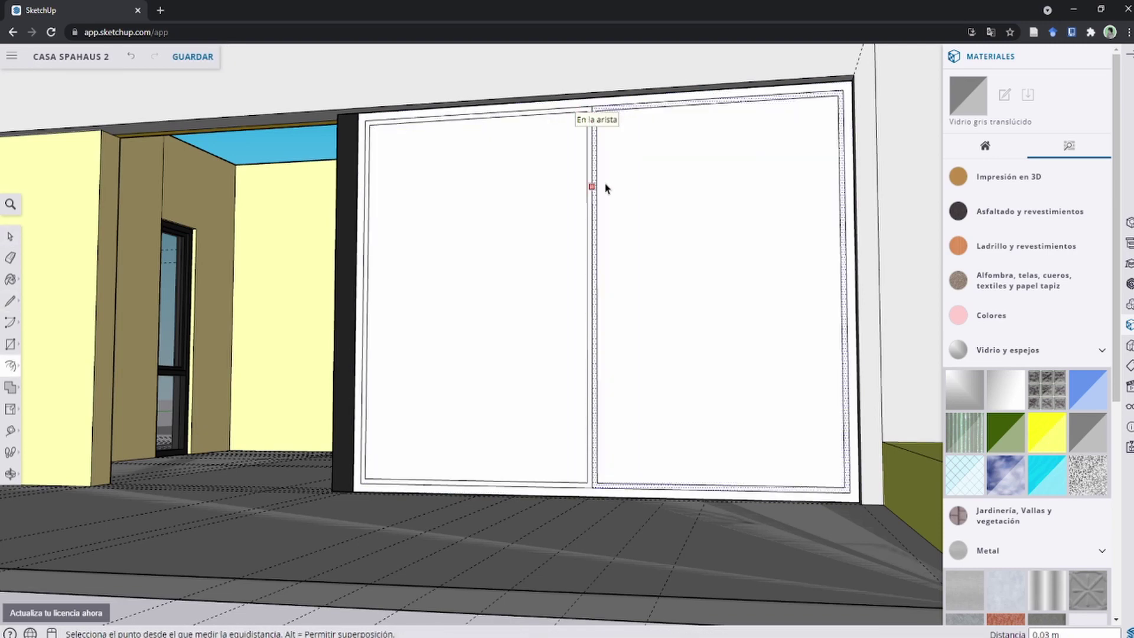
key(b)
click(378, 118)
click(476, 352)
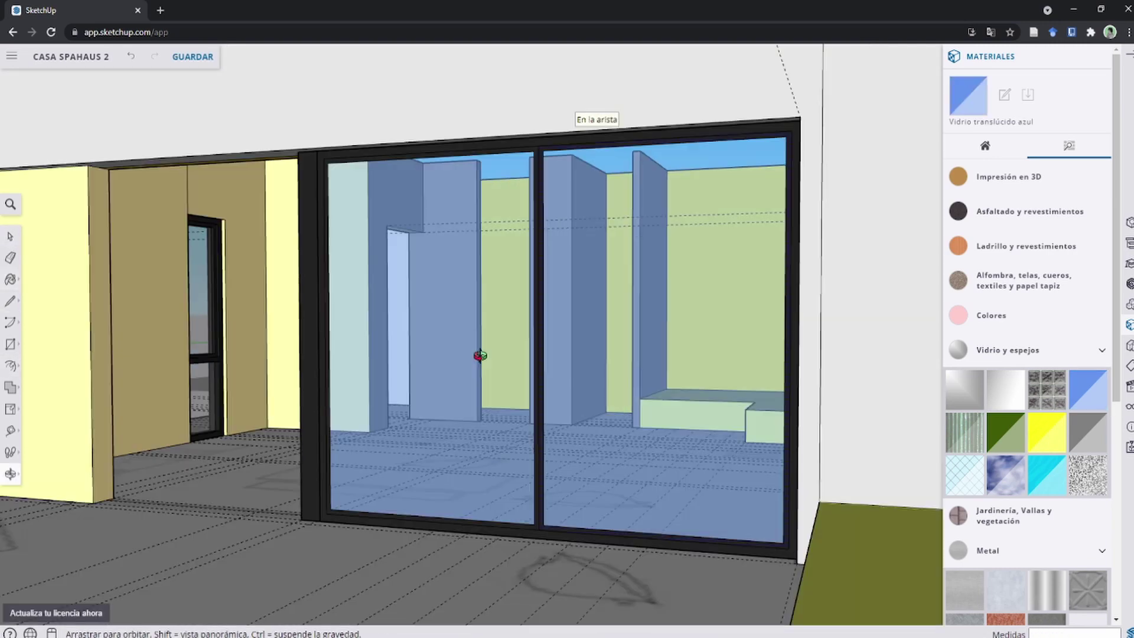
scroll(355, 430, up, 5)
key(space)
Step: Draw a thin floor rectangle along the post beside the door
shift+middle_drag(379, 525, 358, 461)
scroll(458, 271, down, 5)
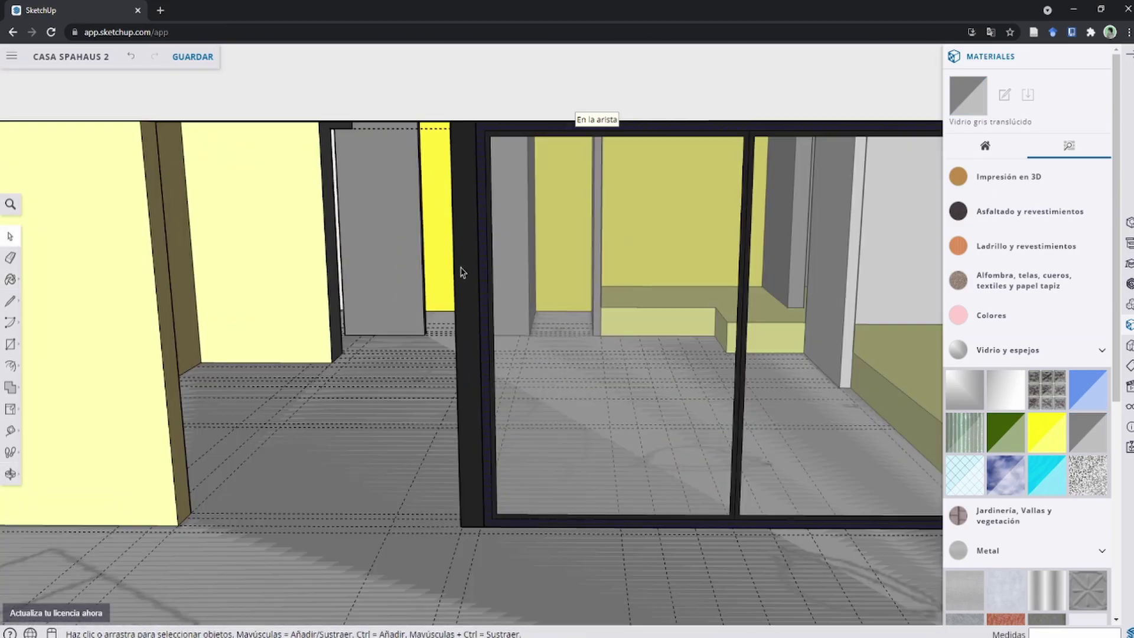
mouse_move(650, 425)
middle_down()
mouse_move(483, 332)
mouse_move(703, 359)
mouse_move(277, 435)
mouse_move(224, 540)
mouse_move(463, 435)
mouse_move(203, 436)
mouse_move(387, 380)
mouse_move(395, 115)
mouse_move(541, 251)
middle_up()
key(r)
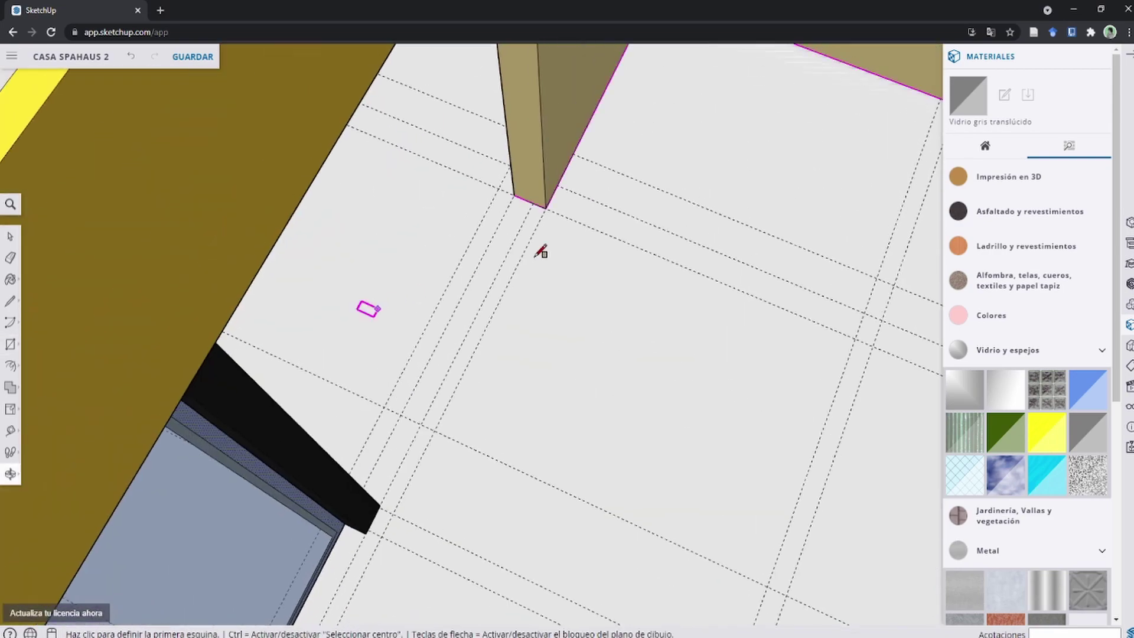
scroll(558, 189, up, 3)
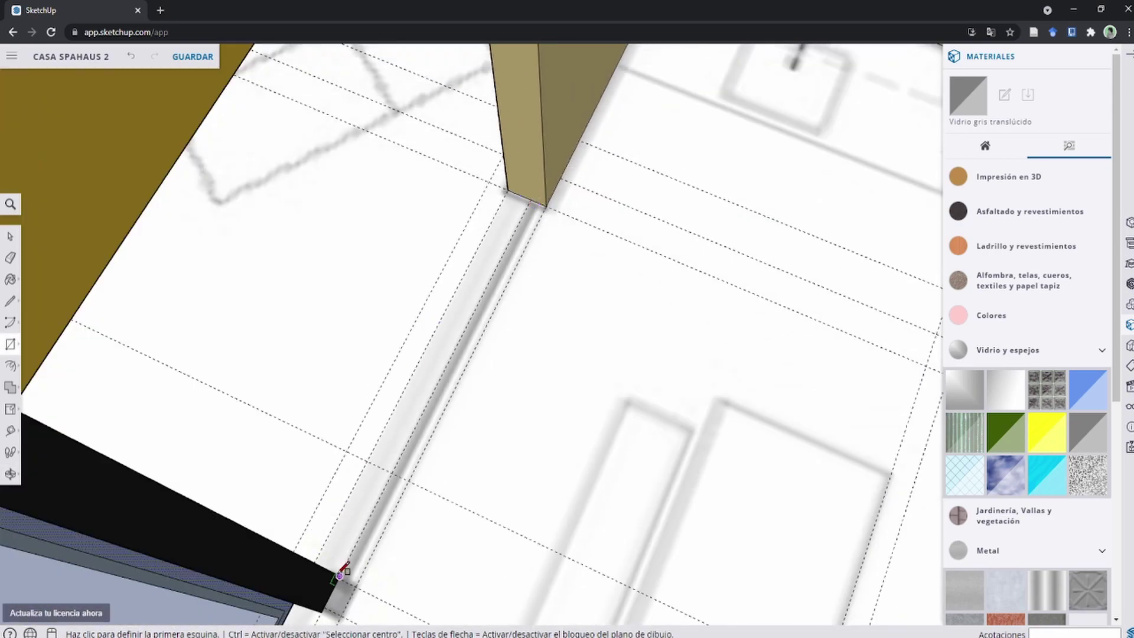
scroll(400, 498, down, 1)
scroll(400, 499, down, 2)
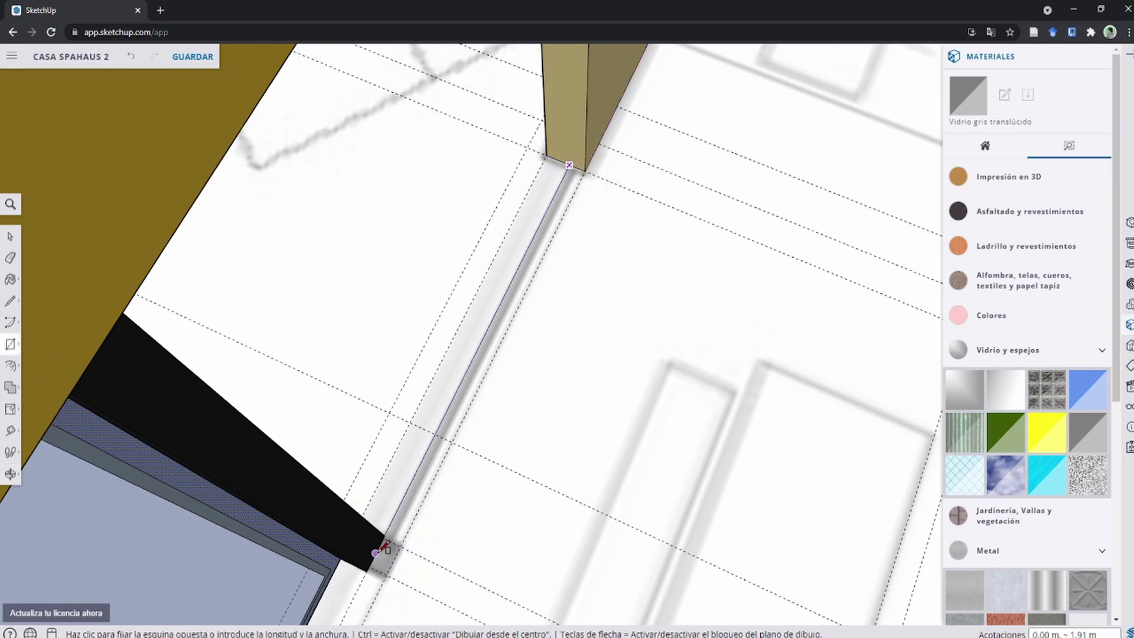
scroll(381, 548, up, 3)
click(409, 541)
scroll(409, 540, down, 2)
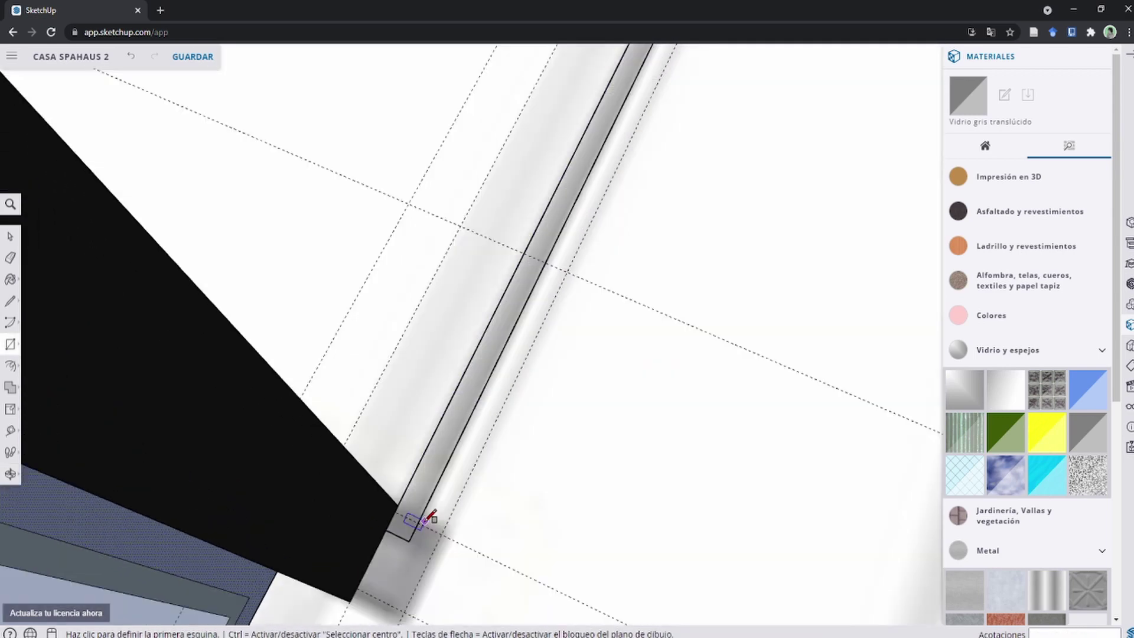
scroll(425, 519, down, 1)
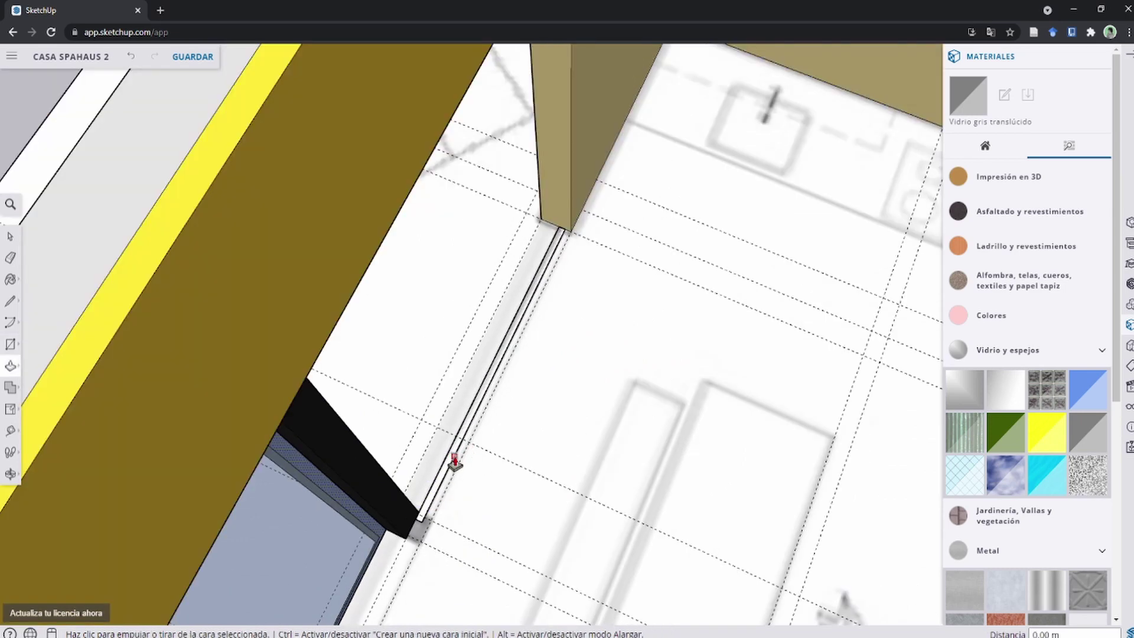
scroll(456, 460, up, 2)
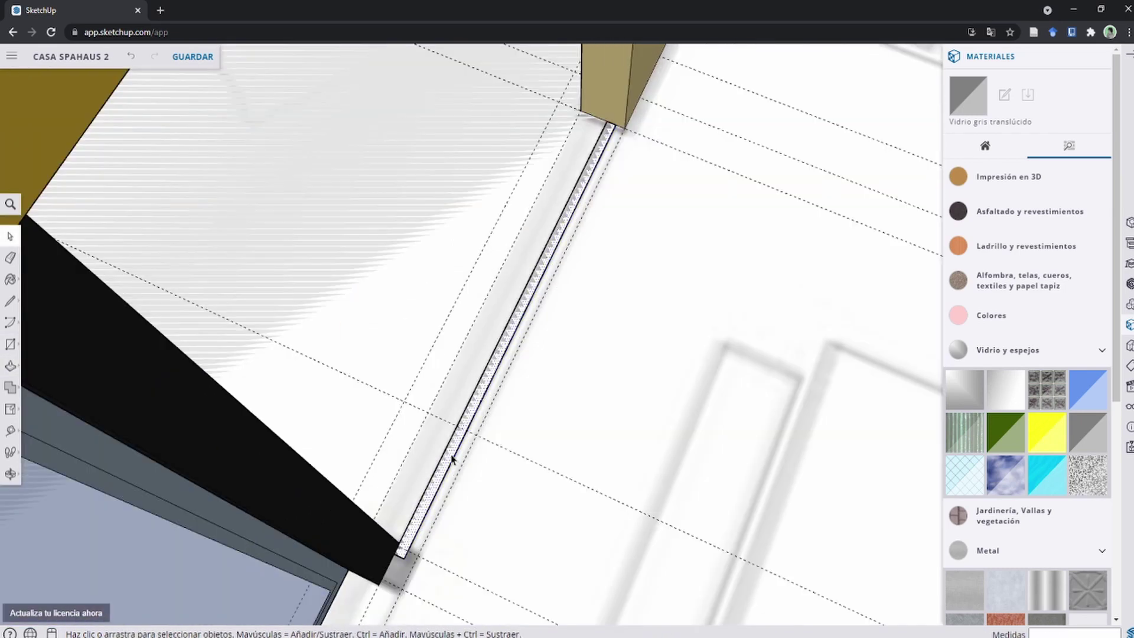
Step: Pull the thin rectangle up into a wall, reaching 2.45 m
key(p)
click(452, 460)
scroll(349, 163, down, 5)
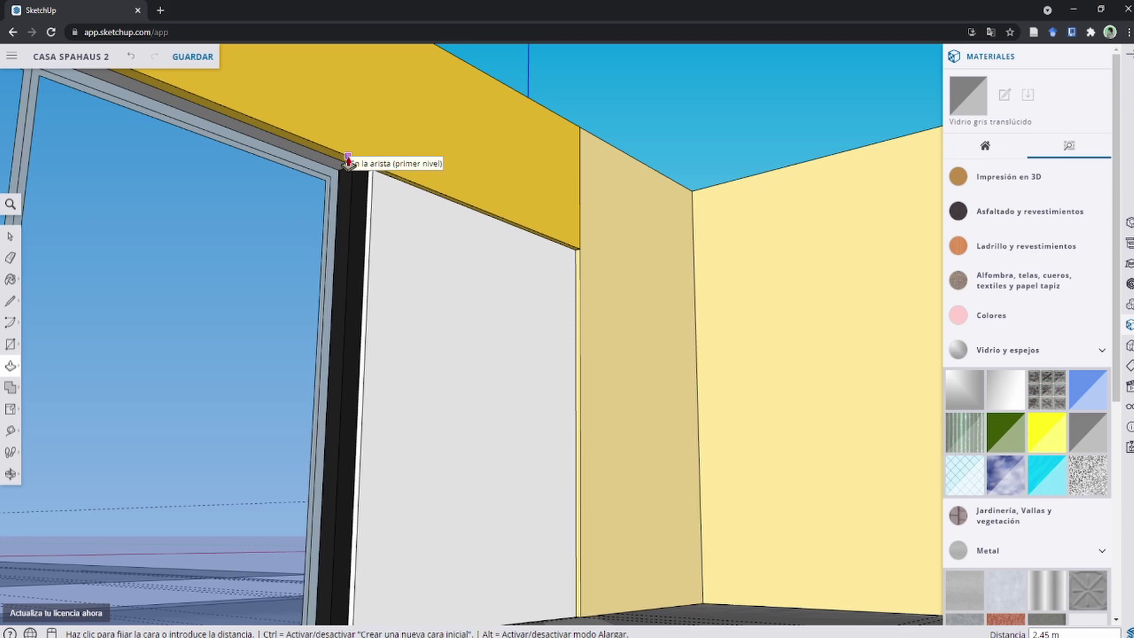
Step: Fix the new wall's height at the beam and offset an inset door-frame outline
click(349, 160)
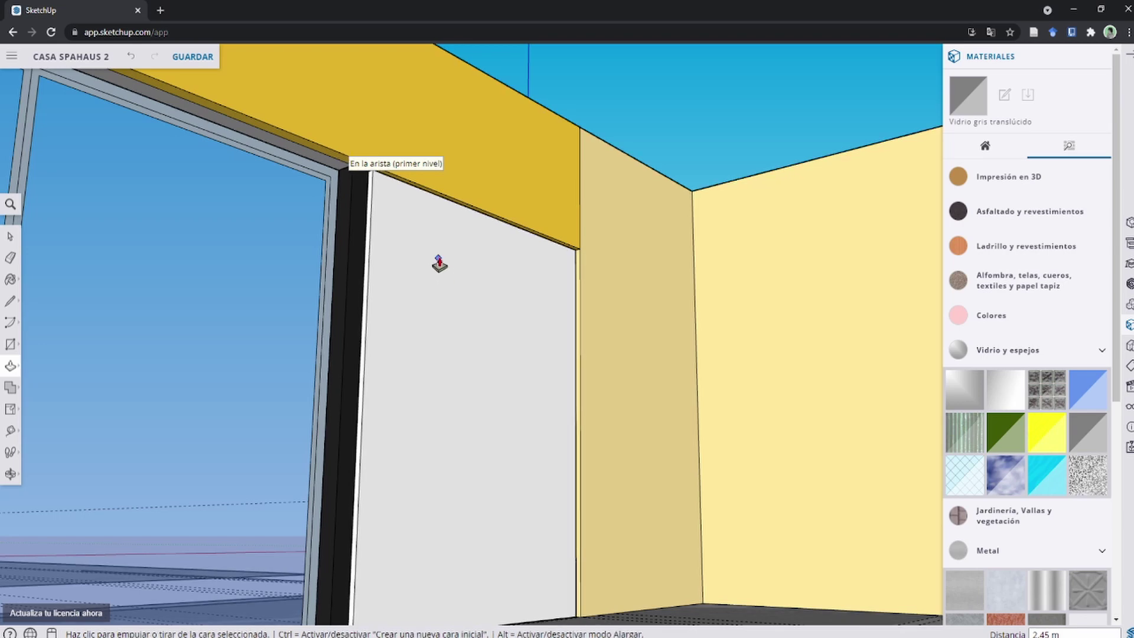
key(space)
click(446, 249)
click(421, 205)
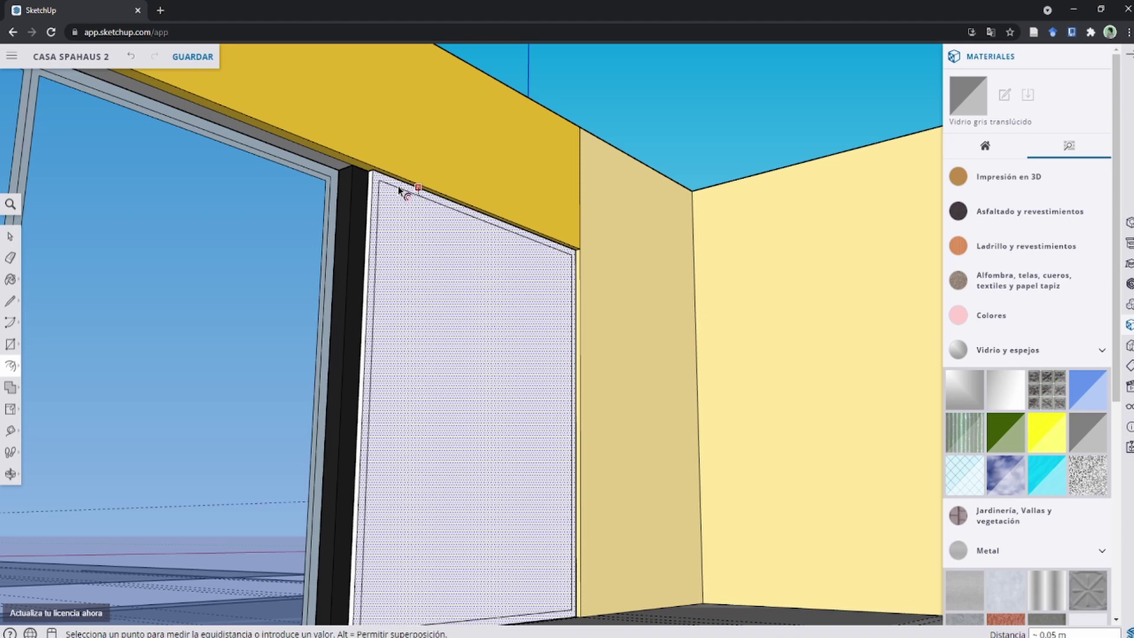
click(400, 189)
key(space)
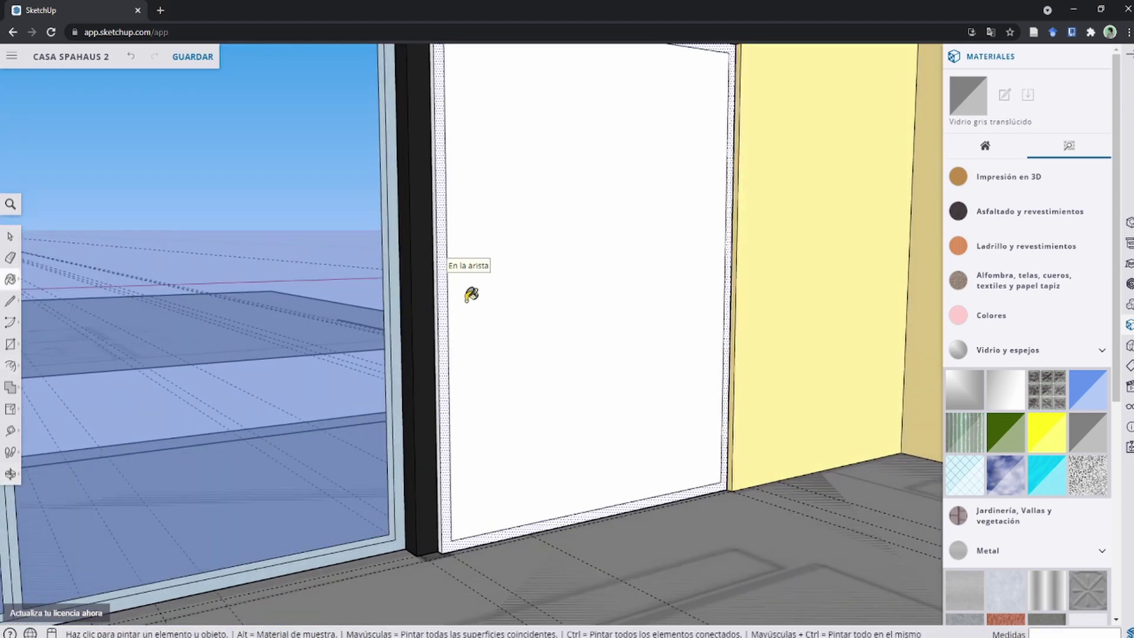
middle_drag(449, 275, 612, 149)
key(ctrl+z)
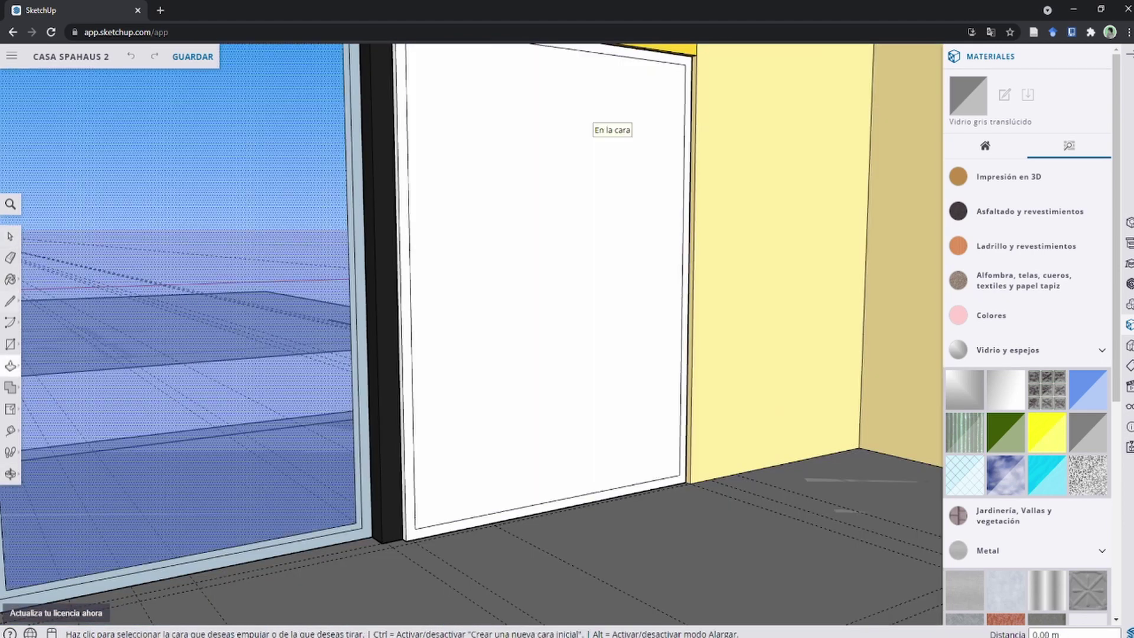
Step: Push the inner panel through to open the doorway and paint the frame dark
click(652, 112)
click(638, 126)
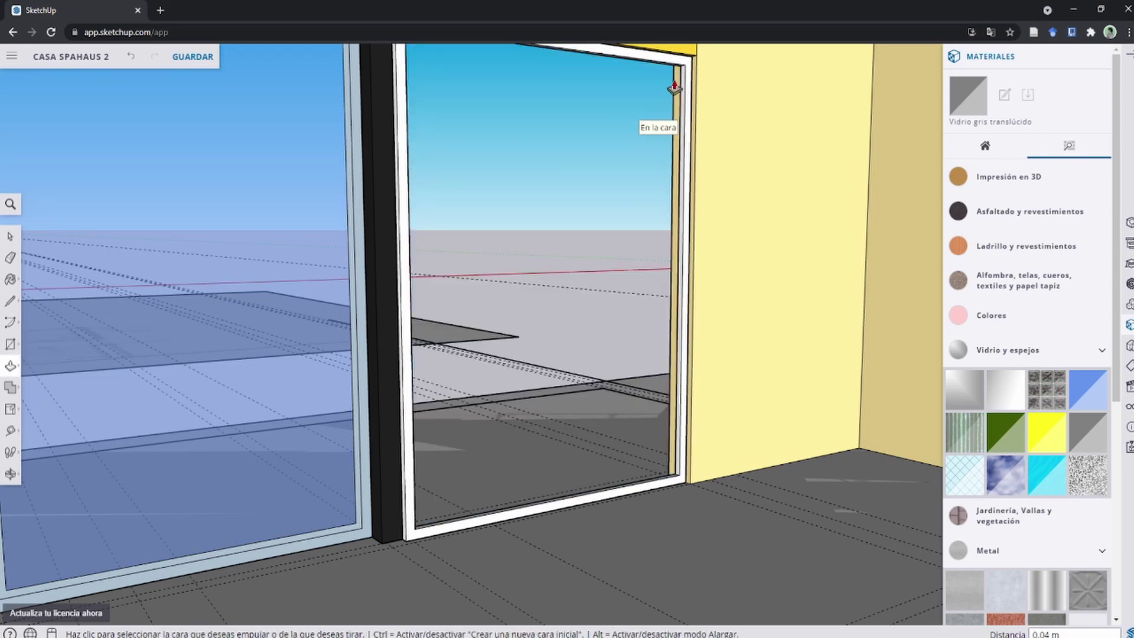
key(space)
triple_click(688, 77)
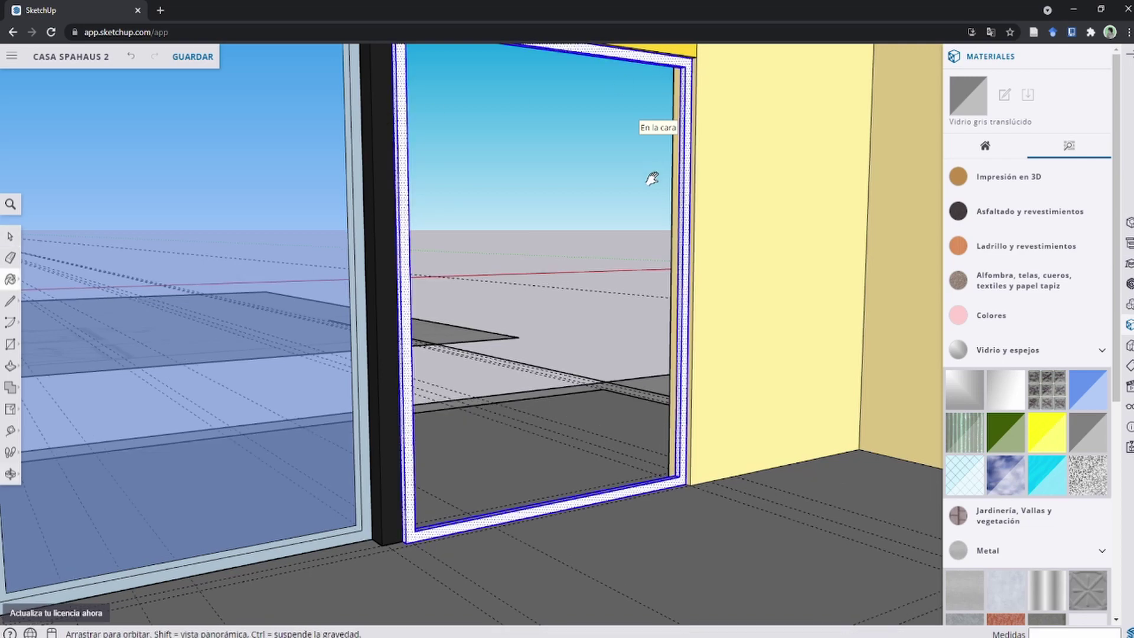
mouse_move(653, 177)
middle_down()
mouse_move(668, 184)
mouse_move(508, 114)
mouse_move(488, 143)
middle_up()
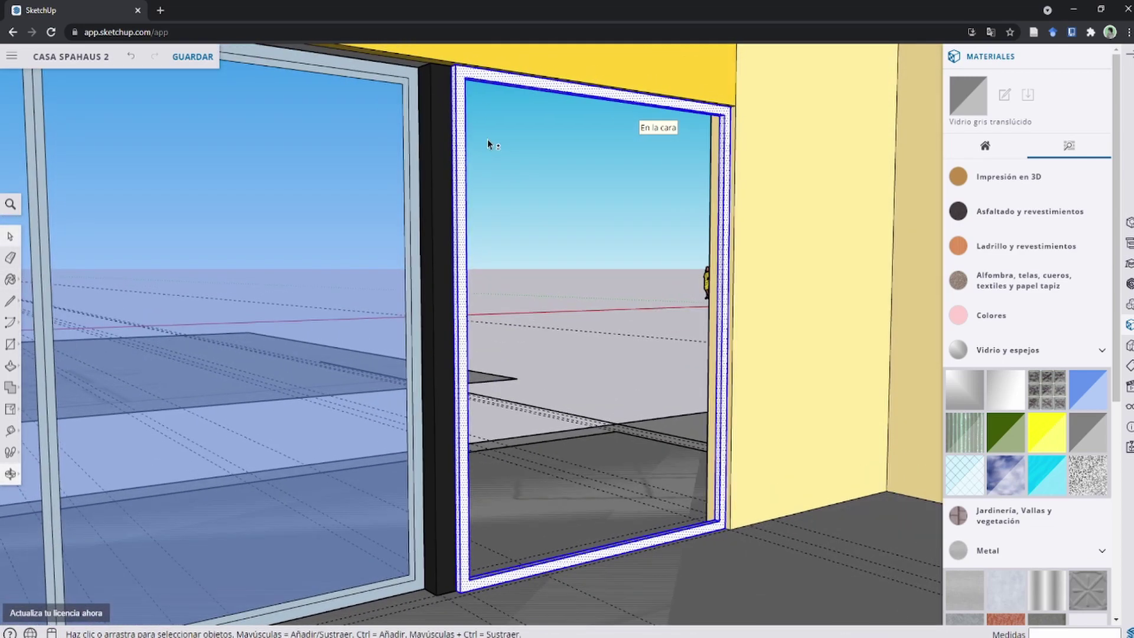
key(b)
click(509, 82)
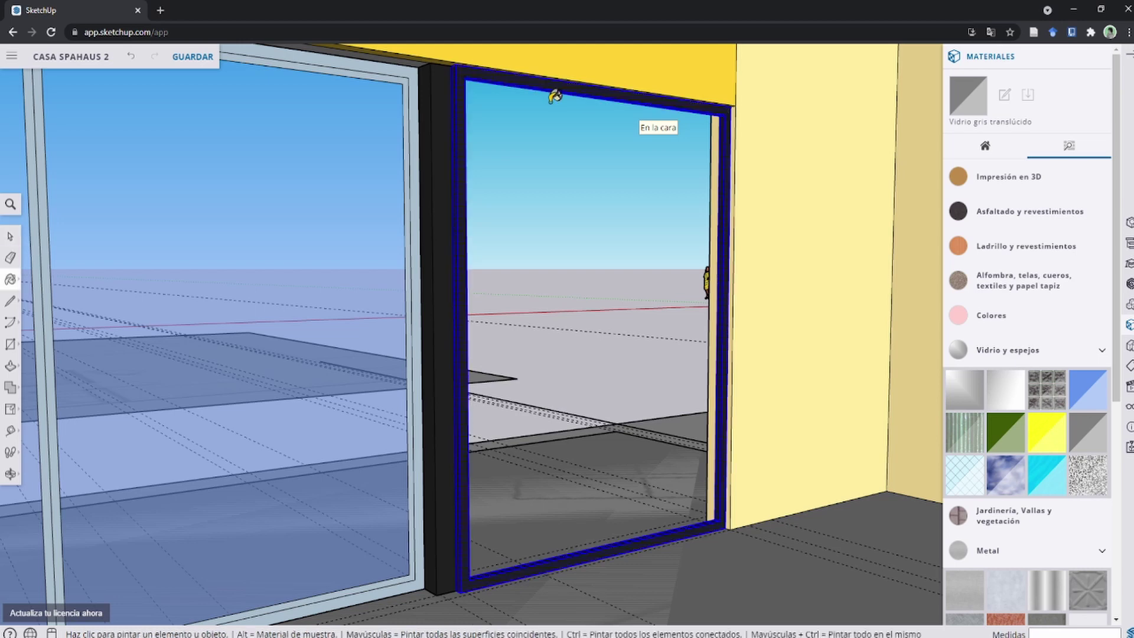
Step: Draw a glass rectangle across the frame opening, cancelling one attempt
key(space)
scroll(731, 131, up, 2)
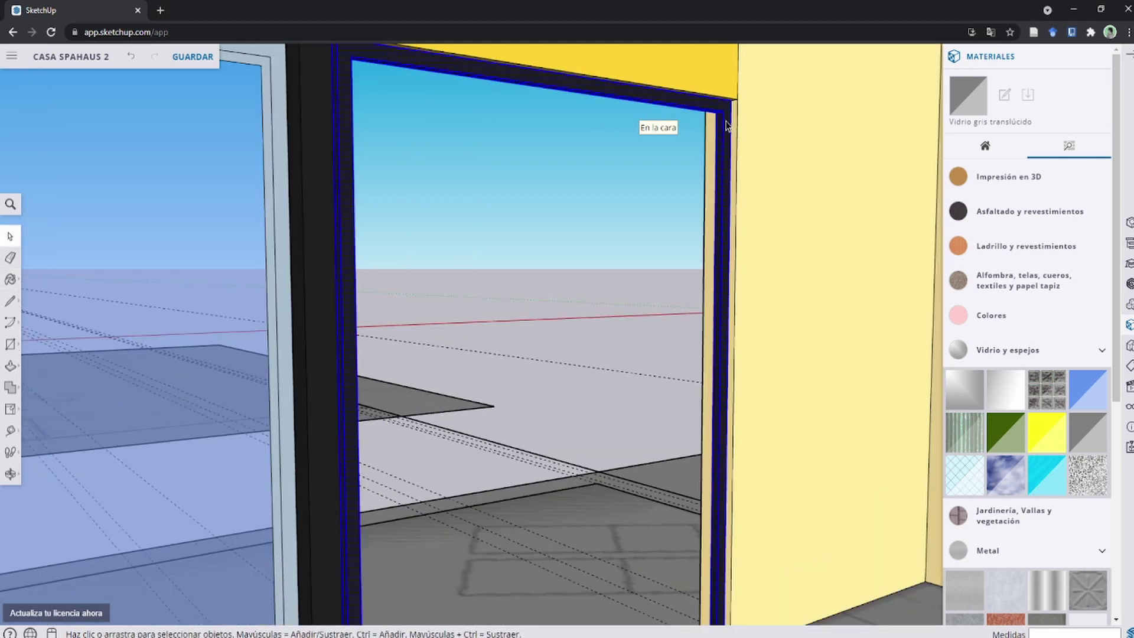
scroll(716, 118, up, 2)
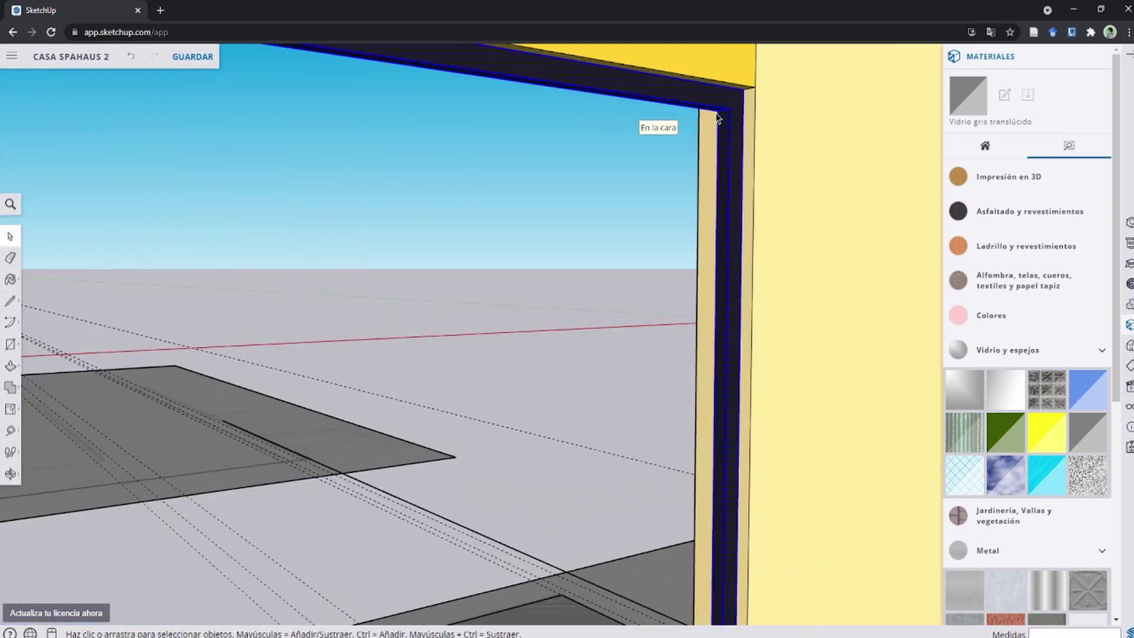
mouse_move(731, 135)
middle_down()
mouse_move(728, 112)
mouse_move(693, 335)
mouse_move(443, 568)
mouse_move(539, 479)
mouse_move(709, 269)
mouse_move(494, 369)
middle_up()
key(r)
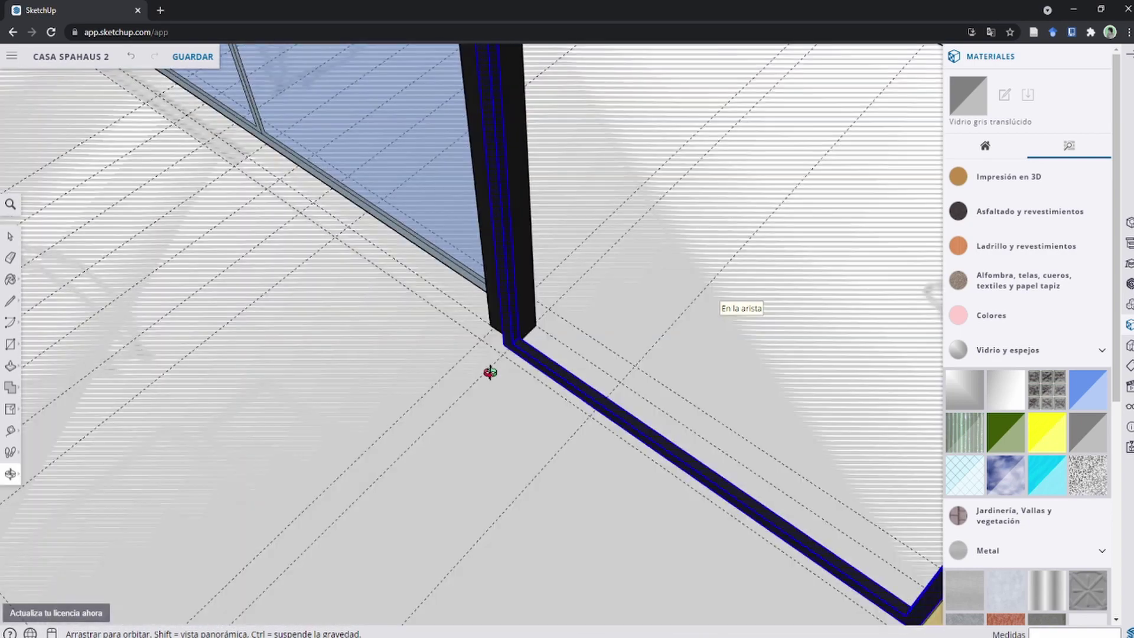
scroll(491, 338, up, 3)
key(Escape)
scroll(492, 338, down, 2)
scroll(492, 334, down, 2)
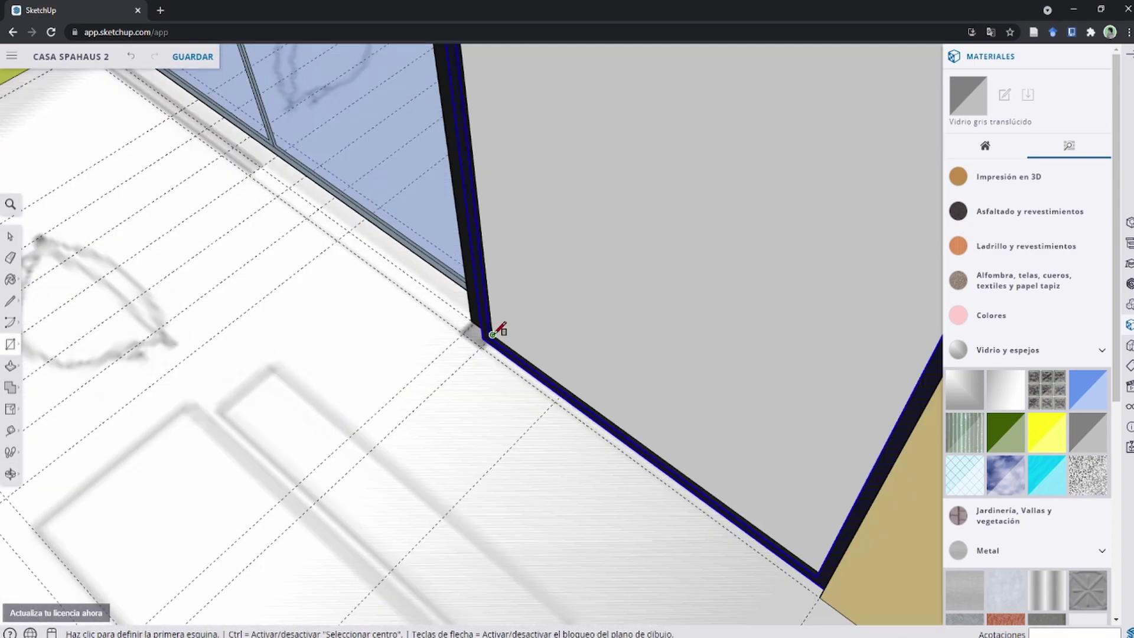
mouse_move(748, 326)
middle_down()
mouse_move(734, 367)
mouse_move(551, 258)
middle_up()
key(space)
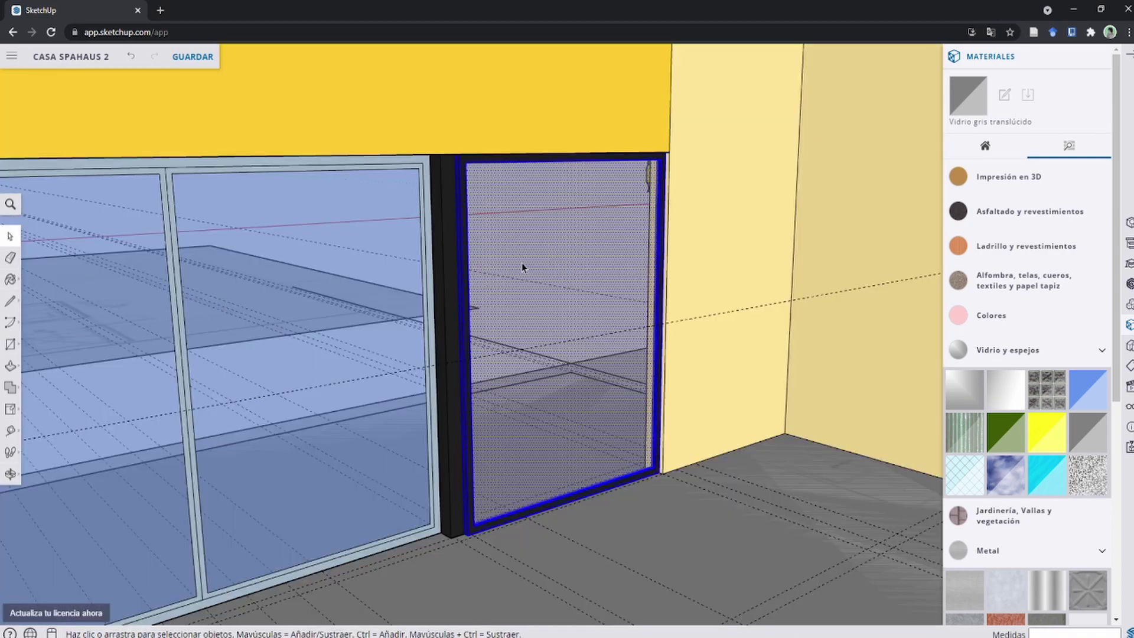
Step: Make the glass pane its own group with Crear grupo
right_click(515, 217)
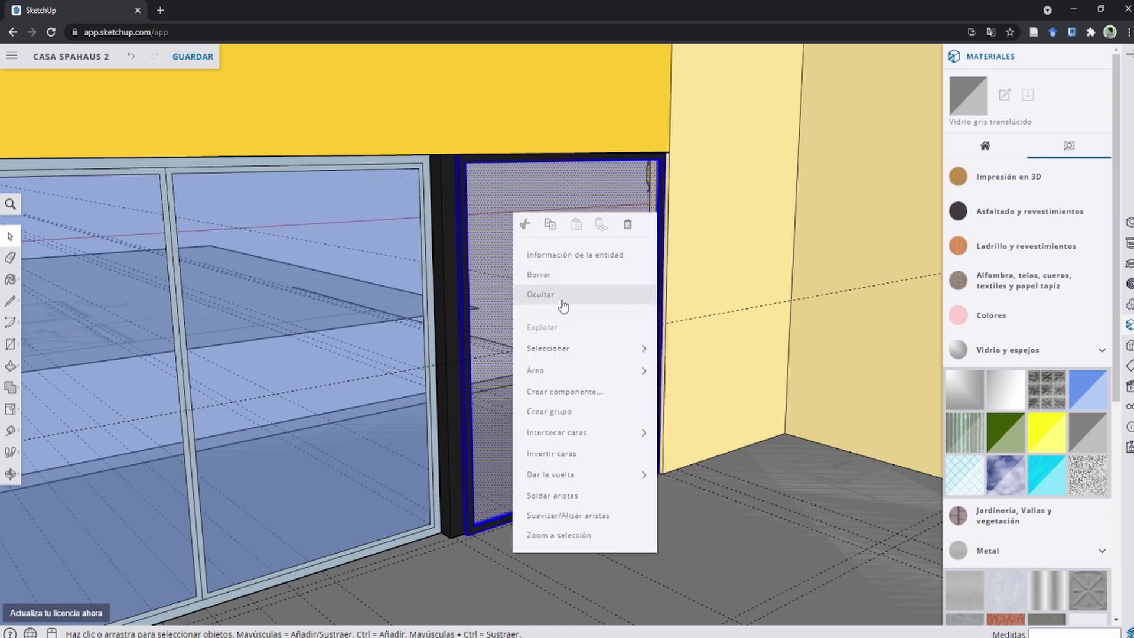
click(579, 408)
scroll(569, 341, up, 4)
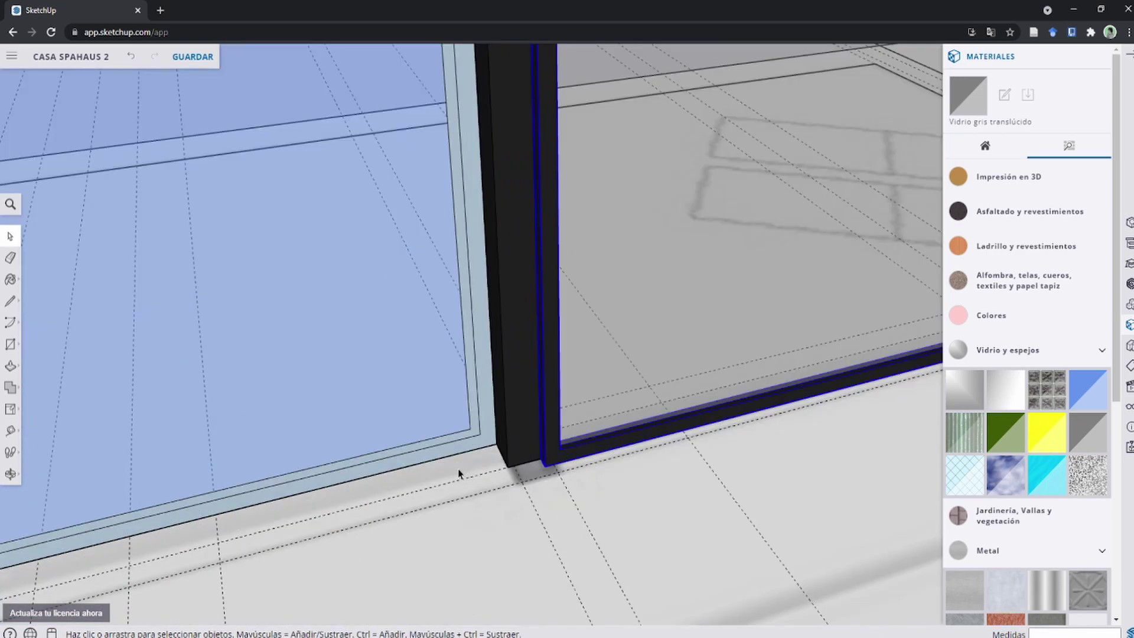
Step: Push/Pull the frame face on the far side so it stands proud of the glass
key(p)
scroll(601, 422, up, 3)
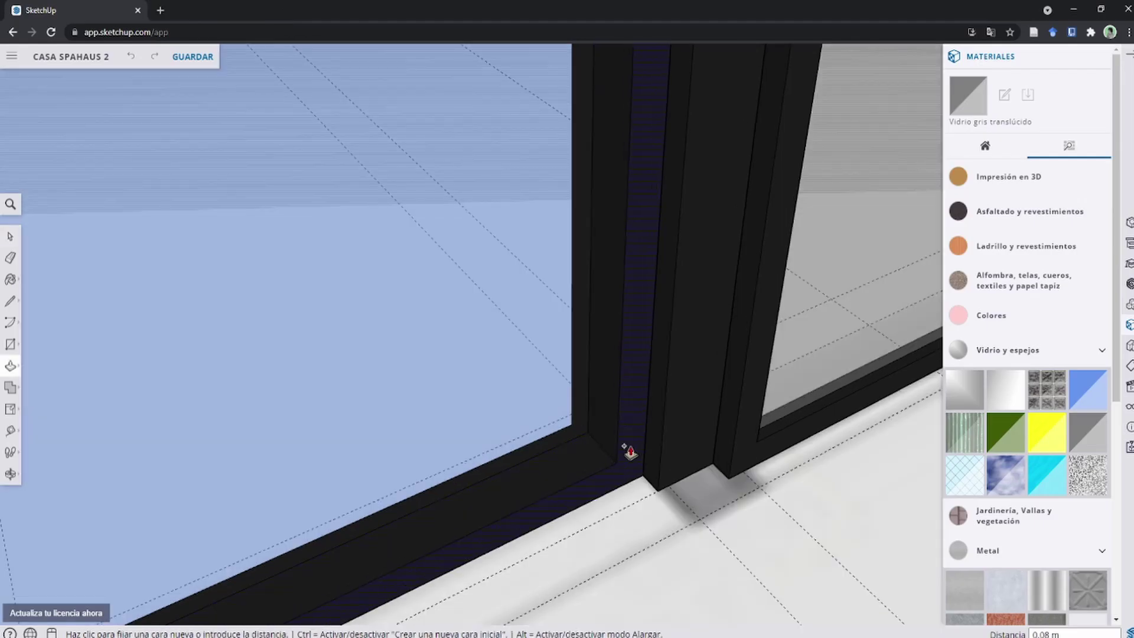
mouse_move(561, 438)
middle_down()
mouse_move(709, 431)
mouse_move(578, 359)
mouse_move(704, 362)
mouse_move(595, 347)
mouse_move(659, 354)
mouse_move(620, 172)
middle_up()
key(b)
key(p)
click(594, 347)
key(b)
scroll(367, 325, up, 3)
scroll(473, 465, down, 4)
scroll(472, 465, up, 5)
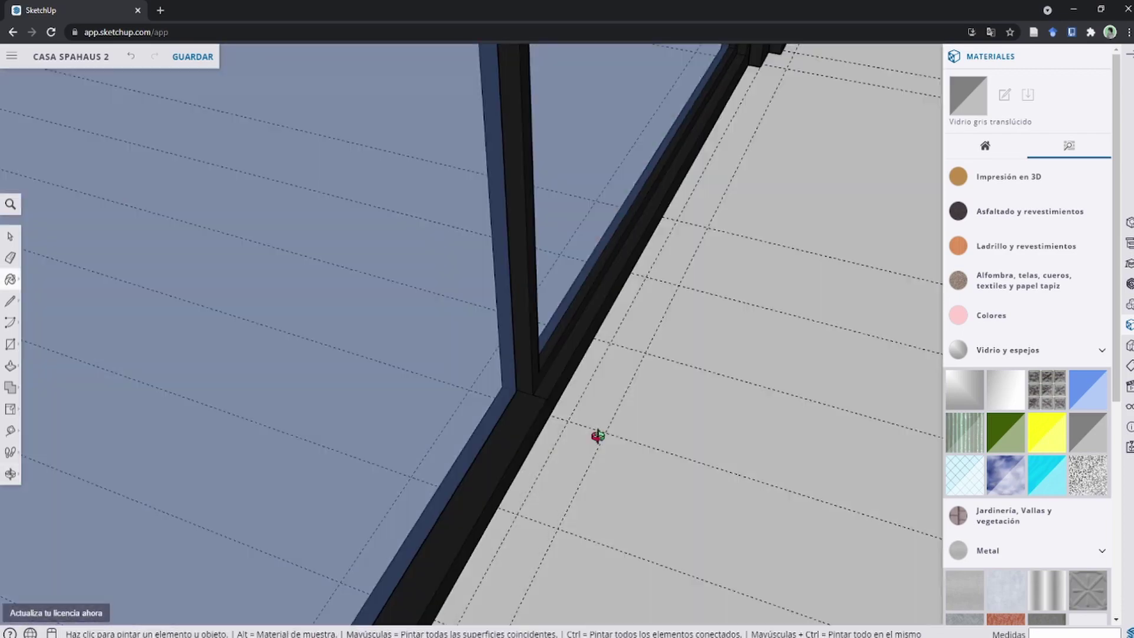
scroll(503, 350, up, 2)
click(525, 388)
Step: Push/Pull the frame face beside the yellow wall to match
middle_drag(559, 362, 574, 460)
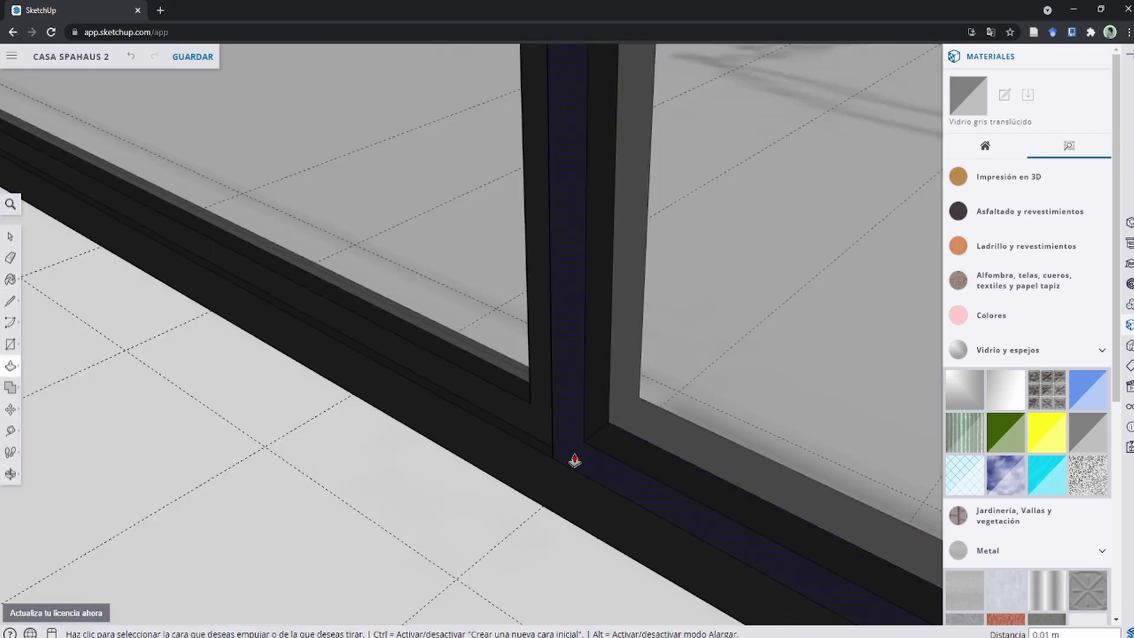
key(b)
scroll(614, 412, down, 3)
middle_drag(615, 412, 733, 372)
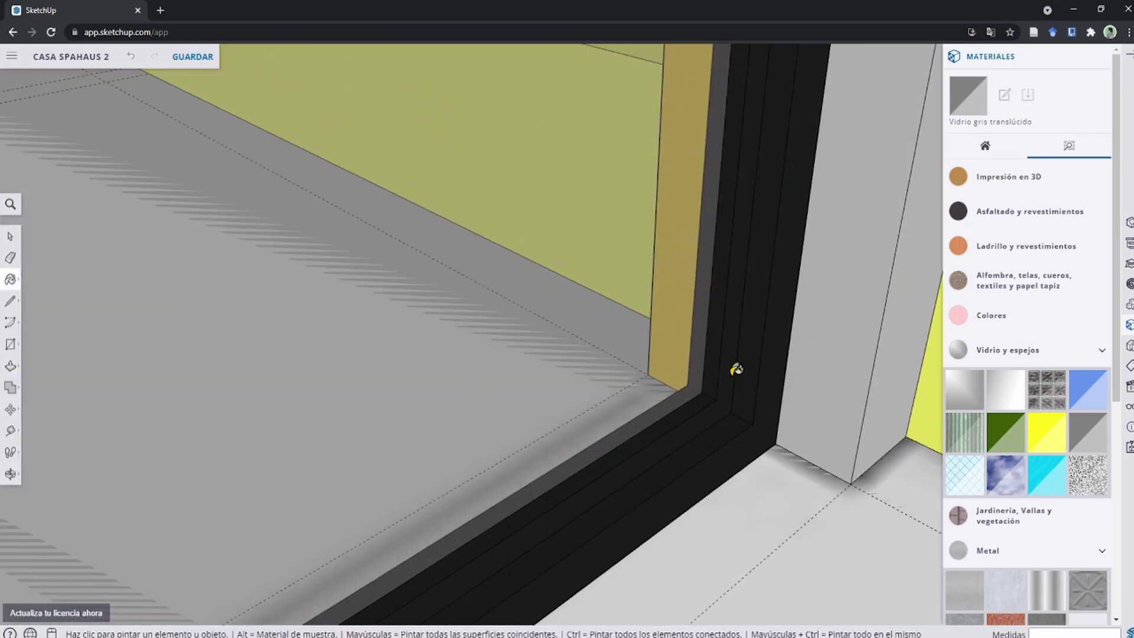
scroll(753, 272, up, 3)
middle_drag(753, 273, 583, 325)
scroll(616, 370, up, 2)
key(p)
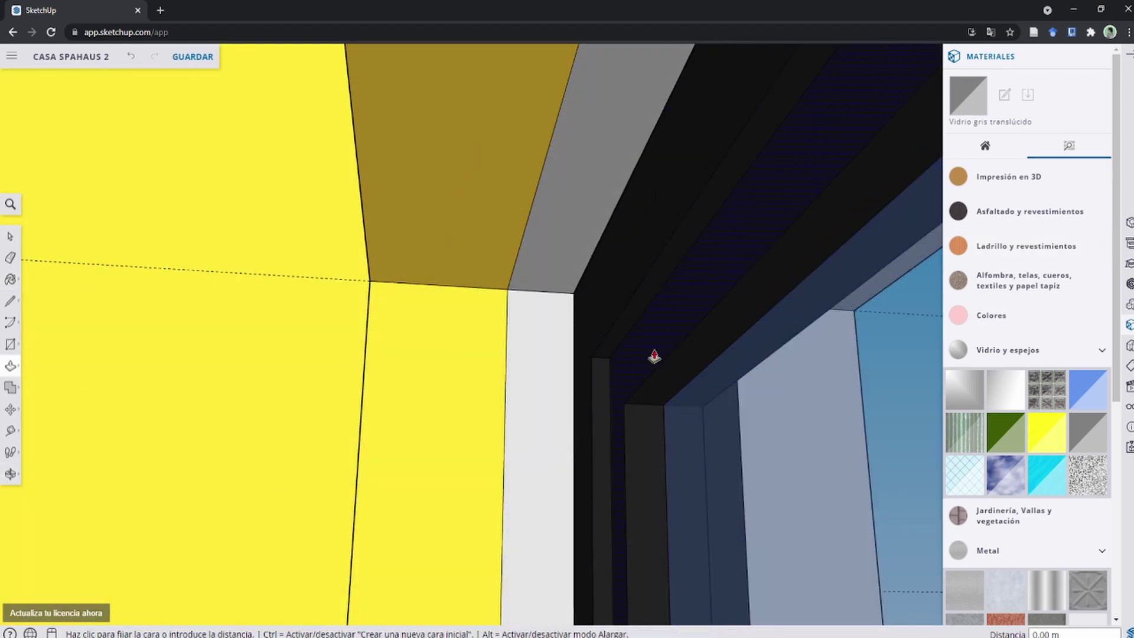
click(648, 348)
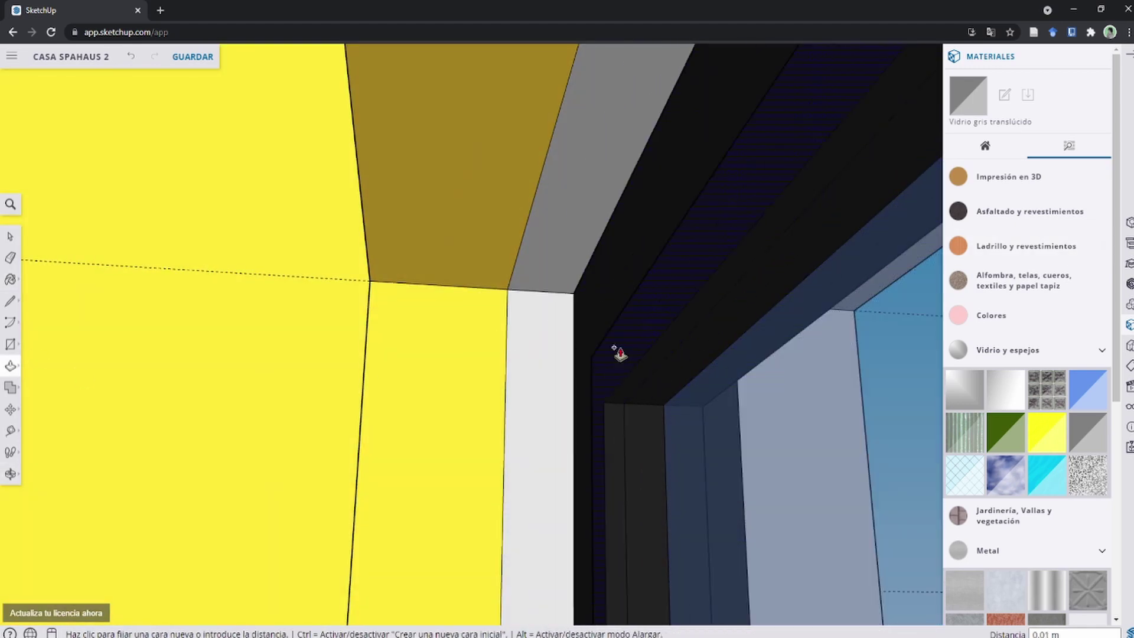
Step: Orbit out to inspect the whole house with the finished door
middle_drag(617, 352, 489, 329)
middle_drag(615, 337, 544, 458)
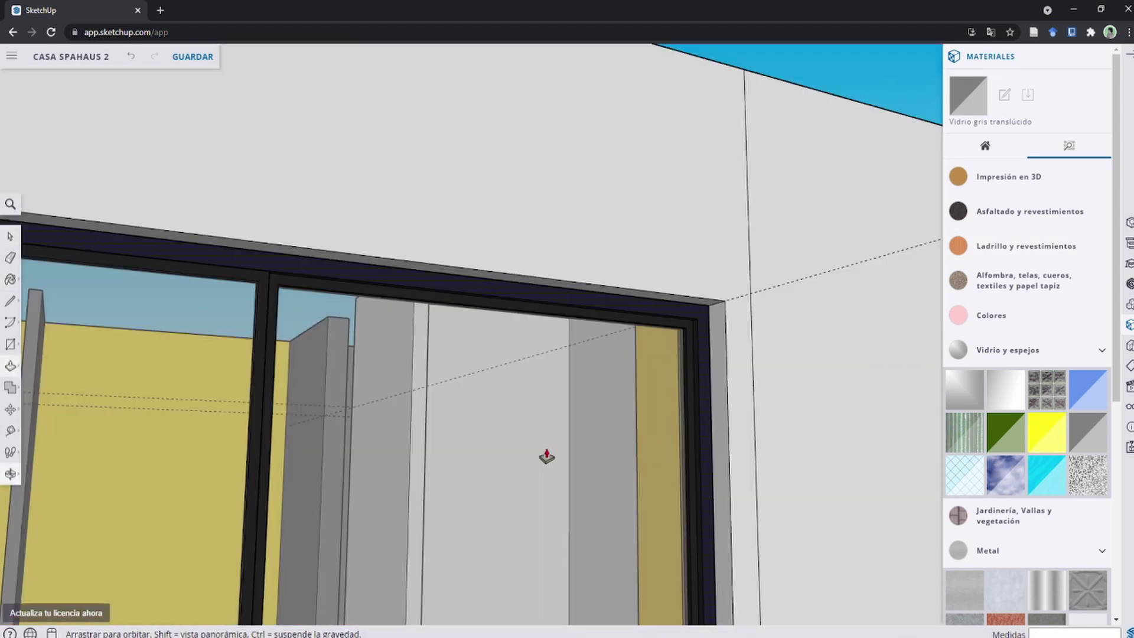
scroll(622, 339, down, 3)
scroll(524, 268, down, 5)
Step: Draw a rectangle across the front wall opening and paint the door face dark glass
scroll(665, 478, up, 5)
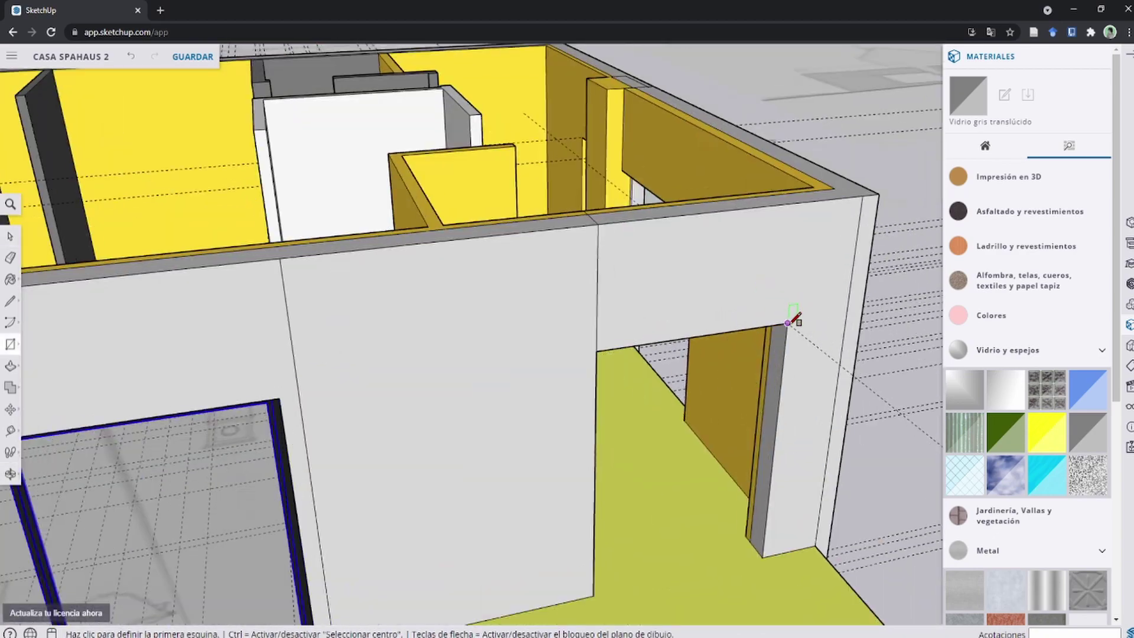
key(r)
click(418, 429)
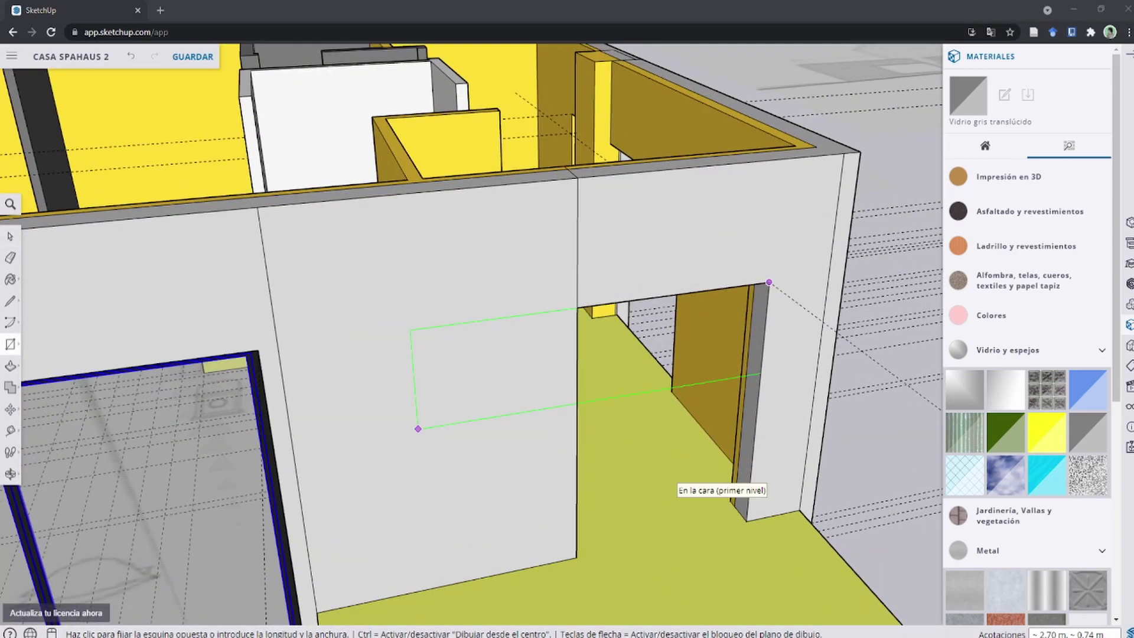
key(alt+Tab)
click(579, 556)
key(space)
mouse_move(579, 556)
middle_down()
mouse_move(667, 278)
mouse_move(459, 211)
mouse_move(558, 256)
middle_up()
click(536, 255)
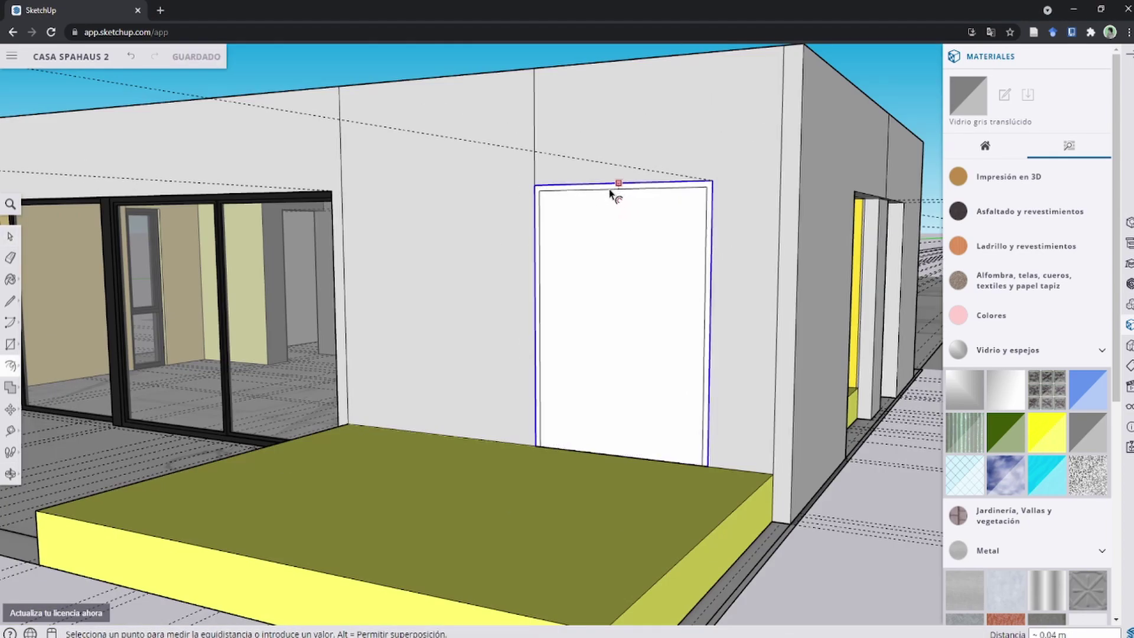
scroll(302, 188, up, 3)
scroll(317, 182, down, 2)
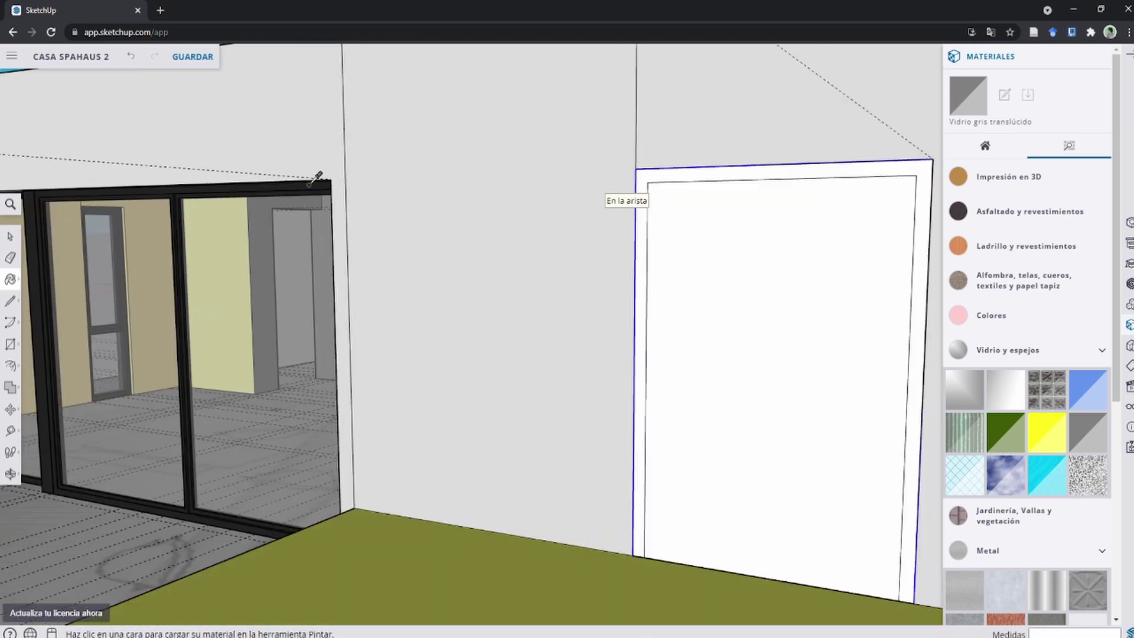
click(558, 132)
key(space)
Step: Make the selected door frame into a group
scroll(558, 132, down, 3)
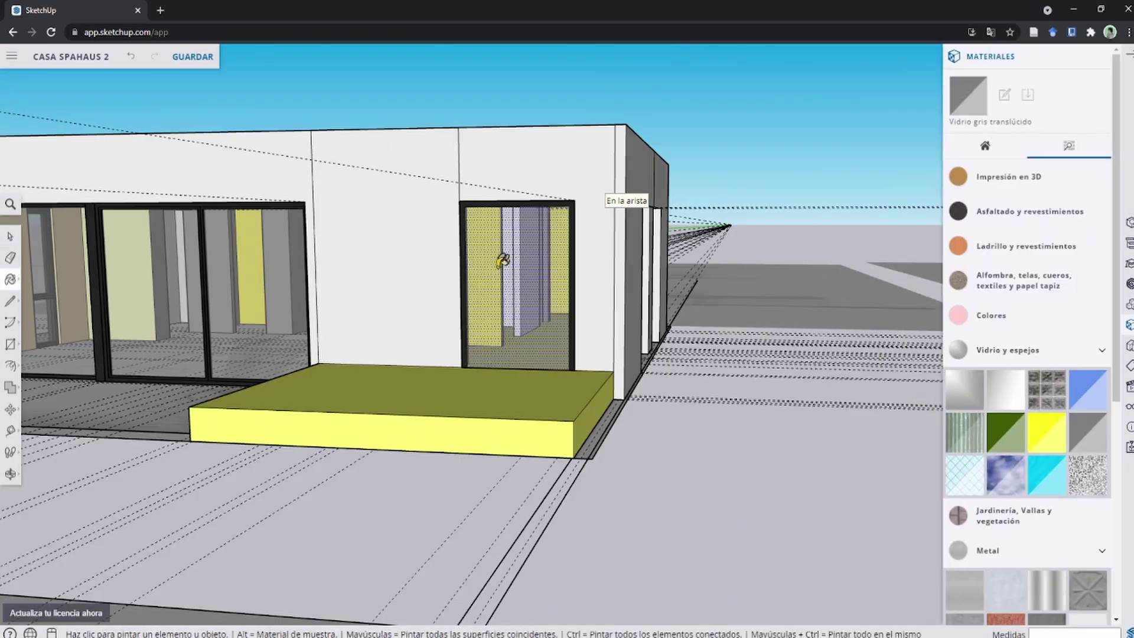
scroll(591, 354, up, 5)
scroll(463, 194, down, 2)
scroll(464, 194, up, 2)
right_click(456, 211)
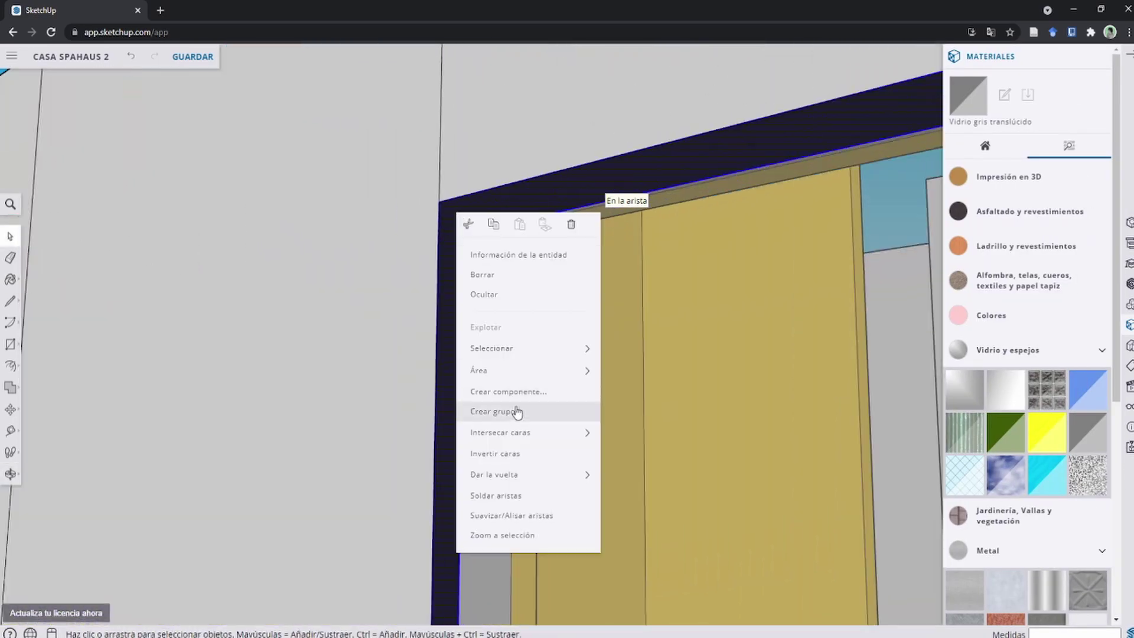
click(514, 476)
scroll(511, 254, up, 2)
scroll(459, 215, up, 3)
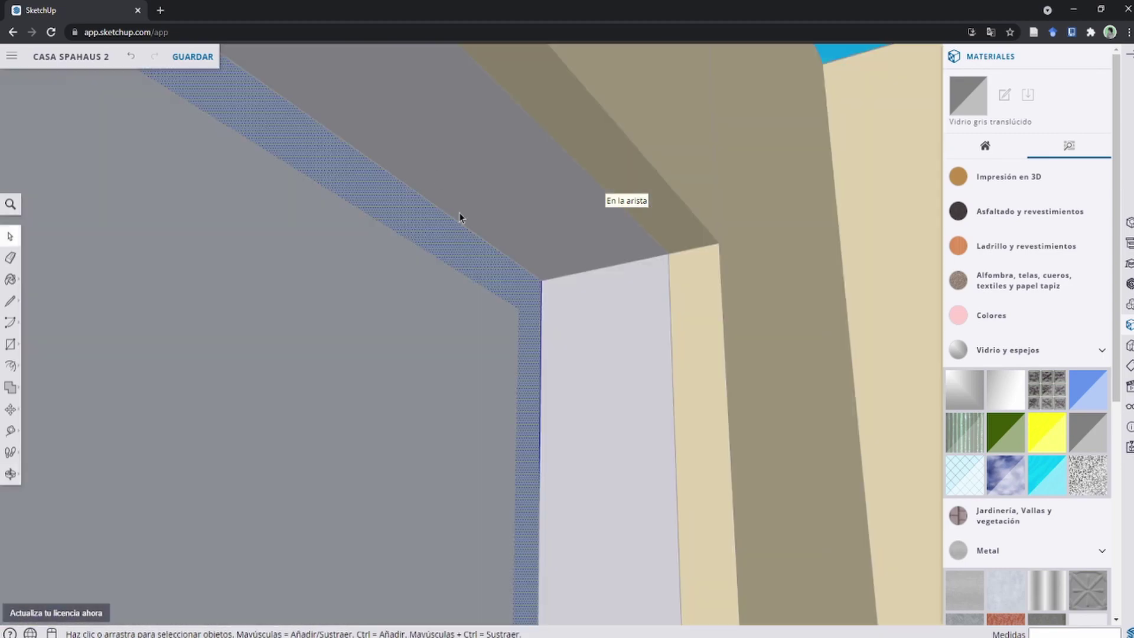
mouse_move(646, 281)
middle_down()
mouse_move(850, 352)
mouse_move(615, 296)
mouse_move(400, 342)
middle_up()
Step: Orbit around the wall to bring the glass door frame into view
key(p)
scroll(638, 275, up, 3)
scroll(590, 256, down, 5)
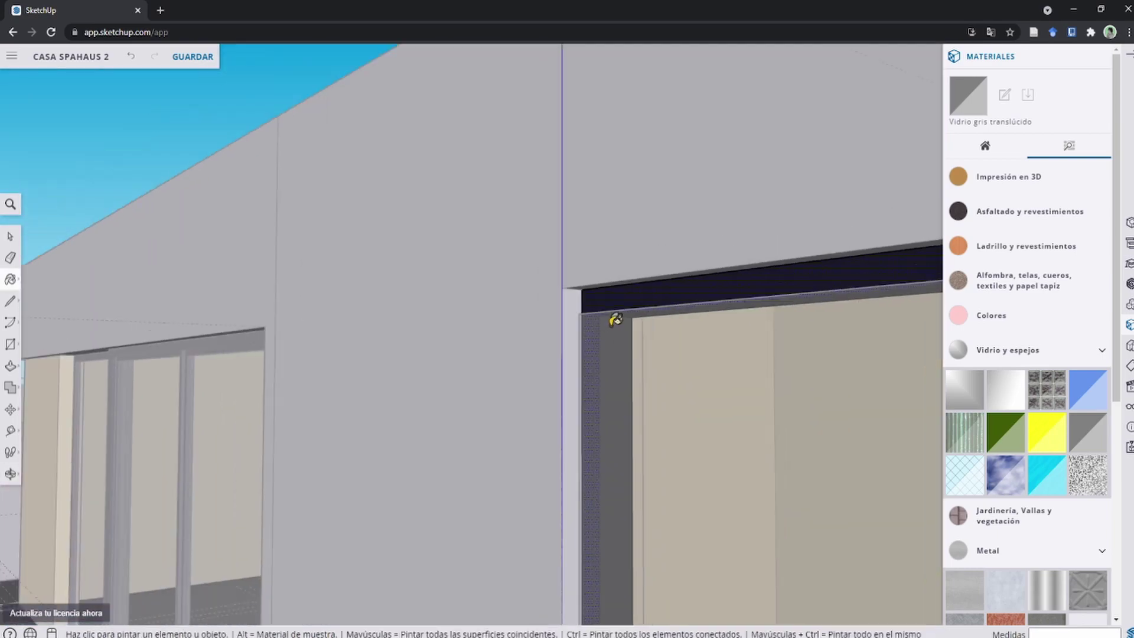
middle_drag(589, 256, 613, 319)
key(space)
scroll(612, 294, up, 3)
scroll(633, 270, down, 3)
key(l)
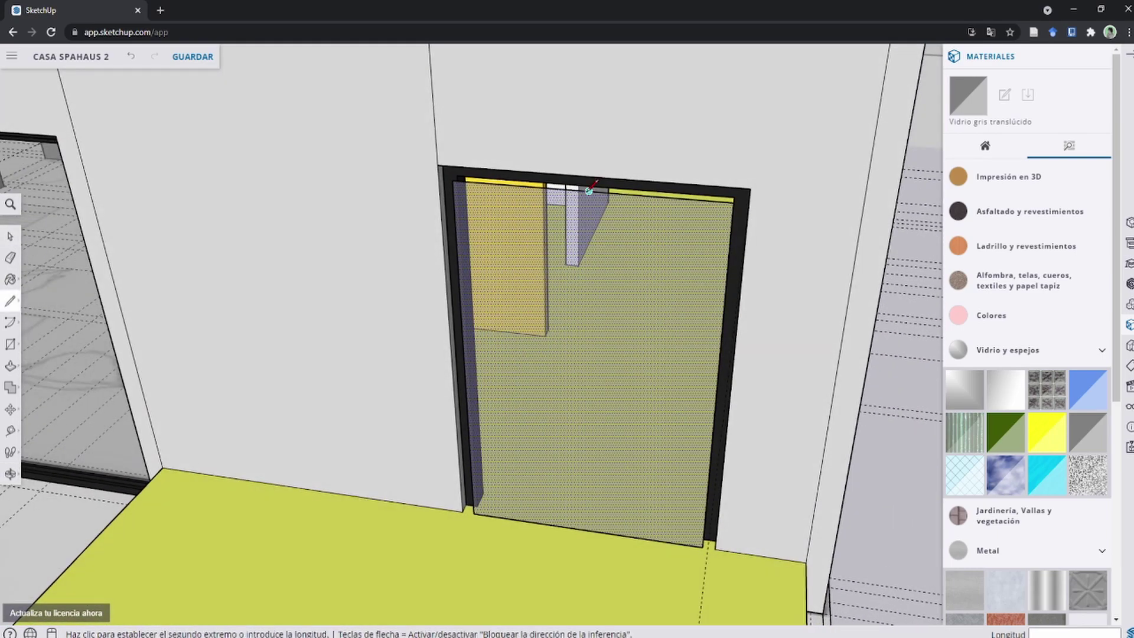
key(f)
scroll(503, 193, up, 4)
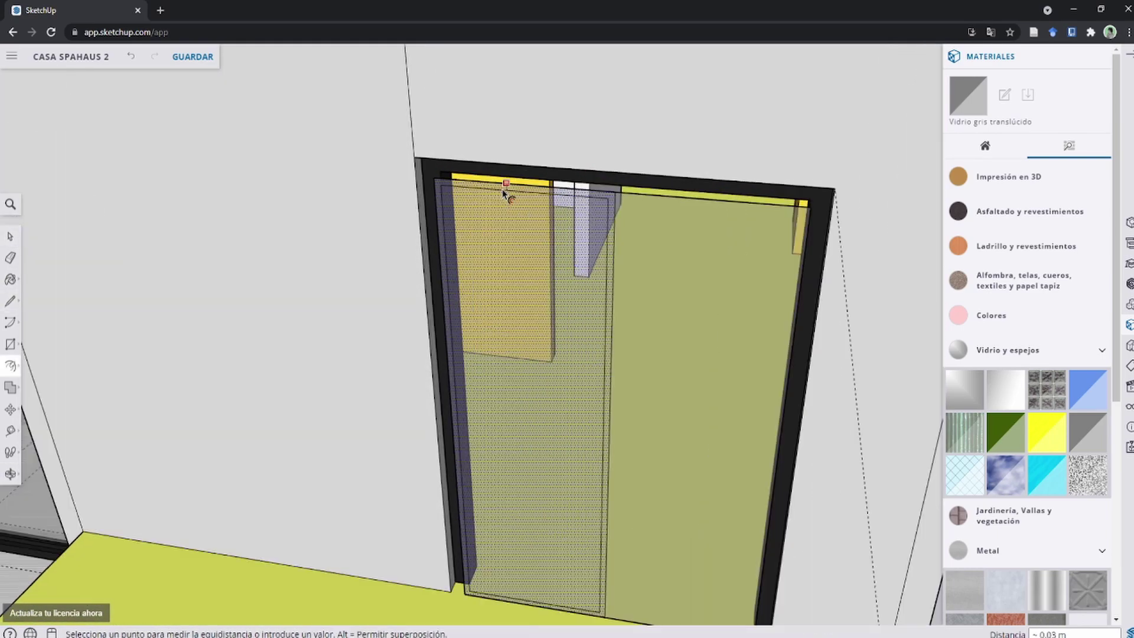
key(b)
scroll(608, 195, up, 3)
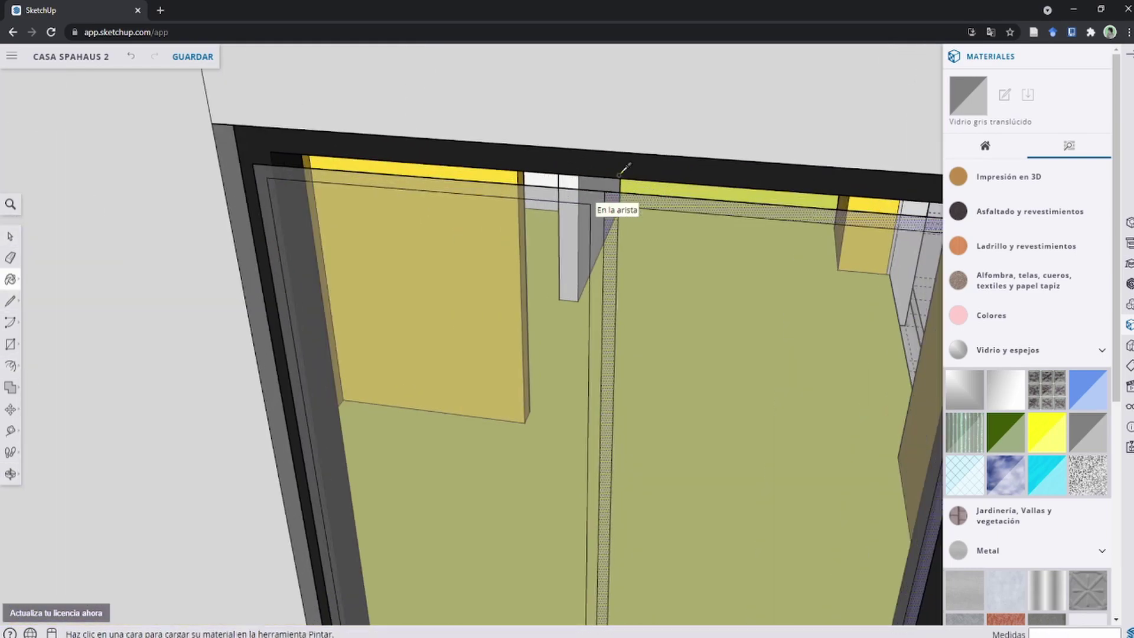
scroll(620, 177, down, 3)
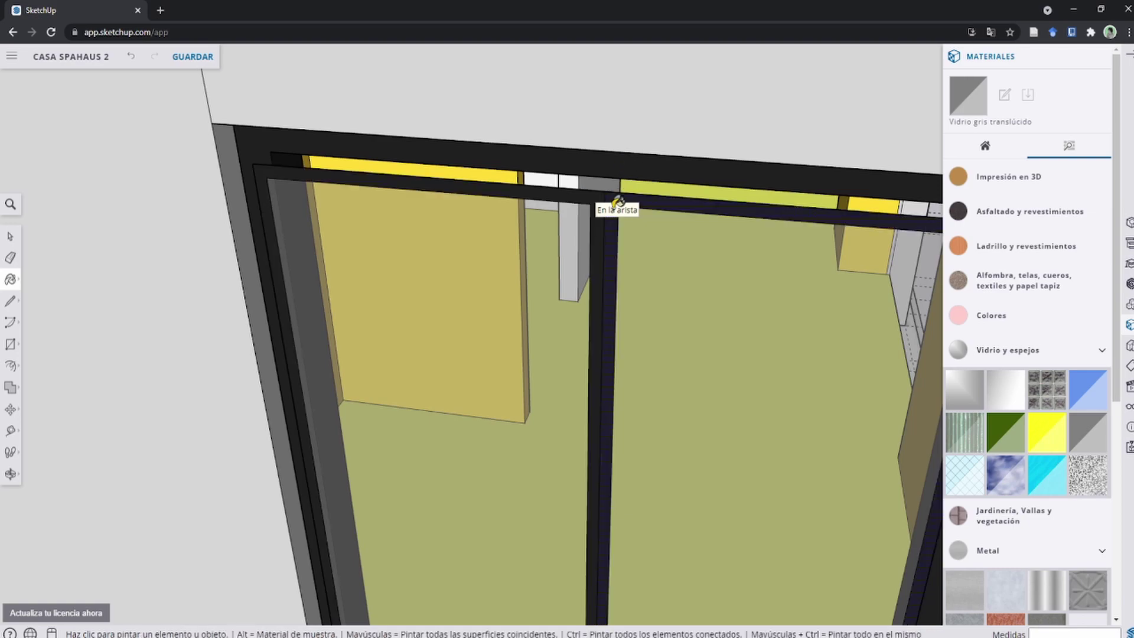
Step: Extend the door frame face by about 0.06 m with Push/Pull
middle_drag(482, 145, 476, 180)
key(p)
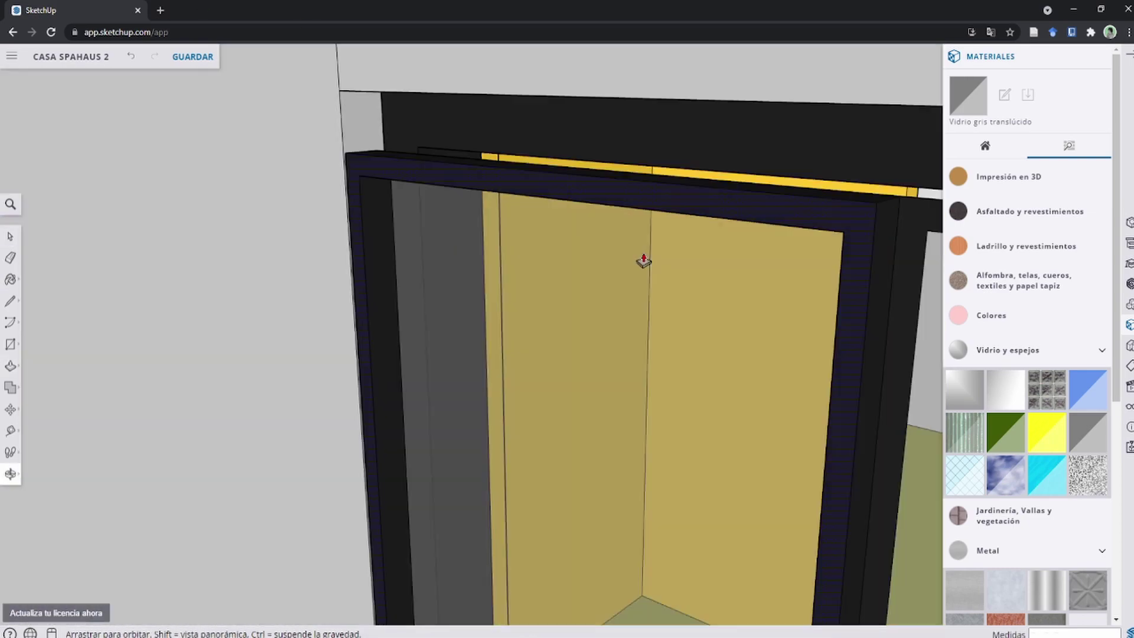
click(641, 260)
shift+middle_drag(739, 251, 498, 133)
key(space)
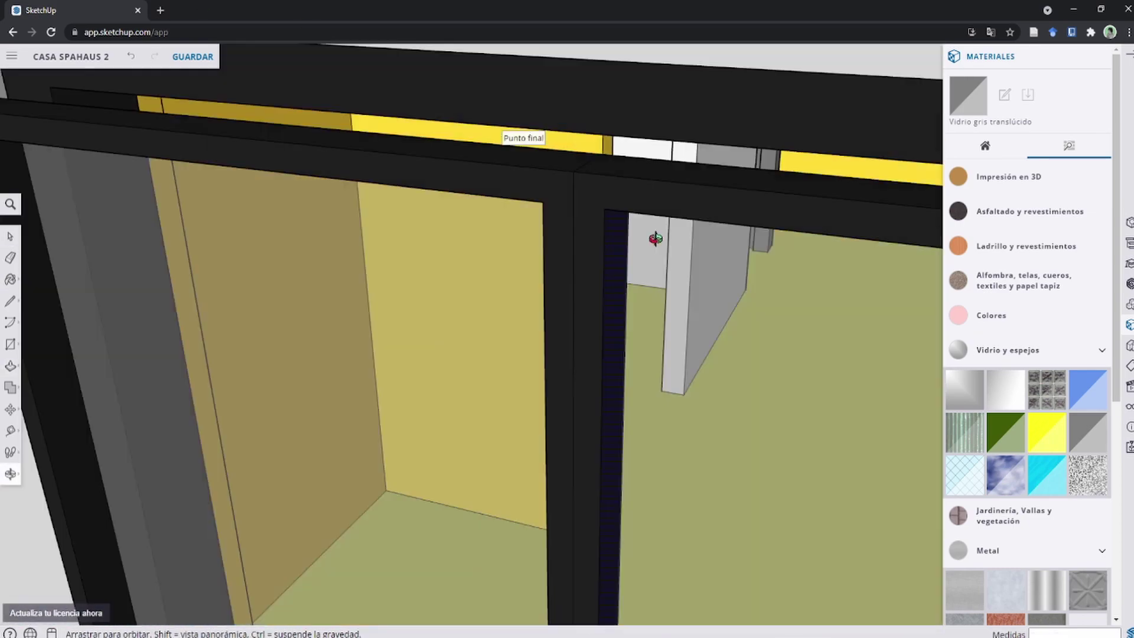
scroll(653, 245, down, 5)
scroll(519, 311, up, 5)
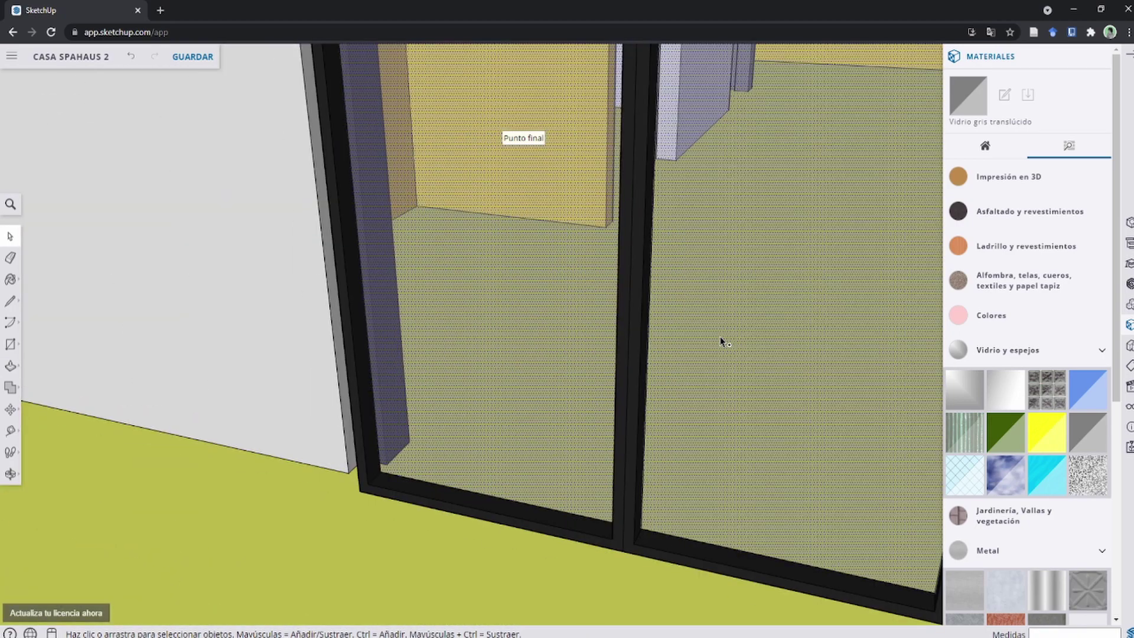
Step: Zoom to the glass panel and move it into the door opening
right_click(484, 305)
click(530, 504)
key(m)
click(376, 471)
scroll(414, 295, down, 5)
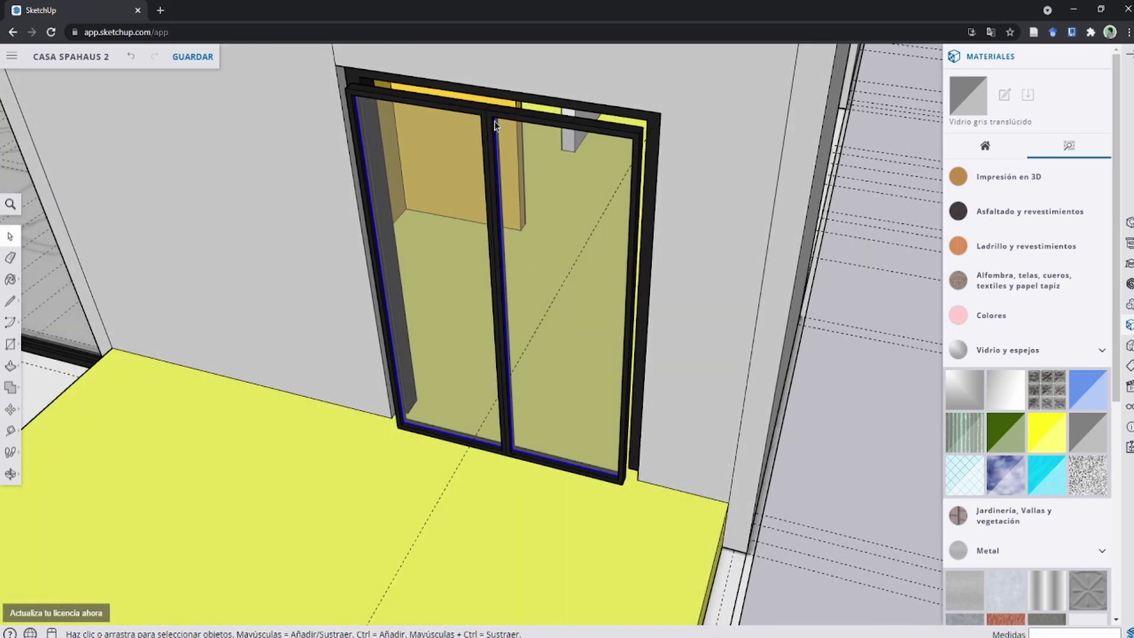
scroll(494, 121, up, 4)
scroll(461, 370, down, 4)
scroll(432, 534, up, 5)
scroll(432, 535, down, 5)
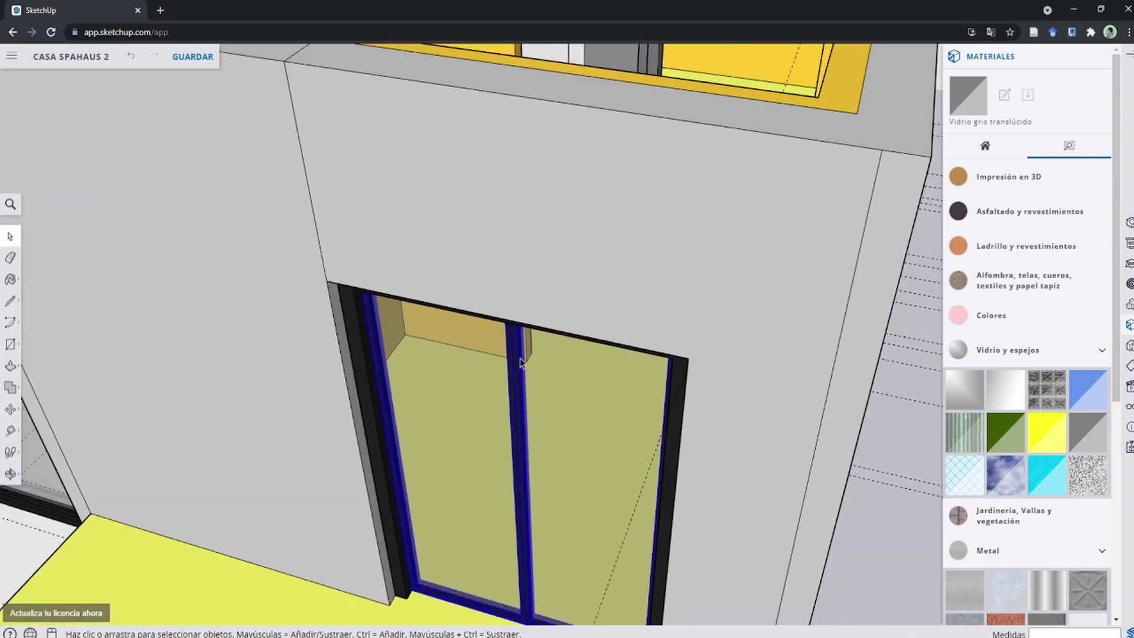
scroll(519, 355, down, 3)
key(space)
Step: Orbit to a higher view showing the house's wall tops
scroll(683, 317, down, 2)
scroll(683, 317, up, 3)
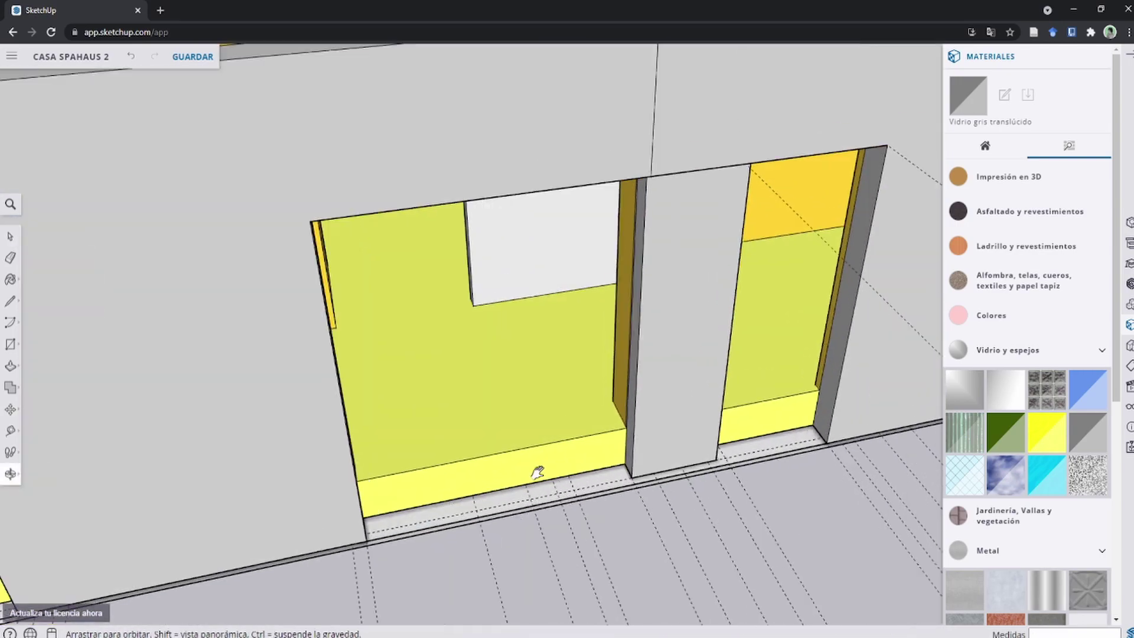
scroll(537, 468, down, 3)
middle_drag(536, 468, 532, 384)
scroll(473, 296, up, 2)
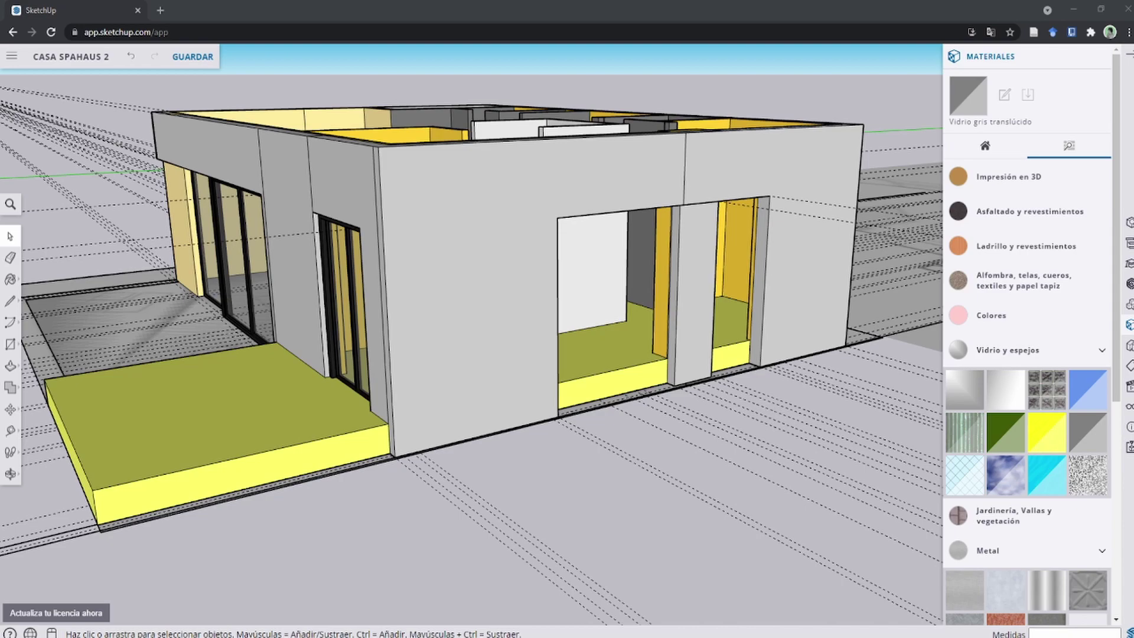
scroll(532, 355, down, 5)
mouse_move(532, 355)
middle_down()
mouse_move(502, 384)
mouse_move(473, 366)
mouse_move(484, 354)
middle_up()
scroll(532, 384, up, 2)
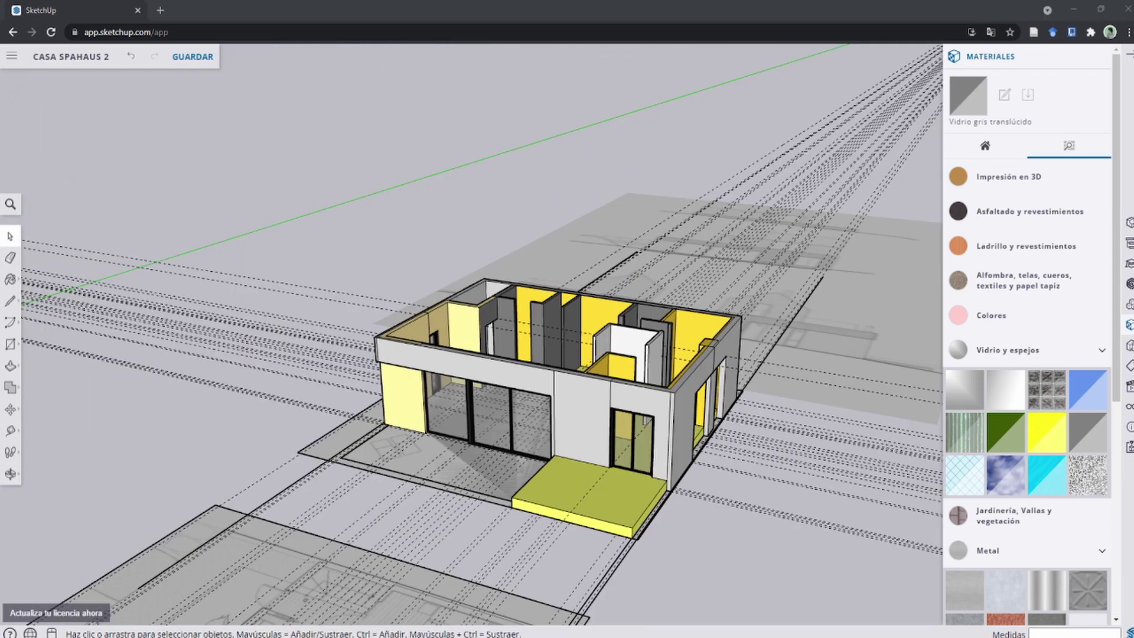
scroll(683, 463, up, 3)
Step: Paint the pillar in the side wall opening with yellow Color D04
key(b)
alt+click(663, 431)
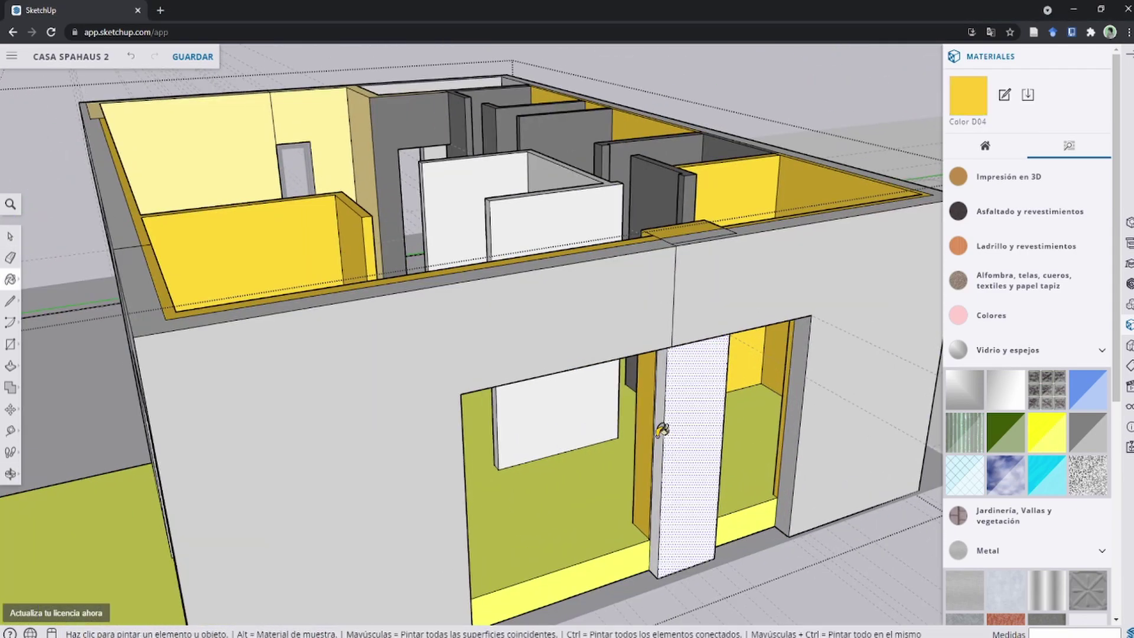
scroll(300, 400, up, 5)
scroll(300, 400, down, 5)
scroll(719, 377, down, 3)
mouse_move(703, 410)
middle_down()
mouse_move(488, 486)
mouse_move(437, 414)
middle_up()
scroll(437, 414, up, 3)
key(space)
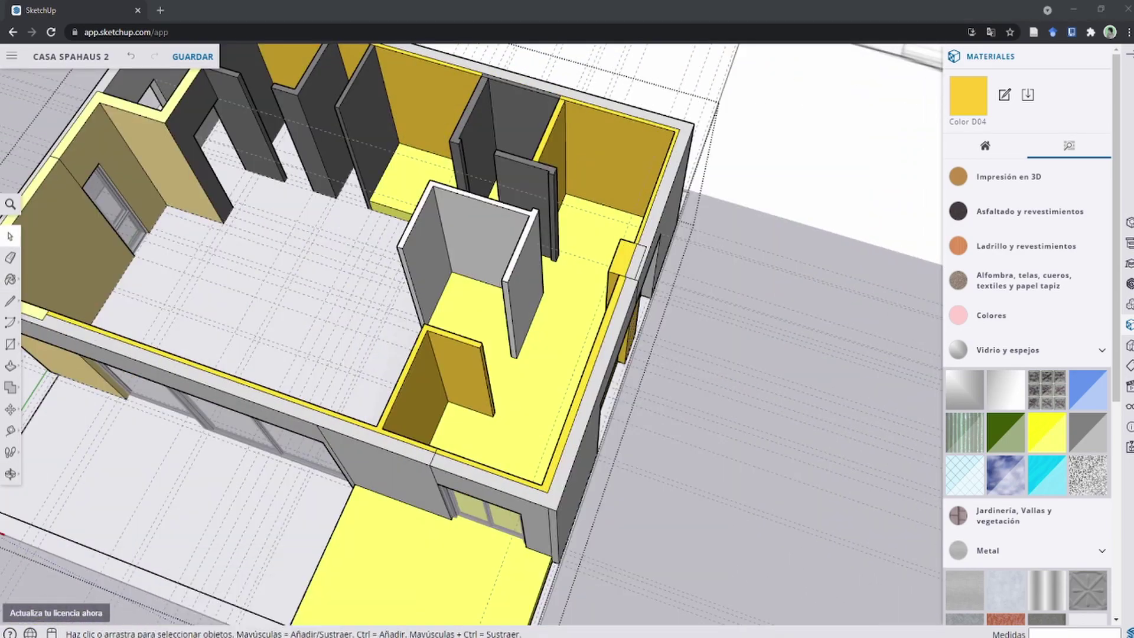
scroll(526, 327, down, 3)
Step: Push/pull the pillar's base face at the floor into place
key(p)
scroll(488, 337, up, 5)
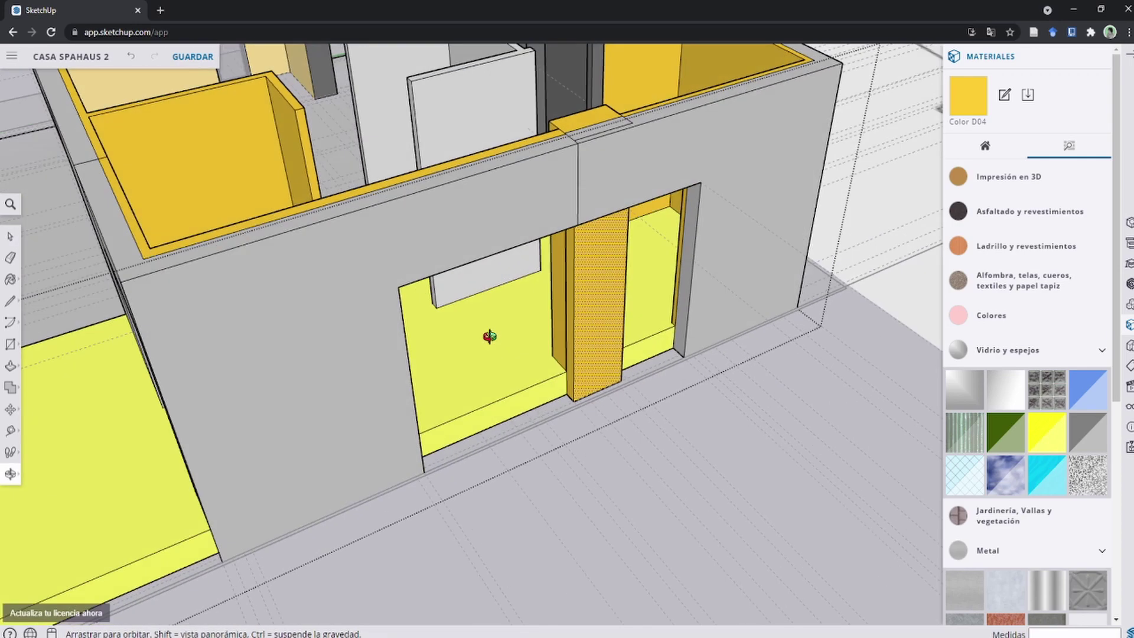
scroll(539, 400, up, 3)
click(599, 384)
key(space)
middle_drag(601, 377, 370, 307)
scroll(316, 300, up, 3)
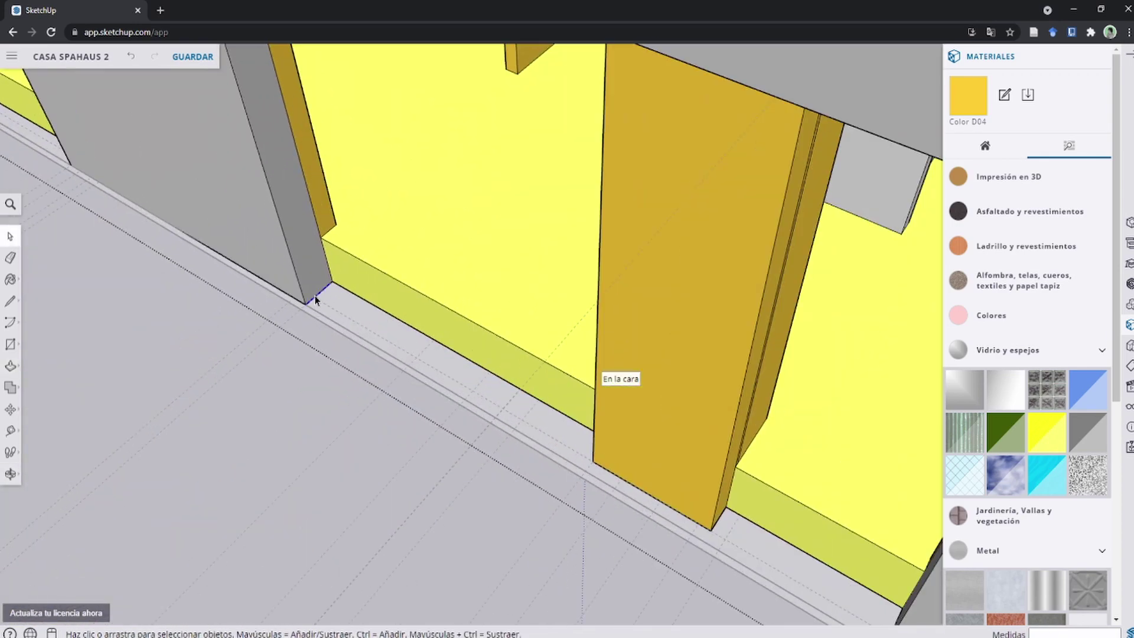
click(303, 304)
Step: View the pillar's other side and tidy its stray edges with the Eraser
scroll(449, 354, down, 3)
middle_drag(450, 354, 709, 395)
key(space)
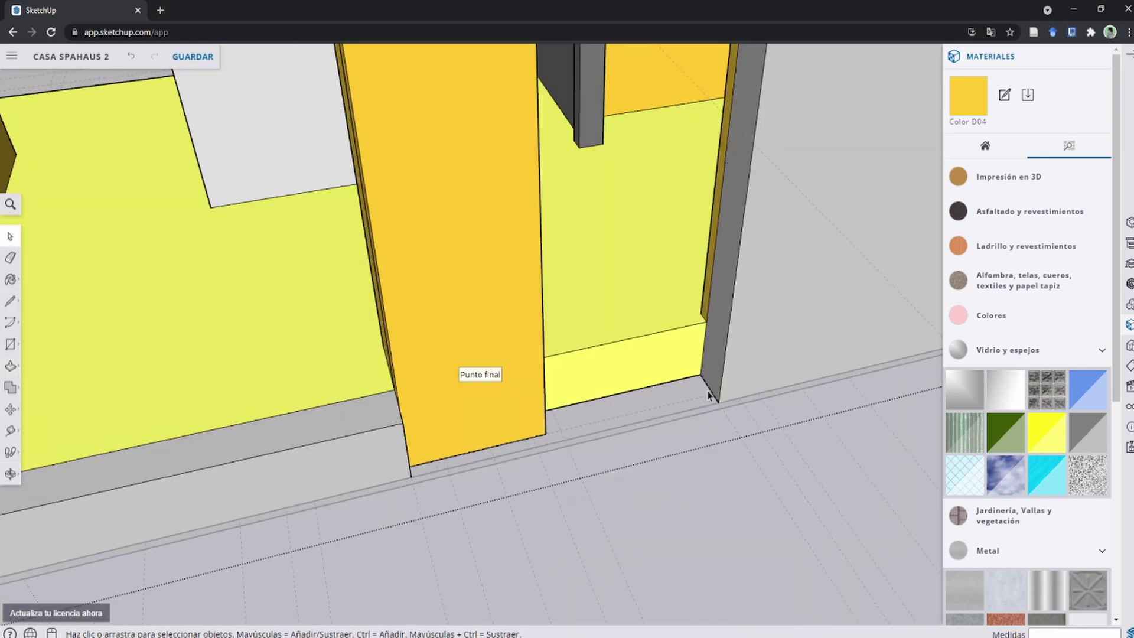
scroll(714, 354, down, 3)
scroll(713, 354, down, 5)
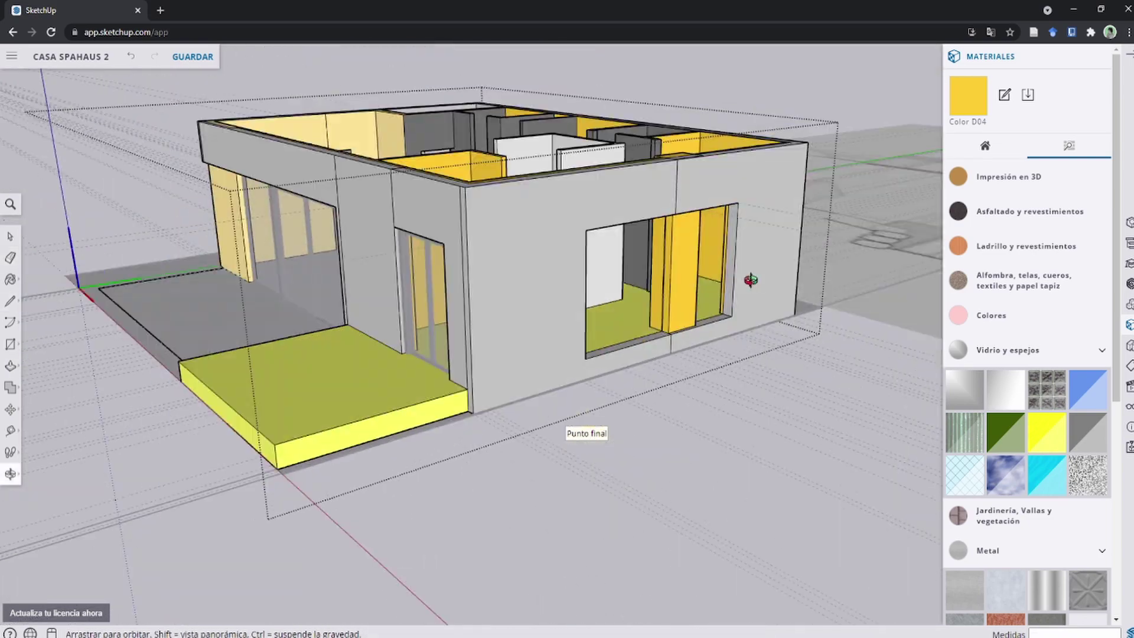
key(e)
scroll(658, 263, up, 2)
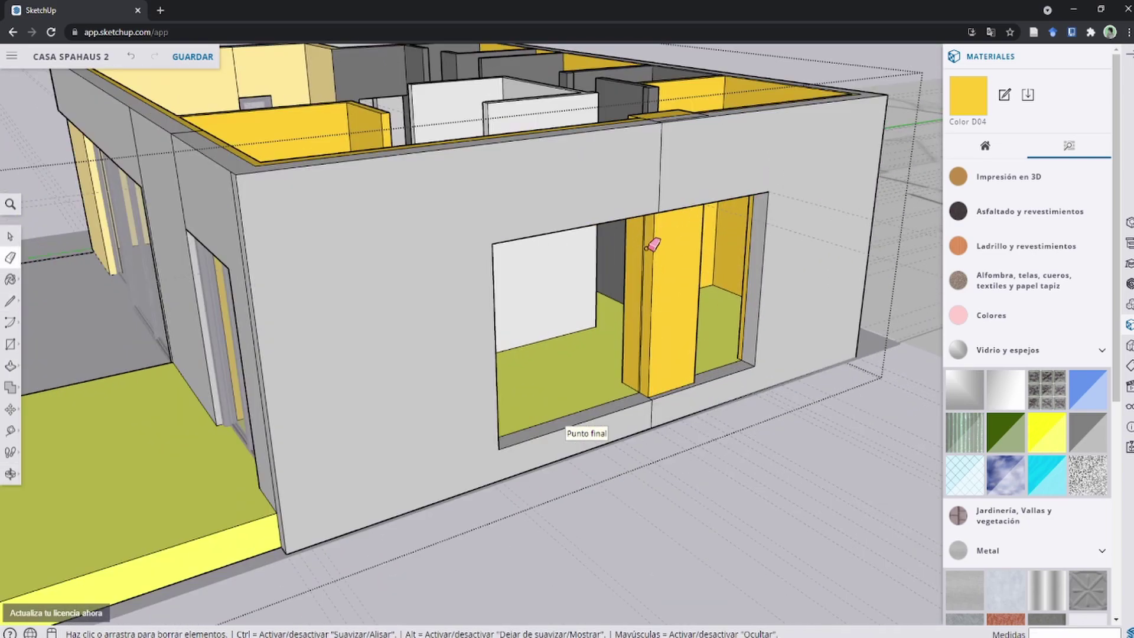
scroll(658, 164, up, 2)
scroll(626, 418, up, 3)
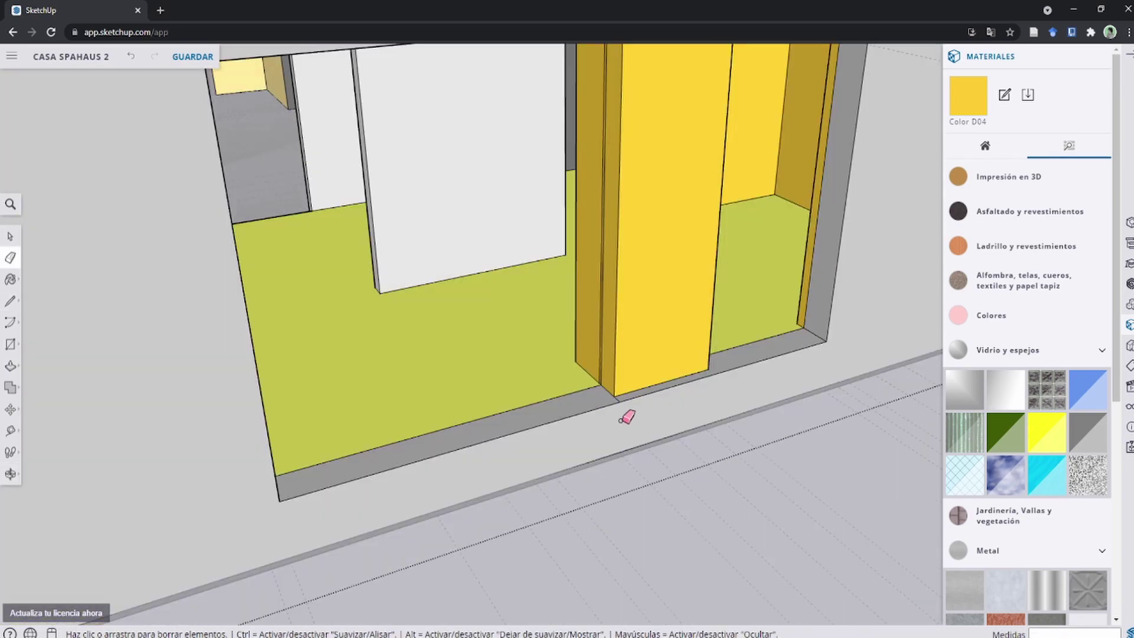
scroll(628, 417, up, 1)
scroll(618, 394, up, 1)
scroll(616, 394, up, 2)
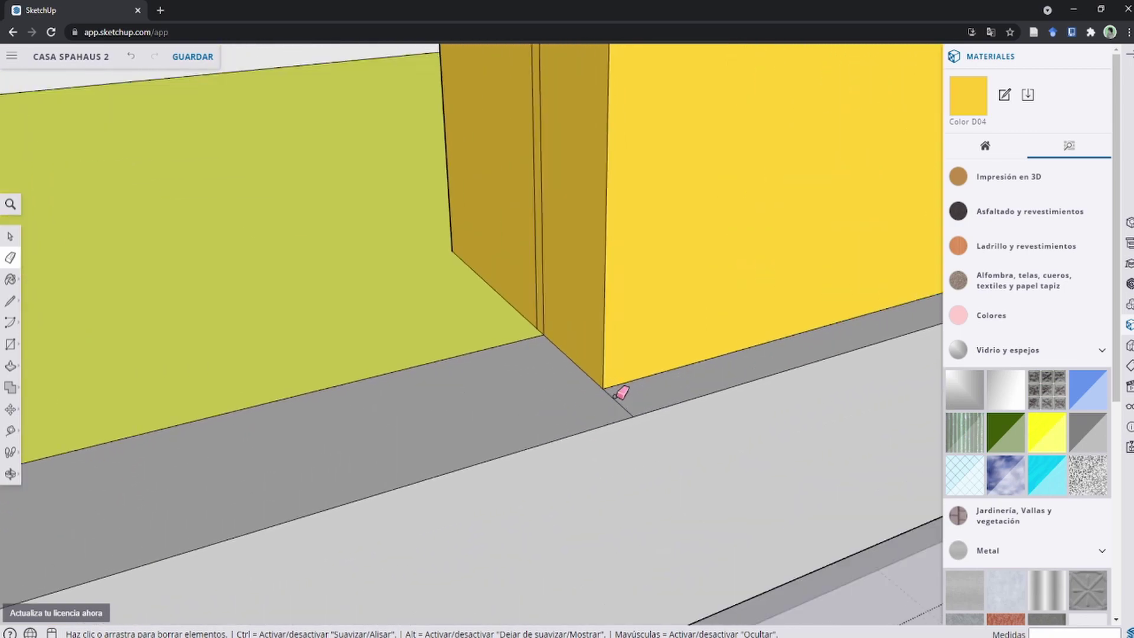
scroll(615, 387, down, 2)
scroll(615, 362, down, 3)
key(space)
Step: Select the house group and orbit to a front view over the entrance floor
scroll(673, 340, down, 4)
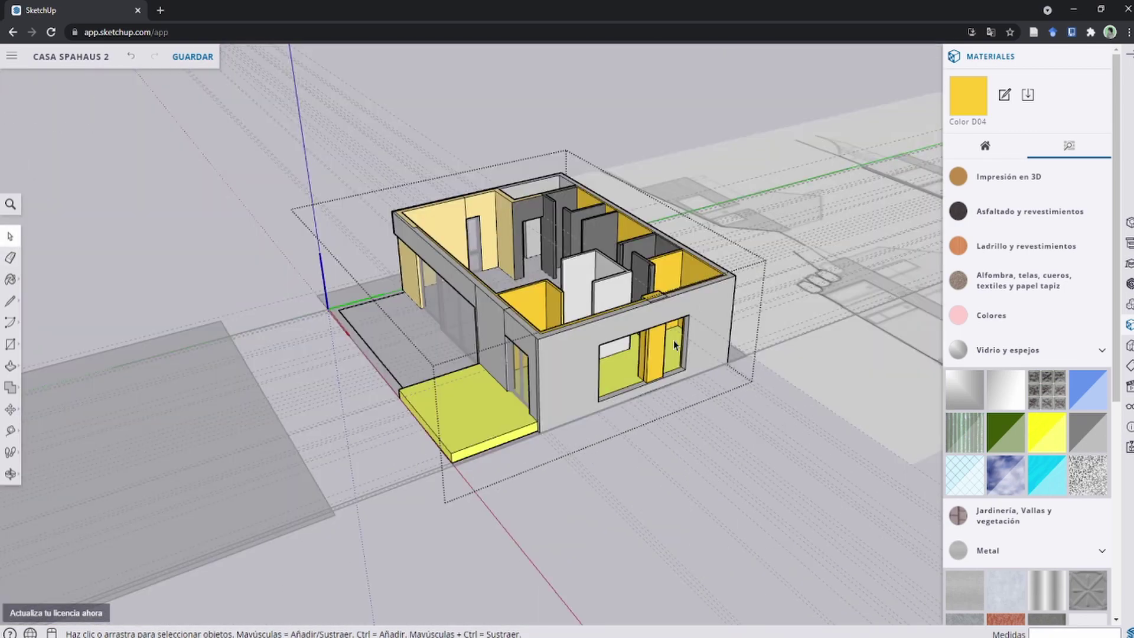
scroll(605, 320, down, 1)
middle_drag(605, 320, 555, 358)
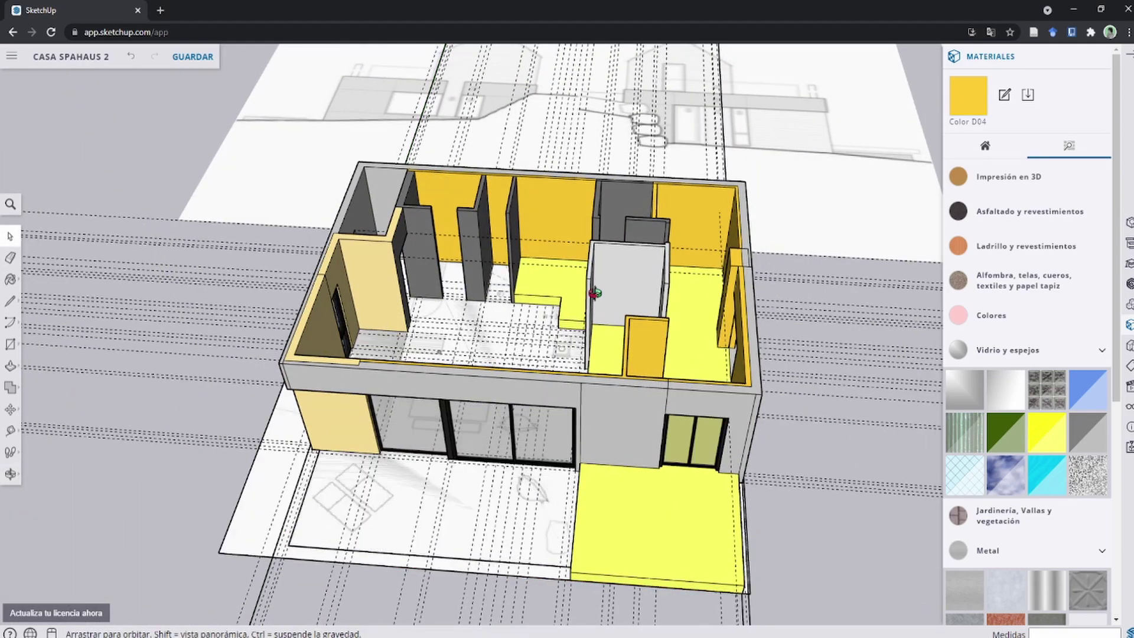
mouse_move(800, 171)
middle_down()
mouse_move(346, 198)
mouse_move(761, 319)
mouse_move(678, 332)
middle_up()
click(761, 319)
scroll(764, 313, up, 3)
scroll(696, 294, up, 3)
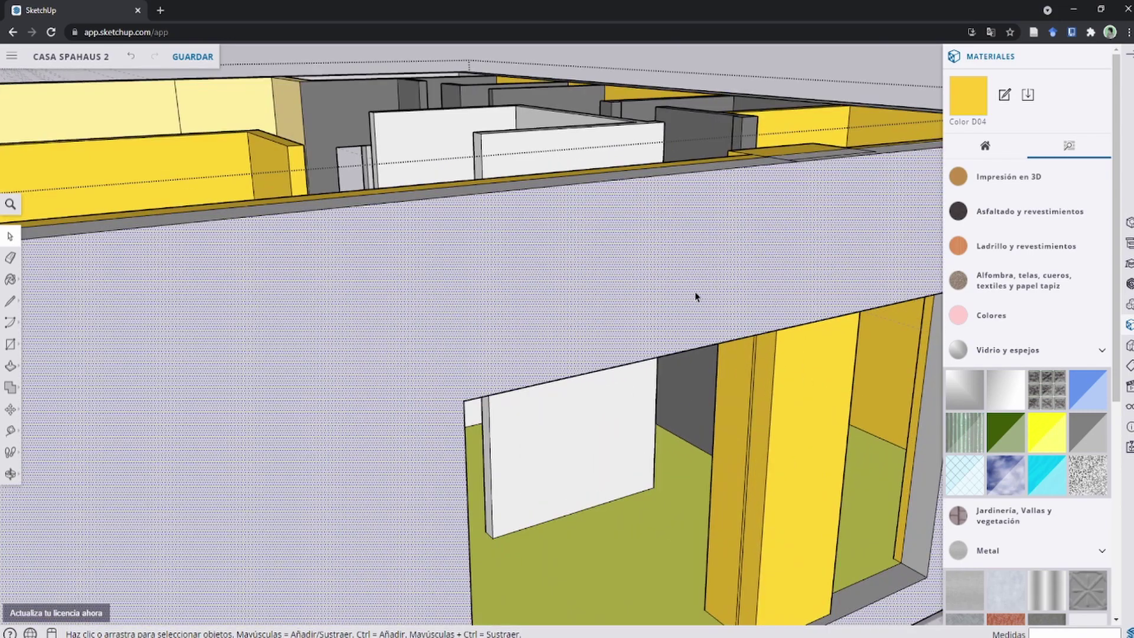
scroll(682, 276, down, 2)
scroll(683, 277, down, 3)
mouse_move(682, 276)
middle_down()
mouse_move(691, 378)
mouse_move(858, 454)
mouse_move(742, 413)
middle_up()
scroll(691, 379, up, 5)
scroll(727, 397, up, 2)
scroll(726, 397, down, 5)
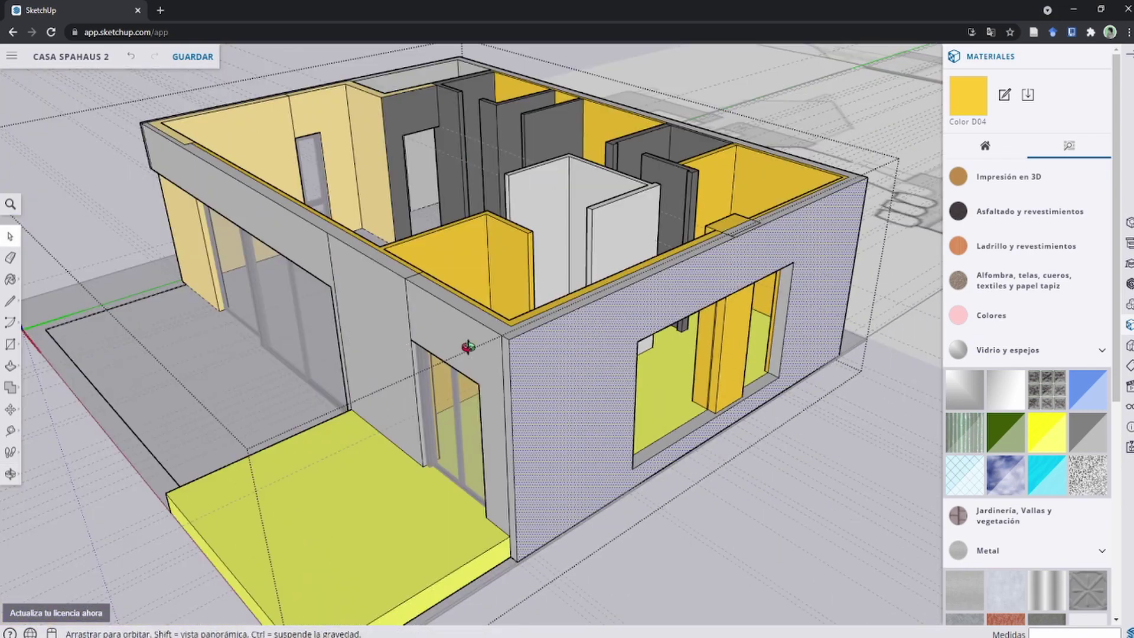
scroll(533, 362, up, 6)
middle_drag(517, 385, 520, 296)
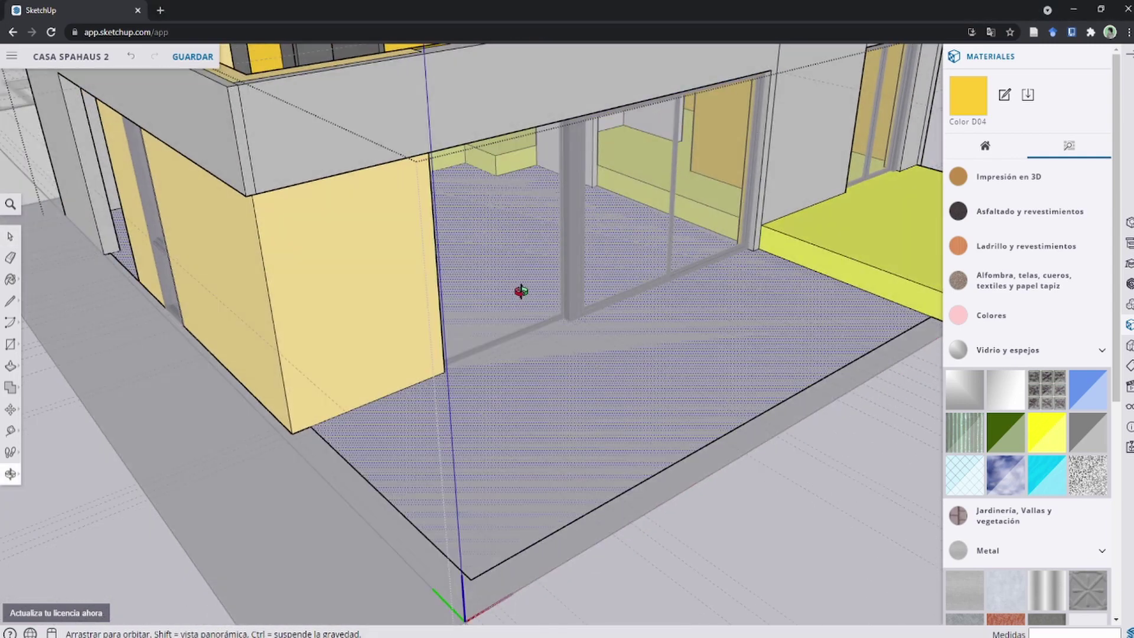
mouse_move(618, 346)
shift+middle_down()
mouse_move(549, 359)
mouse_move(638, 325)
shift+middle_up()
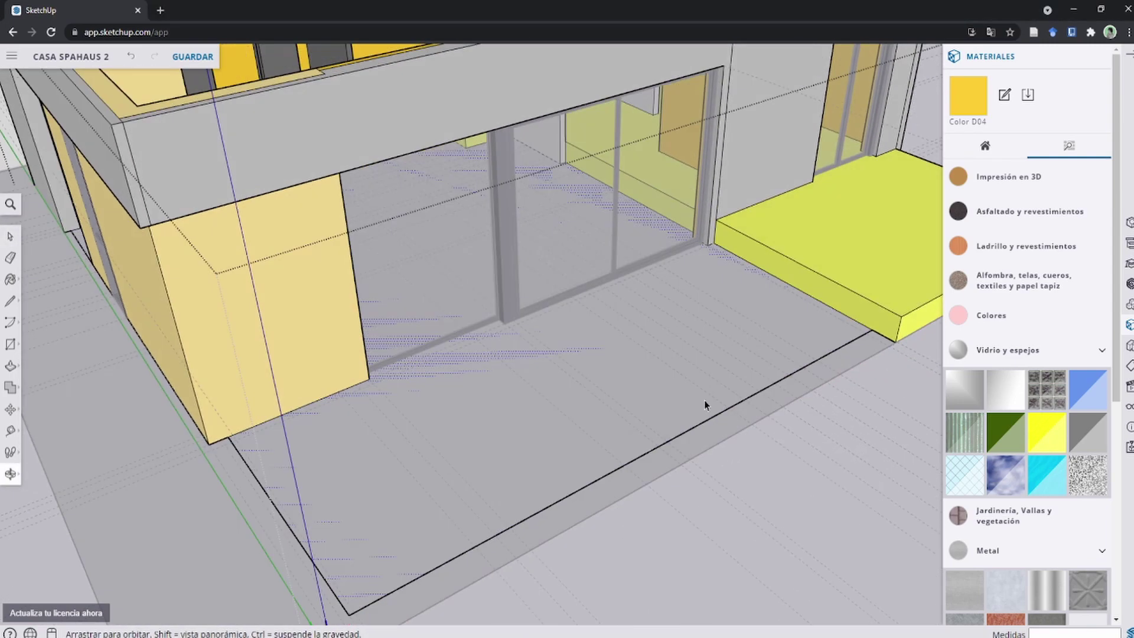
Step: Orbit to frame the glass doors' base between the tan wall and yellow block
scroll(669, 289, up, 3)
scroll(687, 243, up, 2)
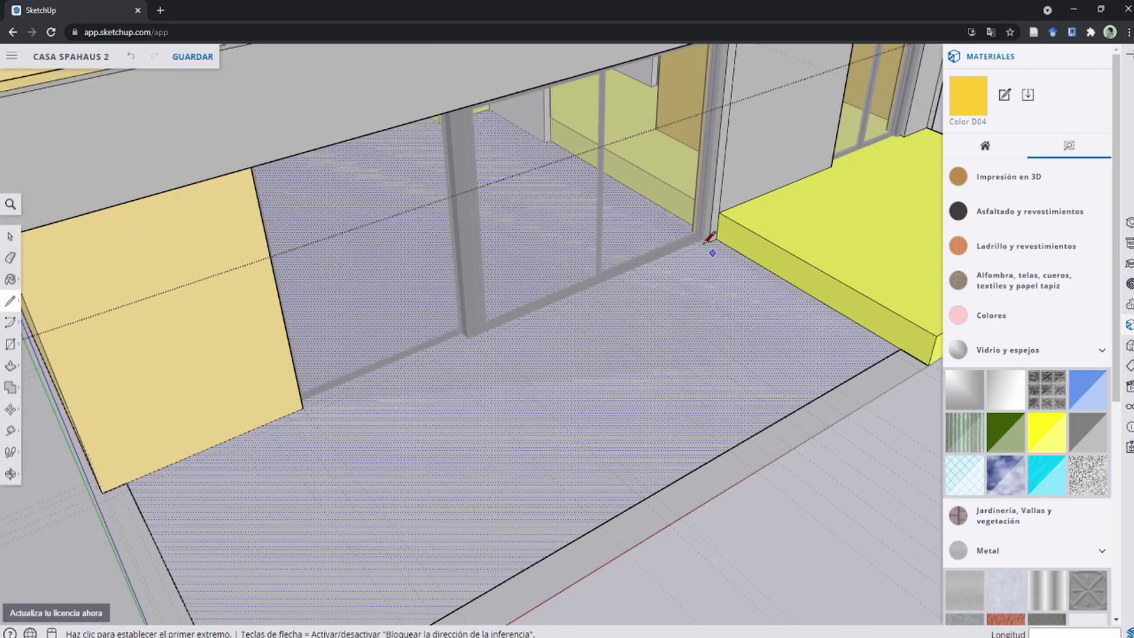
scroll(713, 235, up, 2)
scroll(709, 235, down, 3)
middle_drag(451, 329, 562, 296)
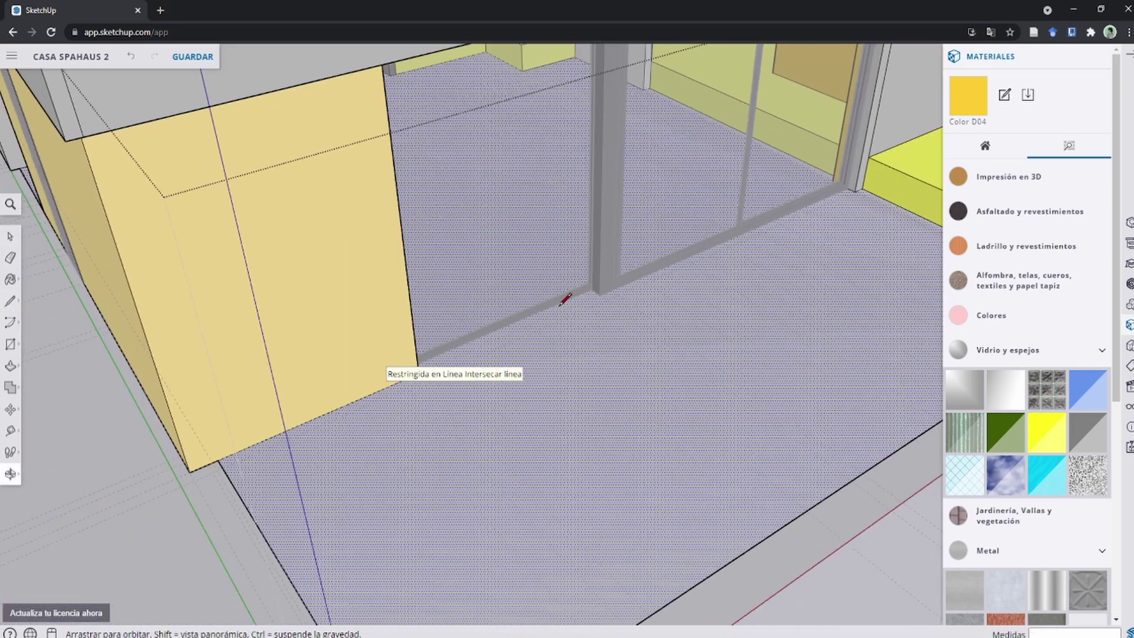
scroll(417, 373, up, 3)
scroll(460, 350, down, 1)
scroll(463, 348, down, 2)
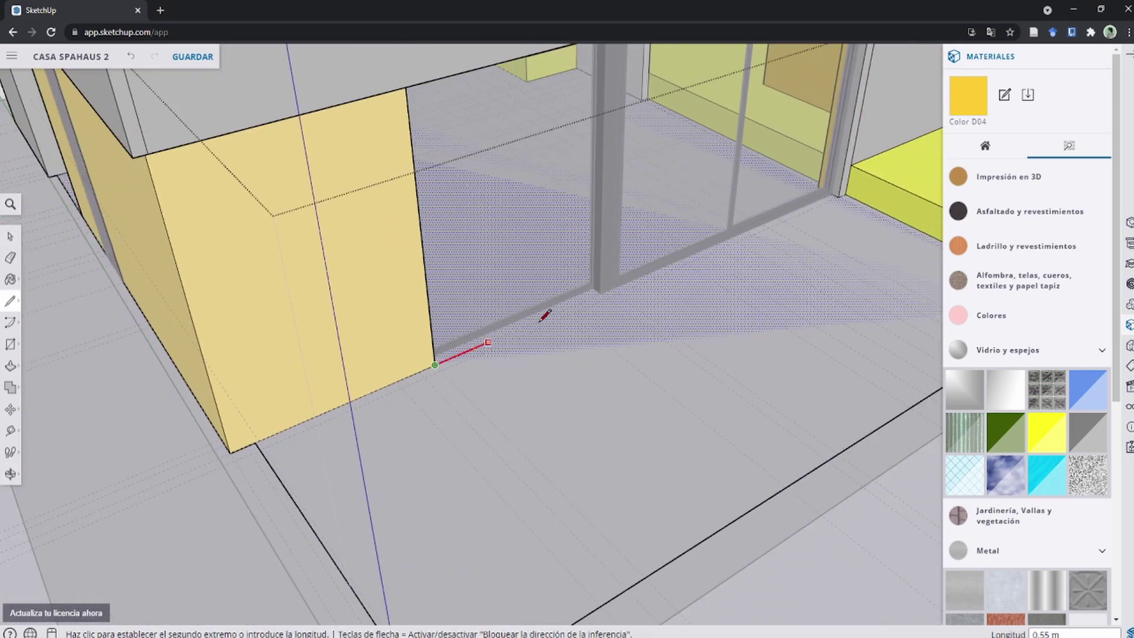
middle_drag(448, 377, 745, 239)
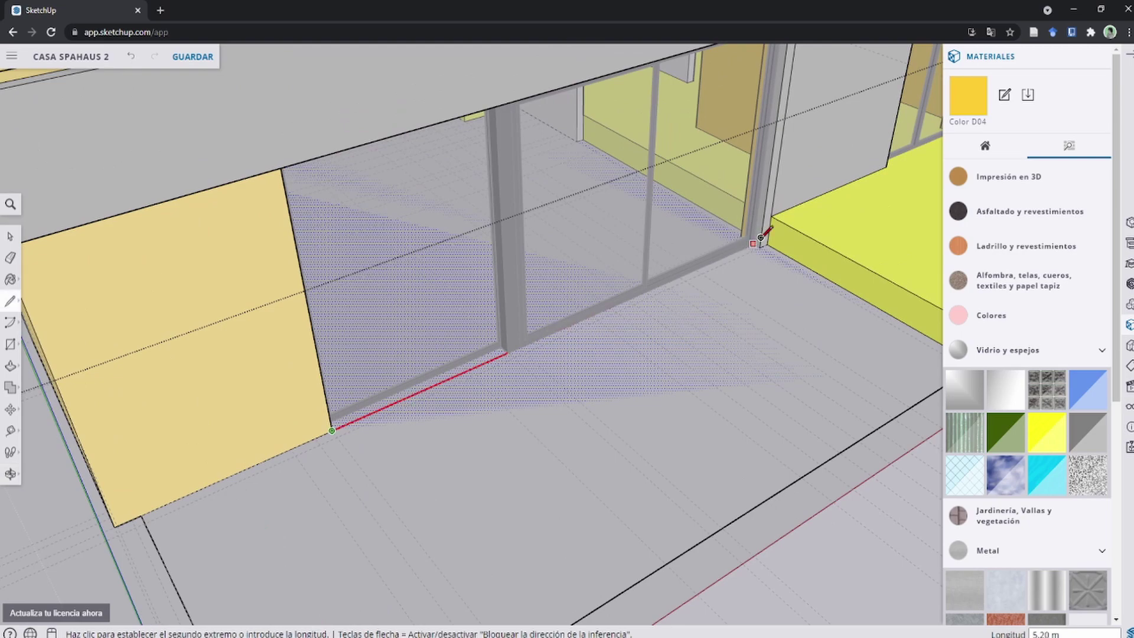
scroll(762, 237, down, 2)
scroll(759, 240, up, 4)
scroll(760, 245, up, 2)
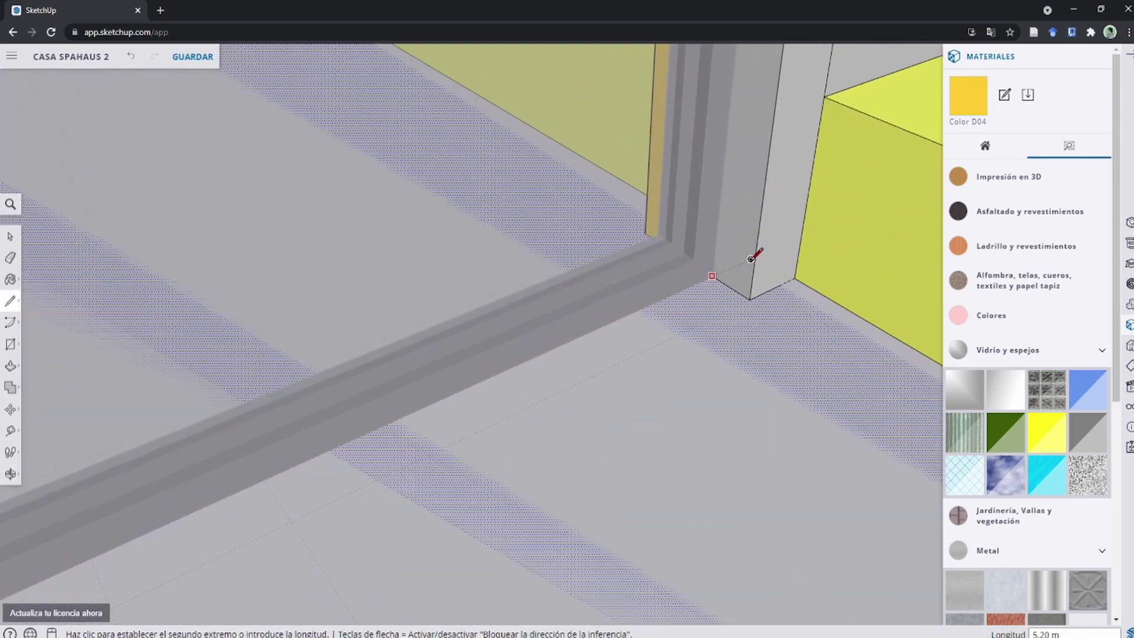
scroll(750, 259, down, 3)
middle_drag(430, 480, 400, 425)
scroll(306, 507, up, 1)
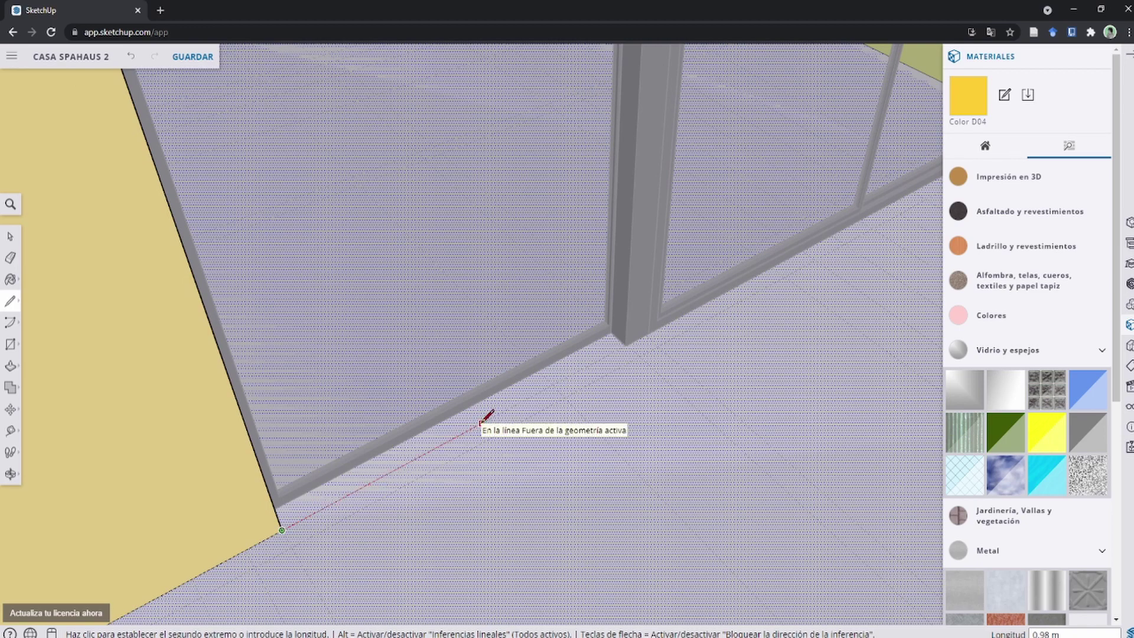
scroll(484, 421, down, 2)
scroll(495, 451, up, 1)
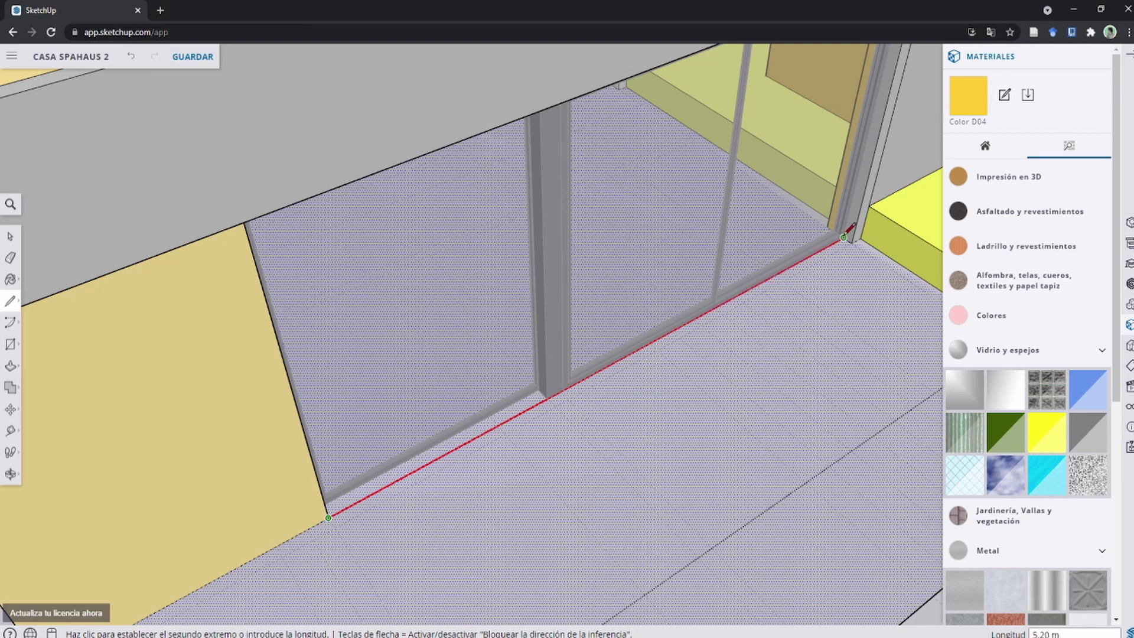
Step: Finish the 5.20 m floor line and push the strip before the doors out 0.30 m
click(853, 227)
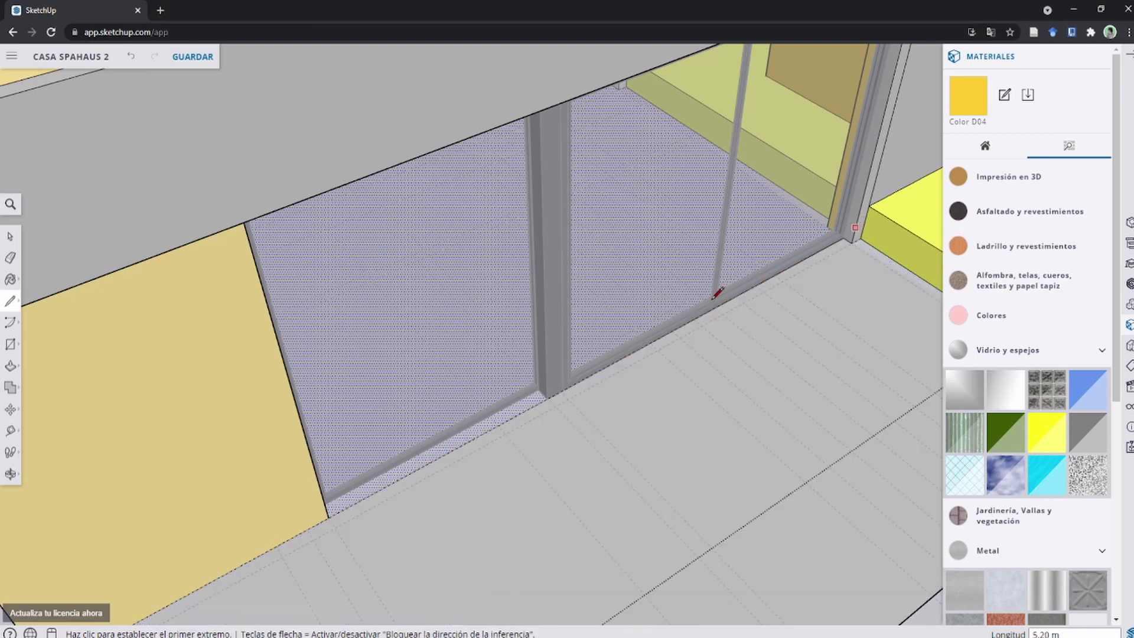
key(space)
scroll(556, 425, down, 3)
mouse_move(573, 378)
middle_down()
mouse_move(601, 353)
mouse_move(678, 177)
mouse_move(663, 246)
mouse_move(696, 366)
middle_up()
key(p)
click(662, 359)
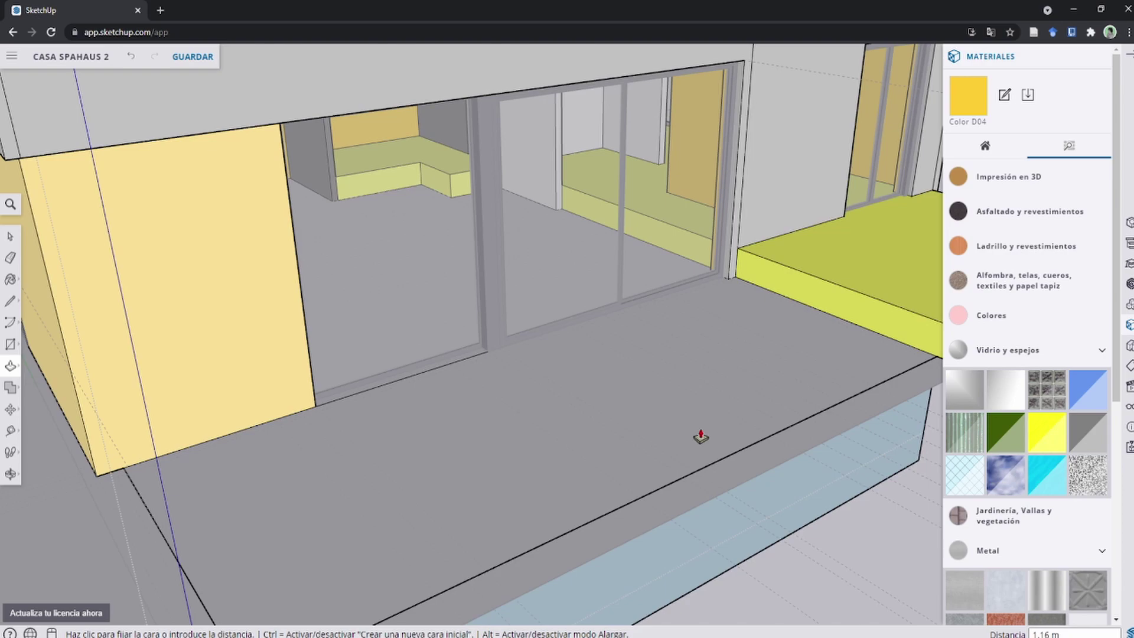
Step: Orbit around and above the house to check the new terrace slab
mouse_move(701, 437)
middle_down()
mouse_move(580, 451)
mouse_move(530, 542)
mouse_move(785, 437)
middle_up()
scroll(675, 407, down, 5)
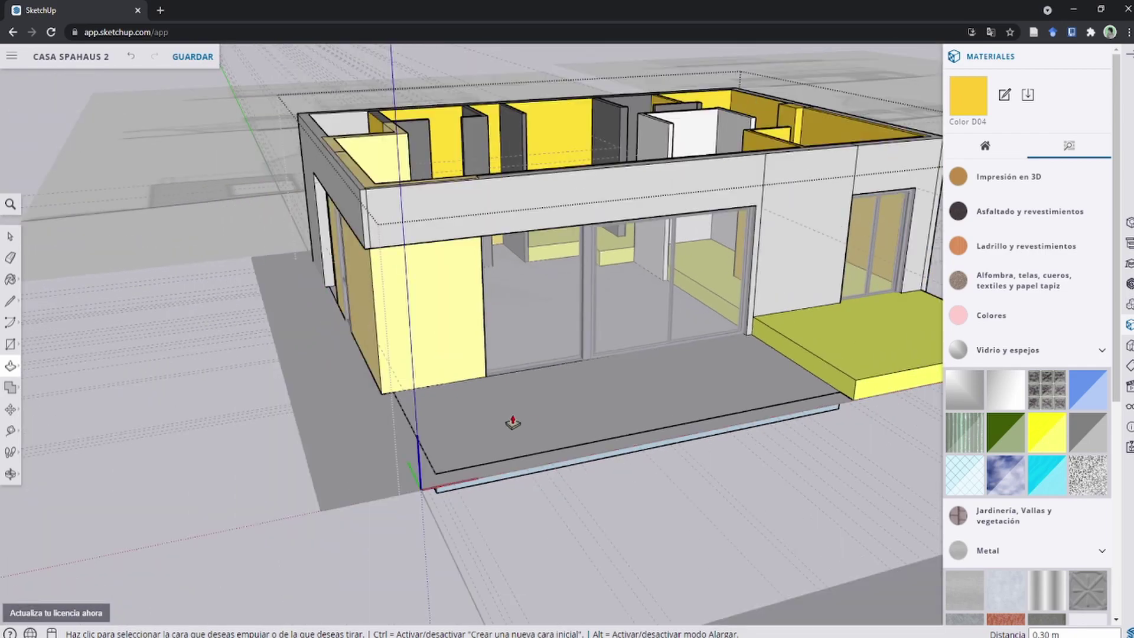
mouse_move(514, 418)
middle_down()
mouse_move(698, 473)
mouse_move(644, 431)
mouse_move(504, 506)
mouse_move(471, 481)
middle_up()
scroll(764, 344, down, 5)
middle_drag(764, 345, 601, 403)
Step: Orbit and zoom around the wall to bring the tall narrow window into view
scroll(601, 402, up, 10)
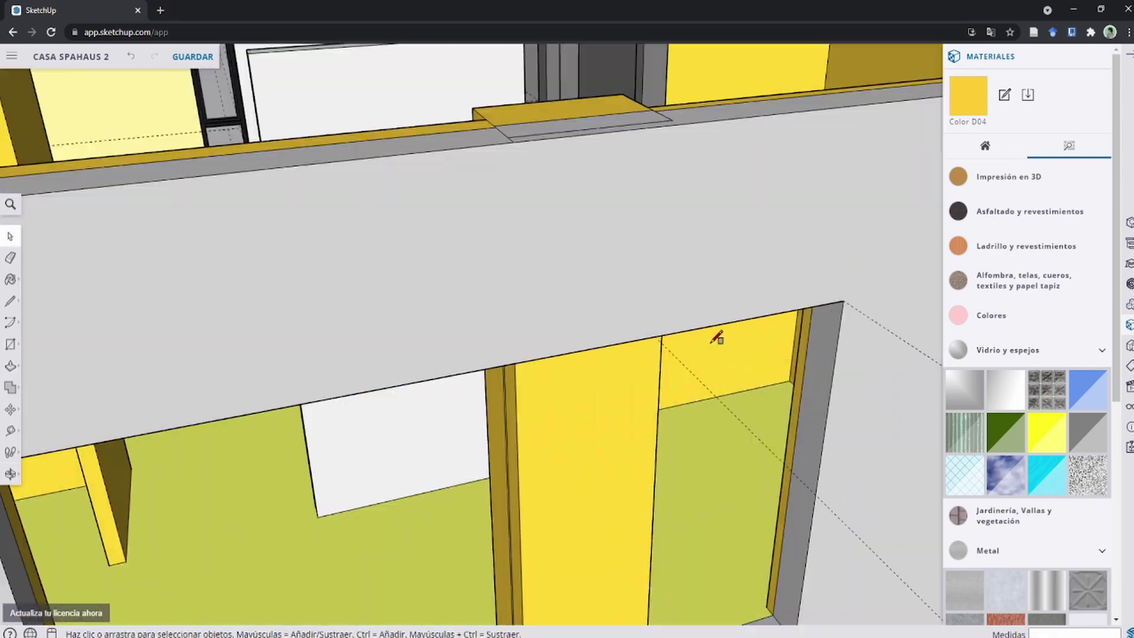
key(l)
scroll(844, 473, up, 2)
click(847, 520)
mouse_move(848, 397)
middle_down()
mouse_move(646, 144)
mouse_move(698, 246)
middle_up()
key(space)
scroll(679, 189, up, 3)
scroll(682, 223, down, 10)
scroll(729, 374, up, 5)
scroll(771, 407, up, 4)
scroll(762, 413, down, 2)
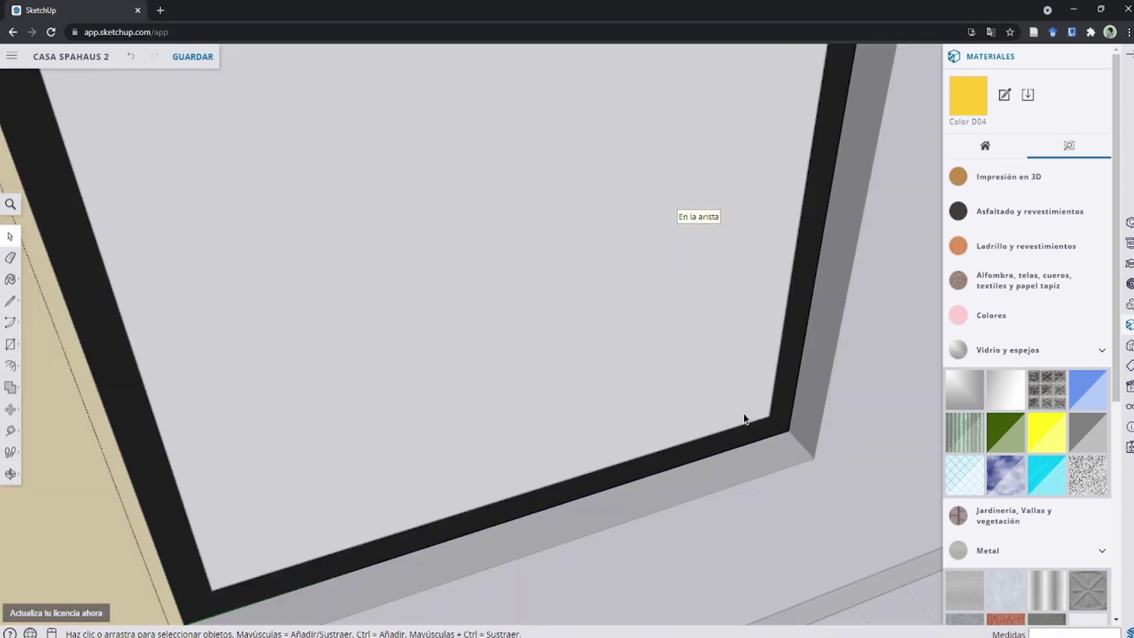
scroll(526, 319, up, 5)
mouse_move(526, 319)
middle_down()
mouse_move(712, 398)
mouse_move(536, 352)
middle_up()
scroll(357, 293, down, 8)
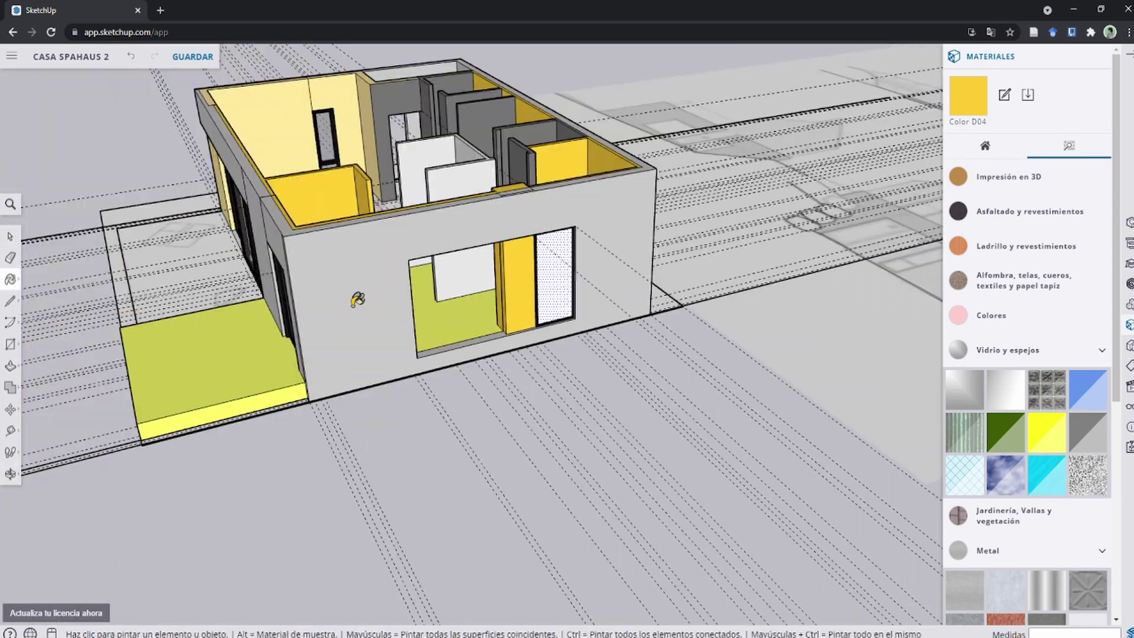
scroll(651, 286, up, 4)
scroll(640, 418, up, 3)
scroll(445, 341, down, 4)
scroll(445, 341, up, 4)
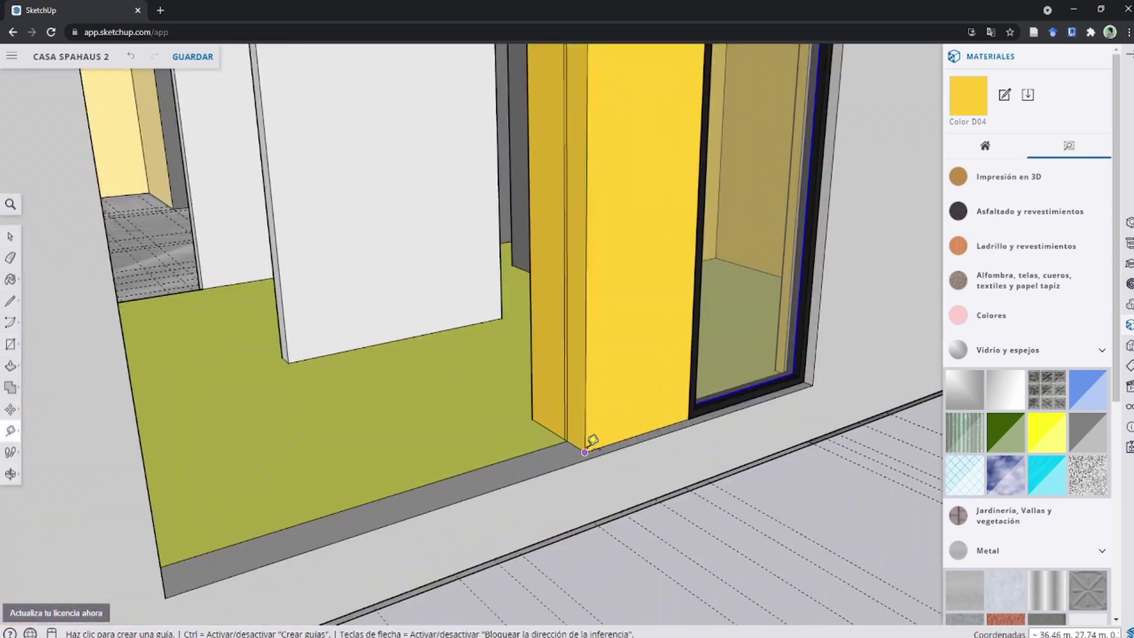
scroll(446, 341, up, 3)
scroll(183, 299, up, 3)
Step: Offset the tall narrow window face's edges to outline its frame
key(r)
mouse_move(183, 299)
middle_down()
mouse_move(242, 74)
mouse_move(562, 496)
middle_up()
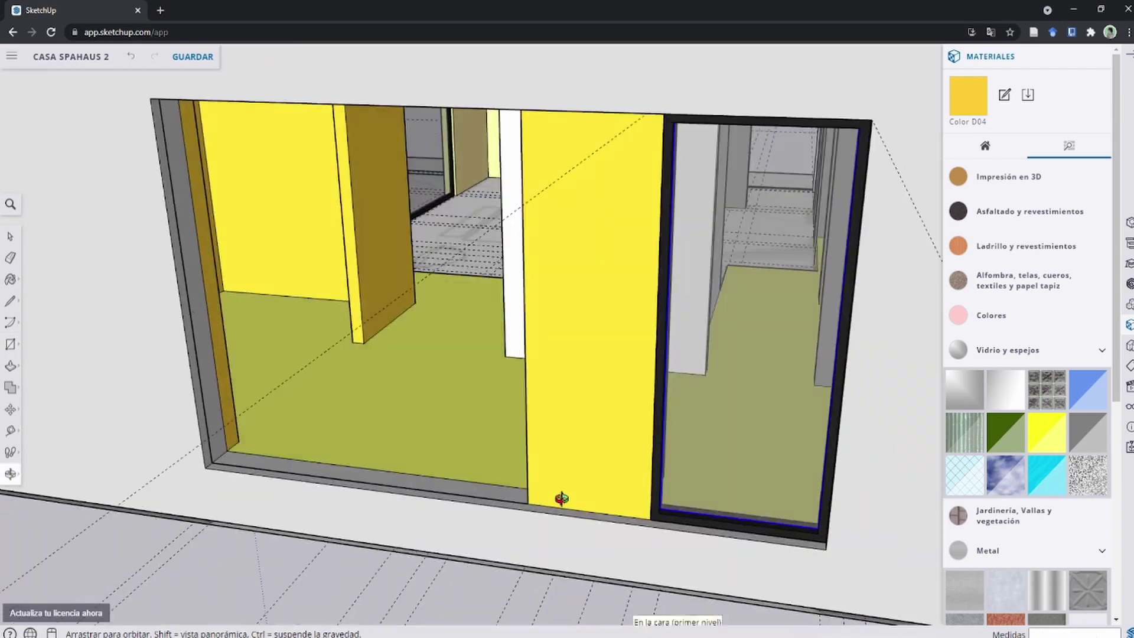
right_click(310, 263)
key(Escape)
key(f)
click(248, 145)
scroll(671, 263, up, 5)
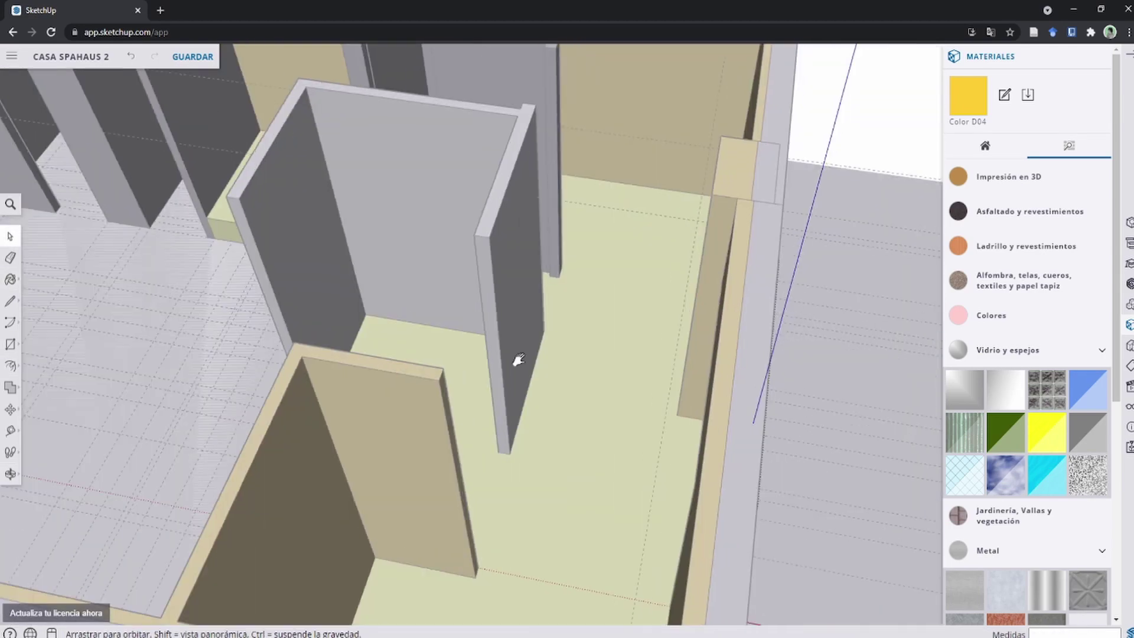
key(b)
scroll(585, 276, up, 2)
Step: Push/Pull the window frame ring about 0.11 m to inset it
middle_drag(402, 388, 750, 449)
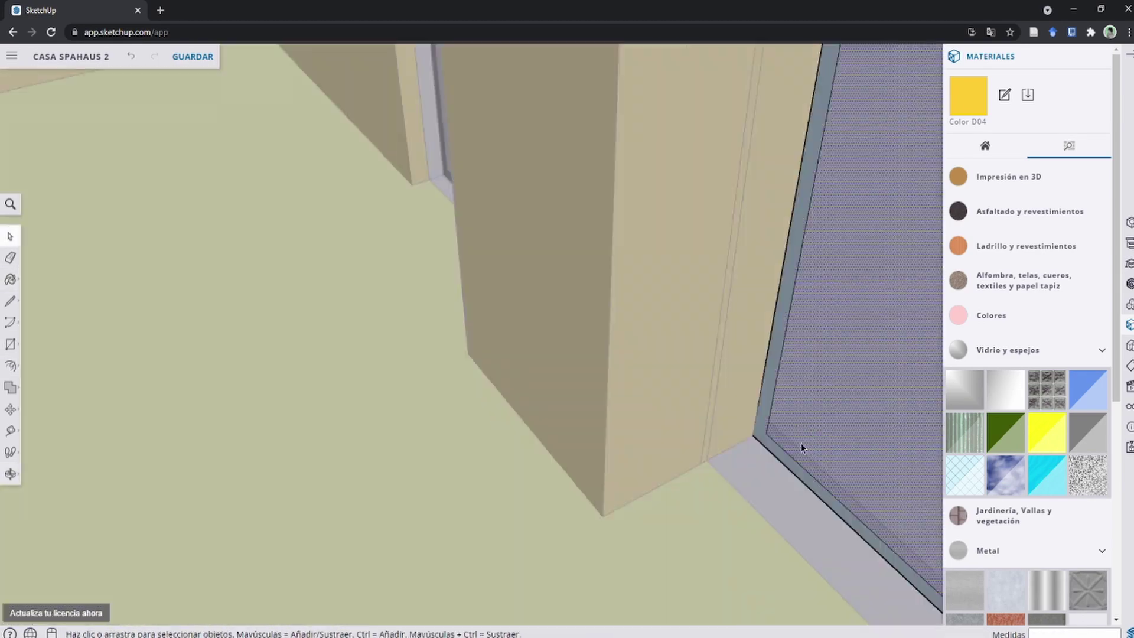
key(ctrl+t)
click(273, 10)
key(p)
click(678, 465)
scroll(678, 465, up, 3)
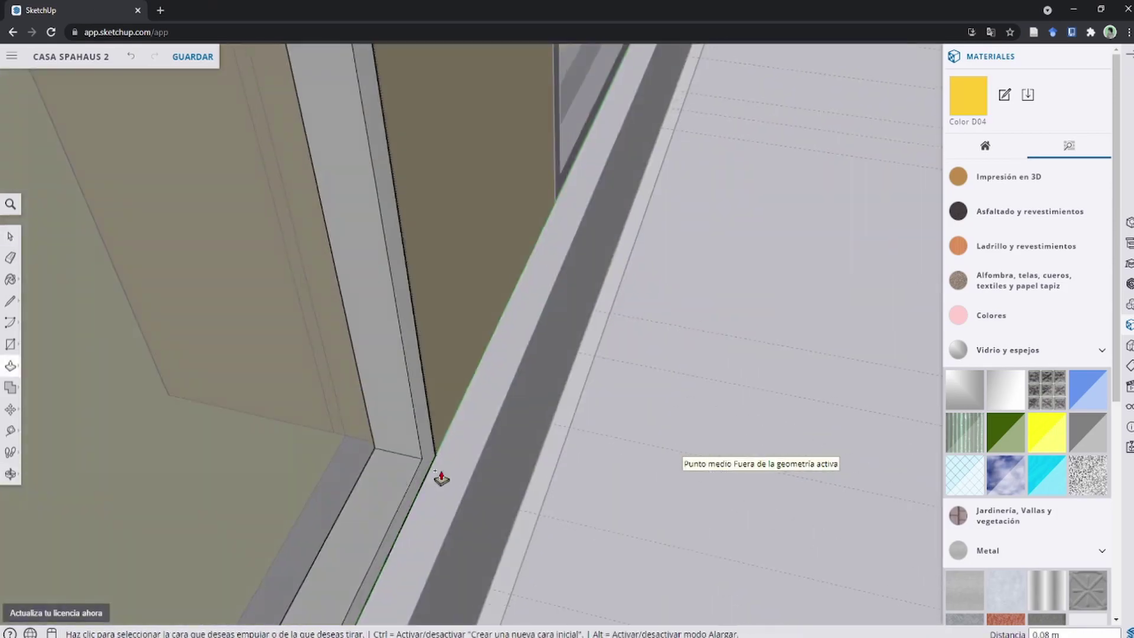
click(436, 476)
key(space)
Step: Look down into the interior room and save the CASA SPAHAUS 2 model
scroll(579, 443, down, 2)
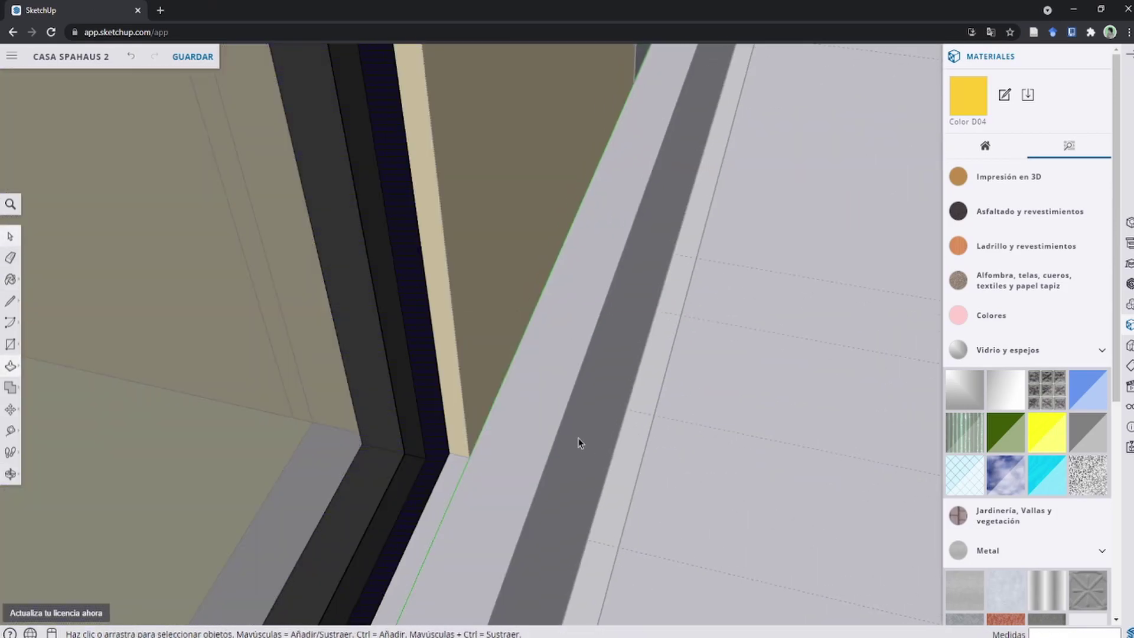
scroll(579, 443, down, 8)
scroll(519, 372, up, 5)
middle_drag(481, 471, 324, 337)
scroll(325, 337, down, 5)
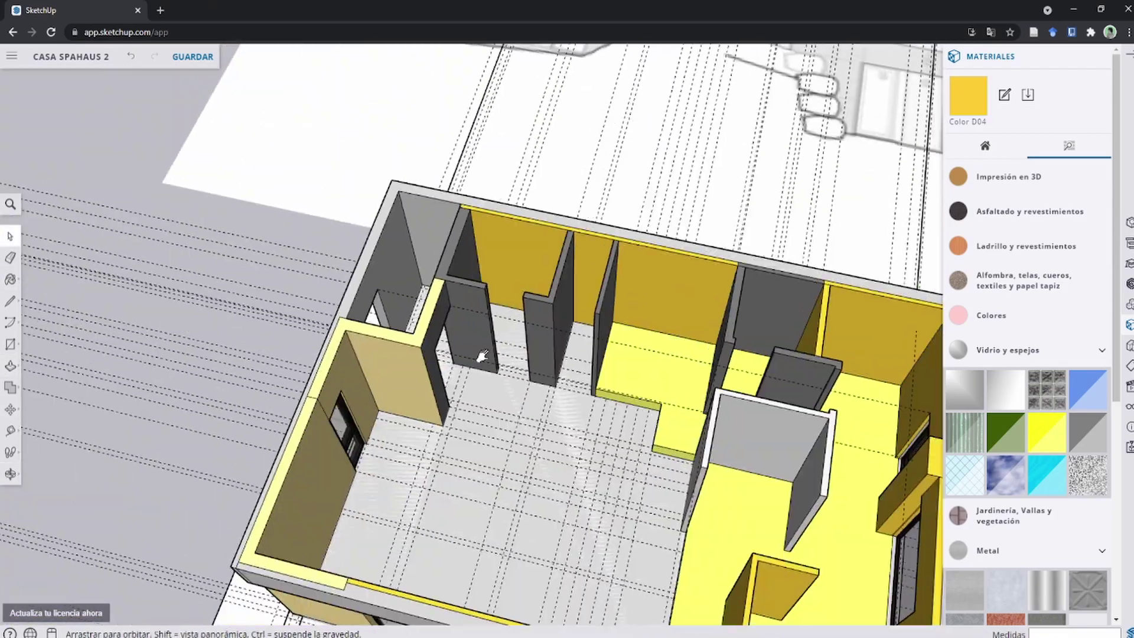
scroll(590, 284, up, 3)
scroll(671, 271, up, 4)
mouse_move(670, 270)
middle_down()
mouse_move(566, 262)
mouse_move(489, 306)
middle_up()
key(r)
scroll(489, 306, up, 5)
scroll(595, 519, up, 3)
mouse_move(595, 520)
middle_down()
mouse_move(476, 286)
mouse_move(544, 357)
middle_up()
scroll(476, 285, down, 5)
scroll(476, 286, up, 4)
key(space)
scroll(385, 235, up, 3)
scroll(386, 235, down, 5)
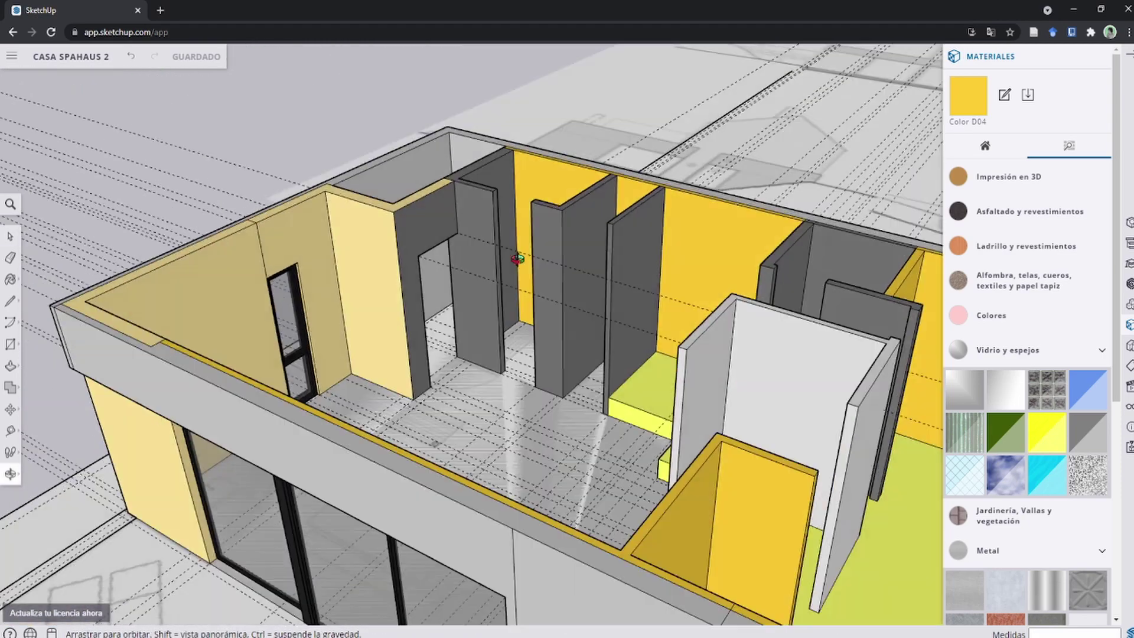
scroll(531, 248, up, 5)
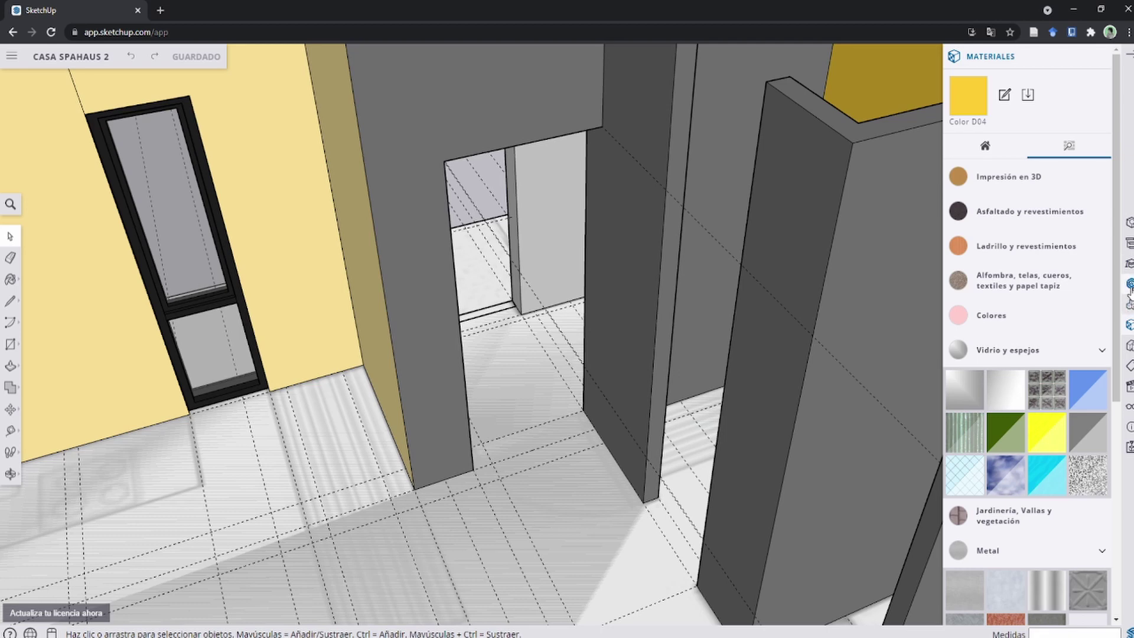
Step: Open 3D Warehouse and filter the door results to Models only
click(1130, 284)
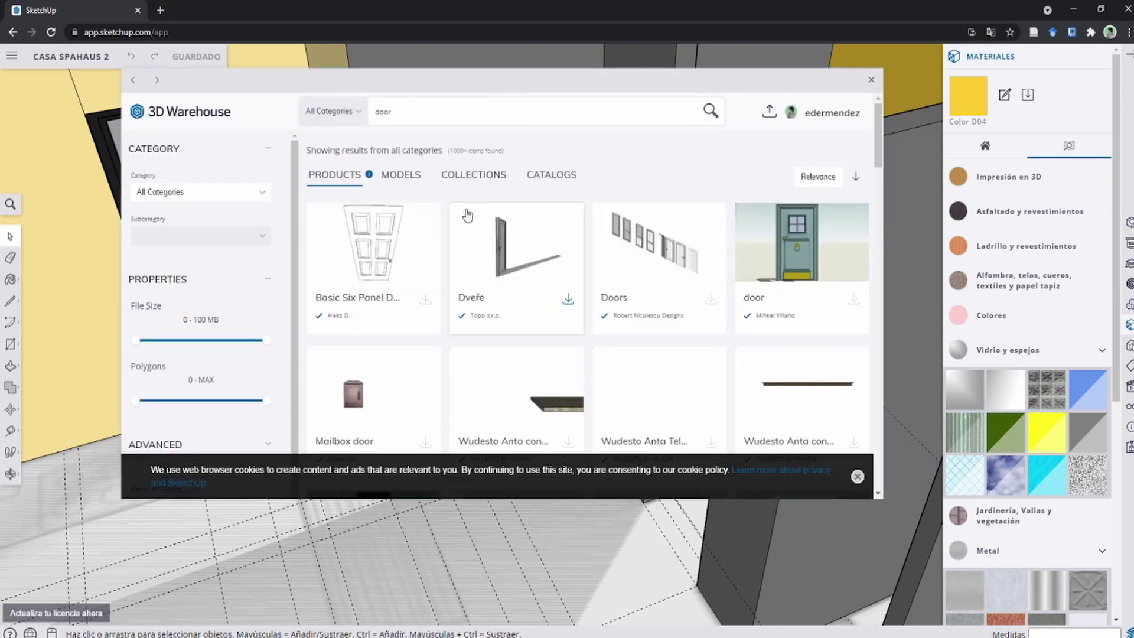
click(405, 177)
scroll(378, 261, down, 5)
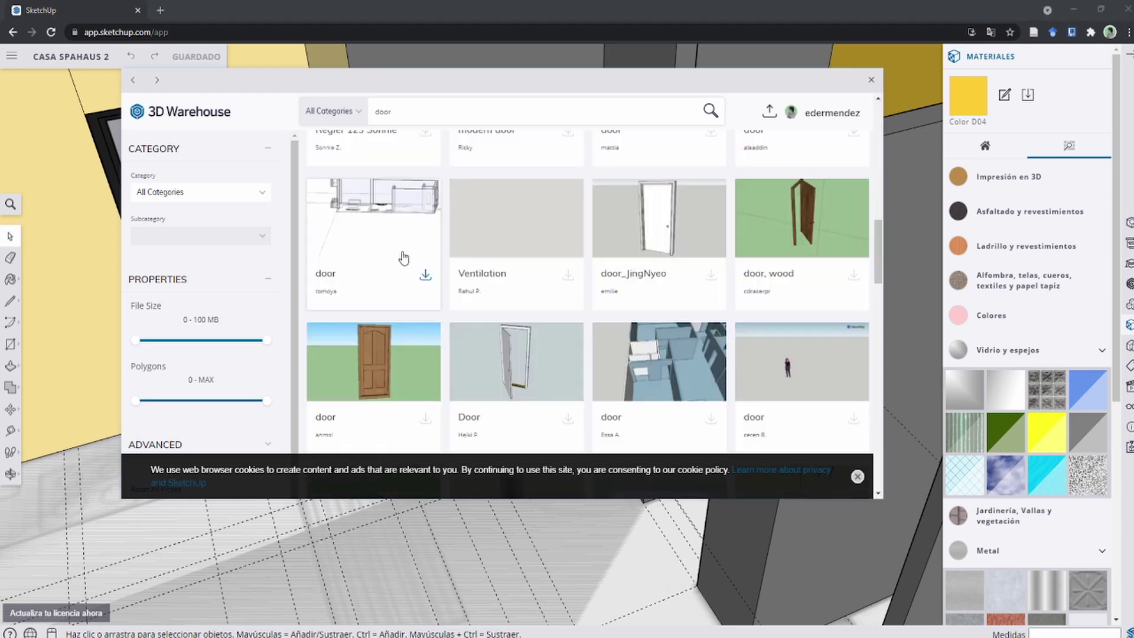
scroll(489, 289, down, 6)
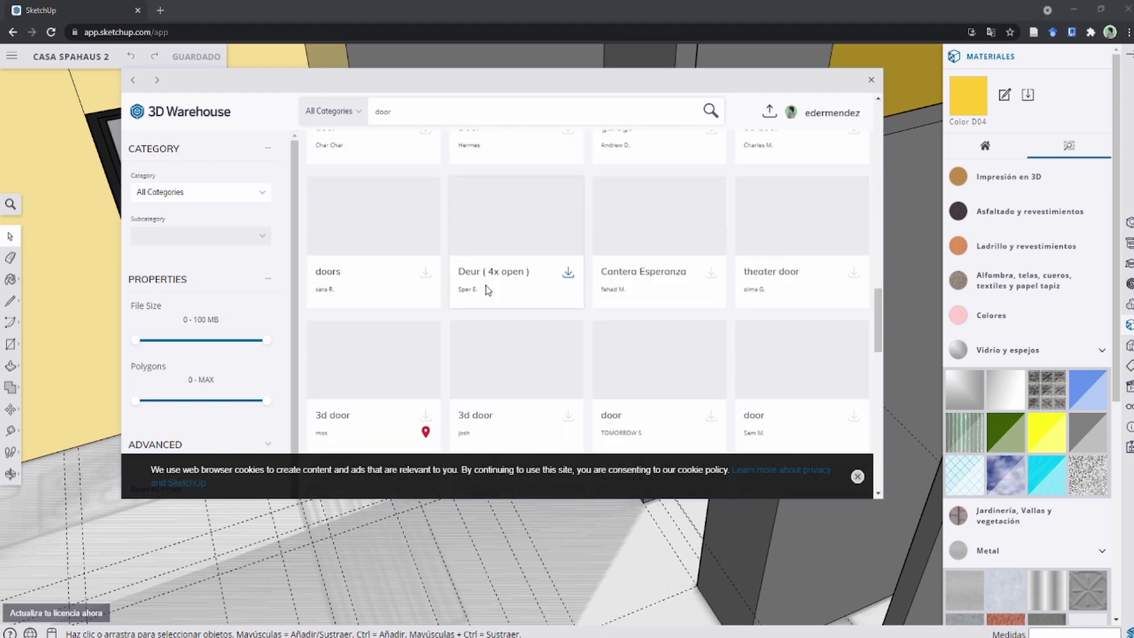
scroll(508, 301, up, 3)
scroll(522, 296, down, 2)
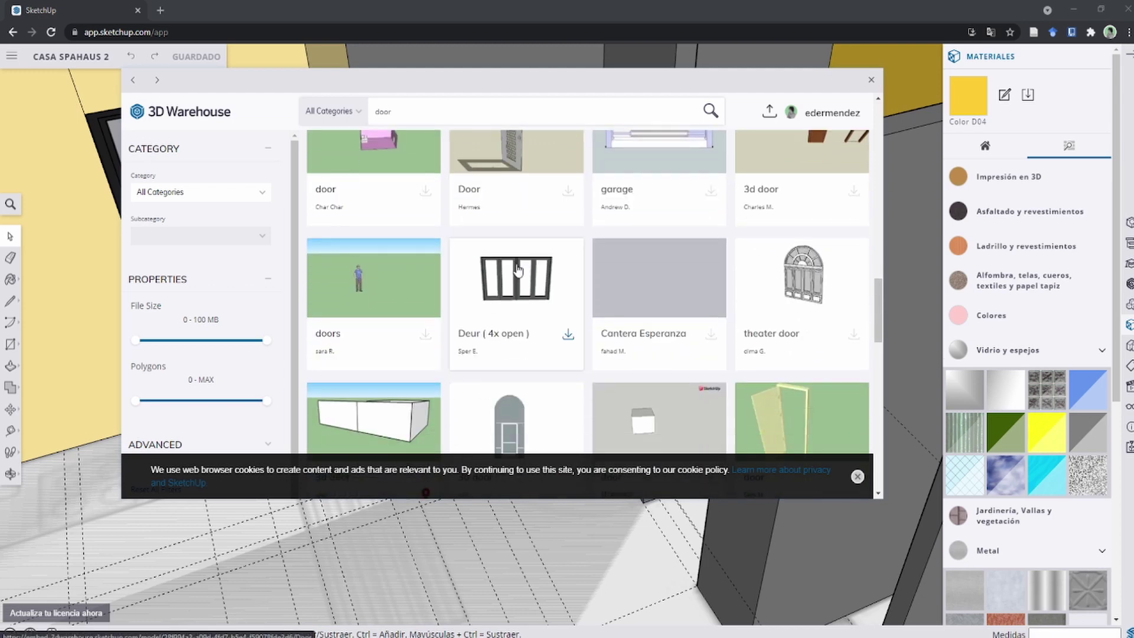
Step: Search 'door glass' and download the Glass Door model
click(448, 117)
text(glass)
key(Return)
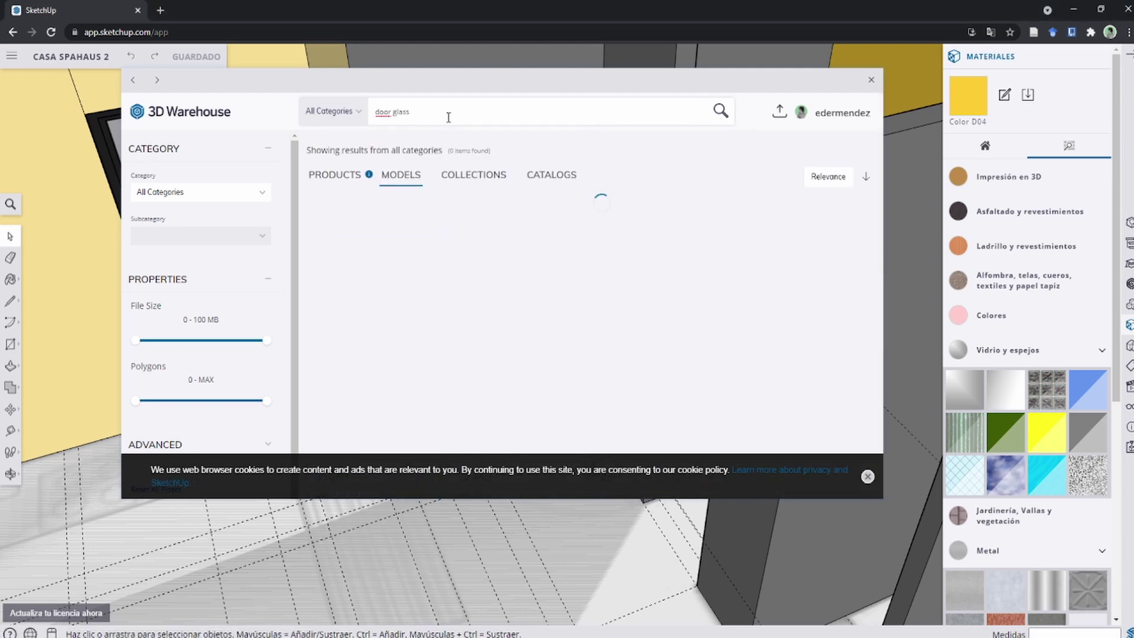
click(512, 250)
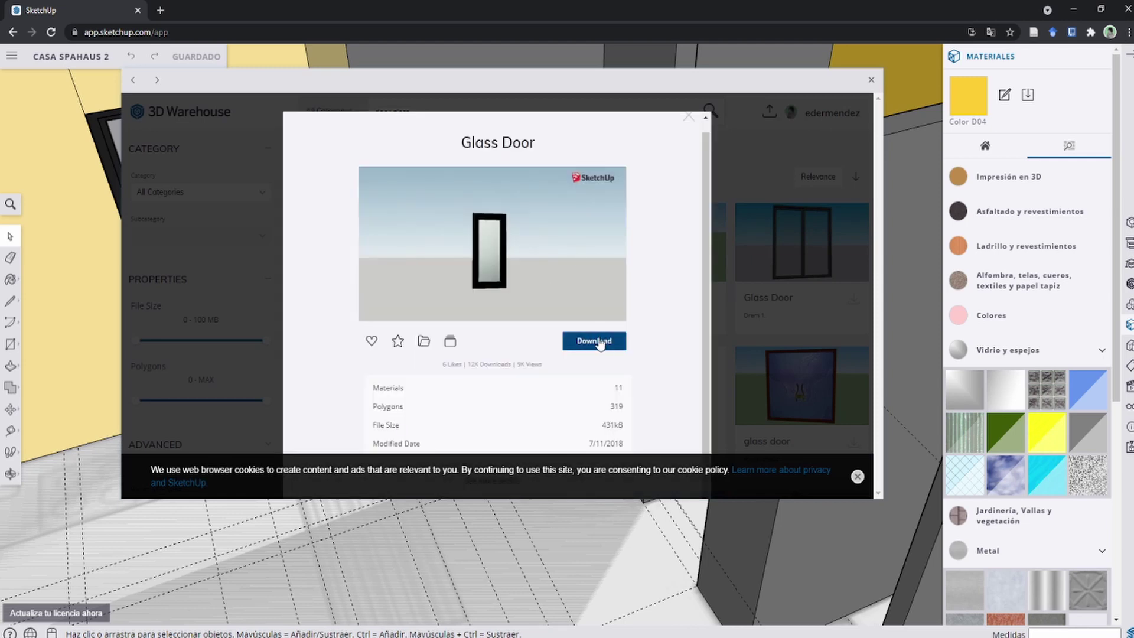
click(596, 341)
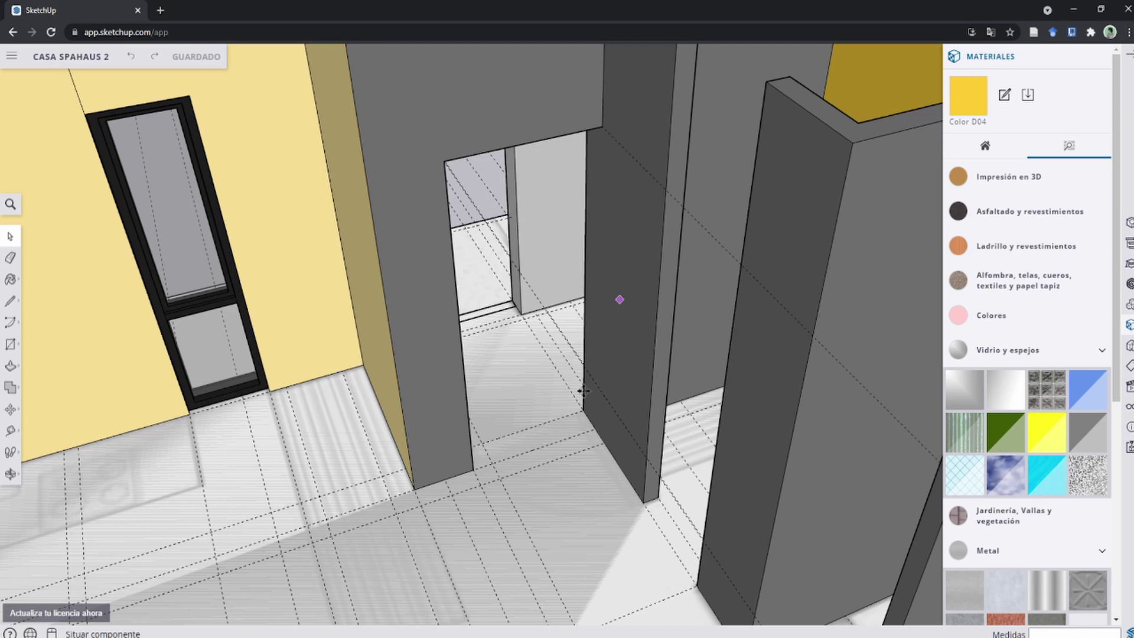
Step: Zoom to the doorway and rotate the glass door 90° to stand upright
scroll(578, 385, down, 2)
scroll(546, 380, down, 2)
scroll(522, 394, down, 3)
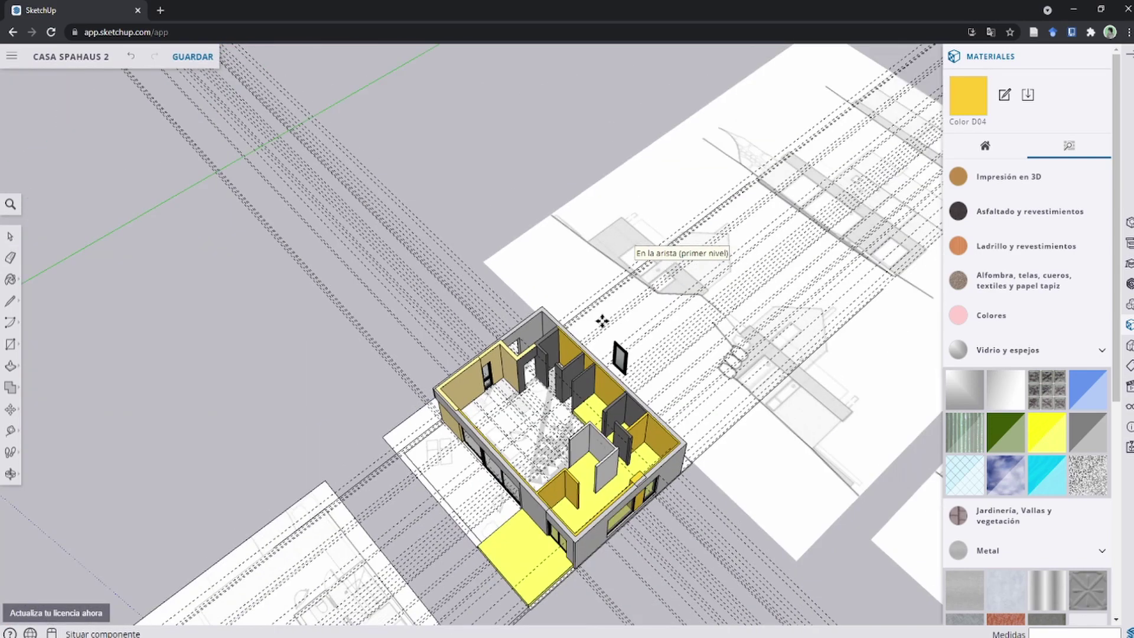
scroll(539, 328, down, 1)
scroll(540, 328, up, 1)
scroll(540, 308, up, 2)
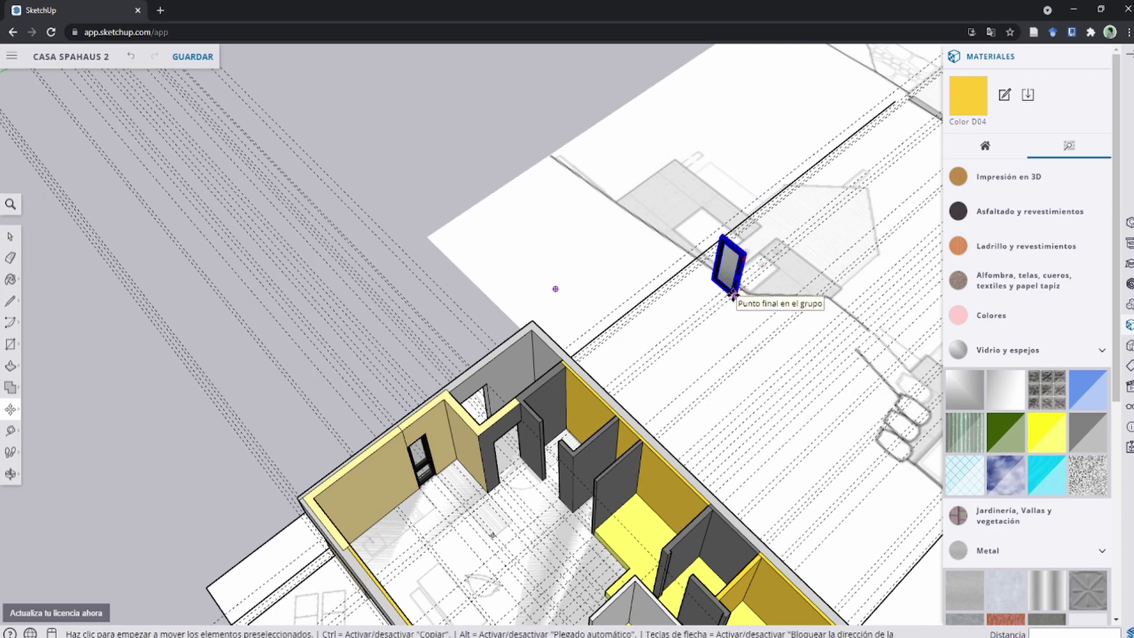
scroll(483, 364, up, 1)
scroll(514, 437, up, 2)
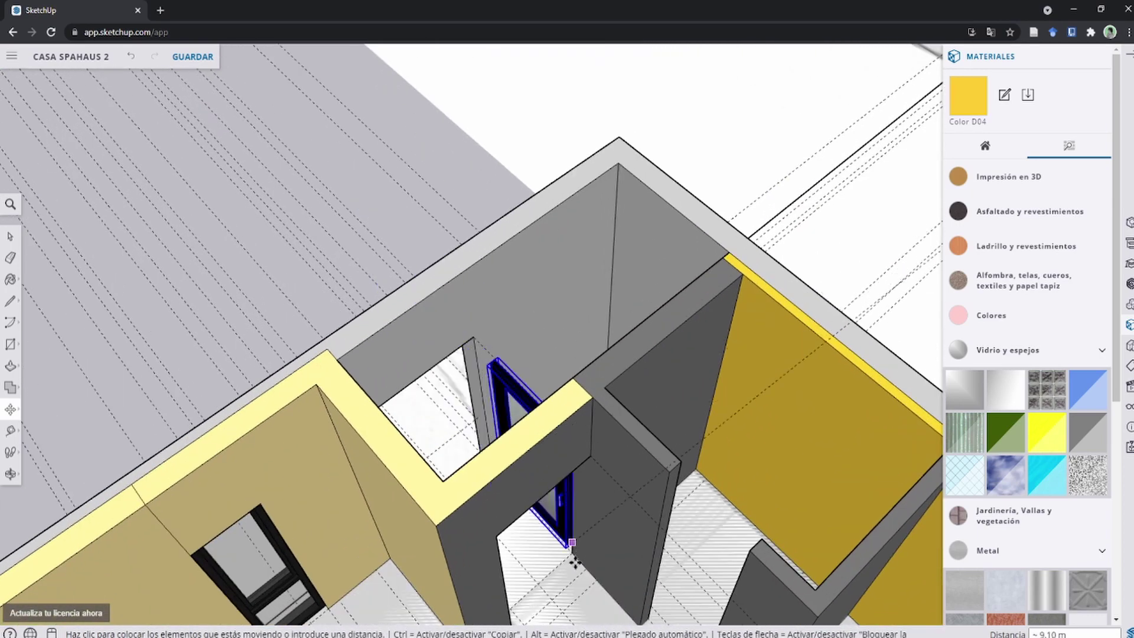
scroll(541, 471, up, 1)
scroll(567, 501, up, 2)
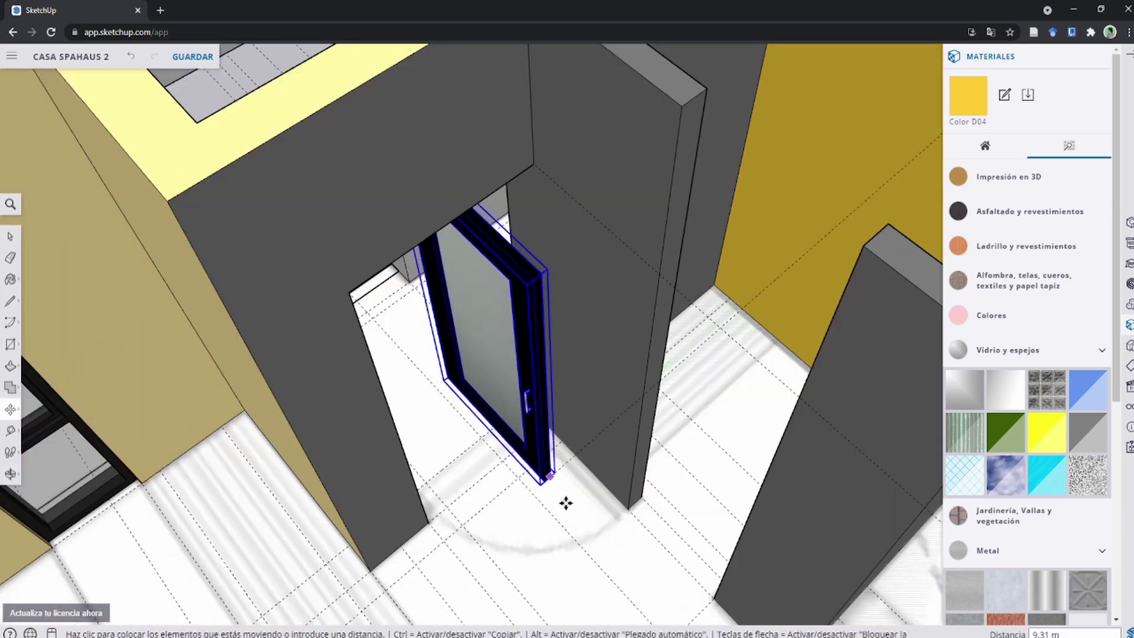
mouse_move(537, 395)
middle_down()
mouse_move(663, 222)
mouse_move(641, 228)
mouse_move(471, 380)
mouse_move(476, 263)
mouse_move(560, 375)
middle_up()
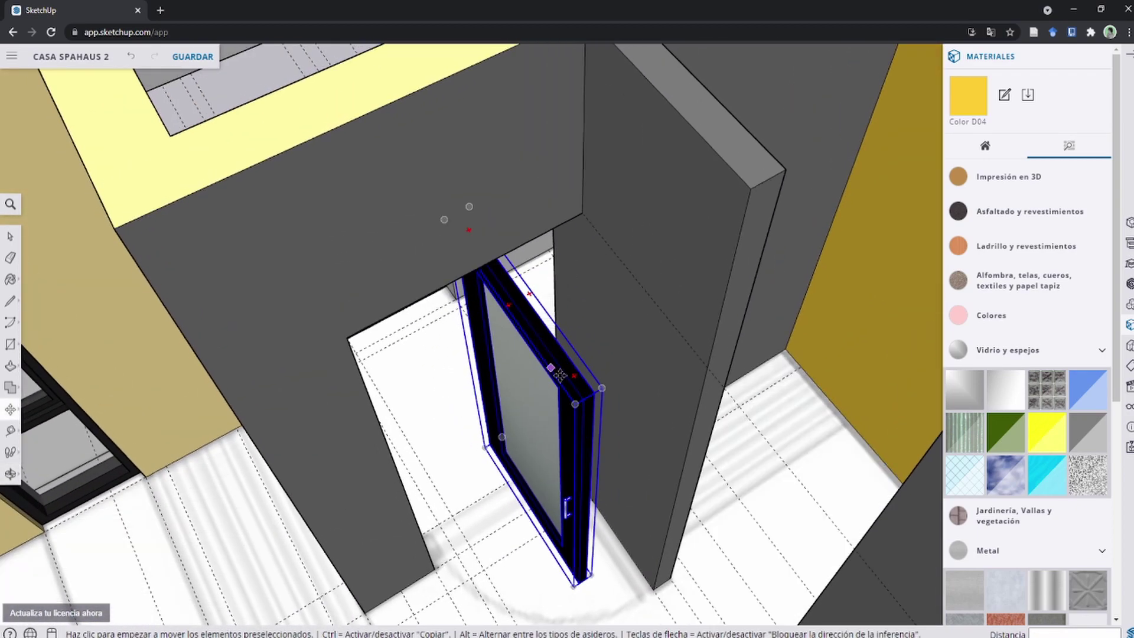
click(502, 379)
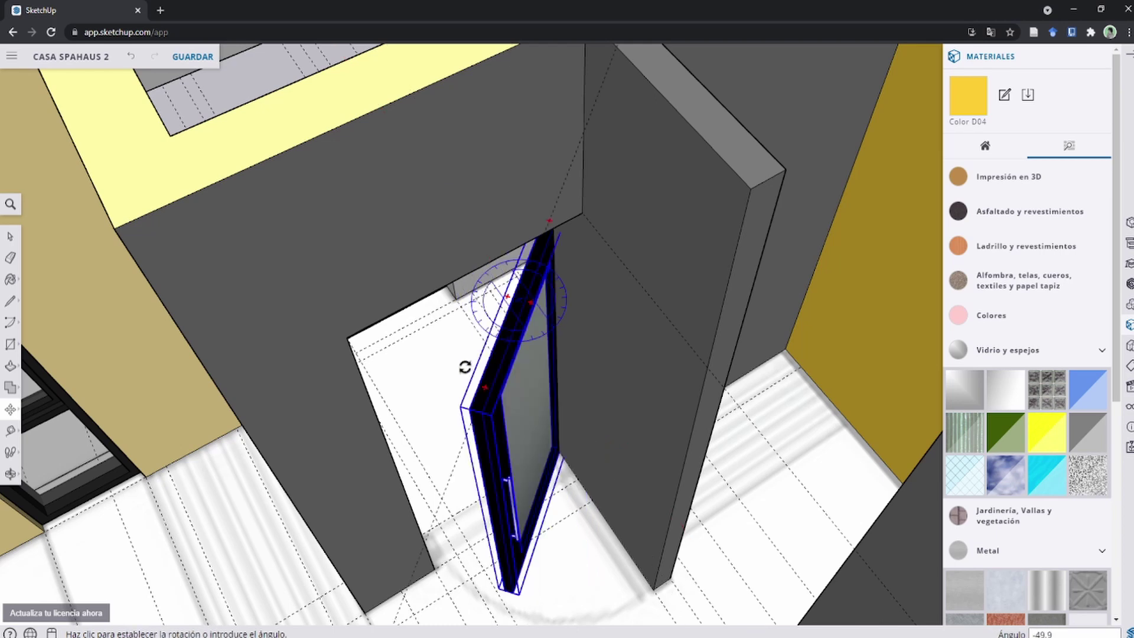
key(space)
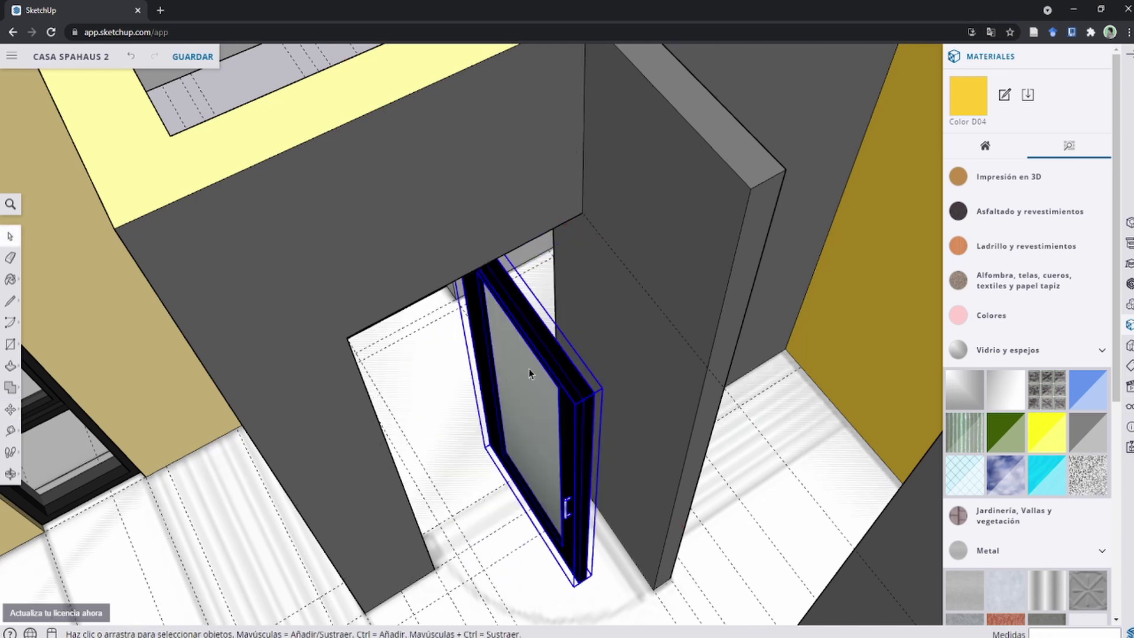
click(508, 305)
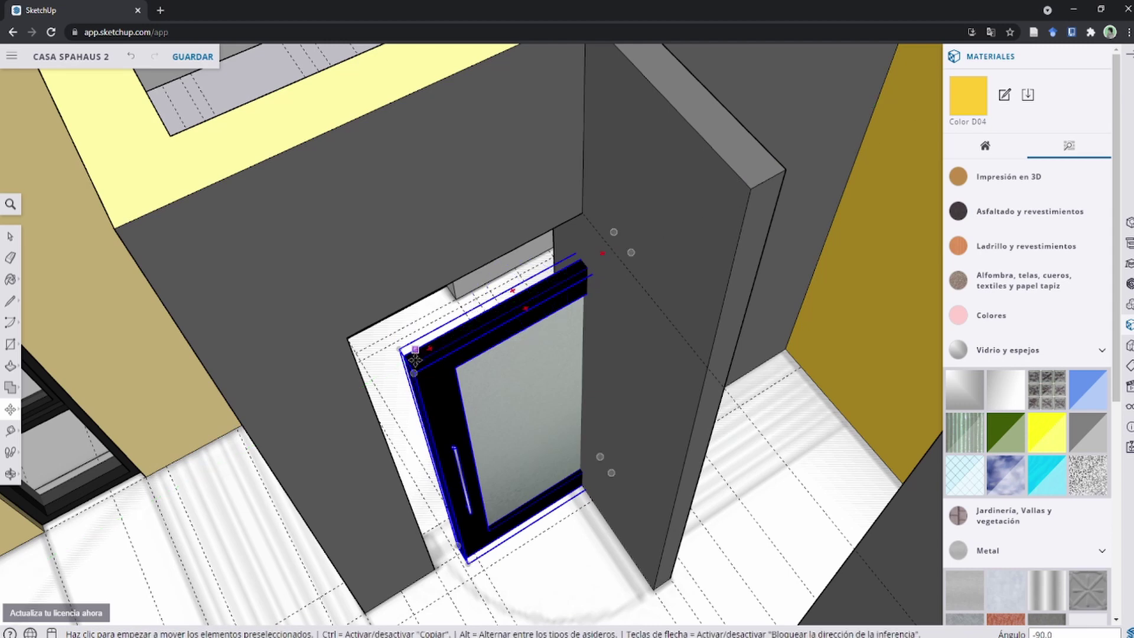
Step: Move the door by its corner to snap it into the grey wall's doorway corner
click(415, 372)
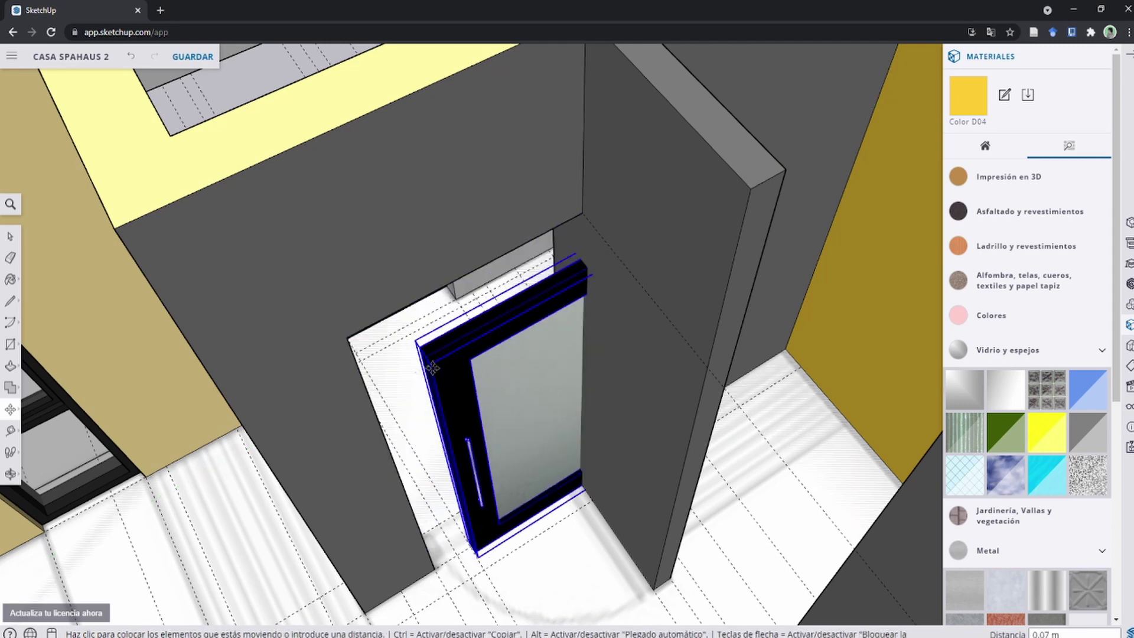
click(414, 370)
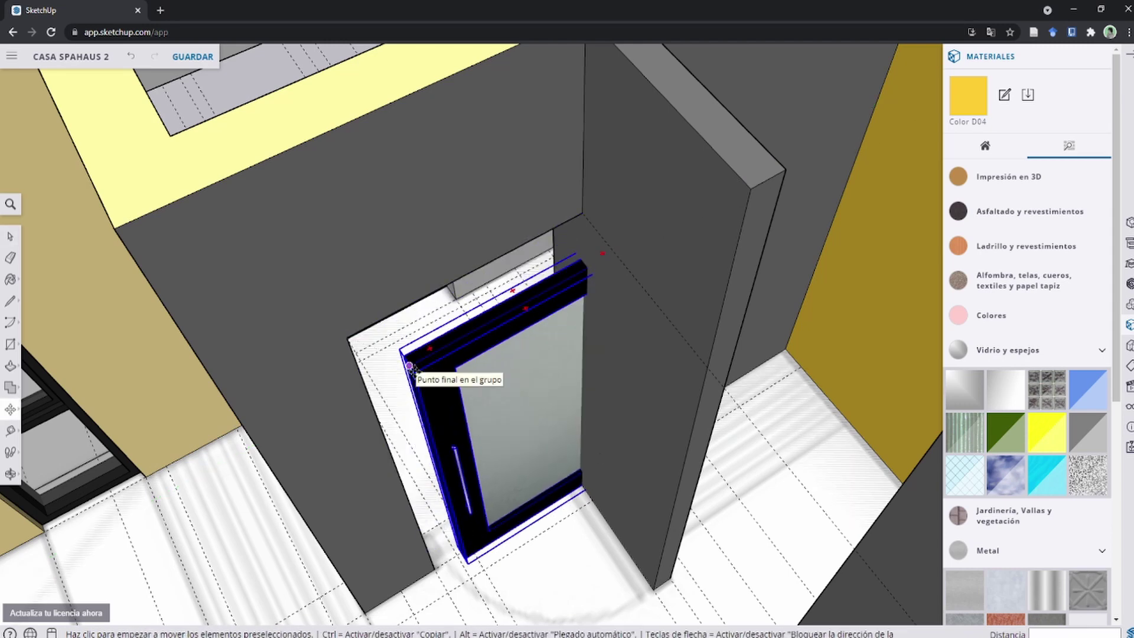
click(414, 371)
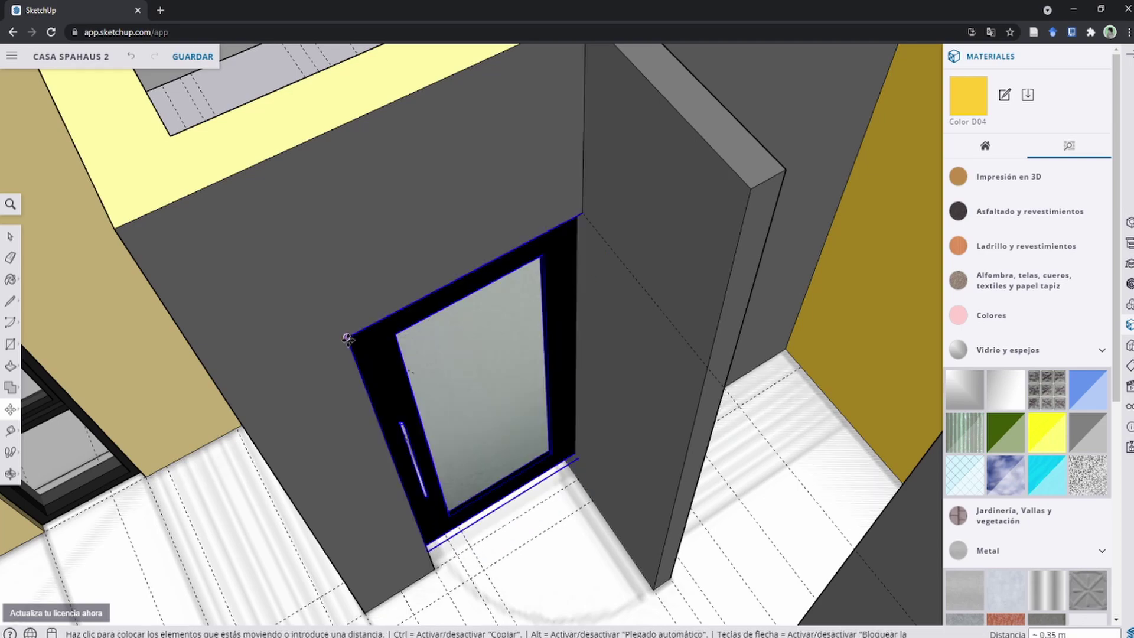
click(450, 372)
mouse_move(450, 372)
middle_down()
mouse_move(315, 303)
mouse_move(506, 461)
mouse_move(532, 506)
middle_up()
Step: Scale the Glass Door about 1.14× along its height down to the floor, then close Materiales
key(s)
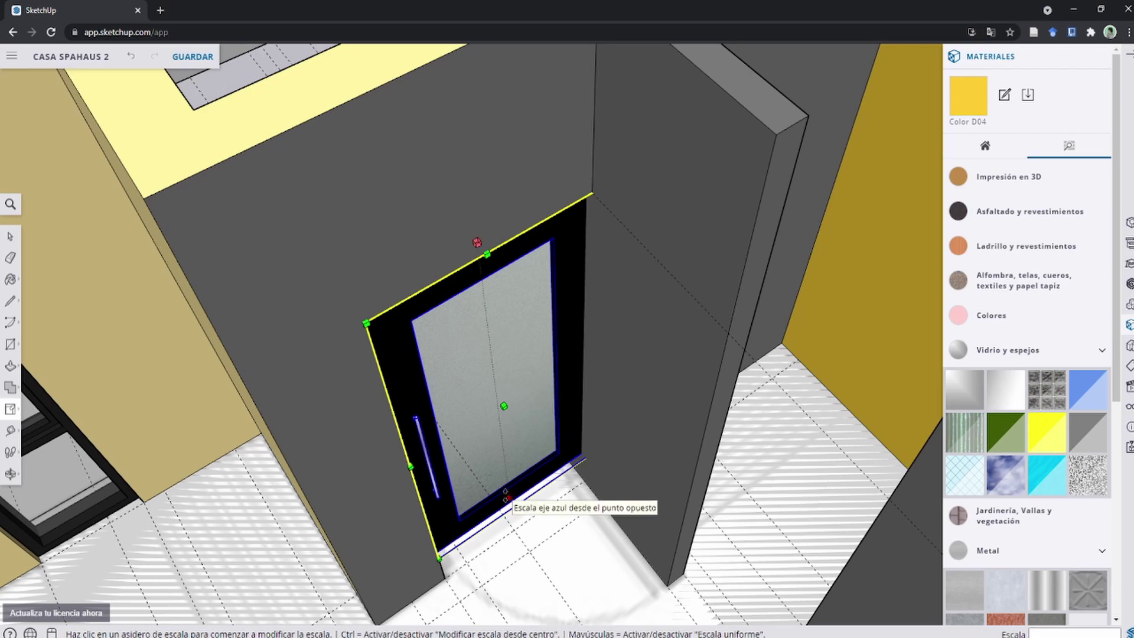
scroll(506, 496, up, 3)
mouse_move(514, 469)
middle_down()
mouse_move(532, 475)
mouse_move(494, 291)
mouse_move(539, 79)
mouse_move(562, 41)
mouse_move(577, 119)
mouse_move(507, 351)
mouse_move(552, 349)
mouse_move(519, 299)
mouse_move(530, 237)
mouse_move(538, 348)
middle_up()
click(529, 348)
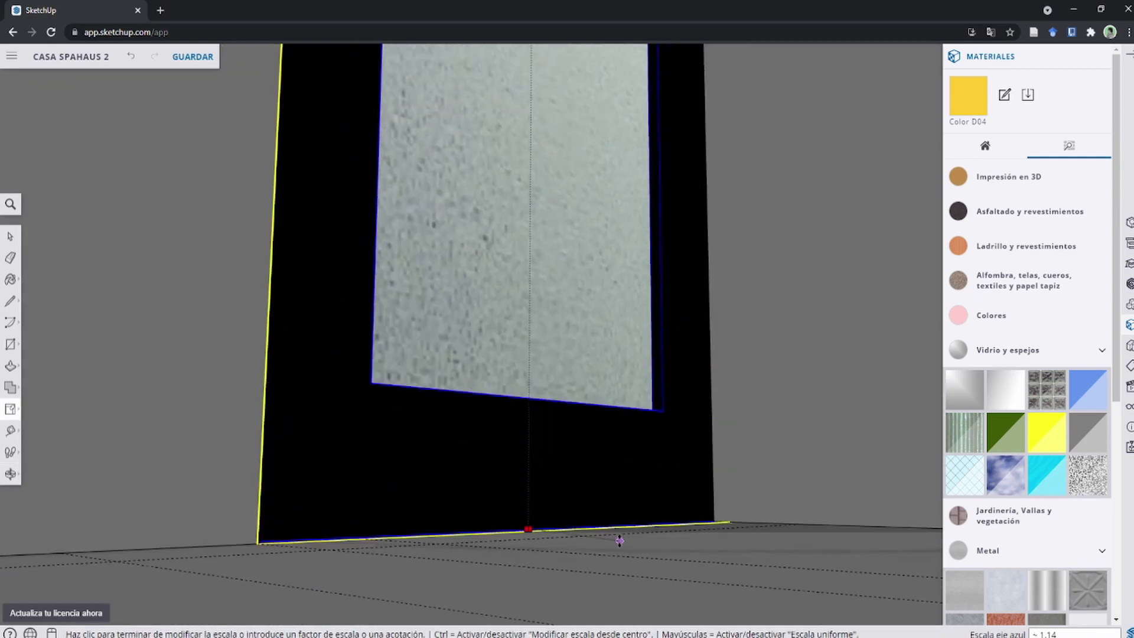
mouse_move(594, 360)
middle_down()
mouse_move(524, 579)
mouse_move(562, 537)
mouse_move(598, 426)
middle_up()
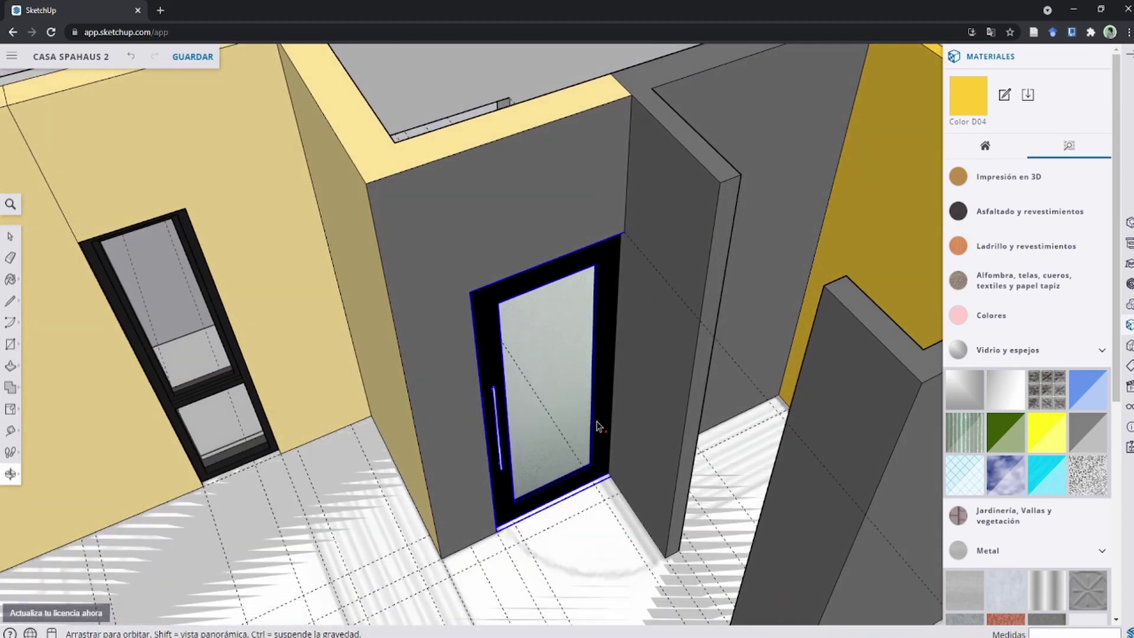
scroll(597, 427, up, 2)
scroll(612, 385, up, 3)
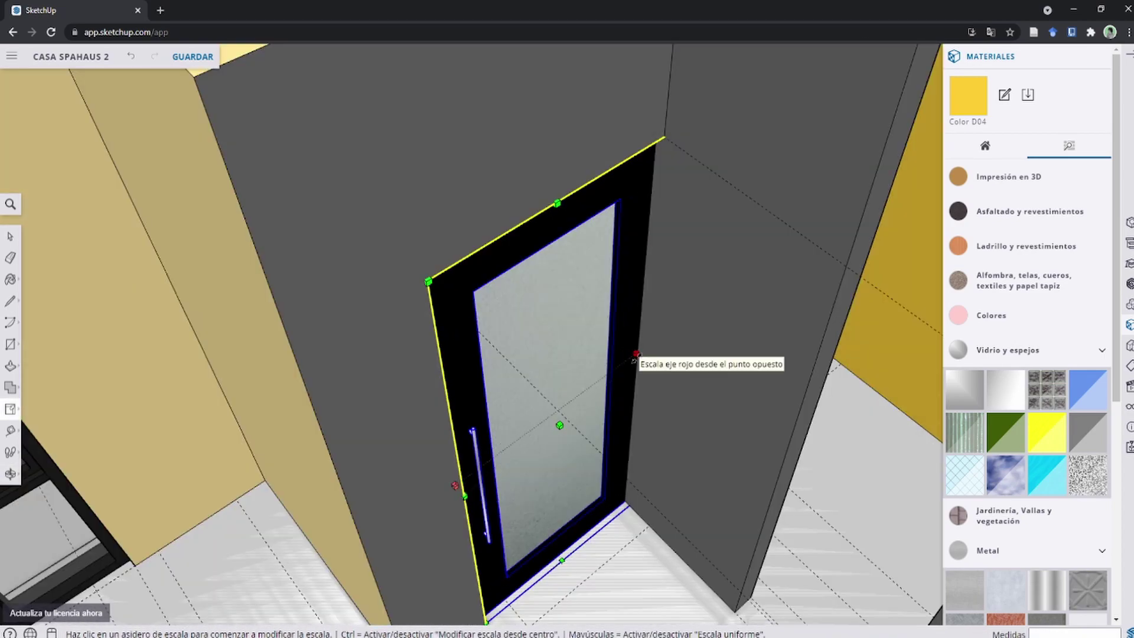
scroll(632, 357, up, 2)
middle_drag(626, 354, 598, 362)
scroll(600, 360, down, 5)
scroll(601, 358, up, 2)
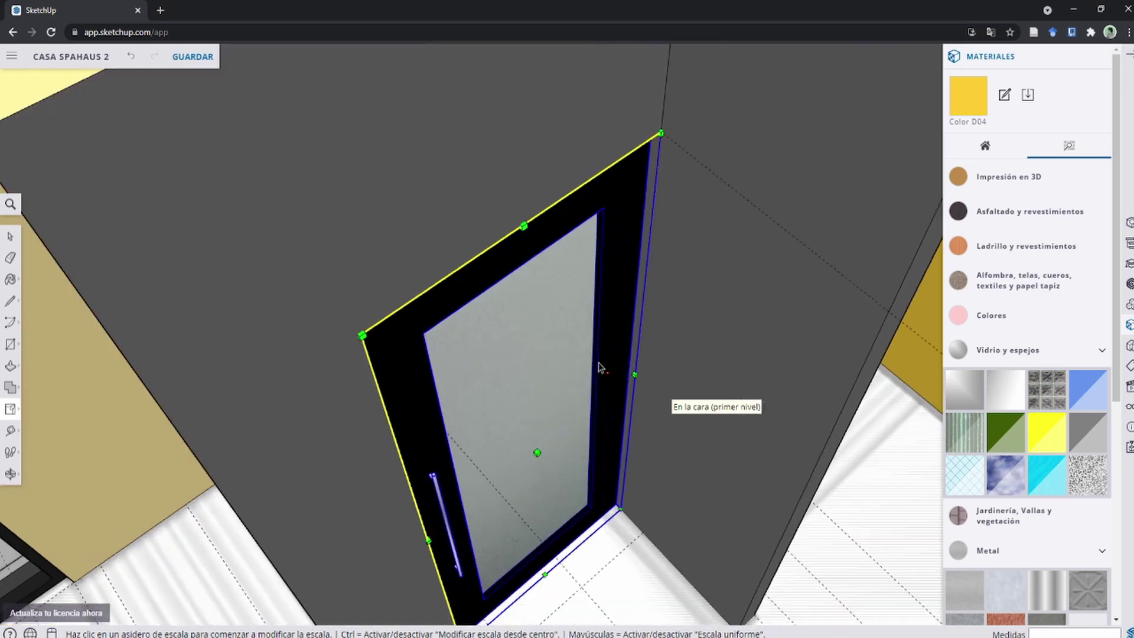
mouse_move(1097, 58)
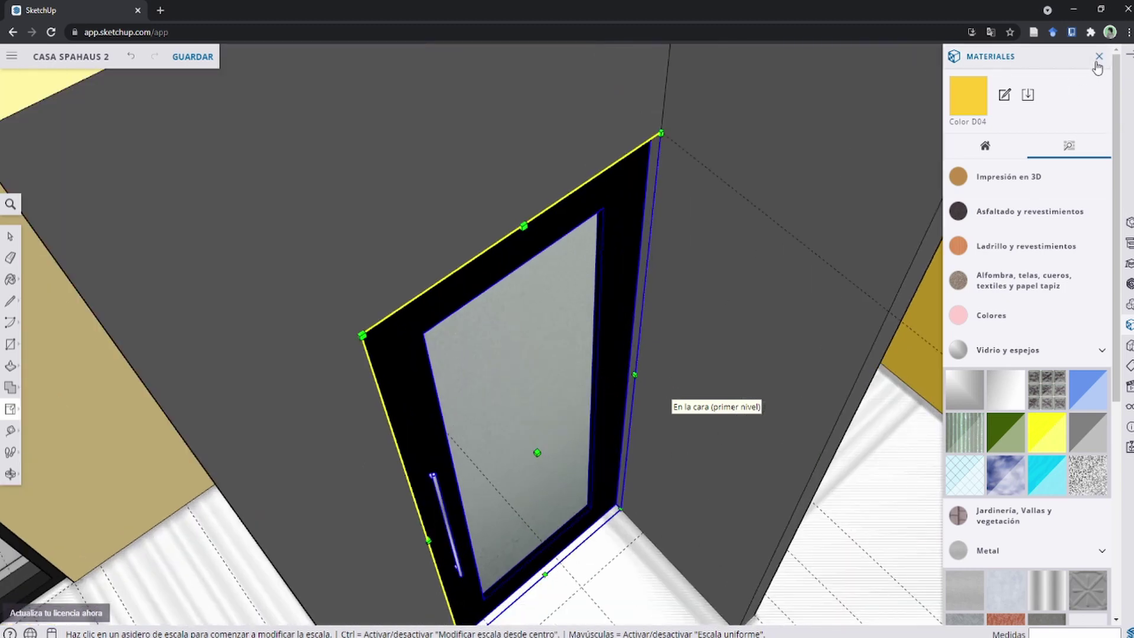
click(1100, 57)
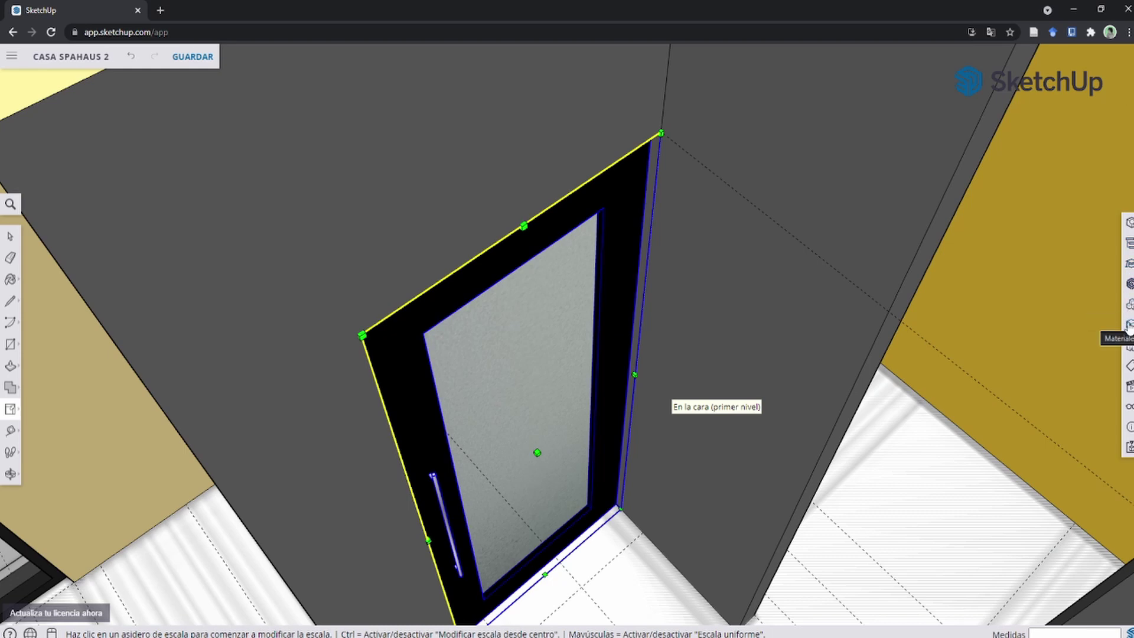
Step: Switch to the X-ray style and check the door's width and height scaling
click(1130, 348)
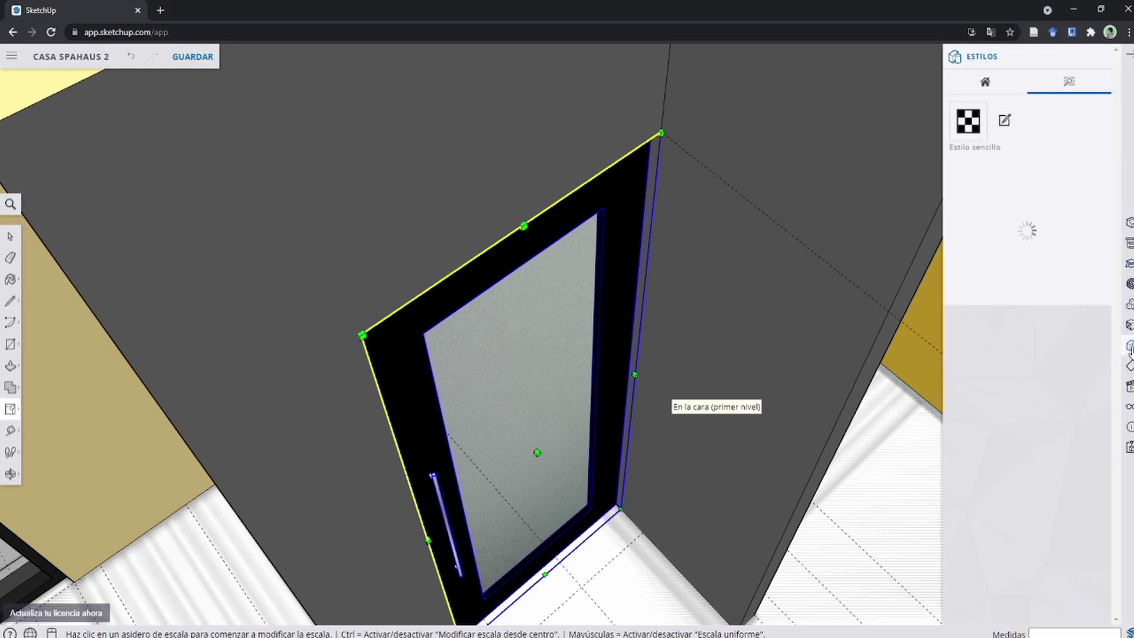
click(1047, 247)
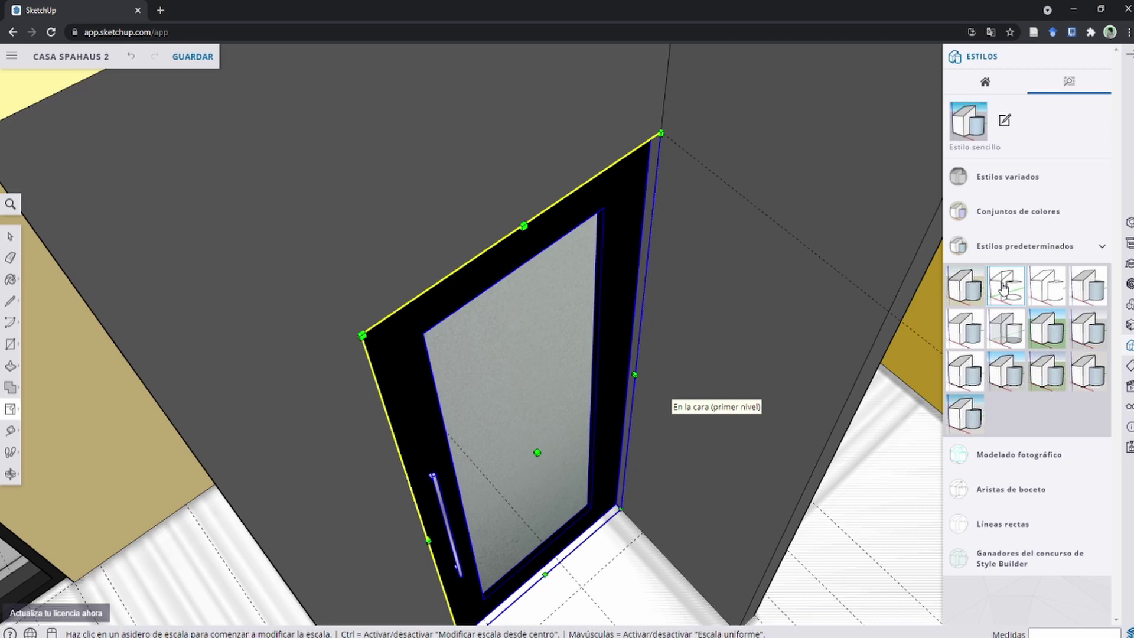
click(1004, 286)
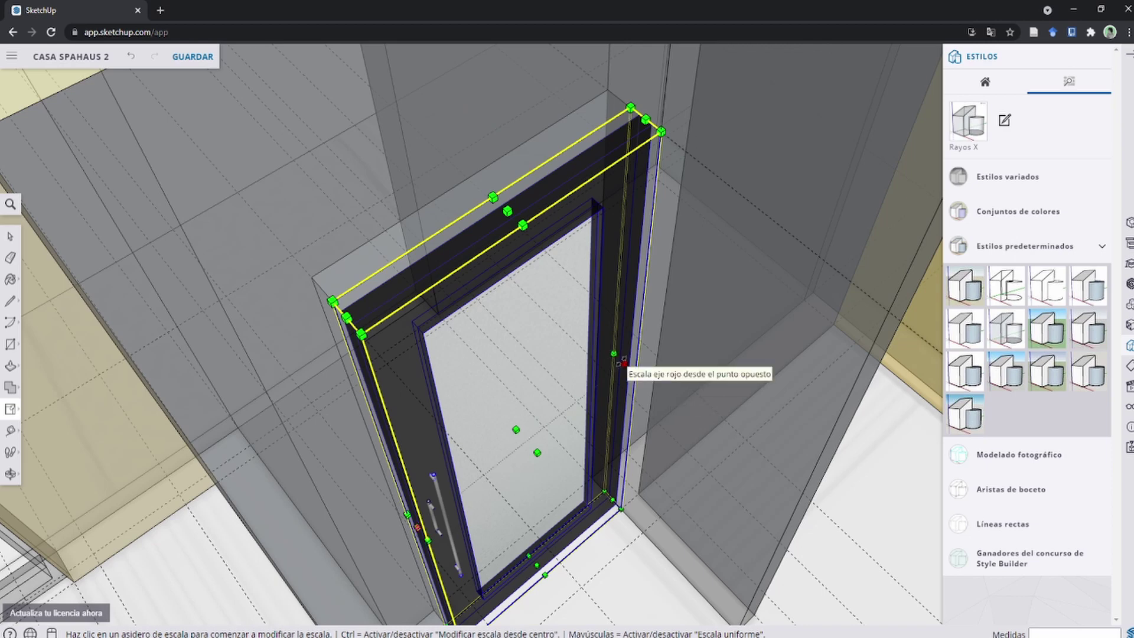
click(624, 362)
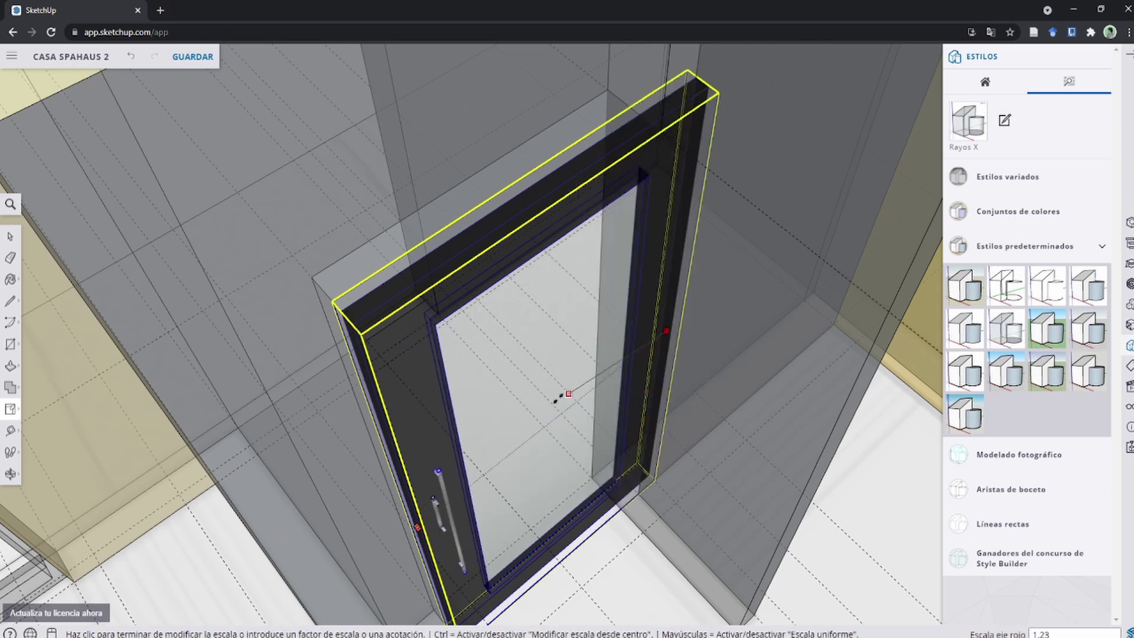
click(609, 372)
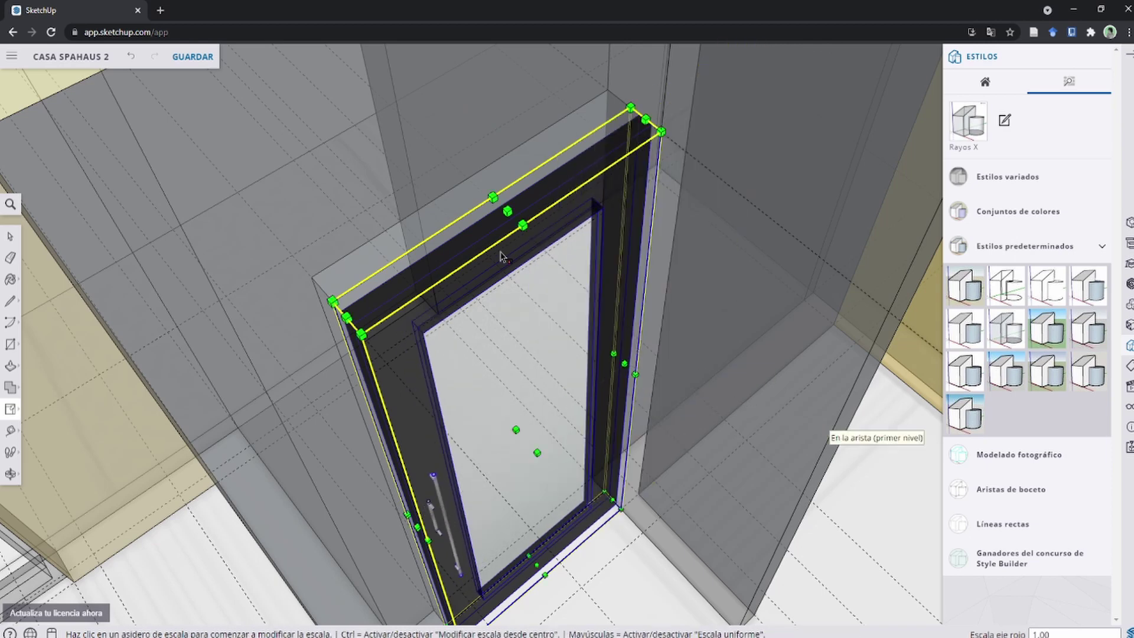
click(506, 211)
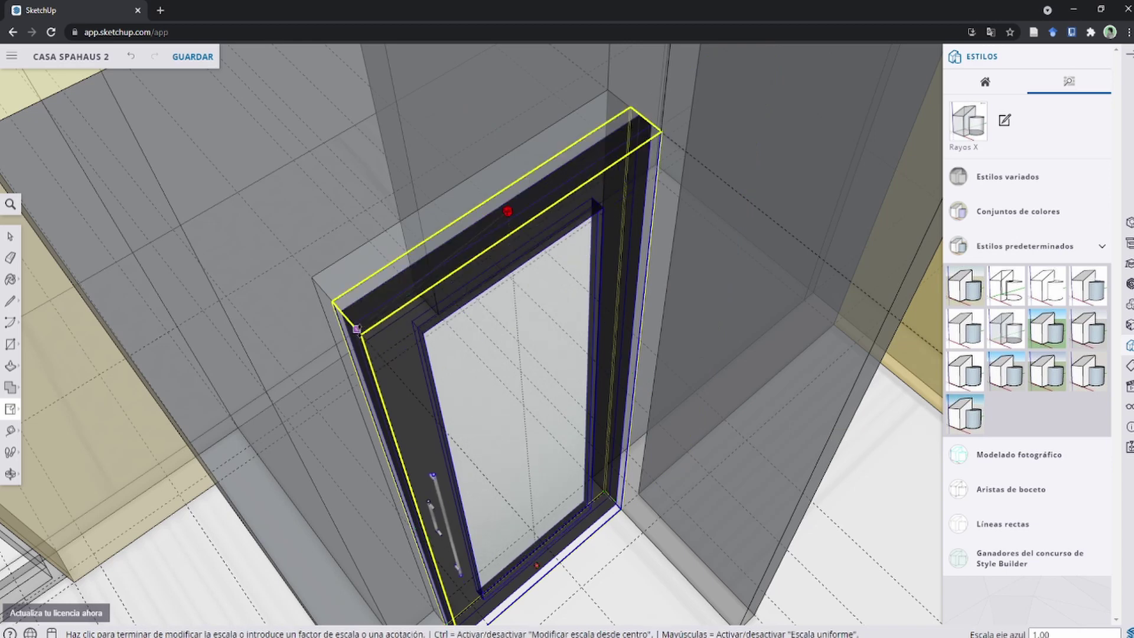
click(507, 211)
Step: Flip the glass door around with Dar la vuelta from its context menu
scroll(555, 301, down, 5)
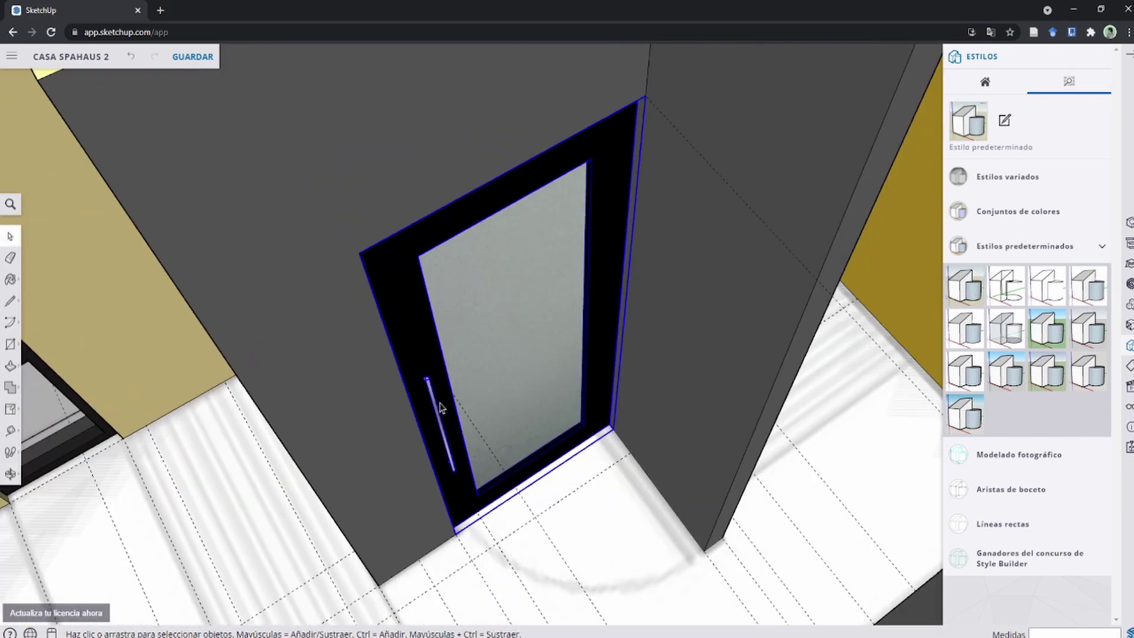
mouse_move(441, 408)
middle_down()
mouse_move(545, 480)
mouse_move(676, 532)
mouse_move(726, 495)
middle_up()
scroll(517, 403, up, 3)
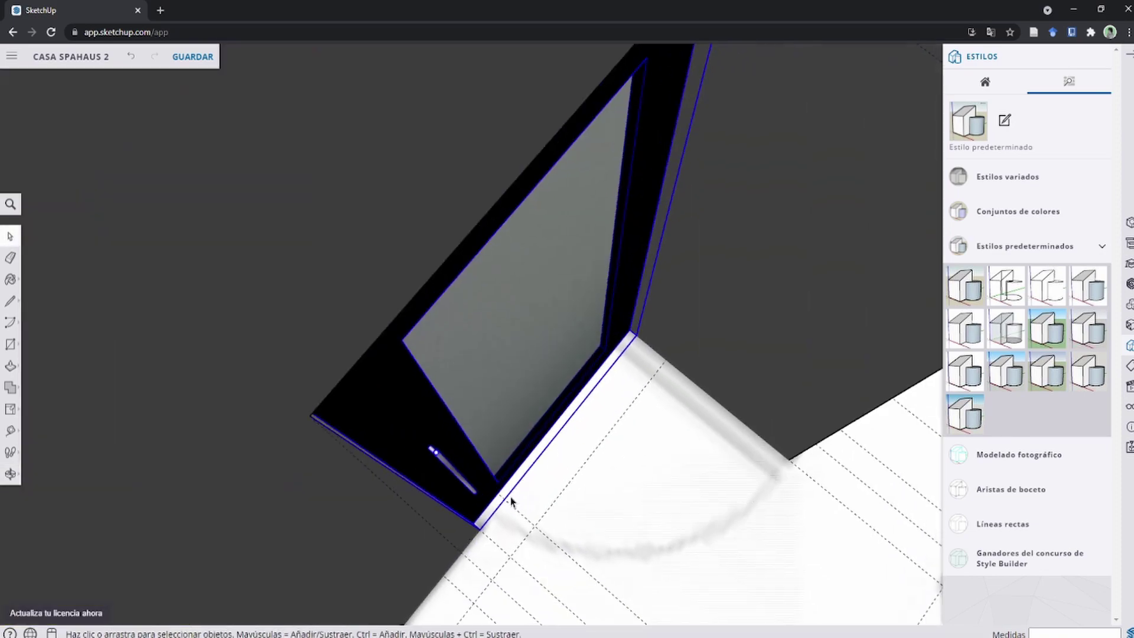
middle_drag(510, 497, 379, 350)
scroll(405, 329, down, 1)
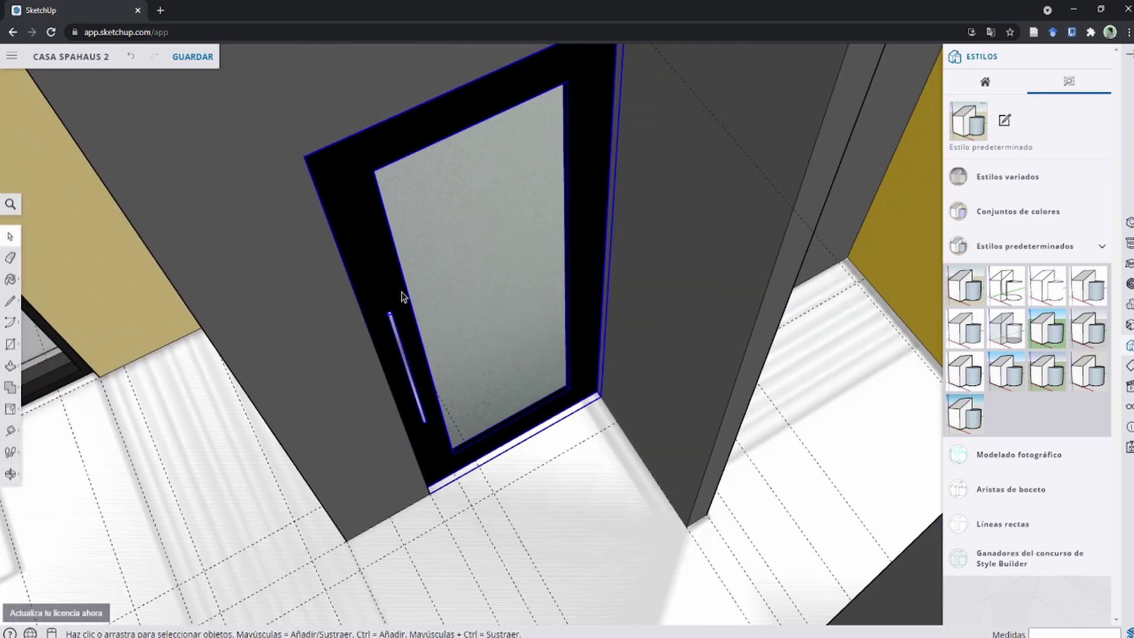
right_click(401, 296)
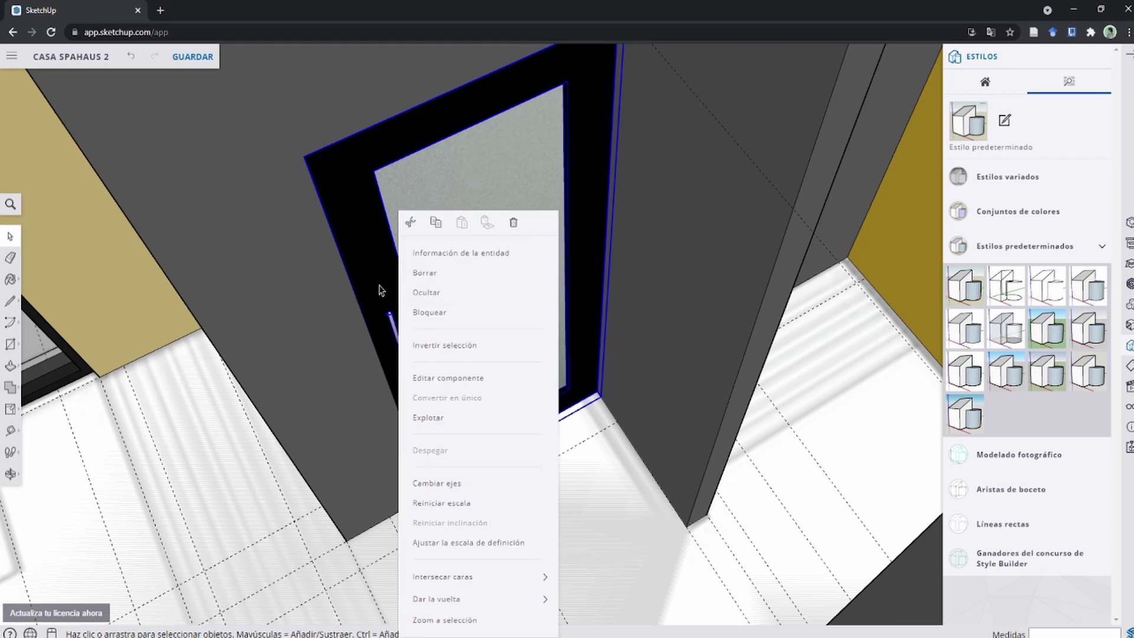
click(591, 599)
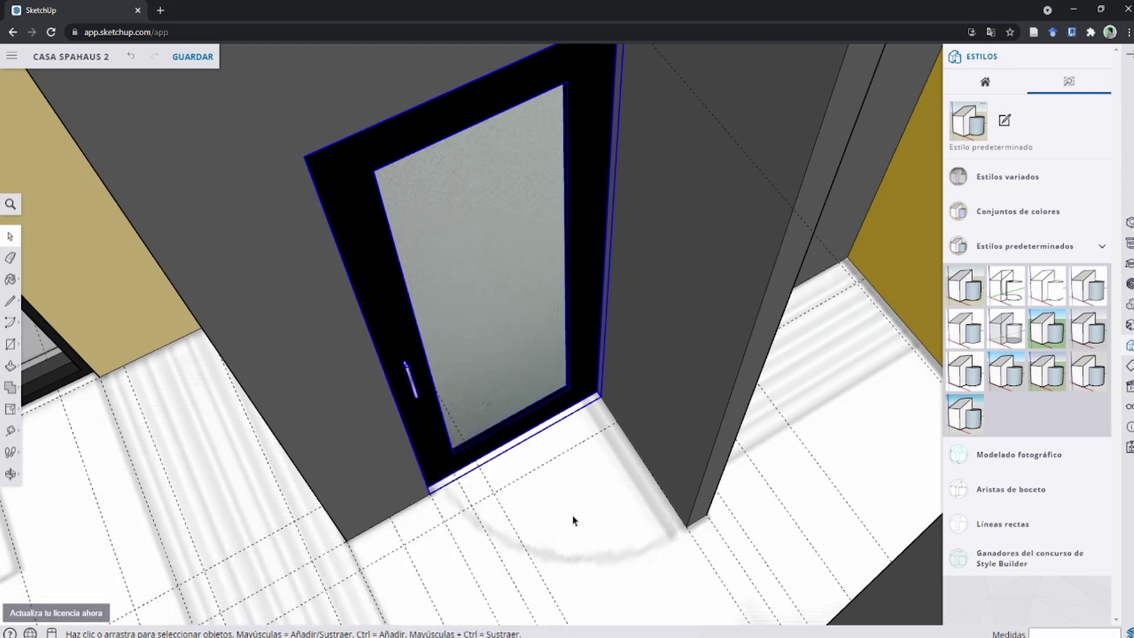
right_click(398, 328)
click(434, 262)
right_click(434, 262)
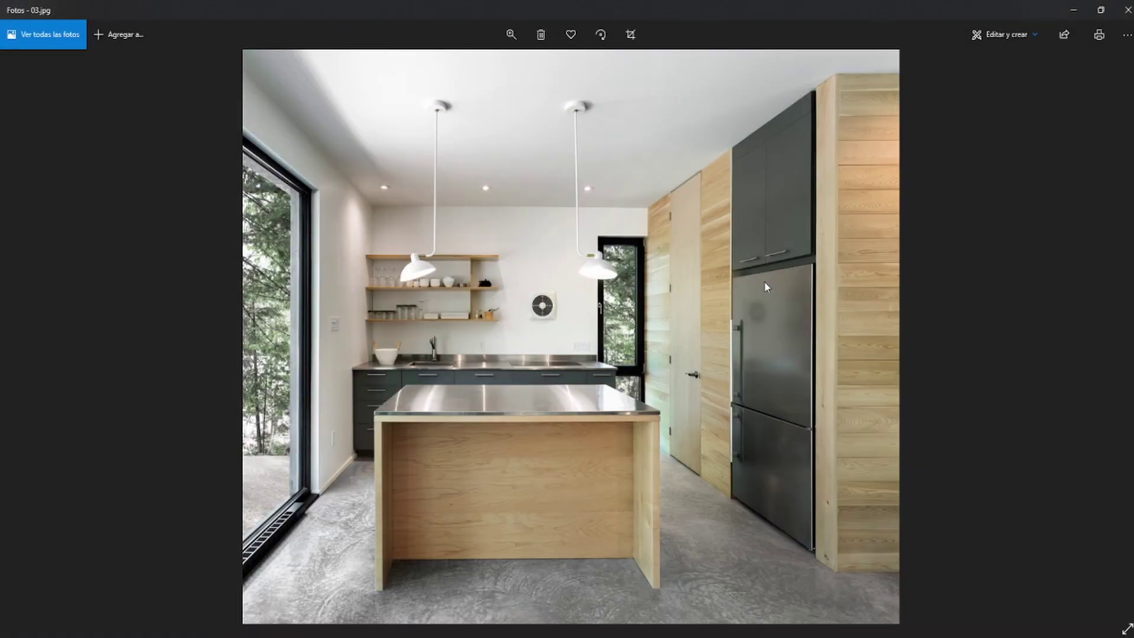
Step: Step through the photos to 04.jpg, zooming and panning toward the staircase
key(Left)
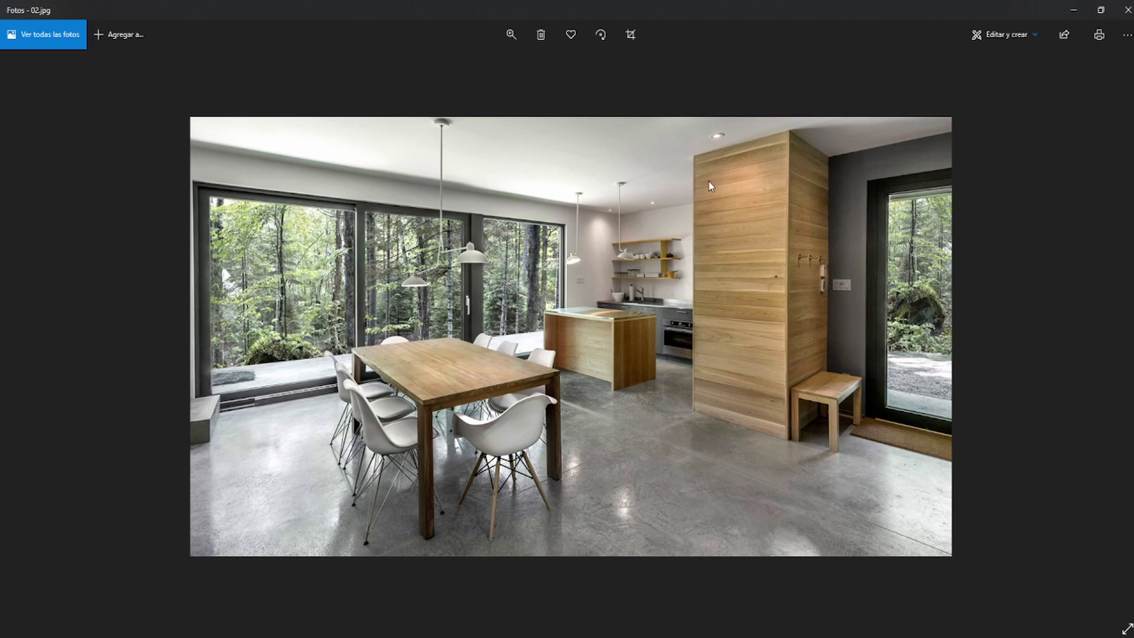
key(Right)
key(Right)
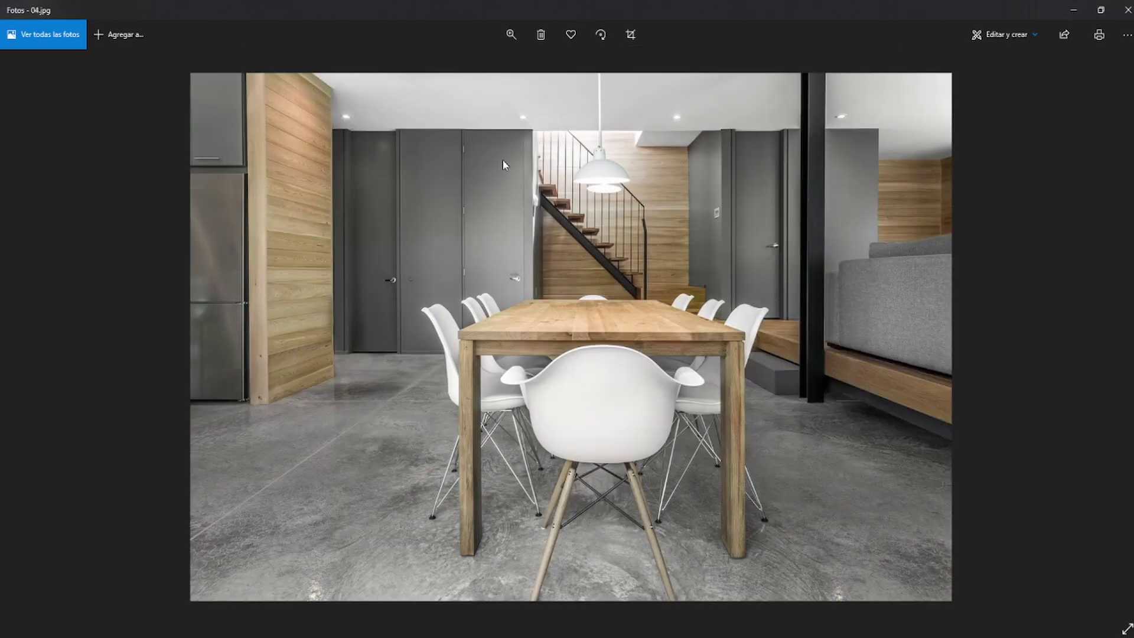
ctrl+scroll(481, 151, up, 1)
ctrl+scroll(707, 381, up, 1)
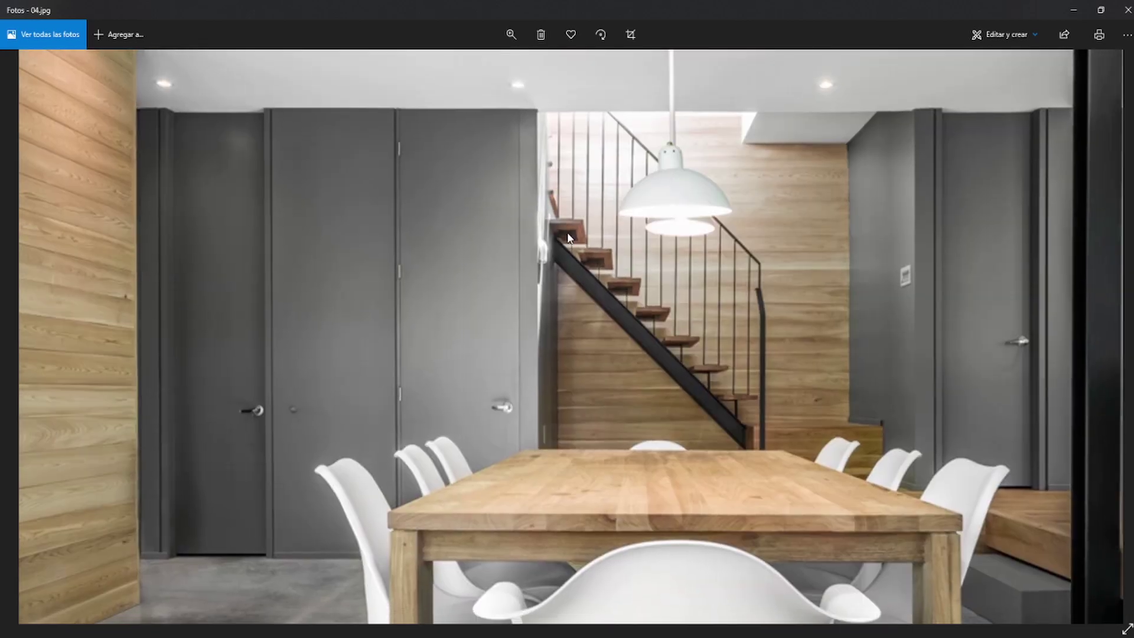
drag(568, 238, 463, 223)
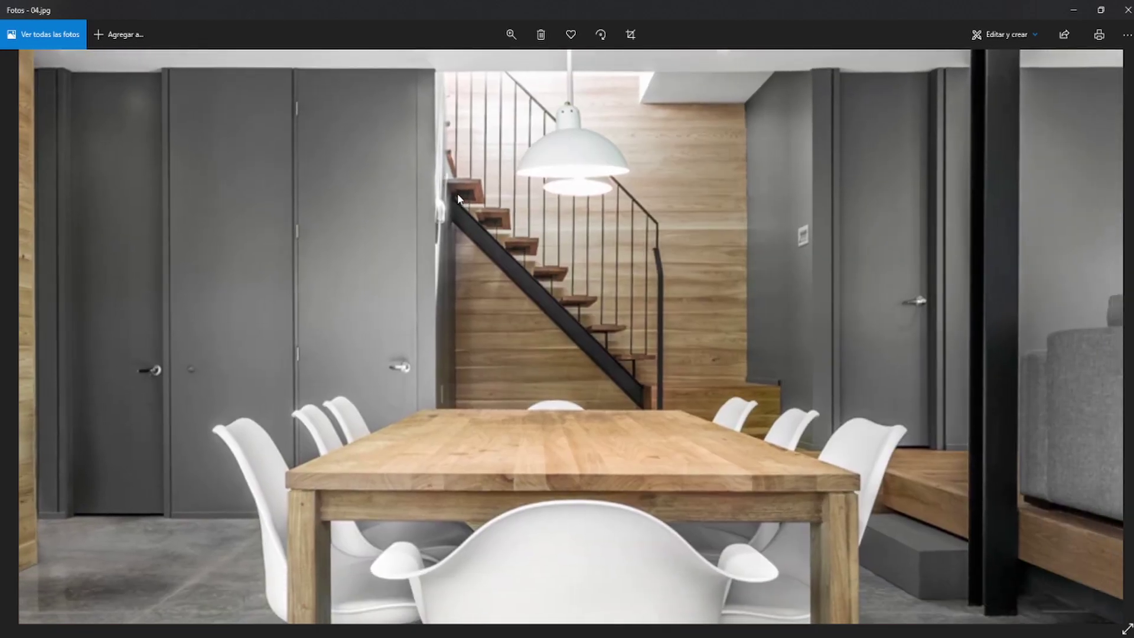
ctrl+scroll(762, 387, down, 2)
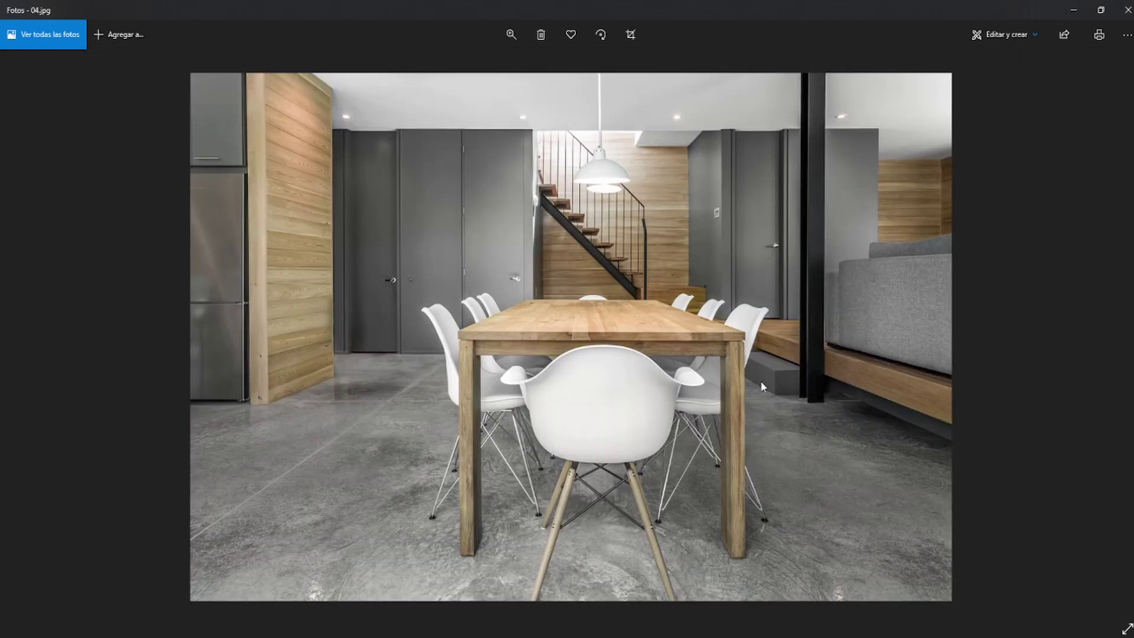
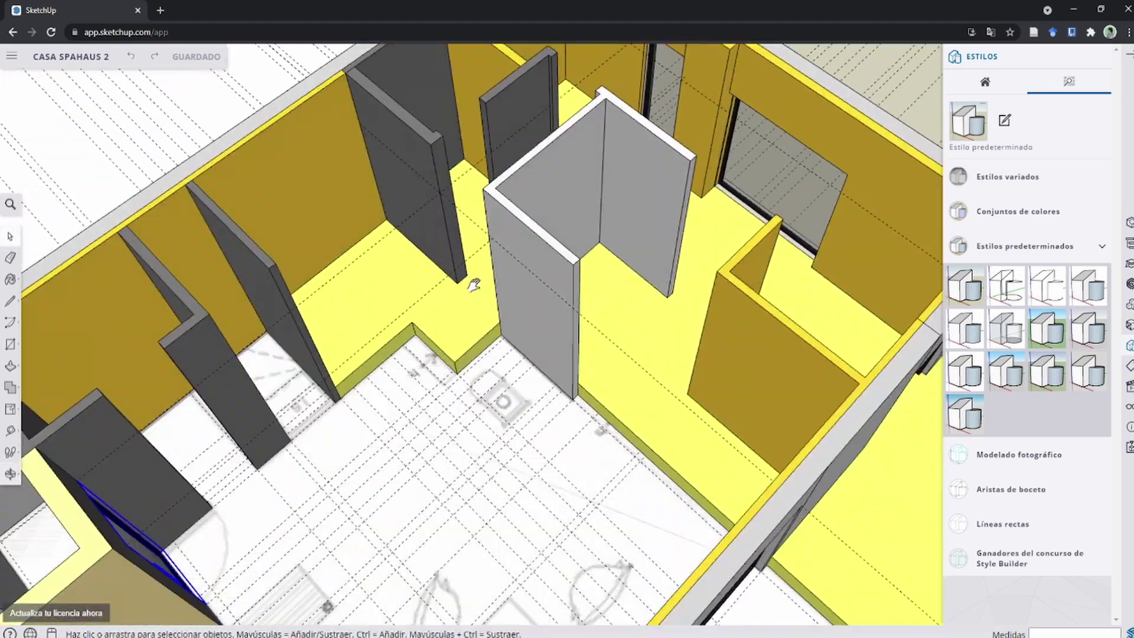
Step: Pick the dark grey Color M03 from the Colores swatches as the current material
key(r)
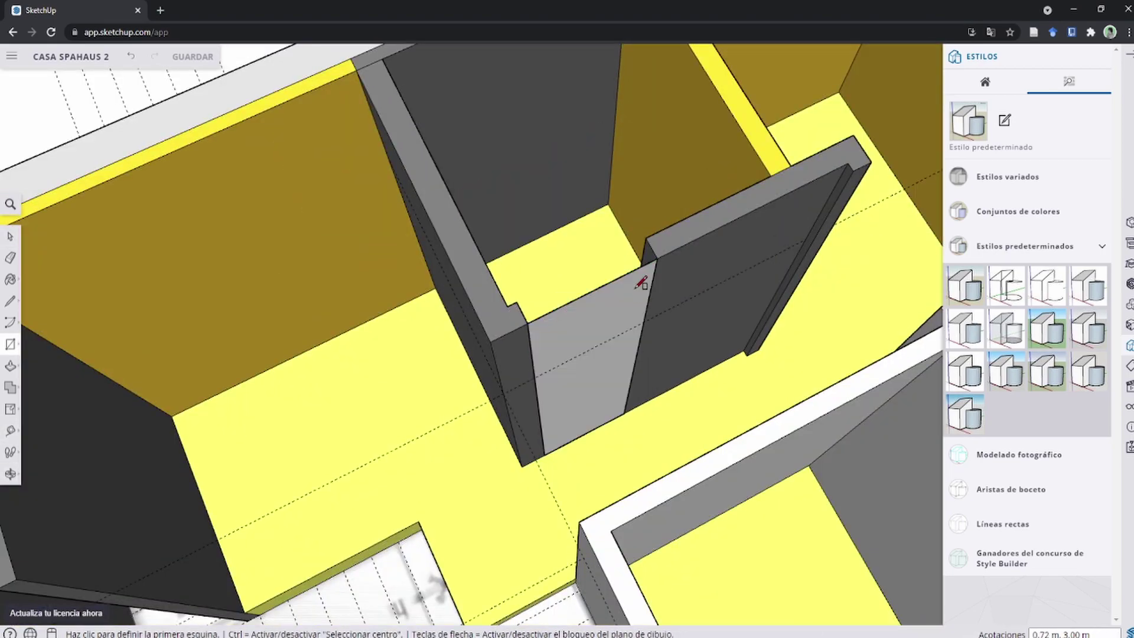
scroll(1023, 443, up, 5)
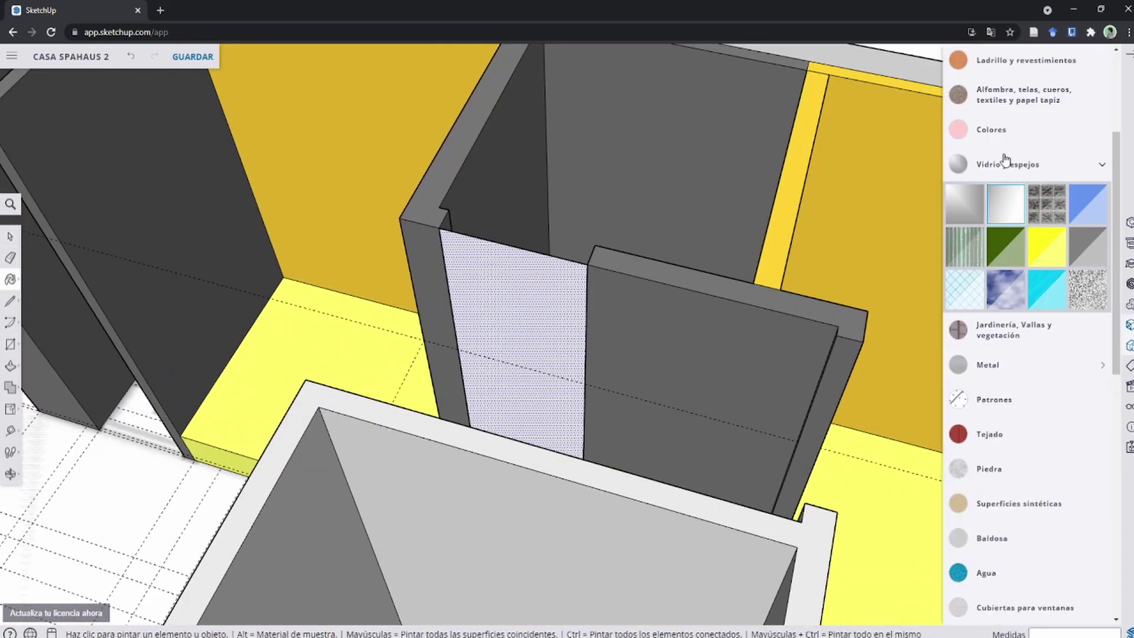
click(991, 129)
scroll(1054, 183, down, 10)
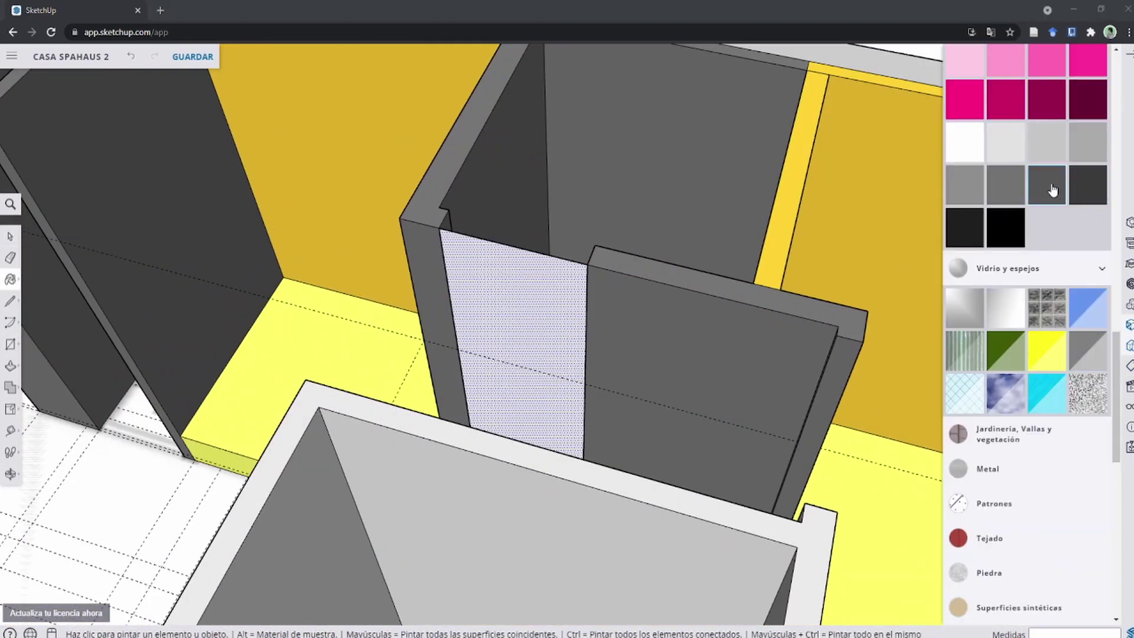
click(1052, 189)
scroll(1067, 296, down, 5)
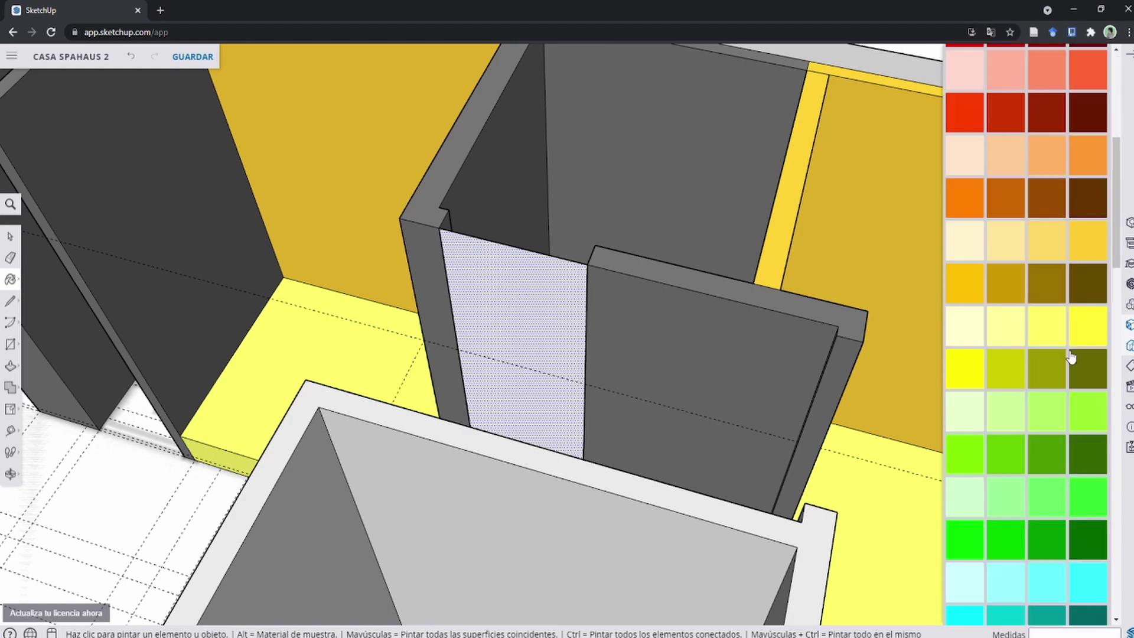
scroll(1045, 314, down, 5)
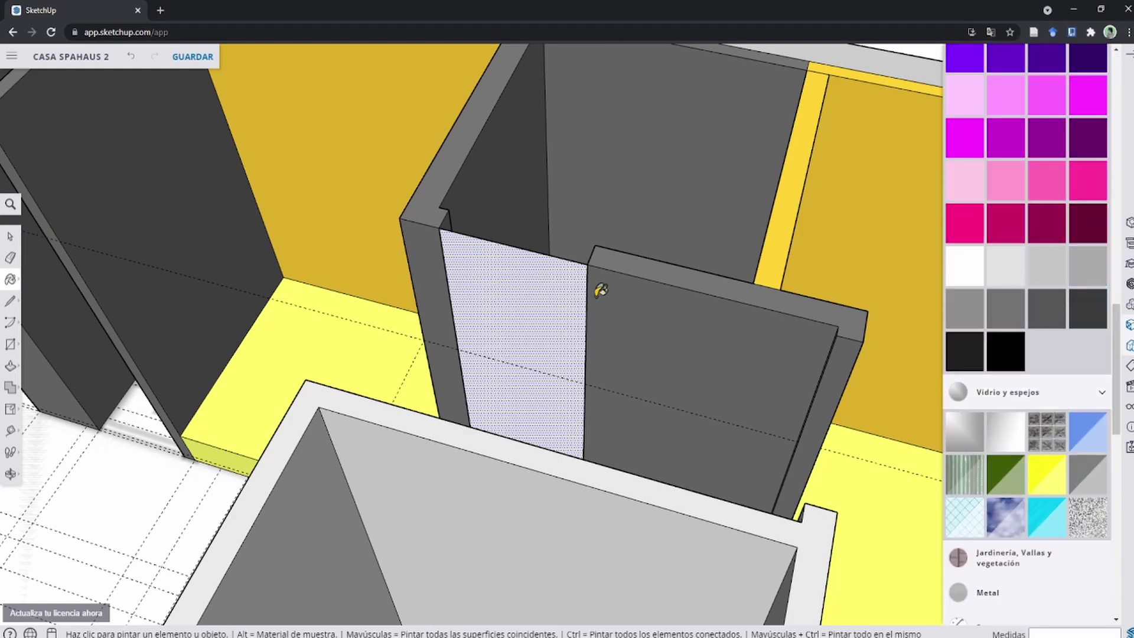
scroll(418, 222, up, 5)
Step: Select the face between the two grey wall panels and zoom around it
key(space)
click(418, 222)
key(m)
scroll(437, 227, down, 3)
scroll(447, 232, down, 2)
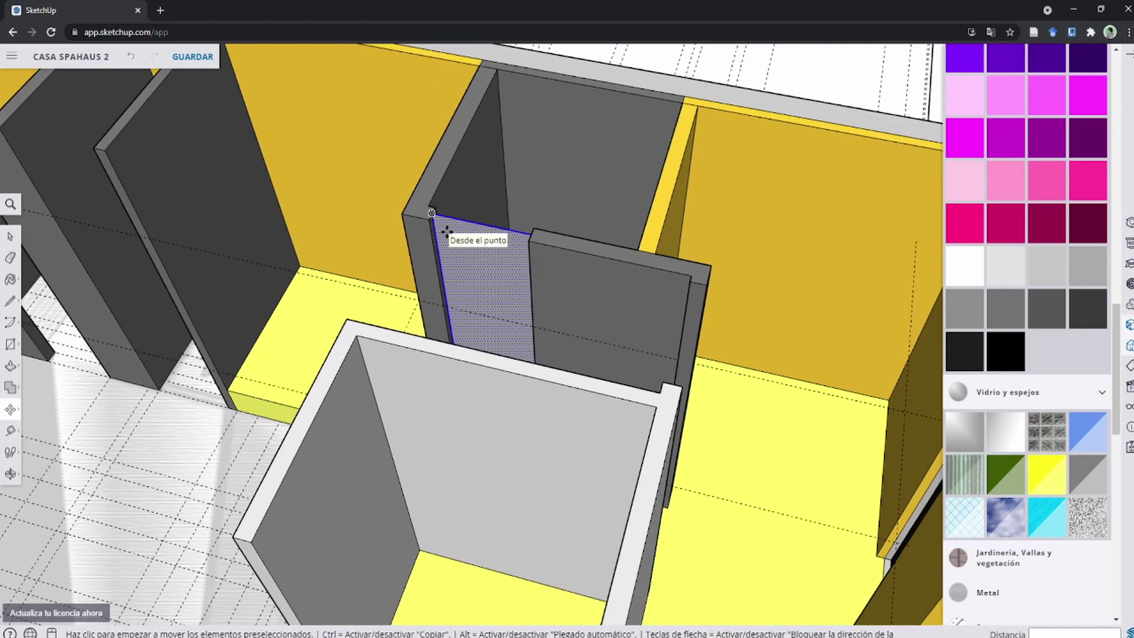
scroll(476, 295, down, 3)
scroll(419, 324, up, 3)
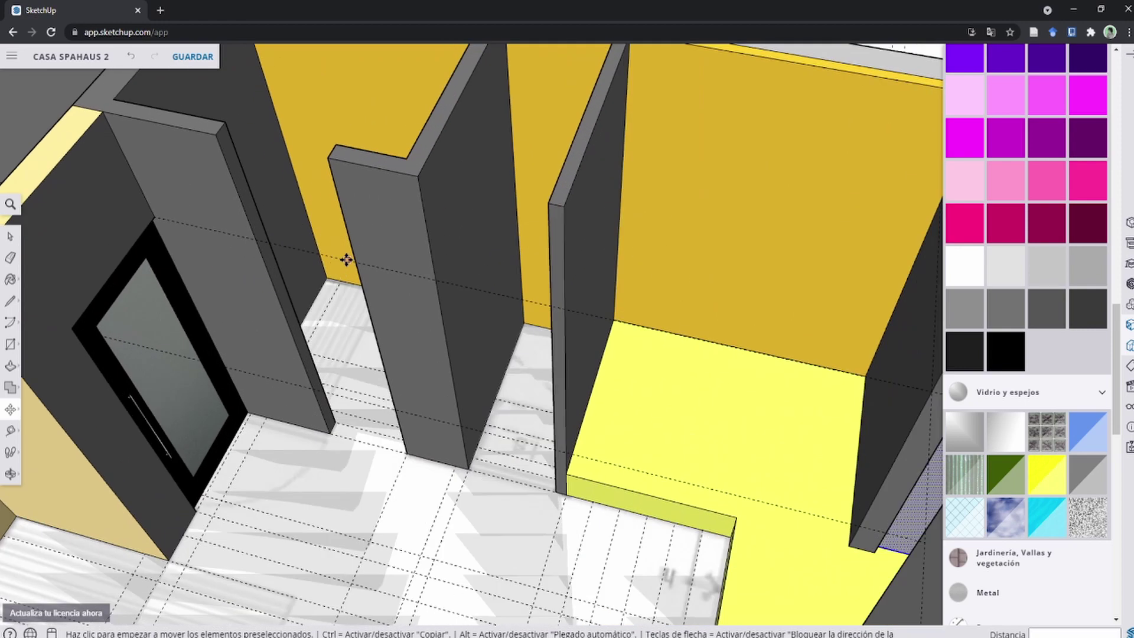
scroll(347, 256, up, 2)
Step: Draw a rectangle face filling the gap between the wall panels
key(r)
click(305, 148)
scroll(509, 544, up, 3)
click(509, 543)
scroll(510, 544, down, 3)
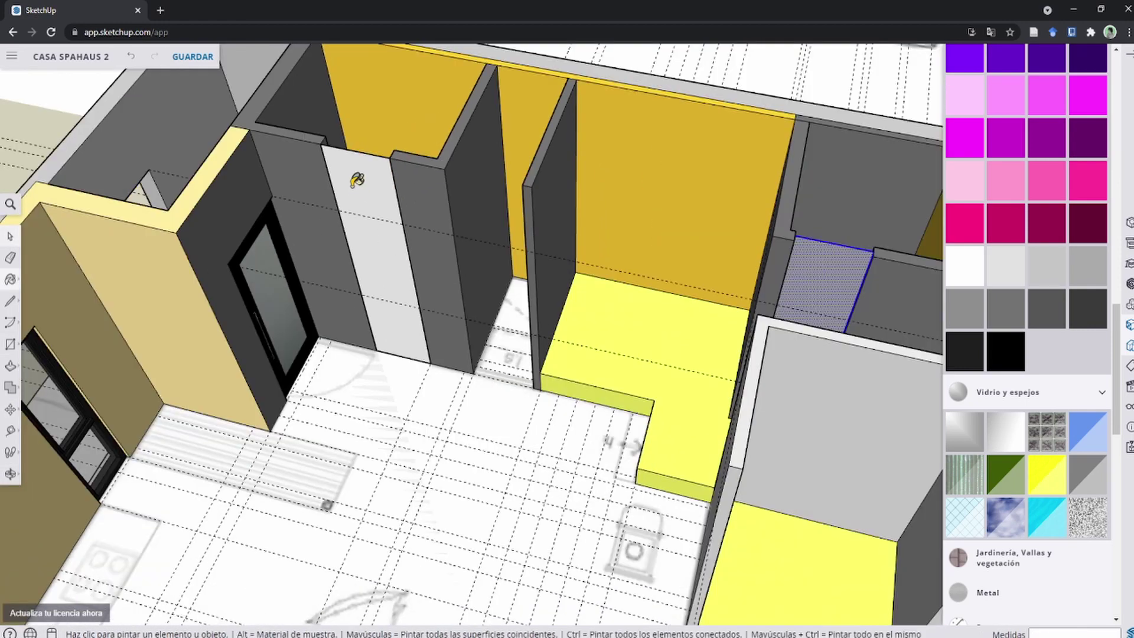
scroll(382, 216, up, 3)
key(space)
click(382, 217)
Step: Draw a line down the gap face starting at the wall corner
key(b)
key(space)
scroll(295, 128, up, 2)
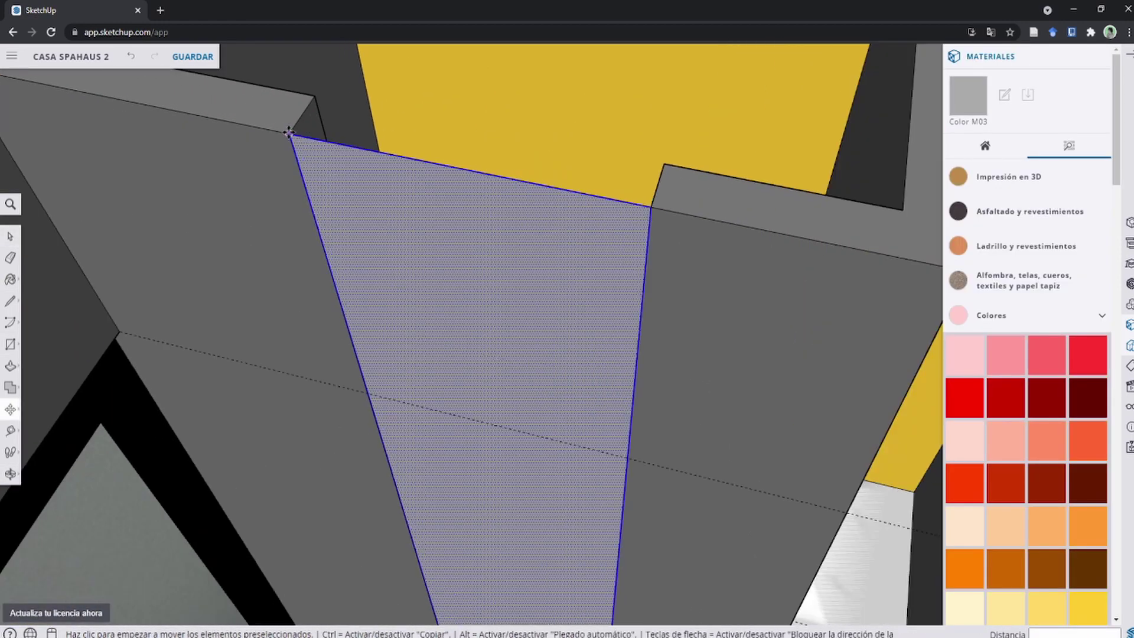
click(312, 128)
key(l)
scroll(320, 135, down, 2)
click(307, 142)
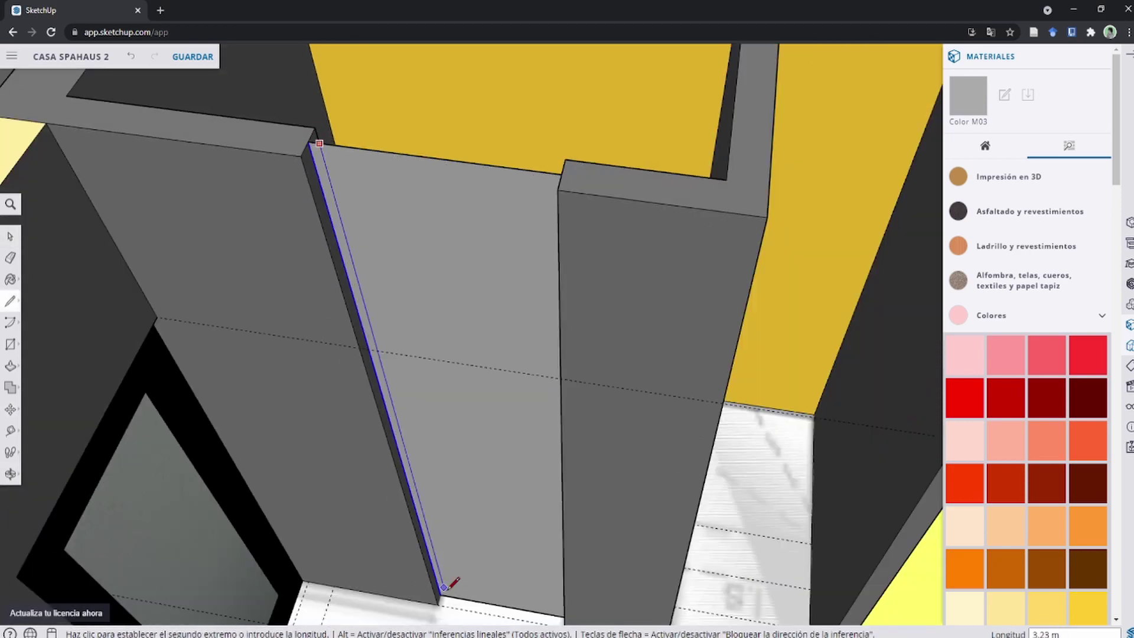
scroll(613, 202, up, 1)
scroll(588, 430, up, 1)
scroll(589, 534, up, 1)
click(590, 534)
key(space)
scroll(223, 347, down, 3)
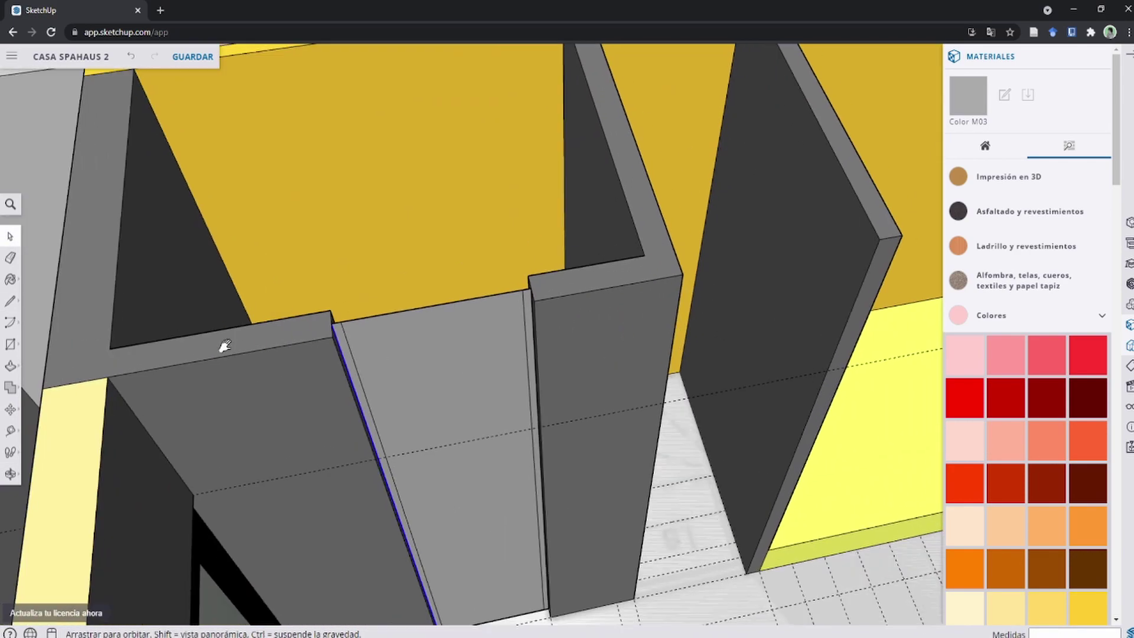
scroll(424, 275, up, 2)
Step: Add a vertical dividing line and a rectangle creating a new thin strip face
key(l)
click(401, 264)
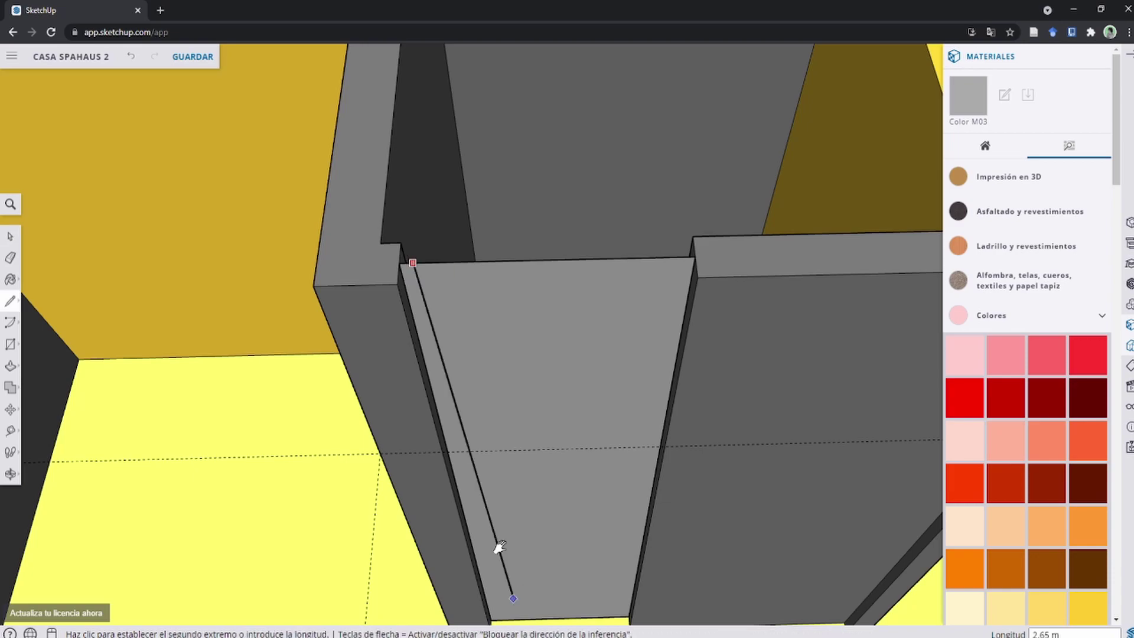
scroll(498, 544, up, 3)
click(499, 374)
scroll(747, 402, down, 3)
key(r)
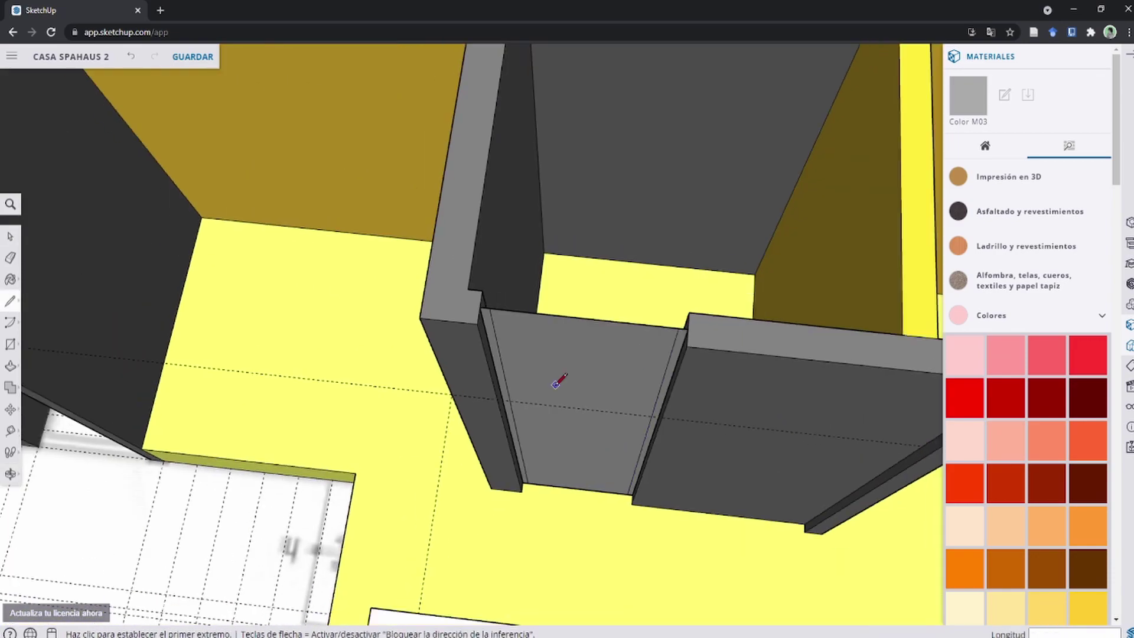
scroll(562, 380, down, 3)
scroll(608, 309, up, 5)
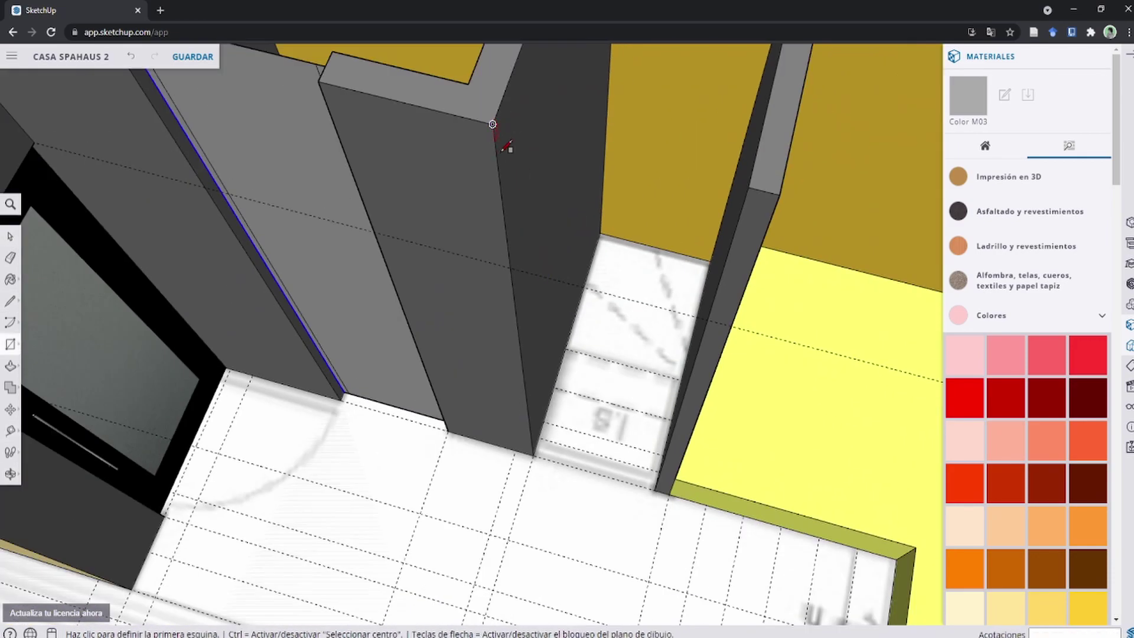
click(632, 387)
key(space)
click(468, 281)
scroll(386, 235, up, 3)
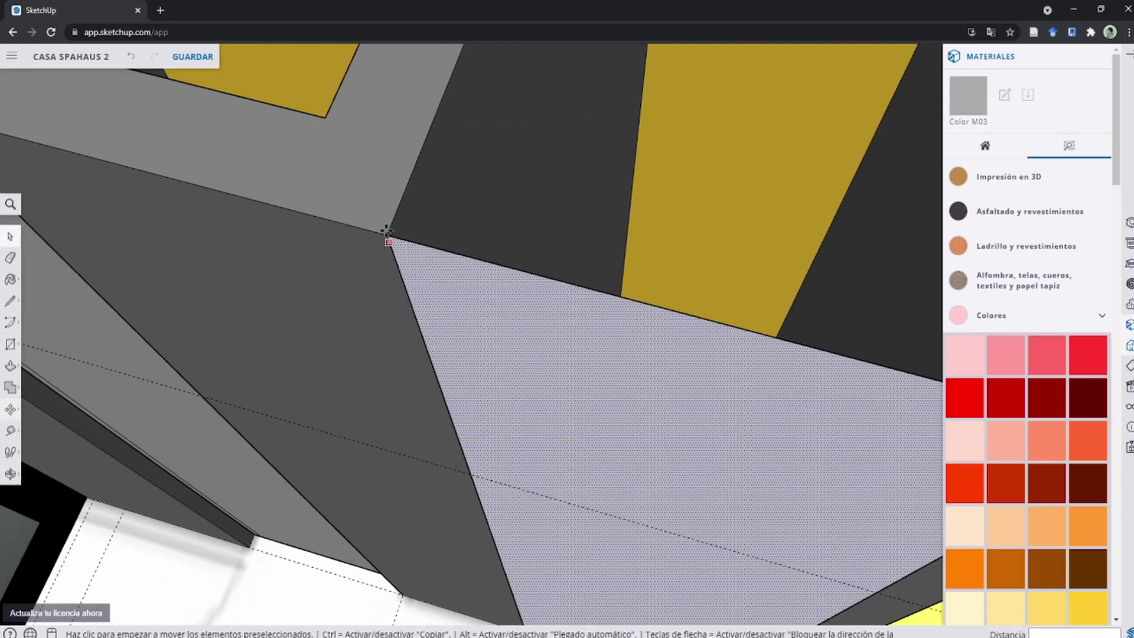
scroll(438, 234, down, 2)
Step: Orbit to the far side of the strip and begin Push/Pull on it
key(l)
scroll(471, 349, up, 3)
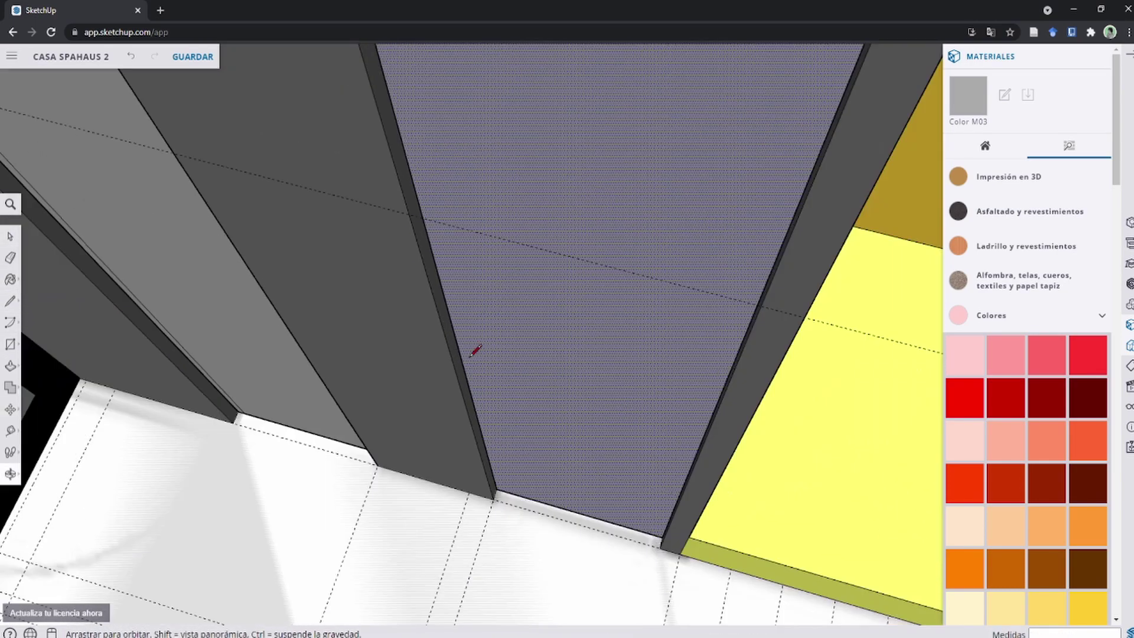
scroll(471, 349, up, 2)
scroll(800, 481, down, 3)
scroll(762, 467, up, 3)
key(p)
scroll(615, 431, down, 3)
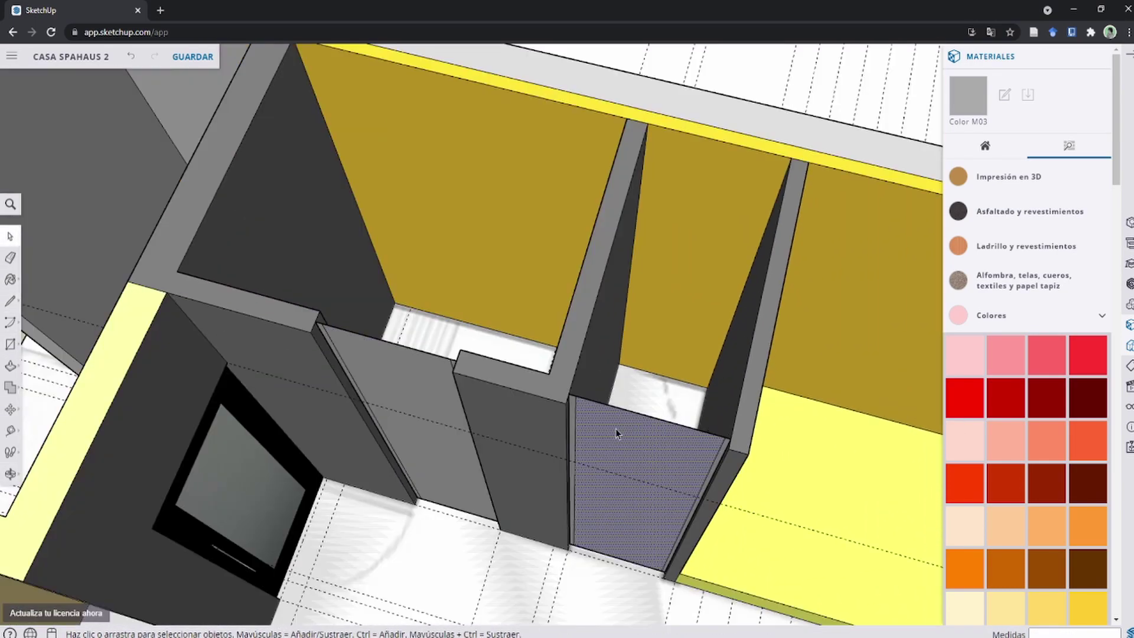
scroll(511, 370, up, 3)
mouse_move(375, 210)
middle_down()
mouse_move(805, 380)
mouse_move(833, 175)
middle_up()
click(833, 175)
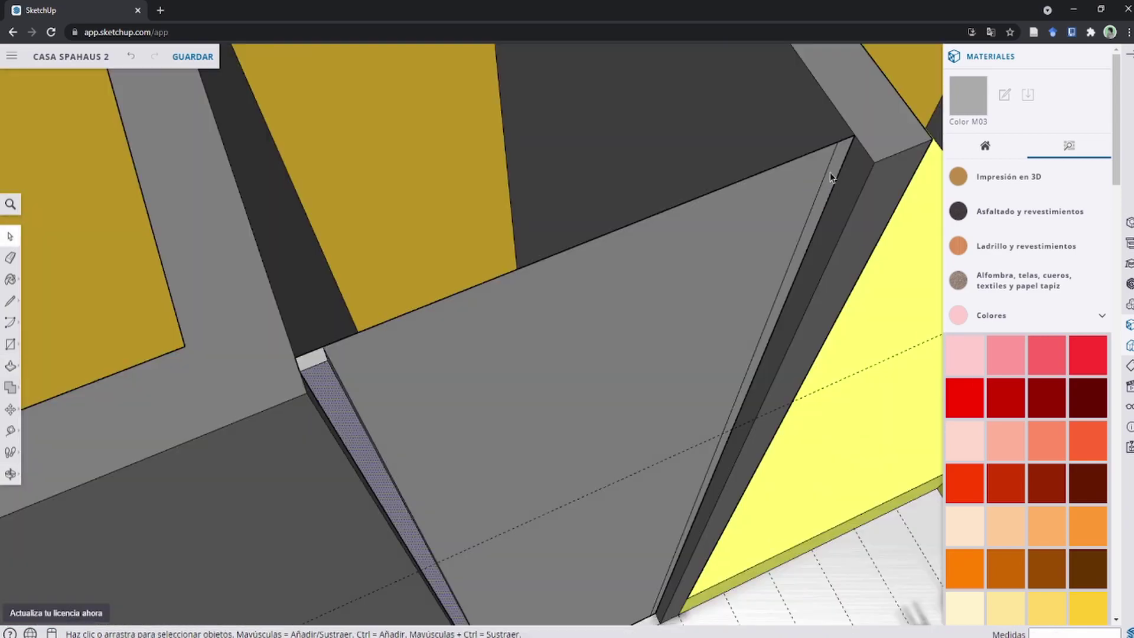
Step: Push the thin strip face outward to thicken the wall between the panels
scroll(342, 296, down, 5)
scroll(514, 170, up, 5)
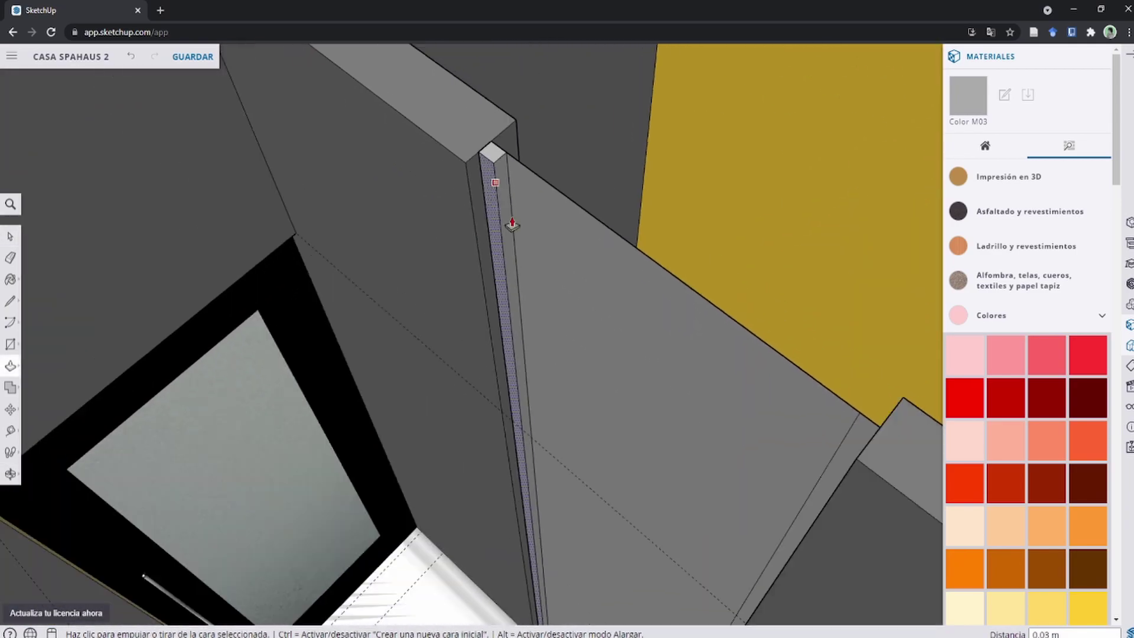
scroll(506, 150, up, 3)
key(space)
key(p)
scroll(506, 149, down, 3)
mouse_move(755, 188)
middle_down()
mouse_move(563, 248)
mouse_move(760, 281)
mouse_move(284, 173)
mouse_move(368, 233)
middle_up()
click(755, 270)
Step: Bring up the reference photo 04.jpg in Photos, maximized full screen
scroll(588, 319, down, 5)
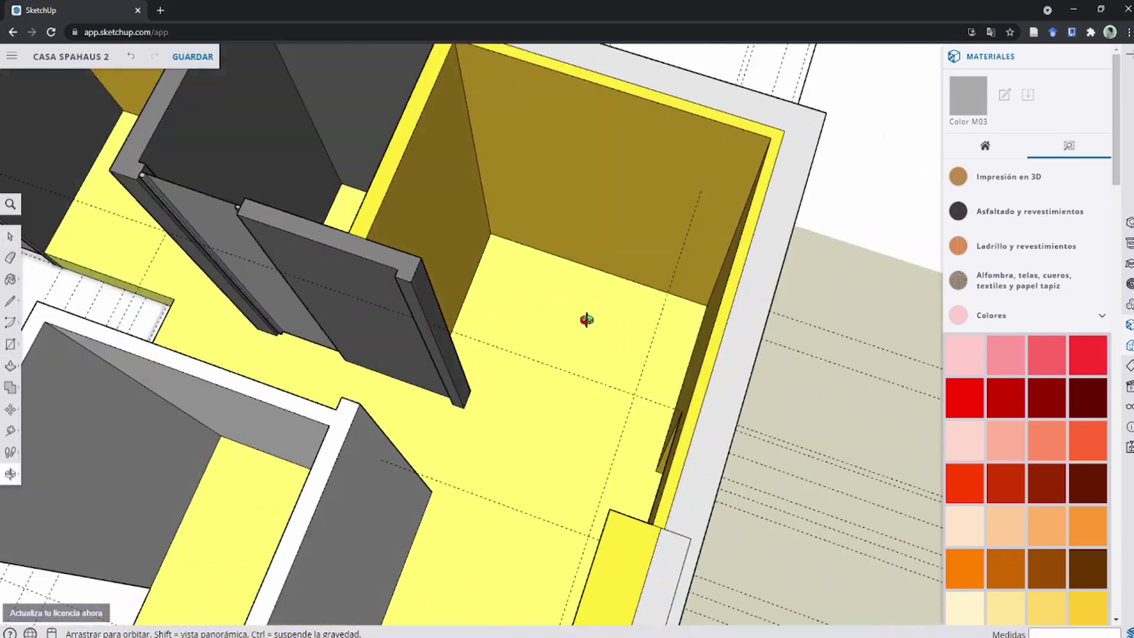
scroll(590, 329, up, 1)
scroll(589, 330, up, 3)
scroll(595, 248, up, 3)
key(r)
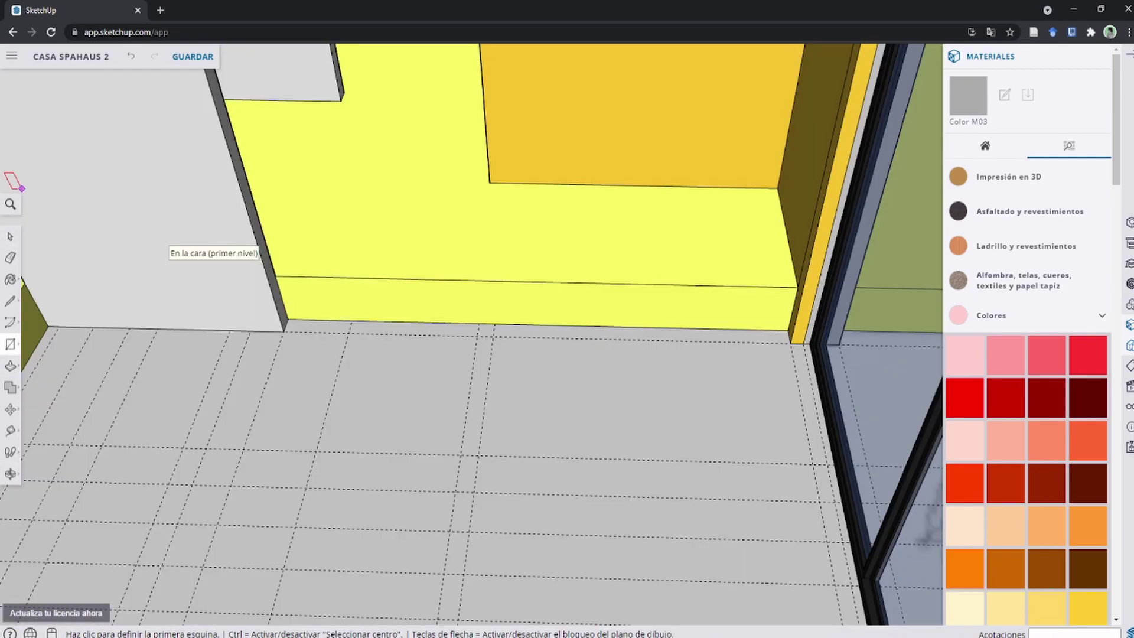
key(alt+Tab)
drag(466, 133, 392, 1)
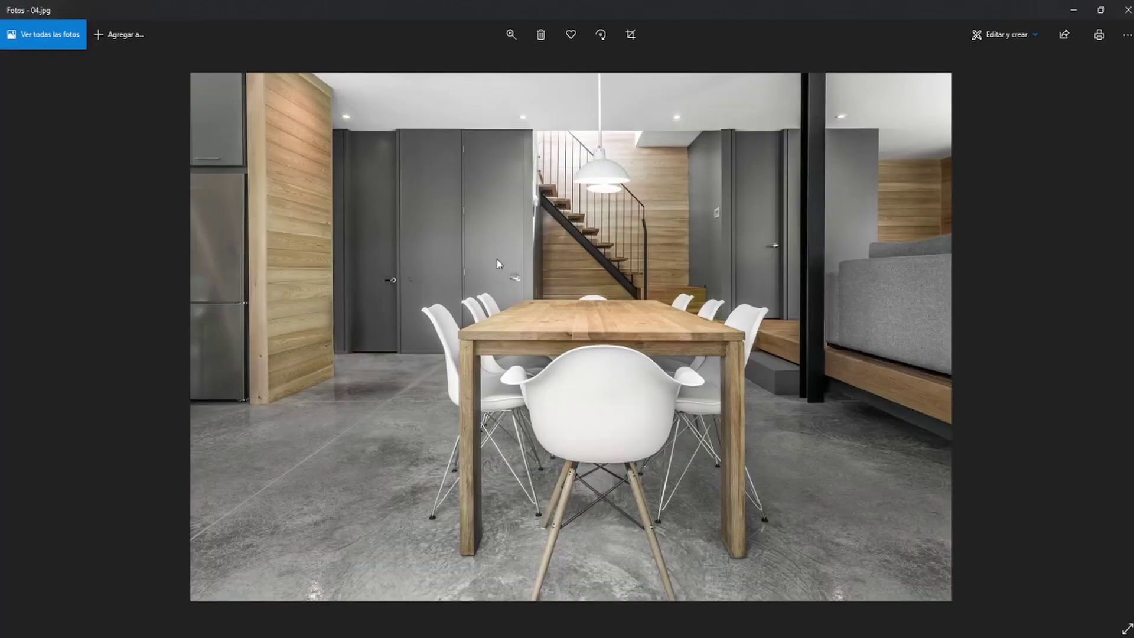
Step: Zoom into 04.jpg to study the grey doors beside the wood-panelled wall
scroll(737, 342, up, 2)
scroll(619, 307, up, 2)
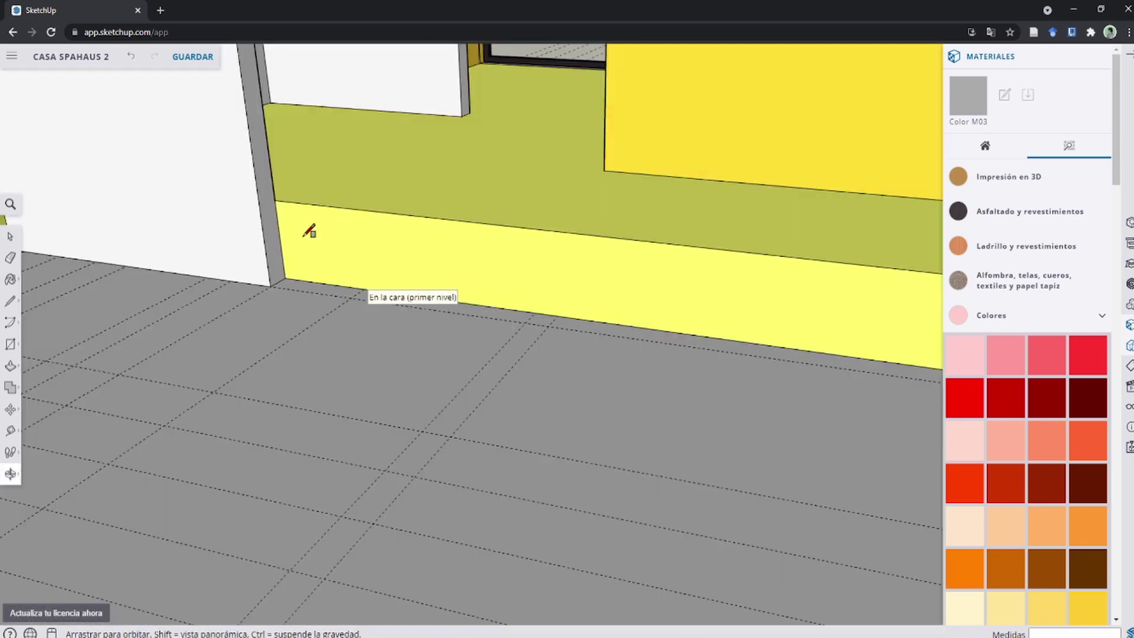
Step: Orbit to view the yellow step and glass door along the wall base
key(r)
mouse_move(296, 223)
middle_down()
mouse_move(374, 325)
mouse_move(450, 321)
middle_up()
middle_drag(886, 337, 722, 368)
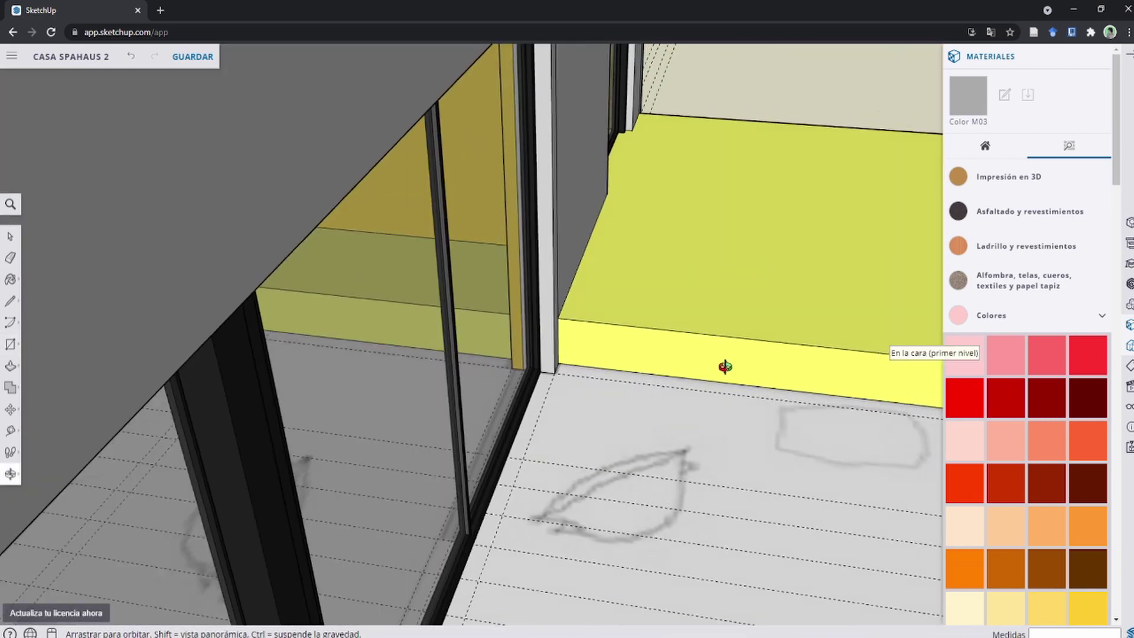
key(space)
key(l)
scroll(626, 332, up, 3)
scroll(567, 331, up, 4)
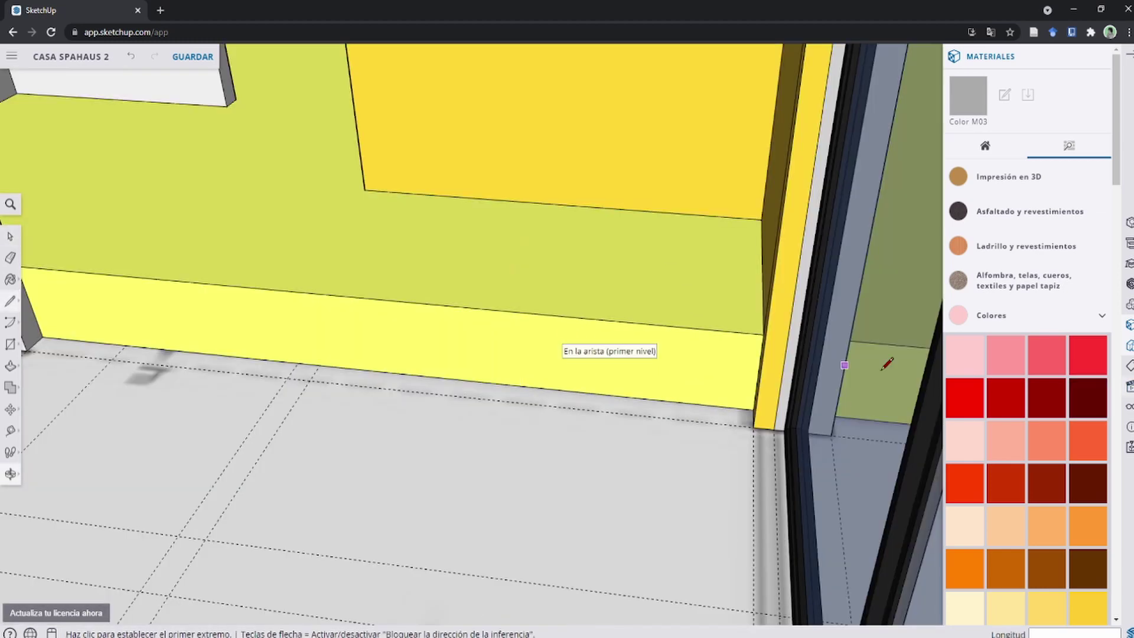
mouse_move(774, 371)
middle_down()
mouse_move(805, 372)
mouse_move(894, 284)
middle_up()
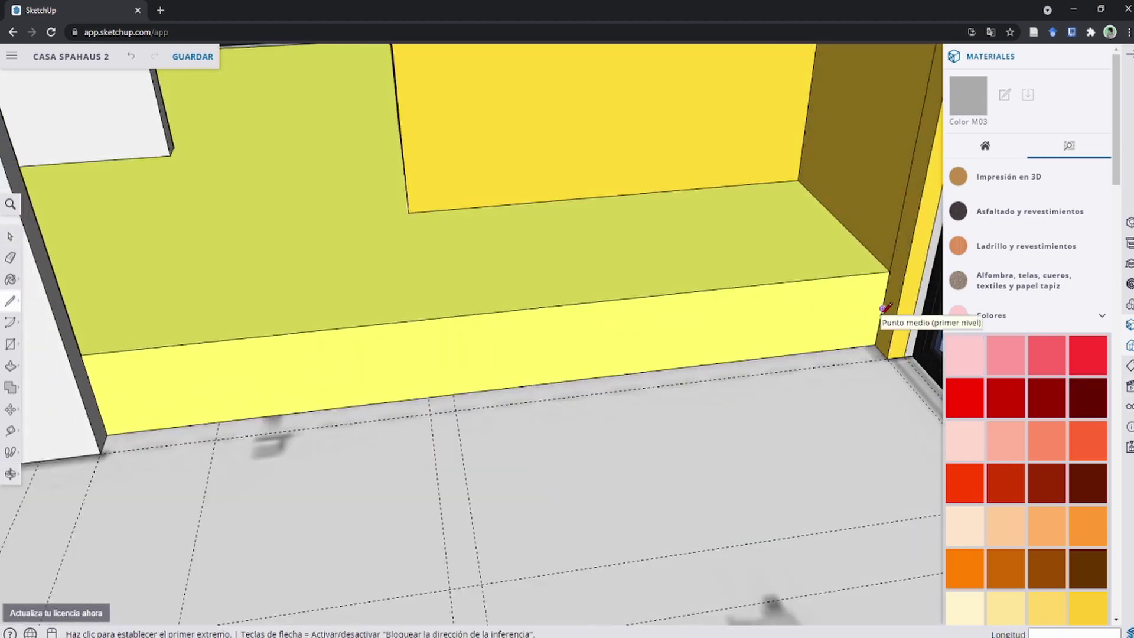
click(882, 308)
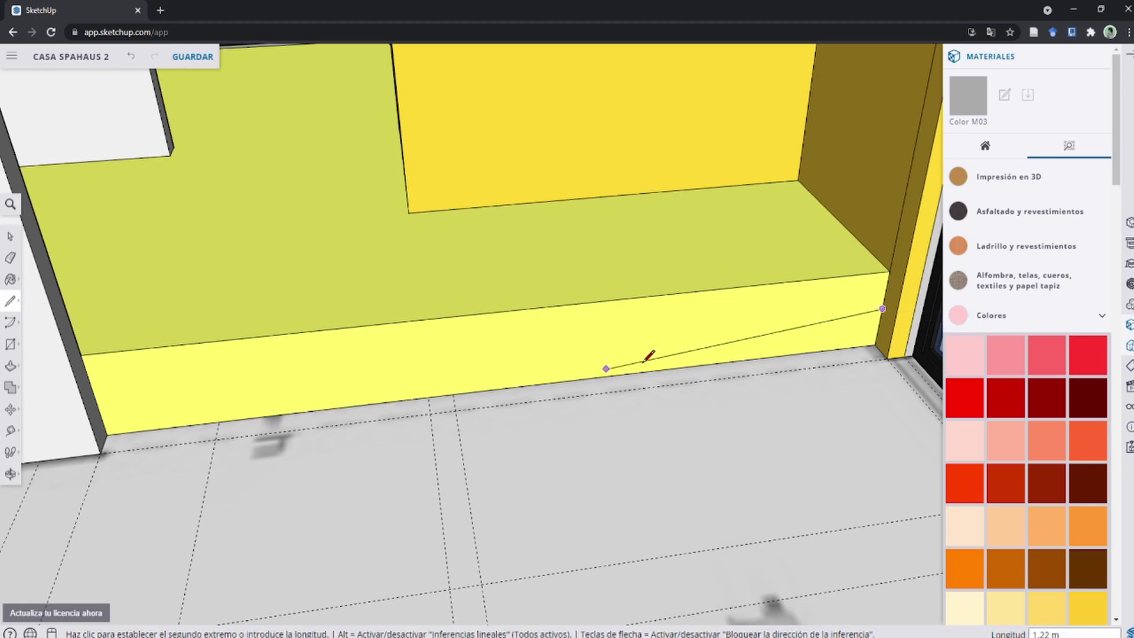
key(space)
Step: Place a guide 0.18 m up the step face and draw a line along it across the baseboard
key(t)
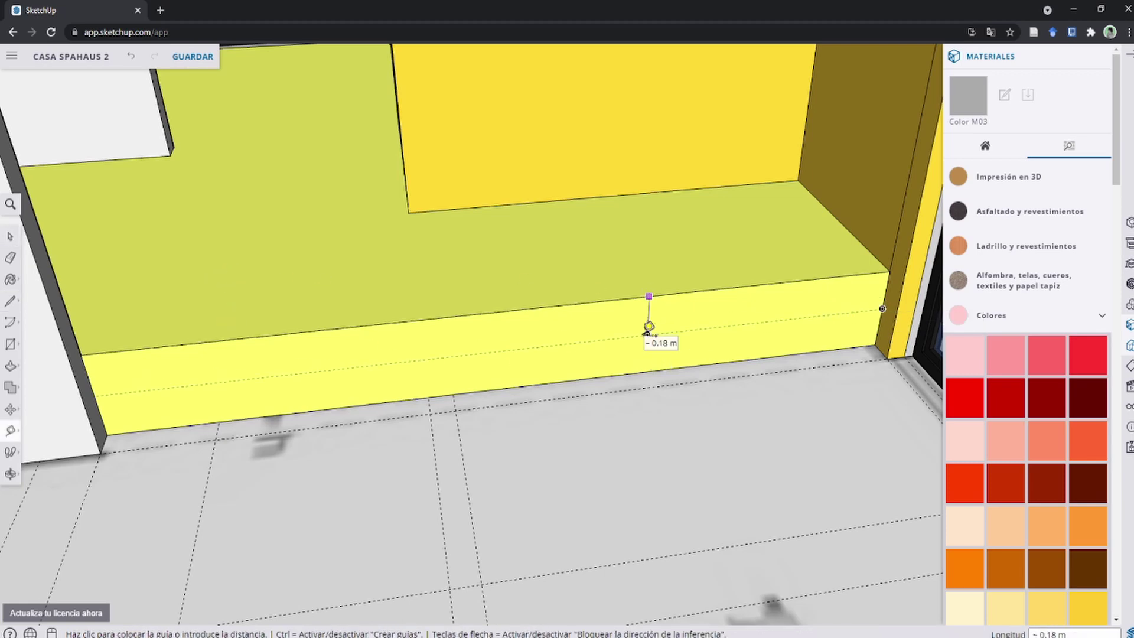
click(648, 327)
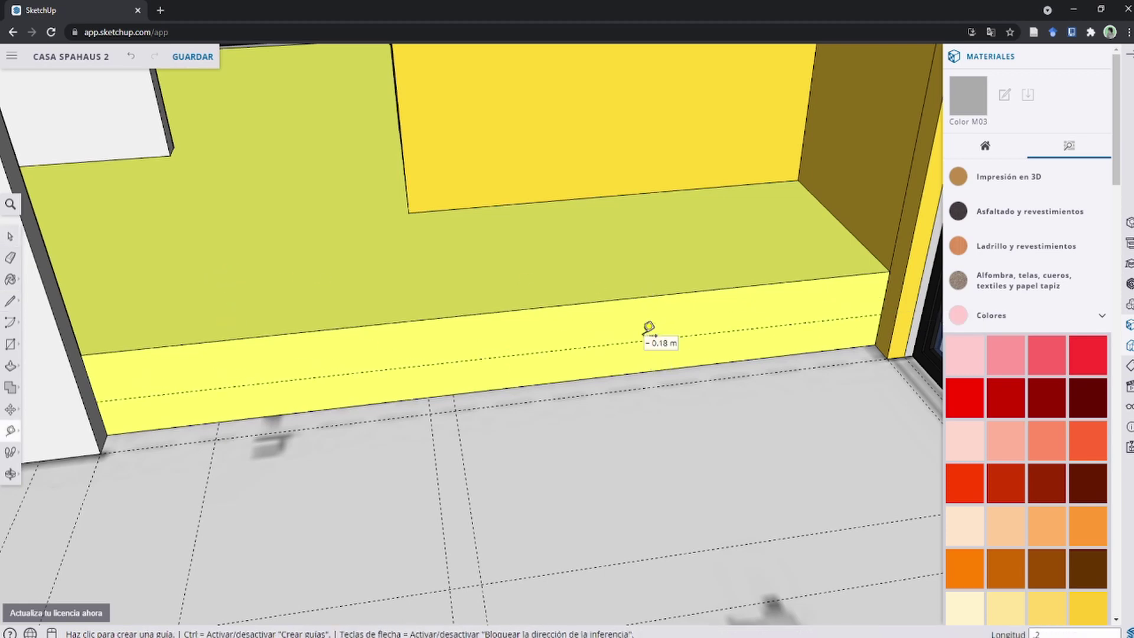
key(l)
click(882, 314)
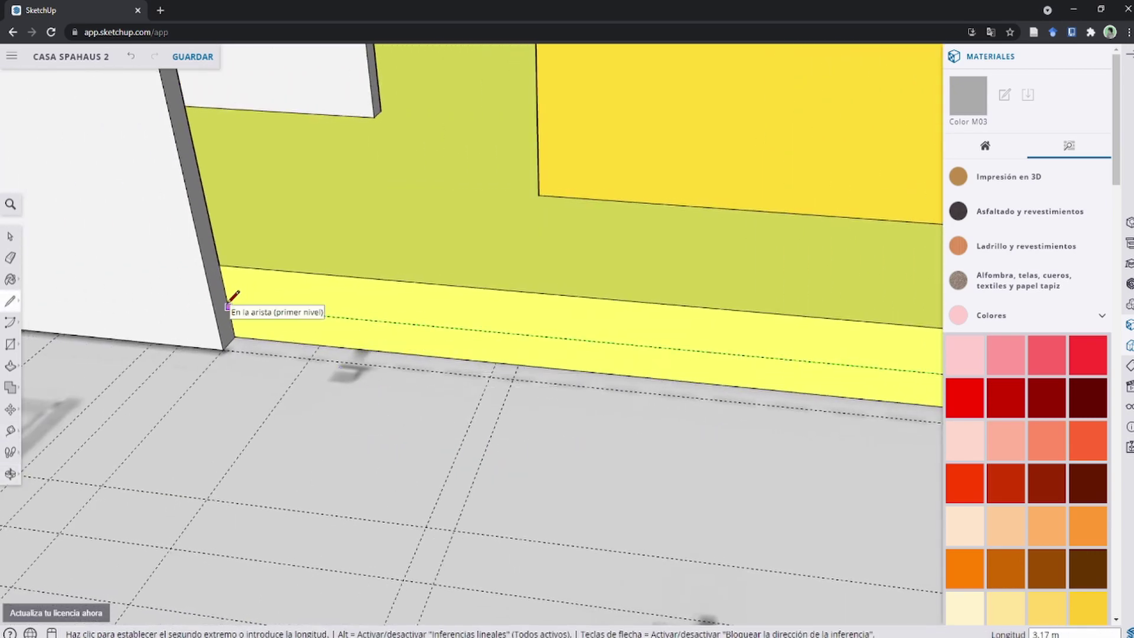
click(228, 307)
key(space)
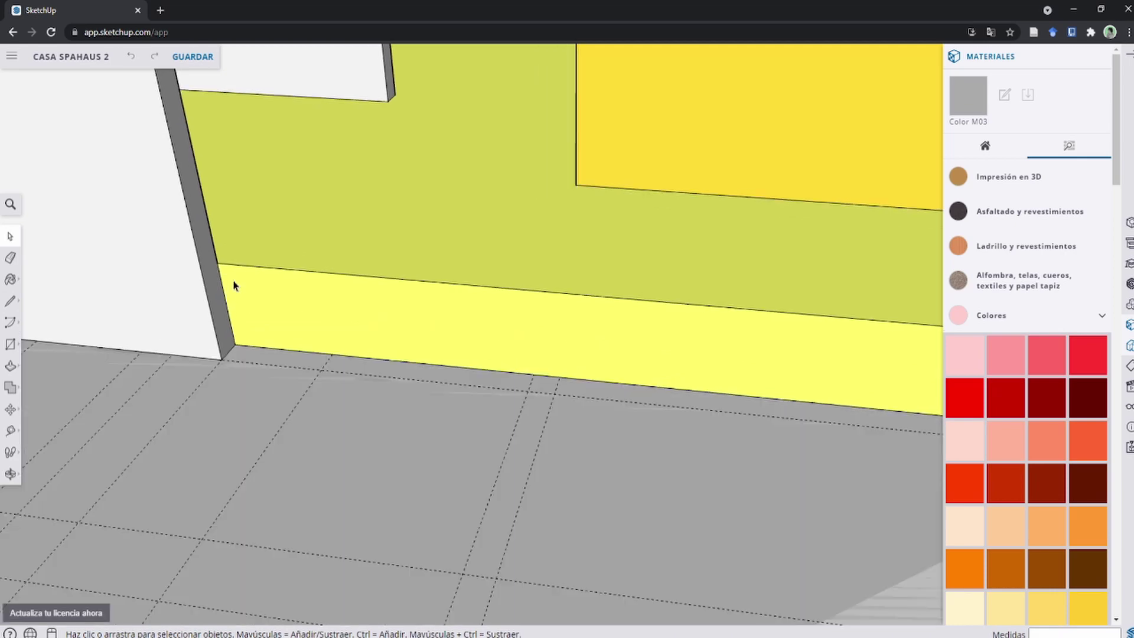
Step: Orbit to a higher view of the room and return to Select
key(t)
scroll(278, 294, down, 3)
mouse_move(278, 294)
middle_down()
mouse_move(514, 322)
mouse_move(865, 246)
mouse_move(674, 265)
middle_up()
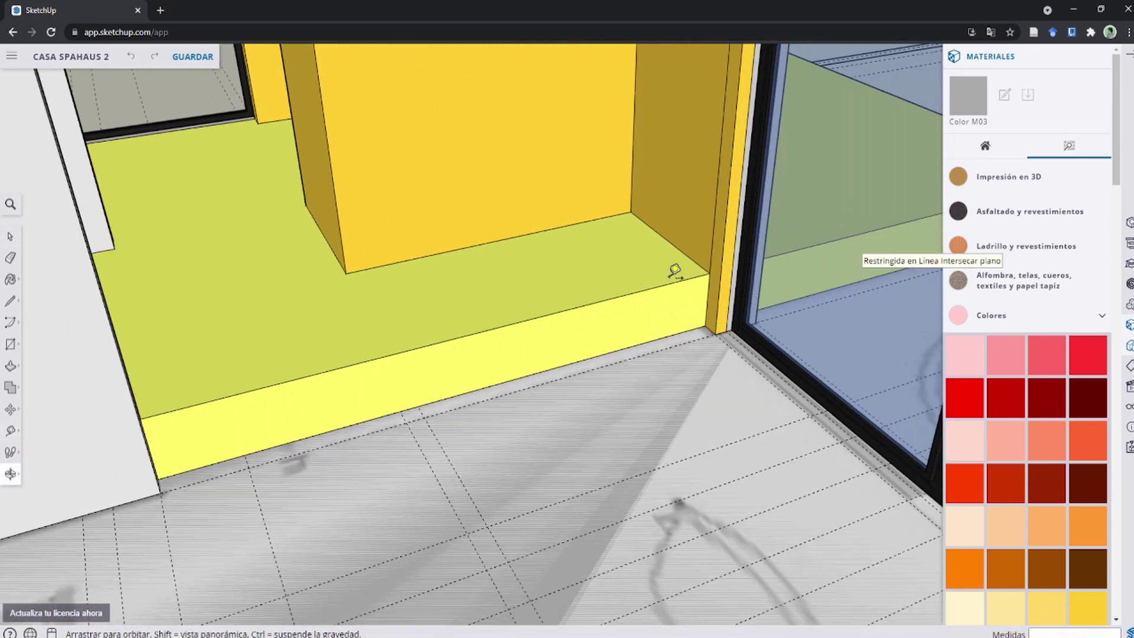
scroll(519, 409, up, 3)
key(space)
Step: Draw a line along the yellow baseboard, splitting it into upper and lower strips
scroll(519, 409, down, 3)
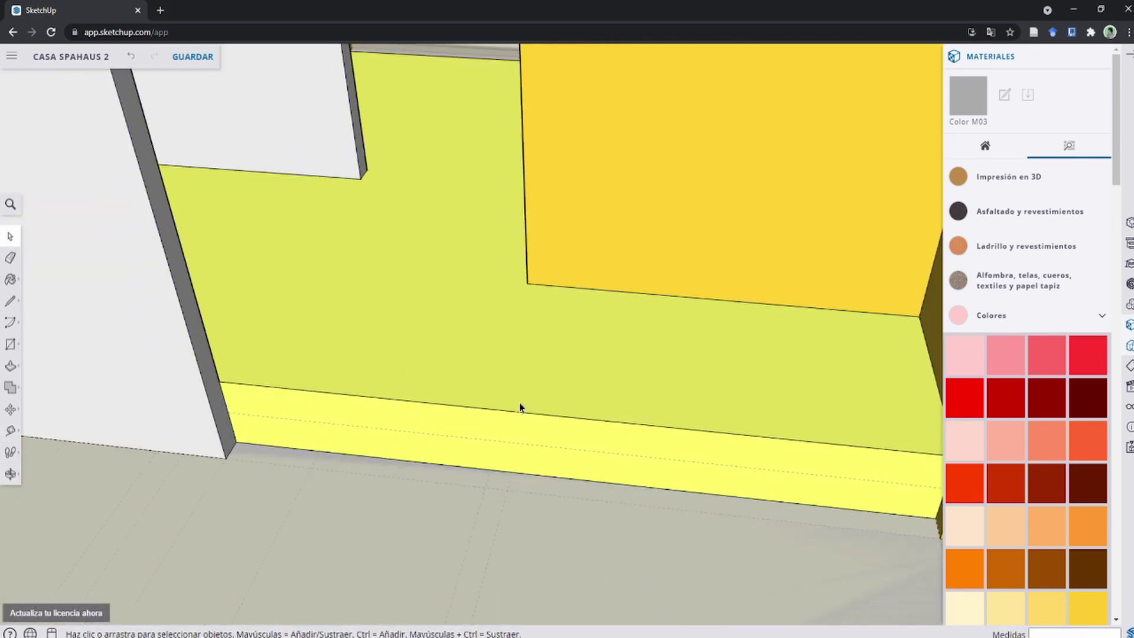
click(500, 421)
scroll(706, 439, up, 3)
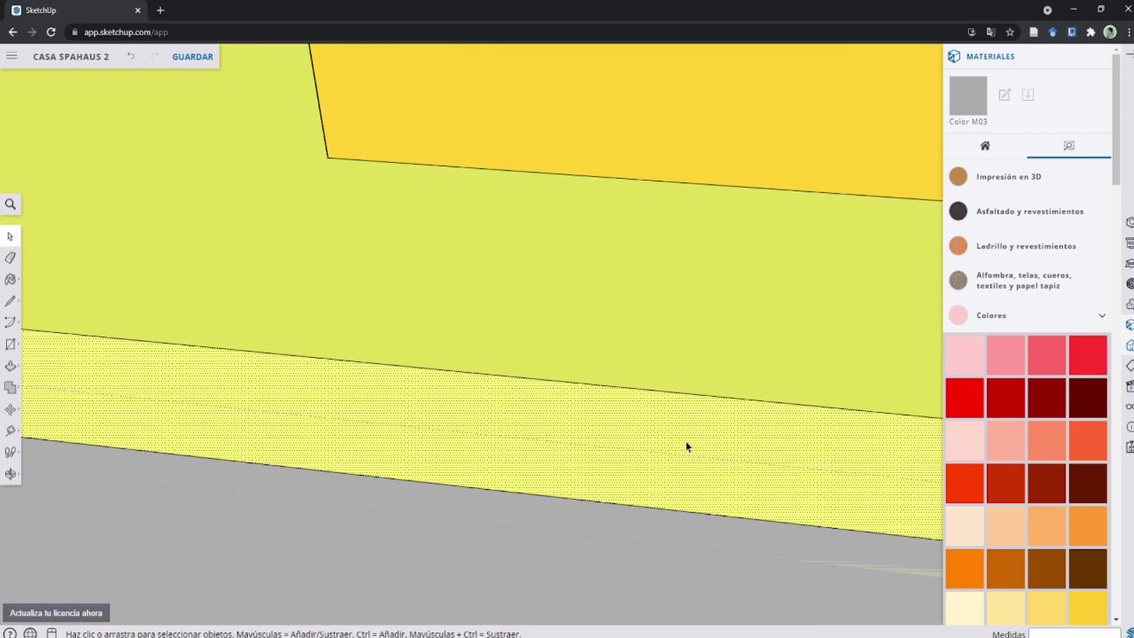
scroll(604, 427, down, 3)
scroll(618, 433, down, 2)
key(l)
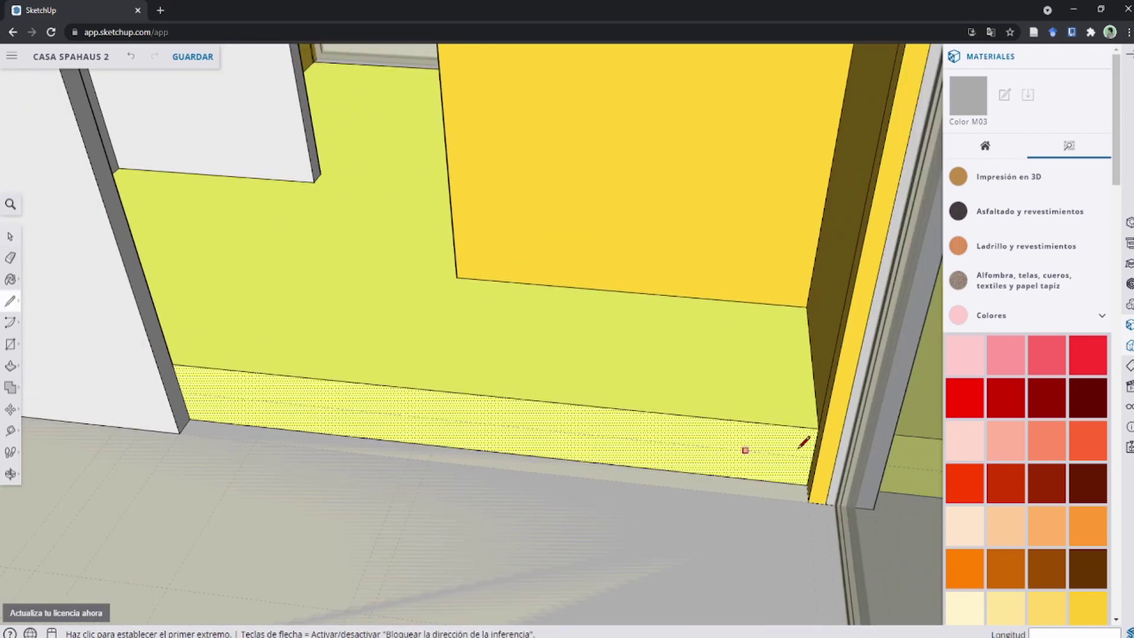
click(814, 454)
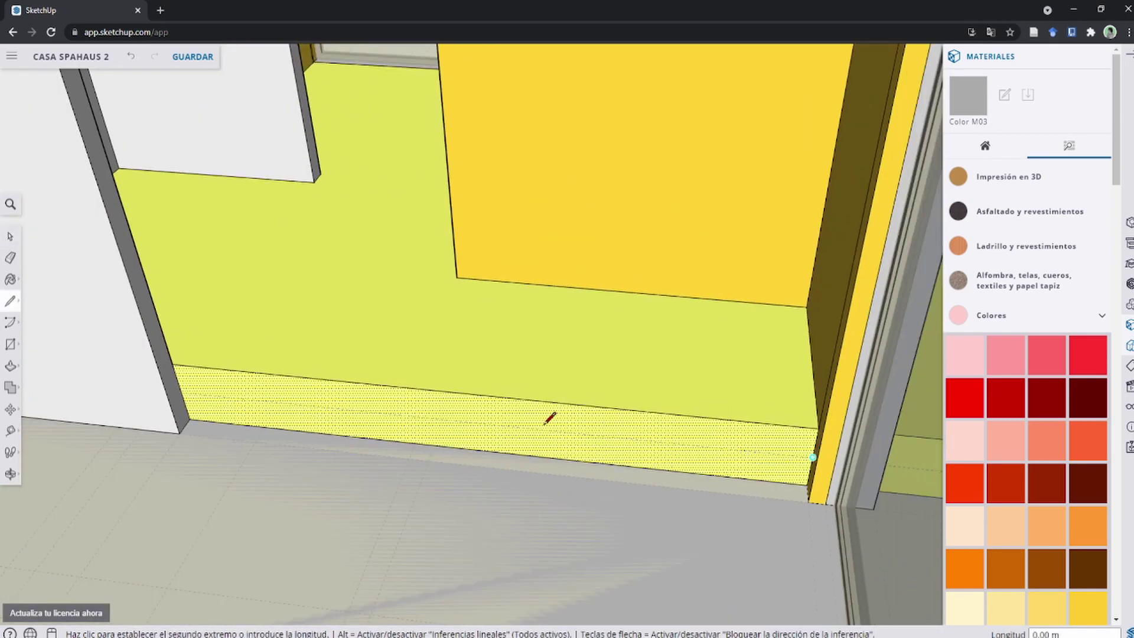
click(182, 391)
scroll(182, 391, up, 1)
Step: Sample the grey Color M02 and paint the lower baseboard strip with it
key(b)
scroll(203, 409, up, 1)
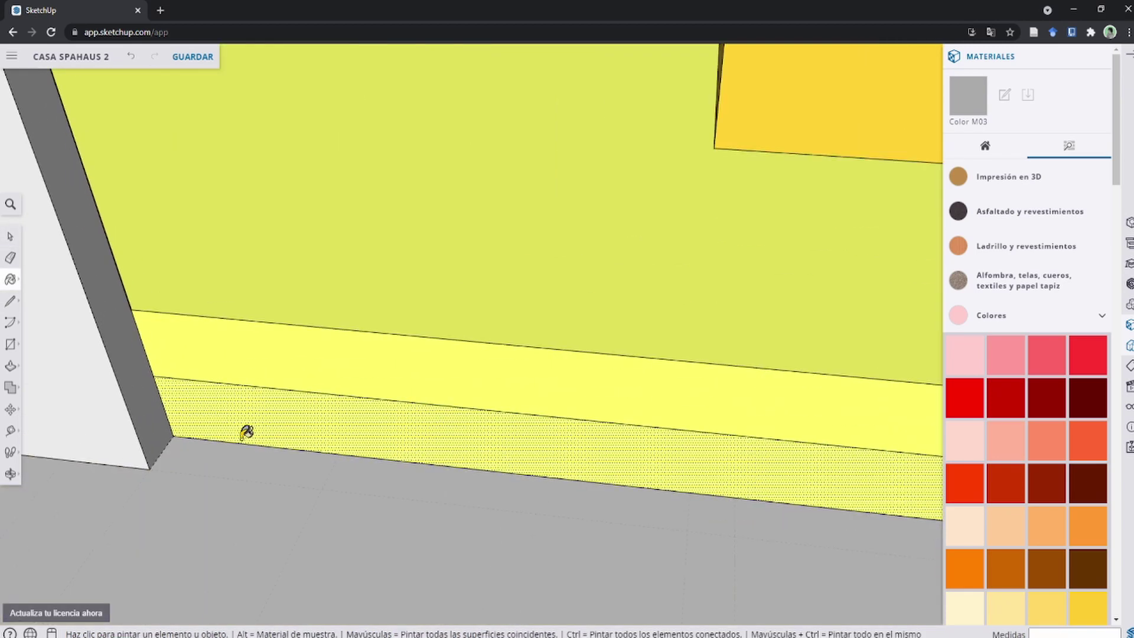
scroll(199, 372, up, 1)
scroll(205, 384, up, 1)
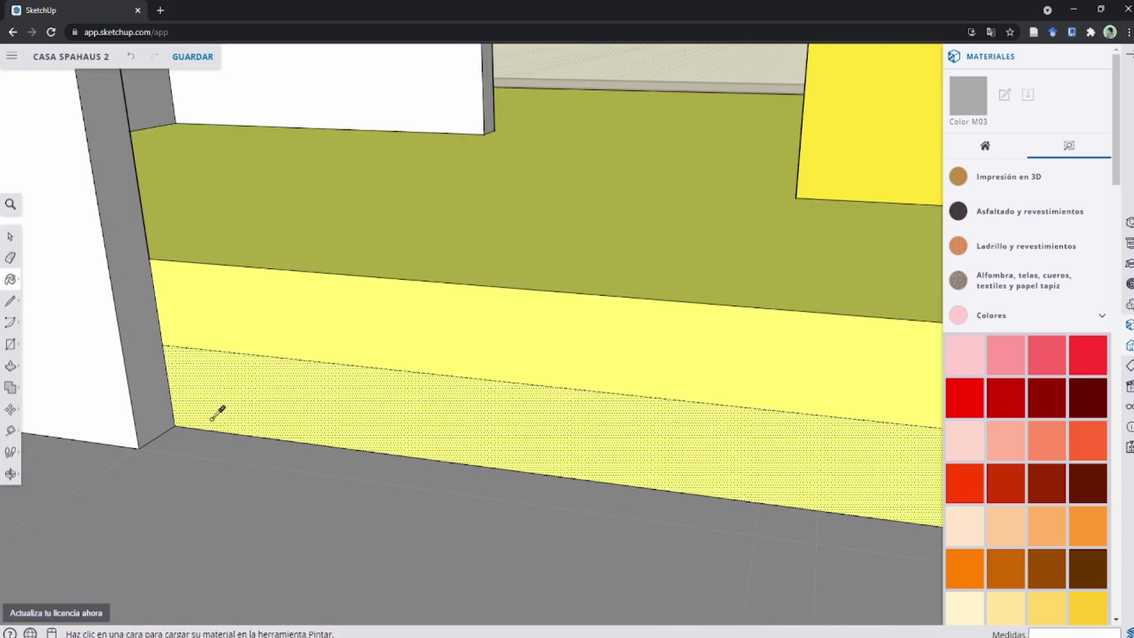
alt+click(203, 437)
click(273, 401)
Step: Pull the yellow band above the grey strip slightly outward
mouse_move(278, 400)
middle_down()
mouse_move(569, 394)
mouse_move(416, 295)
middle_up()
key(space)
click(416, 296)
key(p)
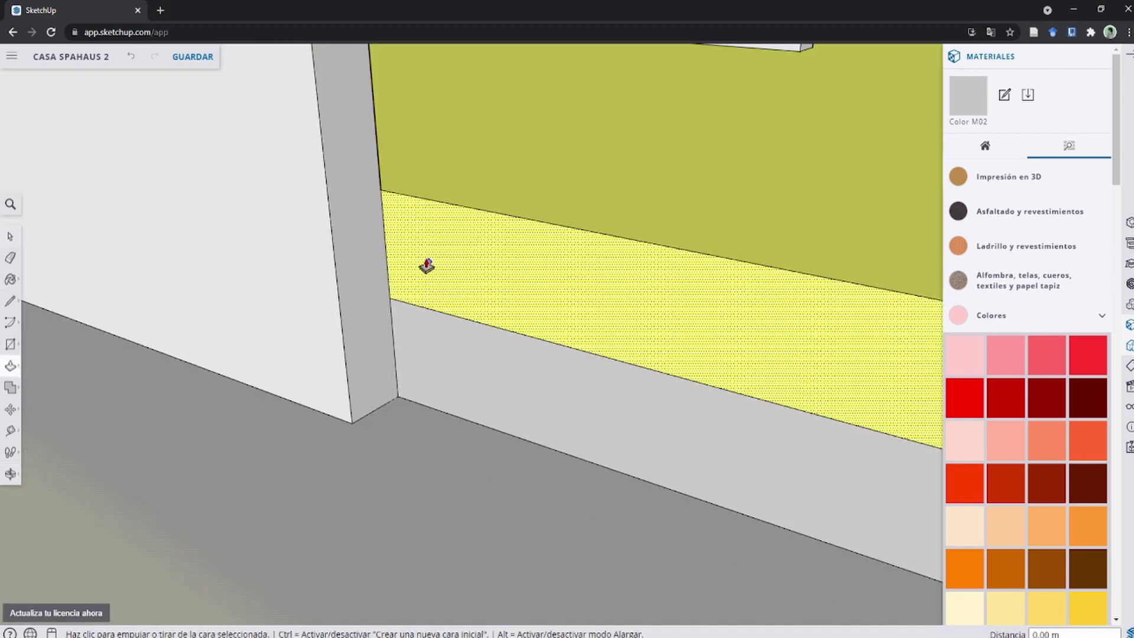
drag(425, 263, 390, 274)
key(space)
middle_drag(390, 274, 424, 381)
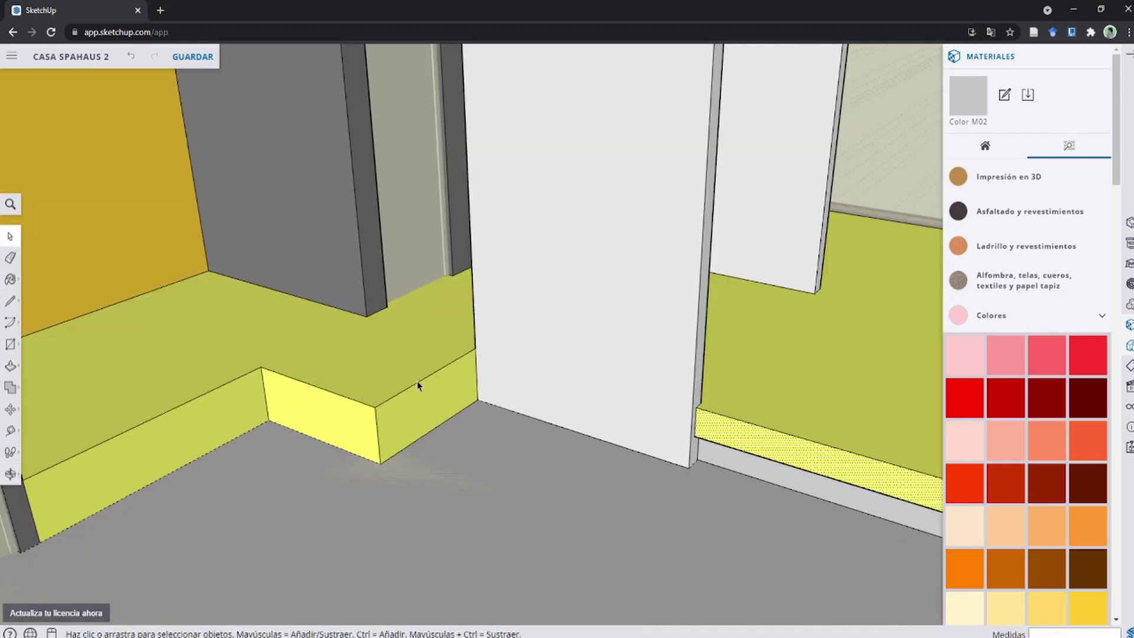
Step: Split the box by the doorway in two with a guide and a line
key(t)
click(420, 380)
click(379, 435)
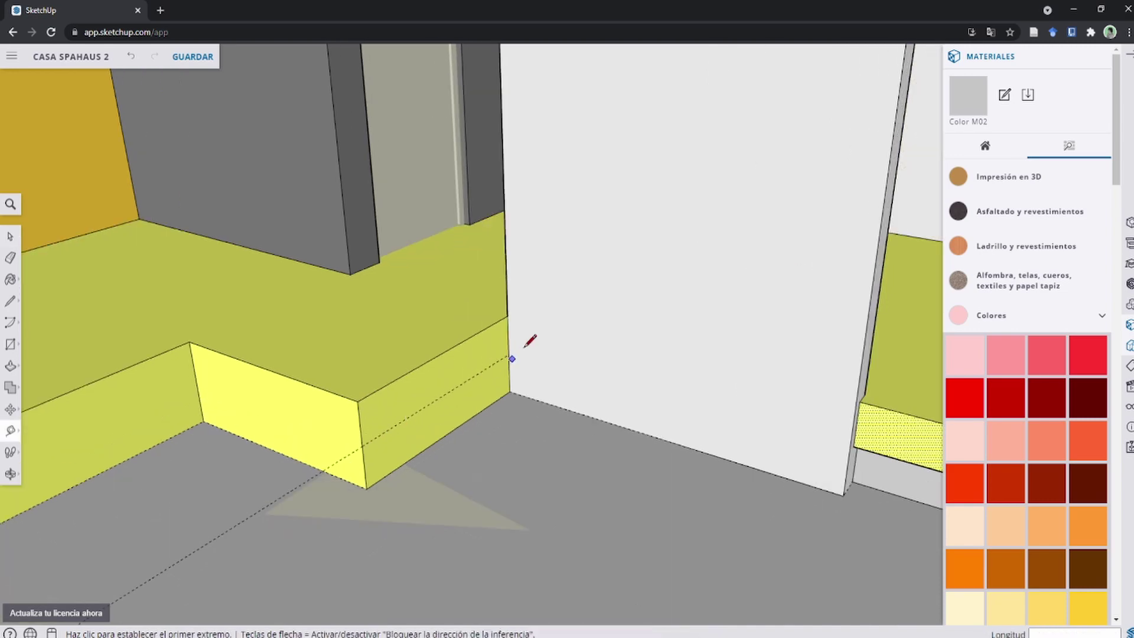
key(l)
click(366, 438)
mouse_move(202, 374)
middle_down()
mouse_move(390, 342)
mouse_move(228, 437)
middle_up()
key(space)
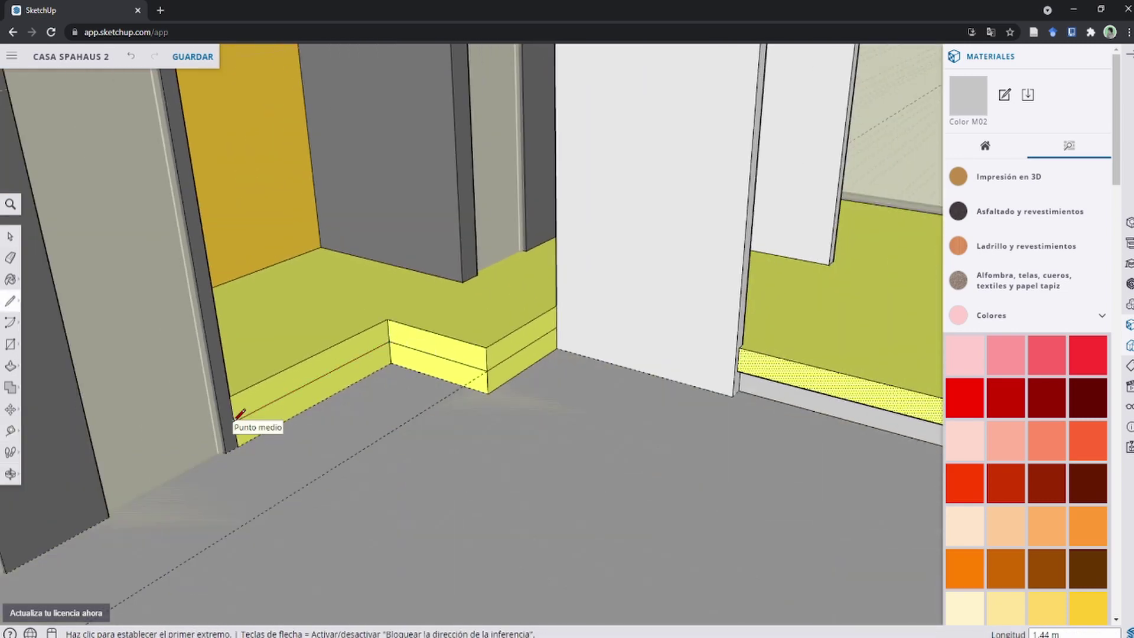
key(ctrl+t)
click(283, 13)
Step: Paint the box's lower part grey and pull its upper front face 0.03 m outward
key(p)
scroll(540, 370, up, 1)
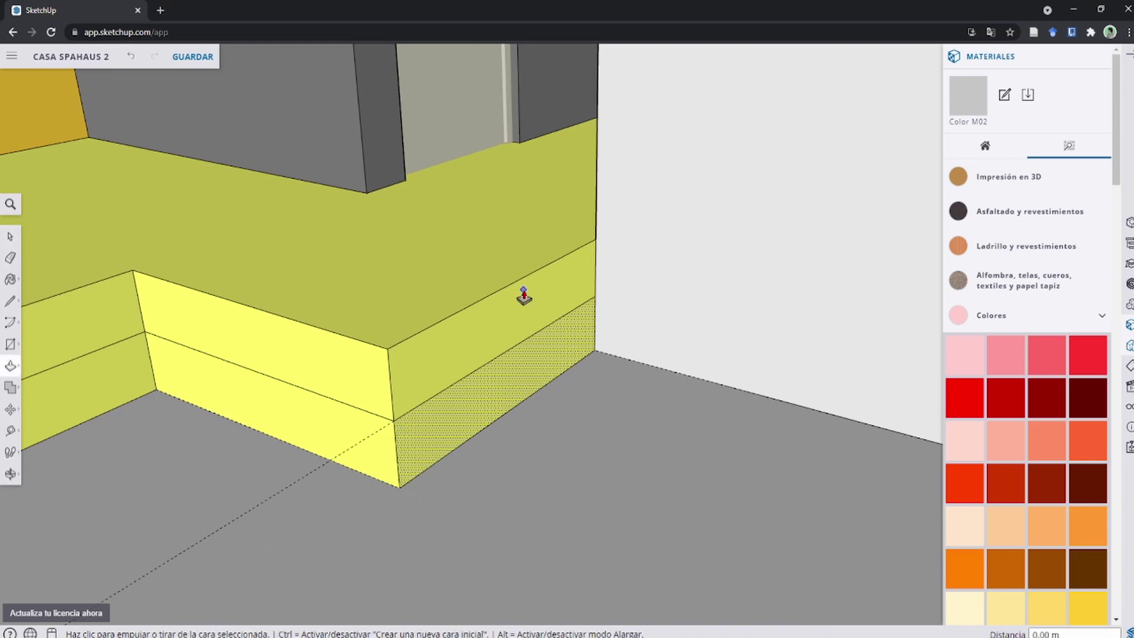
click(524, 296)
click(427, 411)
key(p)
click(331, 384)
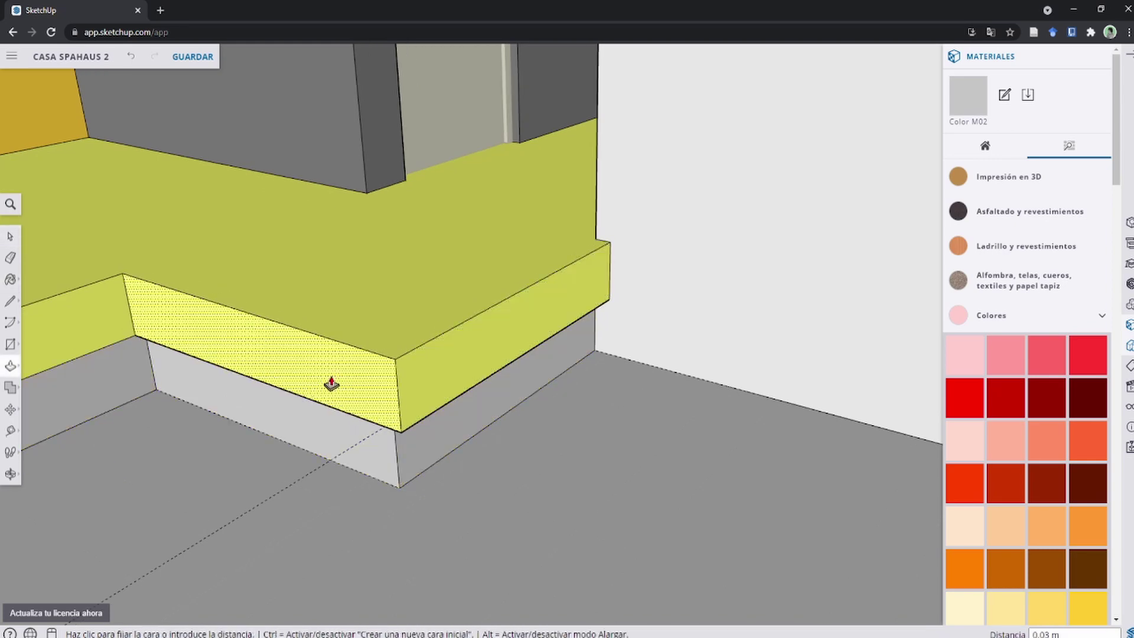
click(270, 319)
scroll(375, 332, down, 2)
scroll(393, 334, down, 5)
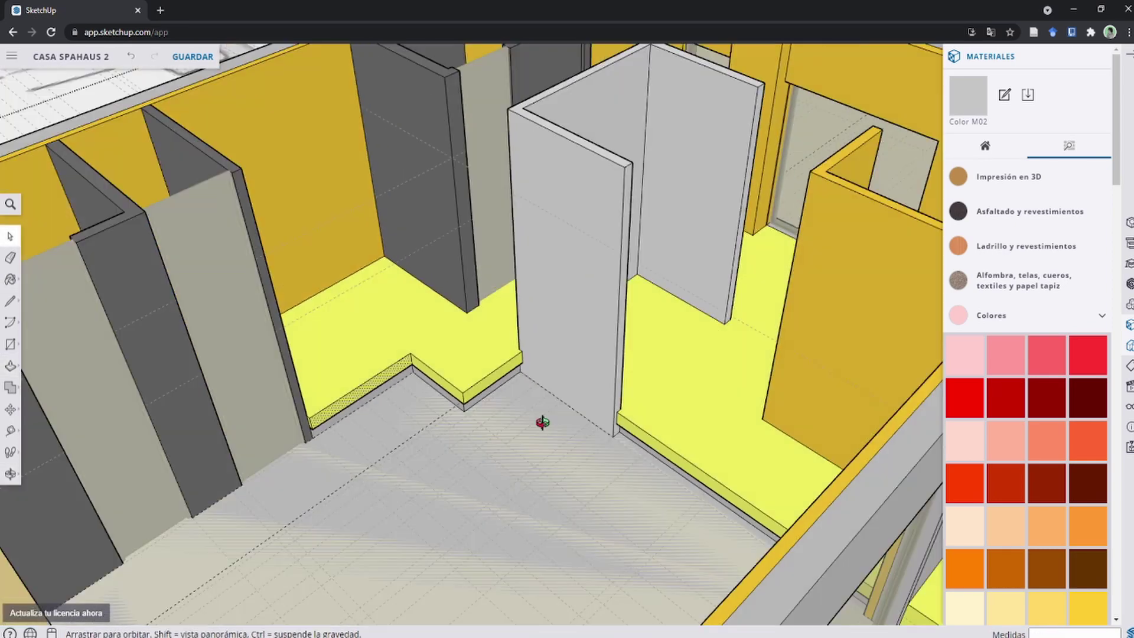
key(space)
scroll(392, 380, up, 2)
scroll(379, 329, up, 3)
Step: Pull the strip below the yellow band to 0.24 m at the wall corner
mouse_move(380, 329)
middle_down()
mouse_move(530, 311)
mouse_move(531, 379)
mouse_move(452, 282)
middle_up()
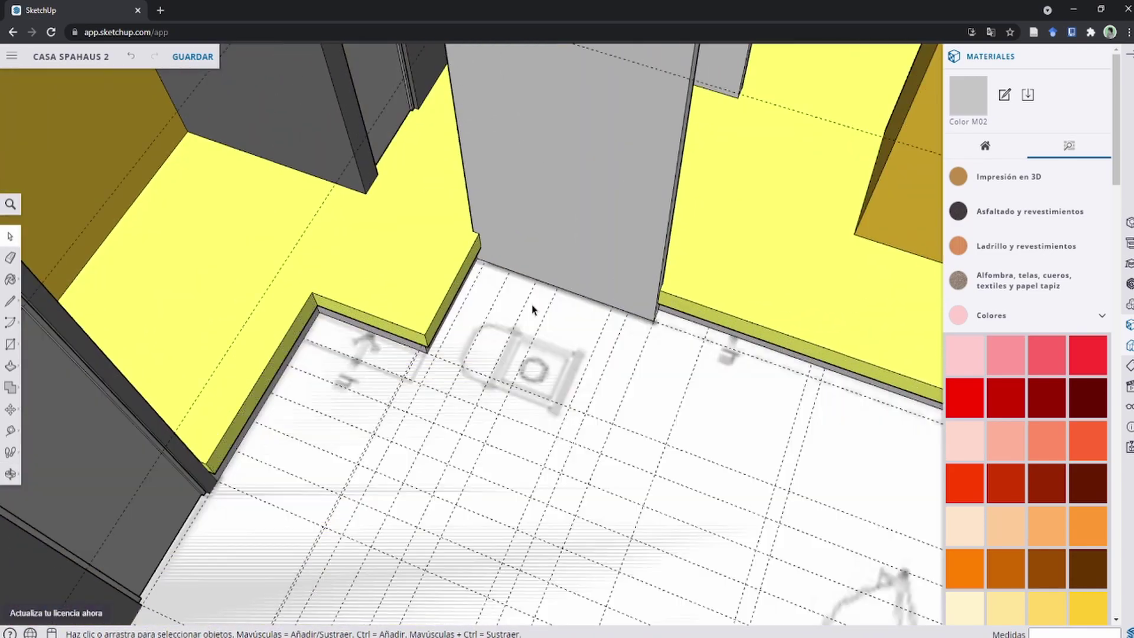
middle_drag(532, 309, 547, 332)
scroll(299, 361, up, 3)
scroll(295, 315, up, 4)
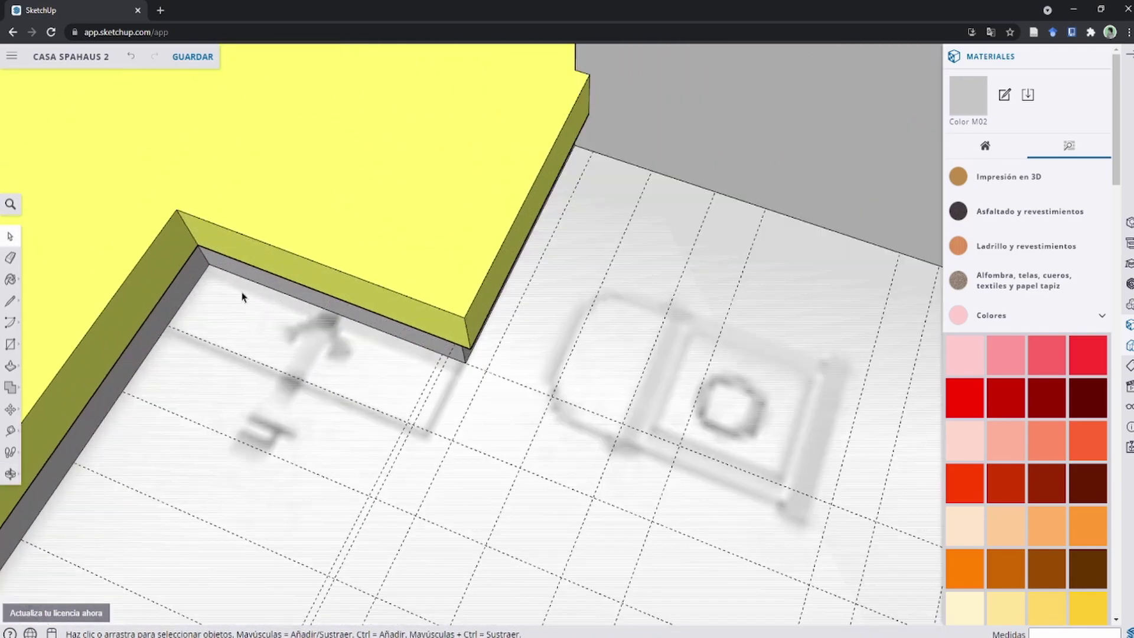
middle_drag(185, 307, 387, 304)
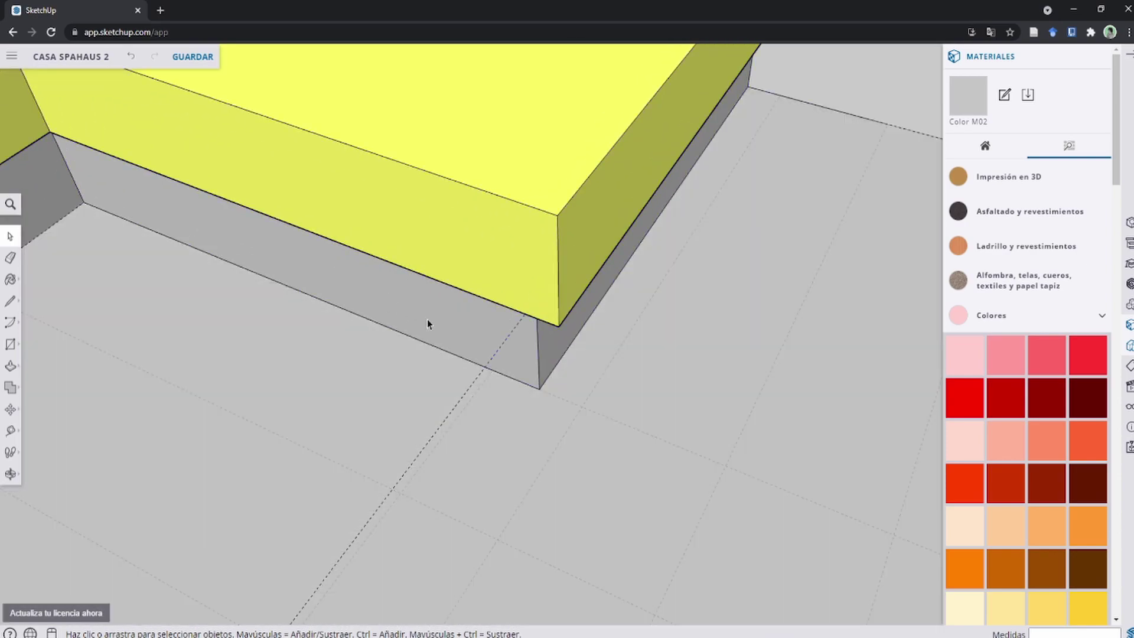
scroll(431, 321, down, 2)
key(p)
click(519, 496)
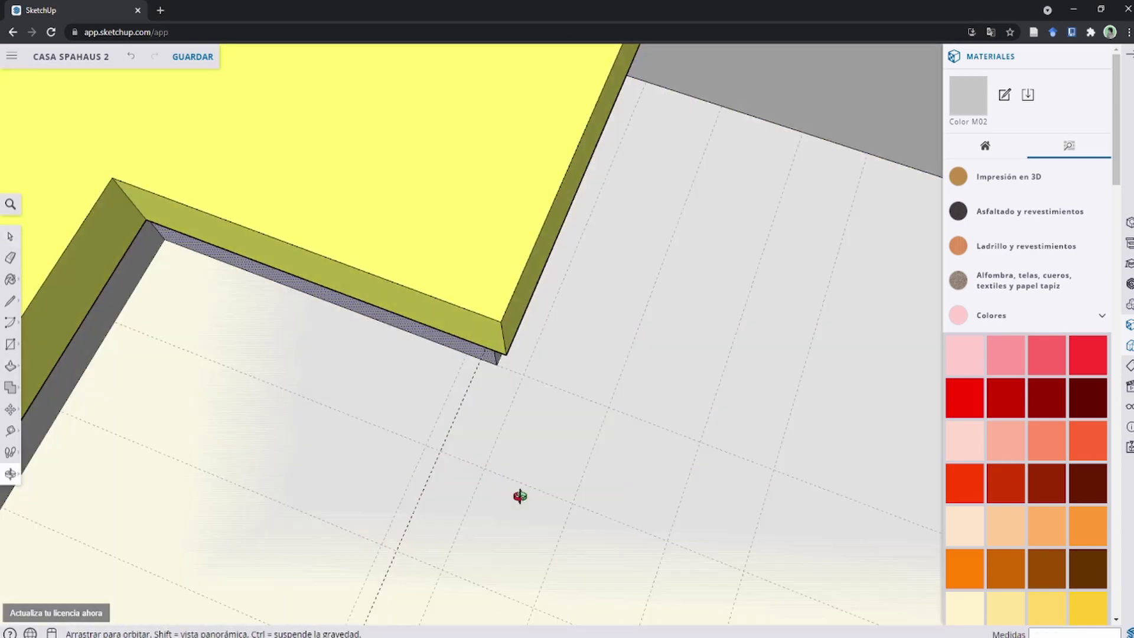
scroll(520, 342, up, 2)
scroll(486, 334, down, 2)
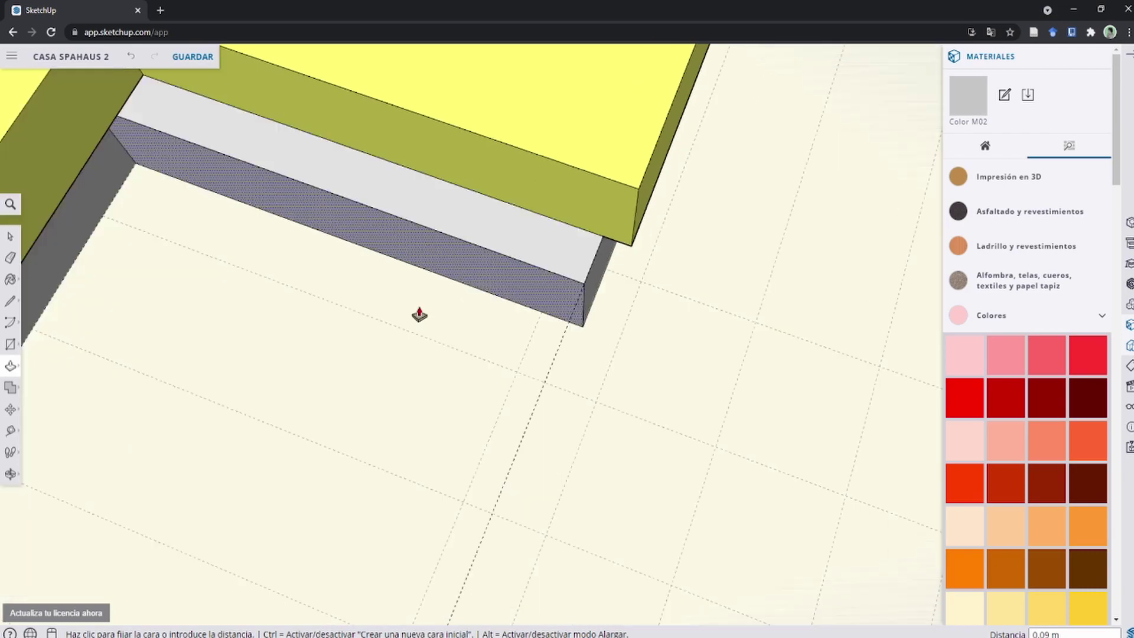
scroll(421, 316, down, 1)
click(417, 314)
Step: View the rooms from overhead and compare against the floor-plan image 17.jpg
mouse_move(418, 315)
middle_down()
mouse_move(435, 235)
mouse_move(393, 314)
mouse_move(429, 335)
mouse_move(433, 274)
mouse_move(514, 319)
mouse_move(507, 306)
mouse_move(577, 296)
middle_up()
key(space)
scroll(579, 307, up, 1)
scroll(543, 356, up, 2)
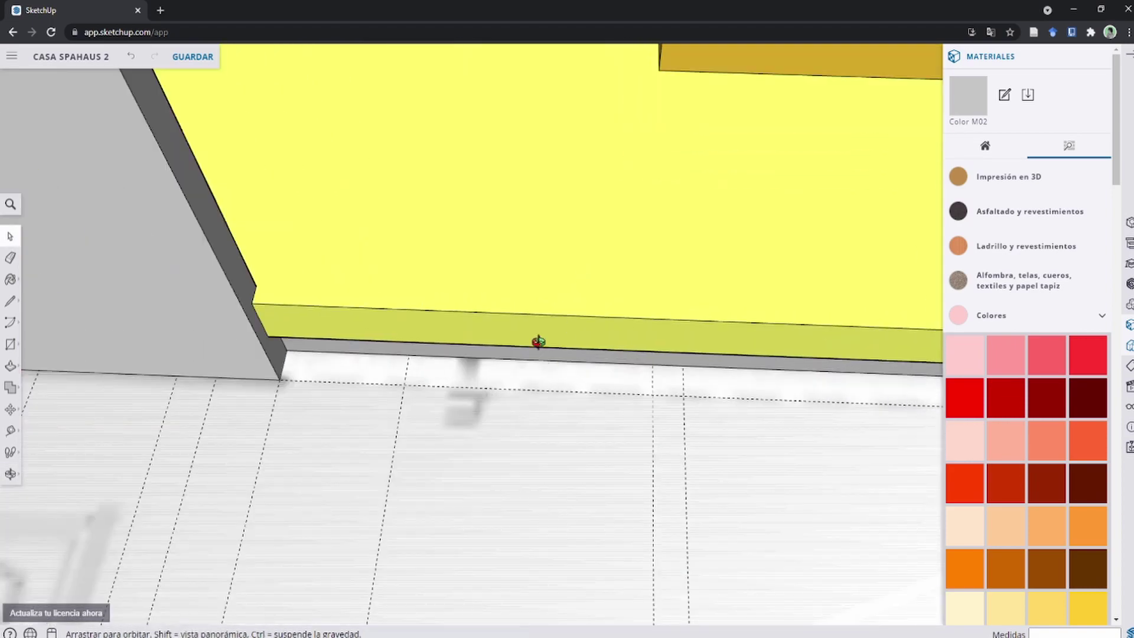
scroll(538, 342, down, 2)
scroll(423, 284, down, 2)
middle_drag(423, 283, 432, 331)
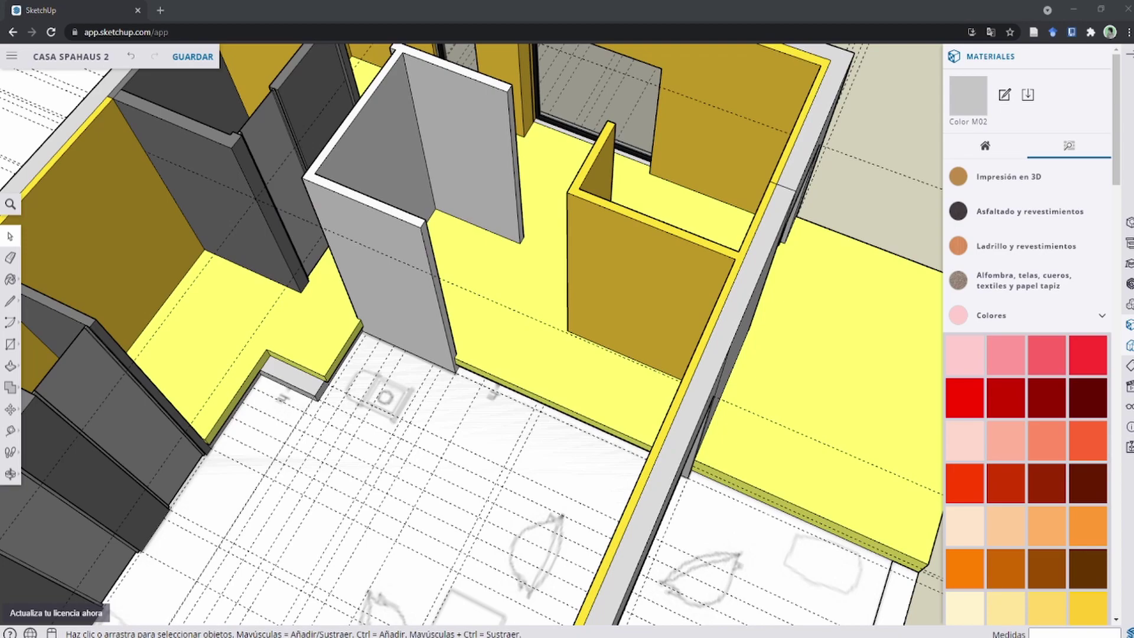
key(alt+Tab)
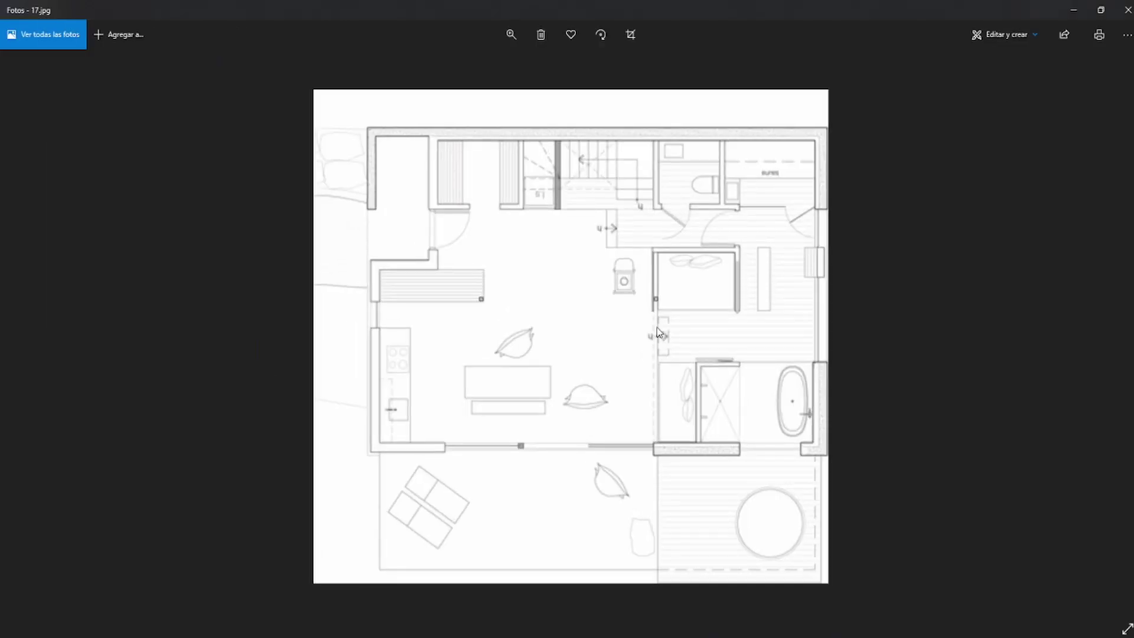
key(alt+Tab)
scroll(509, 382, up, 3)
scroll(499, 446, up, 3)
Step: Place a guide partway along the baseboard and raise that baseboard section
scroll(500, 308, up, 2)
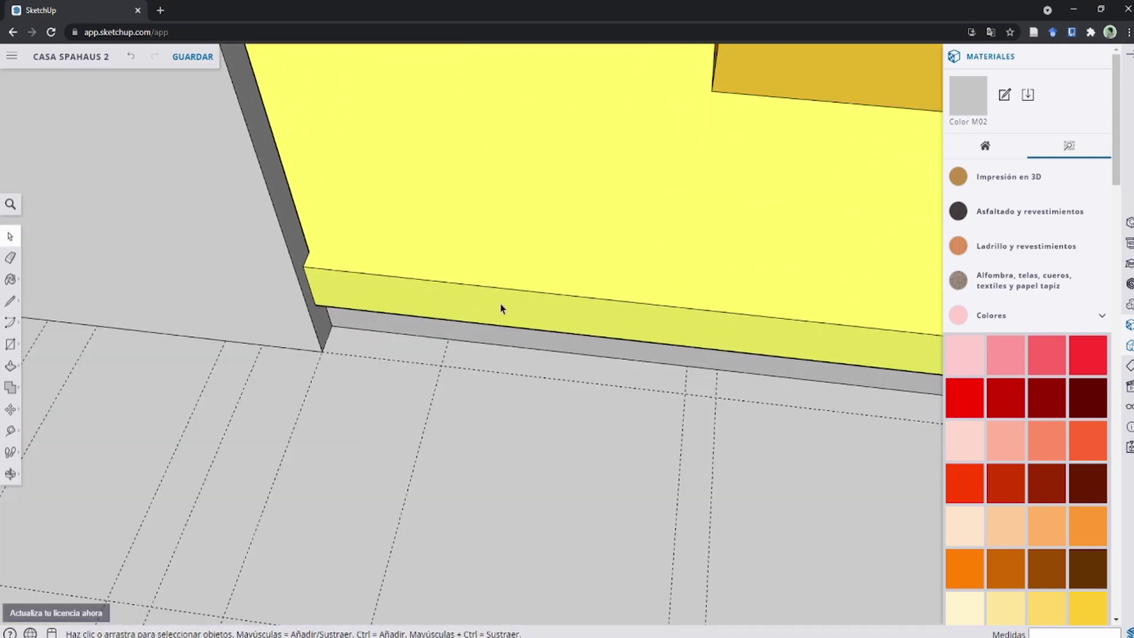
scroll(501, 307, down, 3)
scroll(436, 345, down, 2)
scroll(550, 373, up, 5)
key(t)
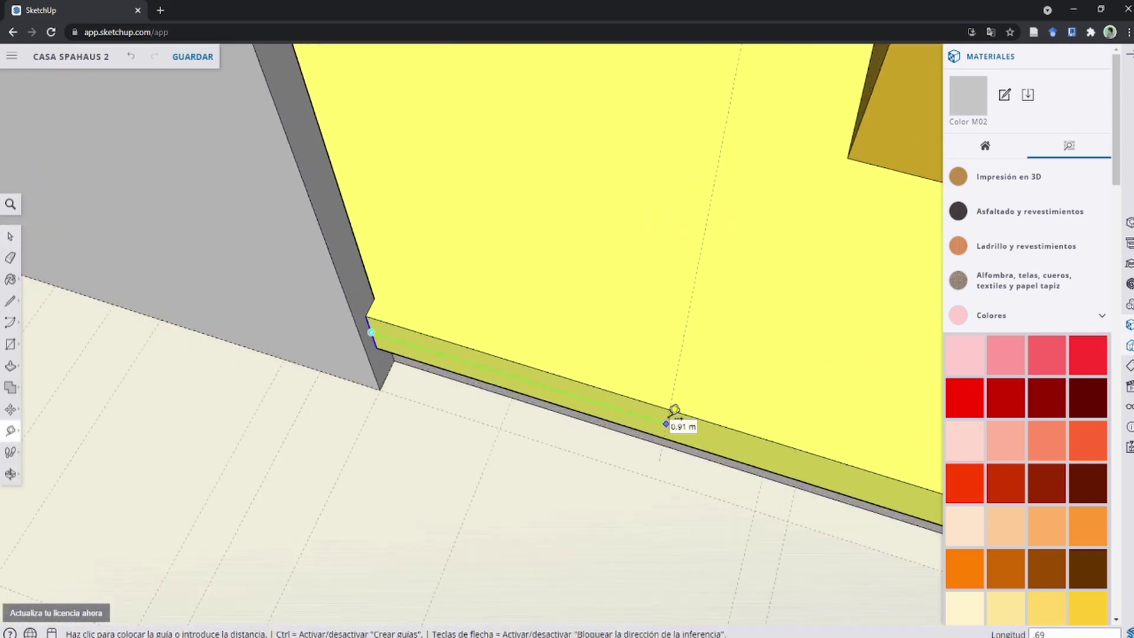
click(674, 409)
key(p)
click(590, 410)
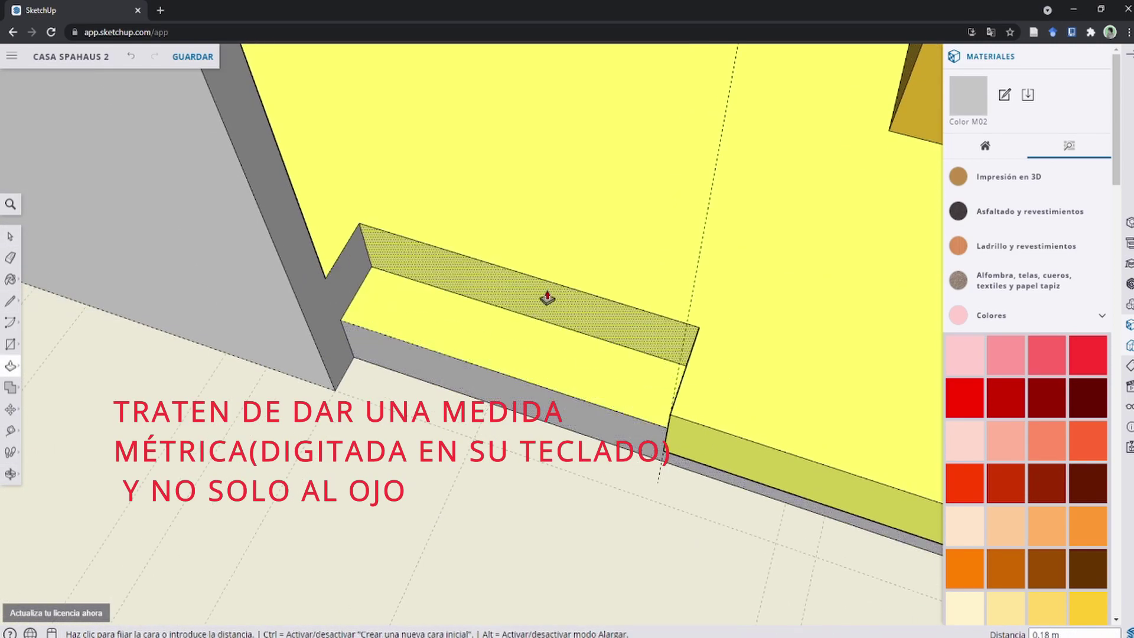
click(548, 298)
mouse_move(548, 298)
middle_down()
mouse_move(666, 253)
mouse_move(595, 336)
mouse_move(380, 316)
middle_up()
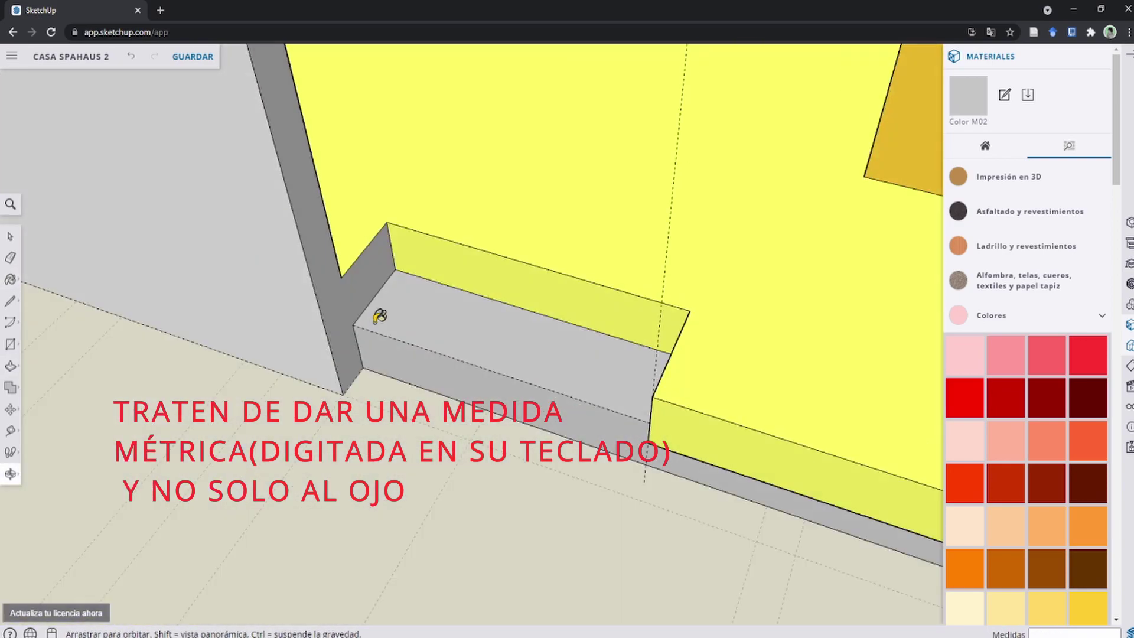
Step: Draw a line from the wall corner to the raised section's end face
key(l)
scroll(354, 331, up, 2)
click(337, 276)
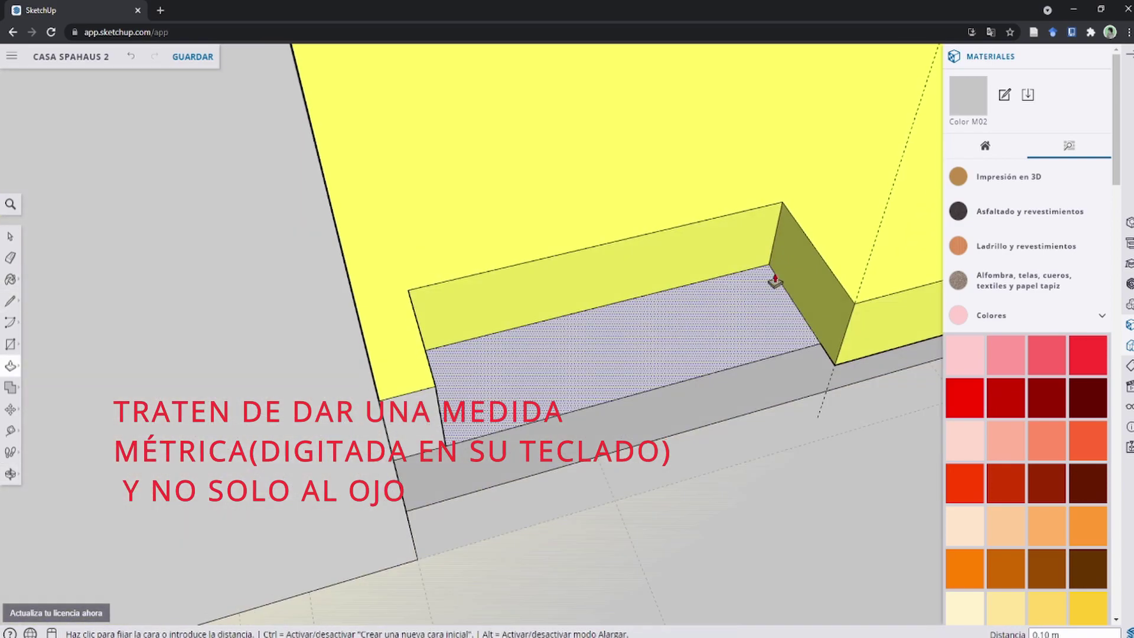
click(772, 278)
key(space)
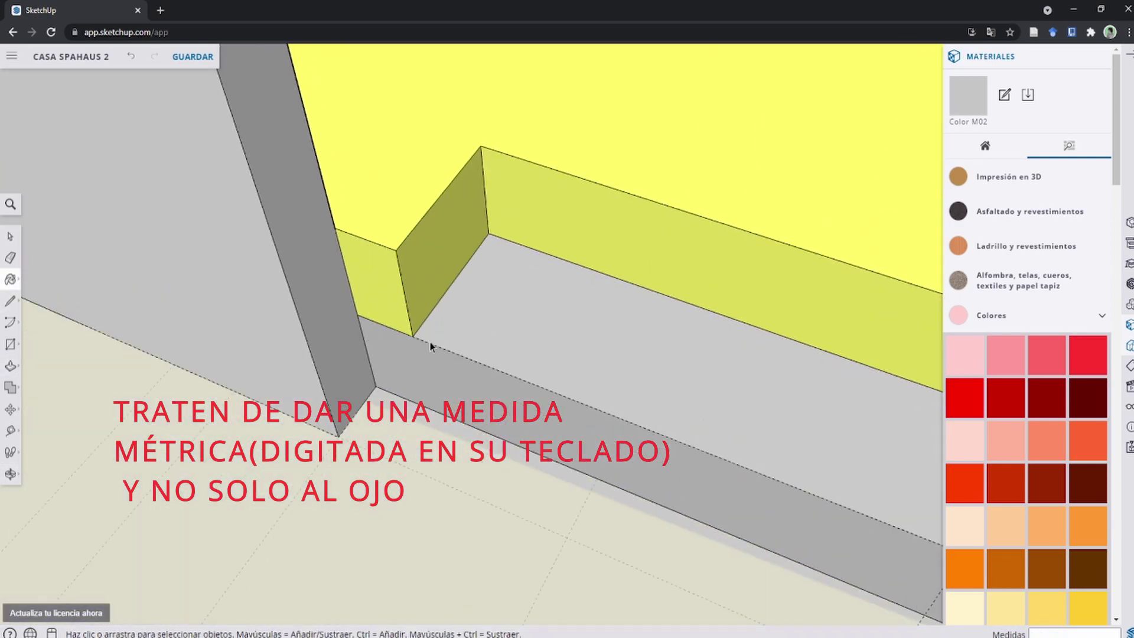
mouse_move(430, 347)
middle_down()
mouse_move(431, 314)
mouse_move(397, 392)
mouse_move(431, 233)
mouse_move(895, 520)
mouse_move(818, 382)
mouse_move(653, 405)
middle_up()
mouse_move(468, 537)
middle_down()
mouse_move(784, 427)
mouse_move(443, 337)
mouse_move(352, 258)
mouse_move(484, 401)
mouse_move(417, 299)
mouse_move(469, 337)
mouse_move(545, 305)
mouse_move(451, 319)
mouse_move(539, 268)
mouse_move(658, 337)
mouse_move(646, 313)
mouse_move(721, 398)
middle_up()
Step: Push/Pull the step's top face to its new height where the yellow and white floors meet
key(space)
scroll(670, 341, down, 3)
middle_drag(671, 341, 601, 350)
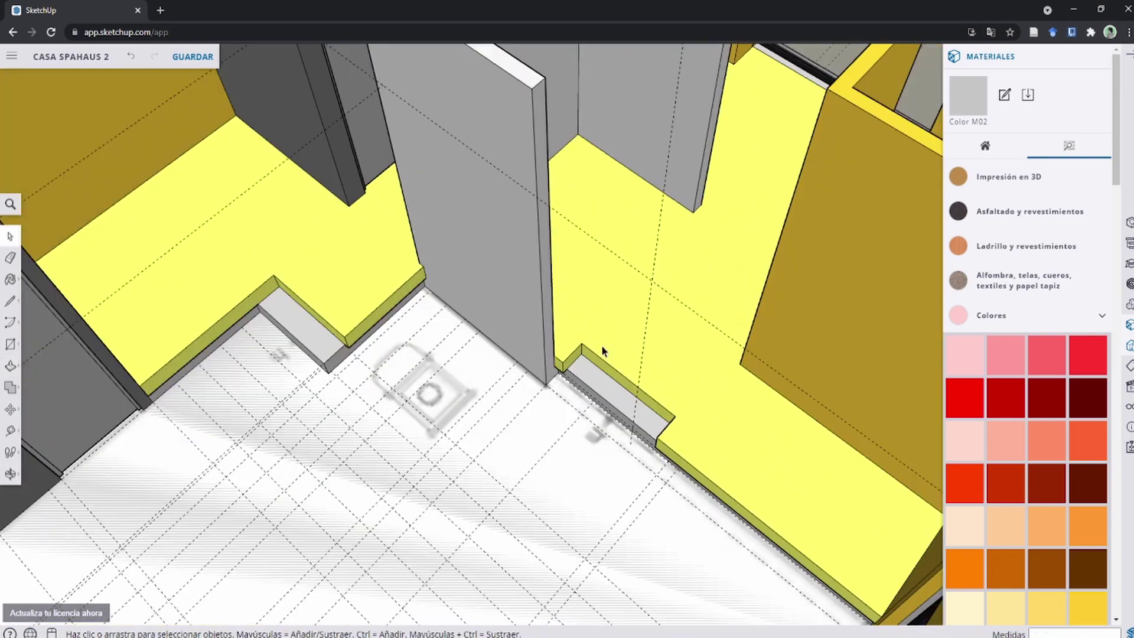
scroll(601, 351, down, 5)
scroll(699, 332, up, 8)
scroll(663, 385, up, 3)
key(p)
click(691, 372)
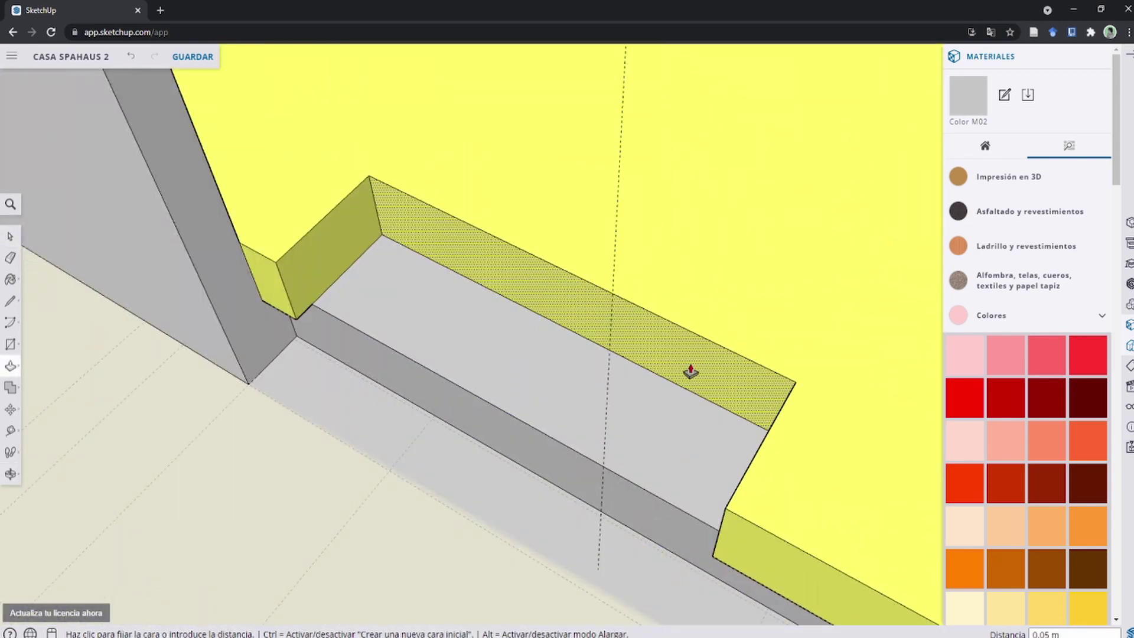
mouse_move(526, 473)
middle_down()
mouse_move(488, 400)
mouse_move(760, 332)
mouse_move(374, 359)
mouse_move(309, 291)
middle_up()
scroll(374, 360, down, 2)
click(354, 375)
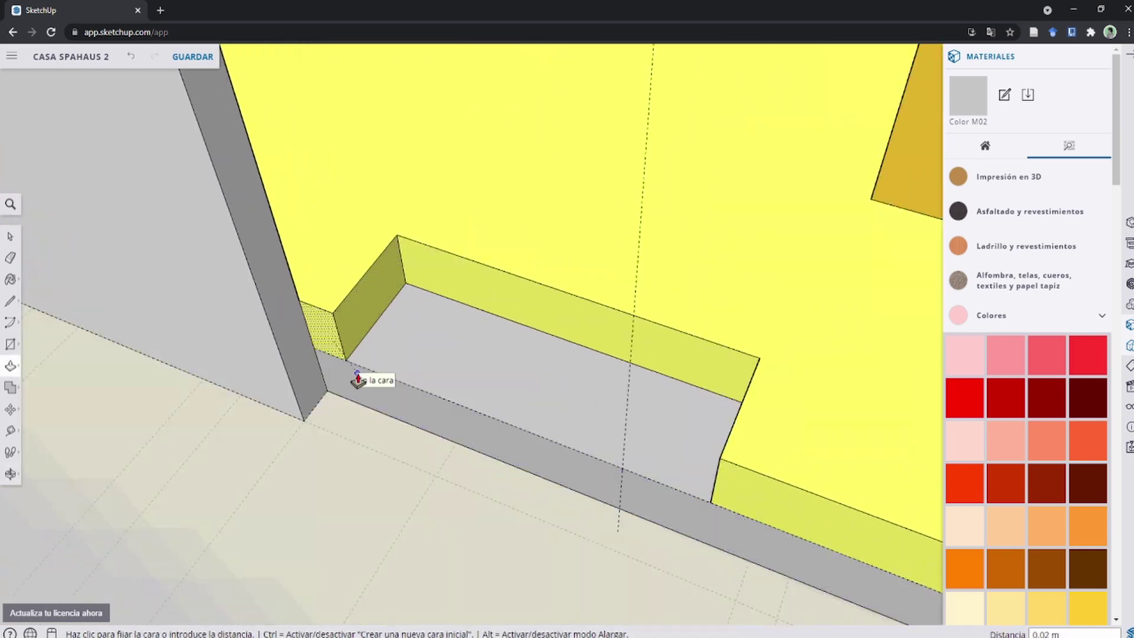
mouse_move(357, 378)
middle_down()
mouse_move(595, 412)
mouse_move(623, 405)
middle_up()
scroll(623, 405, down, 5)
scroll(469, 399, up, 5)
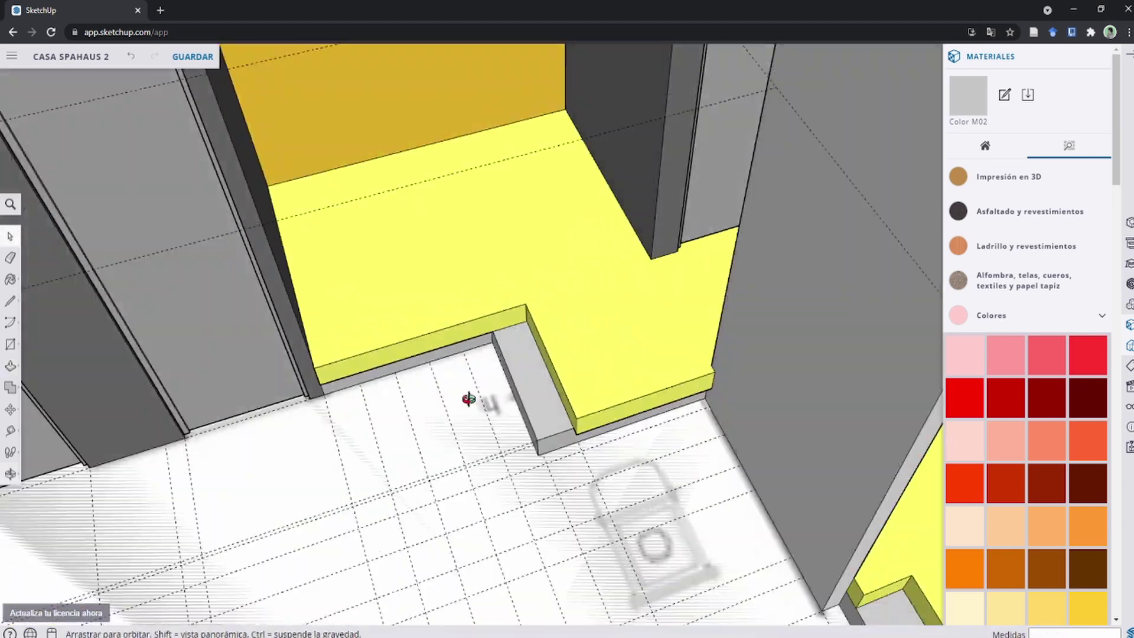
scroll(469, 400, down, 5)
scroll(489, 435, up, 5)
middle_drag(489, 435, 378, 379)
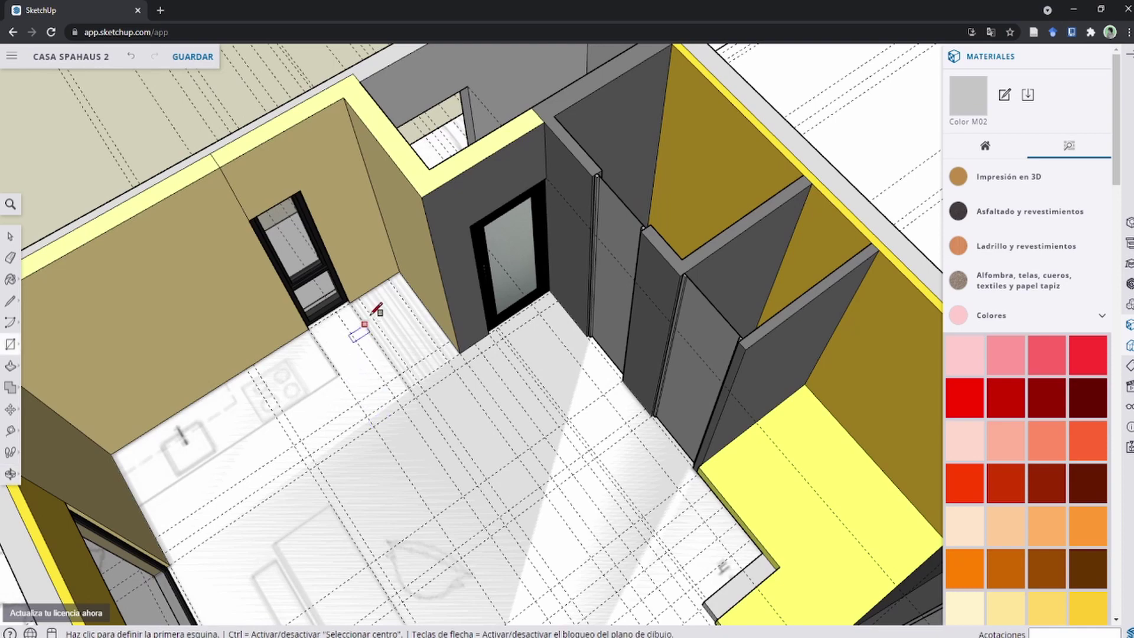
Step: Draw a 2.55 × 0.77 m floor rectangle from the corner beside the glass door
scroll(377, 309, up, 2)
scroll(405, 269, up, 2)
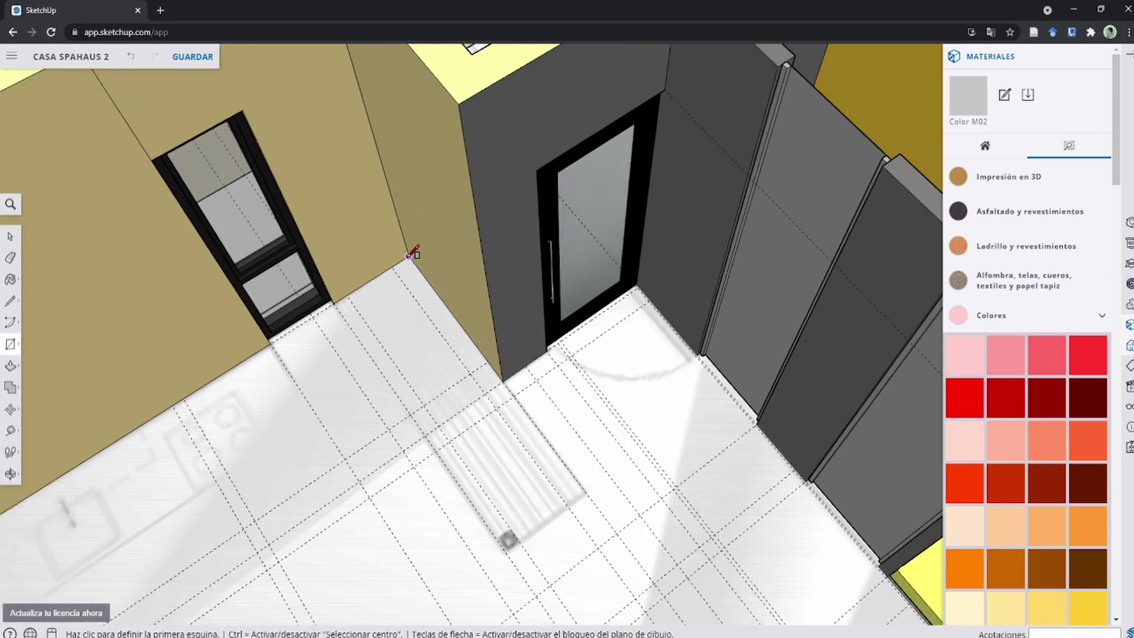
click(408, 256)
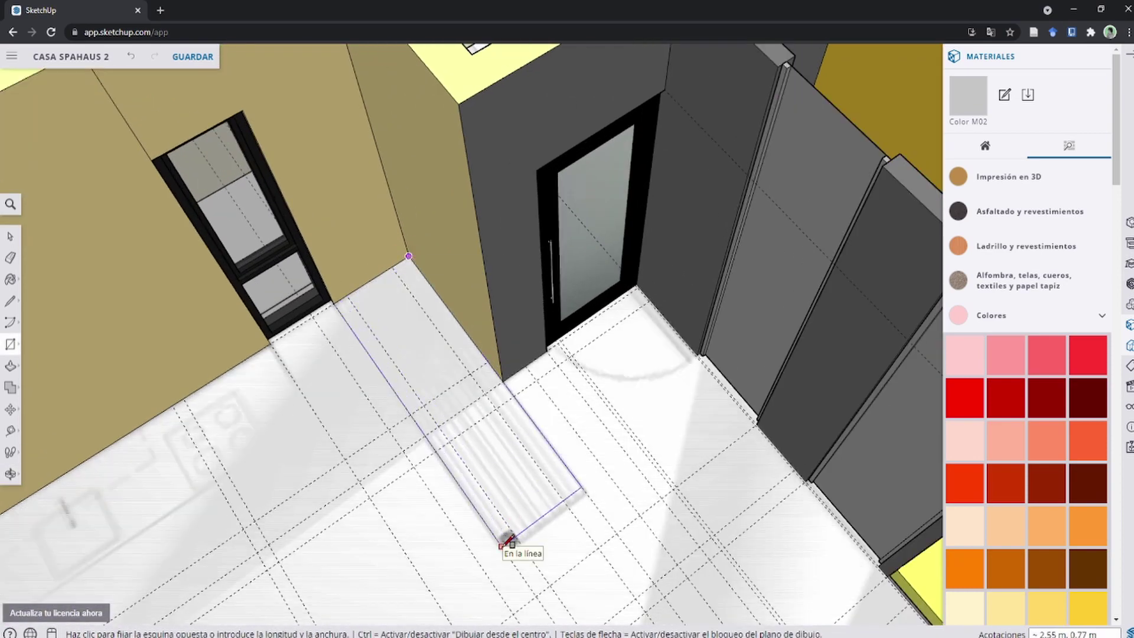
scroll(507, 541, up, 2)
click(506, 539)
scroll(481, 476, down, 3)
scroll(466, 449, down, 2)
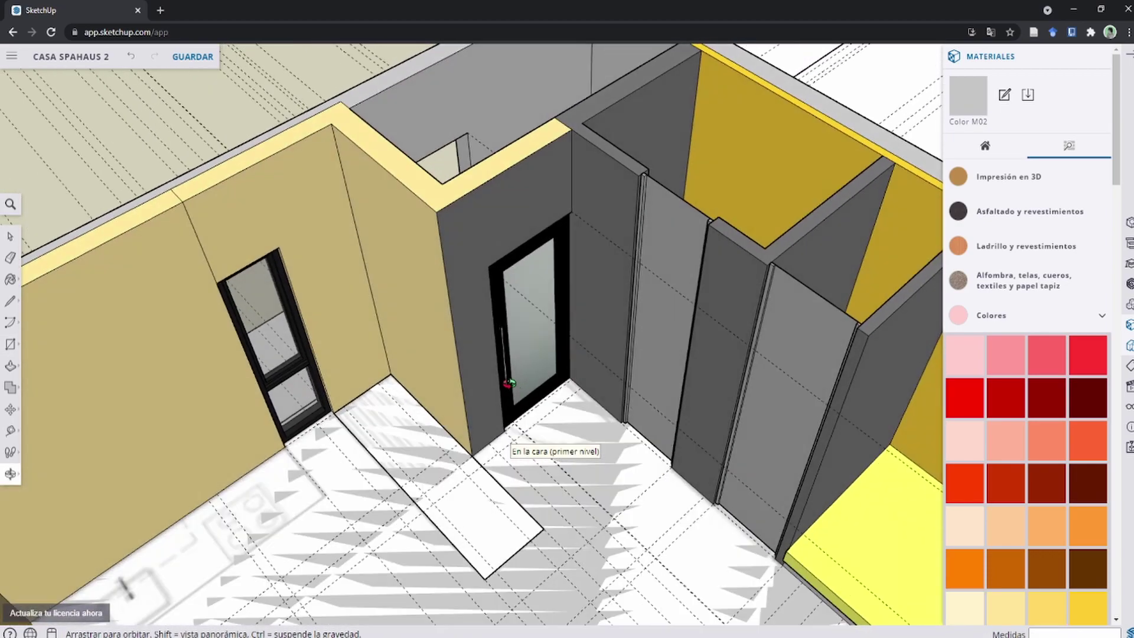
scroll(440, 410, down, 3)
scroll(414, 396, down, 3)
key(space)
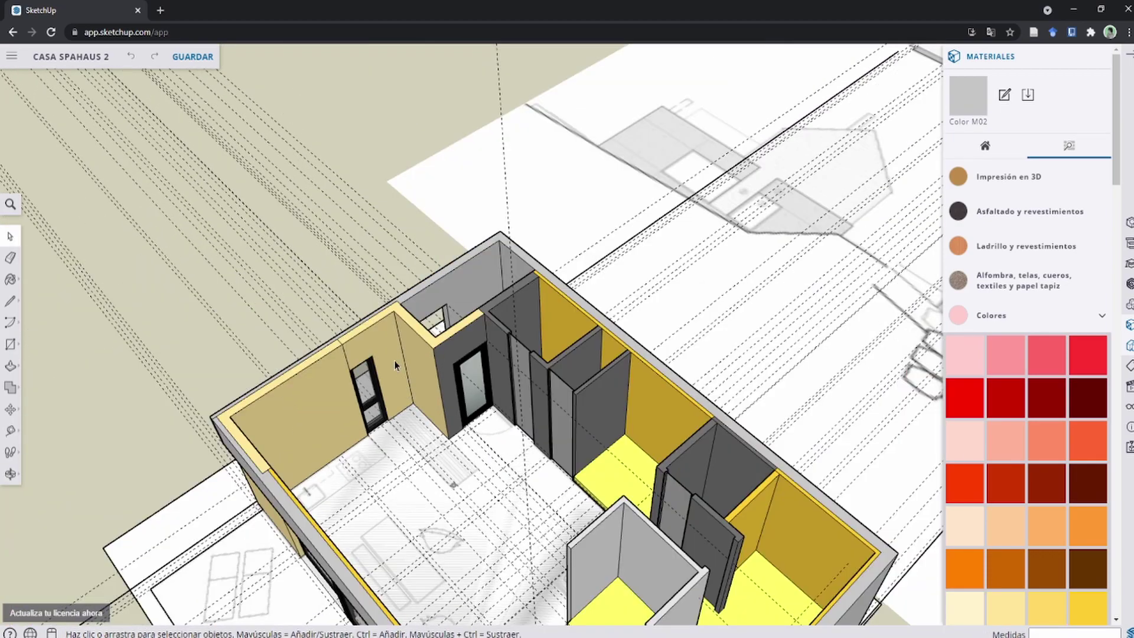
Step: Complete the floor rectangle as a tall white block beside the glass door
key(r)
scroll(393, 361, up, 5)
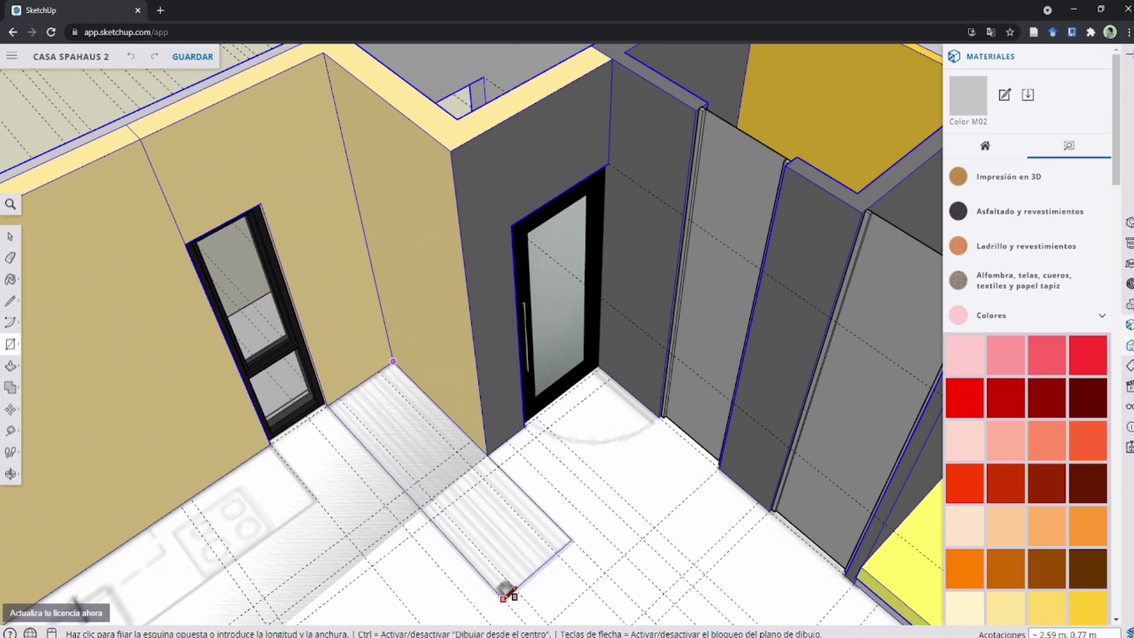
click(505, 595)
key(space)
scroll(568, 471, up, 2)
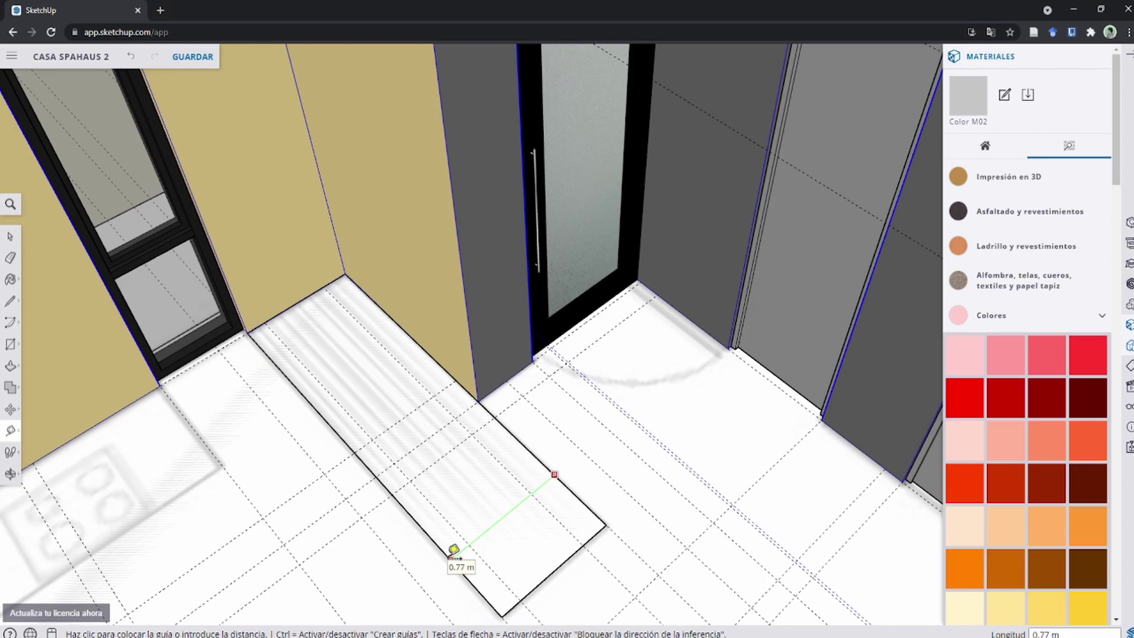
scroll(471, 183, down, 5)
middle_drag(463, 137, 464, 139)
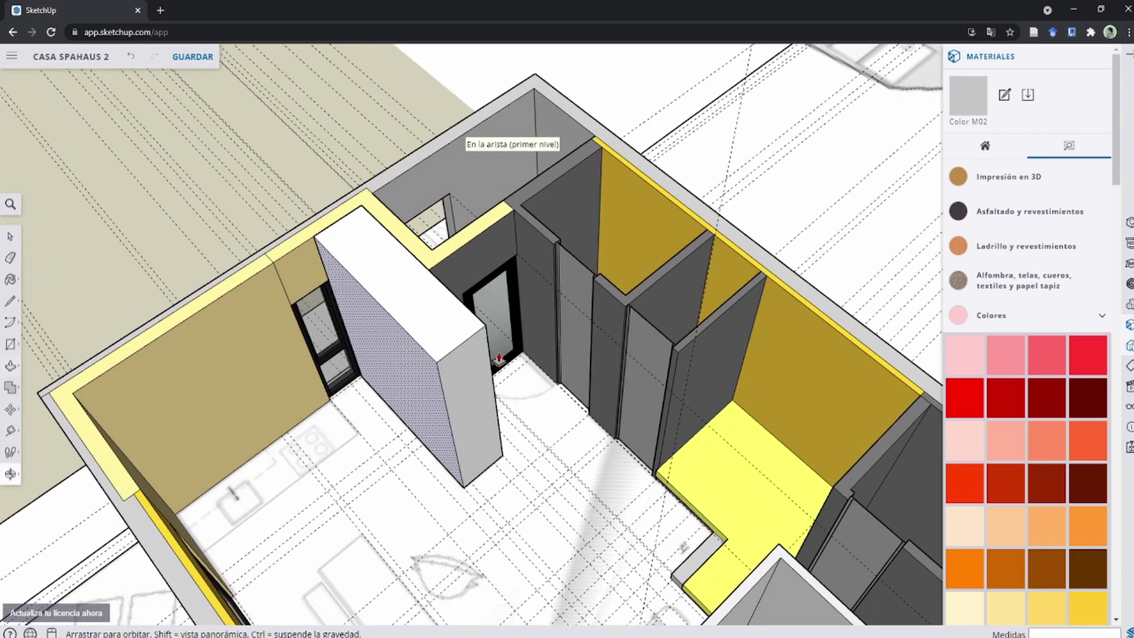
mouse_move(499, 358)
middle_down()
mouse_move(459, 345)
mouse_move(471, 382)
mouse_move(471, 352)
mouse_move(521, 381)
mouse_move(673, 321)
middle_up()
scroll(716, 397, up, 2)
Step: Paint the tall block with a light wood texture from the Madera materials
scroll(963, 195, down, 3)
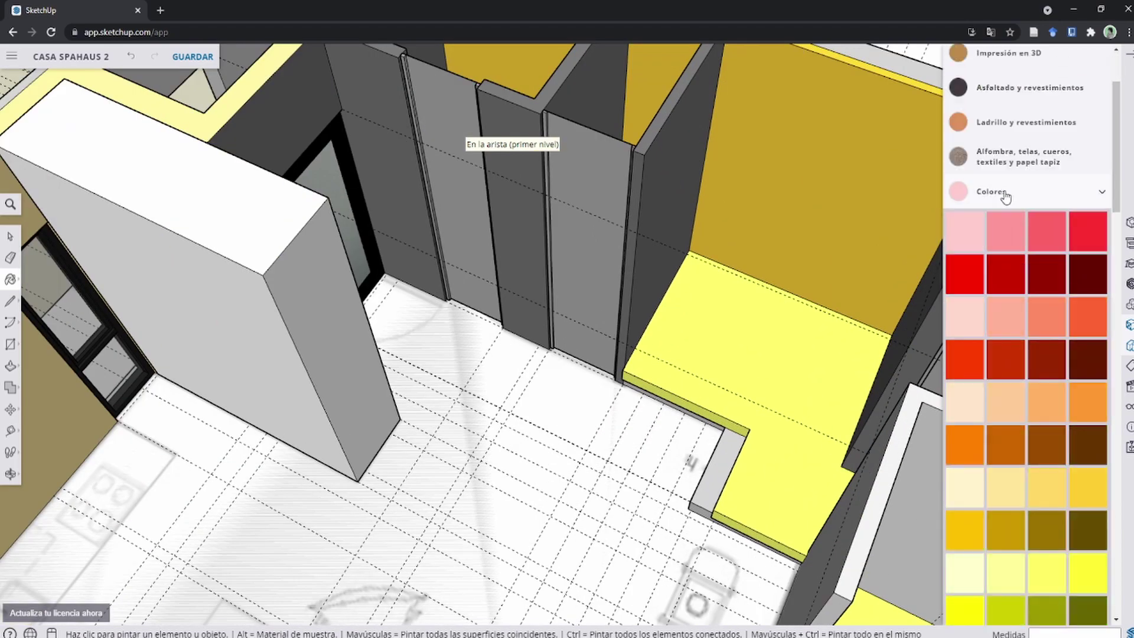
click(981, 189)
scroll(997, 449, down, 2)
click(997, 449)
click(1045, 491)
click(295, 325)
mouse_move(354, 354)
middle_down()
mouse_move(539, 346)
mouse_move(532, 253)
mouse_move(536, 319)
mouse_move(608, 268)
mouse_move(591, 378)
middle_up()
scroll(538, 331, up, 2)
scroll(538, 336, up, 2)
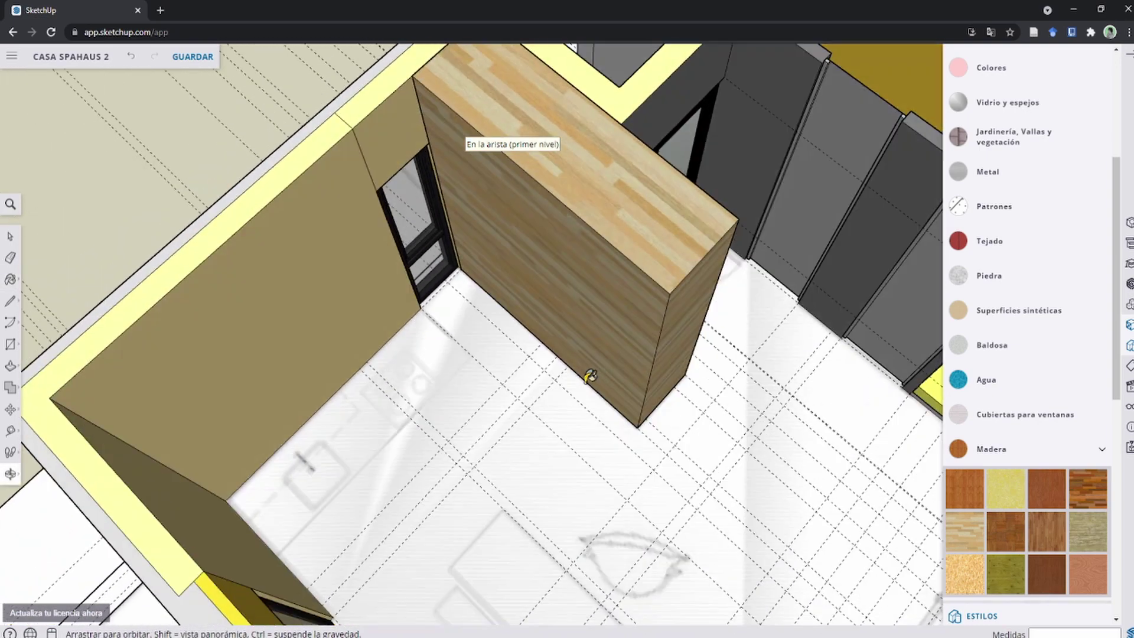
key(t)
scroll(608, 378, up, 3)
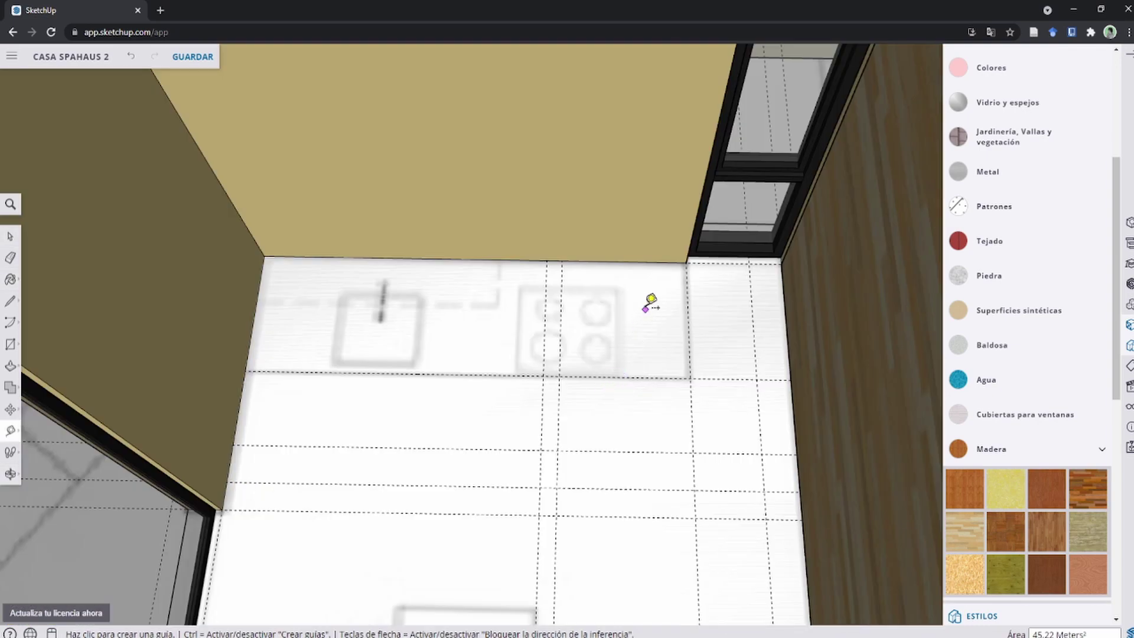
Step: Draw a 2.76 by 0.81 m rectangle along the kitchen wall
scroll(665, 280, down, 1)
scroll(598, 304, up, 2)
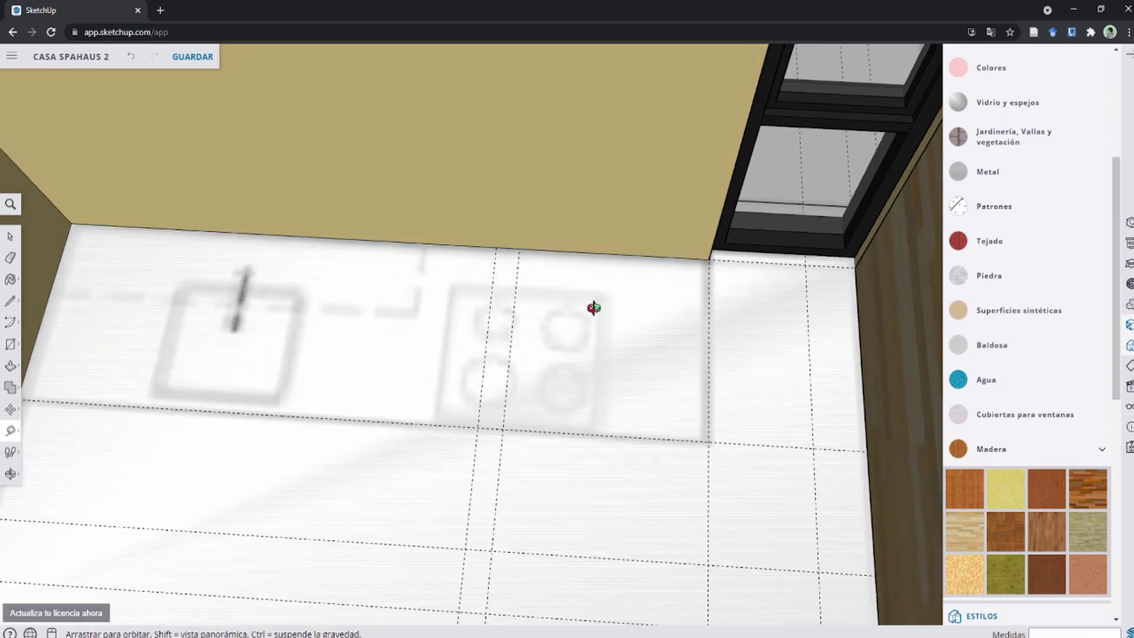
mouse_move(598, 304)
middle_down()
mouse_move(581, 312)
mouse_move(680, 281)
middle_up()
scroll(570, 268, down, 2)
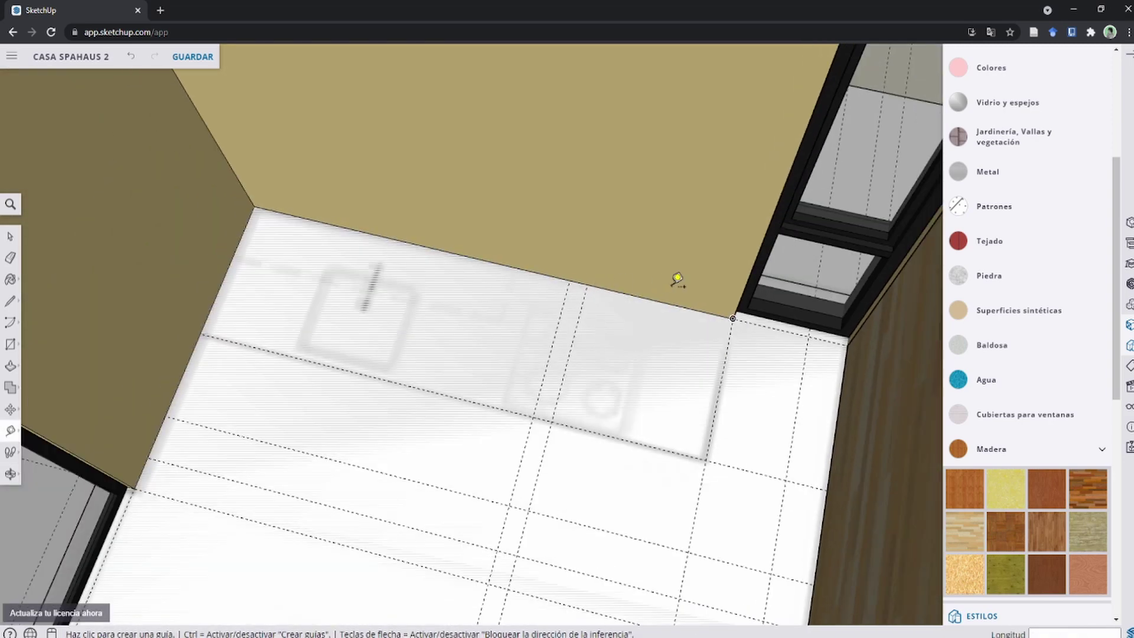
scroll(691, 290, down, 1)
key(r)
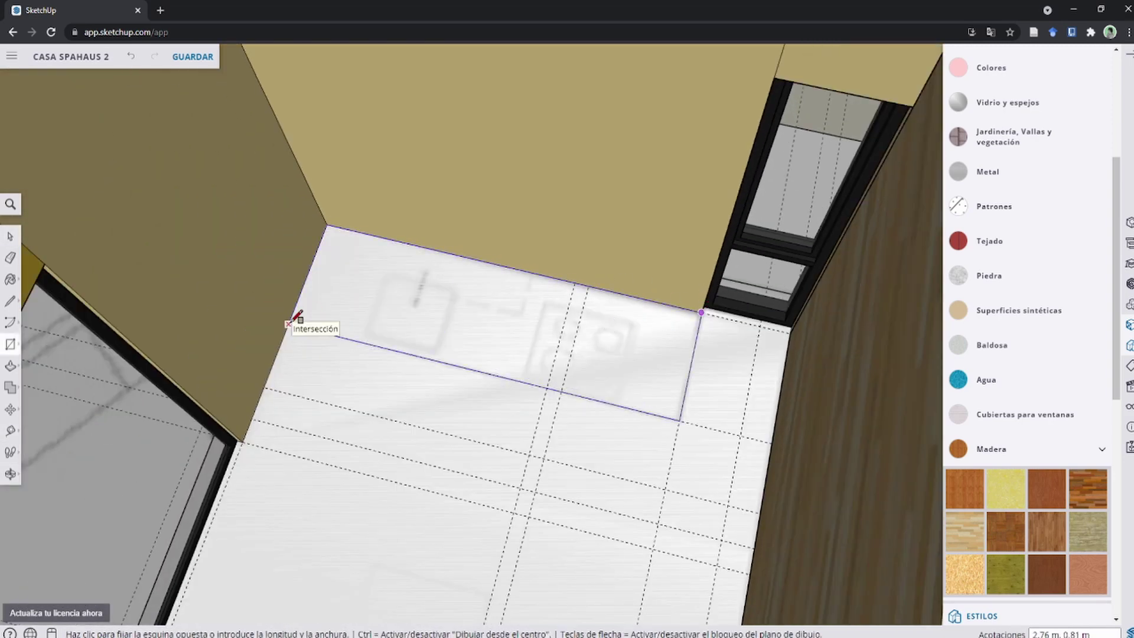
click(290, 323)
Step: Pull the kitchen rectangle up 0.9 m into a counter box
key(p)
scroll(613, 349, down, 3)
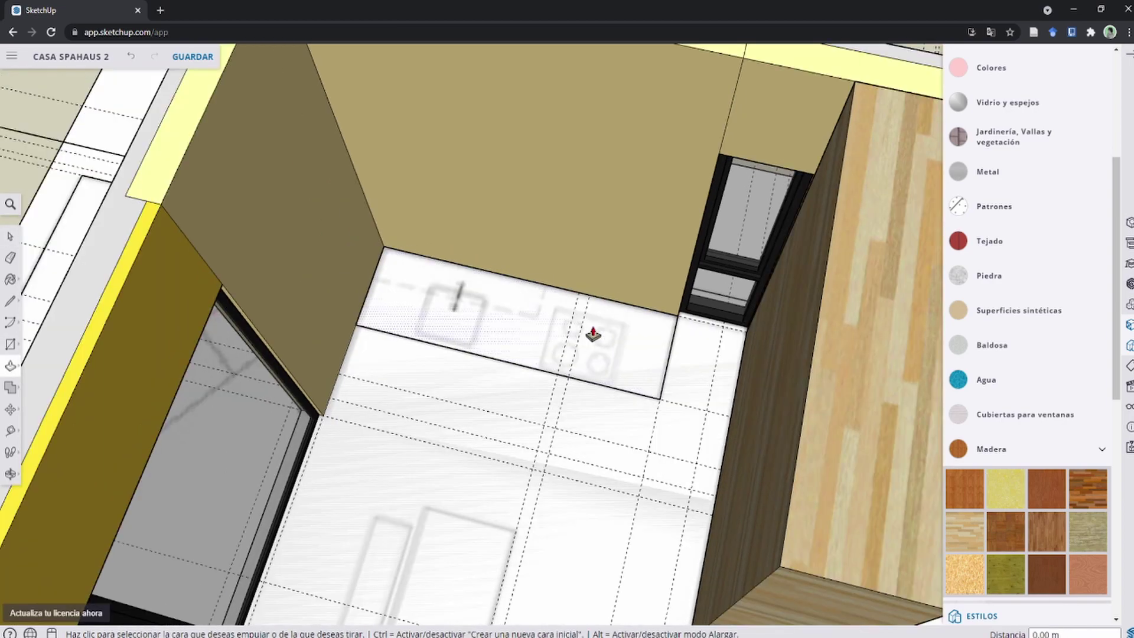
middle_drag(608, 351, 513, 329)
scroll(513, 329, up, 3)
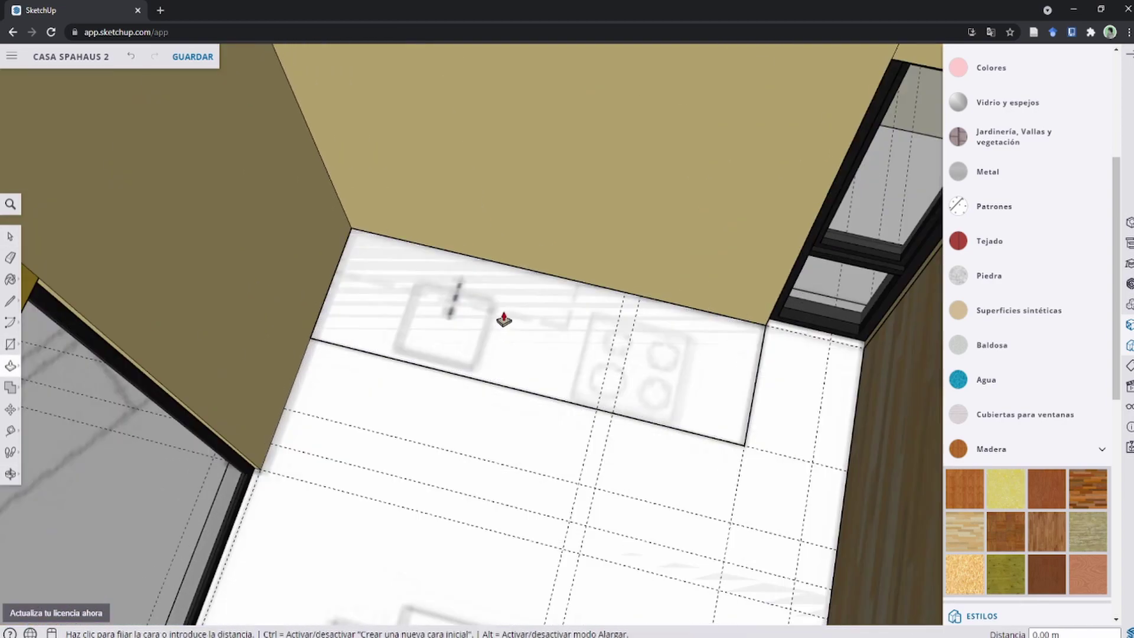
click(507, 220)
middle_drag(506, 220, 513, 256)
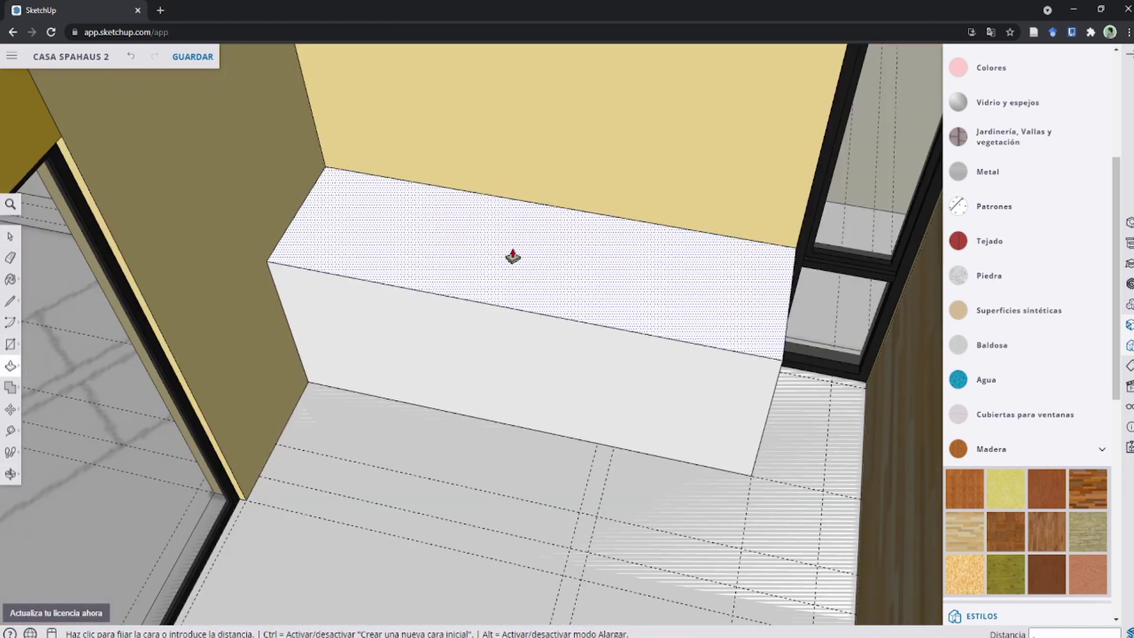
scroll(513, 262, down, 3)
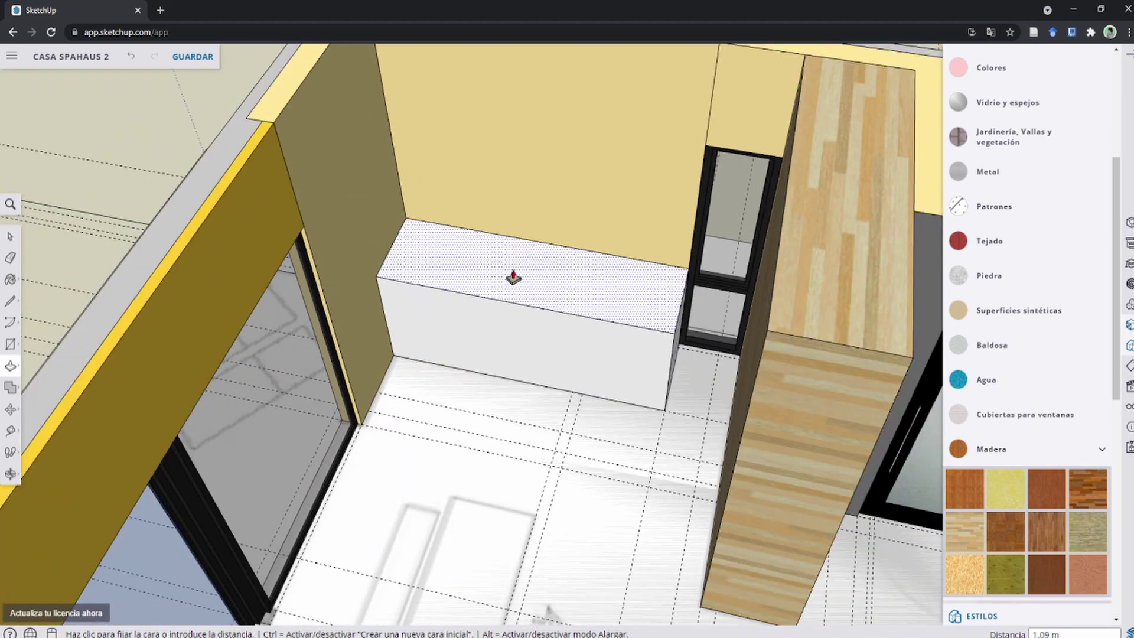
text(0.9)
key(Return)
key(space)
scroll(514, 277, up, 3)
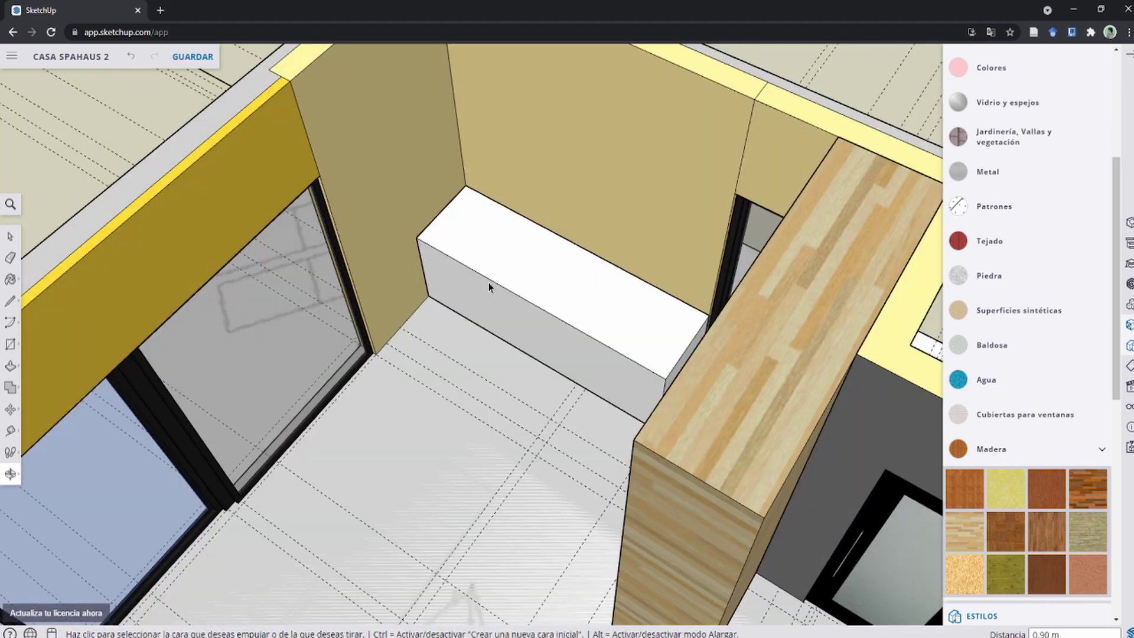
scroll(489, 284, up, 3)
scroll(525, 283, up, 2)
scroll(576, 305, down, 2)
scroll(580, 321, down, 3)
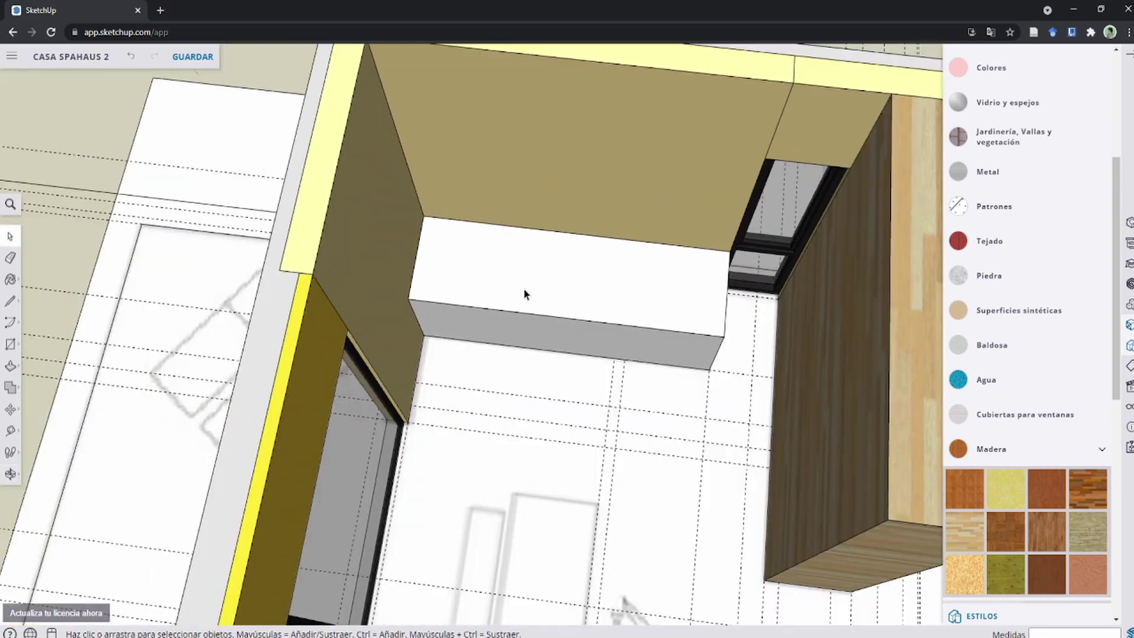
scroll(523, 288, down, 2)
scroll(504, 318, down, 1)
scroll(540, 313, up, 3)
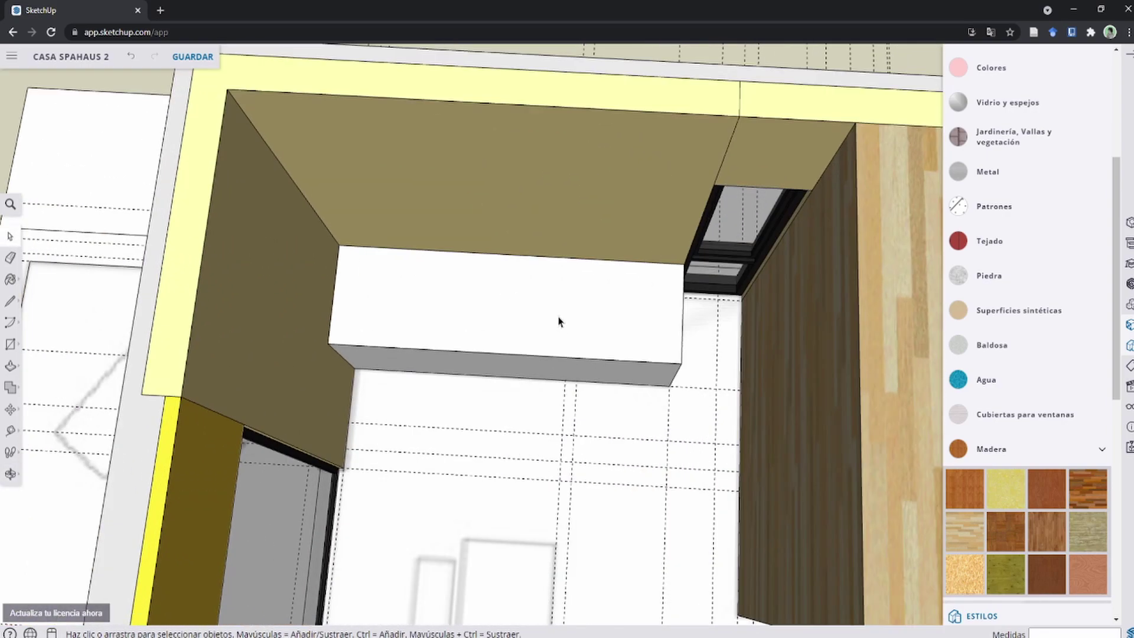
scroll(559, 321, down, 3)
mouse_move(582, 352)
middle_down()
mouse_move(557, 240)
mouse_move(665, 196)
mouse_move(494, 214)
mouse_move(577, 376)
mouse_move(451, 347)
mouse_move(363, 252)
mouse_move(312, 390)
middle_up()
scroll(665, 196, up, 3)
scroll(665, 195, down, 2)
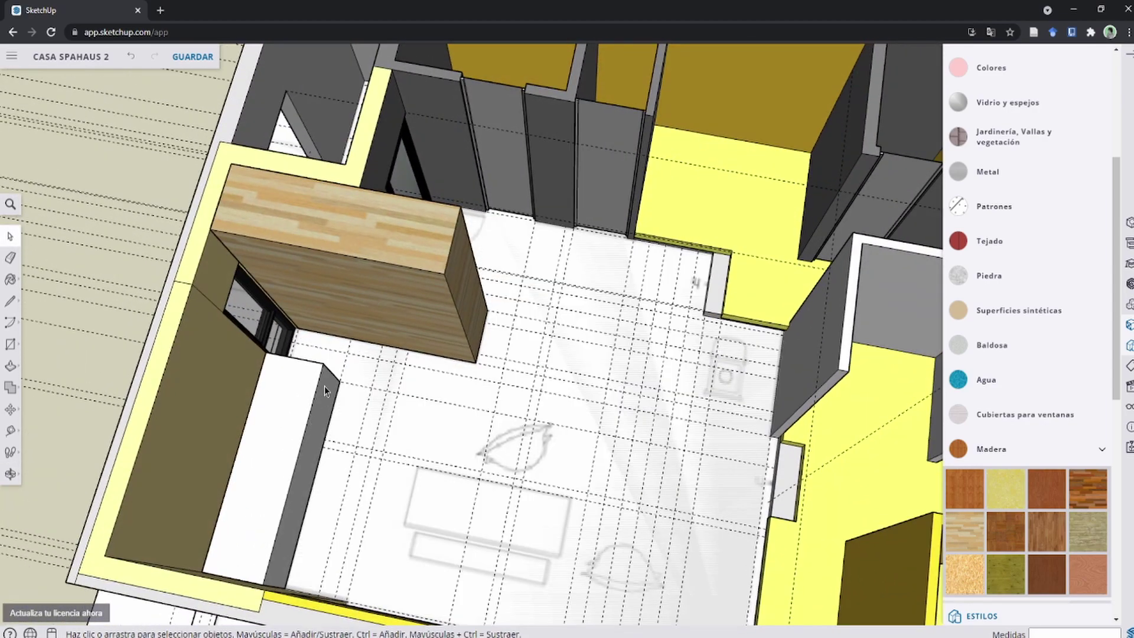
key(r)
scroll(450, 286, up, 3)
scroll(438, 283, up, 2)
mouse_move(438, 284)
middle_down()
mouse_move(583, 317)
mouse_move(451, 299)
middle_up()
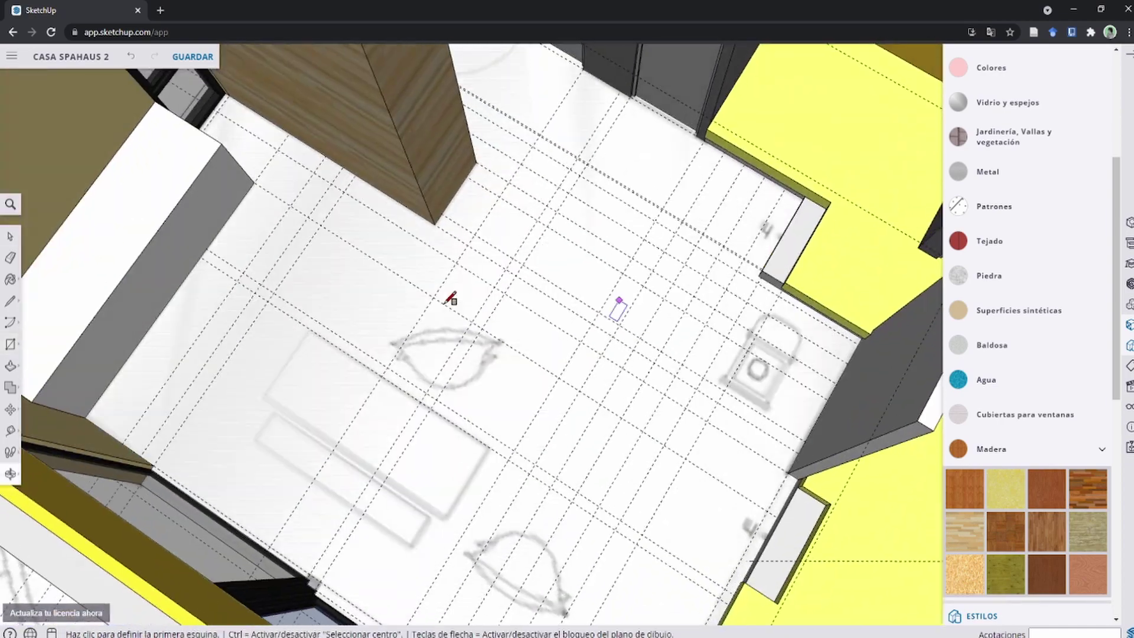
scroll(451, 299, down, 3)
mouse_move(444, 377)
middle_down()
mouse_move(372, 354)
mouse_move(567, 294)
mouse_move(286, 406)
middle_up()
scroll(407, 212, up, 2)
middle_drag(407, 213, 398, 263)
scroll(398, 263, down, 3)
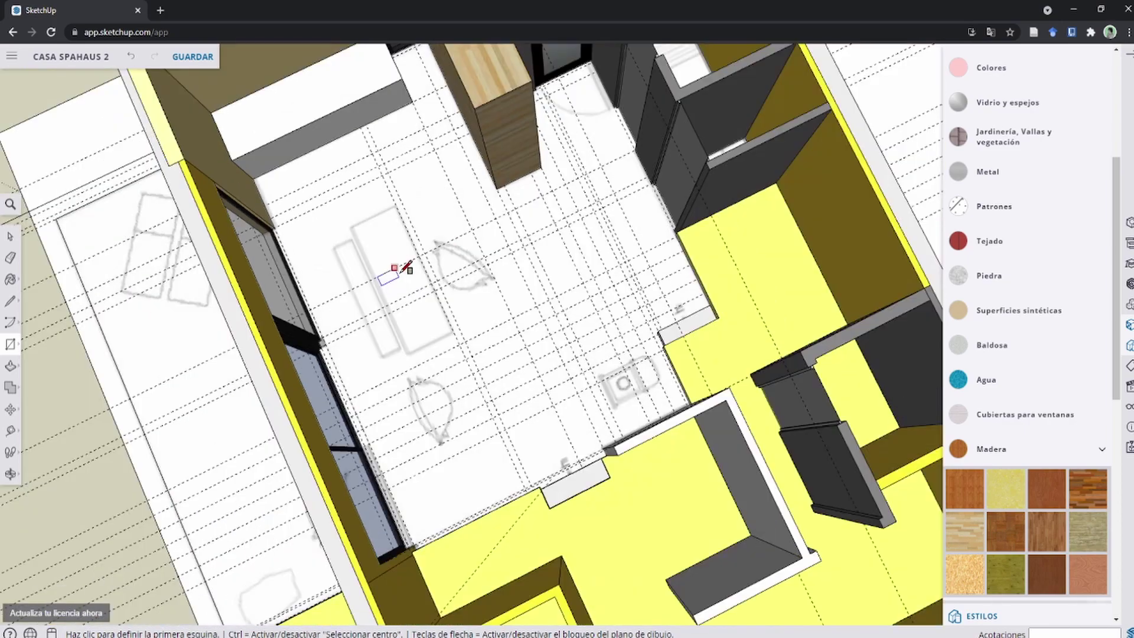
scroll(471, 347, down, 2)
scroll(512, 332, up, 3)
scroll(497, 322, up, 1)
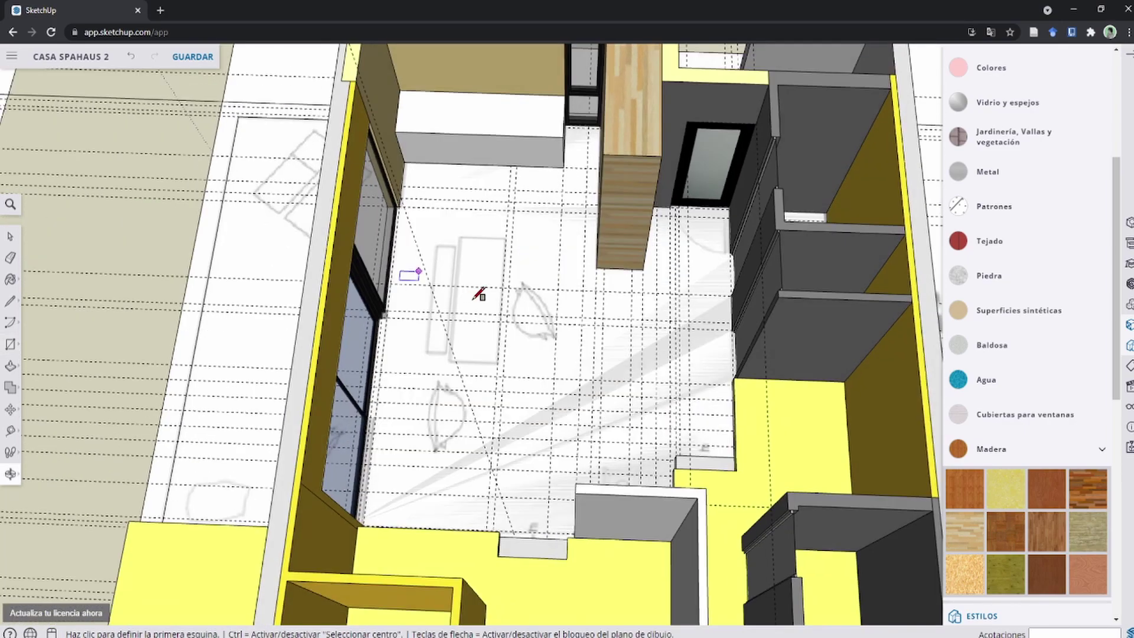
scroll(469, 296, up, 3)
scroll(479, 301, down, 3)
scroll(481, 307, up, 2)
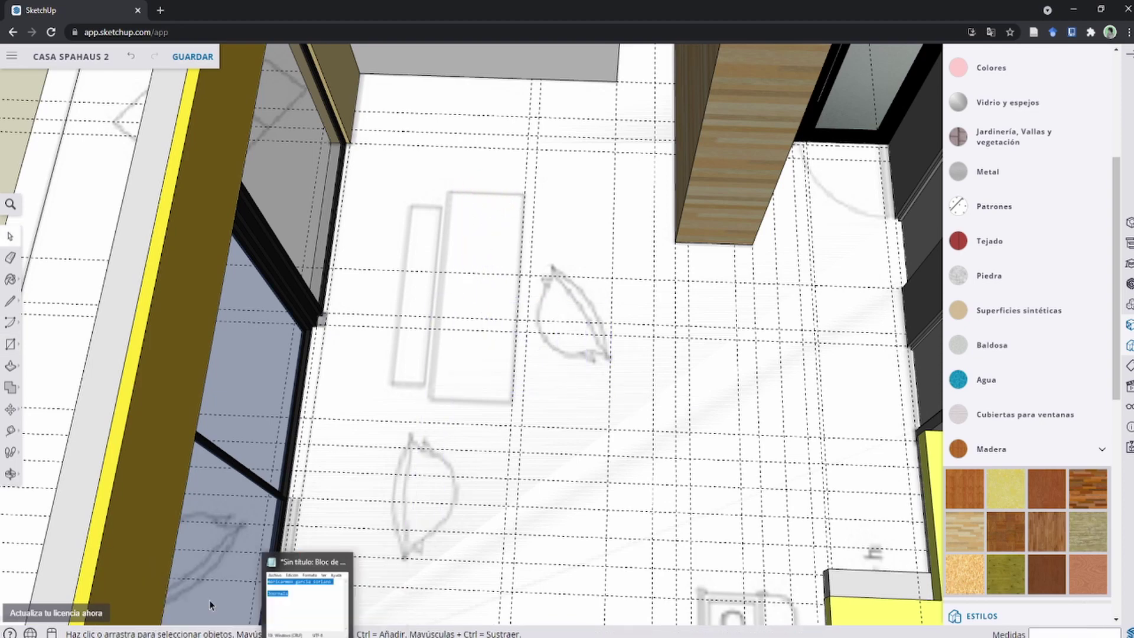
click(307, 576)
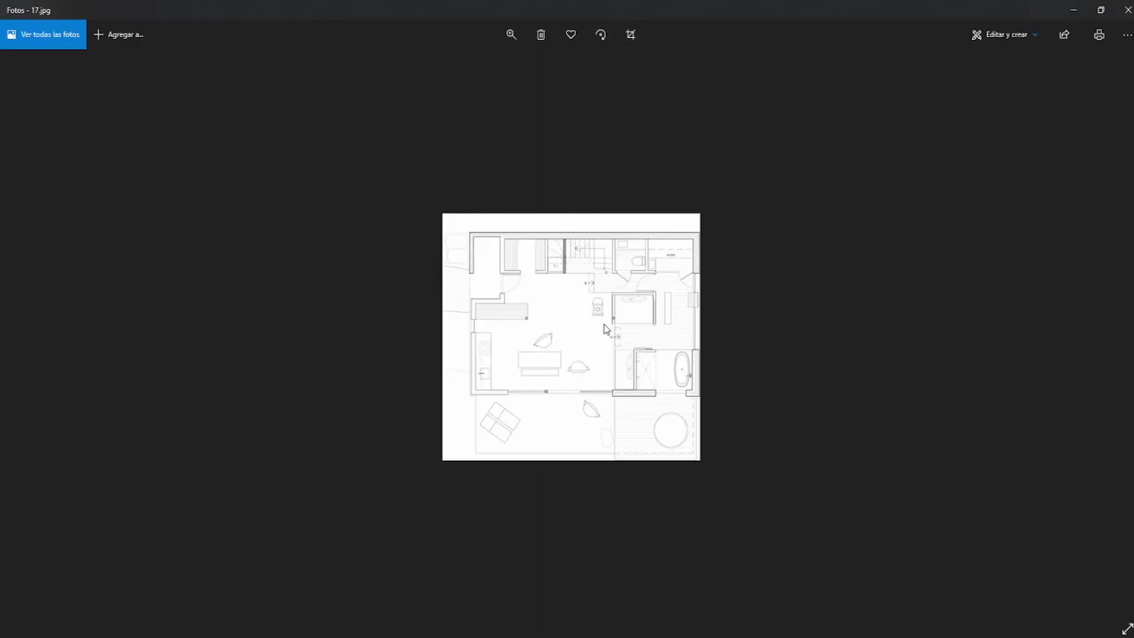
Step: Page back three images in Photos to the staircase and dining-room references 14.jpg and 11.jpg
click(26, 336)
click(26, 337)
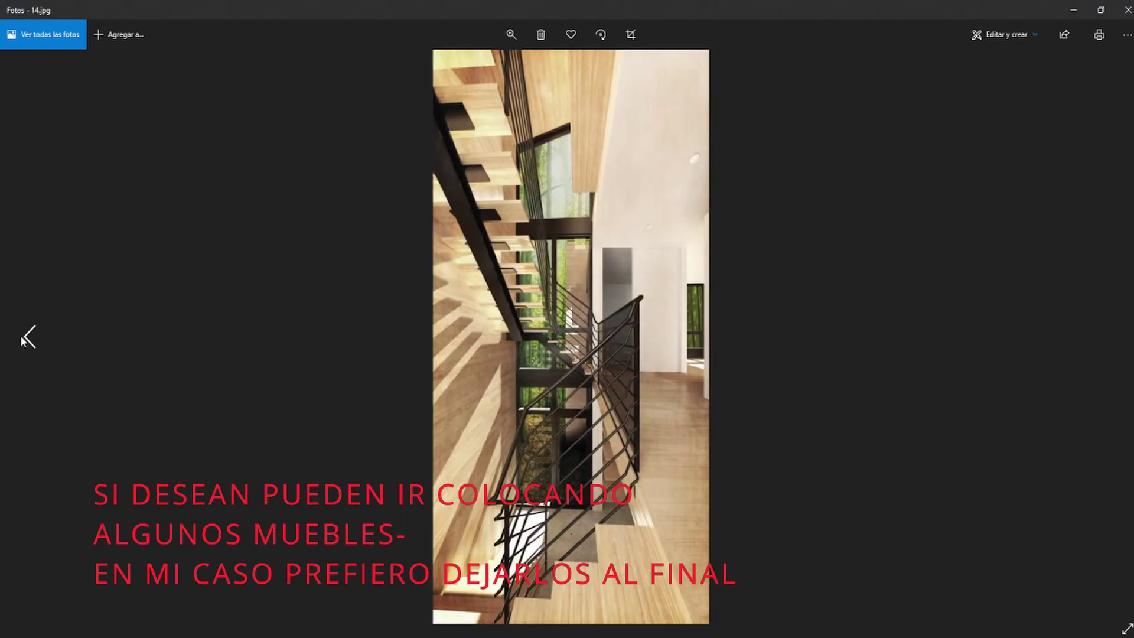
click(28, 336)
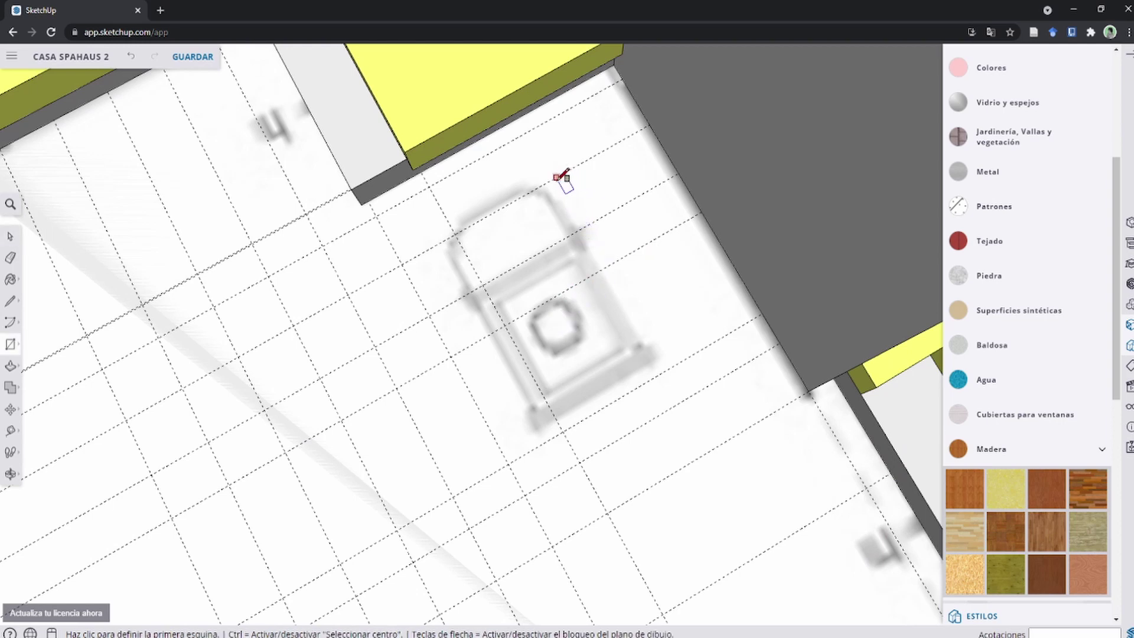
Step: Complete the 0.80 by 0.55 m column footprint and draw a circle on it
click(535, 423)
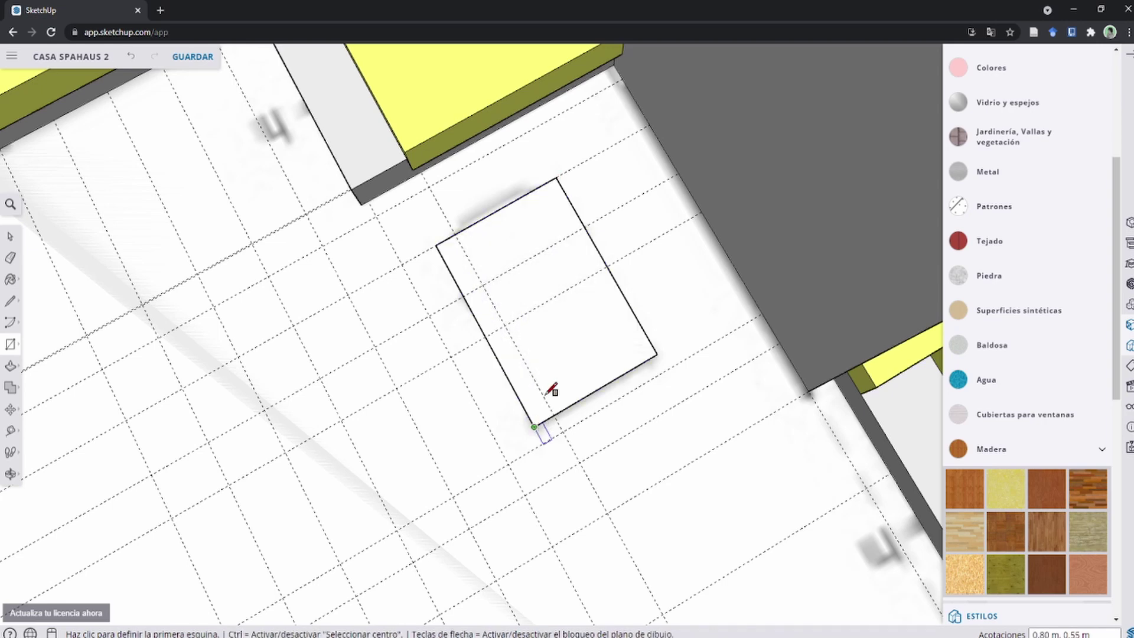
key(c)
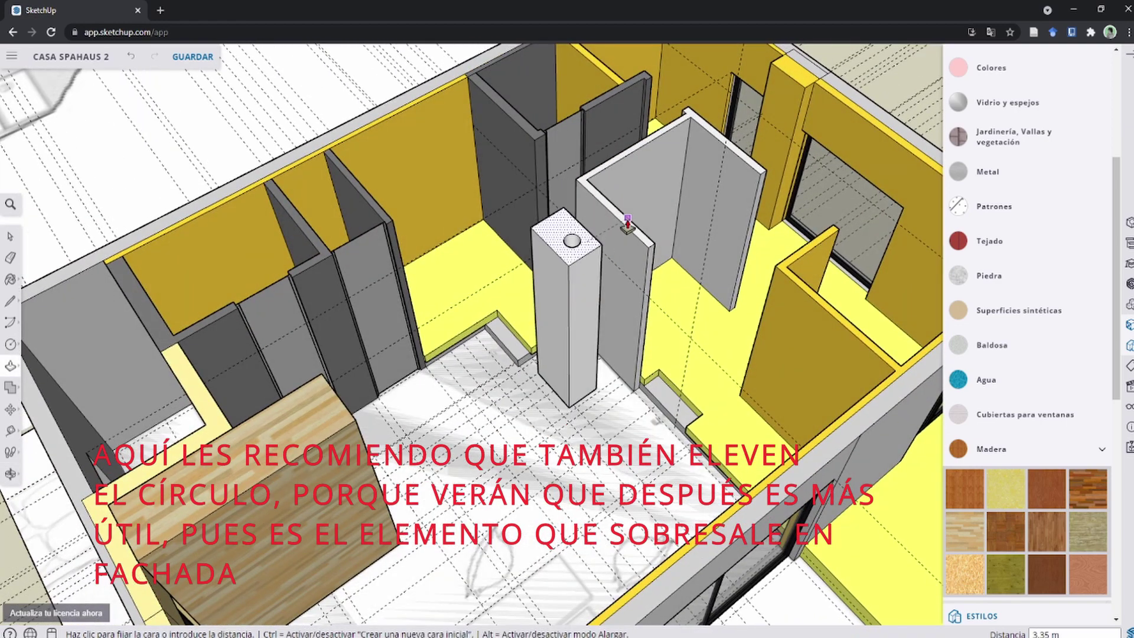
key(space)
Step: Select the whole column and make it a group with Crear grupo
triple_click(575, 268)
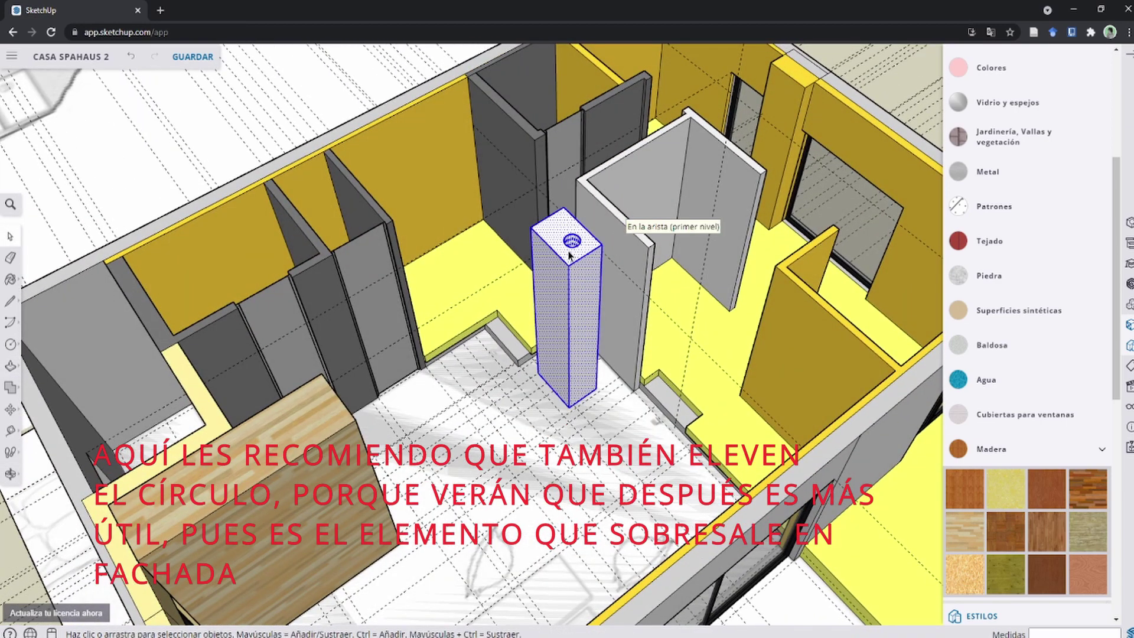
scroll(565, 251, up, 2)
right_click(565, 251)
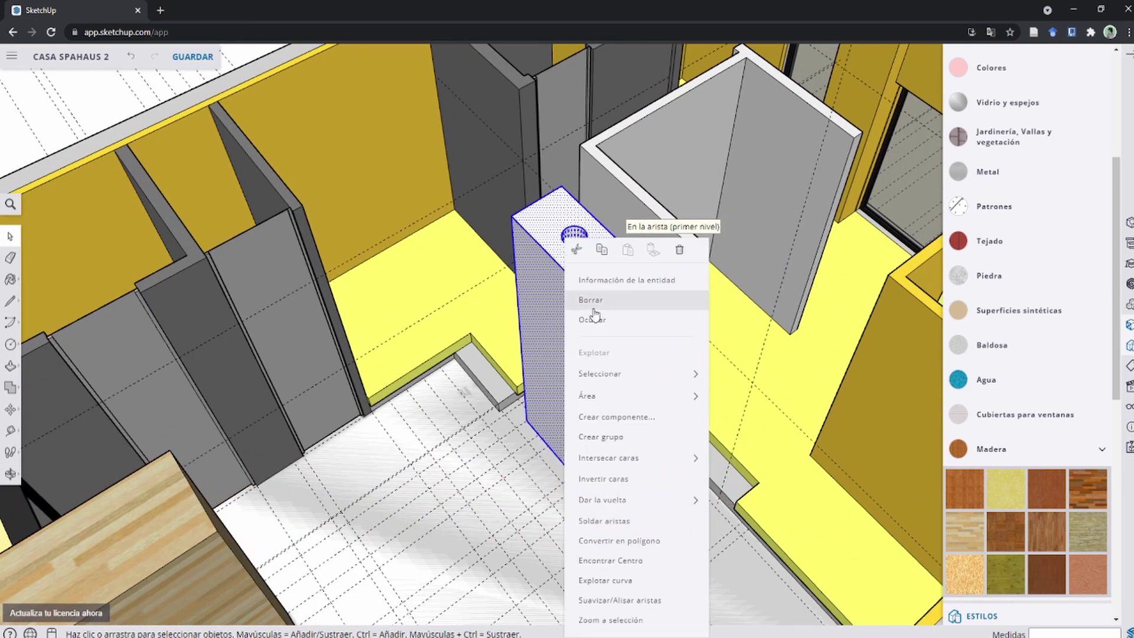
click(619, 439)
Step: Tilt the view down over the house and select the whole house group
scroll(573, 283, down, 2)
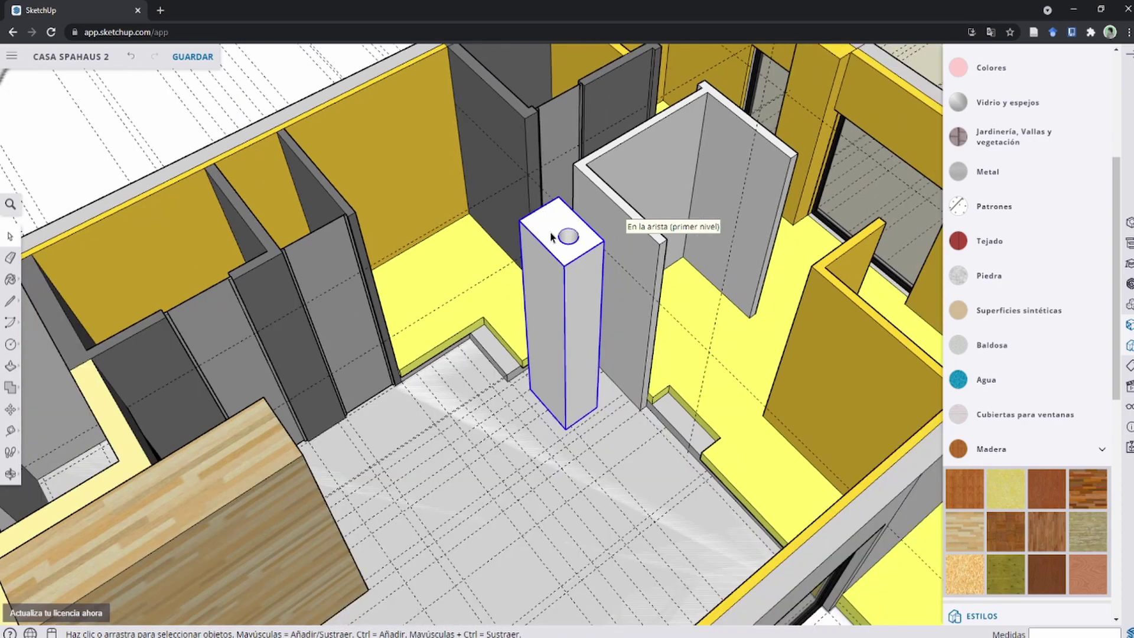
scroll(572, 283, down, 3)
scroll(555, 242, up, 3)
scroll(556, 242, up, 2)
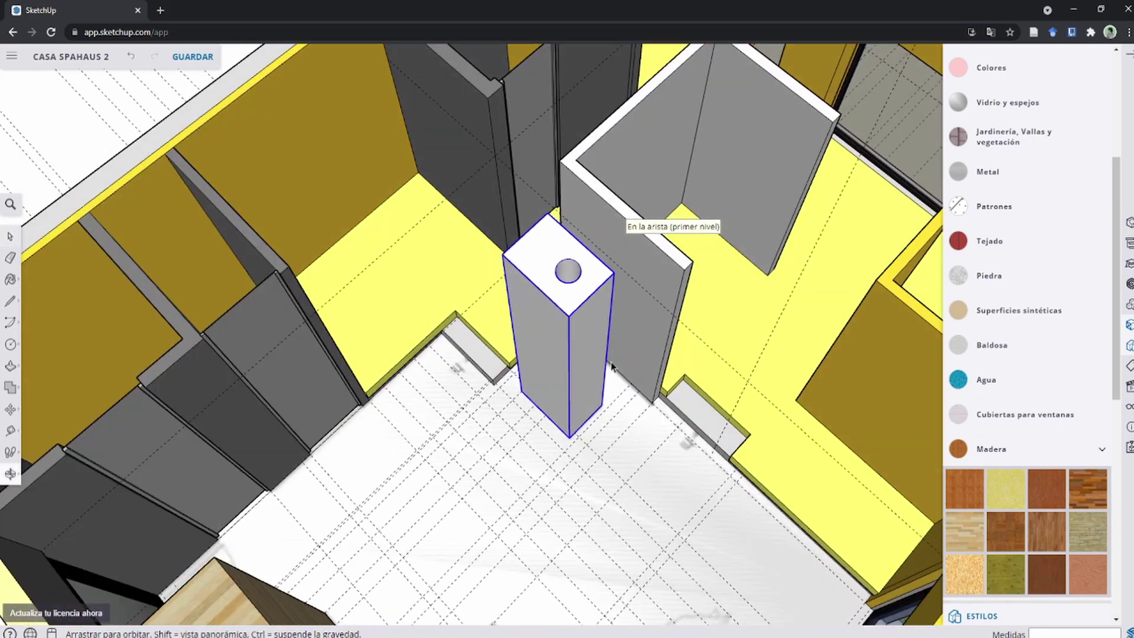
scroll(608, 354, down, 3)
mouse_move(555, 242)
middle_down()
mouse_move(609, 354)
mouse_move(593, 421)
middle_up()
scroll(622, 391, down, 3)
scroll(622, 391, up, 3)
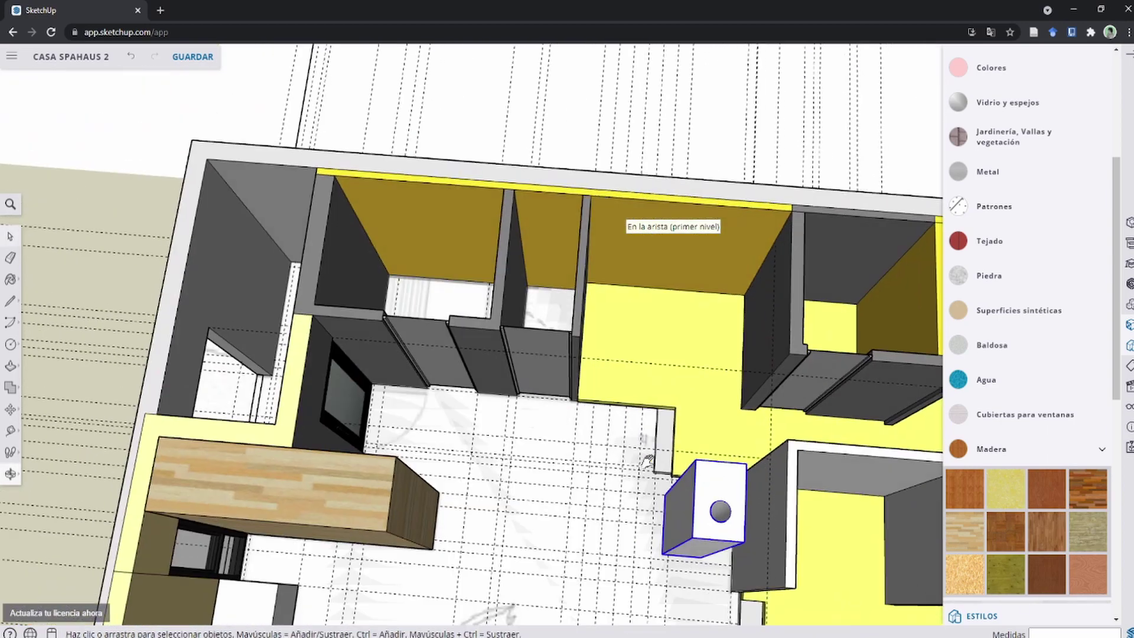
scroll(593, 420, down, 2)
scroll(593, 420, down, 2)
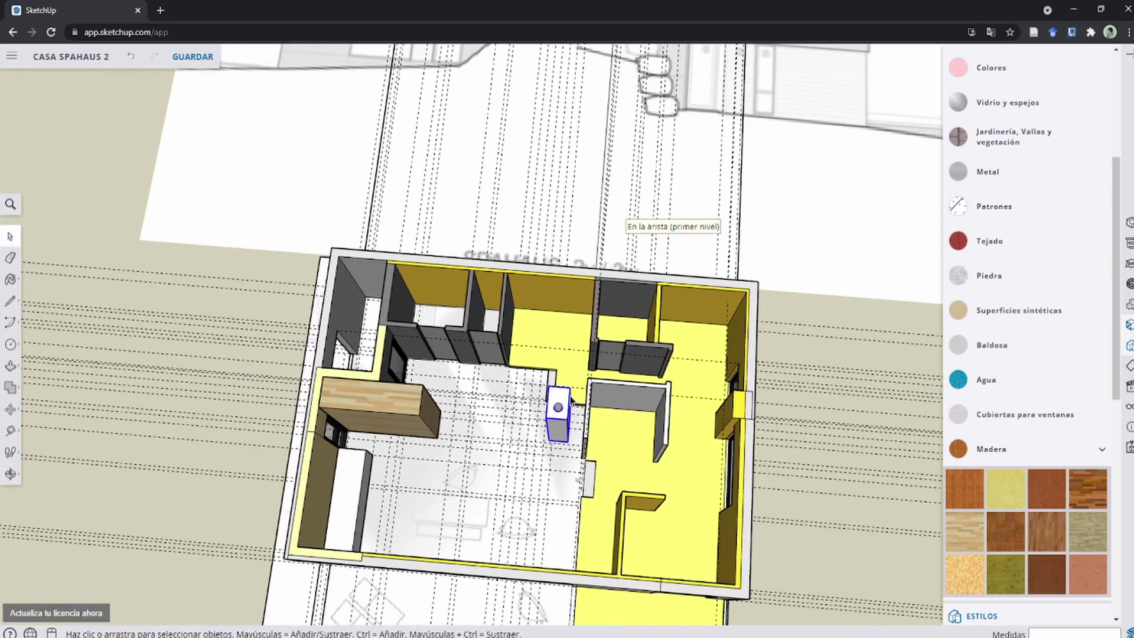
scroll(542, 363, down, 3)
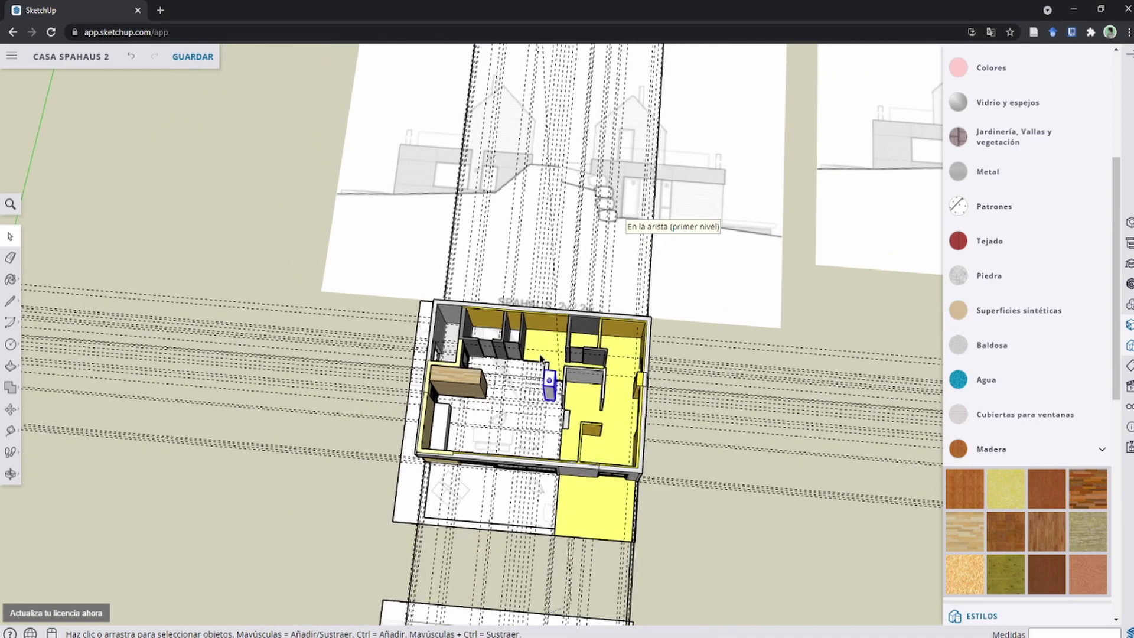
scroll(542, 366, up, 1)
click(541, 368)
Step: Orbit around the house and column to check them from oblique angles
scroll(542, 368, up, 2)
scroll(484, 313, up, 2)
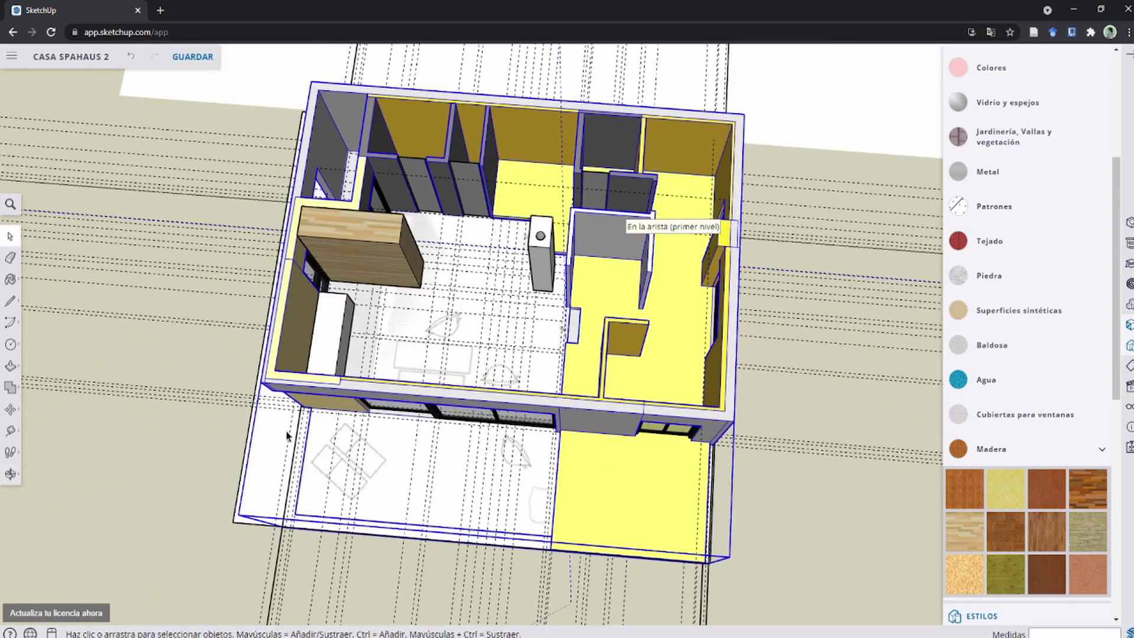
scroll(271, 440, down, 3)
mouse_move(271, 440)
middle_down()
mouse_move(55, 296)
mouse_move(530, 382)
middle_up()
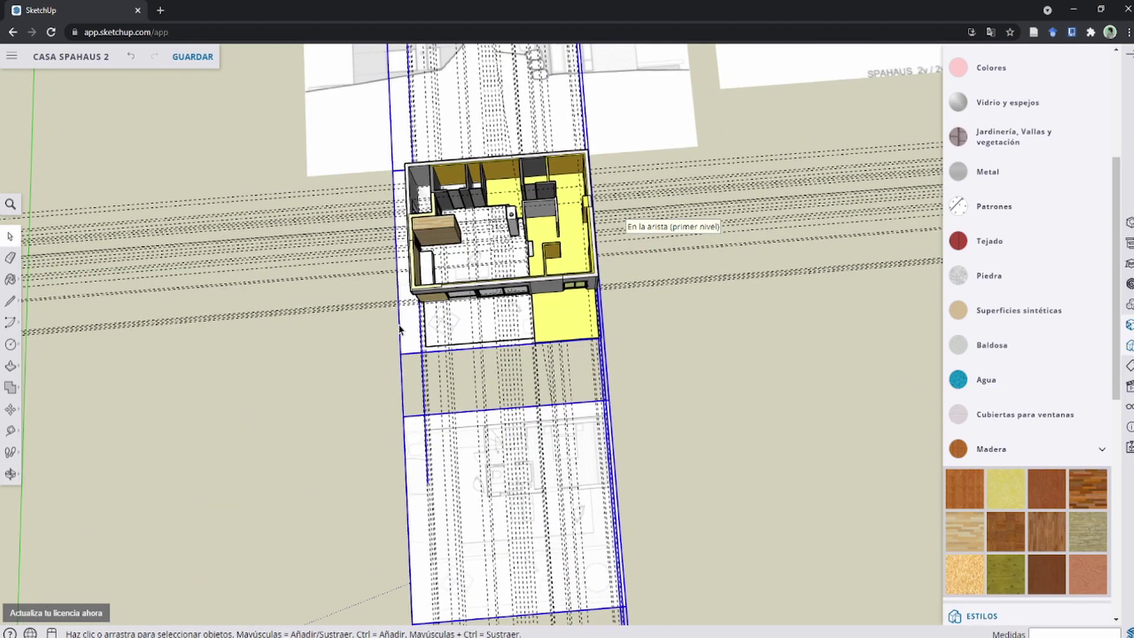
scroll(400, 328, up, 2)
scroll(408, 331, up, 1)
scroll(410, 332, down, 2)
scroll(417, 341, down, 2)
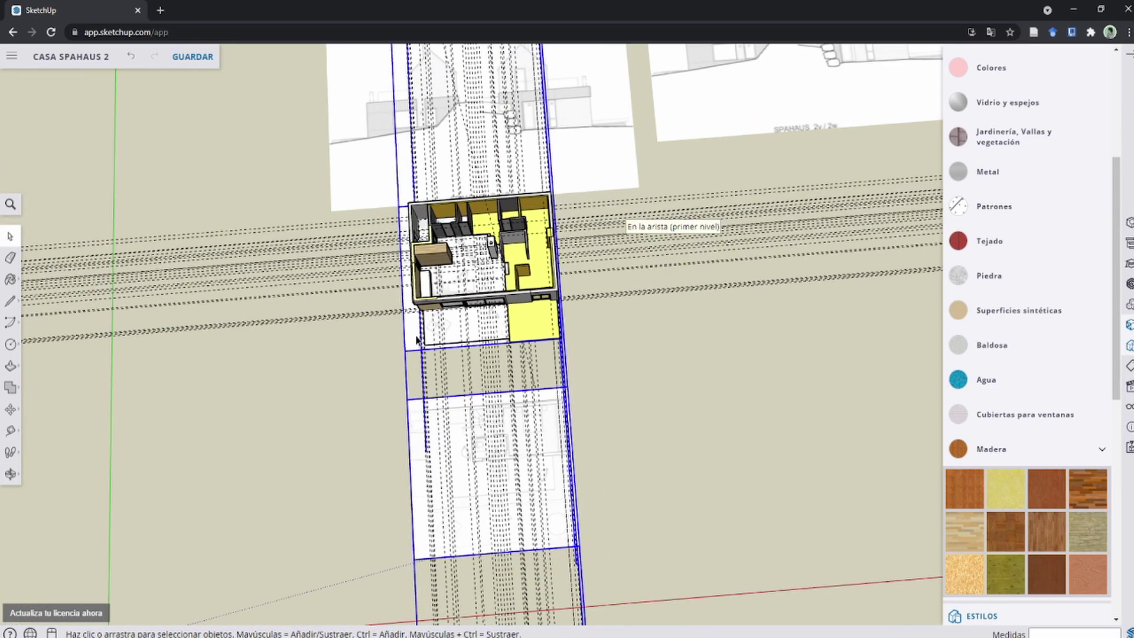
scroll(313, 394, up, 2)
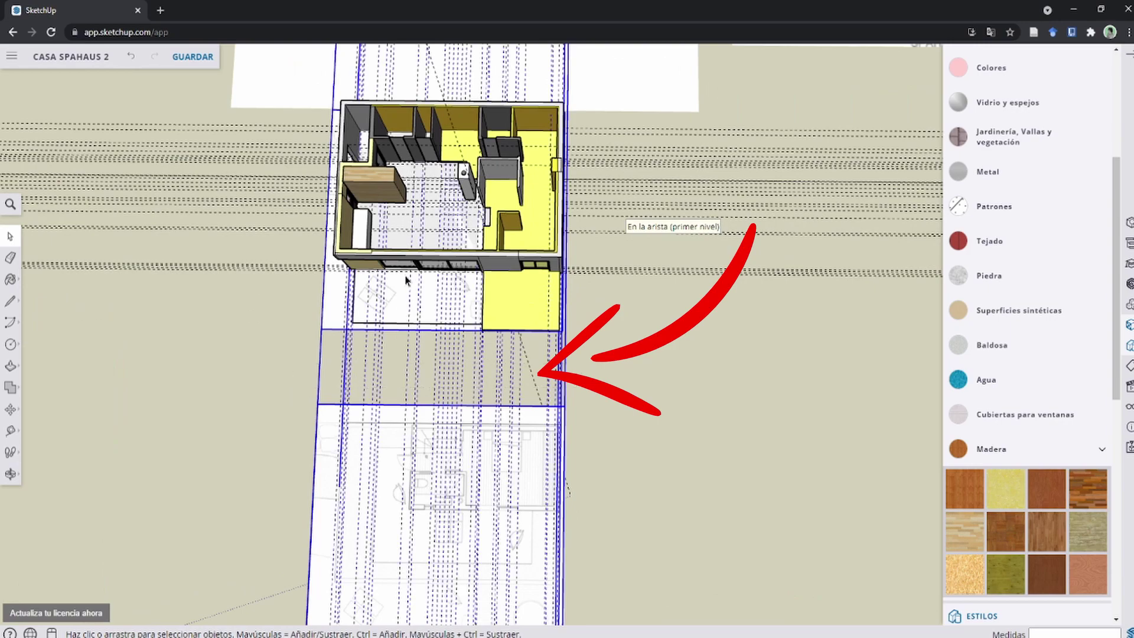
middle_drag(406, 279, 498, 352)
scroll(509, 275, up, 3)
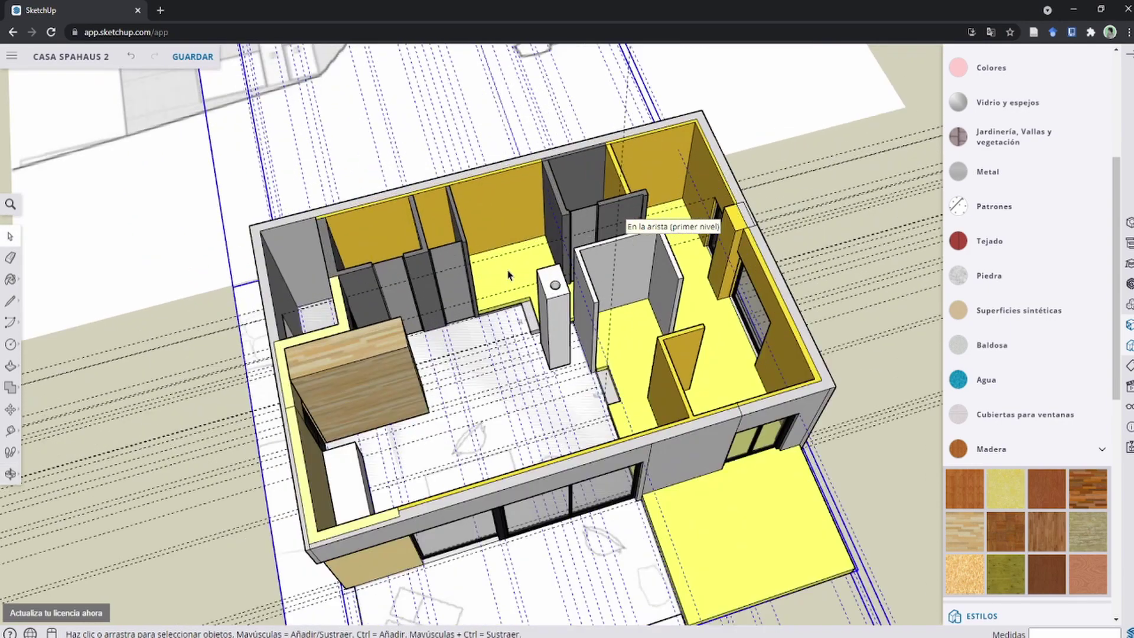
scroll(509, 274, up, 3)
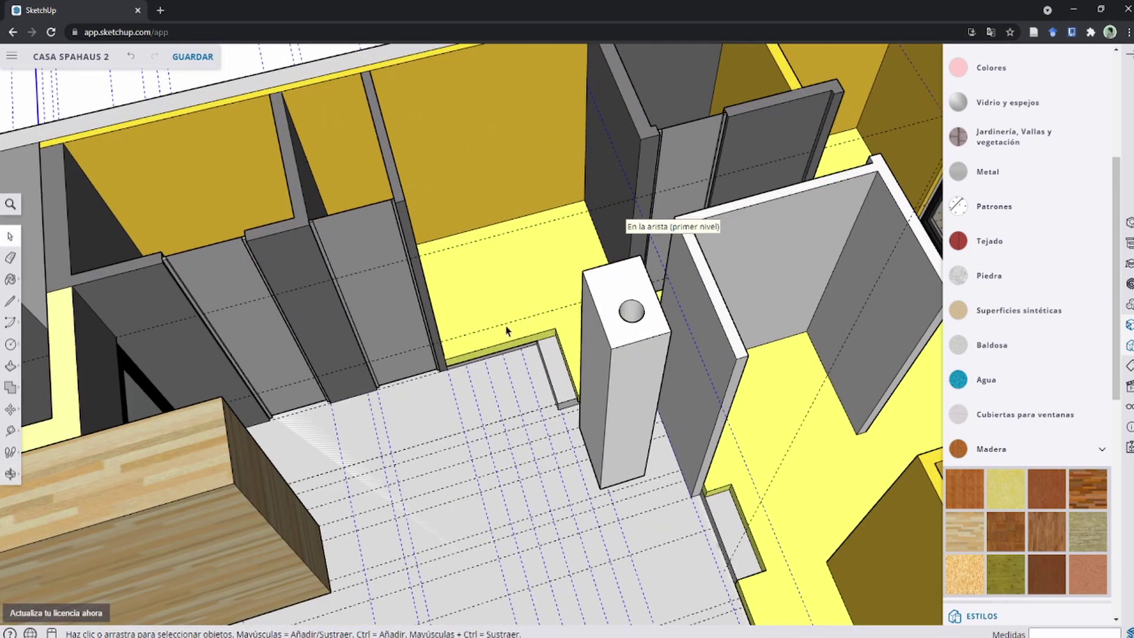
scroll(506, 329, down, 5)
scroll(609, 389, up, 5)
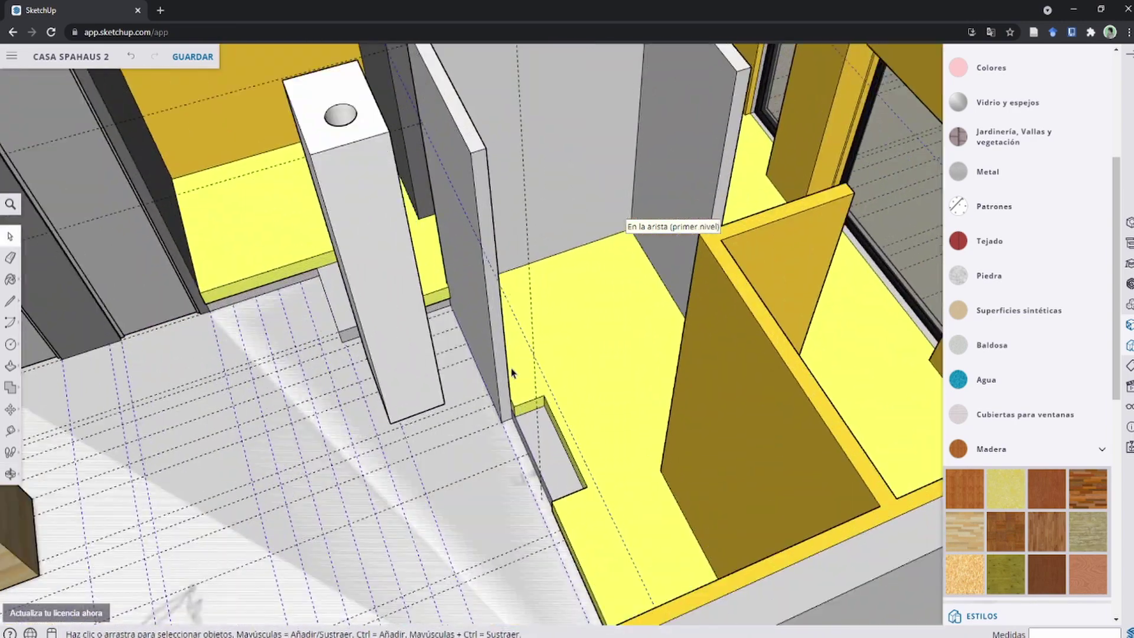
mouse_move(526, 412)
middle_down()
mouse_move(70, 332)
mouse_move(518, 409)
middle_up()
scroll(546, 430, up, 2)
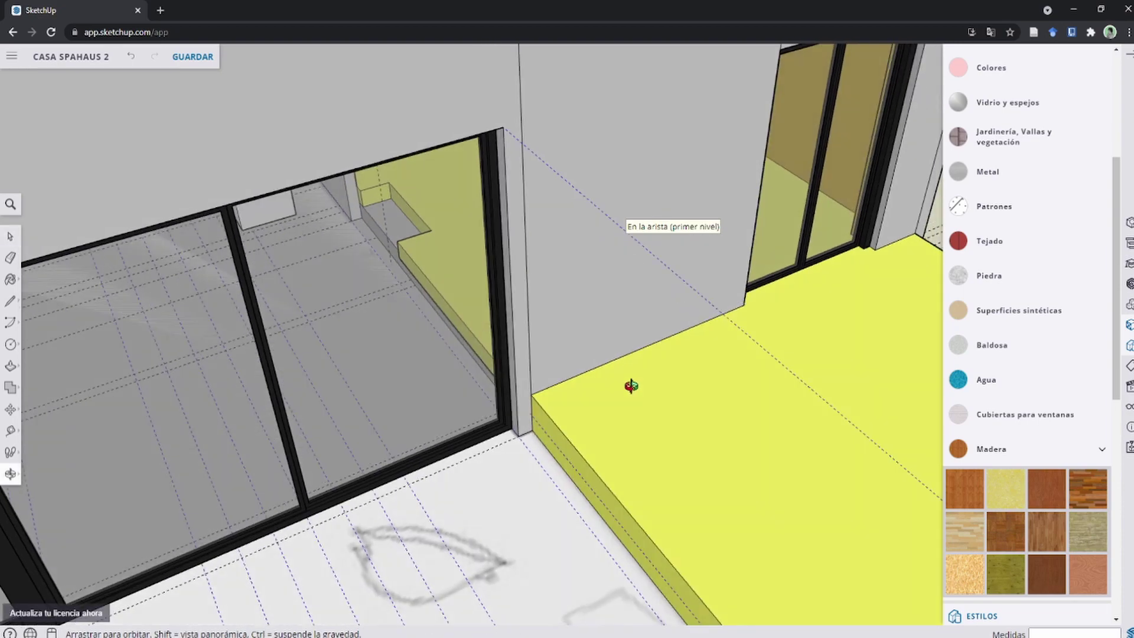
scroll(628, 384, up, 2)
Step: Move the house group 0.35 m from the wall's base corner onto the floor edge
scroll(560, 397, up, 3)
key(m)
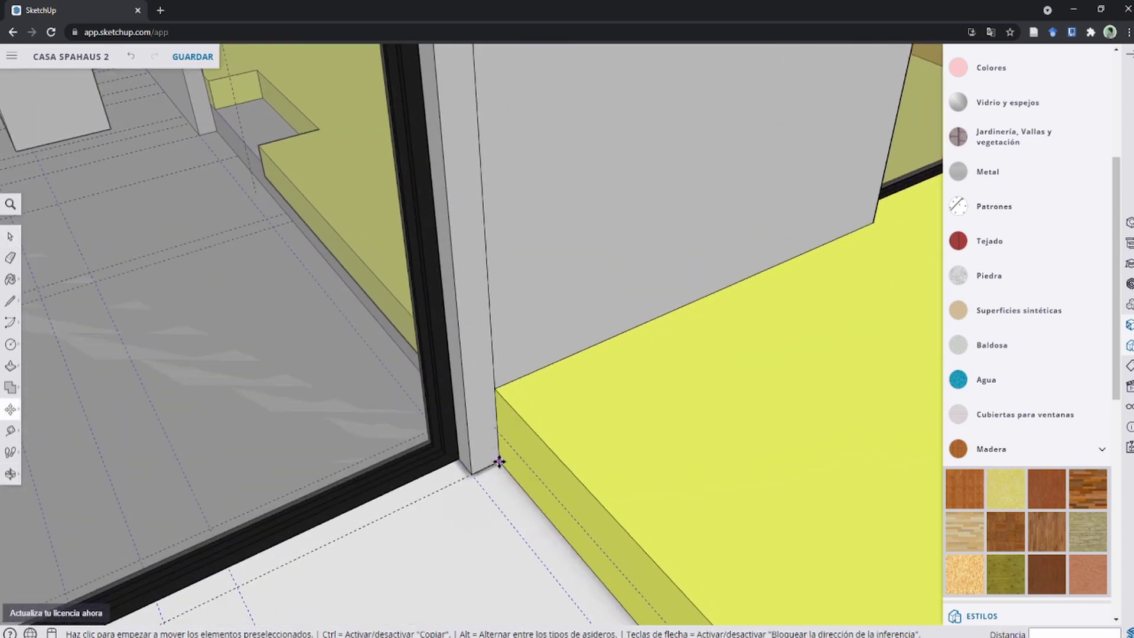
click(498, 460)
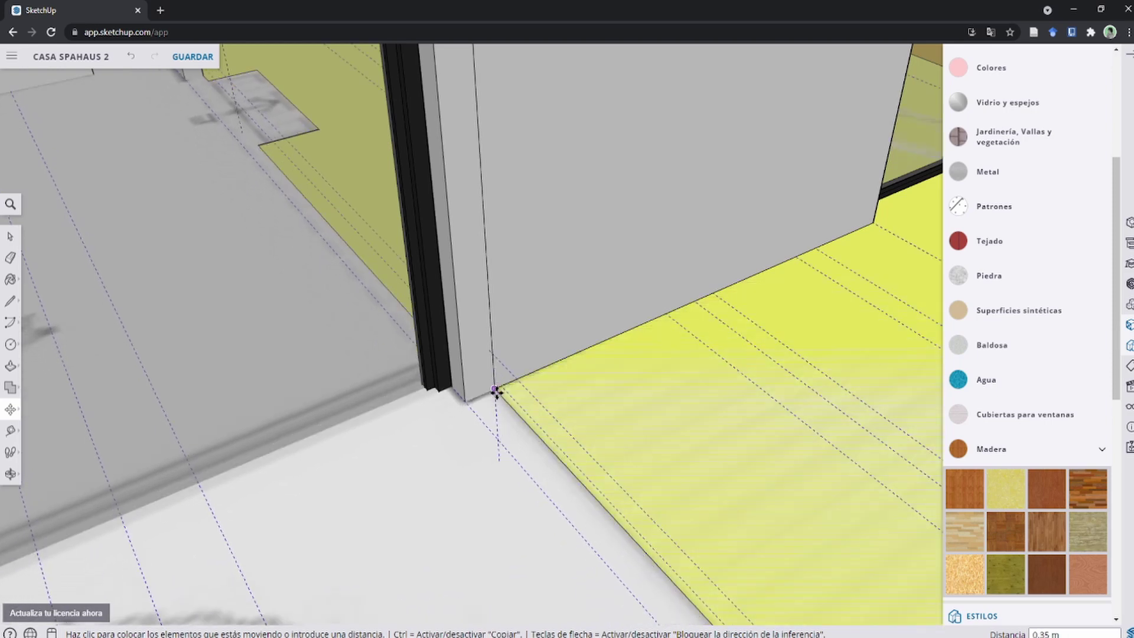
click(498, 463)
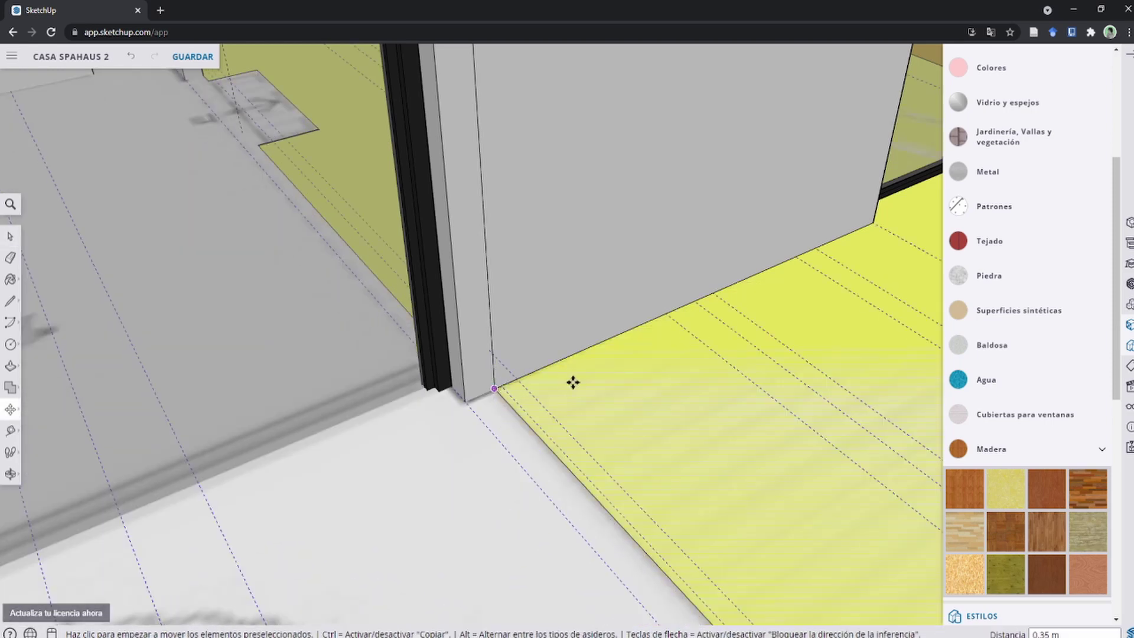
scroll(572, 380, down, 3)
scroll(450, 229, down, 5)
middle_drag(450, 229, 449, 290)
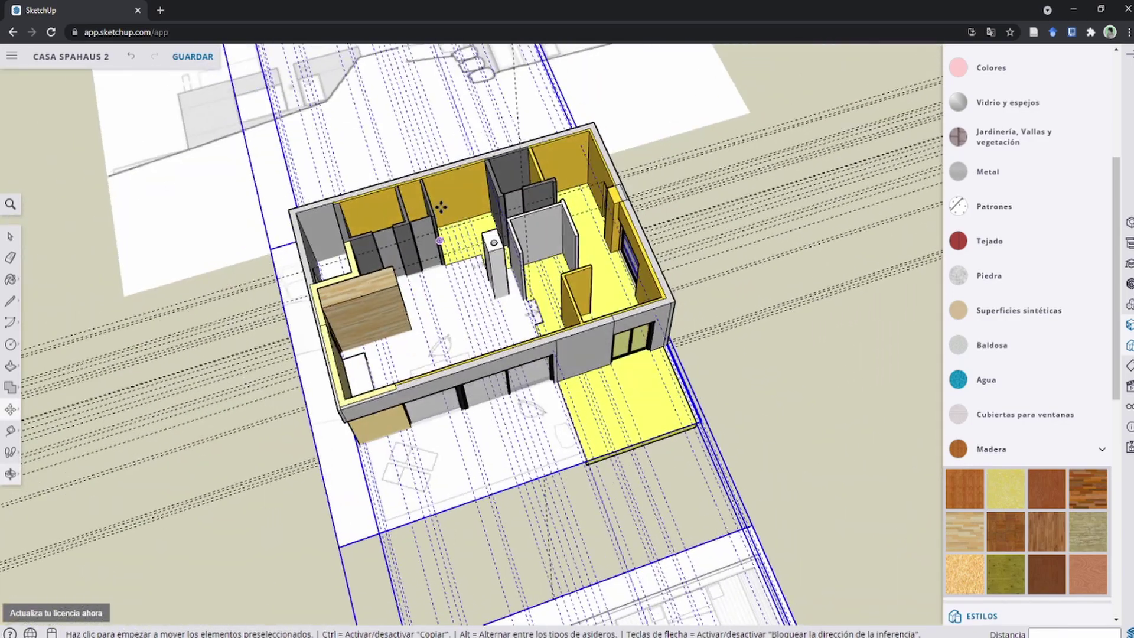
scroll(449, 290, up, 5)
scroll(449, 289, up, 3)
mouse_move(397, 362)
middle_down()
mouse_move(327, 423)
mouse_move(501, 292)
middle_up()
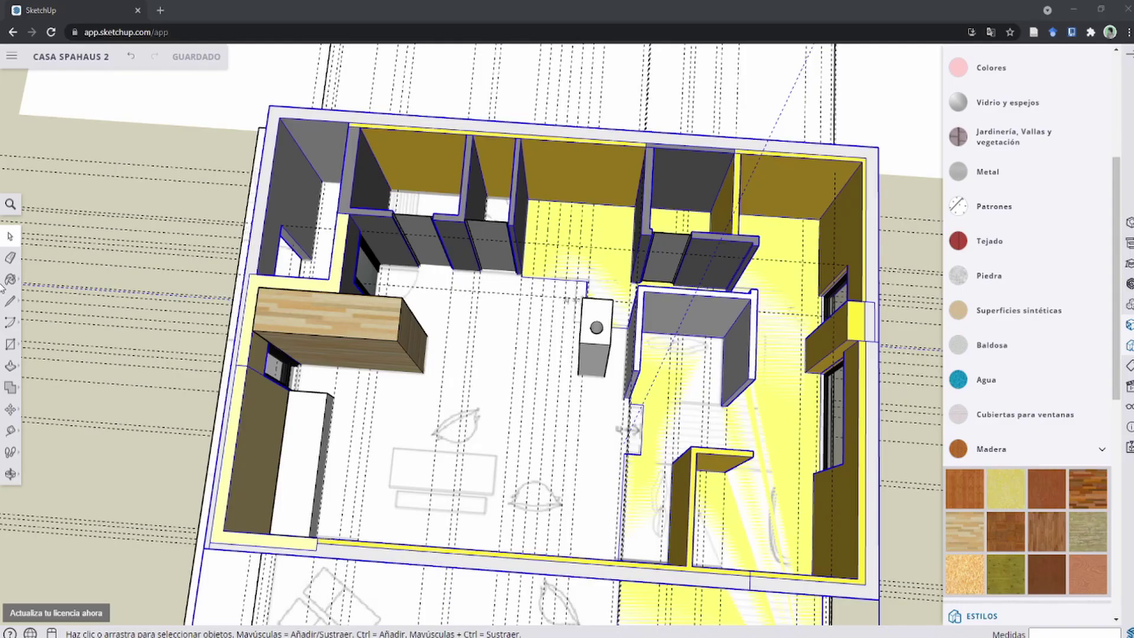
middle_drag(565, 232, 576, 242)
scroll(577, 230, up, 2)
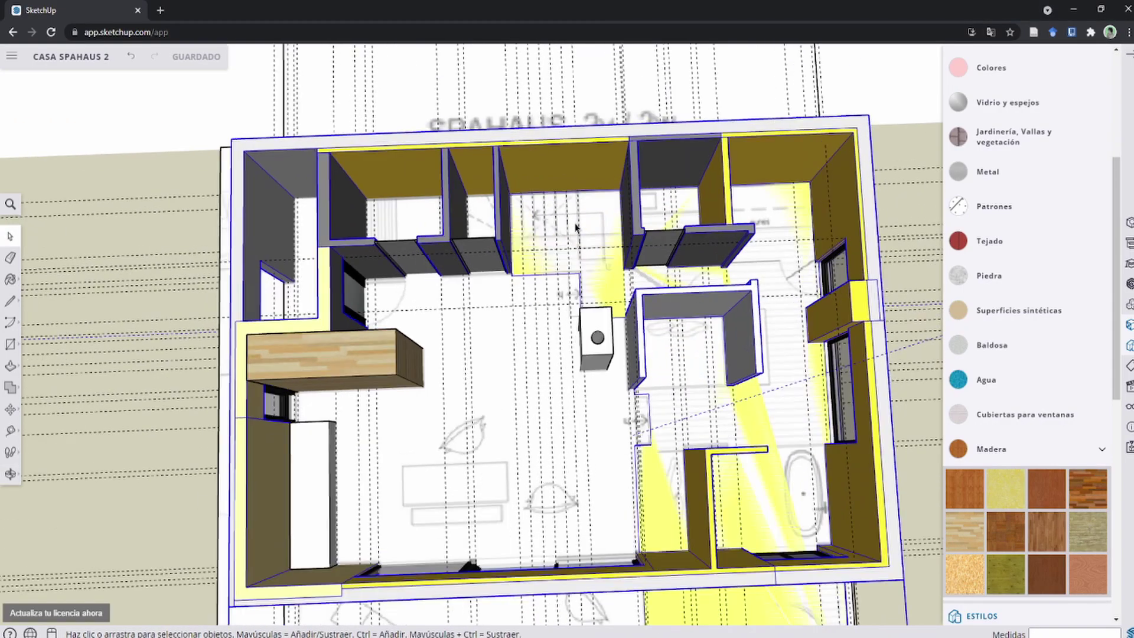
scroll(579, 229, up, 5)
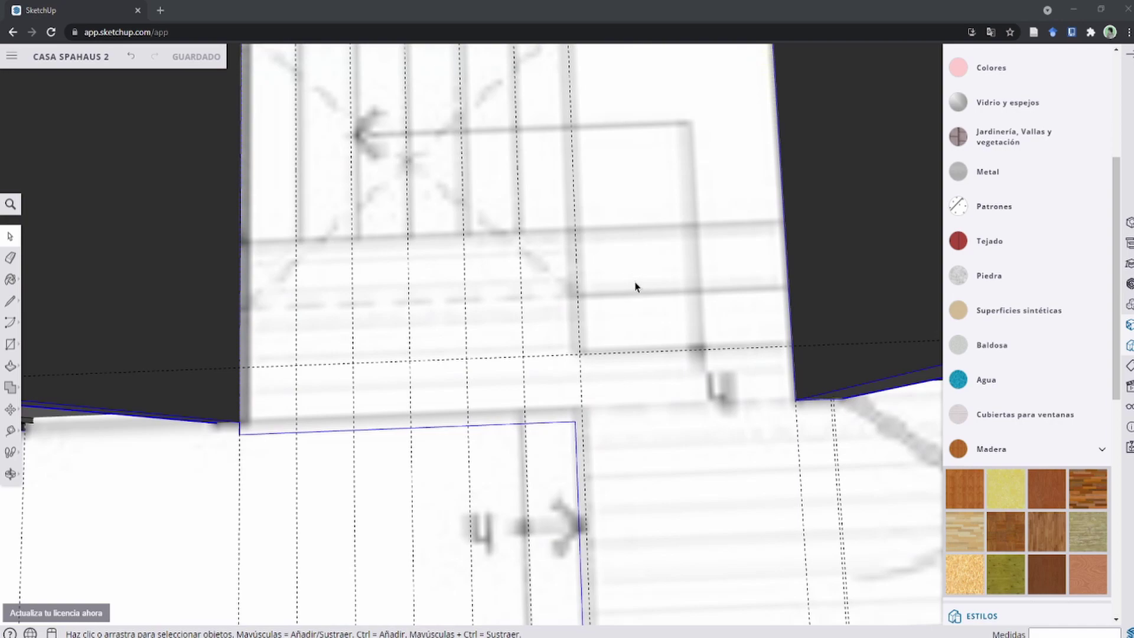
Step: Place a guide 0.90 m from the wall edge over the stair area
scroll(635, 286, down, 5)
mouse_move(638, 314)
middle_down()
mouse_move(638, 326)
mouse_move(678, 273)
mouse_move(695, 375)
mouse_move(638, 426)
mouse_move(646, 387)
middle_up()
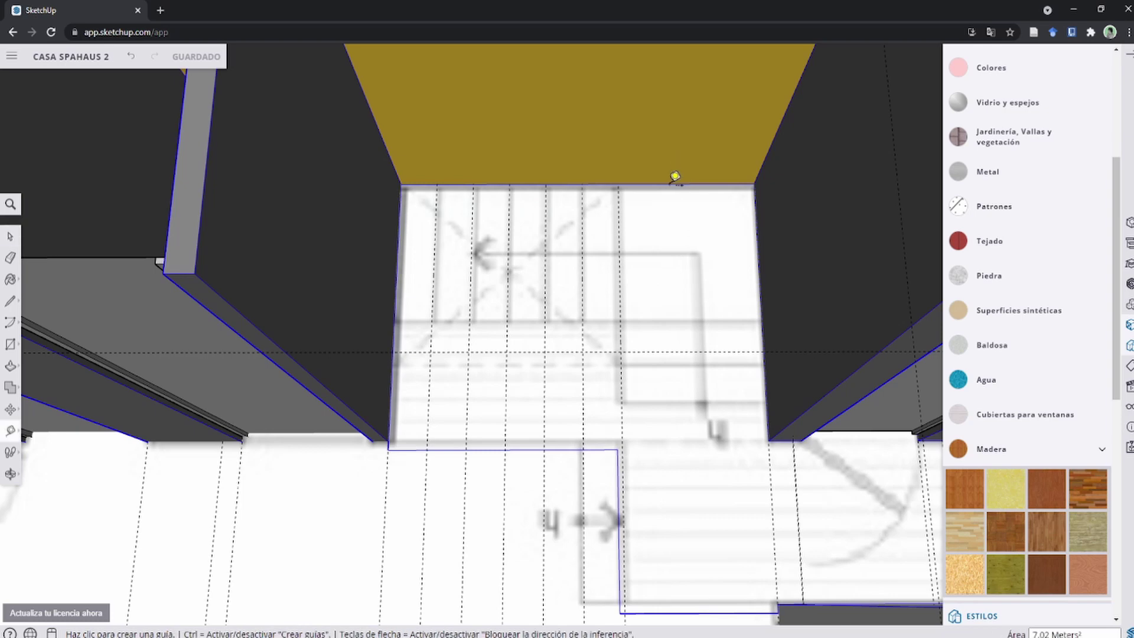
middle_drag(678, 170, 650, 309)
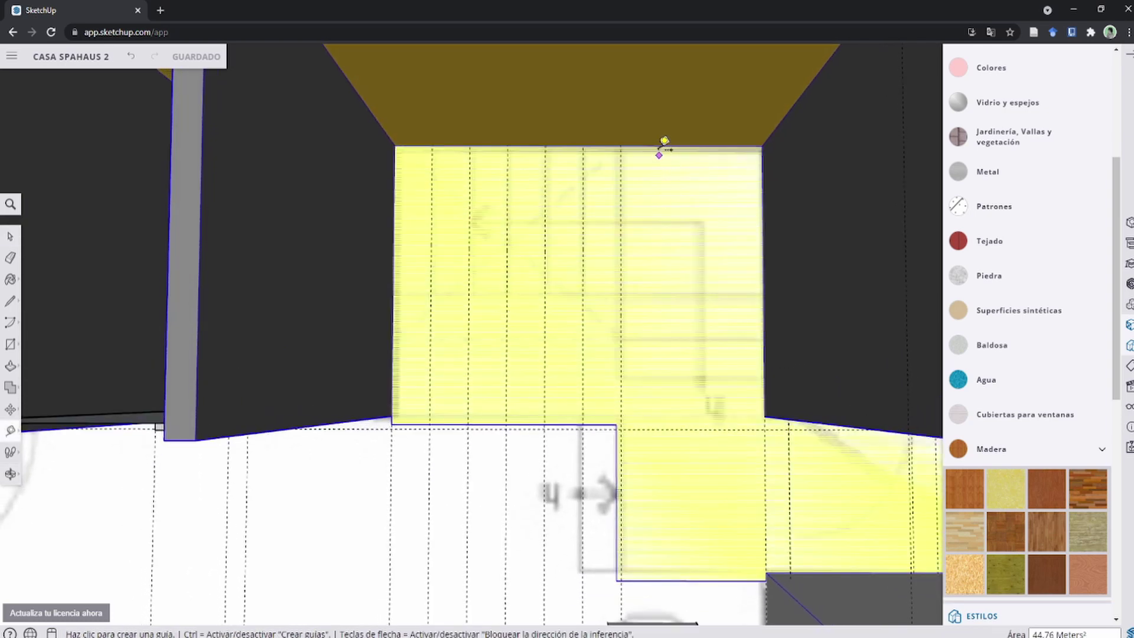
click(669, 291)
key(space)
Step: Add a guide 0.24 m from the floor square's edge
scroll(614, 273, down, 3)
scroll(579, 225, down, 3)
scroll(590, 244, down, 2)
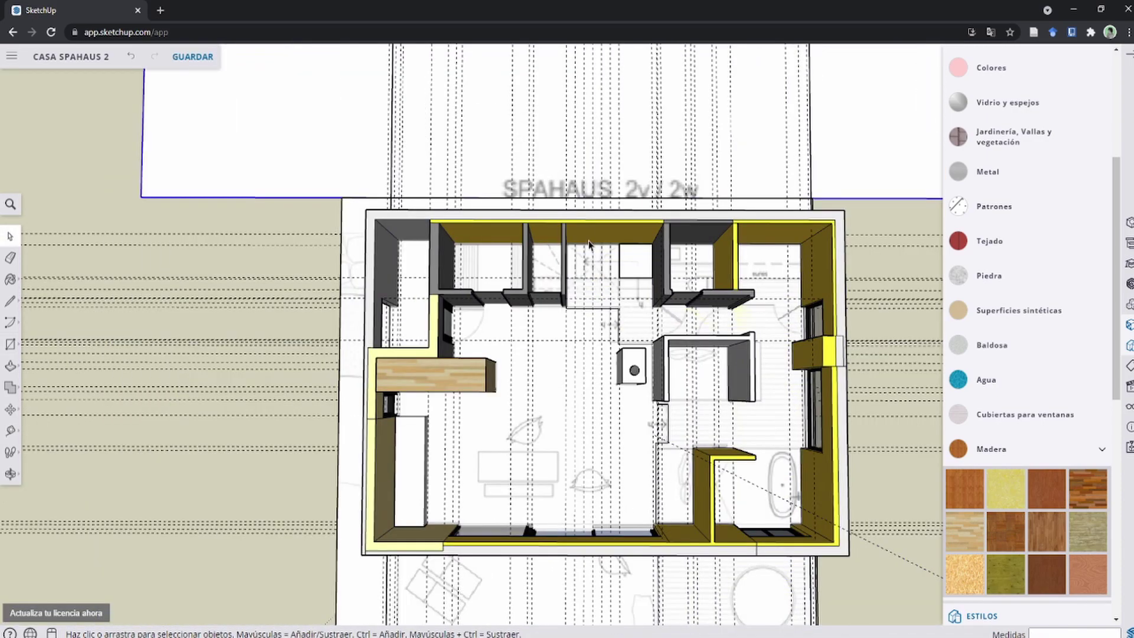
scroll(590, 244, up, 2)
scroll(591, 236, up, 3)
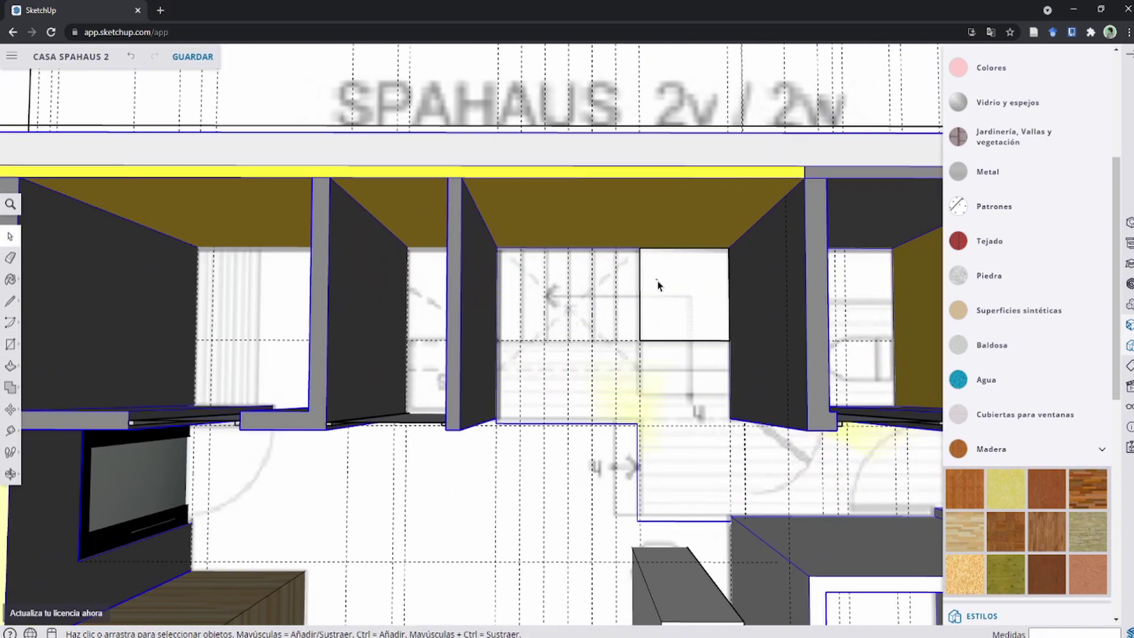
scroll(658, 284, up, 3)
scroll(684, 311, up, 3)
mouse_move(674, 321)
middle_down()
mouse_move(792, 172)
mouse_move(605, 263)
middle_up()
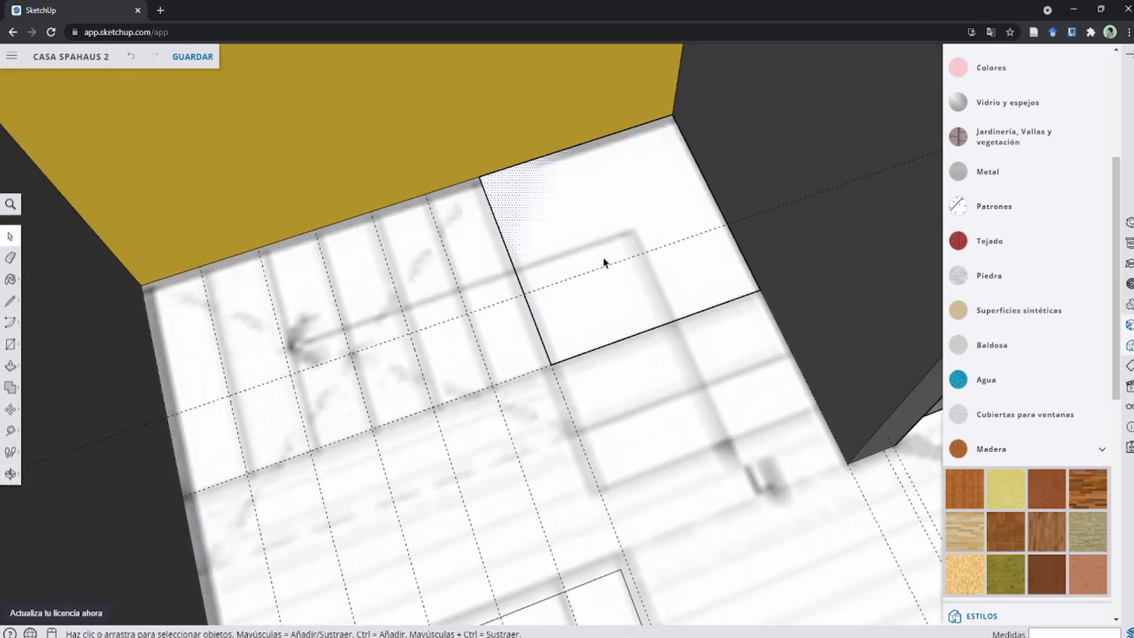
scroll(627, 311, down, 3)
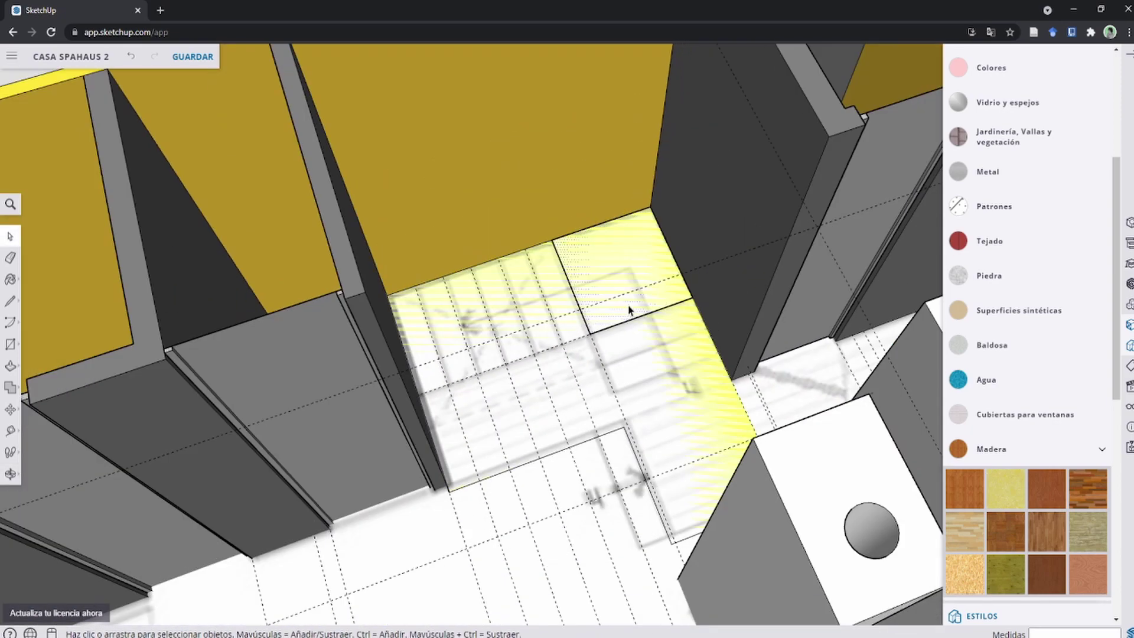
scroll(626, 305, down, 3)
scroll(618, 286, up, 4)
scroll(636, 337, up, 2)
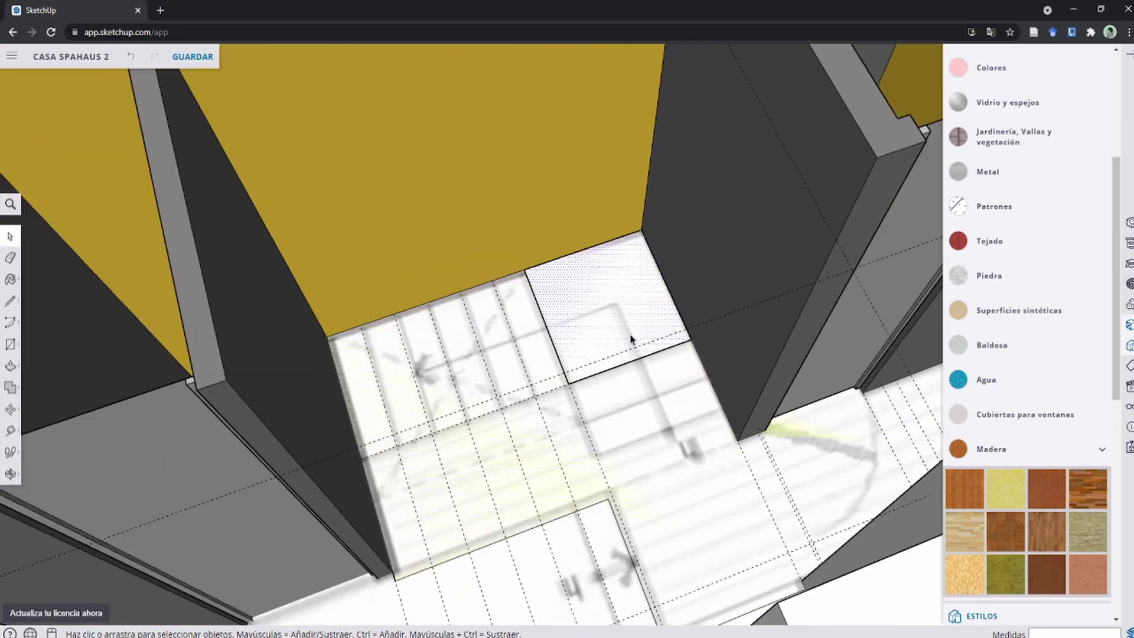
scroll(627, 337, up, 2)
scroll(614, 385, up, 2)
key(t)
click(602, 355)
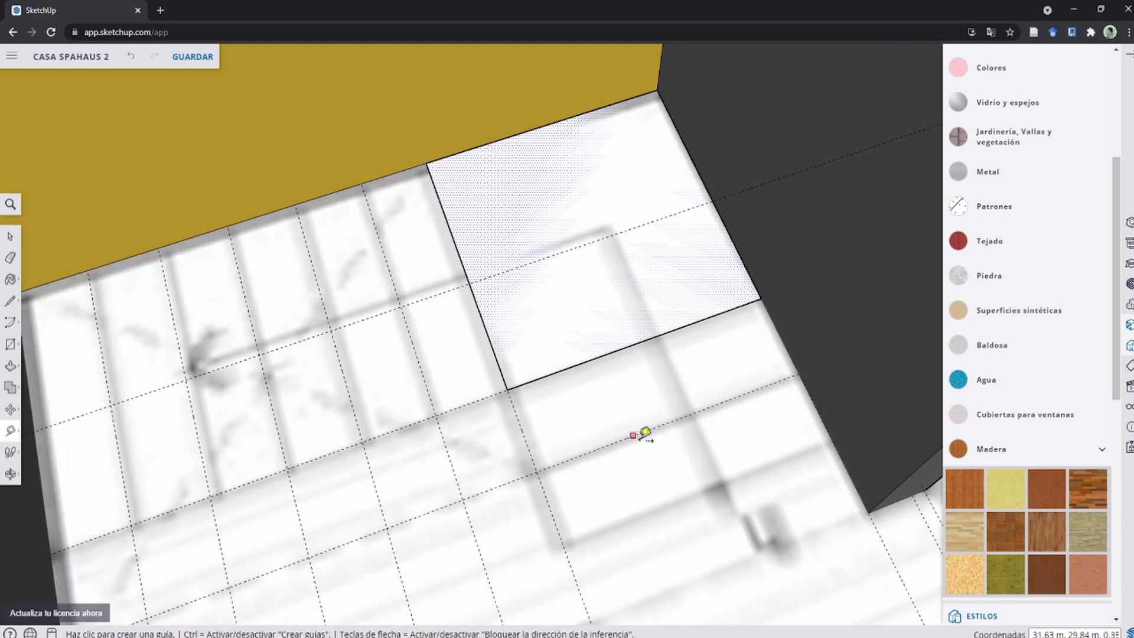
click(644, 432)
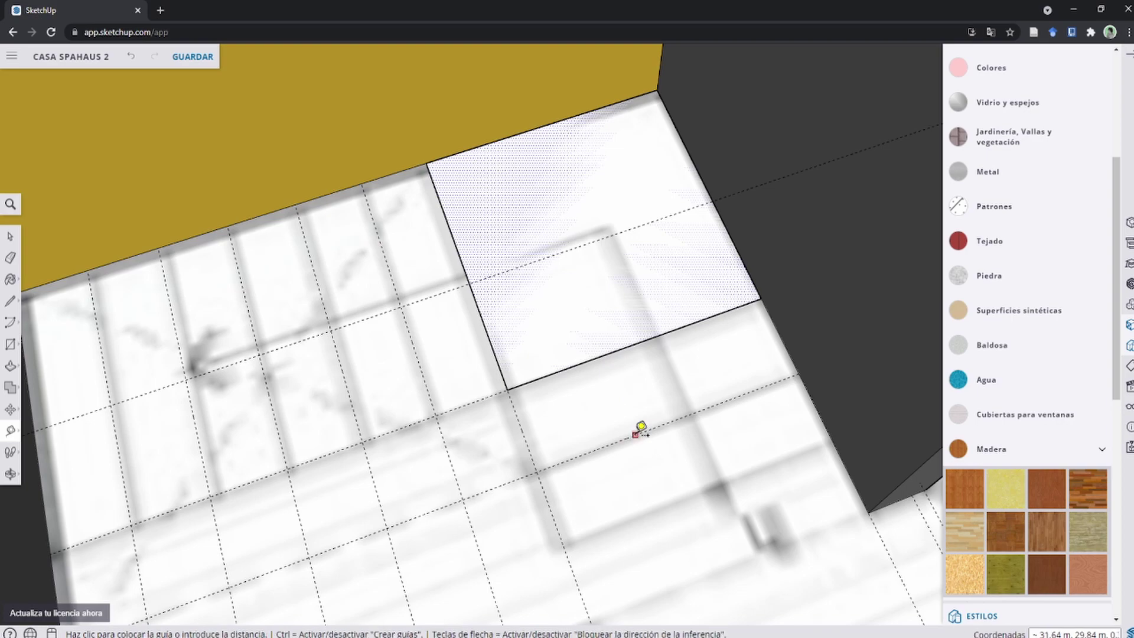
click(683, 493)
Step: Draw two rectangles on the floor from the guide point beside the dotted square
mouse_move(653, 385)
middle_down()
mouse_move(664, 368)
mouse_move(591, 459)
mouse_move(626, 397)
mouse_move(525, 319)
mouse_move(646, 222)
mouse_move(722, 342)
middle_up()
key(r)
click(716, 344)
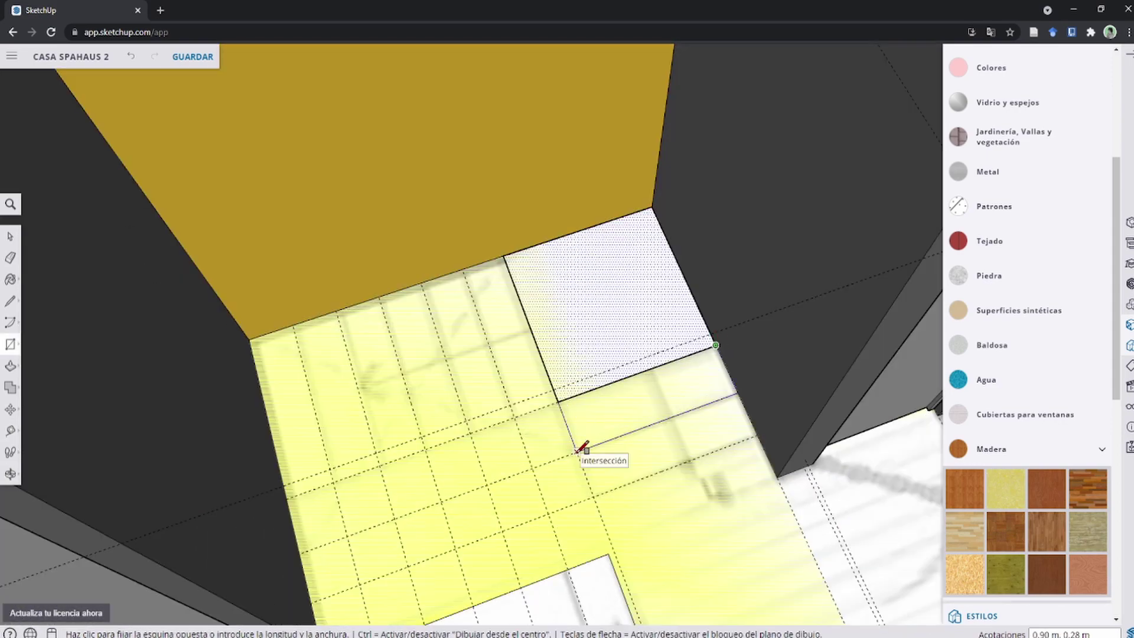
click(577, 452)
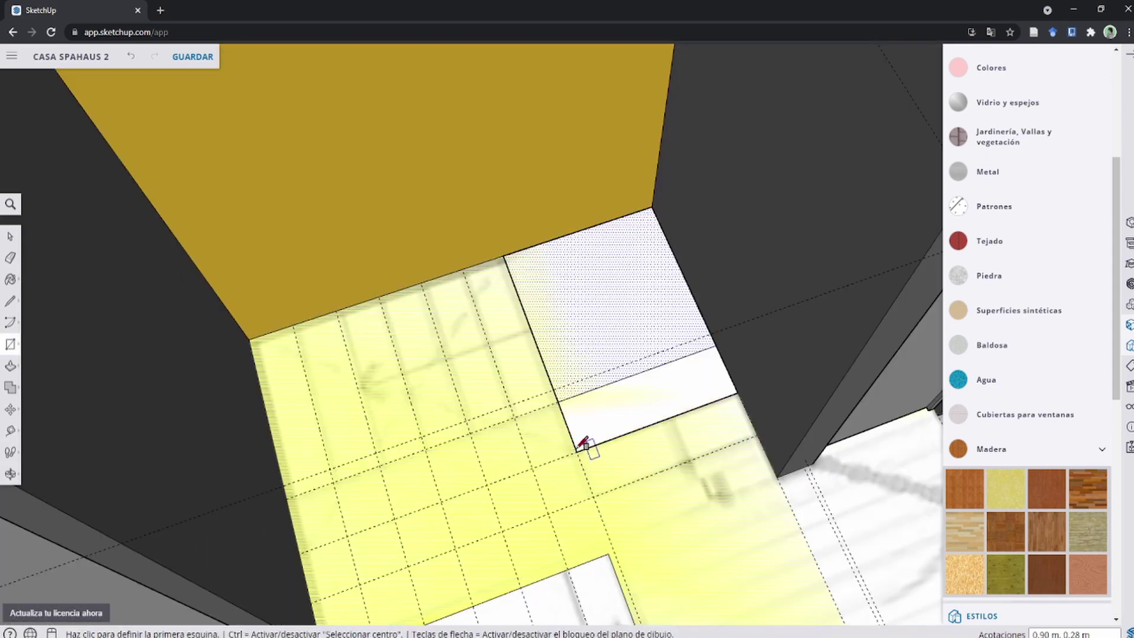
click(762, 434)
mouse_move(678, 392)
middle_down()
mouse_move(685, 307)
mouse_move(661, 303)
mouse_move(638, 279)
mouse_move(637, 247)
middle_up()
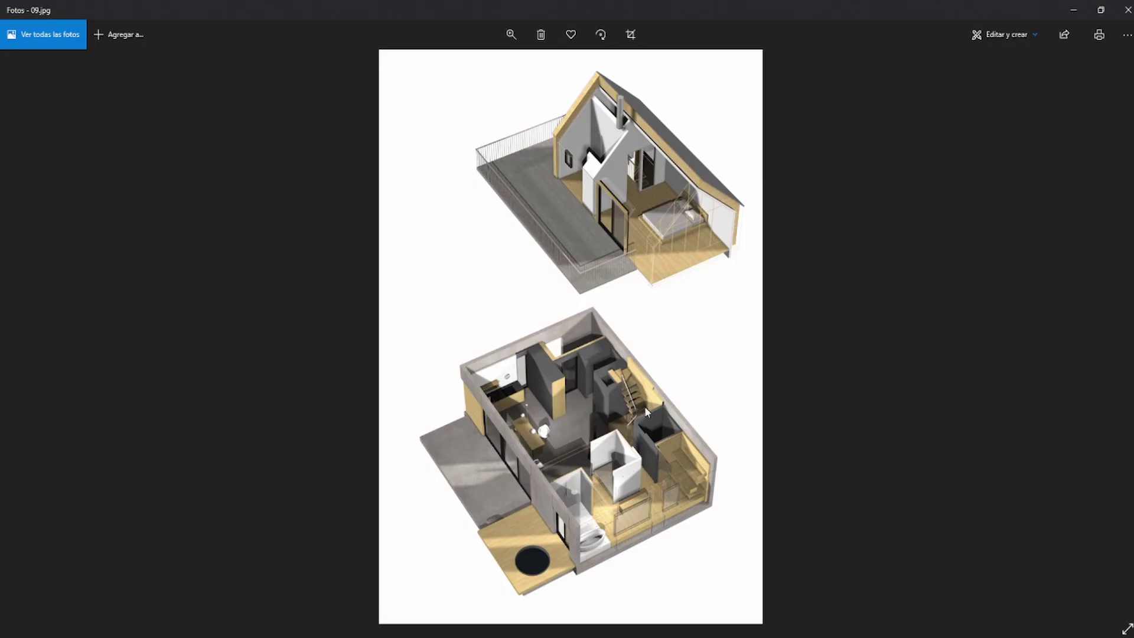
scroll(657, 458, up, 2)
mouse_move(656, 458)
mouse_down()
mouse_move(543, 349)
mouse_move(744, 393)
mouse_up()
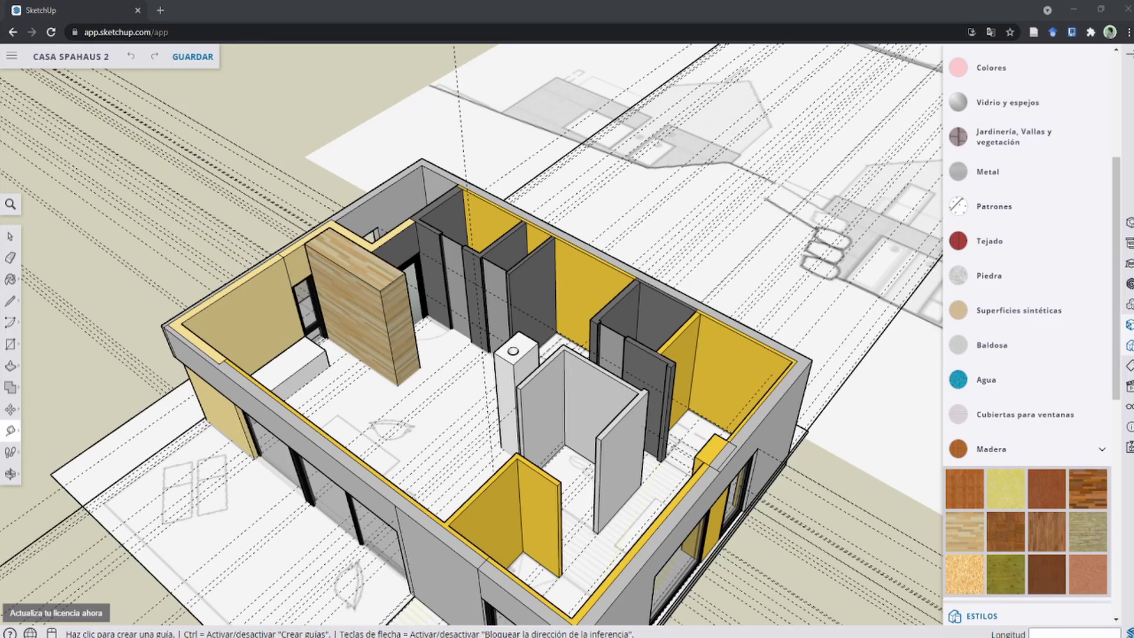
Step: Raise the top of the right wall by 0.60 m with Push/Pull
scroll(717, 325, up, 2)
scroll(717, 378, up, 5)
scroll(721, 374, up, 4)
key(space)
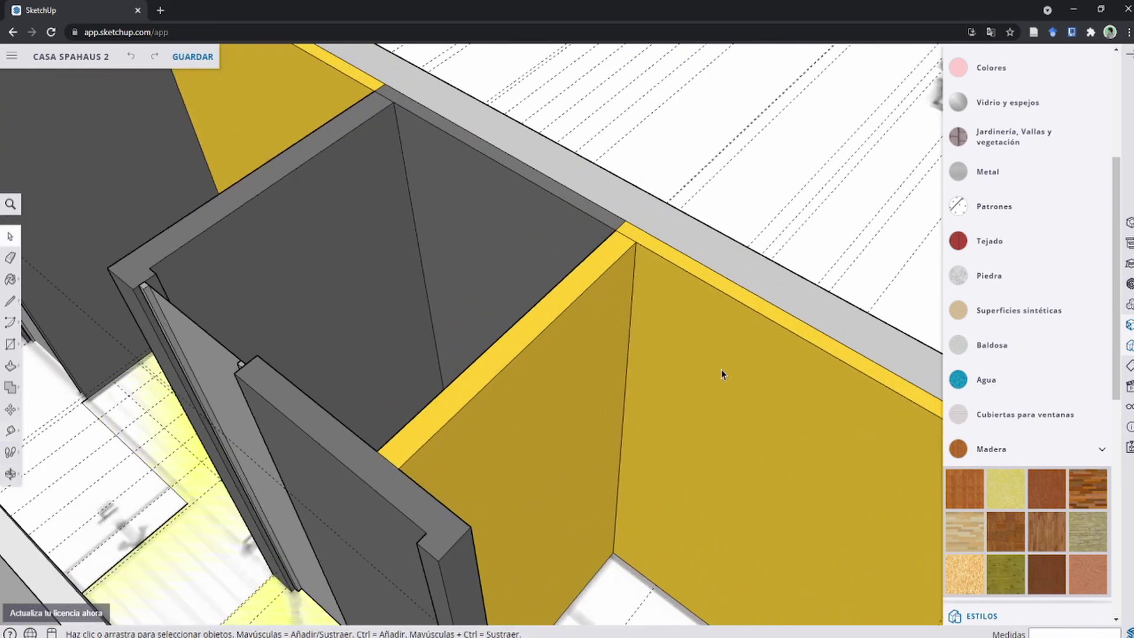
key(p)
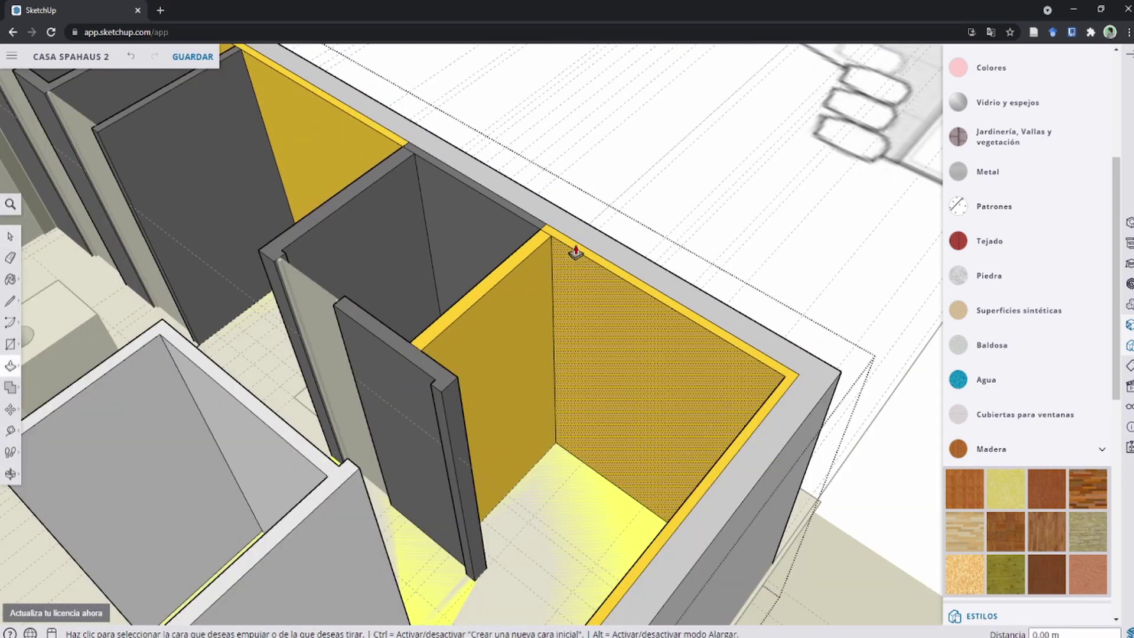
click(573, 252)
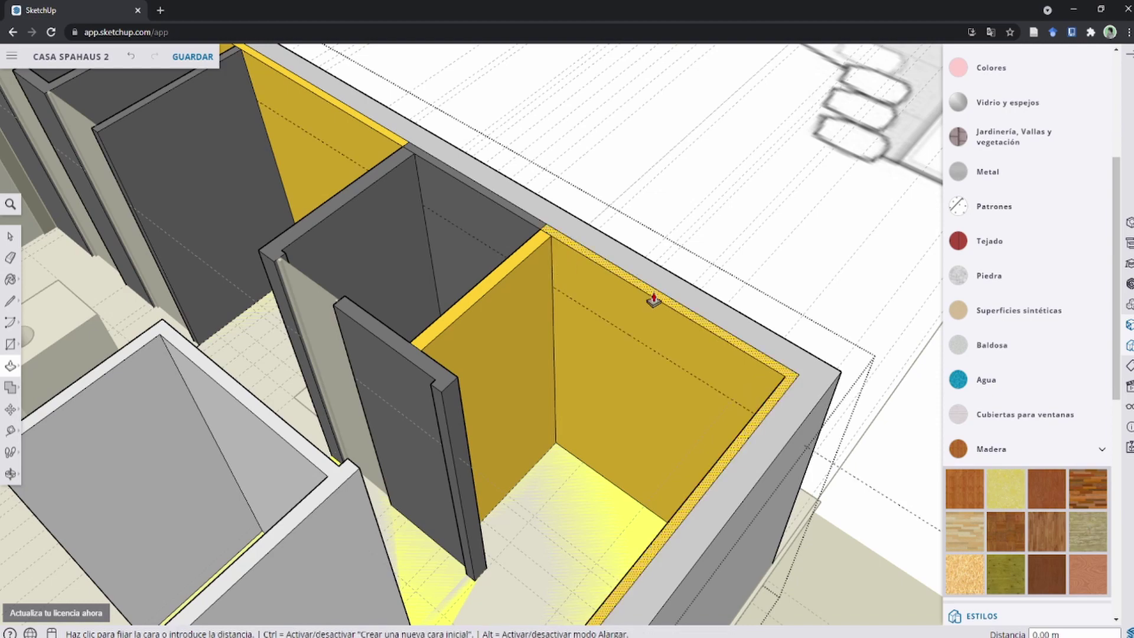
click(629, 340)
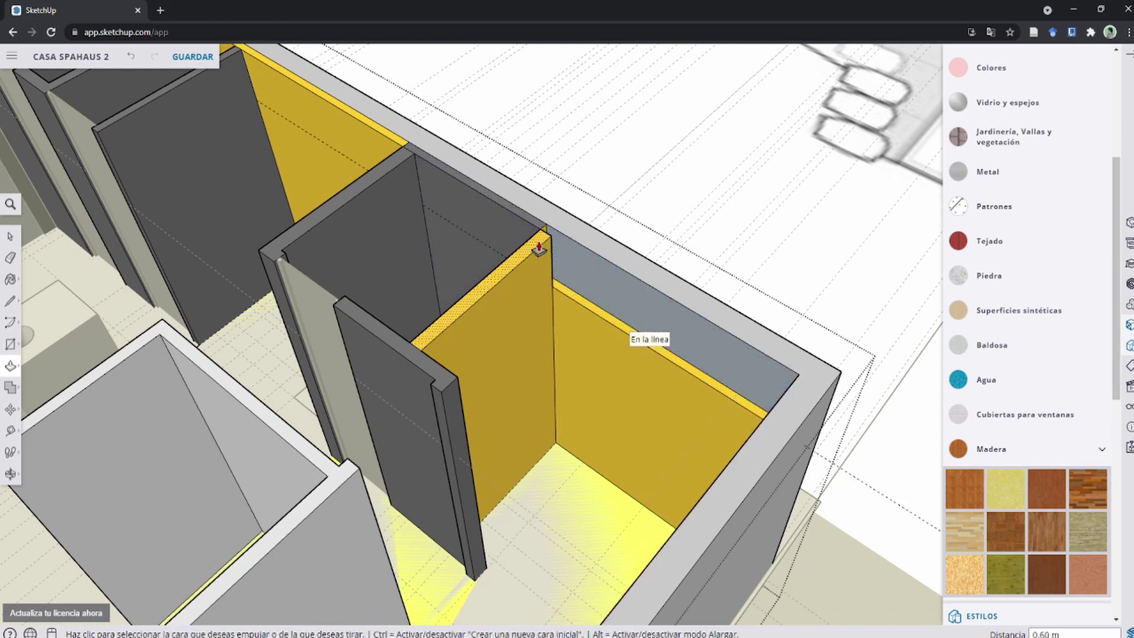
Step: Orbit around the yellow wall and partitions, then undo the stray wood paint on the tall block
scroll(539, 248, down, 2)
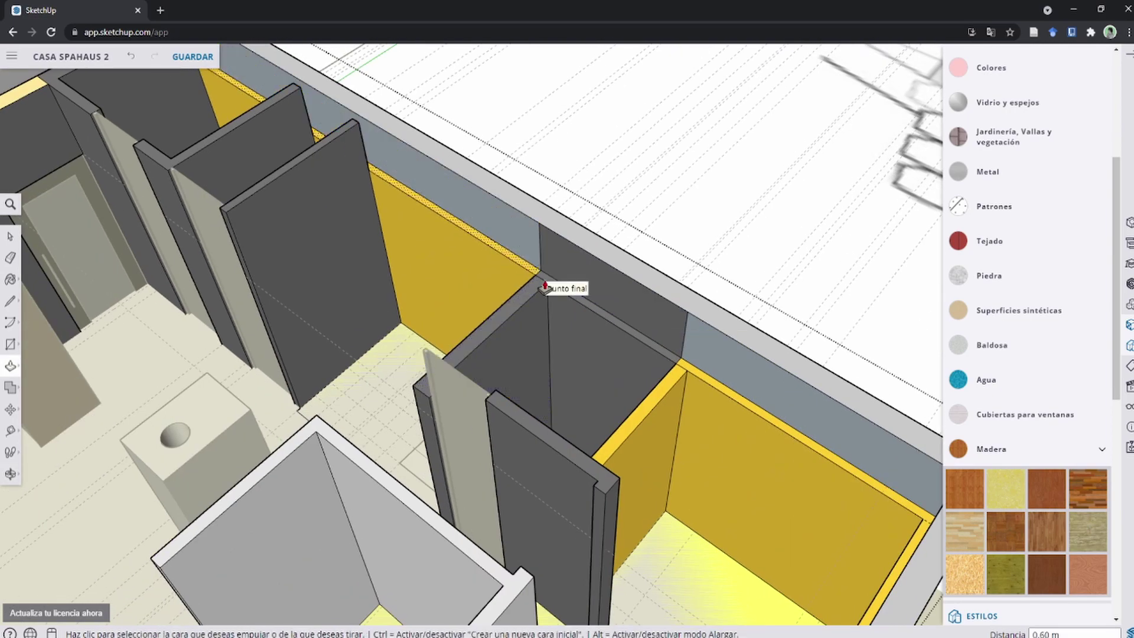
scroll(543, 287, down, 1)
middle_drag(547, 278, 577, 261)
key(space)
scroll(537, 216, up, 2)
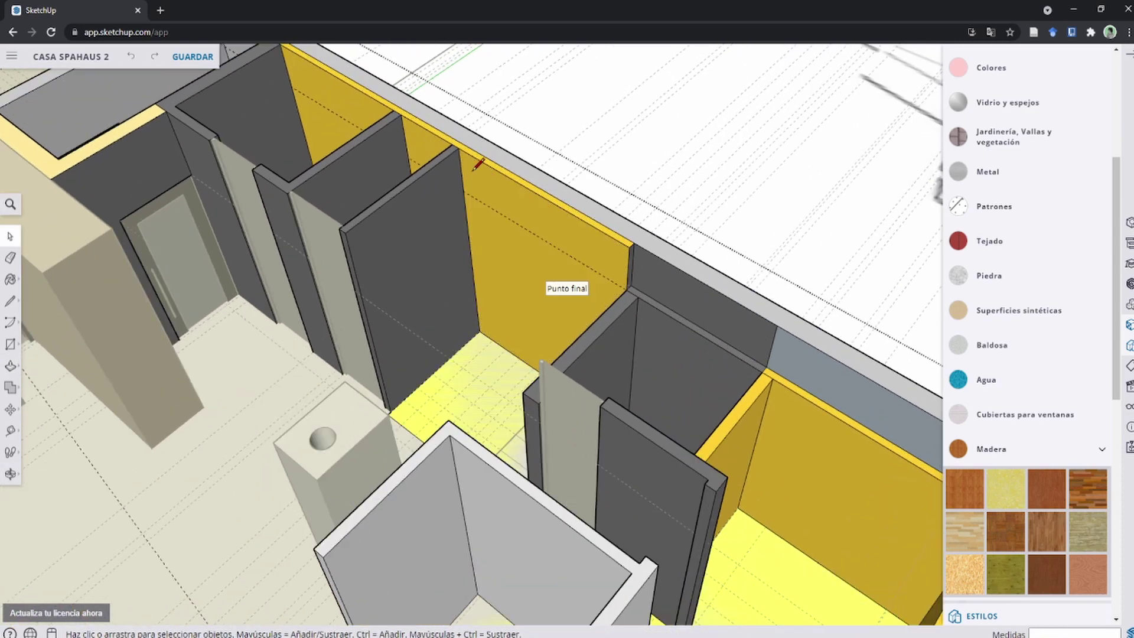
key(p)
scroll(499, 186, up, 1)
scroll(576, 270, up, 1)
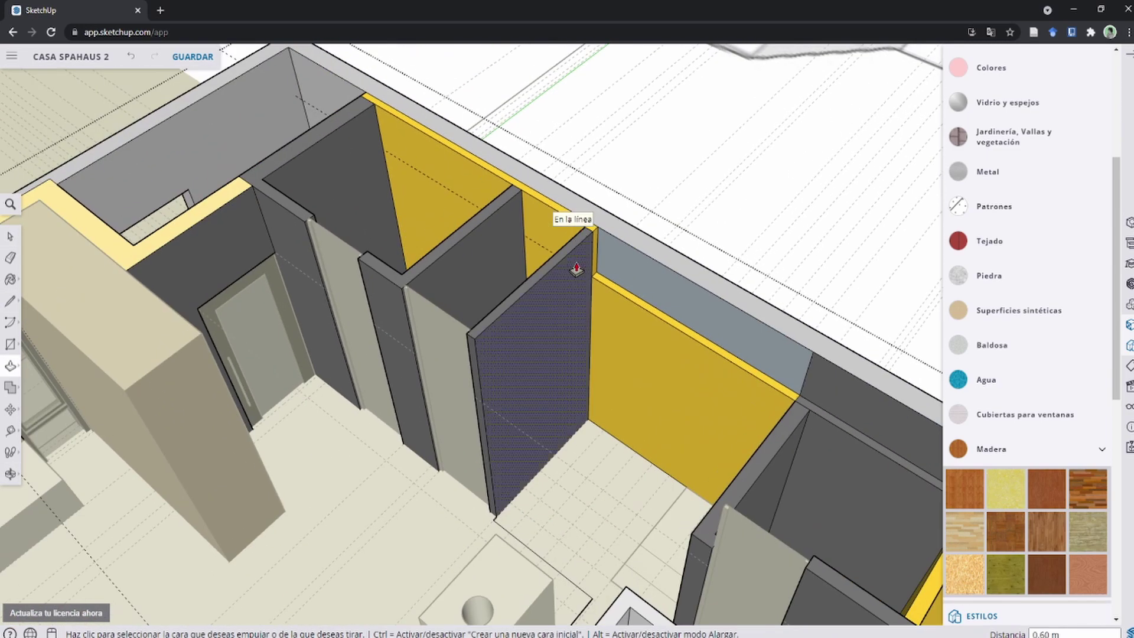
key(space)
scroll(577, 296, down, 2)
middle_drag(418, 329, 479, 205)
scroll(478, 205, up, 2)
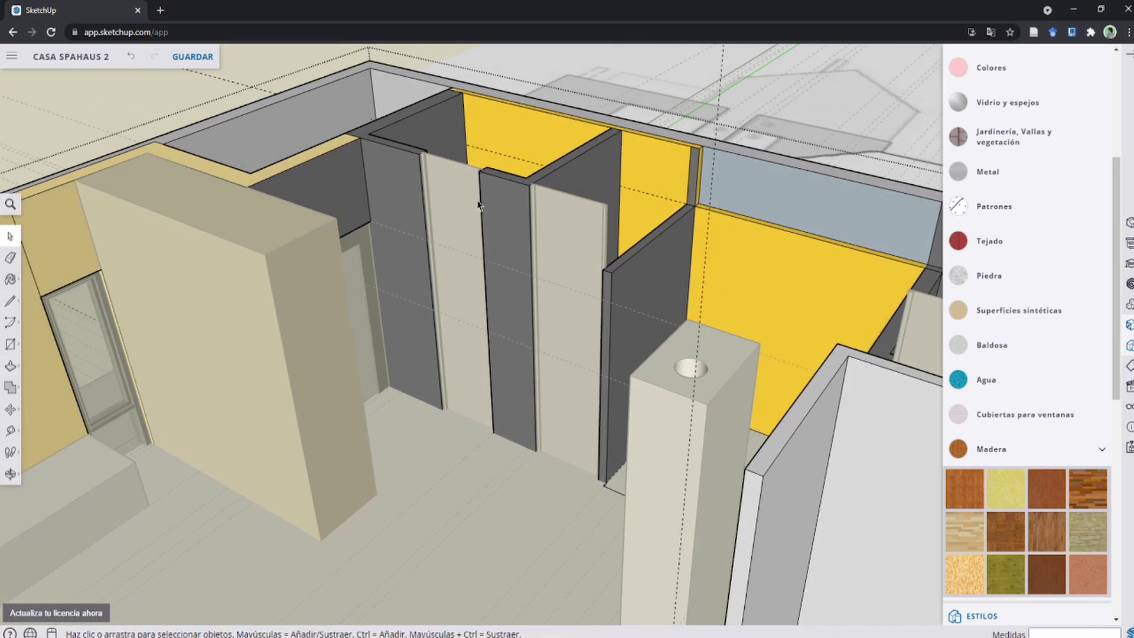
scroll(478, 205, down, 2)
scroll(397, 246, down, 3)
key(b)
scroll(384, 248, up, 3)
click(355, 248)
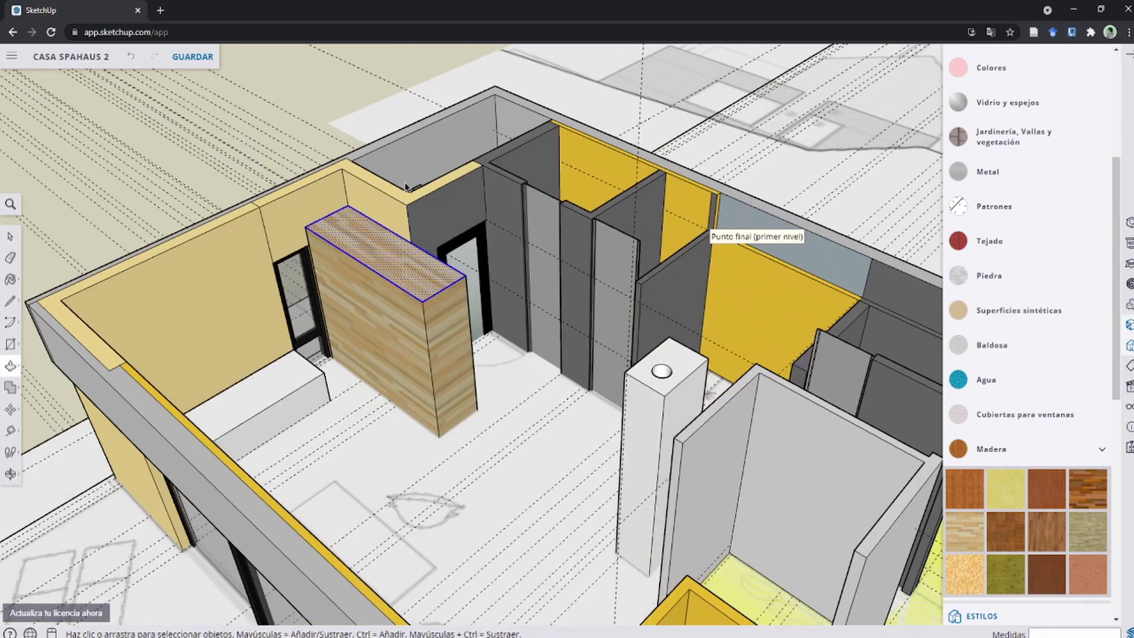
key(ctrl+z)
mouse_move(407, 188)
middle_down()
mouse_move(354, 163)
mouse_move(385, 241)
middle_up()
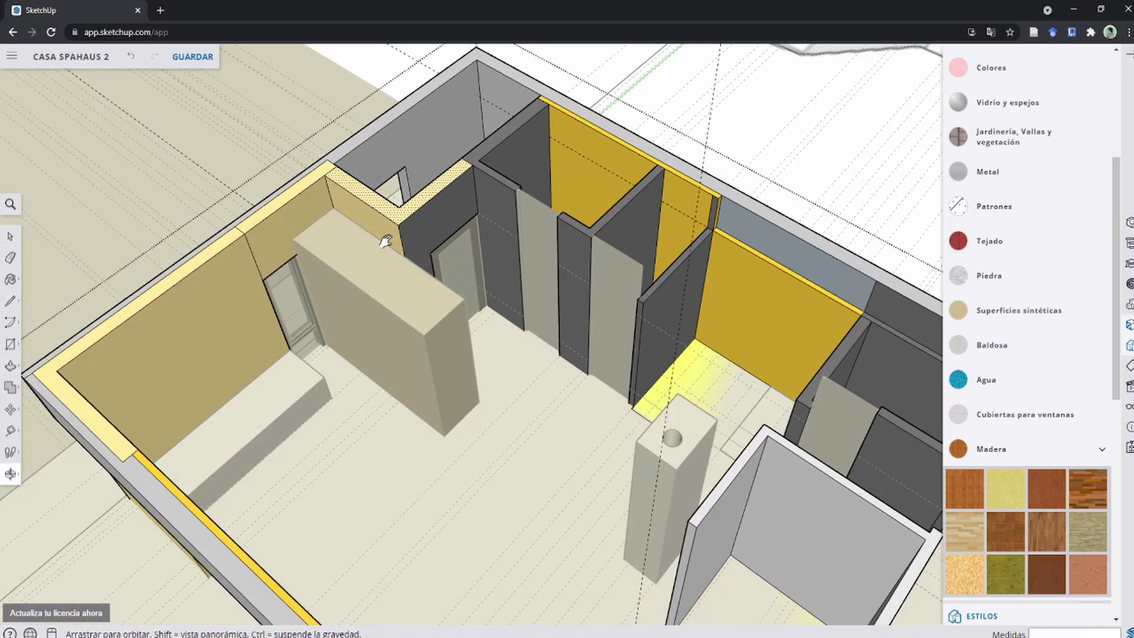
Step: Erase the leftover stray edge at the outer wall corner
key(p)
scroll(385, 241, up, 3)
scroll(481, 208, up, 2)
scroll(552, 223, up, 2)
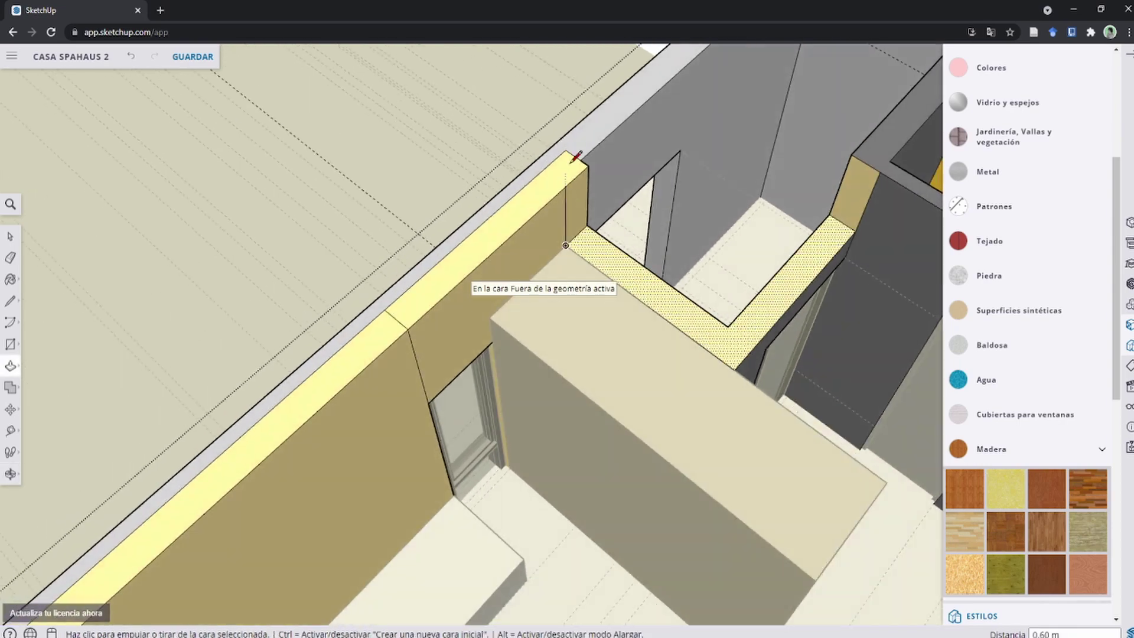
scroll(576, 156, down, 3)
scroll(576, 156, up, 3)
key(space)
key(p)
scroll(578, 157, up, 1)
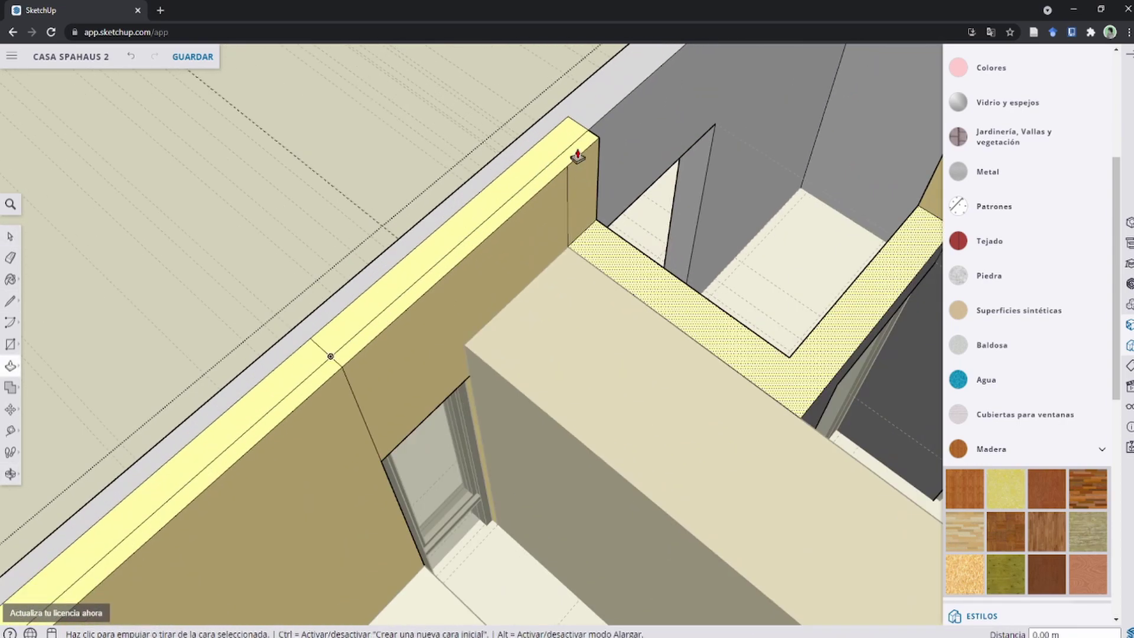
scroll(591, 242, down, 2)
key(e)
scroll(573, 174, down, 2)
scroll(596, 177, up, 2)
scroll(532, 249, up, 2)
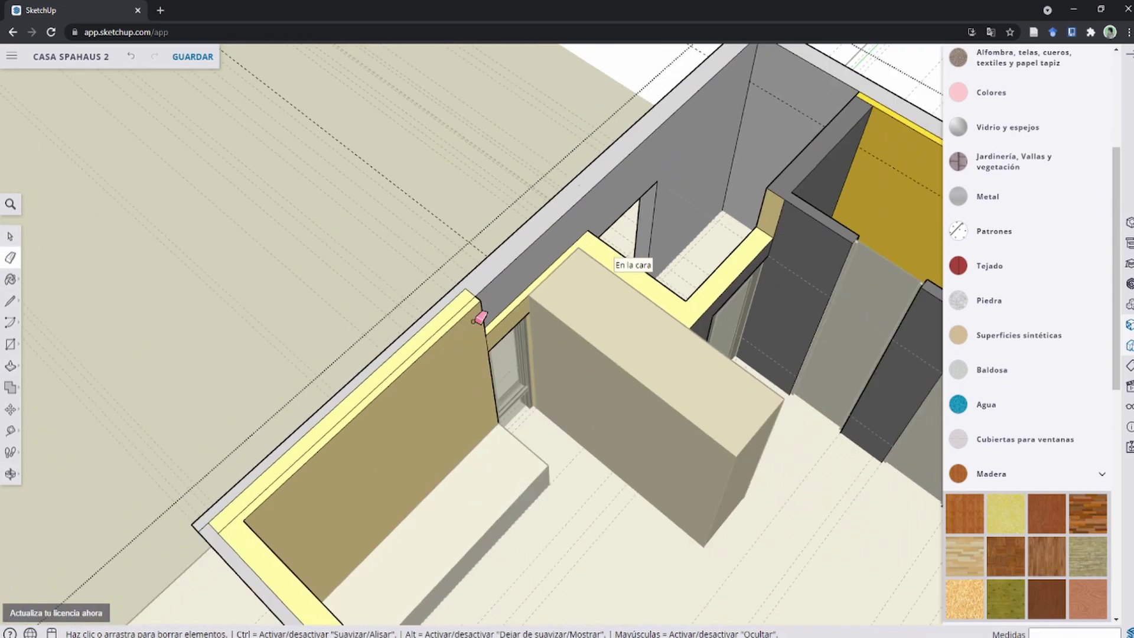
scroll(480, 319, up, 2)
scroll(373, 327, down, 3)
scroll(356, 363, up, 4)
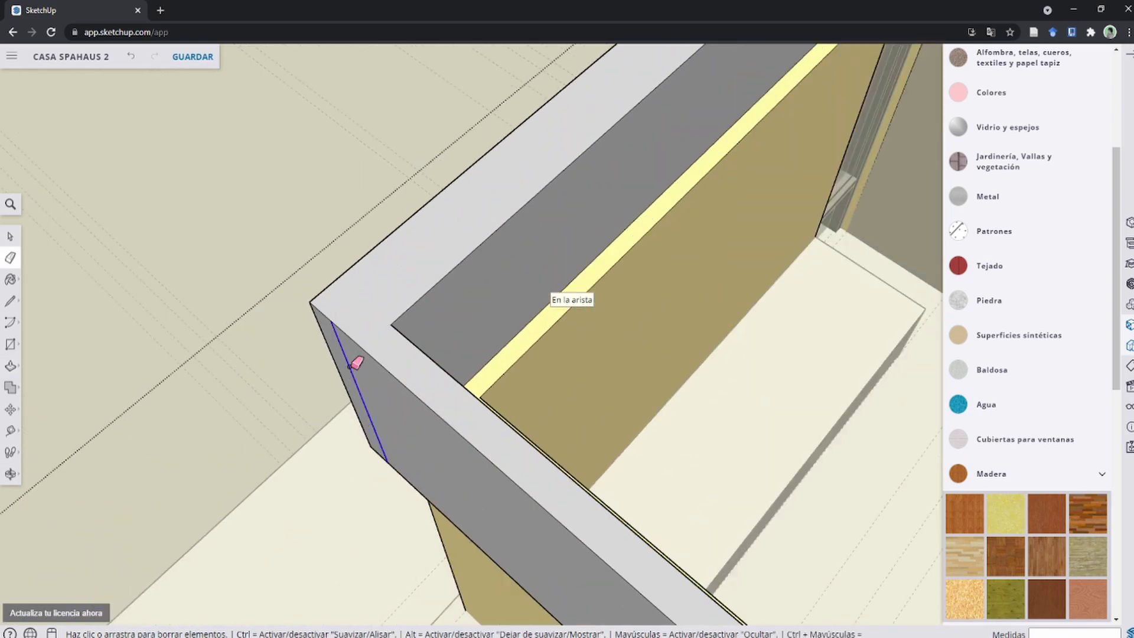
scroll(356, 364, down, 4)
mouse_move(496, 256)
shift+middle_down()
mouse_move(654, 346)
mouse_move(489, 354)
mouse_move(425, 337)
mouse_move(494, 299)
mouse_move(397, 288)
mouse_move(734, 235)
shift+middle_up()
mouse_move(483, 190)
middle_down()
mouse_move(520, 185)
mouse_move(521, 259)
middle_up()
Step: Paint the grey side of the wall pillar yellow
key(space)
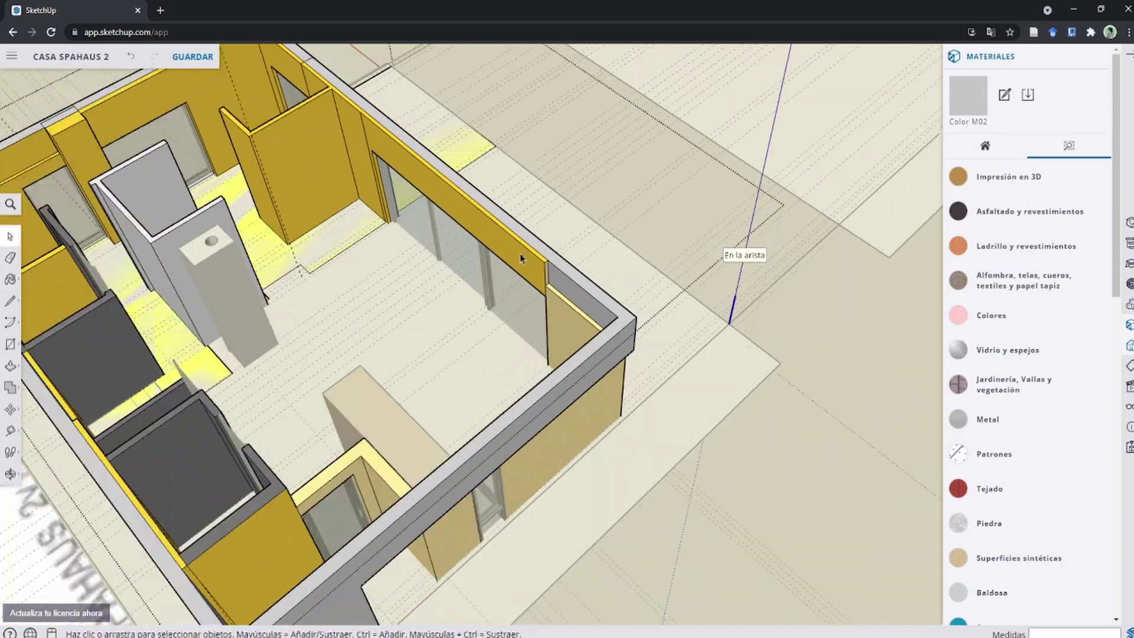
key(p)
scroll(521, 258, up, 3)
scroll(531, 254, down, 3)
scroll(499, 185, up, 3)
scroll(545, 287, up, 2)
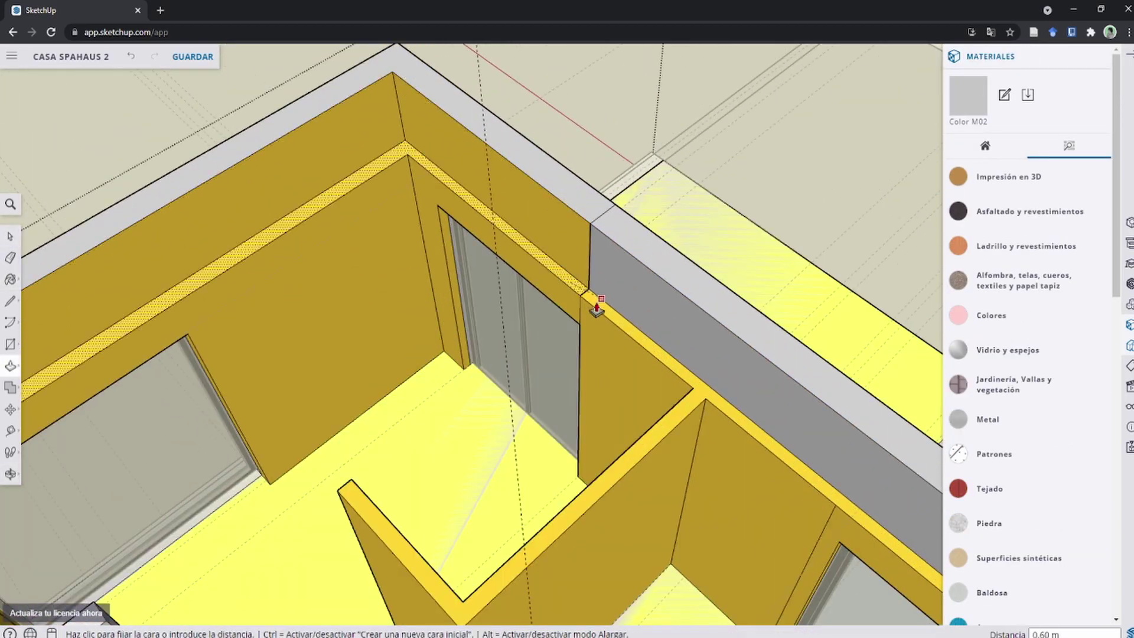
key(b)
mouse_move(591, 208)
middle_down()
mouse_move(545, 295)
mouse_move(638, 345)
middle_up()
scroll(489, 216, up, 3)
click(442, 265)
Step: Orbit around the wall corner to view the bathroom partitions from above
key(l)
scroll(618, 318, down, 3)
key(p)
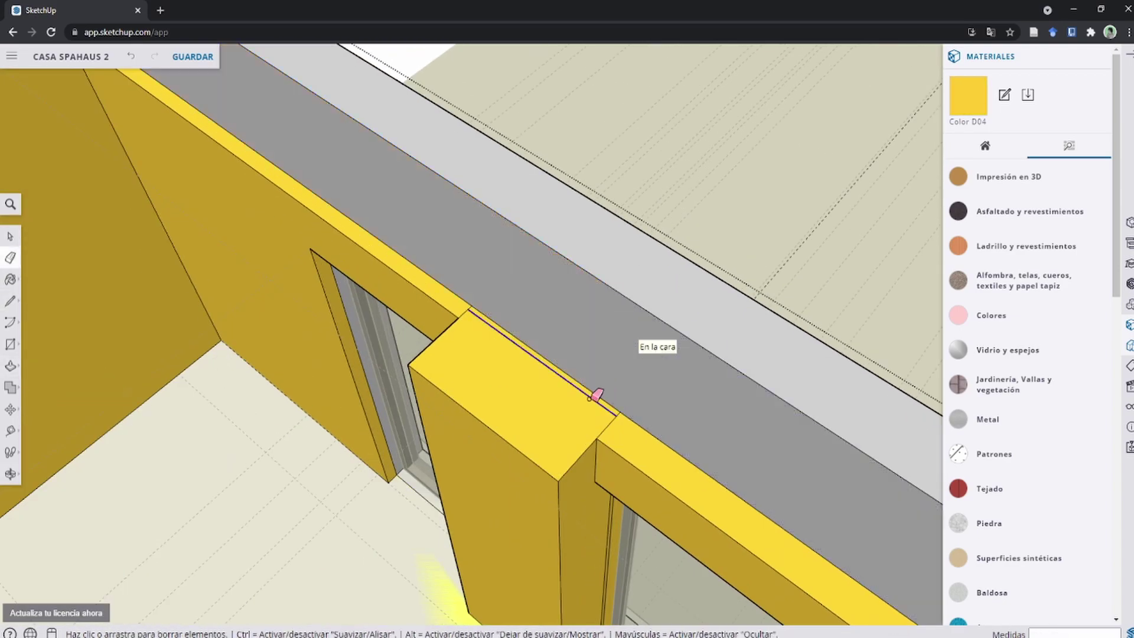
middle_drag(597, 395, 623, 410)
scroll(624, 410, down, 5)
middle_drag(416, 223, 362, 208)
key(b)
scroll(516, 205, up, 5)
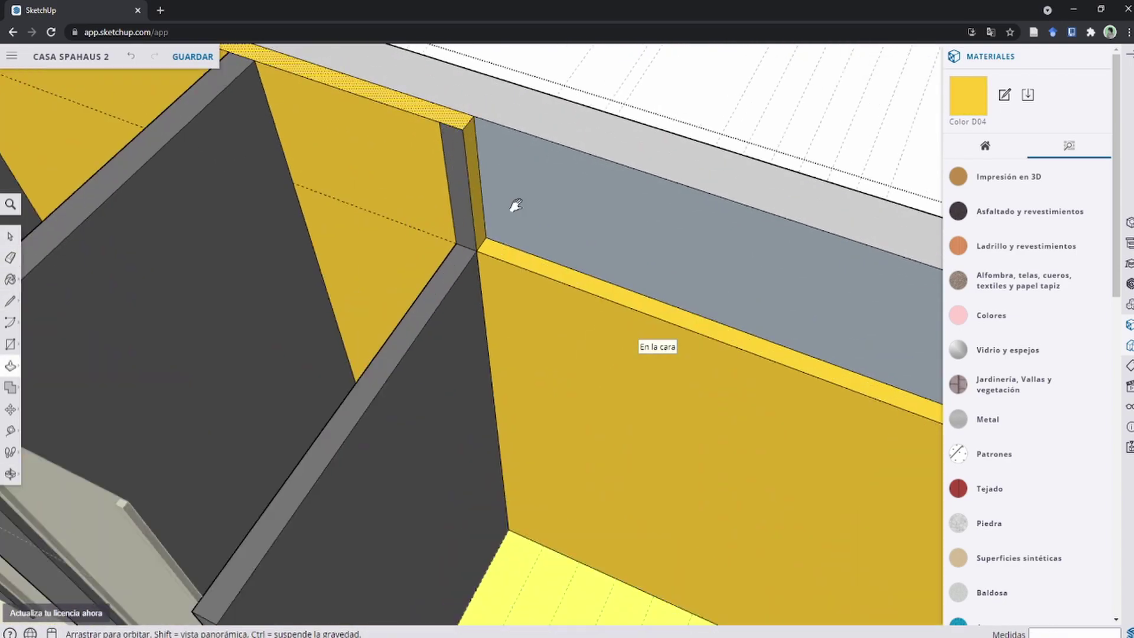
scroll(516, 205, down, 4)
mouse_move(557, 266)
middle_down()
mouse_move(544, 222)
mouse_move(577, 286)
middle_up()
key(e)
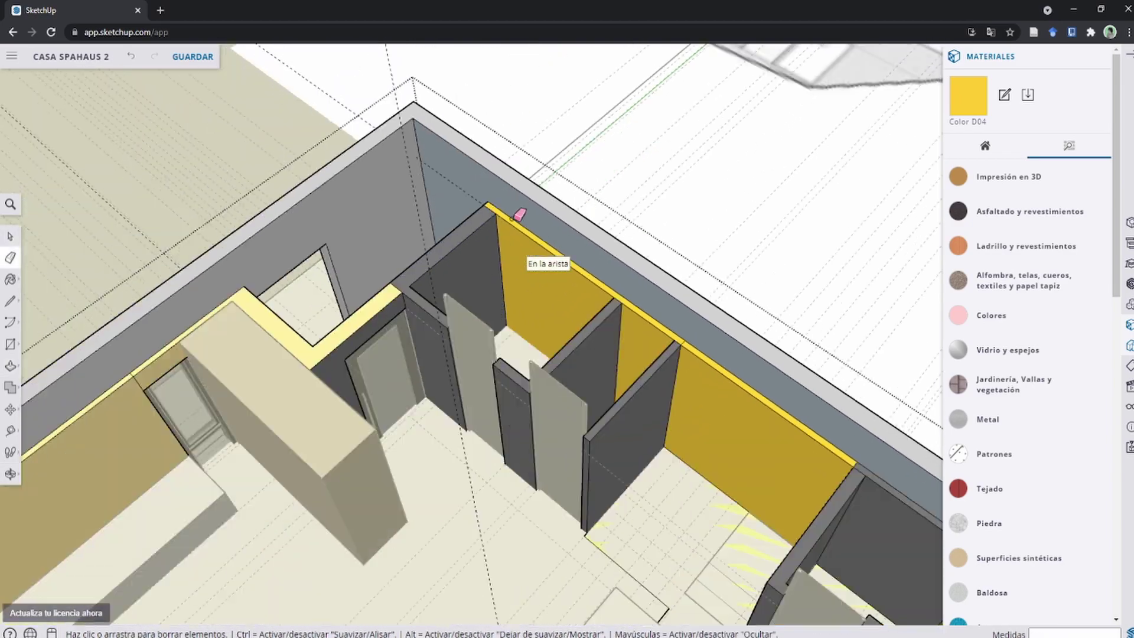
scroll(519, 214, down, 3)
scroll(347, 275, up, 3)
scroll(570, 451, down, 3)
scroll(602, 260, up, 3)
Step: Select the partition walls and move them with the Move tool
key(space)
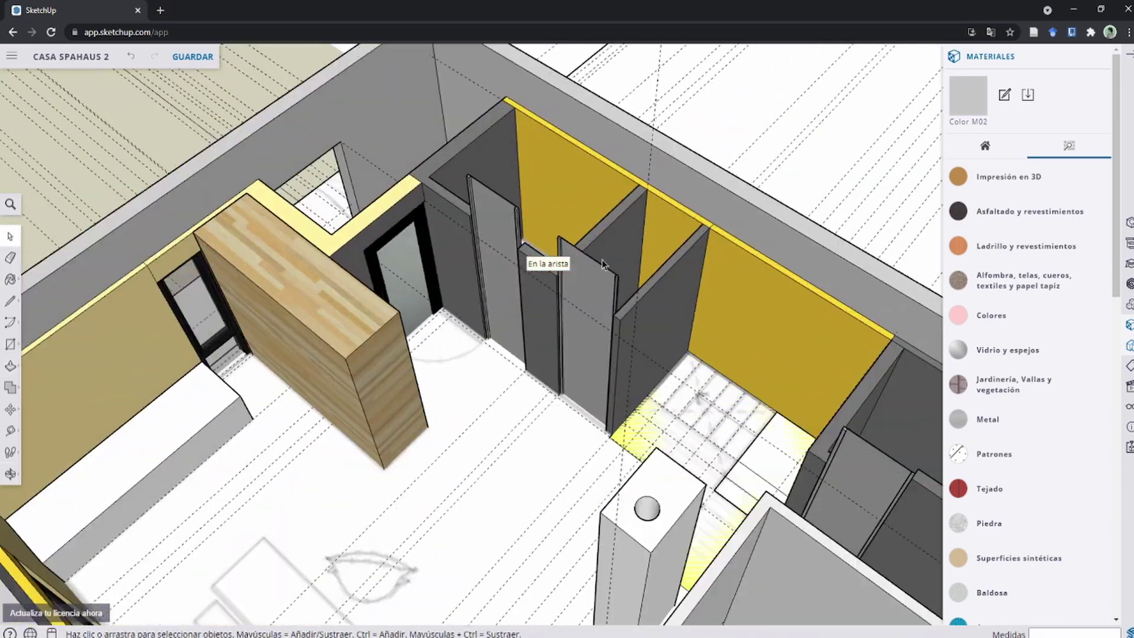
scroll(601, 260, up, 3)
click(392, 179)
key(m)
key(space)
scroll(715, 304, up, 5)
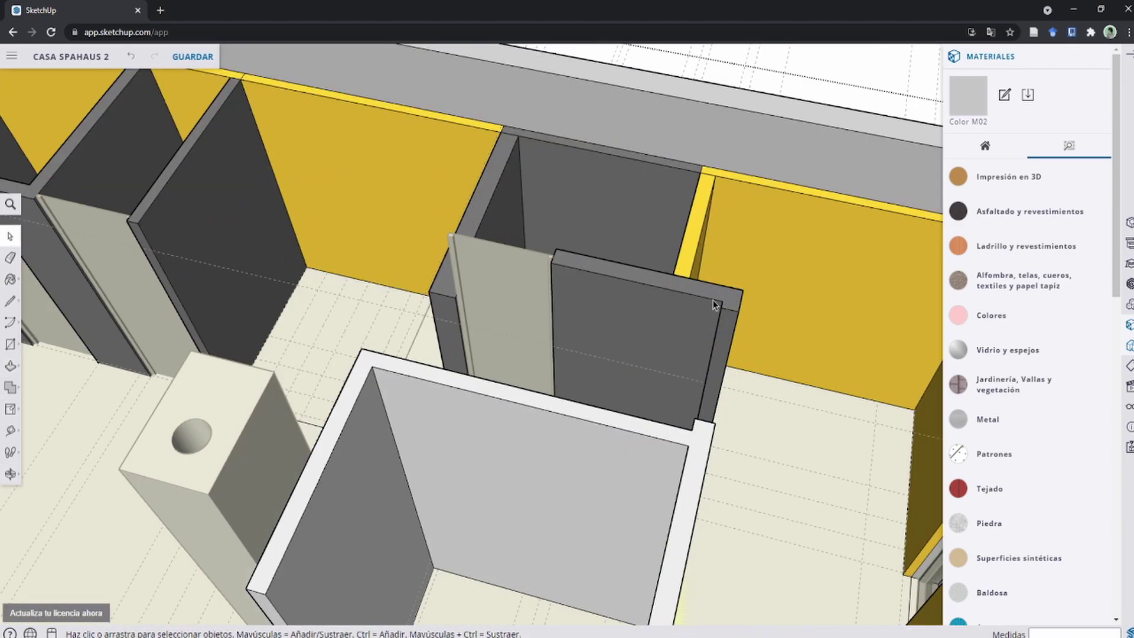
Step: Pick one partition panel and resize it with the Scale tool
middle_drag(456, 297, 552, 393)
scroll(590, 362, down, 3)
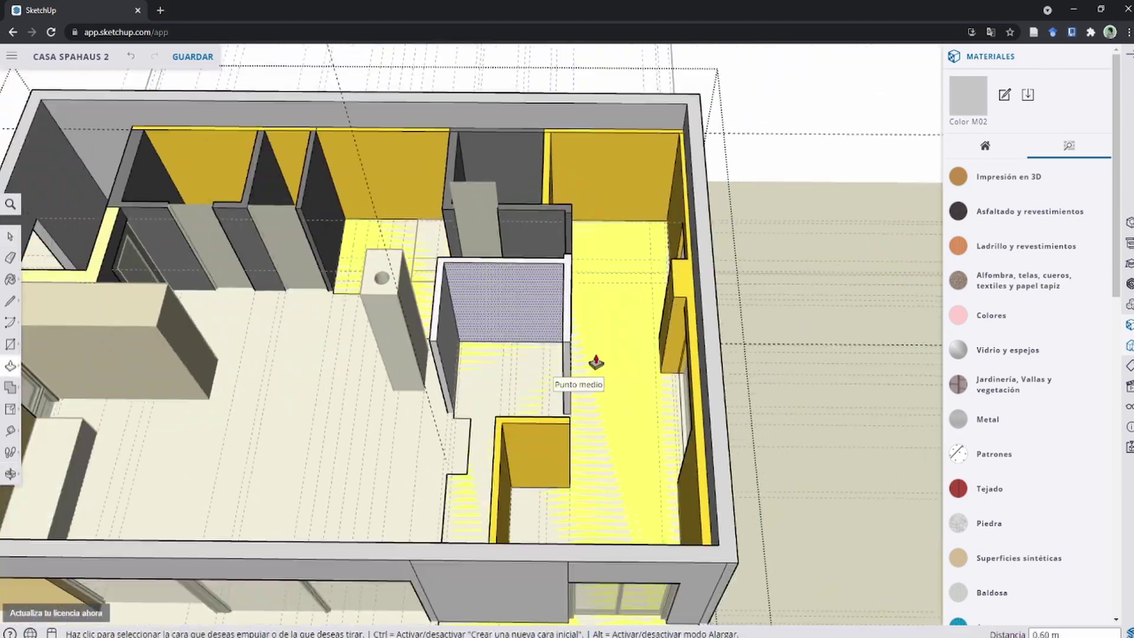
scroll(591, 363, up, 3)
mouse_move(779, 316)
middle_down()
mouse_move(821, 160)
mouse_move(491, 237)
middle_up()
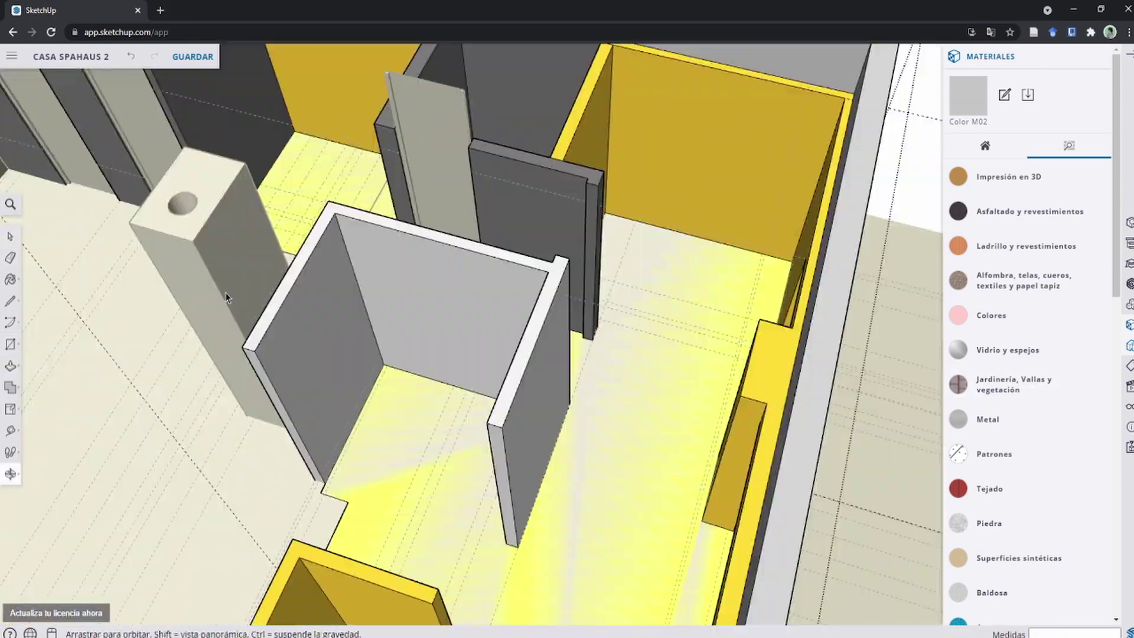
click(491, 236)
key(s)
scroll(492, 236, down, 5)
scroll(342, 239, up, 3)
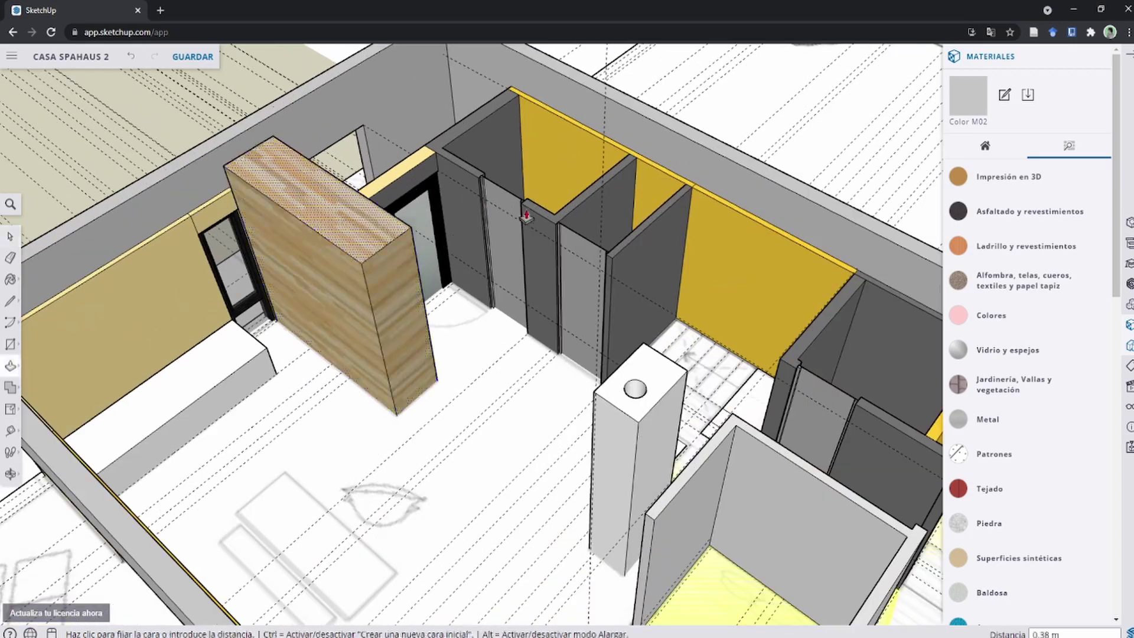
middle_drag(343, 238, 447, 322)
scroll(447, 321, down, 4)
scroll(429, 402, up, 4)
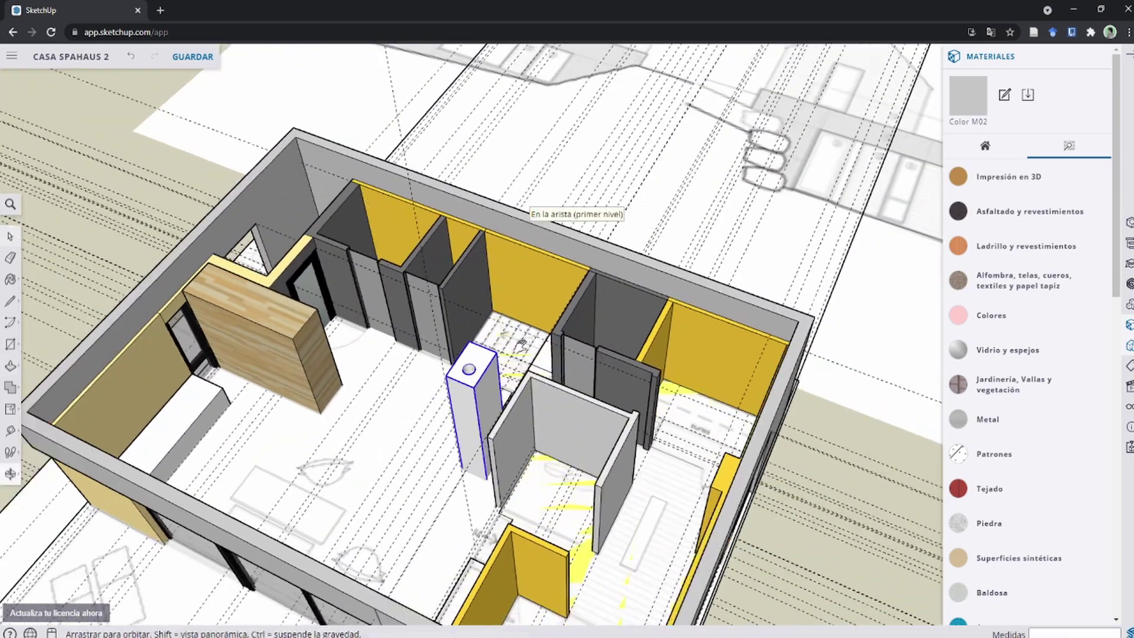
mouse_move(429, 402)
middle_down()
mouse_move(456, 345)
mouse_move(491, 339)
middle_up()
Step: Scale the white column 3.00 times along its height so it towers above the walls
click(491, 339)
scroll(490, 333, down, 3)
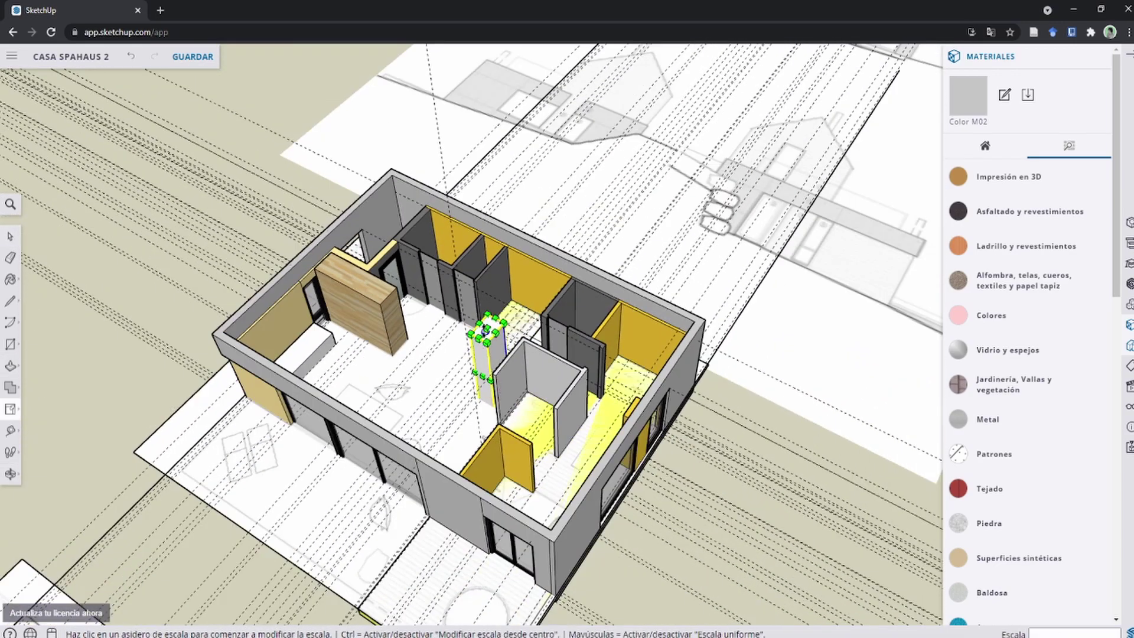
scroll(487, 328, up, 3)
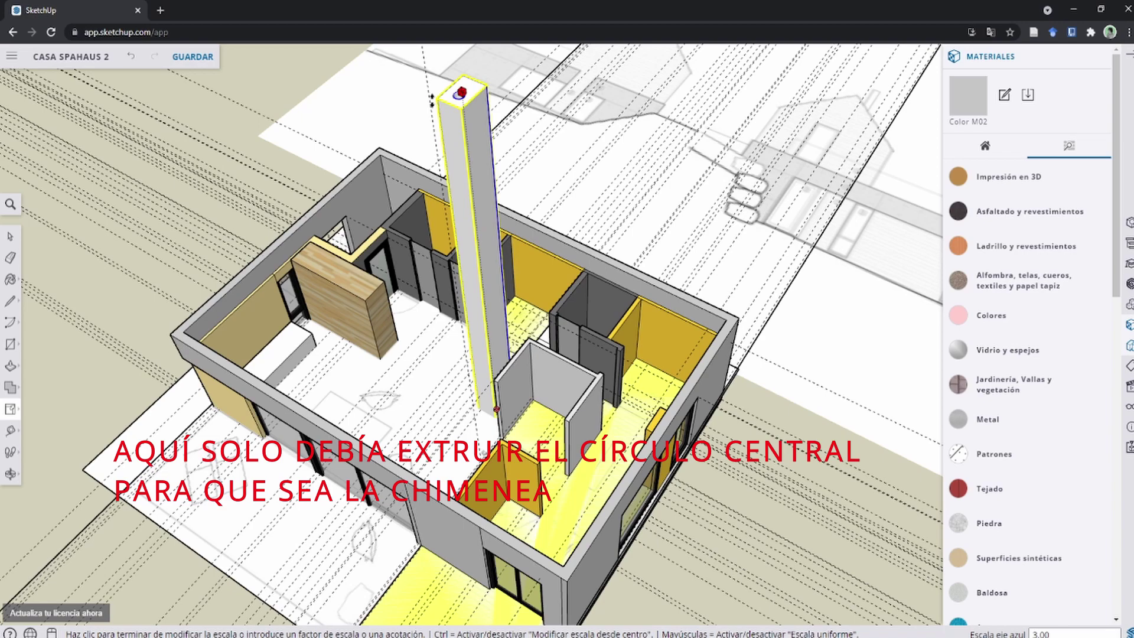
click(435, 103)
mouse_move(434, 103)
middle_down()
mouse_move(482, 262)
mouse_move(412, 312)
middle_up()
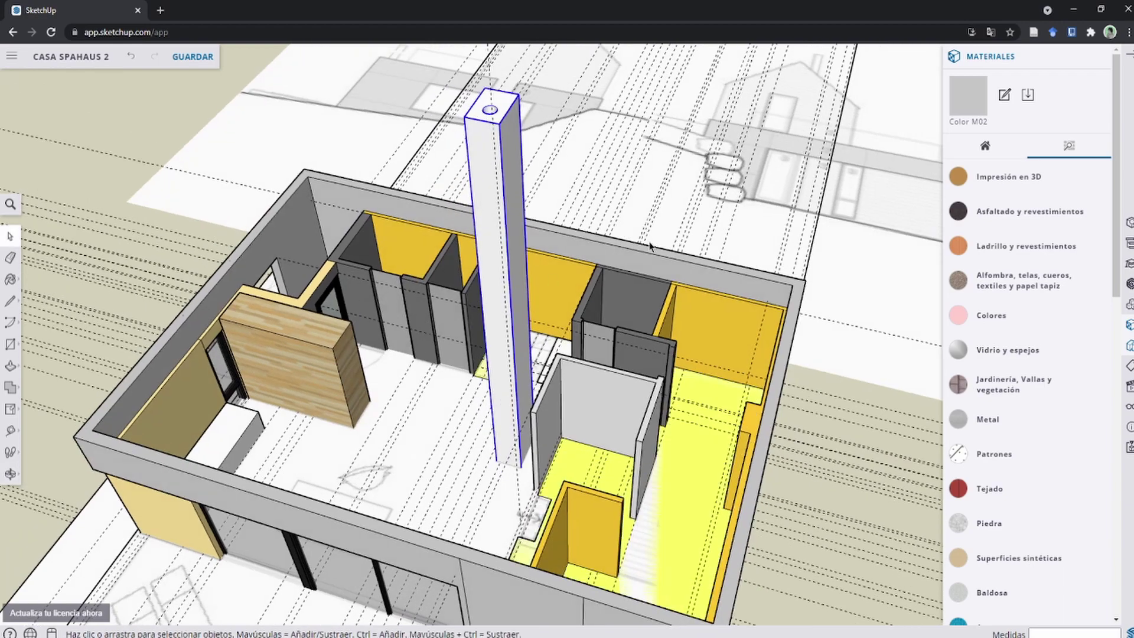
scroll(650, 295, up, 5)
Step: Touch up edges along the wall tops with the Eraser
scroll(464, 316, up, 3)
scroll(328, 321, up, 2)
middle_drag(328, 320, 413, 265)
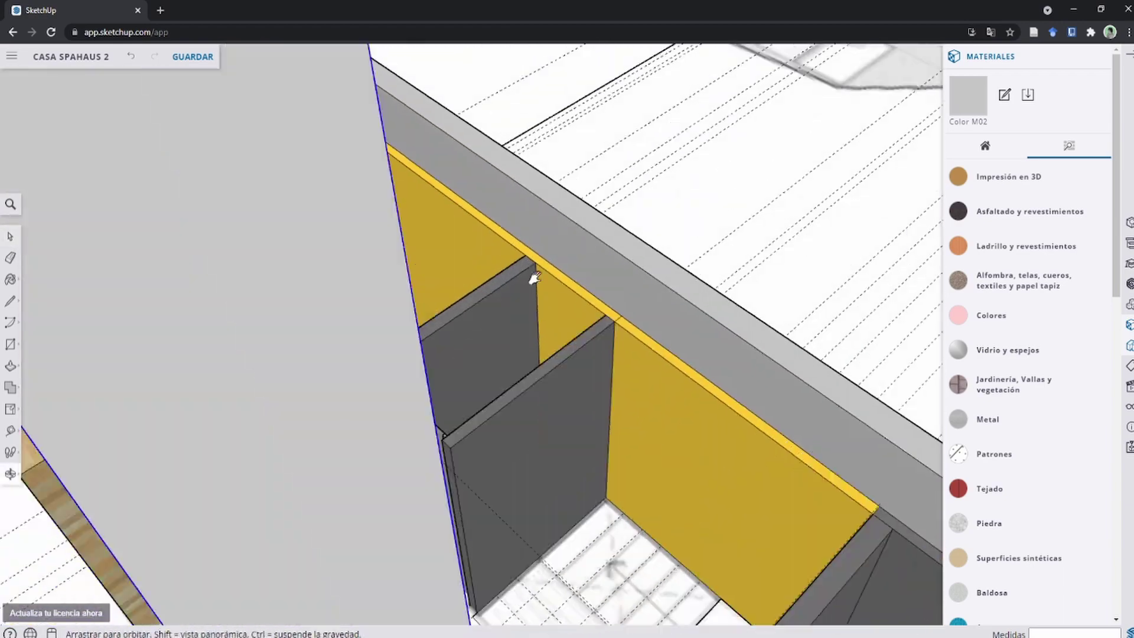
scroll(413, 266, down, 3)
key(e)
scroll(478, 228, up, 4)
scroll(395, 188, down, 3)
key(space)
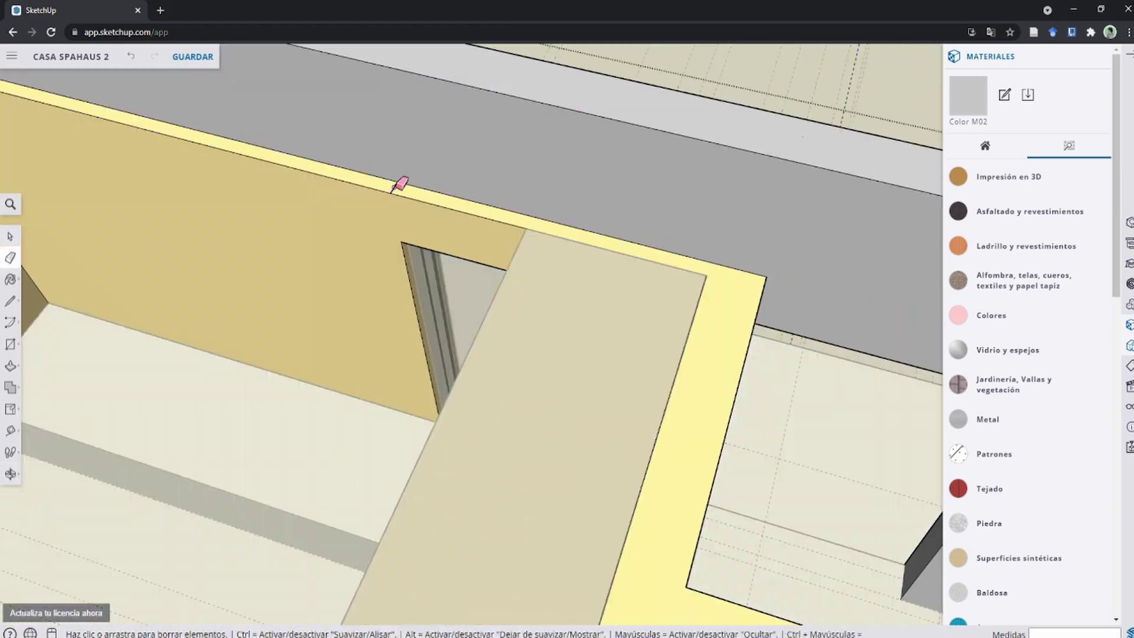
mouse_move(398, 183)
middle_down()
mouse_move(646, 184)
mouse_move(481, 347)
middle_up()
scroll(632, 387, up, 3)
Step: Sample yellow Color D04 from a wall as the current paint material
key(b)
mouse_move(632, 387)
middle_down()
mouse_move(379, 198)
mouse_move(590, 241)
mouse_move(710, 245)
mouse_move(455, 234)
middle_up()
alt+click(451, 238)
scroll(413, 157, down, 3)
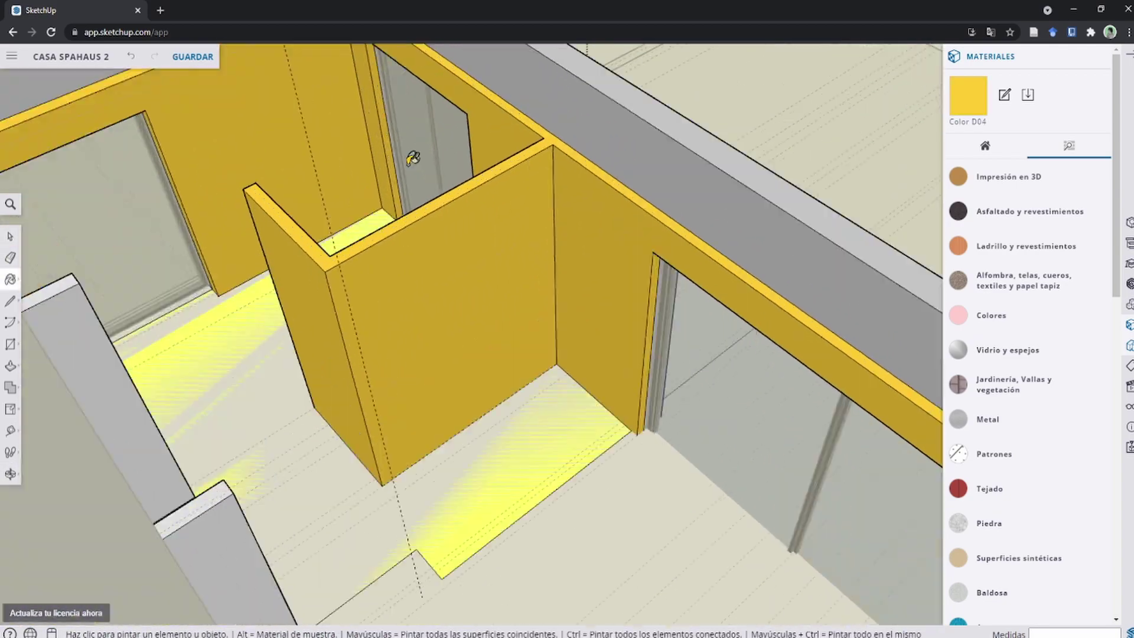
scroll(324, 185, down, 3)
key(space)
scroll(325, 185, down, 3)
scroll(640, 276, up, 4)
mouse_move(639, 275)
middle_down()
mouse_move(499, 354)
mouse_move(532, 329)
mouse_move(558, 386)
mouse_move(539, 325)
mouse_move(562, 312)
middle_up()
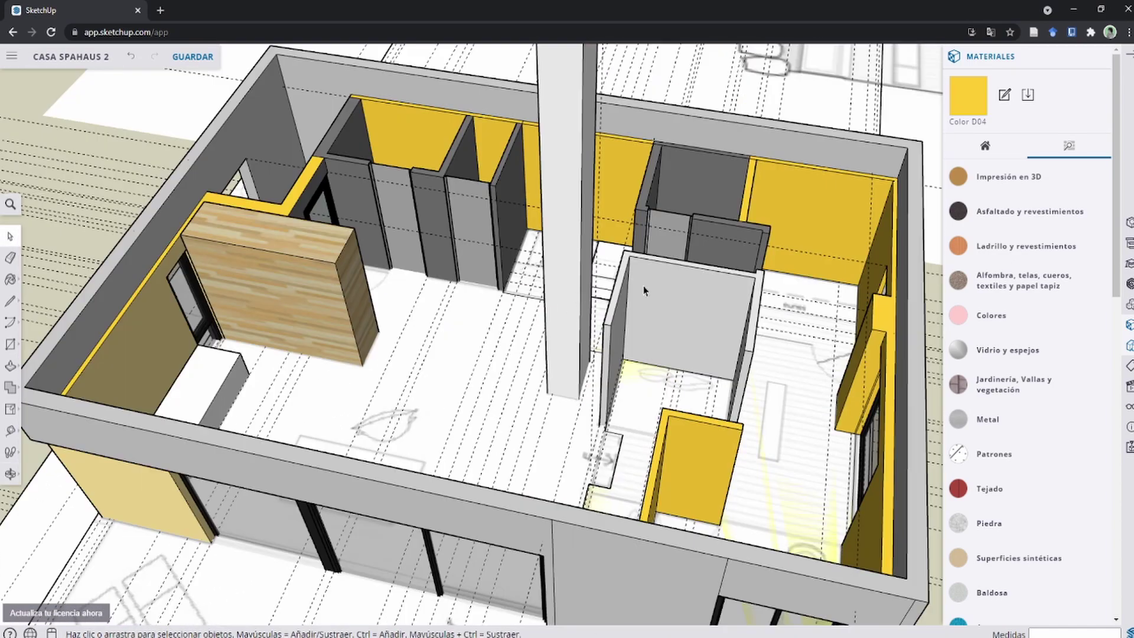
Step: Select the building group and orbit to face the closet's back wall corner
scroll(766, 235, down, 3)
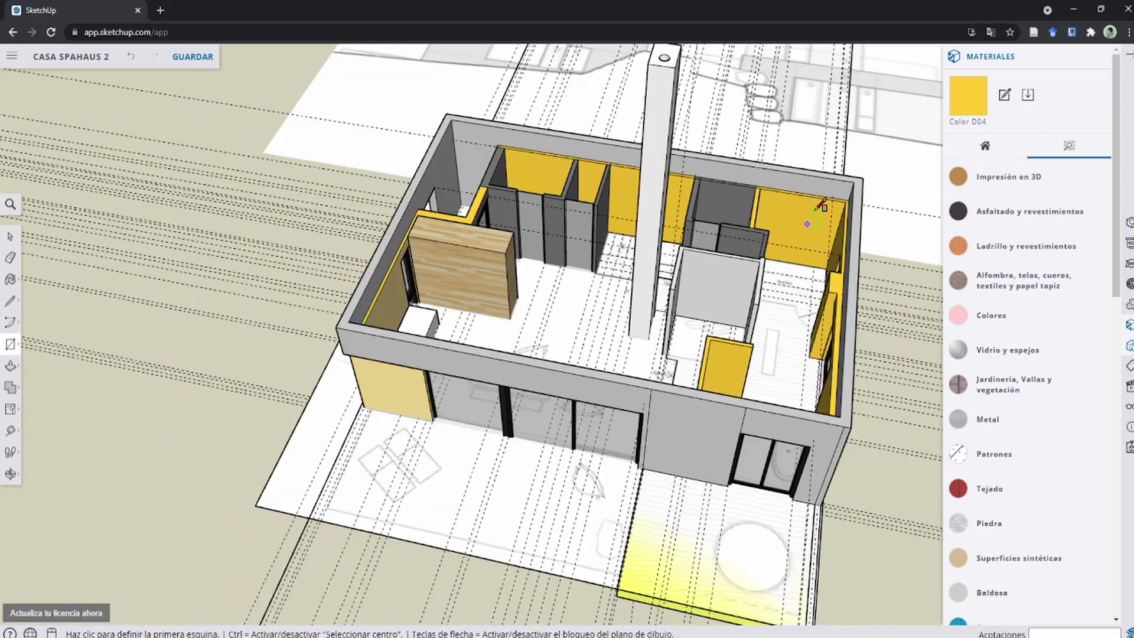
scroll(839, 210, up, 2)
scroll(850, 195, up, 3)
scroll(863, 183, up, 1)
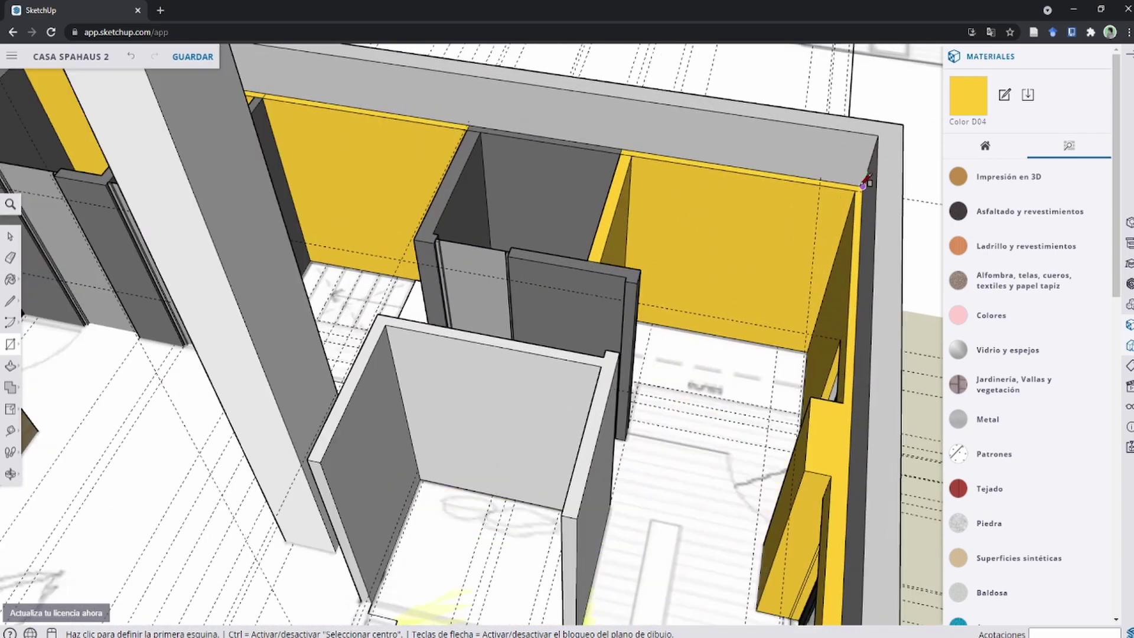
scroll(649, 224, down, 3)
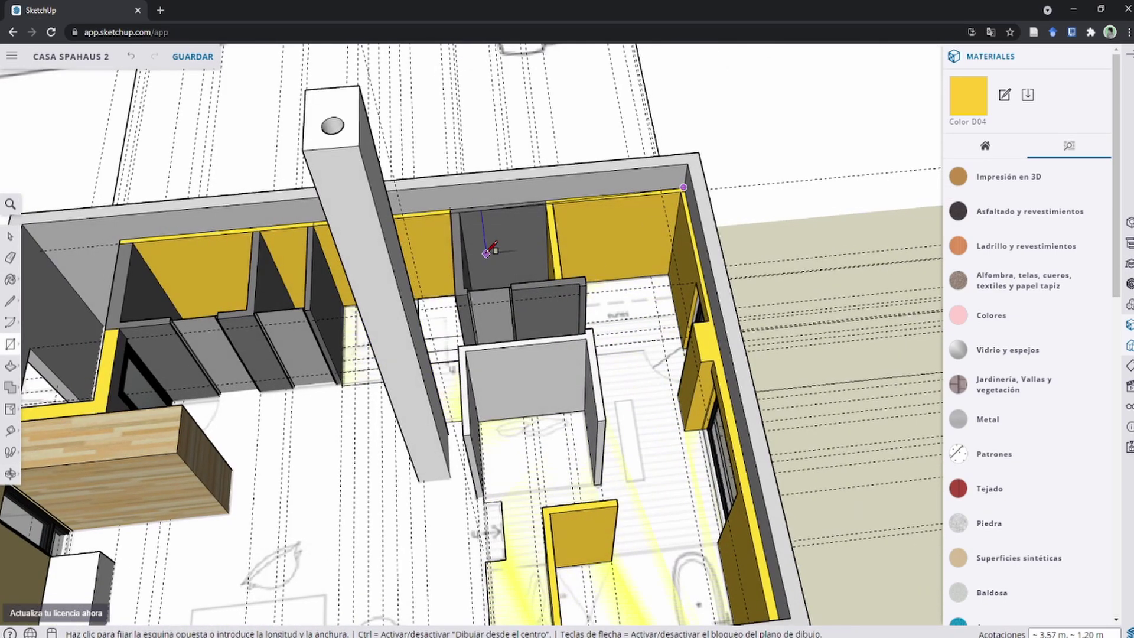
key(space)
scroll(488, 242, down, 2)
click(481, 162)
scroll(509, 185, up, 2)
scroll(515, 210, up, 3)
middle_drag(515, 212, 809, 77)
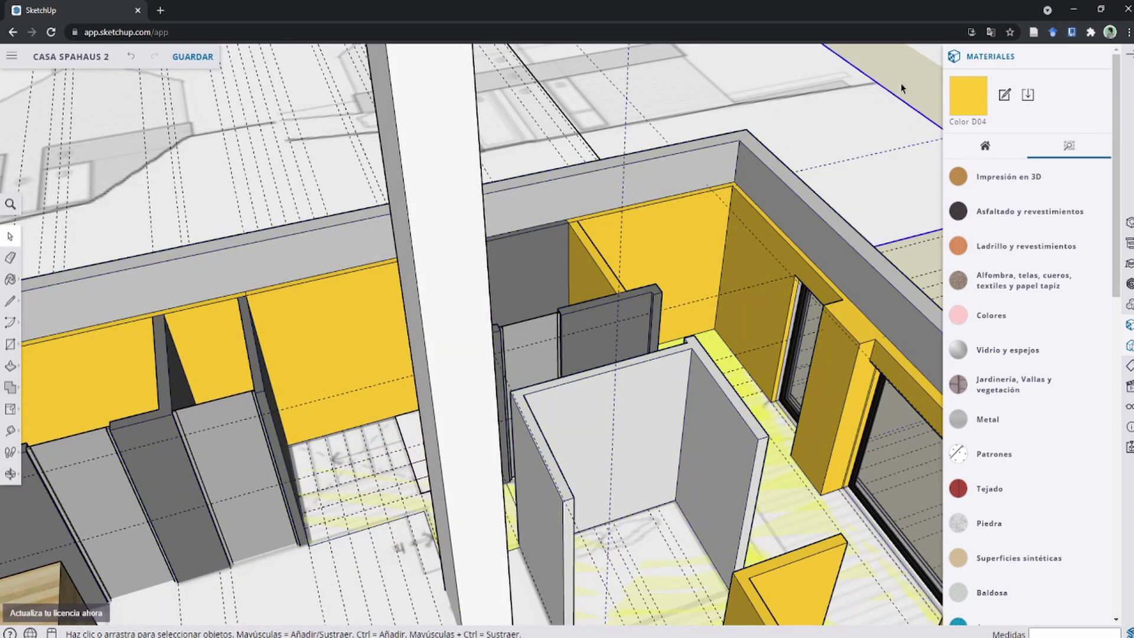
Step: Draw a rectangle over the dark closet starting at the back wall corner
key(r)
scroll(739, 178, up, 2)
scroll(735, 180, up, 2)
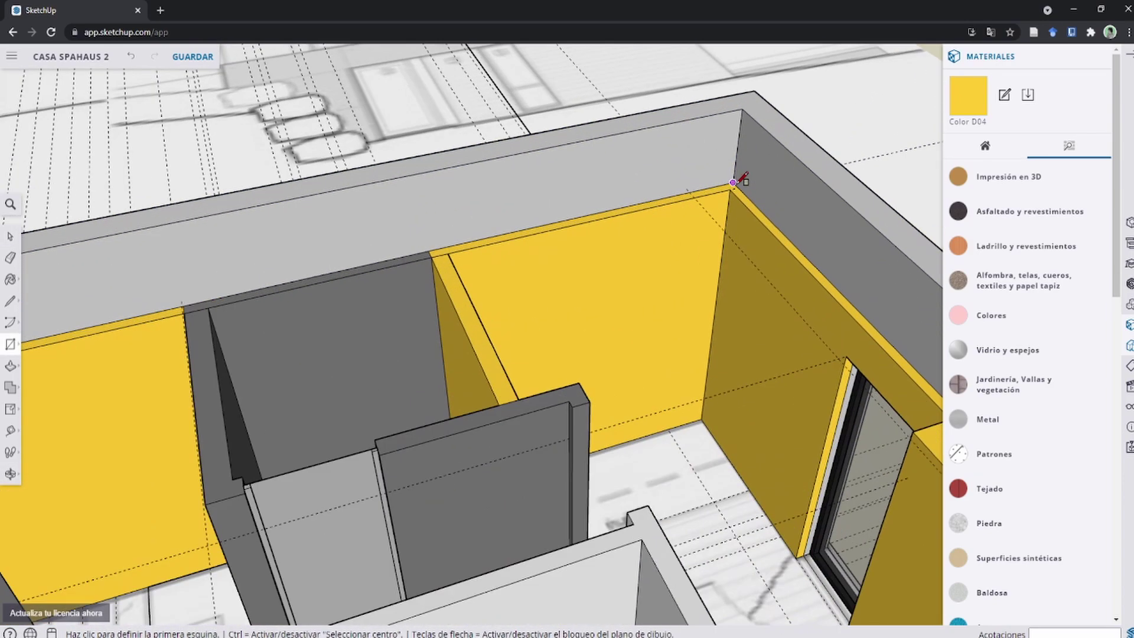
click(733, 181)
middle_drag(447, 275, 461, 257)
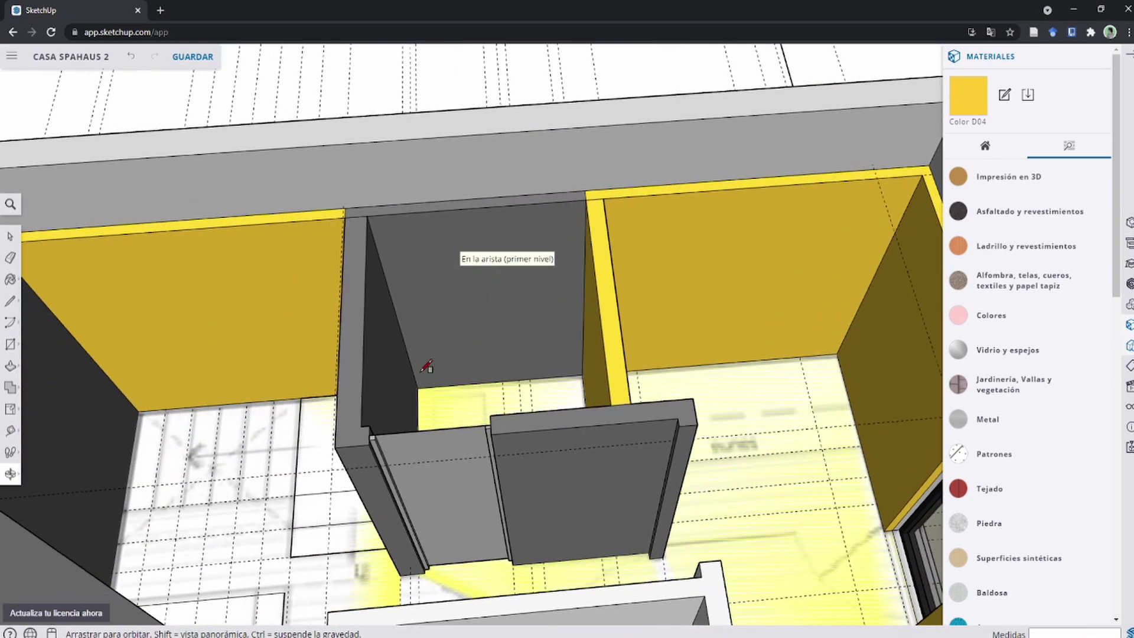
mouse_move(346, 440)
middle_down()
mouse_move(403, 384)
mouse_move(689, 418)
mouse_move(675, 376)
middle_up()
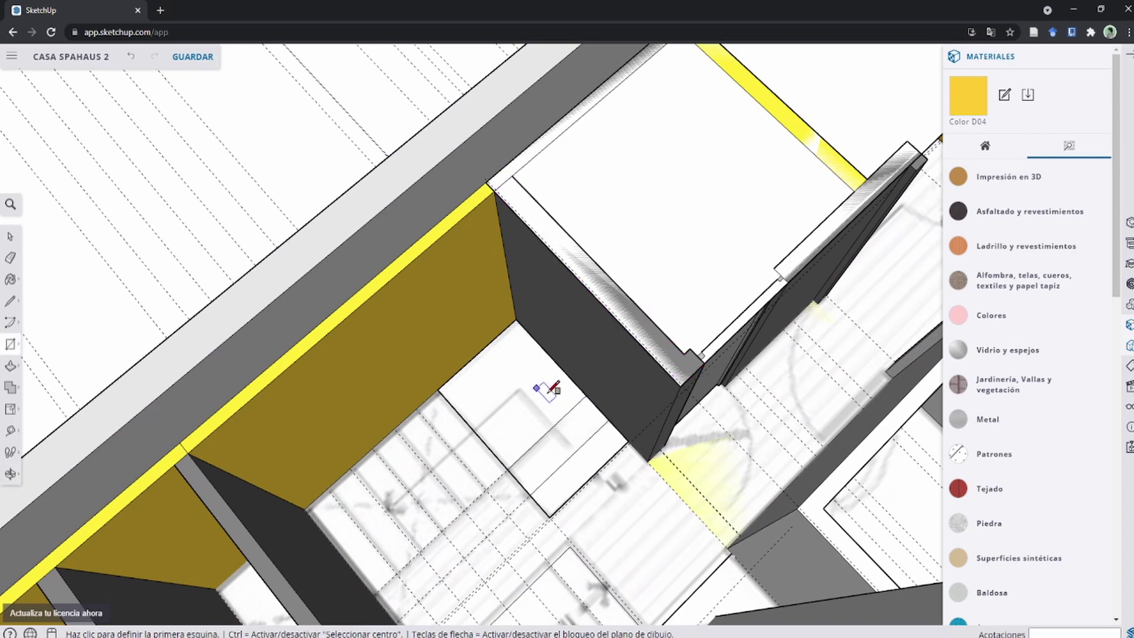
scroll(568, 397, down, 2)
scroll(582, 384, down, 1)
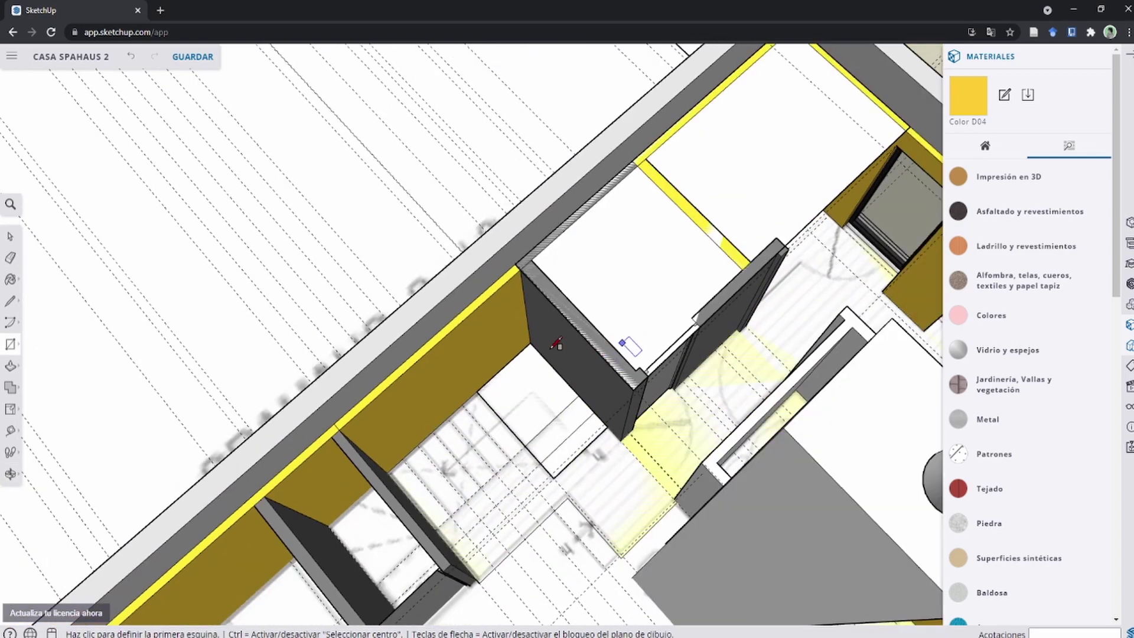
middle_drag(633, 296, 582, 291)
Step: Push the closet rectangle face down 0.77 m to form the lowered slab
key(p)
click(526, 296)
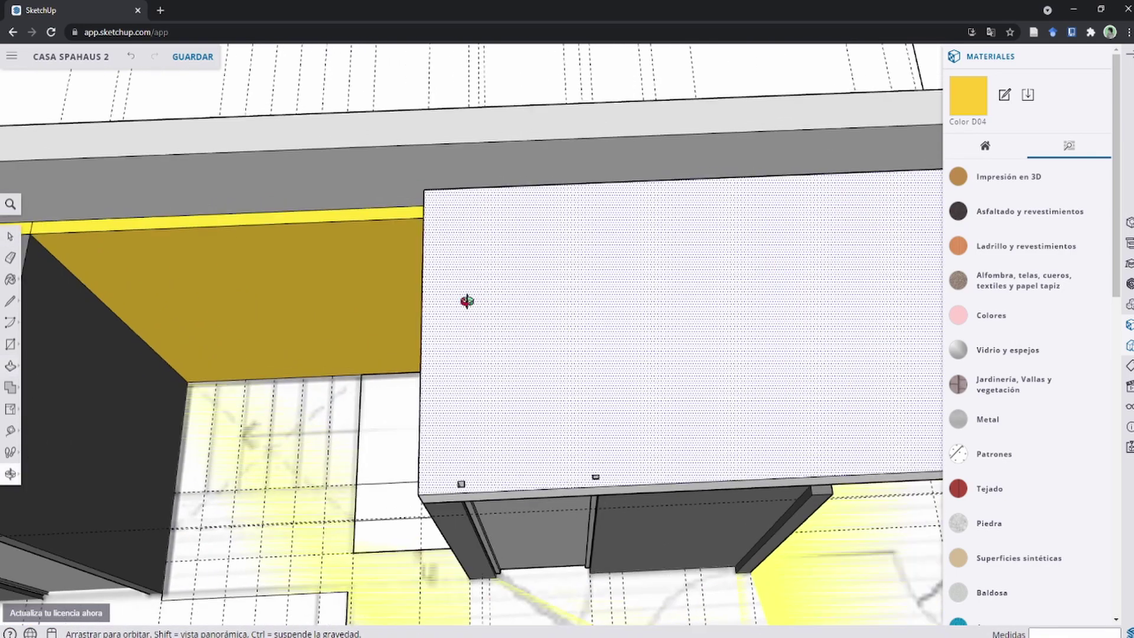
mouse_move(468, 299)
middle_down()
mouse_move(488, 185)
mouse_move(522, 207)
middle_up()
click(521, 207)
key(space)
scroll(529, 405, up, 2)
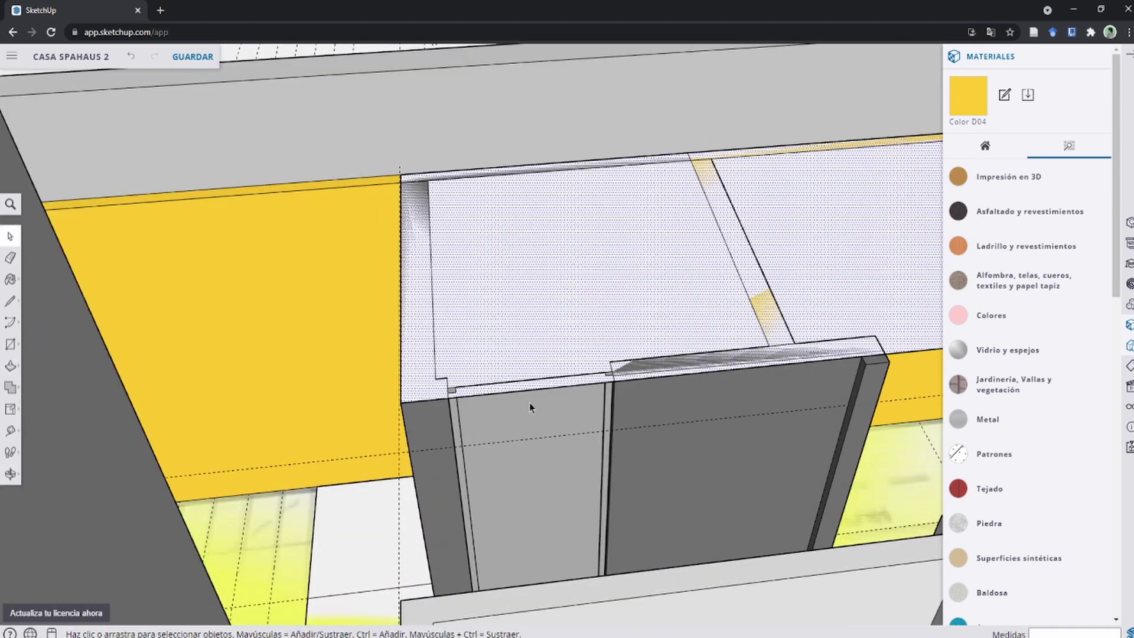
scroll(529, 405, up, 2)
scroll(504, 325, up, 2)
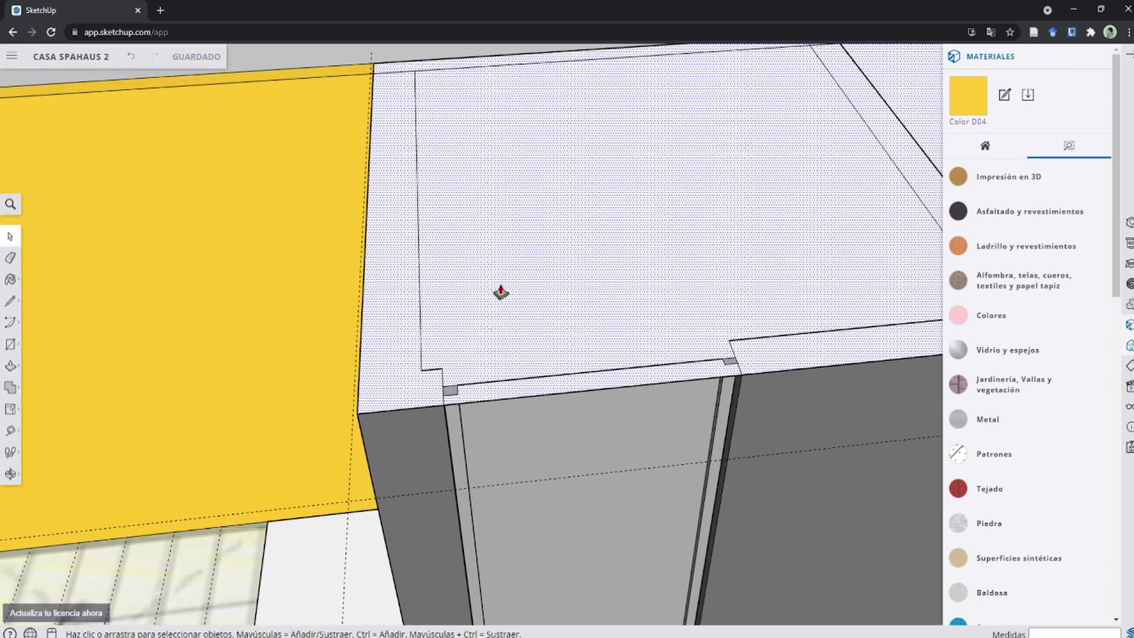
click(501, 292)
key(space)
Step: Make the first door panel a group with Crear grupo
click(479, 408)
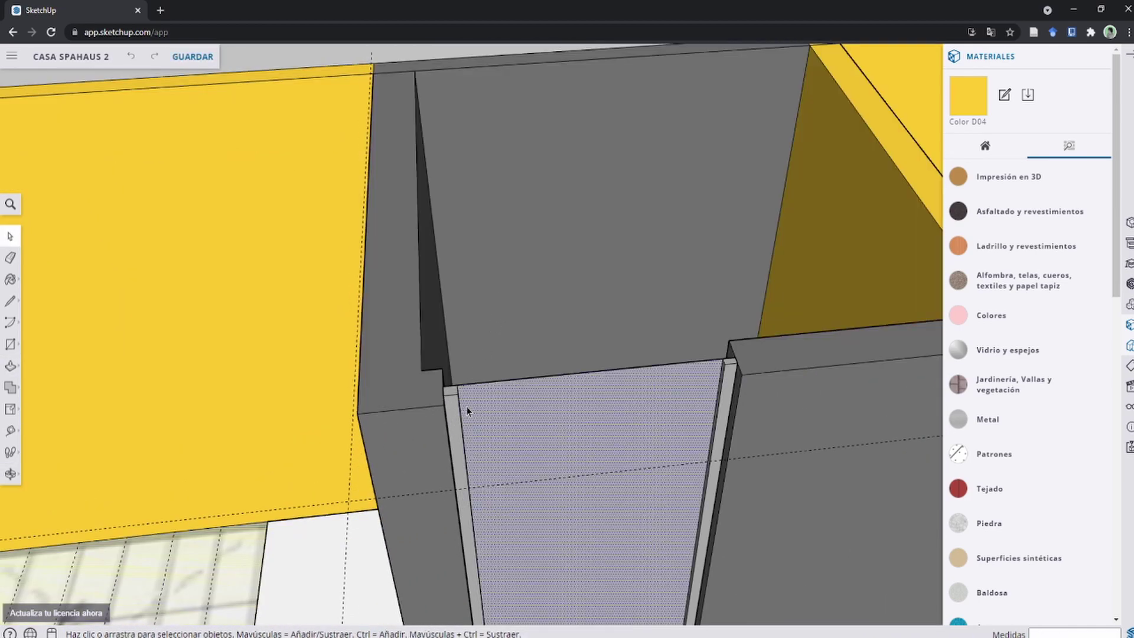
double_click(478, 407)
right_click(478, 407)
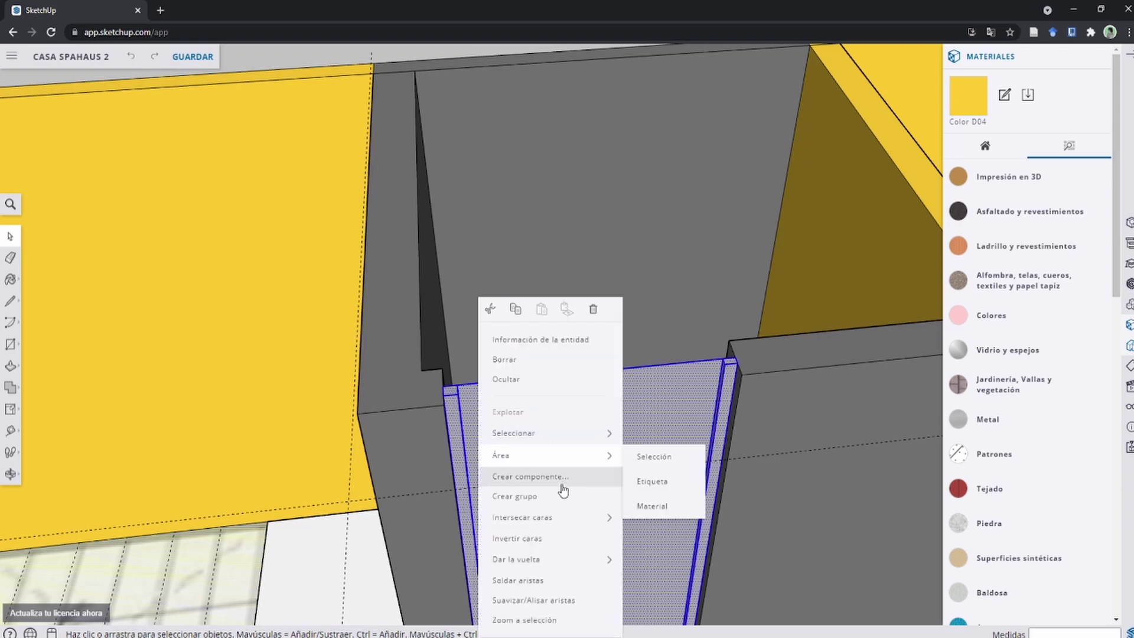
click(547, 498)
Step: Turn the middle and left door panels into separate groups
mouse_move(547, 497)
middle_down()
mouse_move(490, 468)
mouse_move(716, 469)
mouse_move(654, 357)
mouse_move(497, 345)
middle_up()
drag(572, 336, 489, 323)
key(space)
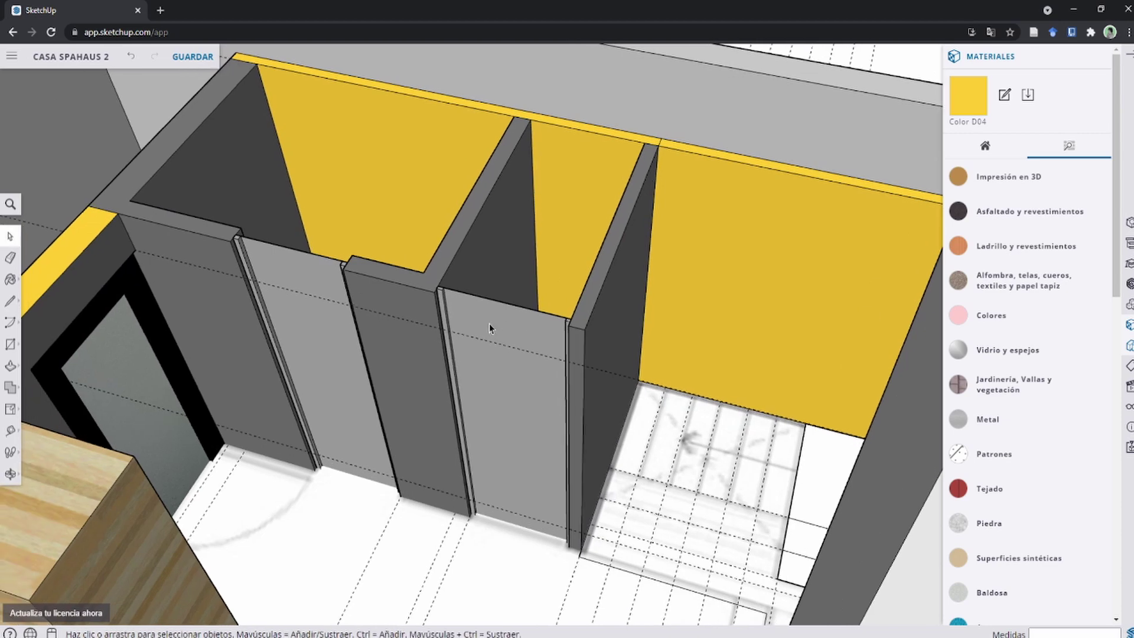
click(489, 323)
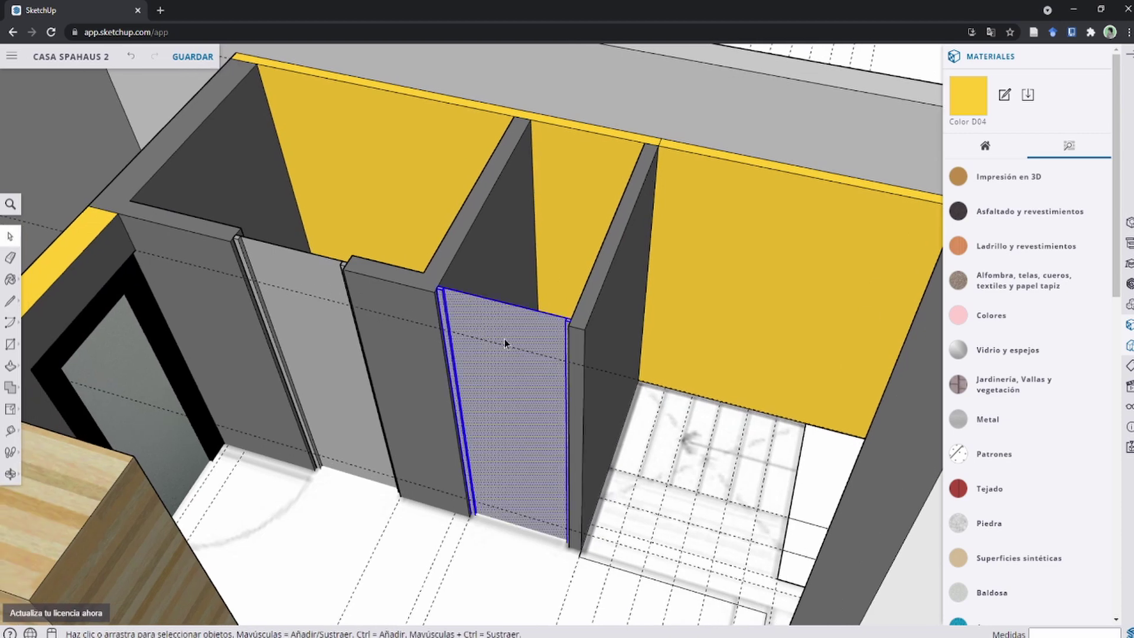
right_click(504, 339)
click(580, 497)
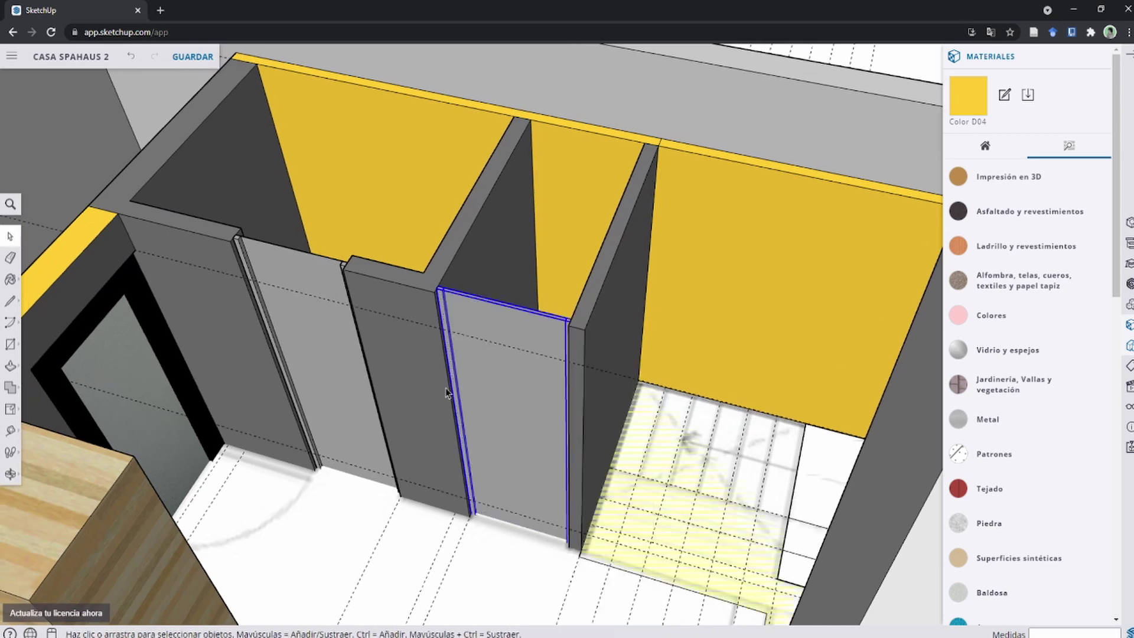
click(296, 275)
right_click(295, 275)
click(362, 464)
Step: Draw a rectangle across the wall tops covering the ground floor
scroll(594, 311, down, 5)
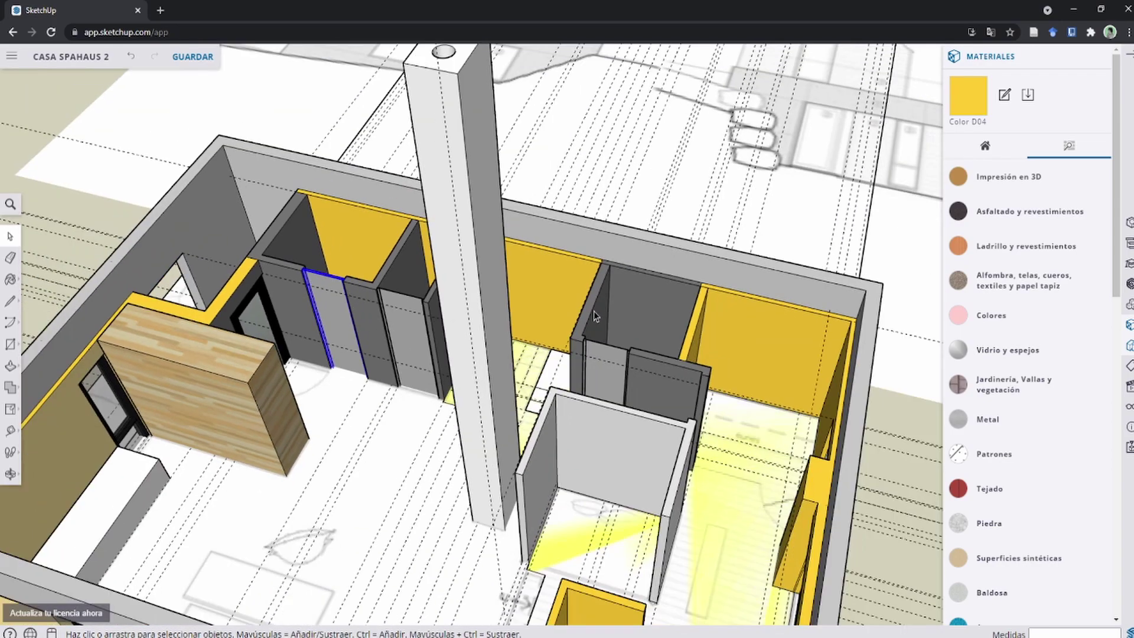
scroll(594, 311, down, 2)
scroll(623, 318, up, 5)
key(t)
scroll(699, 279, up, 2)
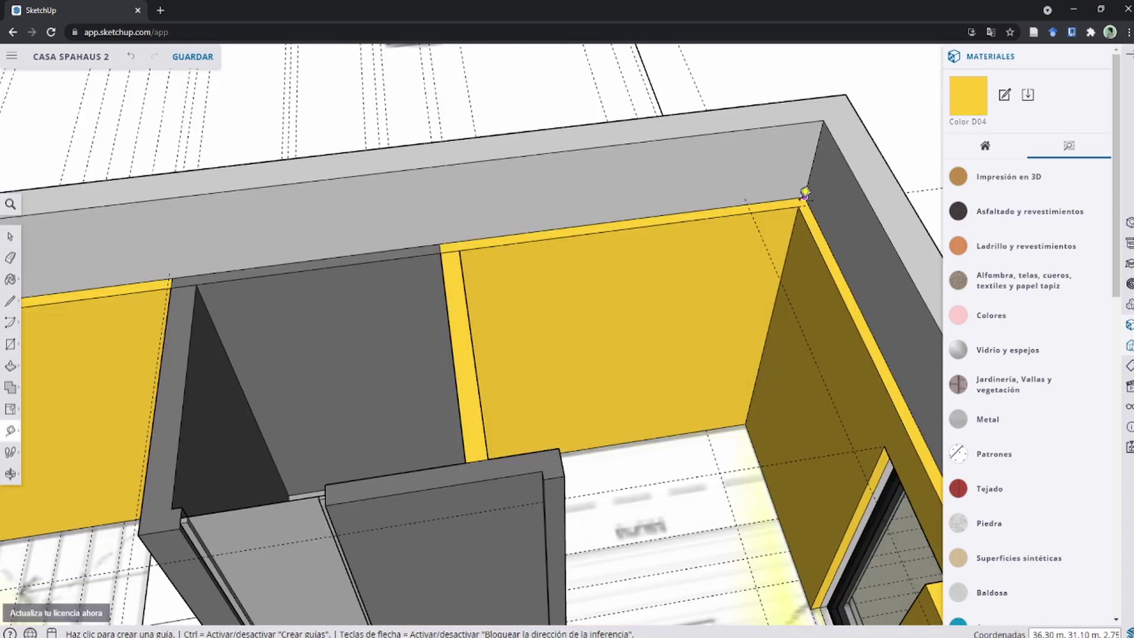
click(804, 196)
click(145, 499)
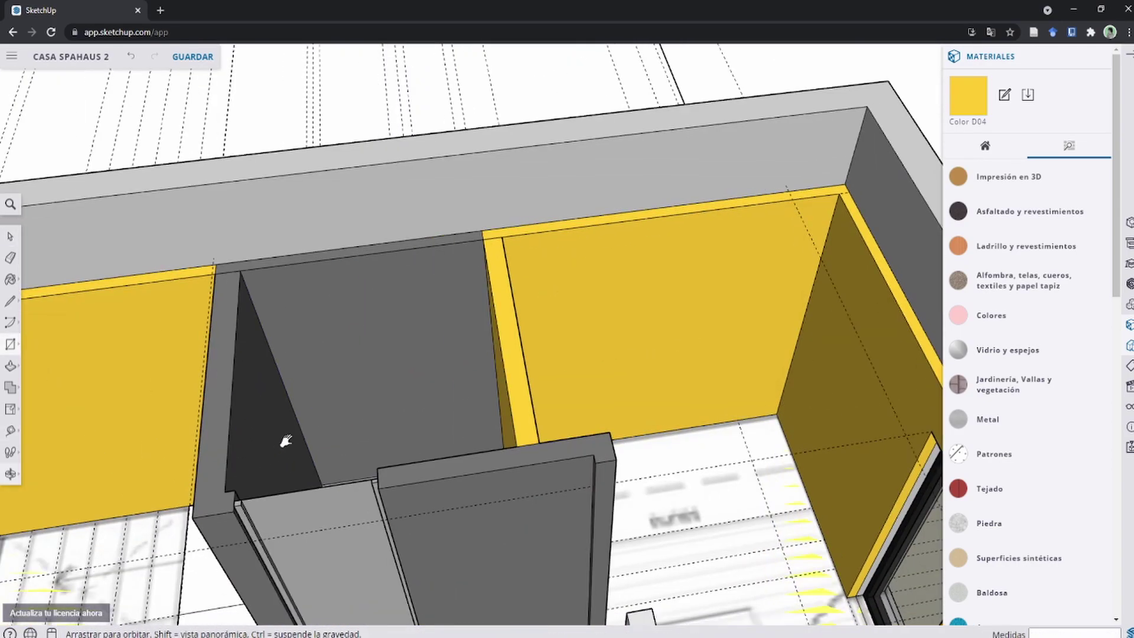
Step: Extrude the new face 0.12 m to form the roof slab
key(p)
scroll(413, 398, down, 5)
scroll(423, 396, up, 5)
click(419, 393)
scroll(407, 372, up, 3)
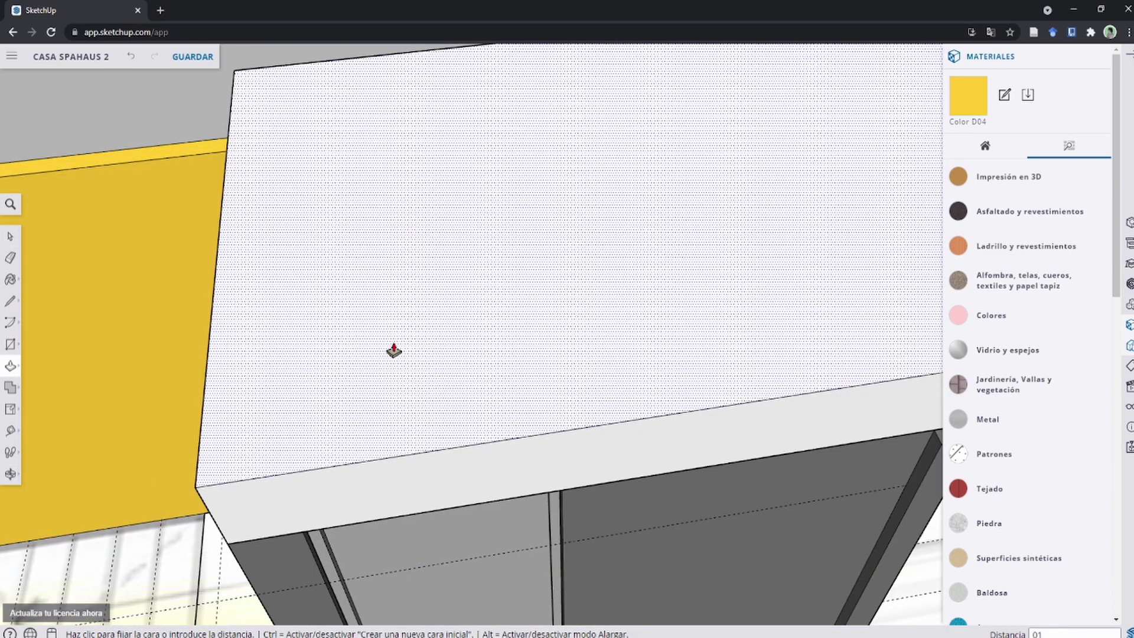
scroll(394, 351, down, 3)
scroll(344, 329, down, 3)
mouse_move(344, 332)
middle_down()
mouse_move(747, 527)
mouse_move(552, 377)
mouse_move(755, 321)
mouse_move(793, 471)
mouse_move(557, 418)
mouse_move(587, 437)
mouse_move(823, 245)
middle_up()
middle_drag(650, 202, 542, 193)
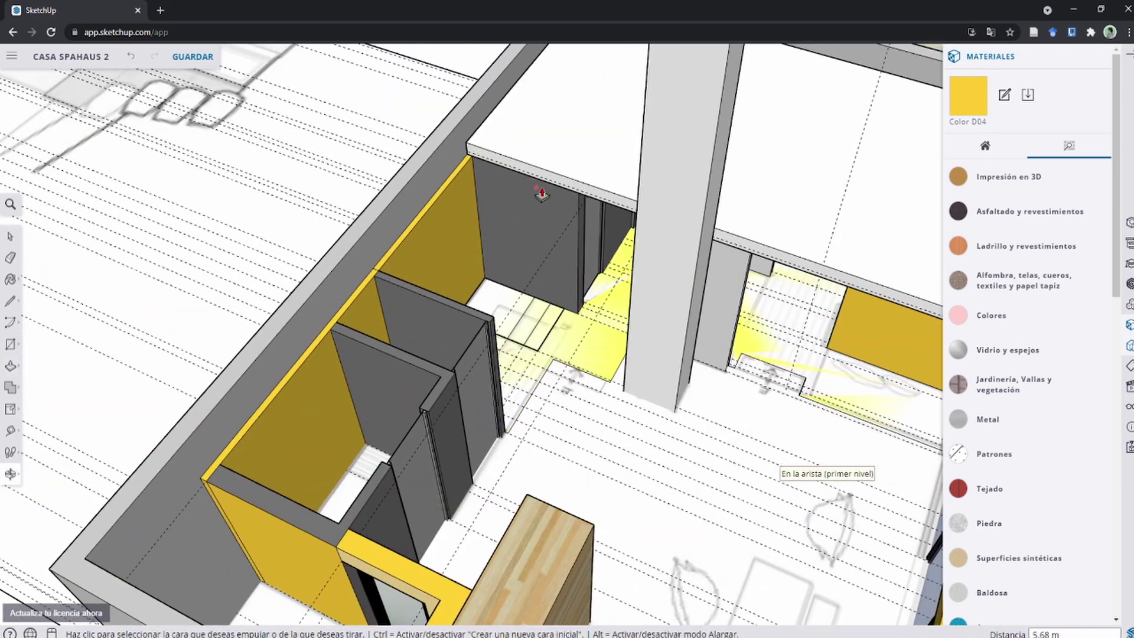
scroll(542, 193, up, 2)
scroll(615, 192, up, 2)
key(l)
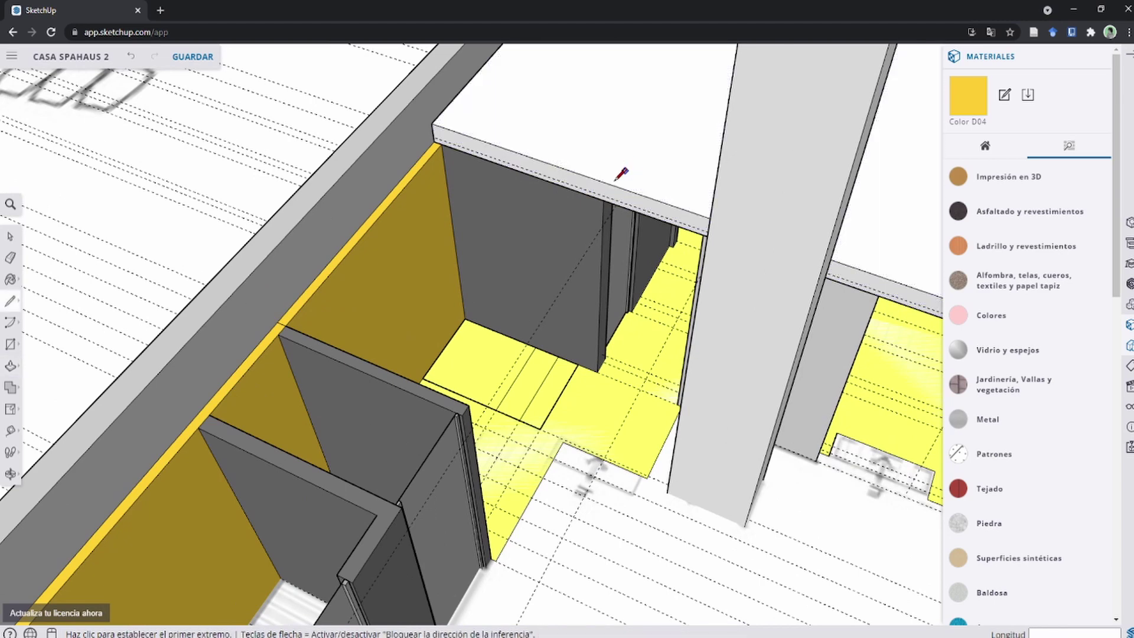
scroll(614, 178, up, 2)
scroll(613, 180, up, 1)
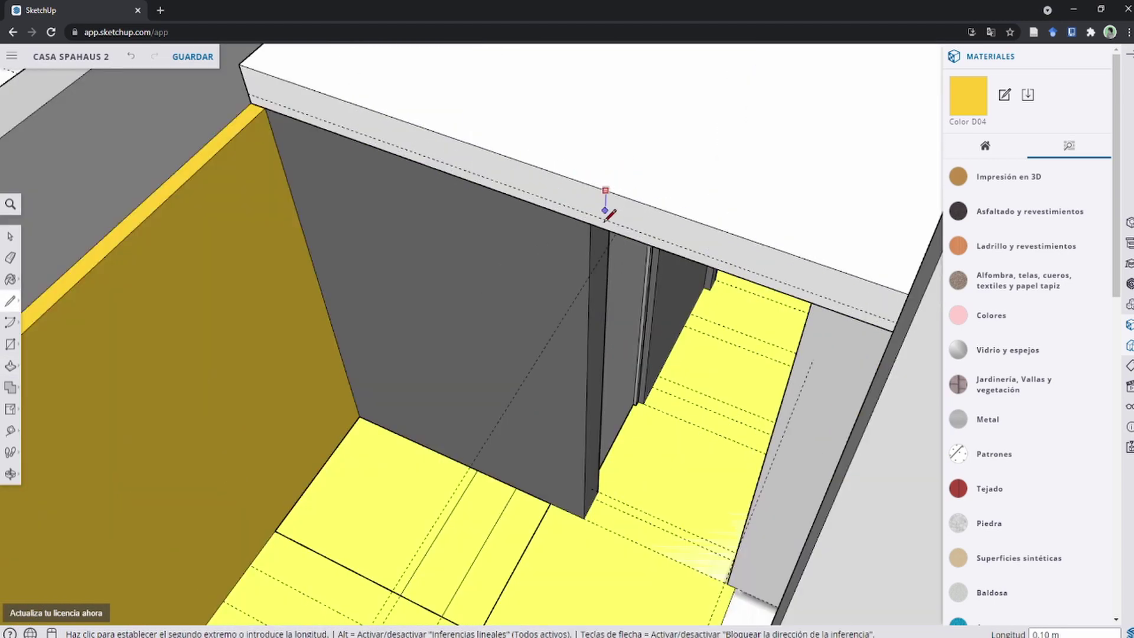
mouse_move(609, 225)
middle_down()
mouse_move(930, 257)
mouse_move(696, 190)
middle_up()
key(p)
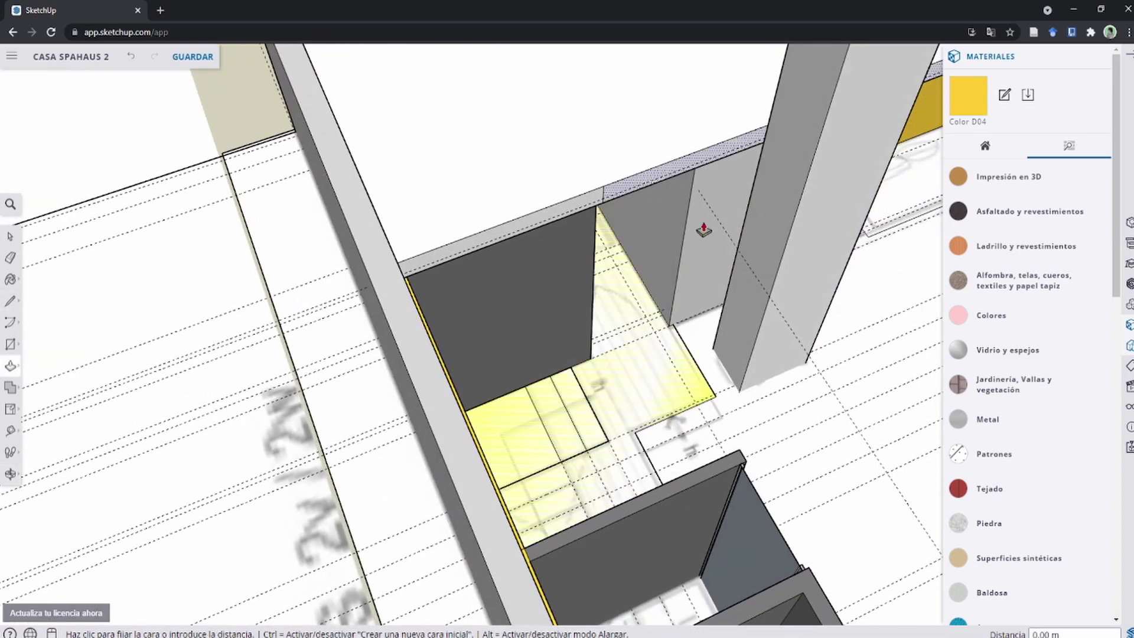
mouse_move(703, 229)
middle_down()
mouse_move(824, 304)
mouse_move(799, 367)
mouse_move(403, 121)
middle_up()
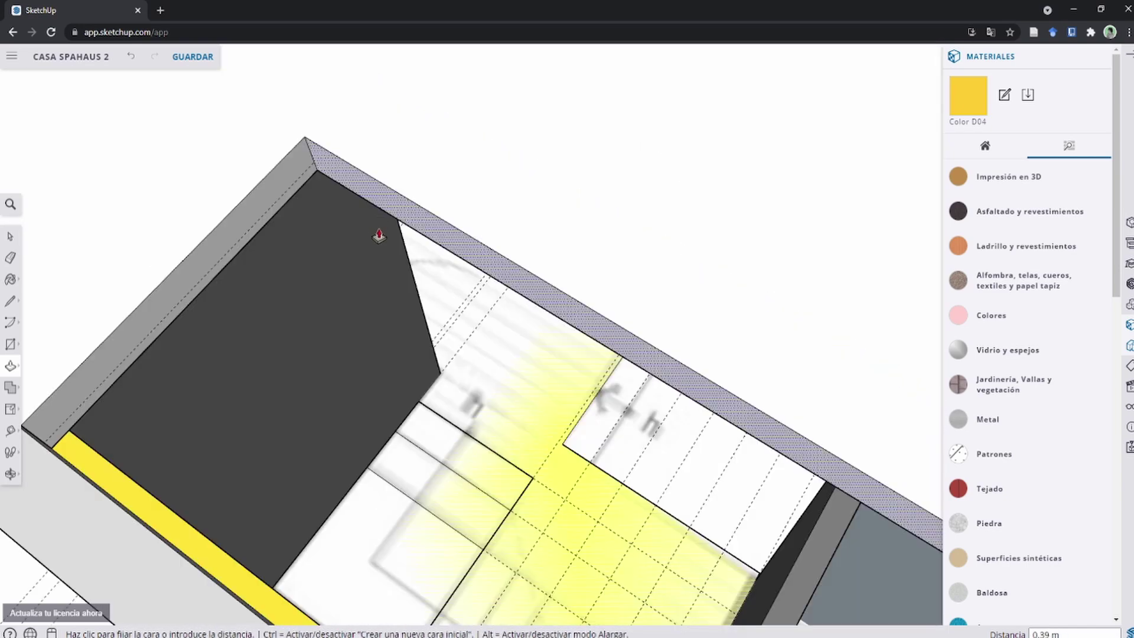
mouse_move(410, 258)
middle_down()
mouse_move(352, 256)
mouse_move(514, 336)
mouse_move(868, 354)
mouse_move(498, 134)
middle_up()
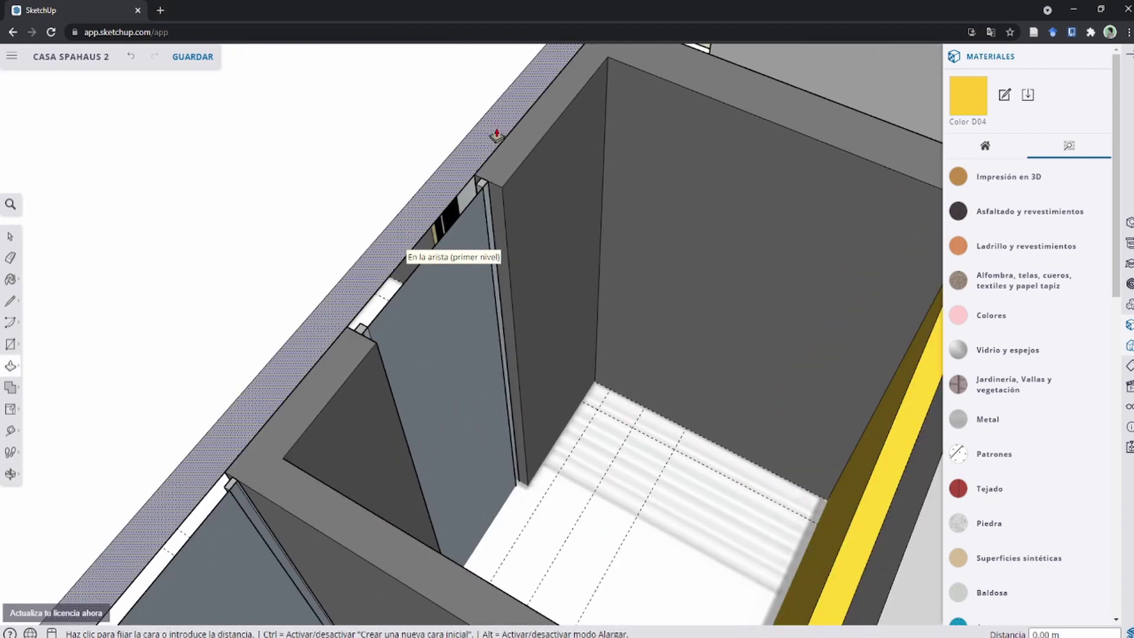
click(501, 184)
Step: Split the wall-top face with a line at the corner and extrude that part
scroll(532, 186, down, 5)
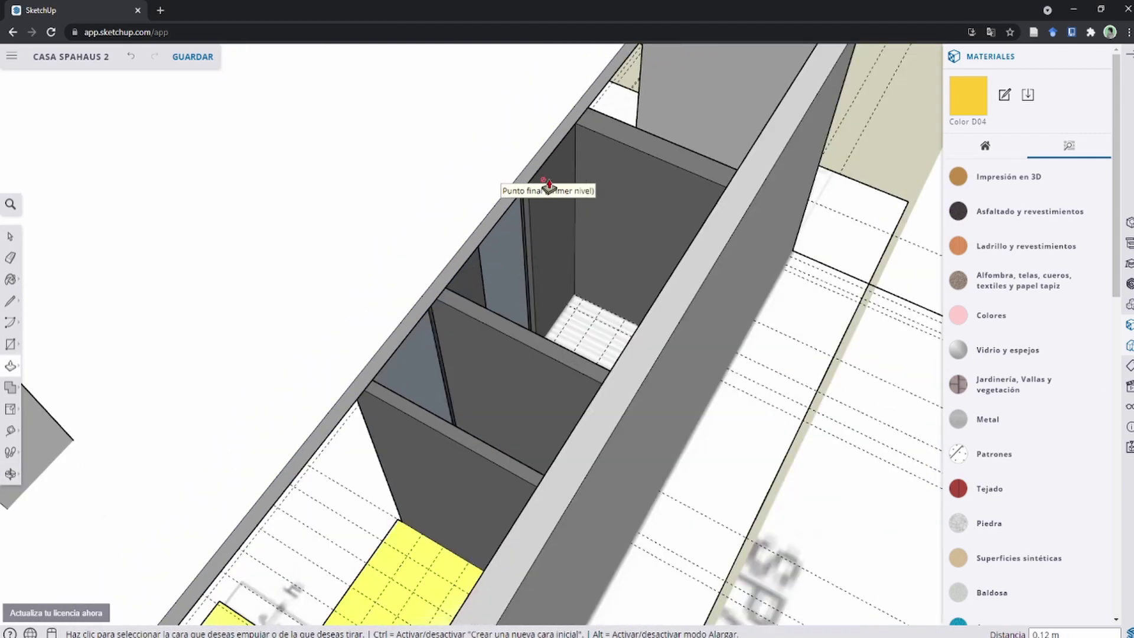
scroll(548, 184, down, 3)
key(l)
scroll(470, 337, up, 3)
scroll(468, 346, up, 2)
scroll(459, 346, up, 2)
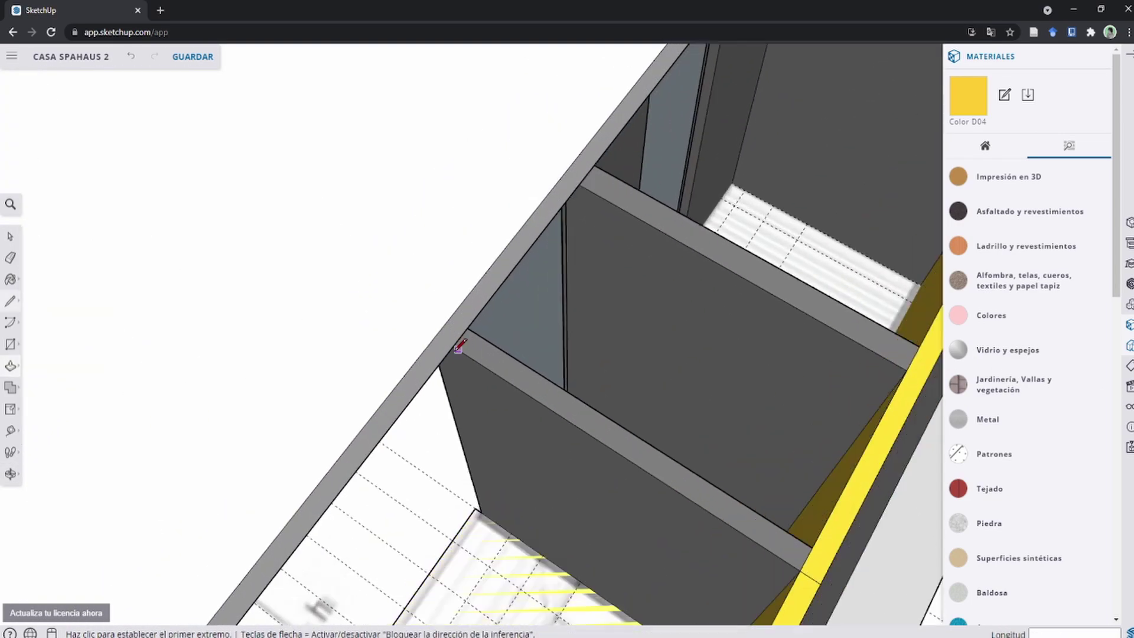
click(453, 345)
click(451, 316)
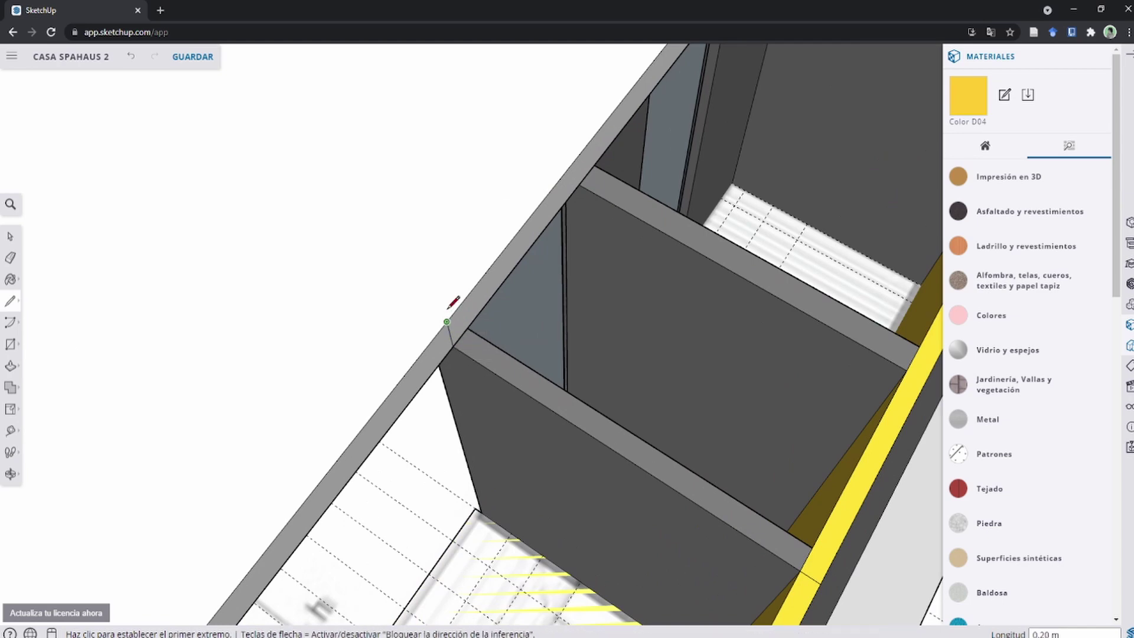
scroll(451, 313, down, 1)
key(p)
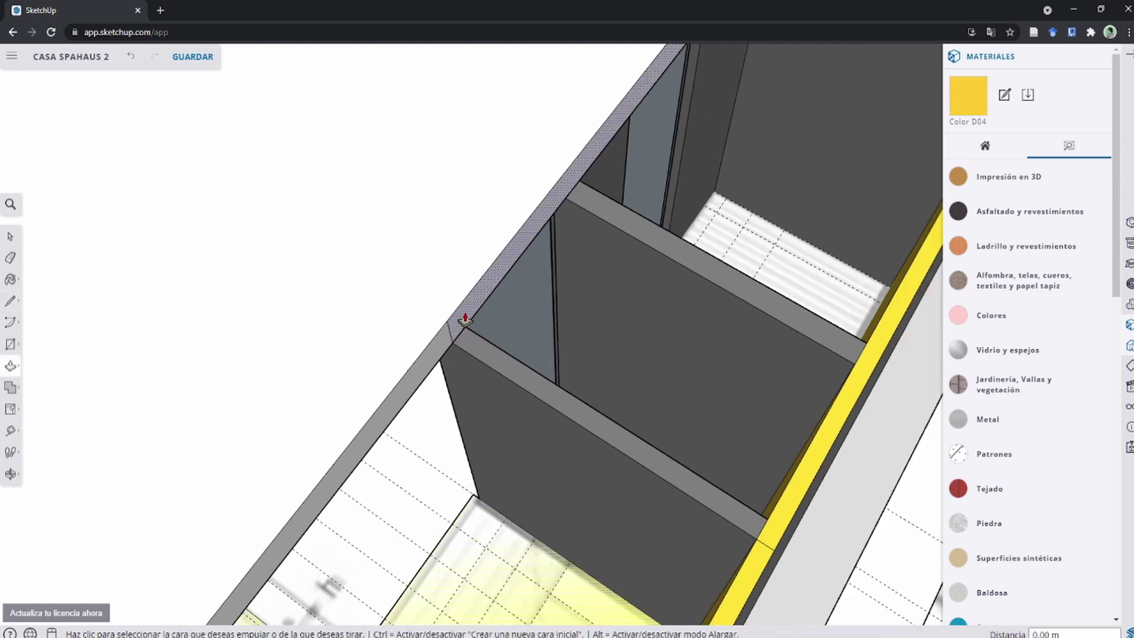
click(464, 319)
middle_drag(534, 352, 798, 383)
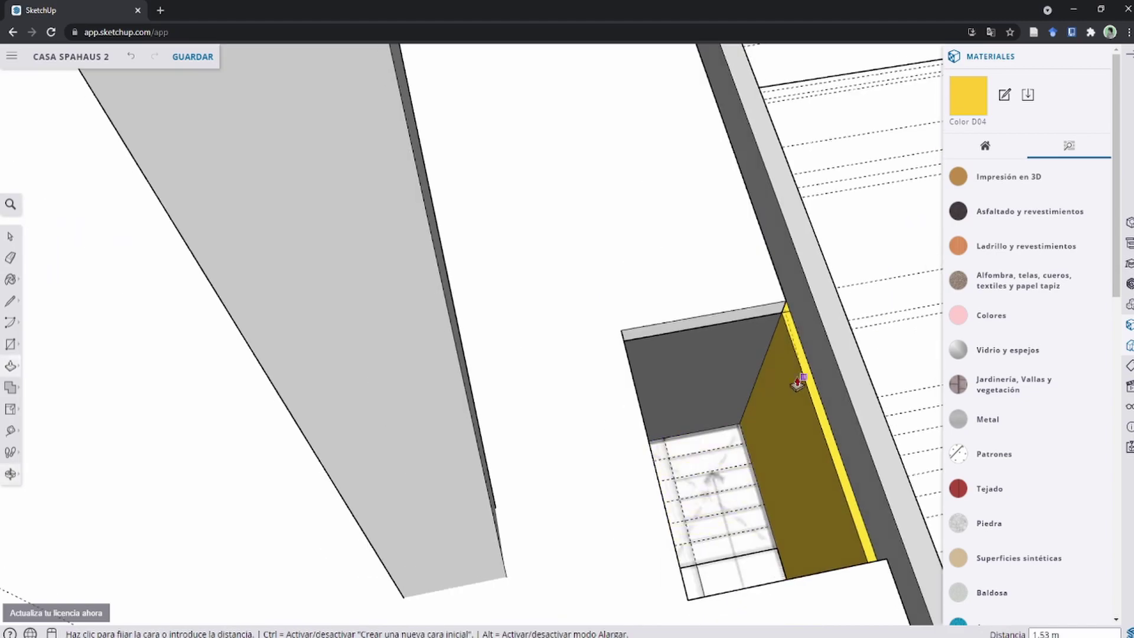
click(812, 375)
scroll(812, 375, down, 5)
key(space)
Step: Select the slab covering the house and bring up its right-click options
middle_drag(869, 295, 591, 307)
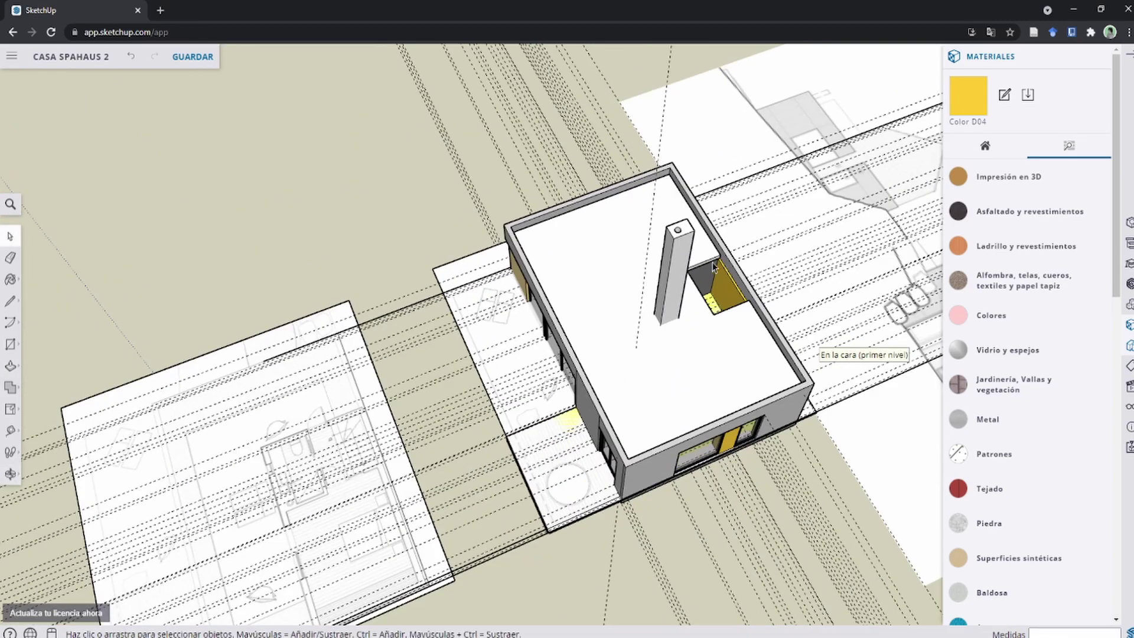
scroll(590, 304, up, 5)
scroll(793, 284, down, 1)
mouse_move(792, 284)
middle_down()
mouse_move(552, 321)
mouse_move(331, 144)
mouse_move(391, 187)
middle_up()
scroll(390, 187, down, 5)
click(415, 229)
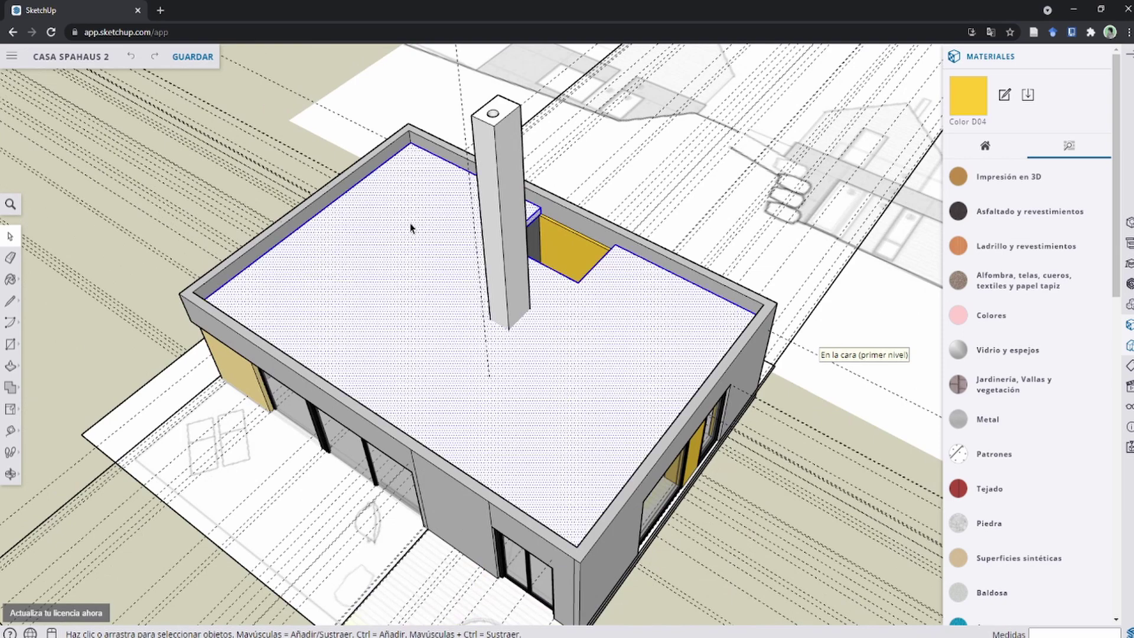
right_click(414, 229)
click(502, 423)
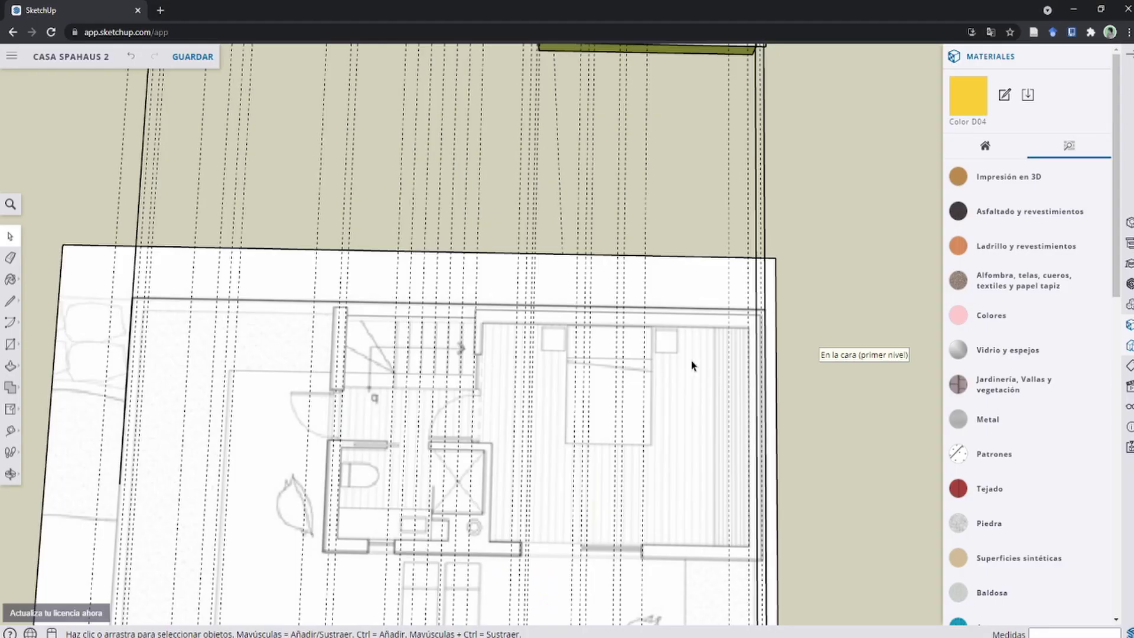
mouse_move(693, 366)
middle_down()
mouse_move(752, 355)
mouse_move(729, 315)
middle_up()
scroll(423, 361, up, 3)
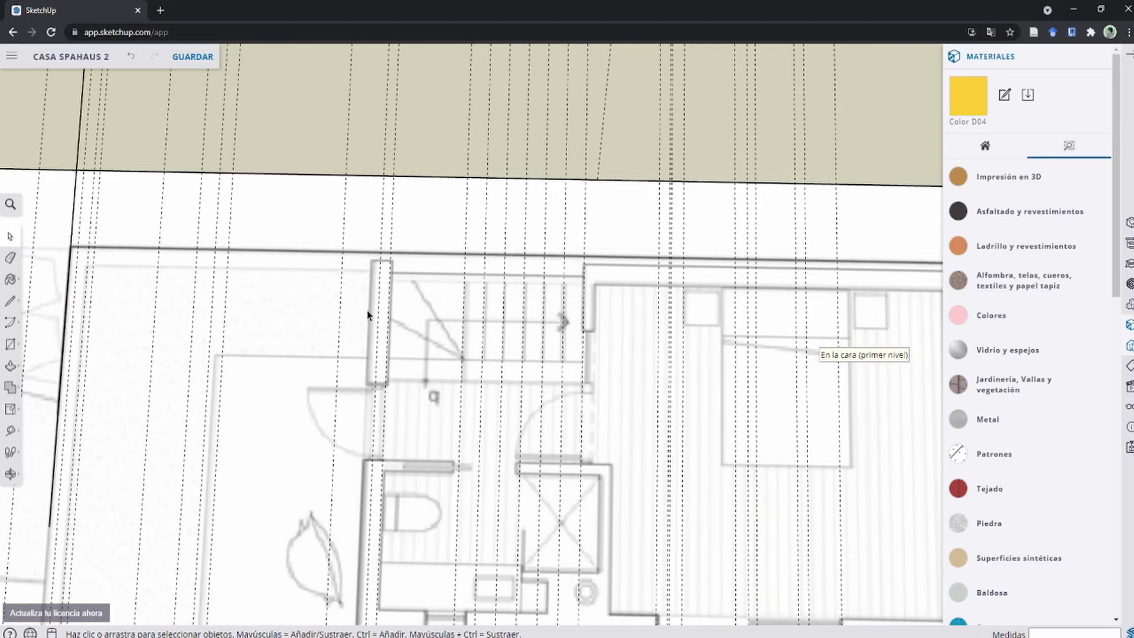
scroll(370, 314, down, 5)
scroll(530, 443, up, 3)
scroll(585, 210, up, 4)
scroll(637, 352, down, 3)
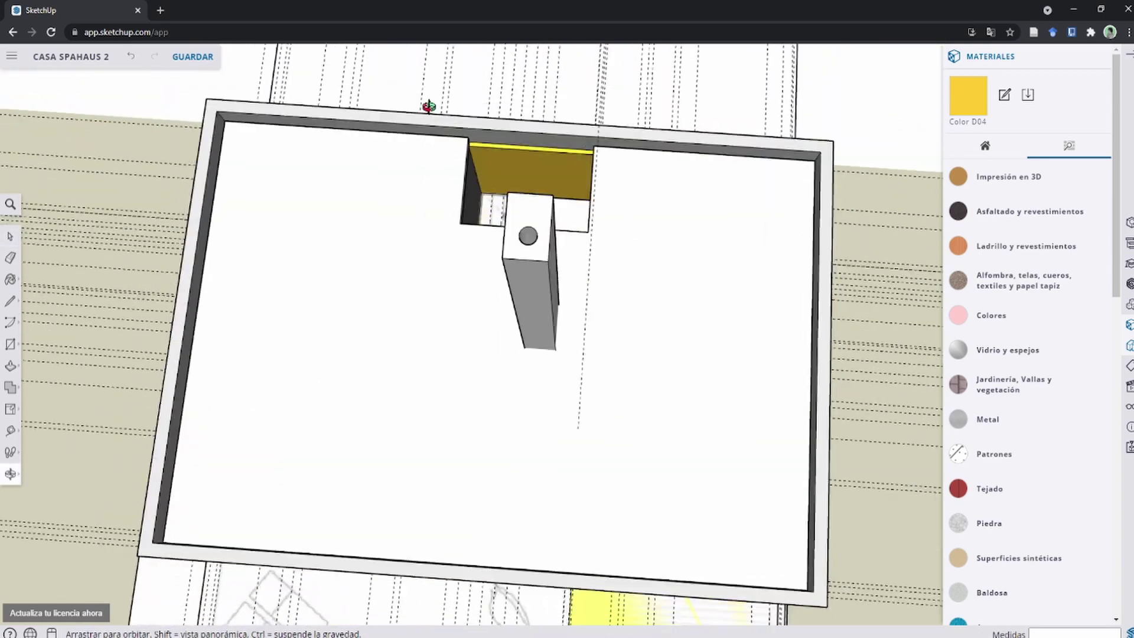
middle_drag(427, 107, 738, 177)
scroll(747, 198, down, 3)
scroll(747, 198, down, 2)
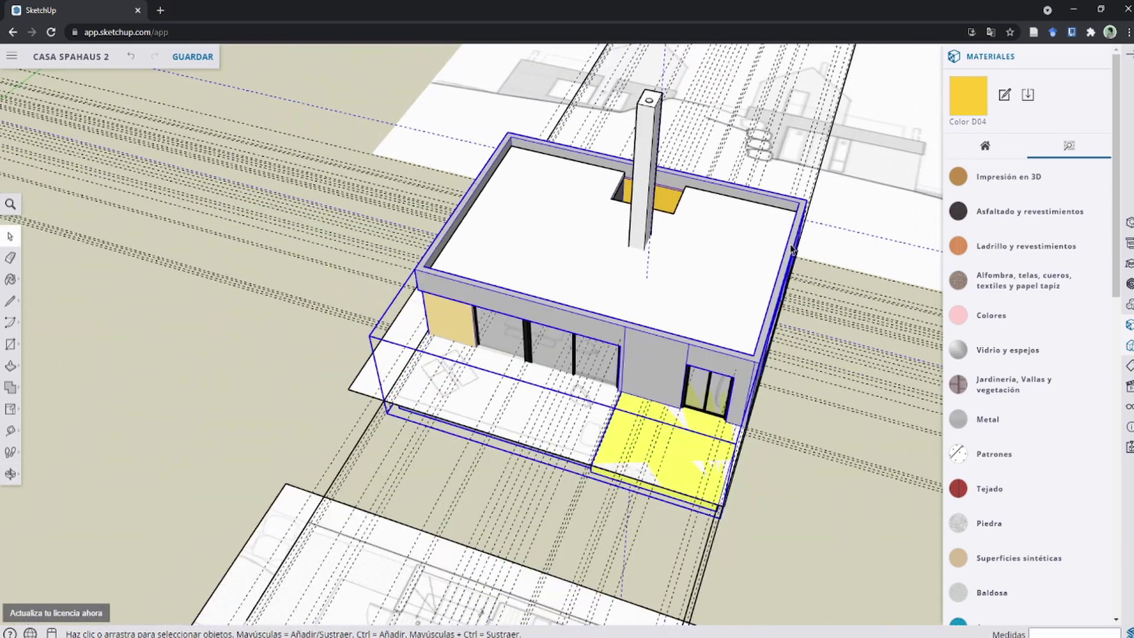
scroll(721, 270, up, 5)
middle_drag(722, 271, 716, 424)
key(m)
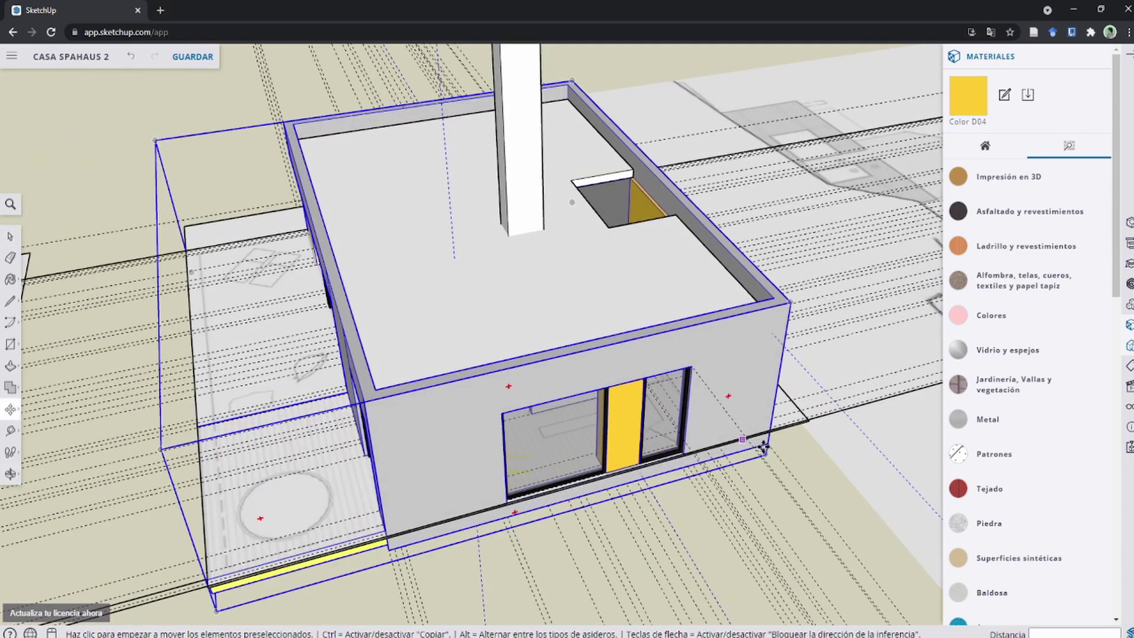
click(766, 444)
key(ctrl)
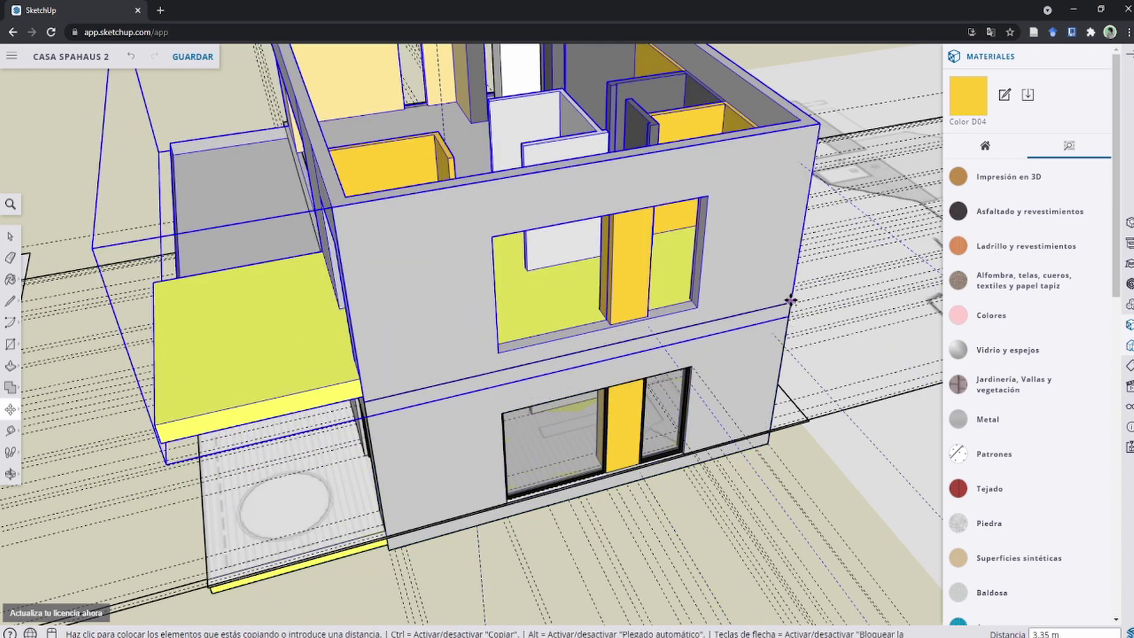
key(space)
mouse_move(783, 299)
middle_down()
mouse_move(663, 448)
mouse_move(646, 372)
mouse_move(544, 393)
mouse_move(652, 305)
middle_up()
Step: Start a rectangle at the plan's top-right corner, then abandon it
scroll(652, 305, up, 3)
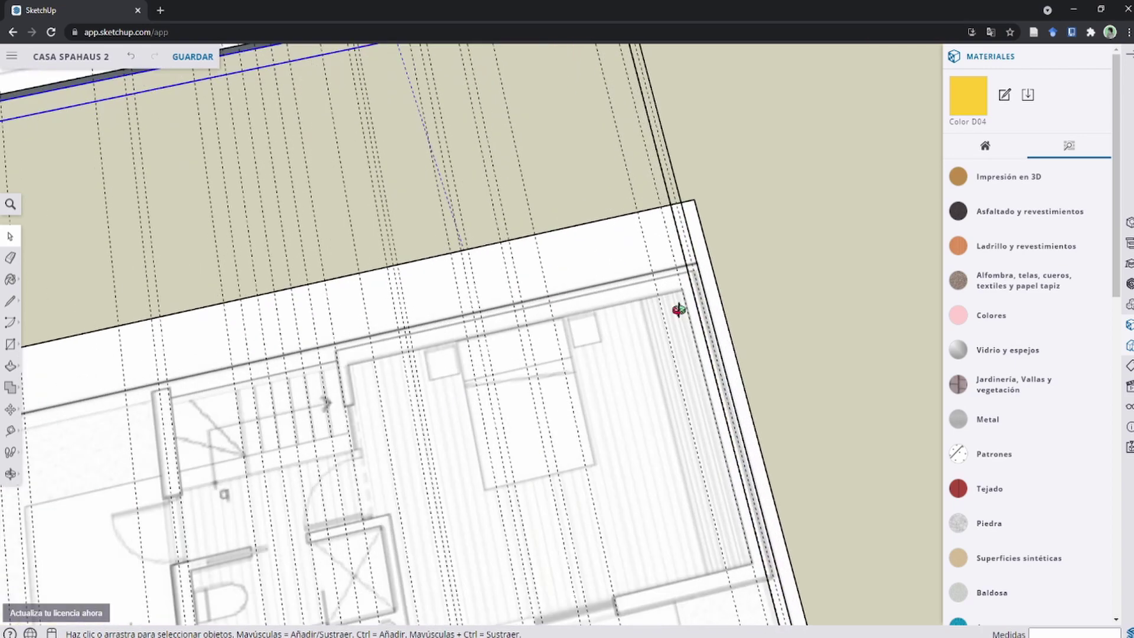
scroll(678, 304, up, 3)
scroll(678, 302, up, 2)
scroll(703, 266, up, 2)
scroll(704, 235, down, 2)
key(r)
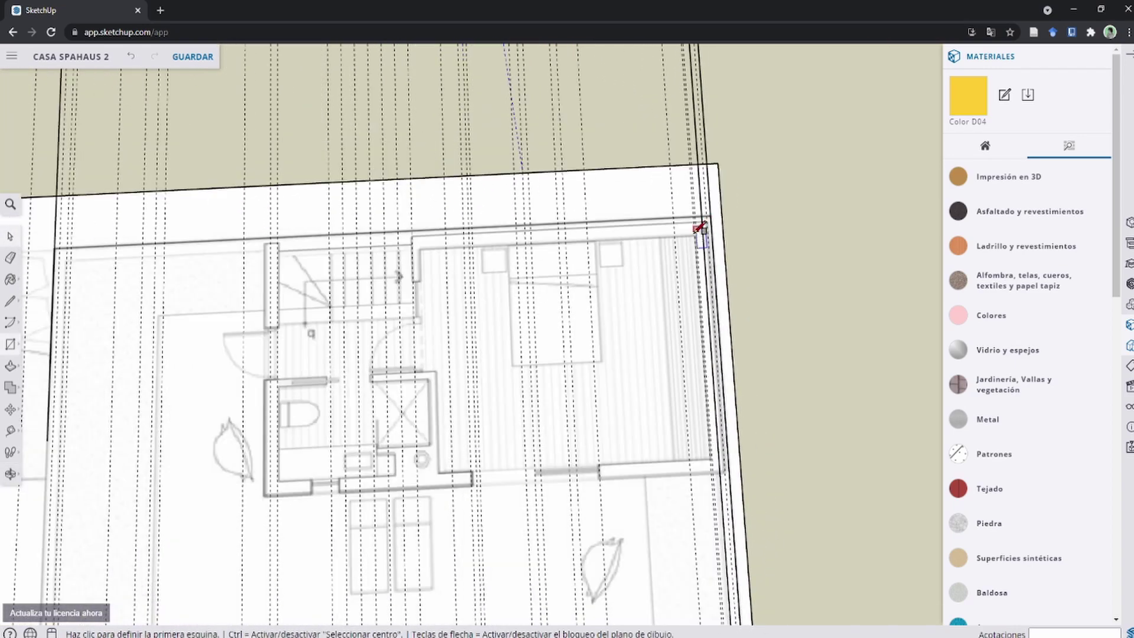
scroll(701, 232, up, 2)
scroll(712, 229, up, 1)
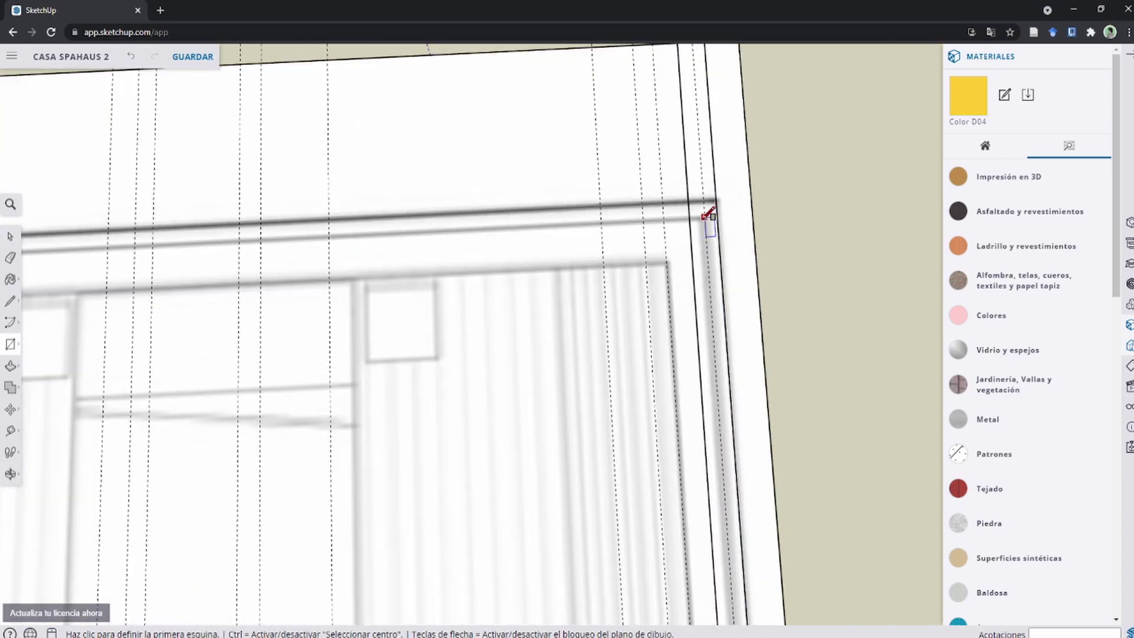
click(707, 218)
scroll(827, 178, down, 5)
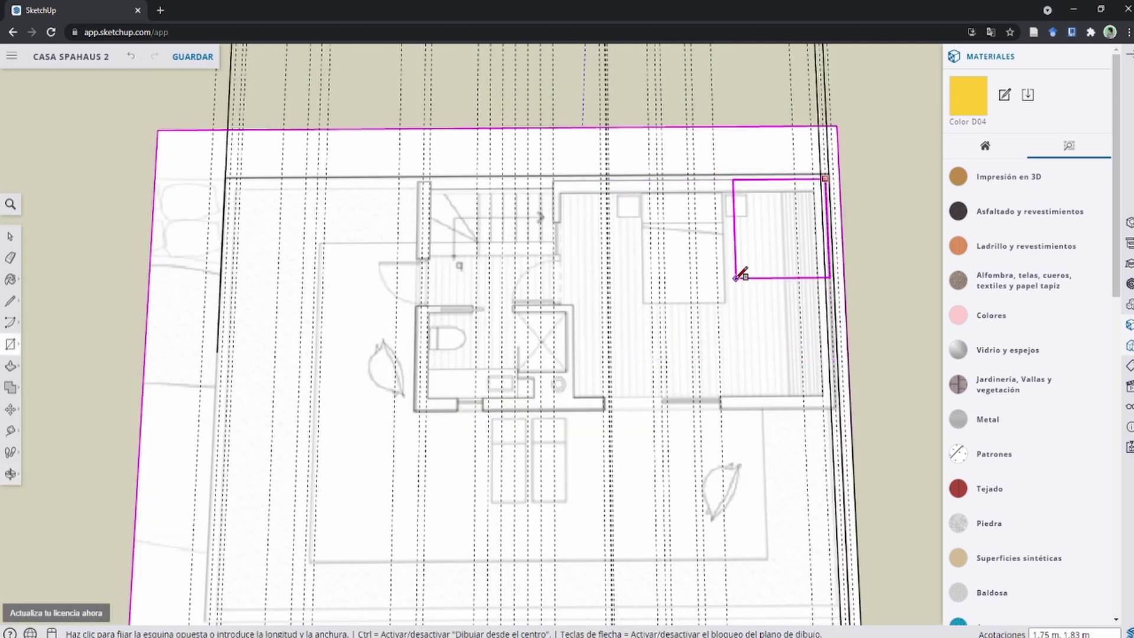
key(space)
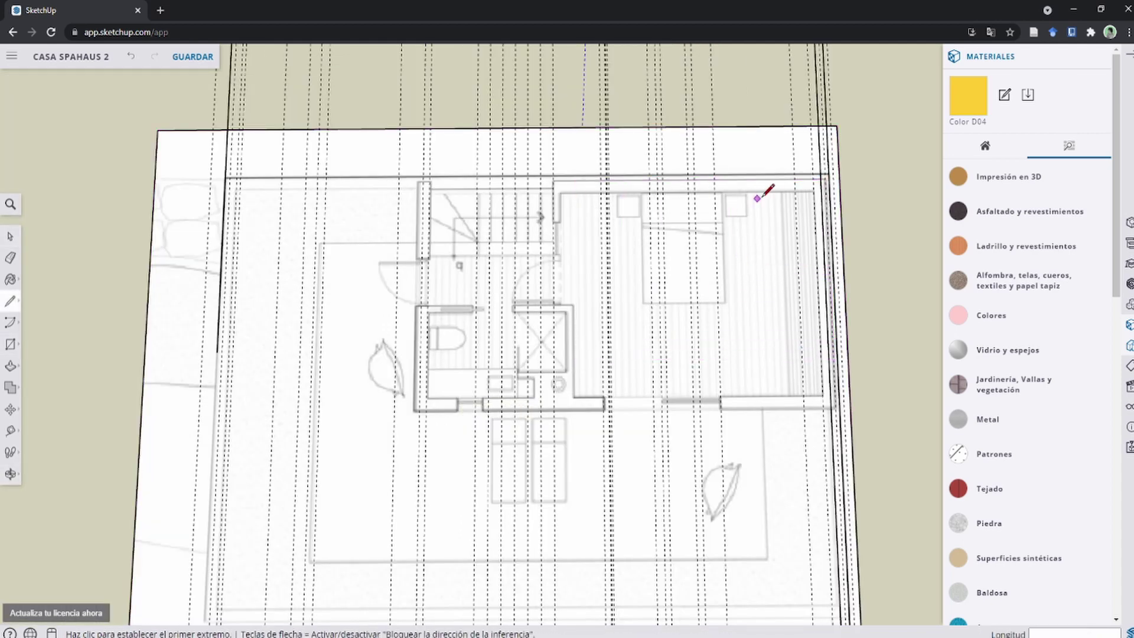
Step: Trace the wall outline from the top-right corner, closing it into a face by the bathroom
scroll(828, 175, up, 2)
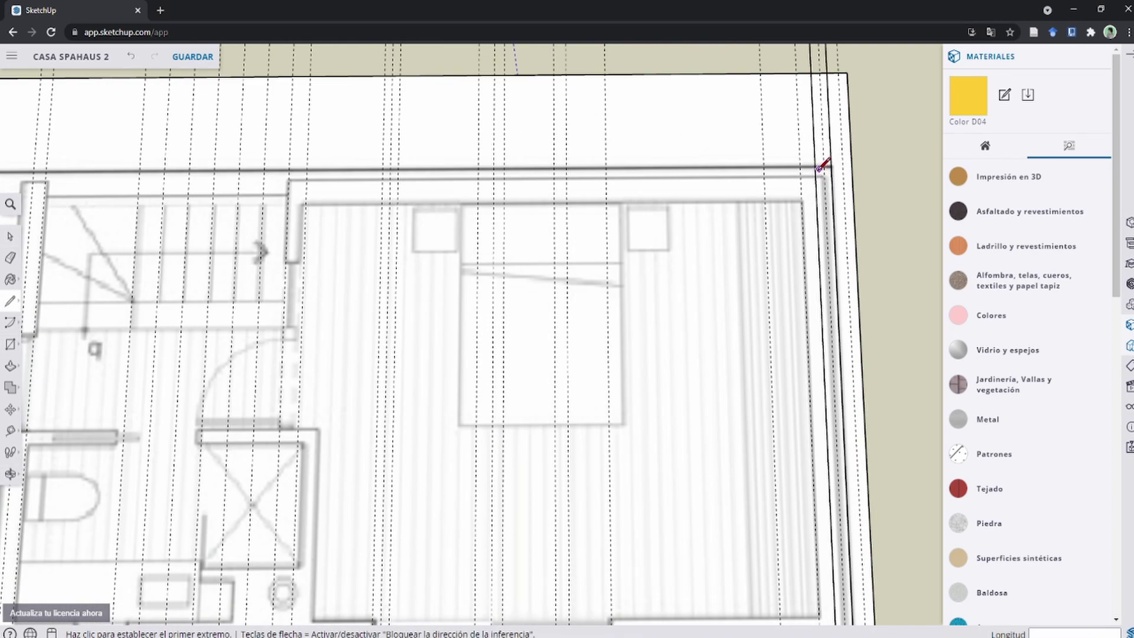
click(822, 168)
scroll(444, 298, up, 2)
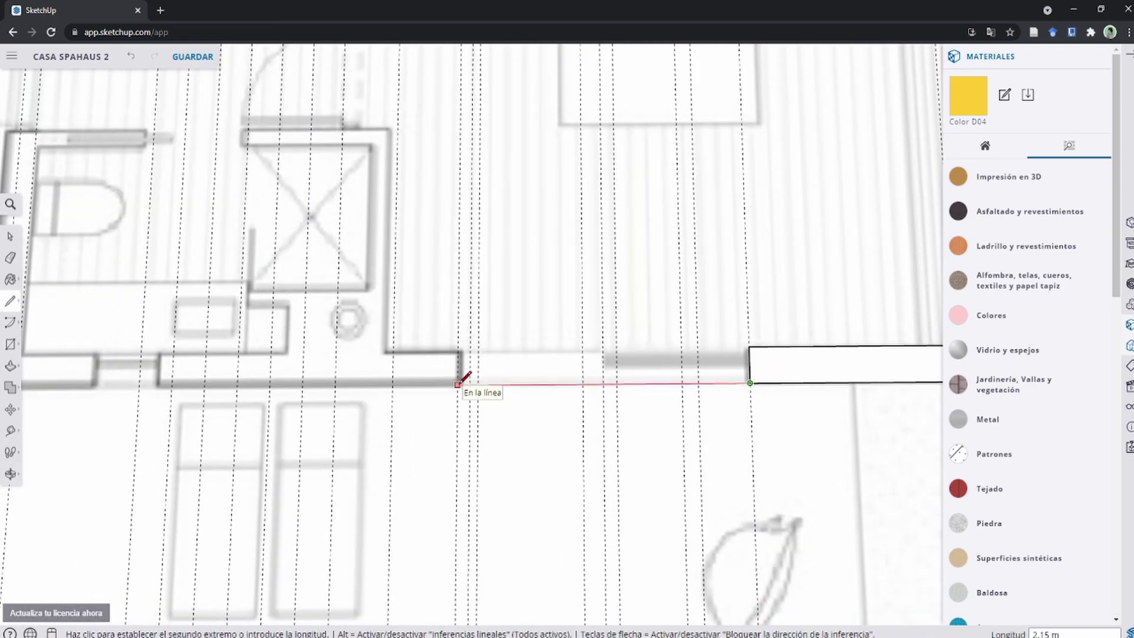
mouse_move(405, 413)
shift+middle_down()
mouse_move(411, 280)
mouse_move(380, 291)
shift+middle_up()
scroll(506, 208, up, 3)
scroll(493, 417, down, 3)
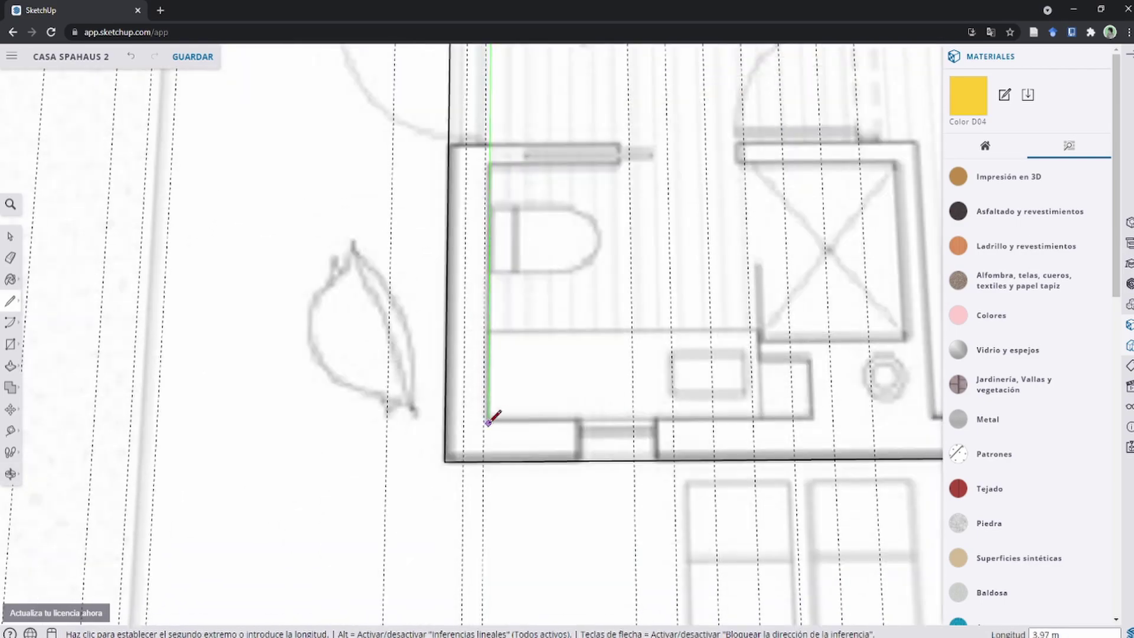
scroll(655, 392, up, 3)
click(655, 392)
key(space)
Step: Draw a new wall edge line across the upper-floor plan
scroll(508, 414, down, 5)
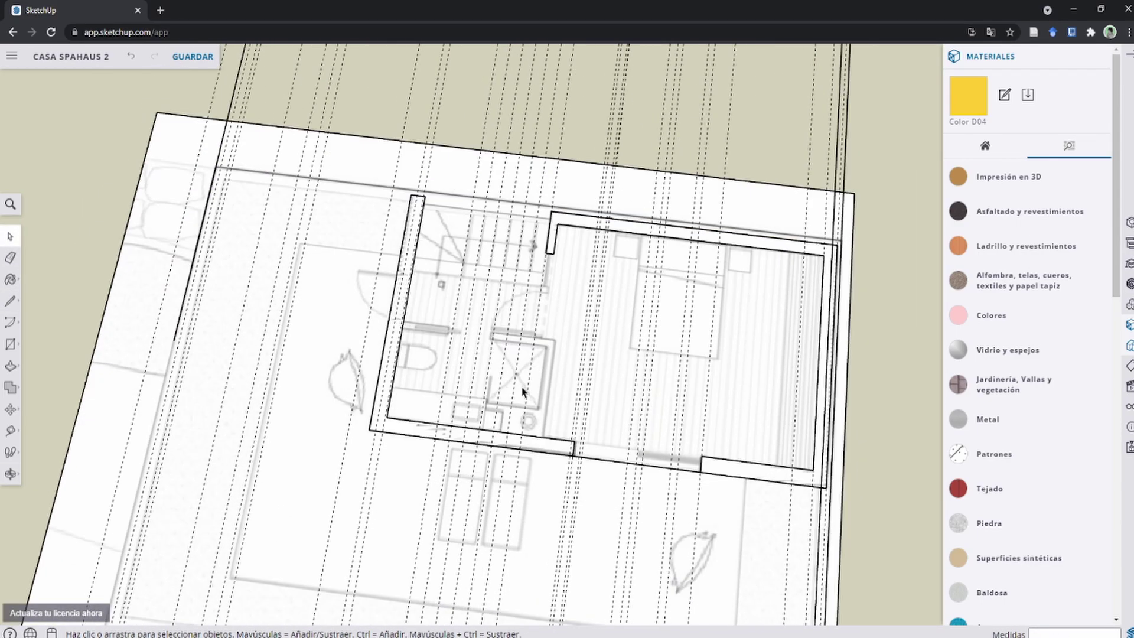
scroll(523, 391, up, 2)
scroll(531, 385, down, 2)
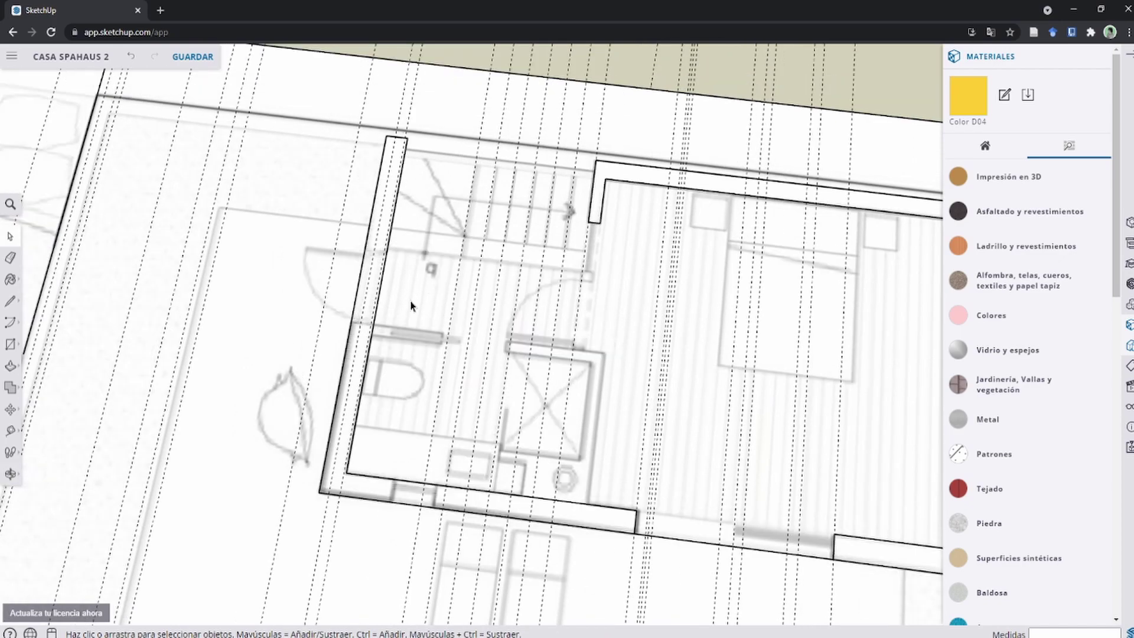
scroll(355, 311, up, 3)
key(l)
click(355, 311)
click(778, 375)
scroll(717, 468, down, 3)
middle_drag(716, 468, 569, 391)
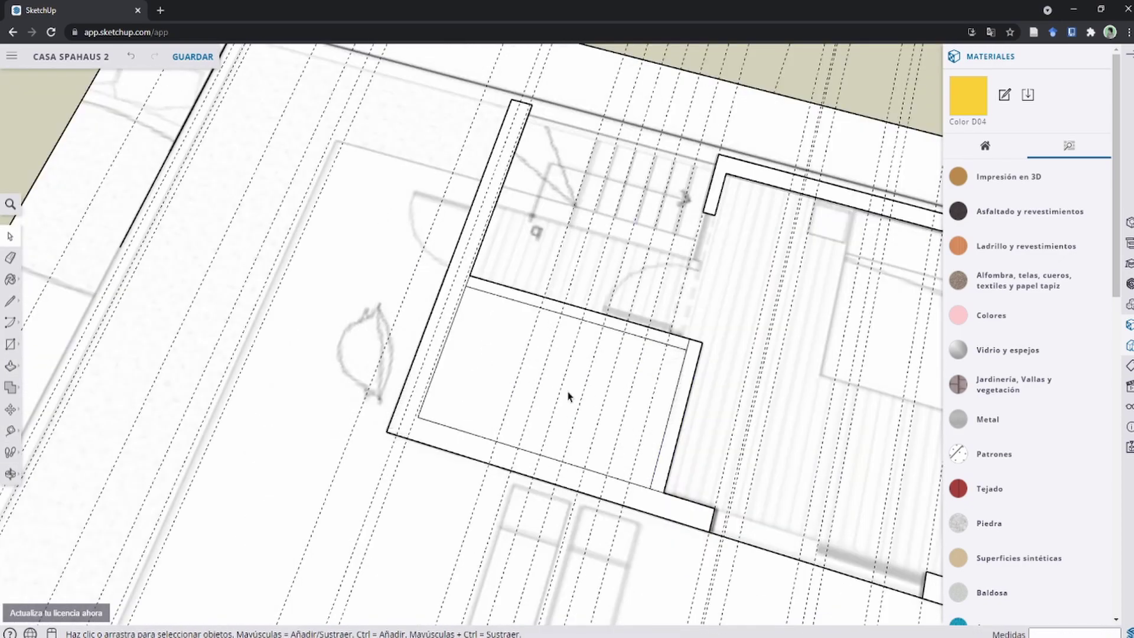
scroll(709, 417, up, 3)
scroll(552, 355, down, 4)
key(space)
Step: Expand the Estilos panel to list the display styles
scroll(557, 332, up, 2)
scroll(557, 333, up, 2)
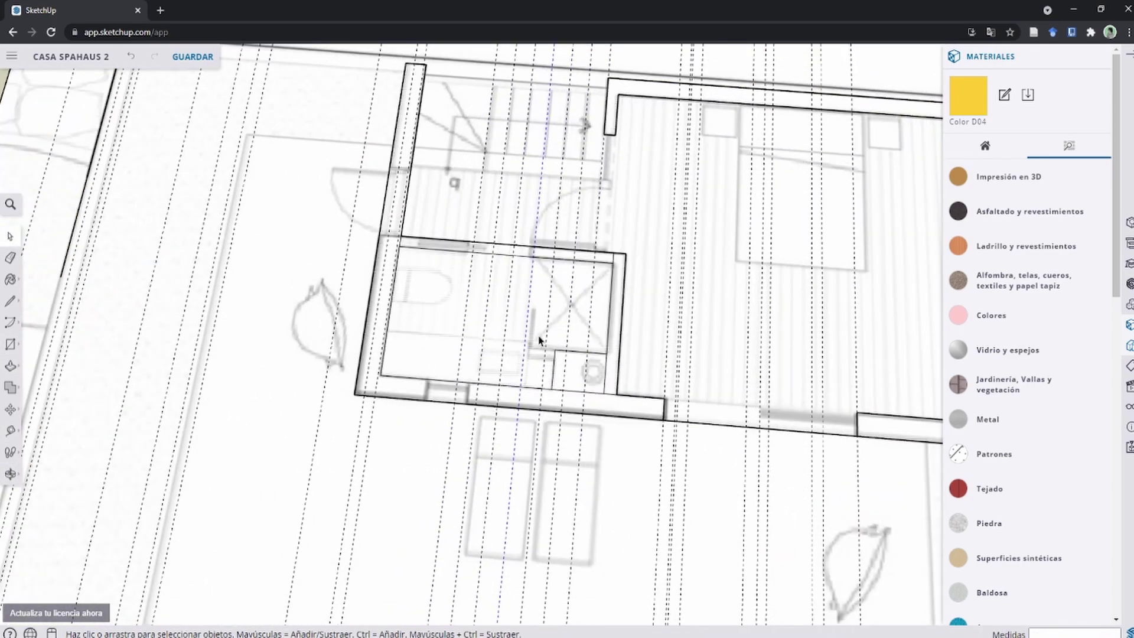
scroll(529, 350, up, 2)
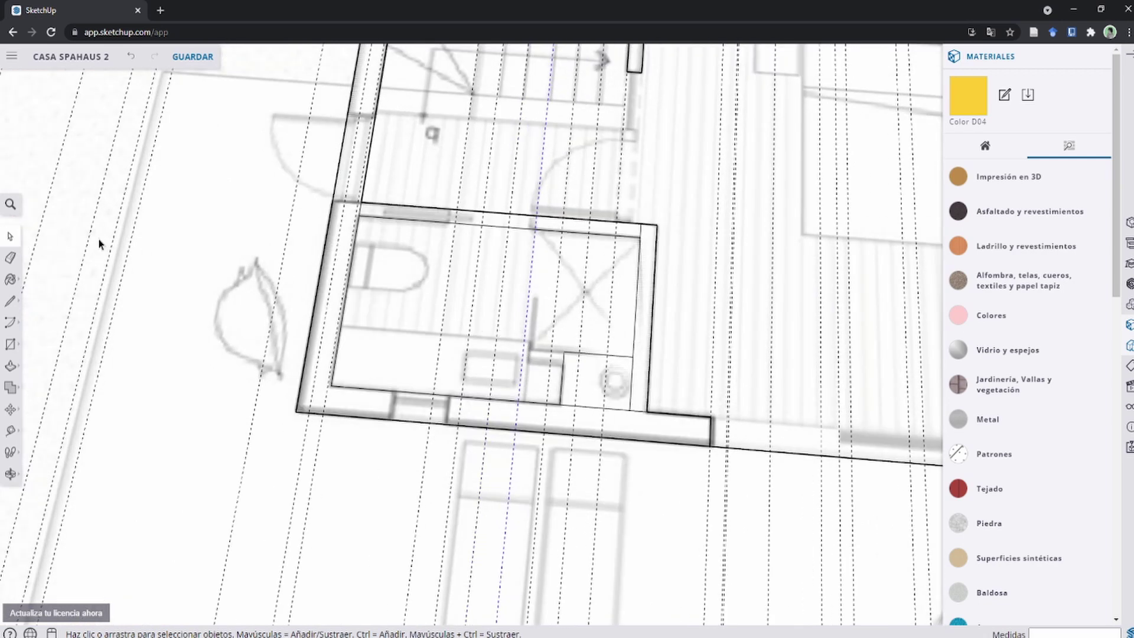
click(1042, 57)
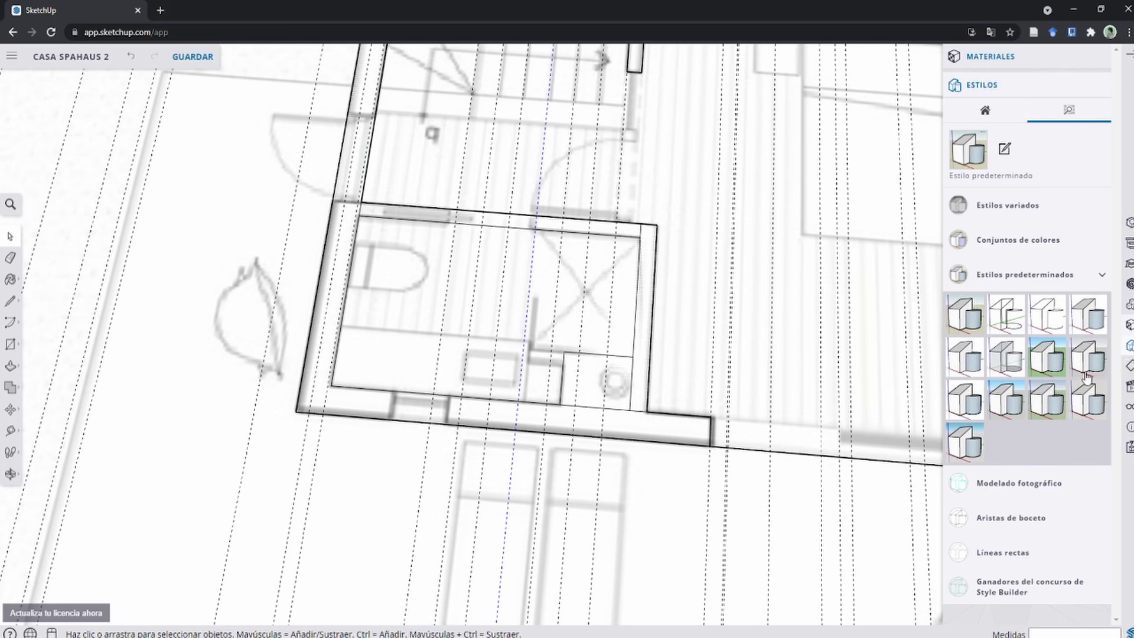
Step: Switch the model back to the Estilo predeterminado default display style
mouse_move(471, 264)
middle_down()
mouse_move(531, 306)
mouse_move(646, 337)
mouse_move(500, 403)
mouse_move(628, 384)
mouse_move(514, 342)
mouse_move(625, 458)
mouse_move(603, 220)
middle_up()
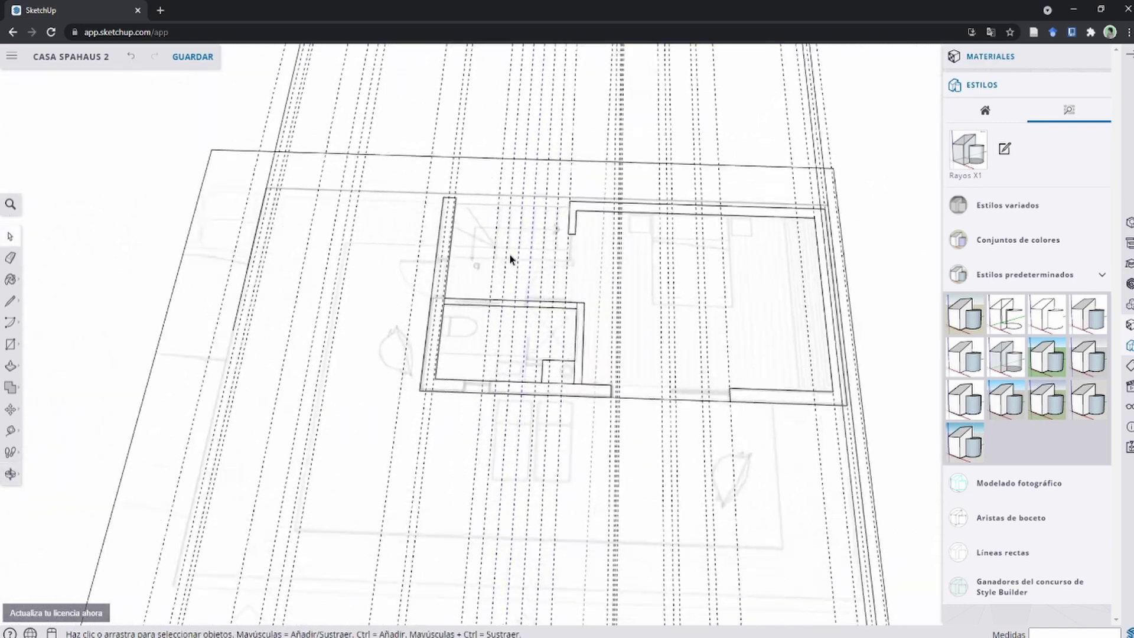
scroll(511, 263, up, 2)
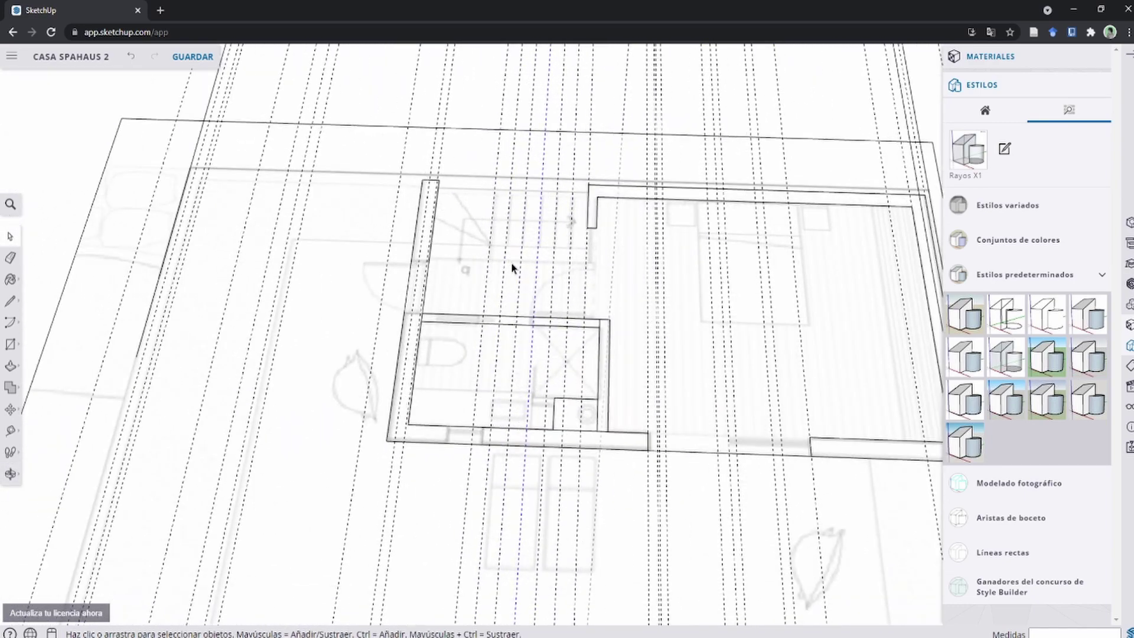
click(972, 319)
Step: Trace extra edges with the Line tool along the left wall and the second-floor outline
key(l)
scroll(583, 215, down, 5)
scroll(632, 246, up, 8)
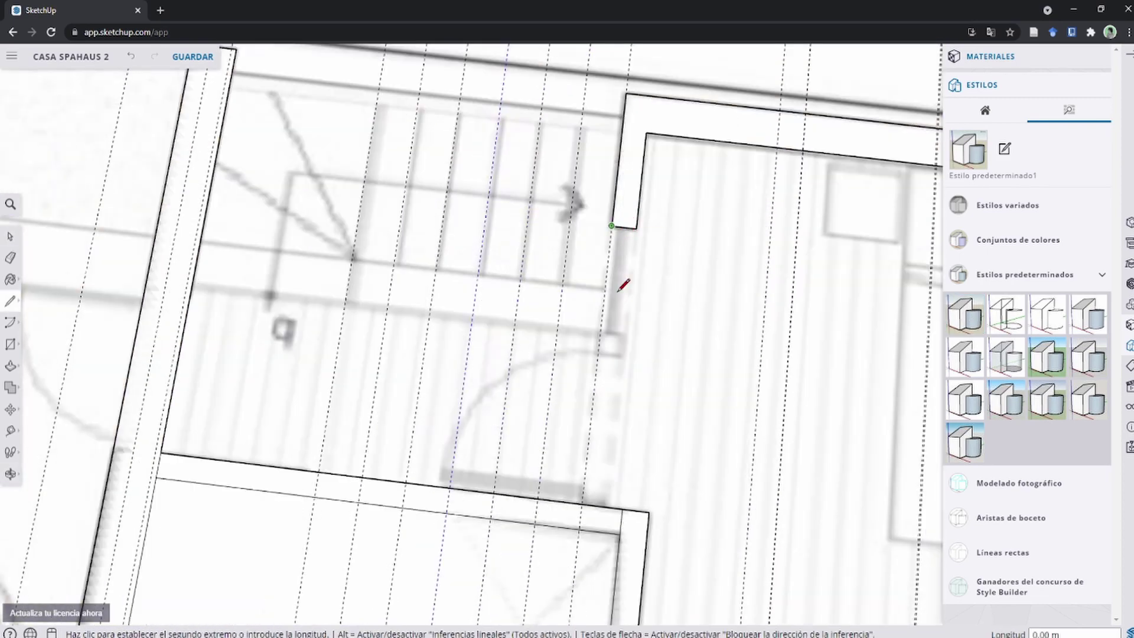
click(198, 270)
scroll(514, 319, down, 3)
scroll(606, 284, up, 4)
key(t)
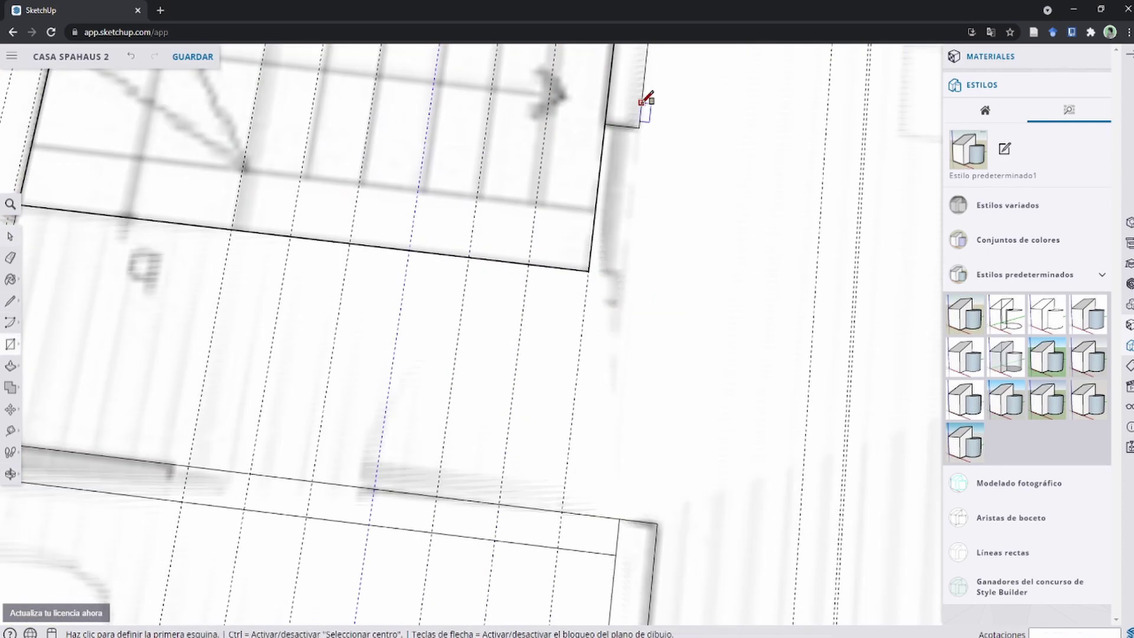
key(l)
click(589, 271)
scroll(590, 506, down, 5)
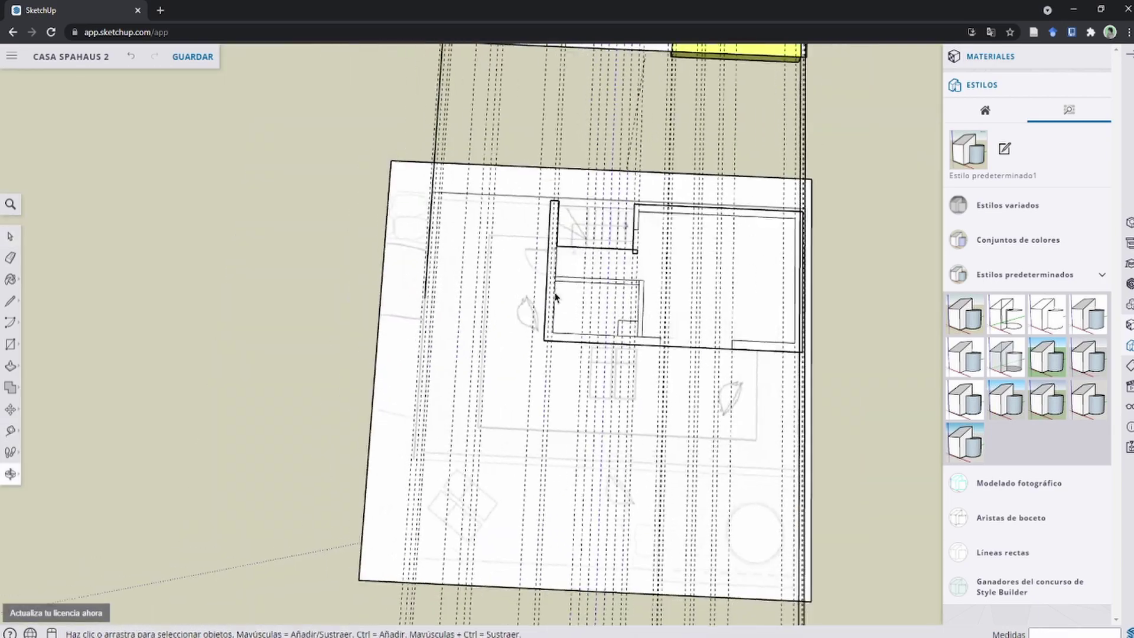
scroll(450, 239, up, 5)
scroll(450, 239, down, 3)
click(677, 405)
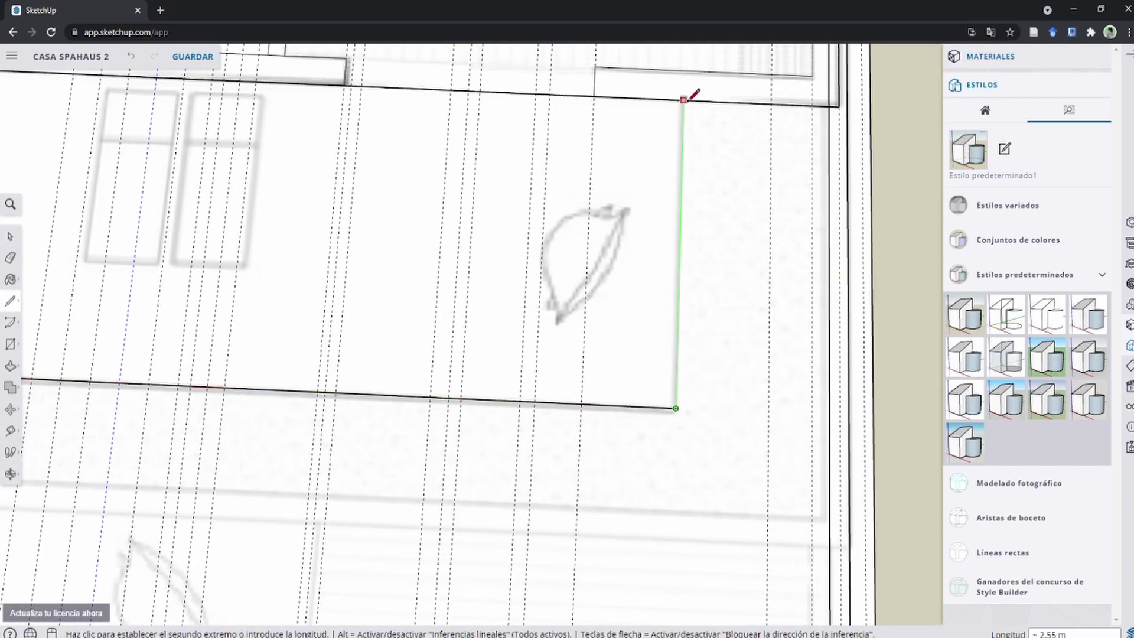
Step: Reframe the plan, then view exterior reference photo 08.jpg full-screen in Photos before returning
mouse_move(687, 96)
shift+middle_down()
mouse_move(637, 381)
mouse_move(604, 333)
shift+middle_up()
middle_drag(340, 307, 503, 187)
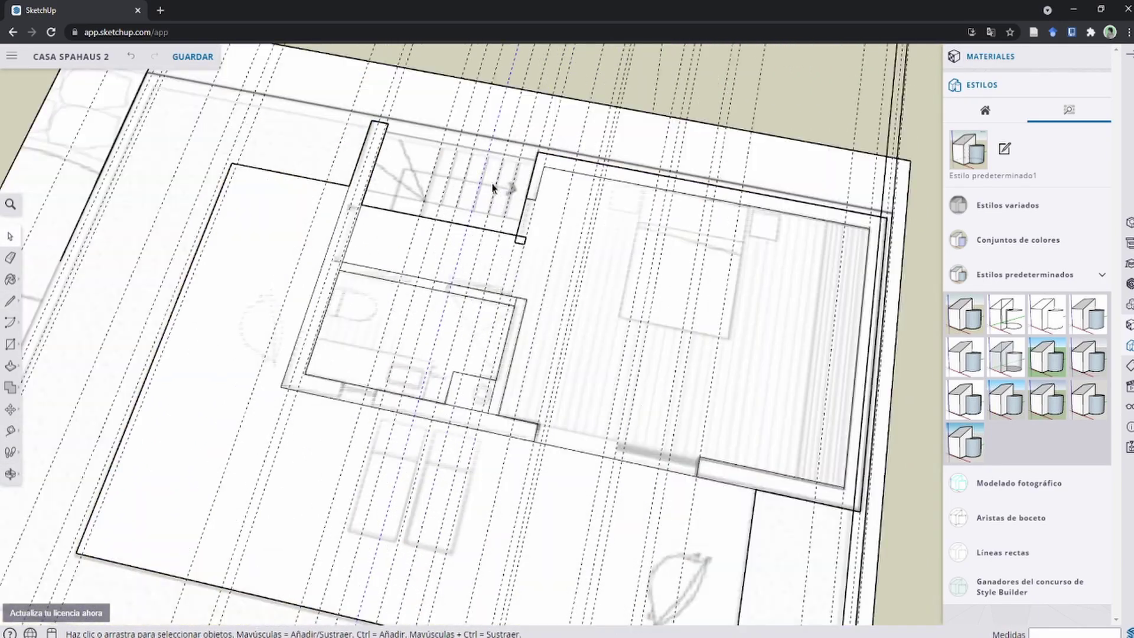
scroll(503, 187, up, 3)
scroll(502, 188, down, 3)
scroll(502, 187, up, 3)
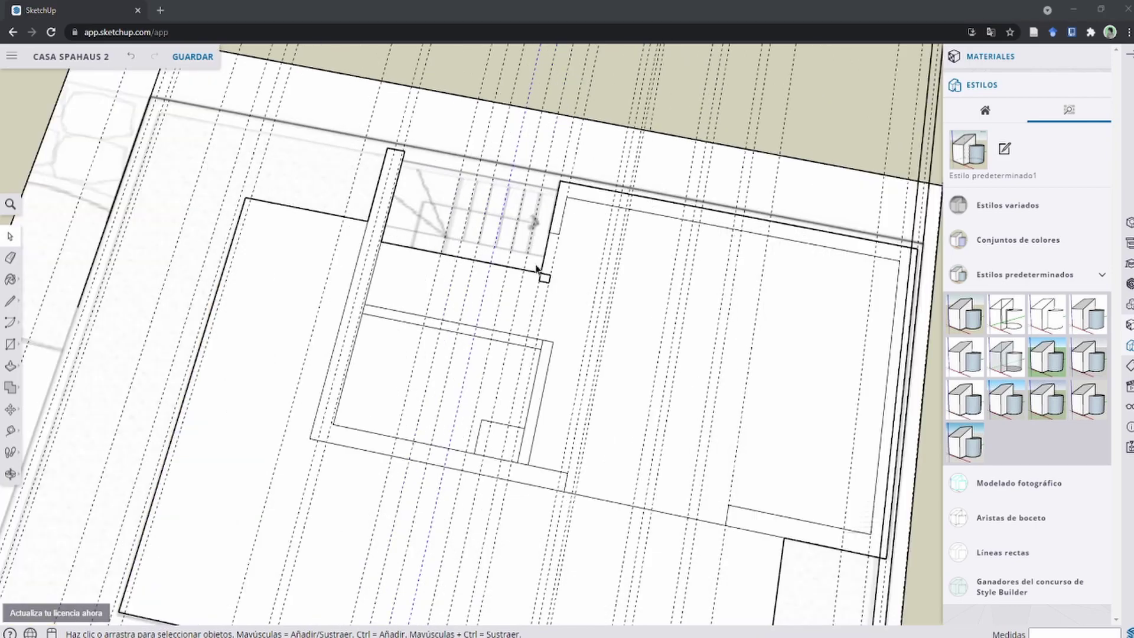
scroll(597, 294, down, 3)
middle_drag(597, 295, 532, 248)
key(alt+Tab)
drag(416, 5, 325, 4)
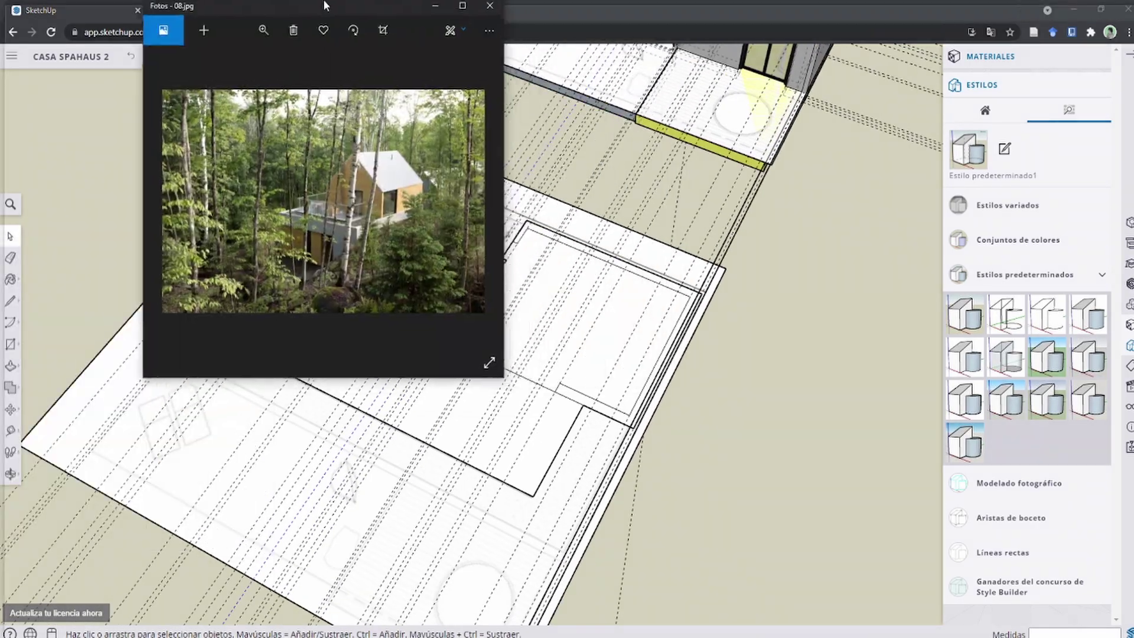
double_click(325, 5)
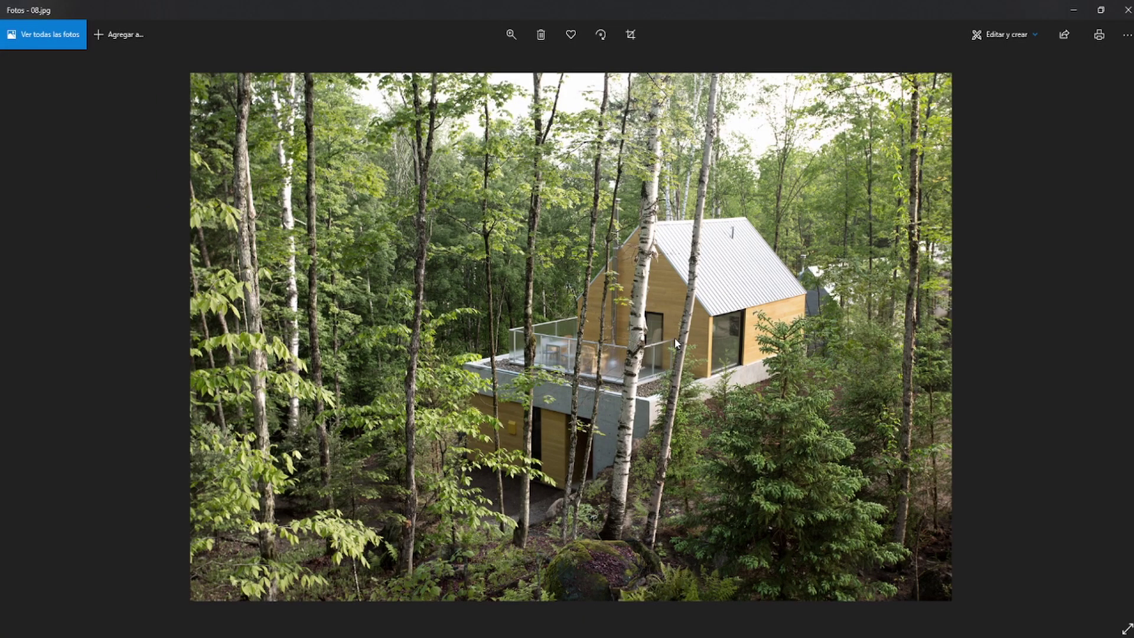
key(alt+Tab)
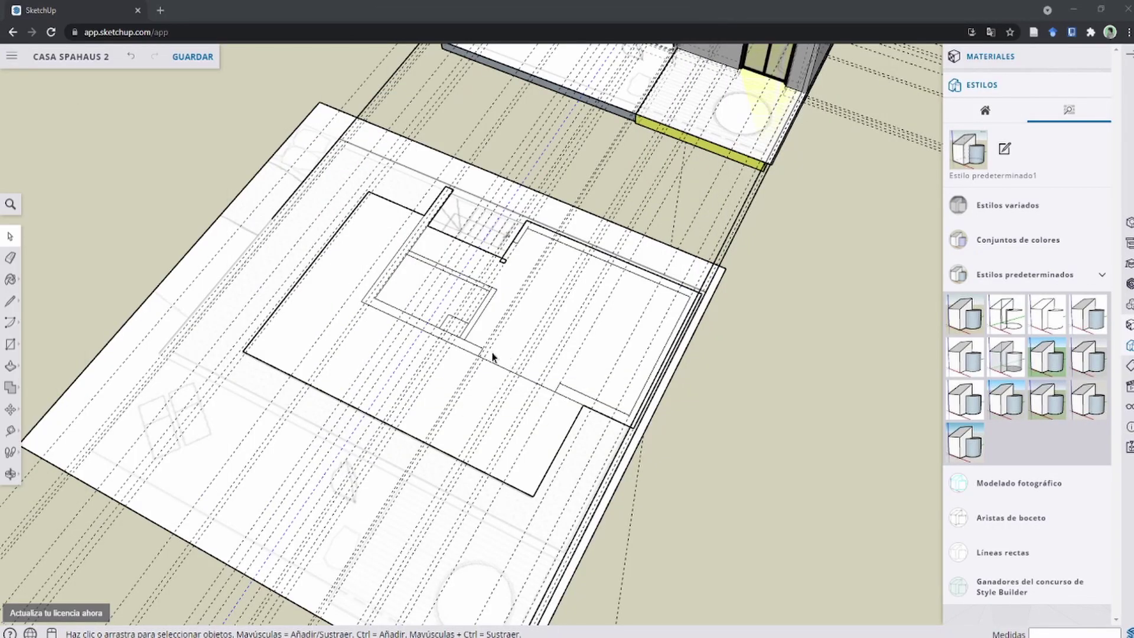
Step: Start a rectangle on the wall outline and check the reference photo
scroll(449, 354, up, 2)
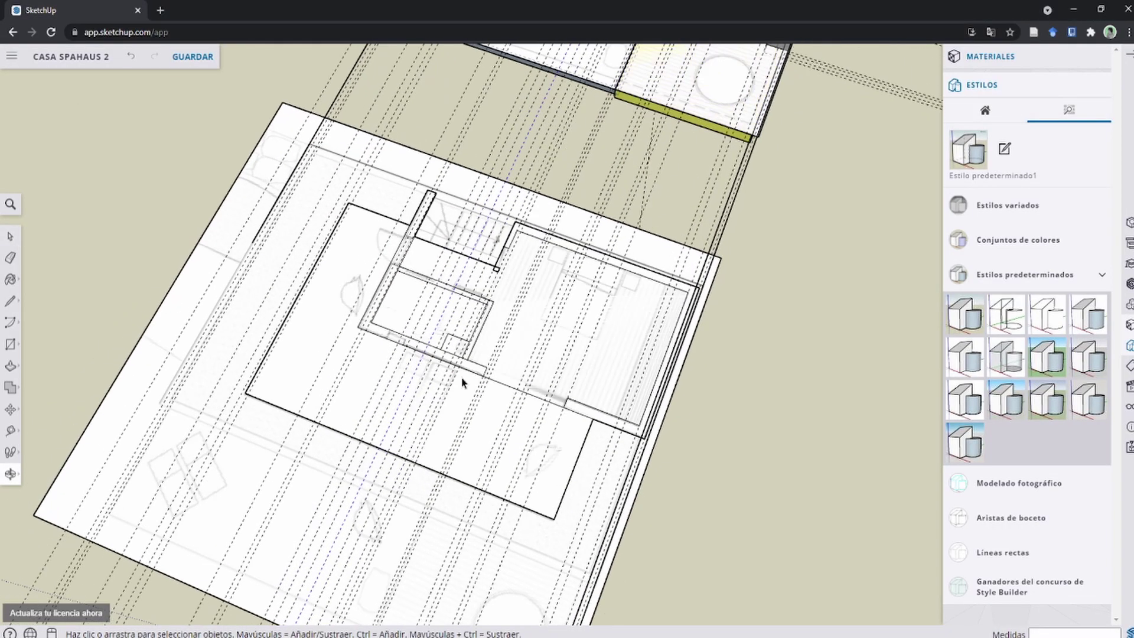
scroll(354, 390, up, 5)
key(r)
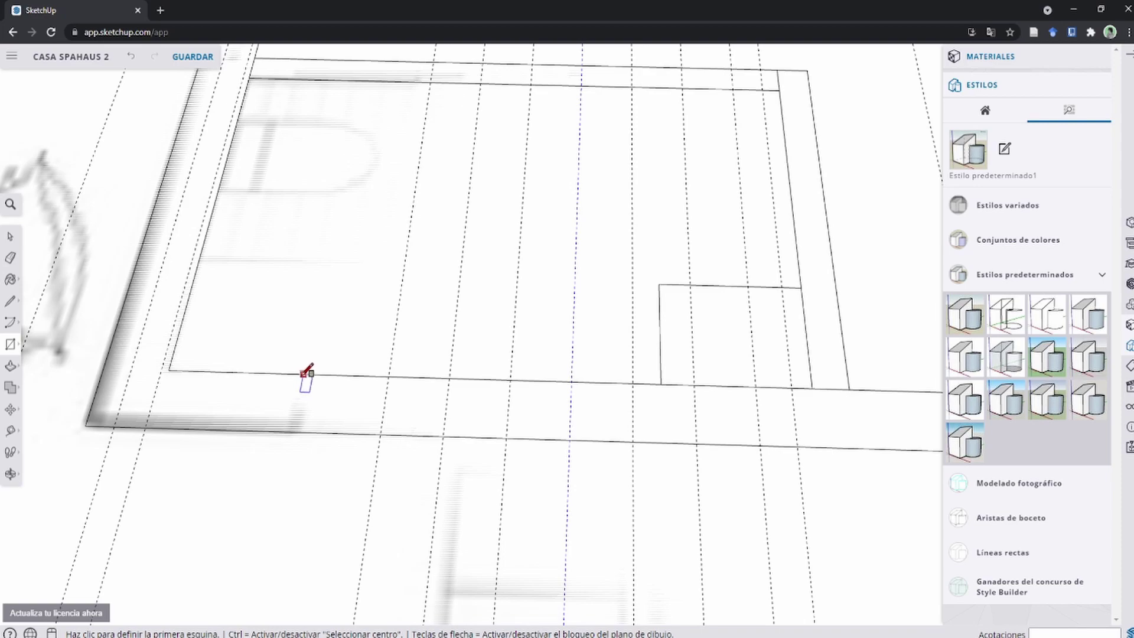
click(300, 373)
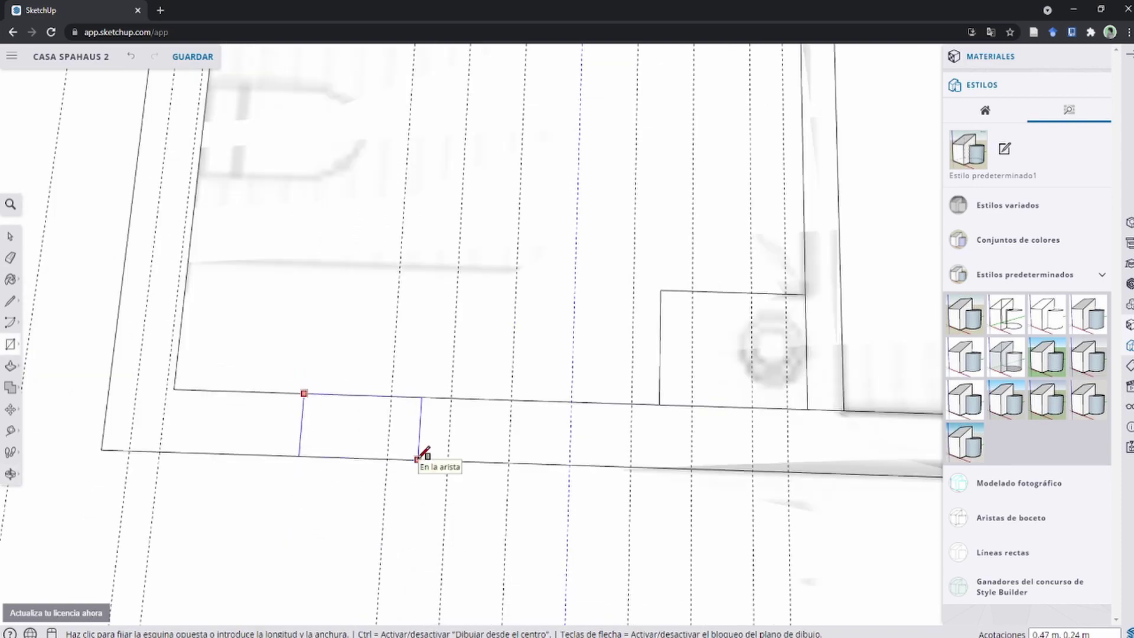
scroll(420, 456, down, 5)
key(alt+Tab)
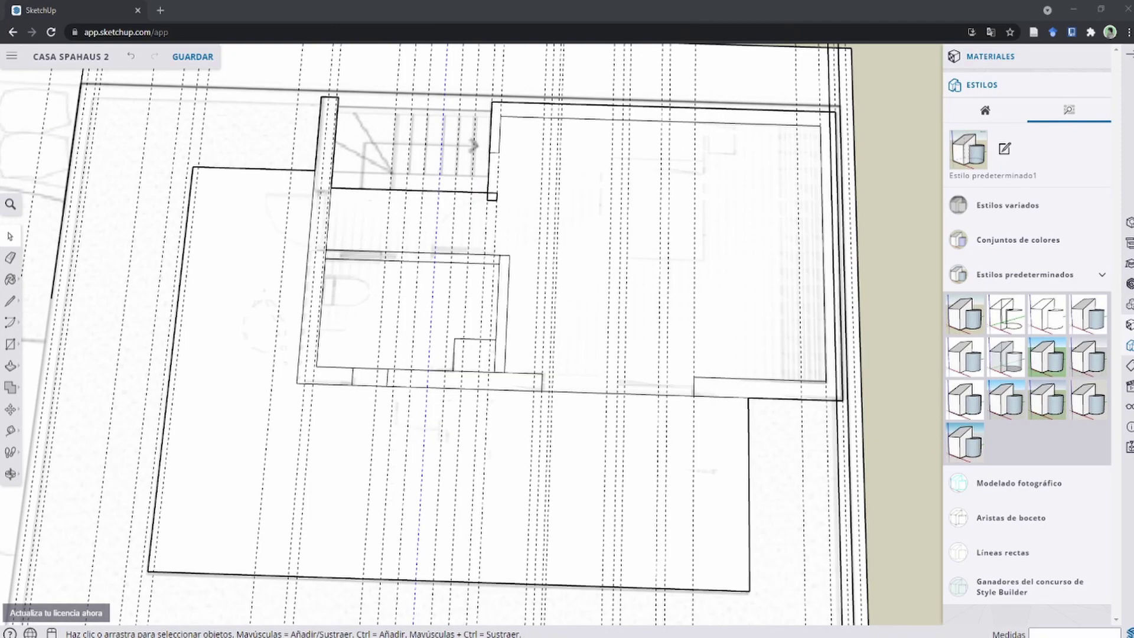
Step: Draw a rectangle across the wall so the outline closes into a flat face
key(r)
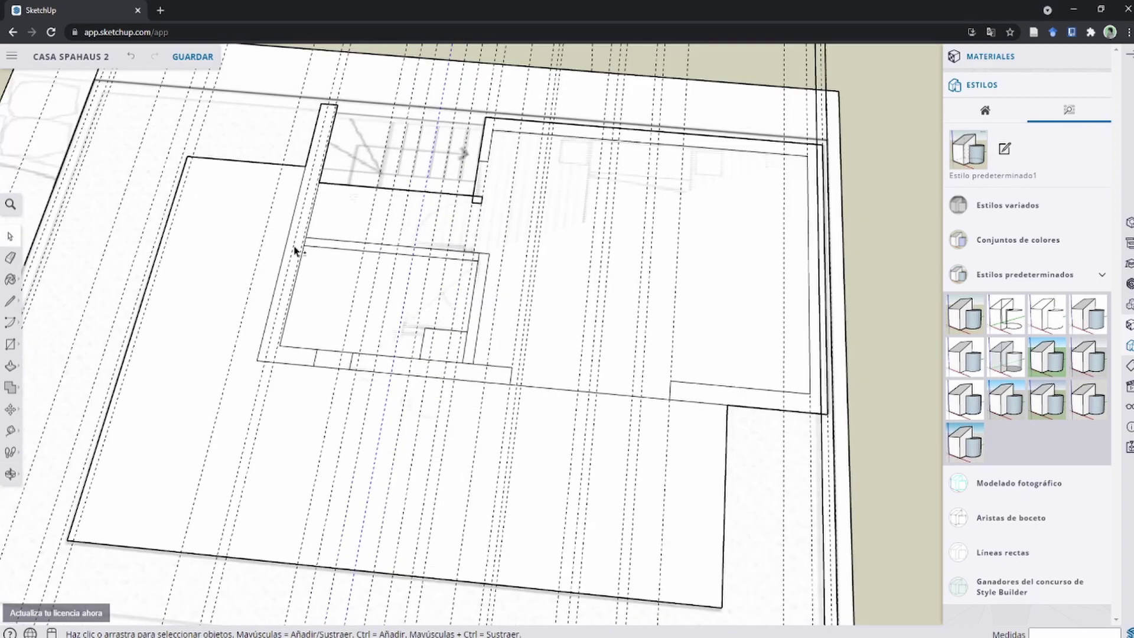
scroll(397, 317, up, 5)
click(596, 430)
scroll(384, 479, up, 2)
click(385, 484)
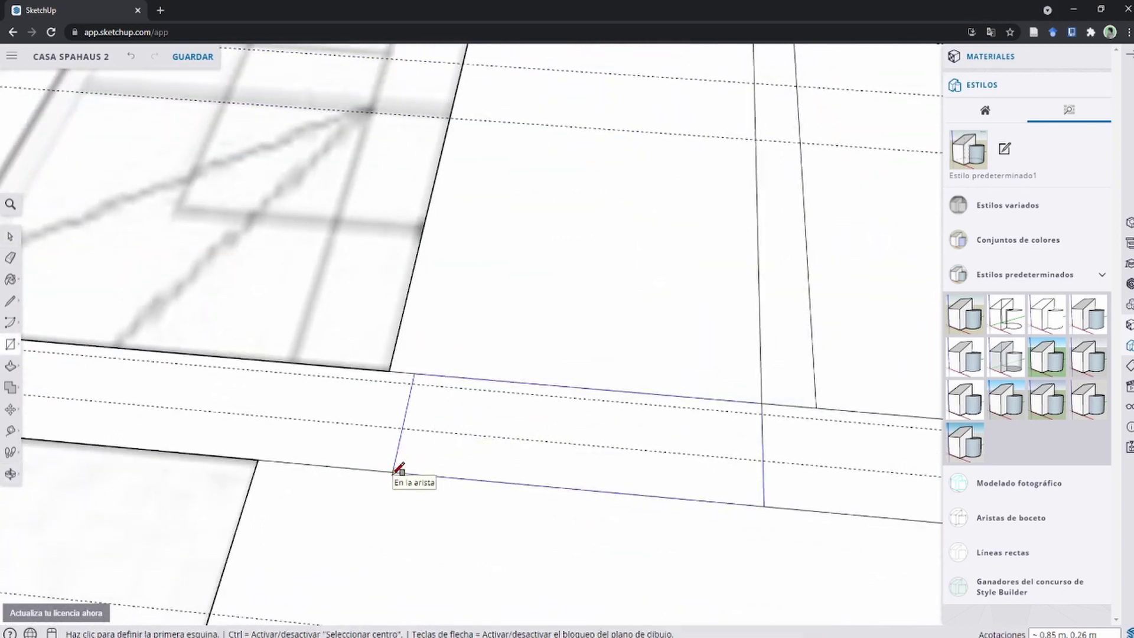
scroll(397, 471, down, 3)
Step: Cycle through the tape measure, line and select tools while zooming over the wall footprint
key(t)
scroll(347, 367, up, 2)
key(l)
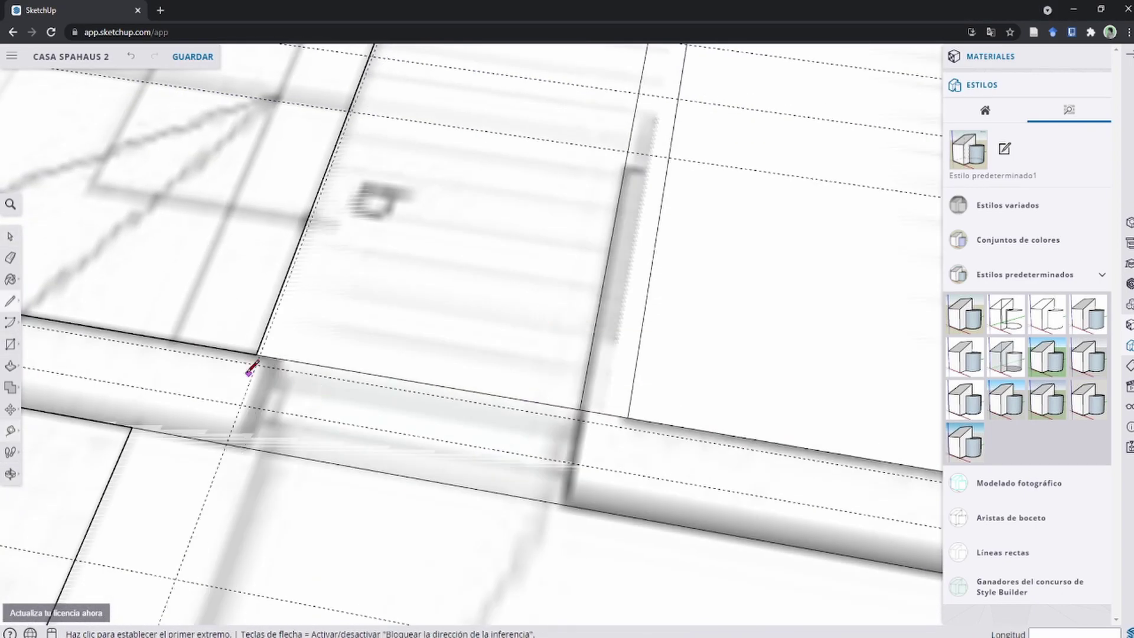
key(space)
scroll(490, 413, down, 5)
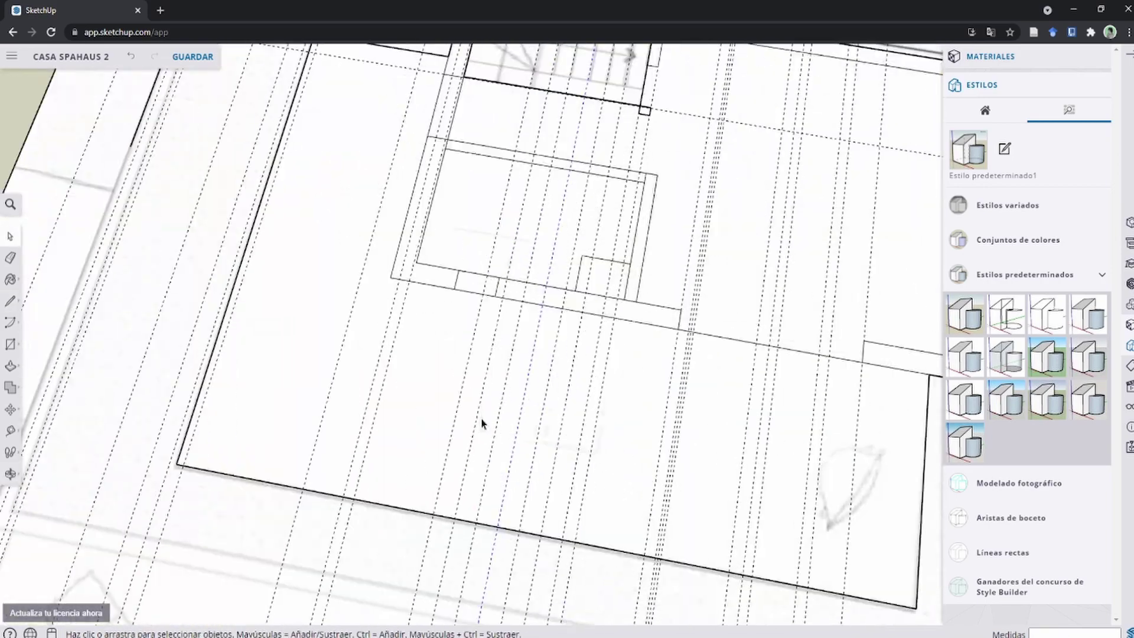
scroll(481, 423, down, 3)
scroll(686, 454, up, 2)
scroll(685, 454, down, 3)
scroll(561, 223, down, 3)
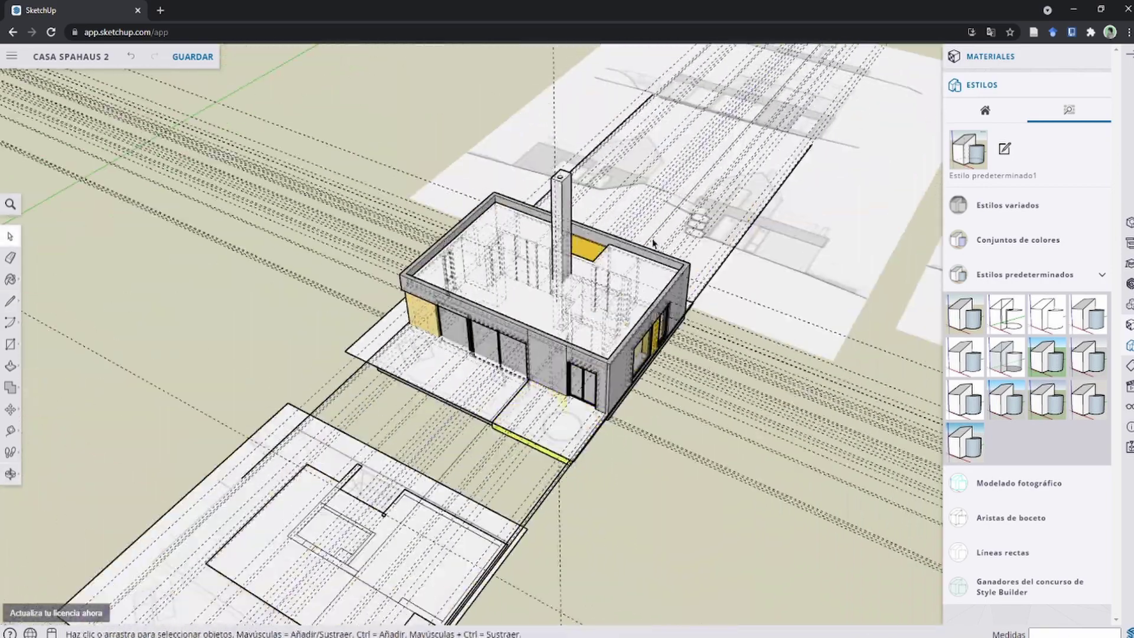
scroll(623, 284, up, 4)
scroll(597, 288, up, 2)
scroll(596, 284, down, 3)
scroll(577, 410, down, 3)
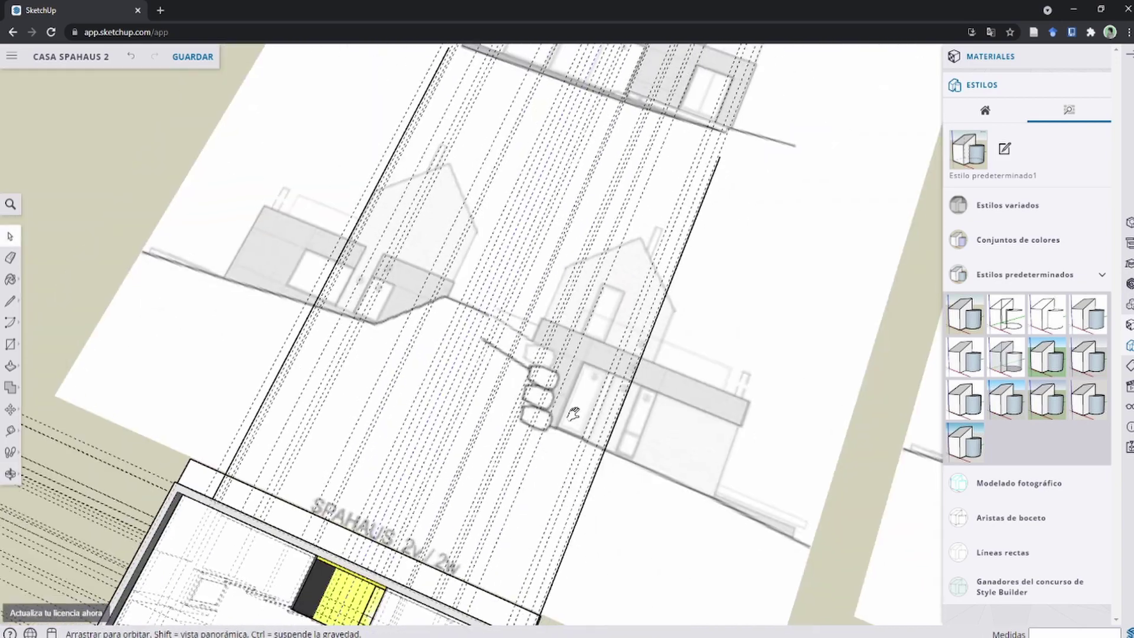
Step: Orbit toward the elevation sheets, cancel the unfinished line, and zoom in close on the wall outline
middle_drag(577, 410, 504, 240)
scroll(578, 281, up, 3)
scroll(531, 330, up, 3)
scroll(727, 406, down, 2)
key(t)
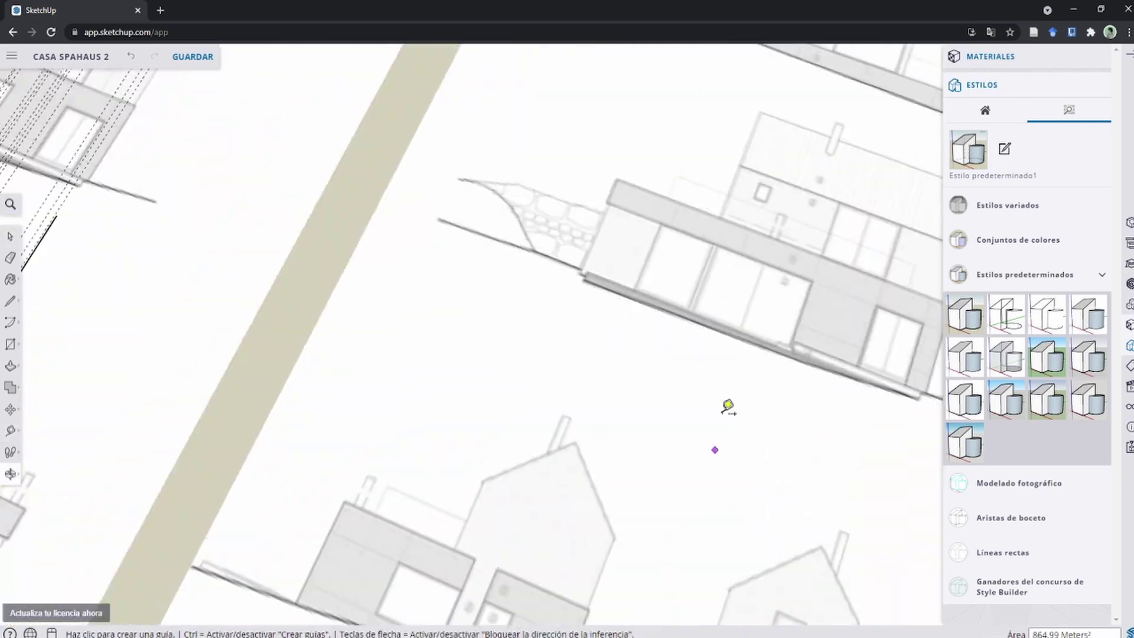
scroll(467, 443, up, 5)
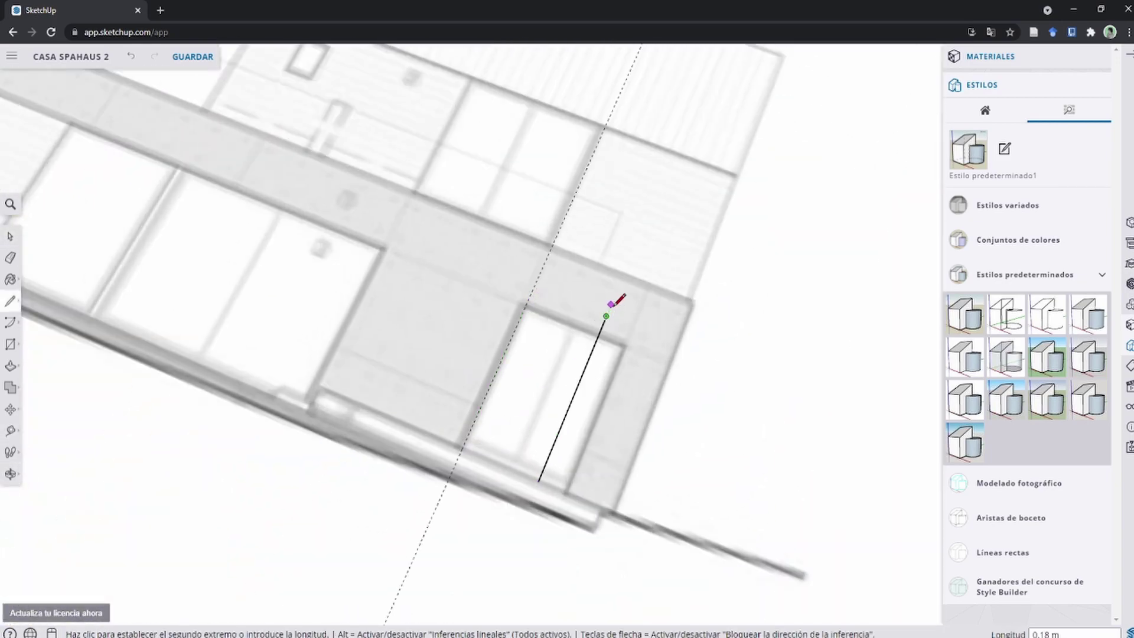
scroll(674, 151, down, 3)
scroll(633, 220, up, 3)
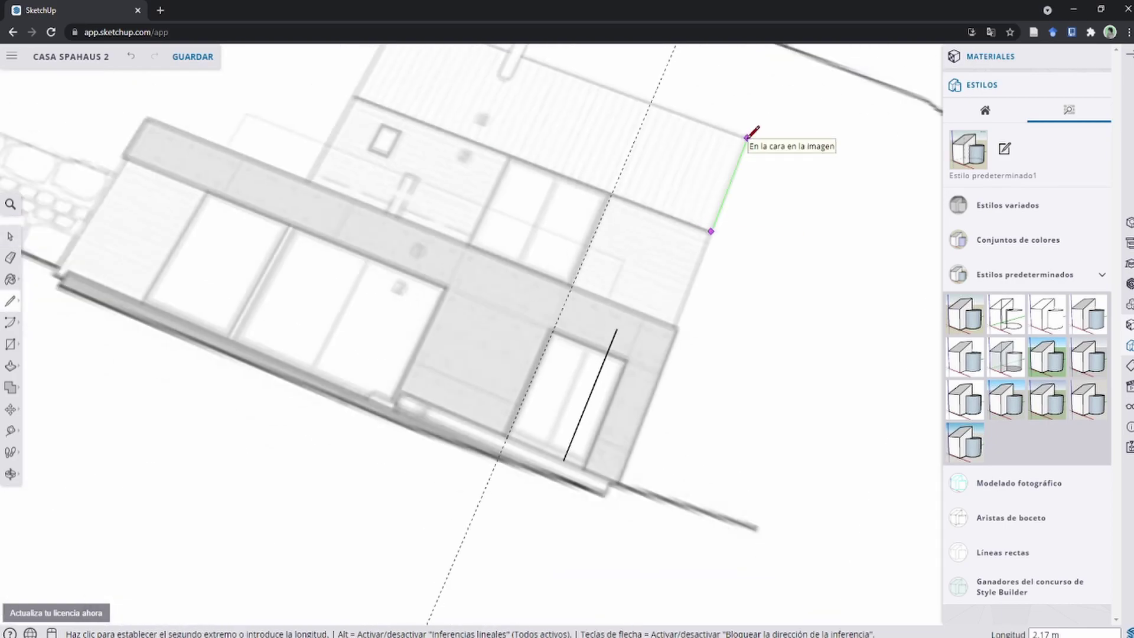
key(space)
scroll(591, 189, down, 5)
scroll(420, 309, up, 5)
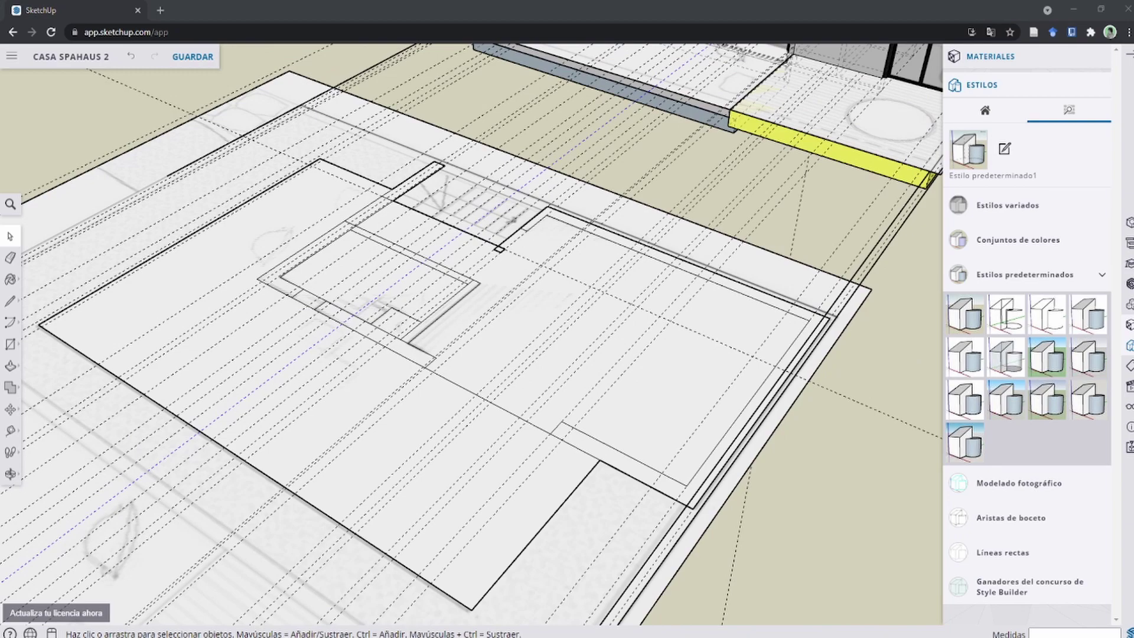
scroll(455, 337, down, 2)
scroll(539, 382, up, 2)
scroll(658, 355, down, 2)
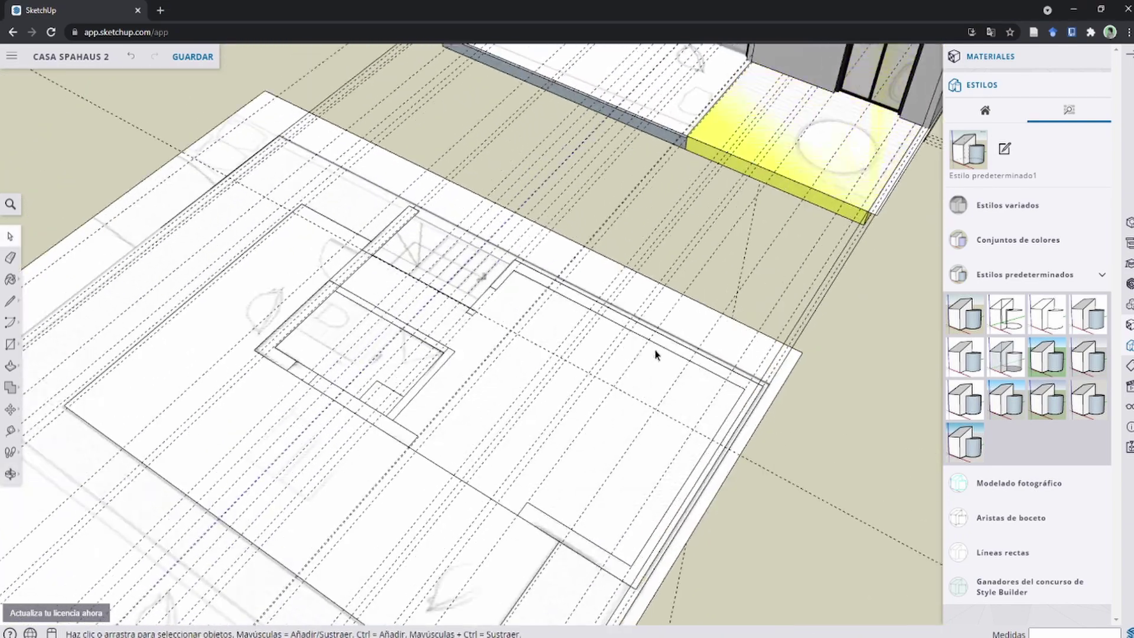
scroll(512, 369, down, 4)
scroll(513, 370, up, 4)
scroll(785, 245, down, 1)
scroll(450, 392, down, 3)
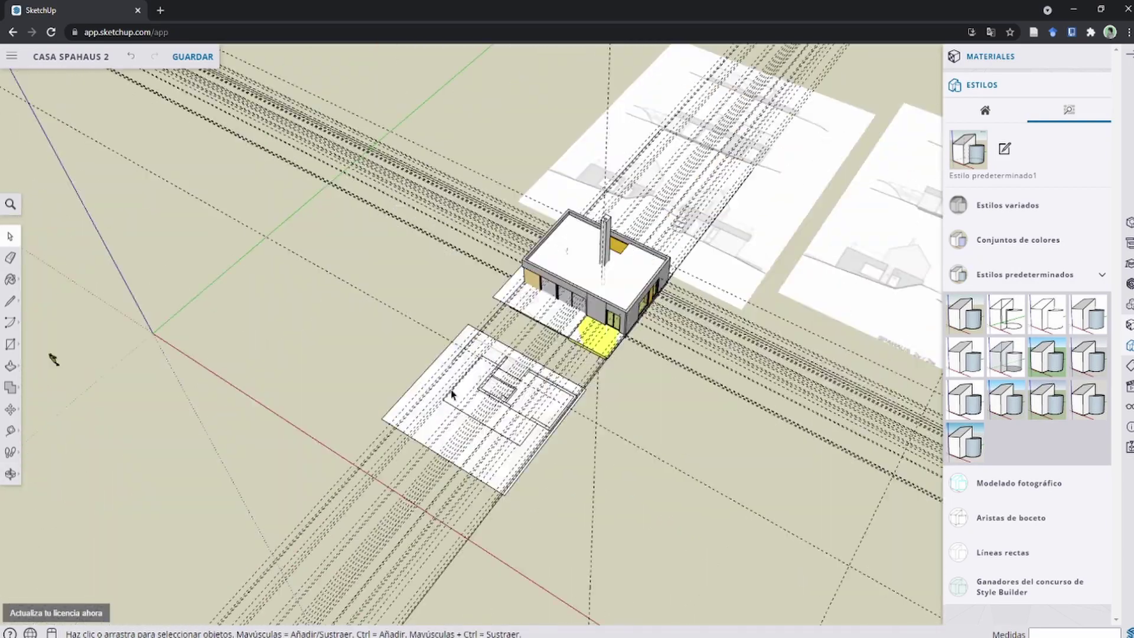
scroll(565, 440, up, 3)
scroll(375, 387, up, 3)
scroll(514, 354, down, 2)
scroll(565, 331, up, 1)
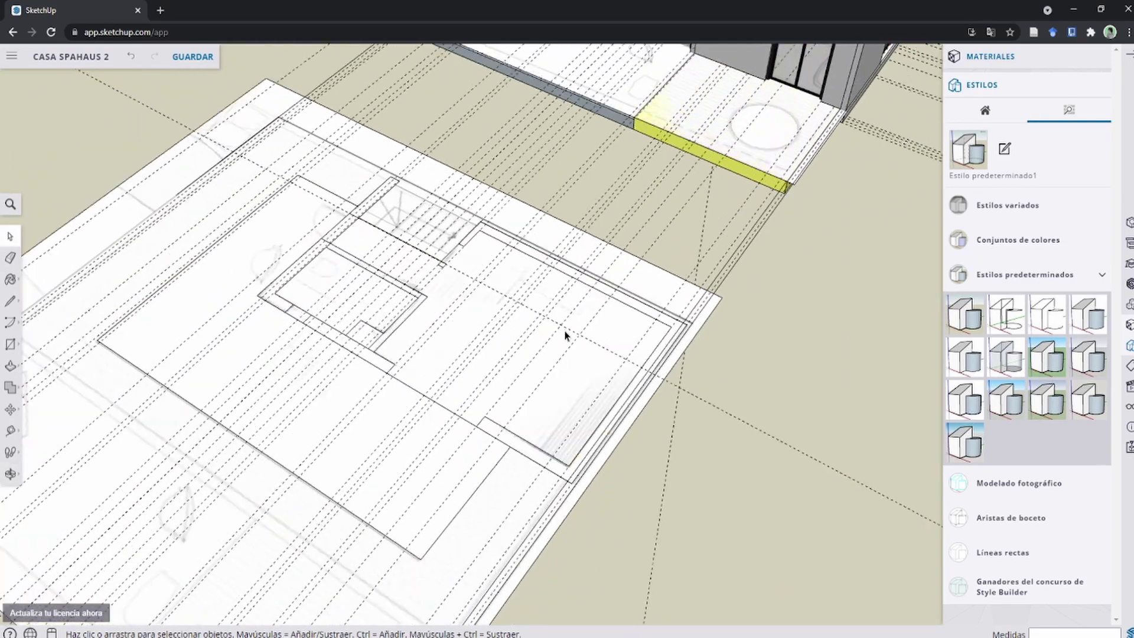
scroll(577, 329, up, 2)
Step: Begin pulling the wall outline up with Push/Pull, then cancel the extrusion with Esc
key(p)
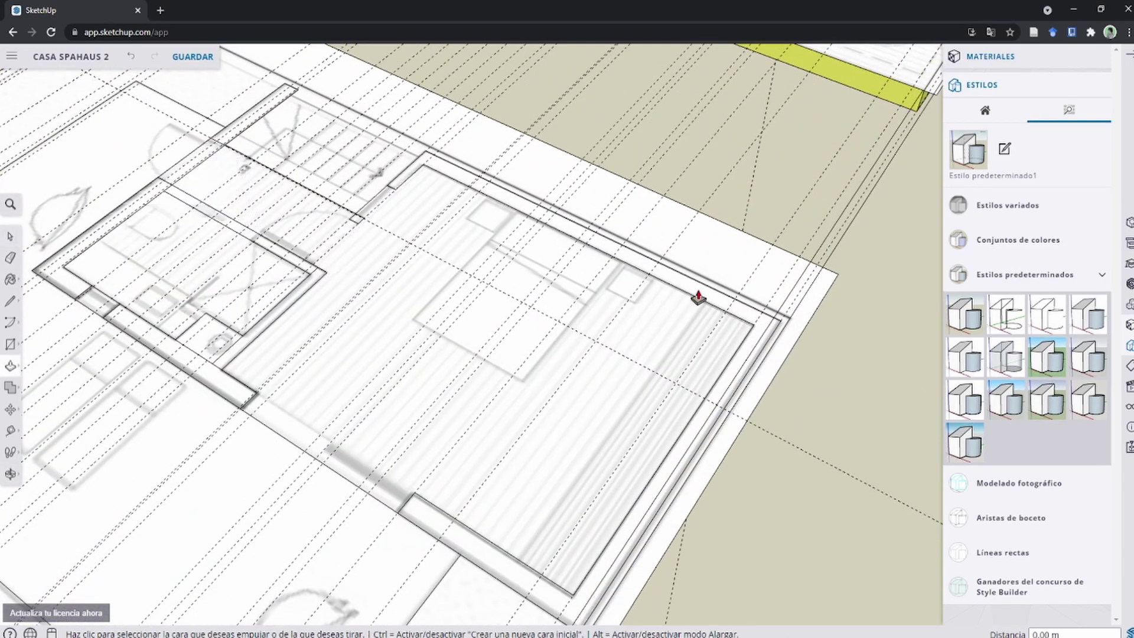
scroll(698, 295, up, 2)
scroll(704, 298, down, 2)
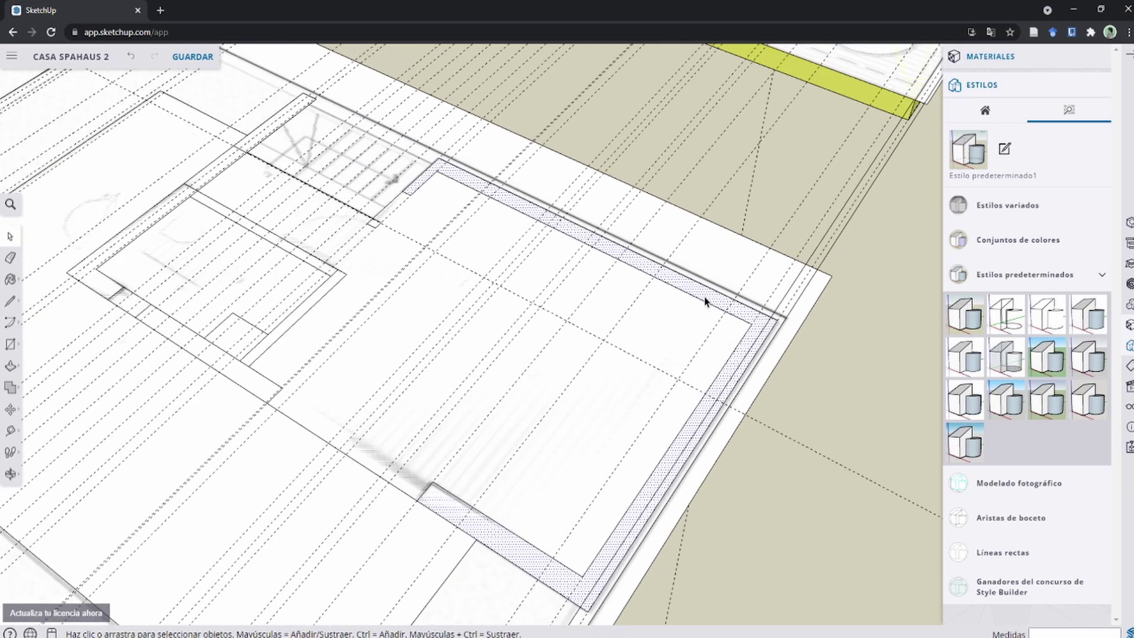
key(p)
click(734, 313)
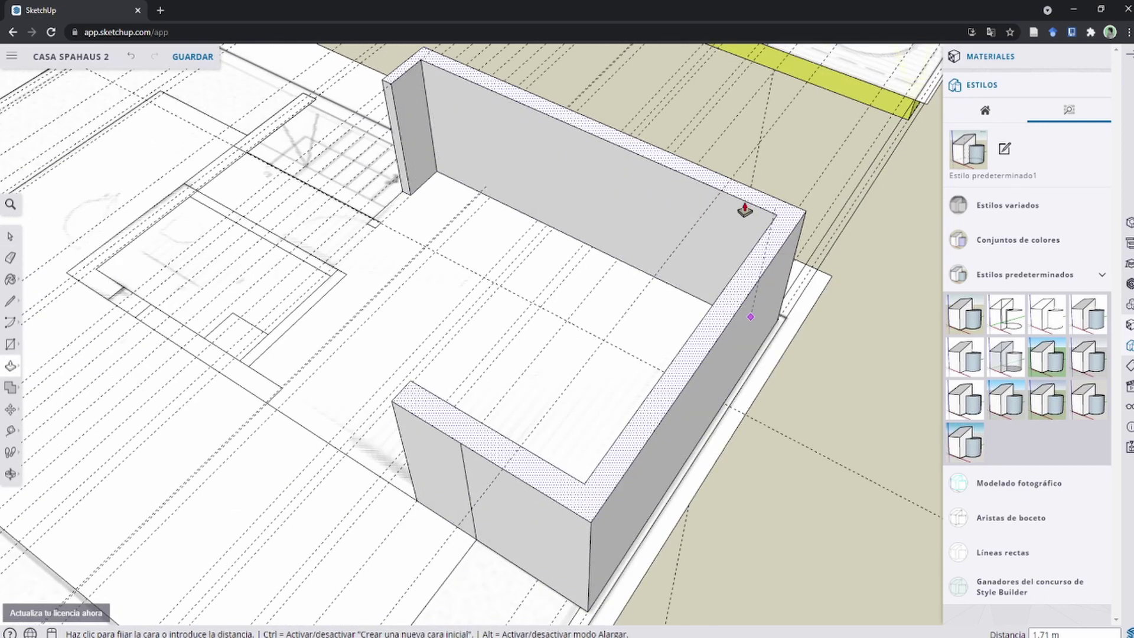
key(Escape)
Step: Activate the Paint Bucket and orbit to look down on the wall footprint
key(b)
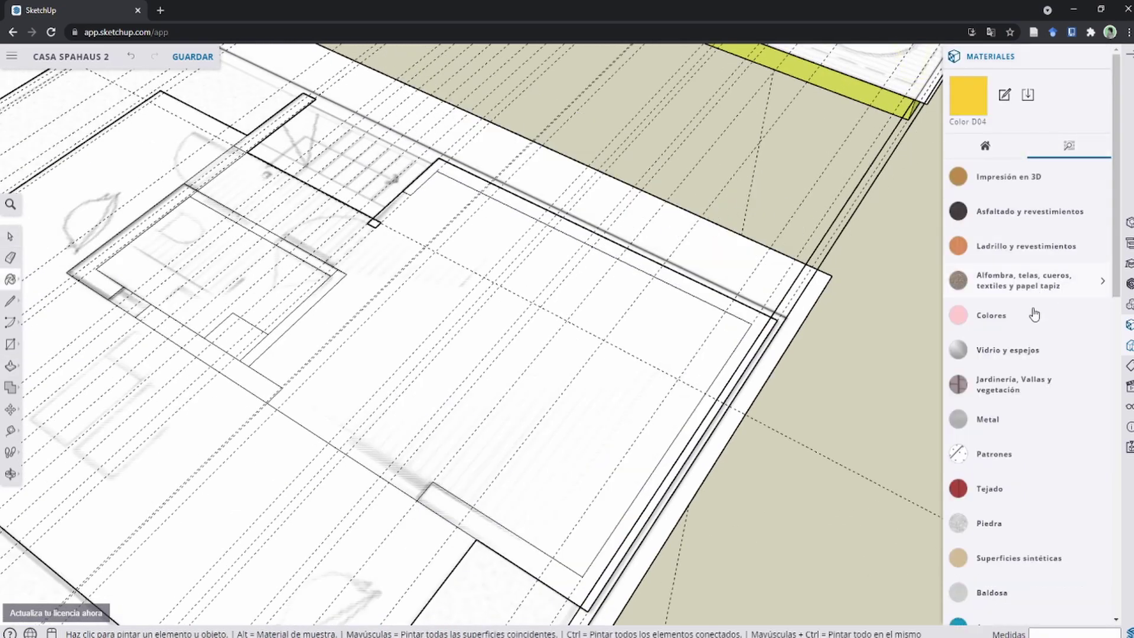
scroll(1007, 248, down, 4)
scroll(678, 248, down, 3)
scroll(693, 244, down, 2)
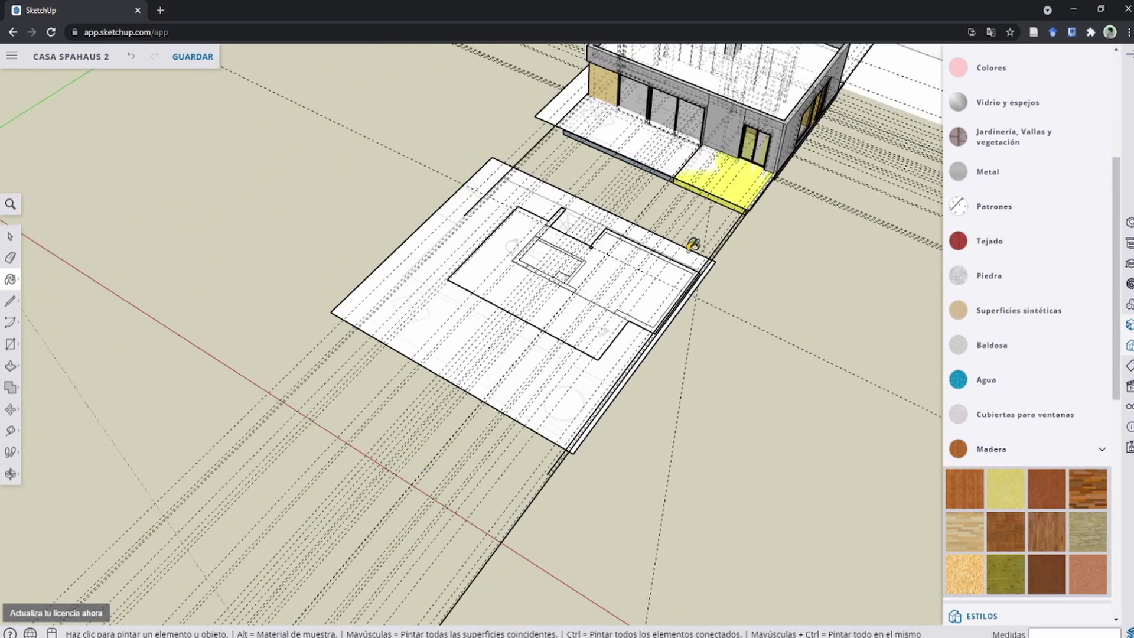
middle_drag(643, 254, 591, 237)
scroll(536, 200, up, 5)
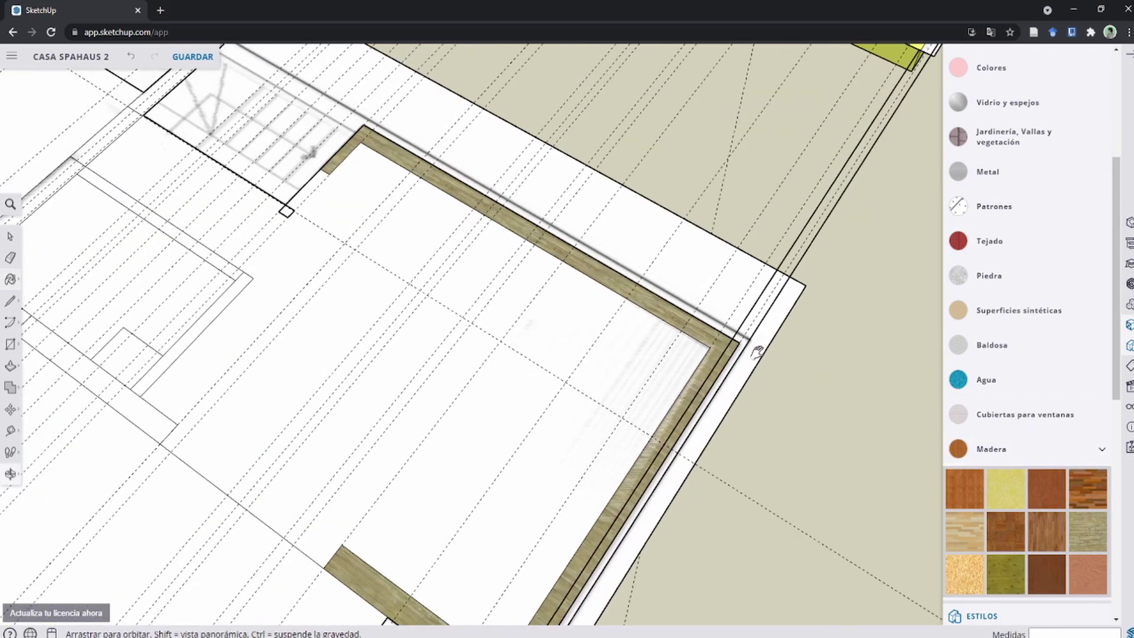
scroll(535, 201, up, 3)
scroll(511, 223, up, 2)
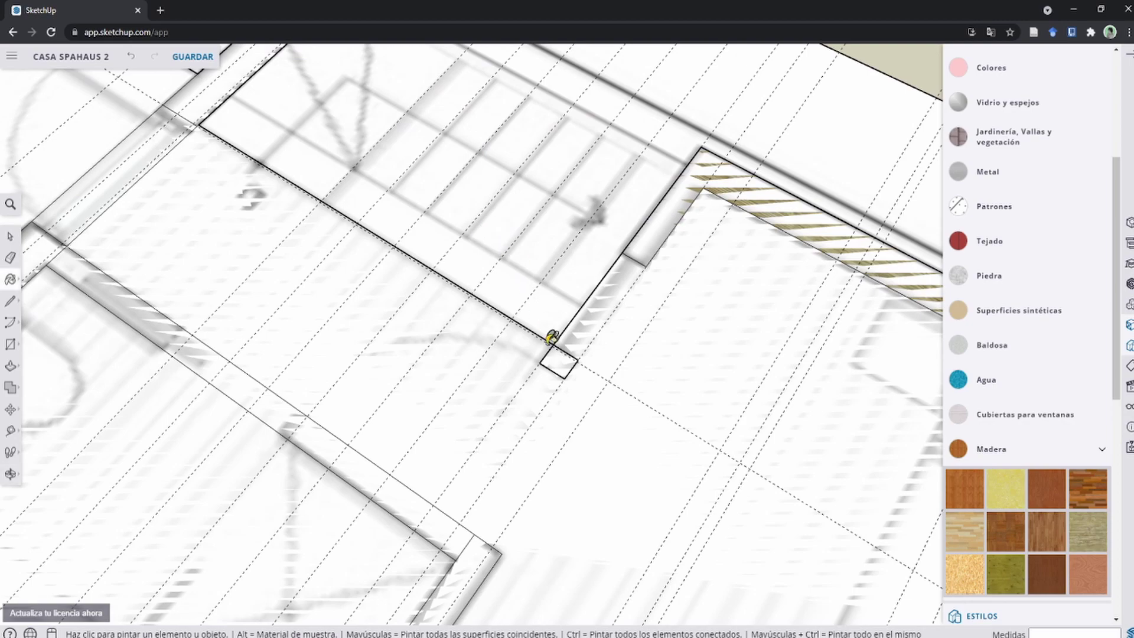
scroll(554, 328, down, 3)
scroll(496, 384, up, 2)
scroll(407, 431, down, 3)
scroll(530, 416, up, 3)
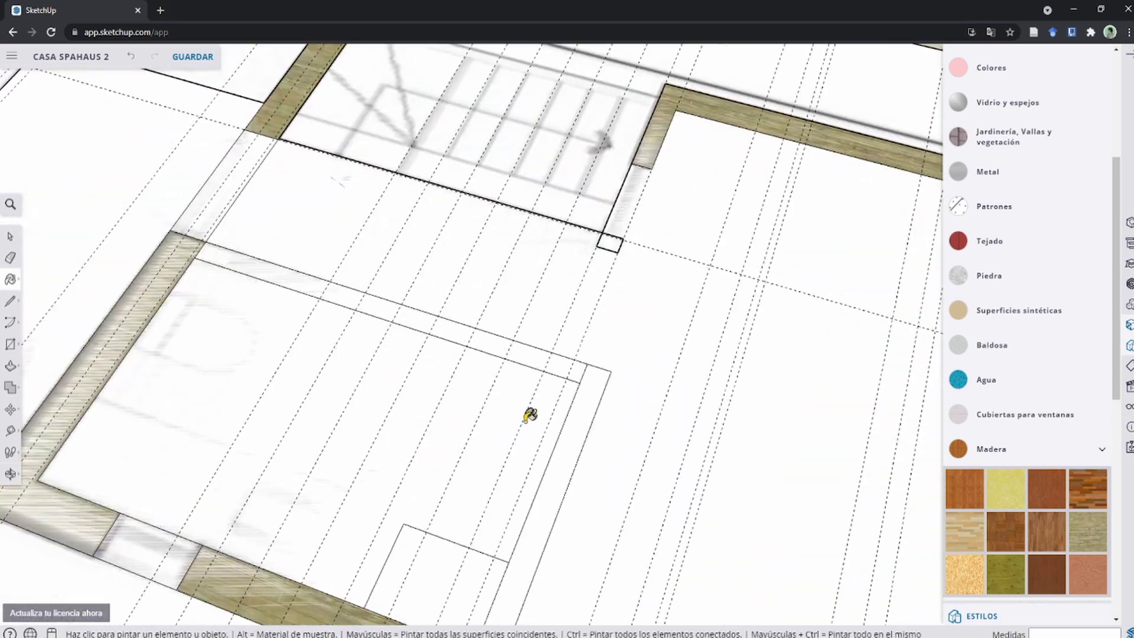
middle_drag(530, 416, 561, 354)
scroll(1019, 165, up, 3)
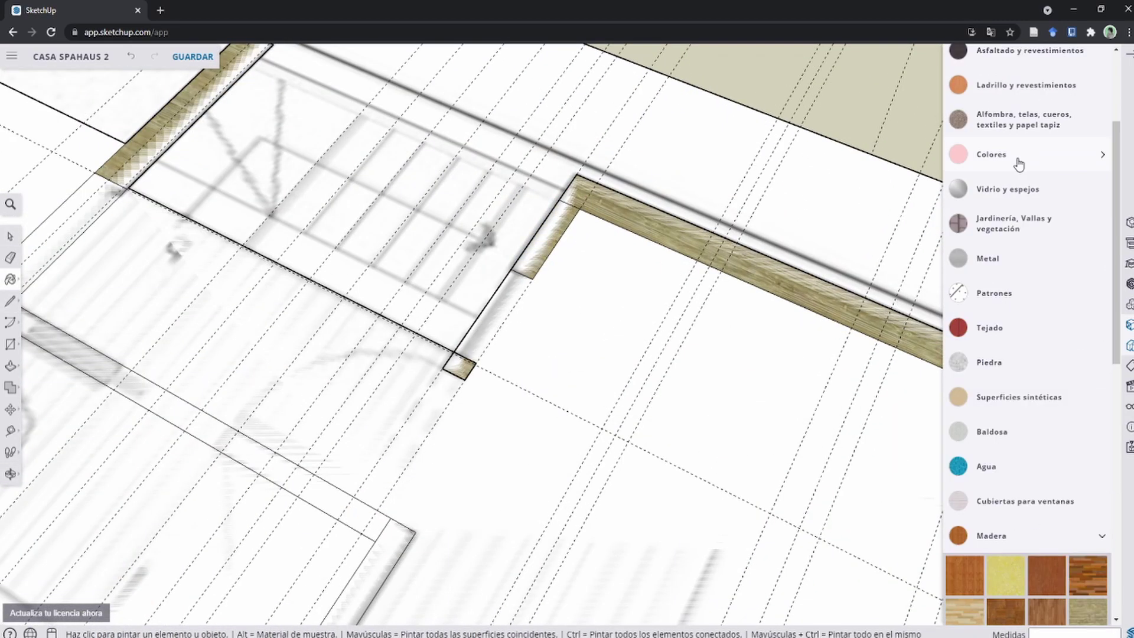
Step: Browse the material swatches for a Madera wood texture for the wall outline faces
click(1019, 164)
scroll(1015, 342, down, 5)
scroll(453, 170, down, 3)
scroll(474, 509, up, 3)
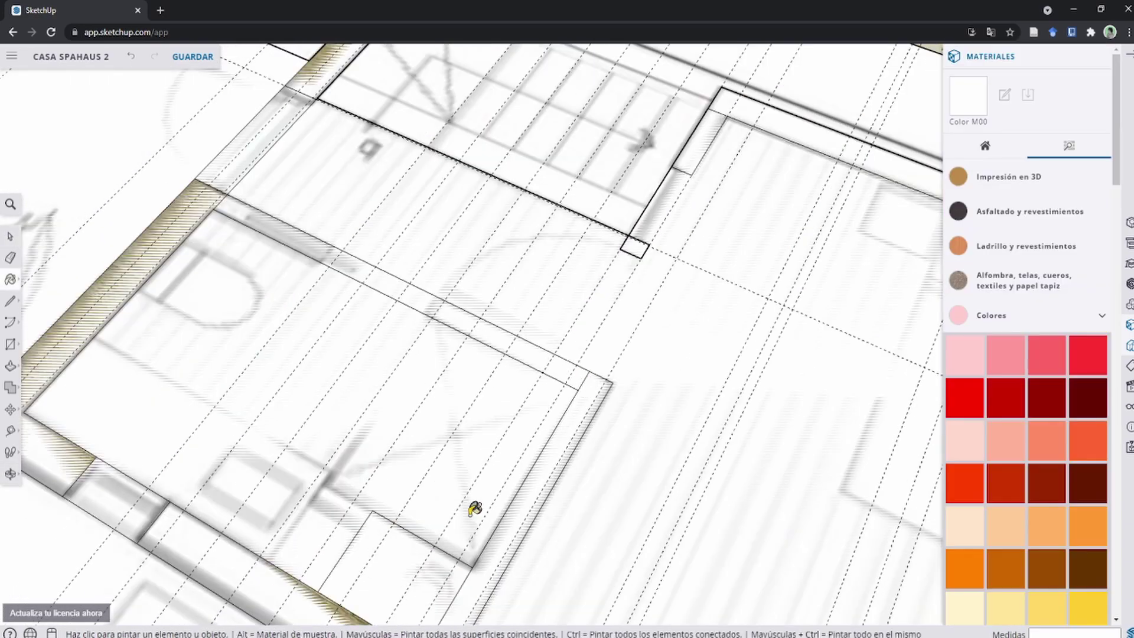
scroll(470, 378, down, 3)
scroll(522, 317, up, 2)
scroll(603, 273, up, 1)
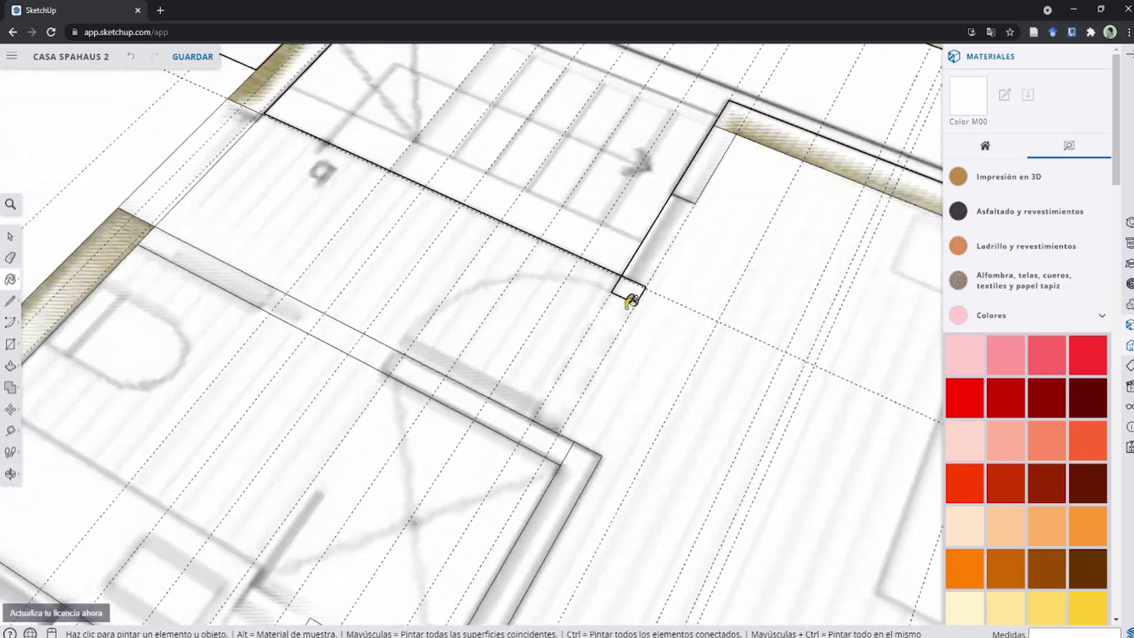
scroll(628, 298, down, 2)
scroll(604, 294, down, 1)
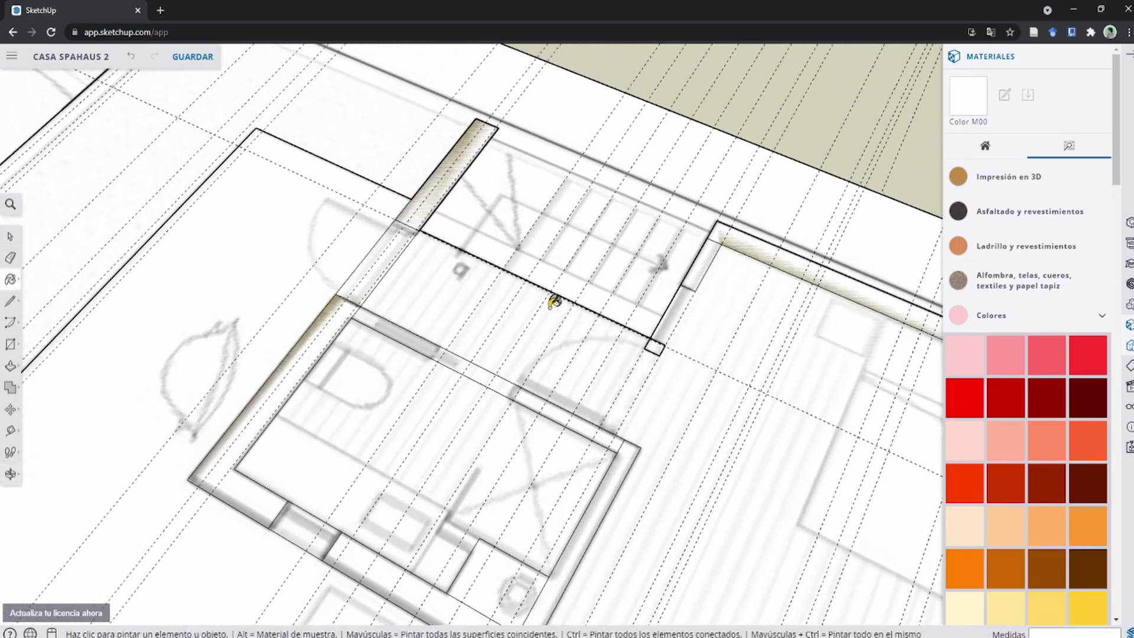
scroll(553, 299, up, 2)
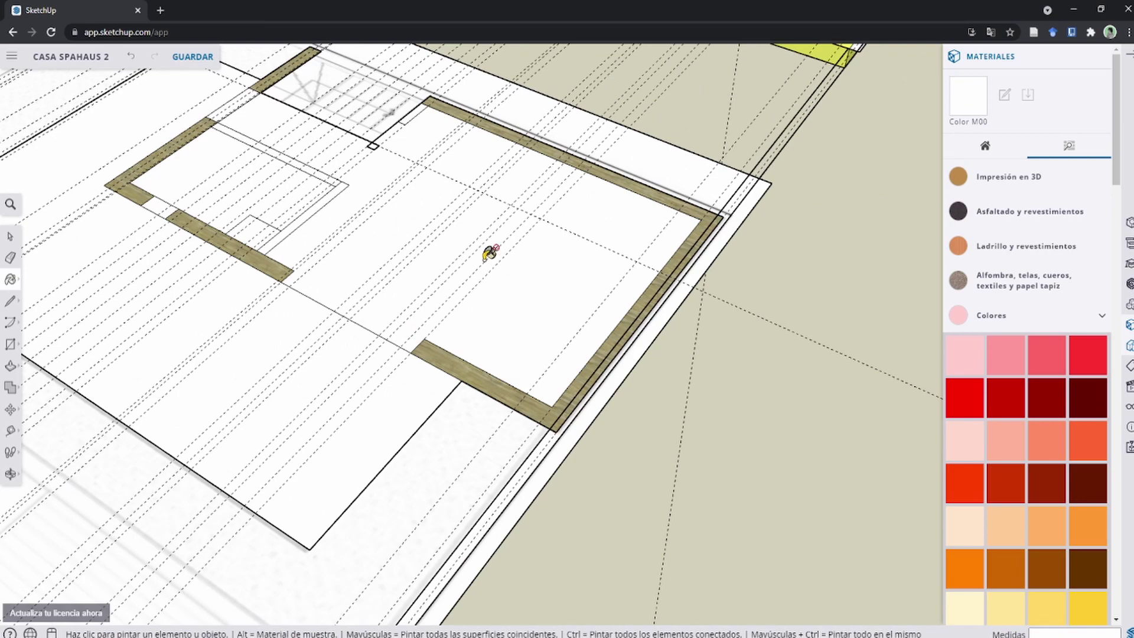
scroll(502, 260, down, 2)
key(p)
scroll(425, 223, up, 2)
Step: Raise the wood wall outline and two more wall bases to the same full height
scroll(502, 219, up, 2)
click(583, 208)
text(2.4)
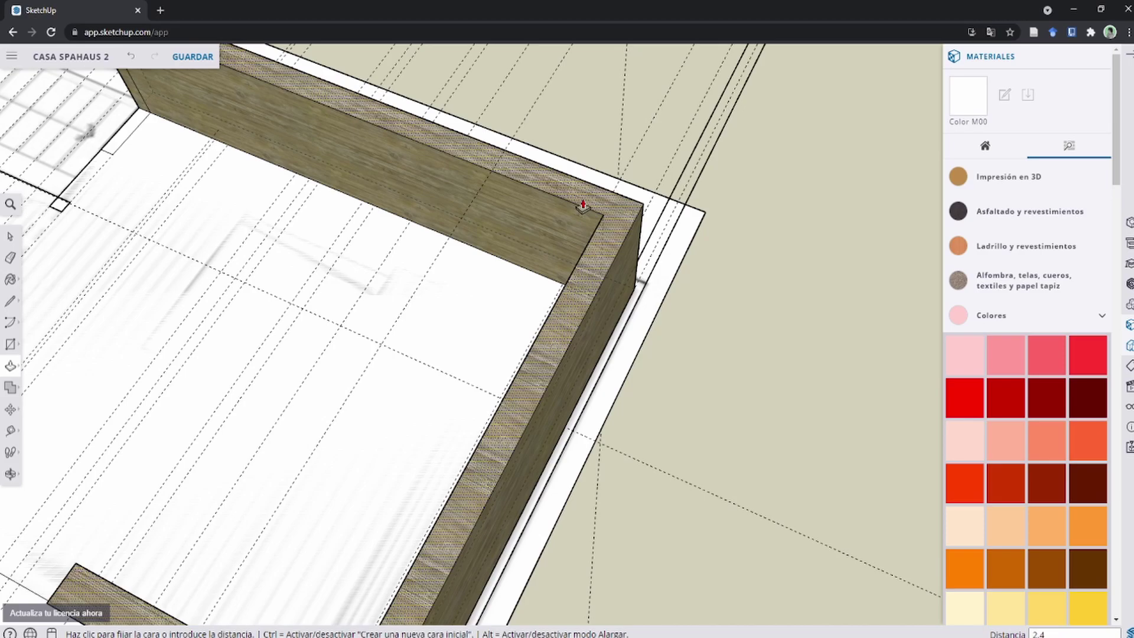
key(Return)
scroll(583, 206, down, 3)
middle_drag(628, 296, 684, 278)
scroll(683, 278, down, 2)
mouse_move(529, 190)
middle_down()
mouse_move(593, 302)
mouse_move(689, 172)
middle_up()
double_click(458, 278)
double_click(355, 425)
scroll(456, 304, up, 3)
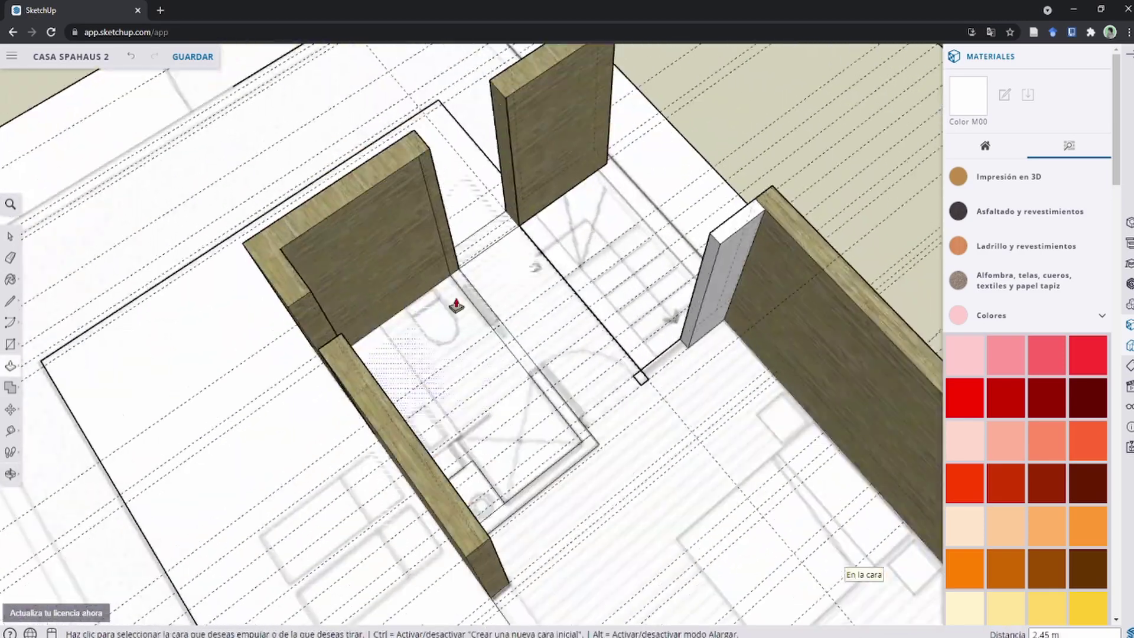
Step: Draw a thin strip along the floor edge and pull it up into a partition wall
key(r)
scroll(709, 271, up, 3)
scroll(506, 337, up, 2)
click(500, 350)
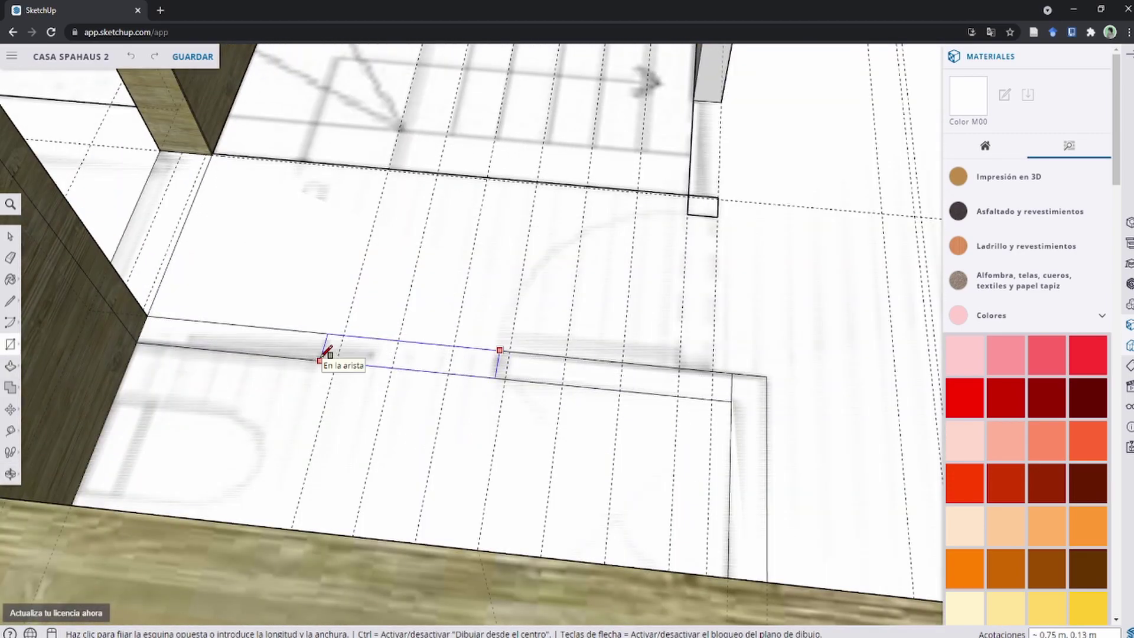
click(324, 359)
scroll(423, 367, down, 2)
middle_drag(423, 367, 362, 375)
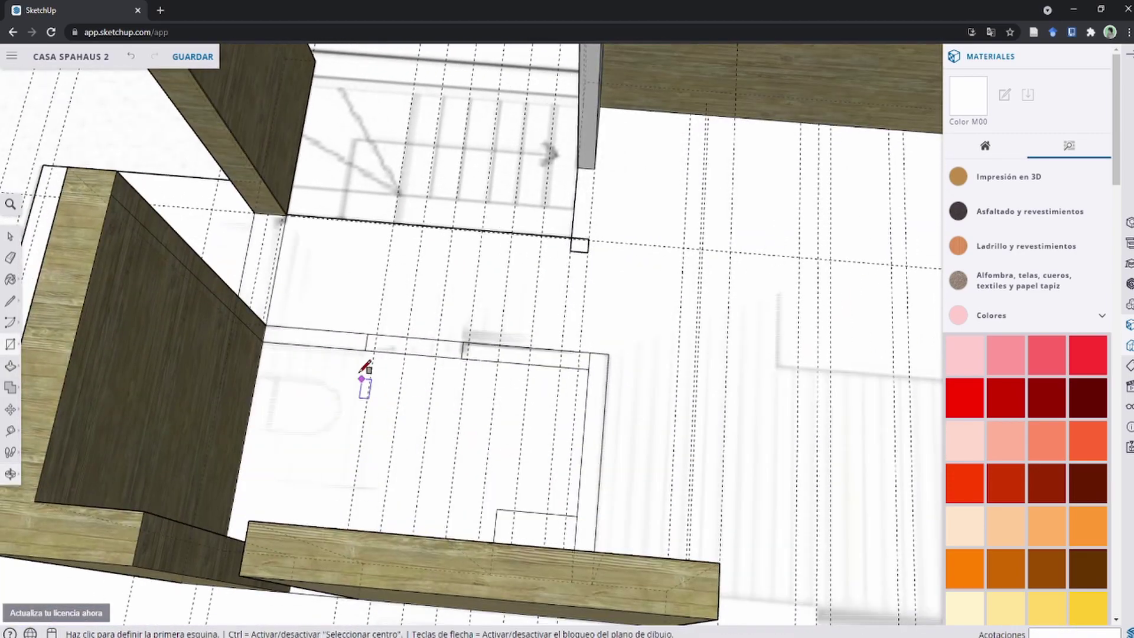
scroll(456, 378, up, 2)
key(p)
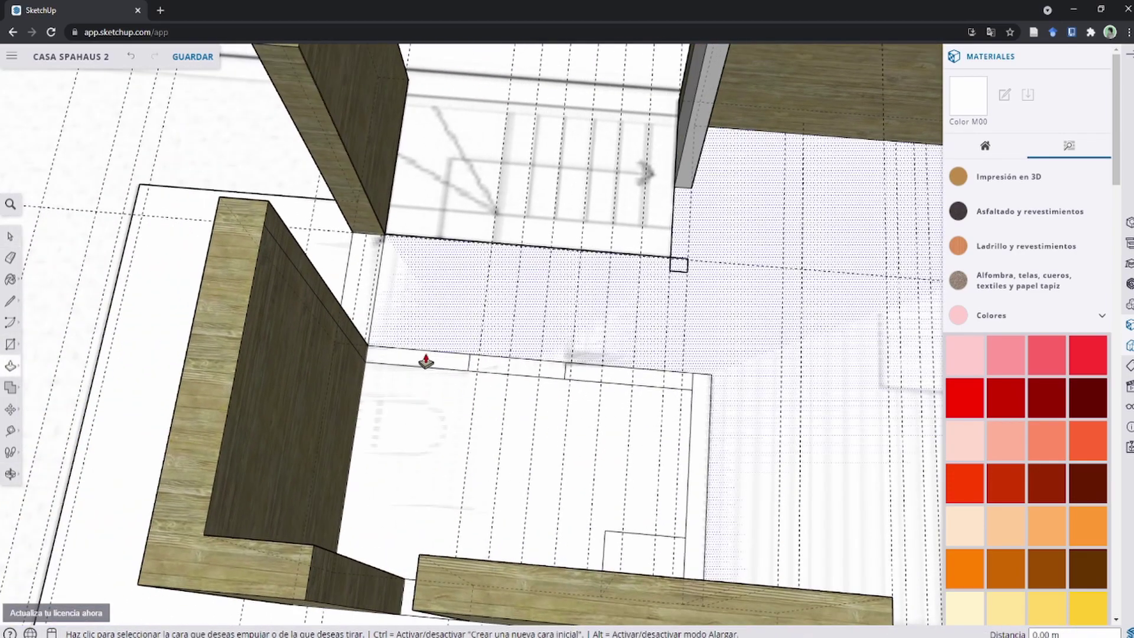
click(393, 362)
middle_drag(585, 383, 663, 476)
click(494, 544)
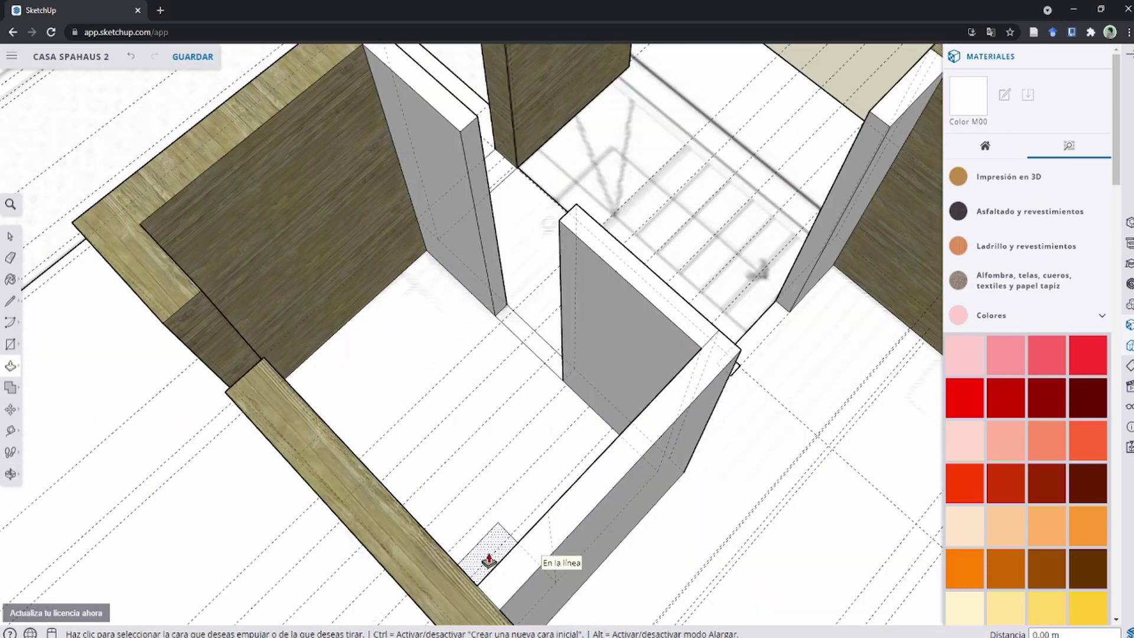
scroll(567, 525, down, 3)
middle_drag(567, 525, 588, 520)
scroll(487, 184, up, 4)
Step: Give the floor slab a 0.05 m thickness
scroll(487, 184, down, 2)
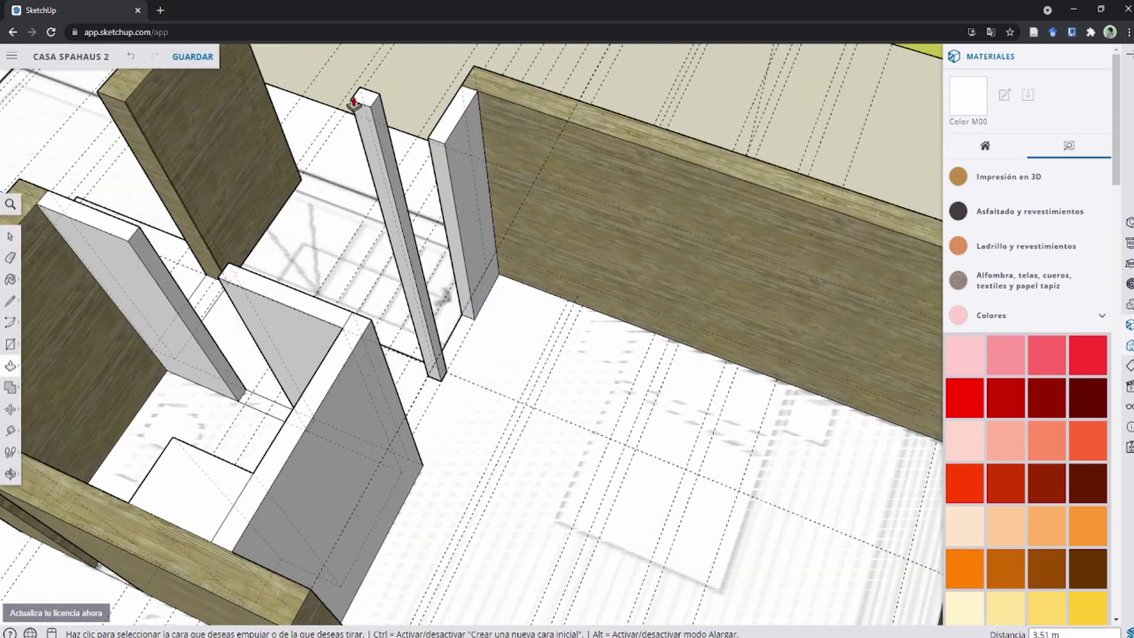
scroll(579, 248, down, 3)
scroll(473, 148, down, 3)
middle_drag(472, 148, 475, 73)
mouse_move(475, 73)
mouse_down()
mouse_move(590, 364)
mouse_move(562, 346)
mouse_move(693, 369)
mouse_up()
scroll(596, 334, up, 2)
mouse_move(597, 335)
mouse_down()
mouse_move(671, 413)
mouse_move(570, 392)
mouse_up()
scroll(569, 392, up, 3)
drag(595, 451, 511, 543)
scroll(511, 542, down, 3)
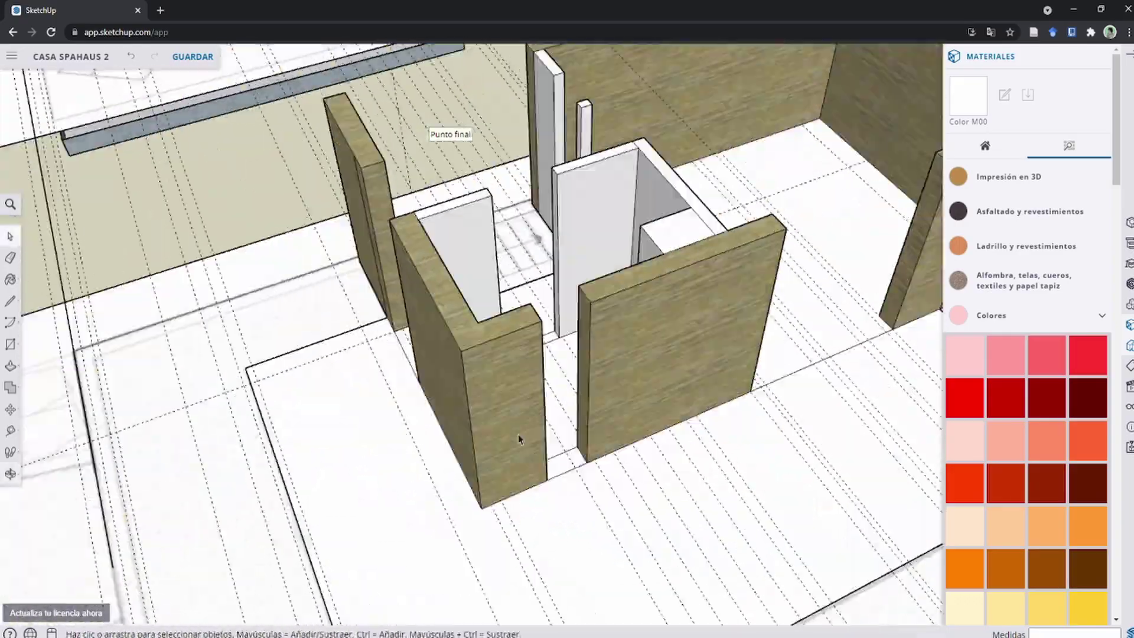
drag(514, 437, 615, 322)
key(space)
scroll(529, 419, up, 1)
scroll(530, 419, down, 2)
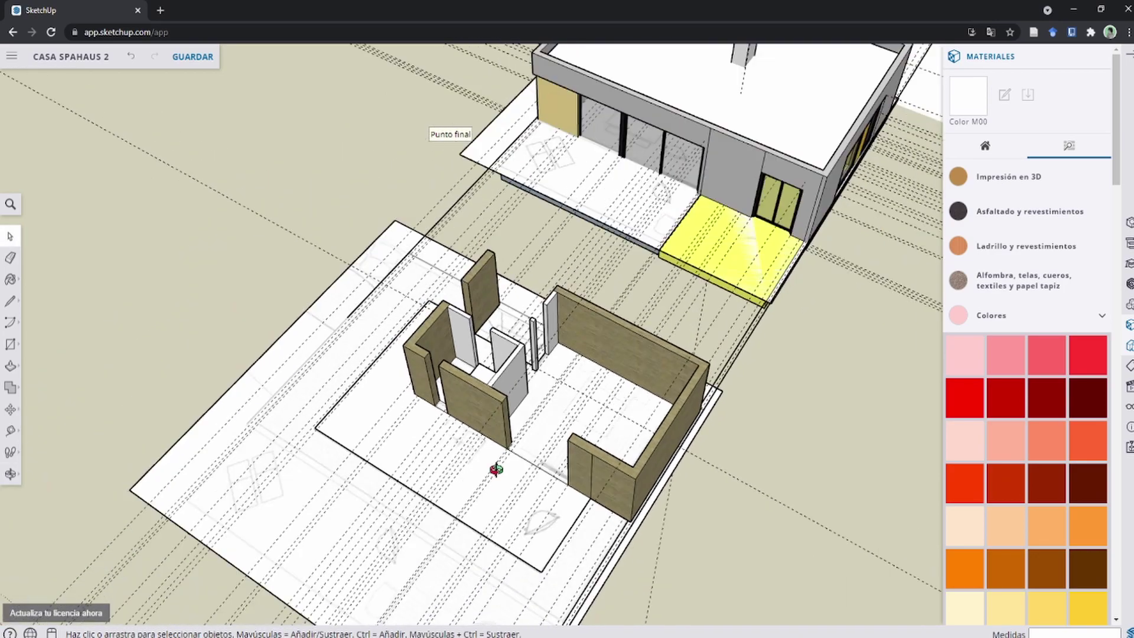
middle_drag(497, 473, 483, 478)
scroll(516, 466, up, 1)
scroll(526, 456, up, 3)
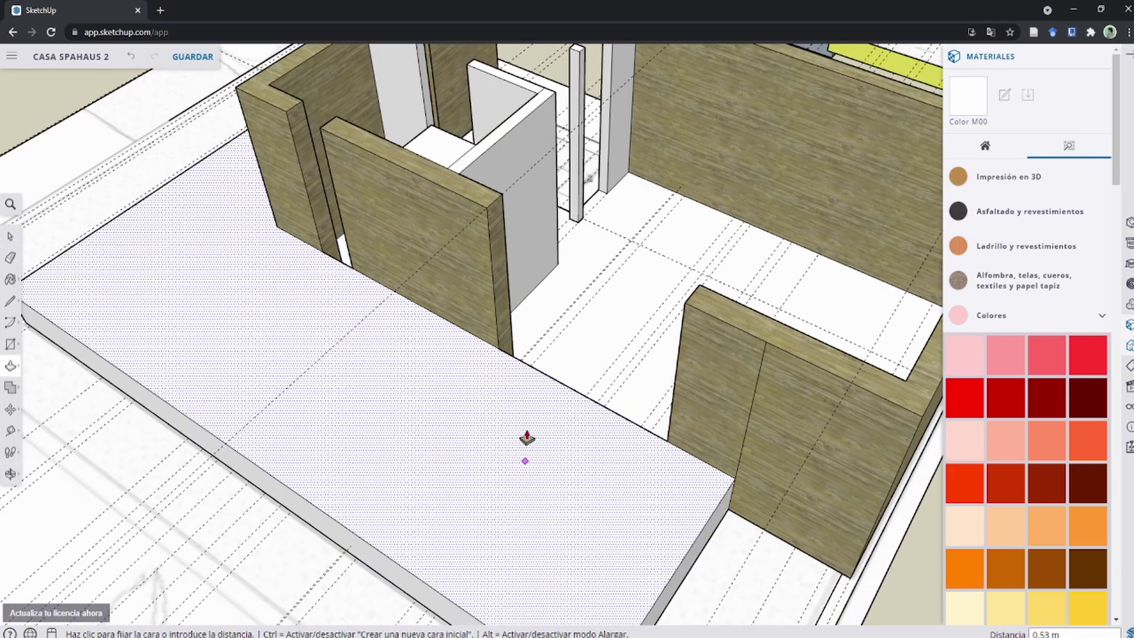
click(527, 439)
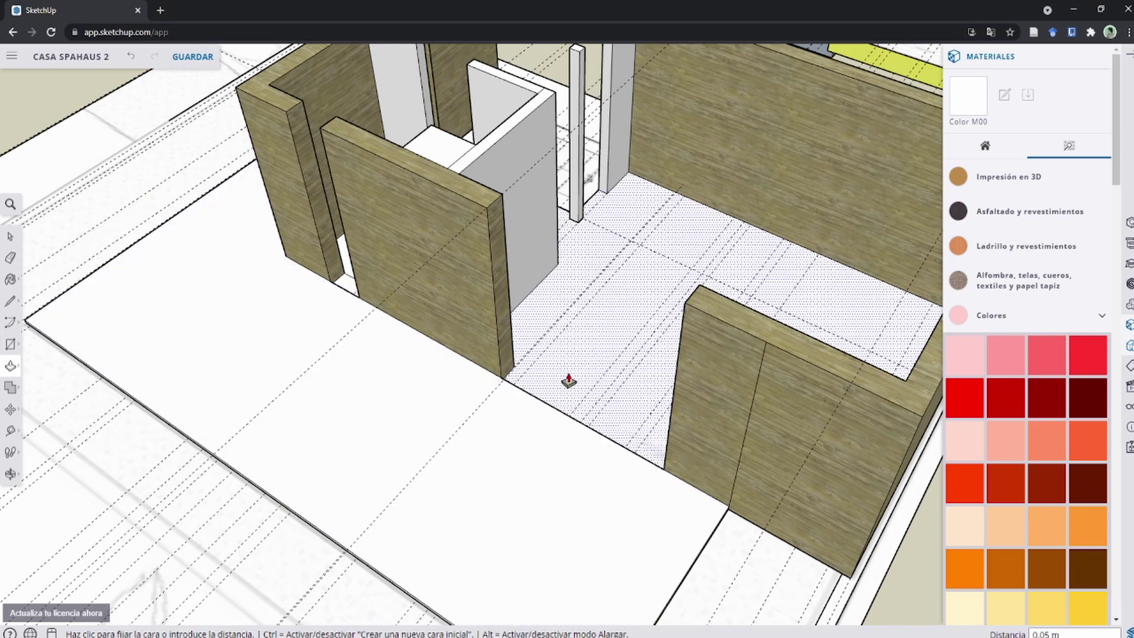
Step: Orbit and zoom out to a high overview of the upper-floor room walls
mouse_move(503, 400)
middle_down()
mouse_move(531, 284)
mouse_move(650, 451)
mouse_move(866, 367)
mouse_move(525, 304)
mouse_move(519, 398)
mouse_move(502, 385)
mouse_move(470, 388)
mouse_move(750, 257)
mouse_move(431, 375)
mouse_move(590, 405)
middle_up()
scroll(413, 265, up, 5)
scroll(570, 367, up, 5)
scroll(570, 366, down, 5)
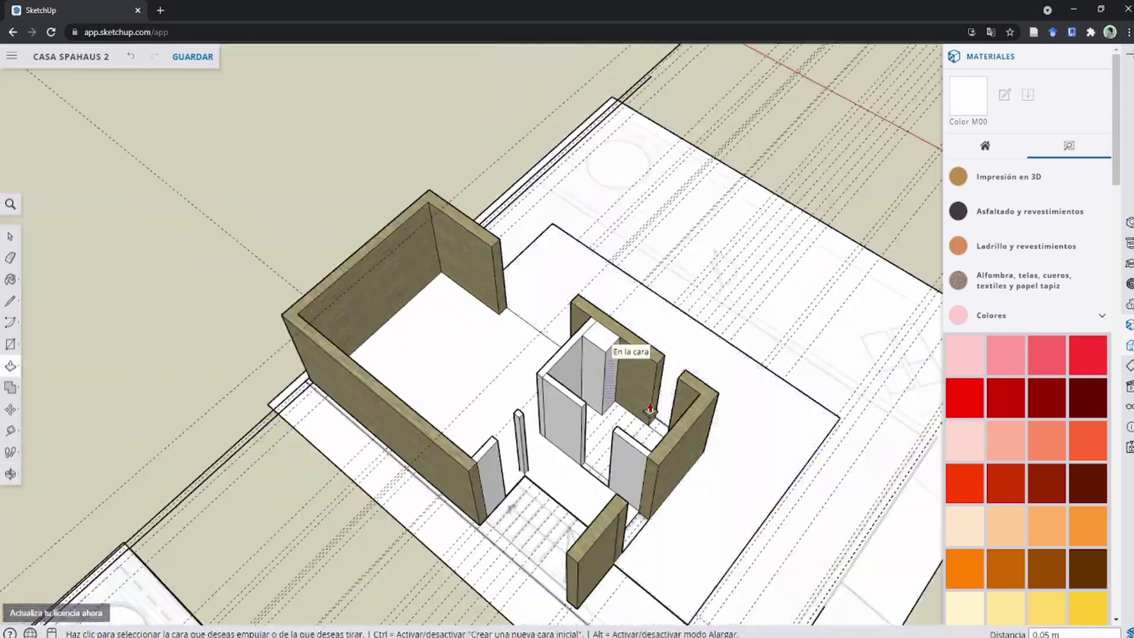
scroll(543, 518, up, 3)
scroll(388, 495, down, 3)
scroll(388, 495, up, 5)
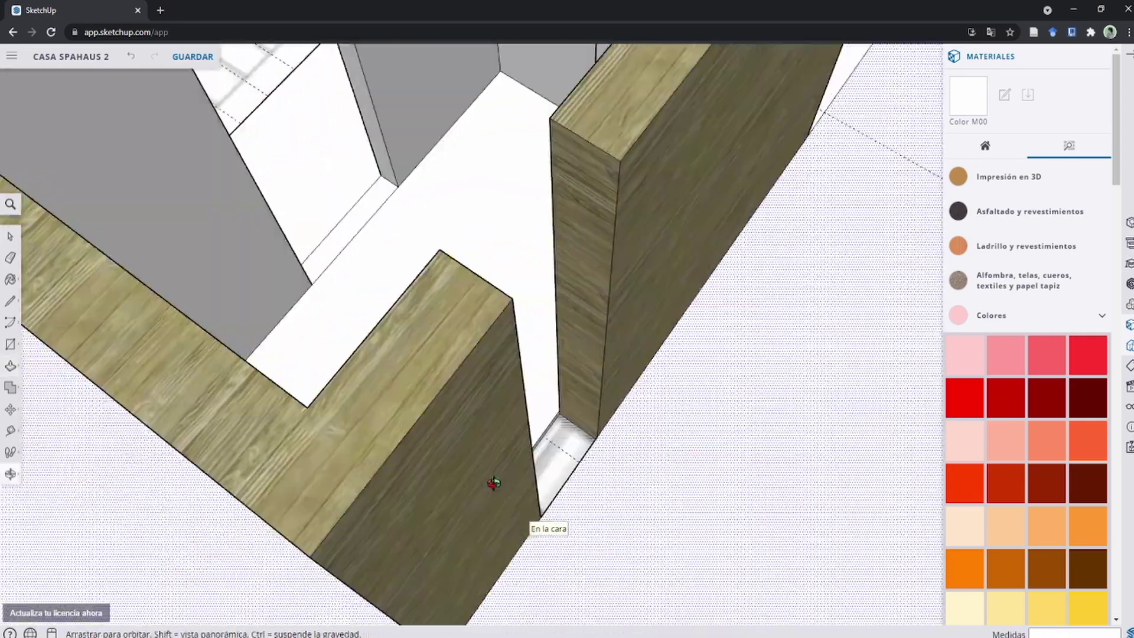
scroll(493, 481, up, 2)
scroll(567, 387, down, 4)
scroll(720, 345, up, 1)
scroll(720, 346, down, 5)
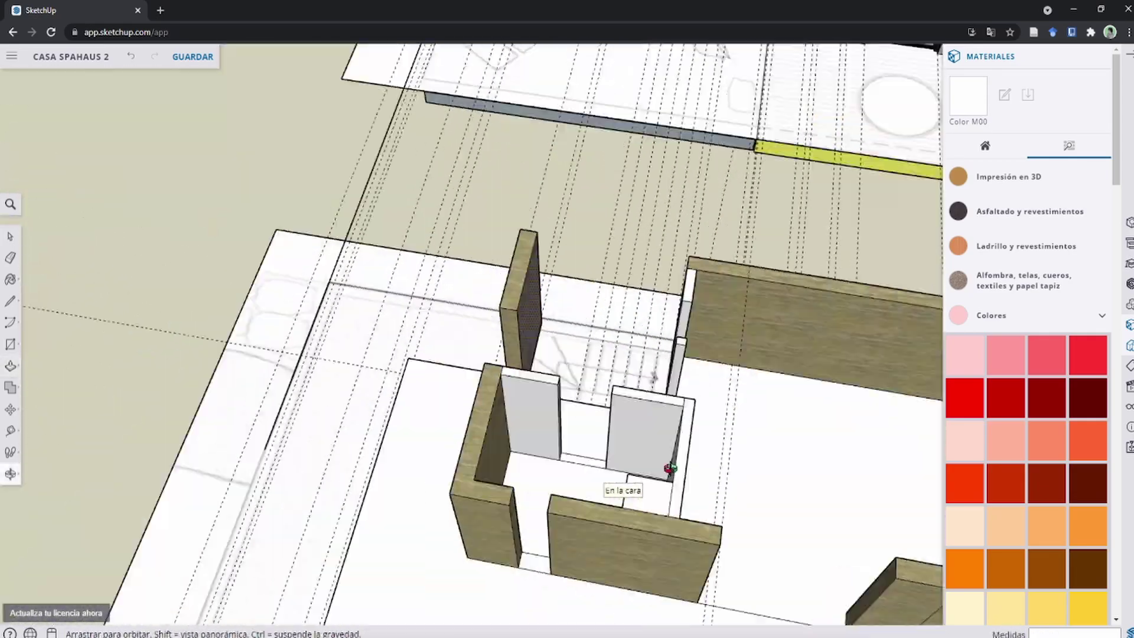
scroll(666, 468, up, 5)
mouse_move(540, 378)
middle_down()
mouse_move(805, 211)
mouse_move(611, 390)
mouse_move(309, 463)
mouse_move(476, 409)
middle_up()
scroll(611, 391, up, 5)
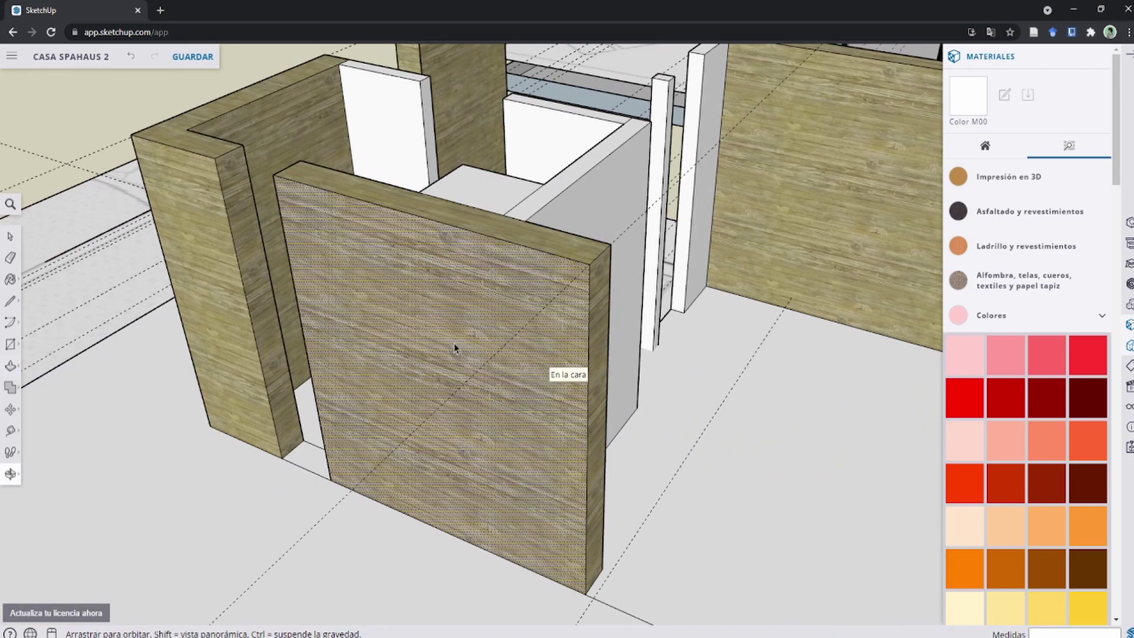
key(space)
scroll(455, 348, down, 3)
scroll(236, 274, down, 5)
scroll(203, 311, up, 1)
scroll(37, 320, up, 2)
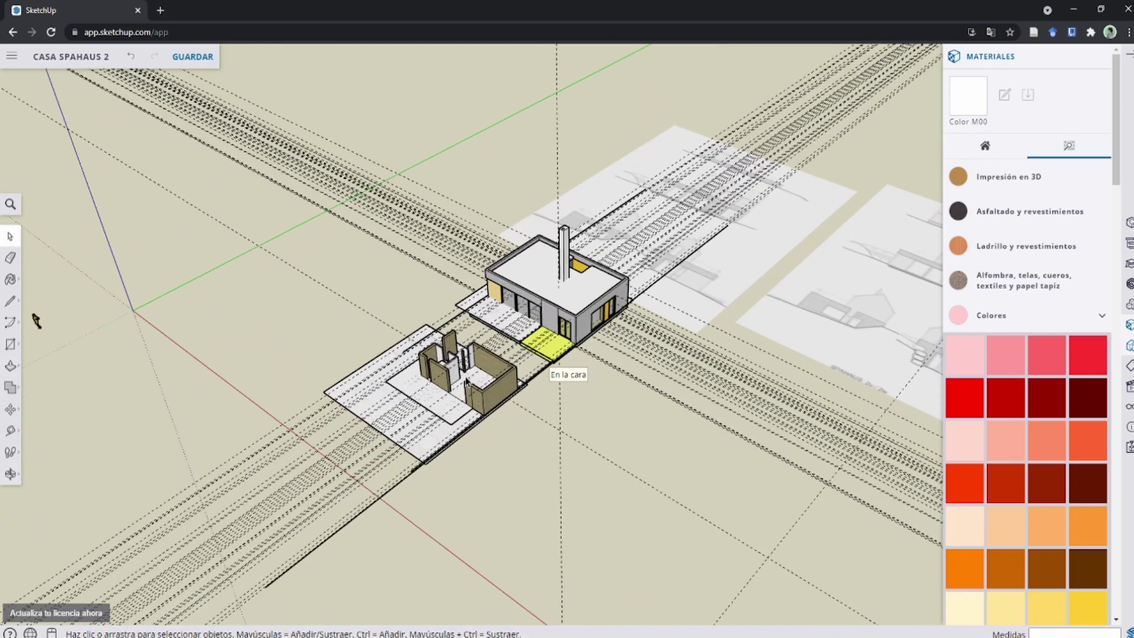
scroll(467, 382, up, 10)
Step: Place a white wall piece at the wood wall corner
middle_drag(397, 385, 577, 445)
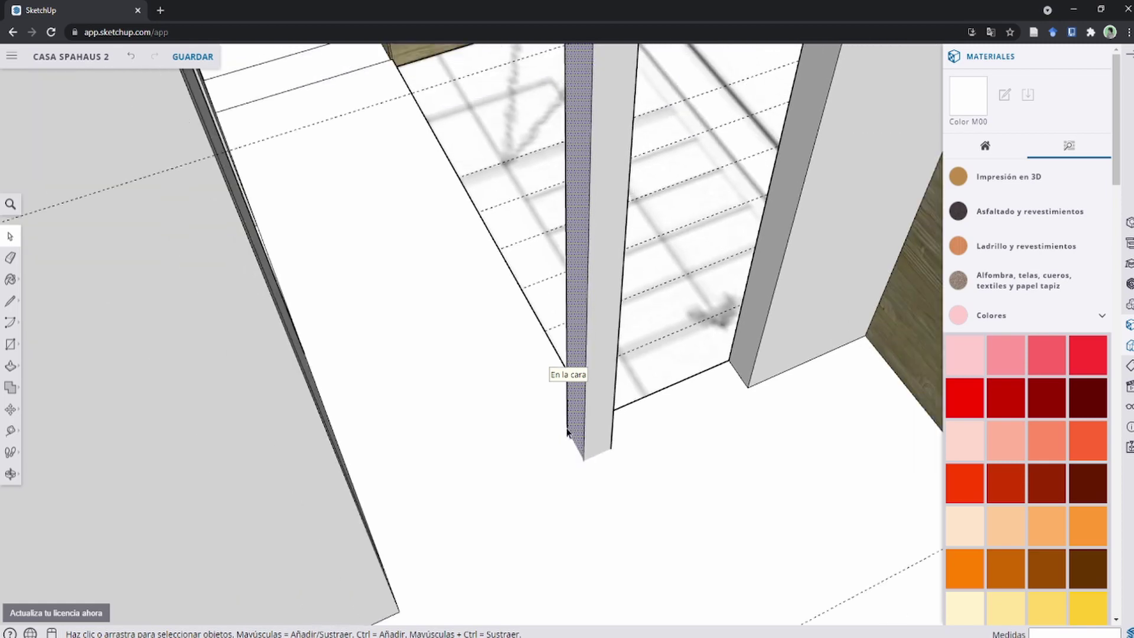
middle_drag(546, 269, 568, 387)
key(l)
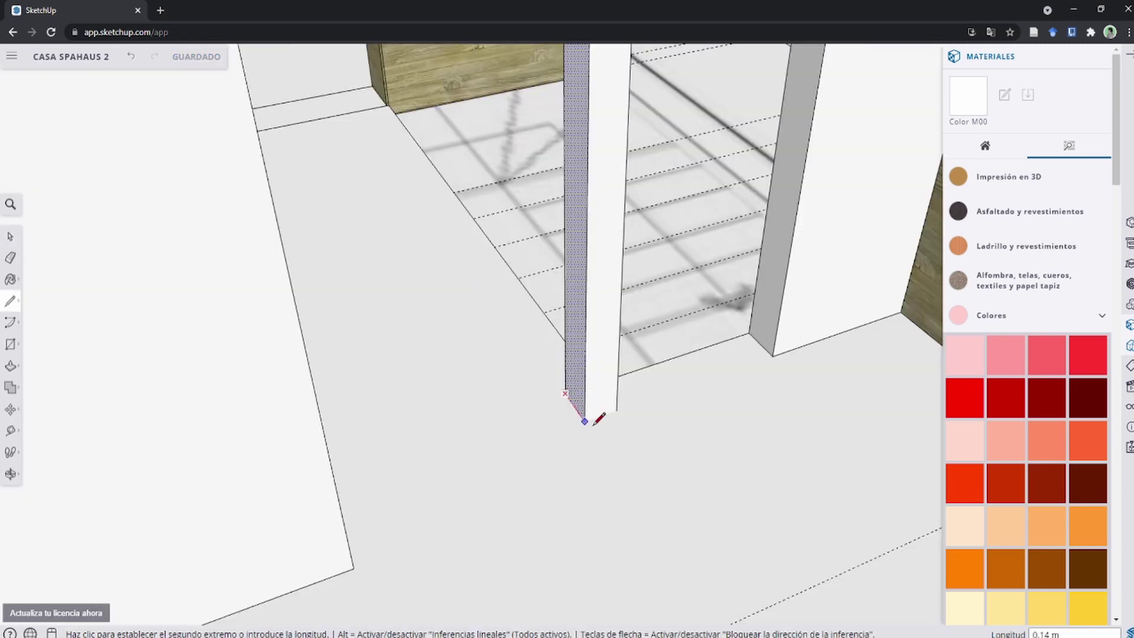
key(t)
scroll(587, 405, up, 2)
scroll(597, 412, down, 3)
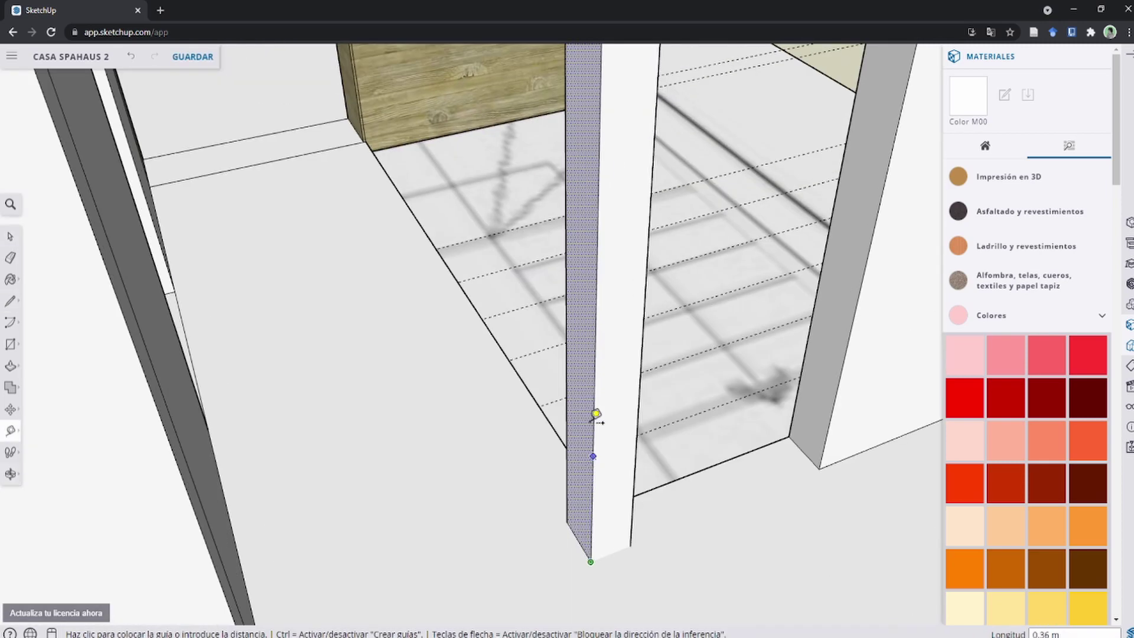
scroll(603, 295, down, 3)
key(l)
scroll(603, 173, up, 3)
scroll(613, 197, down, 3)
middle_drag(613, 197, 336, 321)
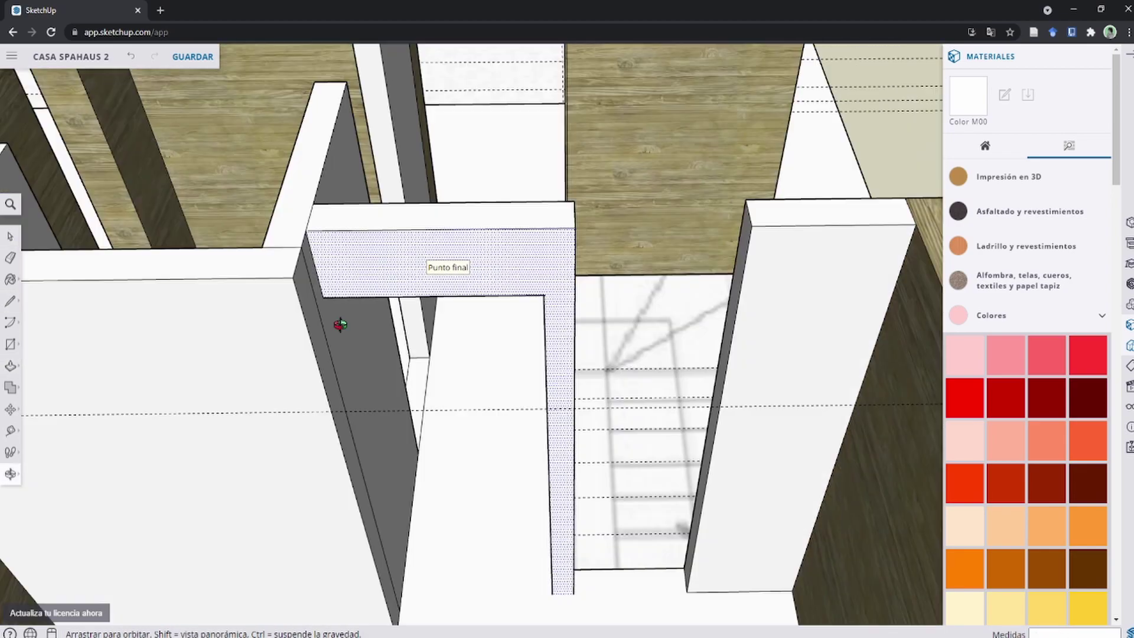
scroll(478, 208, up, 3)
scroll(474, 266, down, 3)
mouse_move(716, 329)
middle_down()
mouse_move(621, 329)
mouse_move(393, 124)
middle_up()
scroll(722, 304, down, 3)
click(431, 207)
Step: Move the wall's bottom edge up into position
key(t)
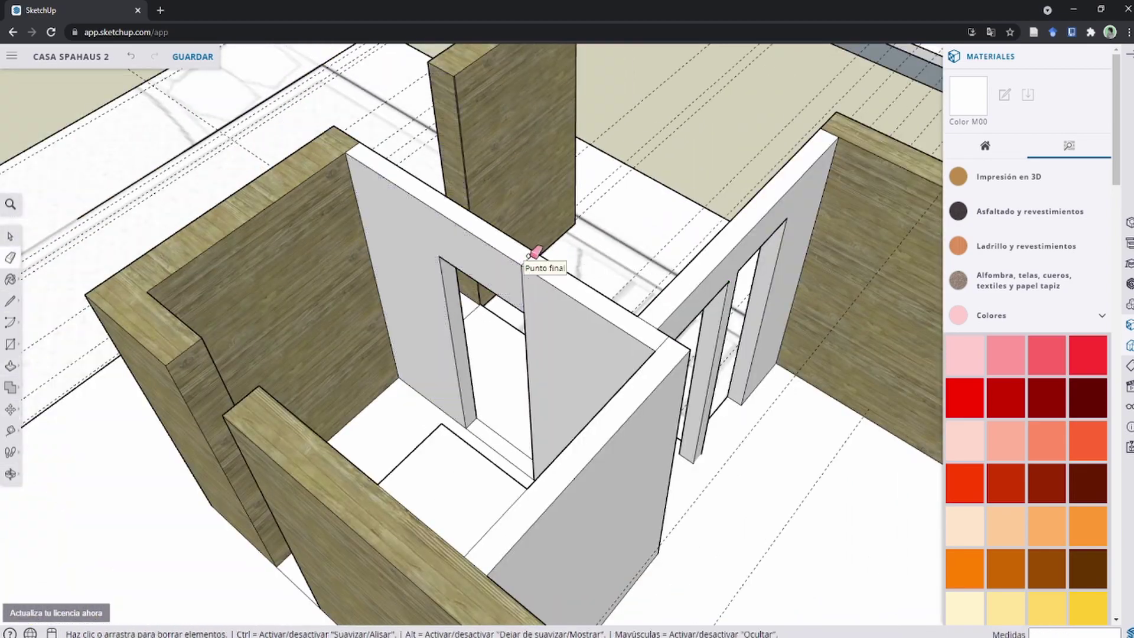
middle_drag(537, 248, 286, 405)
scroll(658, 518, up, 3)
scroll(659, 518, up, 2)
key(m)
click(695, 520)
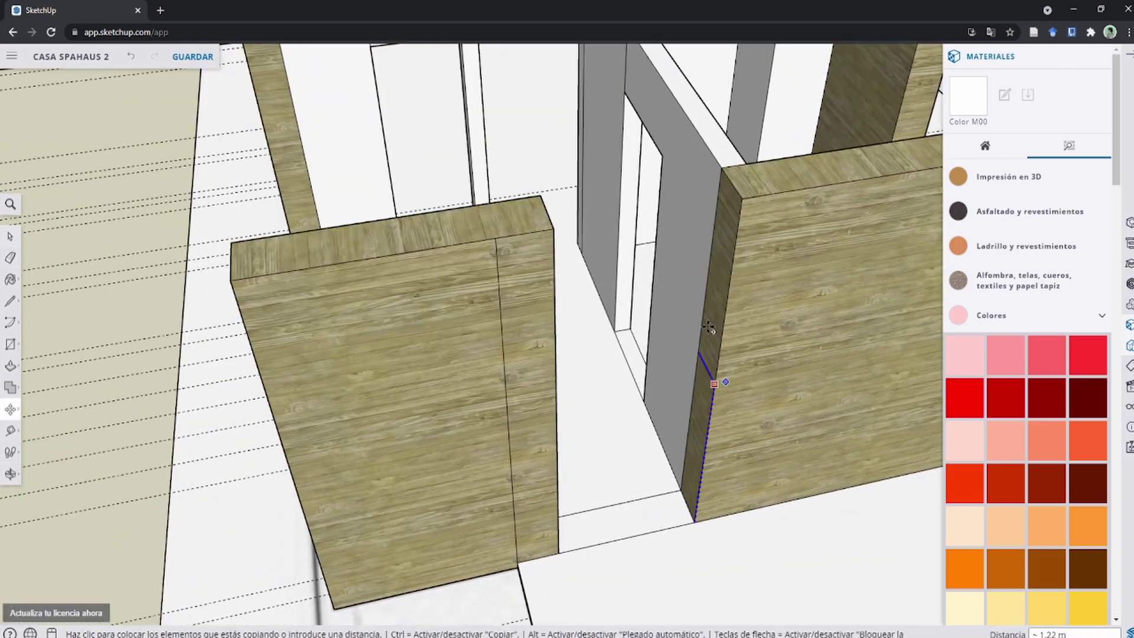
click(667, 154)
key(p)
Step: Orbit around the doorway, the new room and the stair room to inspect the walls
key(e)
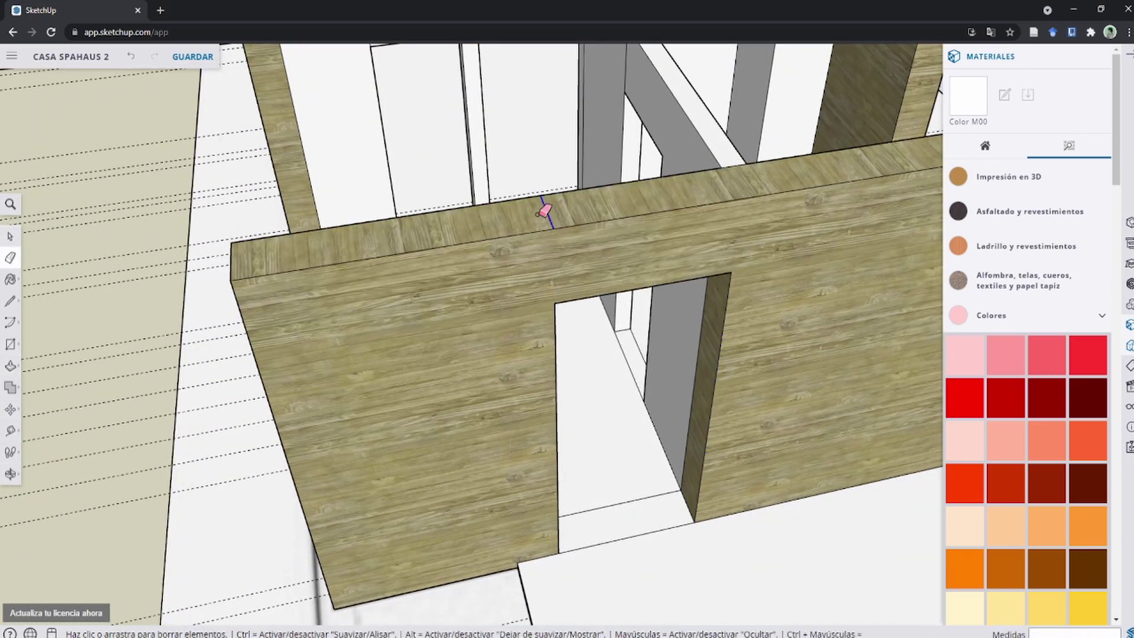
mouse_move(539, 215)
middle_down()
mouse_move(540, 176)
mouse_move(420, 304)
mouse_move(296, 76)
mouse_move(618, 112)
mouse_move(676, 307)
middle_up()
scroll(608, 253, down, 3)
scroll(579, 267, down, 2)
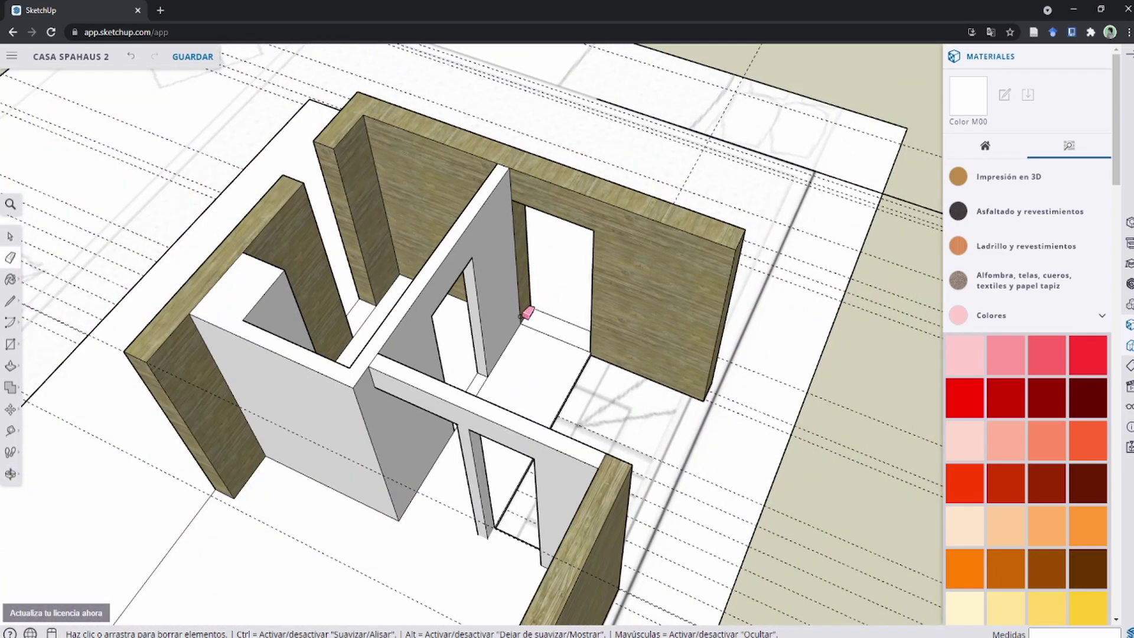
mouse_move(527, 313)
middle_down()
mouse_move(362, 228)
mouse_move(471, 190)
middle_up()
scroll(534, 295, up, 3)
scroll(563, 388, up, 2)
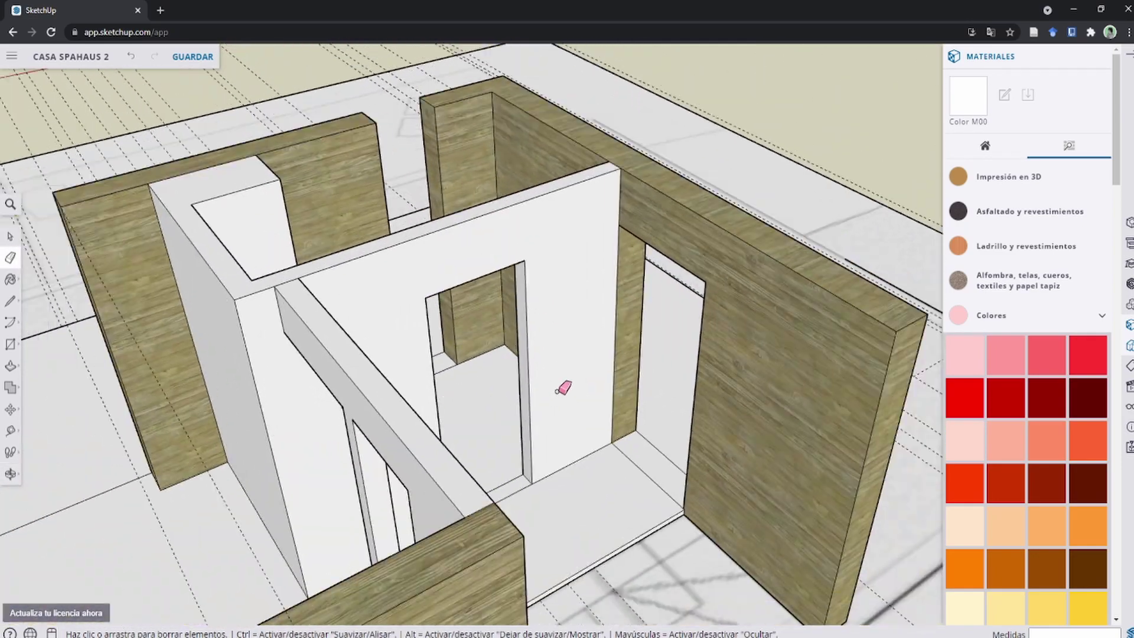
mouse_move(557, 391)
middle_down()
mouse_move(932, 499)
mouse_move(544, 418)
middle_up()
scroll(531, 437, up, 5)
key(space)
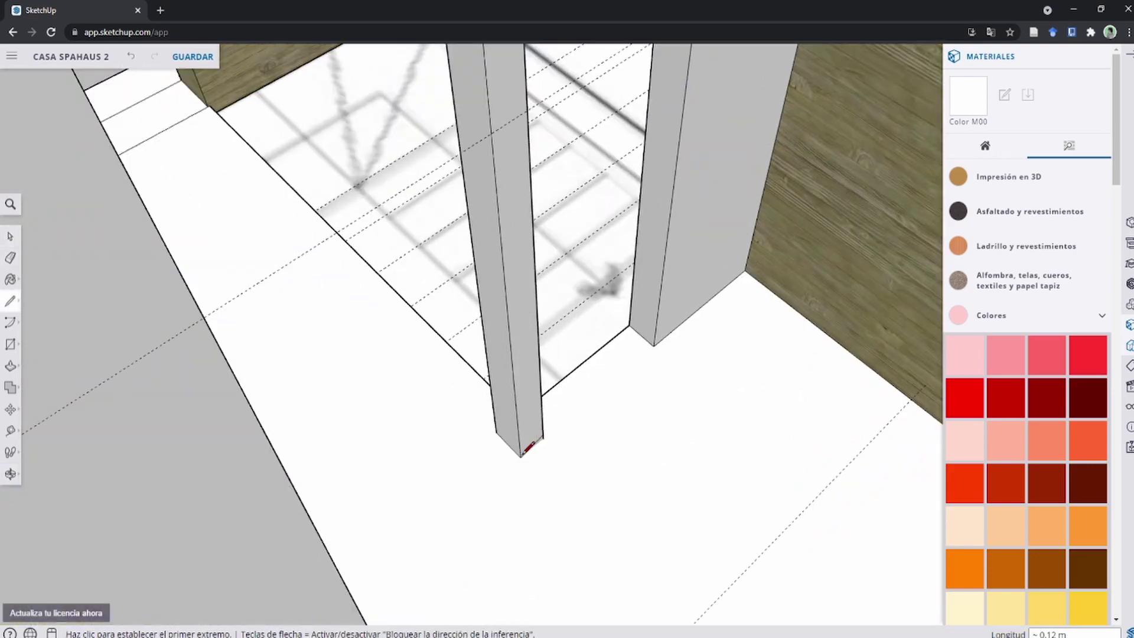
scroll(526, 432, up, 2)
key(space)
scroll(476, 409, down, 5)
scroll(578, 374, down, 5)
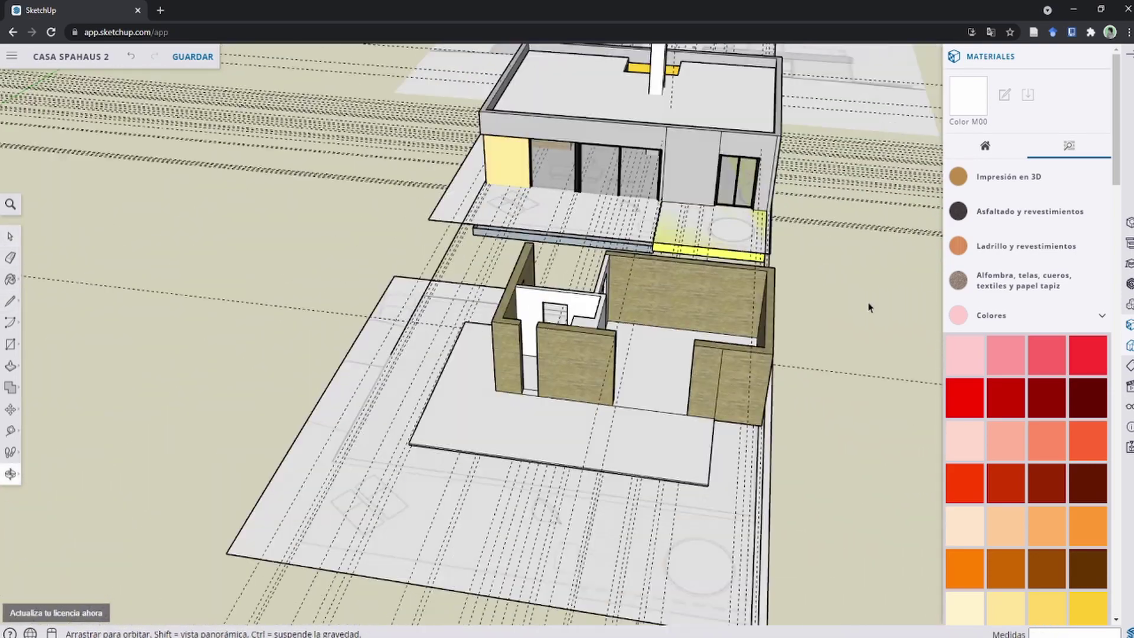
scroll(526, 374, up, 4)
mouse_move(526, 374)
middle_down()
mouse_move(709, 533)
mouse_move(778, 487)
mouse_move(643, 443)
mouse_move(689, 367)
mouse_move(329, 431)
middle_up()
scroll(329, 431, up, 2)
scroll(374, 430, up, 2)
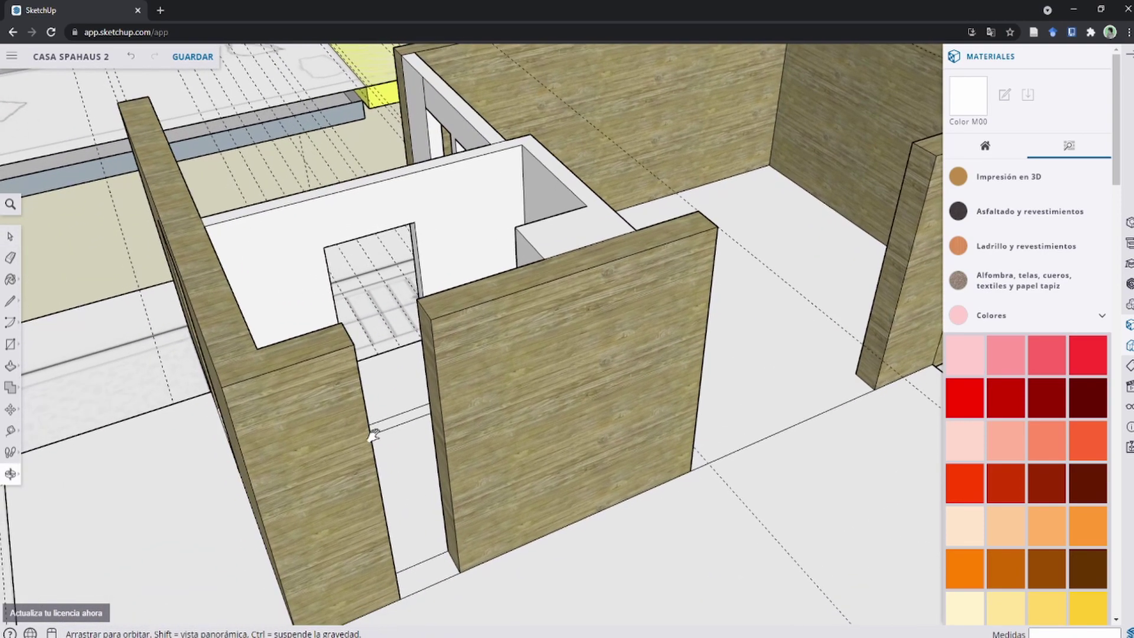
middle_drag(418, 498, 481, 543)
Step: Copy an edge up the wall and fill the wall gap, leaving a small window
key(m)
click(485, 546)
key(ctrl)
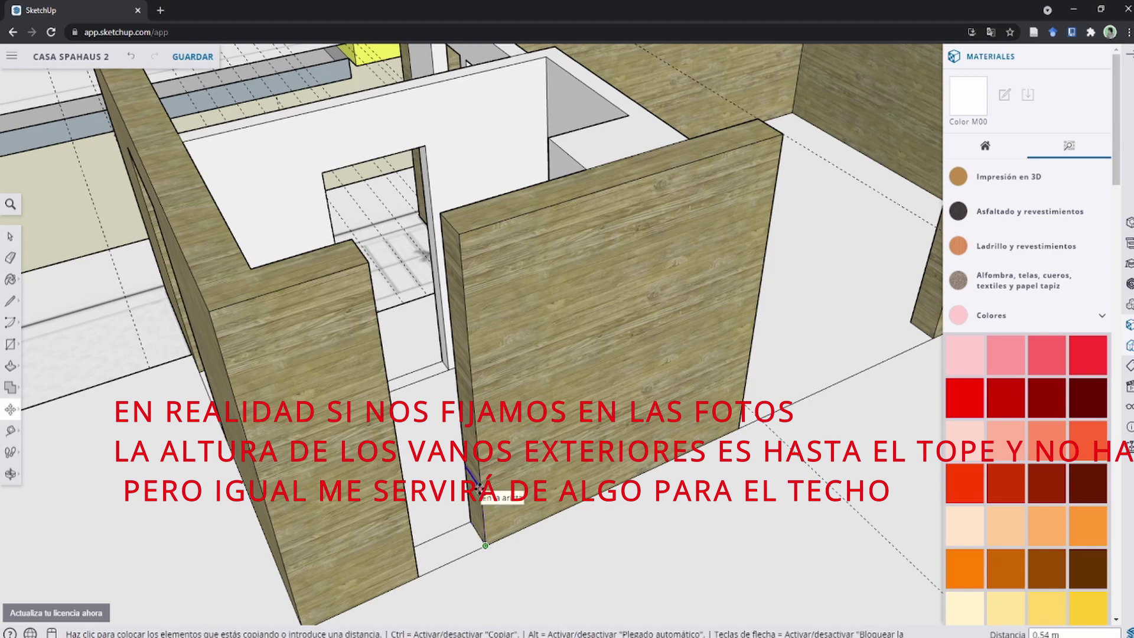
click(468, 341)
key(p)
middle_drag(467, 304, 485, 282)
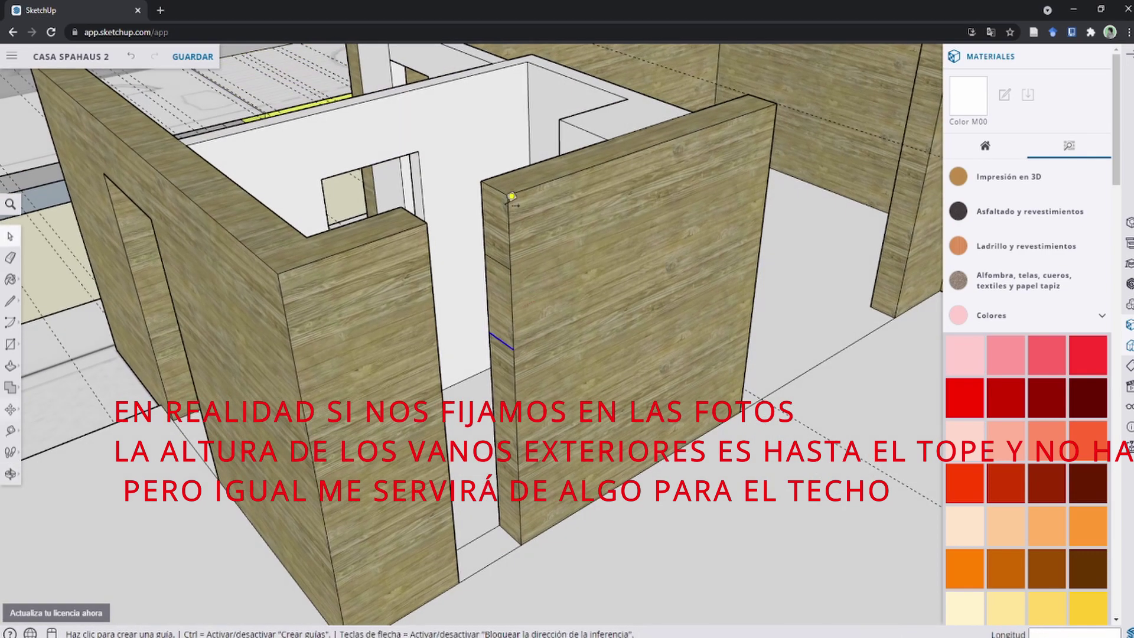
double_click(486, 231)
double_click(489, 425)
Step: Erase the leftover front-wall edge and copy an edge to form the lintel face
key(e)
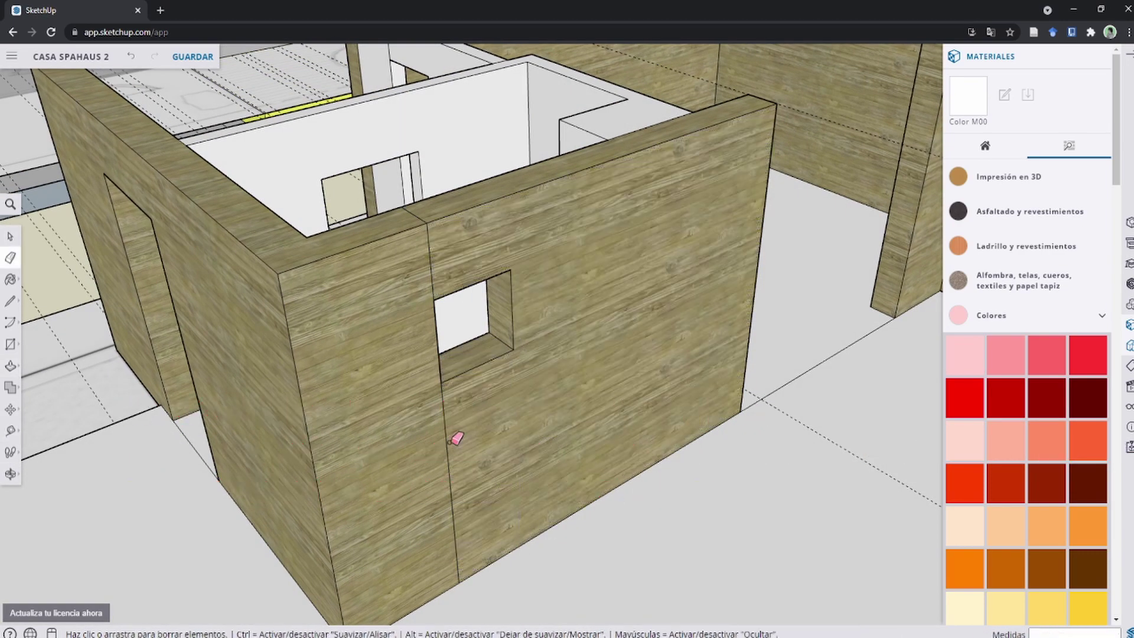
mouse_move(456, 436)
middle_down()
mouse_move(439, 321)
mouse_move(405, 360)
middle_up()
click(439, 321)
key(space)
key(m)
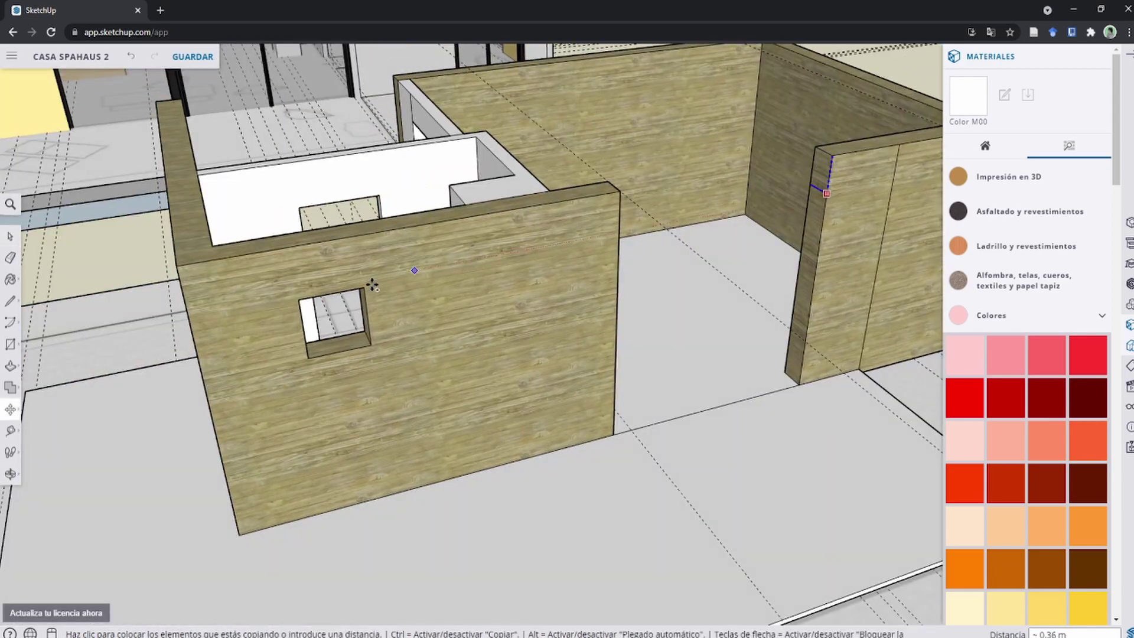
key(ctrl)
click(826, 158)
mouse_move(826, 158)
middle_down()
mouse_move(649, 266)
mouse_move(676, 311)
mouse_move(447, 336)
mouse_move(473, 330)
middle_up()
key(p)
Step: Show the 09.jpg reference photo full-screen in Photos
scroll(677, 310, down, 2)
scroll(679, 309, down, 5)
scroll(674, 224, up, 5)
scroll(674, 224, down, 4)
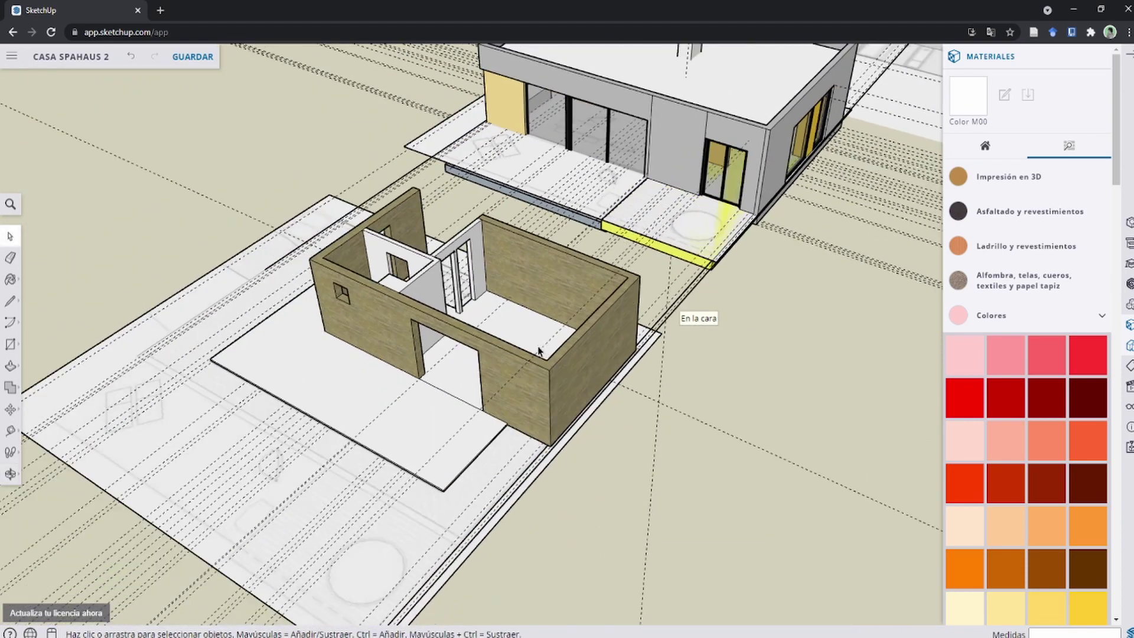
scroll(534, 356, up, 2)
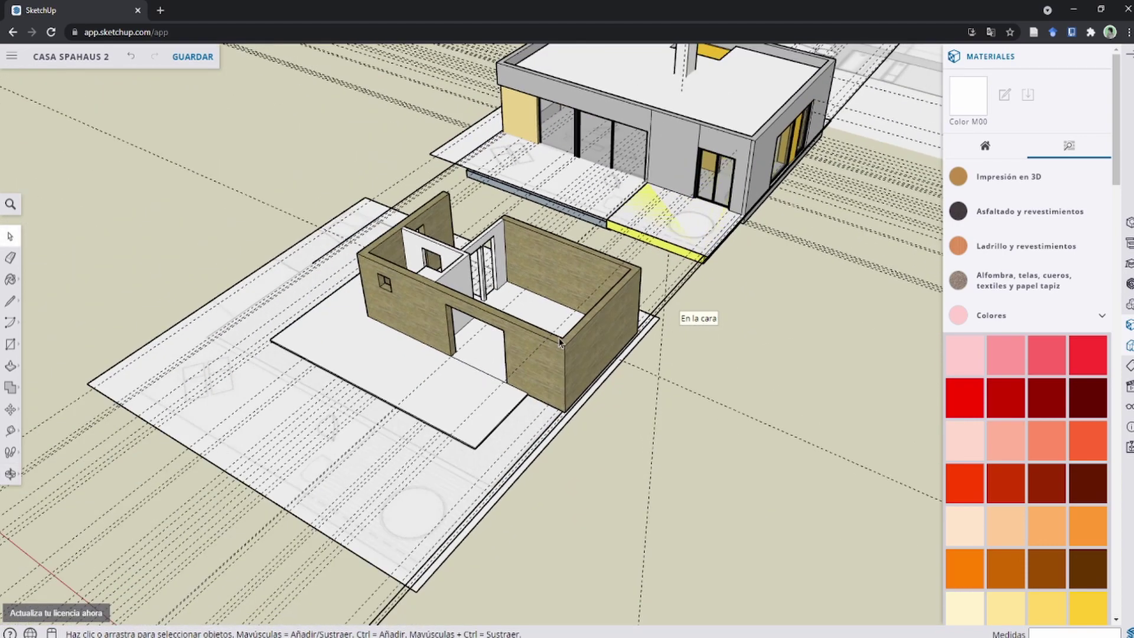
scroll(596, 343, down, 3)
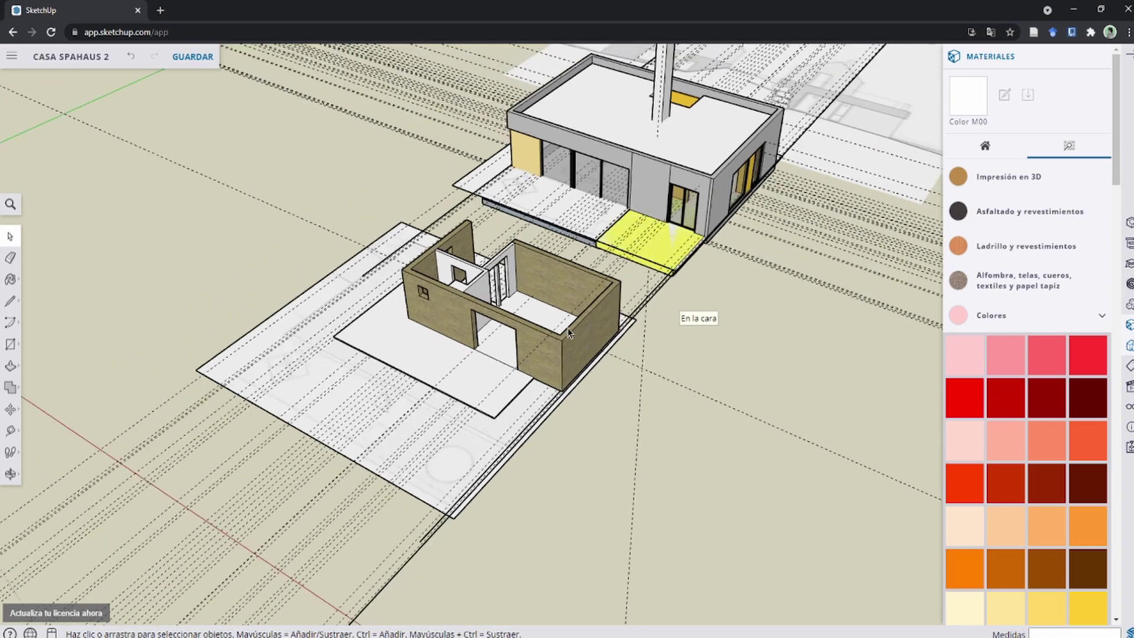
scroll(597, 343, down, 2)
drag(485, 79, 289, 118)
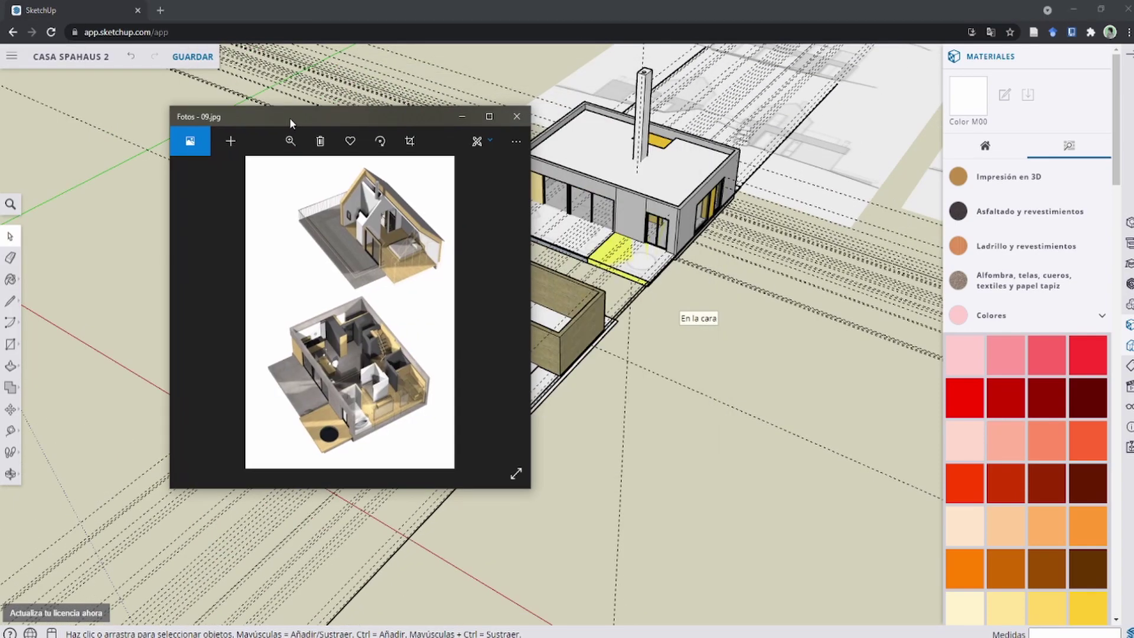
double_click(289, 118)
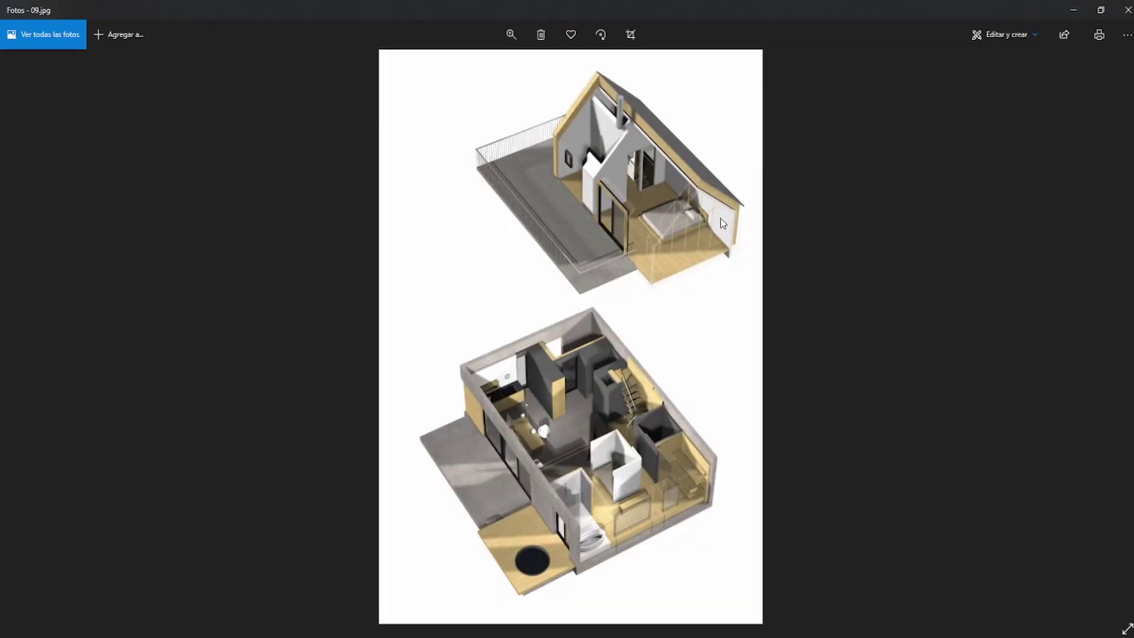
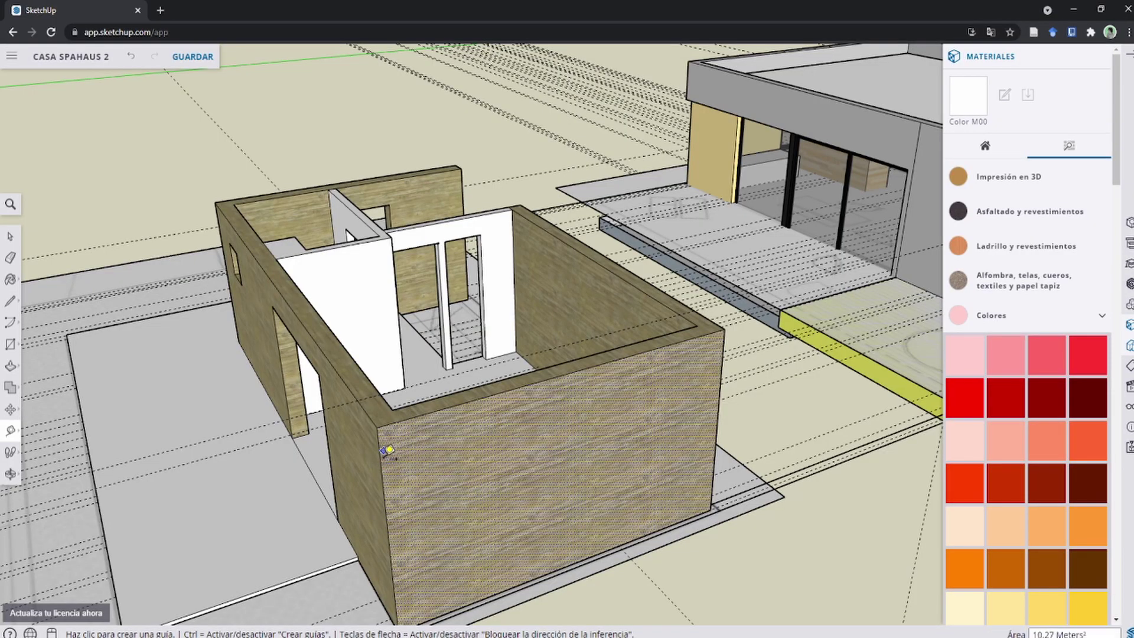
Step: Place a Tape Measure guide point 2.10 m along the front wall's top edge
click(386, 453)
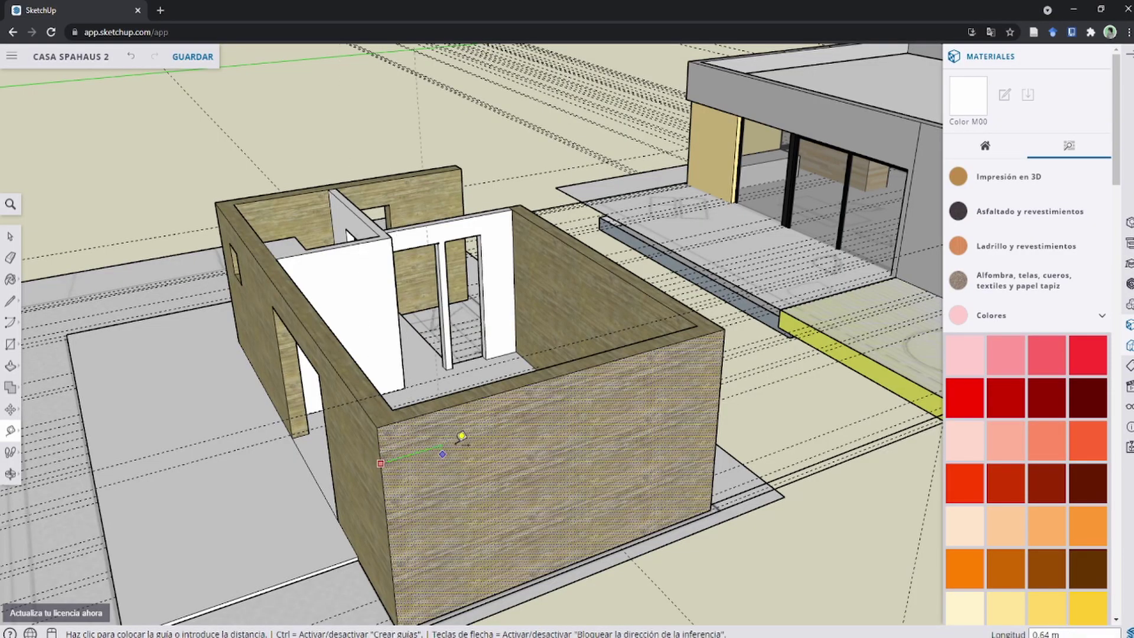
click(465, 435)
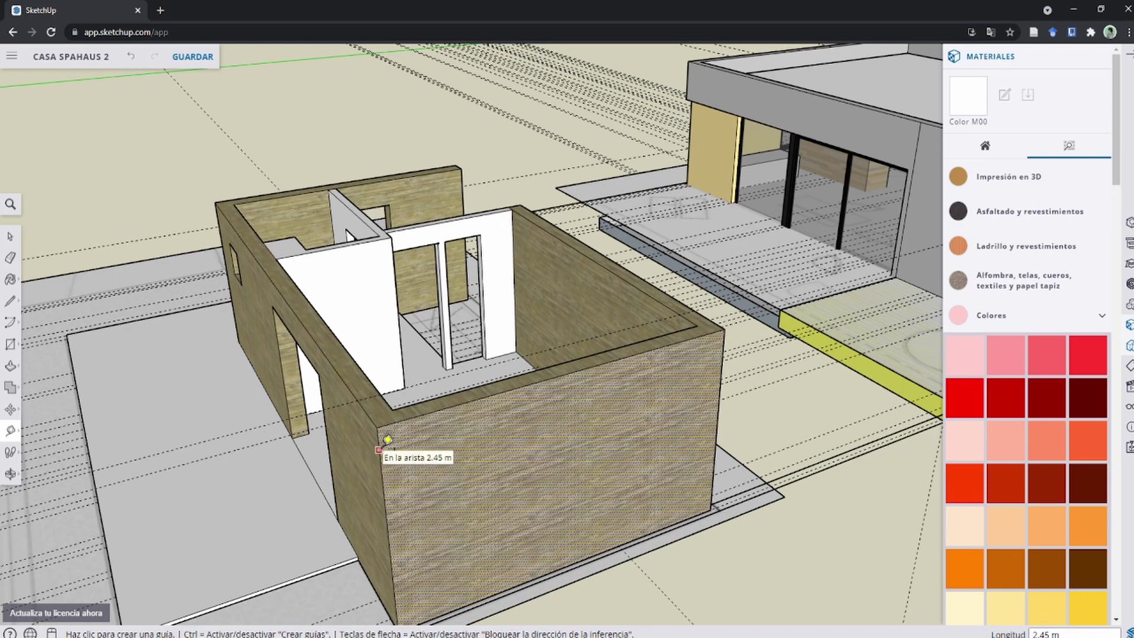
click(378, 450)
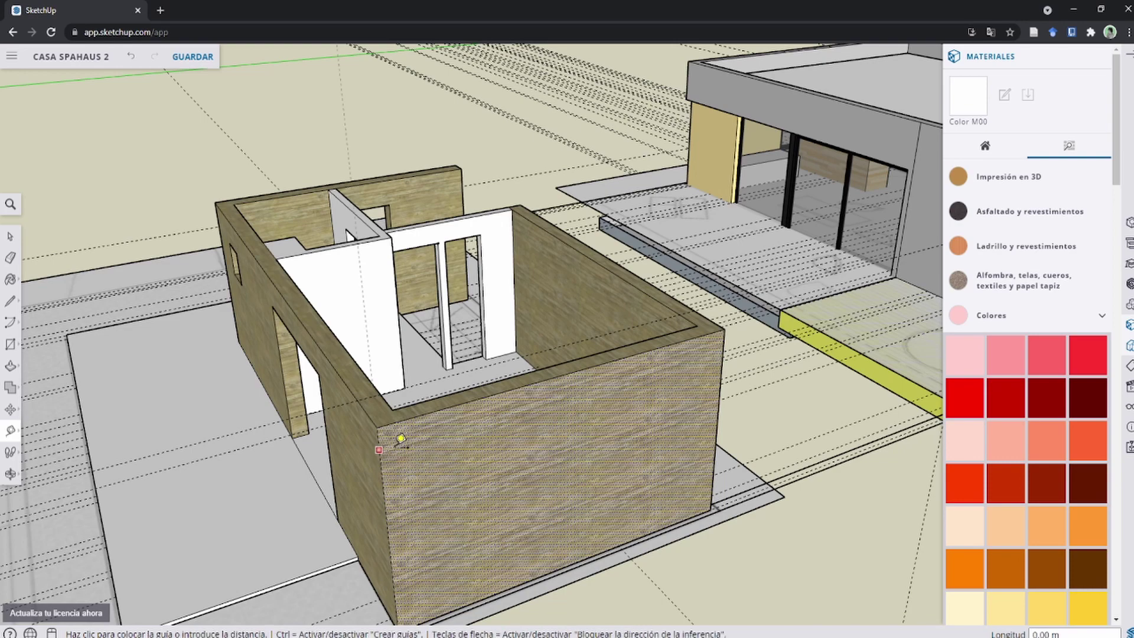
click(568, 374)
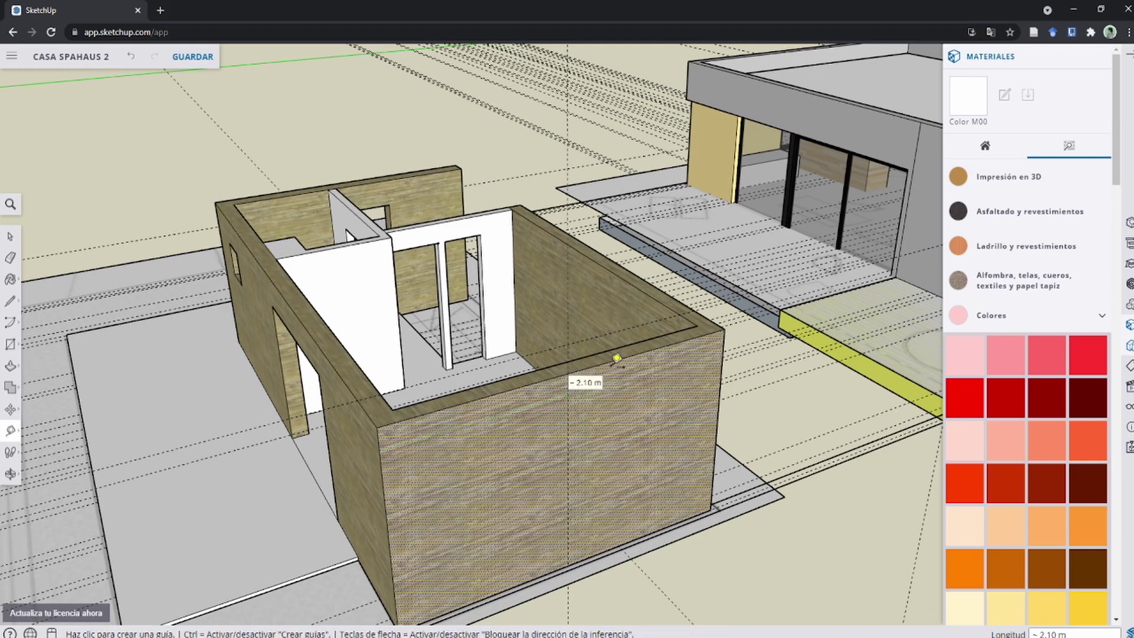
Step: Draw a 2.1 m vertical line up from the guide point
key(l)
click(568, 373)
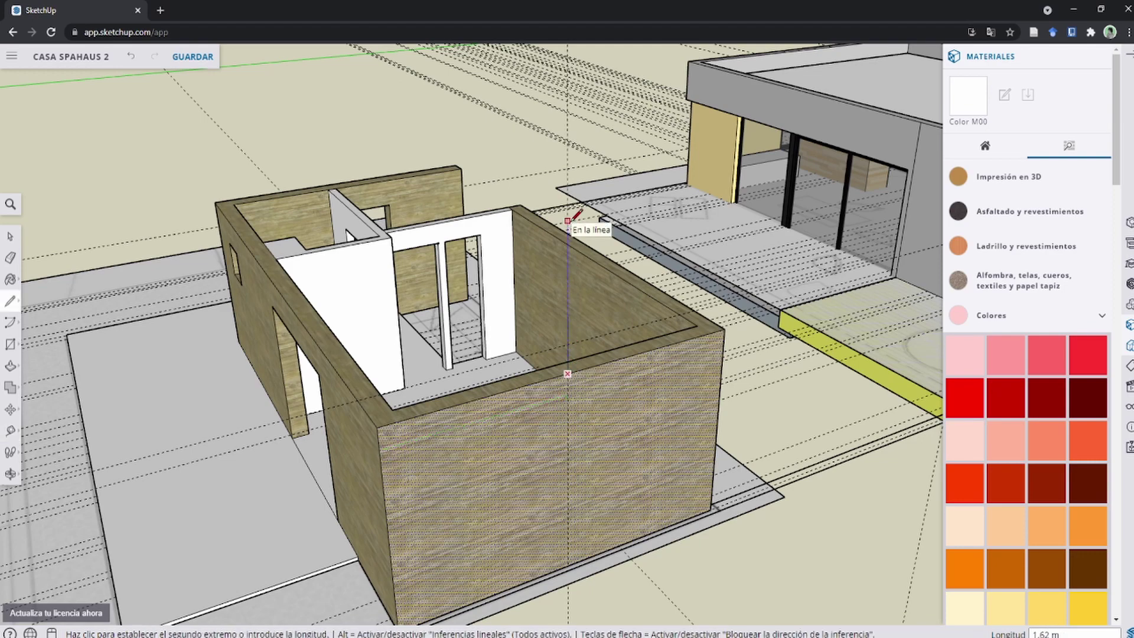
key(Return)
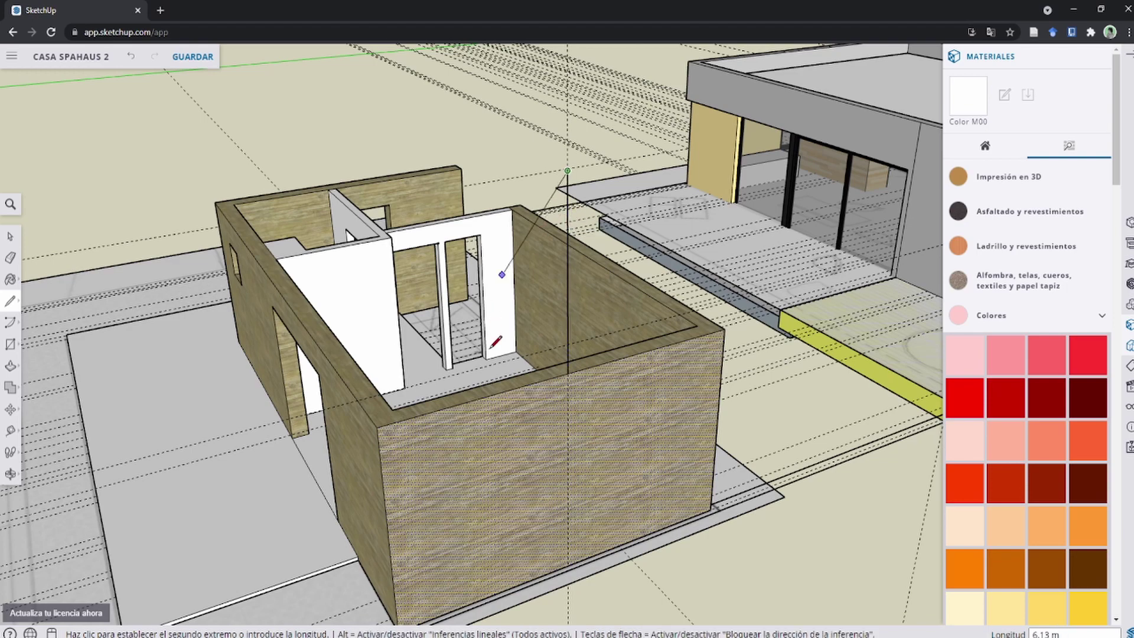
Step: Connect the top of the vertical line to both wall corners, forming two triangles
middle_drag(499, 394, 471, 476)
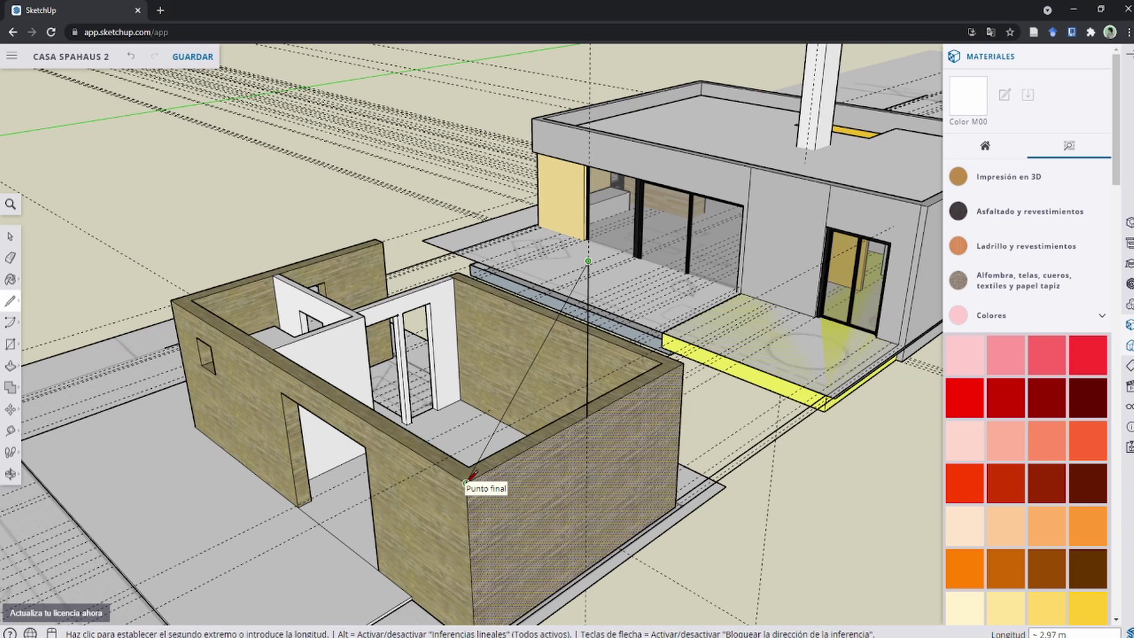
click(471, 476)
click(588, 261)
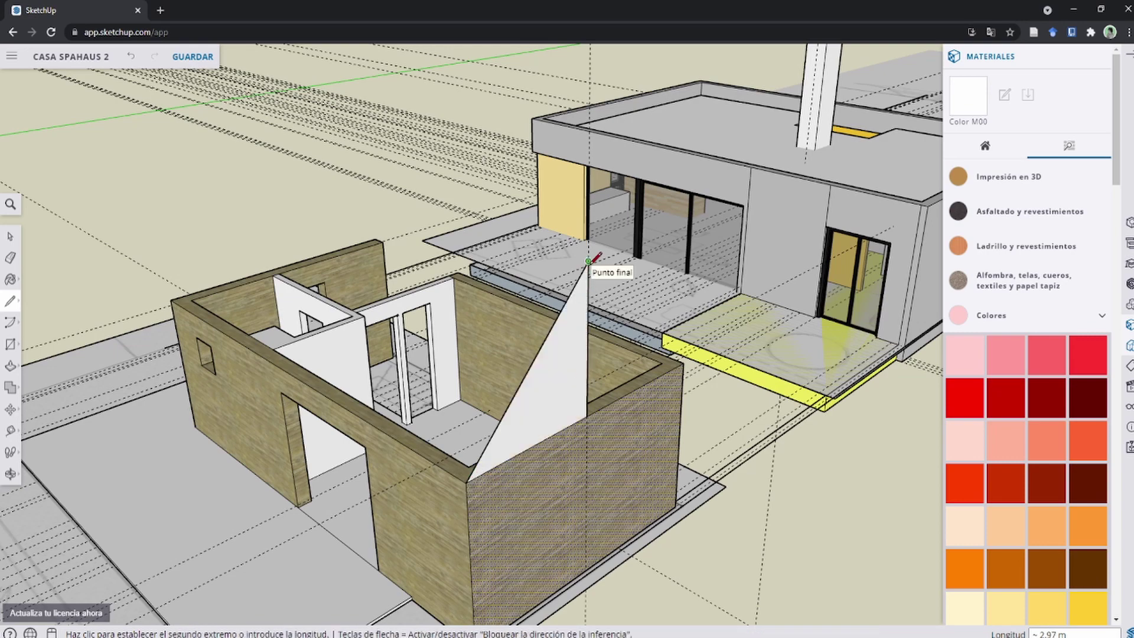
click(683, 362)
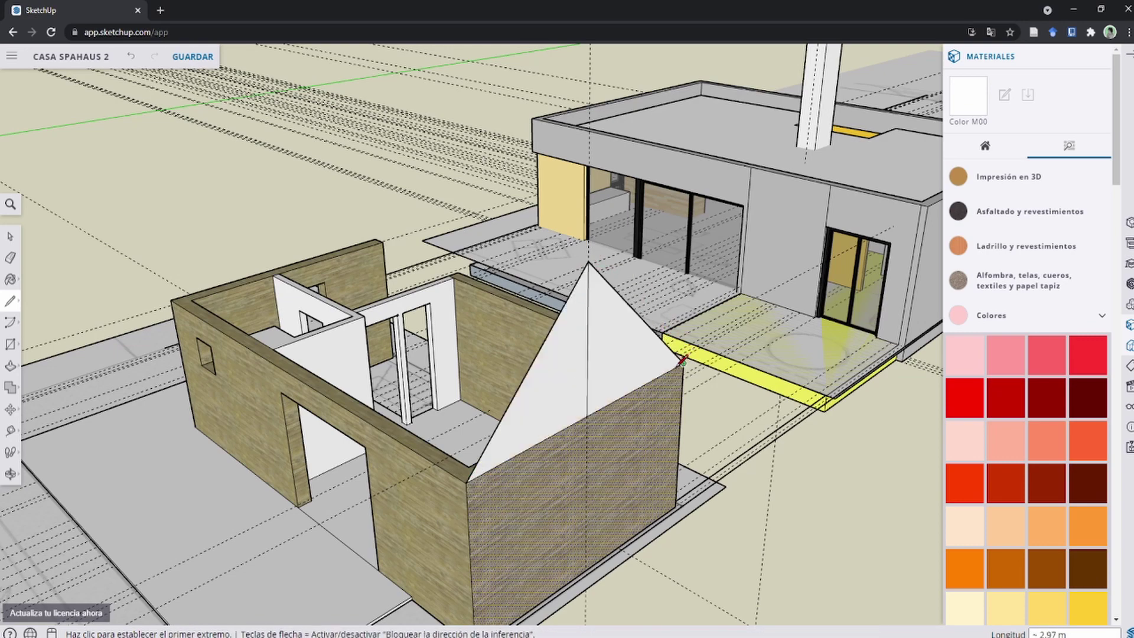
key(space)
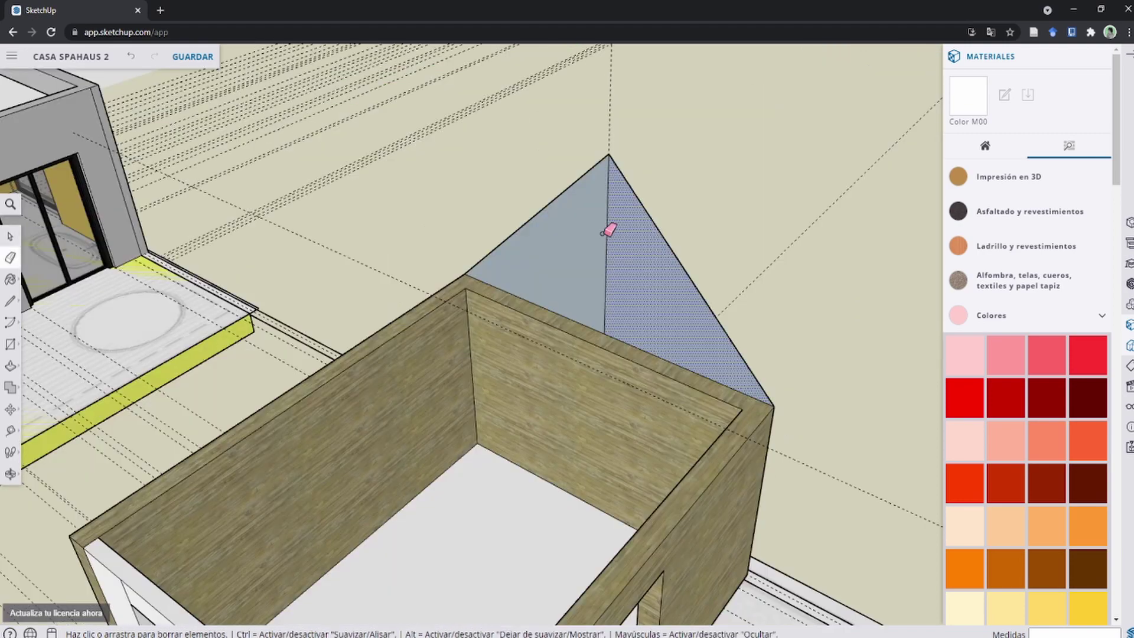
Step: Erase the middle vertical edge to merge them into one gable face, and select it
click(604, 231)
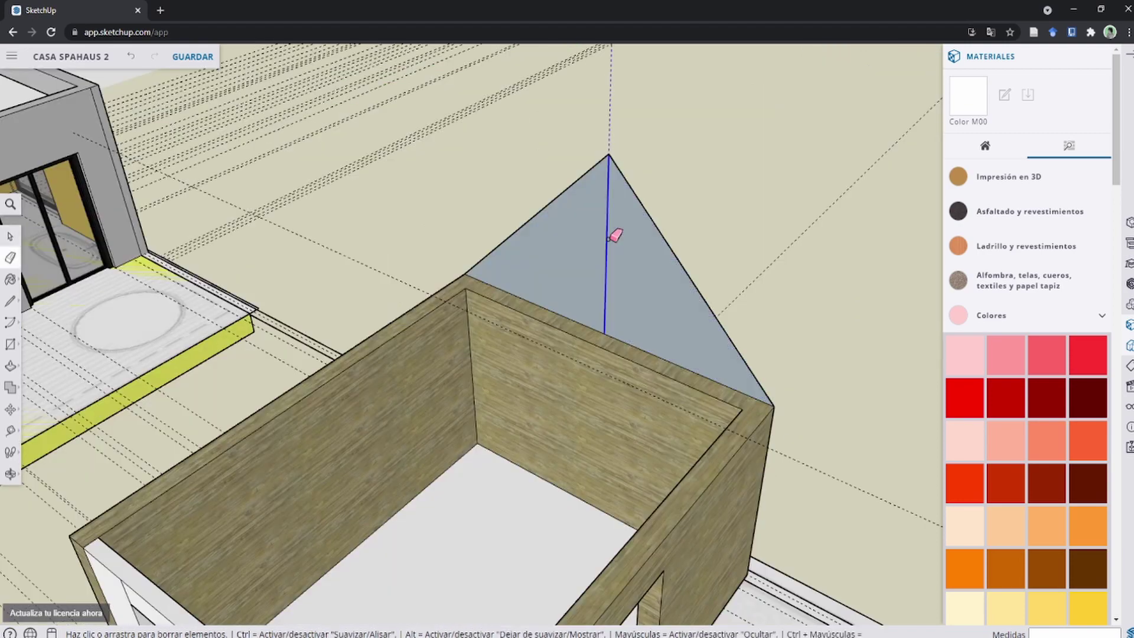
key(space)
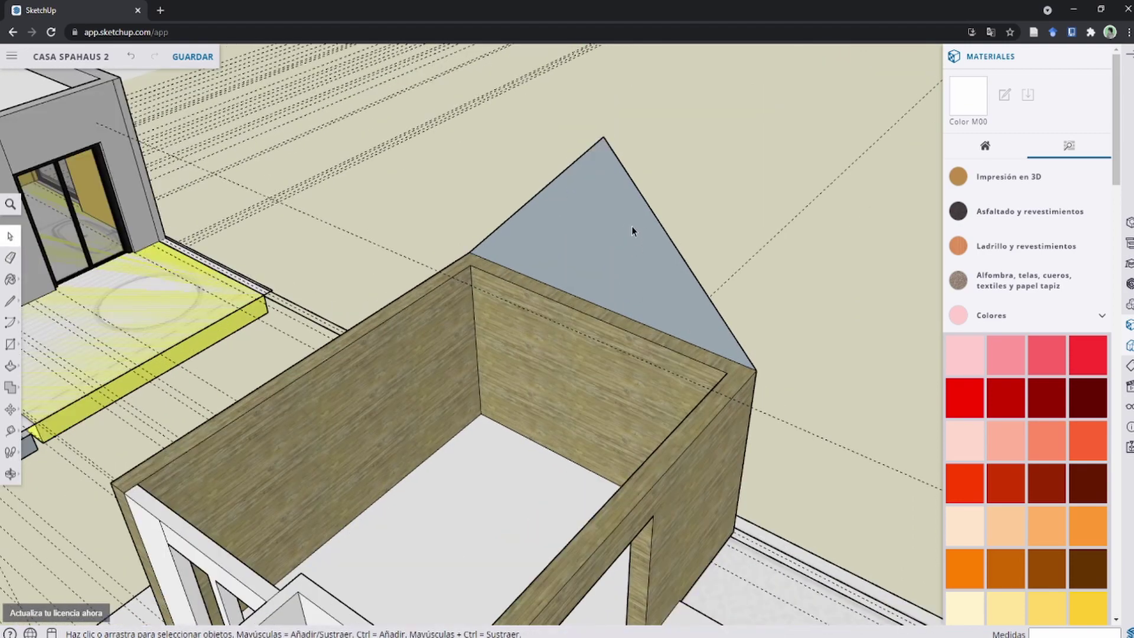
click(632, 230)
mouse_move(632, 231)
middle_down()
mouse_move(54, 267)
mouse_move(437, 126)
middle_up()
scroll(503, 254, up, 3)
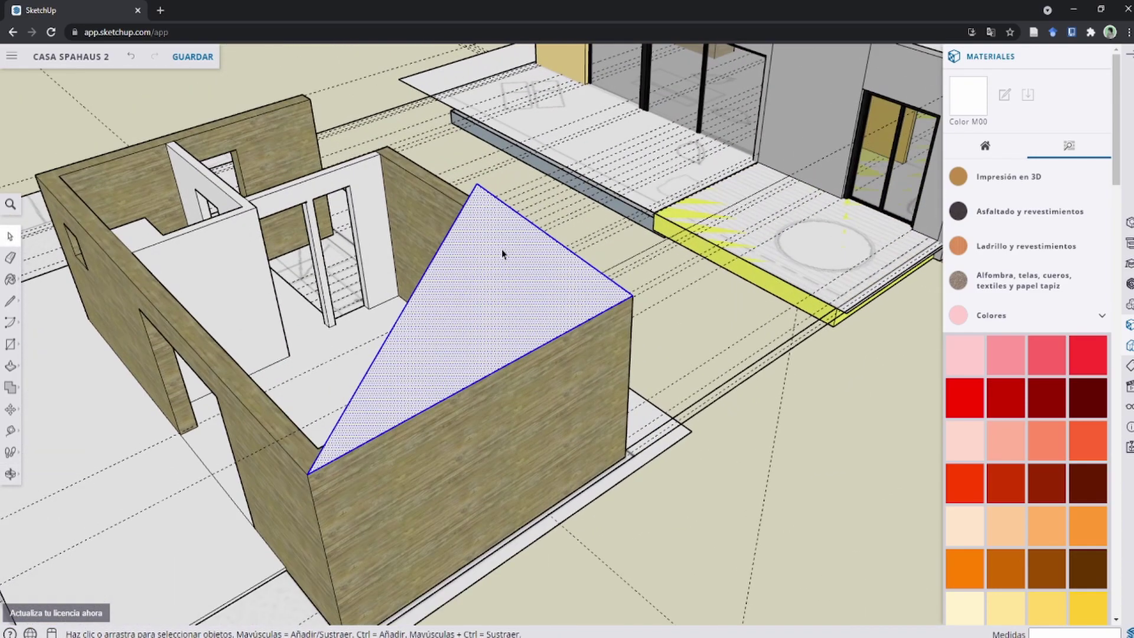
Step: Turn the selected triangular gable face into a group with Crear grupo
right_click(489, 251)
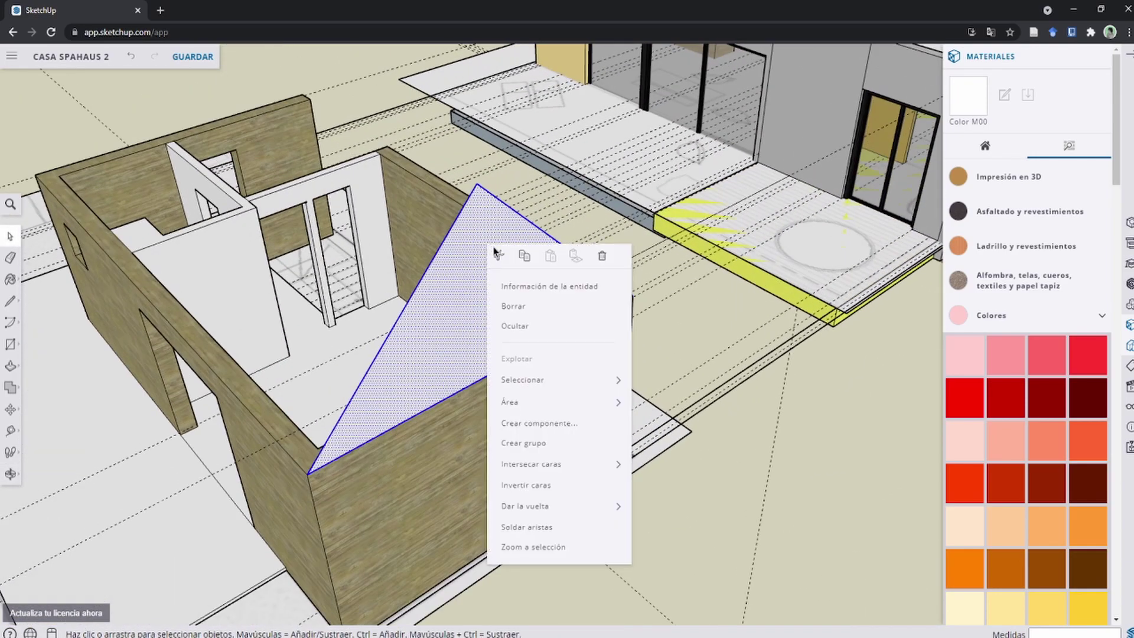
click(600, 450)
mouse_move(526, 317)
middle_down()
mouse_move(461, 299)
mouse_move(518, 299)
mouse_move(637, 400)
middle_up()
scroll(521, 296, up, 3)
scroll(637, 400, down, 3)
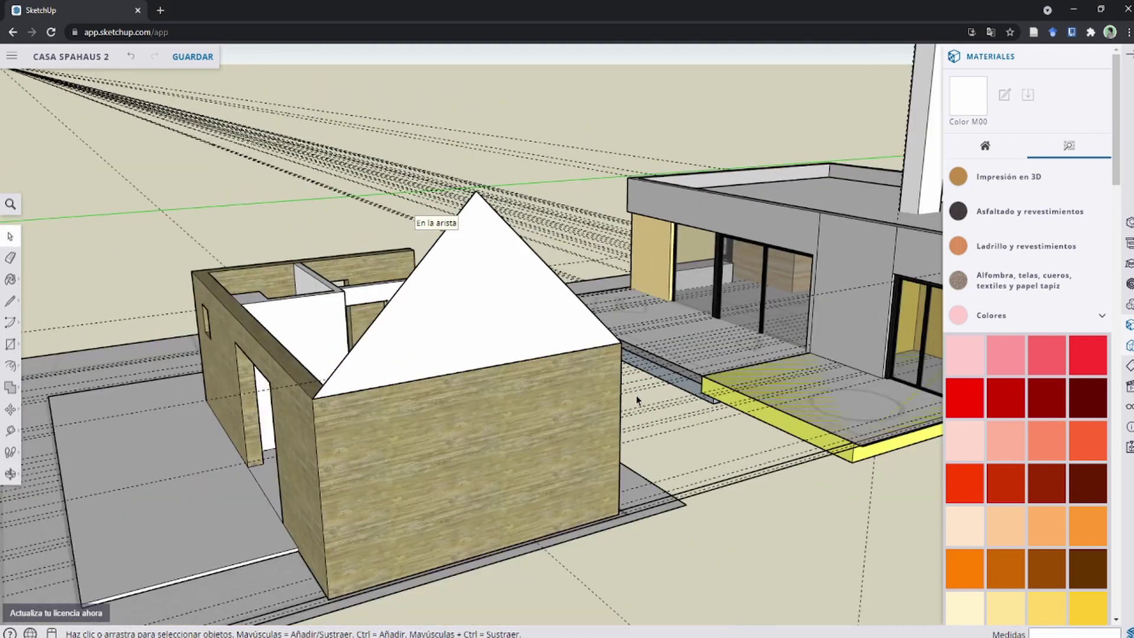
Step: Enter the gable group for editing and clear the selection
click(508, 328)
scroll(486, 312, up, 2)
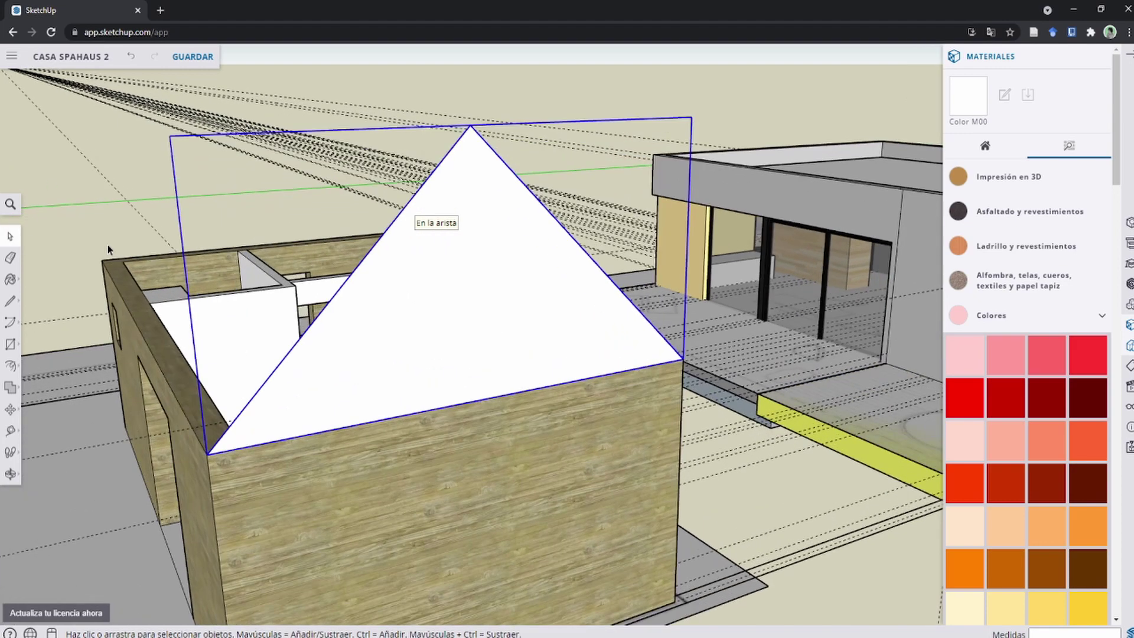
double_click(526, 316)
click(501, 285)
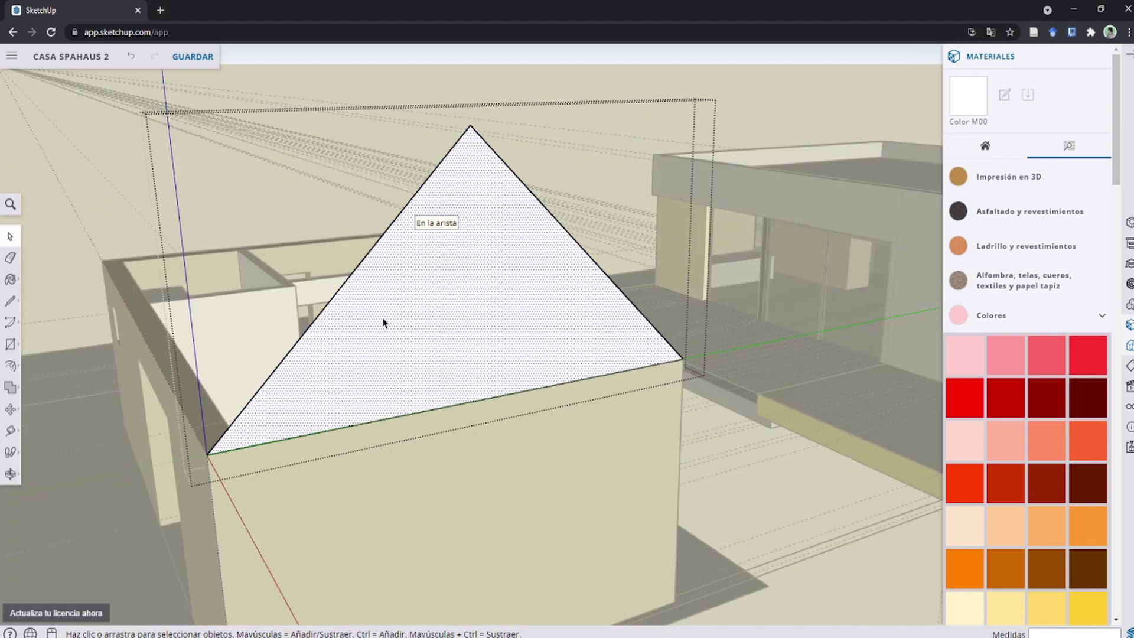
mouse_move(384, 322)
middle_down()
mouse_move(325, 307)
mouse_move(301, 285)
middle_up()
shift+click(559, 172)
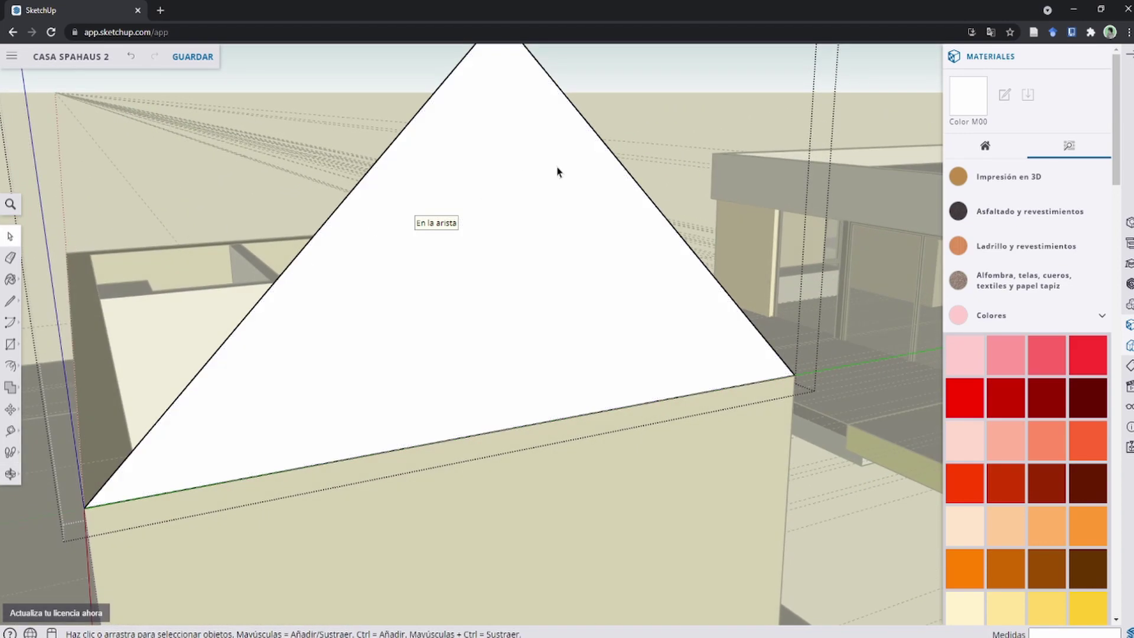
shift+middle_drag(589, 152, 591, 156)
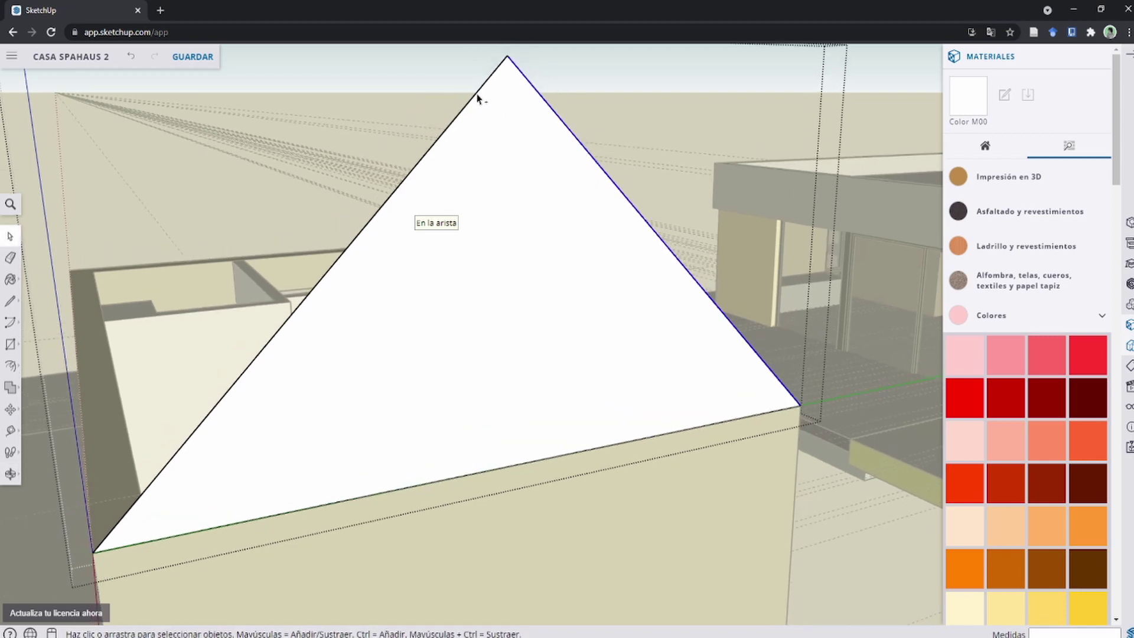
Step: Offset the gable's edge 0.2 m inward to create an inner triangle
key(f)
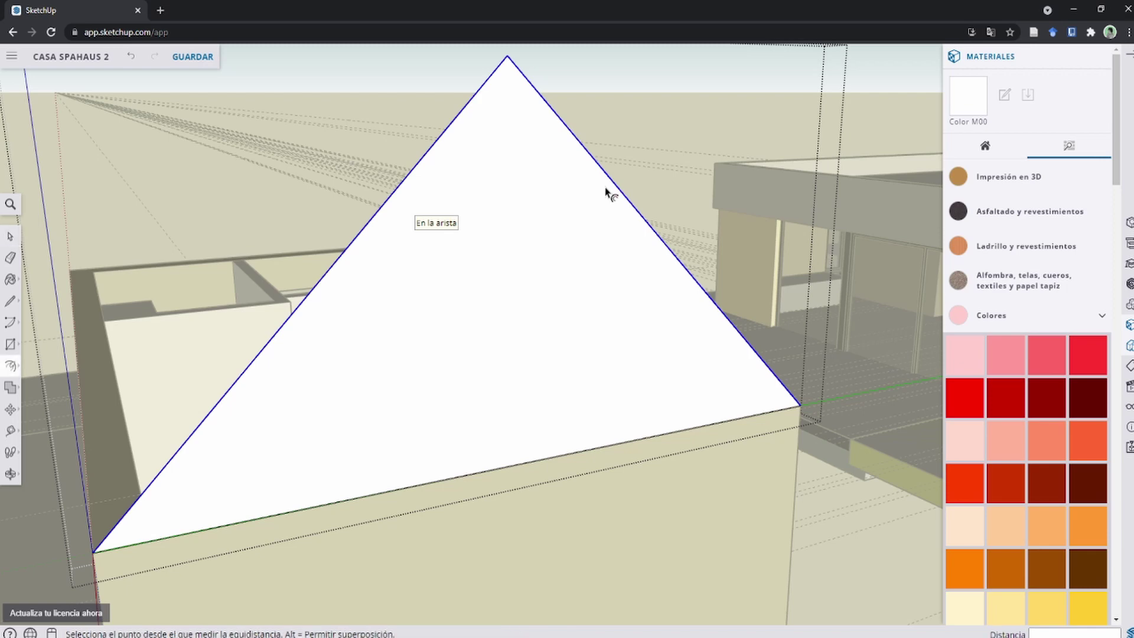
click(639, 213)
text(0.2)
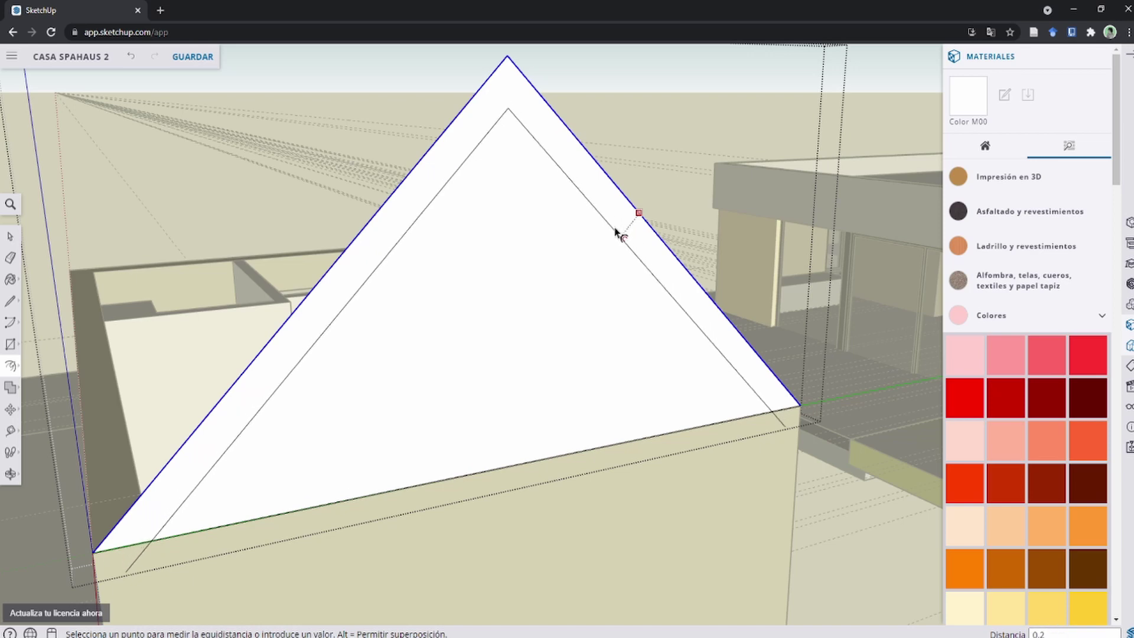
key(Return)
key(space)
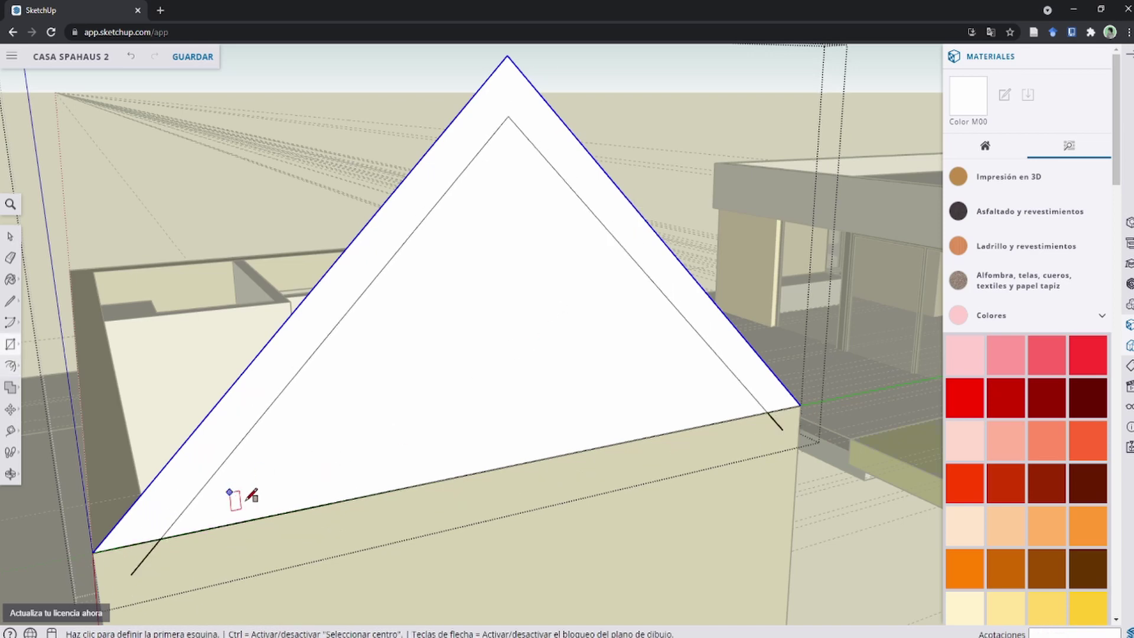
mouse_move(235, 494)
middle_down()
mouse_move(187, 418)
mouse_move(217, 486)
mouse_move(237, 422)
middle_up()
key(r)
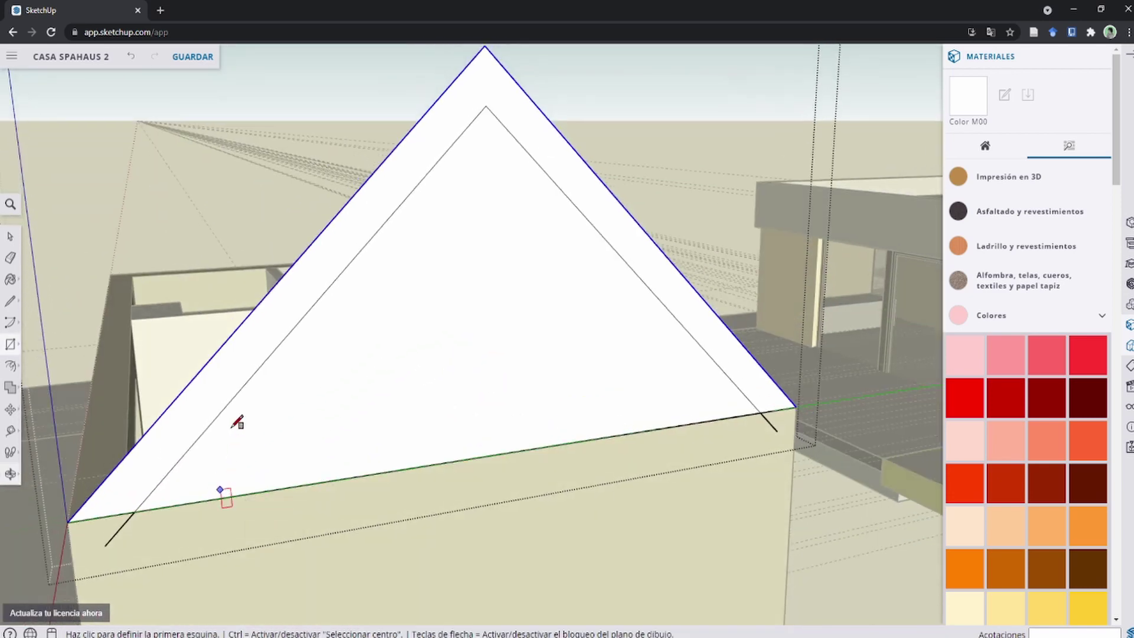
key(e)
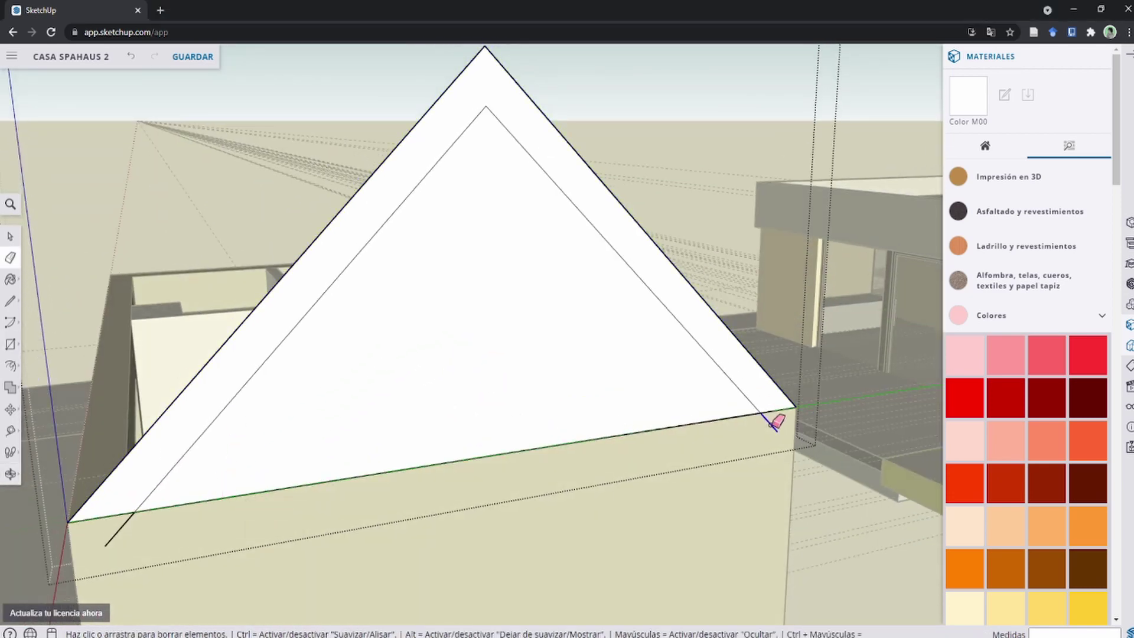
scroll(337, 398, down, 2)
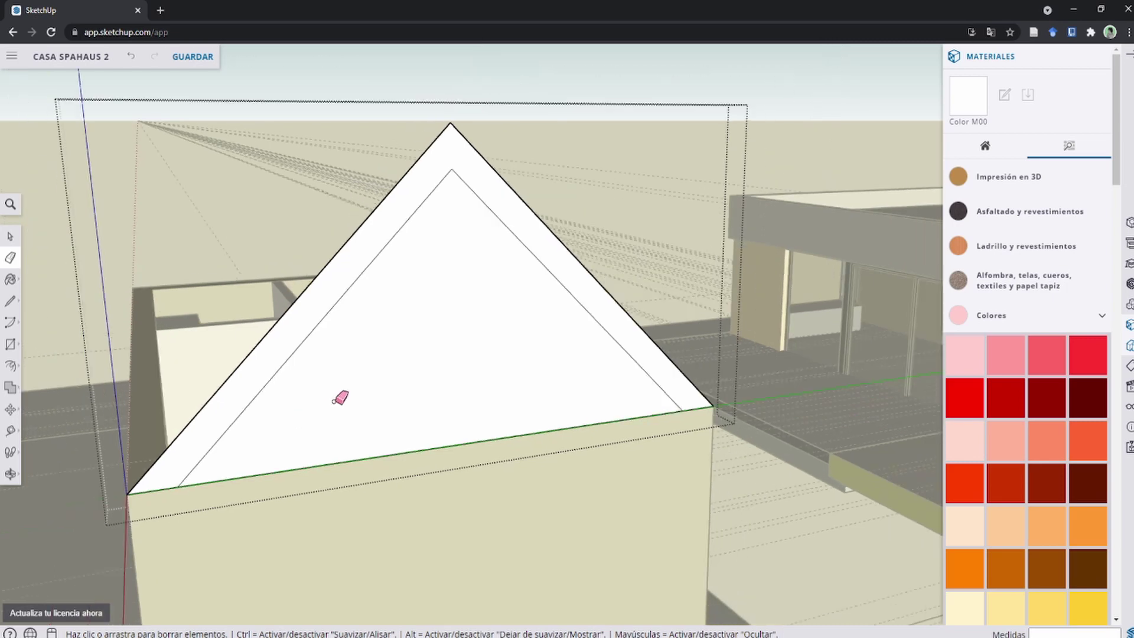
scroll(392, 380, down, 2)
Step: Delete the inner triangle face, leaving a 0.2 m triangular gable frame
key(p)
middle_drag(350, 300, 322, 266)
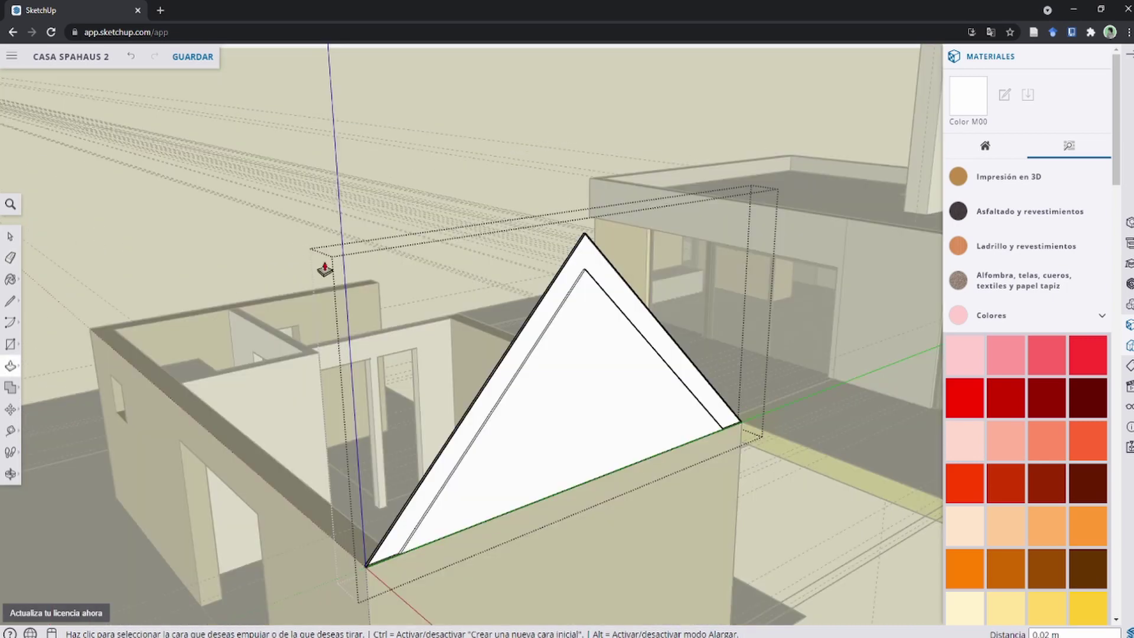
click(553, 318)
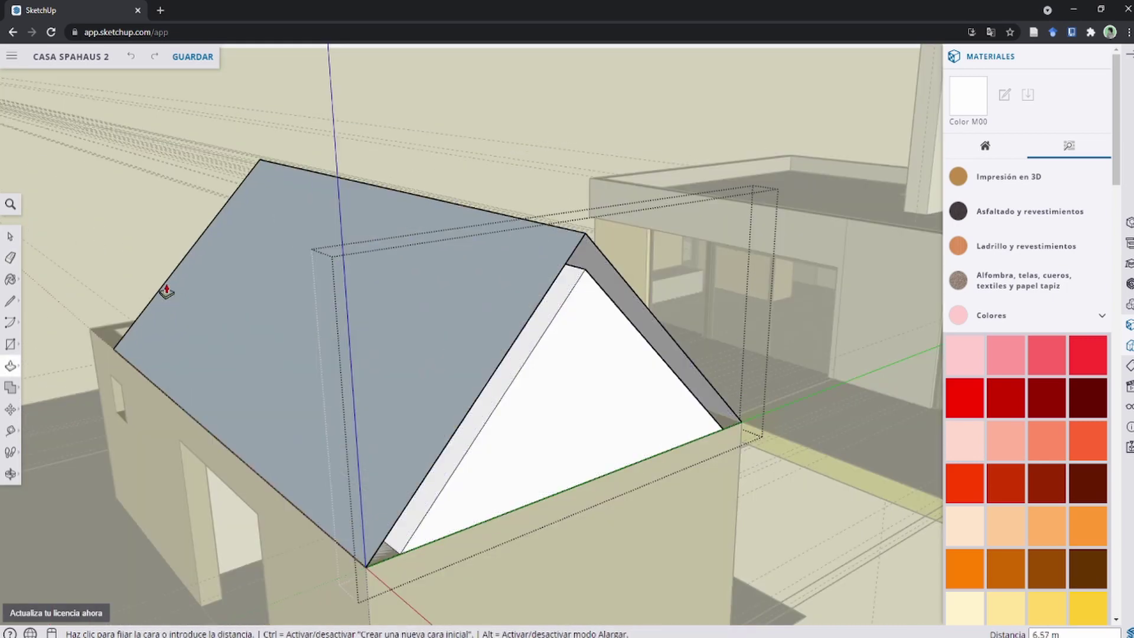
key(space)
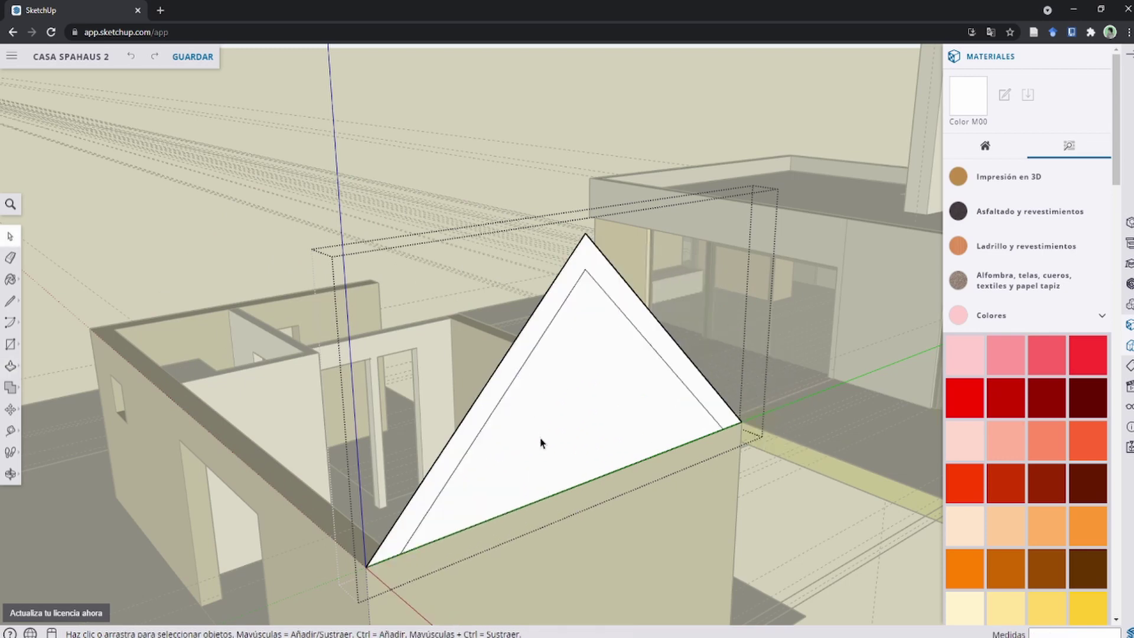
click(567, 510)
key(Delete)
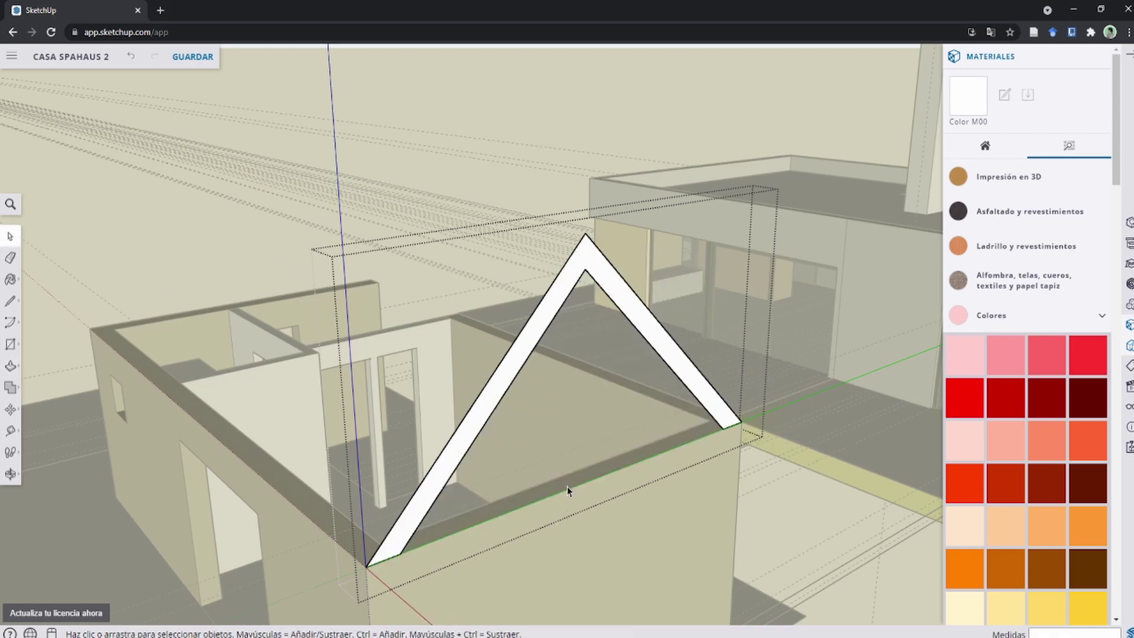
key(ctrl+z)
drag(611, 509, 573, 436)
key(Delete)
Step: Push the triangular frame 7.72 m along the outbuilding to form the pitched roof
click(447, 371)
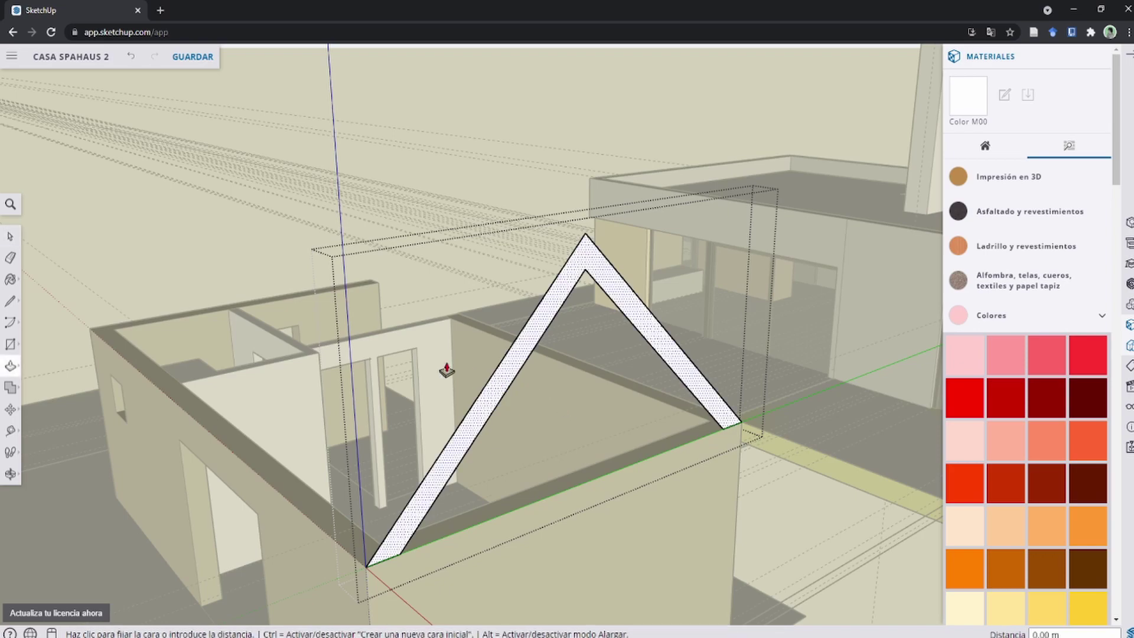
click(92, 330)
scroll(249, 292, down, 3)
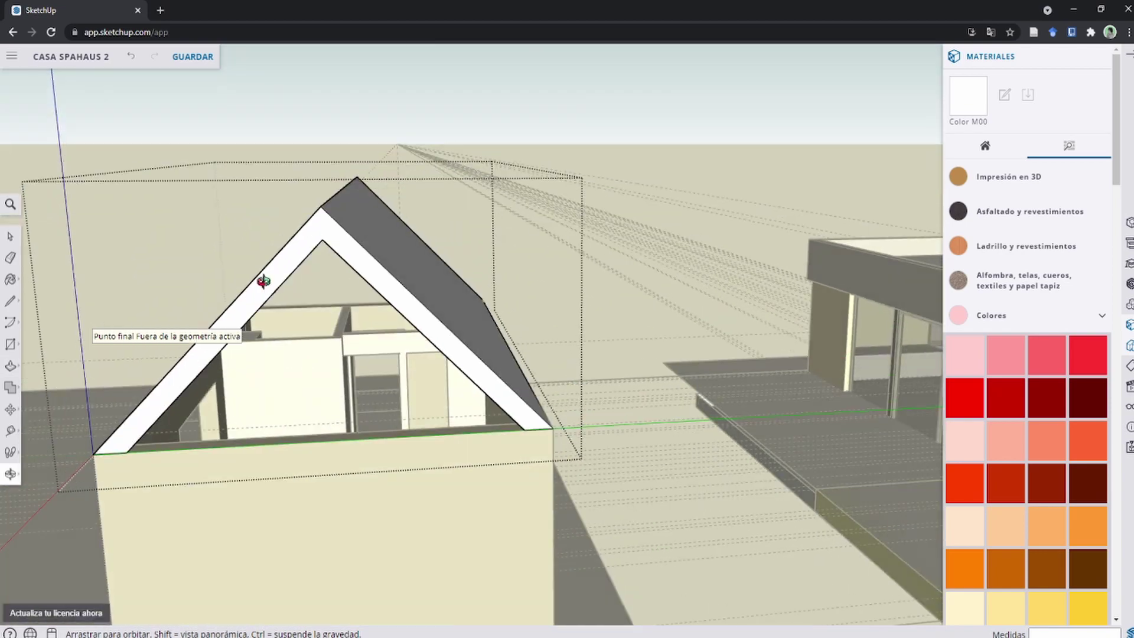
drag(263, 284, 479, 323)
scroll(479, 323, up, 2)
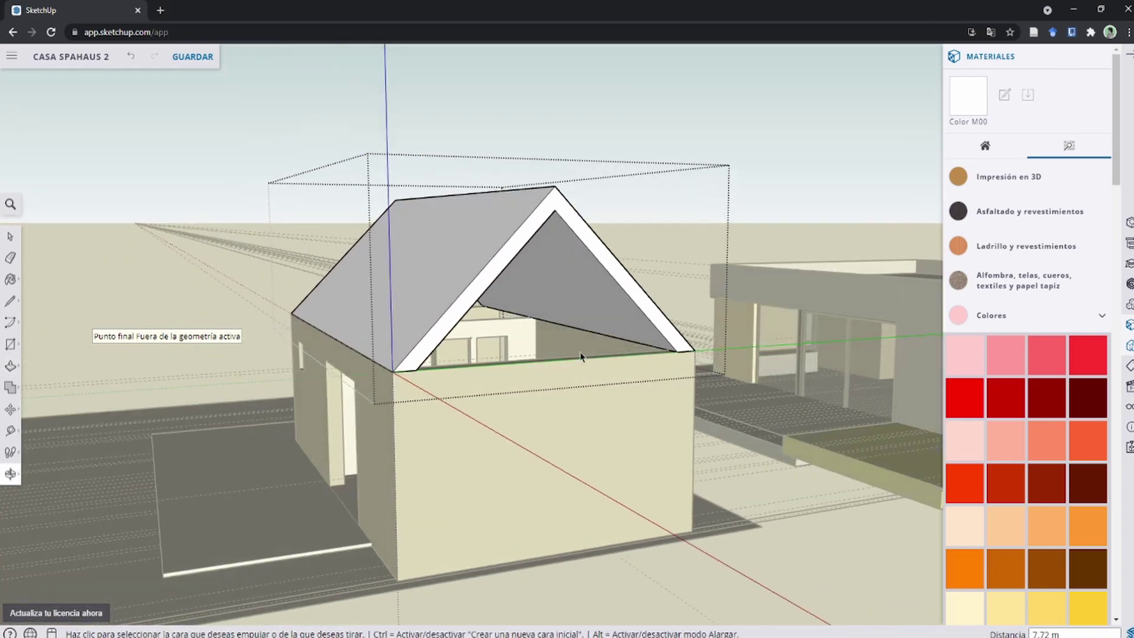
Step: Exit the group editing and orbit to show the house's left wall
key(space)
scroll(572, 377, up, 2)
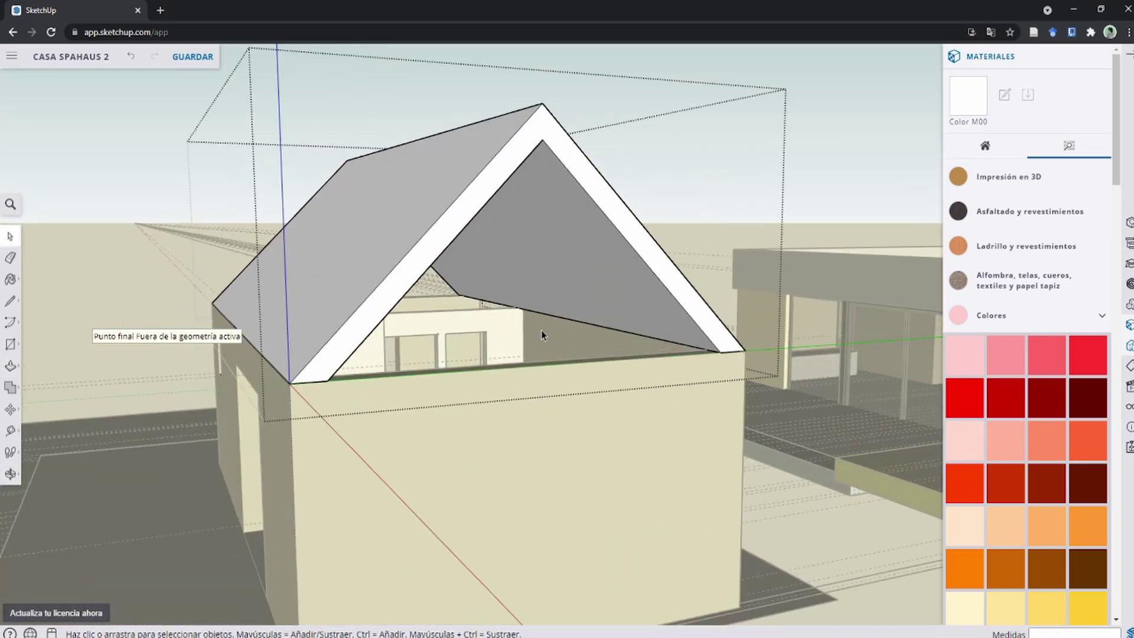
middle_drag(541, 331, 449, 423)
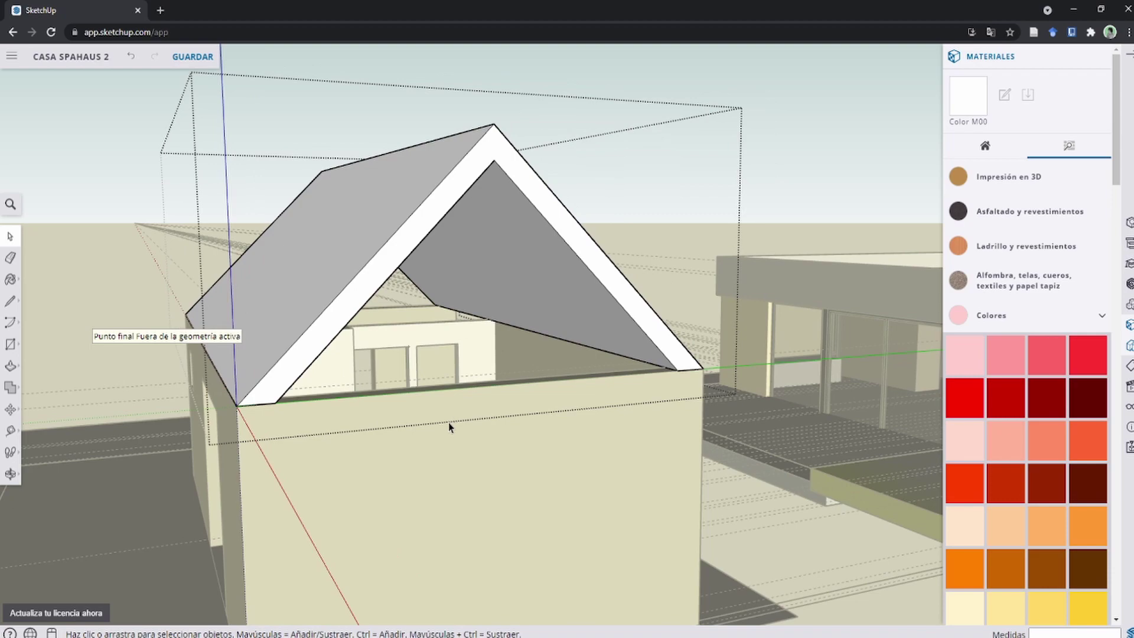
click(464, 451)
scroll(474, 418, up, 2)
mouse_move(474, 418)
middle_down()
mouse_move(519, 412)
mouse_move(491, 418)
middle_up()
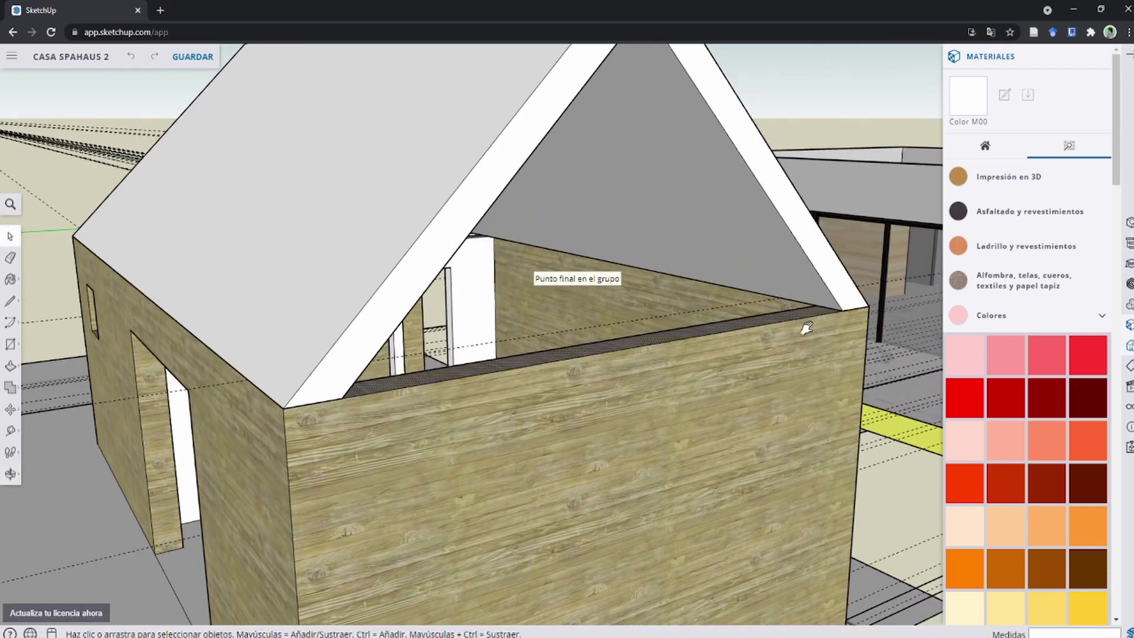
Step: Draw lines from the roof apex to the wall top and along both roof edges, closing the gable halves
middle_drag(806, 329, 775, 348)
key(l)
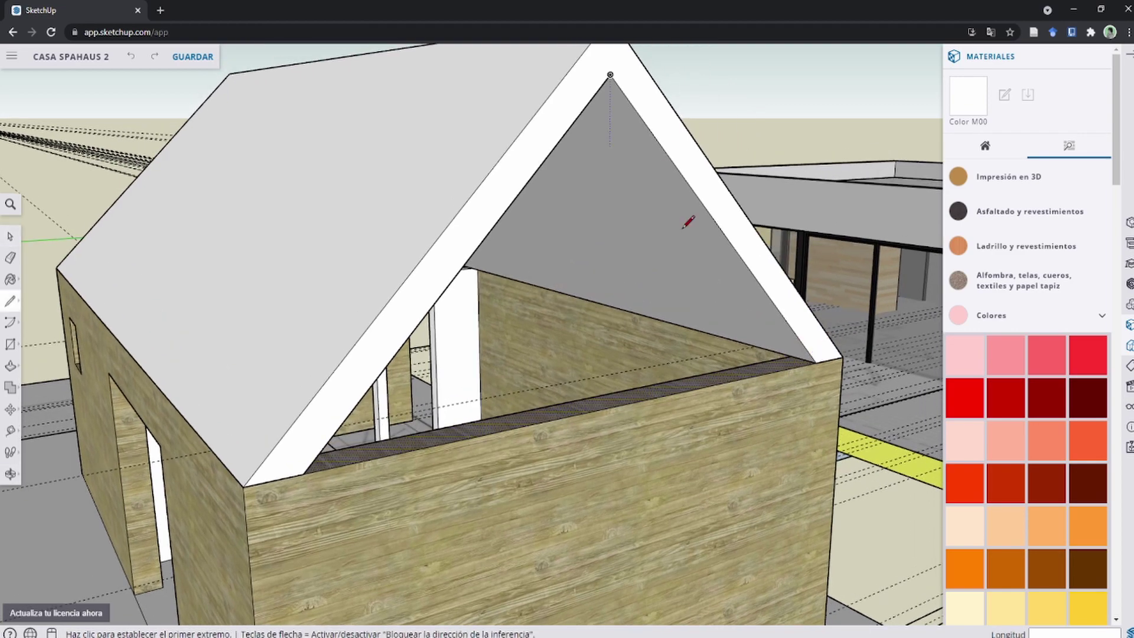
click(611, 75)
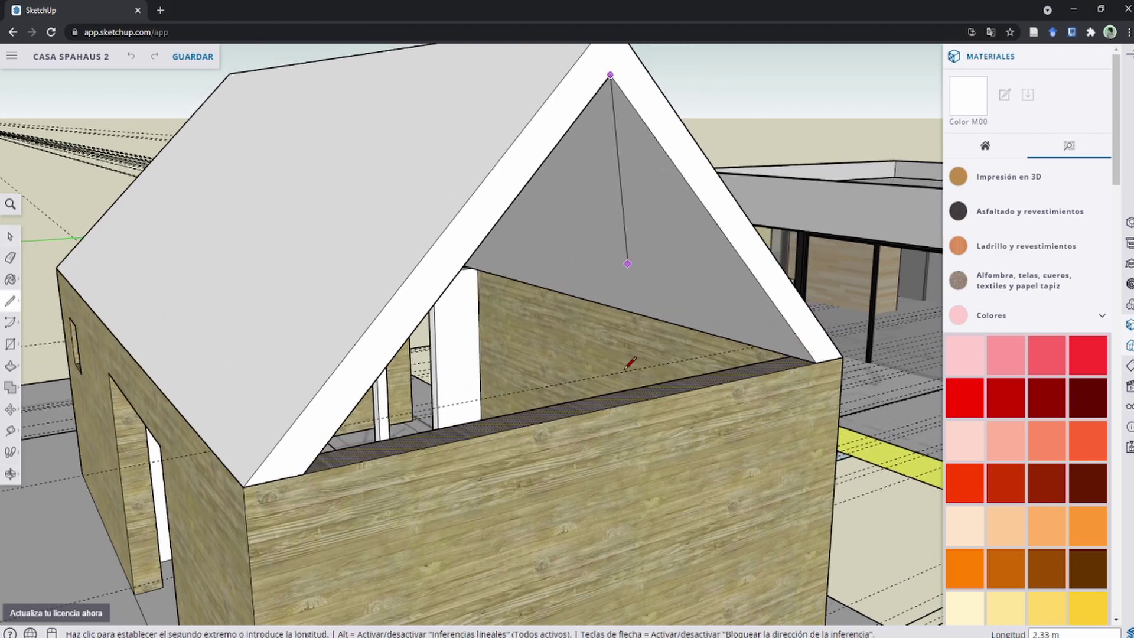
click(608, 408)
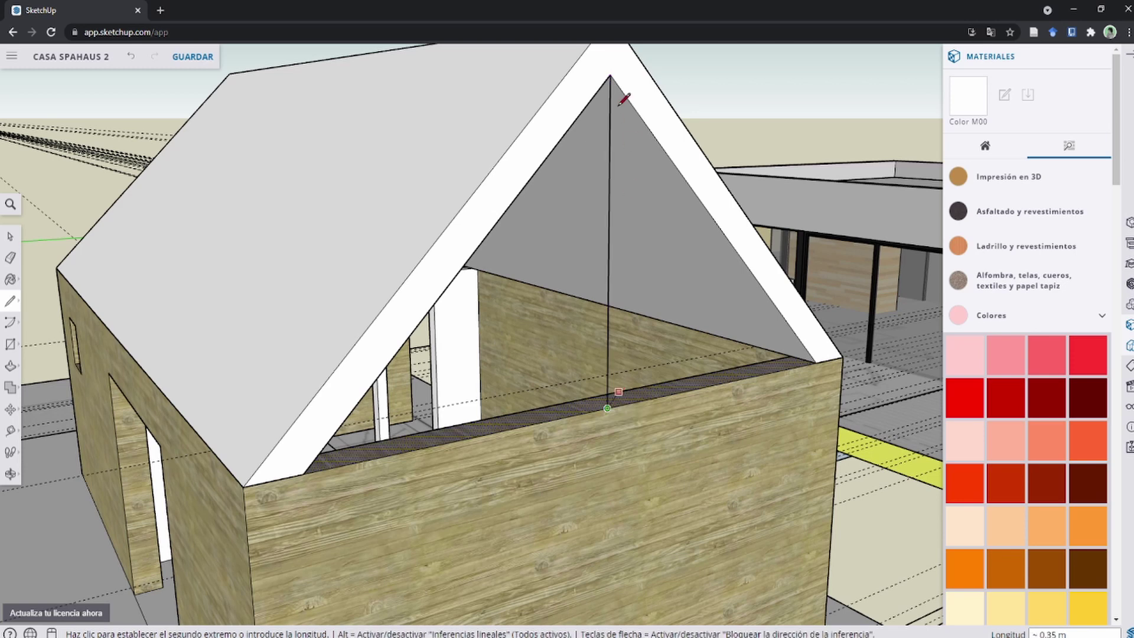
key(space)
key(l)
click(610, 75)
click(807, 361)
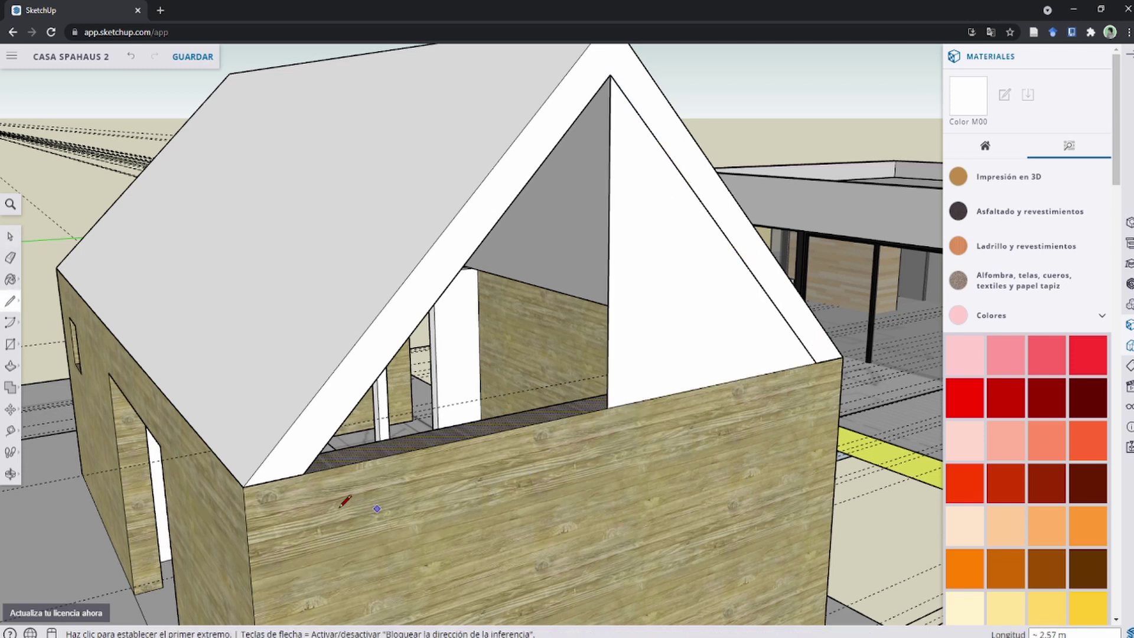
click(304, 473)
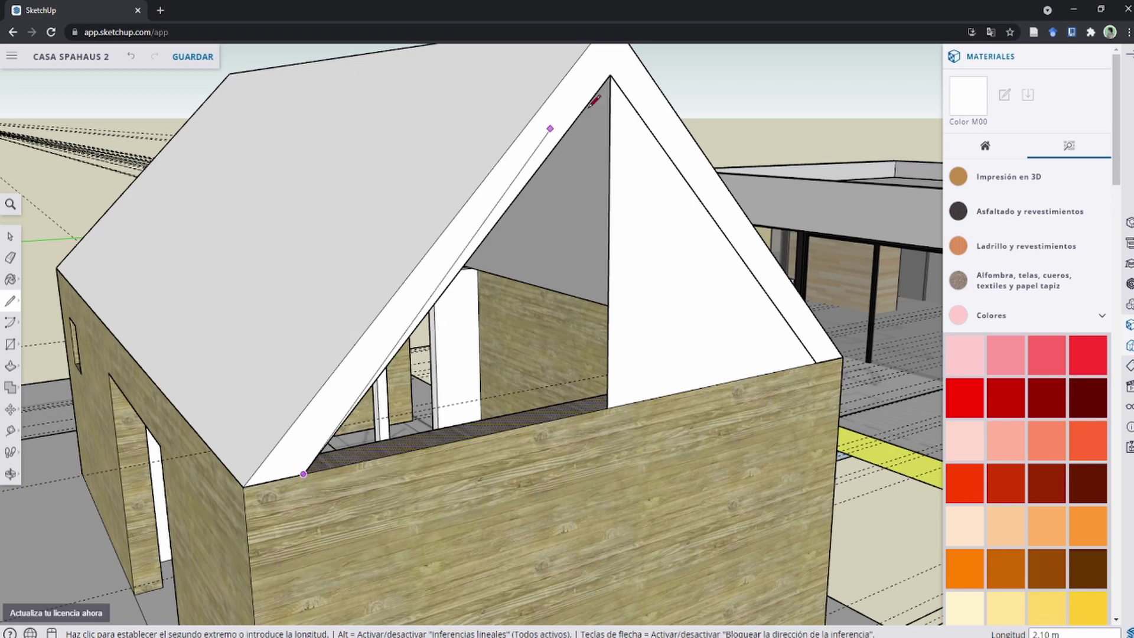
click(610, 75)
Step: Erase the vertical line dividing the gable so it becomes one filled face
key(e)
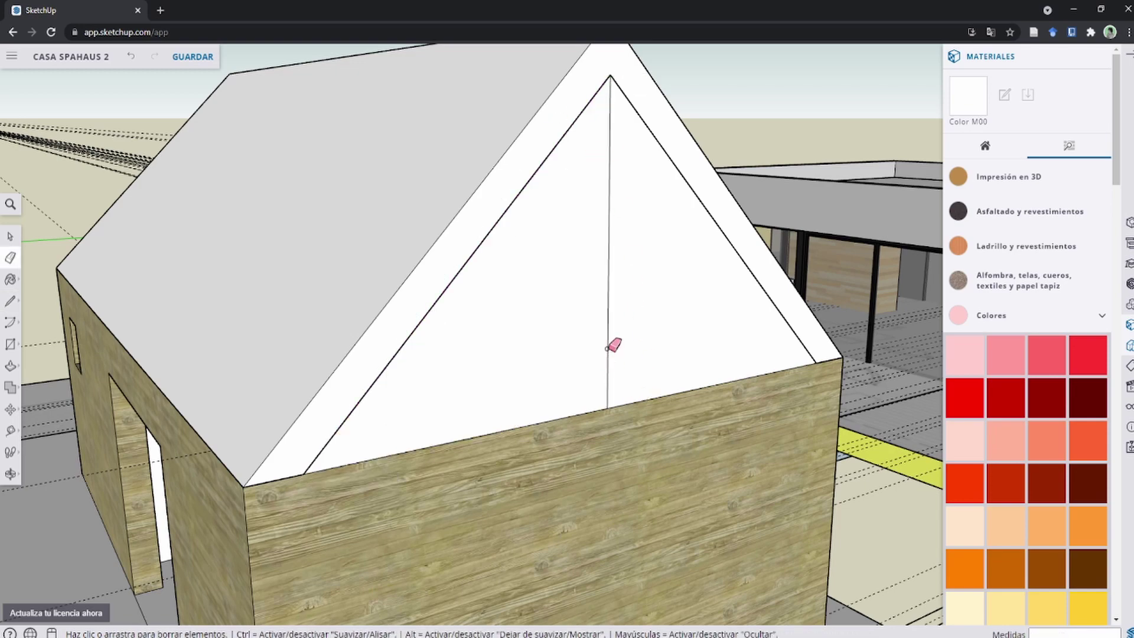
scroll(617, 345, down, 1)
scroll(618, 344, down, 2)
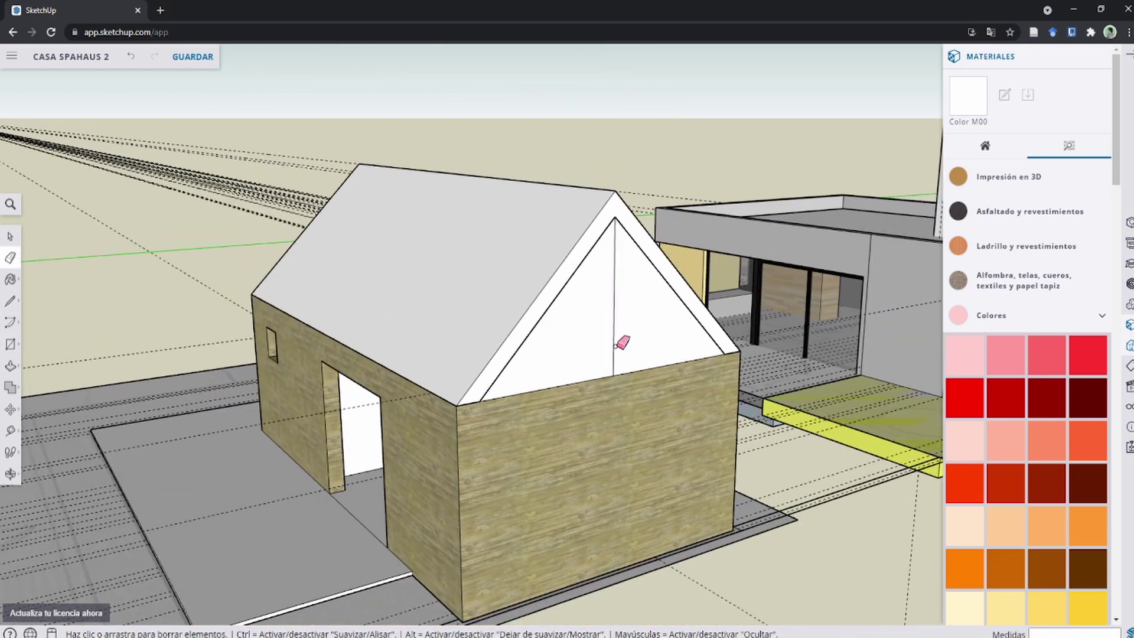
click(614, 345)
middle_drag(553, 355, 509, 395)
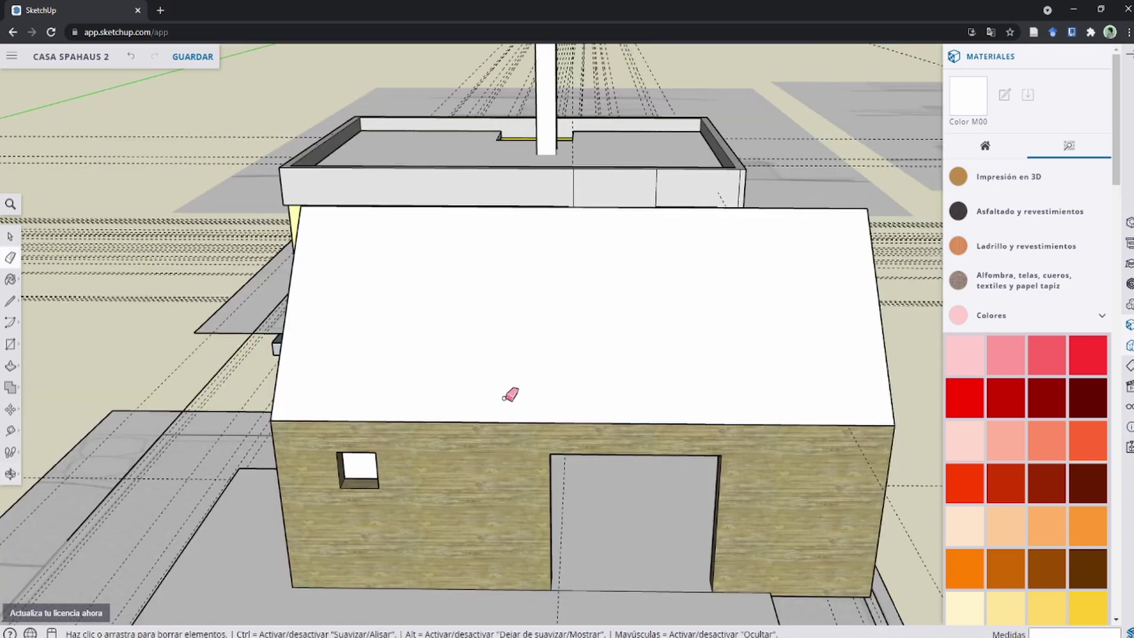
scroll(419, 437, up, 5)
mouse_move(420, 437)
middle_down()
mouse_move(496, 408)
mouse_move(336, 417)
mouse_move(587, 398)
mouse_move(775, 419)
middle_up()
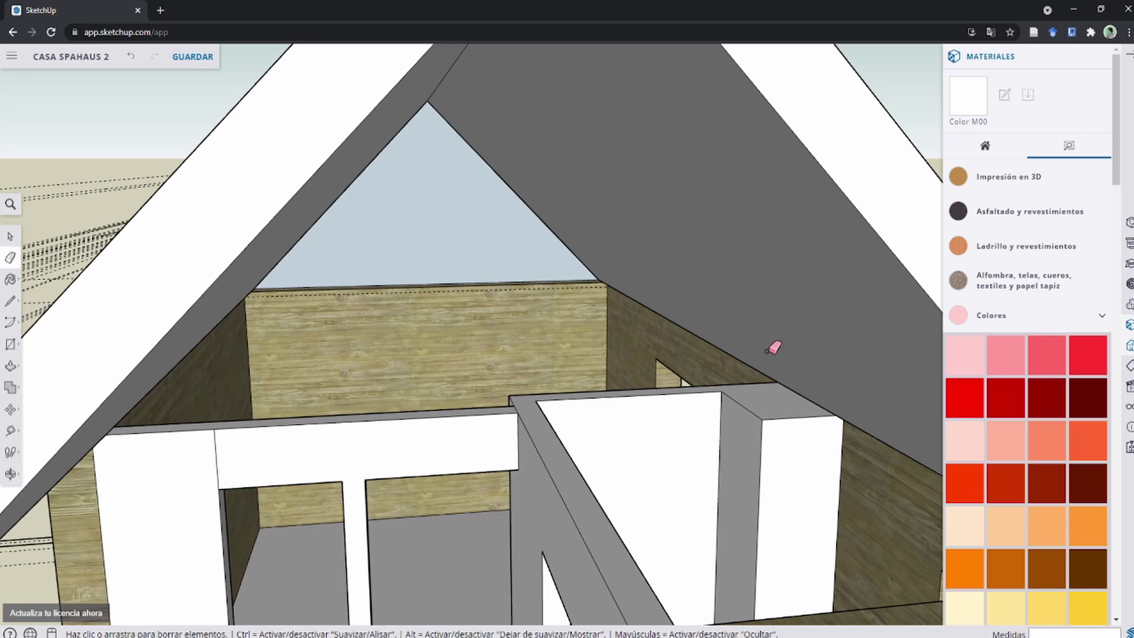
key(space)
Step: Draw a short edge between the interior wall's top corners
click(771, 400)
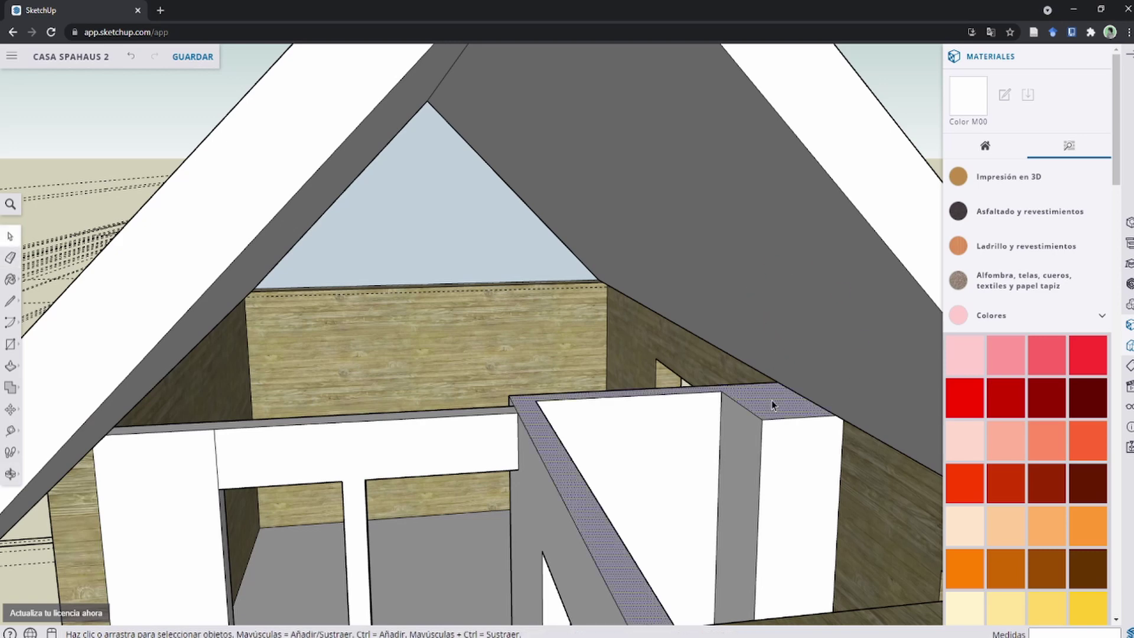
key(l)
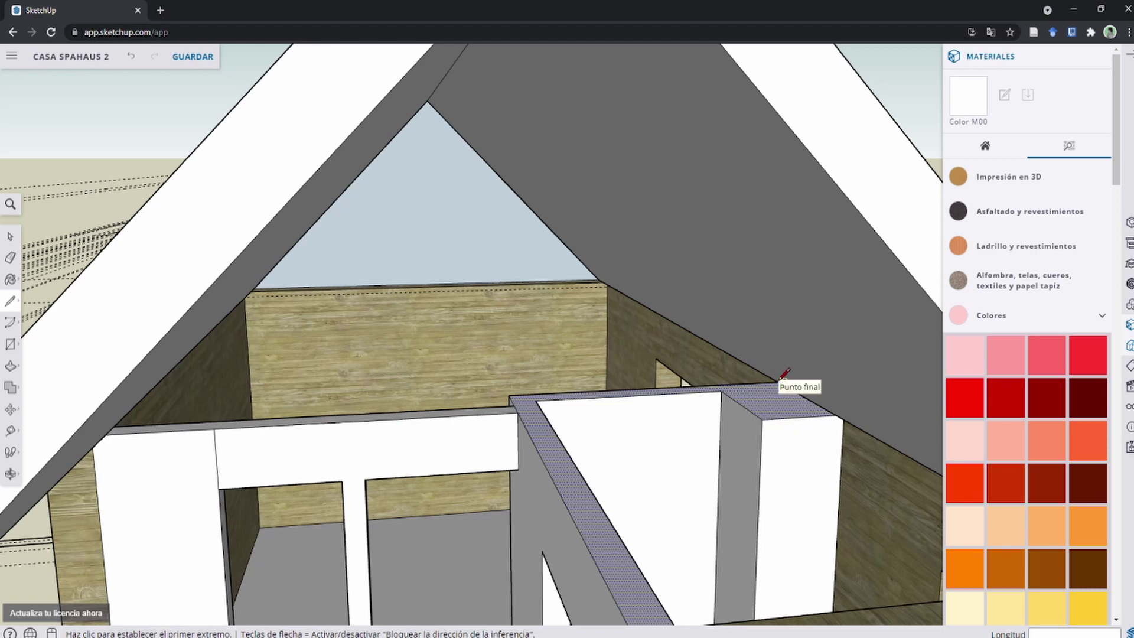
click(837, 415)
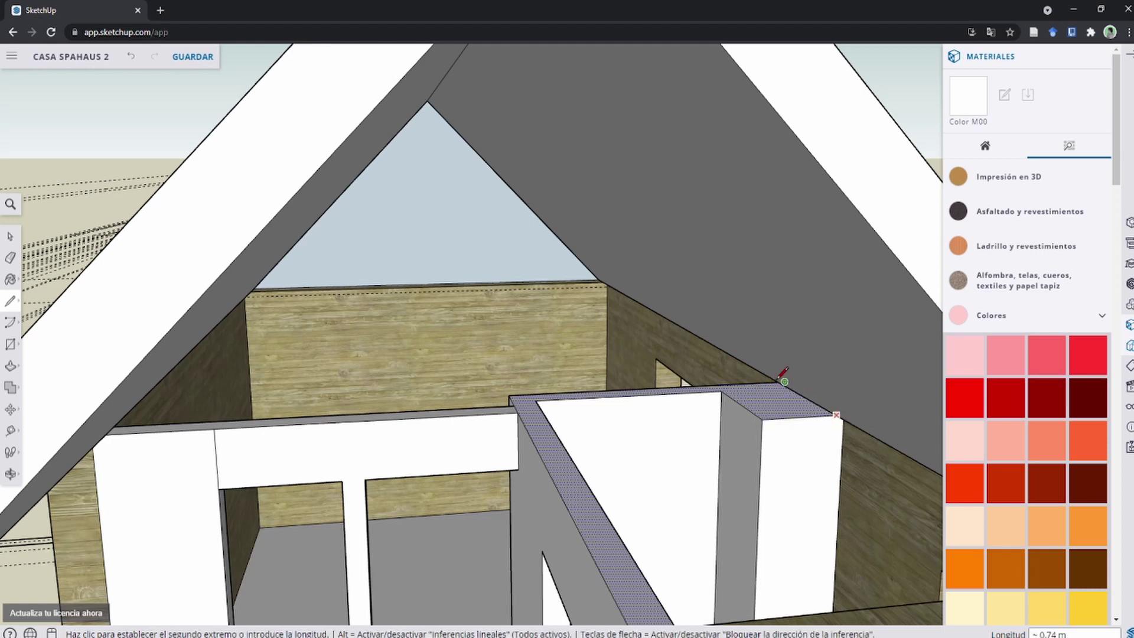
click(773, 379)
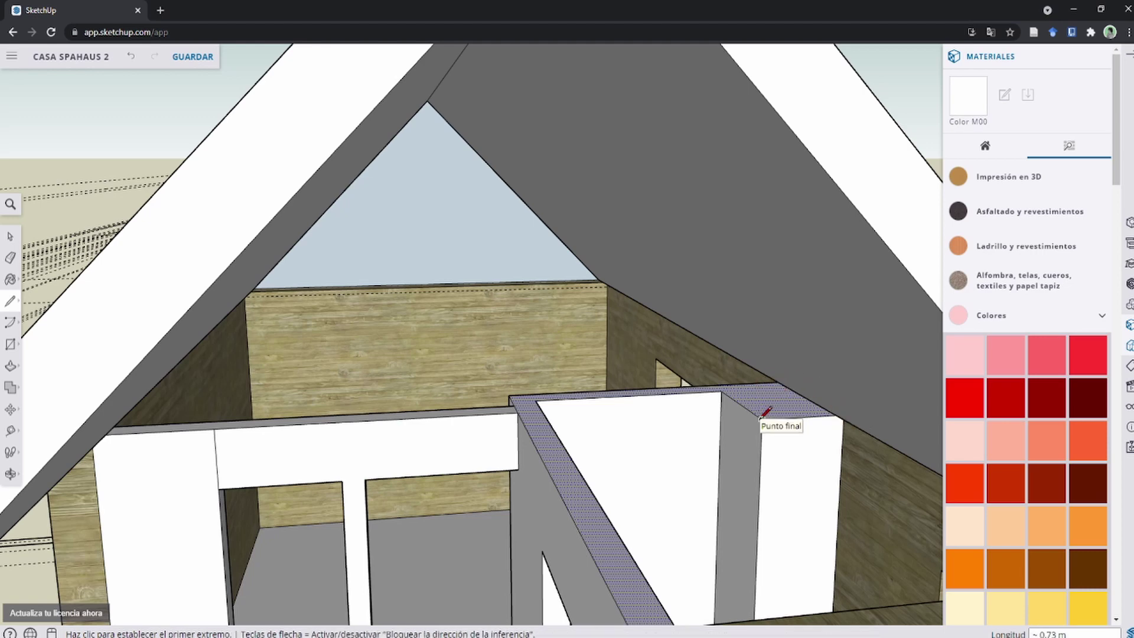
scroll(762, 420, up, 2)
scroll(741, 452, up, 1)
scroll(744, 449, up, 2)
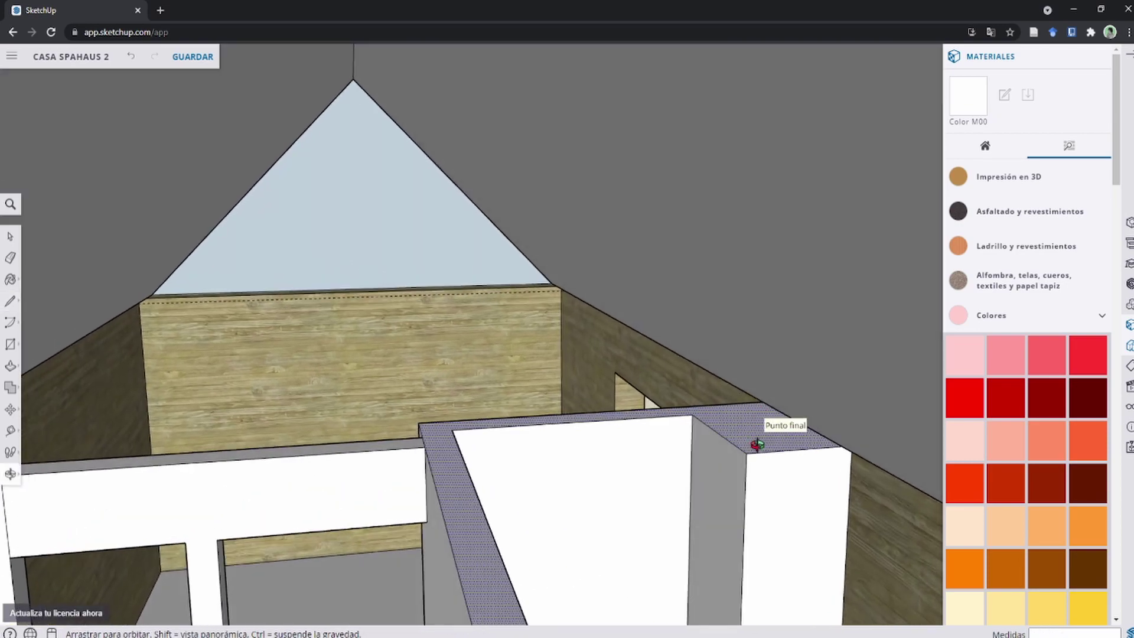
scroll(749, 451, up, 1)
scroll(727, 458, down, 2)
scroll(750, 479, down, 1)
scroll(756, 472, down, 1)
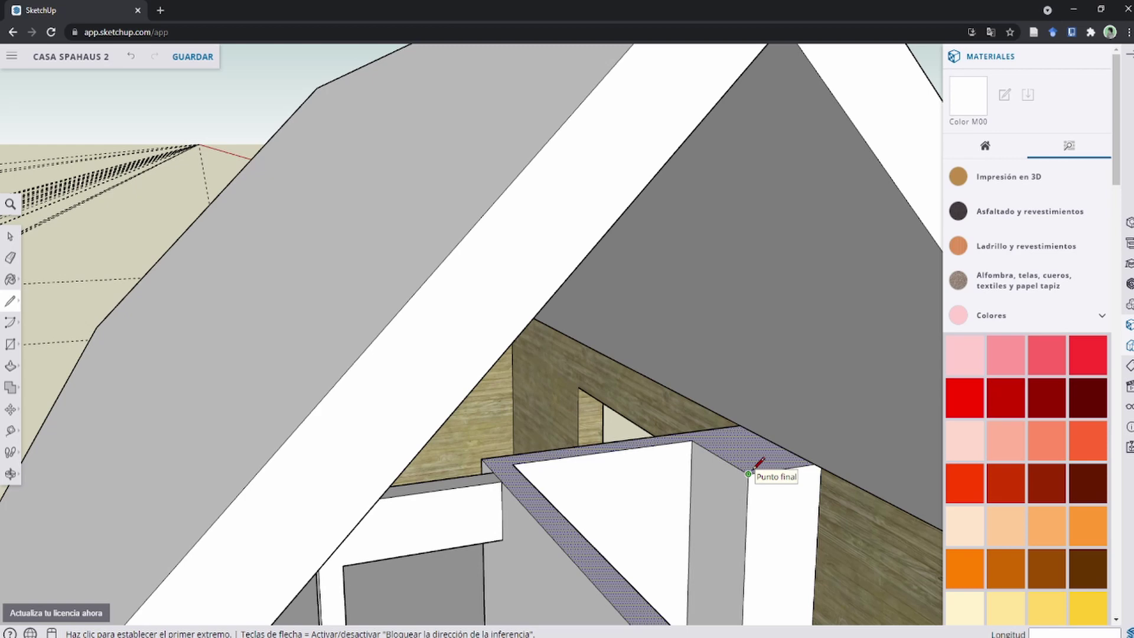
Step: Draw blue-axis vertical lines from both wall-top corners up to the roof underside
click(748, 474)
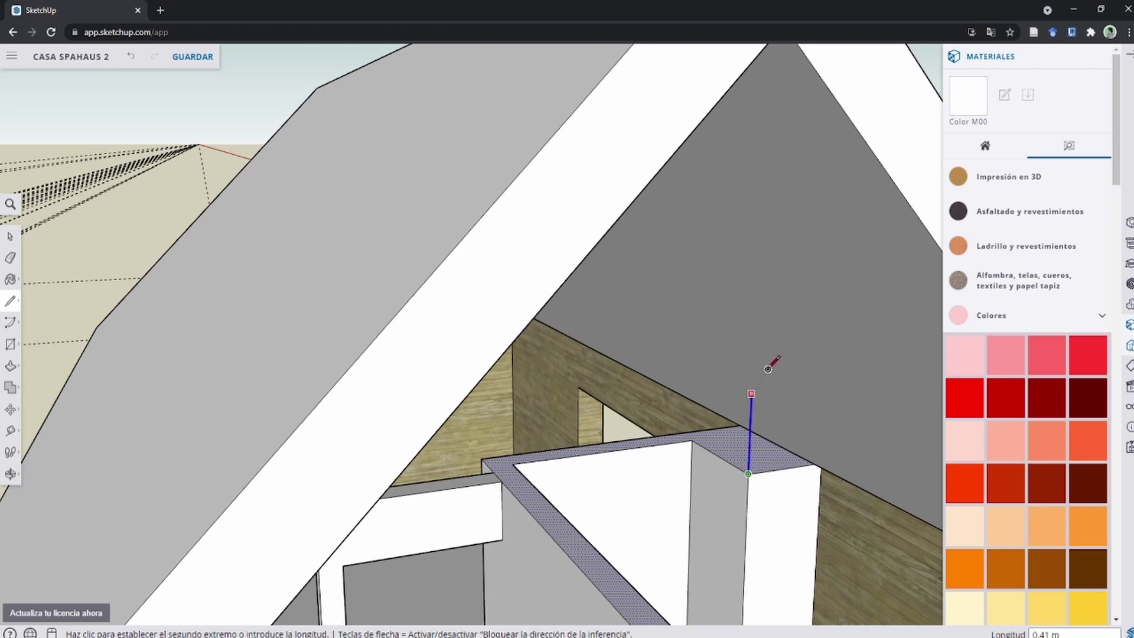
click(752, 304)
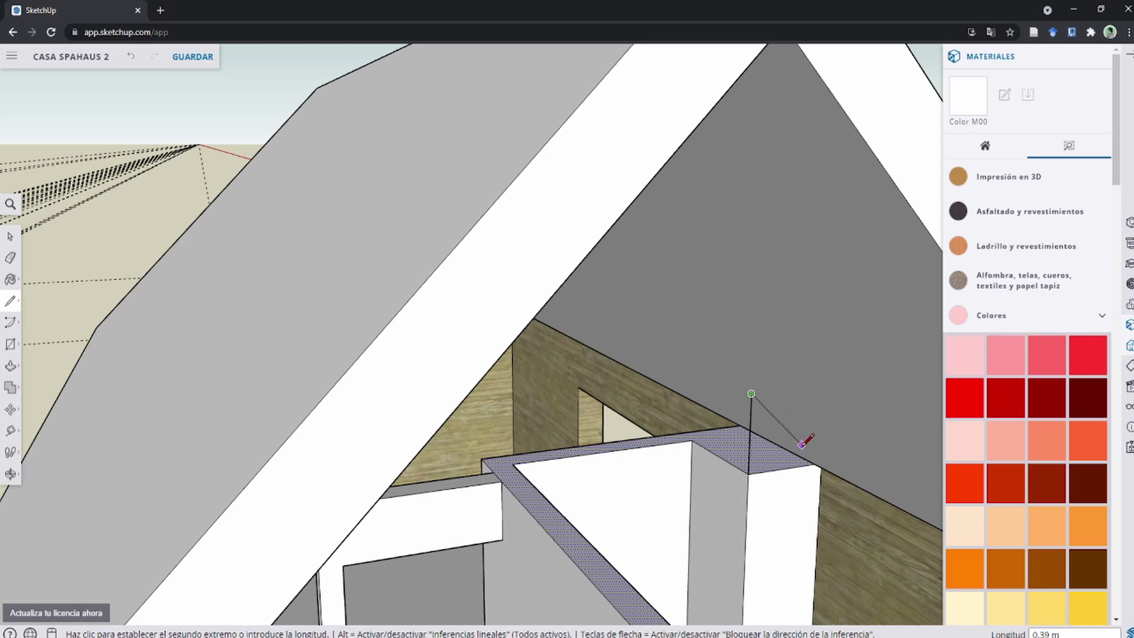
key(space)
key(l)
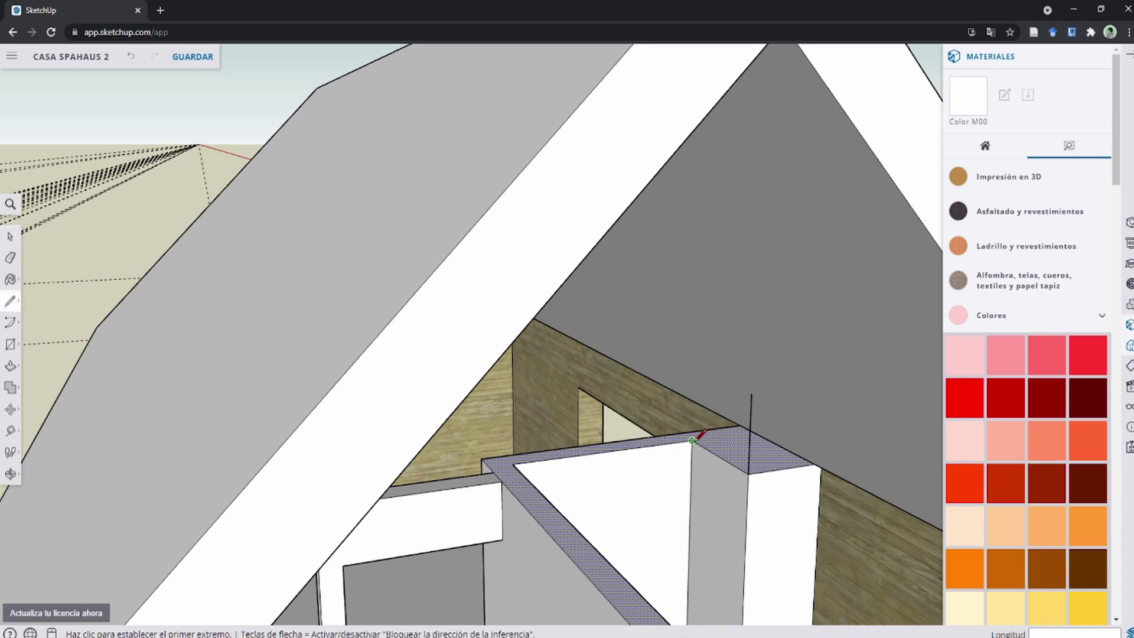
click(692, 440)
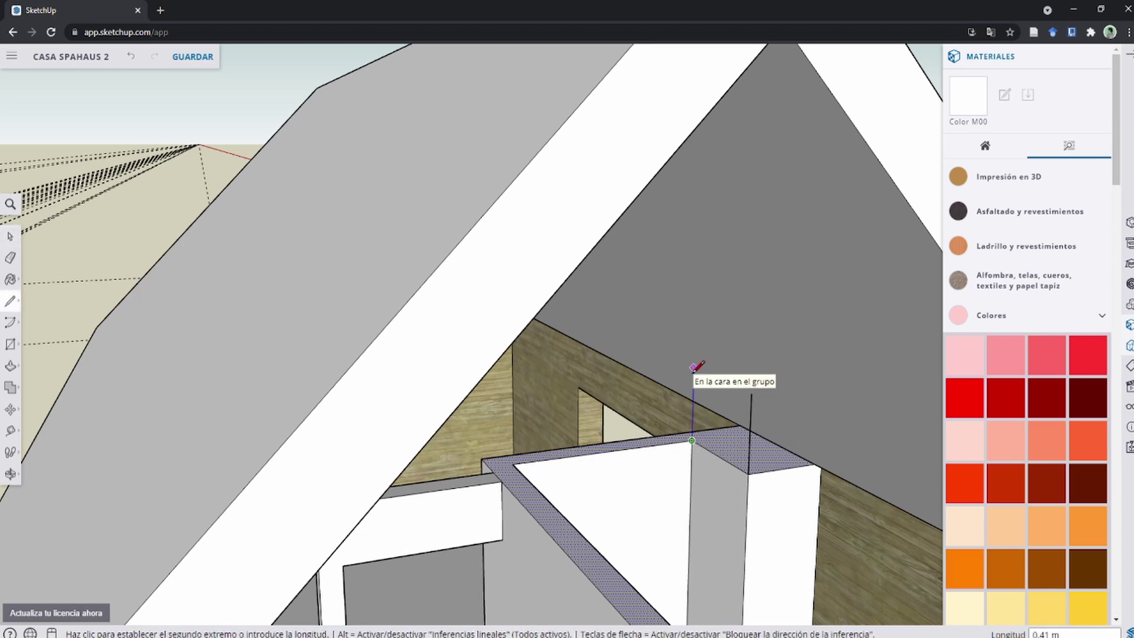
key(Up)
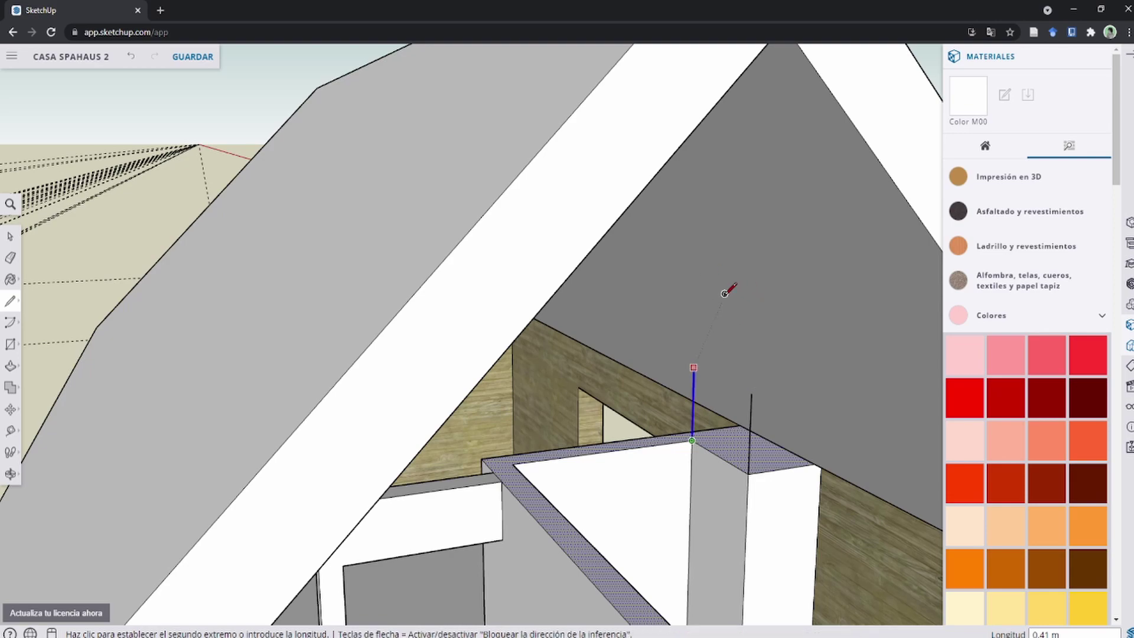
click(726, 294)
Step: Join the vertical lines with top edges to close the new panel's faces
mouse_move(718, 355)
middle_down()
mouse_move(674, 355)
mouse_move(661, 295)
mouse_move(567, 281)
mouse_move(712, 362)
middle_up()
click(710, 372)
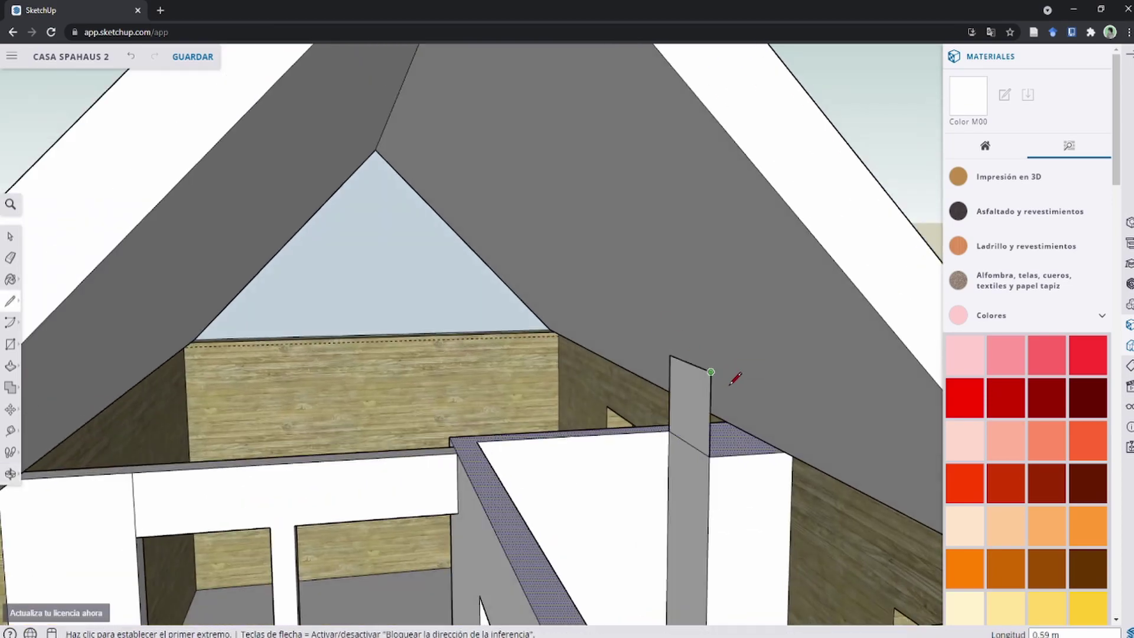
click(669, 355)
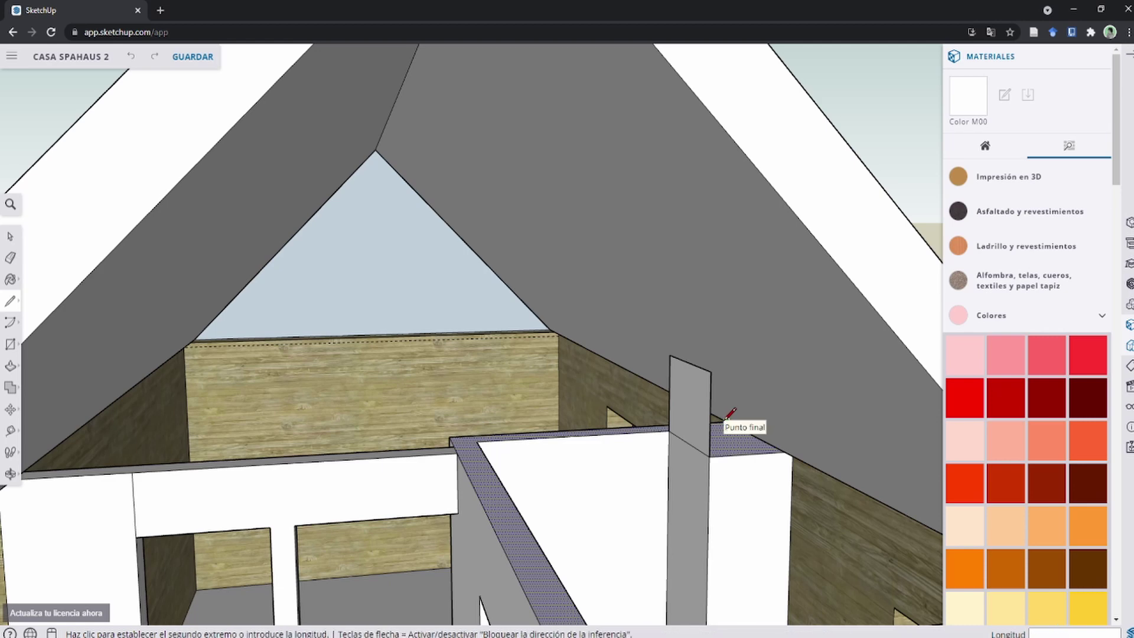
click(710, 372)
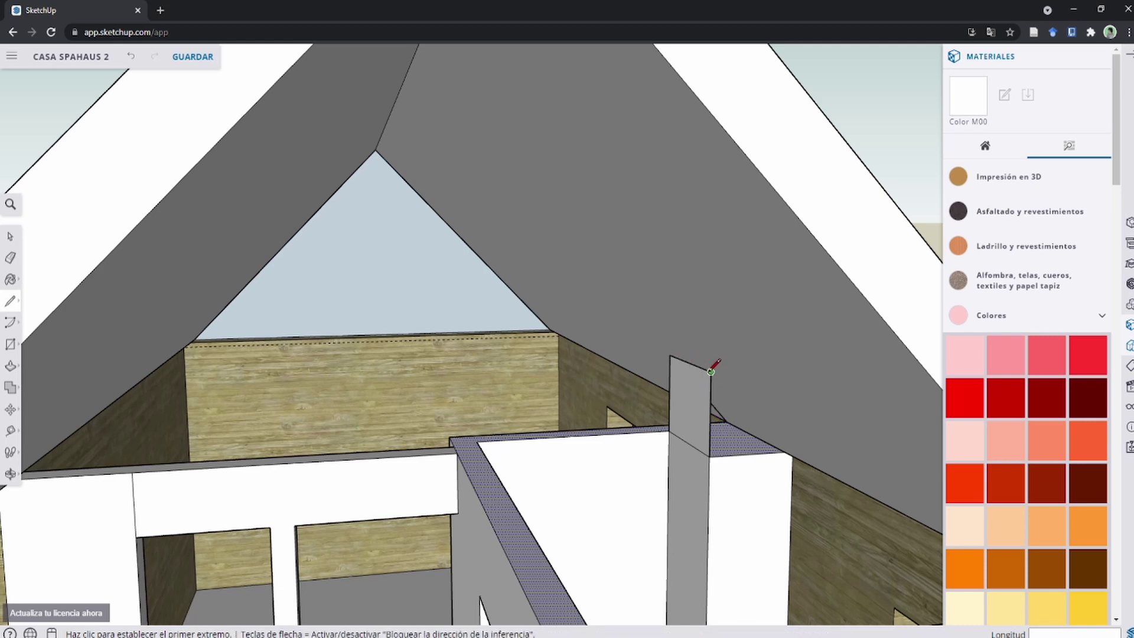
click(786, 451)
mouse_move(786, 450)
middle_down()
mouse_move(638, 363)
mouse_move(729, 392)
middle_up()
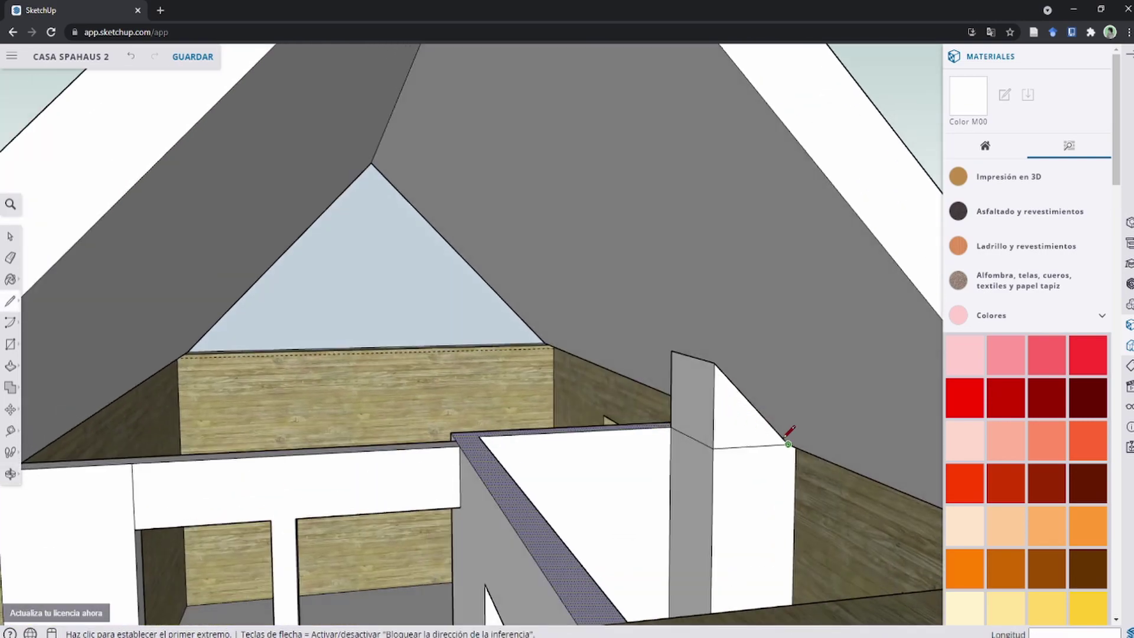
Step: Draw a vertical line from the partition wall's corner up to the roof
shift+middle_drag(473, 443, 502, 447)
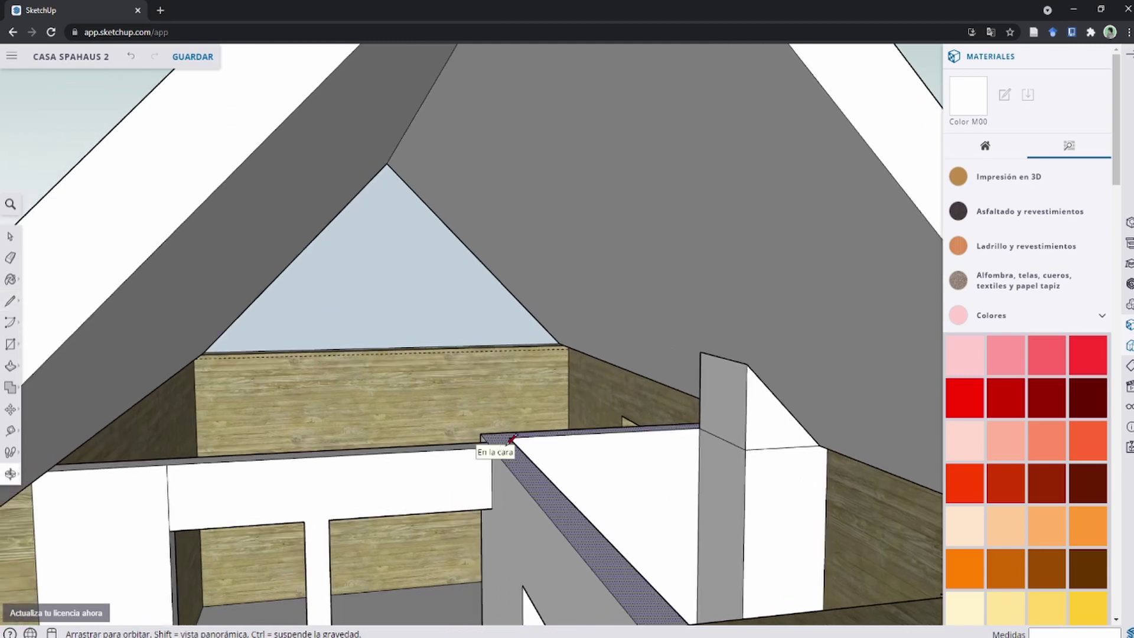
click(481, 435)
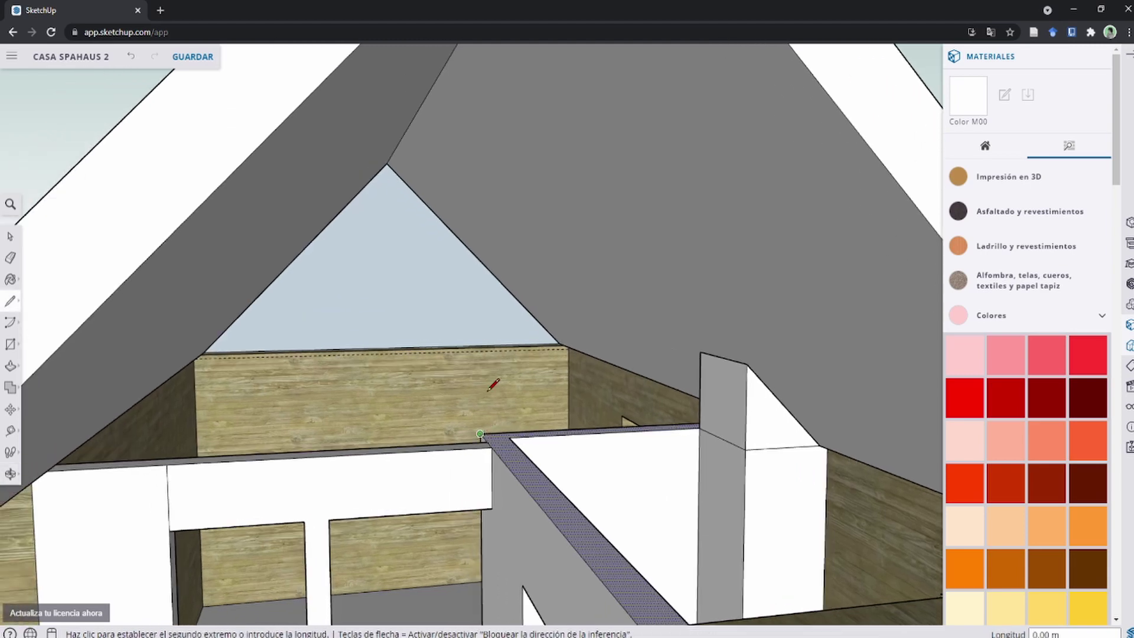
click(525, 190)
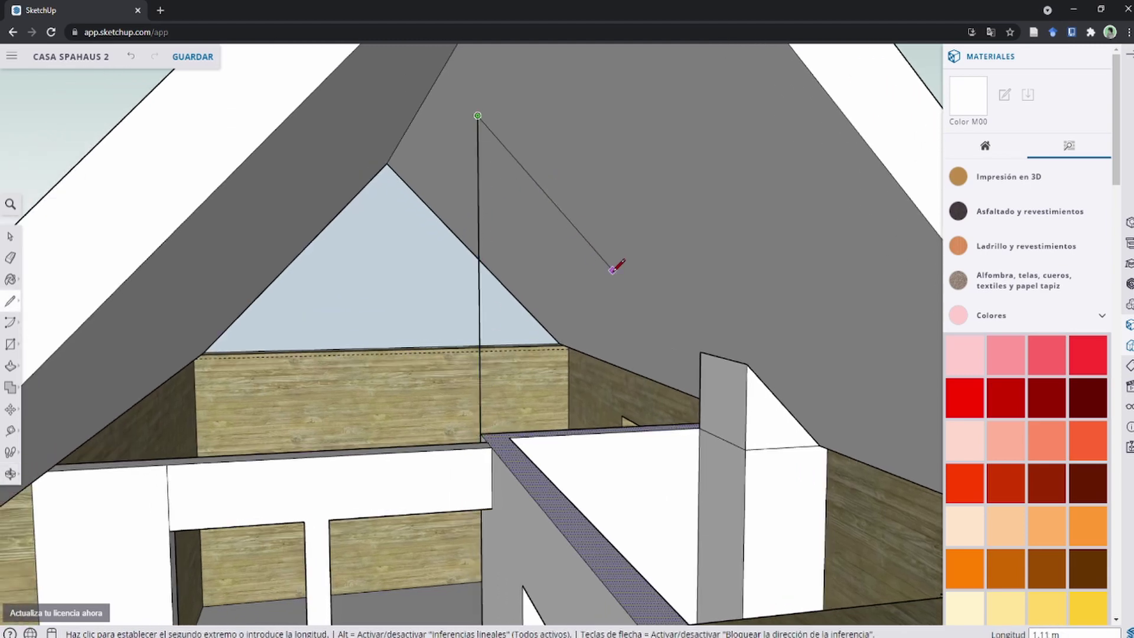
key(space)
scroll(668, 437, up, 2)
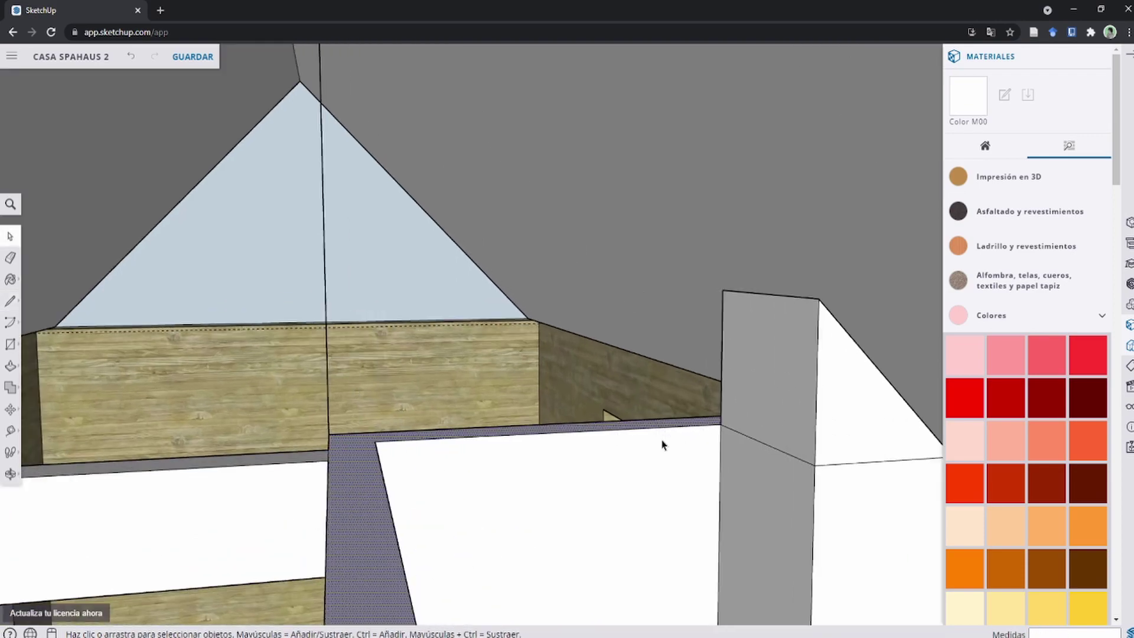
mouse_move(662, 445)
middle_down()
mouse_move(737, 495)
mouse_move(630, 413)
mouse_move(849, 540)
middle_up()
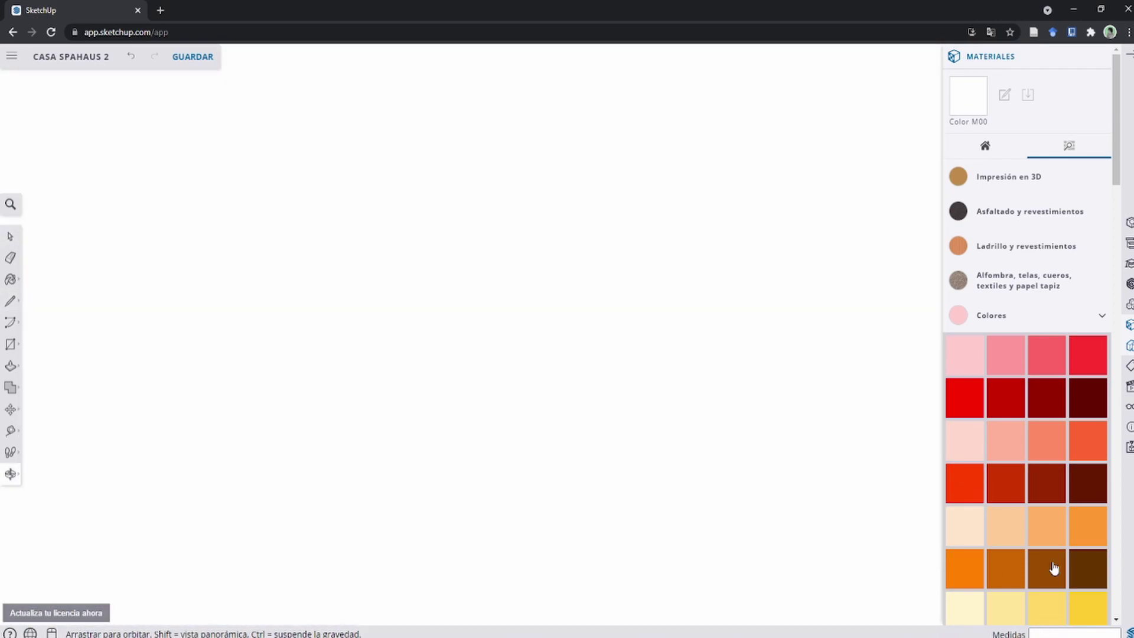
mouse_move(768, 502)
middle_down()
mouse_move(552, 456)
mouse_move(459, 412)
mouse_move(479, 408)
middle_up()
Step: Draw another vertical line from the wall top to the roof underside
key(l)
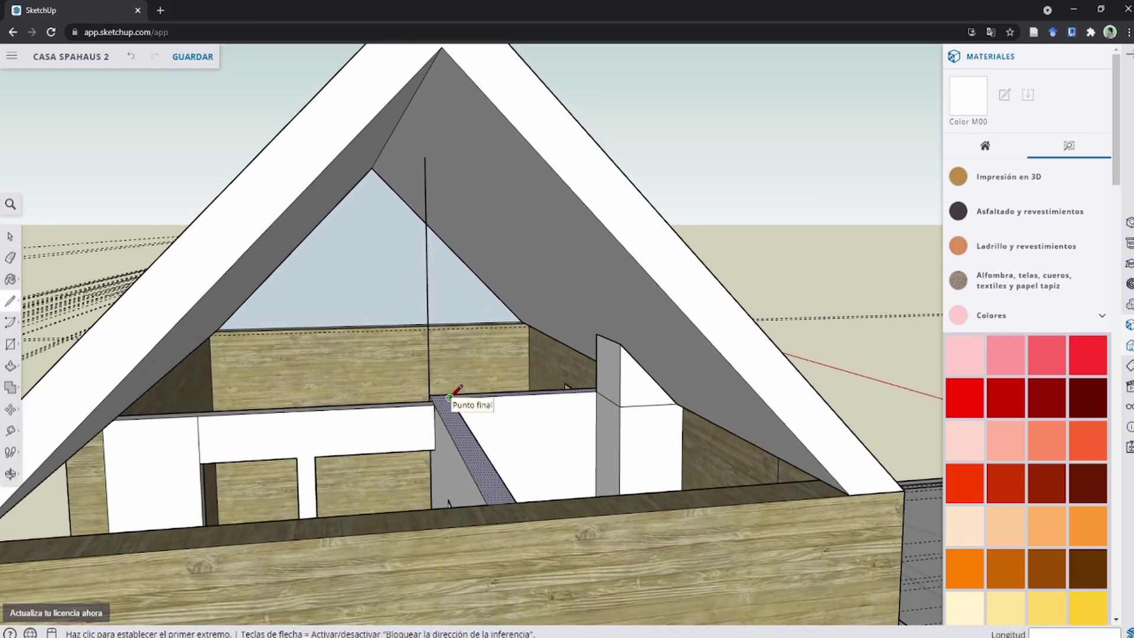
click(450, 397)
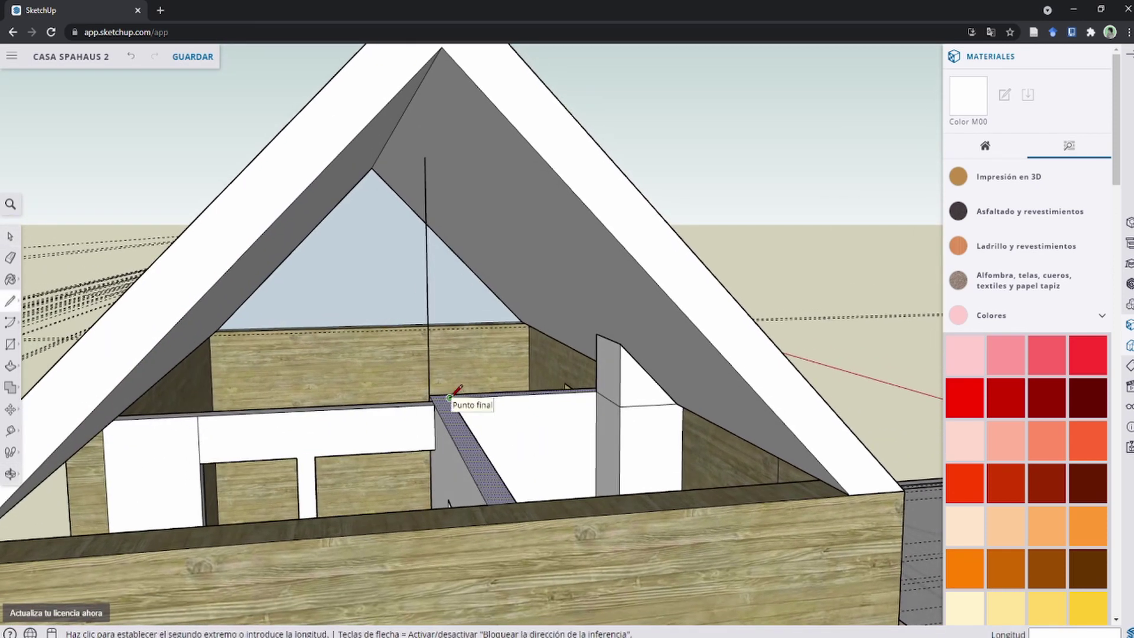
click(506, 221)
key(space)
mouse_move(437, 407)
middle_down()
mouse_move(436, 431)
mouse_move(455, 438)
middle_up()
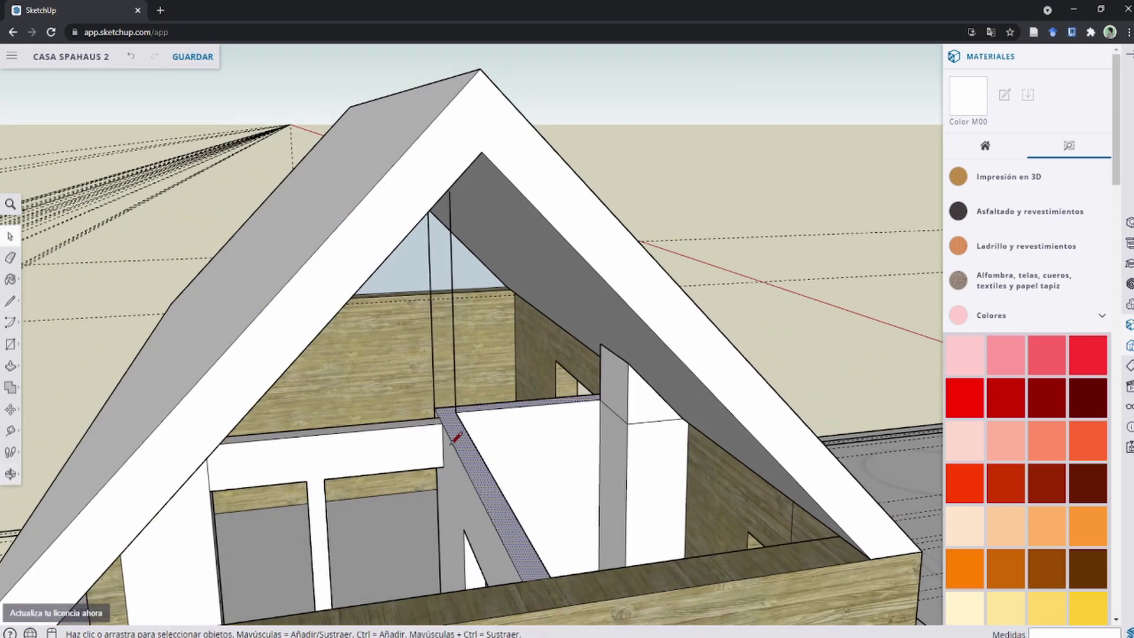
Step: Add two more blue-axis vertical lines from the wall corner to the roof
key(l)
click(439, 417)
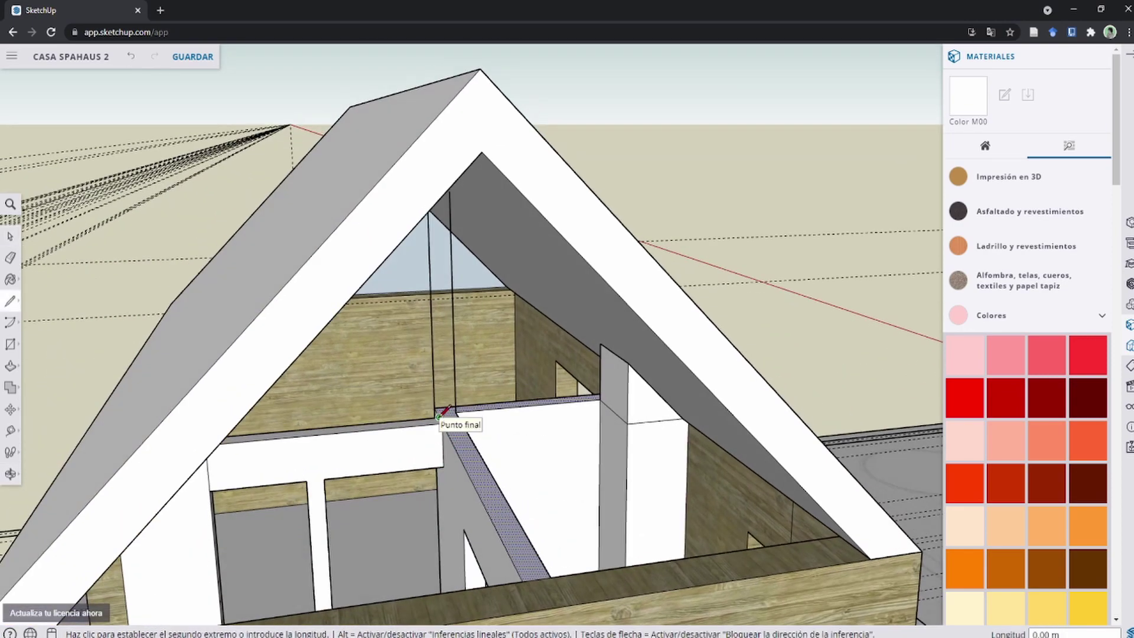
key(Up)
click(507, 226)
key(space)
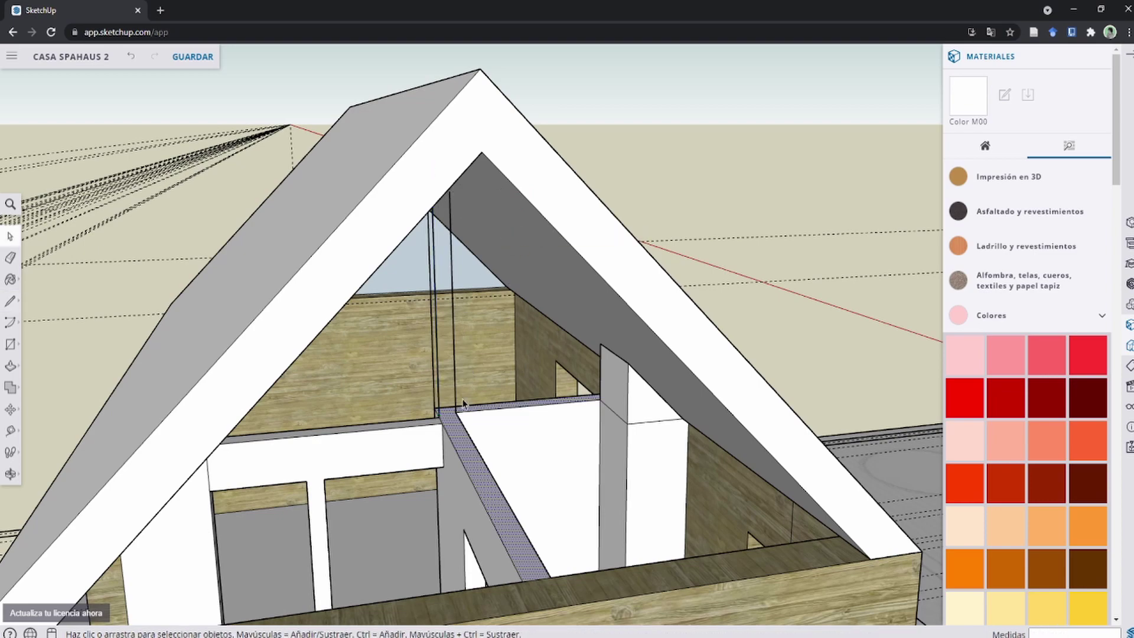
key(l)
click(442, 423)
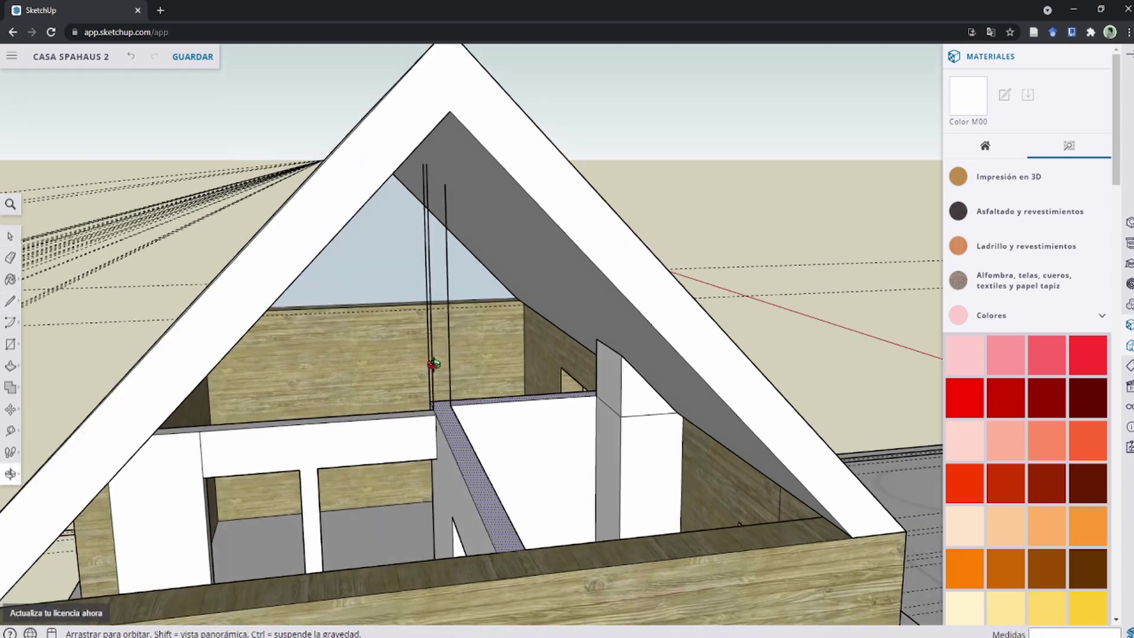
middle_drag(443, 417, 501, 218)
click(501, 198)
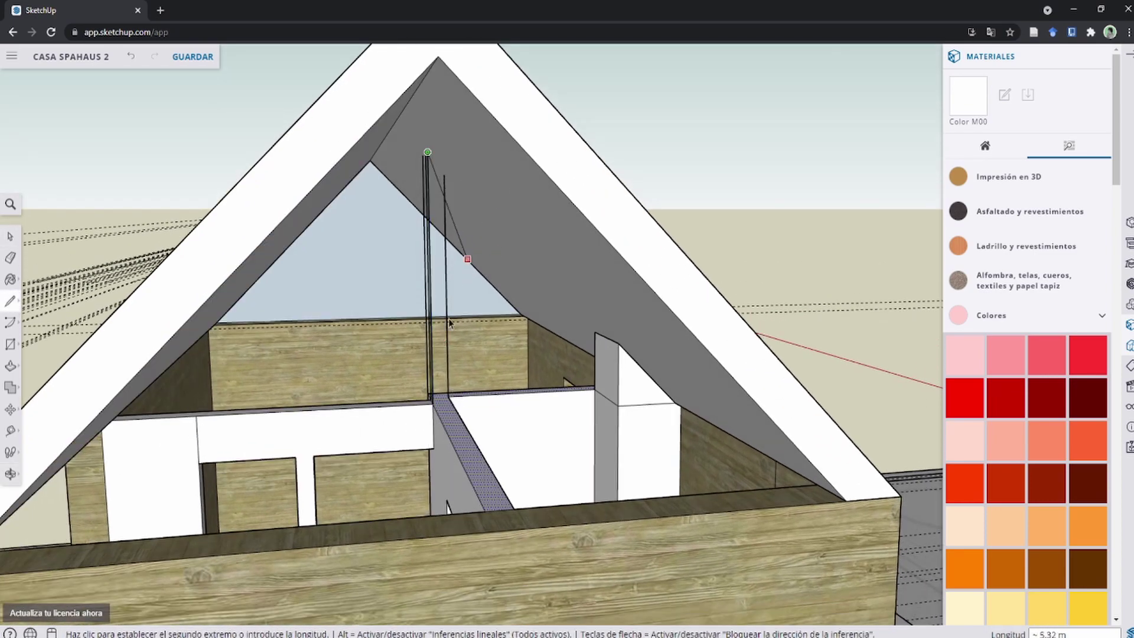
key(space)
Step: Draw two vertical lines from the inner wall edge to the roof and close a face between them
scroll(490, 495, down, 2)
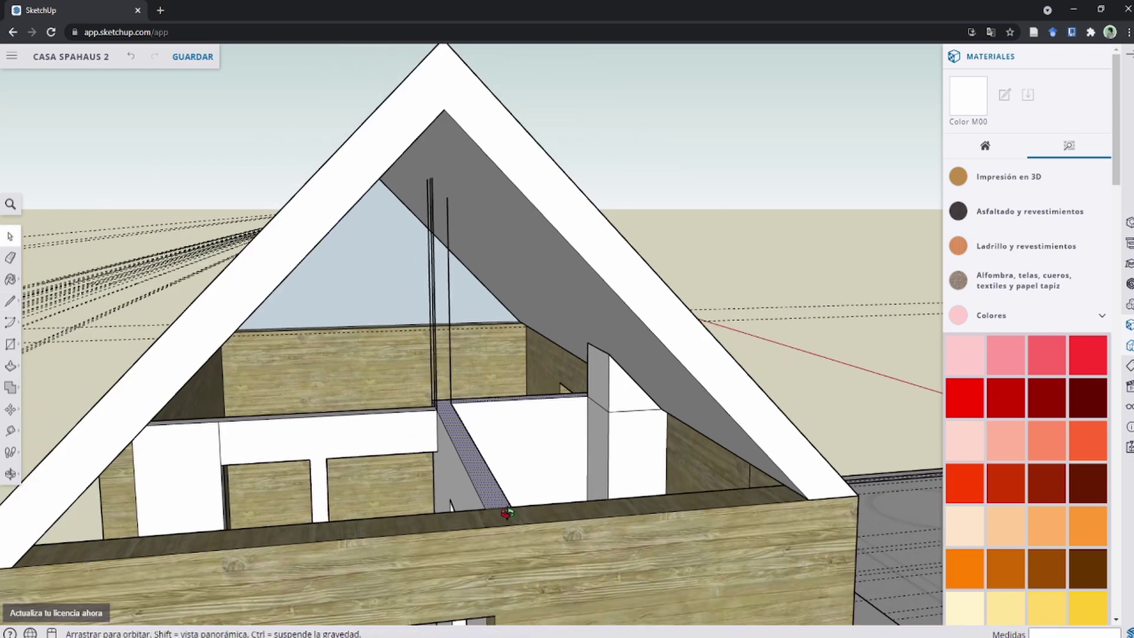
middle_drag(490, 495, 543, 547)
key(l)
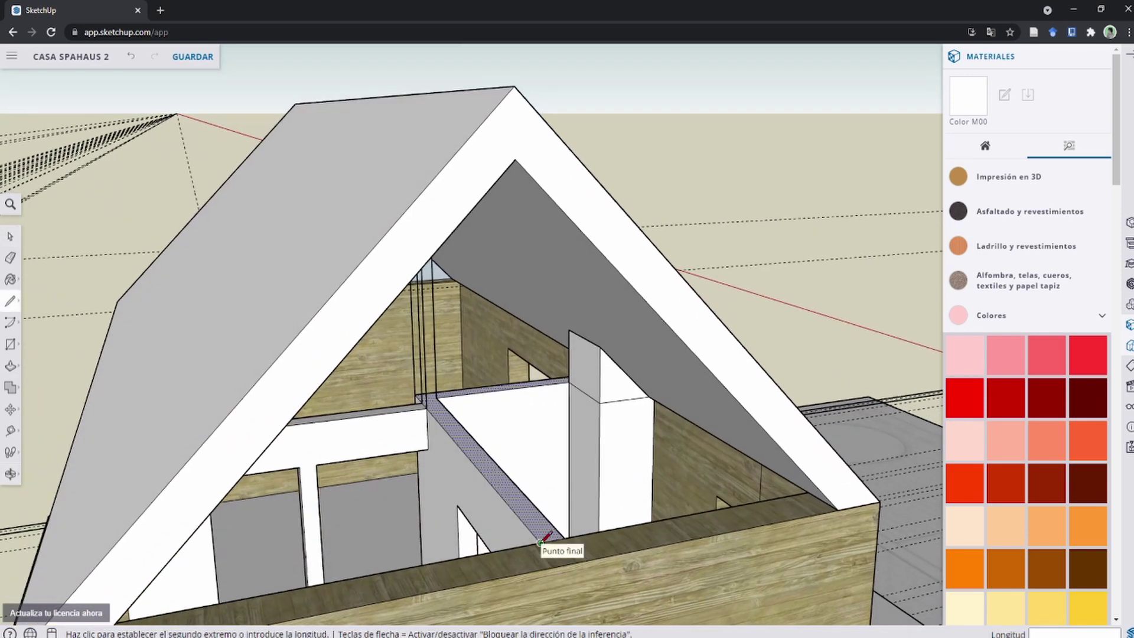
click(540, 542)
click(537, 202)
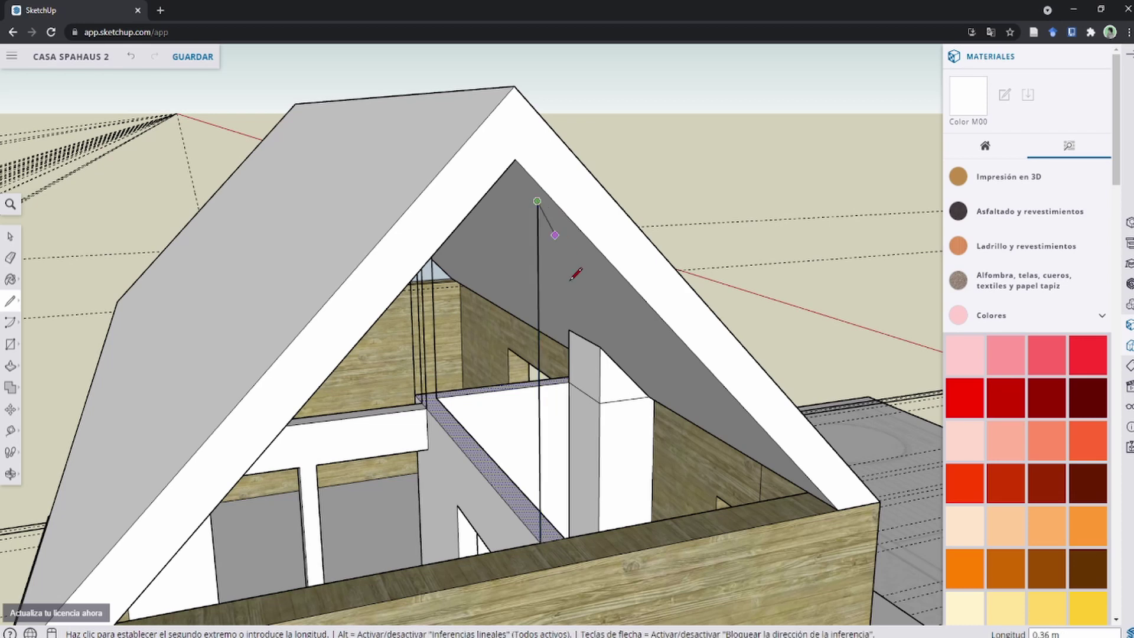
key(Escape)
click(565, 538)
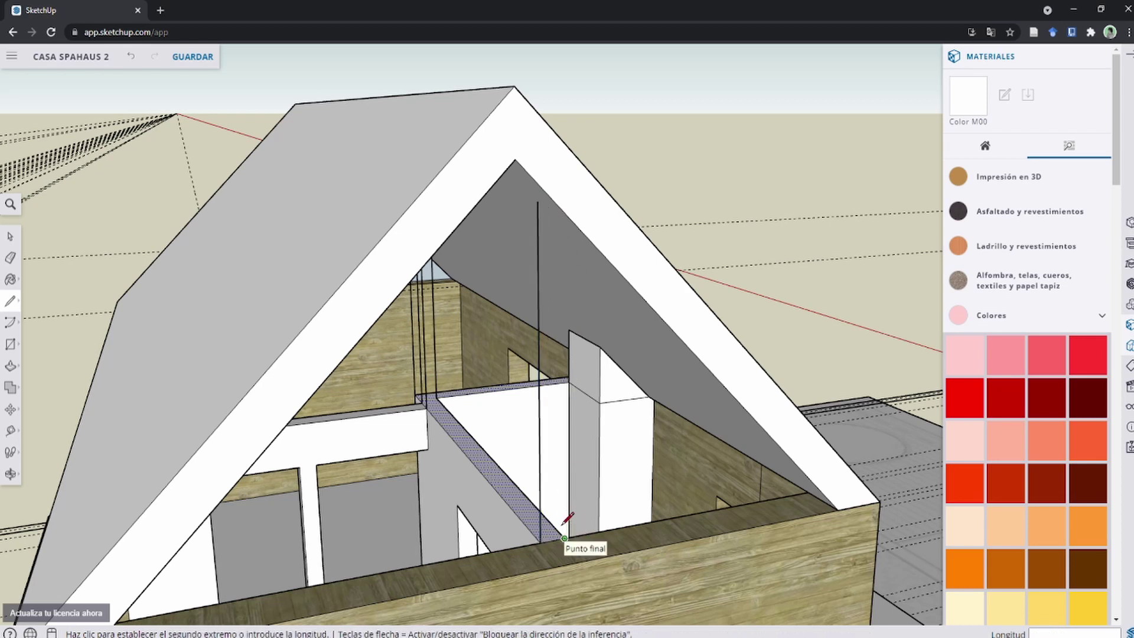
click(585, 275)
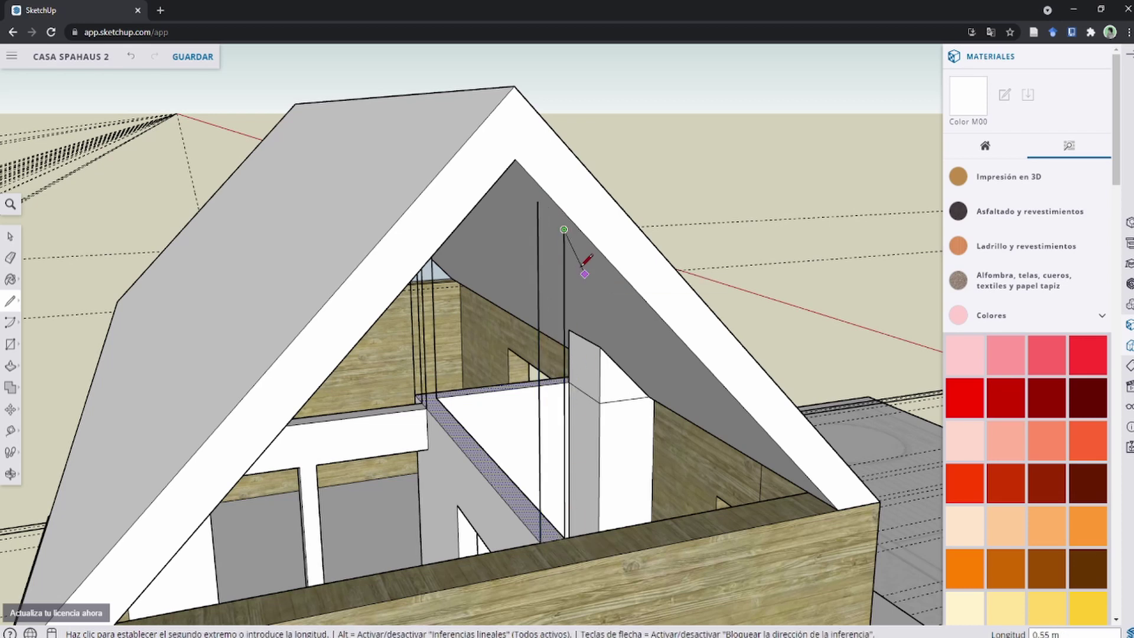
mouse_move(543, 263)
middle_down()
mouse_move(503, 185)
mouse_move(473, 183)
middle_up()
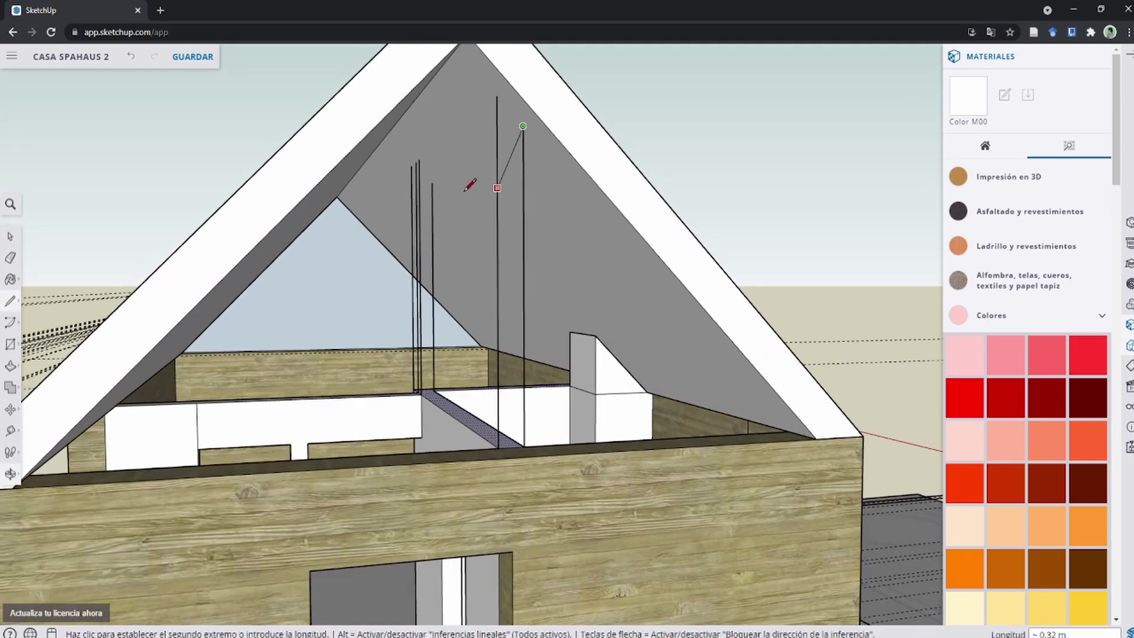
click(432, 182)
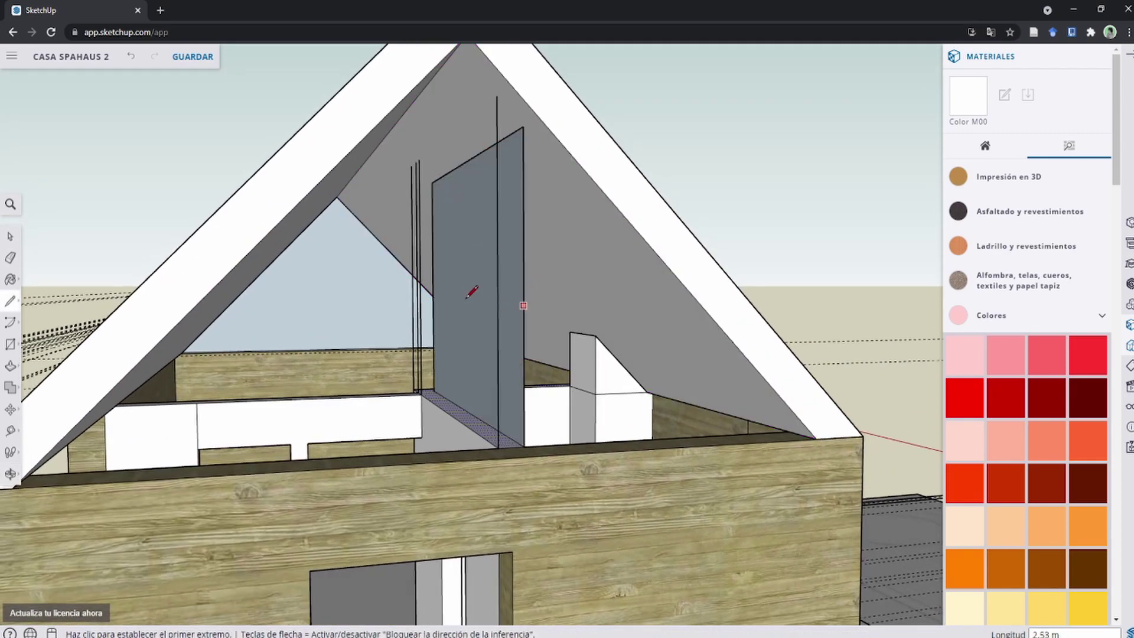
mouse_move(467, 295)
middle_down()
mouse_move(345, 278)
mouse_move(392, 291)
mouse_move(514, 437)
middle_up()
scroll(486, 387, up, 3)
scroll(496, 385, up, 5)
scroll(498, 413, up, 1)
key(z)
scroll(514, 384, down, 2)
scroll(519, 379, down, 2)
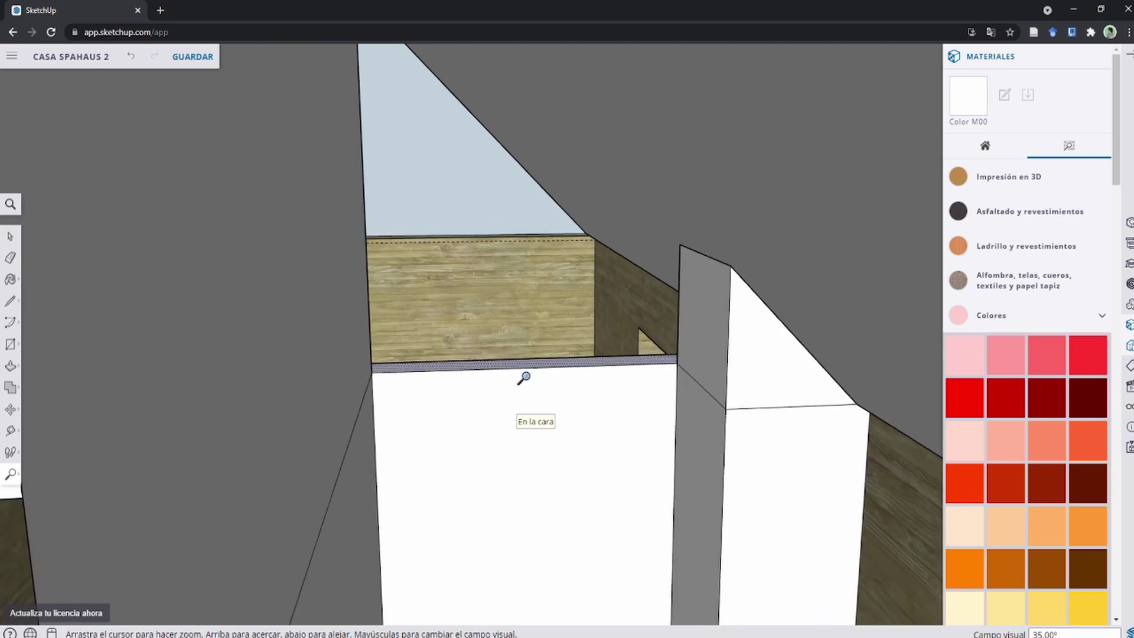
scroll(523, 377, down, 3)
scroll(525, 372, down, 2)
scroll(520, 376, up, 1)
scroll(514, 377, up, 4)
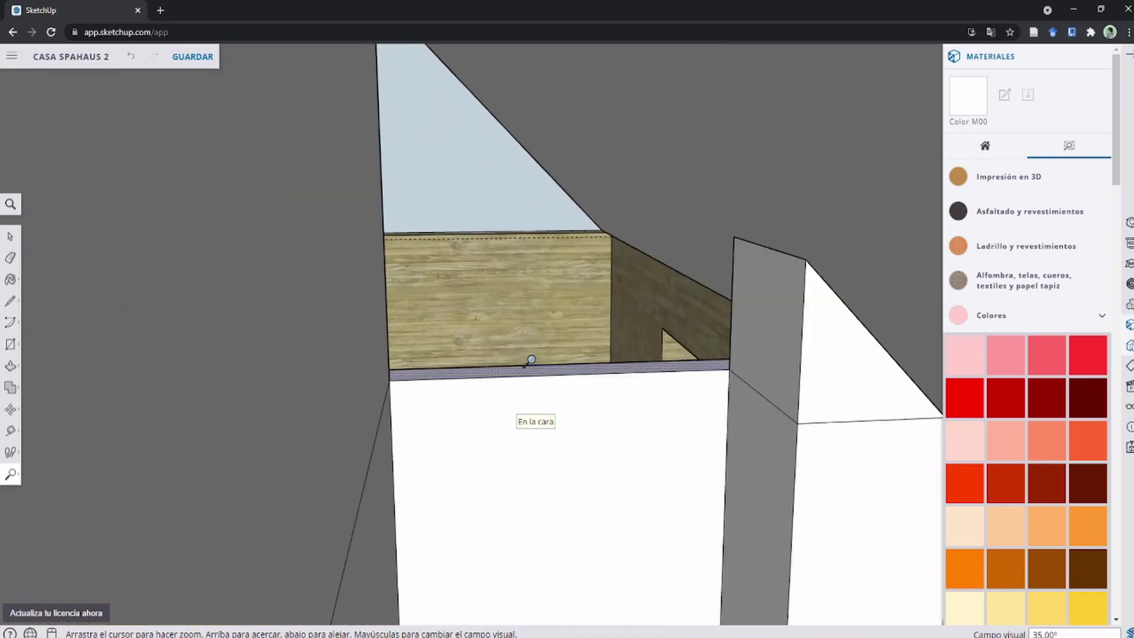
scroll(503, 377, up, 2)
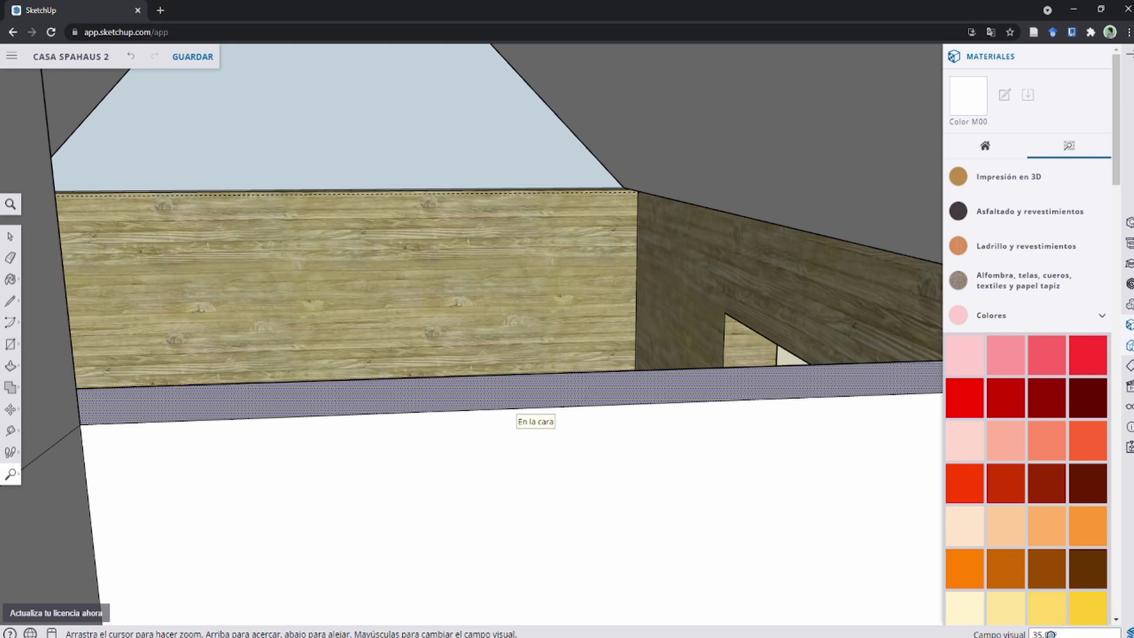
scroll(468, 398, down, 1)
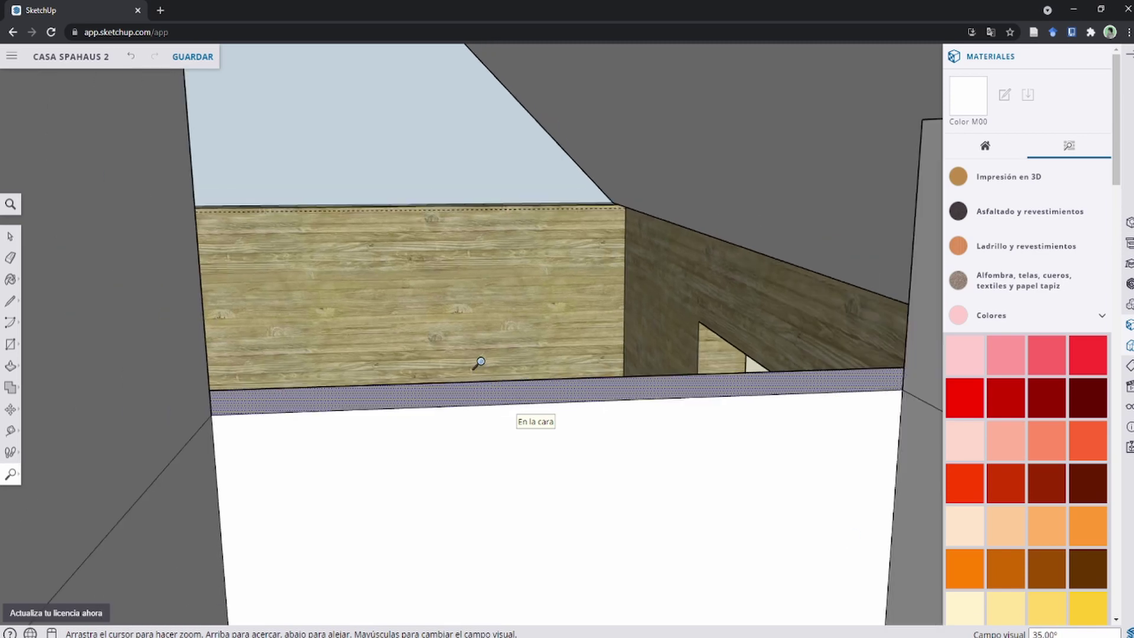
mouse_move(467, 322)
shift+mouse_down()
mouse_move(456, 334)
mouse_move(466, 431)
shift+mouse_up()
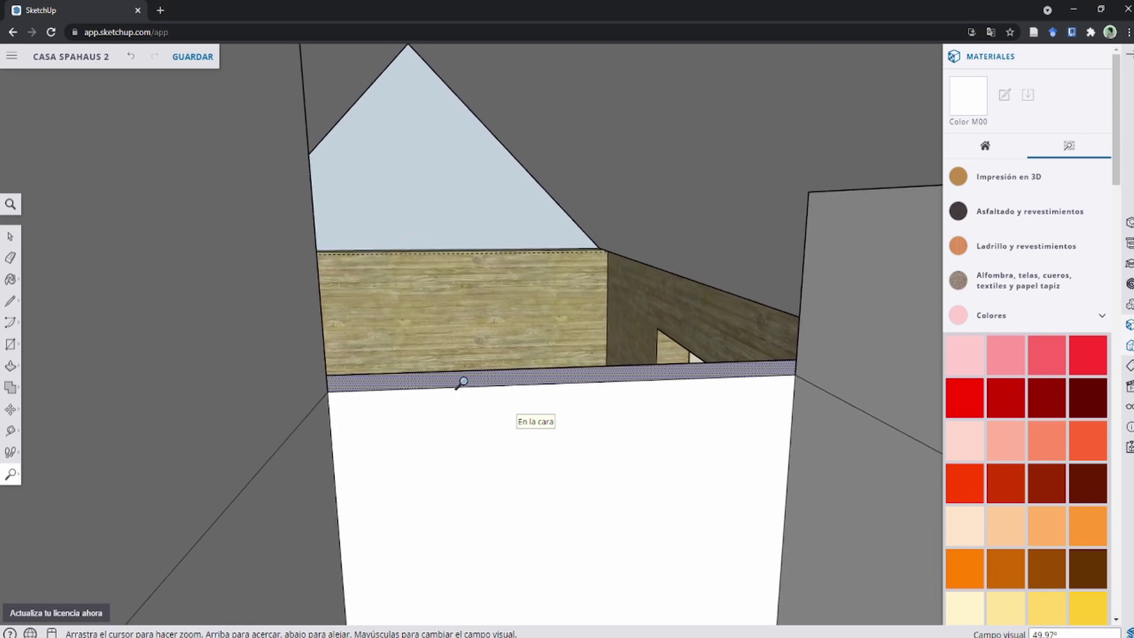
key(space)
mouse_move(463, 375)
middle_down()
mouse_move(537, 408)
mouse_move(911, 499)
mouse_move(1115, 494)
middle_up()
mouse_move(369, 448)
middle_down()
mouse_move(410, 435)
mouse_move(689, 418)
mouse_move(782, 426)
mouse_move(674, 405)
mouse_move(532, 405)
mouse_move(811, 319)
mouse_move(582, 325)
middle_up()
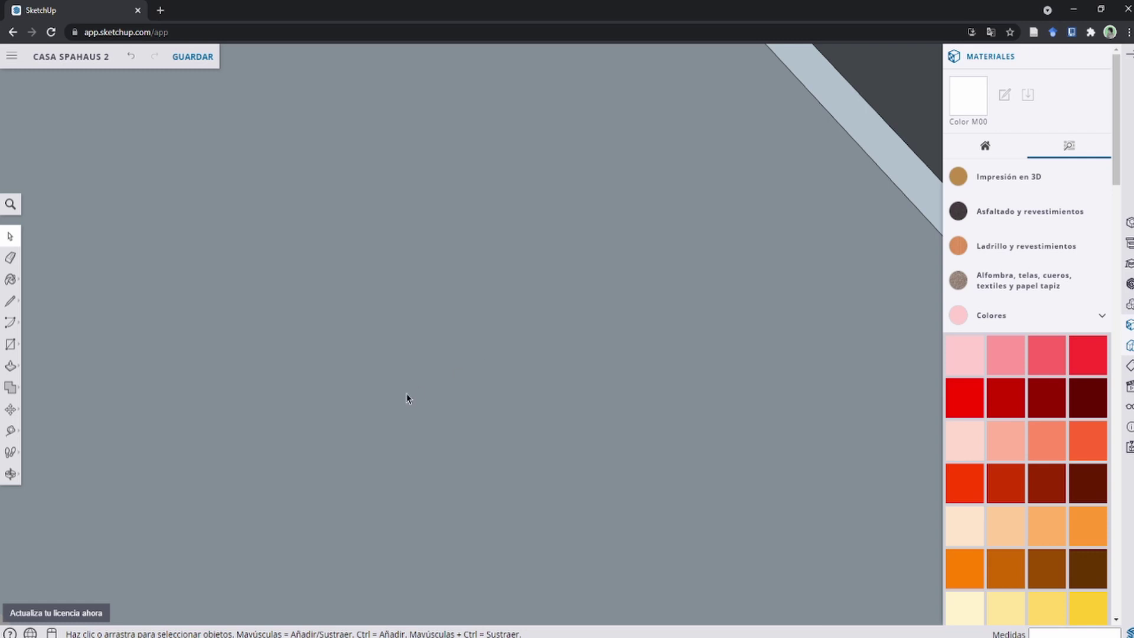
Step: Split the floor face with a line from the partition wall corner to the edge
scroll(407, 399, down, 3)
scroll(384, 402, up, 2)
scroll(384, 402, down, 2)
mouse_move(383, 420)
middle_down()
mouse_move(463, 419)
mouse_move(354, 398)
mouse_move(506, 529)
middle_up()
scroll(518, 511, up, 1)
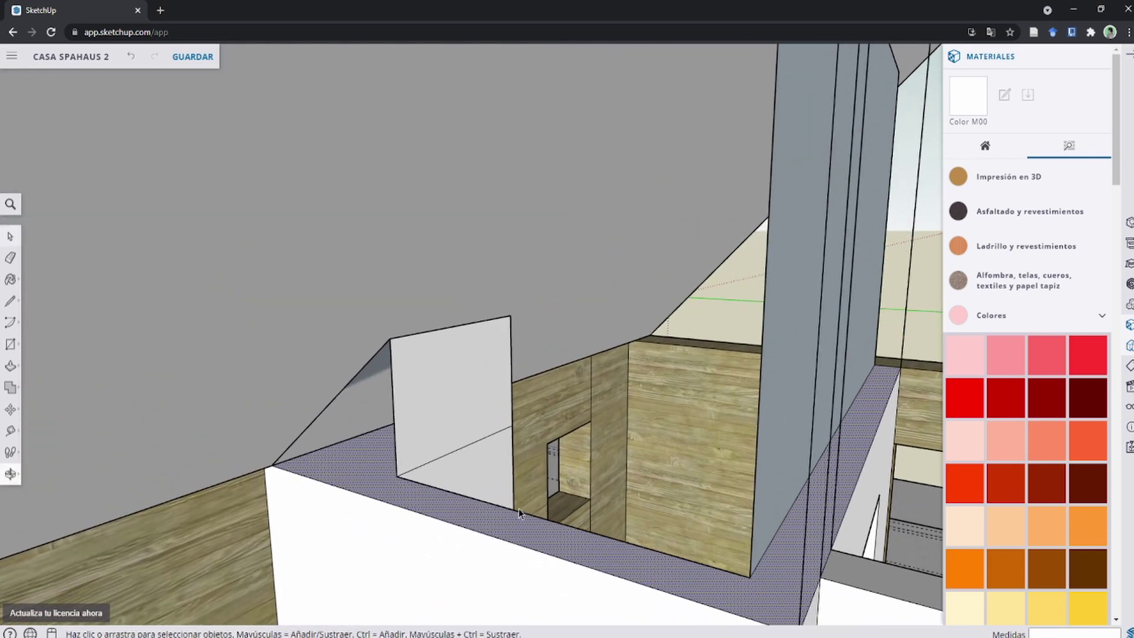
mouse_move(291, 469)
middle_down()
mouse_move(322, 336)
mouse_move(214, 490)
mouse_move(215, 524)
mouse_move(266, 557)
mouse_move(337, 555)
middle_up()
key(l)
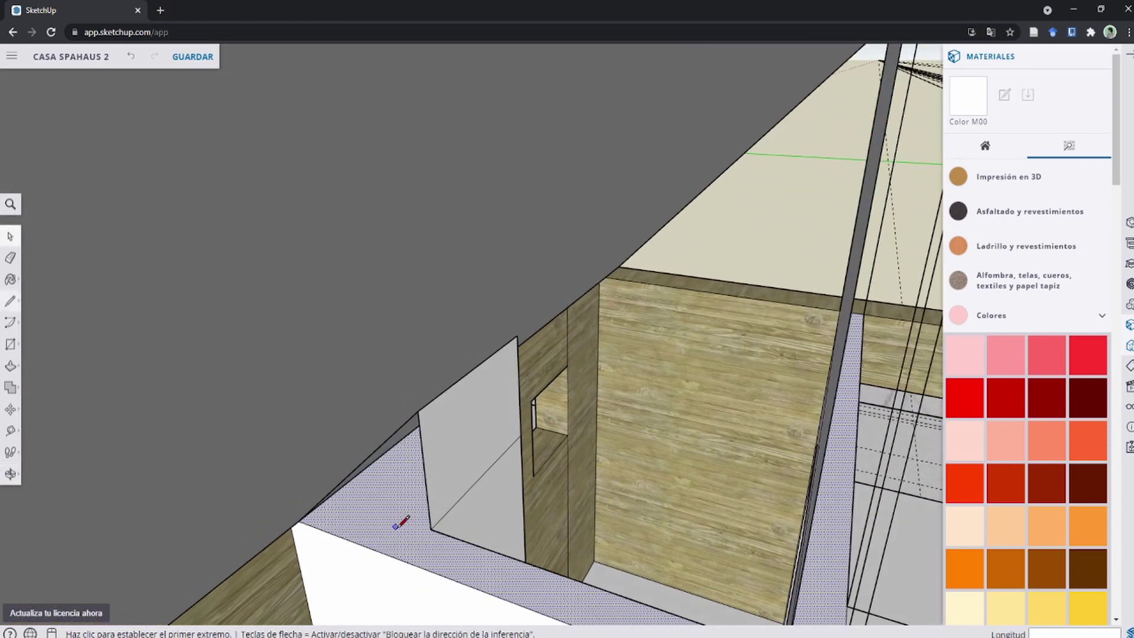
mouse_move(425, 524)
middle_down()
mouse_move(334, 436)
mouse_move(278, 455)
mouse_move(400, 354)
mouse_move(329, 473)
mouse_move(416, 450)
middle_up()
scroll(330, 440, up, 5)
scroll(319, 440, down, 5)
scroll(290, 436, up, 3)
click(277, 456)
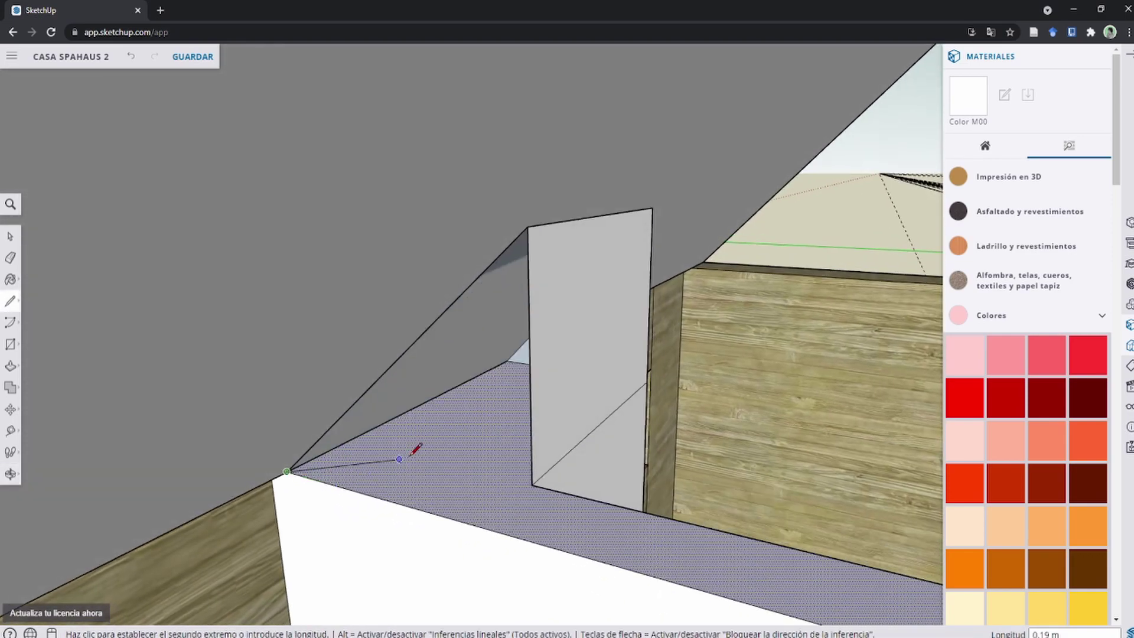
key(Escape)
click(532, 484)
click(350, 440)
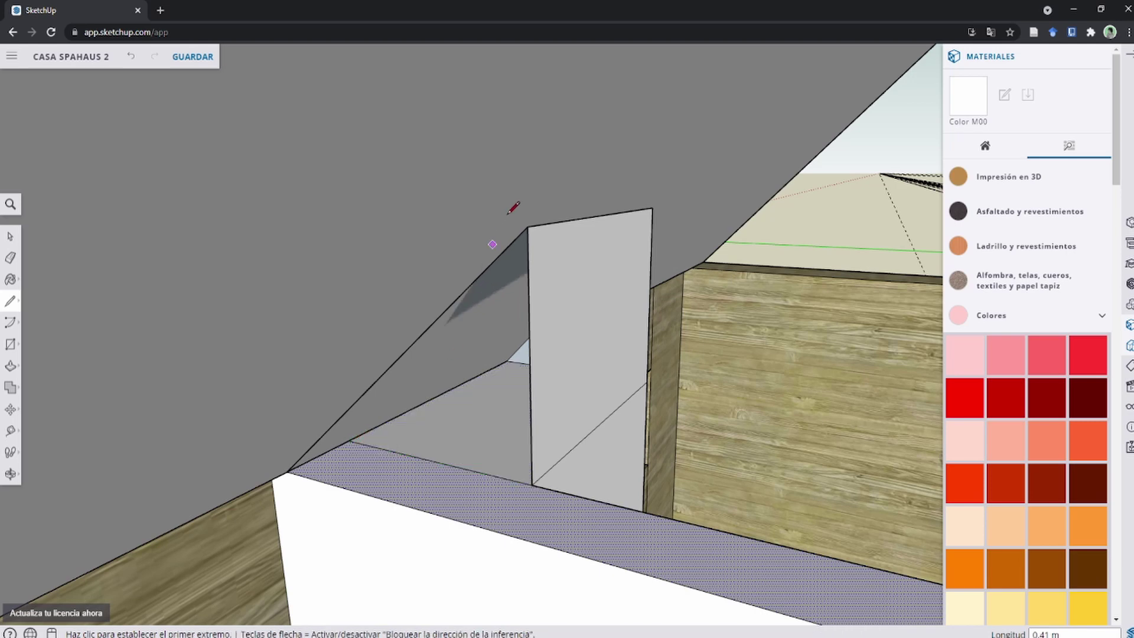
Step: Draw lines from the wall's top corner to form a triangular face reaching the roof
click(528, 227)
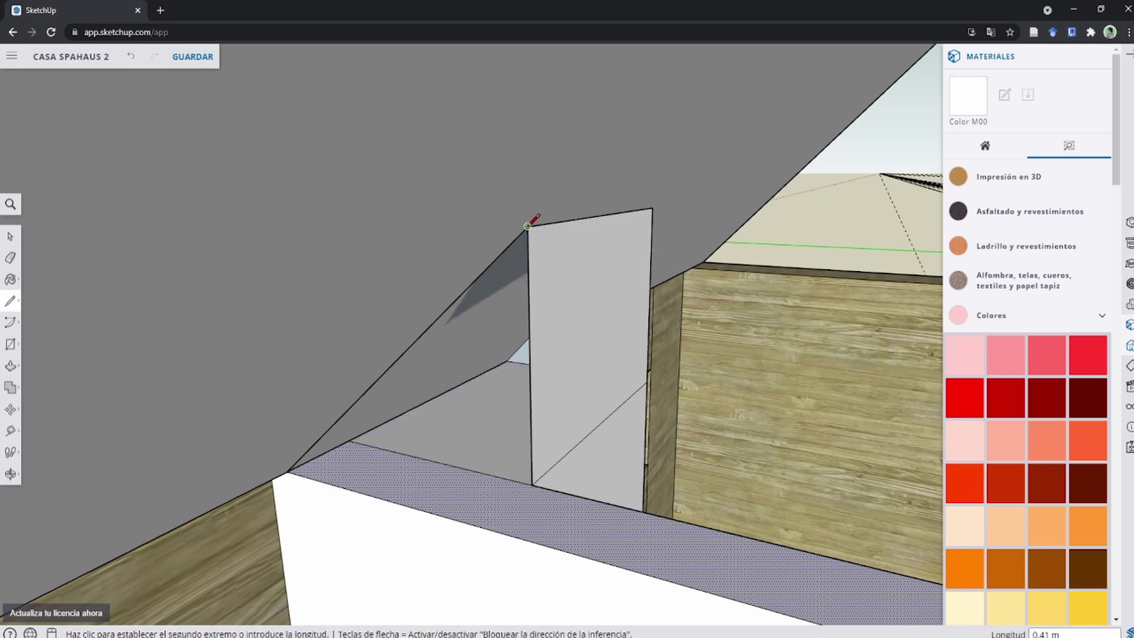
click(349, 440)
scroll(348, 439, down, 2)
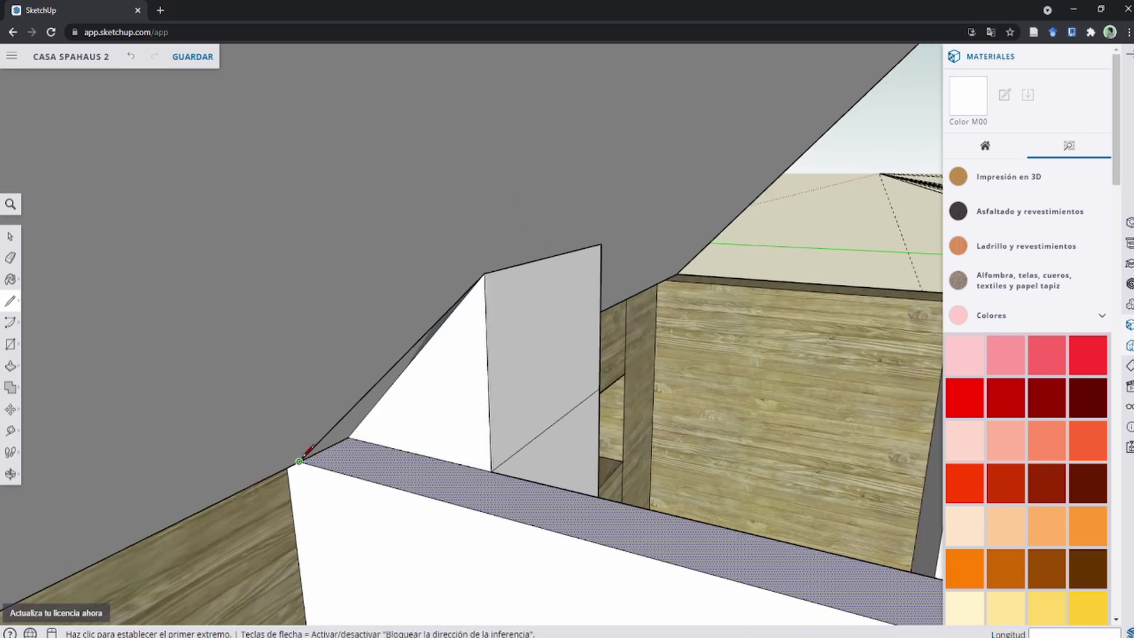
mouse_move(300, 460)
middle_down()
mouse_move(410, 389)
mouse_move(325, 482)
mouse_move(355, 398)
middle_up()
mouse_move(398, 273)
middle_down()
mouse_move(350, 339)
mouse_move(298, 476)
middle_up()
click(299, 476)
middle_drag(506, 253, 516, 255)
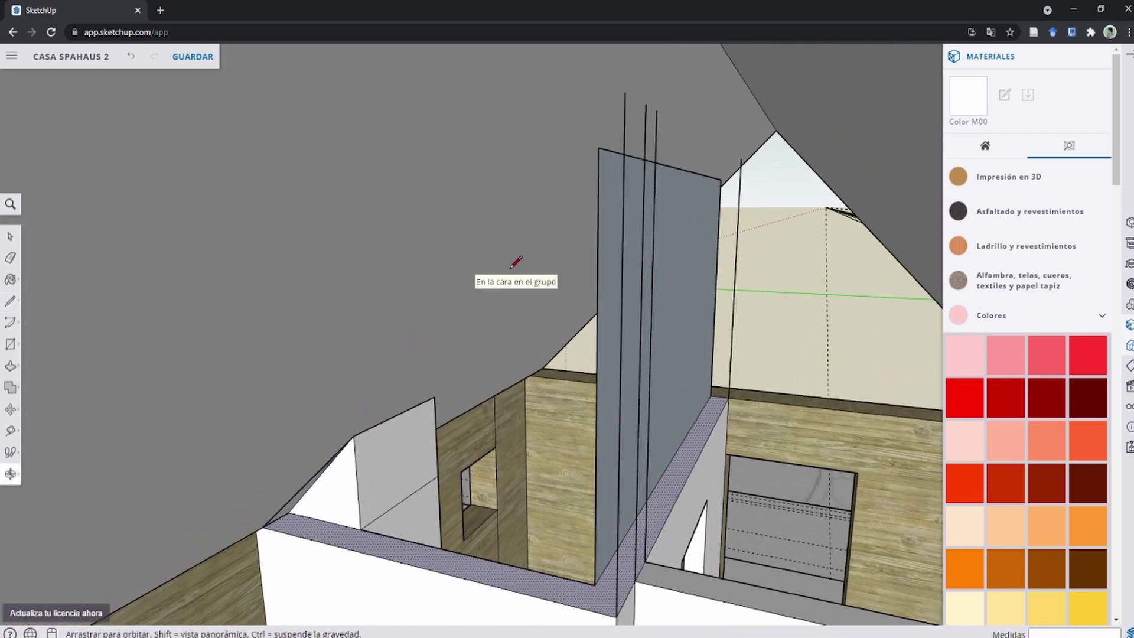
click(627, 94)
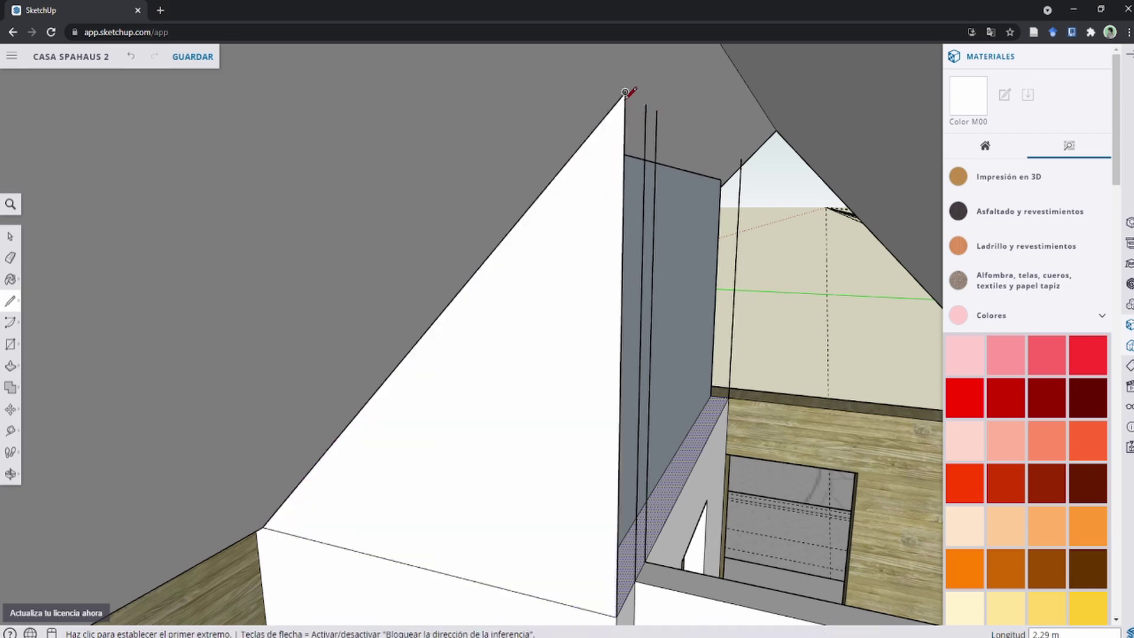
Step: Close the narrow faces beside the triangle along the vertical lines
click(625, 93)
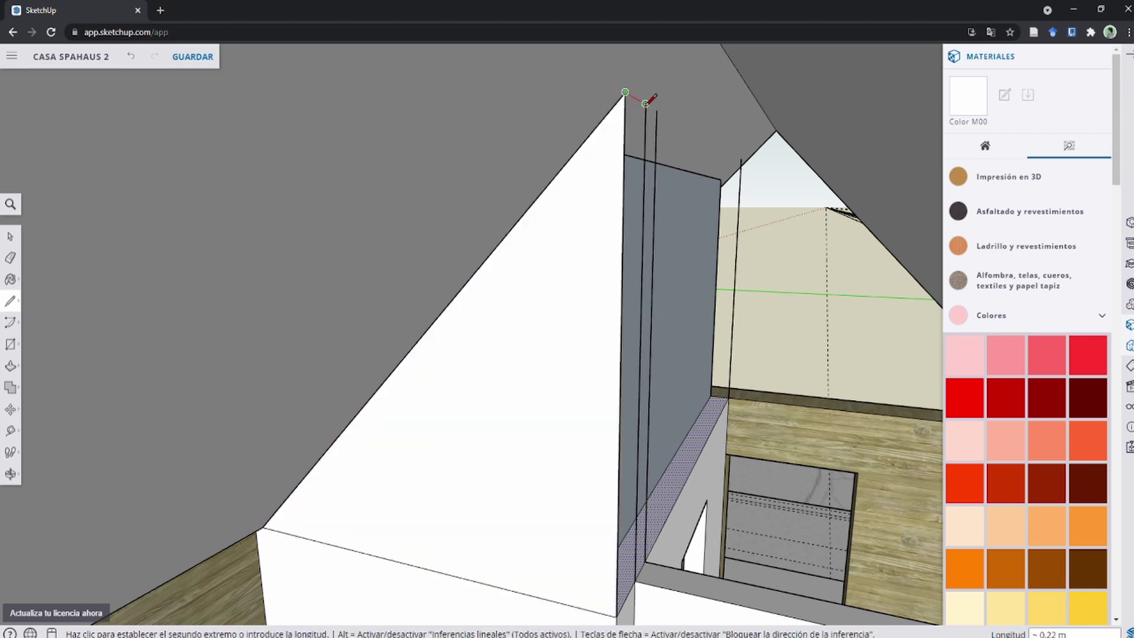
click(645, 104)
click(649, 102)
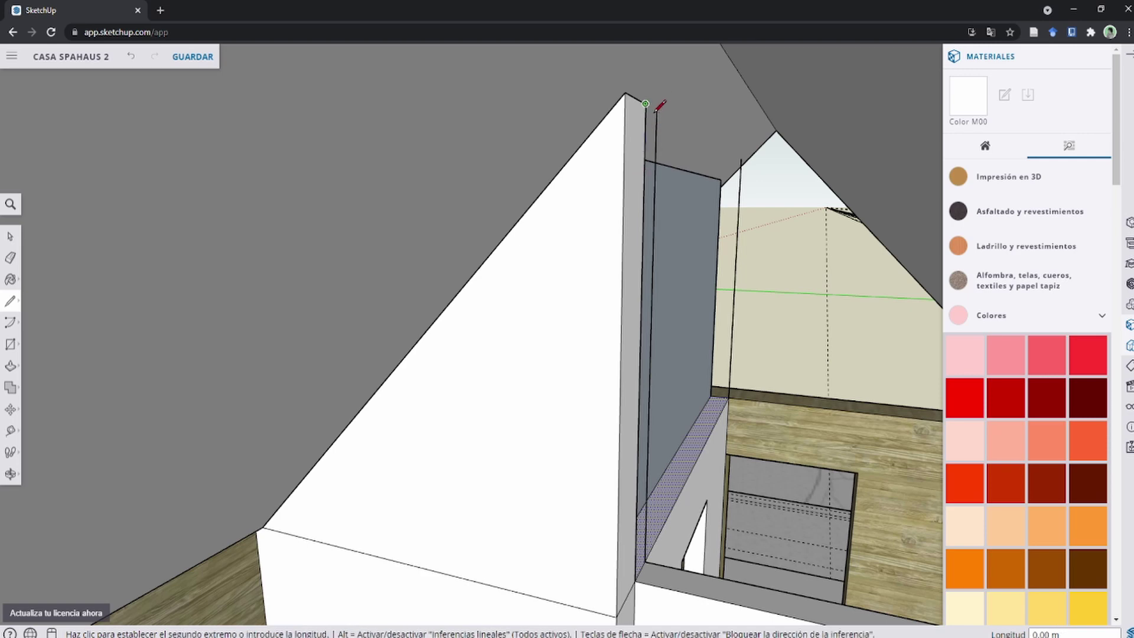
click(657, 110)
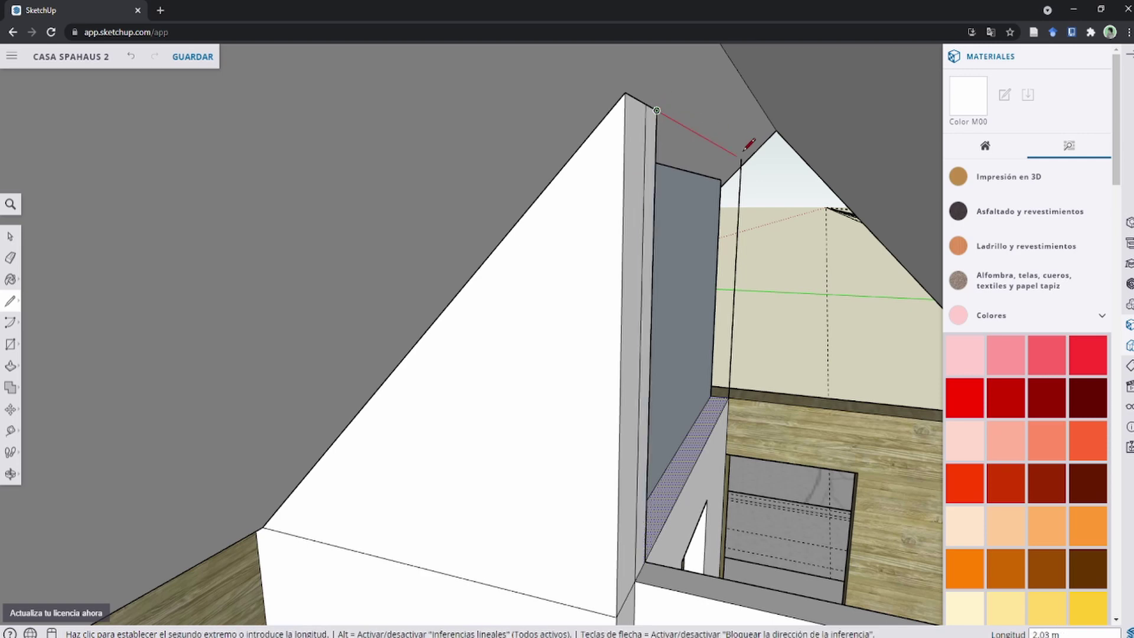
click(742, 158)
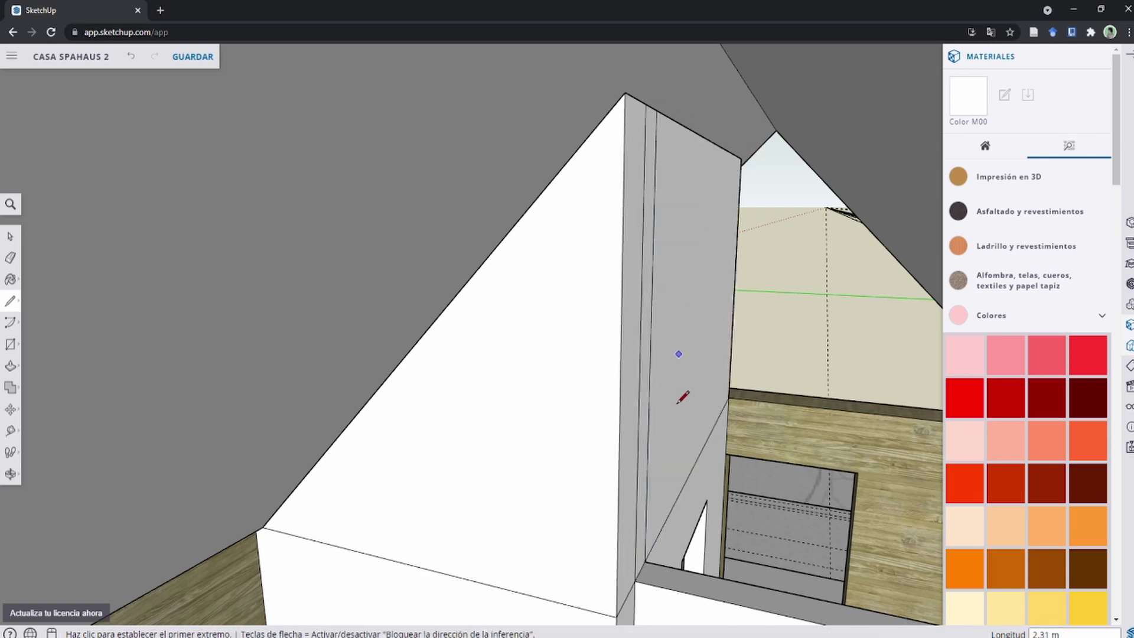
mouse_move(602, 239)
middle_down()
mouse_move(742, 207)
mouse_move(699, 349)
mouse_move(727, 307)
mouse_move(728, 245)
mouse_move(762, 360)
mouse_move(760, 304)
middle_up()
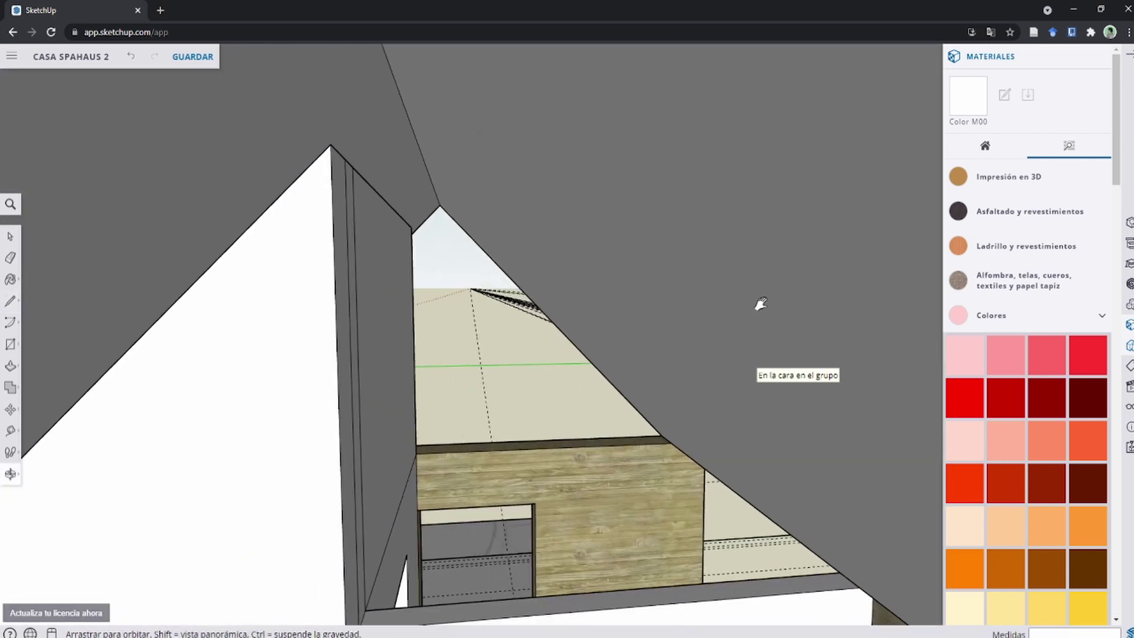
Step: Draw an edge from the gable's lower corner to the peak, filling the first triangle
click(859, 585)
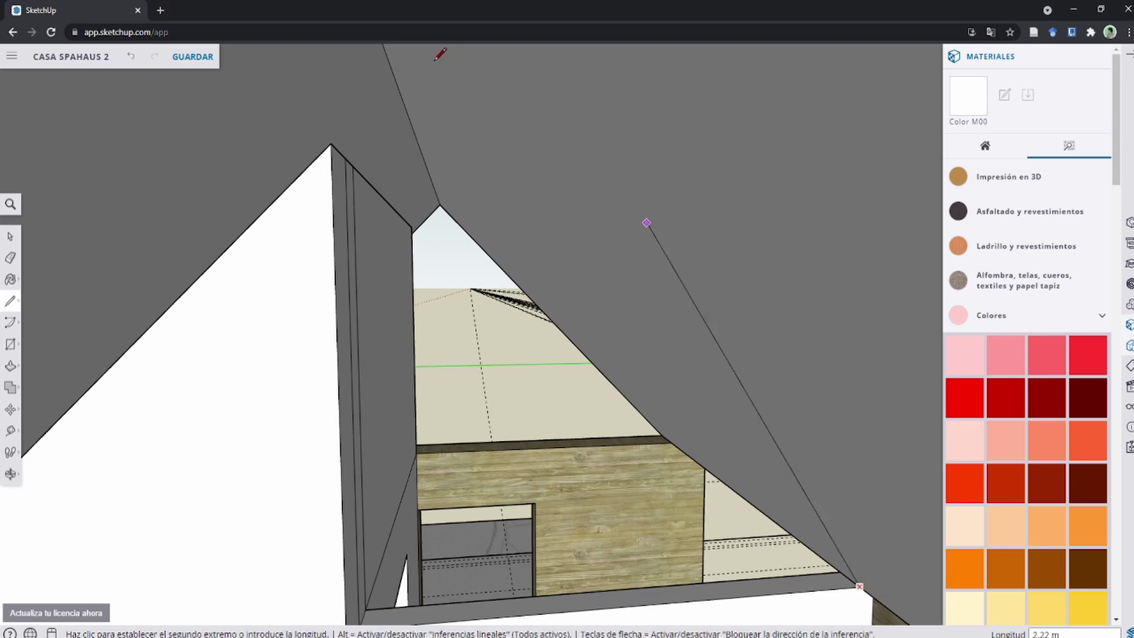
click(345, 157)
mouse_move(451, 283)
middle_down()
mouse_move(450, 337)
mouse_move(464, 336)
mouse_move(473, 253)
middle_up()
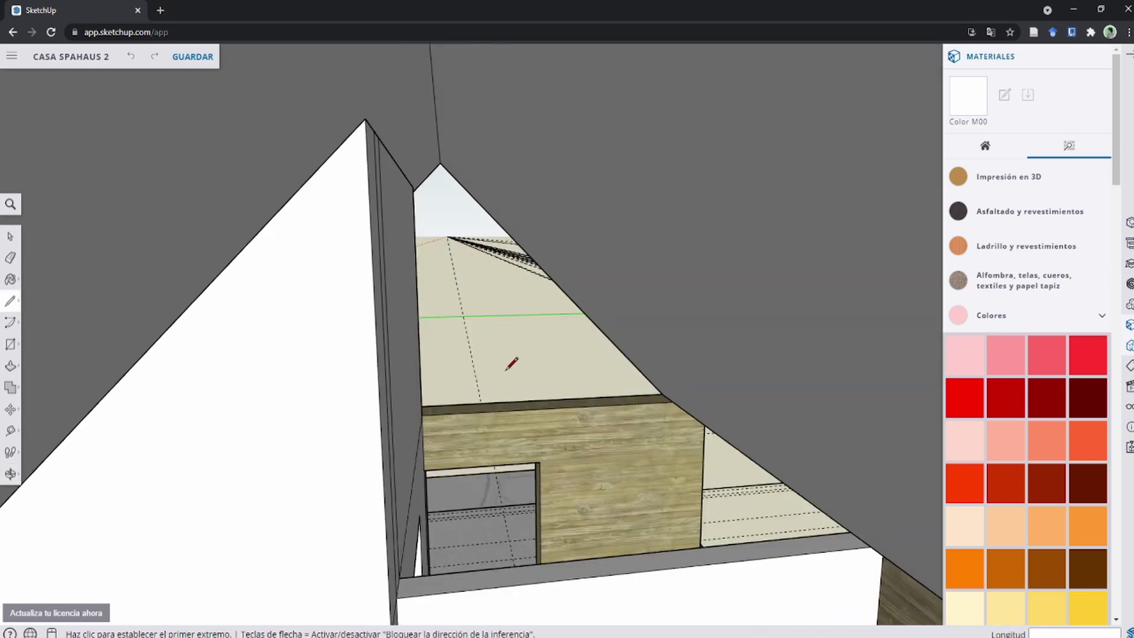
mouse_move(511, 363)
middle_down()
mouse_move(488, 362)
mouse_move(570, 201)
mouse_move(552, 196)
middle_up()
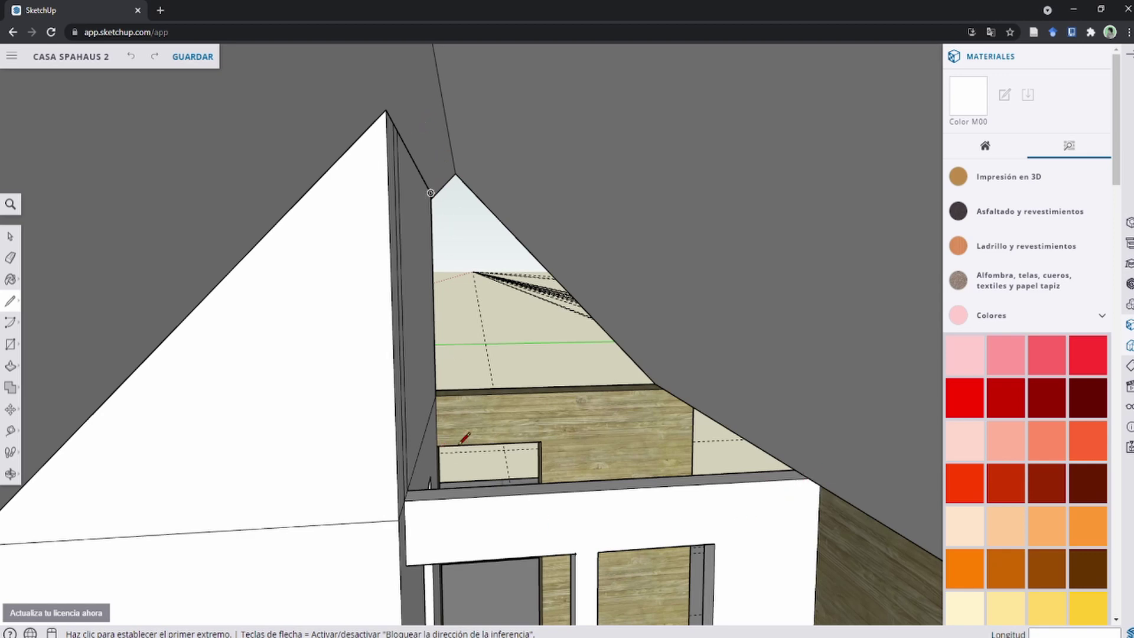
scroll(445, 496, down, 1)
scroll(435, 494, down, 1)
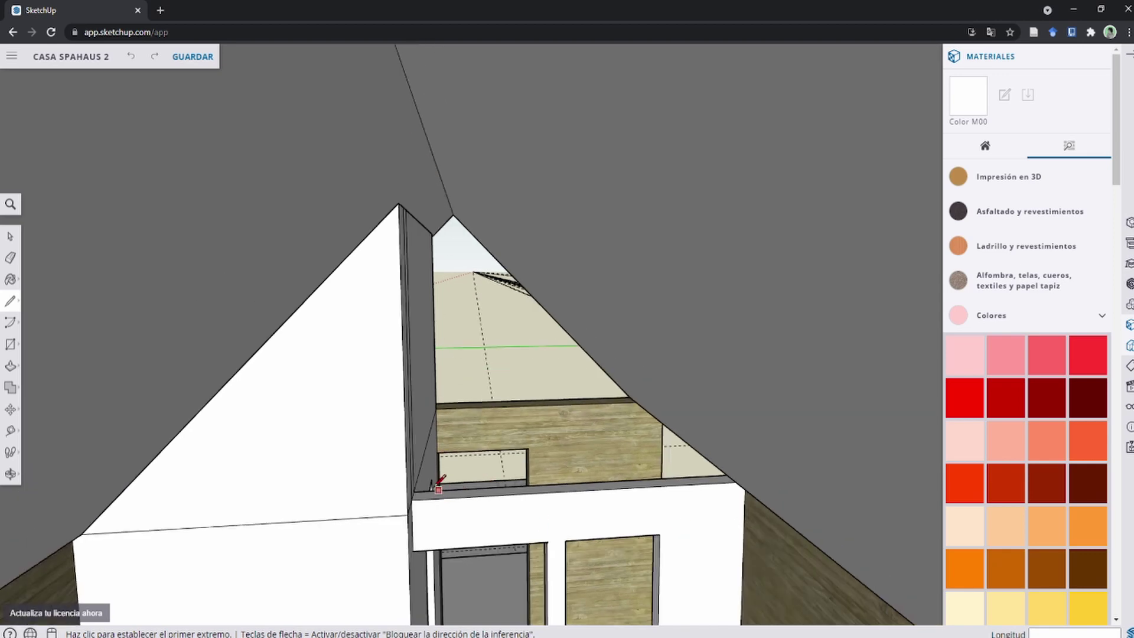
scroll(436, 482, down, 1)
scroll(414, 468, down, 1)
scroll(407, 184, up, 1)
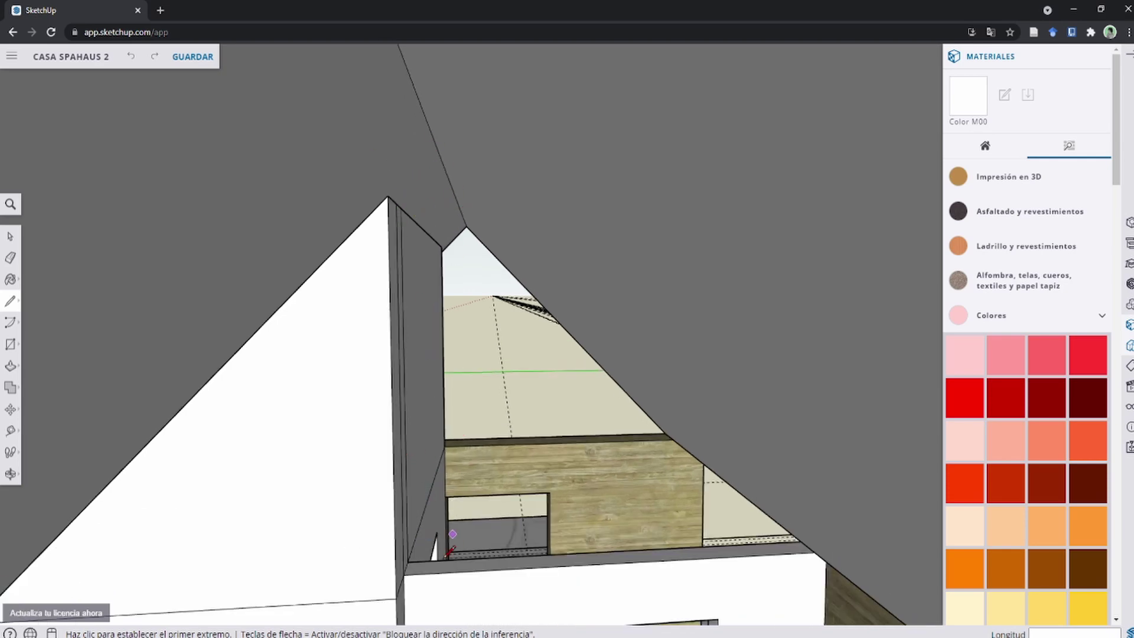
Step: Draw a line from the wall's lower corner up to the roof peak
click(403, 575)
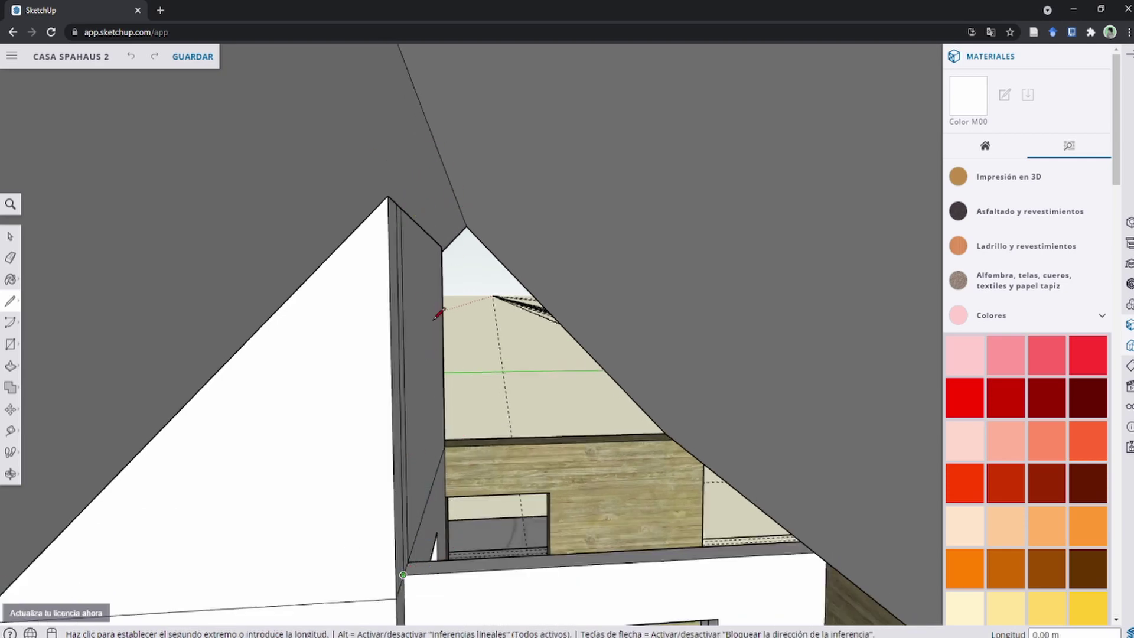
click(397, 203)
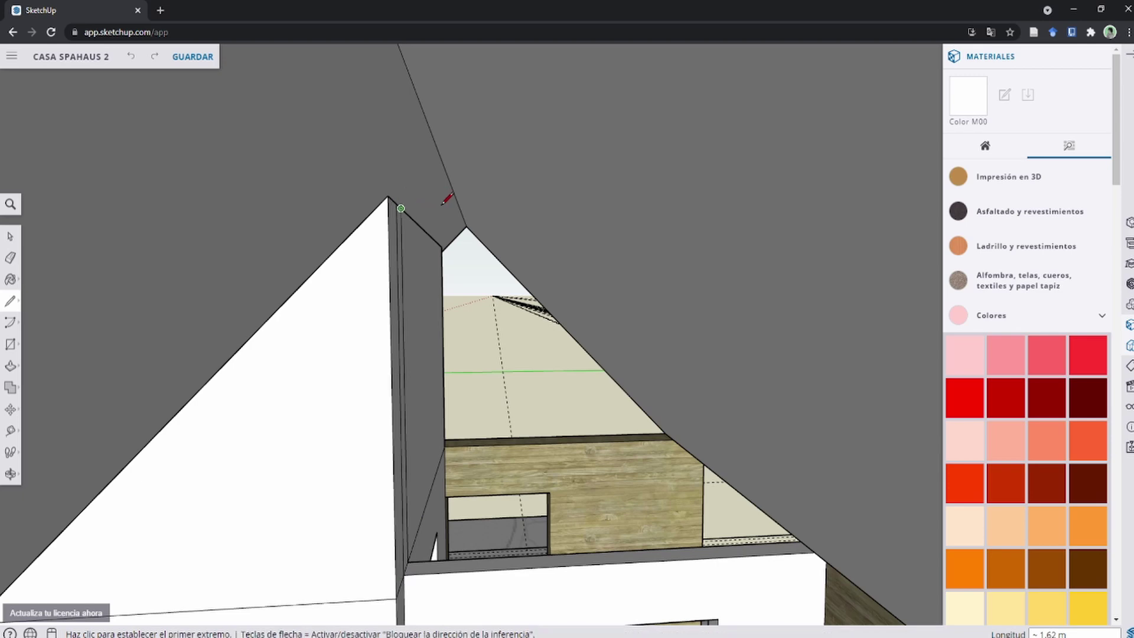
click(396, 203)
mouse_move(438, 147)
middle_down()
mouse_move(405, 177)
mouse_move(395, 235)
mouse_move(390, 217)
mouse_move(410, 237)
middle_up()
scroll(409, 180, up, 2)
Step: Trace from the peak along the wall edge to the intersection, closing the gable face
click(387, 268)
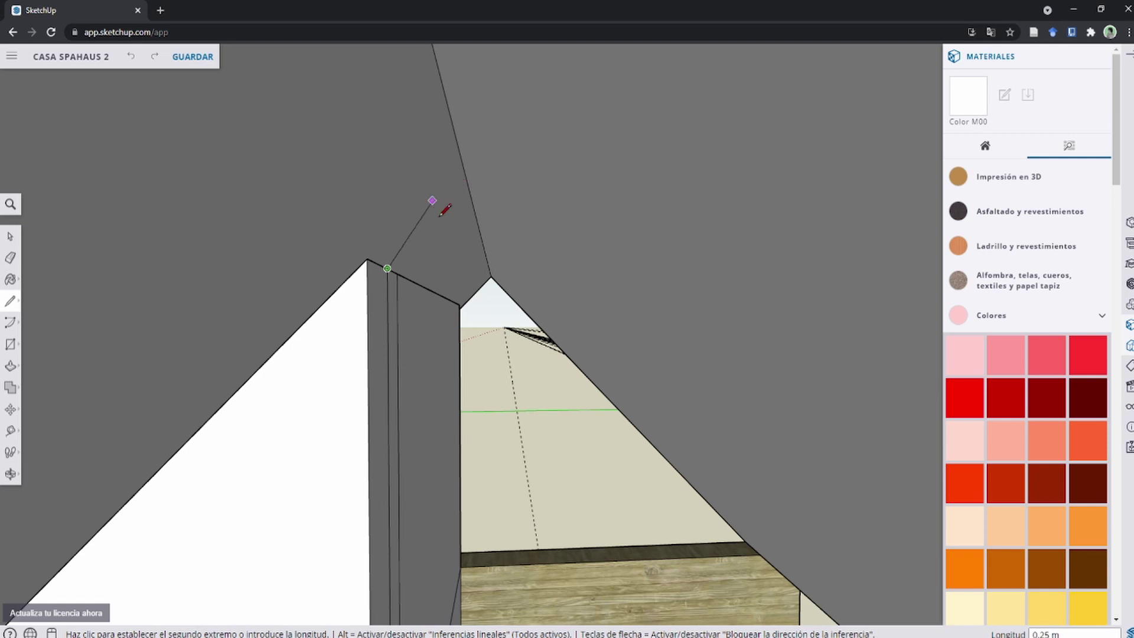
mouse_move(444, 209)
middle_down()
mouse_move(470, 219)
mouse_move(476, 177)
middle_up()
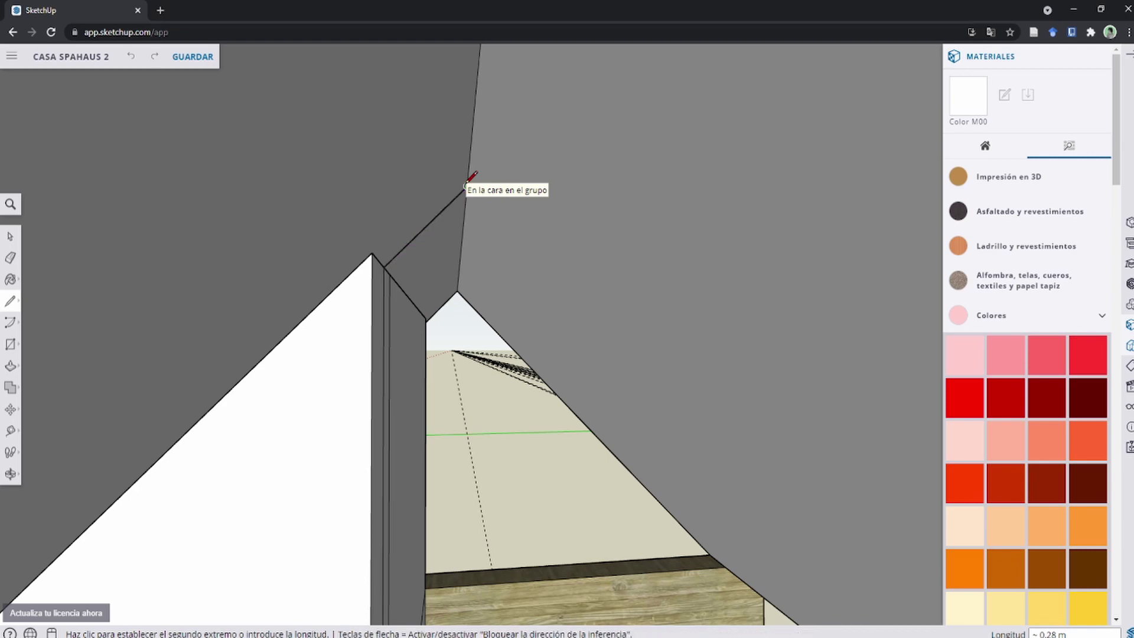
click(465, 187)
middle_drag(495, 212, 481, 204)
mouse_move(529, 241)
middle_down()
mouse_move(619, 329)
mouse_move(556, 268)
mouse_move(539, 233)
middle_up()
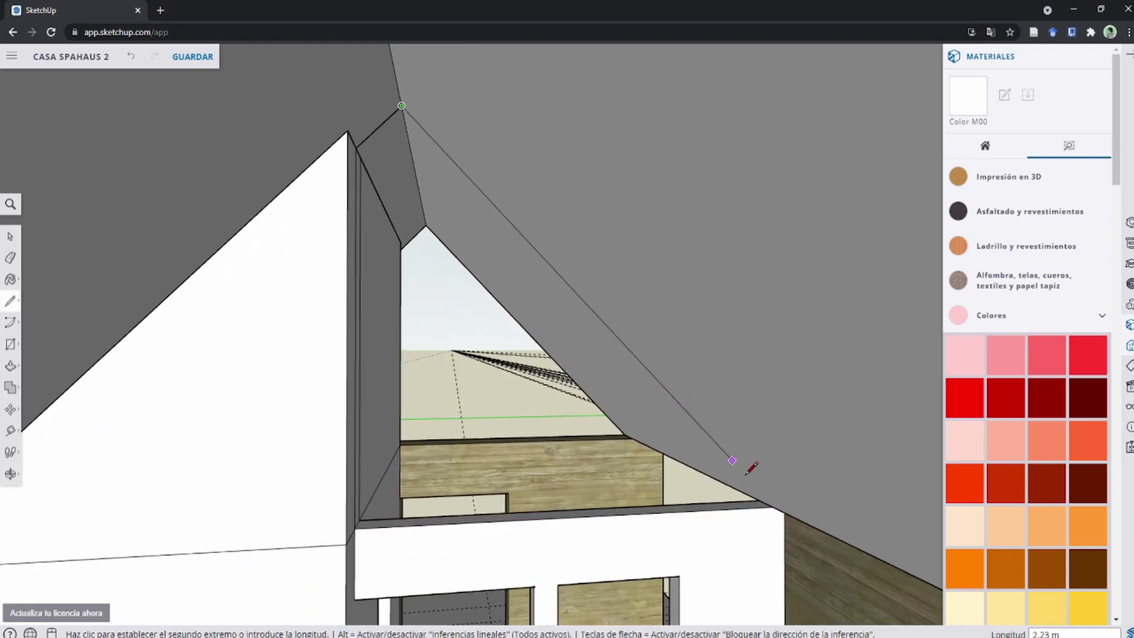
click(771, 506)
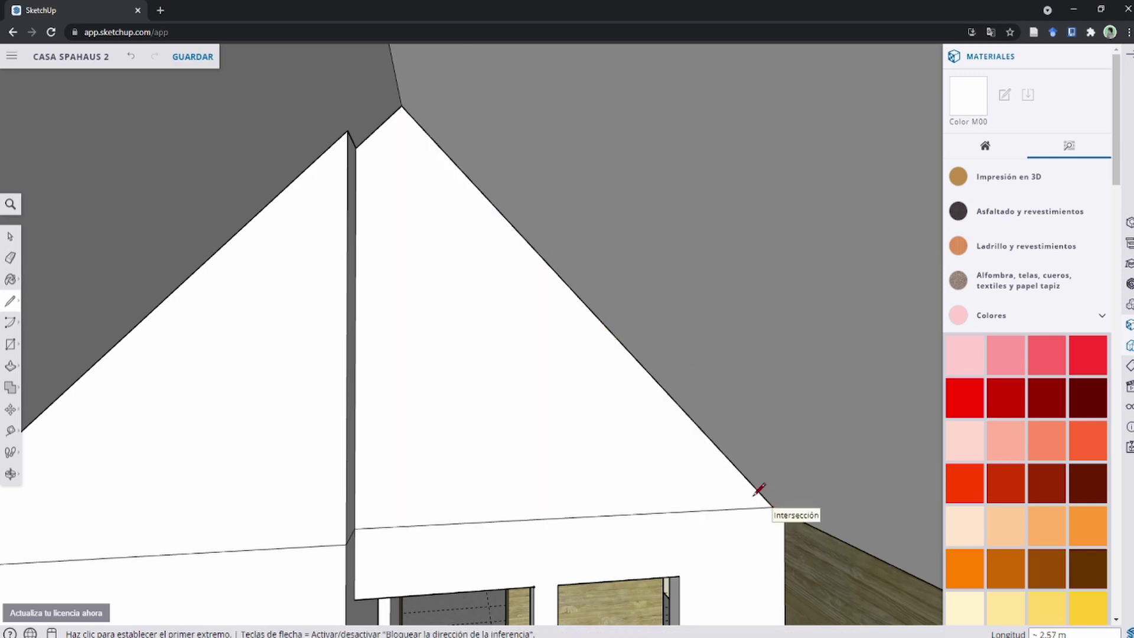
scroll(458, 264, up, 2)
scroll(461, 286, up, 2)
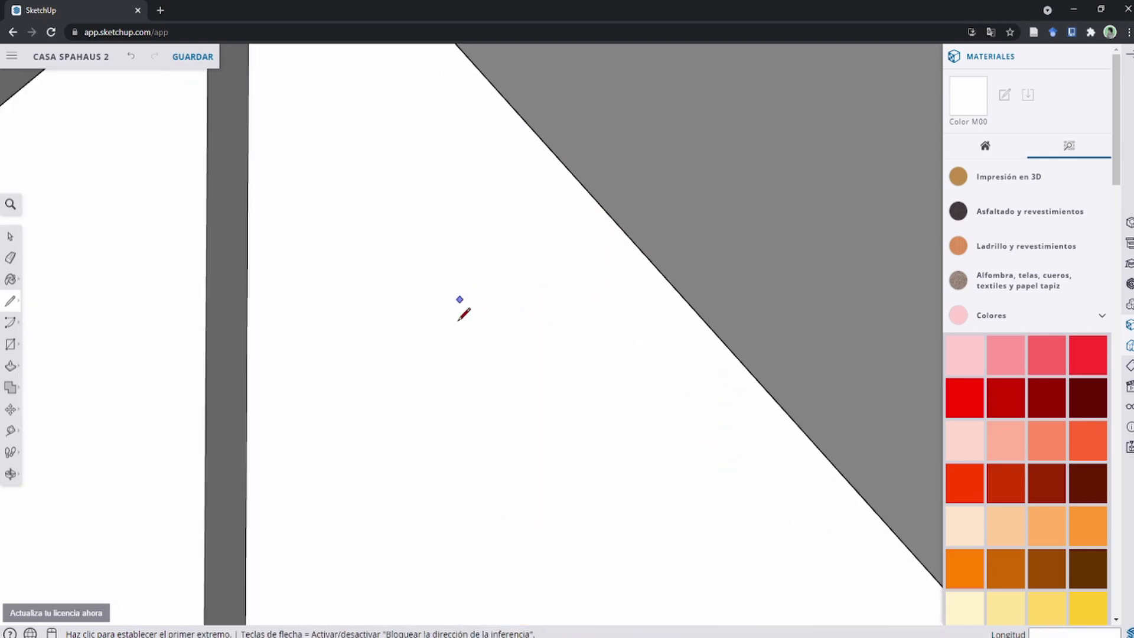
mouse_move(460, 307)
middle_down()
mouse_move(278, 212)
mouse_move(475, 353)
middle_up()
middle_drag(514, 311, 460, 387)
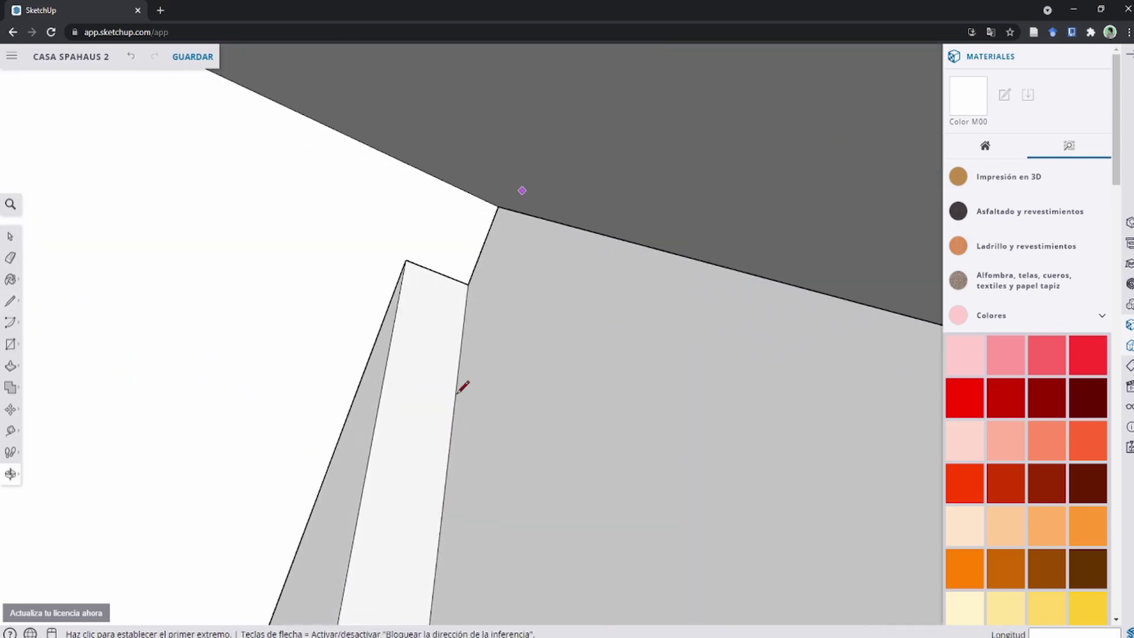
middle_drag(539, 408, 115, 370)
mouse_move(431, 305)
middle_down()
mouse_move(460, 329)
mouse_move(291, 363)
mouse_move(202, 412)
mouse_move(507, 357)
mouse_move(493, 368)
mouse_move(567, 417)
mouse_move(637, 382)
middle_up()
Step: Draw a line from the corner beside the post down to the lower corner, closing the face
scroll(482, 346, down, 3)
scroll(440, 346, up, 3)
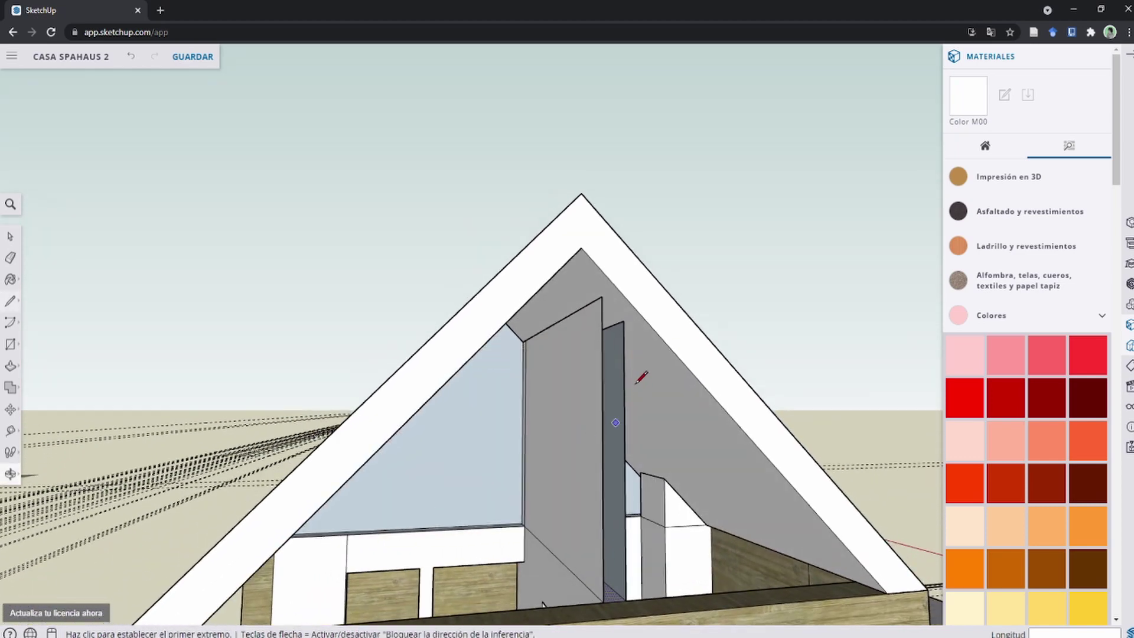
click(602, 296)
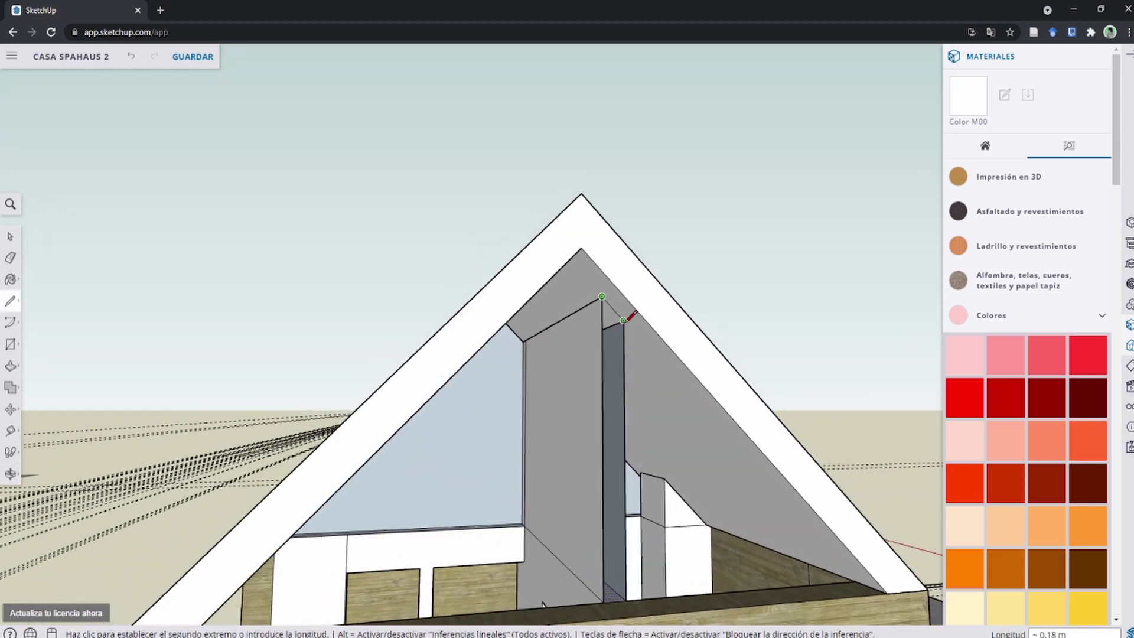
scroll(590, 331, up, 2)
scroll(532, 366, up, 3)
scroll(549, 354, up, 2)
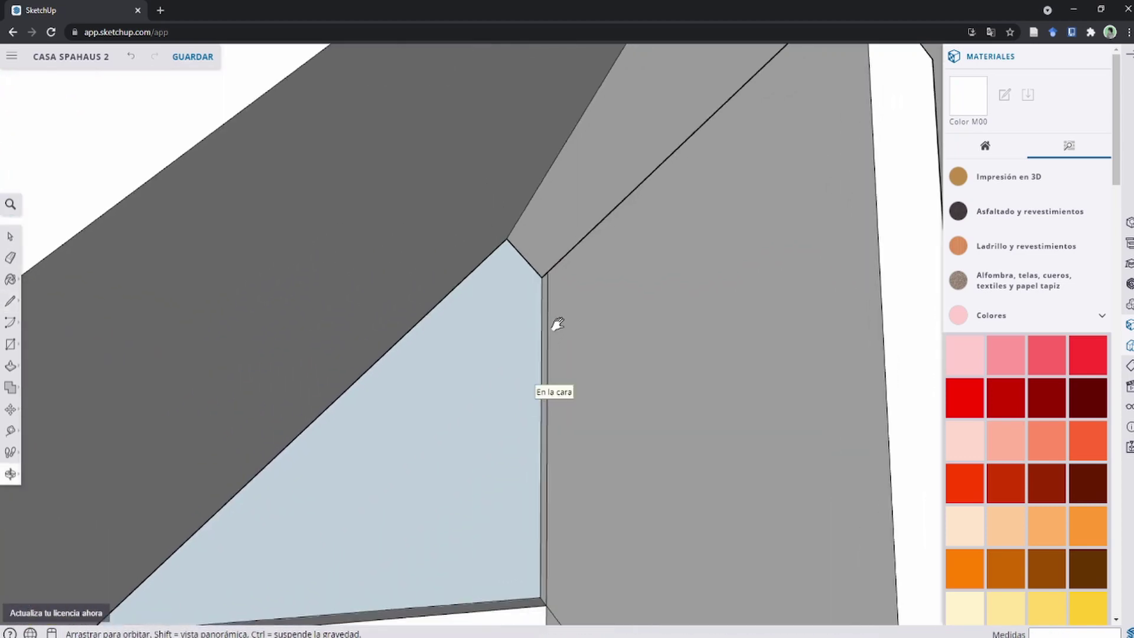
middle_drag(558, 324, 561, 267)
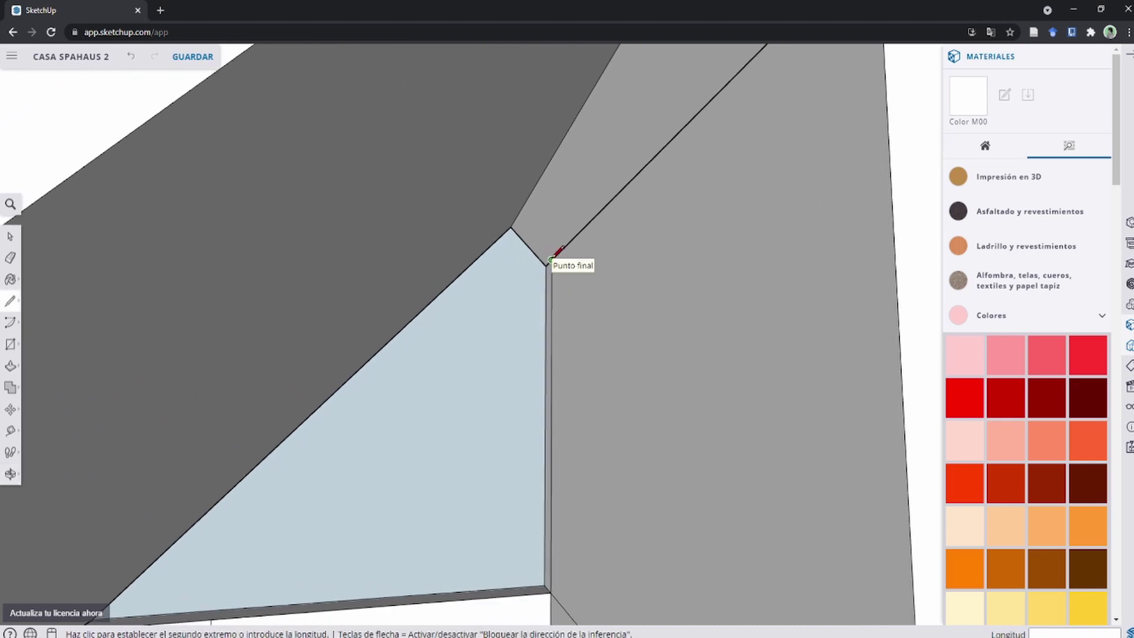
click(551, 260)
scroll(538, 233, up, 1)
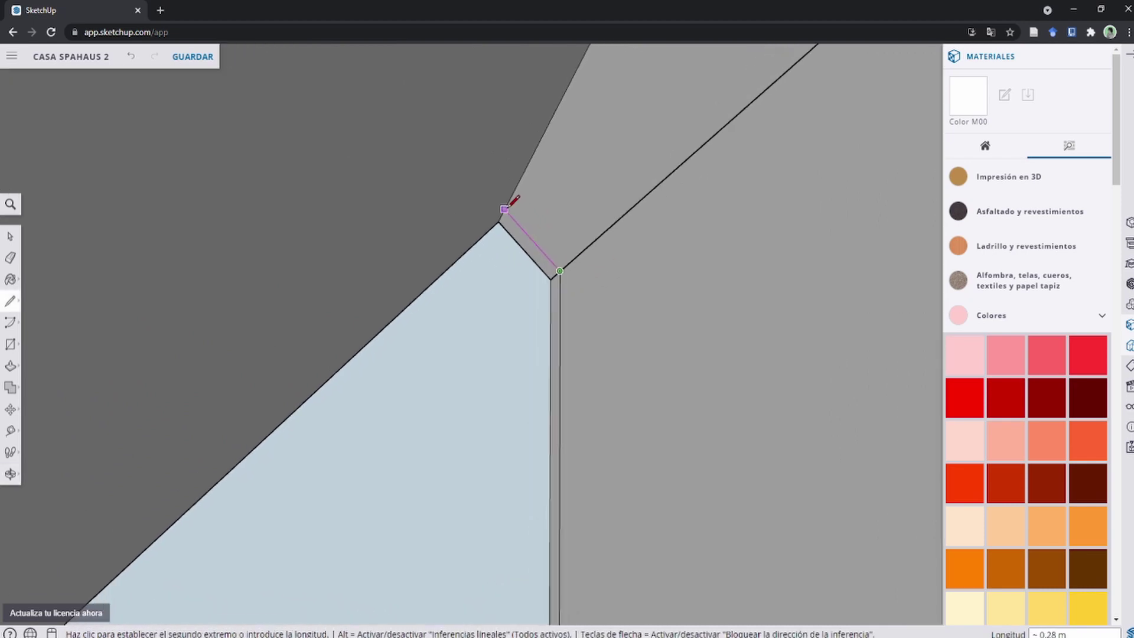
scroll(461, 211, down, 1)
scroll(420, 235, down, 3)
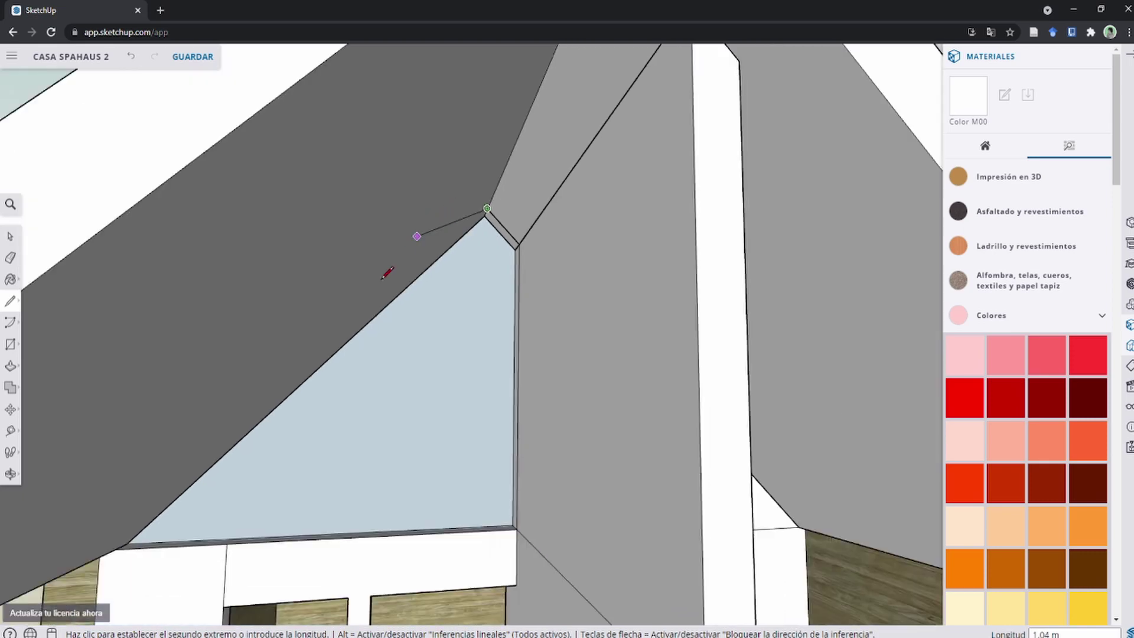
mouse_move(420, 235)
middle_down()
mouse_move(252, 334)
mouse_move(374, 277)
mouse_move(272, 475)
middle_up()
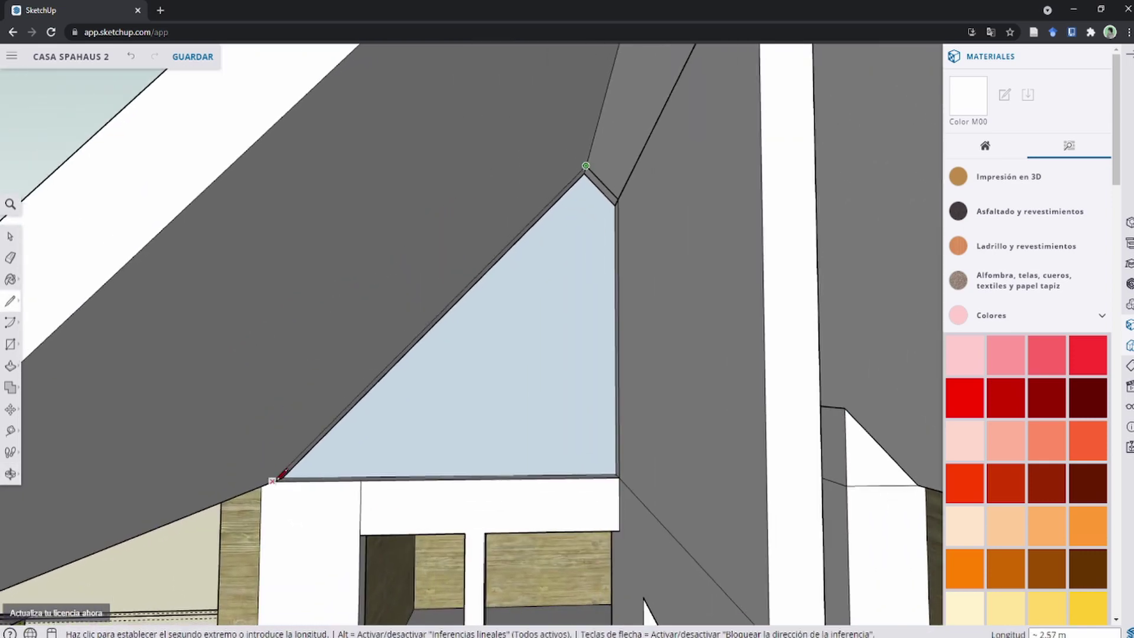
click(273, 479)
Step: Orbit and zoom out to inspect the filled gable from the house front
scroll(481, 332, down, 5)
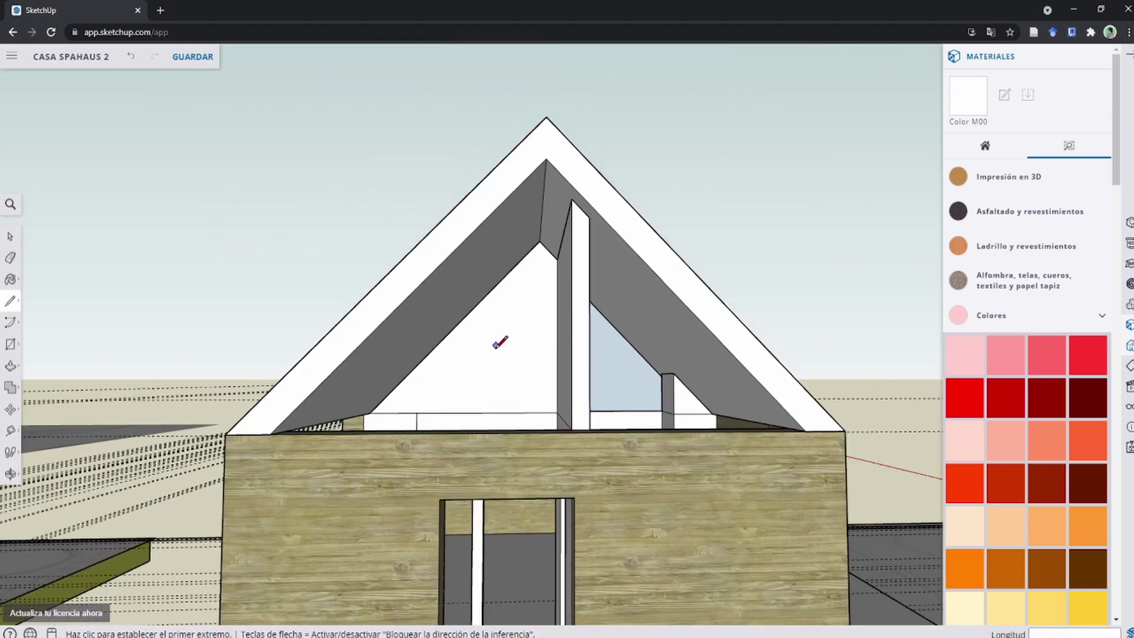
mouse_move(498, 337)
middle_down()
mouse_move(480, 387)
mouse_move(499, 413)
middle_up()
key(e)
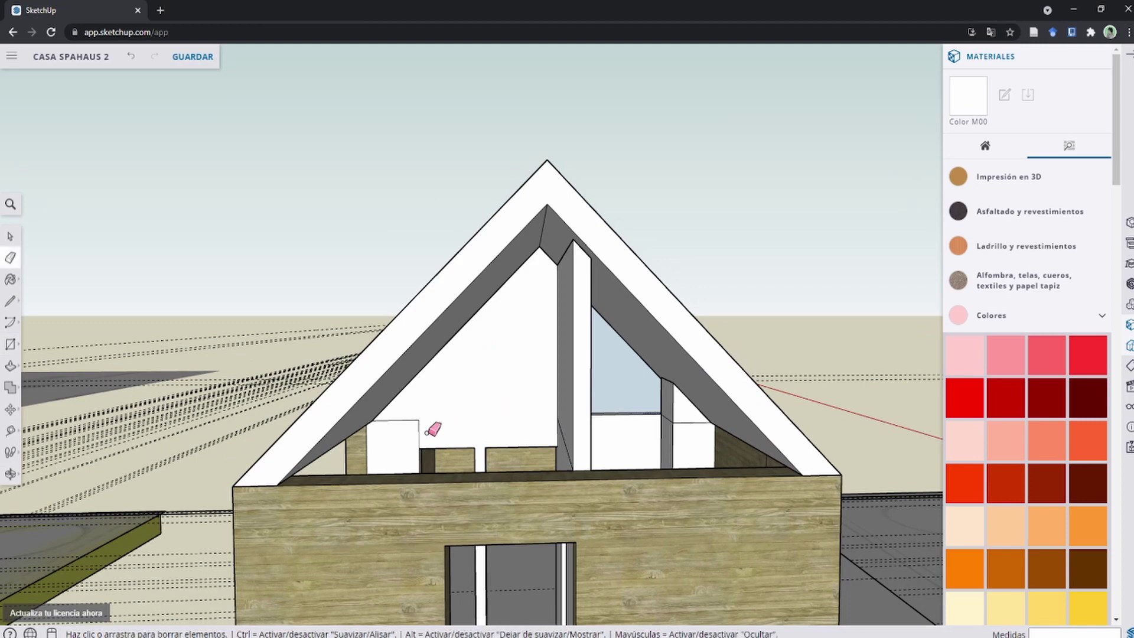
scroll(433, 430, up, 3)
scroll(413, 431, up, 2)
scroll(433, 413, down, 2)
mouse_move(438, 405)
middle_down()
mouse_move(492, 346)
mouse_move(602, 365)
mouse_move(699, 413)
middle_up()
scroll(492, 345, down, 2)
scroll(423, 329, down, 2)
scroll(431, 357, down, 3)
scroll(648, 405, up, 3)
scroll(508, 467, up, 1)
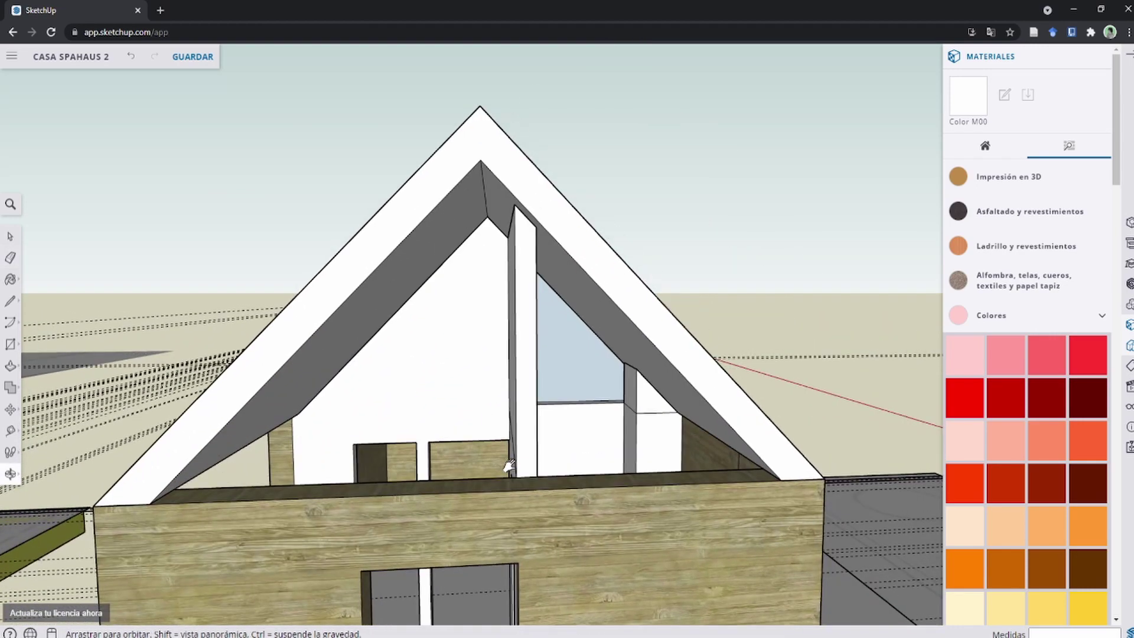
middle_drag(508, 466, 538, 470)
key(l)
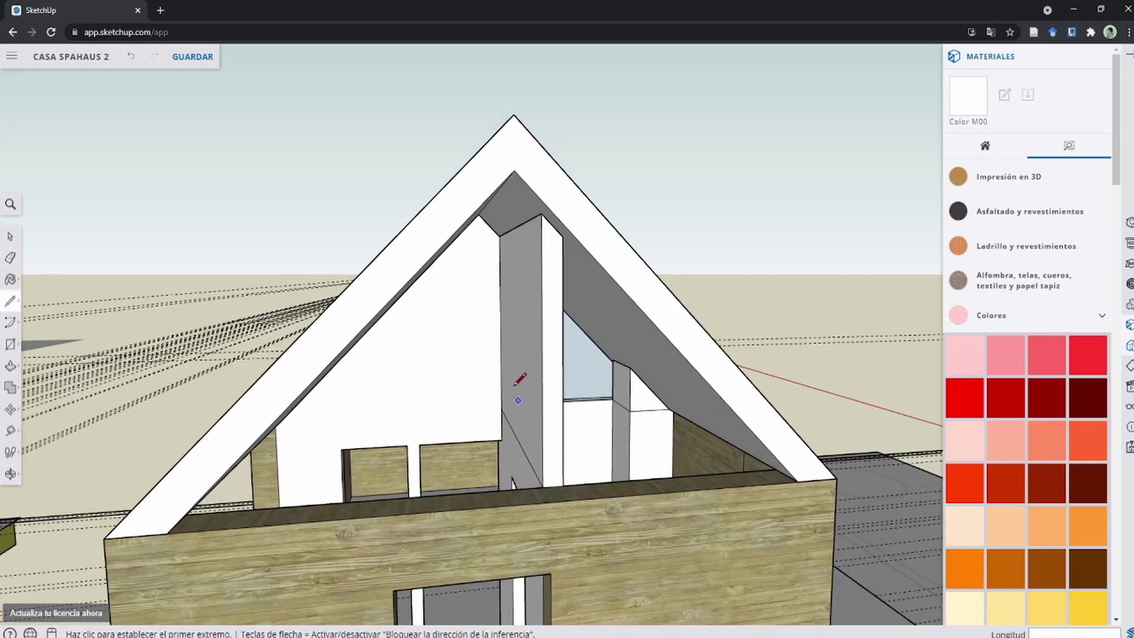
scroll(500, 488, down, 2)
Step: Split the gable window face with a line from its lower vertex to its top vertex
middle_drag(406, 459, 508, 456)
key(space)
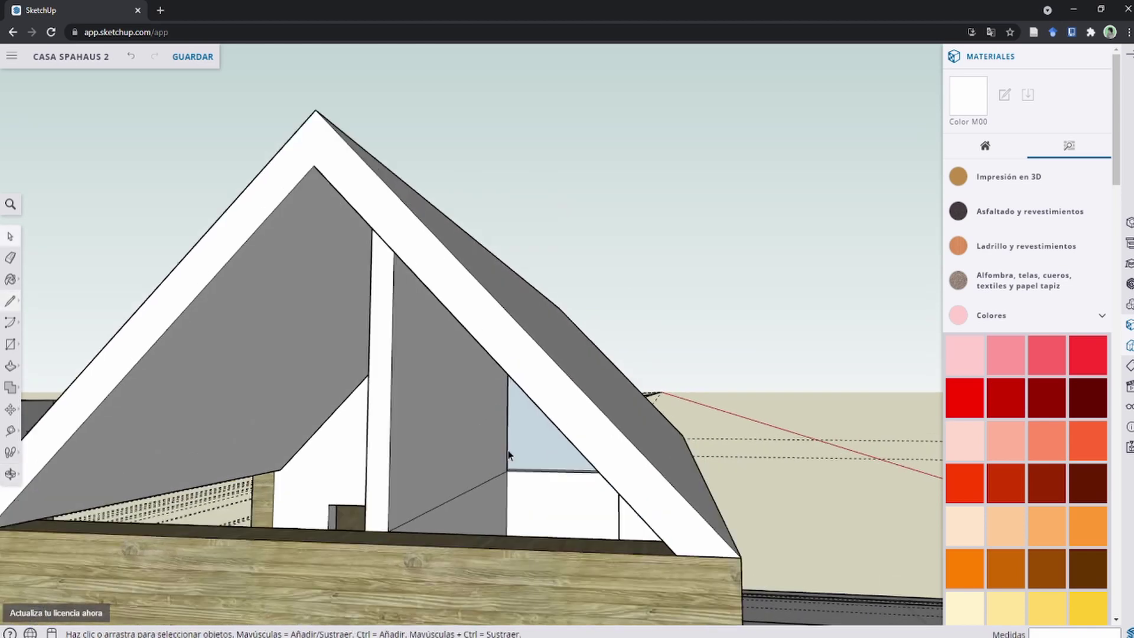
scroll(508, 456, up, 5)
scroll(544, 466, up, 1)
scroll(557, 475, down, 2)
mouse_move(585, 494)
middle_down()
mouse_move(671, 418)
mouse_move(573, 346)
middle_up()
middle_drag(602, 382, 668, 421)
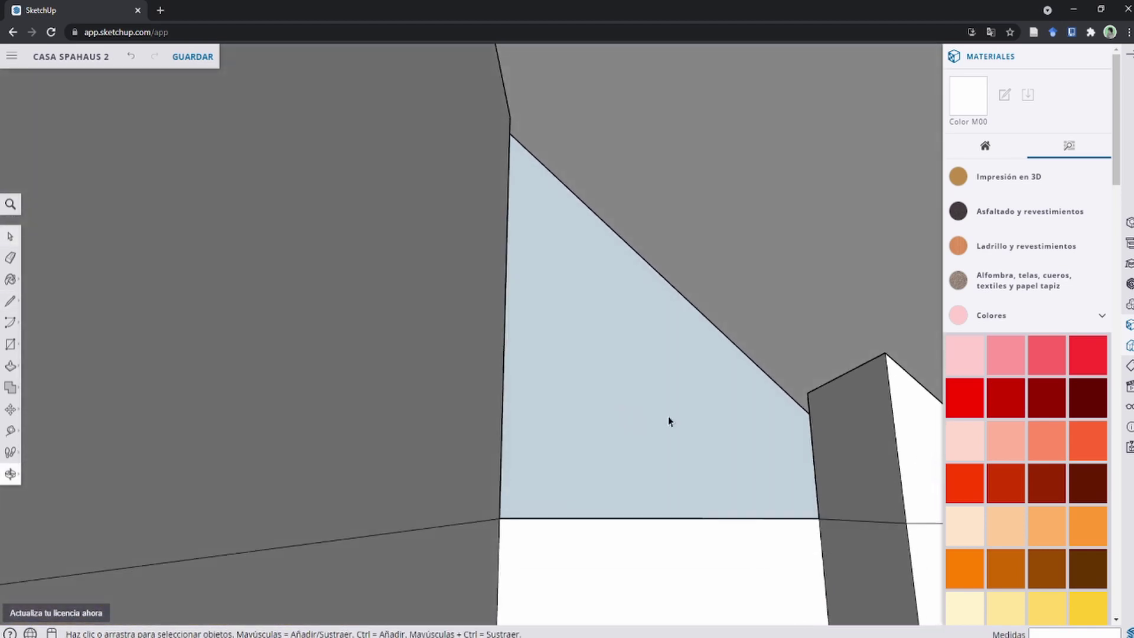
key(l)
click(807, 392)
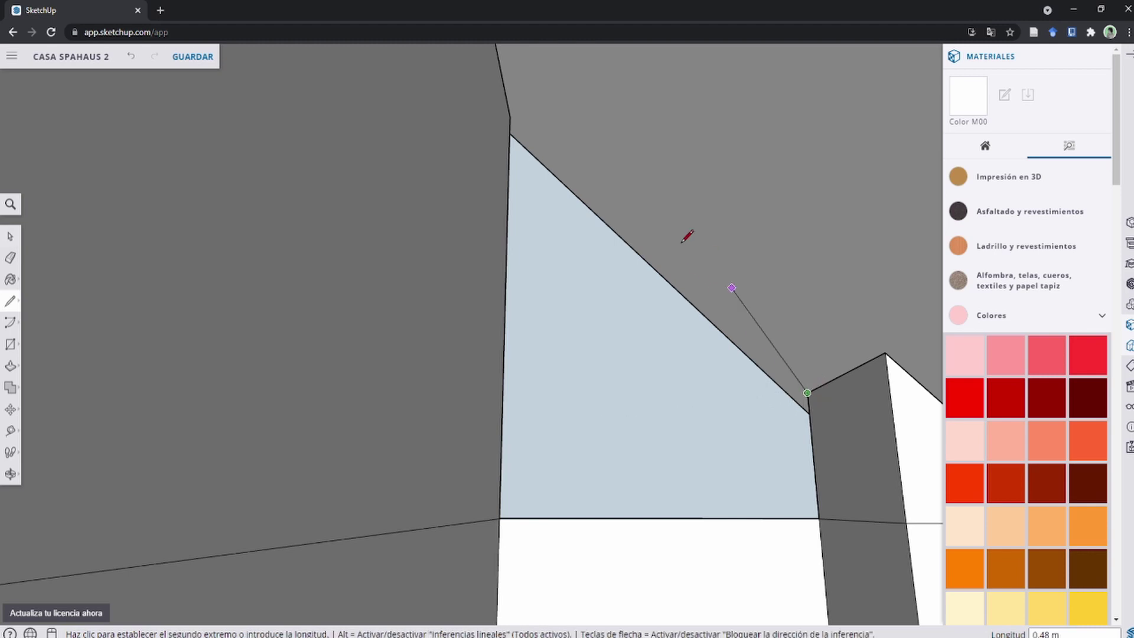
click(512, 127)
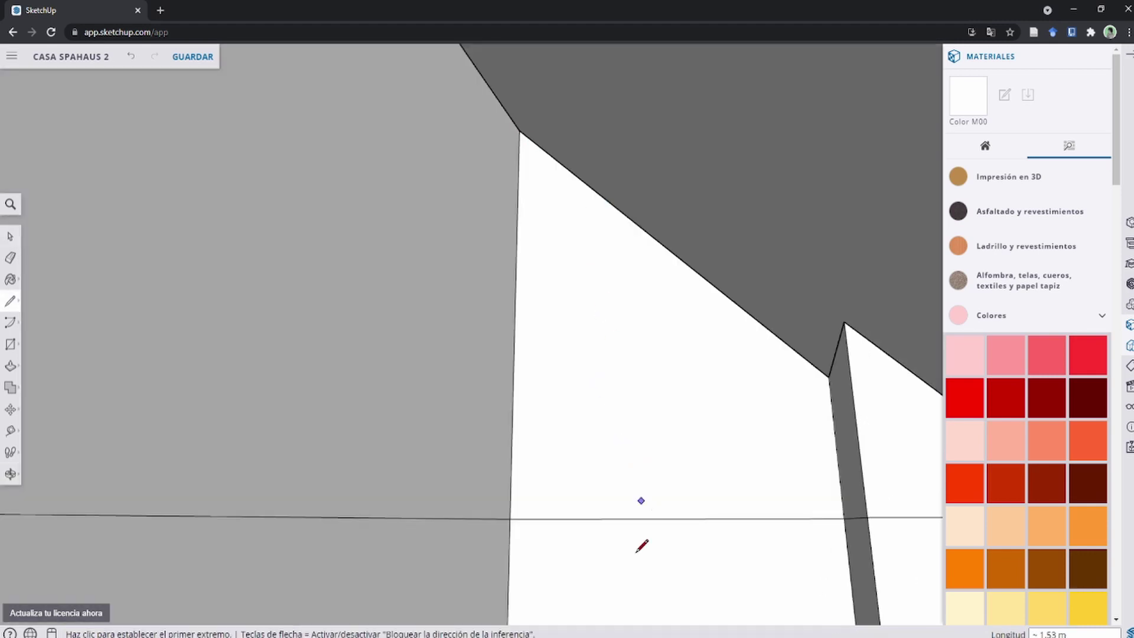
Step: Erase the horizontal edges crossing the white and grey gable faces
key(e)
click(638, 519)
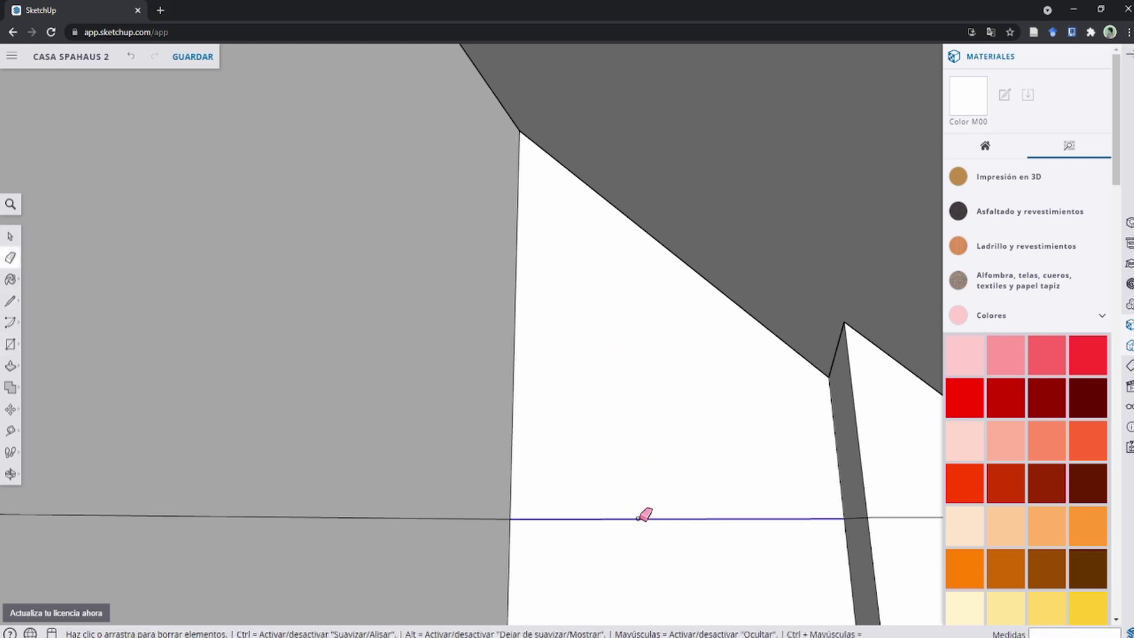
click(435, 517)
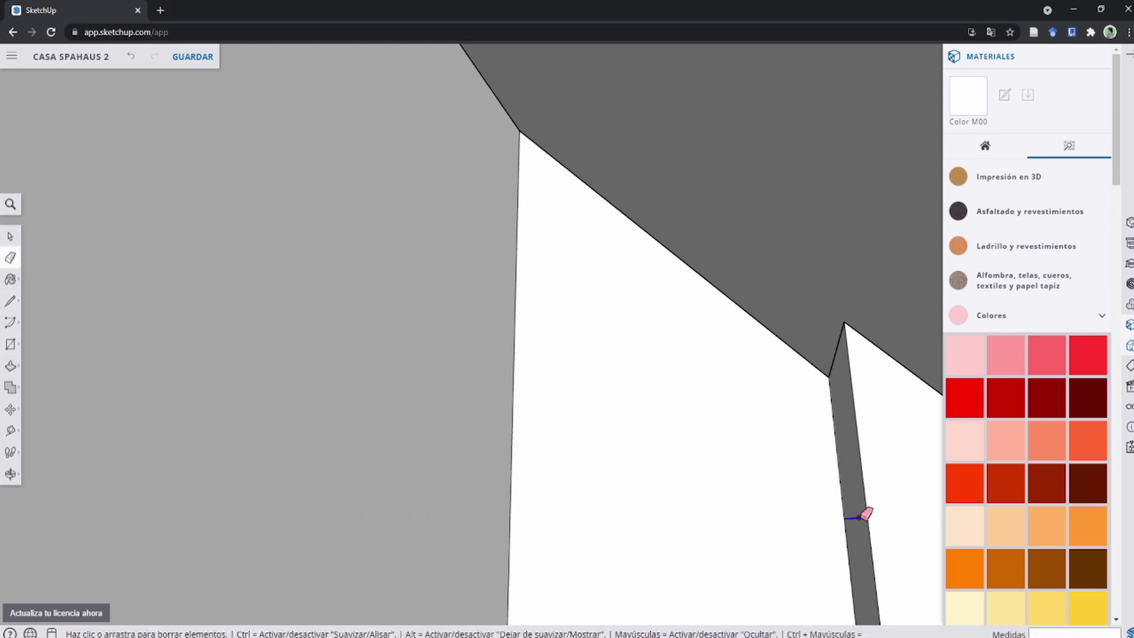
scroll(768, 477, down, 1)
scroll(731, 469, down, 3)
scroll(696, 455, down, 2)
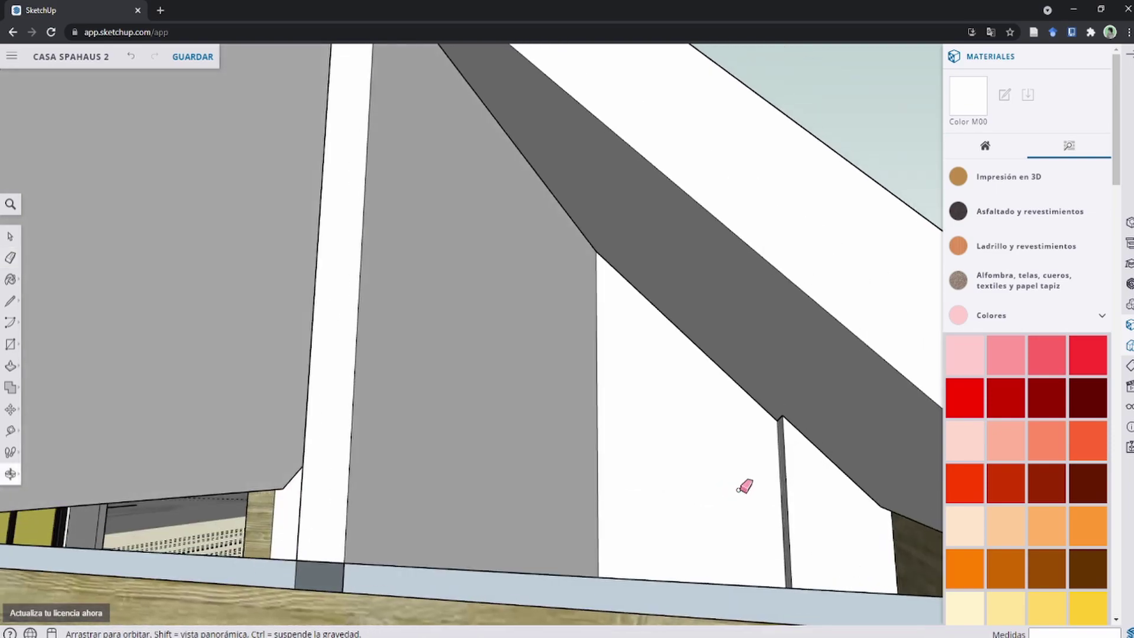
scroll(741, 481, down, 2)
mouse_move(738, 480)
middle_down()
mouse_move(674, 541)
mouse_move(684, 476)
mouse_move(767, 455)
mouse_move(843, 463)
middle_up()
scroll(843, 463, up, 2)
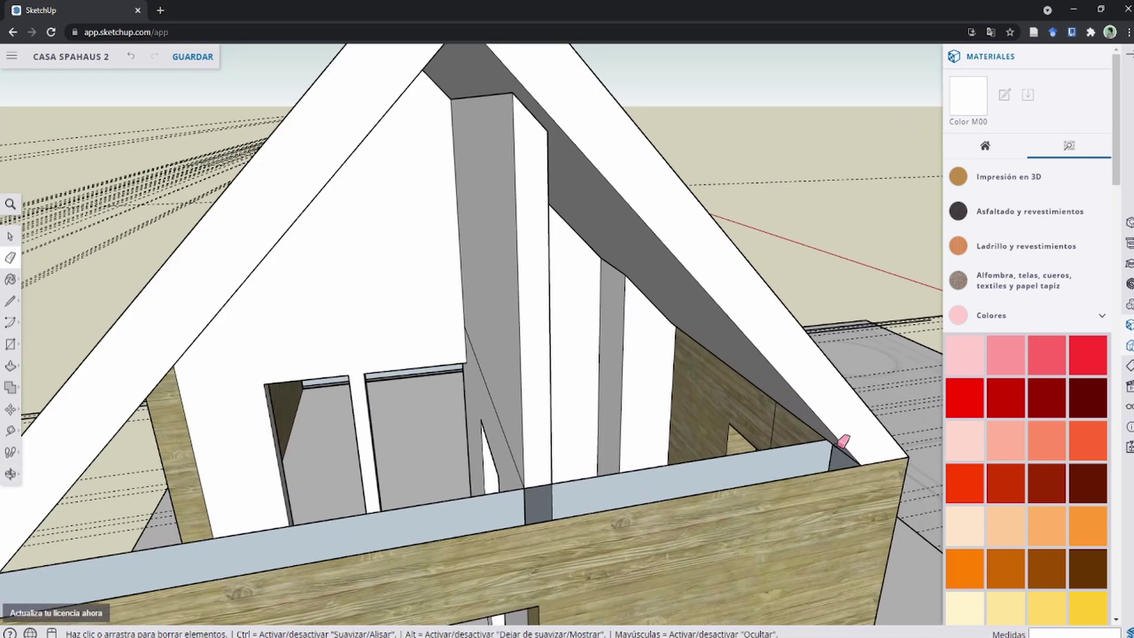
scroll(849, 440, up, 2)
scroll(849, 438, up, 1)
Step: Draw a short line from the rafter corner endpoint to the intersection
key(l)
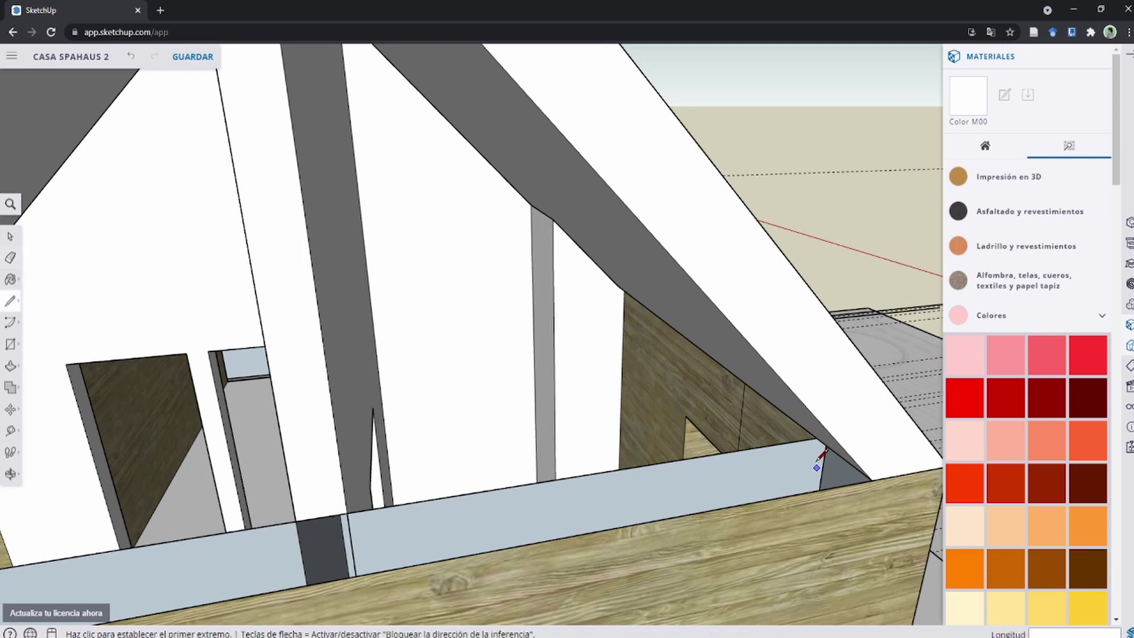
click(864, 476)
scroll(848, 426, up, 1)
scroll(851, 416, up, 1)
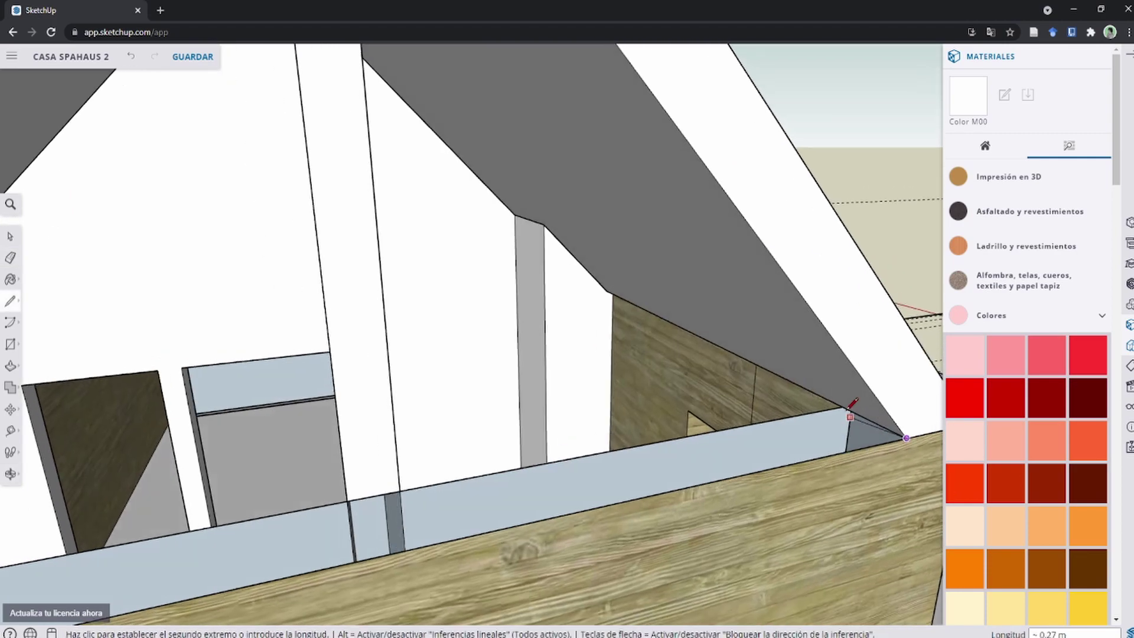
click(843, 406)
scroll(843, 402, down, 2)
scroll(797, 431, down, 2)
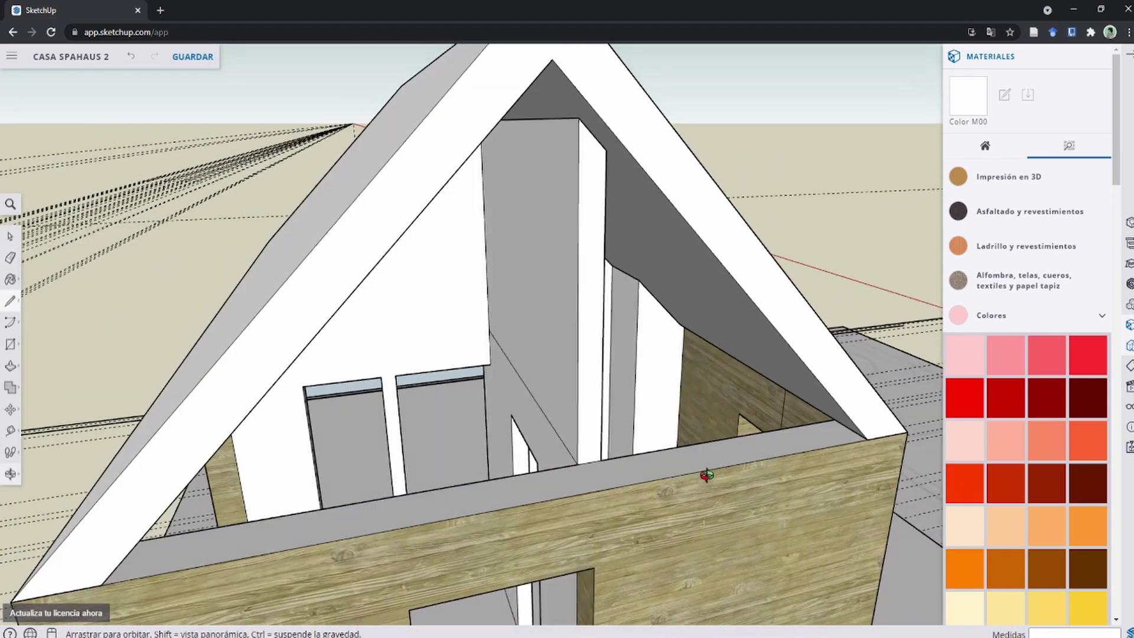
scroll(703, 473, down, 1)
mouse_move(531, 468)
middle_down()
mouse_move(624, 485)
mouse_move(608, 395)
middle_up()
scroll(610, 367, up, 1)
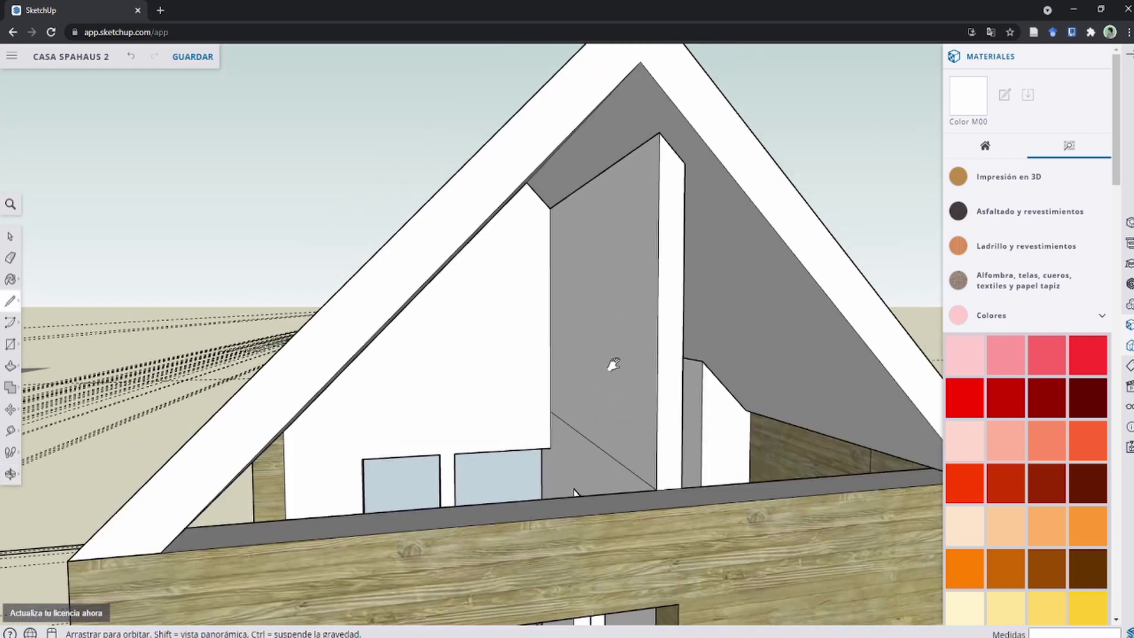
scroll(618, 282, up, 1)
scroll(617, 287, down, 2)
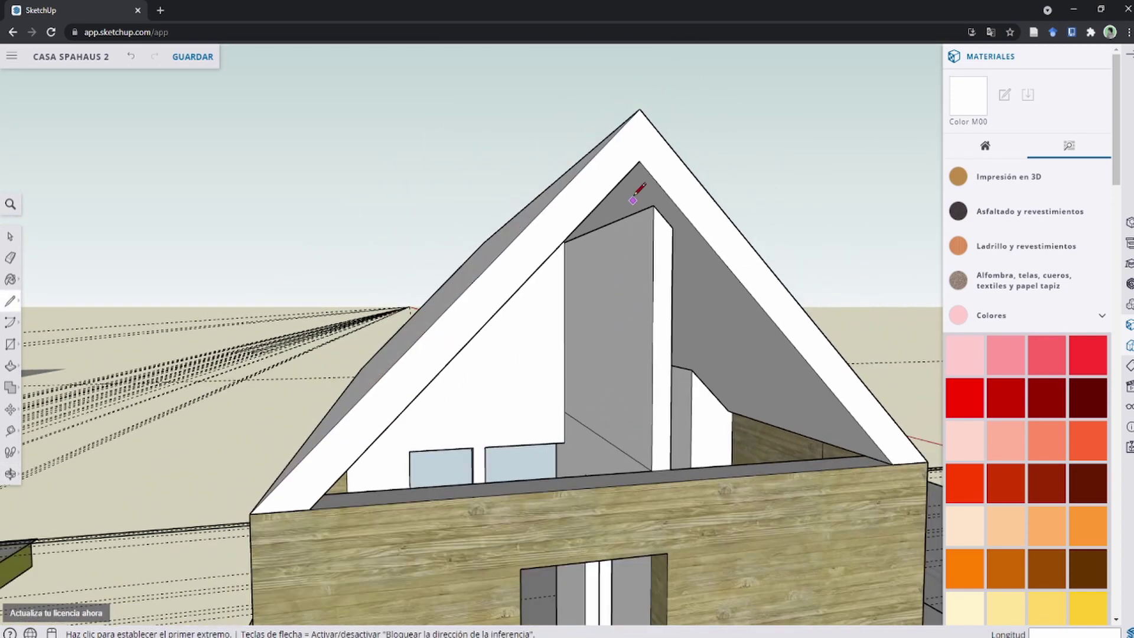
Step: Draw edges from the inner apex to the wall top and both corners, closing the gable face
click(639, 163)
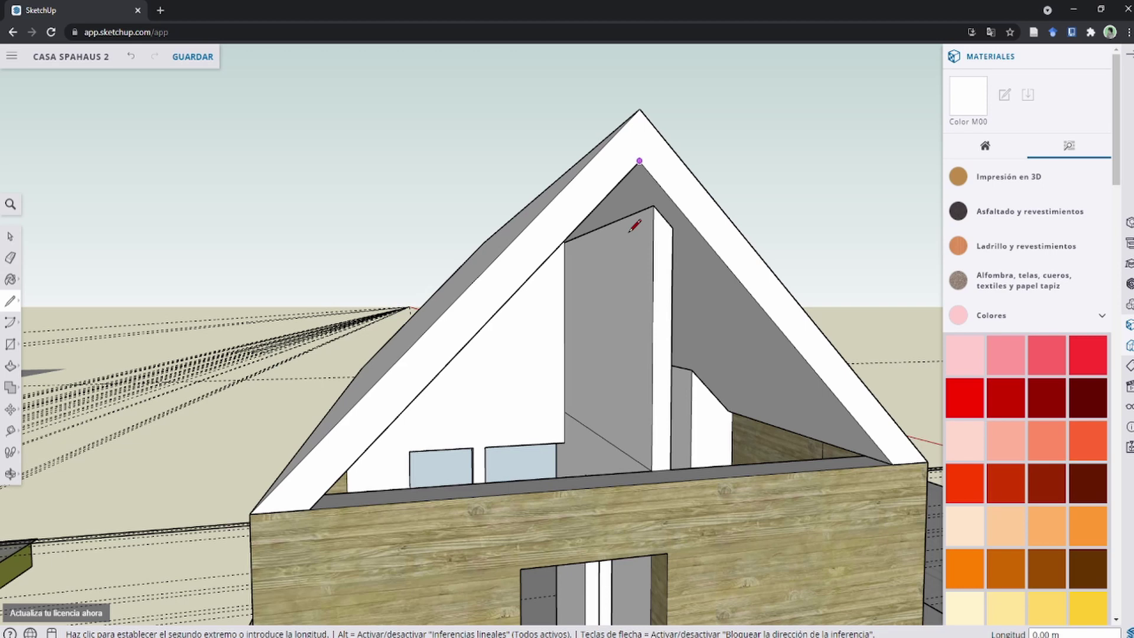
click(637, 482)
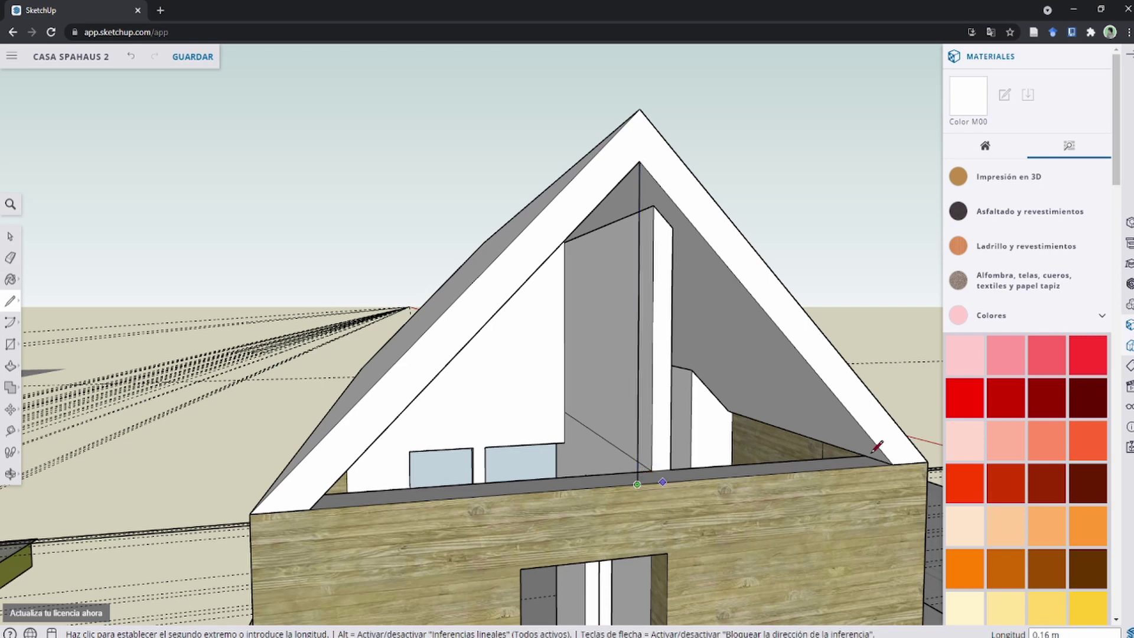
click(892, 465)
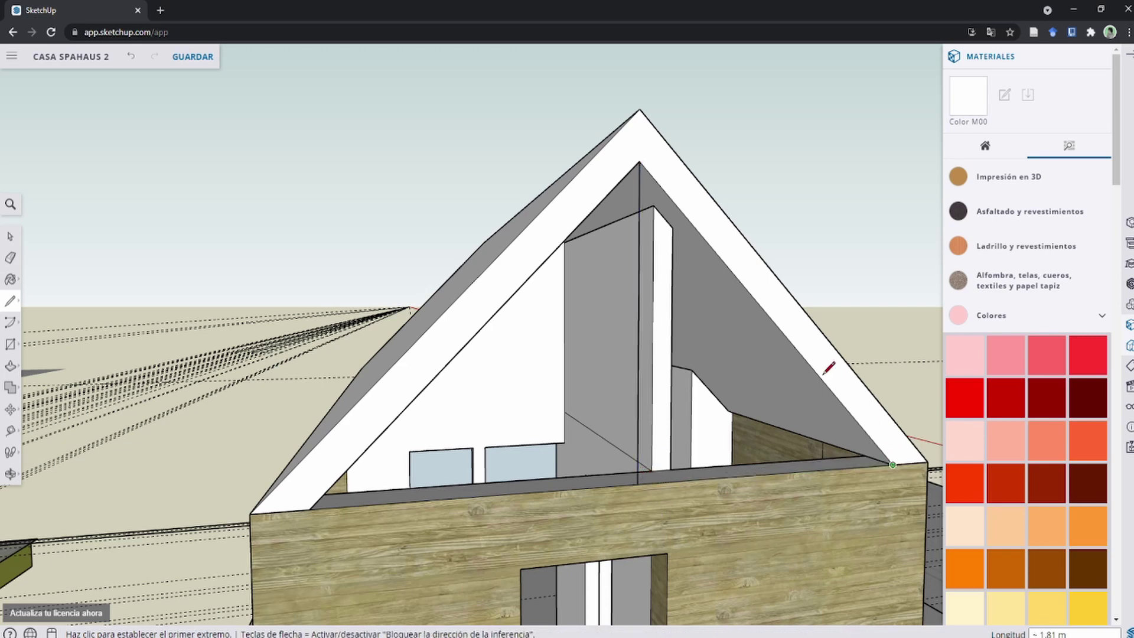
click(640, 160)
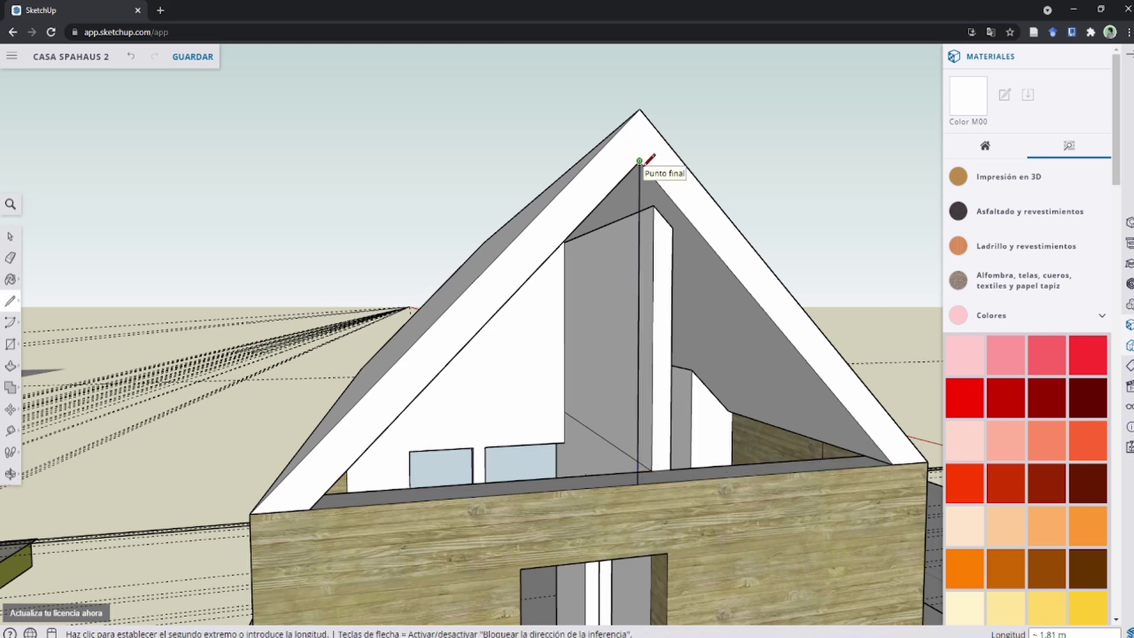
click(310, 509)
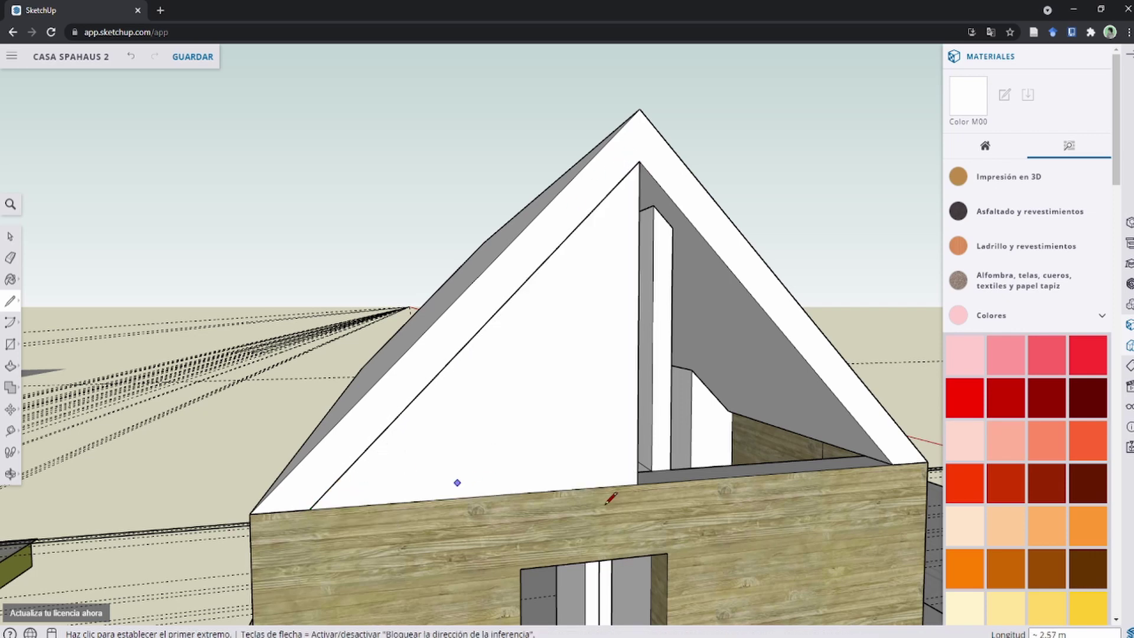
click(639, 160)
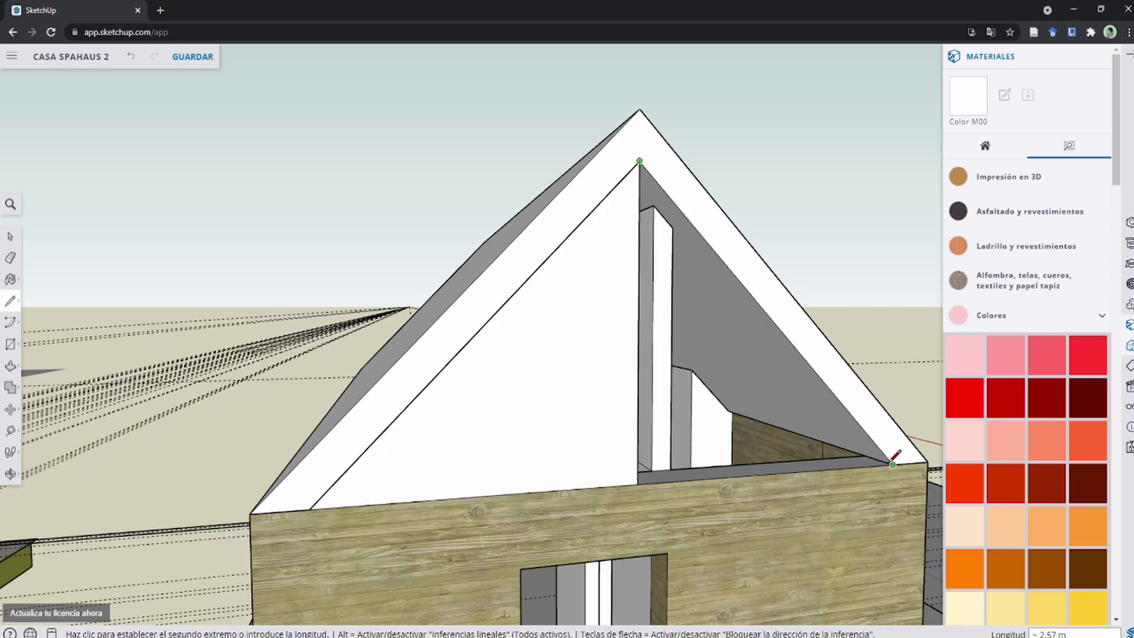
click(892, 465)
key(e)
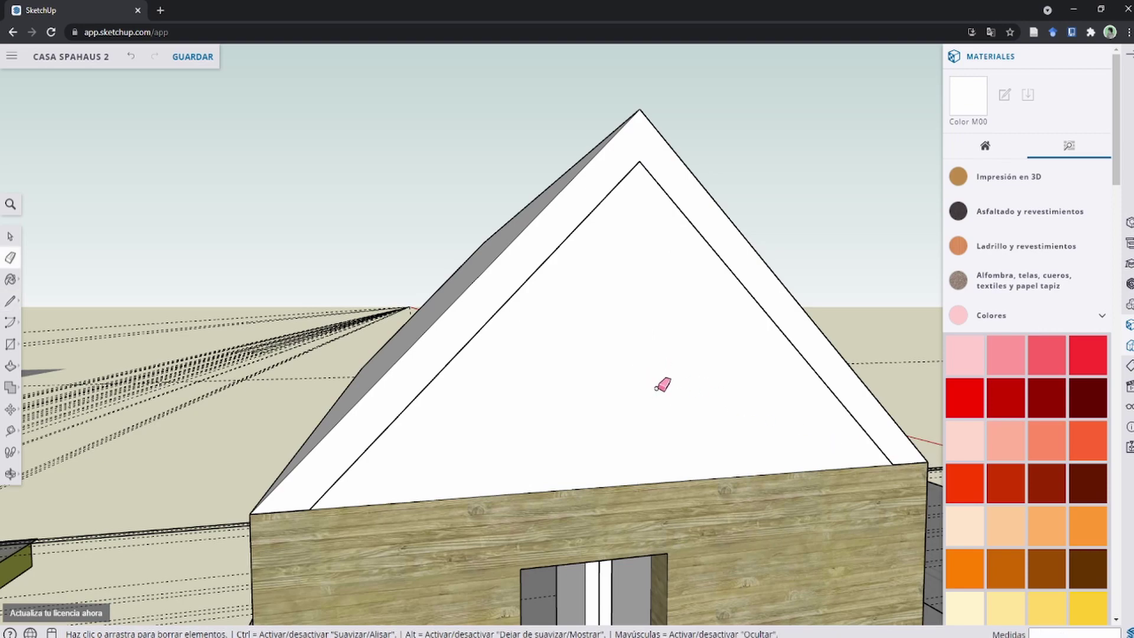
mouse_move(663, 384)
middle_down()
mouse_move(608, 413)
mouse_move(615, 372)
mouse_move(562, 352)
mouse_move(551, 416)
mouse_move(534, 352)
middle_up()
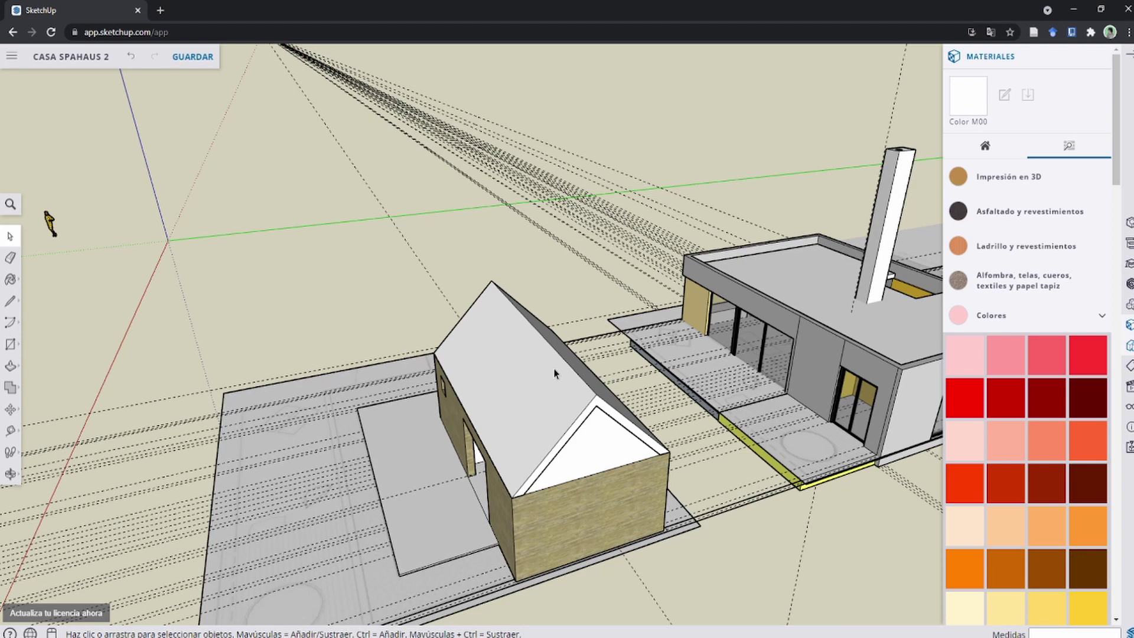
Step: Erase the outbuilding's roof group to expose the interior
right_click(524, 376)
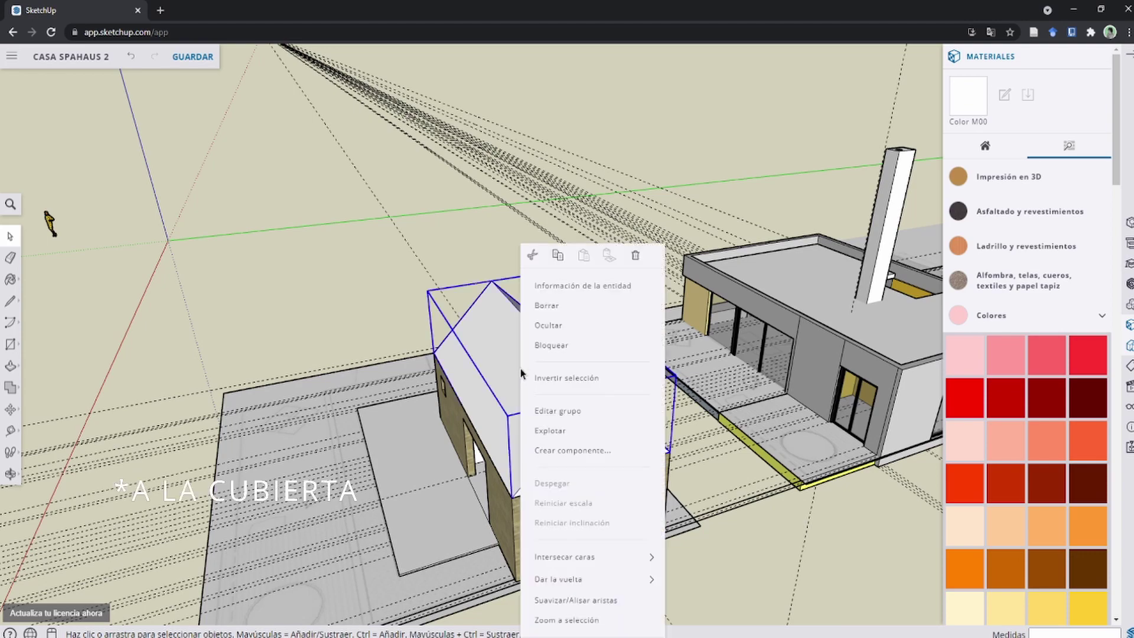
click(590, 331)
scroll(579, 463, up, 3)
middle_drag(579, 458, 829, 549)
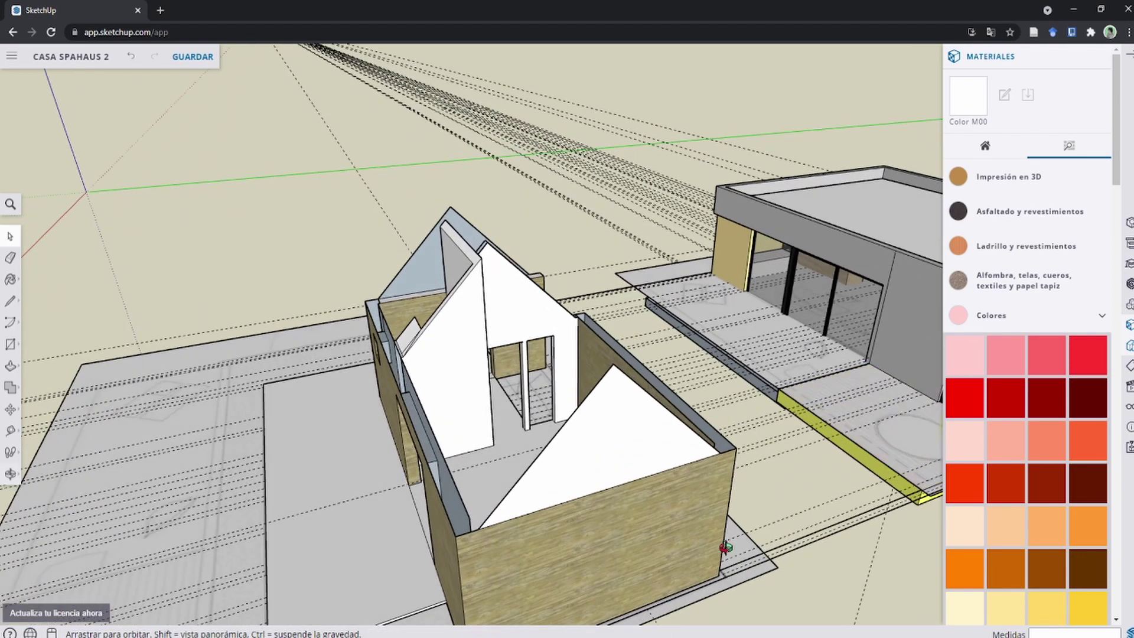
scroll(684, 463, up, 3)
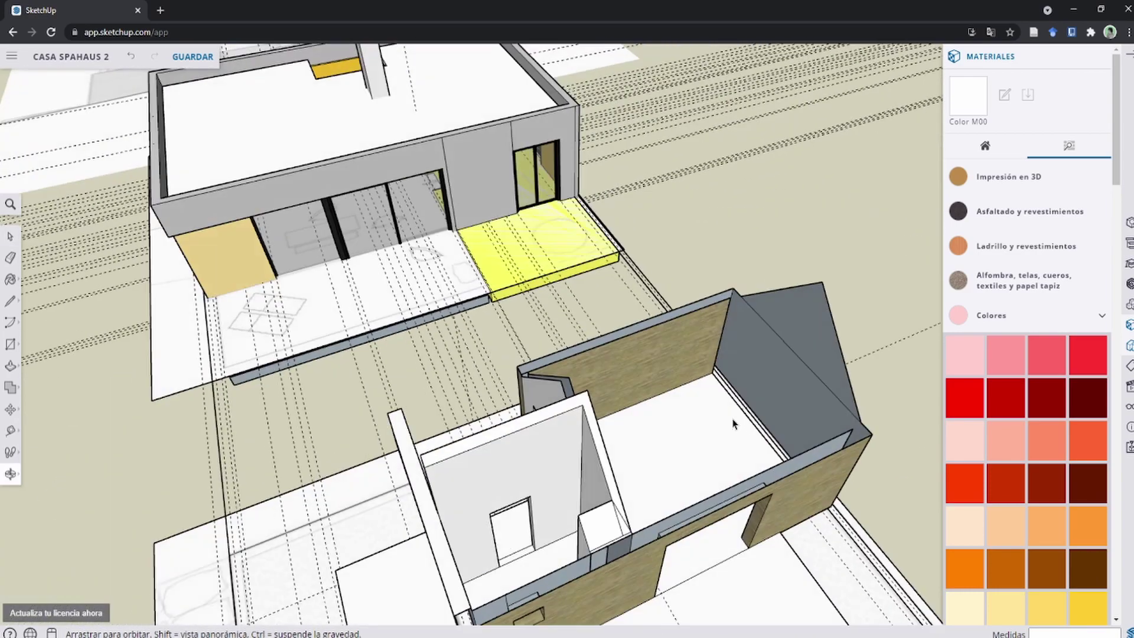
scroll(734, 423, up, 3)
scroll(767, 392, up, 3)
Step: Select the triangular gable face and draw a line across the wall top between its corners
mouse_move(627, 373)
middle_down()
mouse_move(640, 309)
mouse_move(514, 309)
mouse_move(558, 253)
middle_up()
click(543, 250)
scroll(543, 250, up, 2)
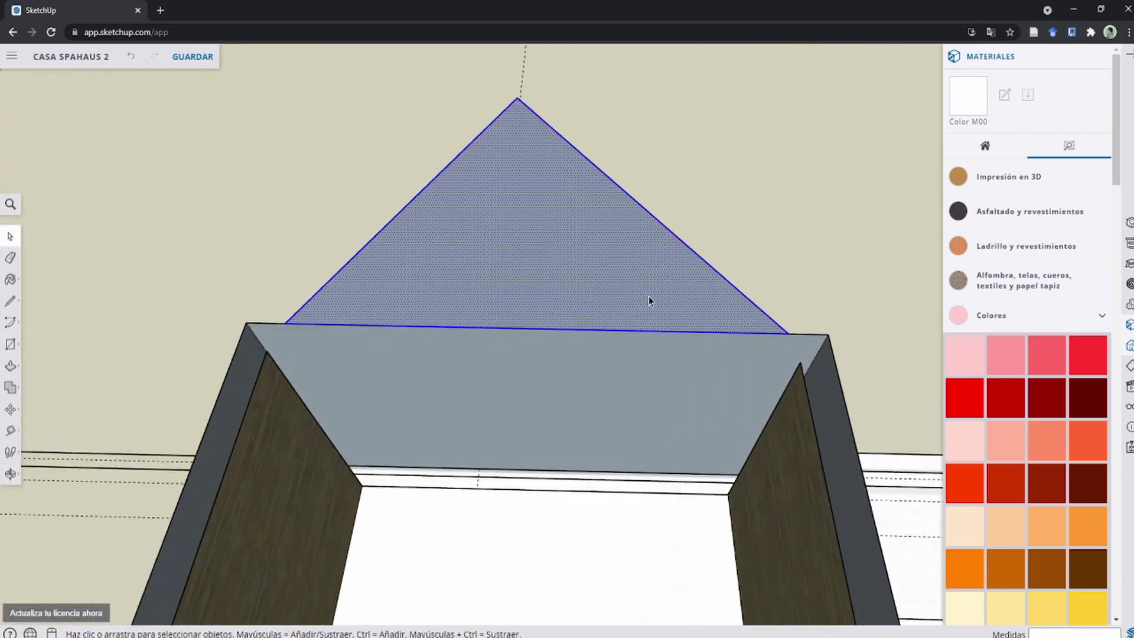
key(l)
click(800, 361)
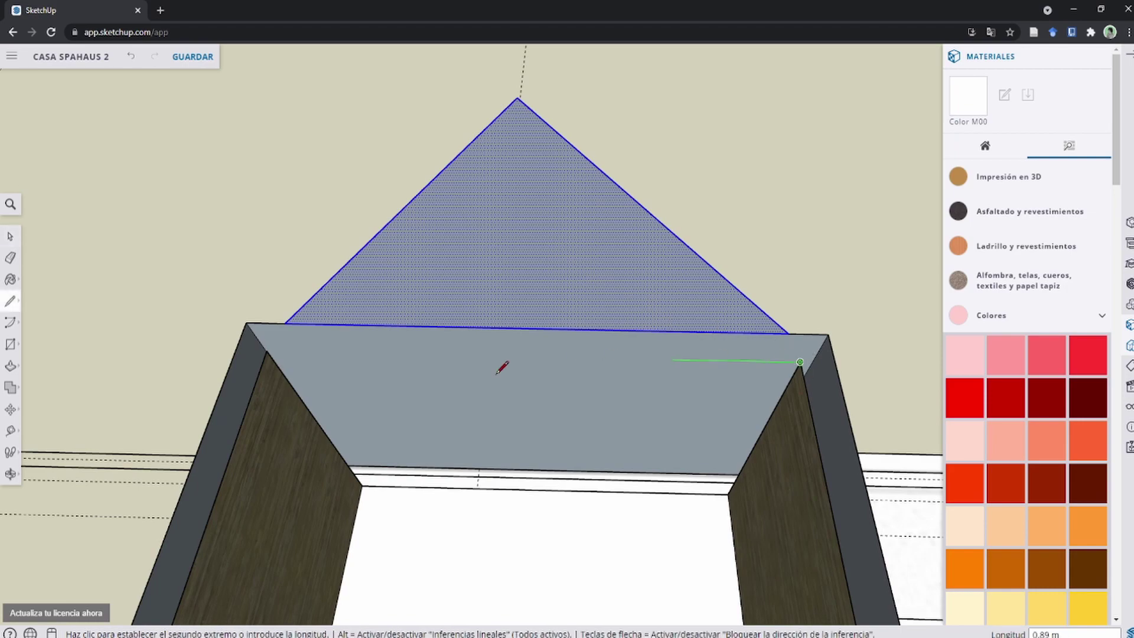
click(266, 351)
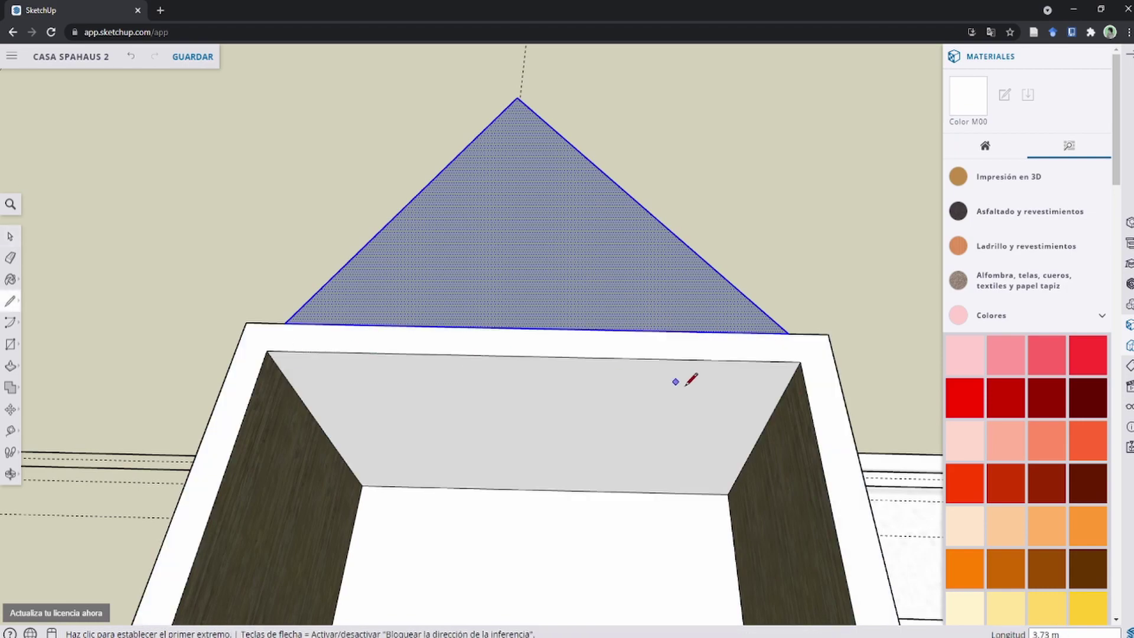
mouse_move(691, 379)
middle_down()
mouse_move(468, 324)
mouse_move(568, 313)
mouse_move(691, 365)
middle_up()
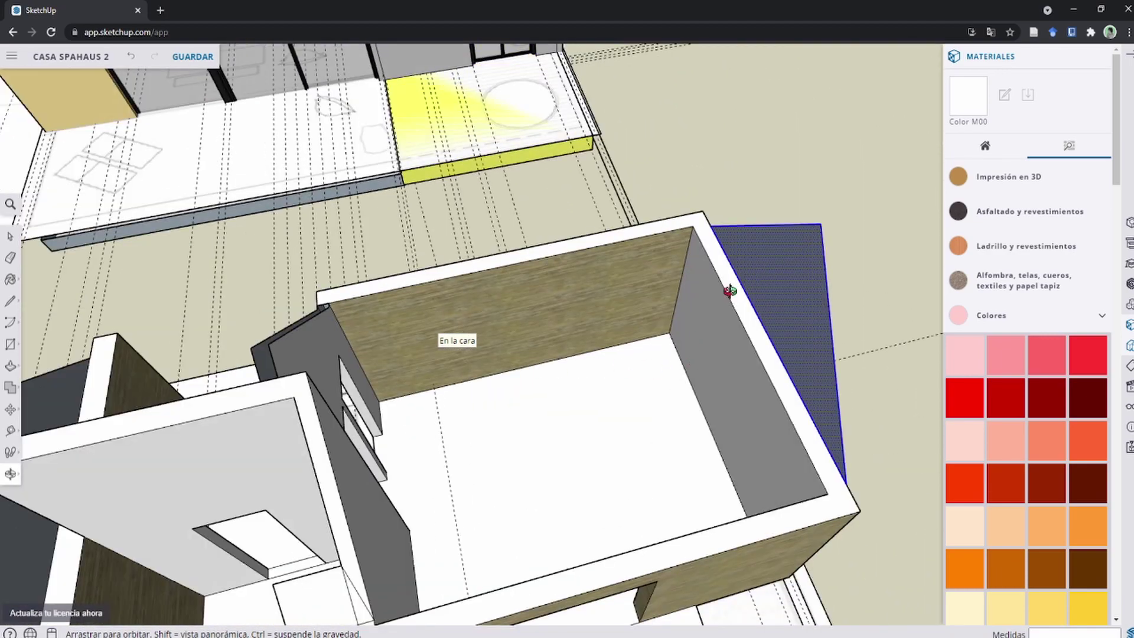
Step: Push the dark triangular gable face out into a 0.26 m-thick wall
key(space)
scroll(768, 307, up, 3)
scroll(784, 295, up, 3)
scroll(733, 260, up, 2)
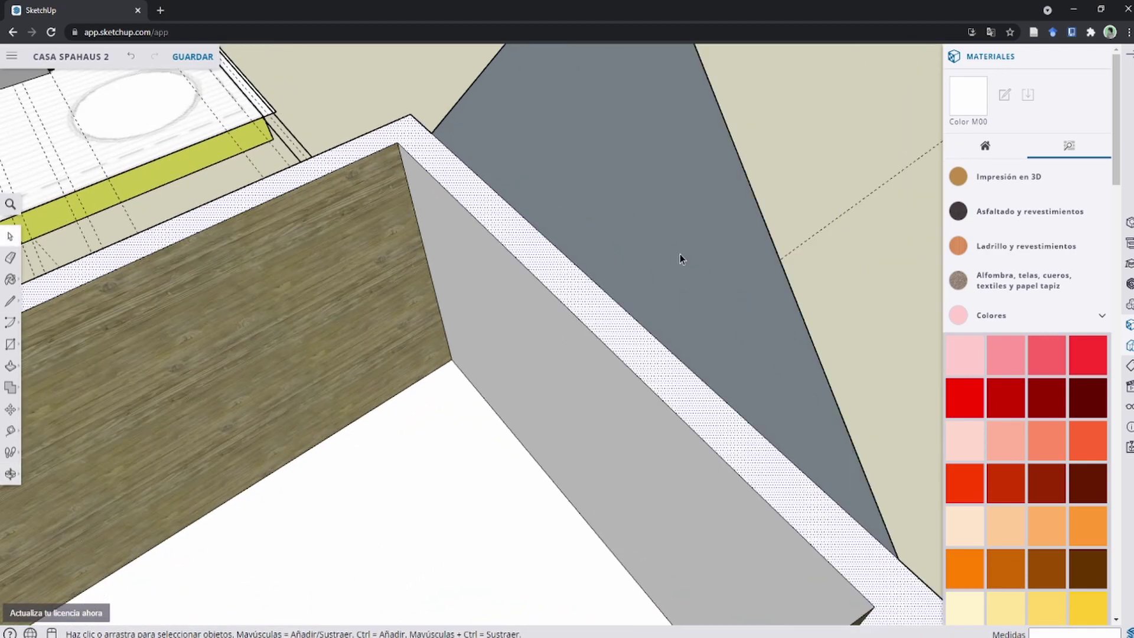
scroll(691, 277, up, 2)
key(p)
drag(759, 463, 784, 474)
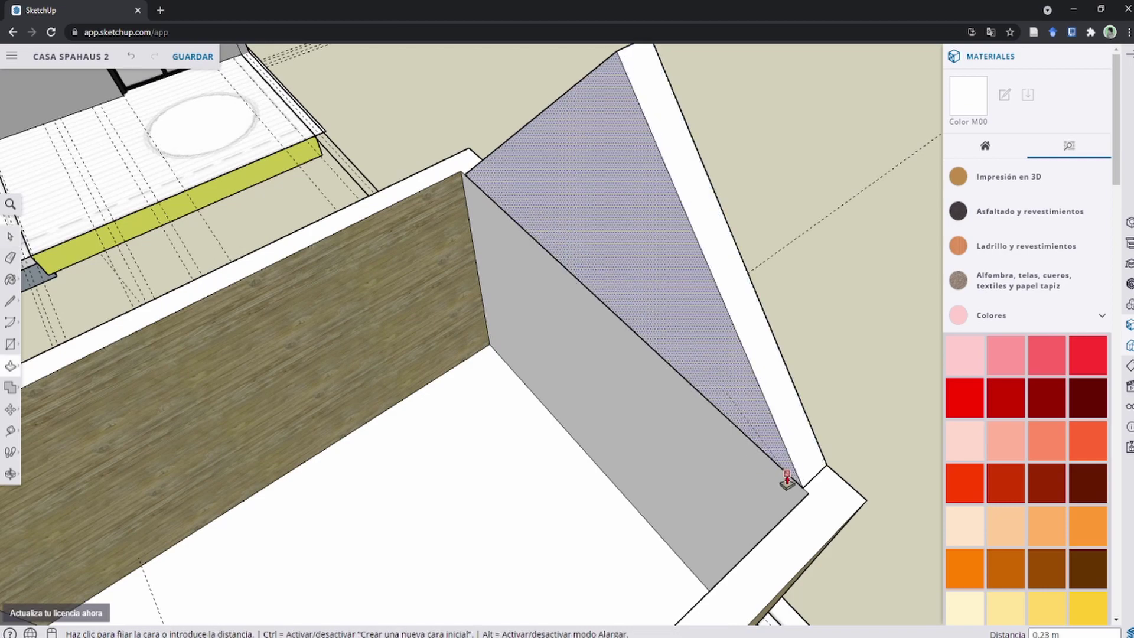
Step: Orbit around the room interior and door wall with the Eraser ready for stray edges
key(e)
mouse_move(719, 418)
middle_down()
mouse_move(152, 405)
mouse_move(463, 308)
middle_up()
middle_drag(447, 361, 590, 392)
scroll(514, 362, down, 3)
scroll(494, 259, up, 3)
scroll(488, 261, up, 1)
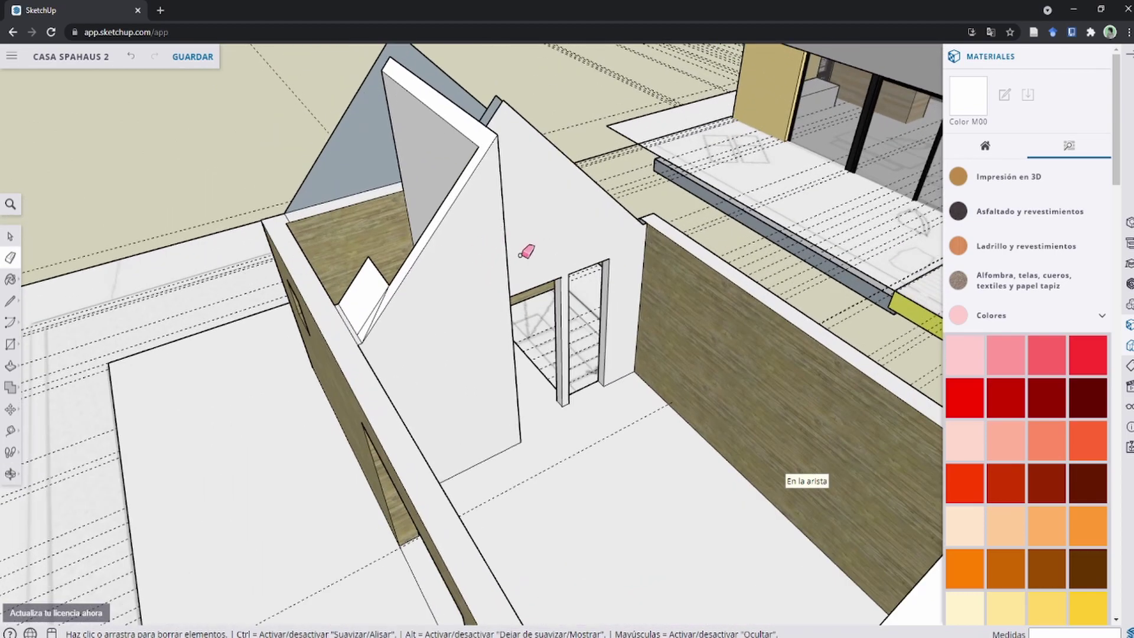
key(space)
scroll(519, 271, down, 3)
middle_drag(518, 271, 544, 270)
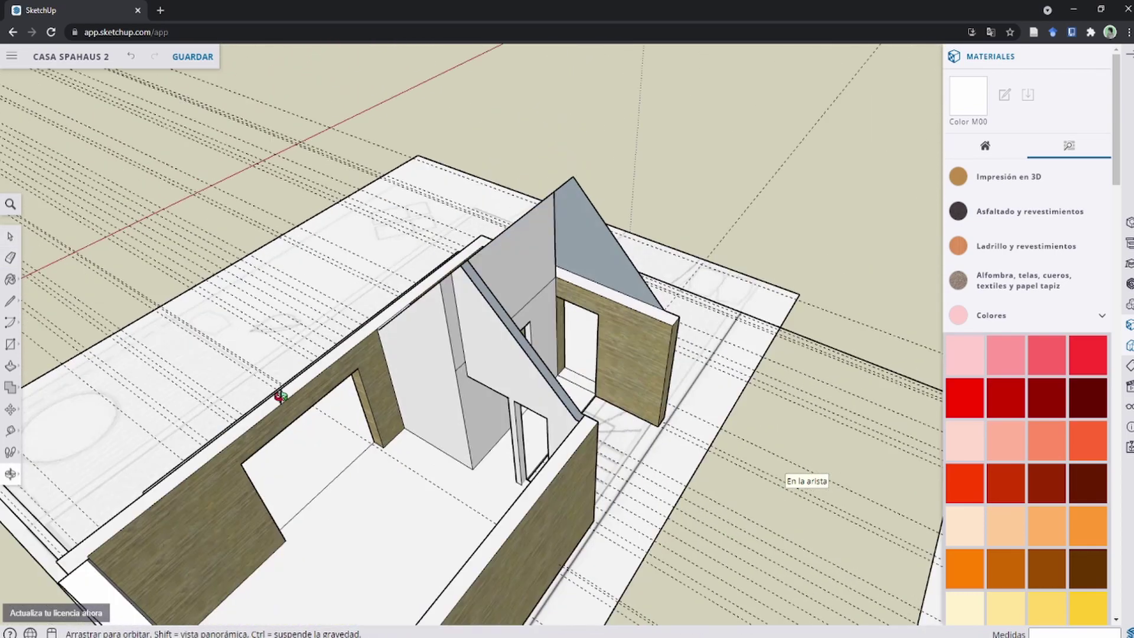
scroll(543, 270, up, 2)
scroll(437, 335, up, 2)
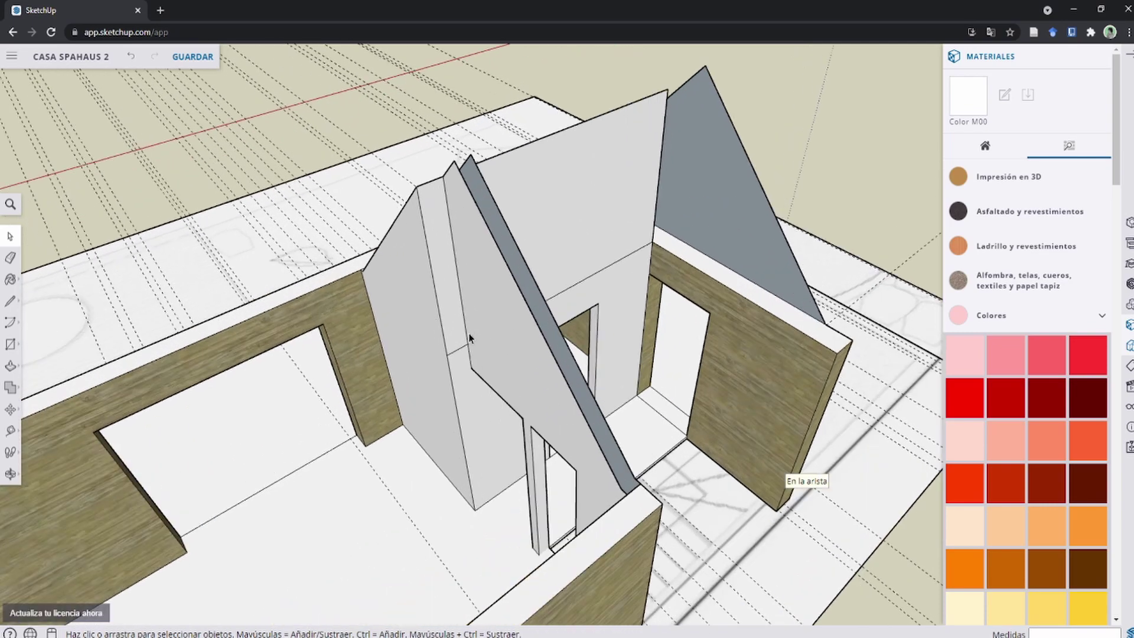
scroll(453, 344, up, 2)
key(e)
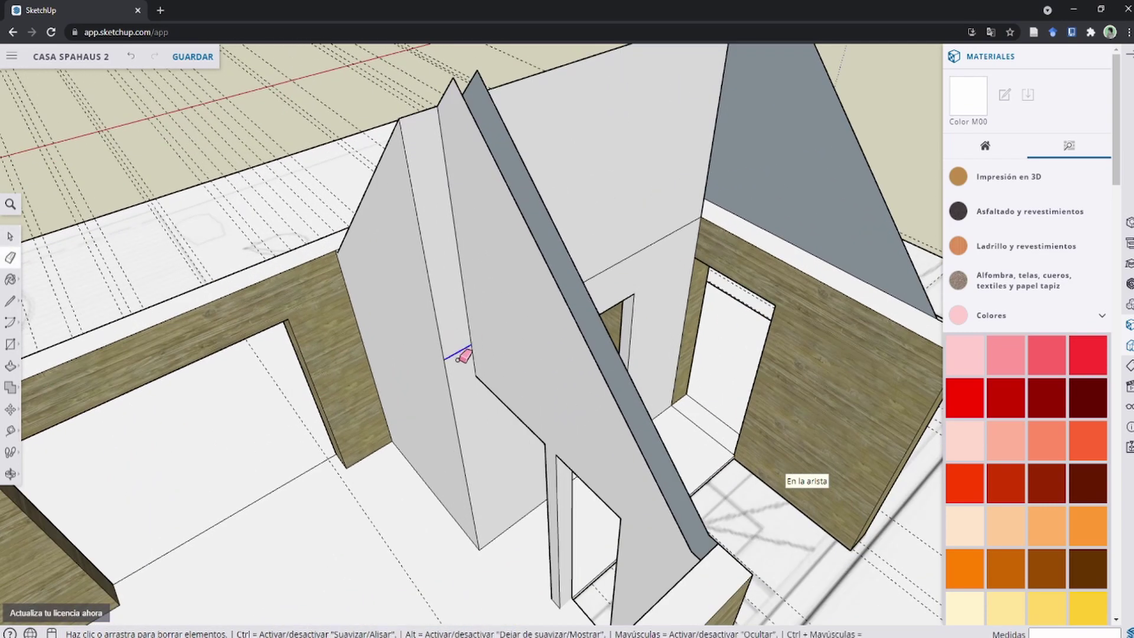
middle_drag(626, 264, 538, 262)
scroll(525, 297, down, 2)
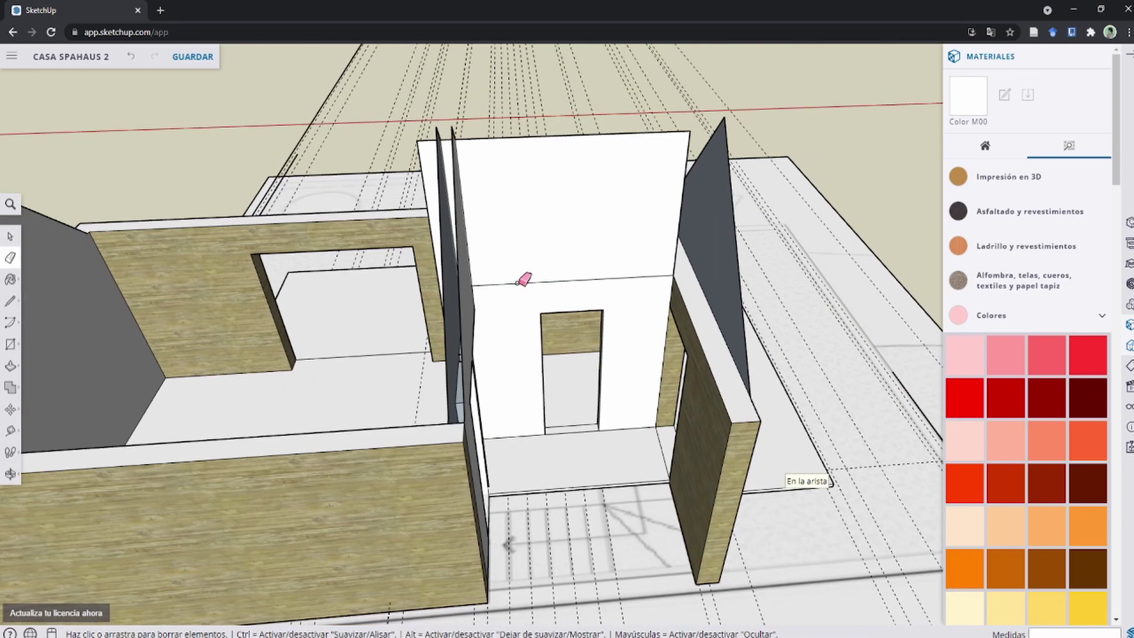
mouse_move(466, 220)
middle_down()
mouse_move(526, 291)
mouse_move(441, 210)
mouse_move(638, 260)
middle_up()
scroll(638, 260, up, 3)
Step: Try a line from the wall corner, cancel it, and review the room walls from overhead
key(l)
click(554, 264)
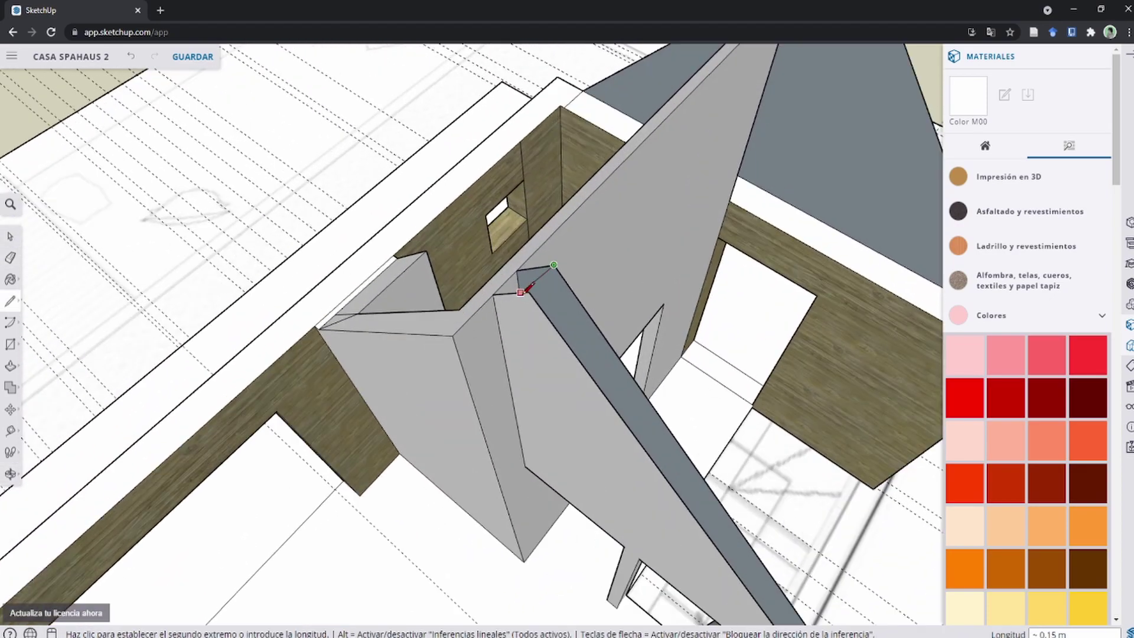
key(space)
scroll(641, 478, up, 3)
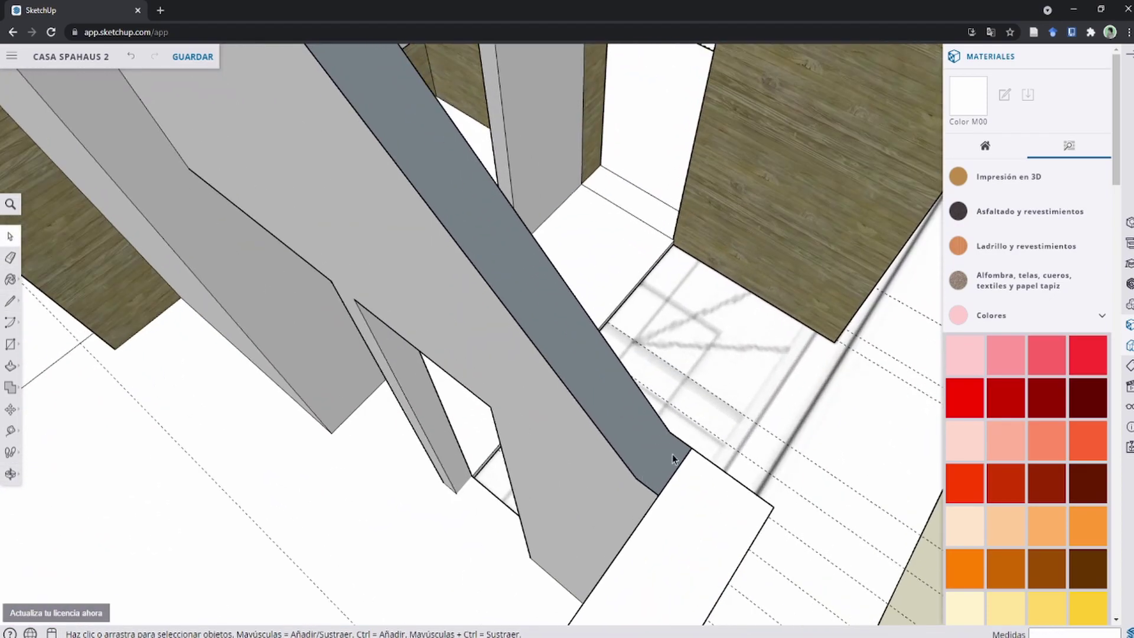
scroll(630, 469, down, 5)
middle_drag(633, 417, 407, 390)
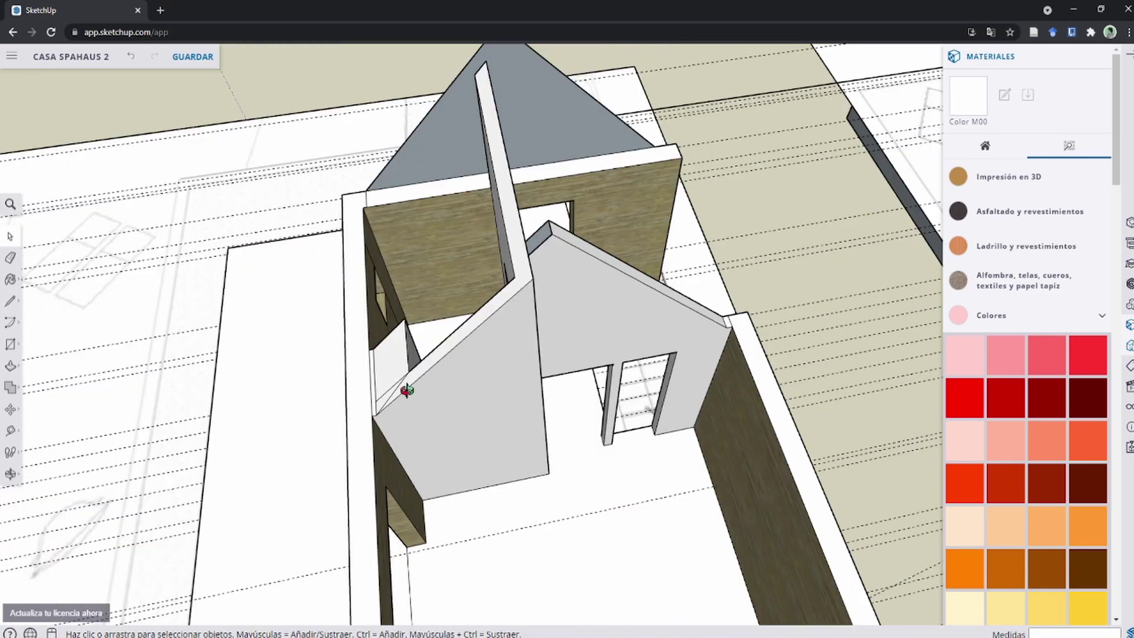
scroll(406, 390, up, 3)
key(e)
scroll(476, 443, up, 3)
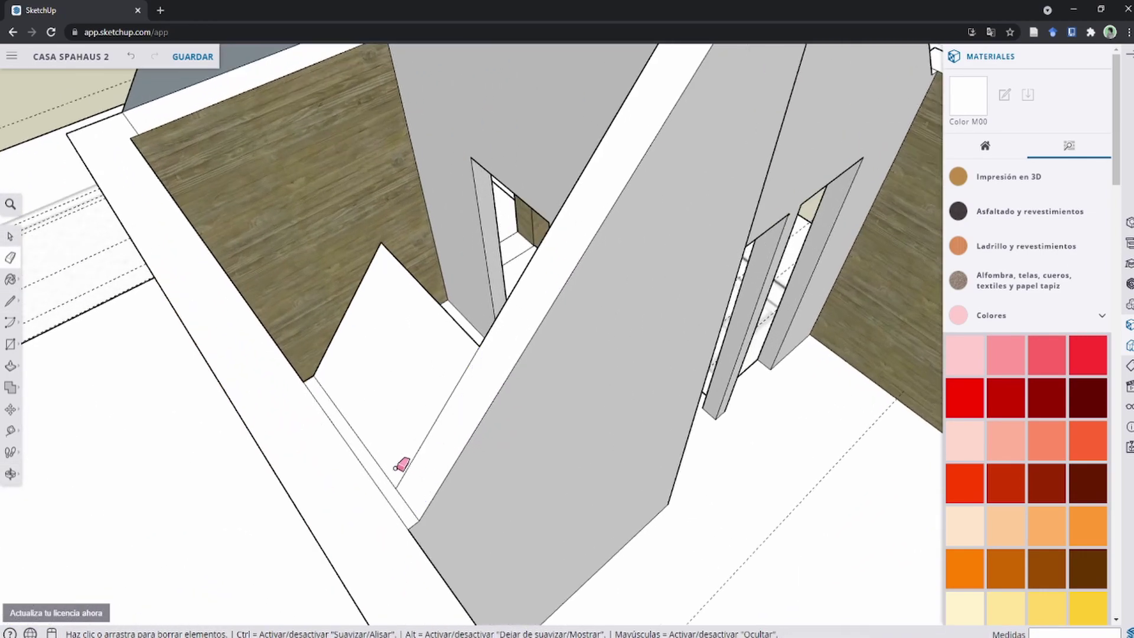
scroll(371, 458, down, 3)
scroll(390, 458, down, 3)
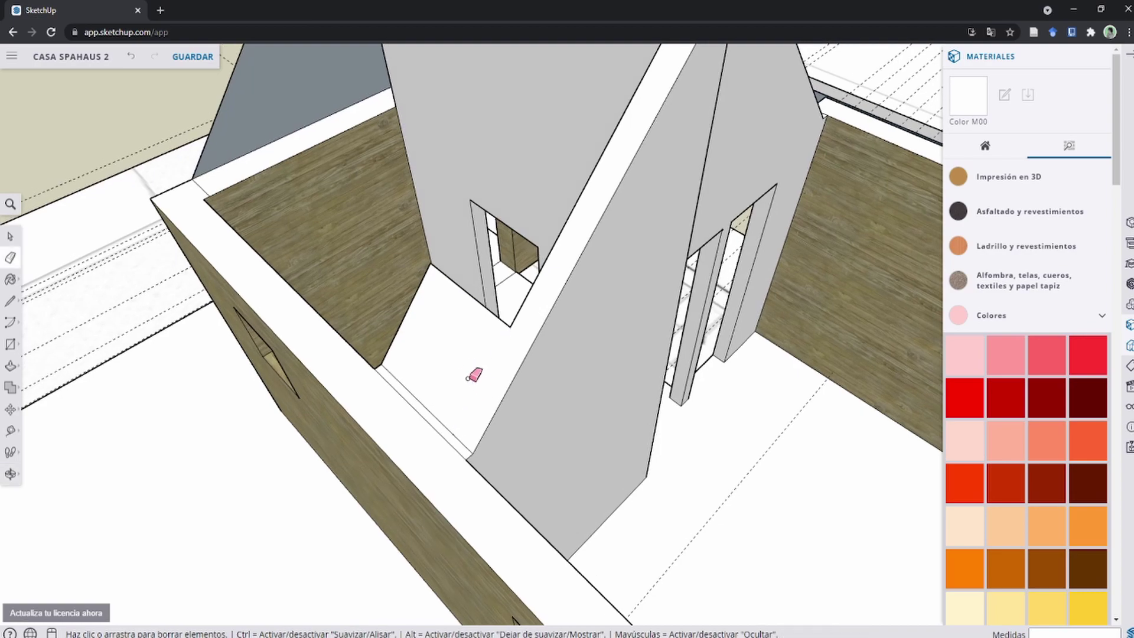
scroll(444, 384, down, 2)
scroll(549, 349, up, 4)
scroll(514, 374, up, 3)
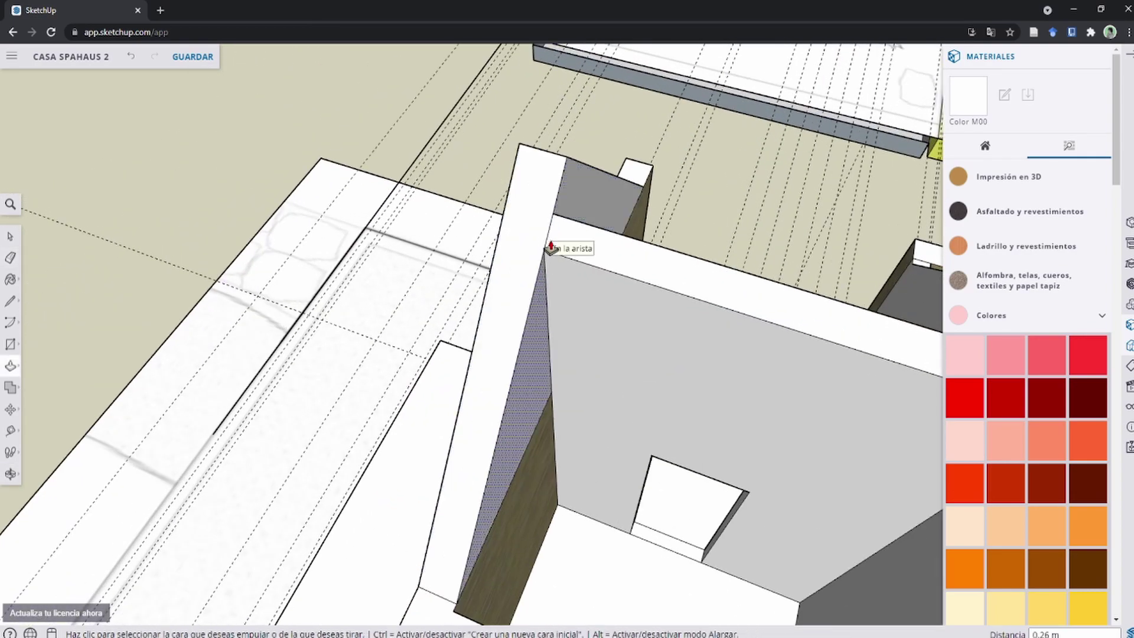
key(e)
scroll(529, 249, down, 5)
mouse_move(526, 250)
middle_down()
mouse_move(390, 312)
mouse_move(514, 289)
mouse_move(410, 251)
mouse_move(443, 246)
mouse_move(699, 256)
mouse_move(769, 294)
mouse_move(425, 292)
middle_up()
Step: Try the Line tool, select the block's right face, and start a rectangle on the wall
scroll(425, 292, up, 5)
key(l)
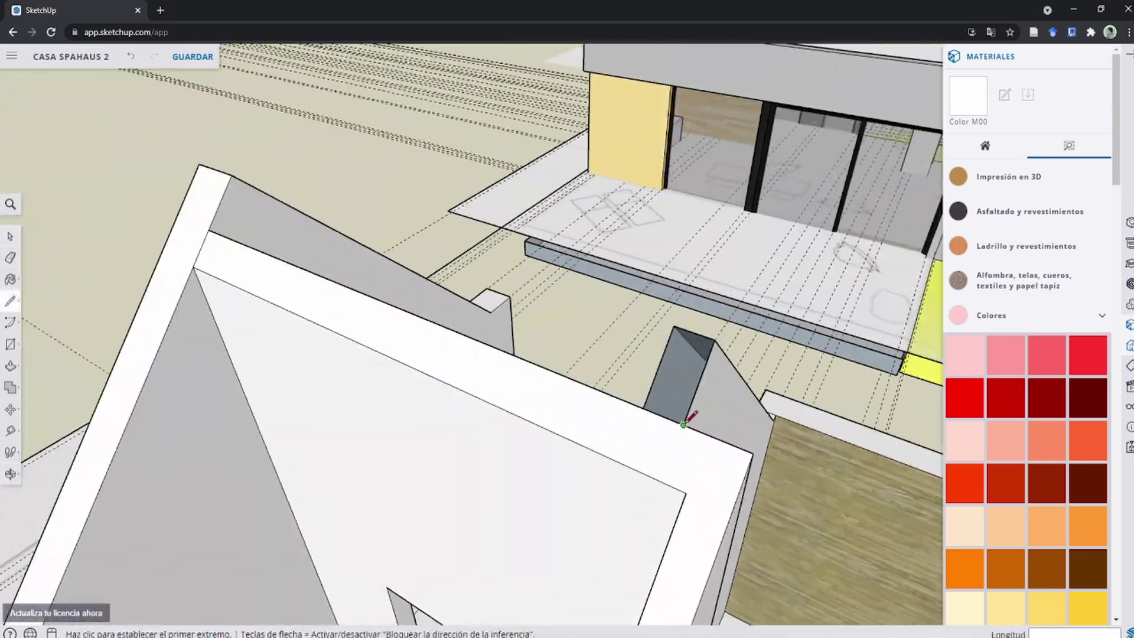
middle_drag(716, 331, 449, 494)
key(space)
click(819, 430)
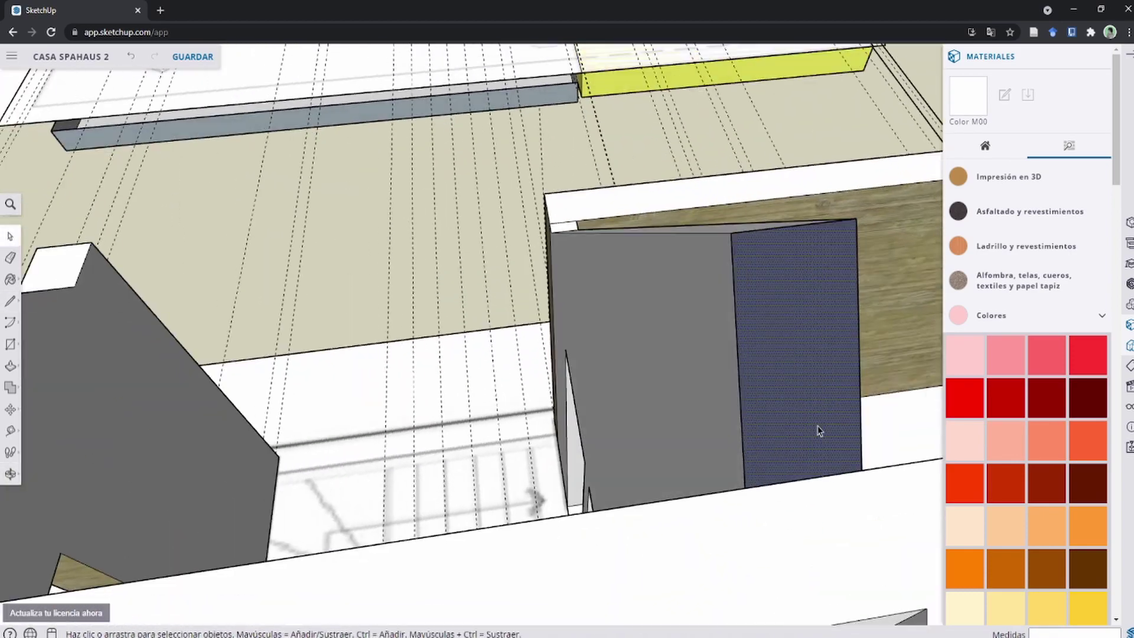
key(r)
mouse_move(810, 349)
middle_down()
mouse_move(663, 319)
mouse_move(666, 254)
mouse_move(570, 200)
middle_up()
click(571, 200)
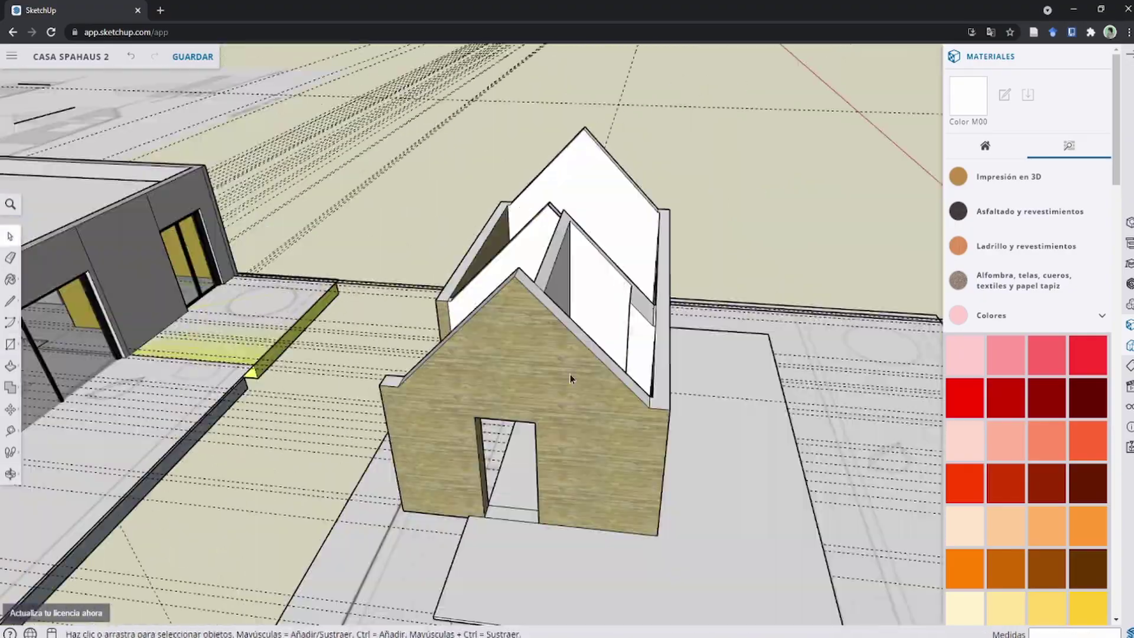
Step: Zoom and orbit out until the outbuilding and main house are both visible
scroll(544, 313, down, 3)
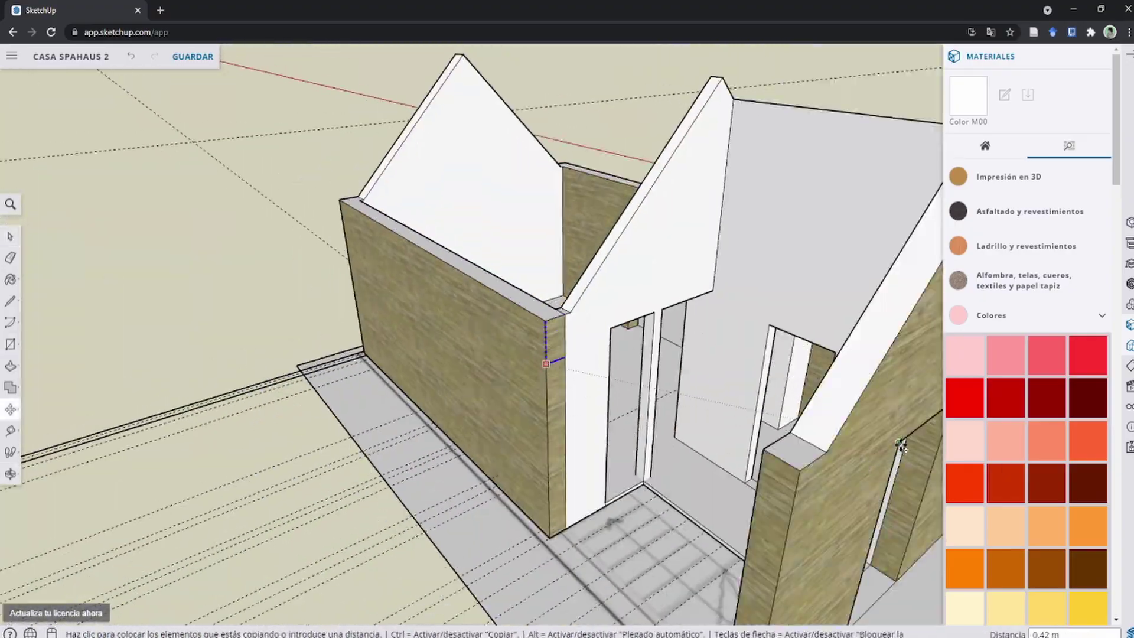
scroll(768, 450, down, 5)
mouse_move(784, 448)
middle_down()
mouse_move(897, 579)
mouse_move(654, 413)
mouse_move(586, 441)
middle_up()
scroll(481, 449, up, 2)
scroll(544, 285, up, 2)
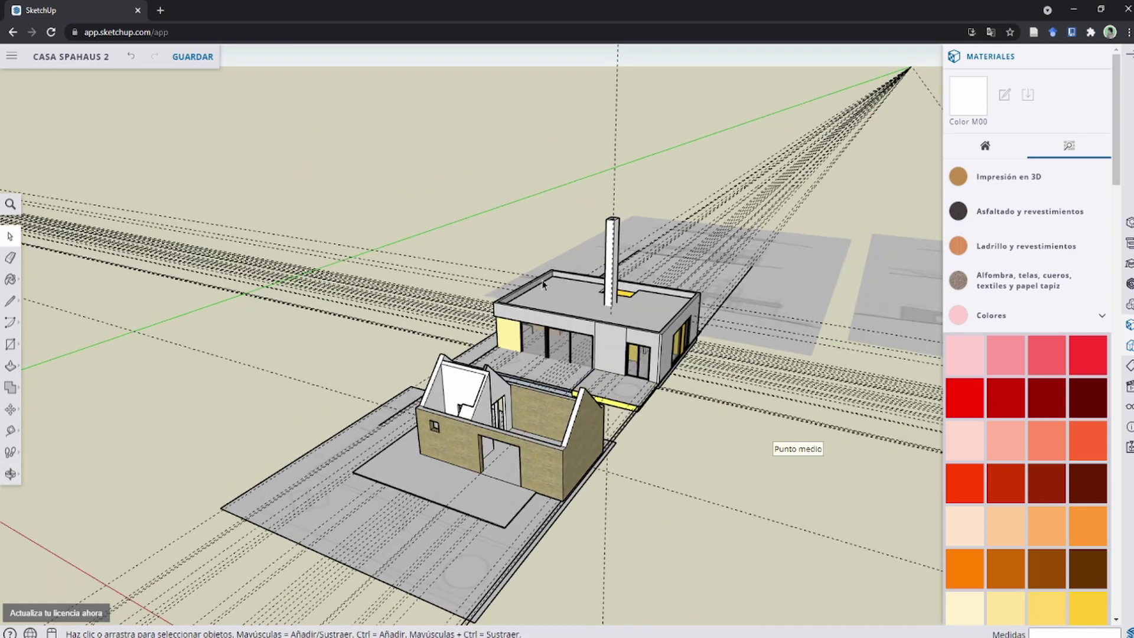
scroll(484, 448, up, 2)
scroll(484, 448, up, 2)
scroll(485, 449, up, 2)
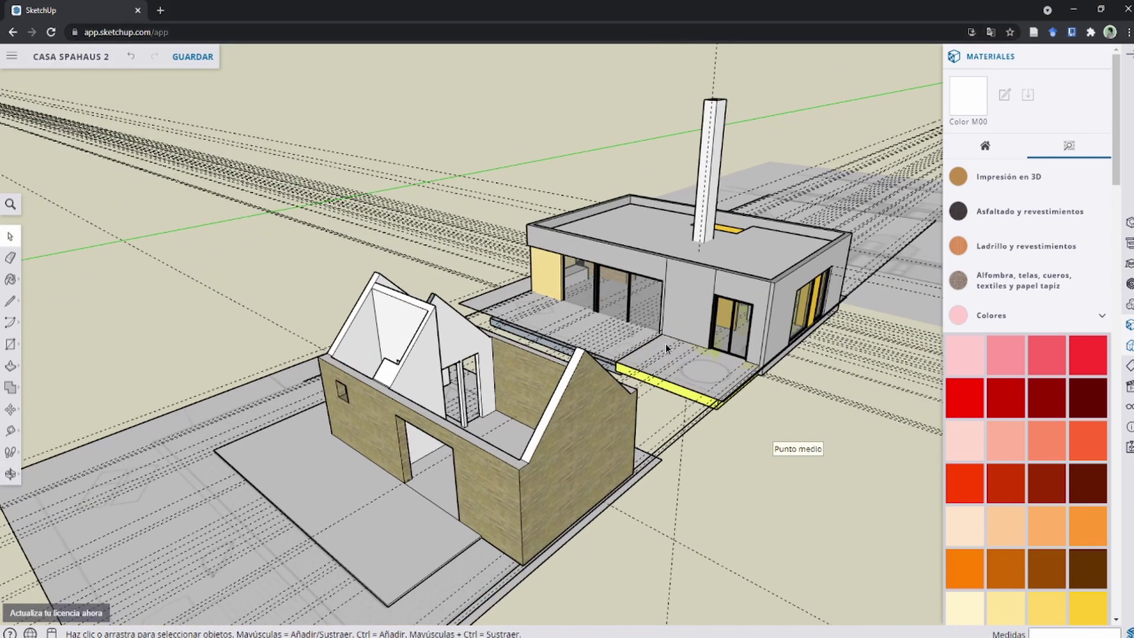
Step: Turn on Objetos ocultos and unhide the outbuilding's roof group with Mostrar
click(1129, 406)
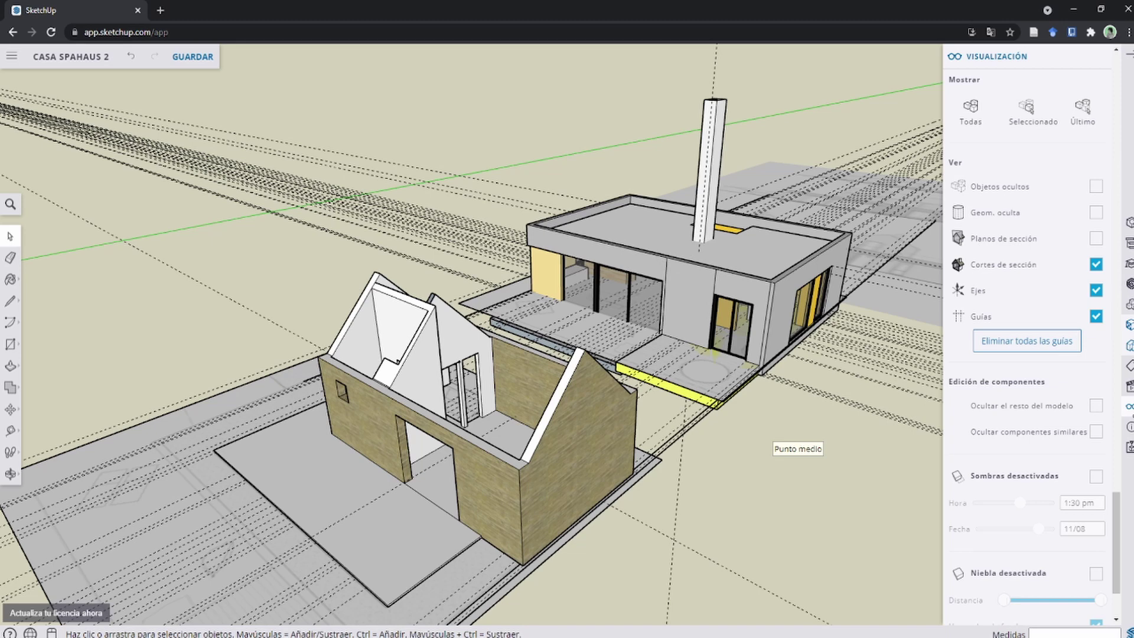
click(1095, 187)
key(space)
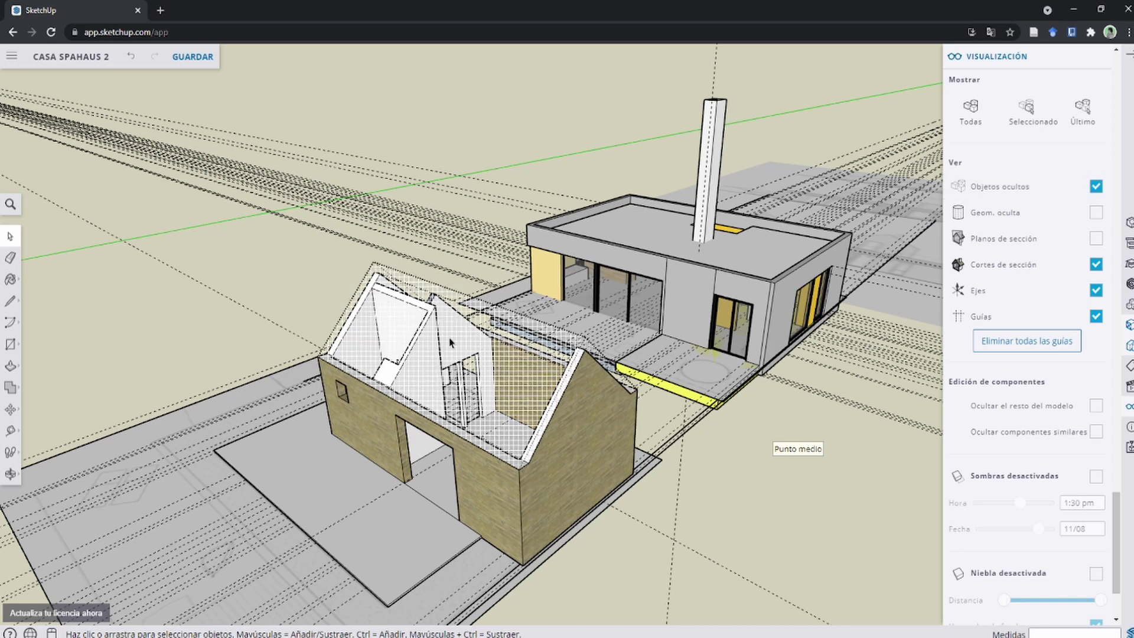
click(432, 300)
right_click(417, 288)
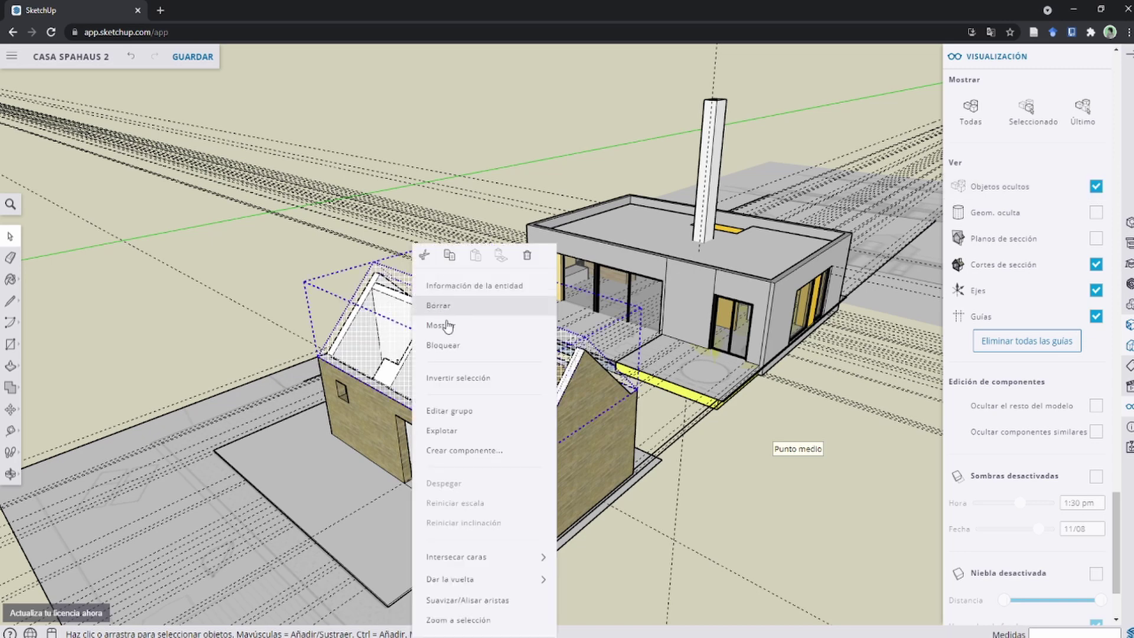
click(469, 325)
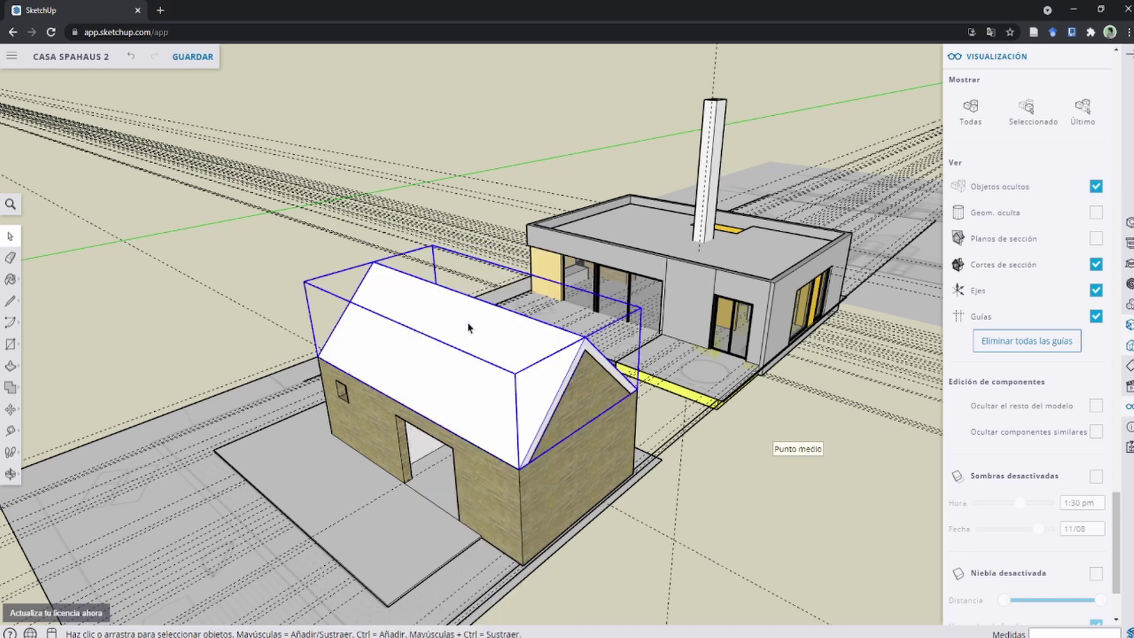
Step: Orbit out to an overview, turn Objetos ocultos off, and clear the selection
scroll(469, 331, up, 5)
mouse_move(468, 354)
middle_down()
mouse_move(911, 347)
mouse_move(582, 400)
mouse_move(674, 356)
mouse_move(587, 342)
mouse_move(745, 257)
mouse_move(471, 317)
mouse_move(349, 410)
middle_up()
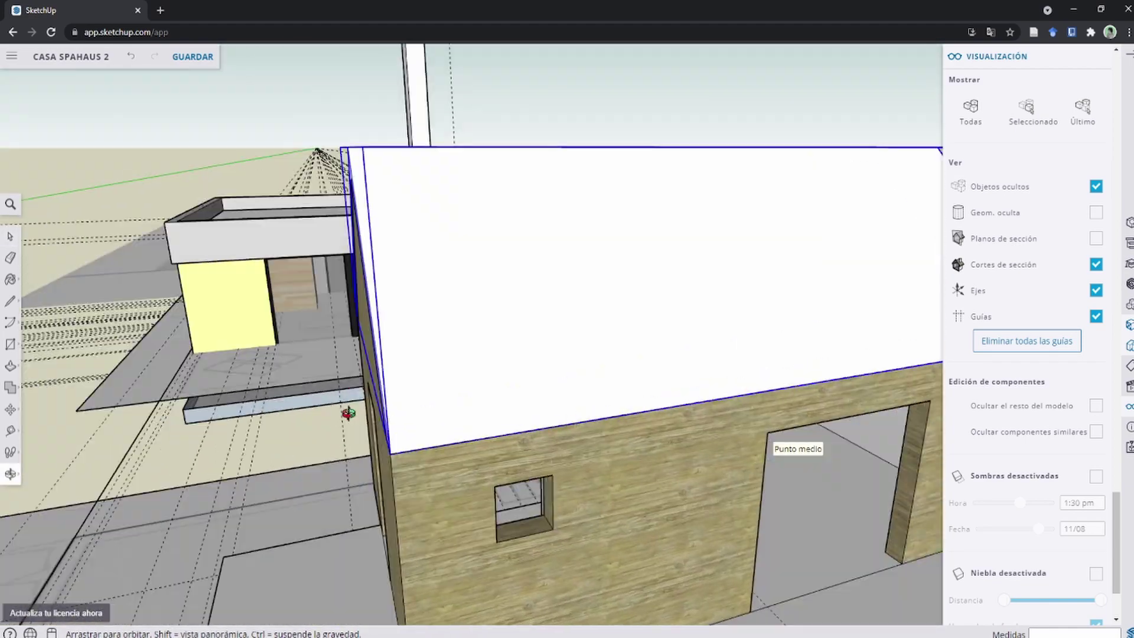
scroll(570, 374, down, 3)
mouse_move(569, 375)
middle_down()
mouse_move(530, 379)
mouse_move(1053, 271)
middle_up()
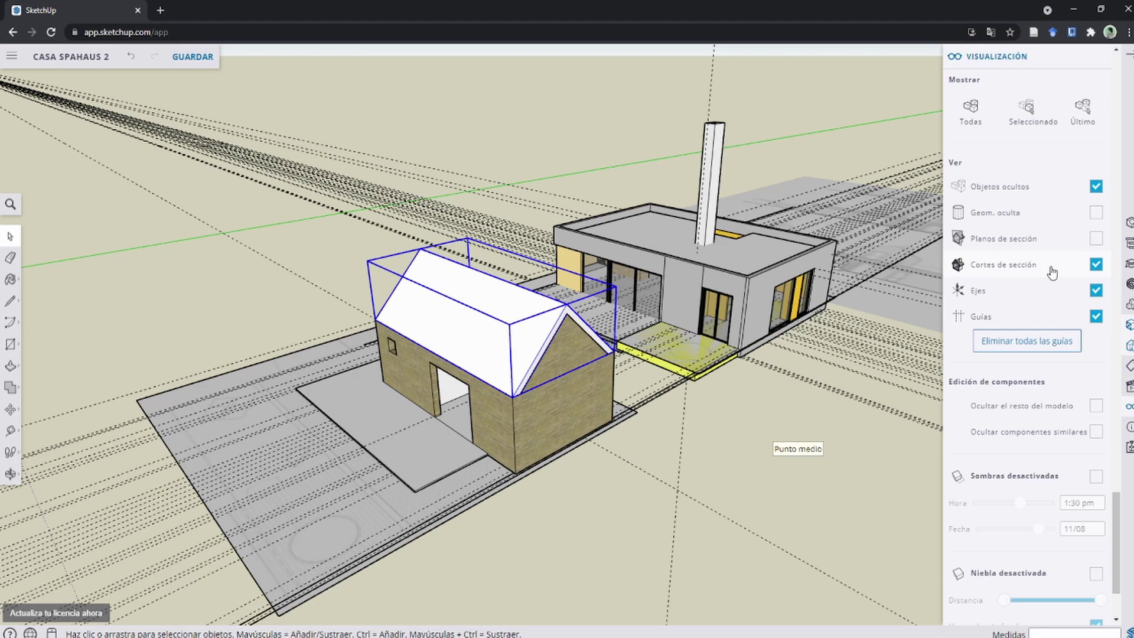
click(1096, 187)
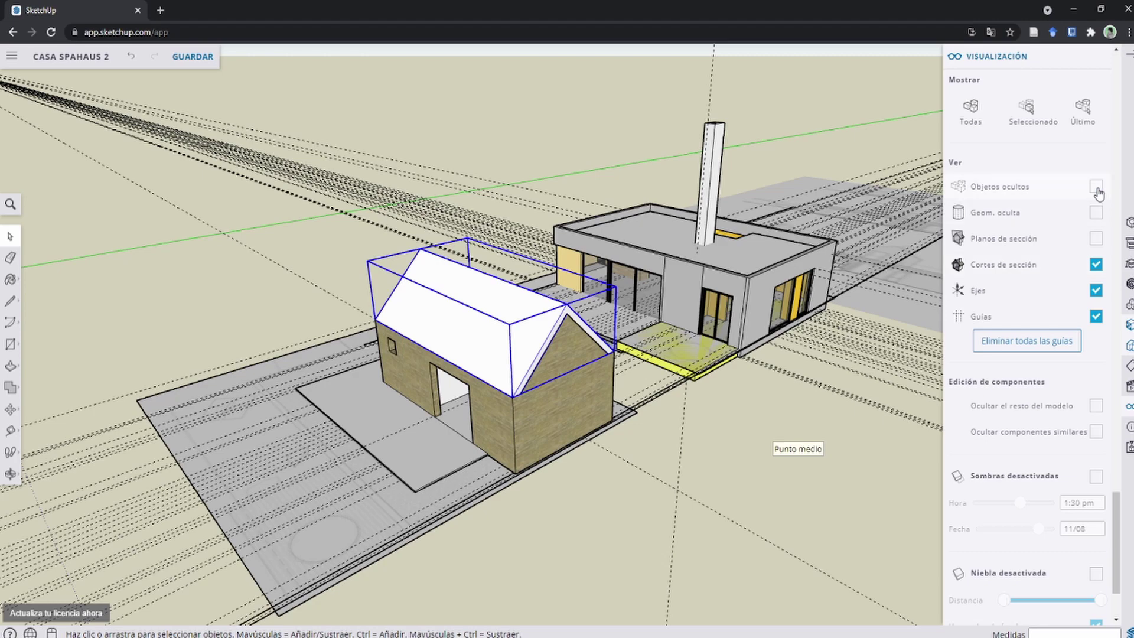
click(700, 434)
Step: Select the small house and its walls and floor, zooming to check the selection
mouse_move(500, 331)
middle_down()
mouse_move(301, 283)
mouse_move(577, 367)
middle_up()
click(578, 367)
scroll(559, 374, up, 2)
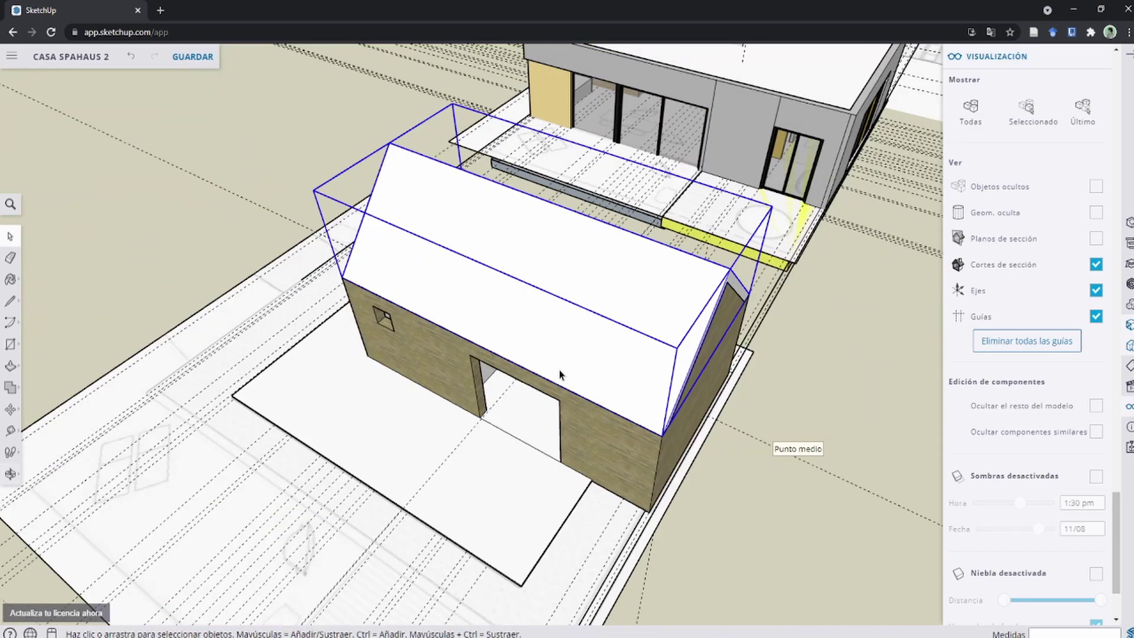
scroll(590, 401, down, 2)
scroll(561, 414, down, 1)
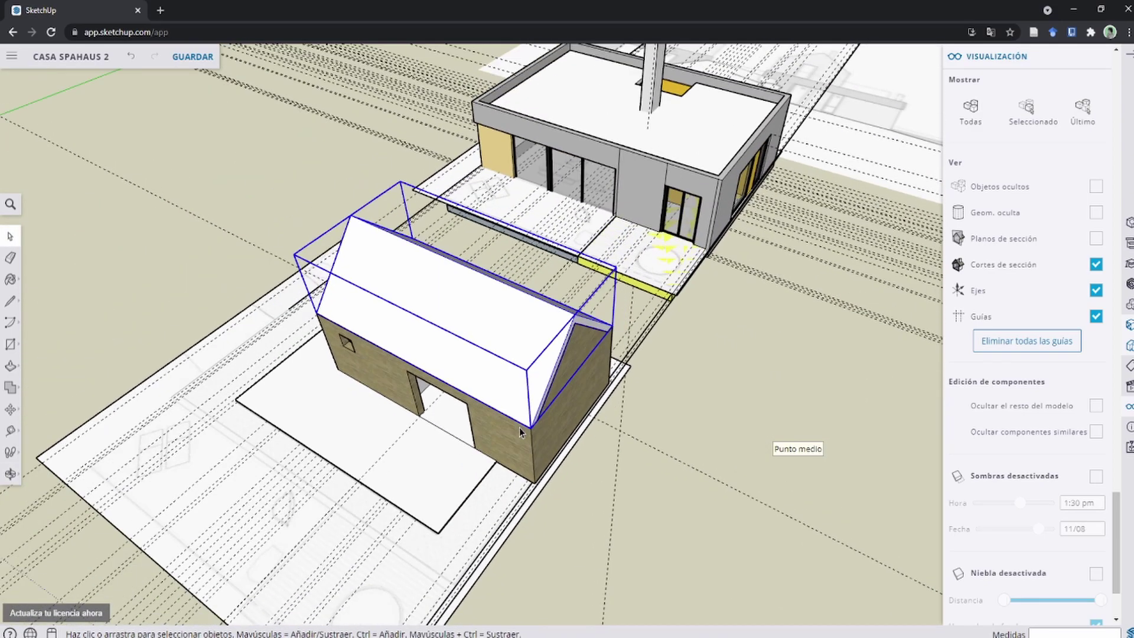
scroll(520, 427, up, 4)
triple_click(488, 446)
middle_drag(491, 431, 623, 370)
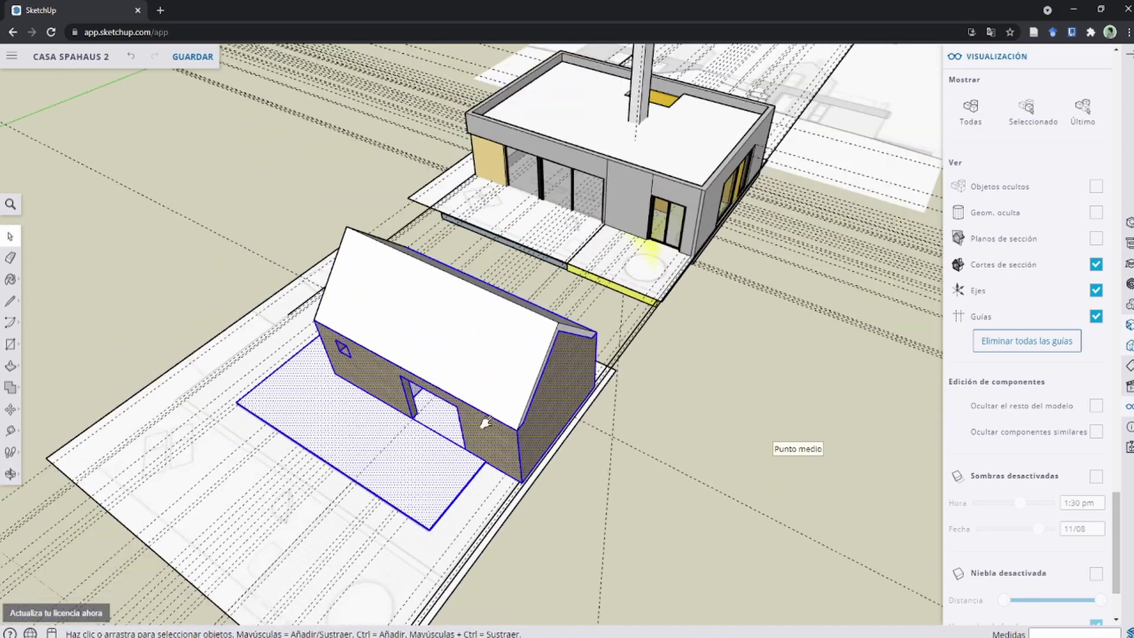
scroll(608, 377, up, 3)
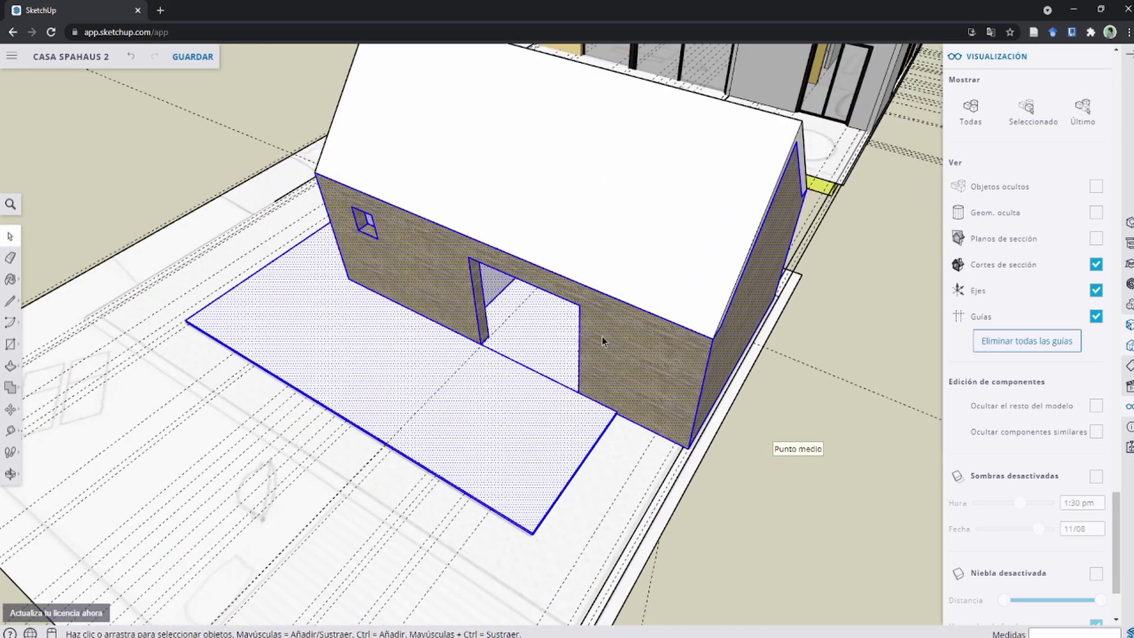
scroll(549, 319, down, 3)
scroll(551, 243, up, 1)
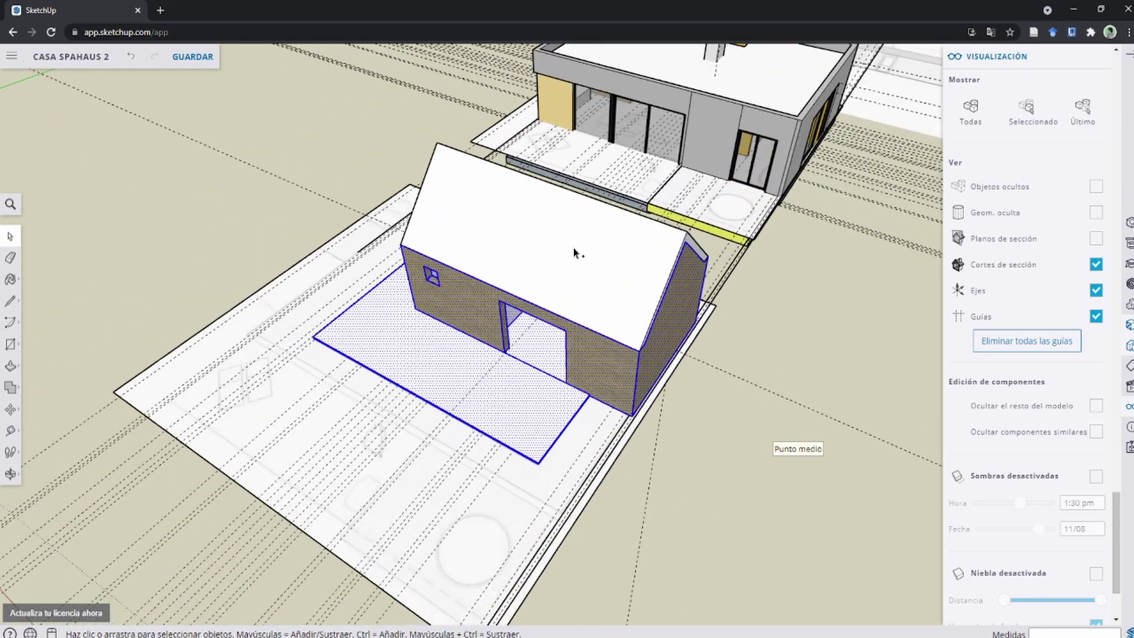
scroll(552, 248, up, 2)
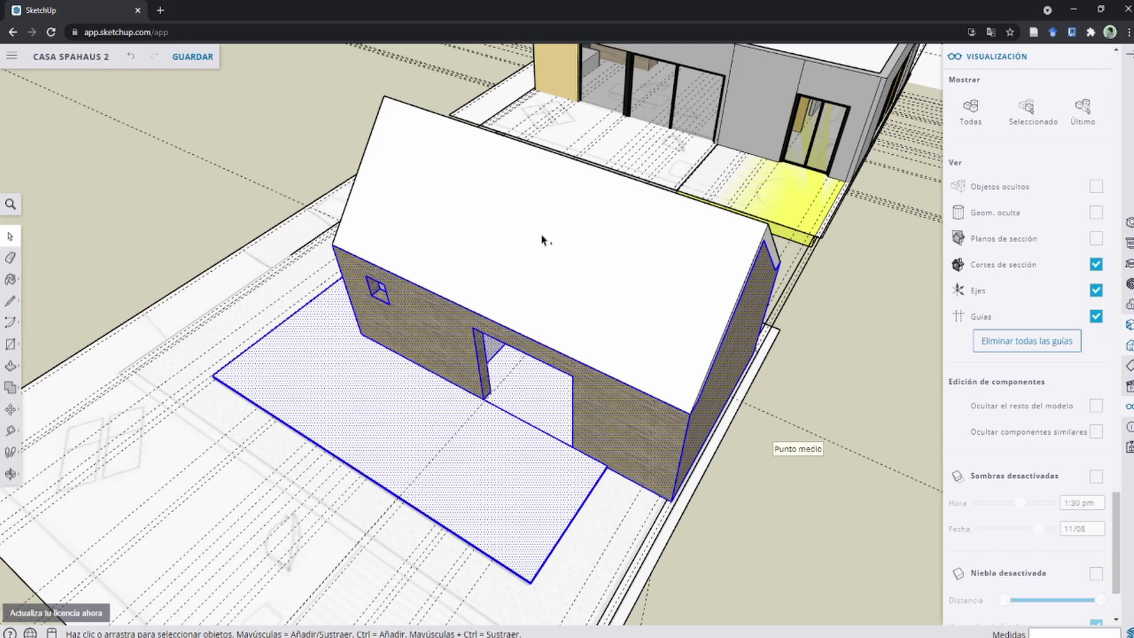
scroll(542, 236, down, 2)
scroll(590, 277, down, 2)
Step: Open the house group for editing and select its wall and floor geometry
mouse_move(590, 277)
middle_down()
mouse_move(468, 331)
mouse_move(359, 273)
mouse_move(427, 252)
middle_up()
scroll(457, 293, up, 2)
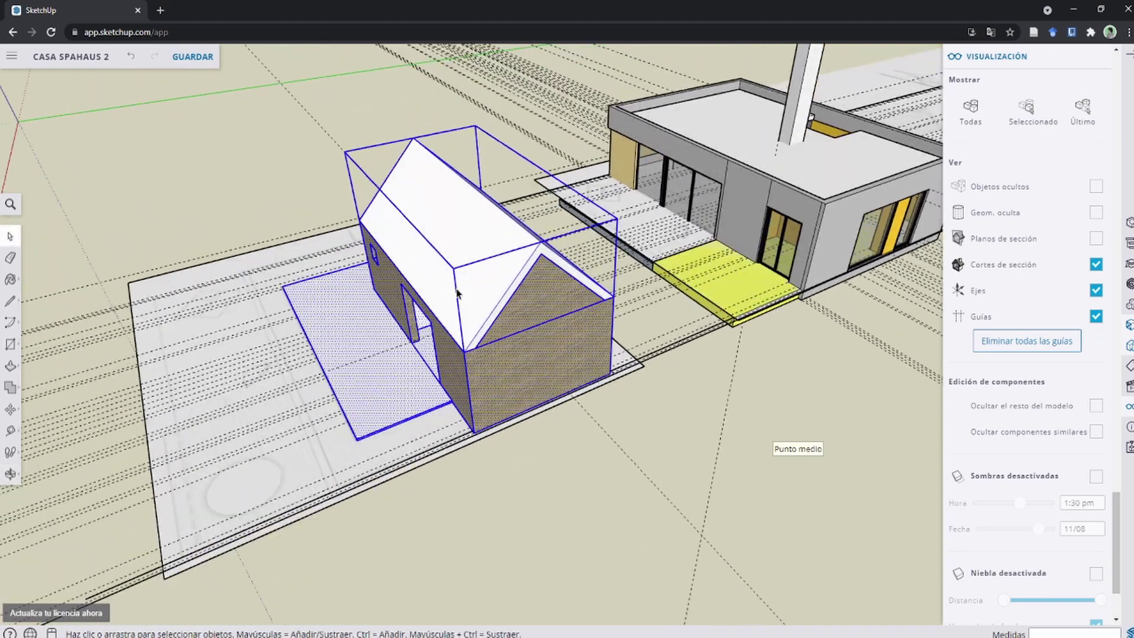
double_click(442, 372)
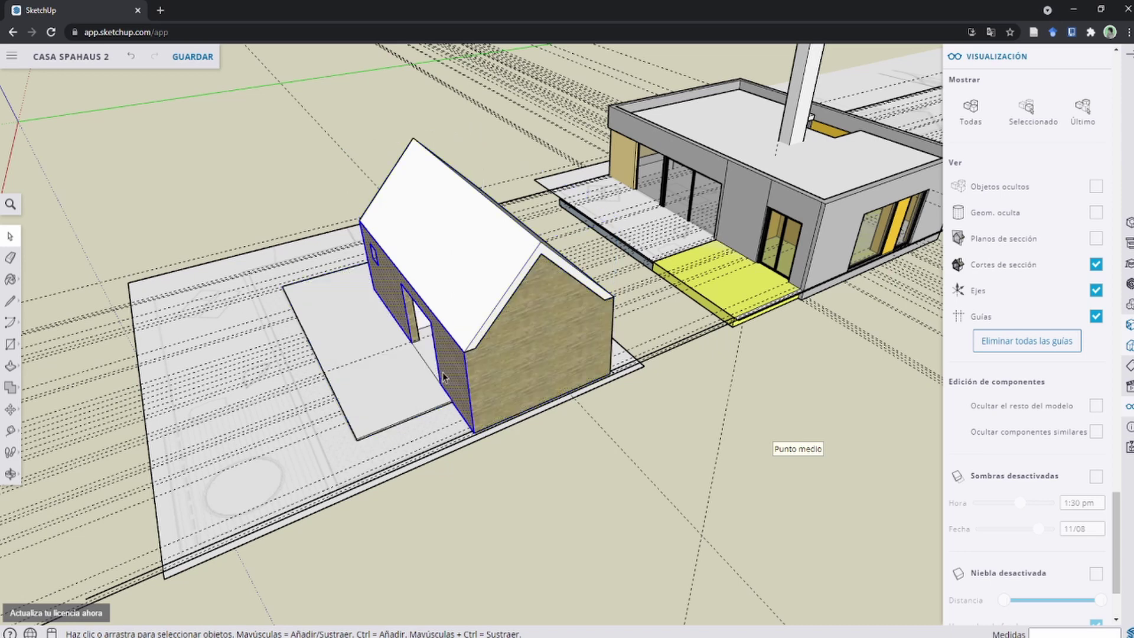
triple_click(448, 357)
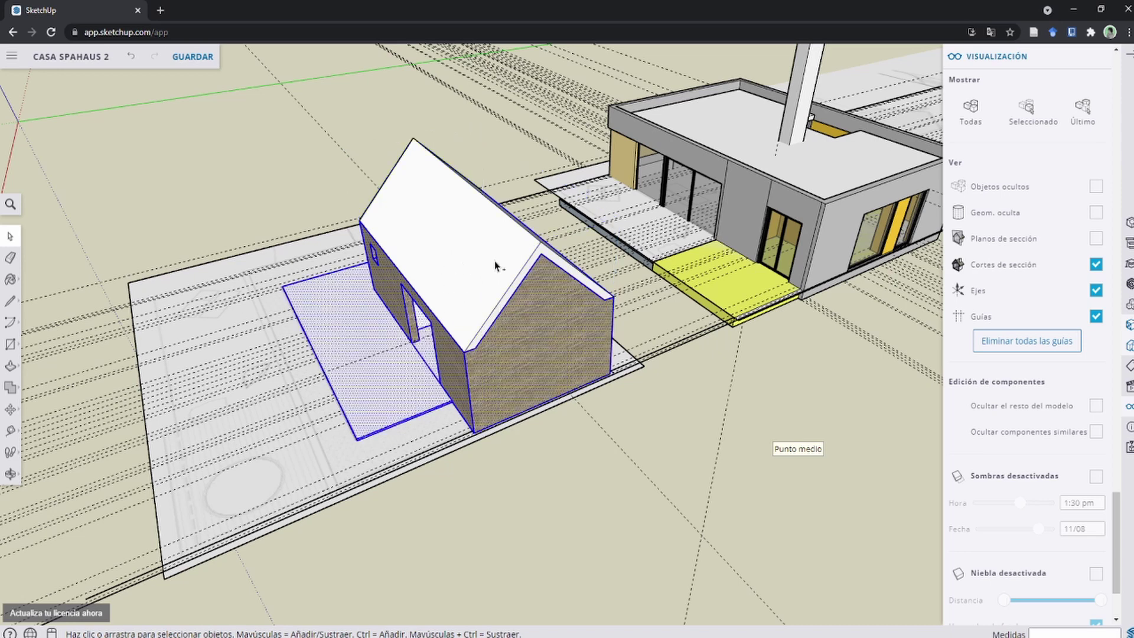
key(Escape)
double_click(503, 361)
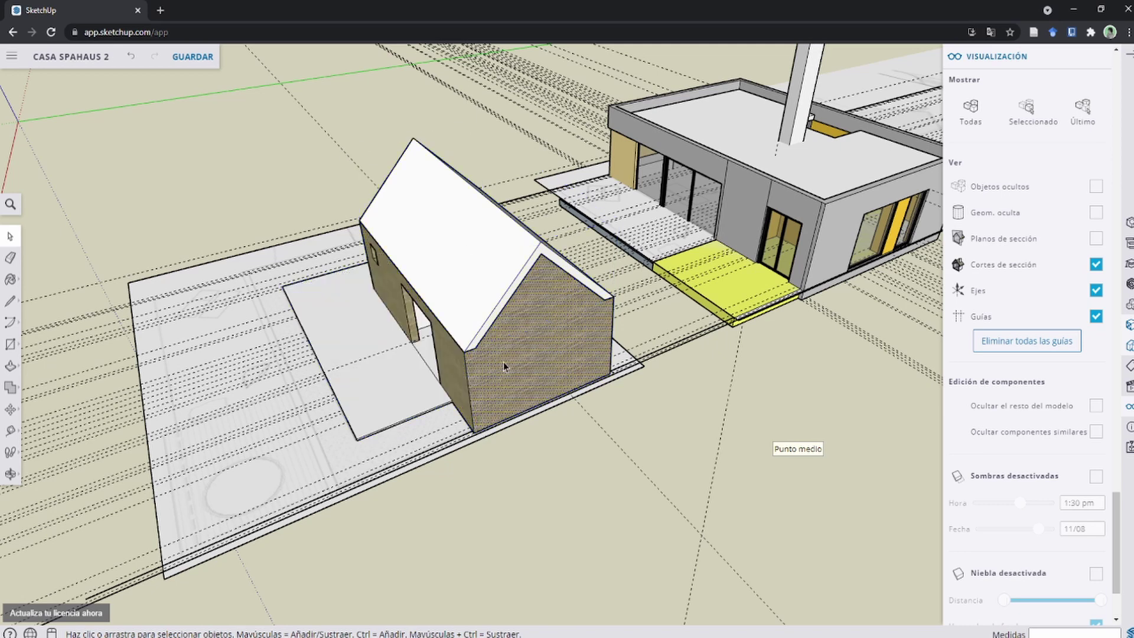
triple_click(502, 362)
right_click(503, 361)
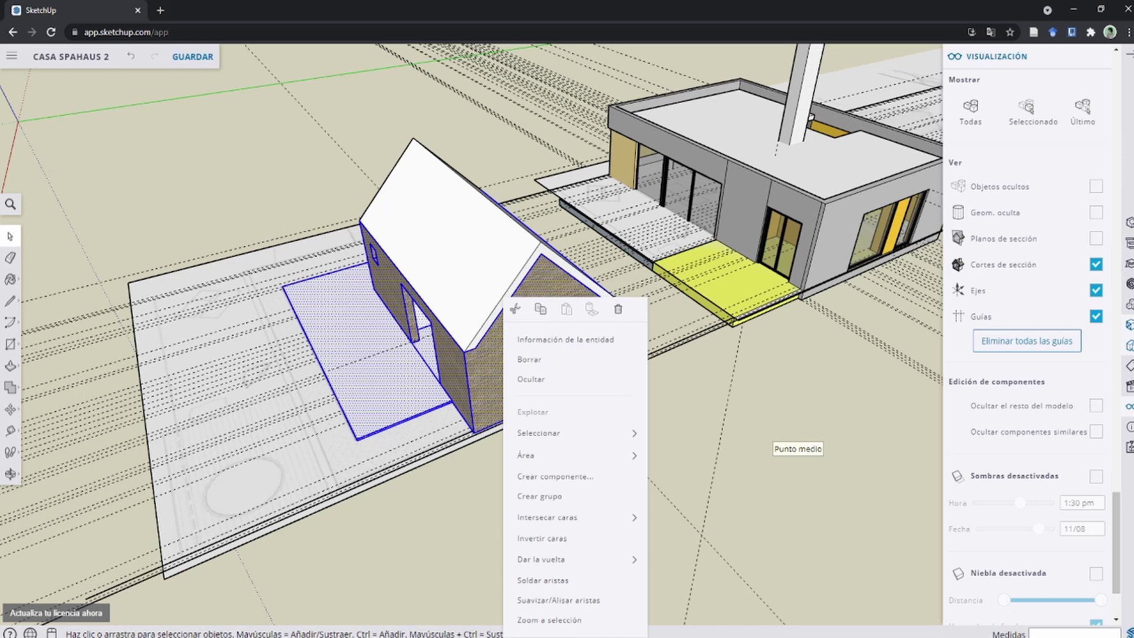
click(475, 352)
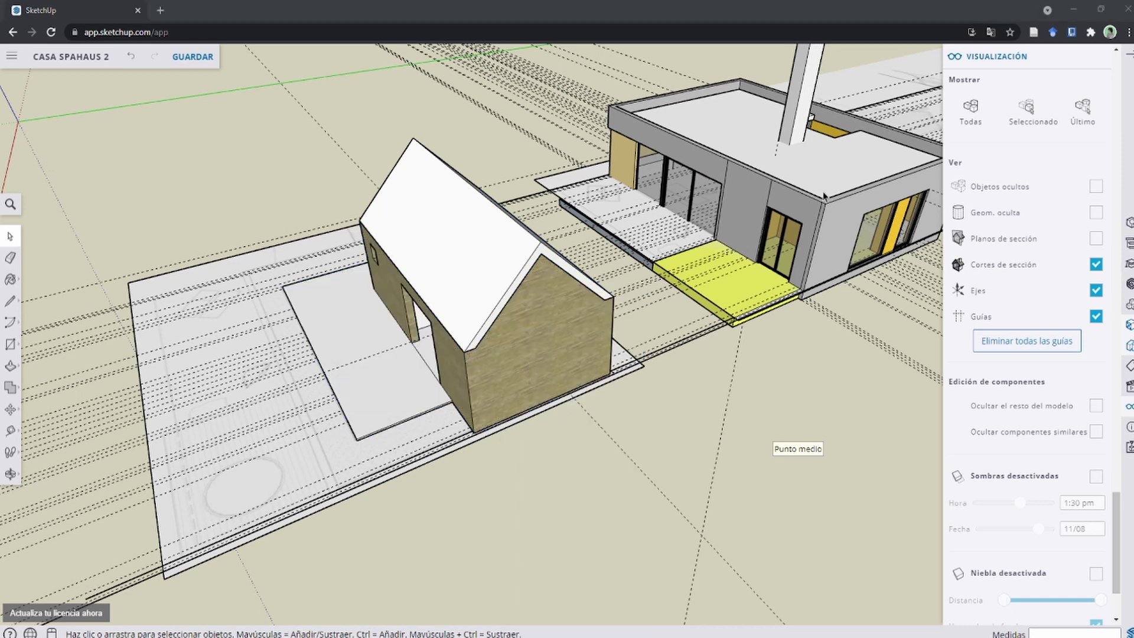
Step: Make the selected walls and floor a component named 'segundo nivel'
triple_click(528, 375)
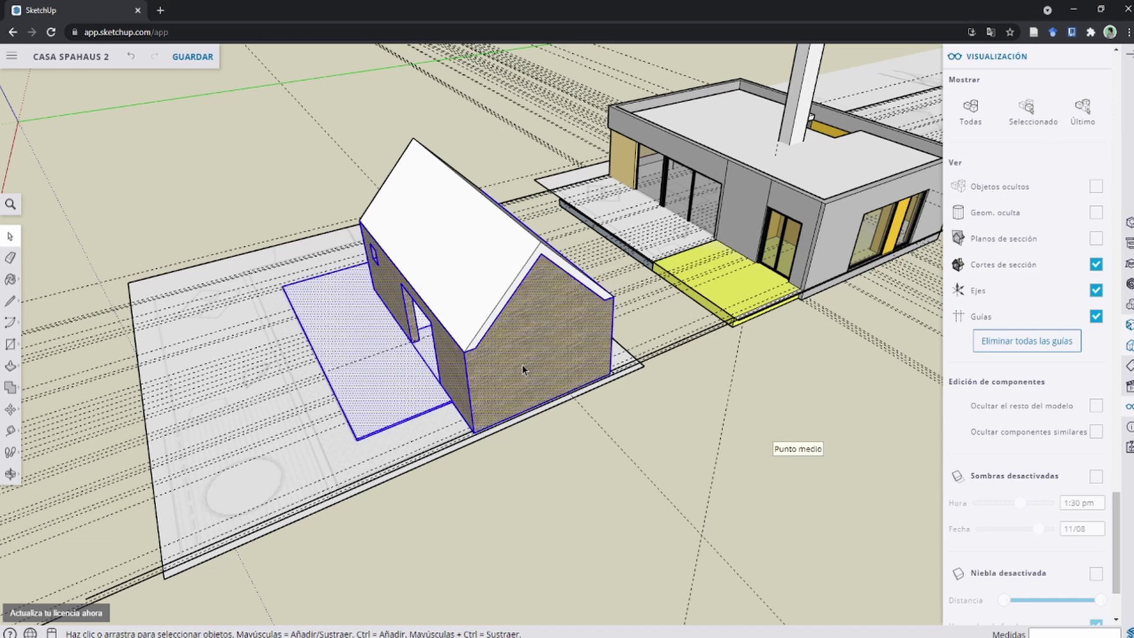
right_click(523, 348)
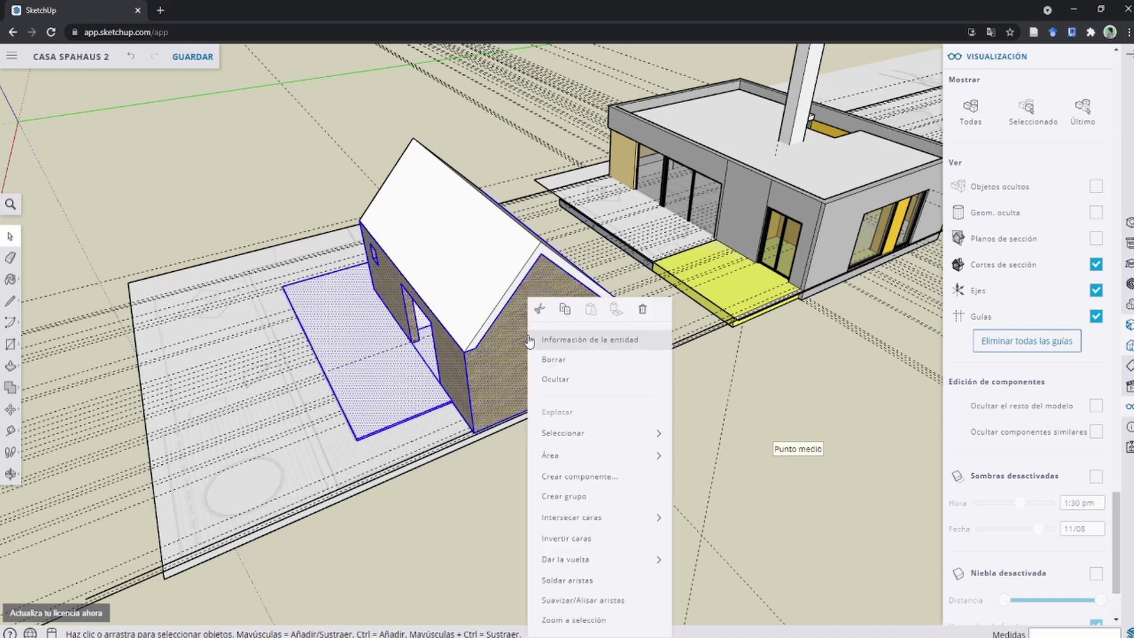
click(603, 483)
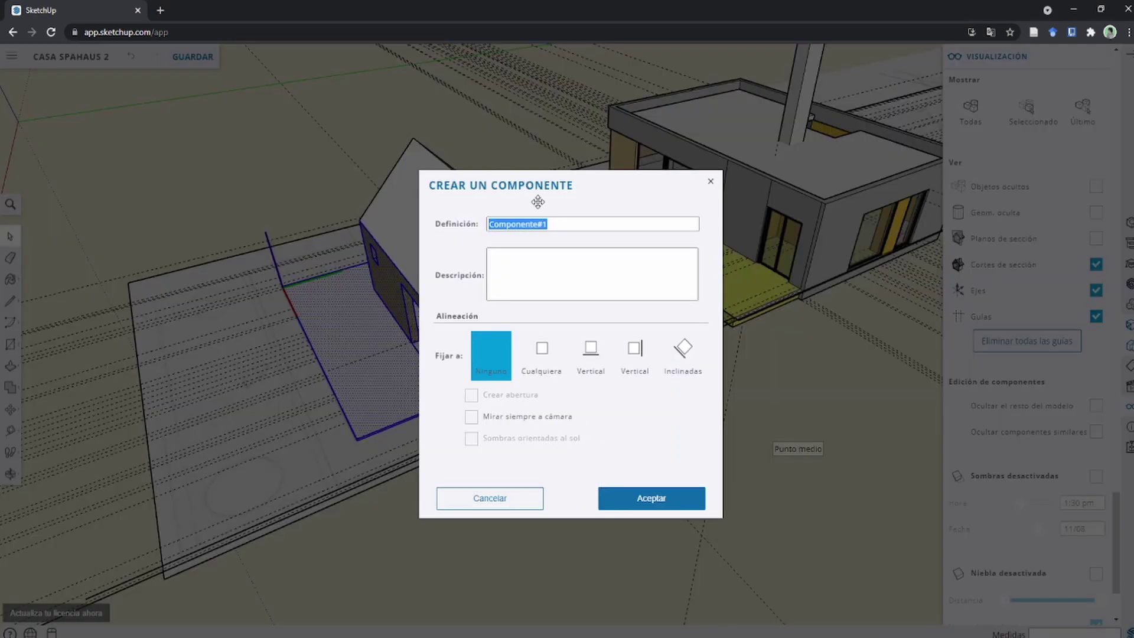
text(segundo nivel)
click(649, 500)
Step: Begin moving the outbuilding from its corner, then cancel the move
scroll(520, 440, down, 2)
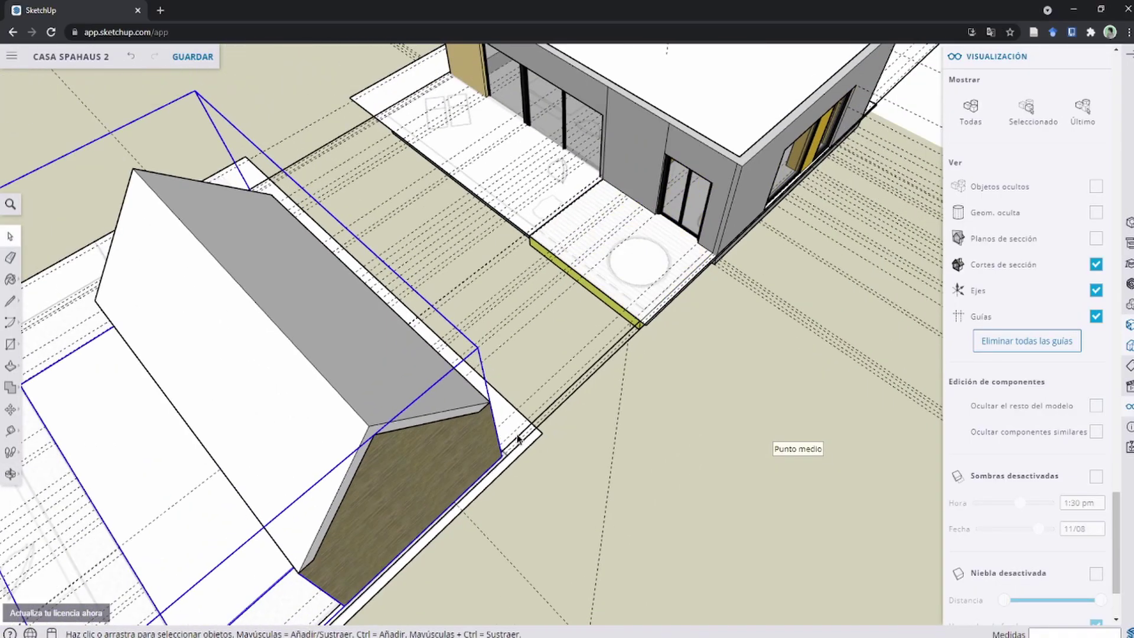
scroll(520, 440, down, 2)
scroll(520, 440, down, 2)
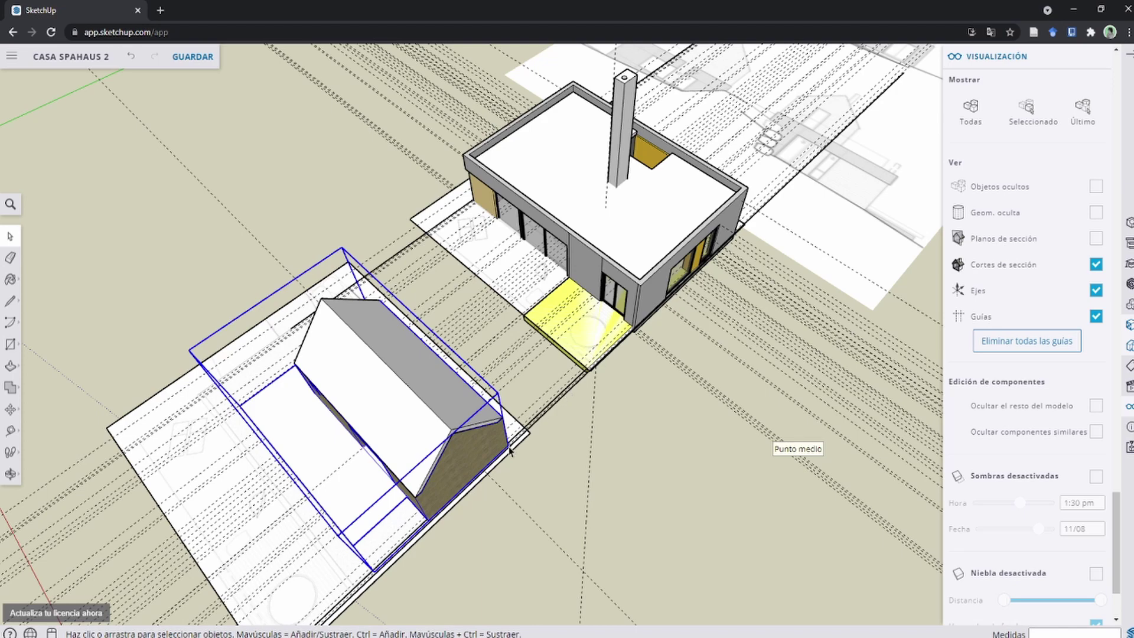
scroll(510, 450, up, 3)
scroll(510, 451, up, 3)
key(m)
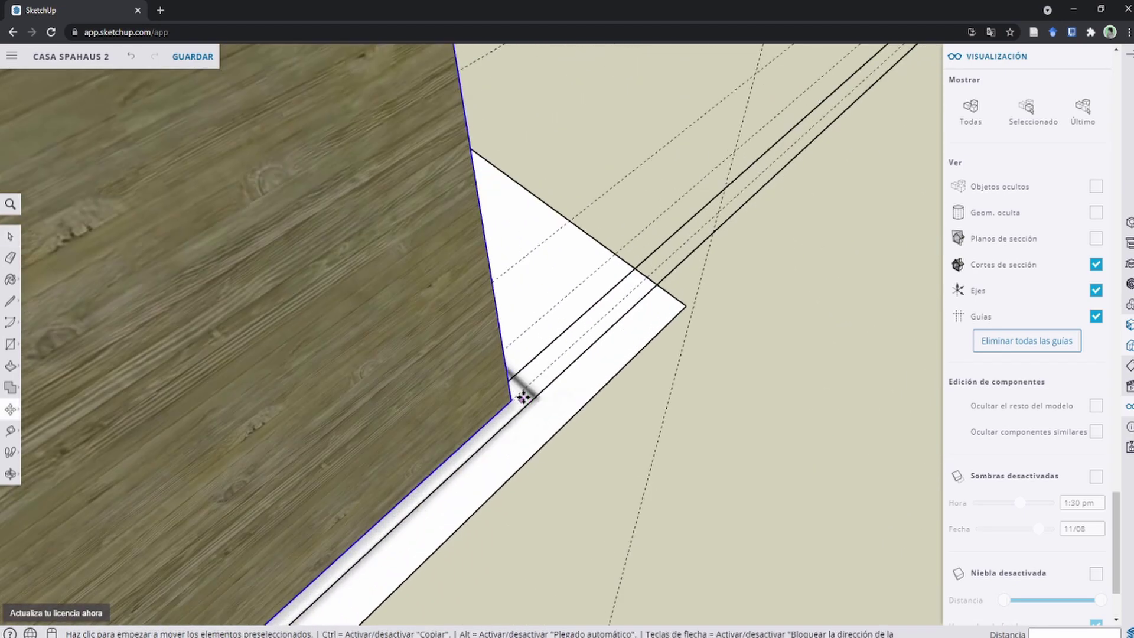
middle_drag(523, 397, 443, 398)
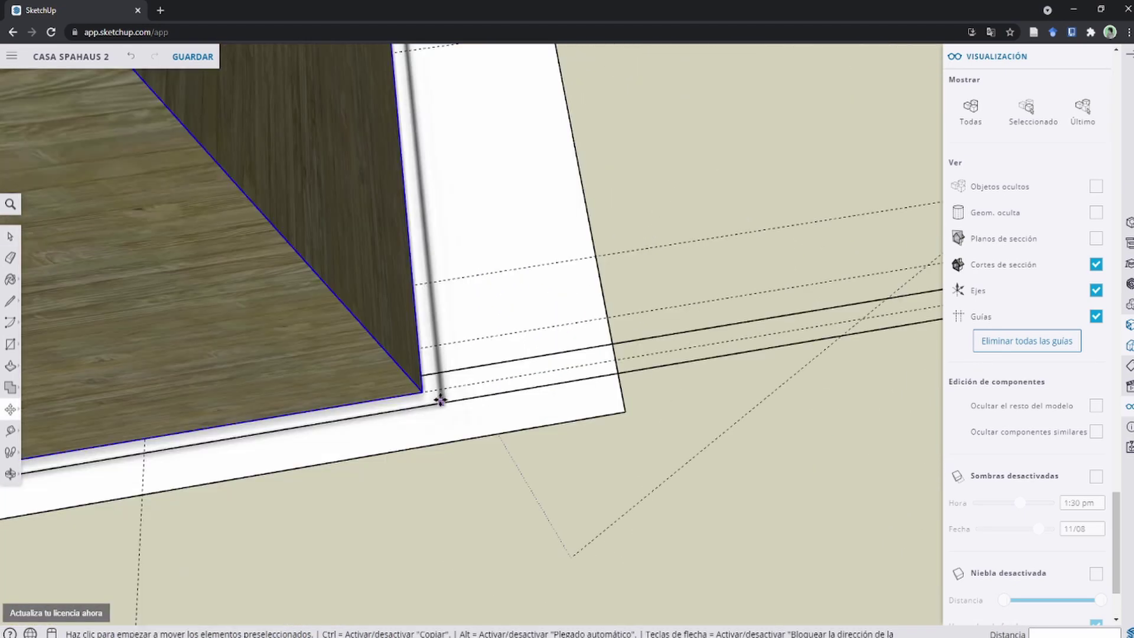
click(440, 400)
key(space)
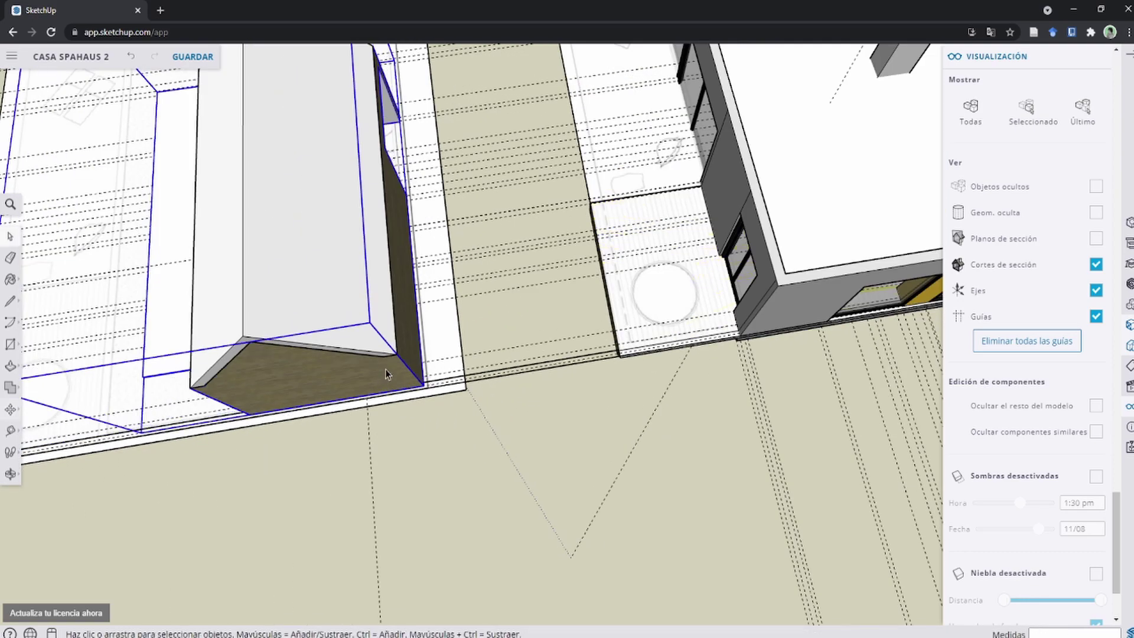
scroll(377, 319, up, 5)
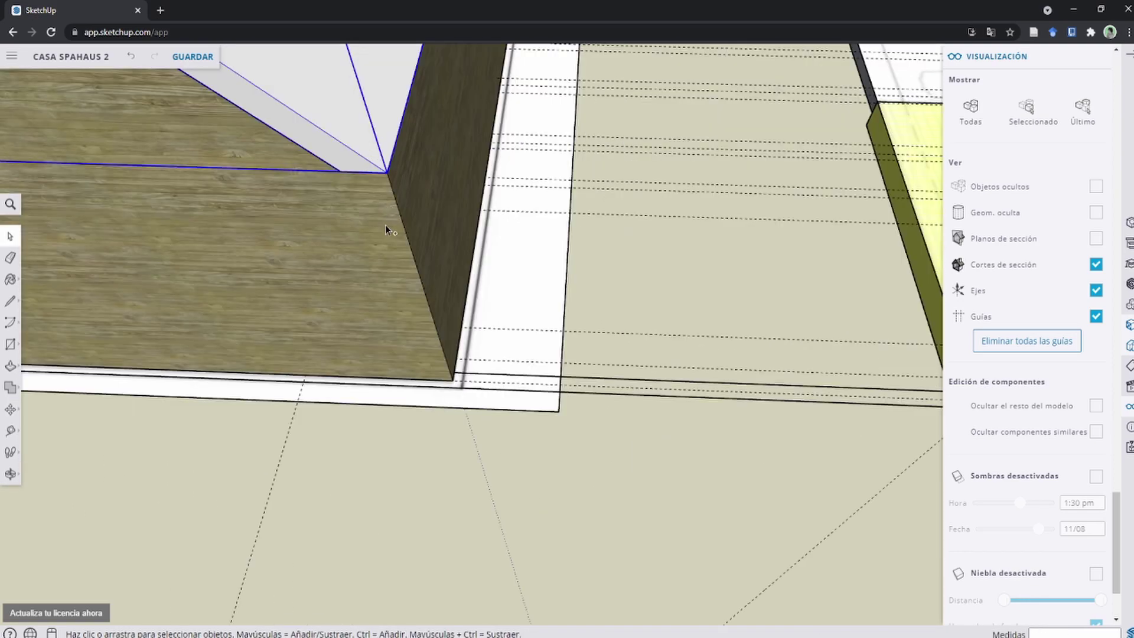
Step: Start a Ctrl copy of the outbuilding using its corner as the base point
key(m)
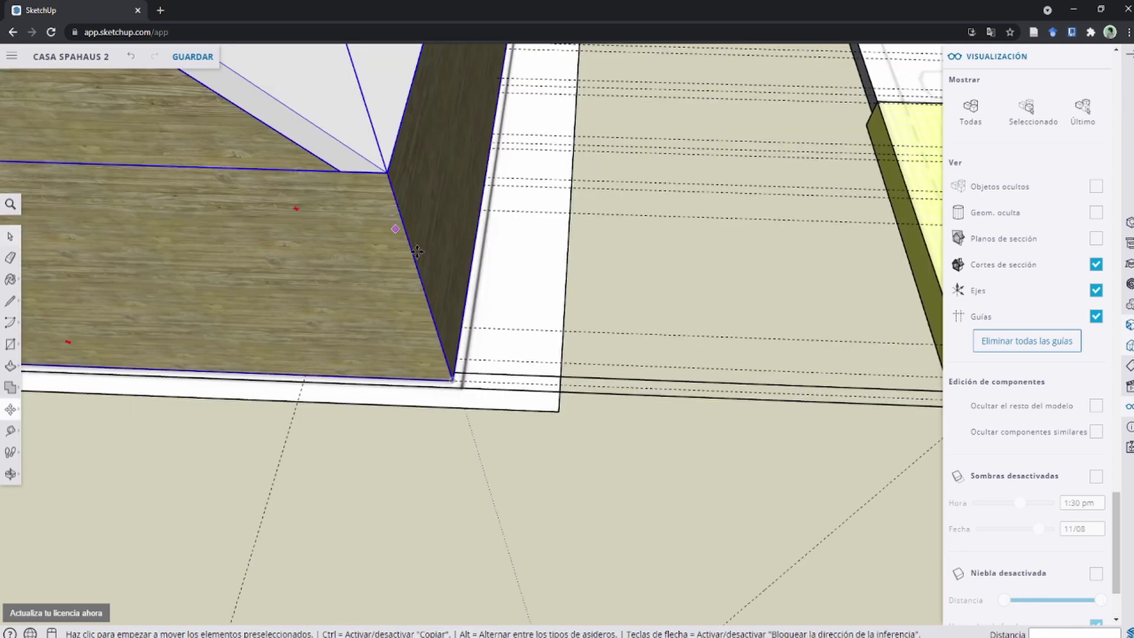
scroll(461, 384, up, 2)
scroll(458, 390, up, 2)
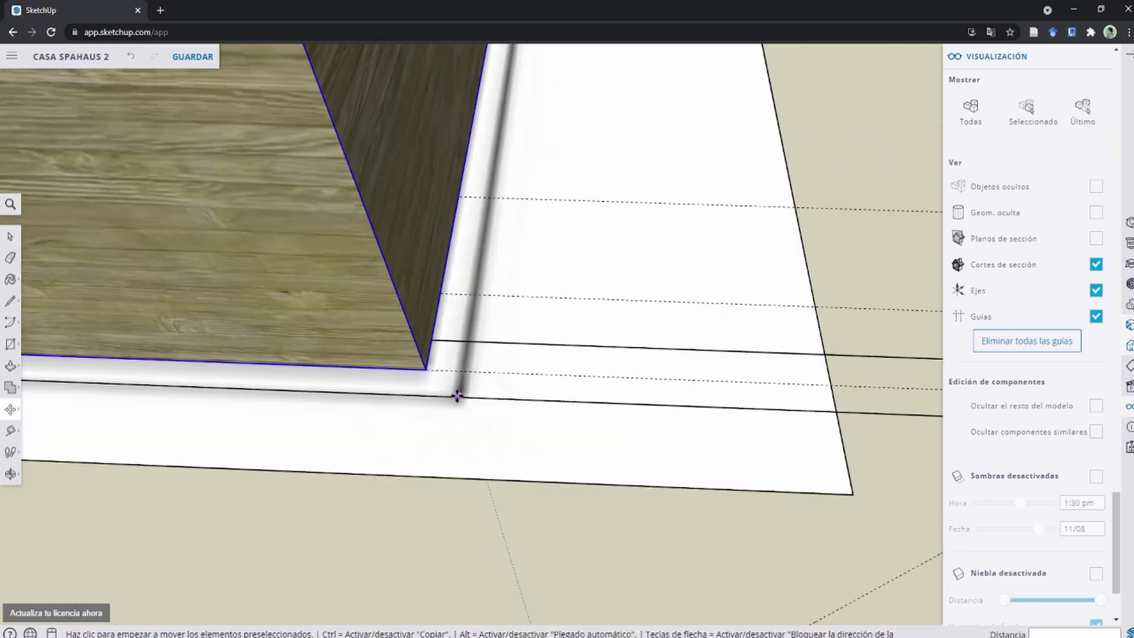
key(ctrl)
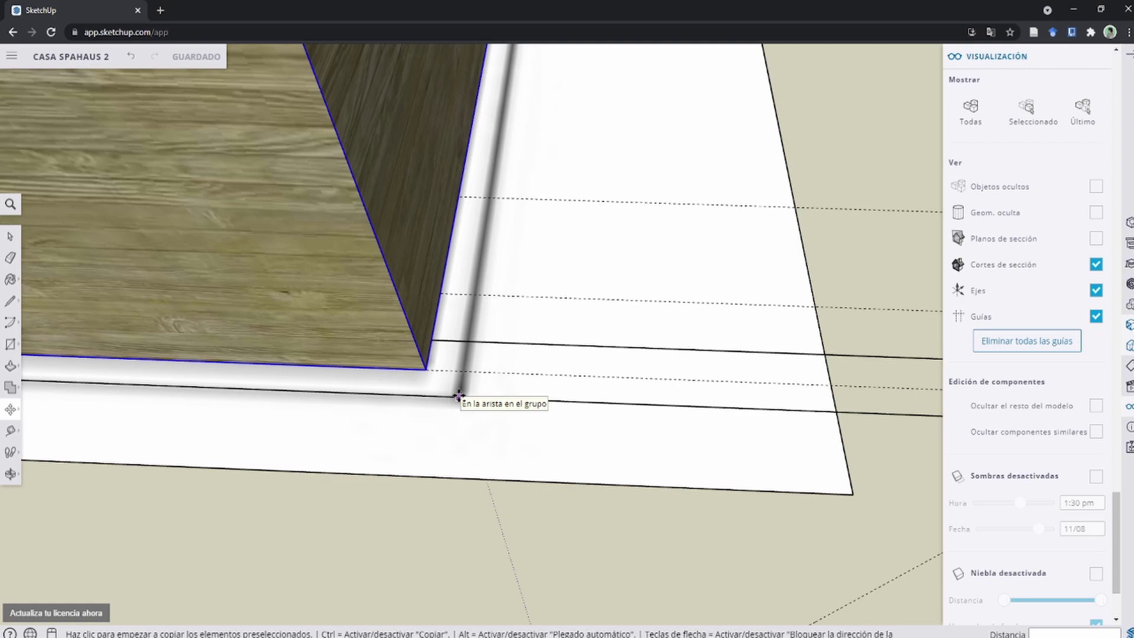
click(459, 396)
Step: Drop the outbuilding copy onto the top corner of the main house's roof
scroll(452, 378, down, 1)
scroll(437, 319, down, 2)
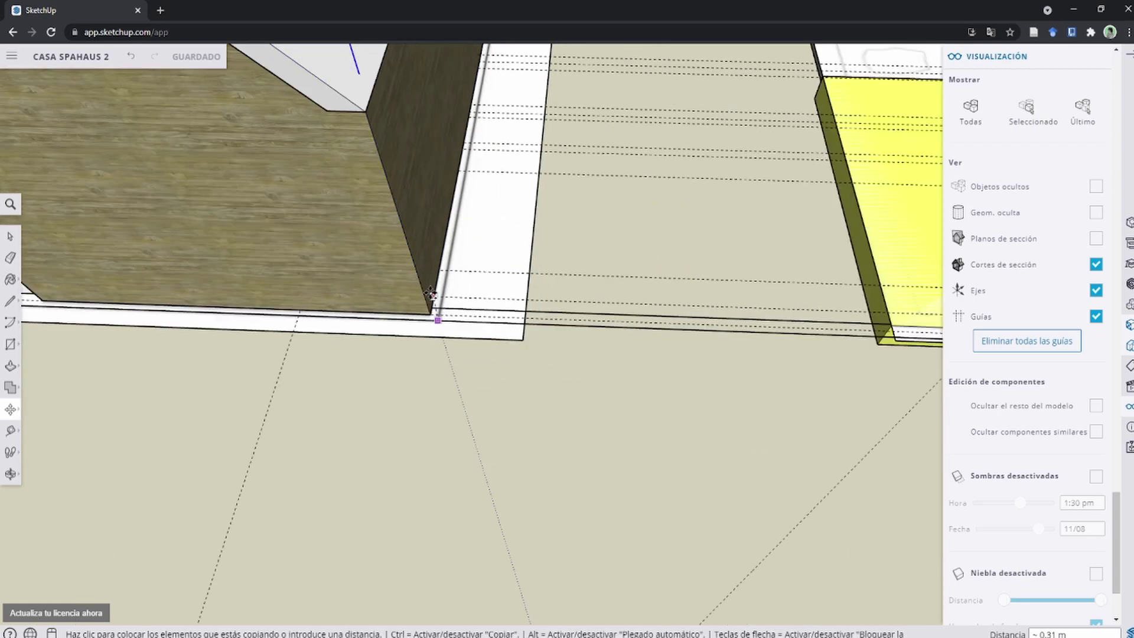
scroll(761, 196, down, 3)
scroll(579, 245, down, 2)
scroll(610, 241, up, 2)
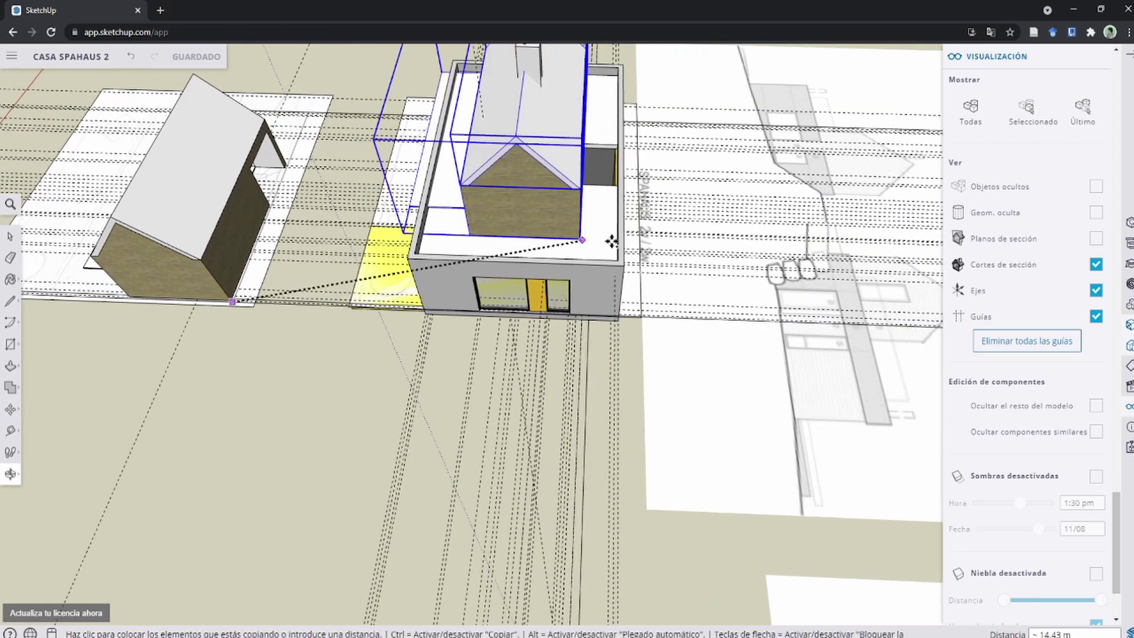
scroll(626, 256, up, 2)
scroll(626, 260, up, 2)
scroll(628, 283, up, 2)
scroll(632, 302, up, 2)
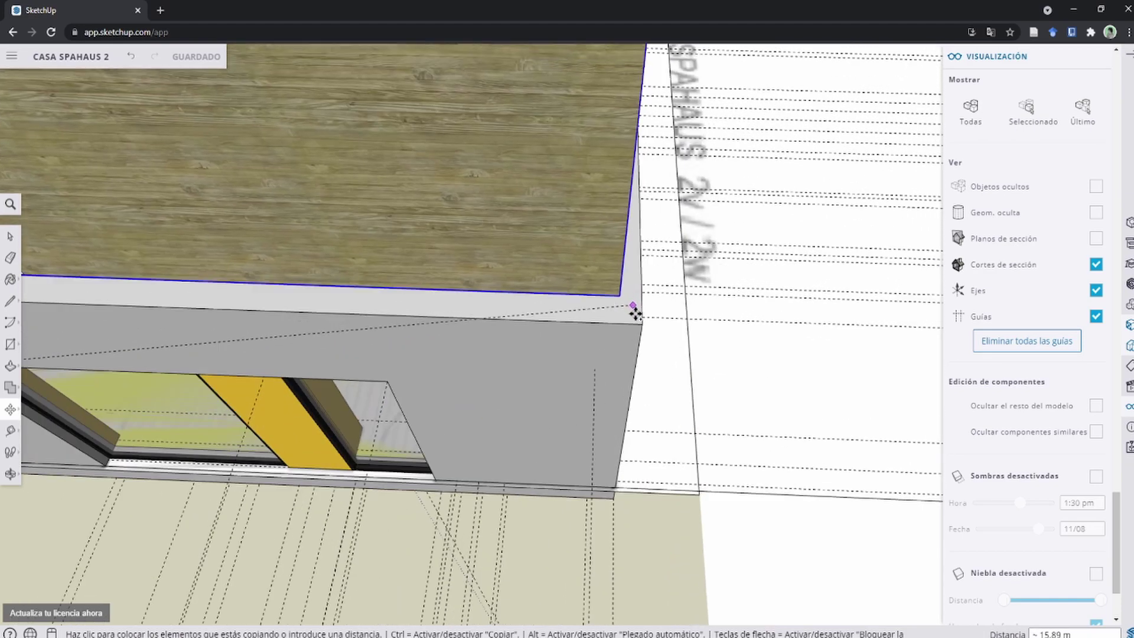
scroll(638, 316, up, 1)
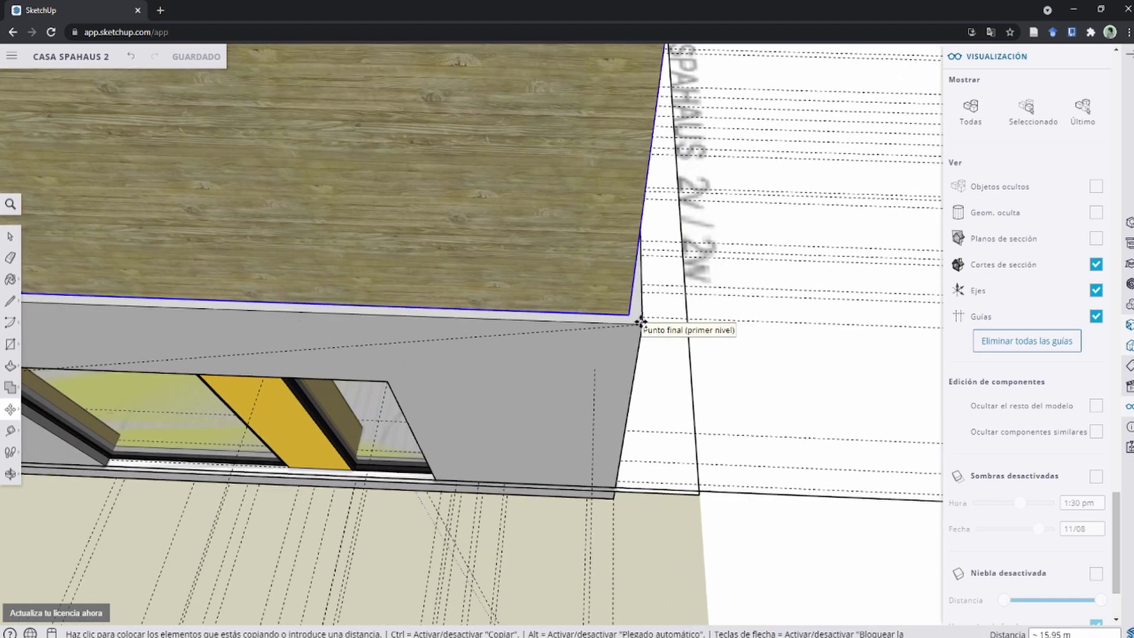
click(640, 322)
scroll(641, 322, down, 10)
scroll(470, 246, up, 4)
Step: Move the copy from its bottom corner down onto the roof slab corner
scroll(458, 254, up, 3)
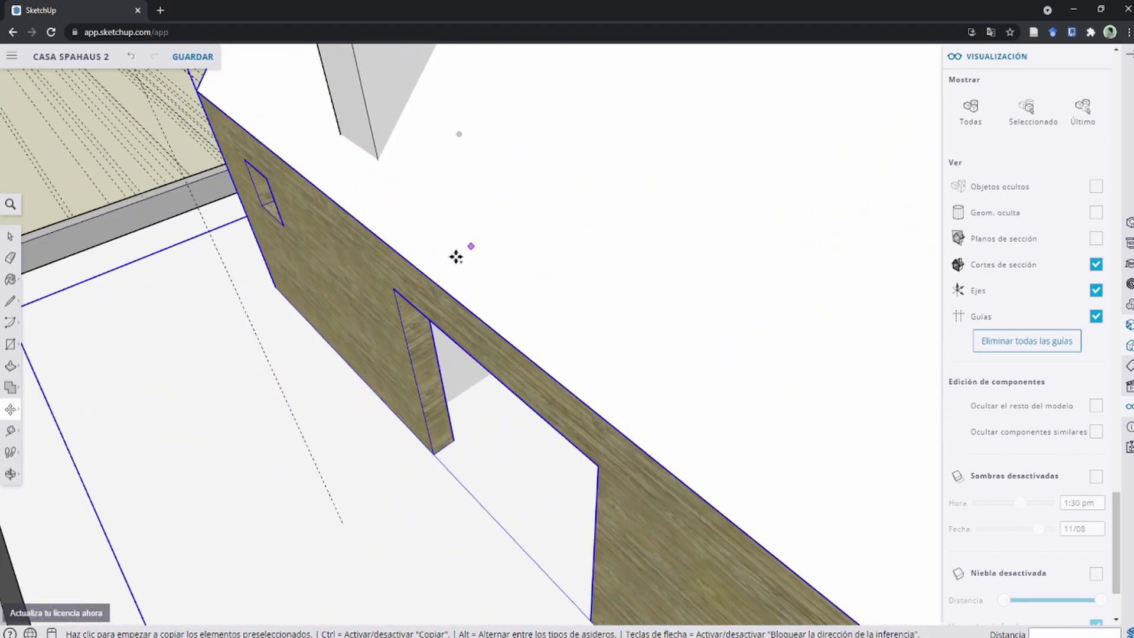
mouse_move(411, 309)
middle_down()
mouse_move(535, 254)
mouse_move(583, 267)
middle_up()
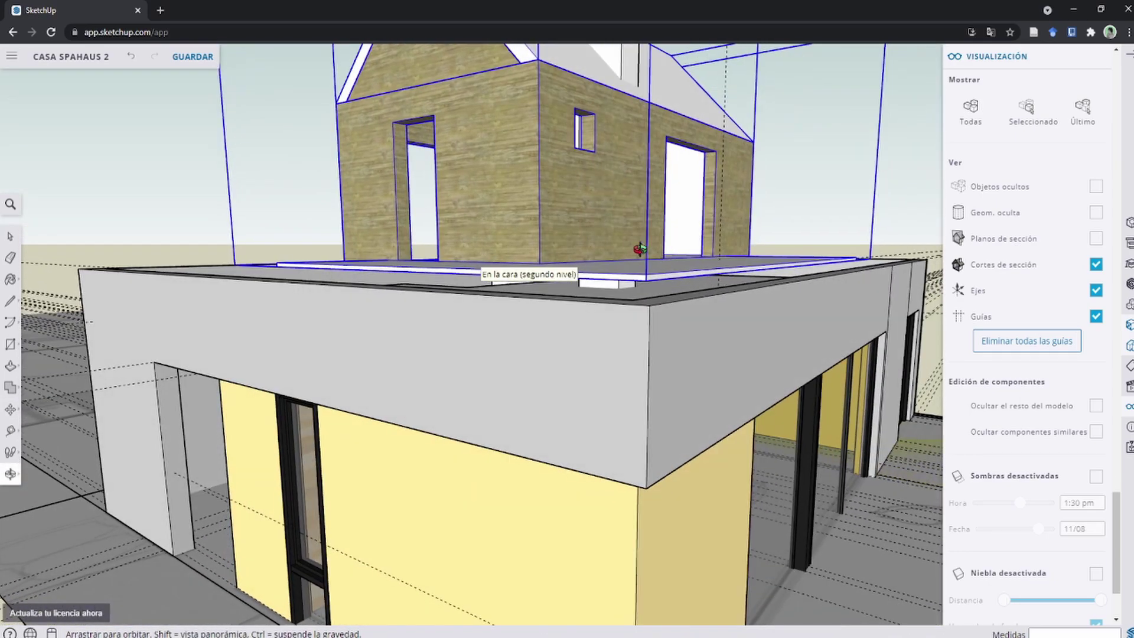
scroll(646, 294, up, 3)
scroll(650, 292, up, 2)
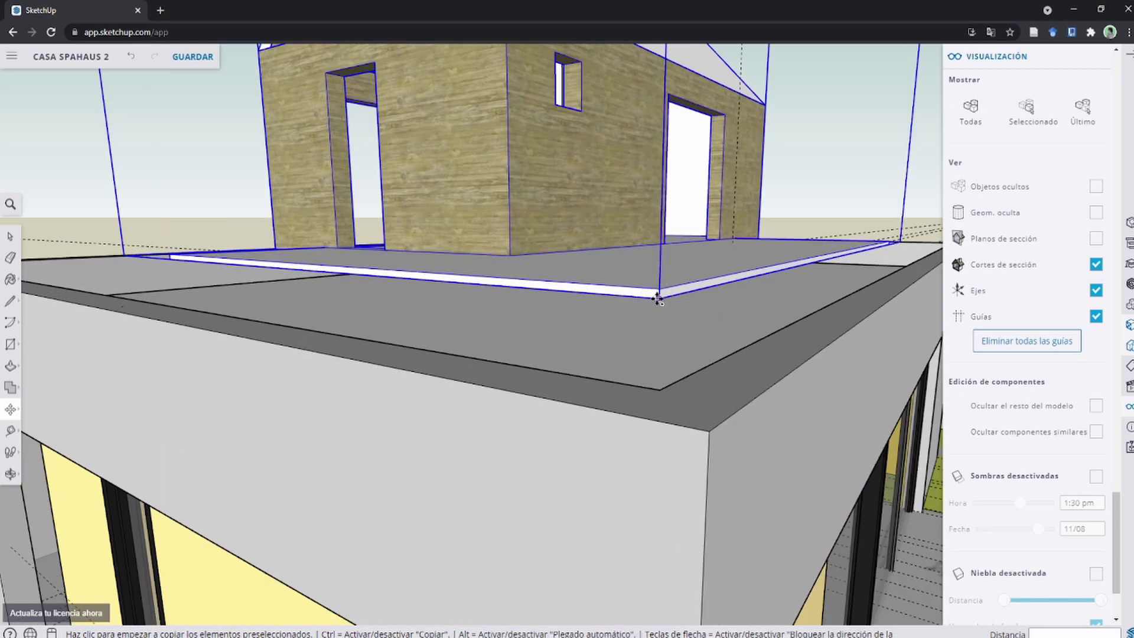
click(658, 298)
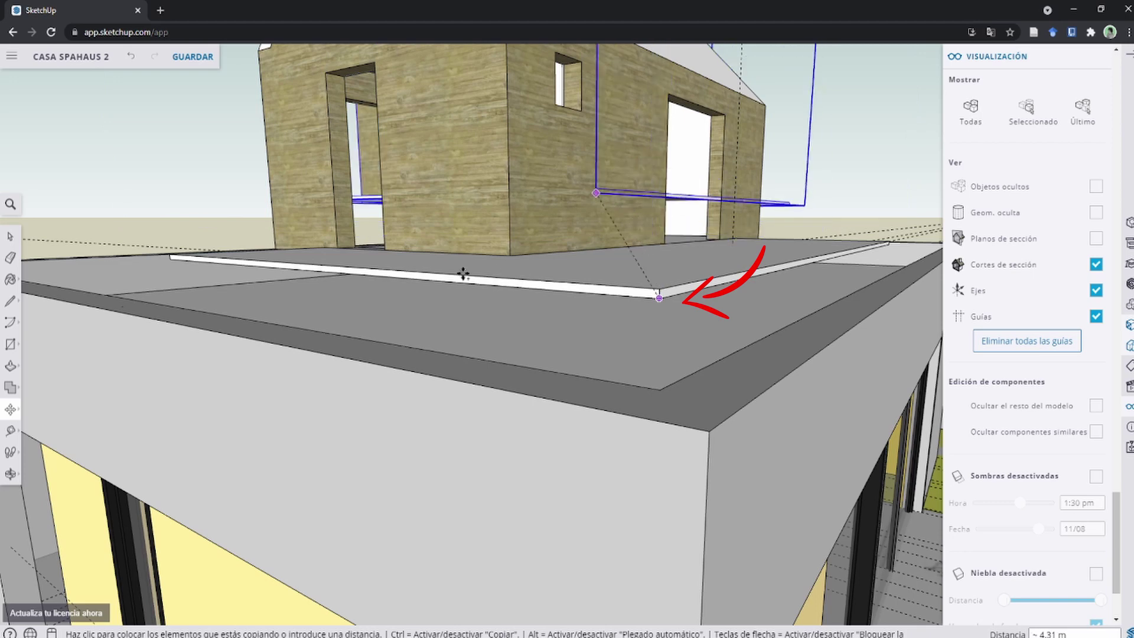
key(ctrl)
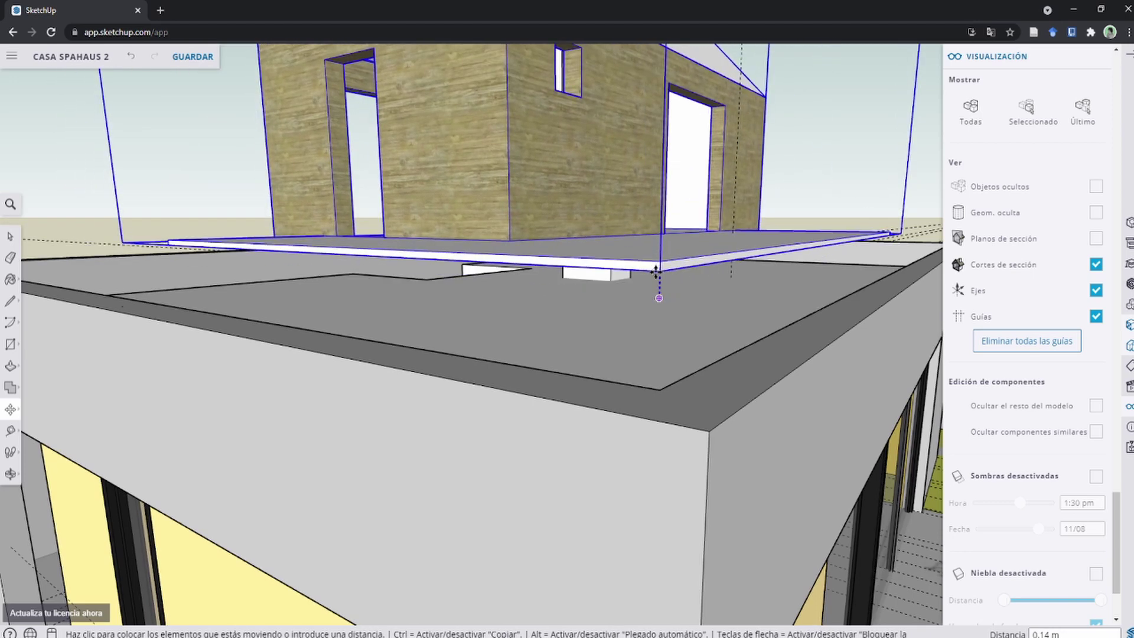
mouse_move(633, 380)
middle_down()
mouse_move(620, 342)
mouse_move(587, 425)
mouse_move(539, 406)
middle_up()
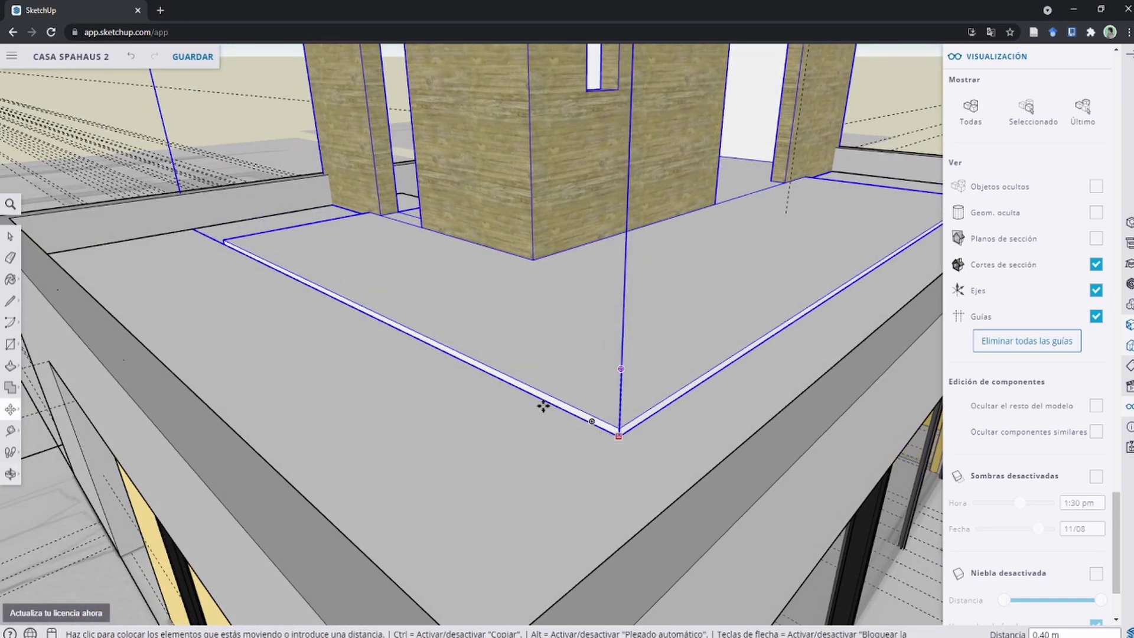
click(470, 440)
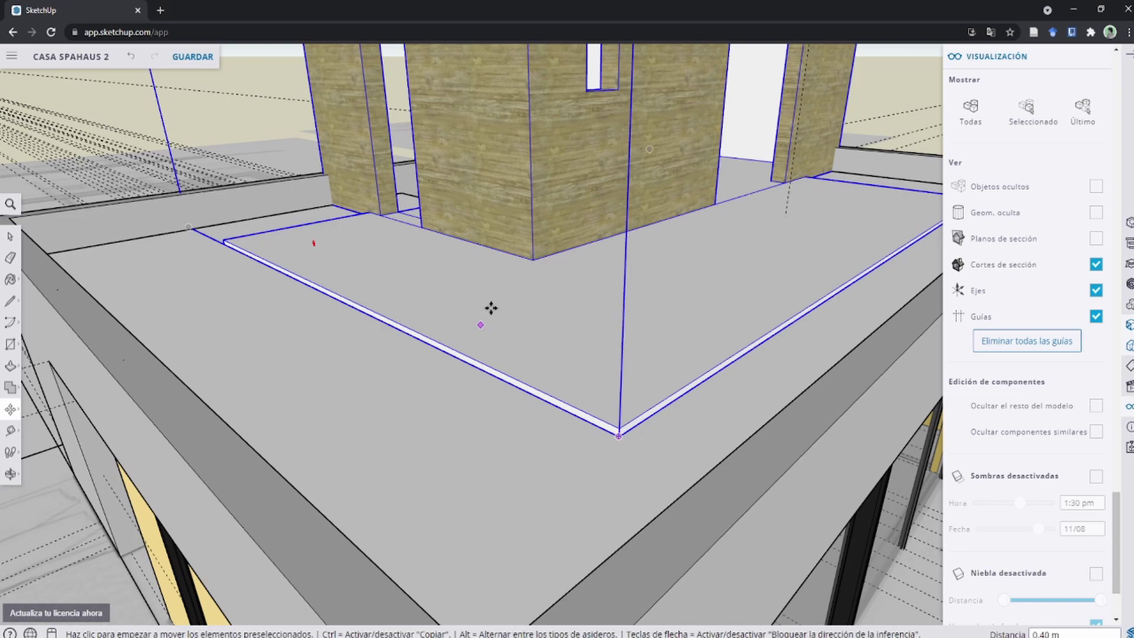
Step: Orbit around the house to check the placed upper storey
scroll(491, 307, down, 3)
mouse_move(491, 308)
middle_down()
mouse_move(759, 305)
mouse_move(291, 241)
middle_up()
key(space)
scroll(496, 286, up, 5)
scroll(417, 253, down, 1)
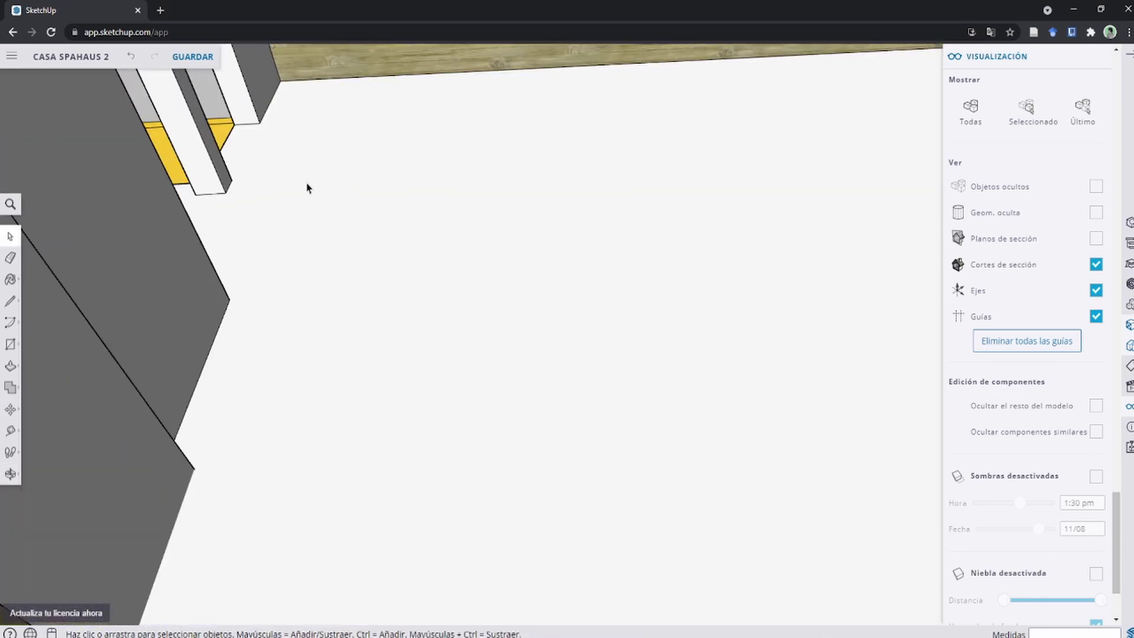
Step: Orbit and zoom in on the yellow surface toward the tiled floor corner
mouse_move(307, 188)
middle_down()
mouse_move(496, 256)
mouse_move(880, 308)
mouse_move(443, 195)
middle_up()
scroll(394, 274, up, 3)
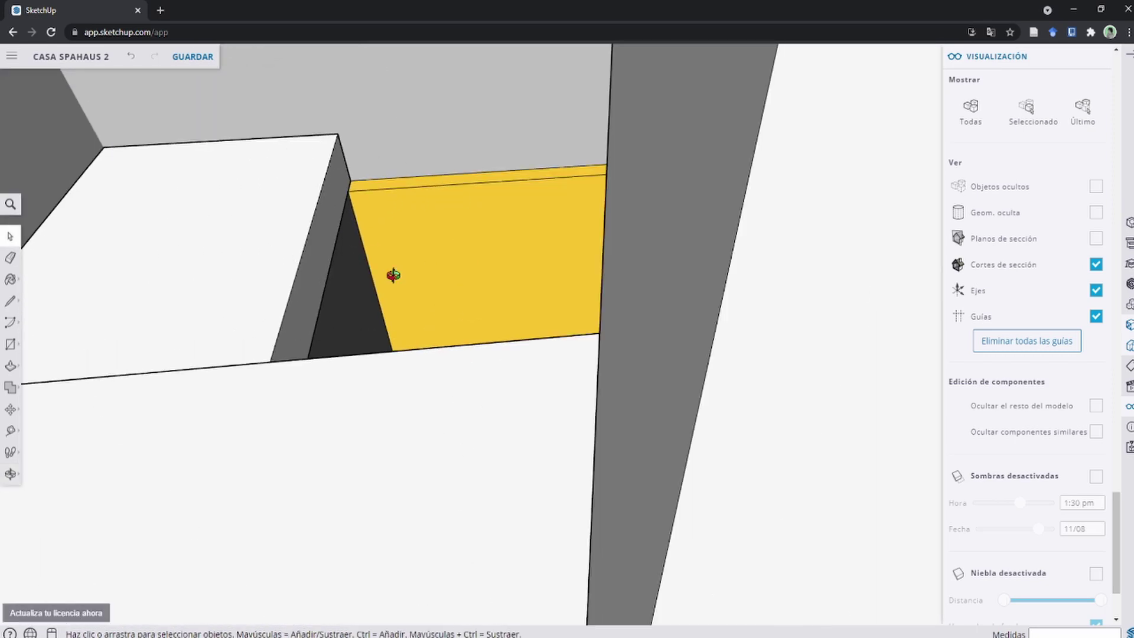
mouse_move(394, 275)
middle_down()
mouse_move(513, 311)
mouse_move(665, 314)
middle_up()
scroll(729, 420, up, 5)
mouse_move(729, 420)
middle_down()
mouse_move(751, 447)
mouse_move(658, 362)
mouse_move(625, 284)
mouse_move(648, 347)
mouse_move(679, 223)
mouse_move(673, 322)
mouse_move(686, 319)
mouse_move(615, 301)
mouse_move(722, 279)
mouse_move(565, 253)
middle_up()
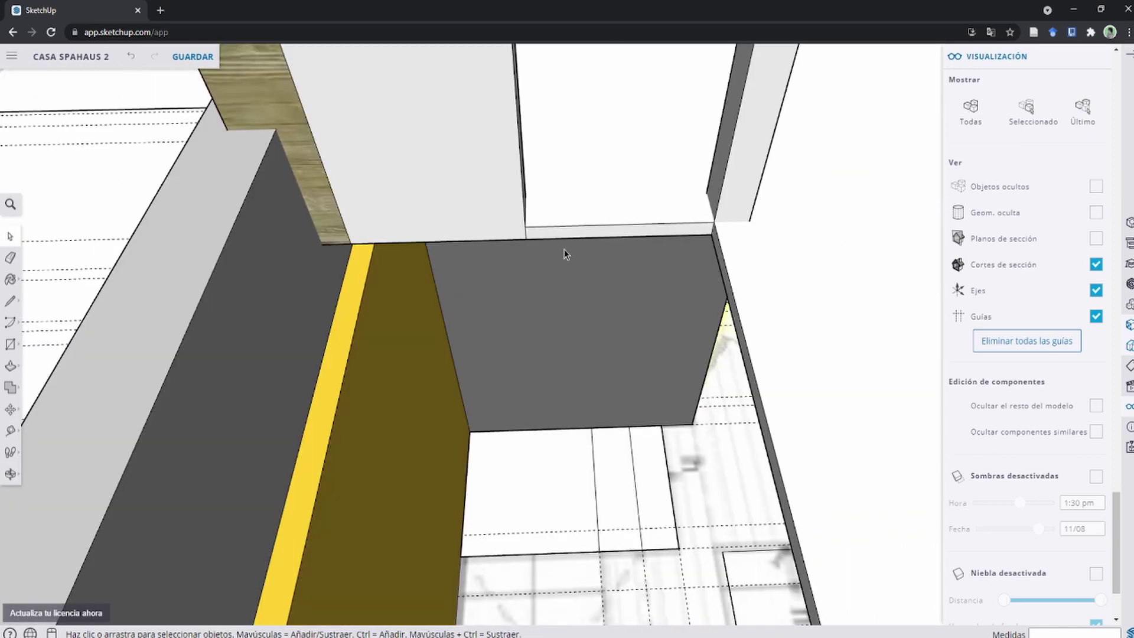
Step: Draw a blue-axis line from the upper wall corner down to the floor
key(l)
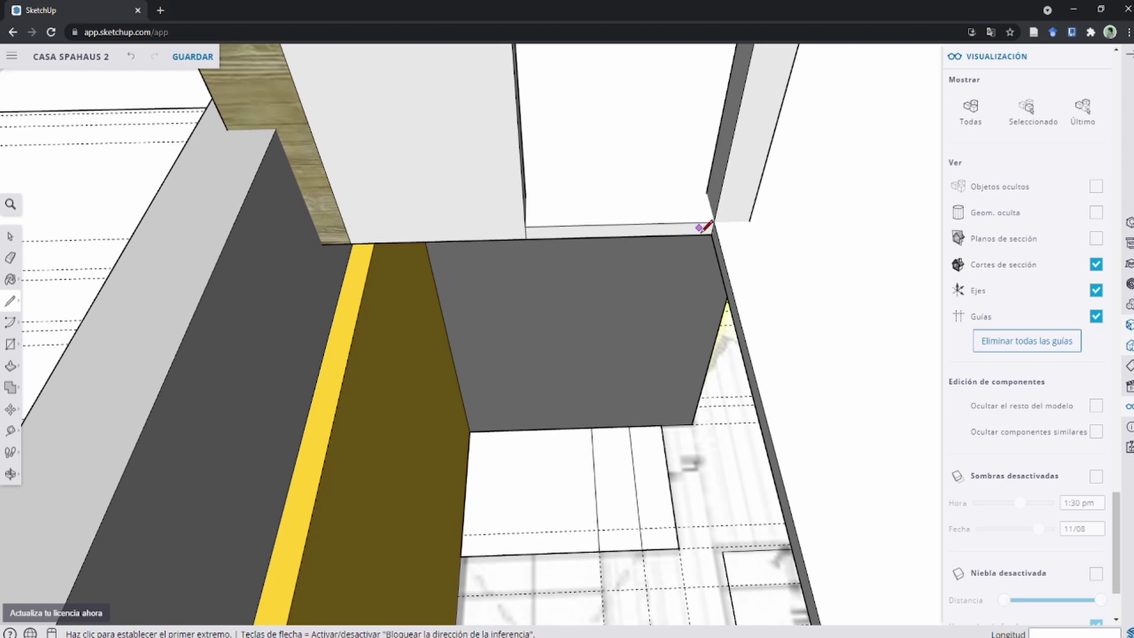
mouse_move(458, 228)
middle_down()
mouse_move(466, 142)
mouse_move(433, 83)
mouse_move(414, 98)
mouse_move(415, 185)
mouse_move(359, 146)
mouse_move(379, 228)
mouse_move(502, 286)
mouse_move(426, 243)
mouse_move(532, 213)
mouse_move(532, 185)
mouse_move(466, 214)
mouse_move(459, 193)
middle_up()
key(space)
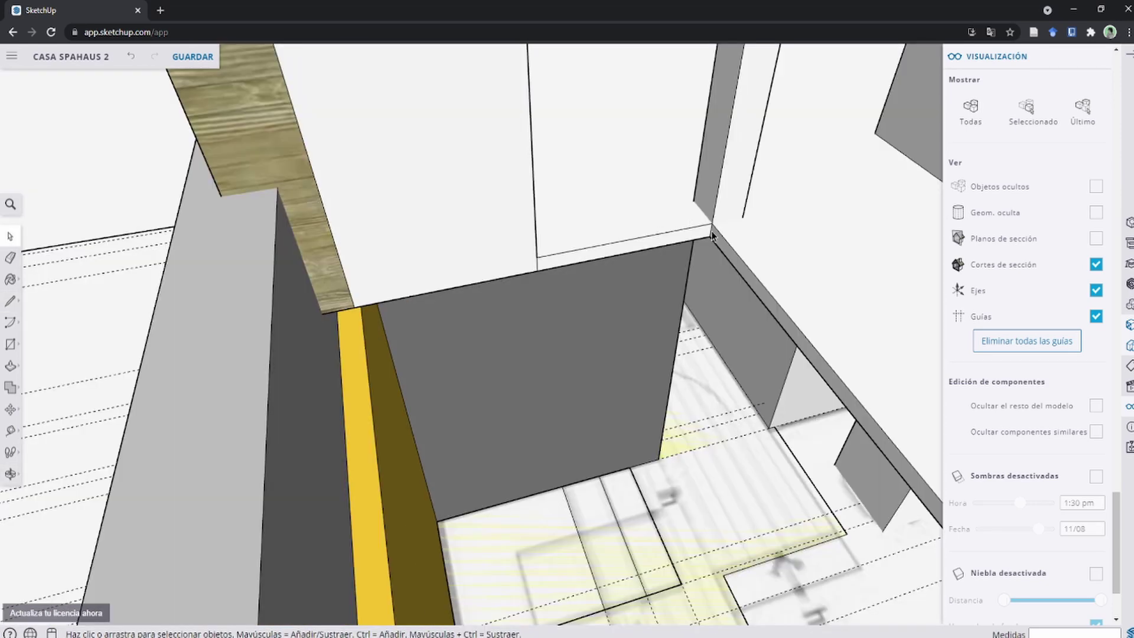
key(l)
click(713, 224)
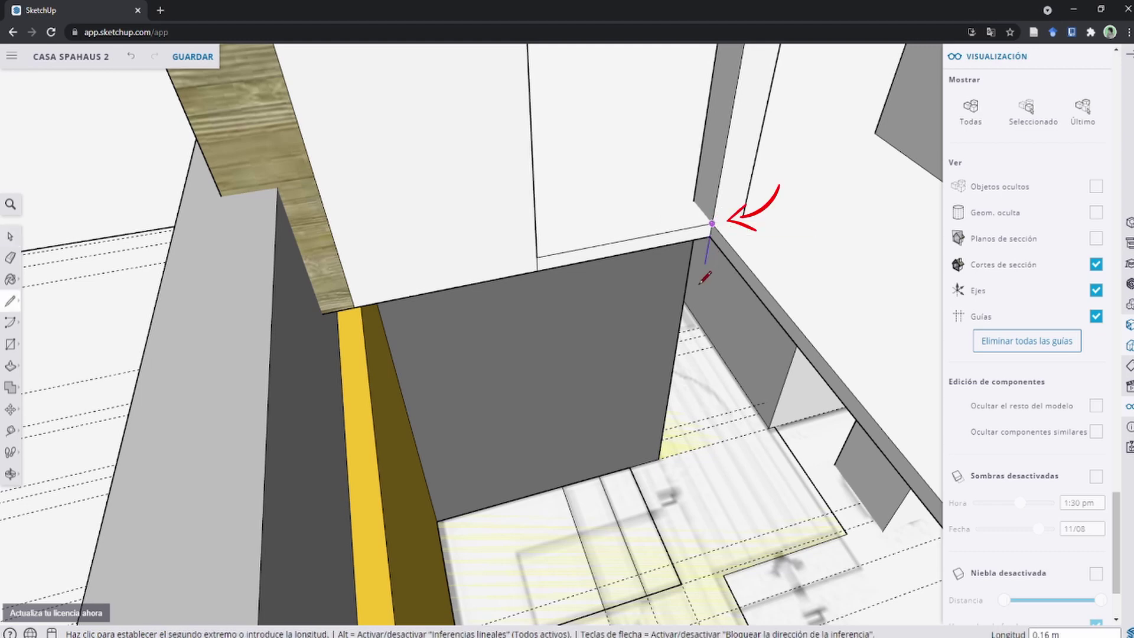
key(Up)
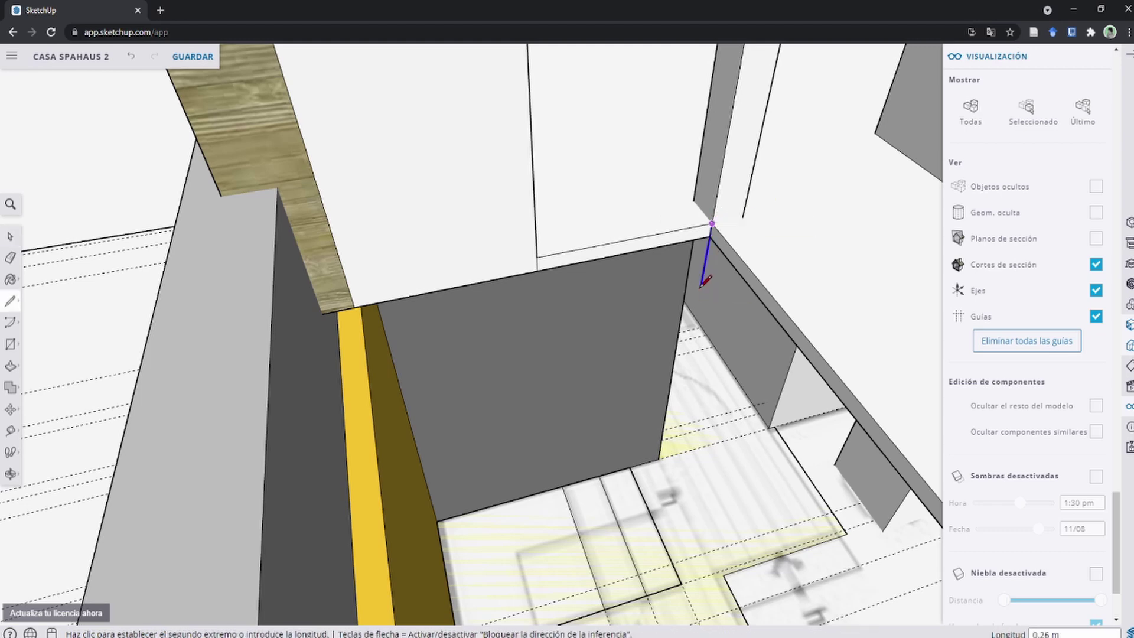
click(717, 507)
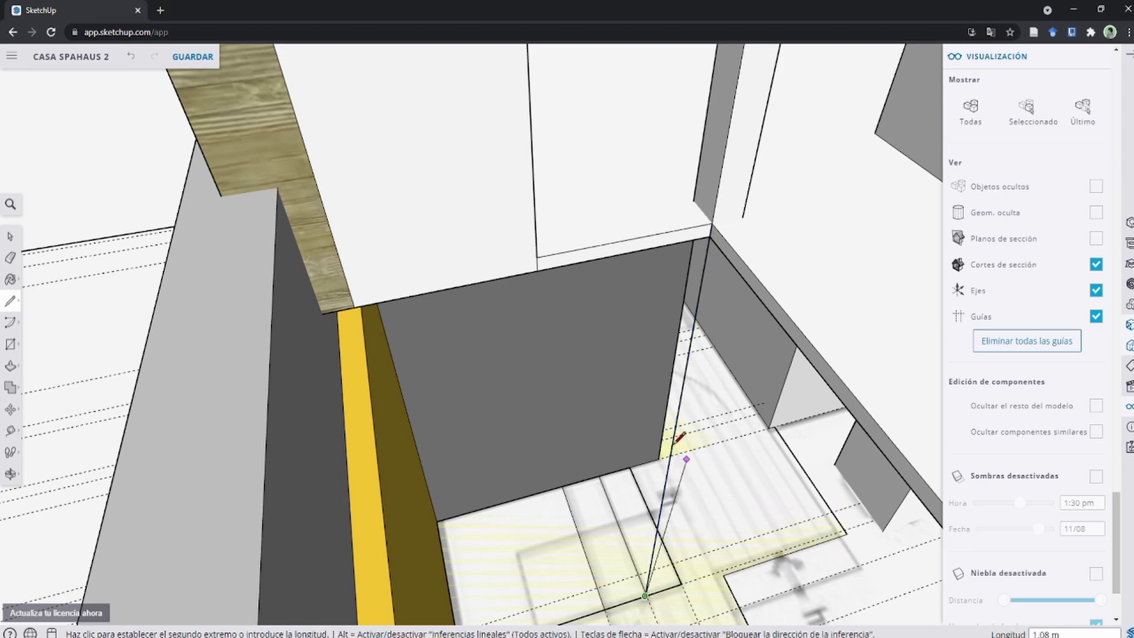
key(space)
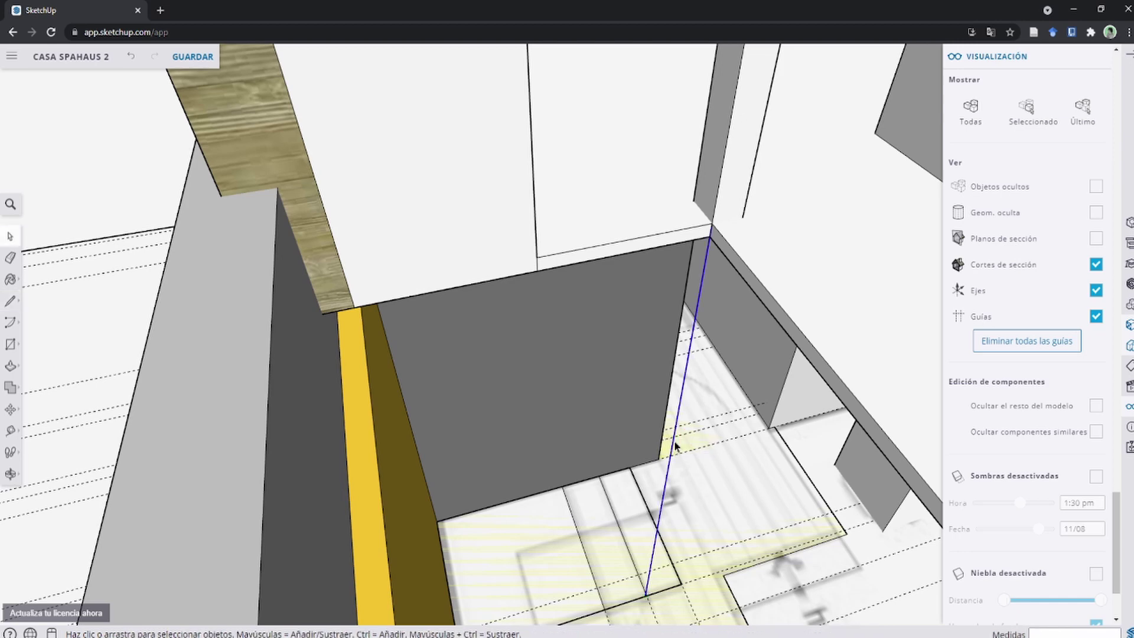
Step: Divide the new vertical line into 14 equal segments of 0.19 m
middle_drag(676, 448, 558, 214)
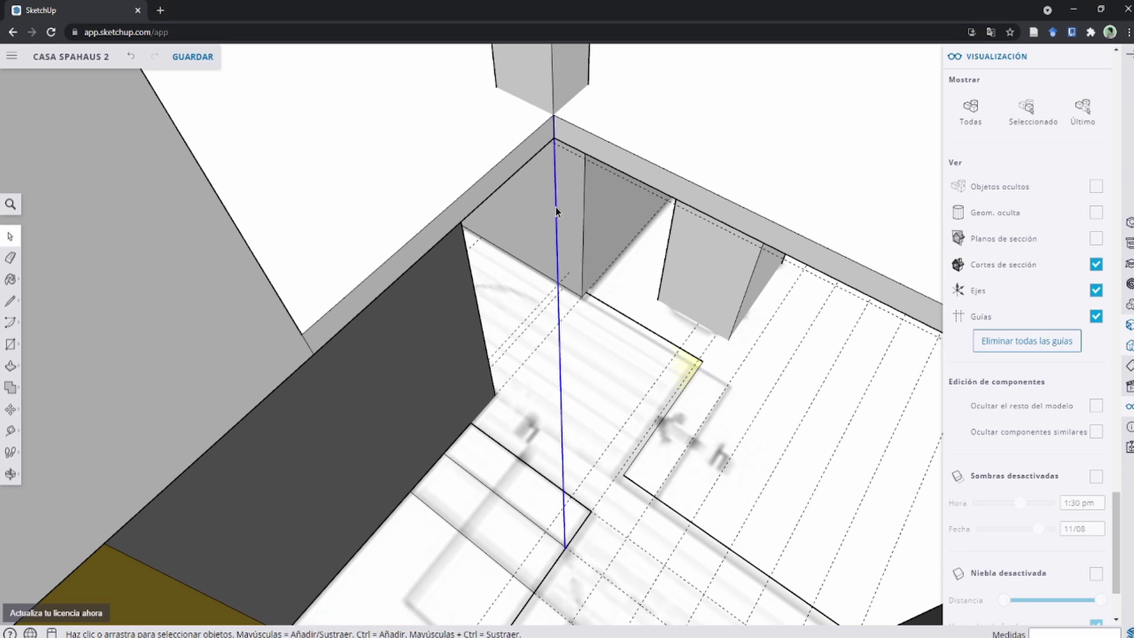
right_click(555, 209)
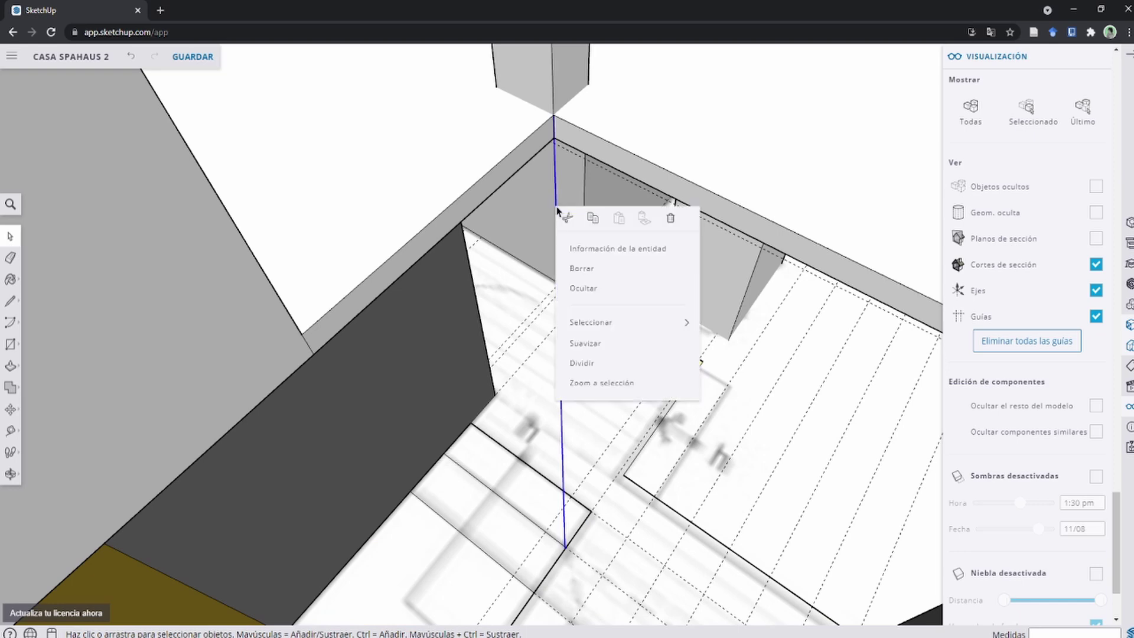
click(601, 371)
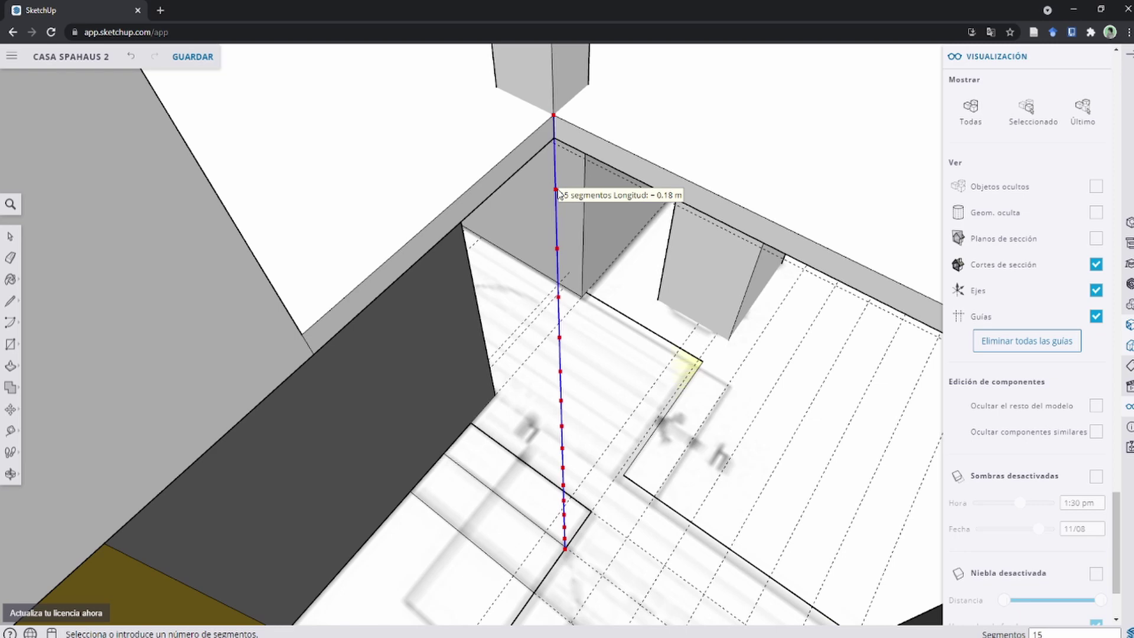
Step: Cancel Divide and raise the floor corner into a 0.18 m first step
click(558, 195)
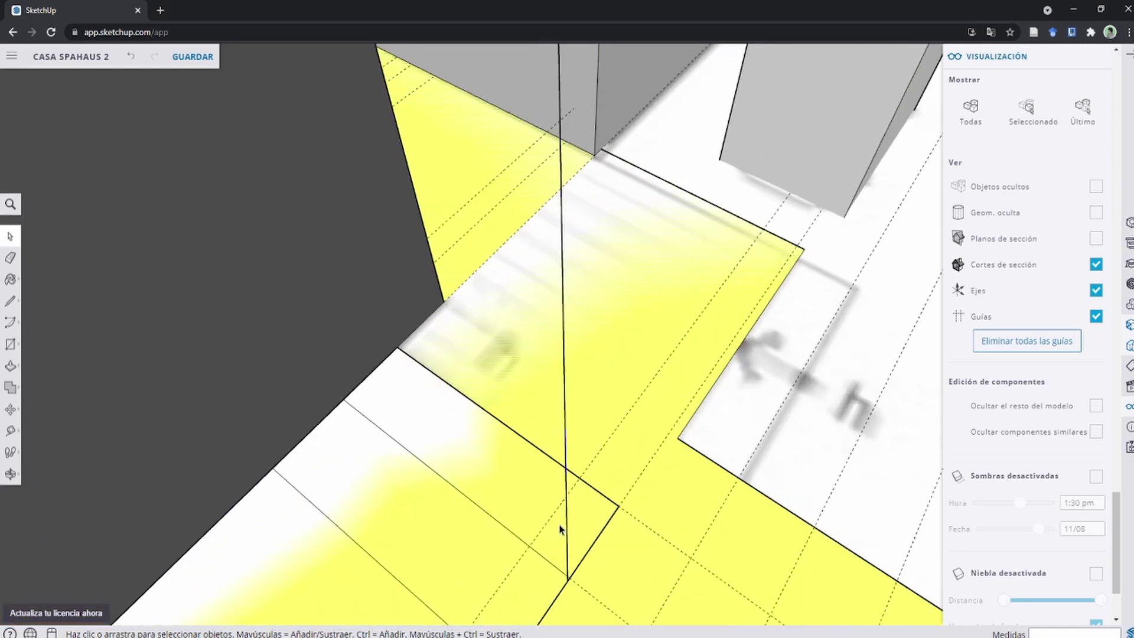
mouse_move(566, 519)
middle_down()
mouse_move(325, 425)
mouse_move(469, 480)
mouse_move(215, 476)
mouse_move(291, 228)
mouse_move(463, 303)
mouse_move(628, 432)
middle_up()
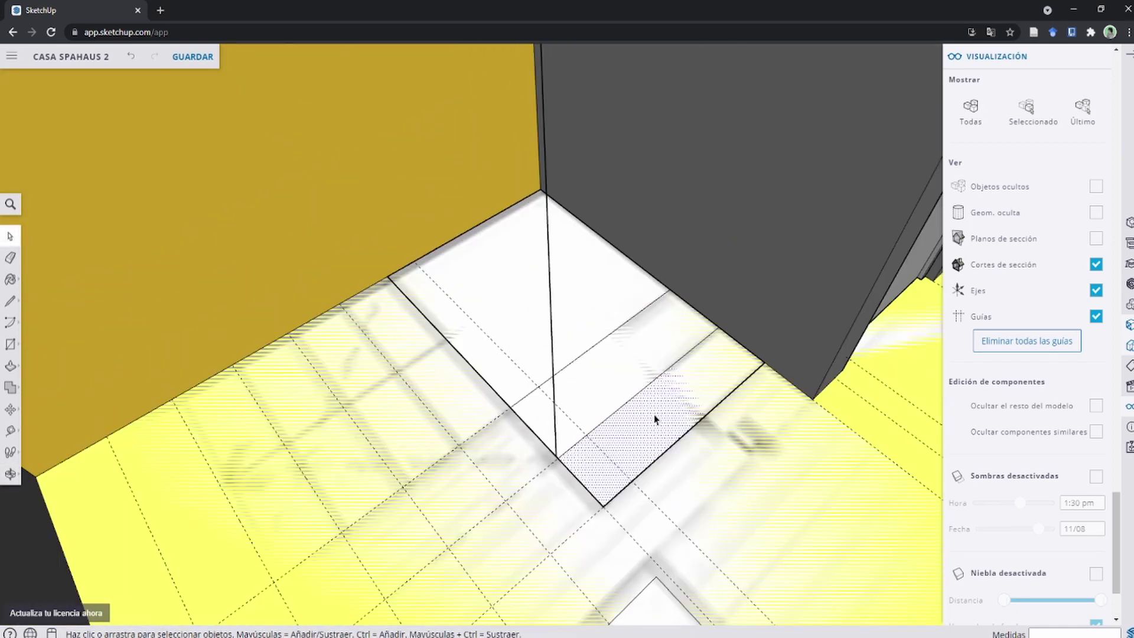
key(p)
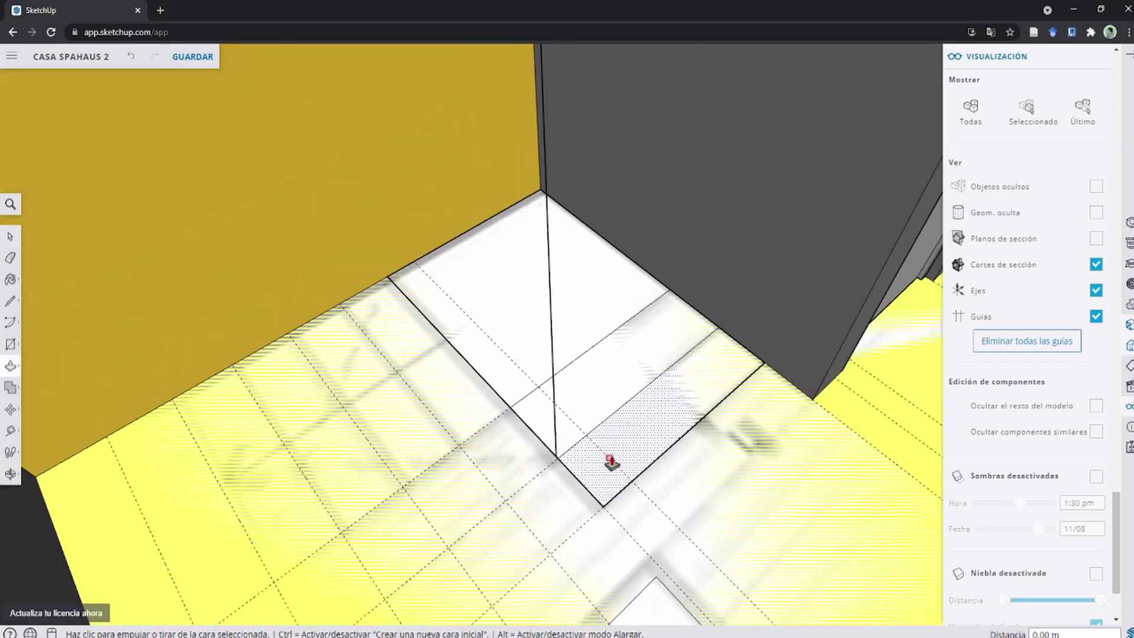
click(611, 463)
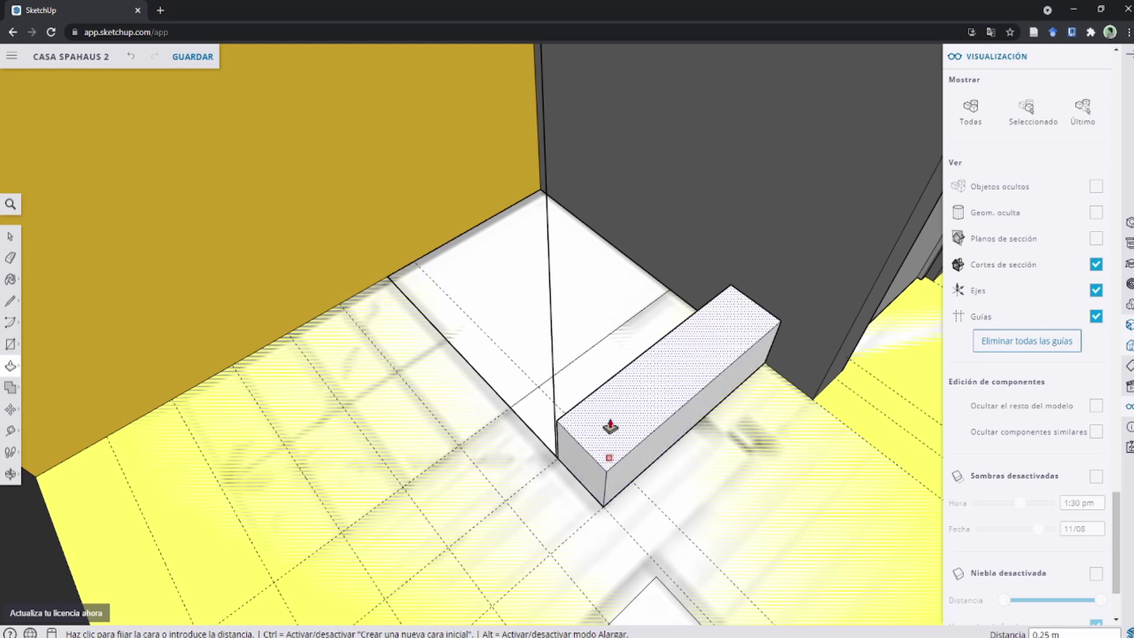
click(554, 437)
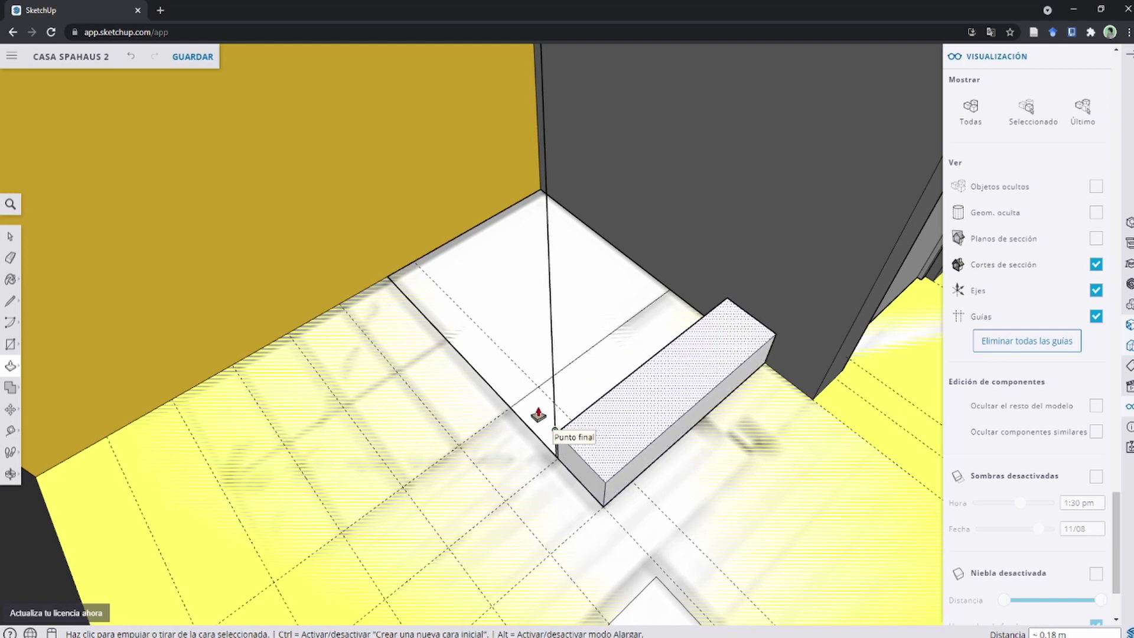
scroll(538, 415, up, 2)
scroll(591, 390, down, 3)
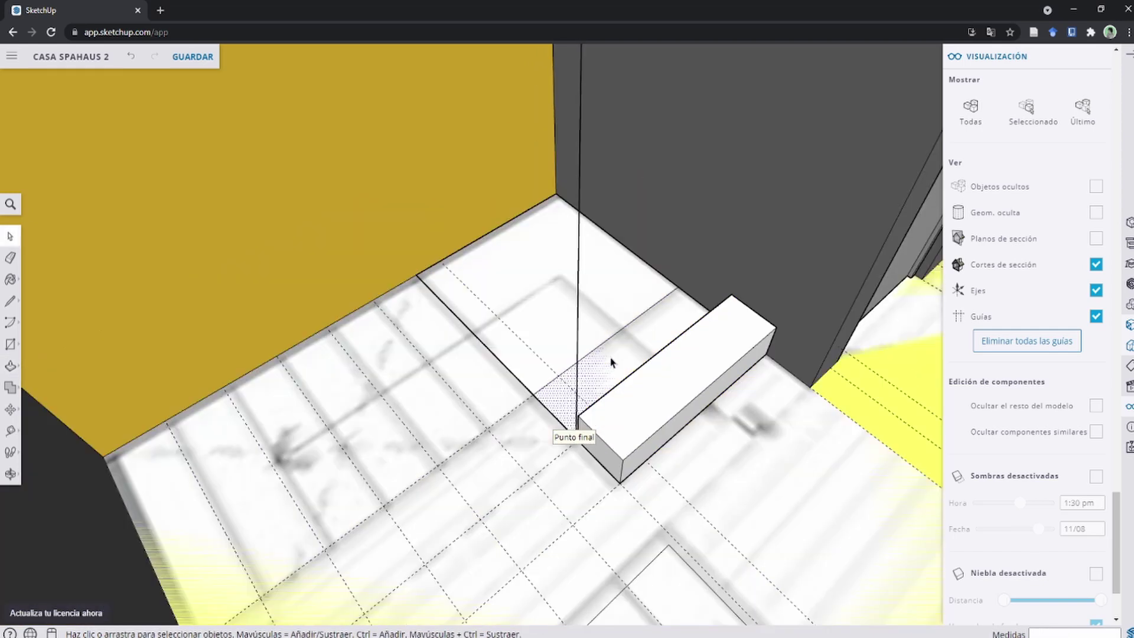
Step: Raise the box's rear half into a second step and pull up a tall block behind it
click(611, 367)
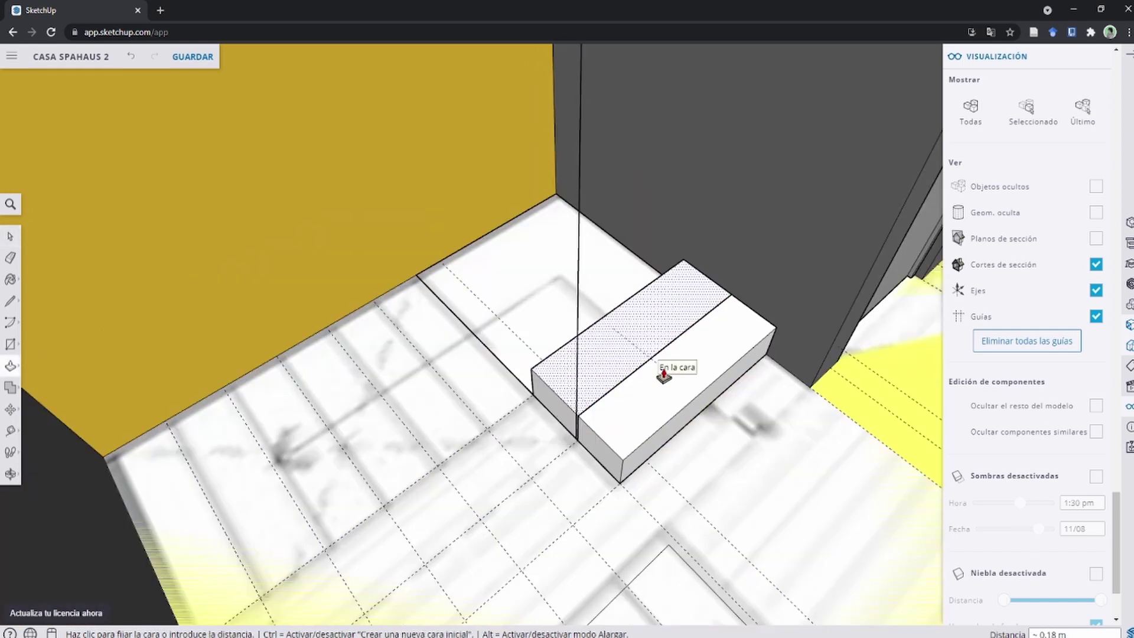
double_click(620, 329)
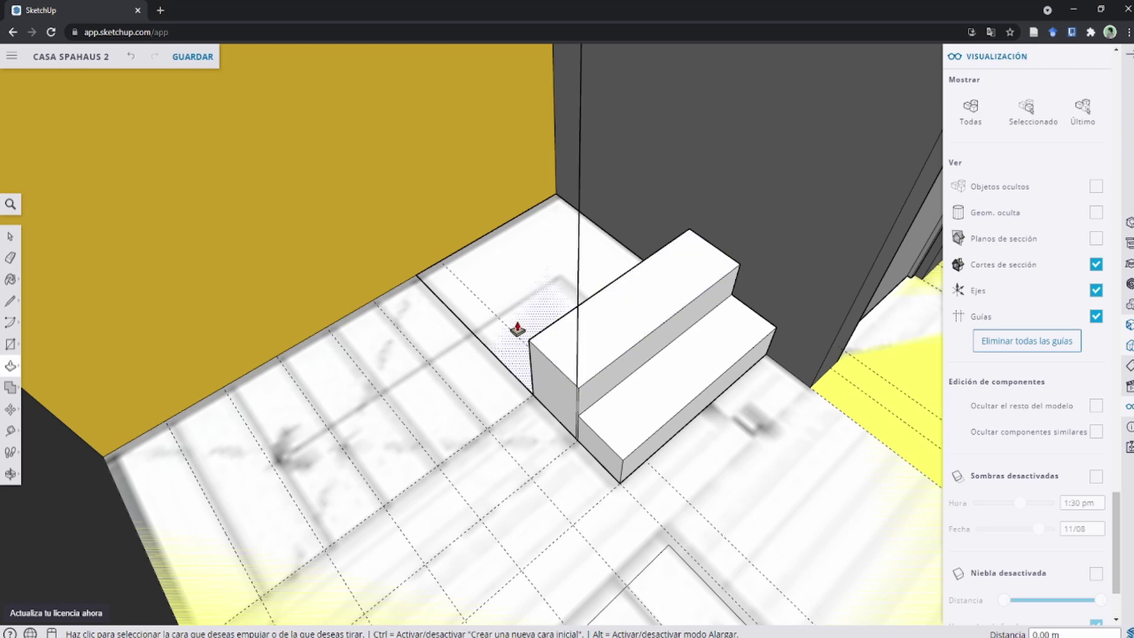
click(517, 329)
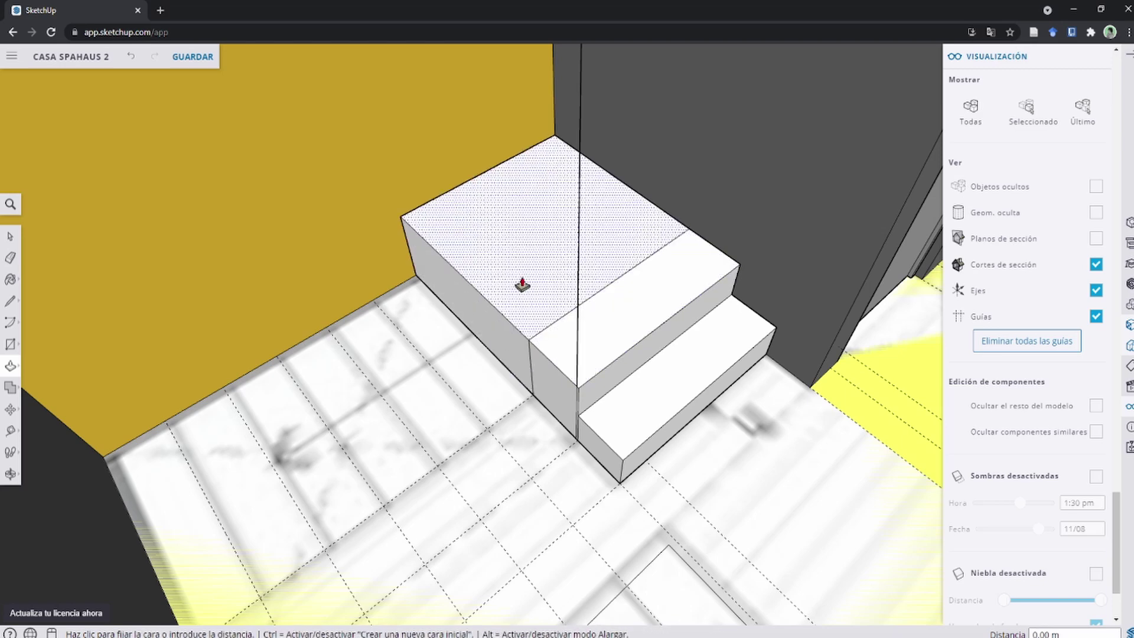
click(523, 287)
mouse_move(587, 329)
middle_down()
mouse_move(638, 405)
mouse_move(458, 372)
mouse_move(664, 405)
middle_up()
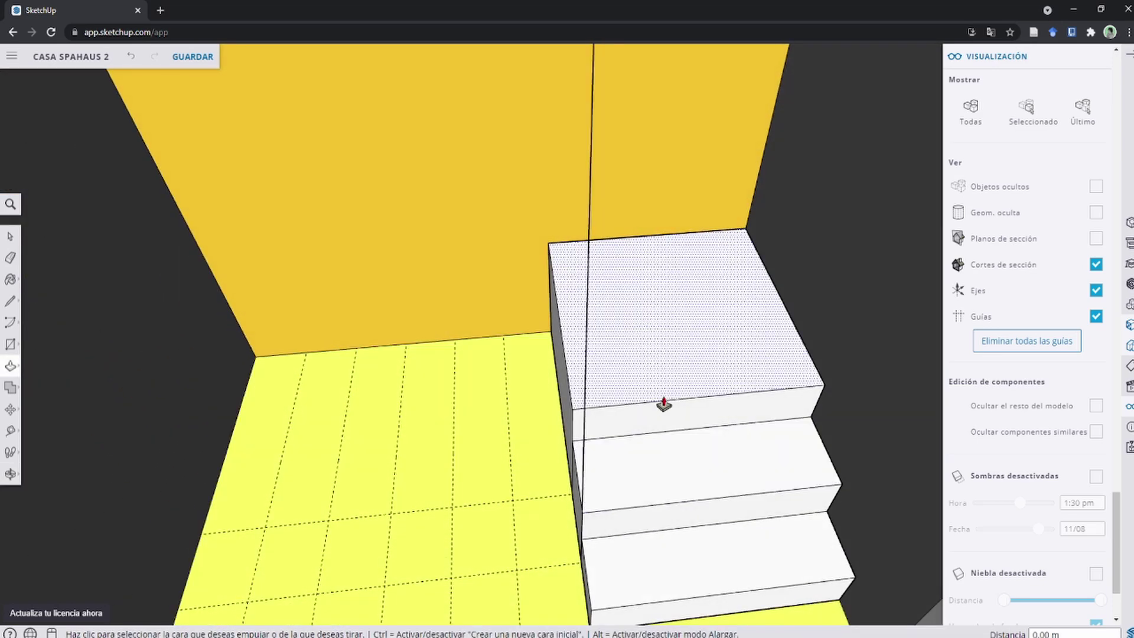
scroll(664, 404, up, 3)
Step: Place a section plane on the house's front facade
scroll(662, 403, up, 3)
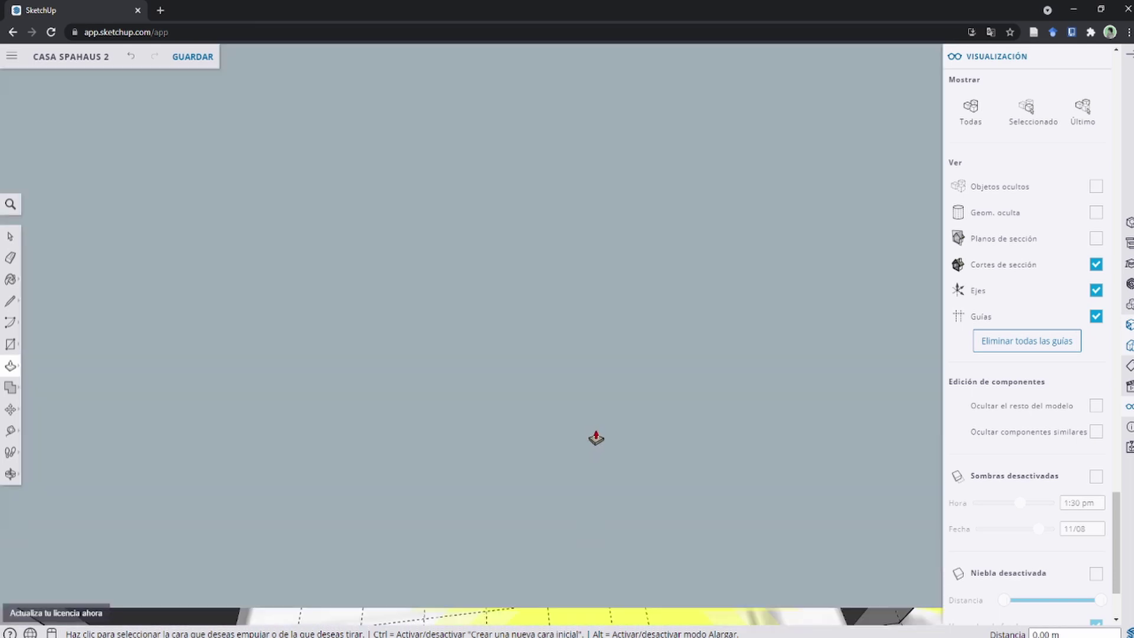
mouse_move(593, 438)
middle_down()
mouse_move(579, 324)
mouse_move(584, 178)
mouse_move(643, 587)
mouse_move(689, 435)
mouse_move(509, 302)
middle_up()
scroll(509, 302, down, 5)
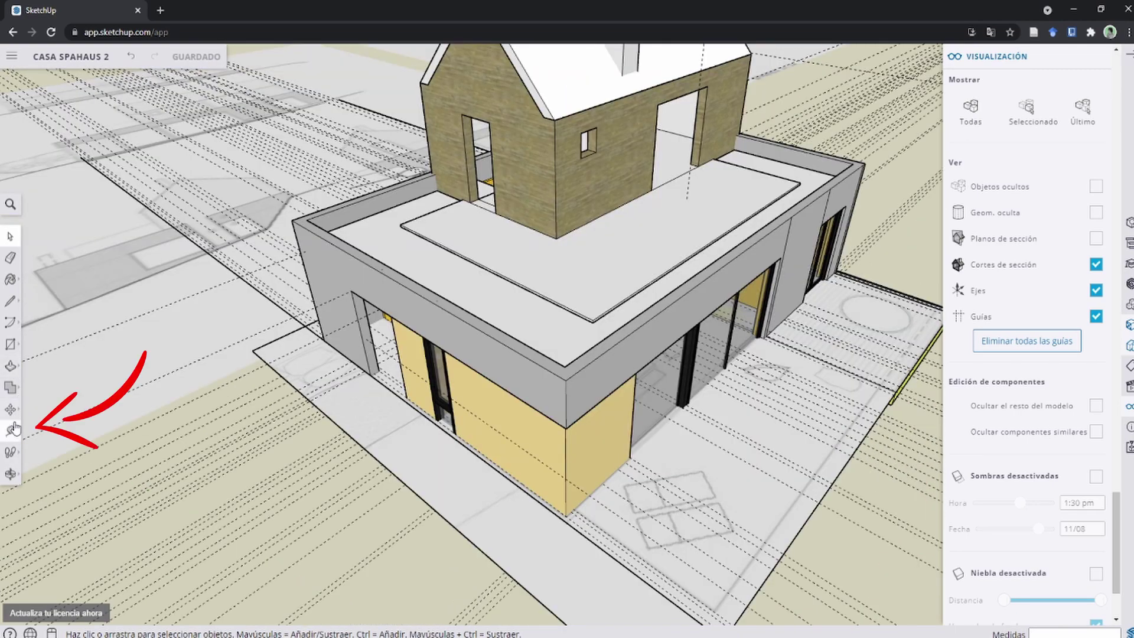
click(12, 433)
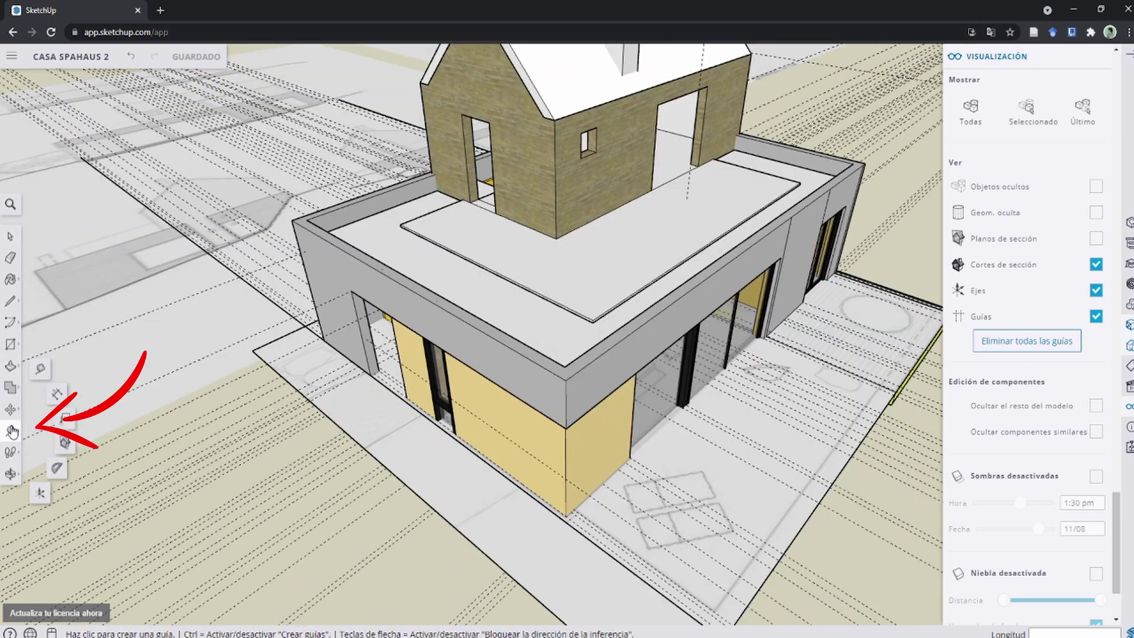
click(63, 444)
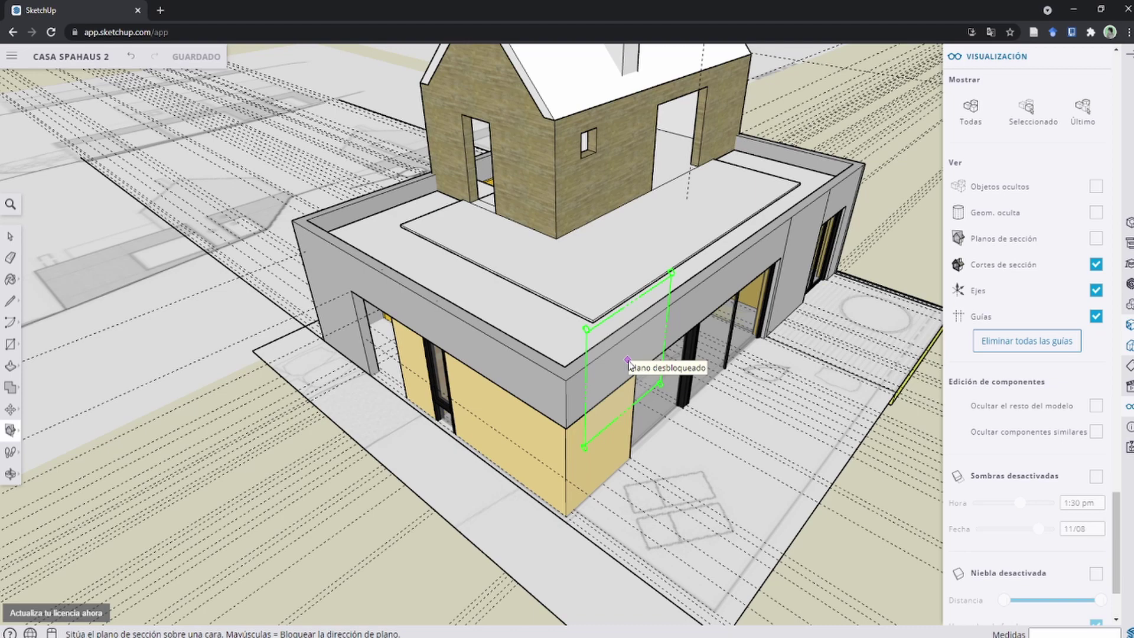
click(628, 360)
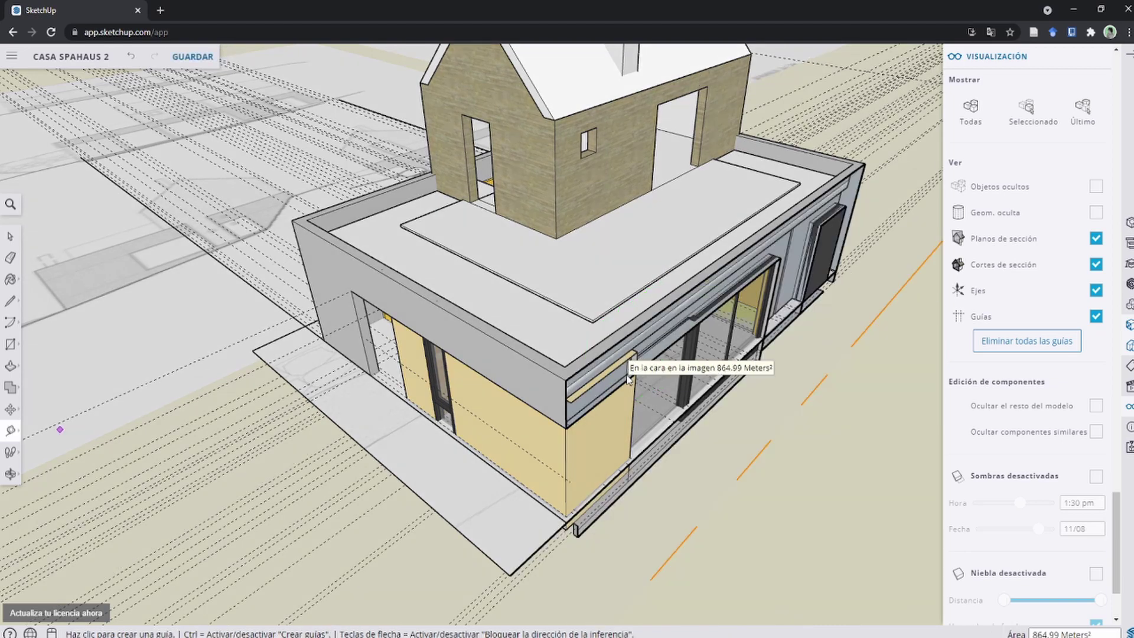
scroll(653, 526, down, 3)
Step: Move the section plane back through the house across the ground floor
key(space)
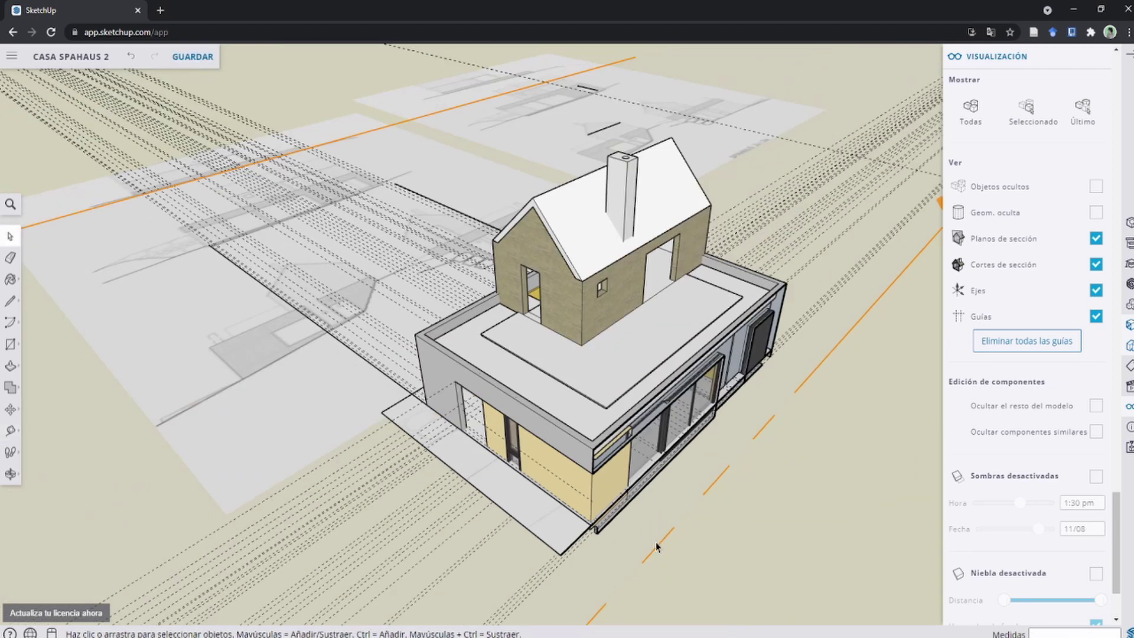
click(657, 546)
key(m)
click(633, 536)
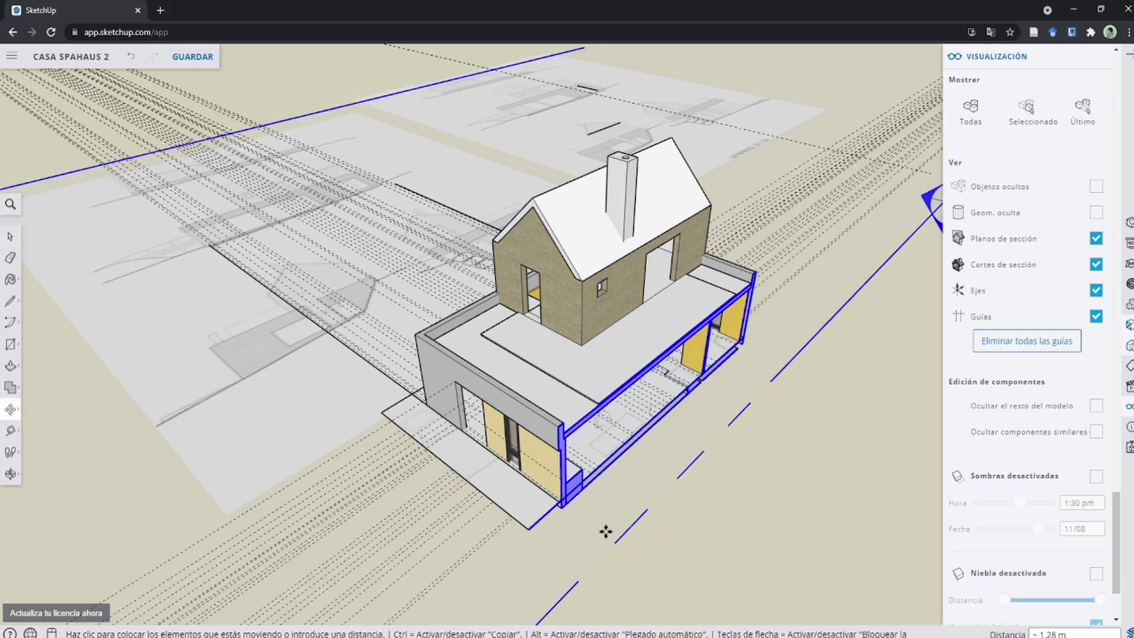
click(532, 445)
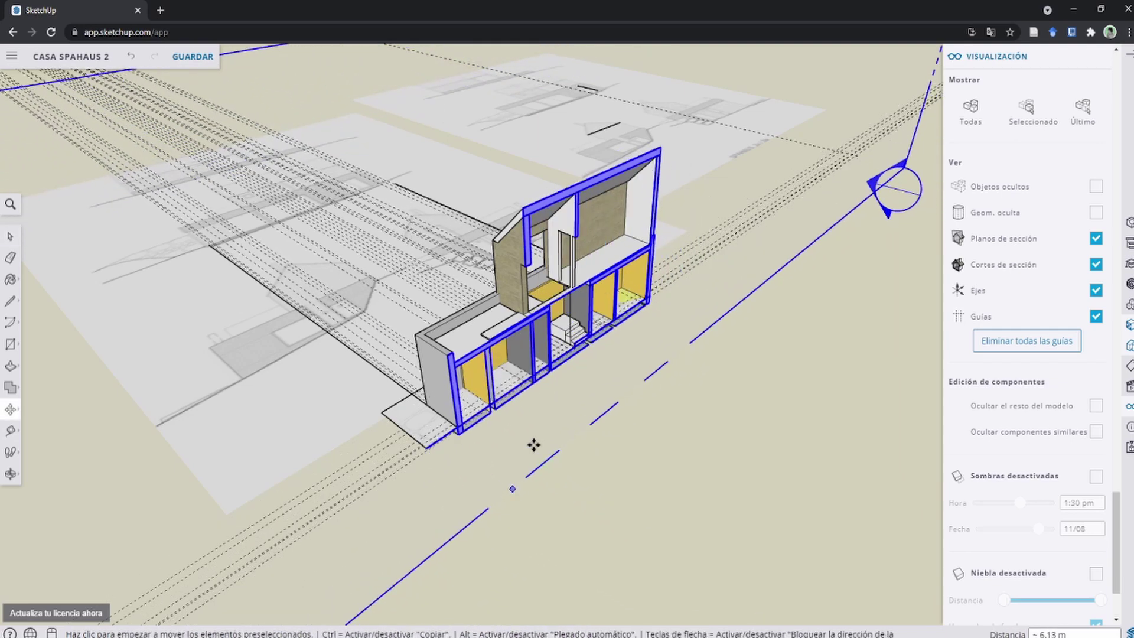
scroll(526, 413, up, 2)
scroll(511, 353, up, 4)
scroll(511, 352, down, 3)
scroll(469, 387, down, 3)
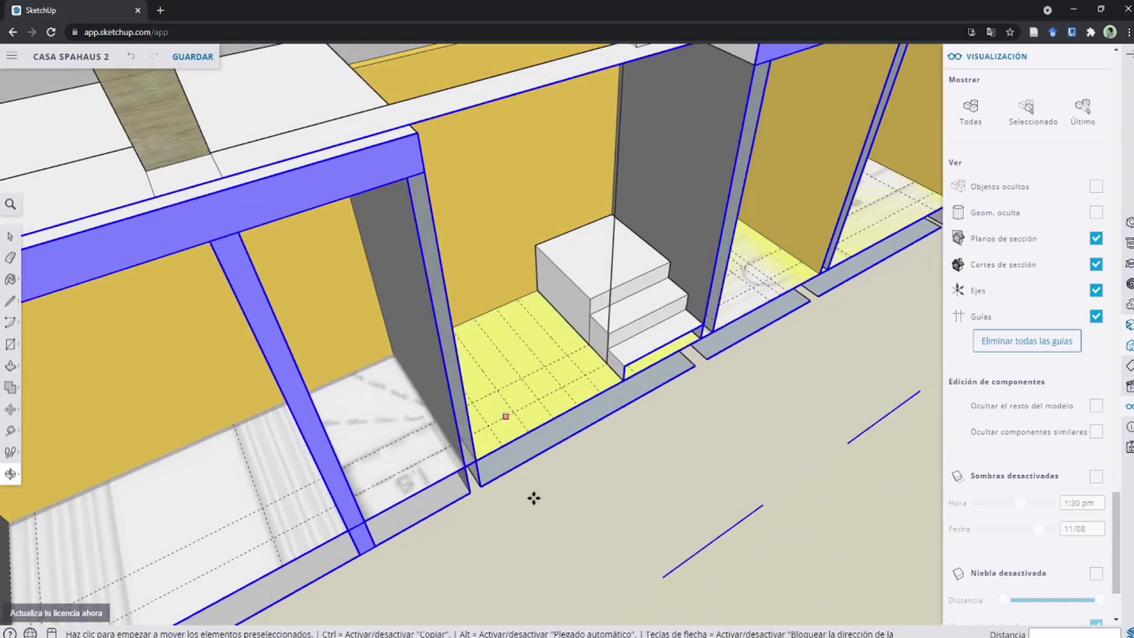
Step: Toggle the Section Planes display setting to hide and show the plane outlines
key(space)
scroll(534, 496, down, 2)
click(1097, 239)
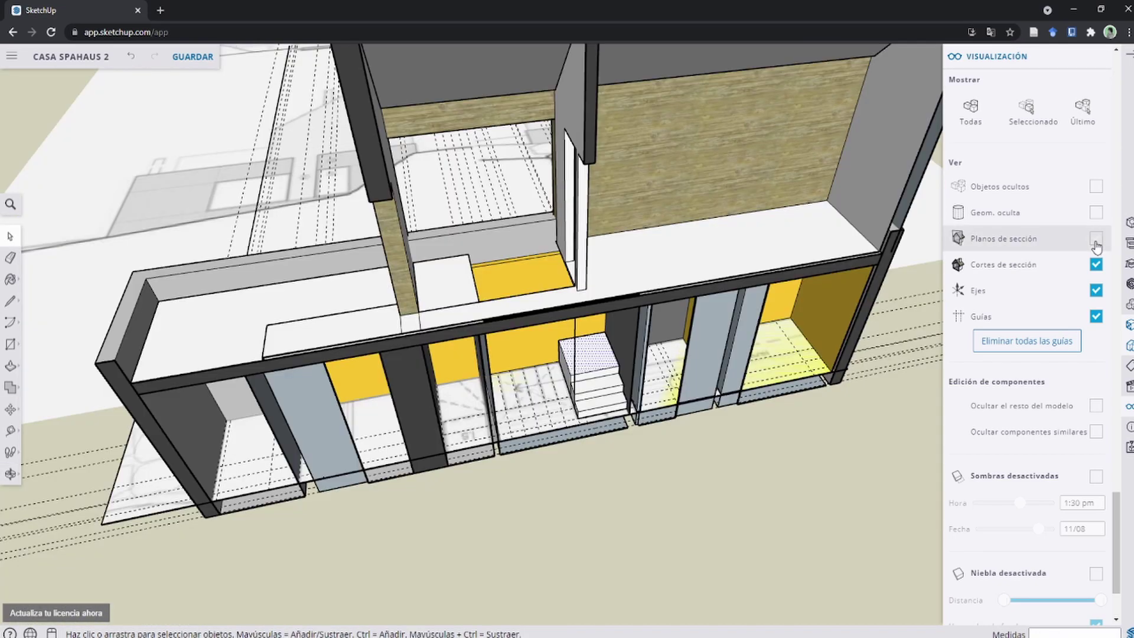
click(1097, 239)
Step: Hide section planes and inspect the white box faces beside the yellow rooms
click(1097, 239)
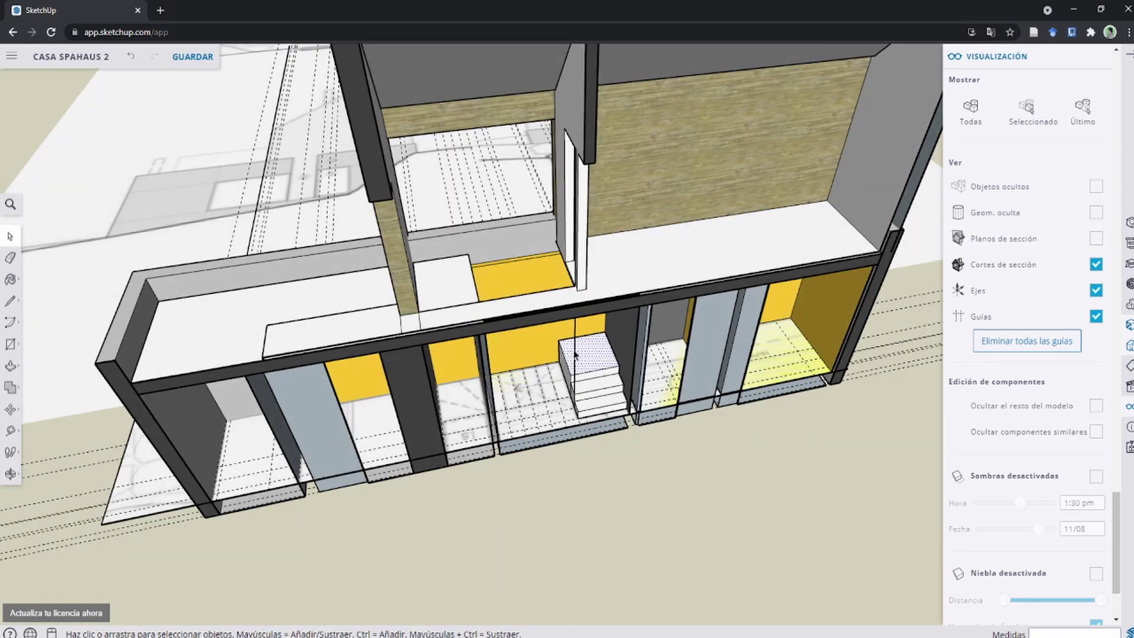
mouse_move(486, 326)
middle_down()
mouse_move(400, 270)
mouse_move(408, 296)
mouse_move(507, 253)
middle_up()
scroll(582, 247, up, 5)
scroll(585, 253, down, 3)
click(519, 272)
scroll(548, 316, up, 4)
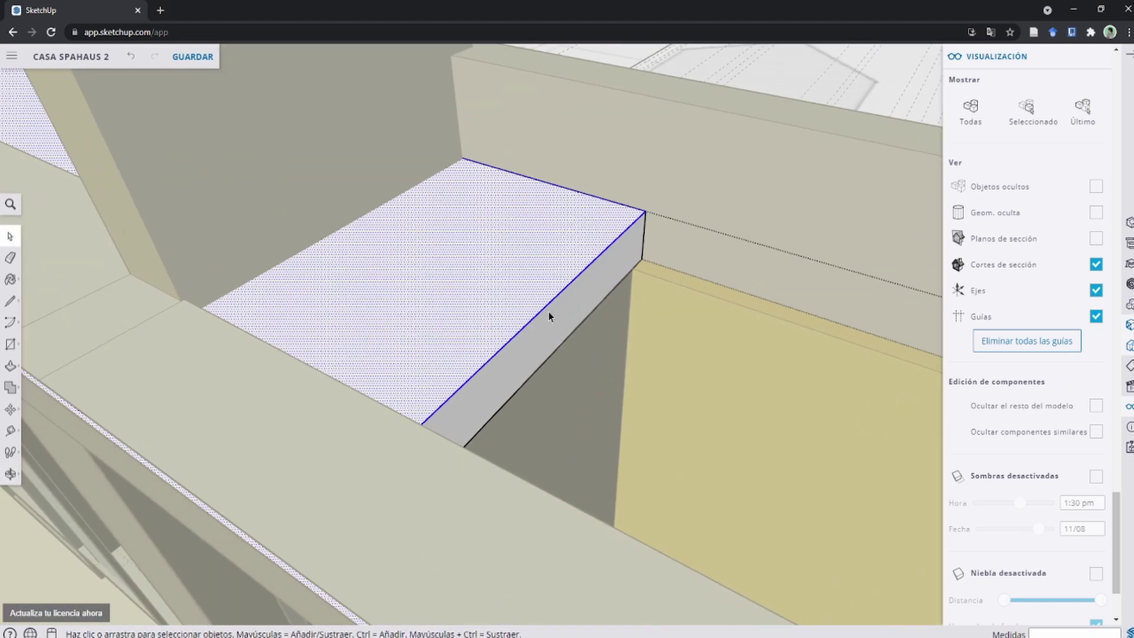
click(548, 314)
scroll(548, 306, down, 2)
key(p)
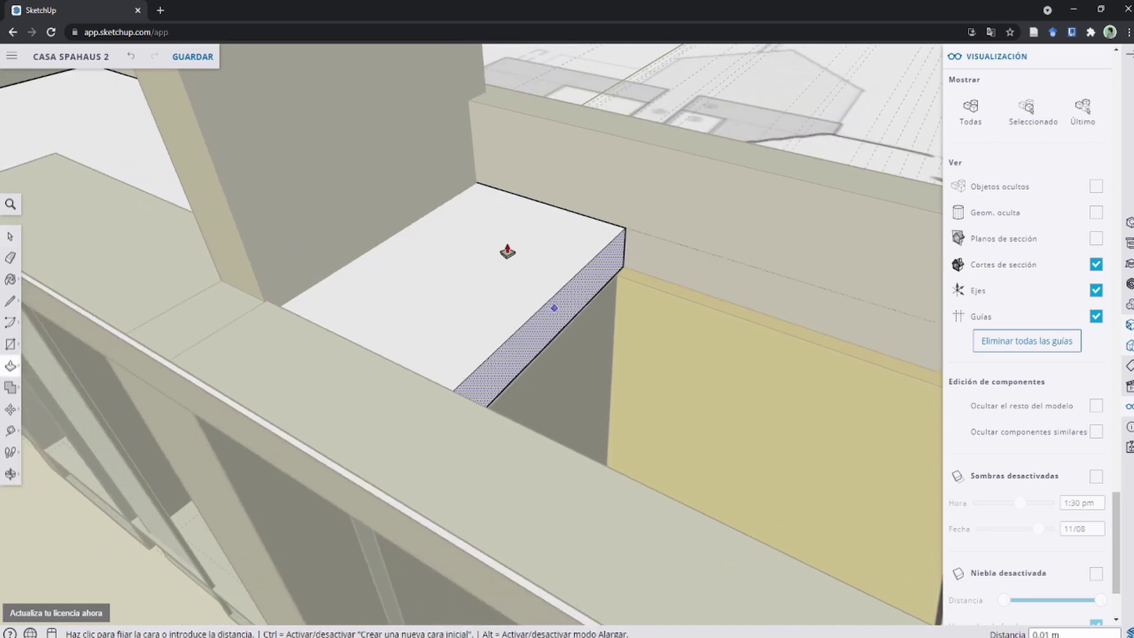
mouse_move(460, 177)
middle_down()
mouse_move(507, 229)
mouse_move(536, 307)
mouse_move(575, 180)
mouse_move(554, 333)
middle_up()
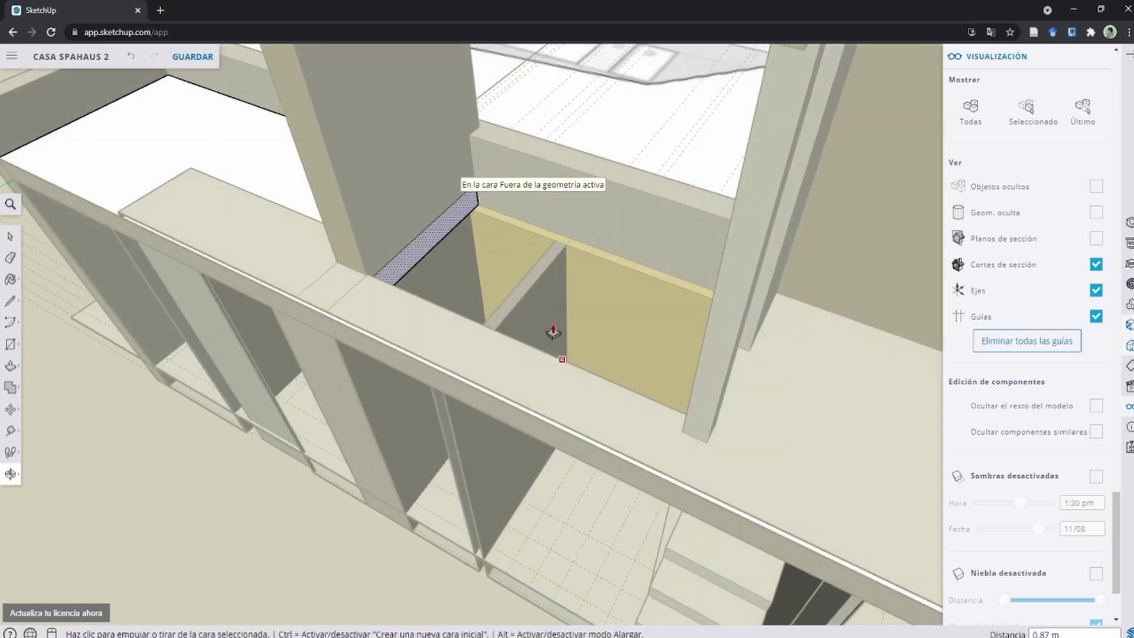
key(space)
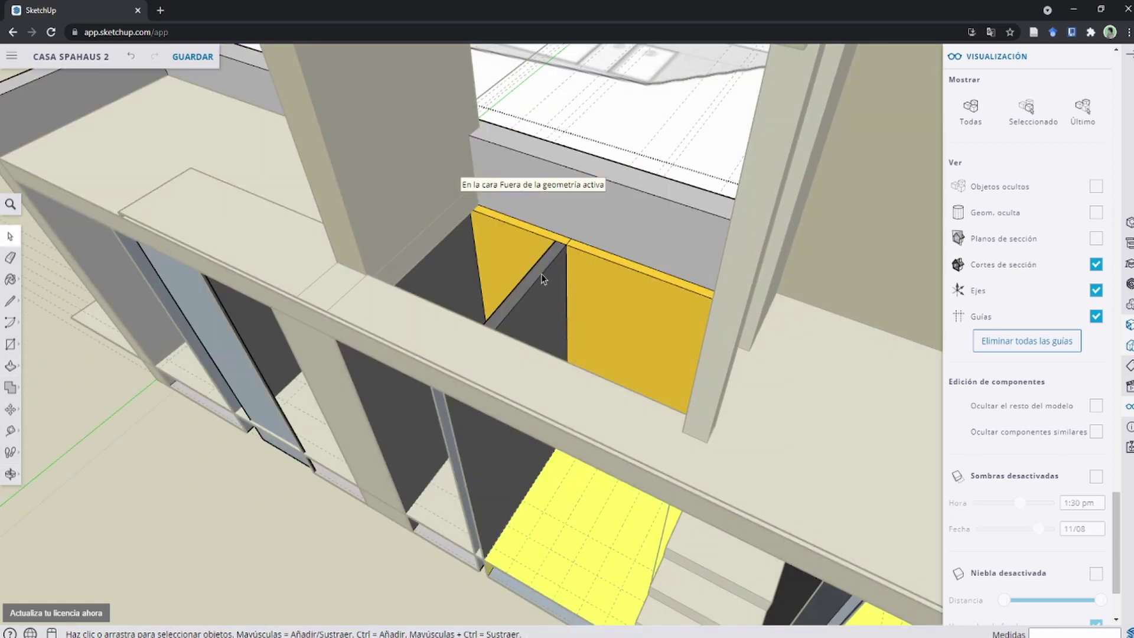
Step: Push the thin diagonal partition strip down about 0.68 m to reach the floor
click(541, 274)
scroll(540, 269, up, 2)
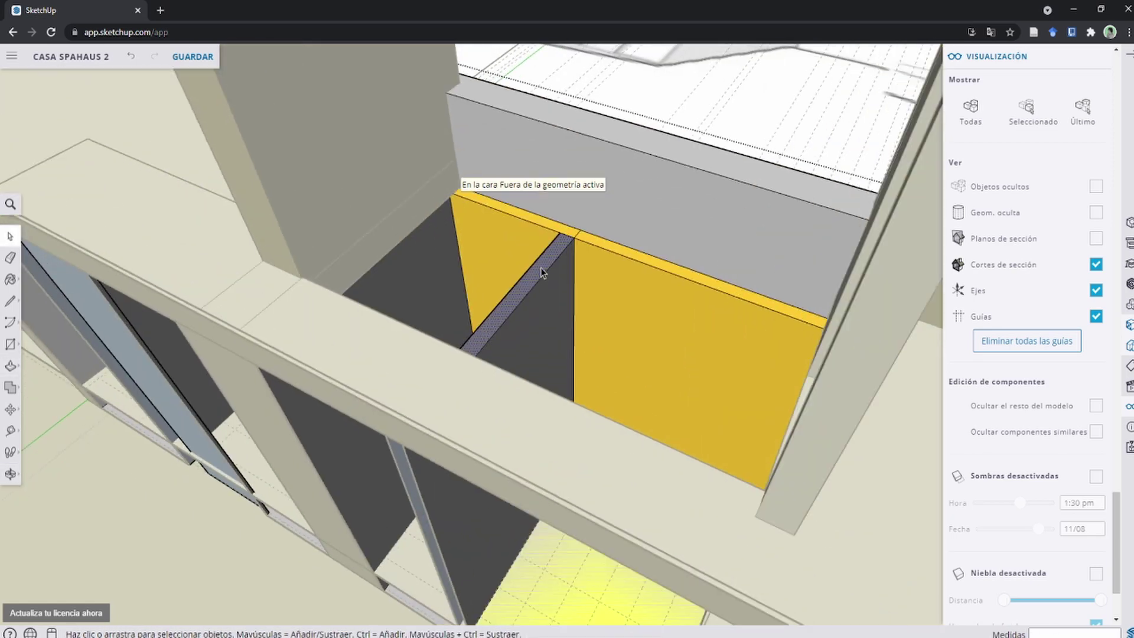
key(p)
click(543, 273)
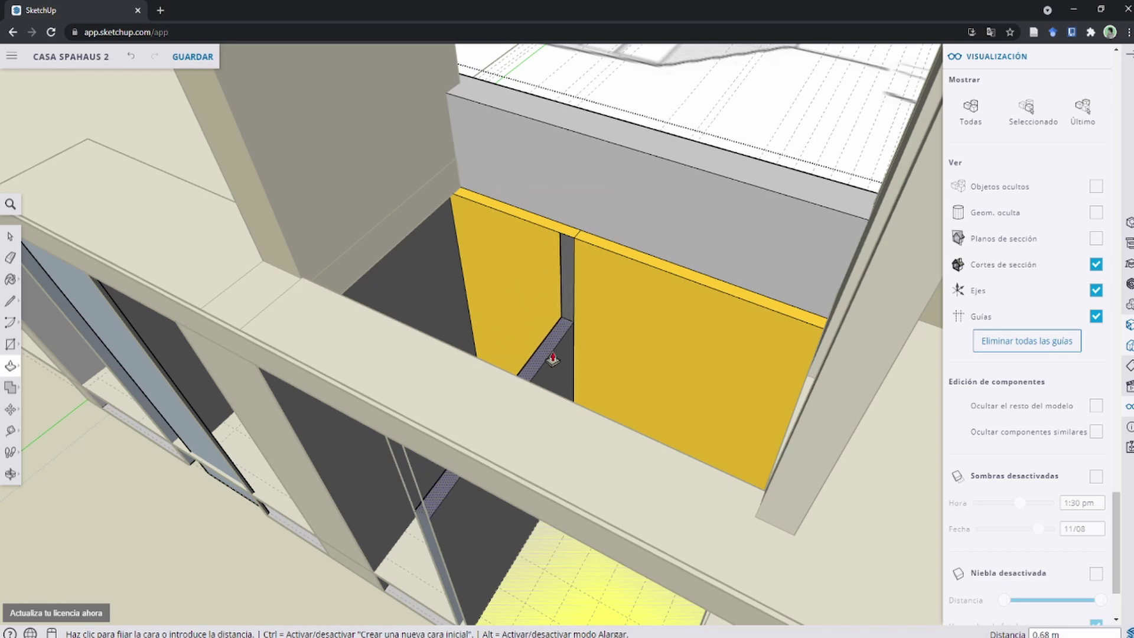
click(558, 381)
middle_drag(558, 381, 640, 208)
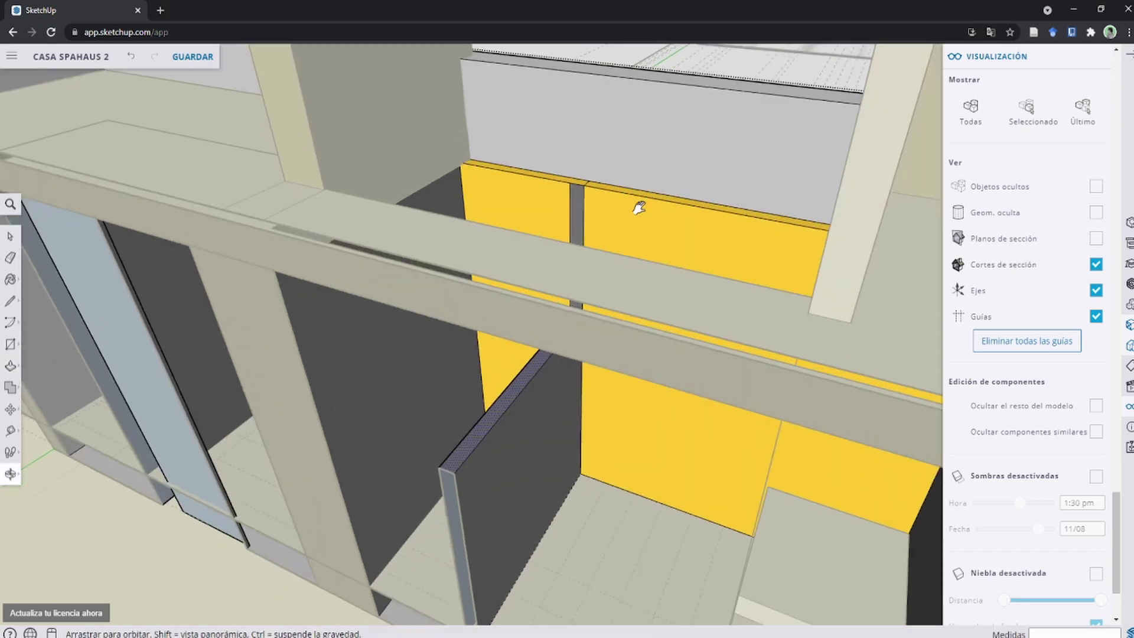
scroll(591, 254, down, 3)
key(space)
scroll(704, 355, up, 2)
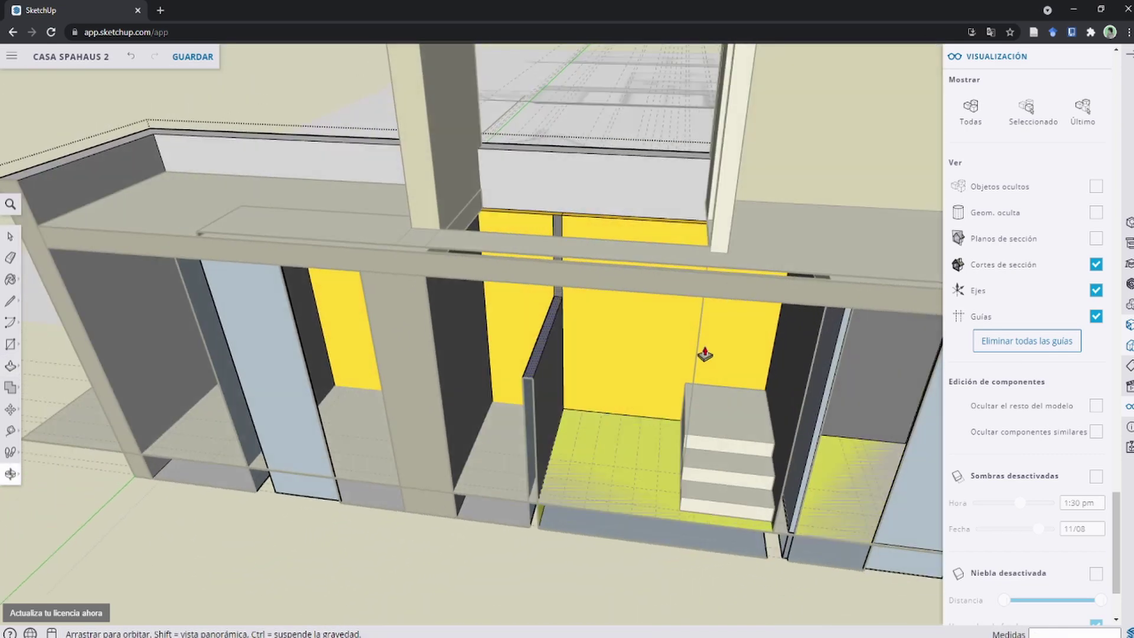
scroll(703, 354, up, 3)
click(725, 417)
Step: Make the selected stairs into a group
scroll(698, 385, up, 2)
right_click(698, 385)
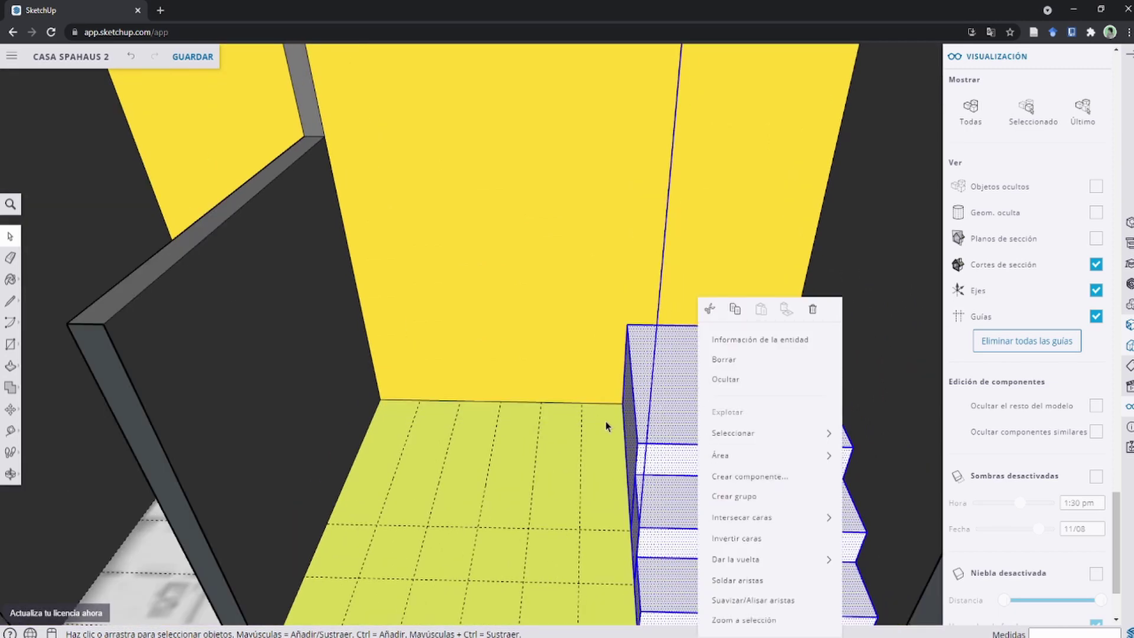
click(727, 501)
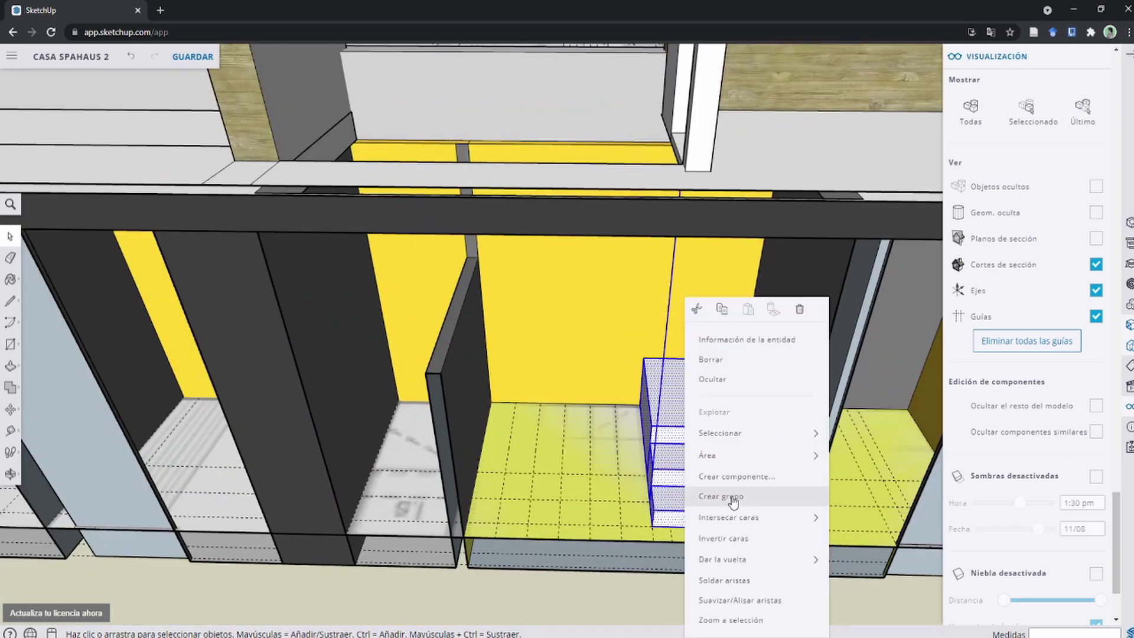
click(733, 500)
Step: Draw a rectangle at the wall corner beside the stairs and raise it into a block
key(r)
scroll(648, 400, up, 5)
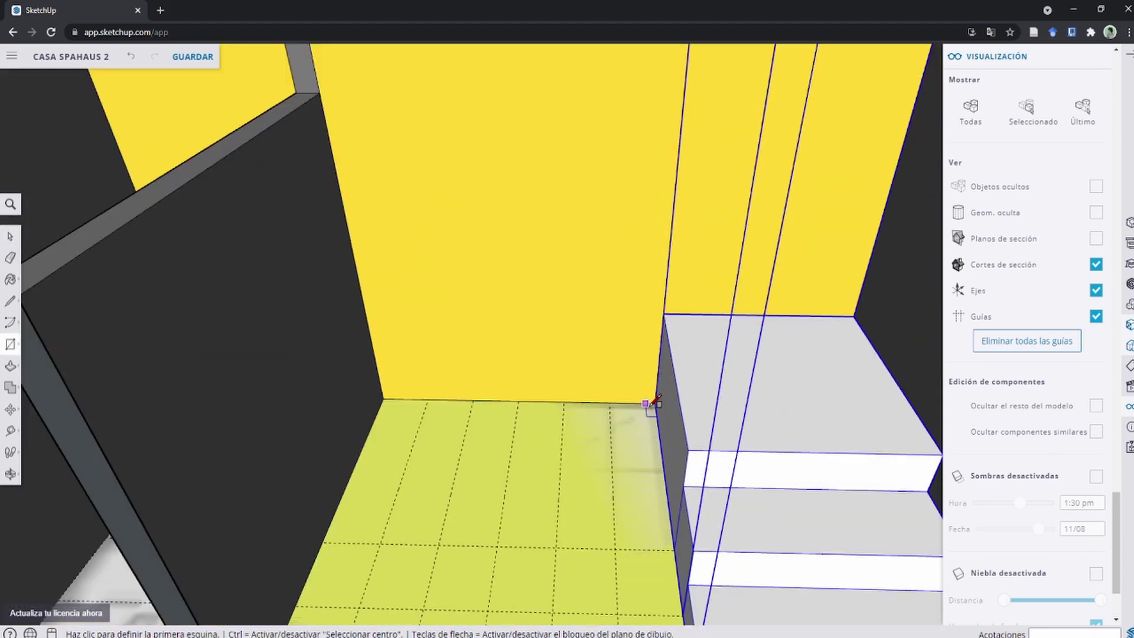
click(655, 404)
click(625, 549)
key(p)
scroll(693, 488, down, 5)
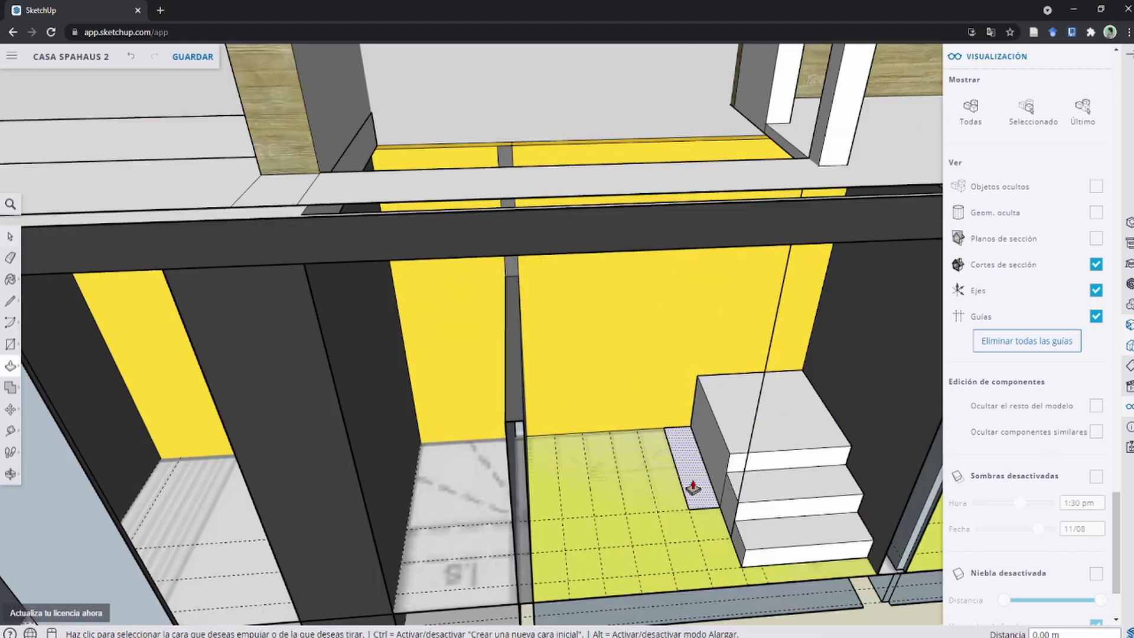
click(698, 490)
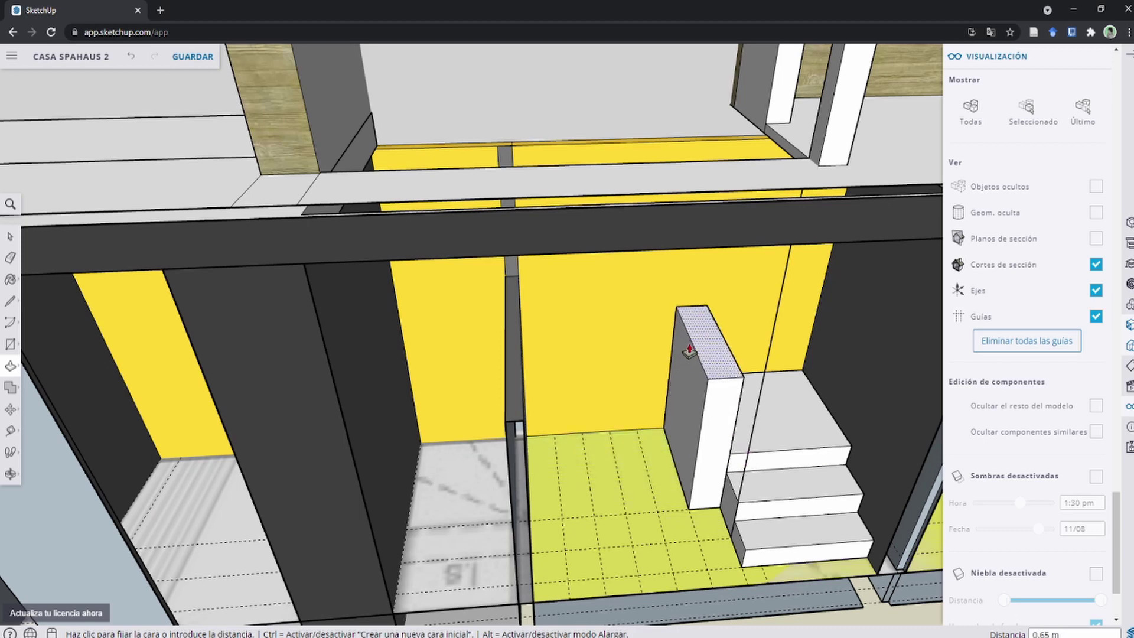
scroll(689, 351, up, 5)
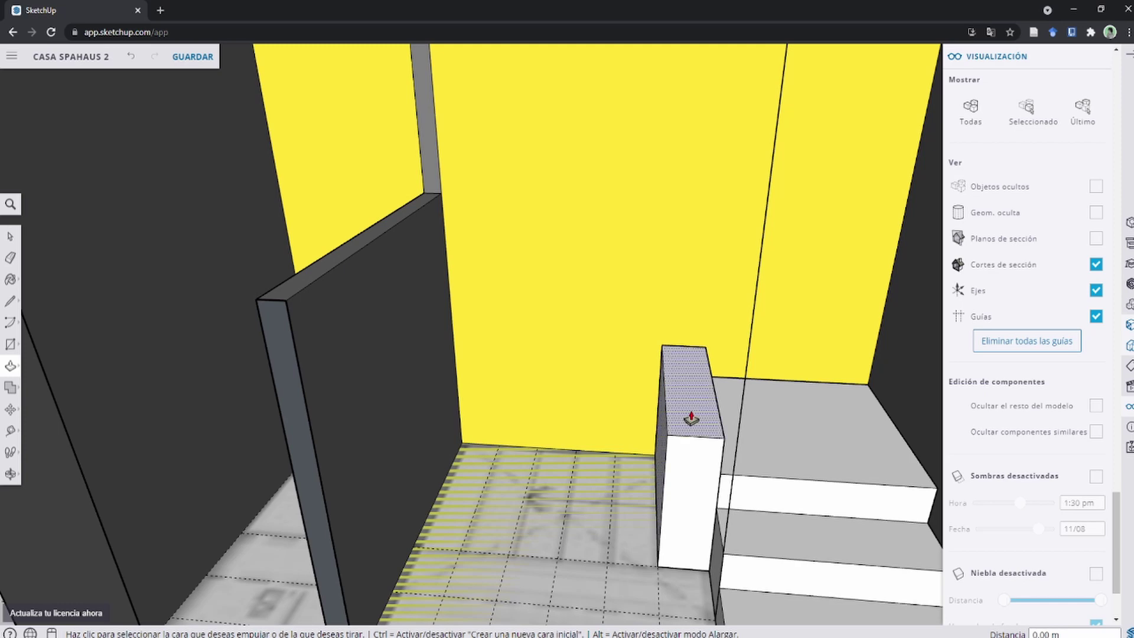
Step: Split the block's front face with a horizontal line
key(r)
key(space)
middle_drag(652, 454, 707, 419)
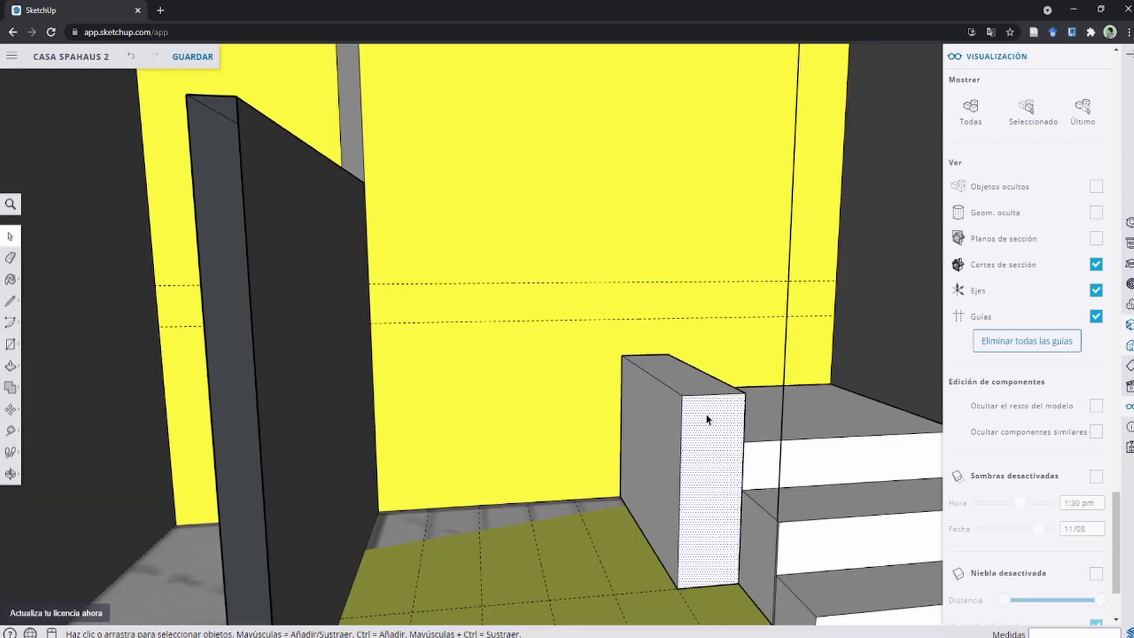
key(l)
click(744, 442)
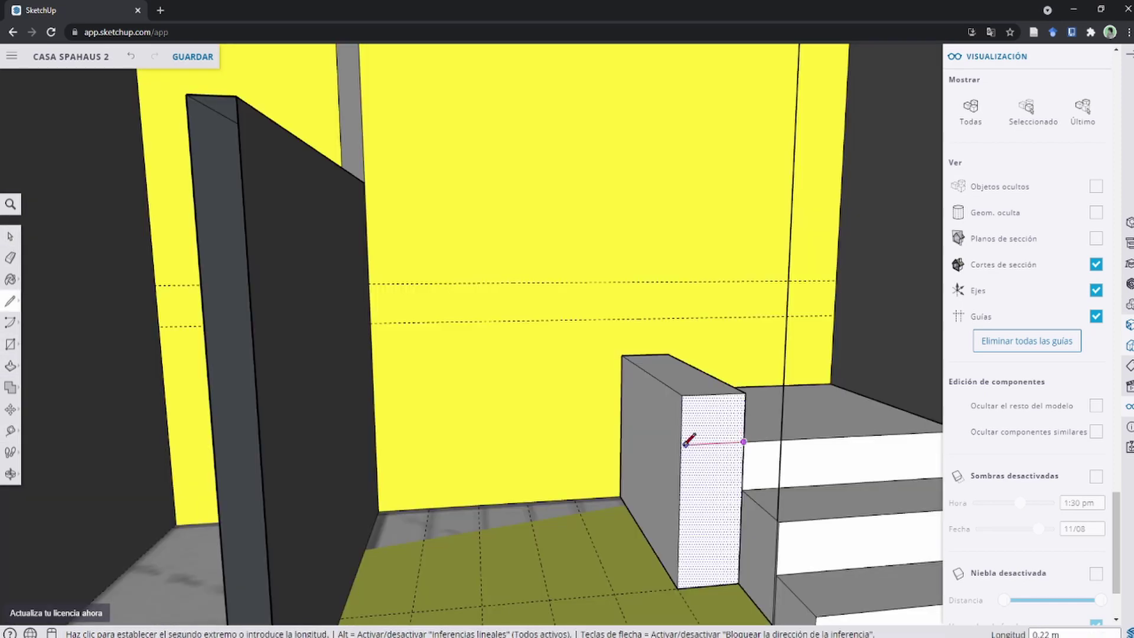
click(684, 444)
key(ctrl+z)
click(681, 444)
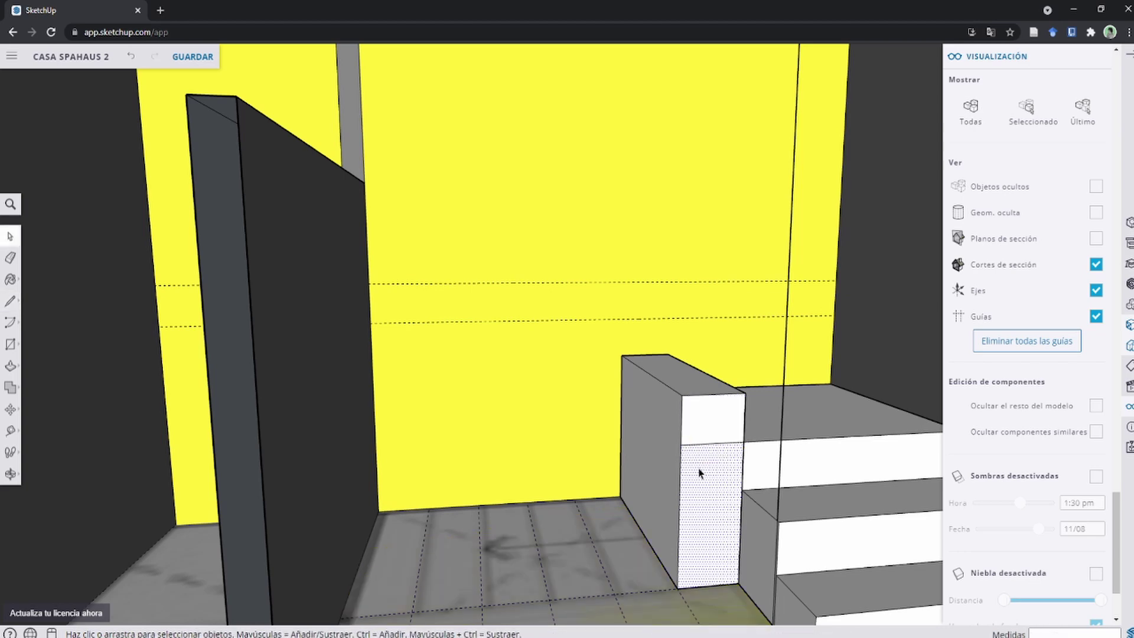
Step: Push away the block's lower part, leaving a top ledge, and select the ledge
key(p)
click(687, 473)
click(622, 416)
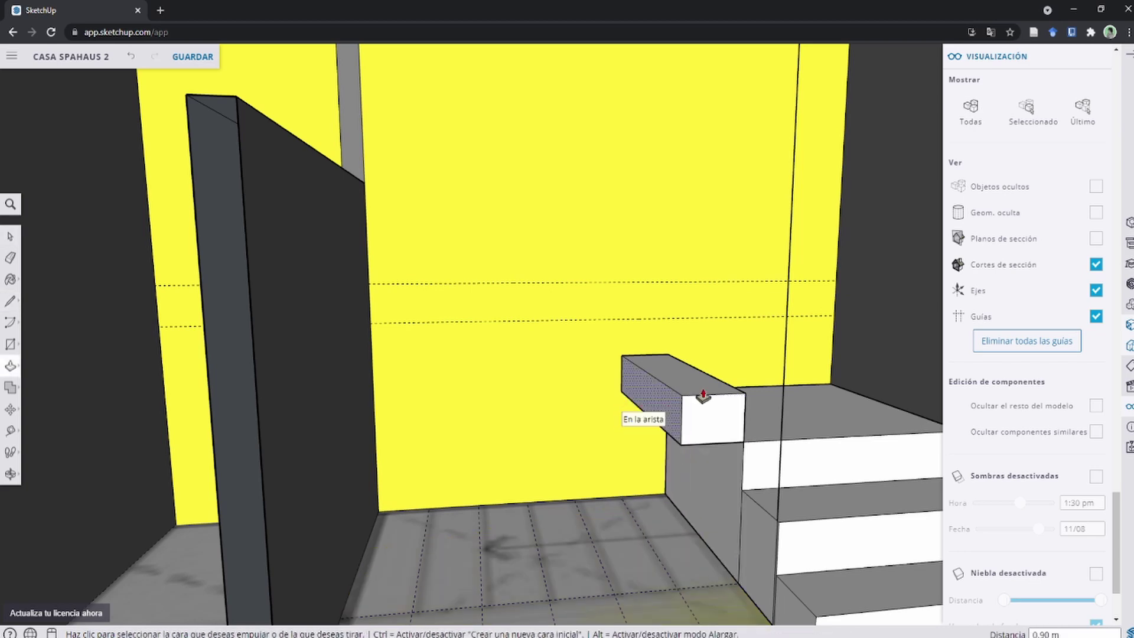
key(space)
triple_click(690, 398)
middle_drag(693, 394, 654, 374)
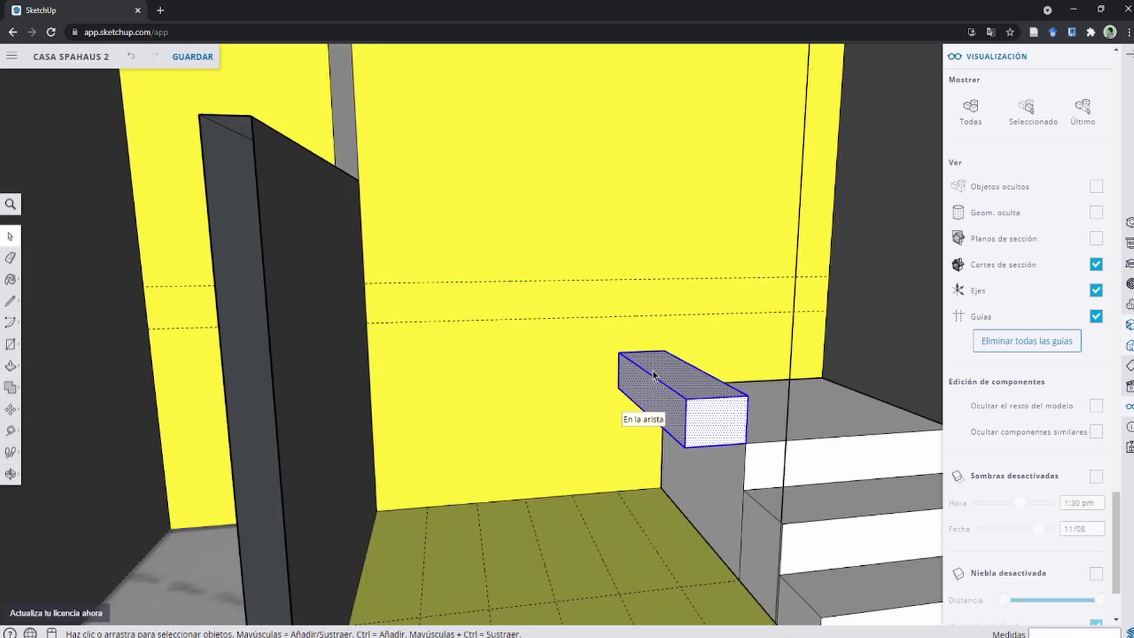
Step: Create a component from the ledge block with definition name 'peldaño repetido'
right_click(653, 369)
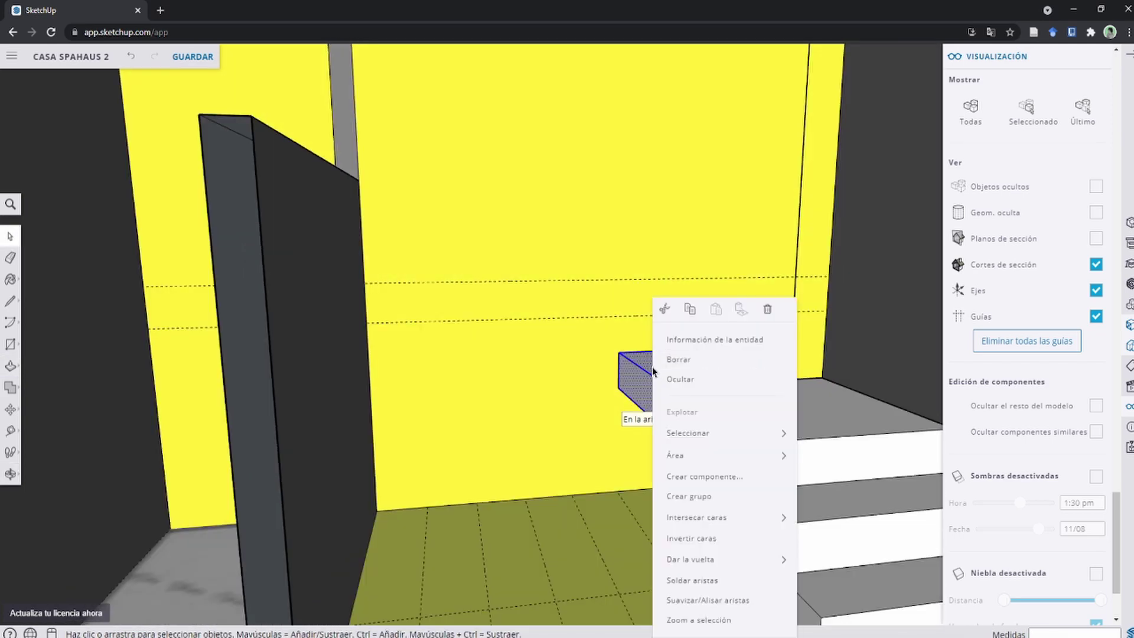
click(724, 477)
text(peldaño repetido)
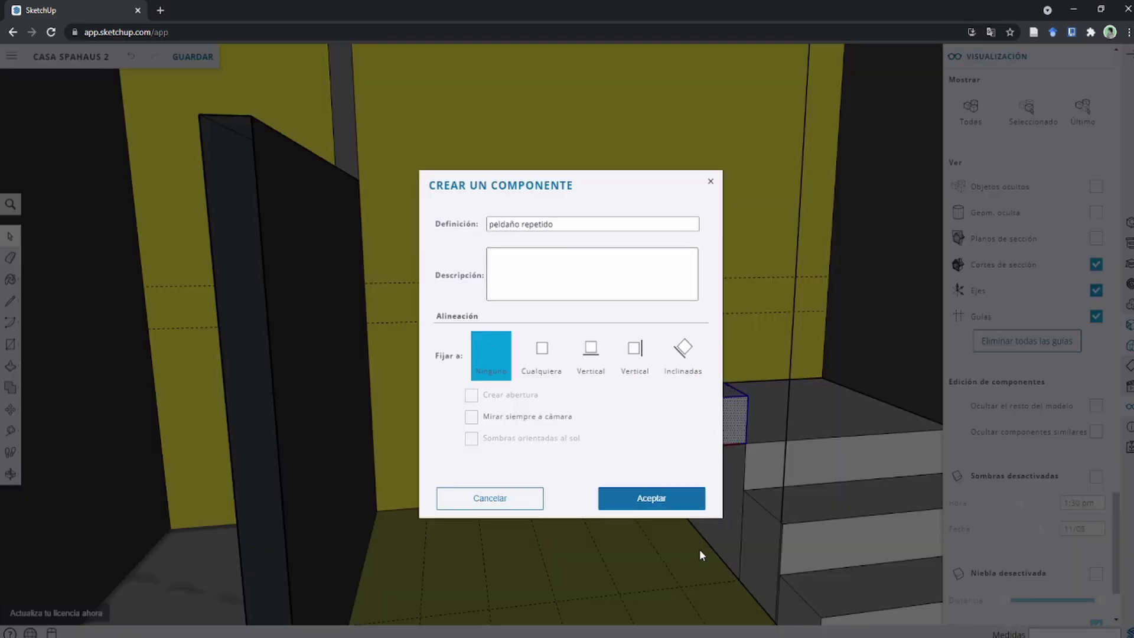
click(651, 497)
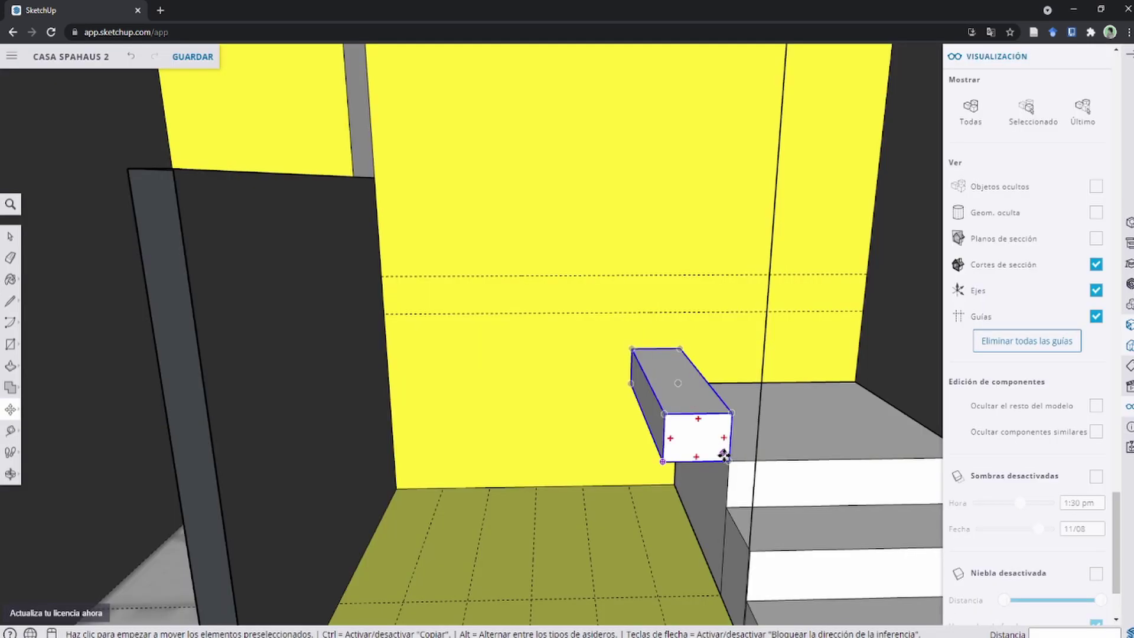
Step: Move the step component onto the top stair's edge
click(728, 459)
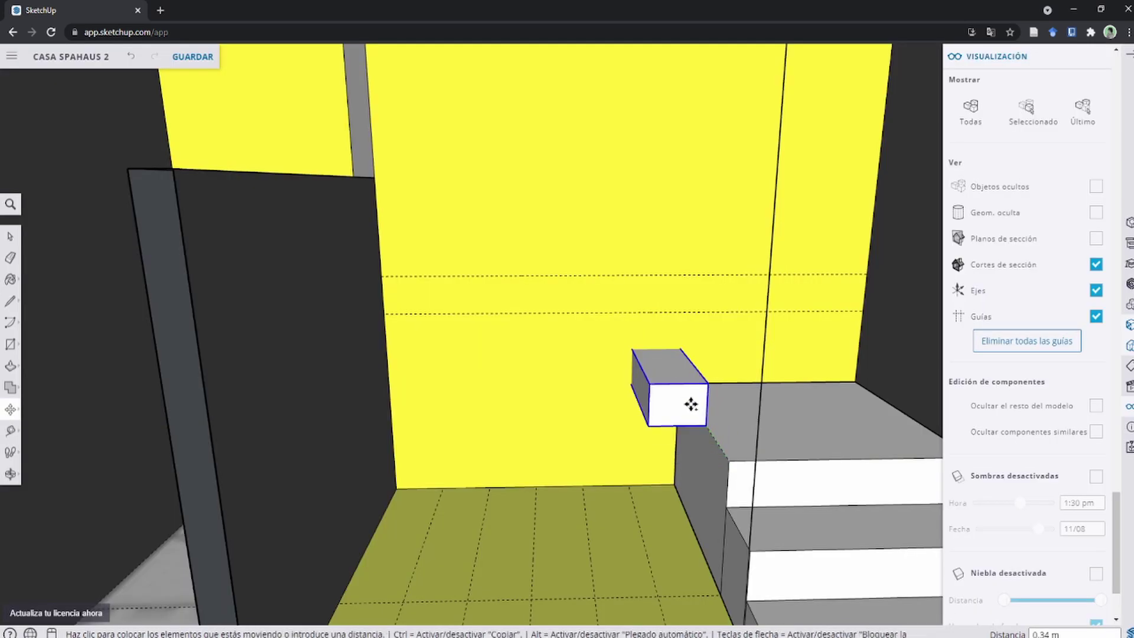
key(ctrl)
key(space)
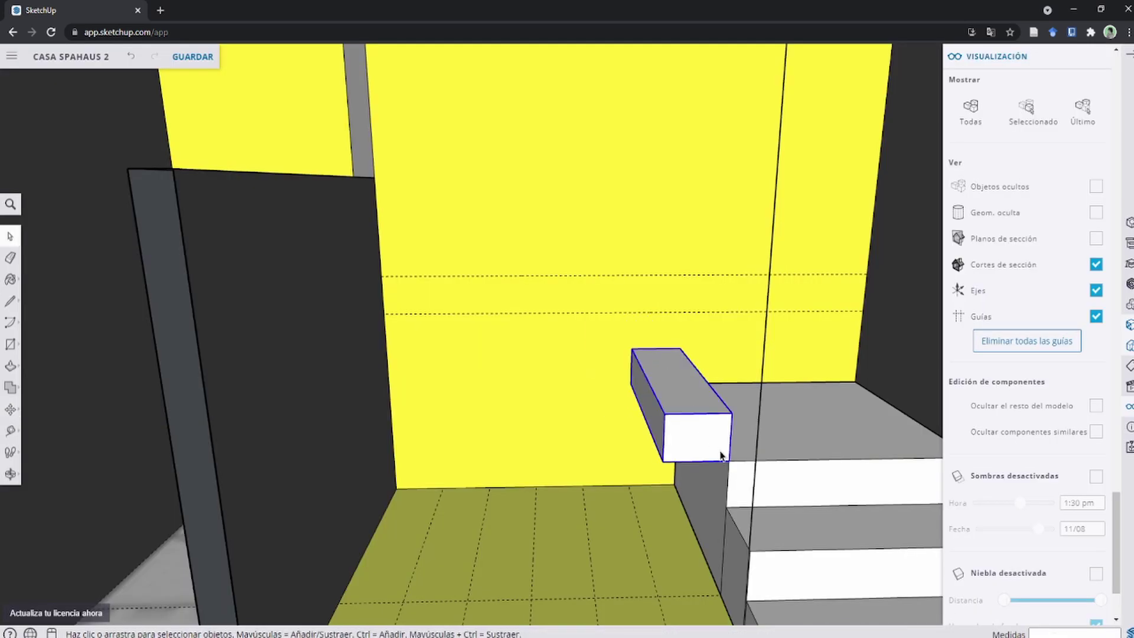
key(m)
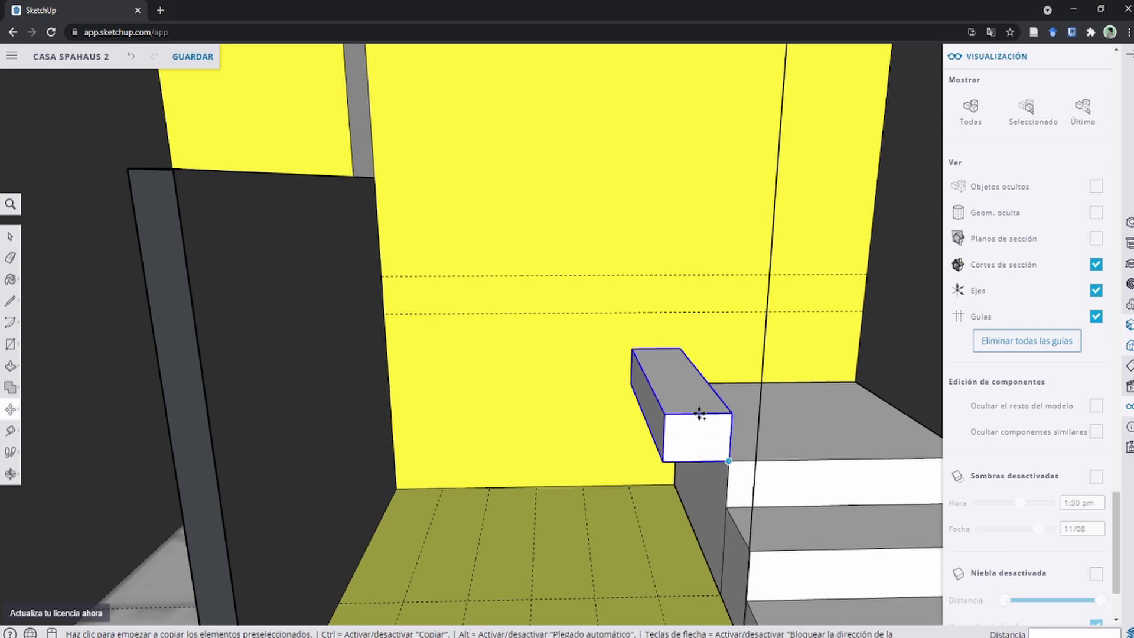
scroll(668, 414, down, 3)
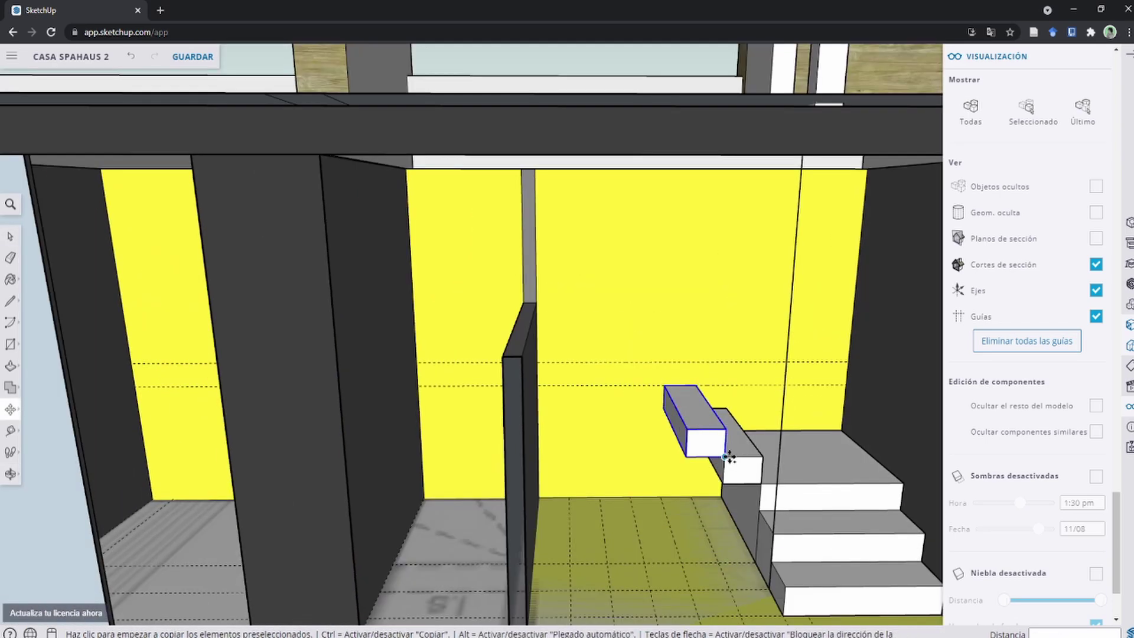
click(723, 455)
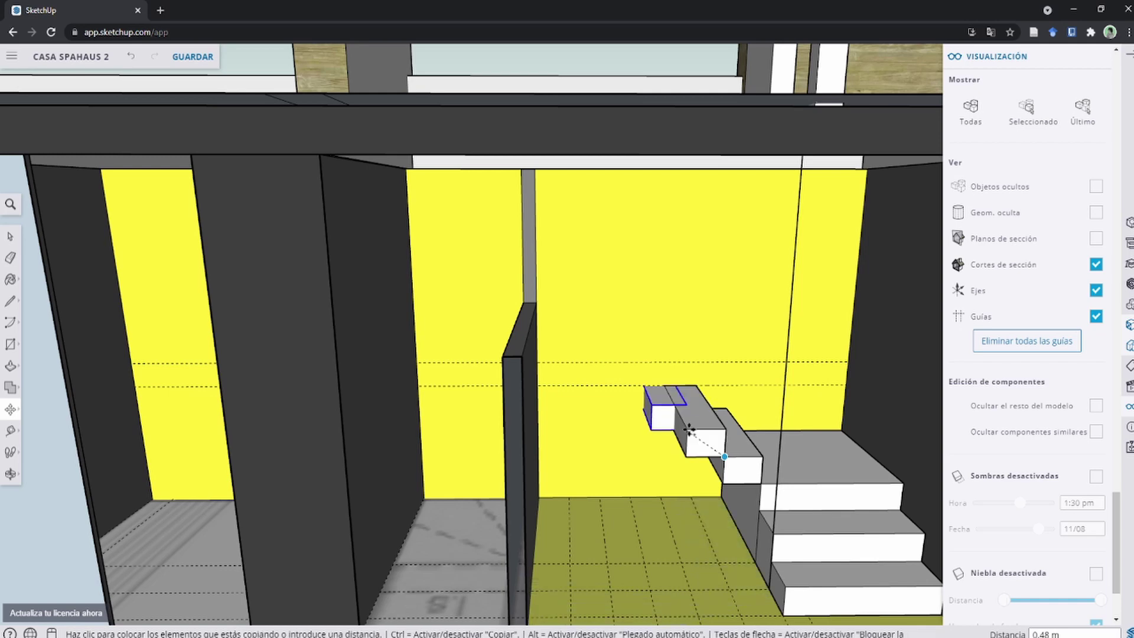
click(692, 429)
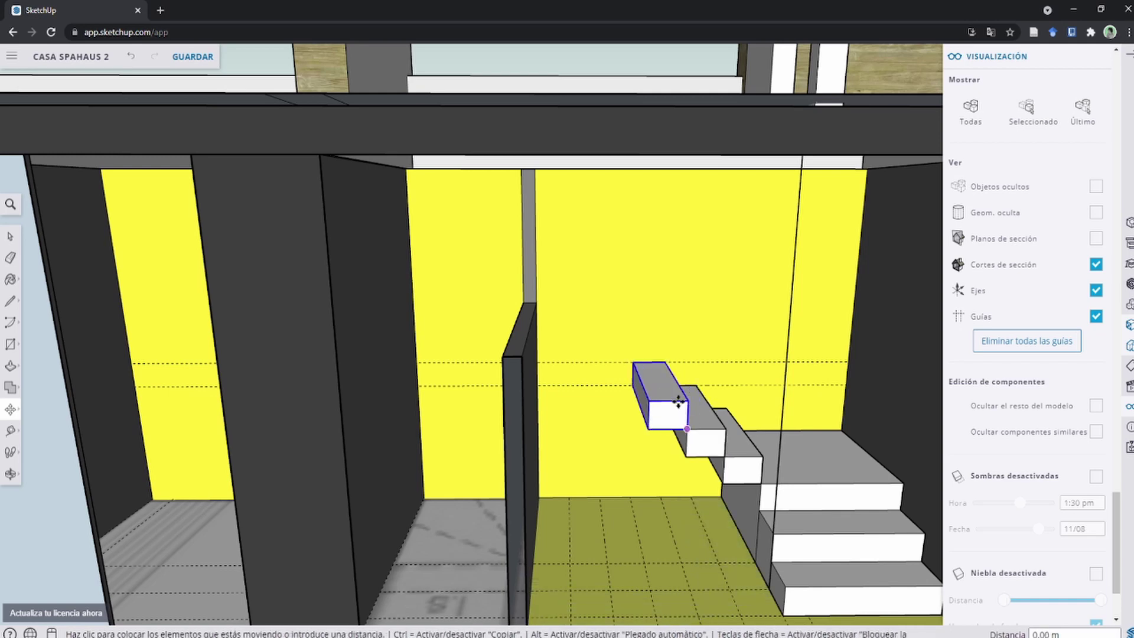
Step: Copy the step twice along the wall to form the next floating steps
key(ctrl)
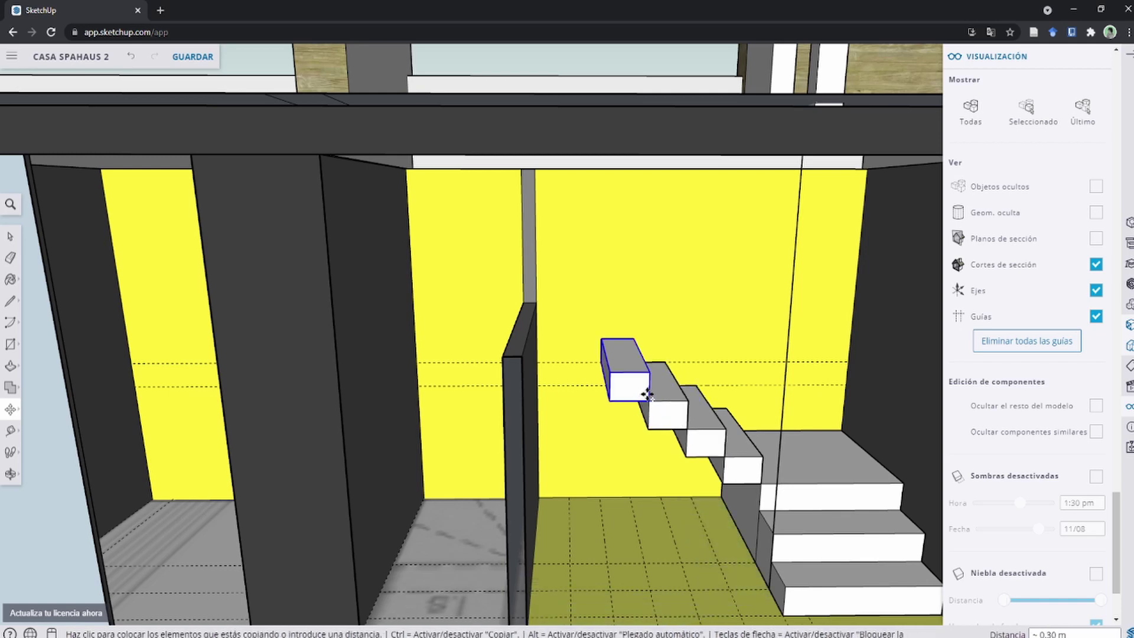
click(609, 372)
click(609, 372)
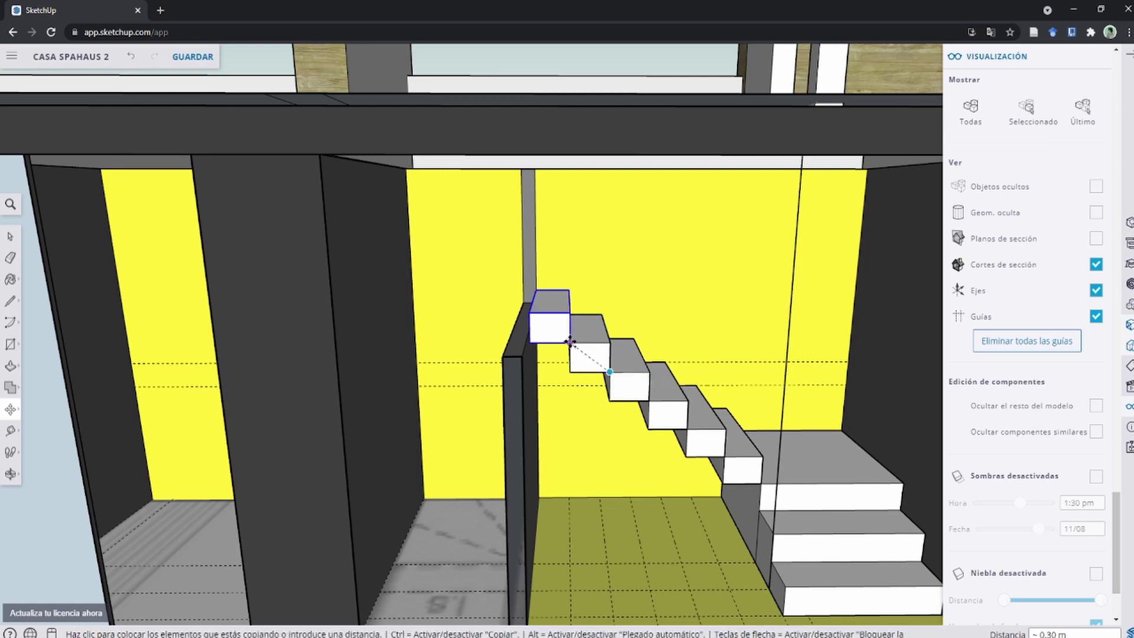
scroll(557, 329, down, 3)
mouse_move(546, 324)
middle_down()
mouse_move(577, 413)
mouse_move(518, 338)
middle_up()
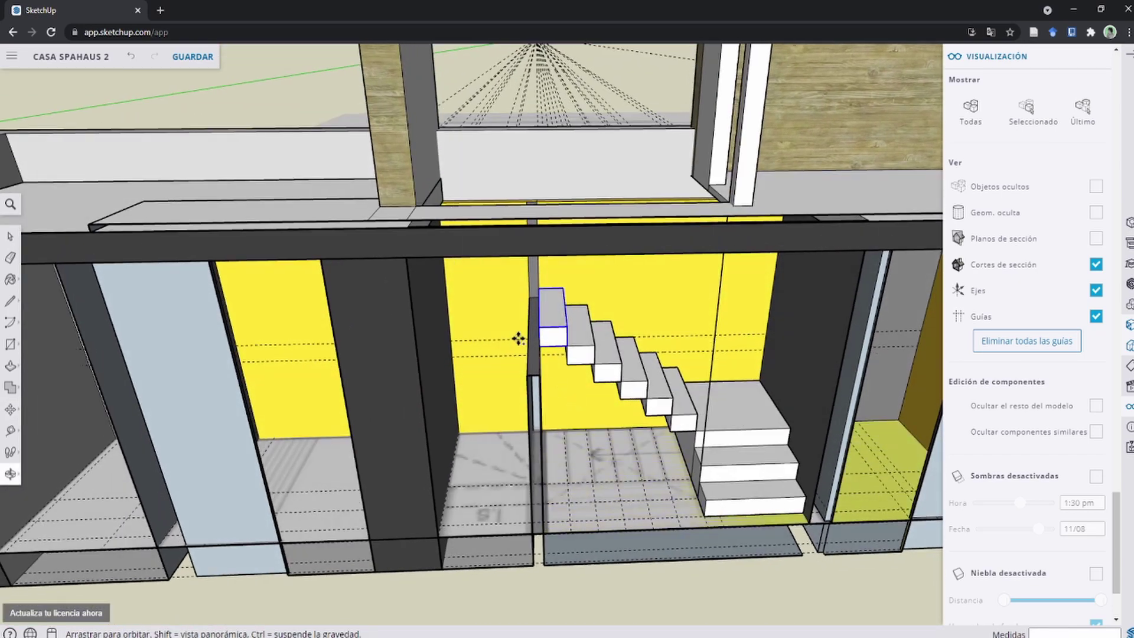
key(r)
scroll(518, 338, up, 3)
mouse_move(580, 462)
middle_down()
mouse_move(587, 378)
mouse_move(541, 370)
mouse_move(537, 395)
mouse_move(594, 316)
middle_up()
Step: Make another copy of the top step along the wall
key(m)
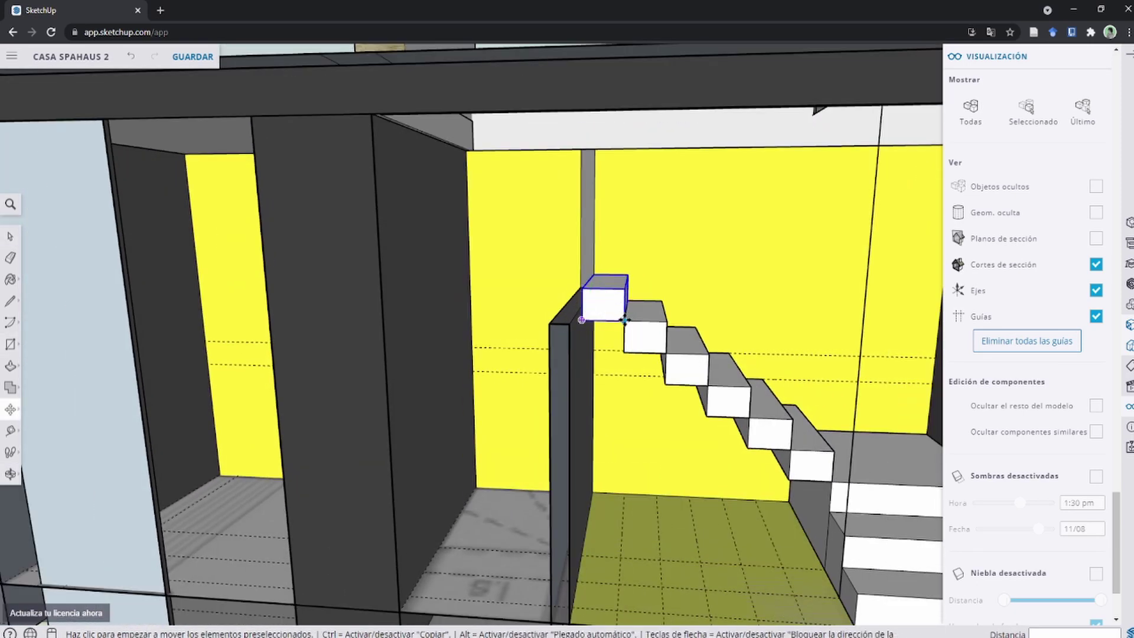
click(623, 319)
key(ctrl)
mouse_move(581, 287)
middle_down()
mouse_move(578, 302)
mouse_move(555, 256)
mouse_move(582, 269)
mouse_move(569, 277)
middle_up()
key(q)
key(space)
scroll(578, 272, up, 3)
scroll(585, 269, up, 2)
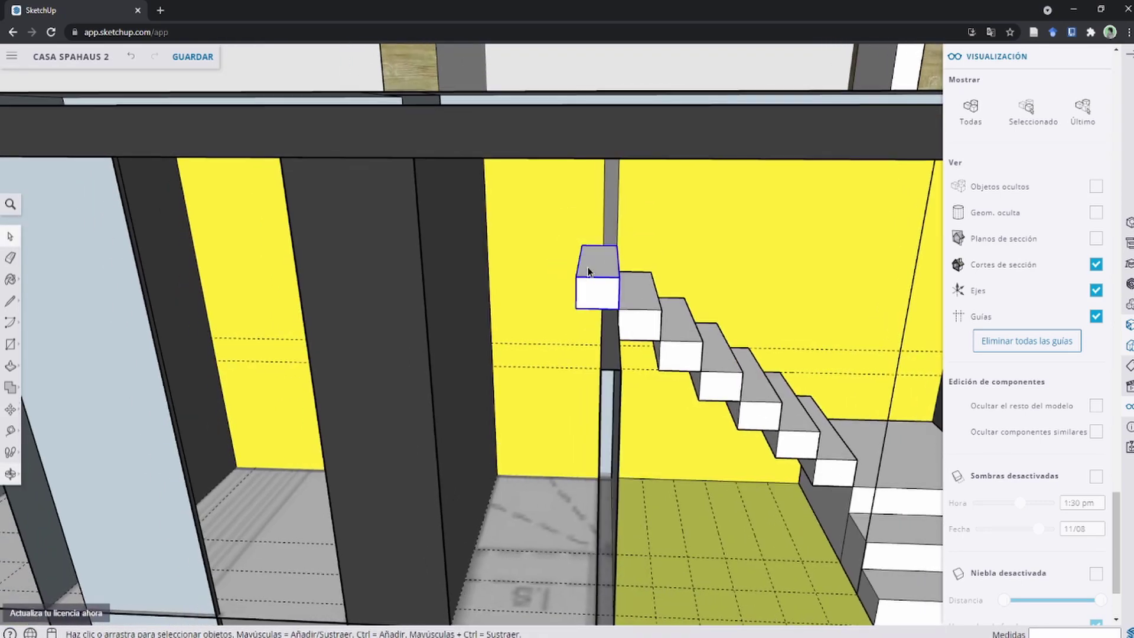
Step: Make the top step copy a unique component
right_click(589, 265)
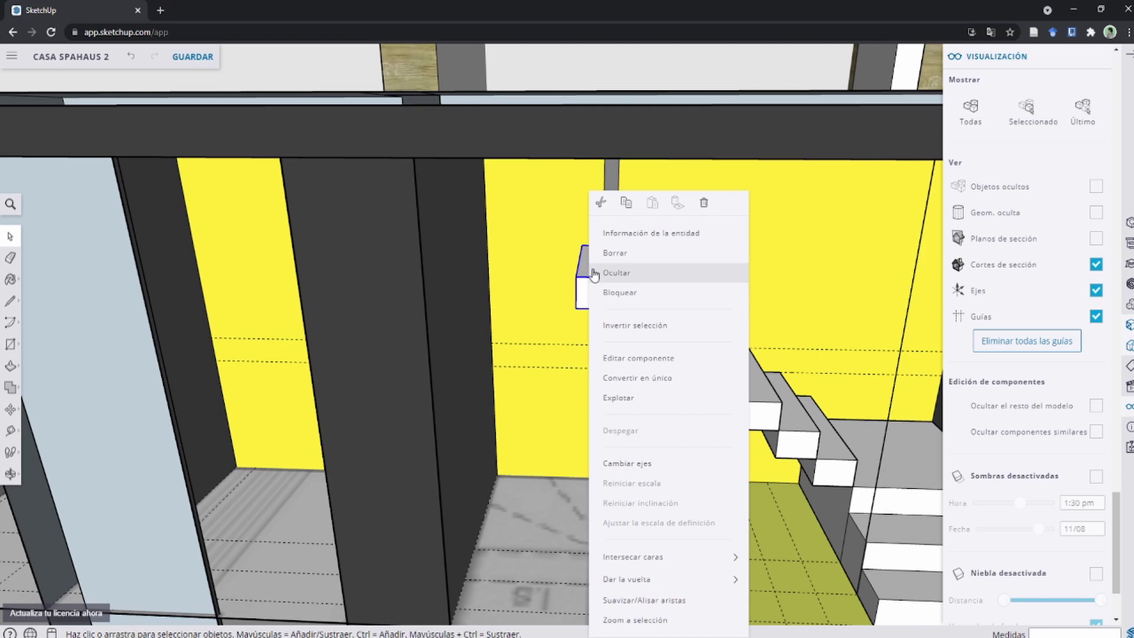
click(653, 385)
mouse_move(586, 278)
middle_down()
mouse_move(650, 252)
mouse_move(603, 265)
middle_up()
Step: Push the top step's side face out 0.66 m into a wider landing
key(p)
mouse_move(553, 342)
middle_down()
mouse_move(474, 332)
mouse_move(433, 347)
mouse_move(449, 355)
middle_up()
click(449, 355)
mouse_move(516, 276)
middle_down()
mouse_move(516, 324)
mouse_move(541, 329)
middle_up()
middle_drag(559, 271, 587, 317)
key(space)
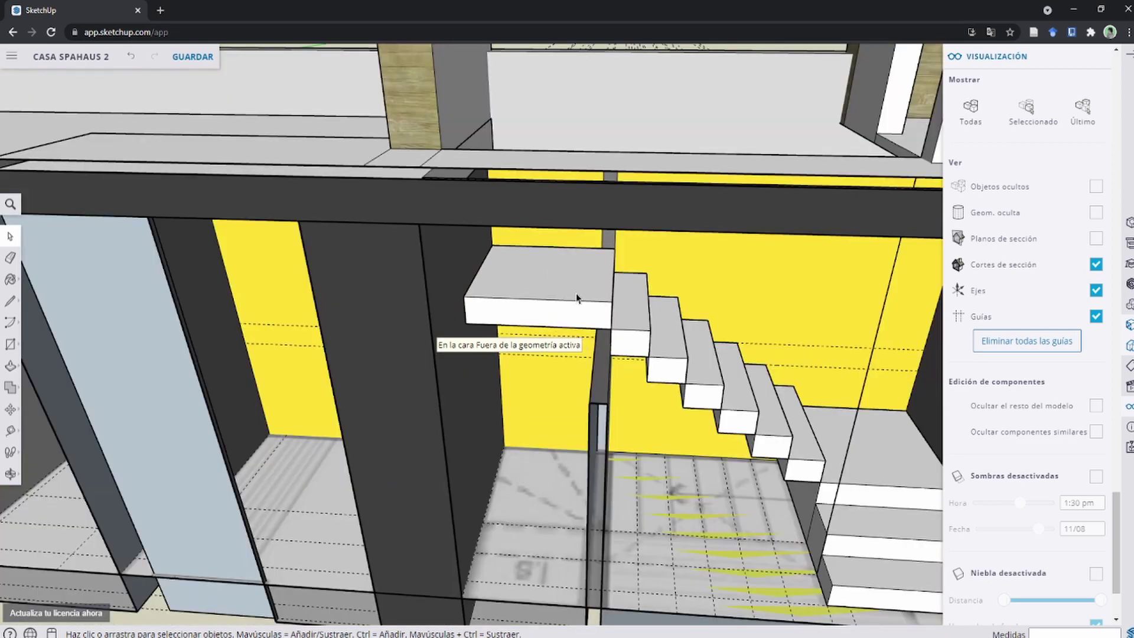
key(l)
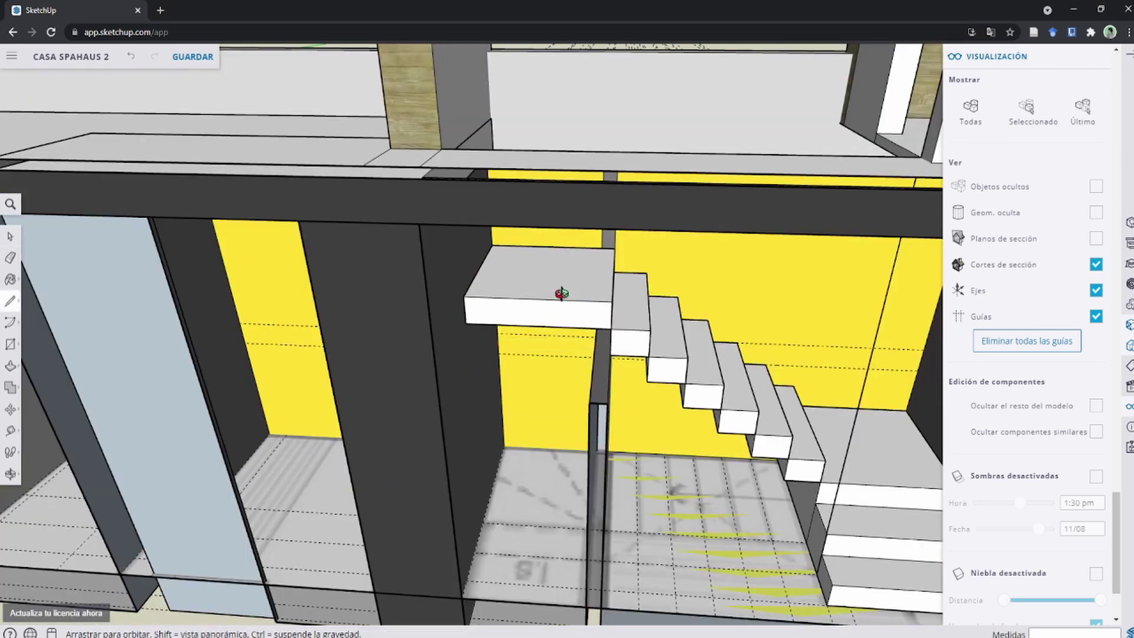
middle_drag(595, 287, 604, 293)
scroll(606, 303, up, 3)
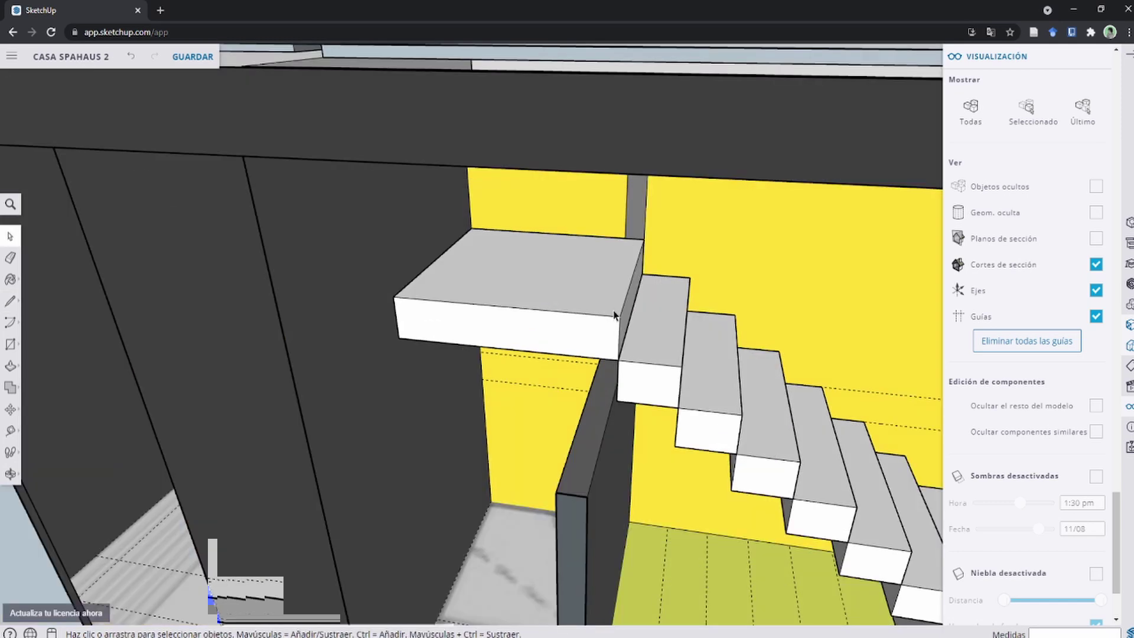
Step: Split the stair landing into triangles with diagonal lines from its corner
click(620, 316)
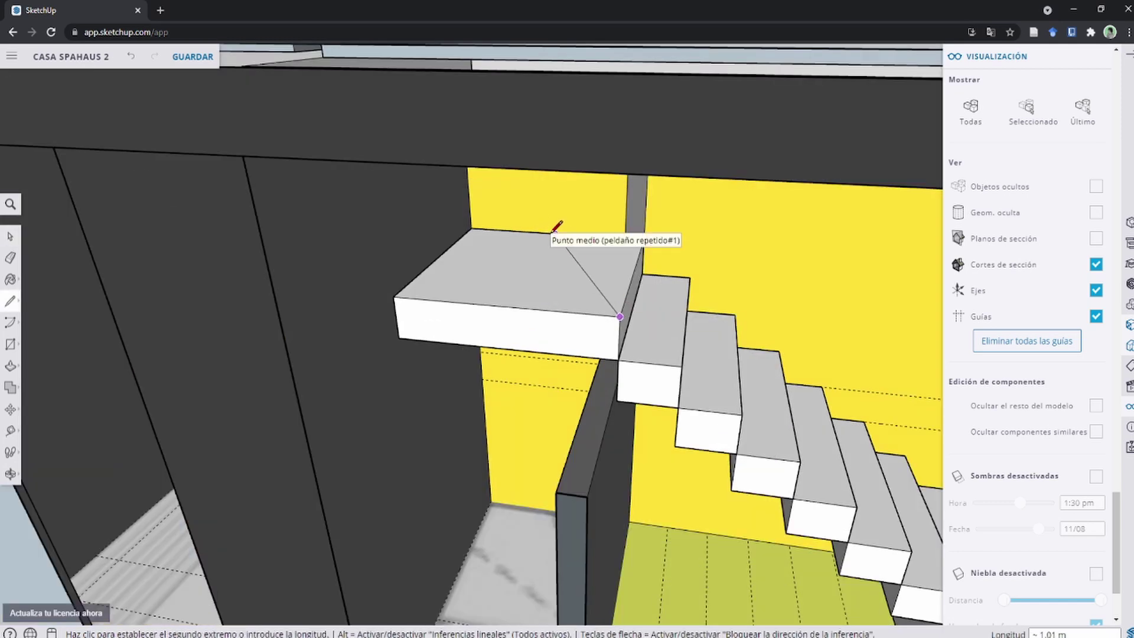
click(555, 234)
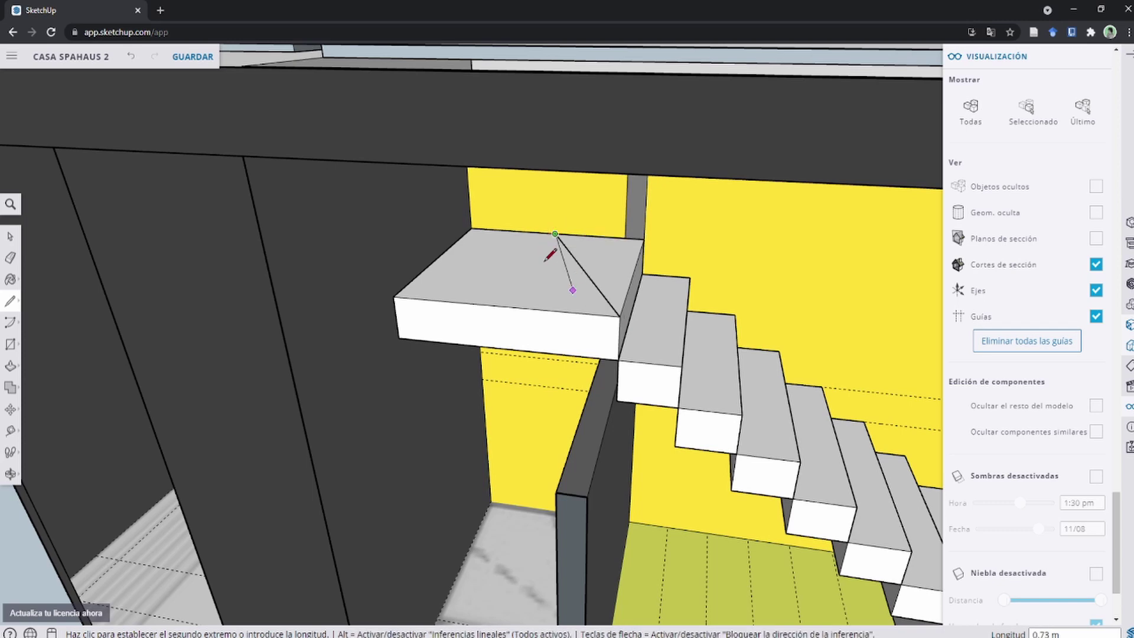
click(620, 316)
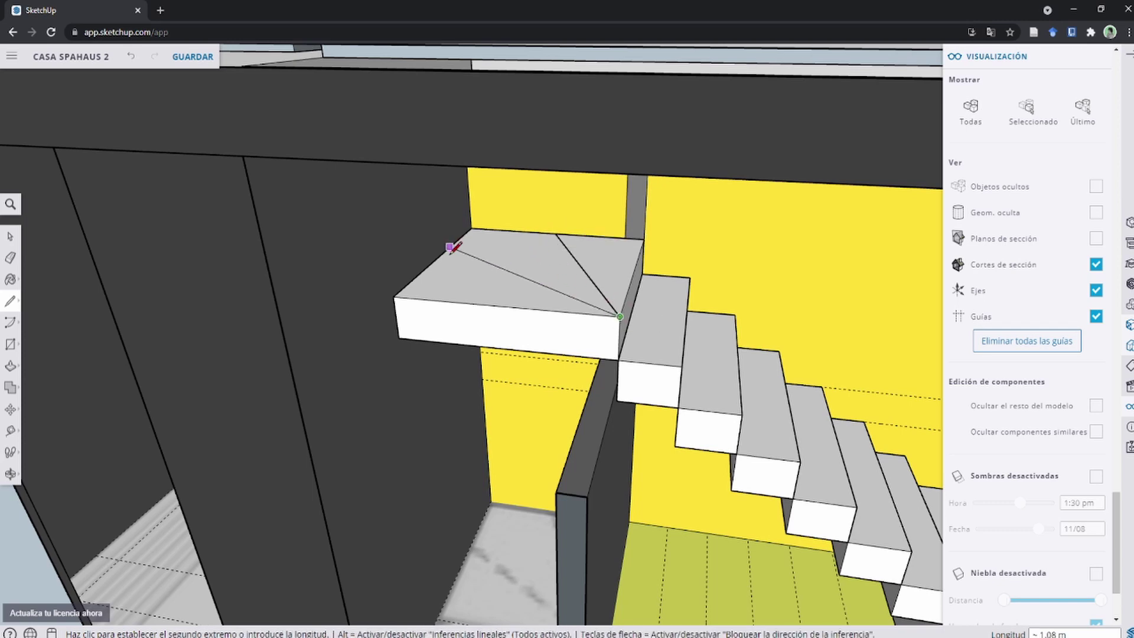
click(438, 257)
Step: Raise the first triangular landing face about 0.15 m as a winder step
key(space)
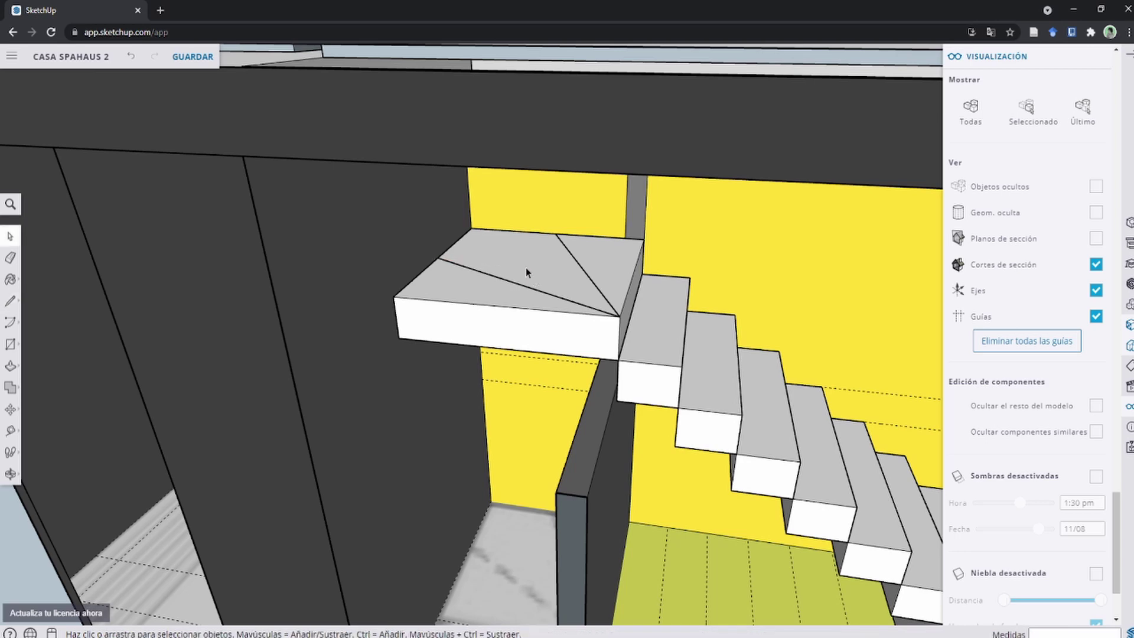
key(p)
click(530, 271)
middle_drag(529, 271, 641, 324)
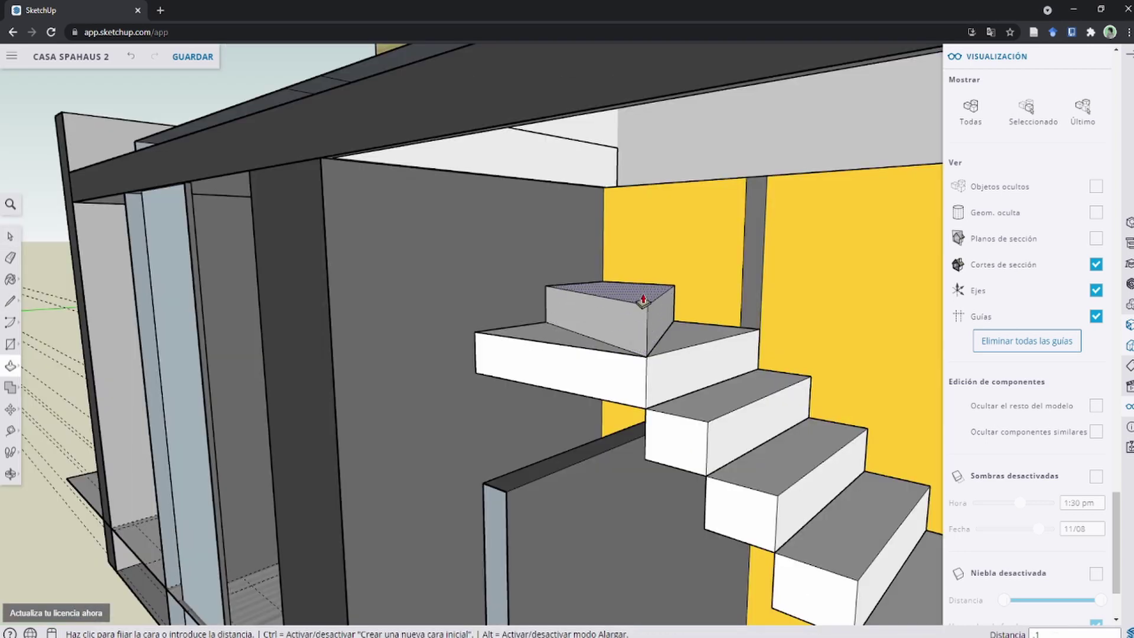
click(637, 295)
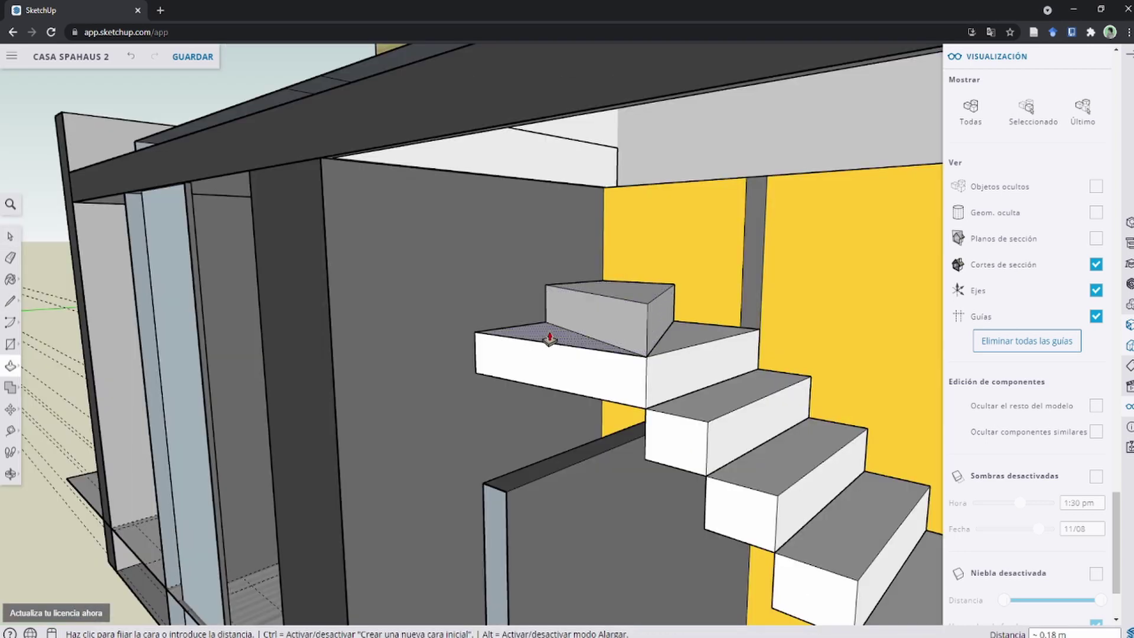
Step: Raise the next triangular face to about 0.18 m as a higher winder step
double_click(551, 331)
click(596, 294)
middle_drag(577, 304, 519, 232)
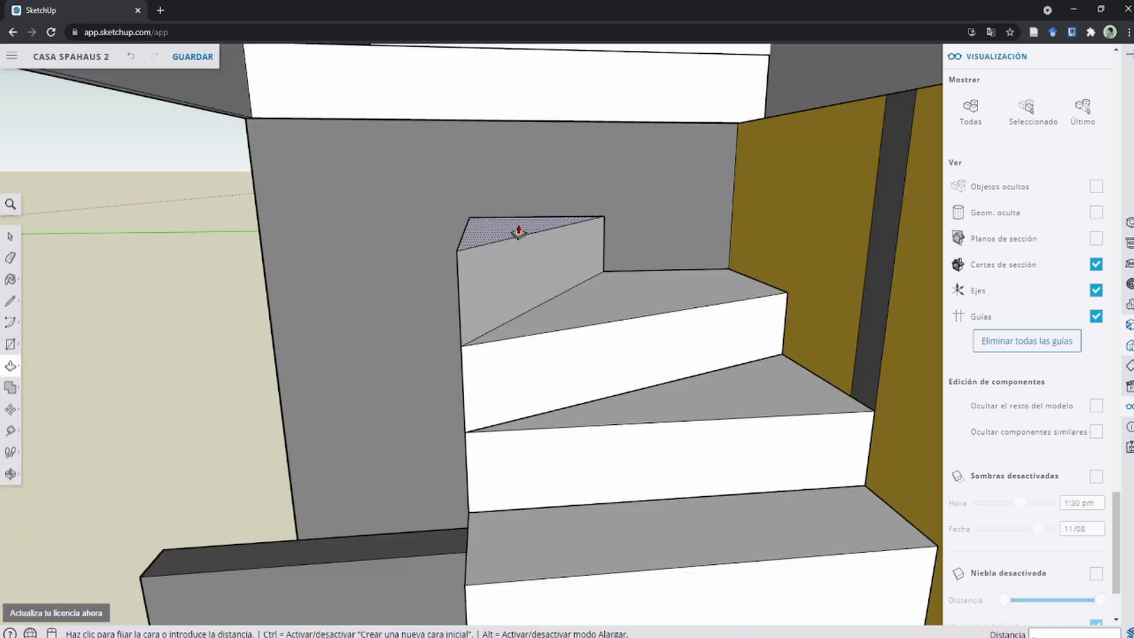
click(519, 240)
Step: Look over the new winder steps and select all their connected geometry
middle_drag(506, 311, 504, 356)
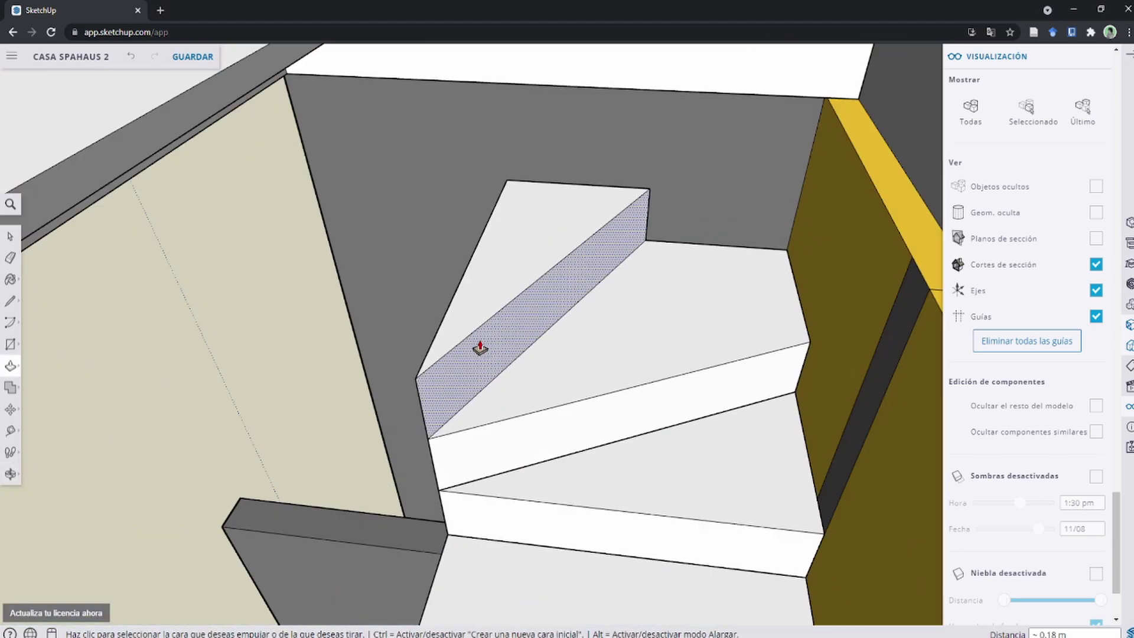
scroll(479, 347, up, 3)
mouse_move(450, 403)
middle_down()
mouse_move(445, 319)
mouse_move(518, 324)
middle_up()
scroll(476, 316, down, 5)
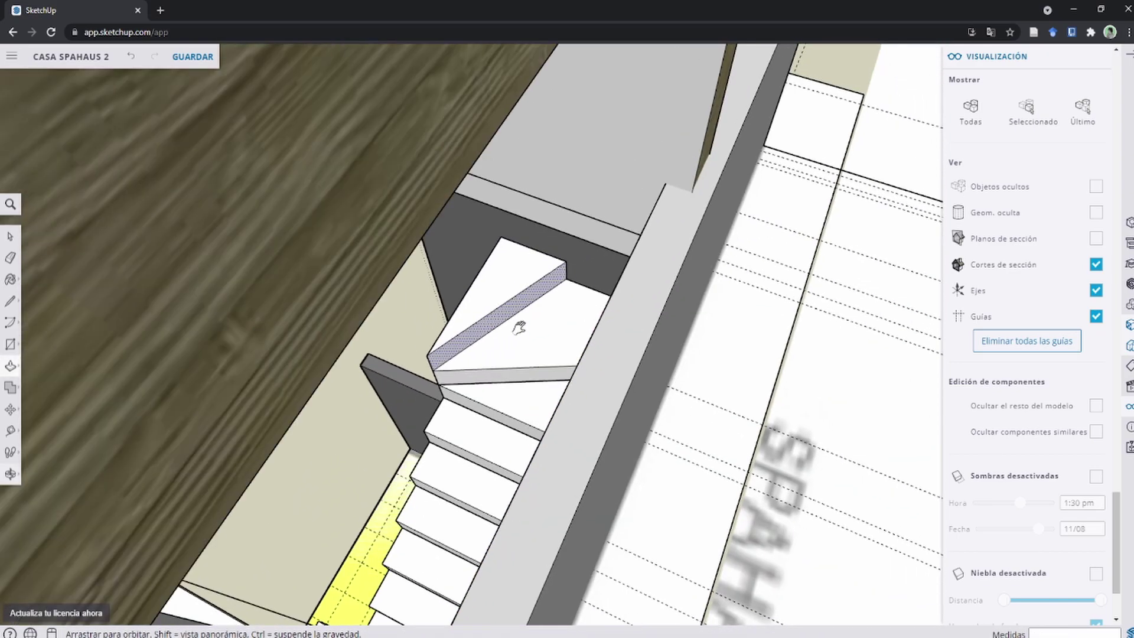
scroll(553, 345, up, 3)
scroll(554, 346, down, 3)
mouse_move(570, 354)
middle_down()
mouse_move(518, 291)
mouse_move(683, 265)
middle_up()
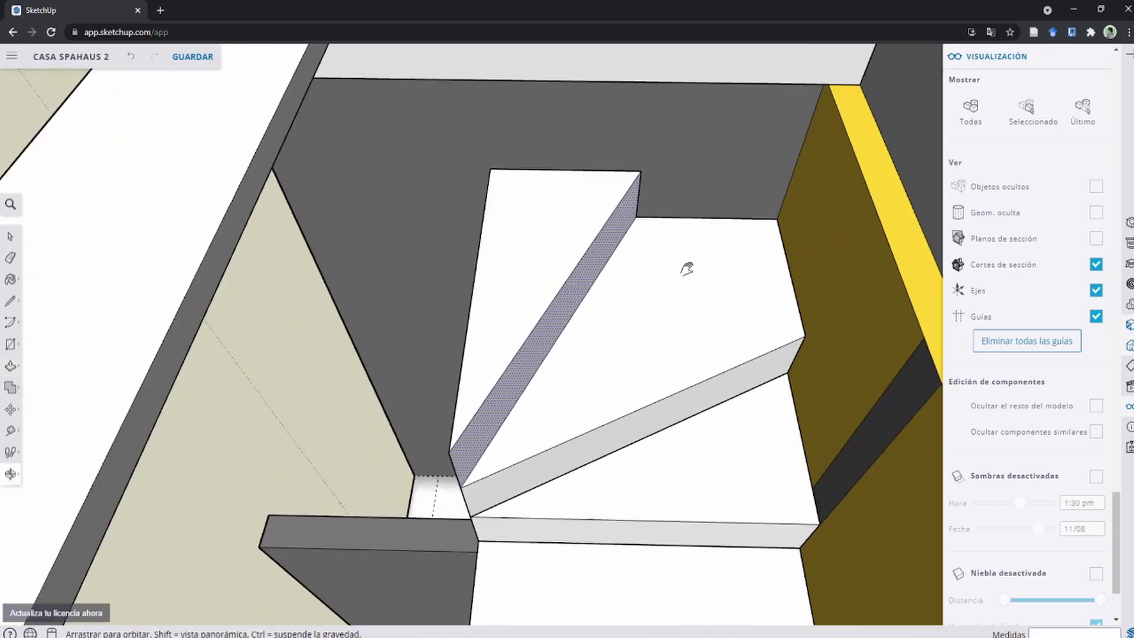
key(space)
triple_click(513, 204)
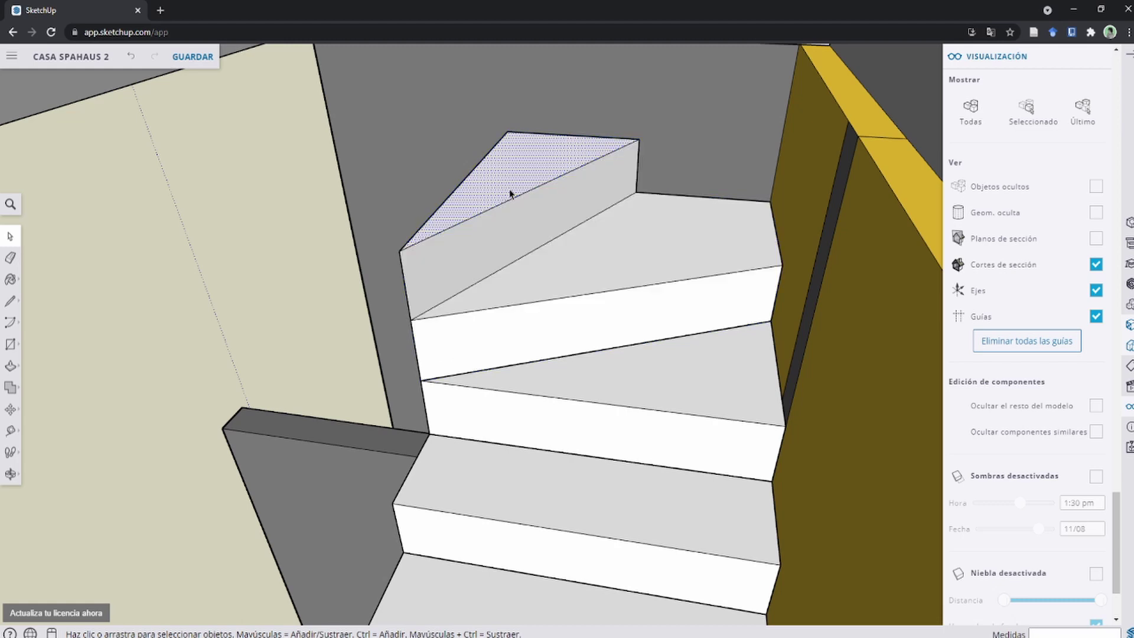
triple_click(511, 190)
Step: Make the selected winder step faces into a group
right_click(510, 192)
click(580, 388)
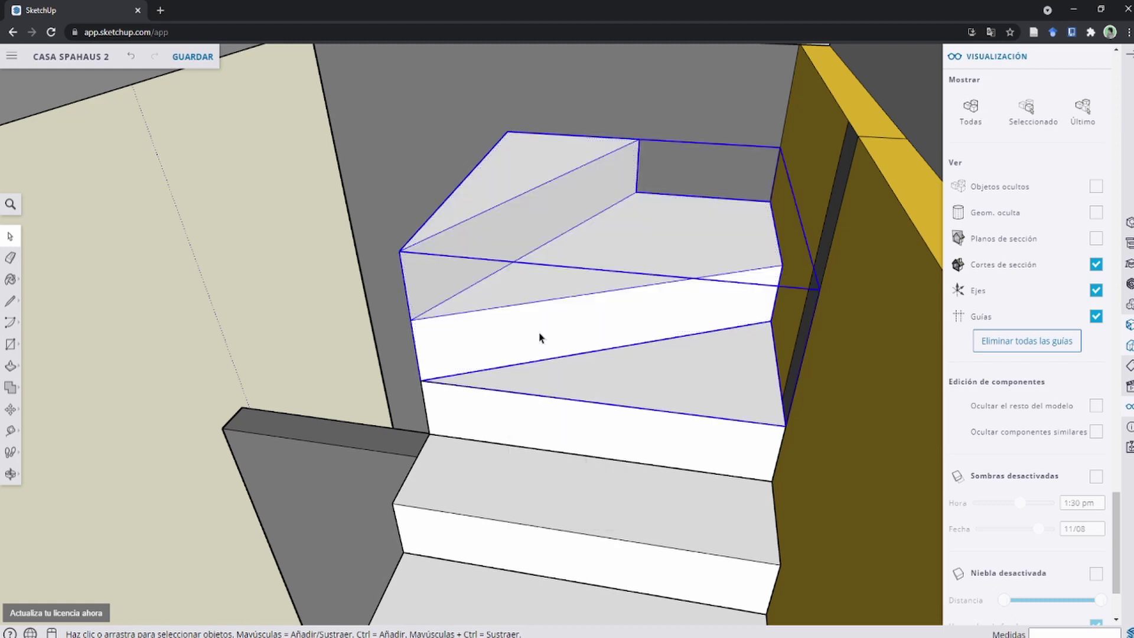
key(l)
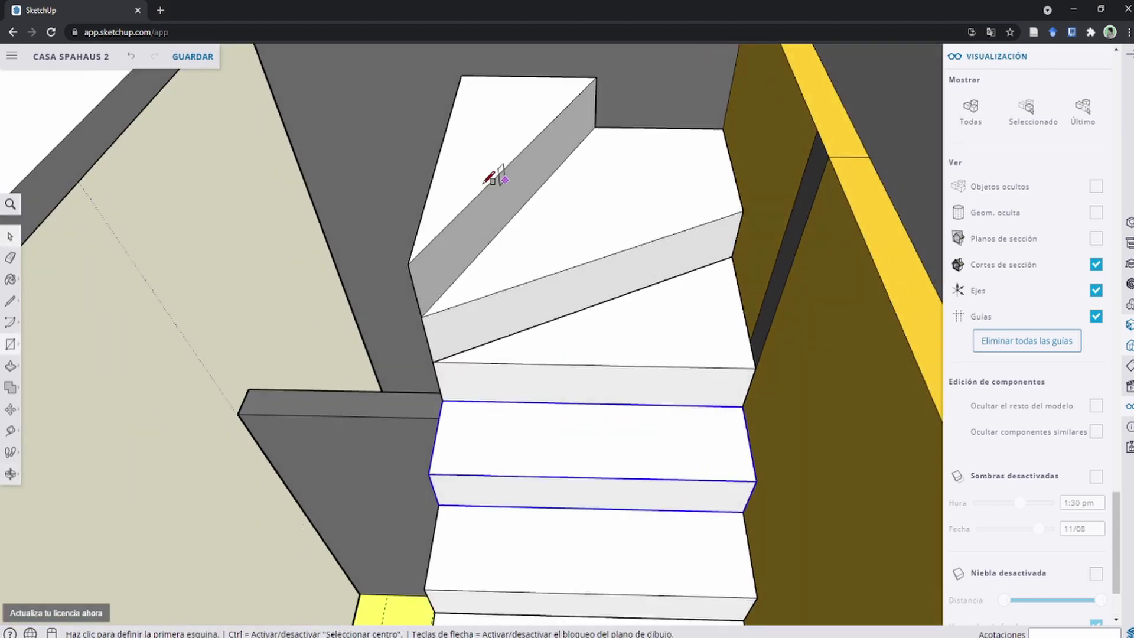
mouse_move(497, 177)
middle_down()
mouse_move(545, 297)
mouse_move(585, 351)
middle_up()
key(space)
mouse_move(544, 228)
middle_down()
mouse_move(544, 374)
mouse_move(610, 504)
middle_up()
Step: Copy a straight step, rotate it, and place it against the wall at the winder corner
key(m)
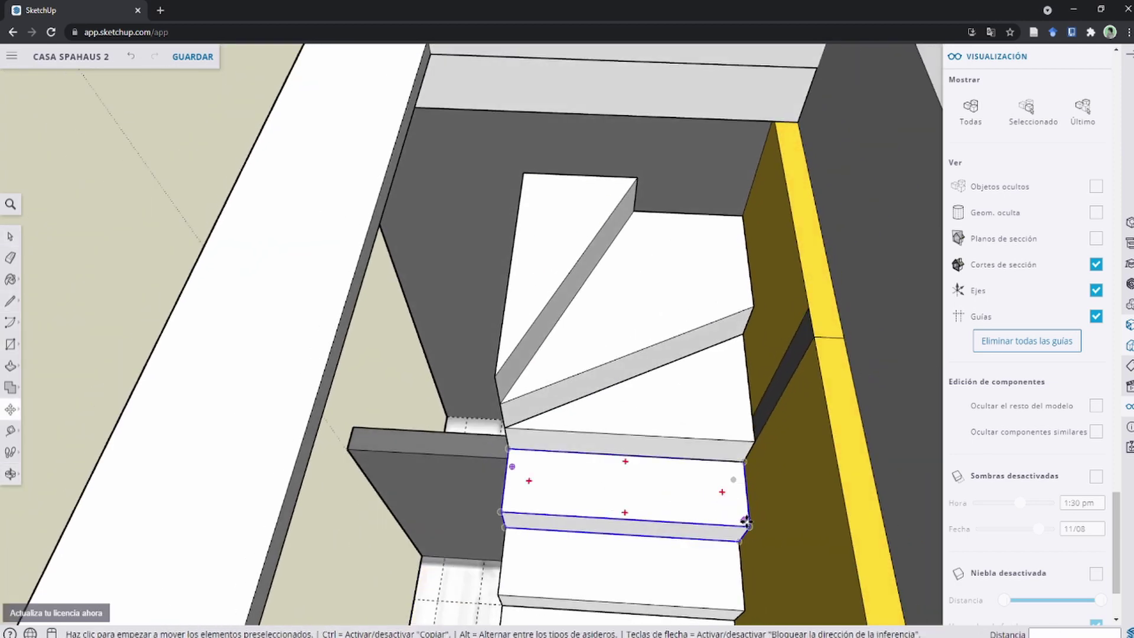
key(ctrl)
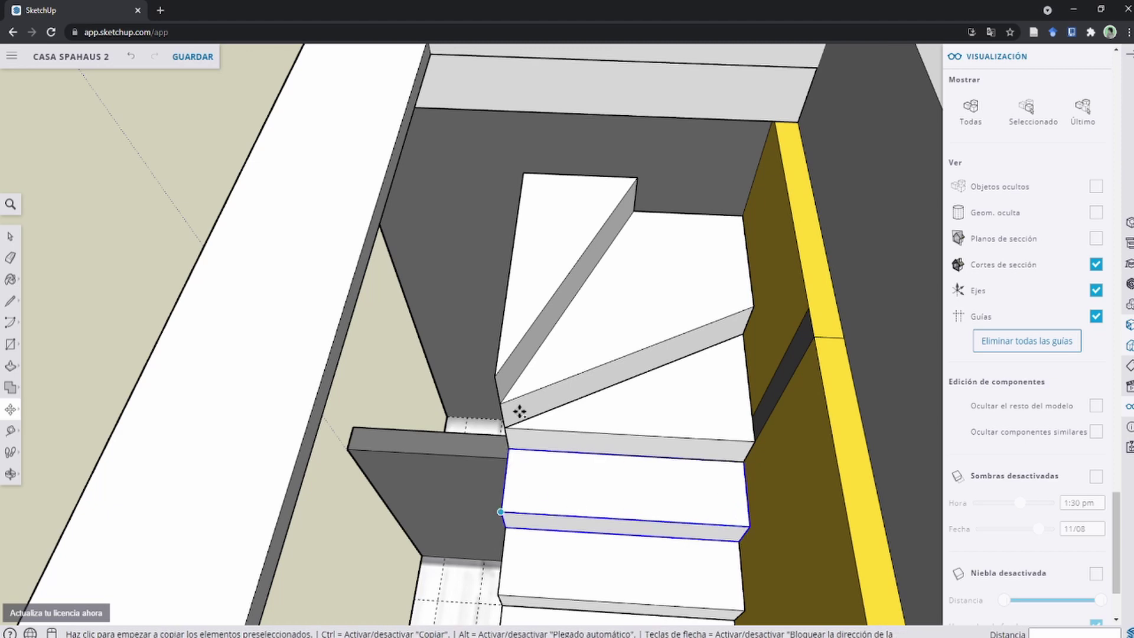
click(519, 412)
click(500, 374)
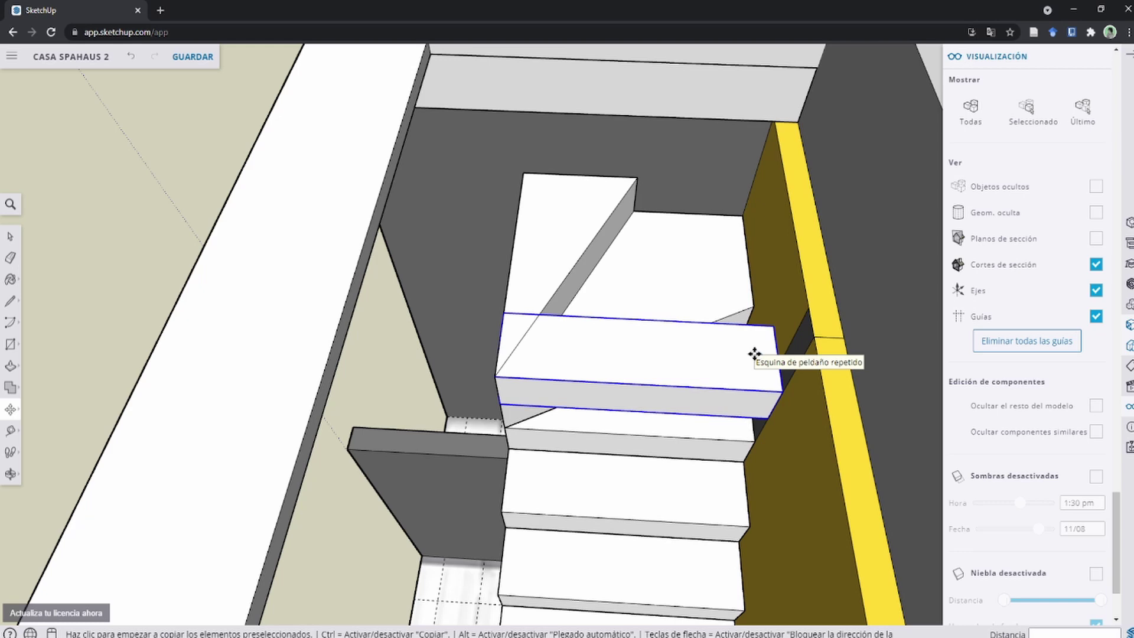
key(q)
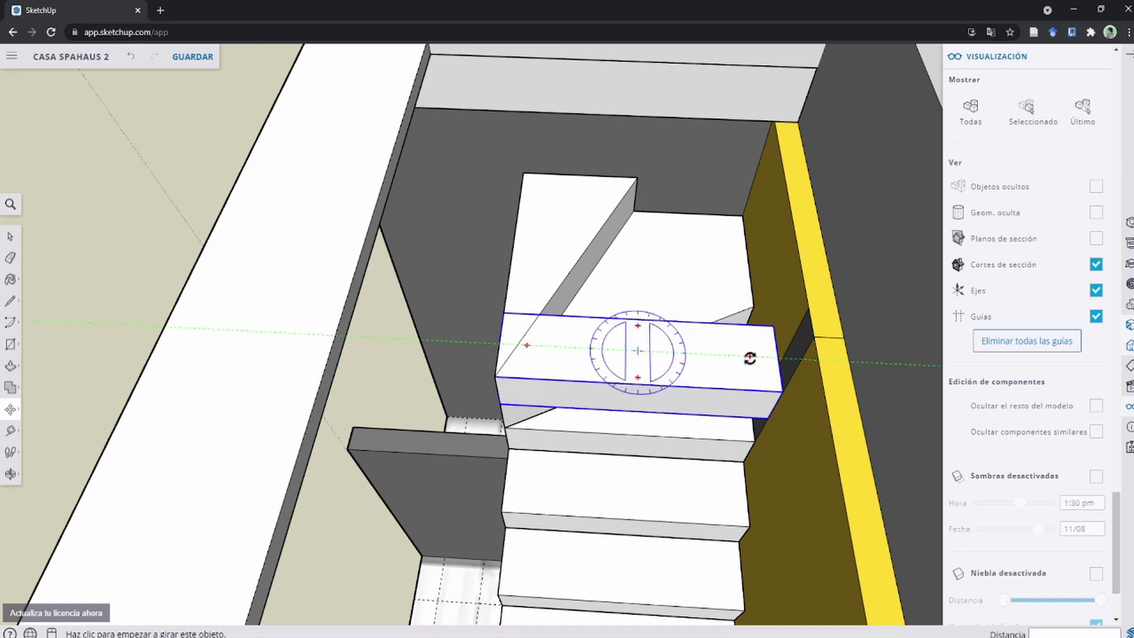
click(750, 359)
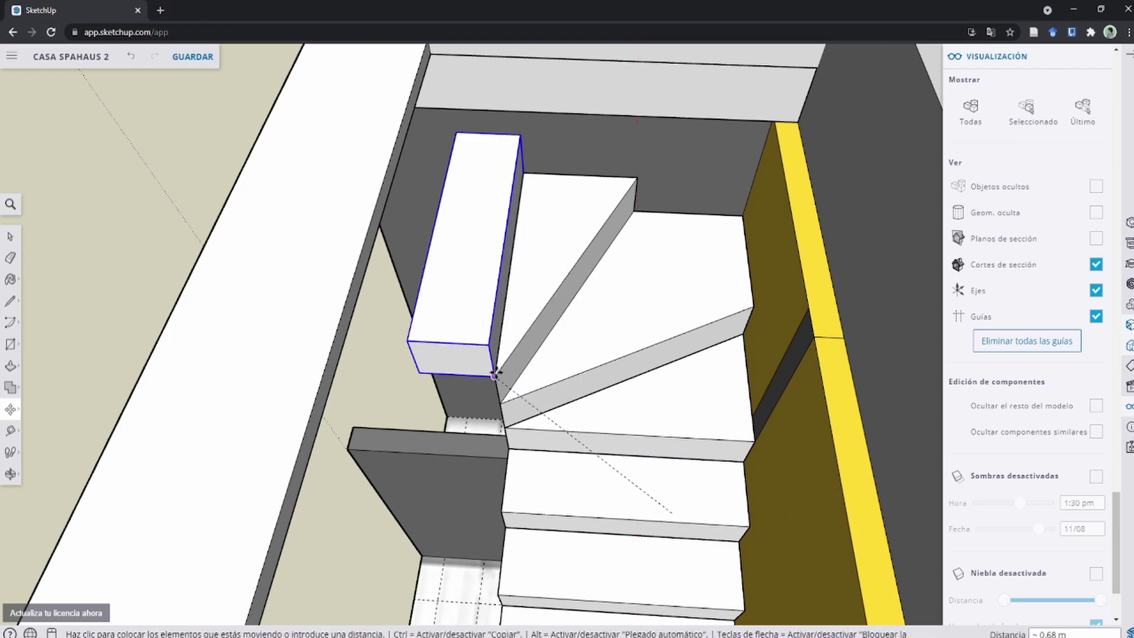
click(495, 373)
key(space)
mouse_move(544, 385)
middle_down()
mouse_move(708, 398)
mouse_move(663, 367)
middle_up()
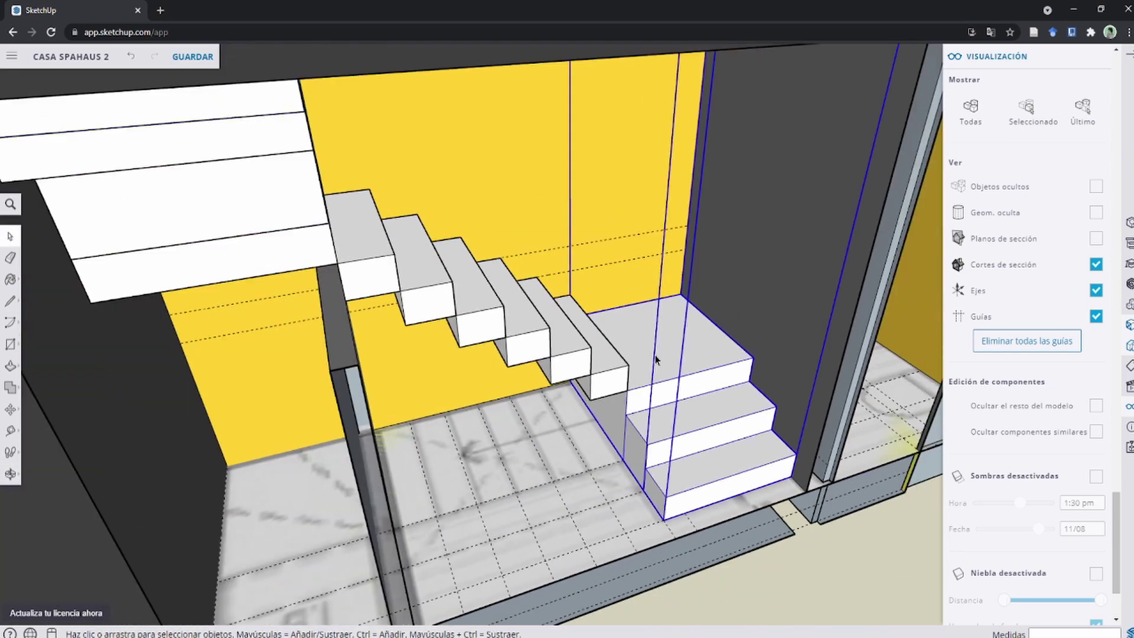
triple_click(656, 358)
mouse_move(653, 345)
middle_down()
mouse_move(608, 240)
mouse_move(632, 177)
middle_up()
scroll(643, 186, down, 2)
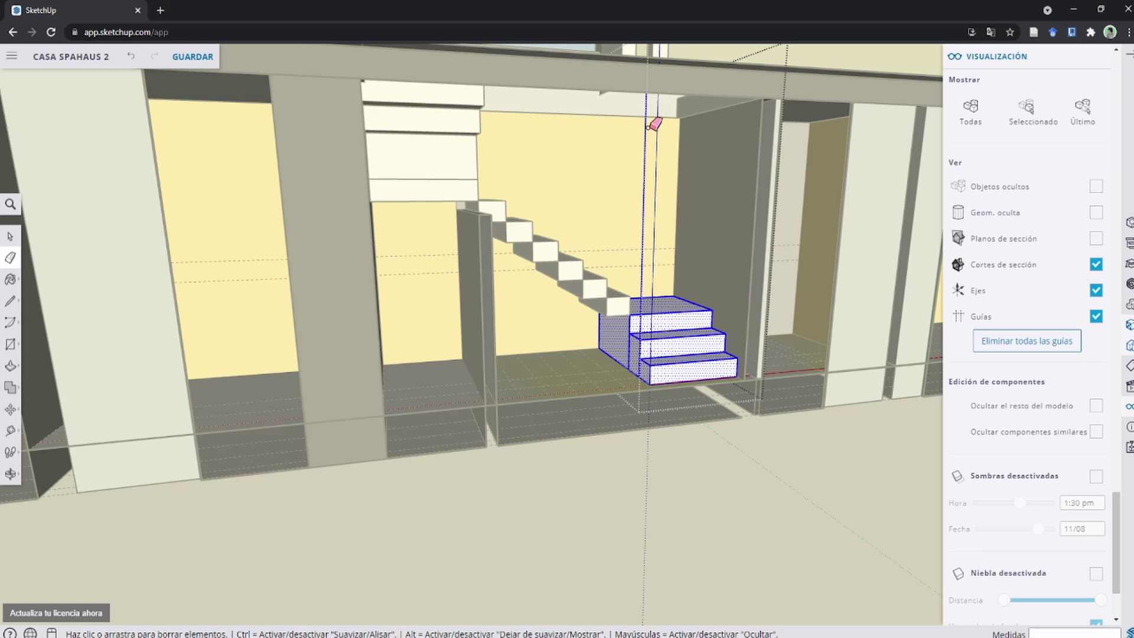
key(Escape)
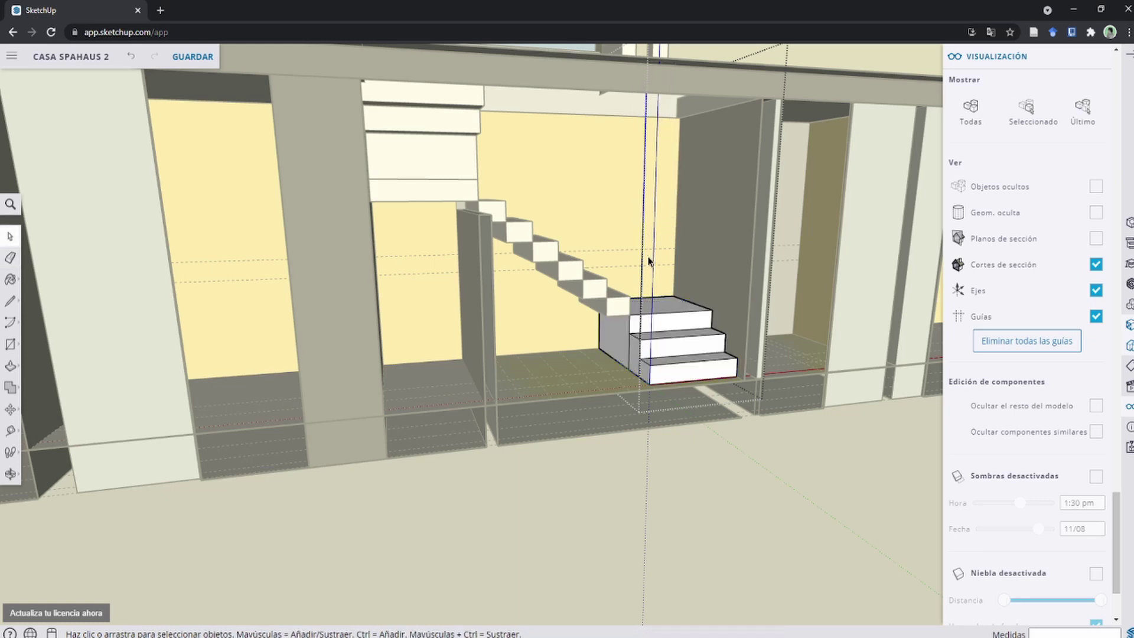
scroll(650, 305, up, 2)
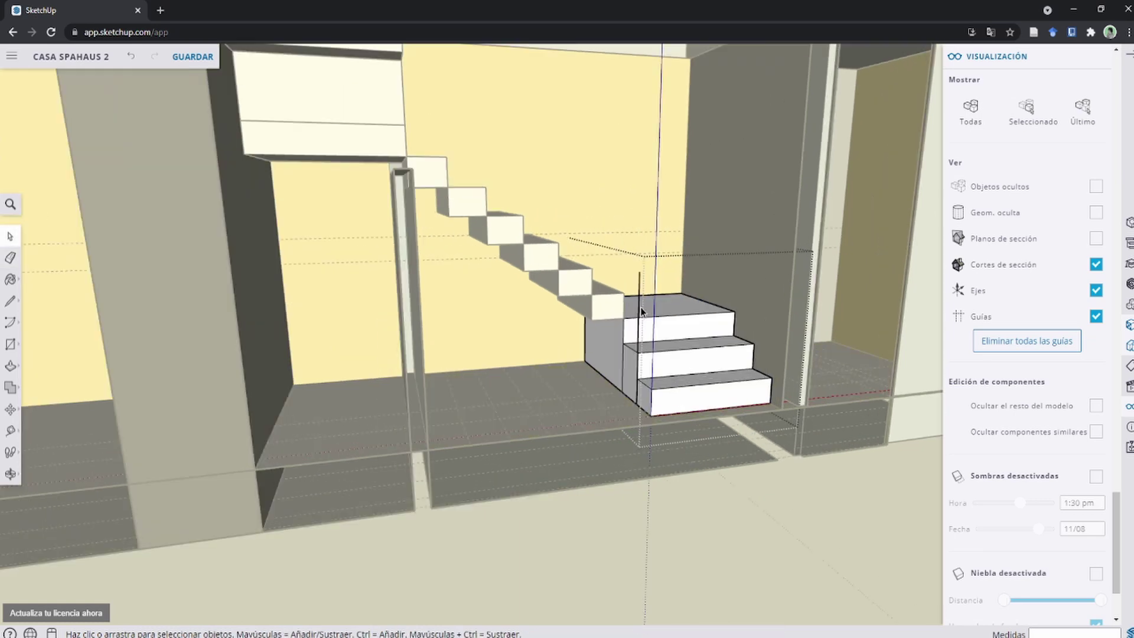
scroll(636, 304, up, 2)
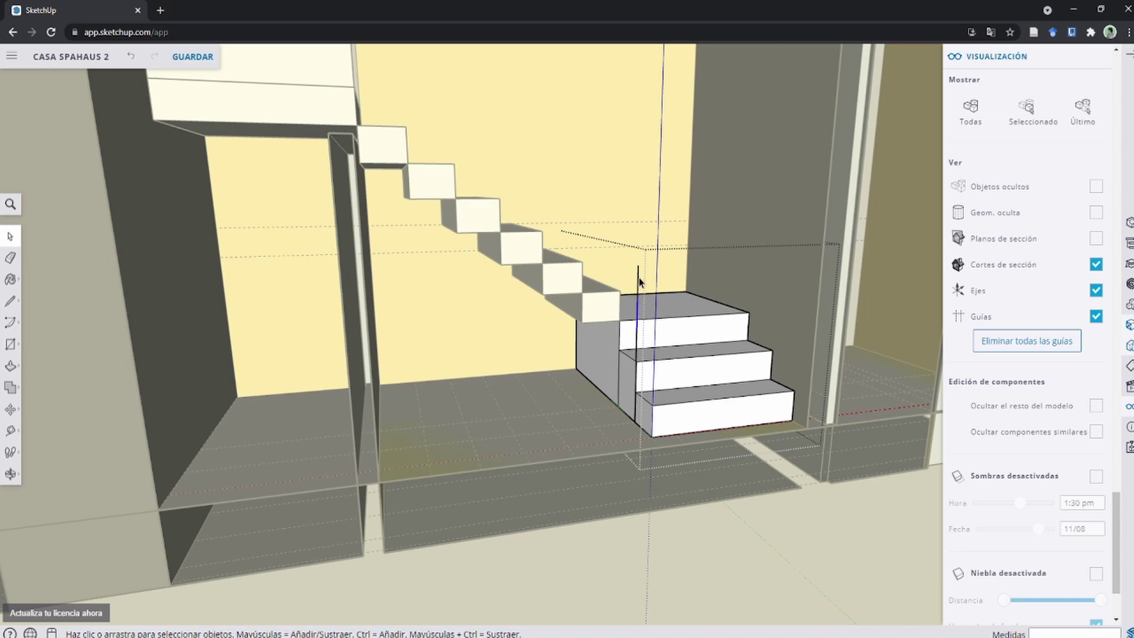
scroll(639, 283, up, 2)
key(e)
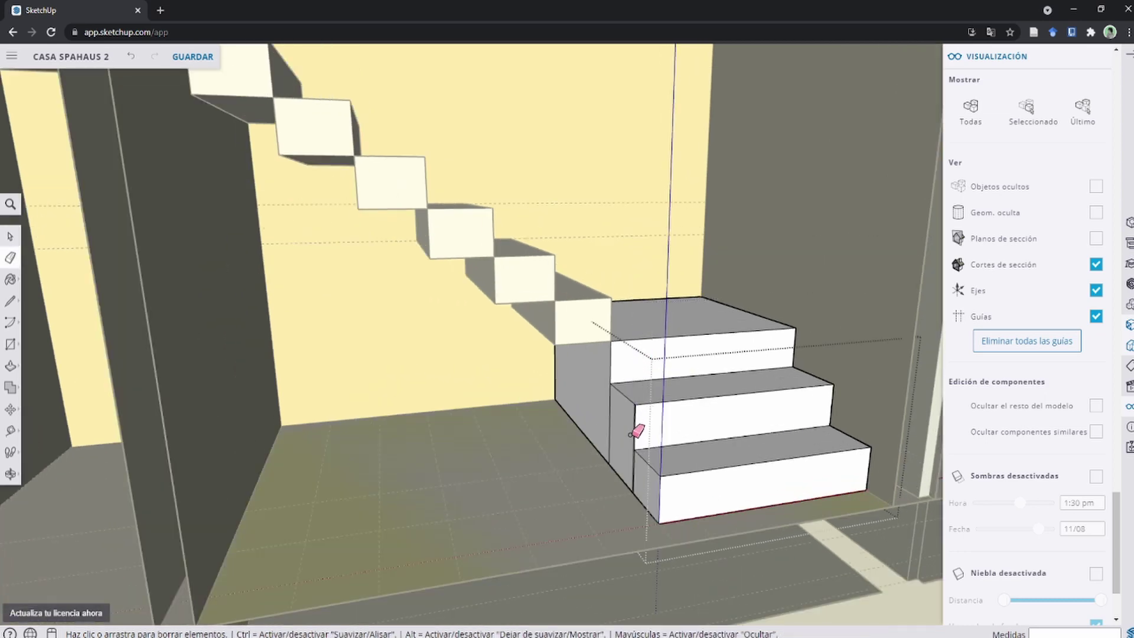
scroll(630, 435, up, 2)
scroll(633, 469, up, 2)
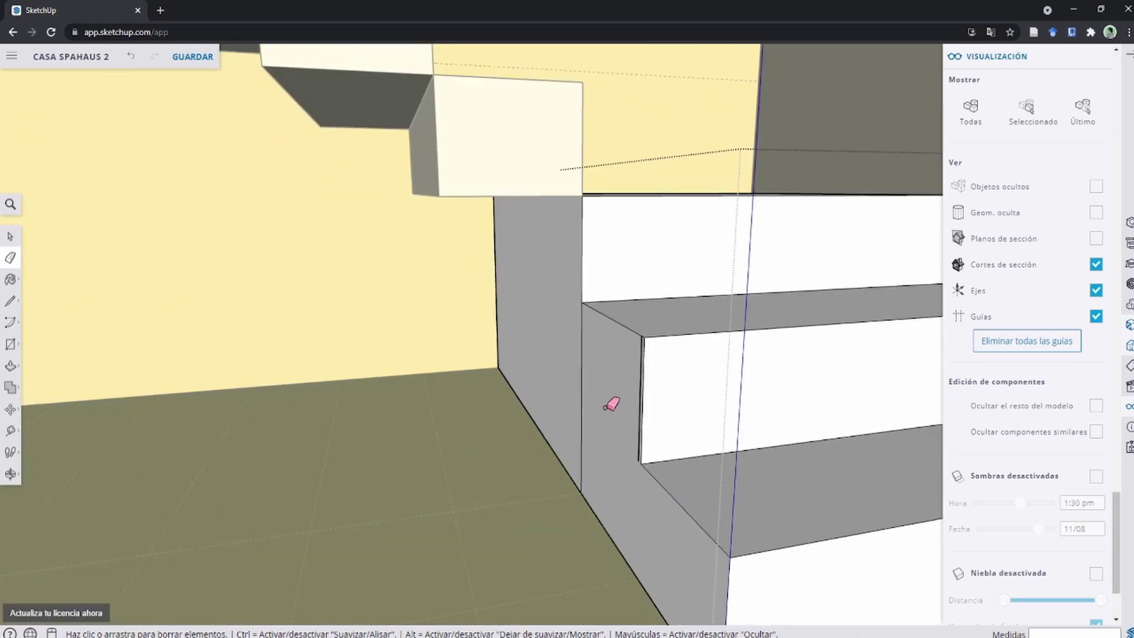
scroll(643, 385, up, 2)
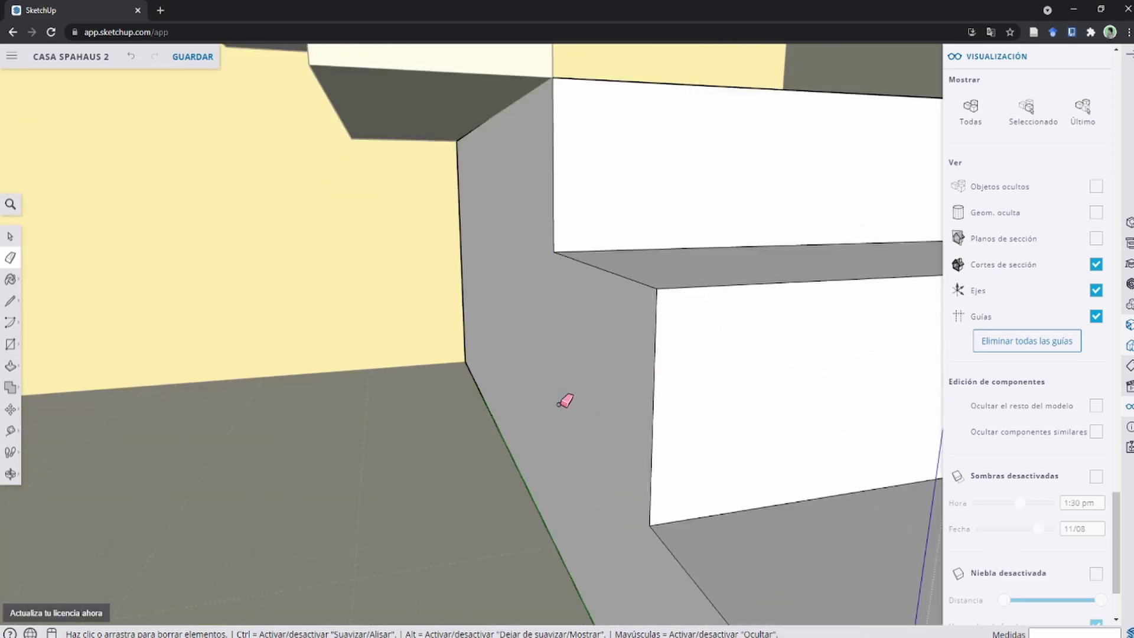
scroll(561, 401, down, 3)
scroll(578, 393, down, 3)
scroll(597, 384, down, 2)
scroll(614, 371, down, 2)
key(space)
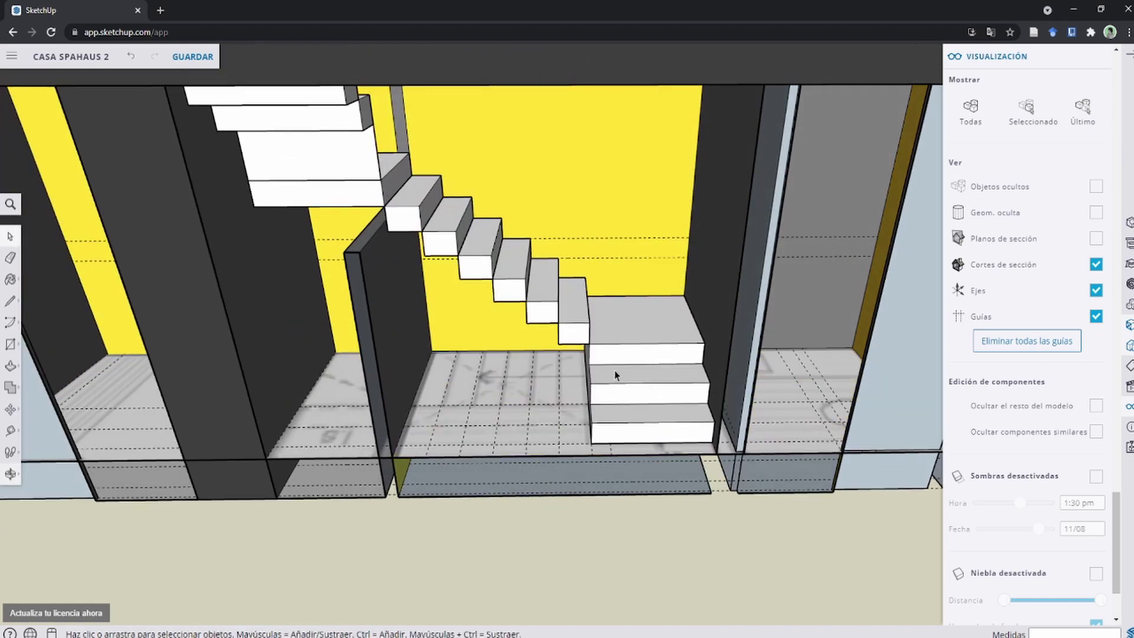
click(614, 371)
scroll(614, 370, down, 2)
scroll(650, 378, down, 2)
scroll(667, 378, down, 1)
scroll(684, 380, up, 1)
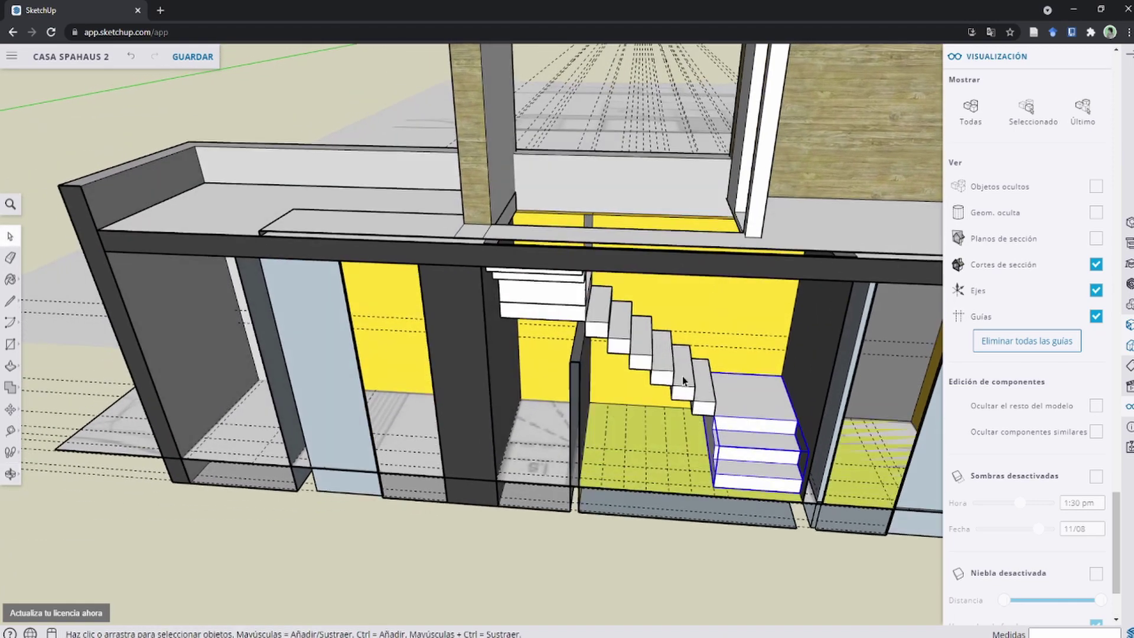
scroll(691, 380, up, 2)
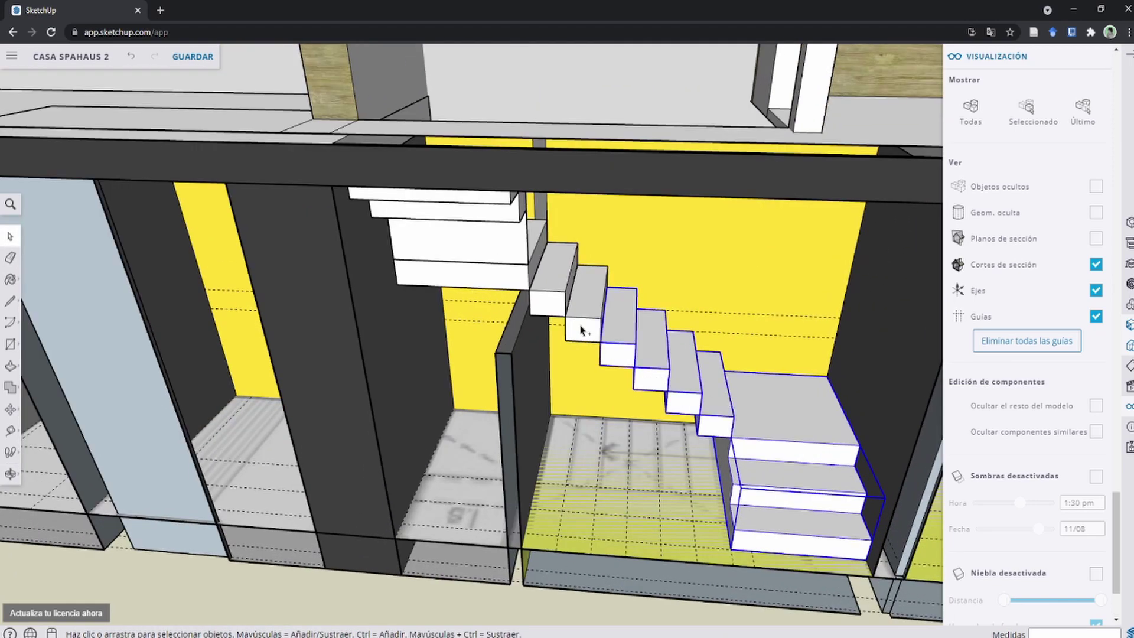
mouse_move(533, 282)
middle_down()
mouse_move(645, 331)
mouse_move(537, 198)
mouse_move(598, 213)
middle_up()
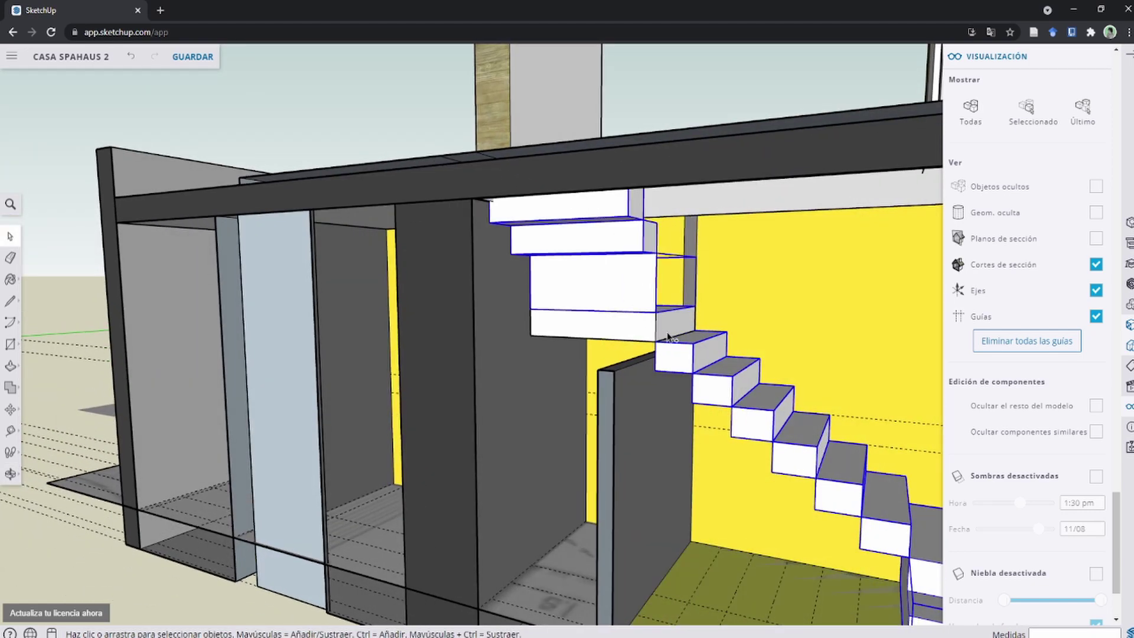
mouse_move(629, 264)
middle_down()
mouse_move(592, 228)
mouse_move(398, 165)
mouse_move(195, 172)
mouse_move(158, 261)
mouse_move(678, 258)
mouse_move(737, 372)
mouse_move(616, 357)
mouse_move(598, 283)
mouse_move(643, 352)
mouse_move(685, 344)
mouse_move(375, 198)
mouse_move(413, 167)
mouse_move(12, 281)
mouse_move(406, 203)
mouse_move(372, 271)
mouse_move(537, 337)
mouse_move(526, 367)
mouse_move(439, 336)
mouse_move(469, 283)
mouse_move(576, 330)
mouse_move(663, 349)
mouse_move(843, 309)
mouse_move(519, 380)
mouse_move(655, 189)
middle_up()
key(s)
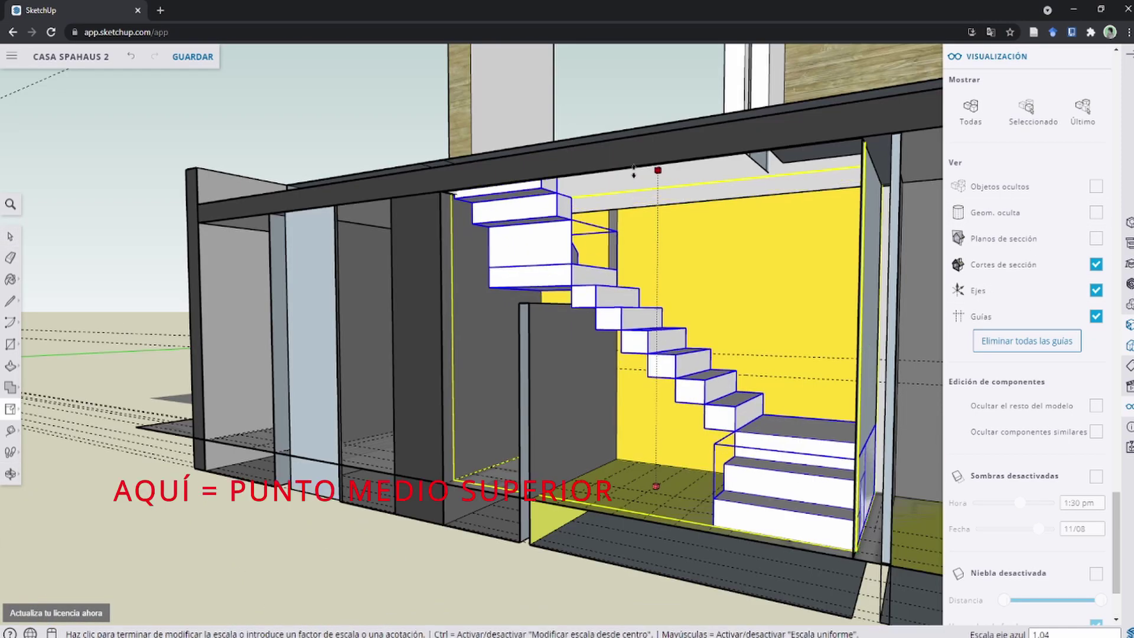
mouse_move(656, 188)
middle_down()
mouse_move(625, 207)
mouse_move(650, 346)
mouse_move(648, 444)
middle_up()
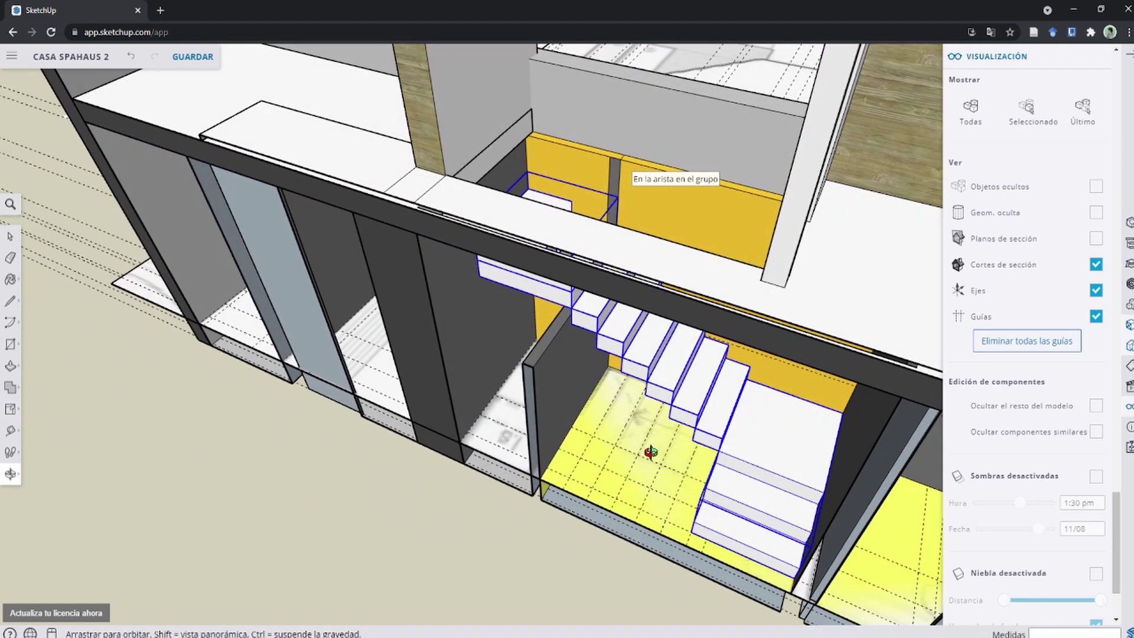
click(648, 451)
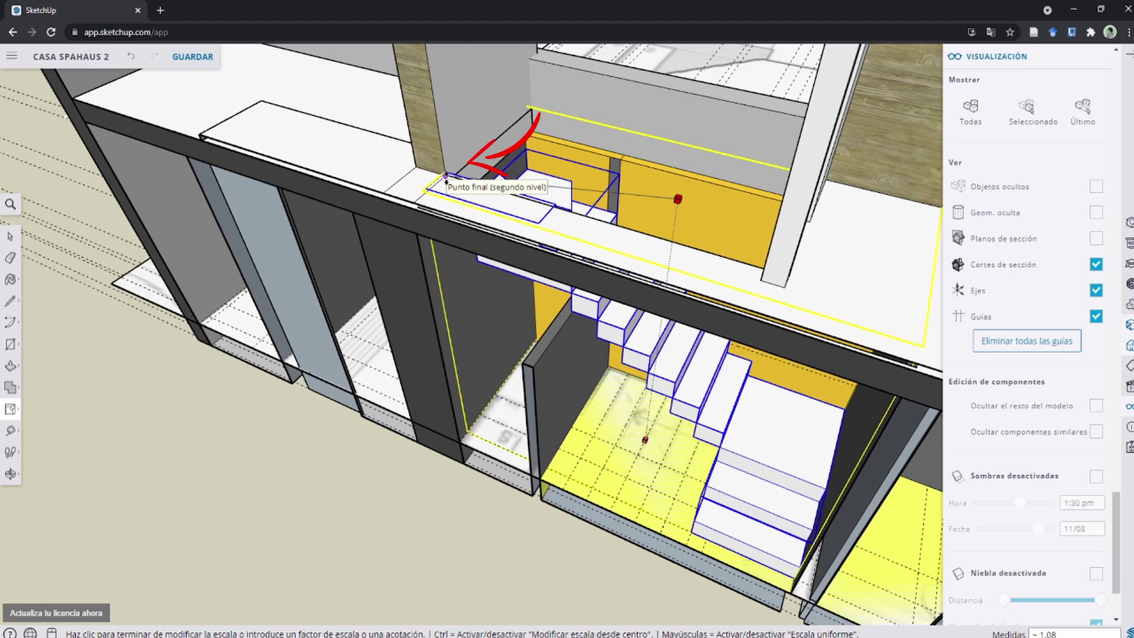
click(446, 176)
key(space)
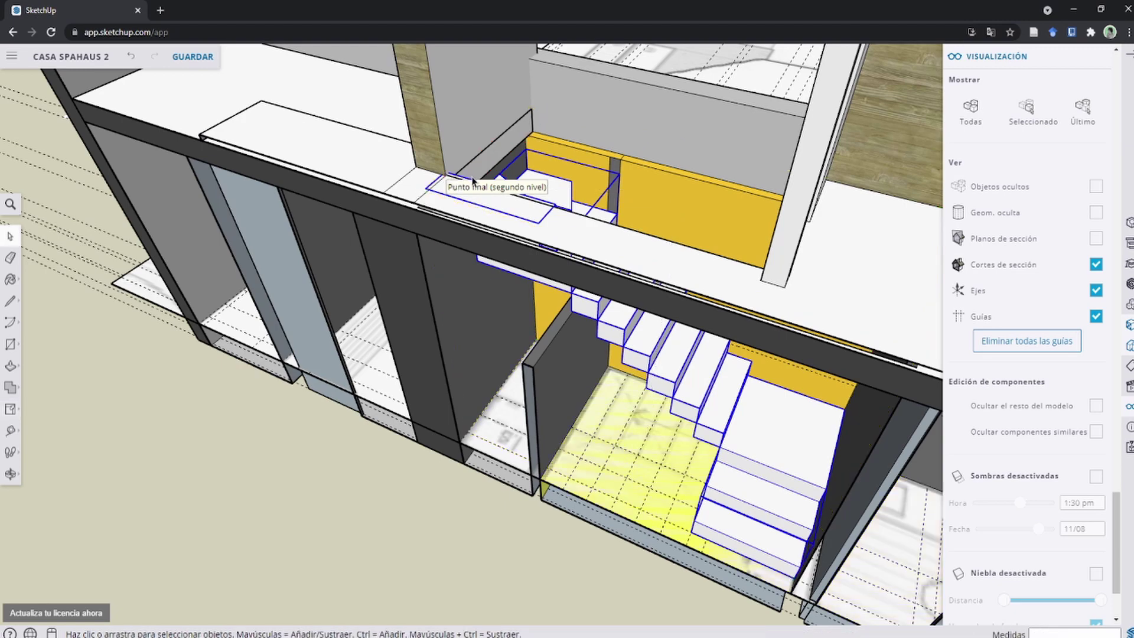
scroll(672, 417, up, 3)
scroll(662, 304, up, 3)
scroll(662, 304, up, 3)
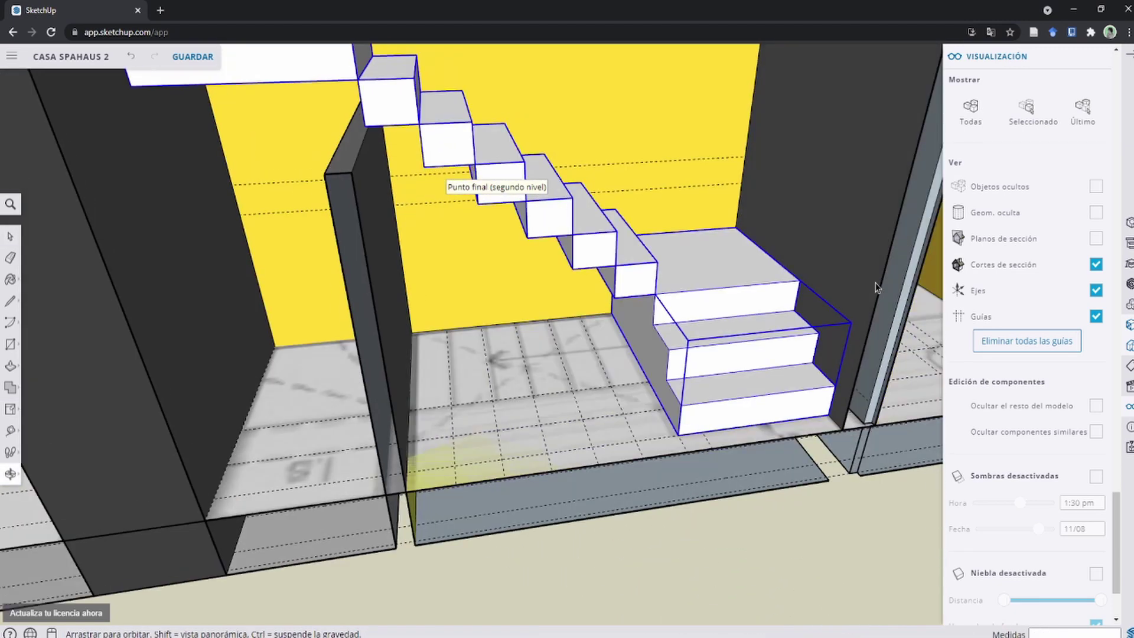
scroll(748, 429, up, 2)
middle_drag(748, 428, 742, 357)
scroll(738, 358, down, 2)
key(r)
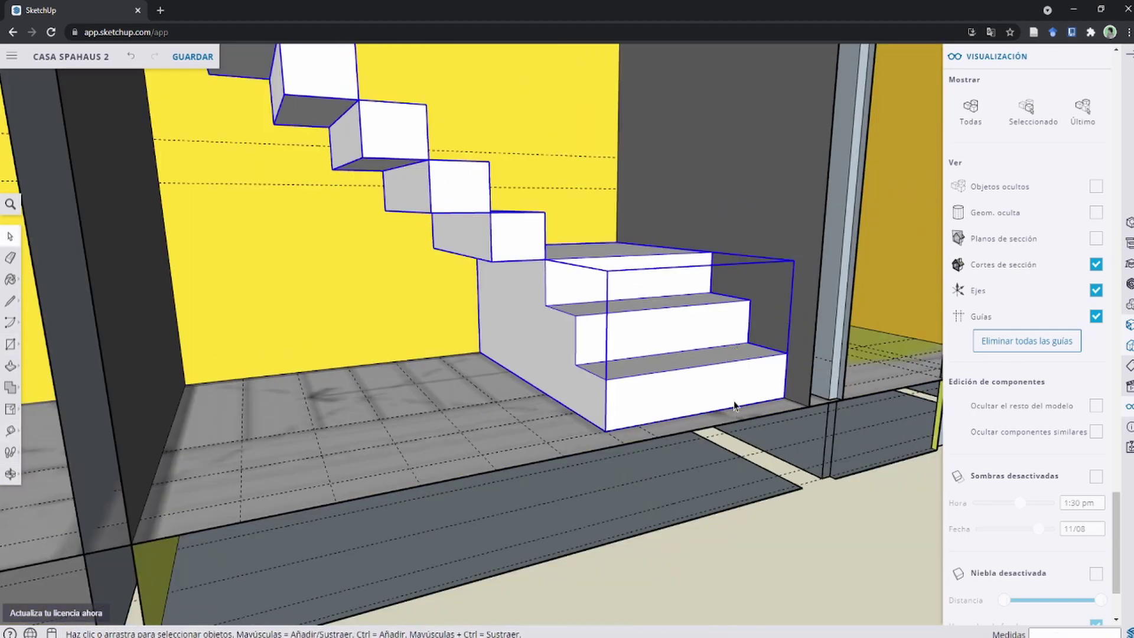
scroll(734, 406, down, 3)
scroll(532, 236, down, 2)
scroll(411, 99, up, 2)
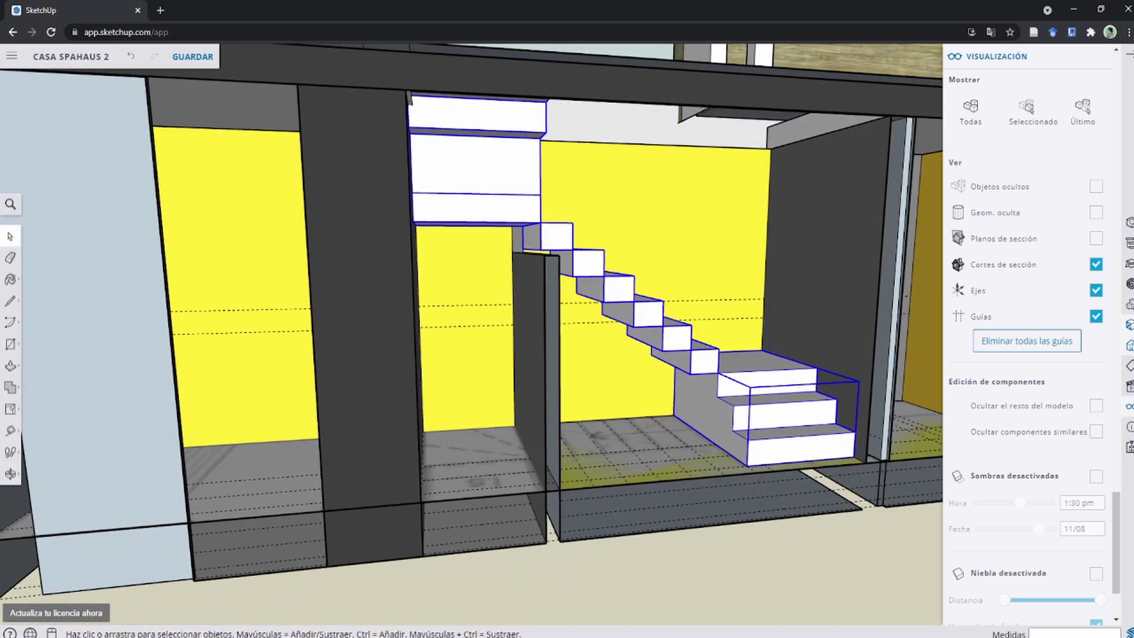
scroll(392, 286, down, 1)
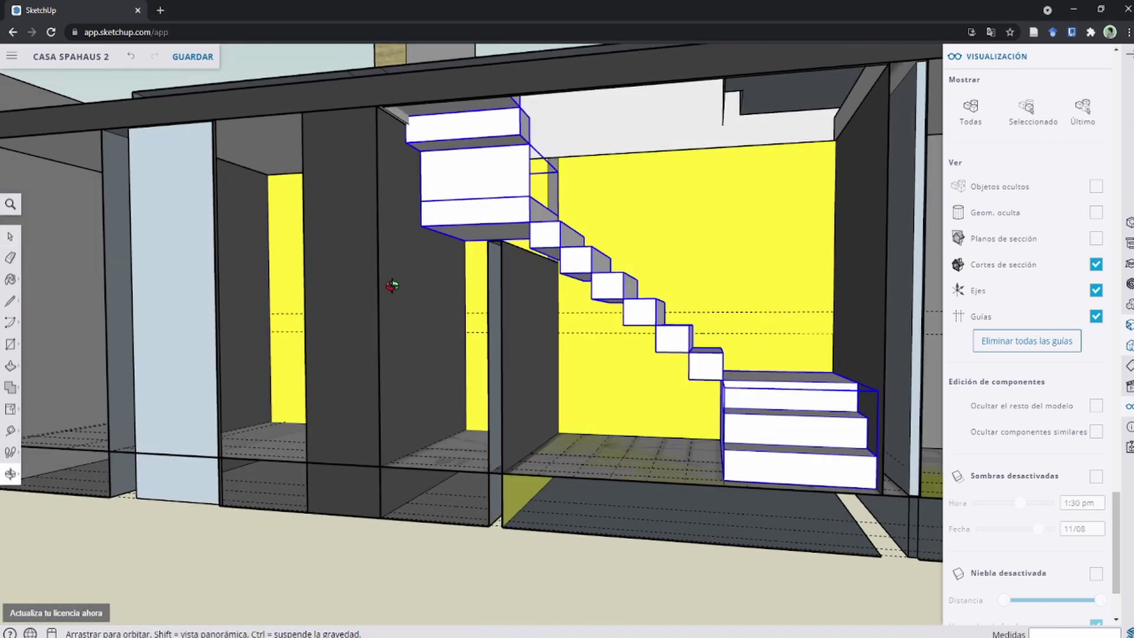
middle_drag(393, 286, 437, 278)
scroll(450, 288, up, 5)
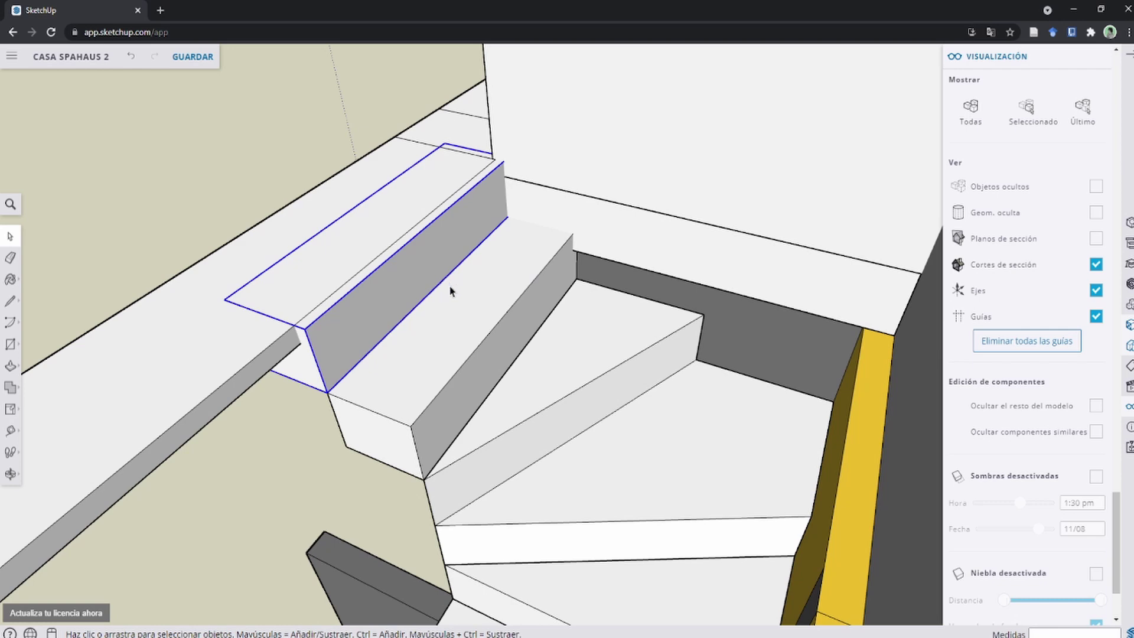
mouse_move(399, 288)
middle_down()
mouse_move(475, 354)
mouse_move(526, 370)
middle_up()
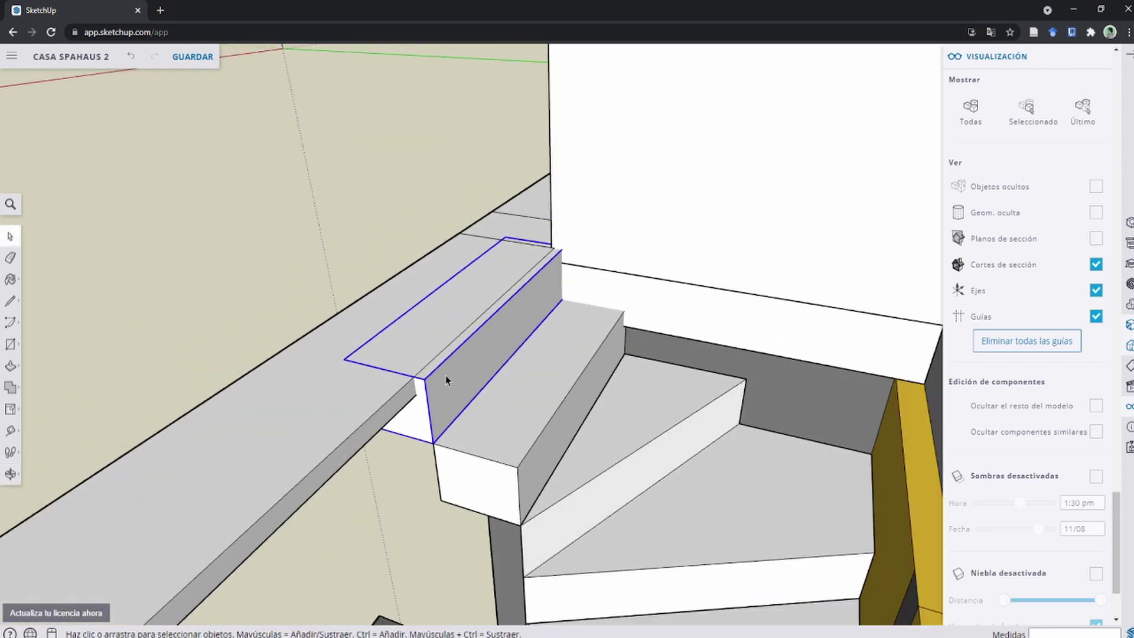
mouse_move(445, 376)
middle_down()
mouse_move(446, 284)
mouse_move(480, 156)
mouse_move(567, 139)
mouse_move(349, 397)
mouse_move(709, 449)
middle_up()
mouse_move(1068, 470)
middle_down()
mouse_move(679, 358)
mouse_move(651, 398)
mouse_move(470, 408)
mouse_move(393, 273)
middle_up()
Step: Turn off section cuts to reveal the hidden geometry around the stairs
scroll(393, 272, up, 3)
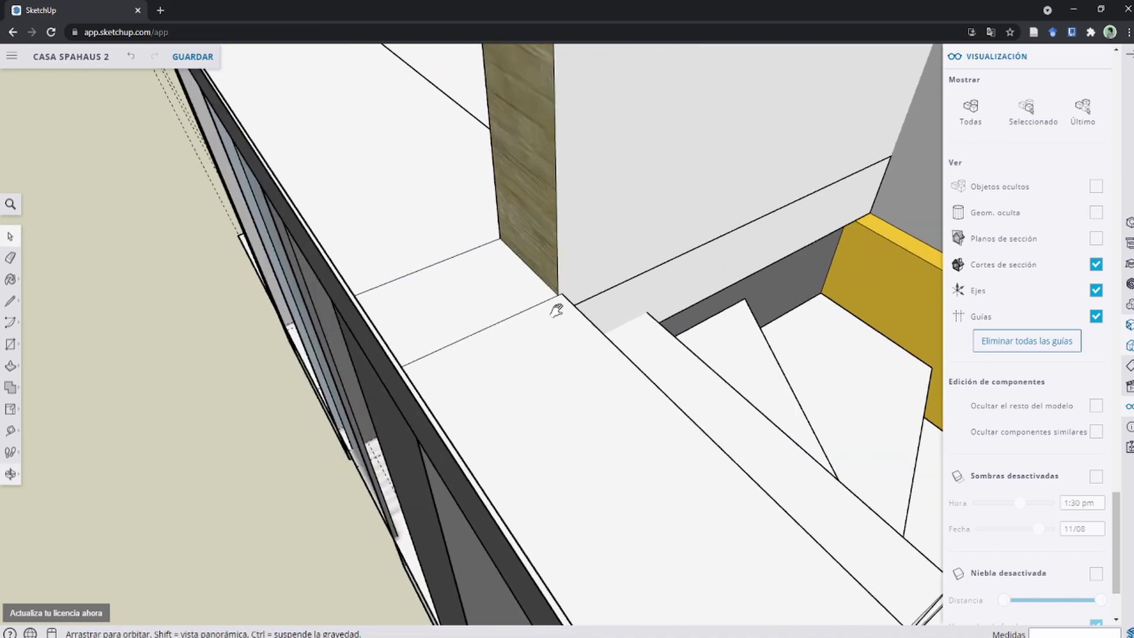
scroll(557, 309, up, 5)
scroll(469, 319, up, 3)
mouse_move(507, 270)
middle_down()
mouse_move(435, 202)
mouse_move(362, 216)
mouse_move(387, 409)
mouse_move(667, 368)
mouse_move(765, 339)
mouse_move(636, 281)
mouse_move(739, 342)
mouse_move(507, 375)
mouse_move(654, 248)
middle_up()
scroll(762, 342, down, 2)
scroll(679, 319, up, 3)
mouse_move(679, 319)
middle_down()
mouse_move(895, 288)
mouse_move(684, 279)
mouse_move(1054, 251)
middle_up()
click(1096, 269)
Step: Push/Pull the faces under the ceiling beam to extend the block
mouse_move(591, 333)
middle_down()
mouse_move(593, 223)
mouse_move(626, 11)
middle_up()
mouse_move(493, 331)
middle_down()
mouse_move(532, 253)
mouse_move(468, 326)
middle_up()
scroll(468, 327, up, 2)
key(p)
click(444, 417)
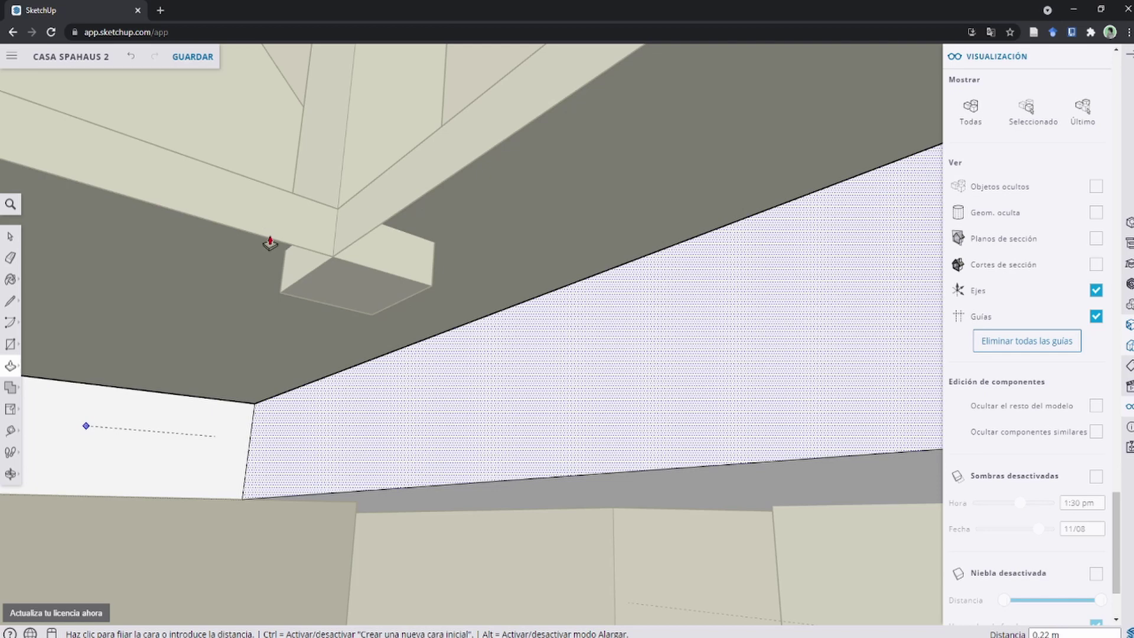
click(168, 375)
key(space)
key(p)
click(101, 422)
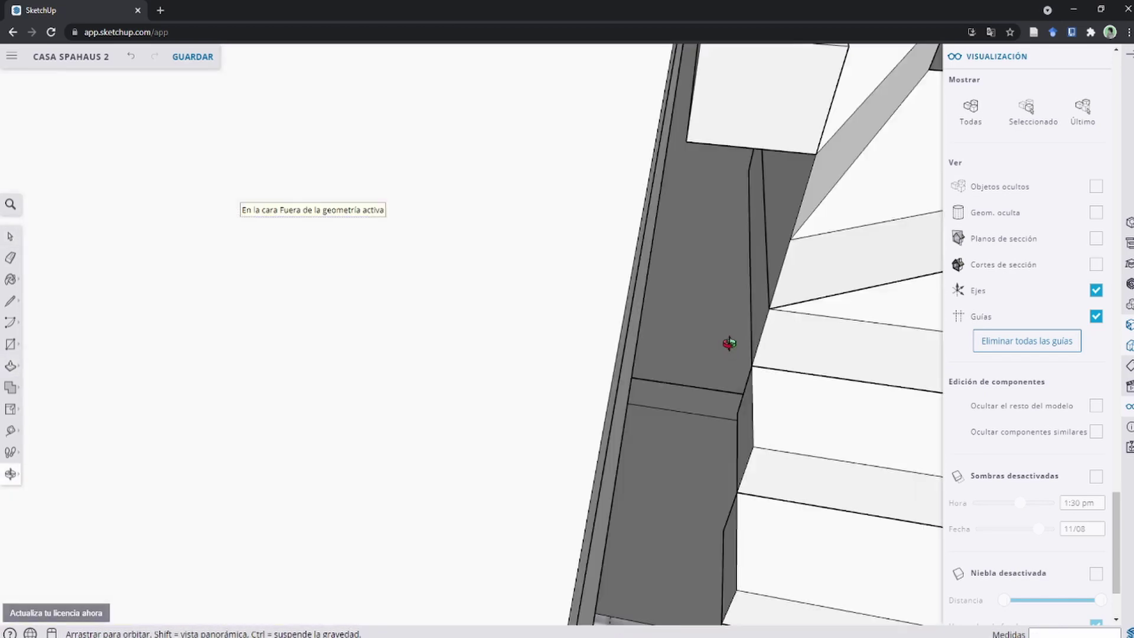
Step: Scale the box under the beam longer along its length
mouse_move(294, 318)
middle_down()
mouse_move(602, 245)
mouse_move(473, 157)
mouse_move(443, 93)
mouse_move(442, 193)
mouse_move(550, 241)
mouse_move(607, 121)
mouse_move(430, 389)
mouse_move(610, 274)
mouse_move(577, 278)
middle_up()
scroll(650, 177, down, 3)
scroll(621, 225, up, 3)
scroll(455, 178, up, 3)
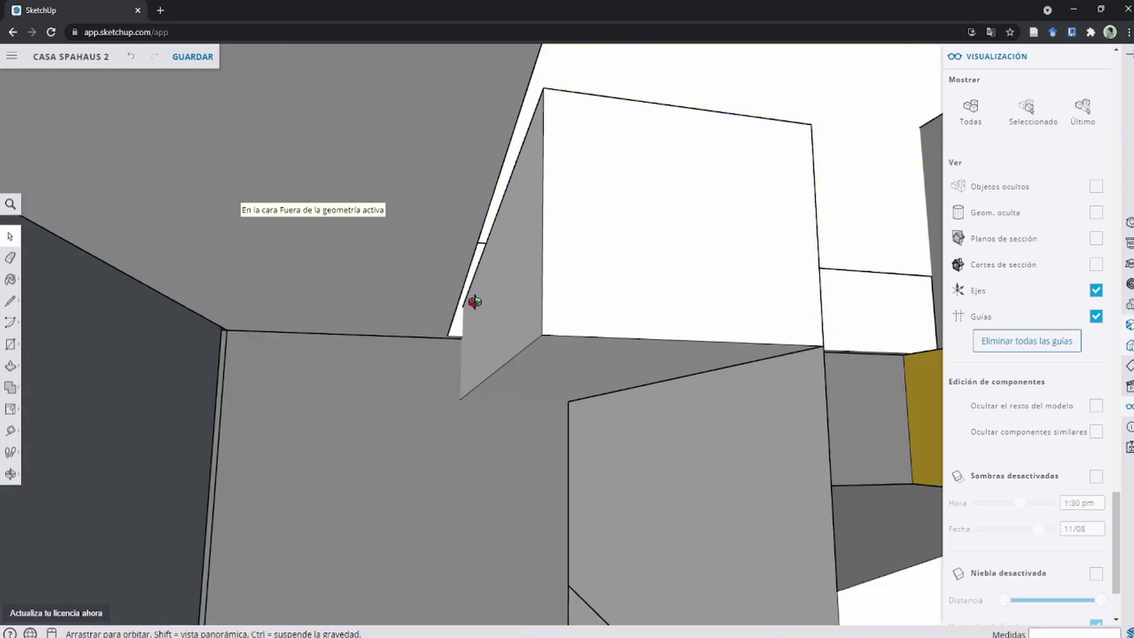
mouse_move(474, 302)
middle_down()
mouse_move(578, 292)
mouse_move(650, 197)
mouse_move(481, 372)
mouse_move(671, 420)
mouse_move(524, 255)
middle_up()
key(s)
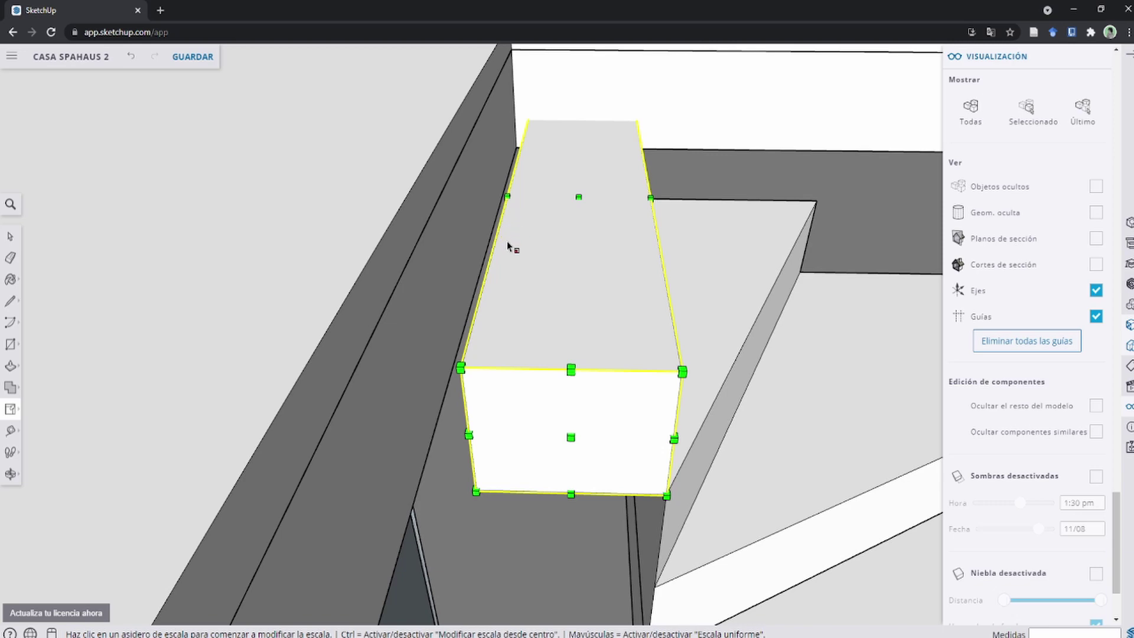
click(511, 250)
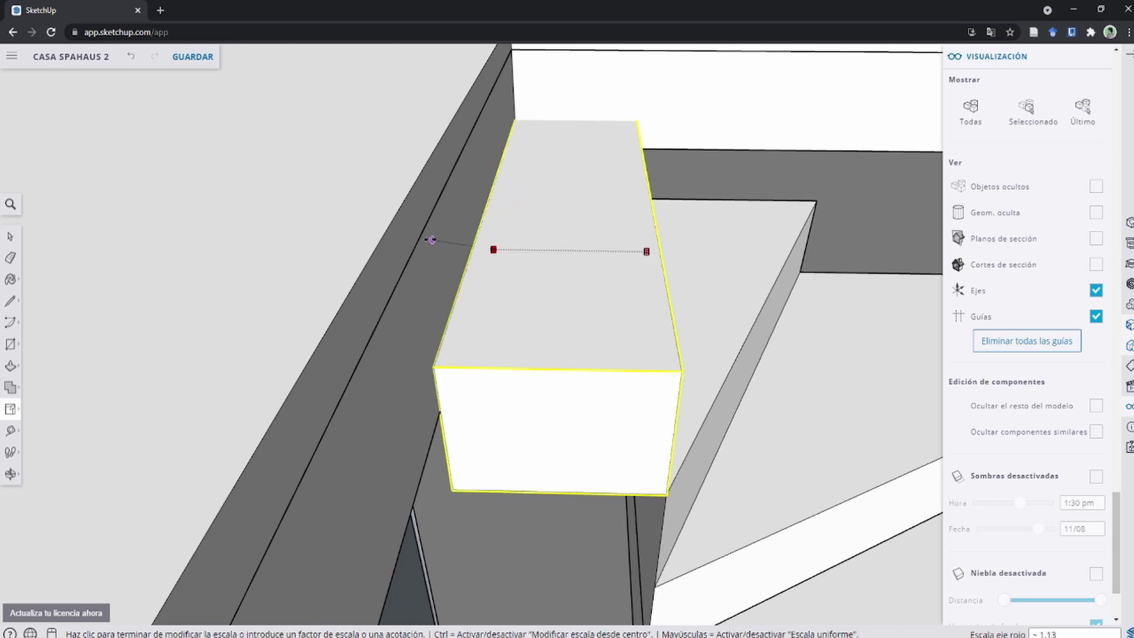
click(493, 307)
mouse_move(493, 306)
middle_down()
mouse_move(513, 175)
mouse_move(552, 66)
mouse_move(603, 260)
mouse_move(616, 186)
mouse_move(810, 357)
mouse_move(780, 349)
mouse_move(761, 408)
mouse_move(717, 299)
mouse_move(752, 534)
mouse_move(688, 438)
mouse_move(658, 418)
mouse_move(787, 380)
mouse_move(692, 430)
mouse_move(673, 306)
middle_up()
key(space)
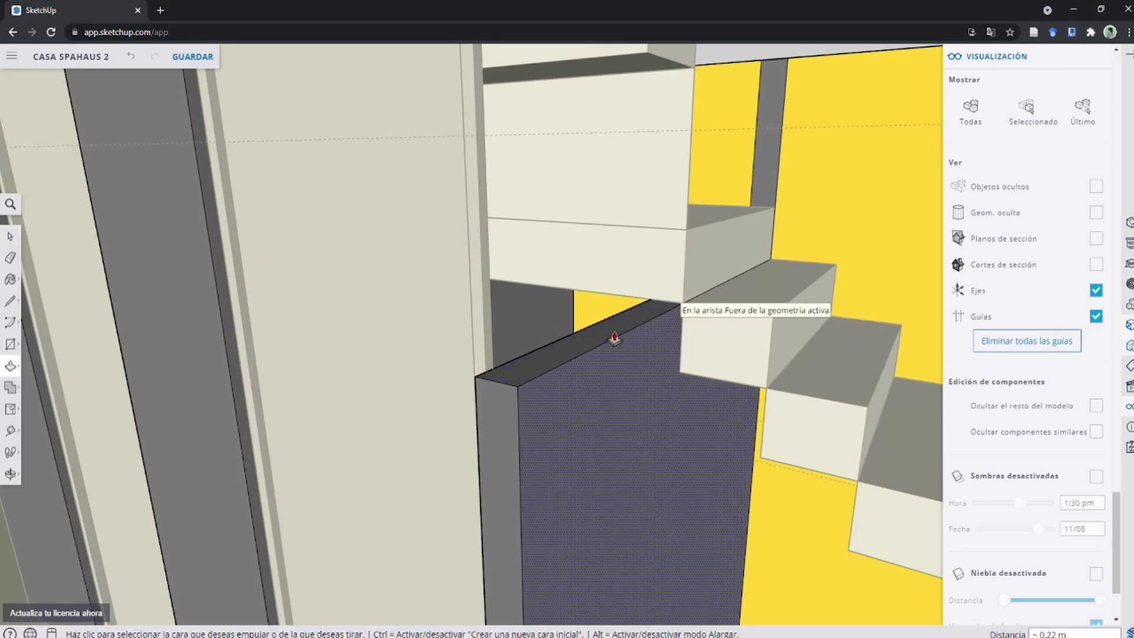
Step: Pull the low wall beside the stairs up about 0.55 m toward the upper slab
mouse_move(616, 320)
middle_down()
mouse_move(636, 458)
mouse_move(469, 400)
mouse_move(494, 451)
mouse_move(627, 443)
middle_up()
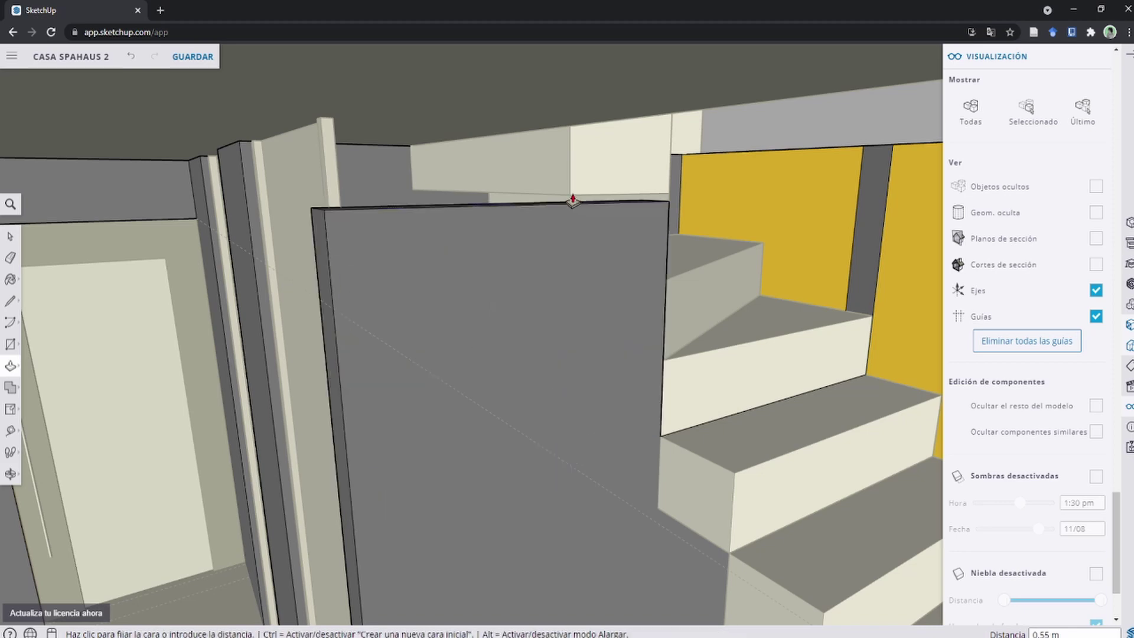
click(570, 199)
scroll(549, 242, up, 1)
scroll(551, 206, up, 3)
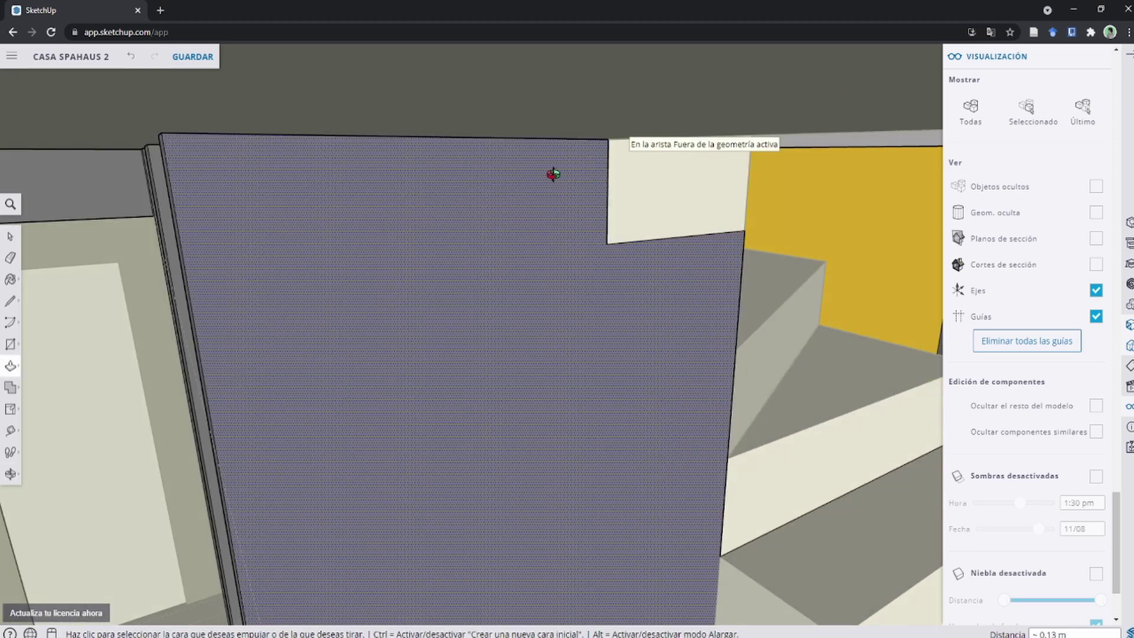
scroll(585, 174, up, 2)
Step: Orbit and zoom to view the yellow wall and its floating steps
key(space)
scroll(614, 175, down, 3)
scroll(616, 201, up, 5)
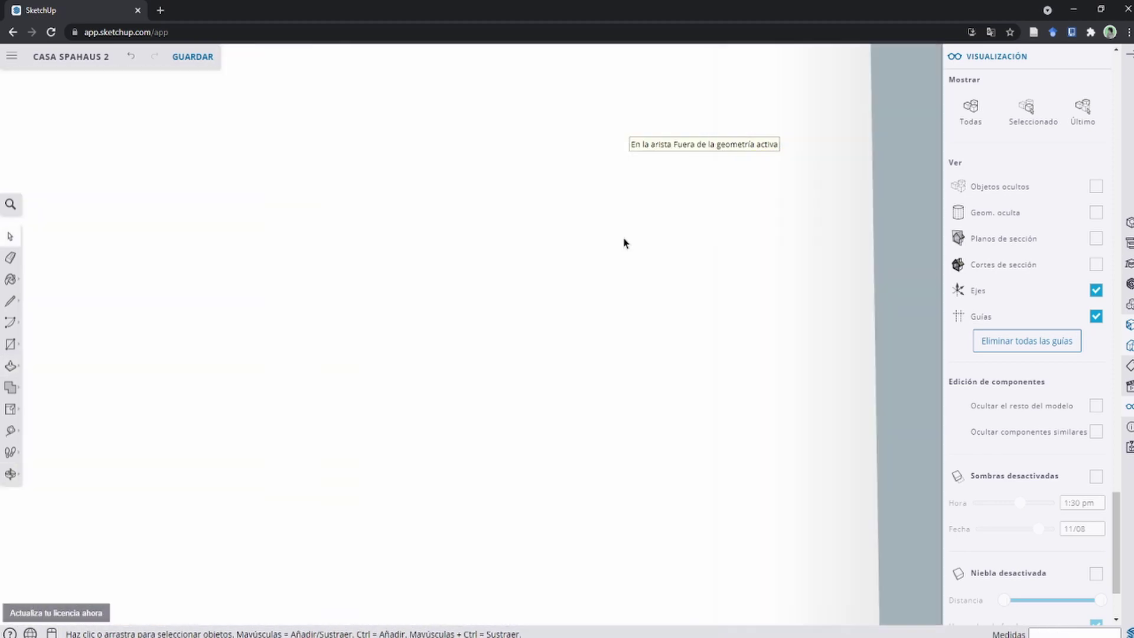
scroll(626, 183, down, 3)
scroll(650, 165, up, 1)
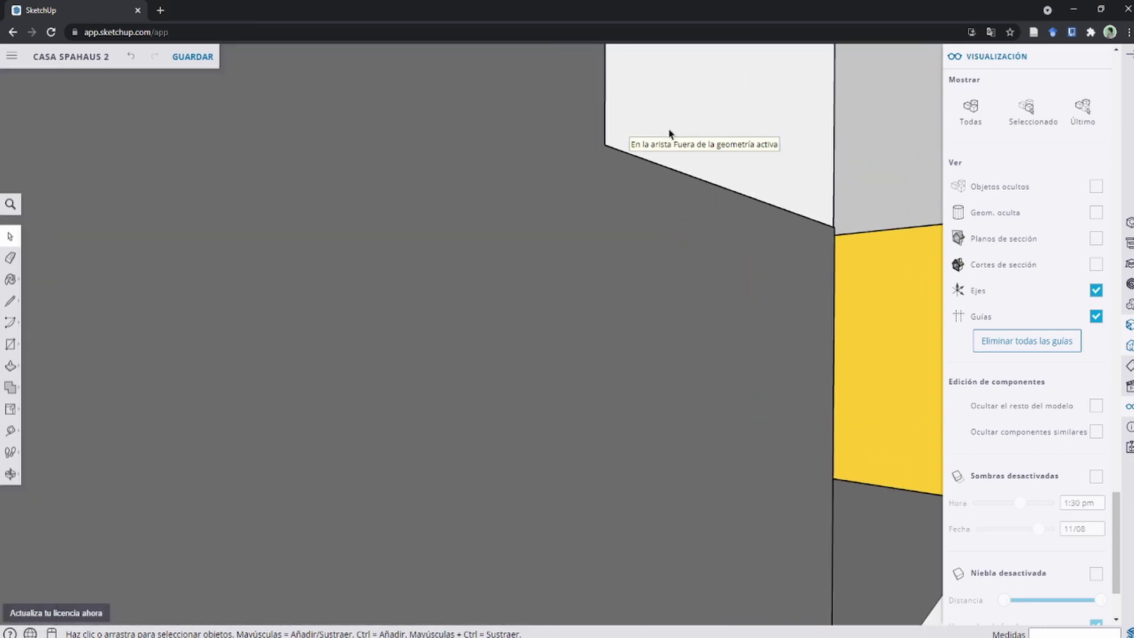
scroll(639, 190, down, 1)
mouse_move(632, 314)
middle_down()
mouse_move(742, 321)
mouse_move(590, 296)
mouse_move(643, 446)
middle_up()
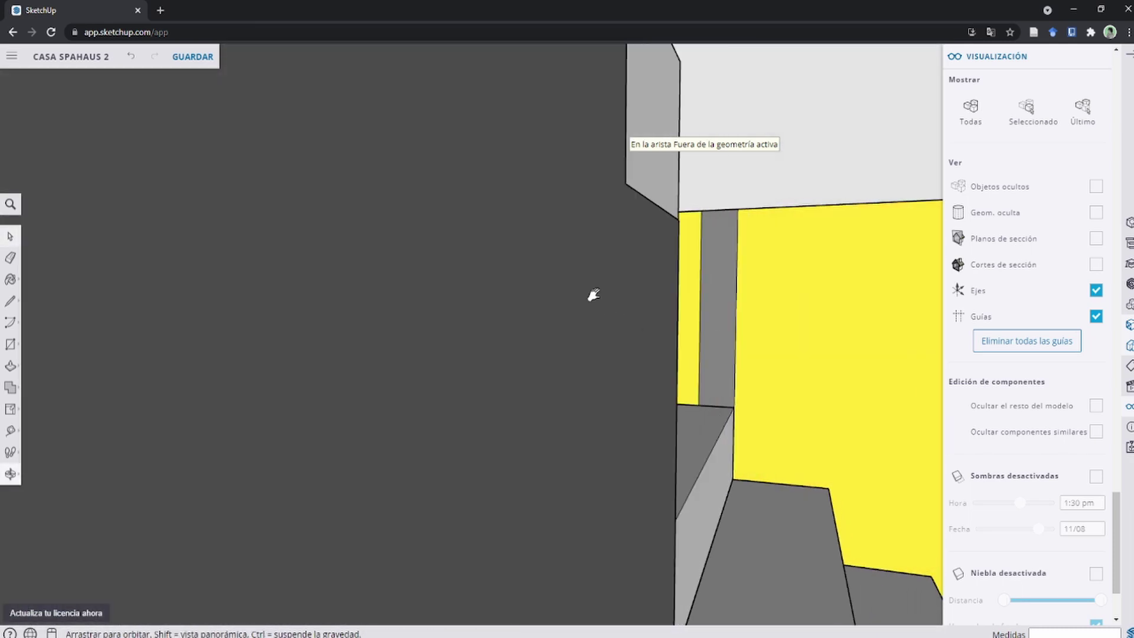
scroll(644, 445, down, 2)
scroll(608, 373, down, 3)
scroll(618, 362, down, 1)
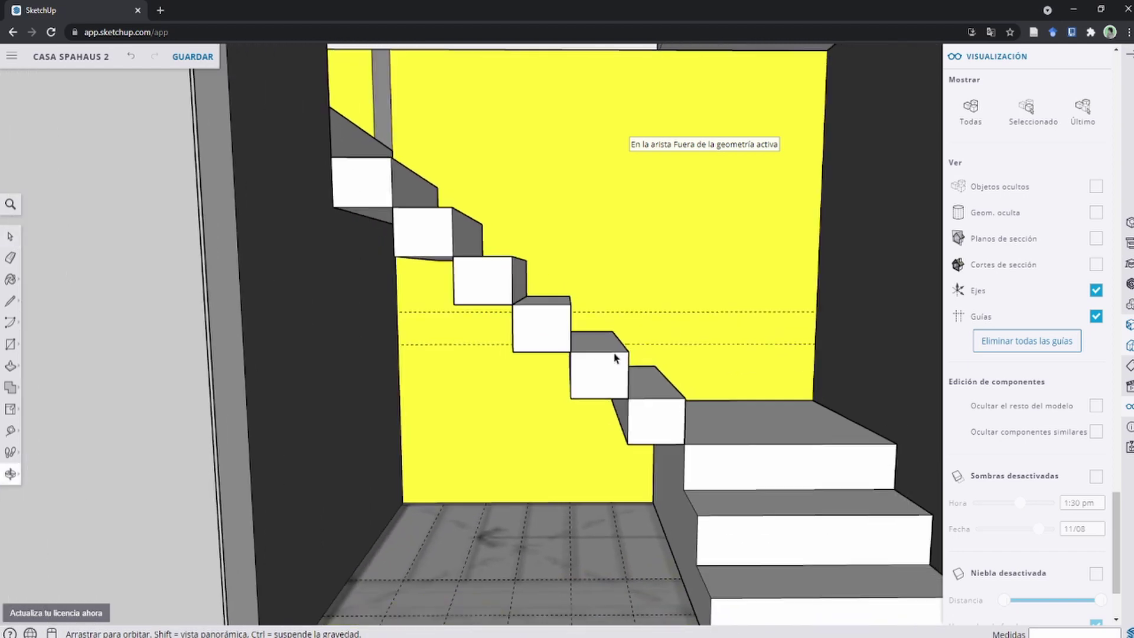
Step: Make the box at the top of the stair wall unique with Convertir en único
mouse_move(606, 361)
middle_down()
mouse_move(349, 286)
mouse_move(539, 321)
mouse_move(325, 380)
mouse_move(473, 155)
middle_up()
scroll(471, 136, up, 2)
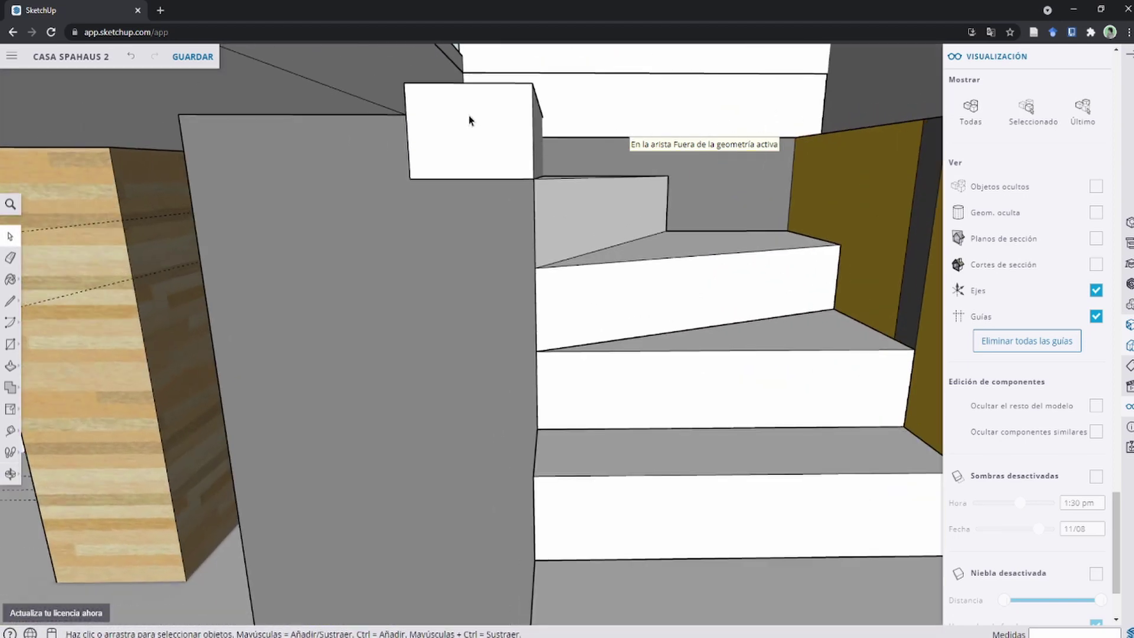
middle_drag(439, 189, 441, 158)
right_click(453, 133)
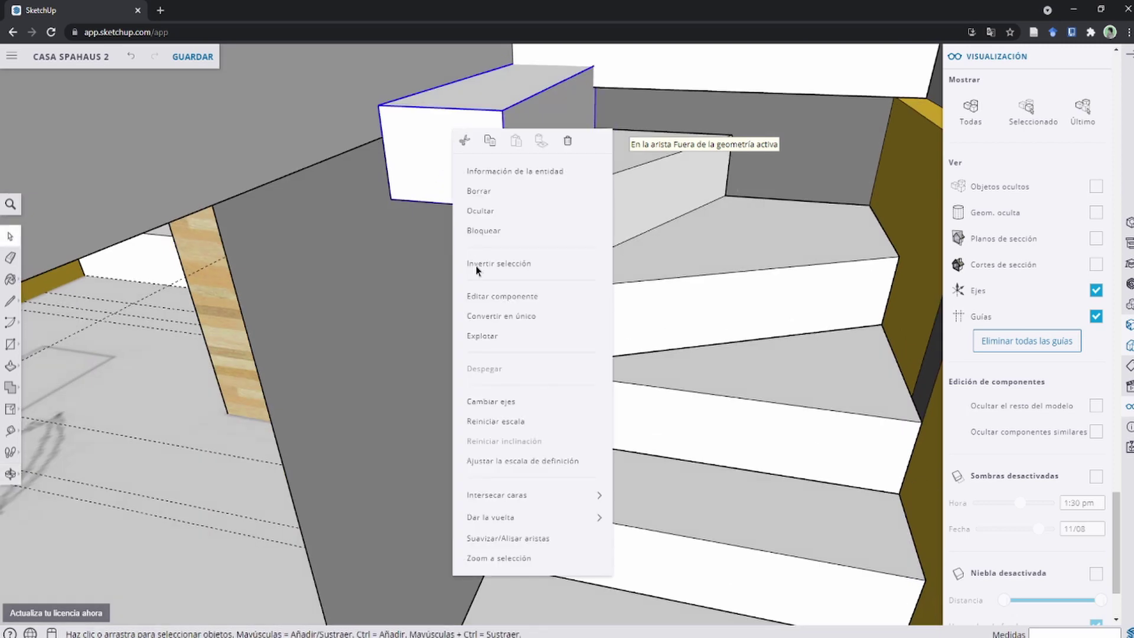
click(499, 319)
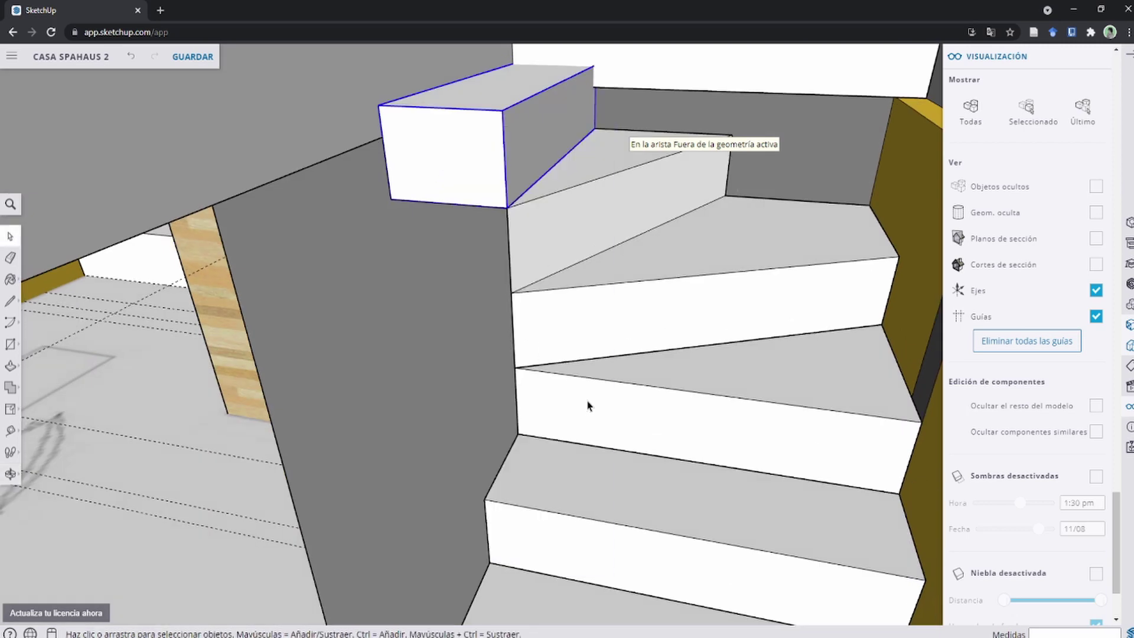
mouse_move(587, 405)
middle_down()
mouse_move(653, 332)
mouse_move(864, 223)
mouse_move(782, 522)
mouse_move(691, 420)
mouse_move(888, 453)
mouse_move(615, 342)
mouse_move(764, 388)
mouse_move(690, 380)
mouse_move(648, 329)
mouse_move(588, 292)
mouse_move(533, 283)
middle_up()
Step: Enter the stair block group and select all its blocks
double_click(532, 283)
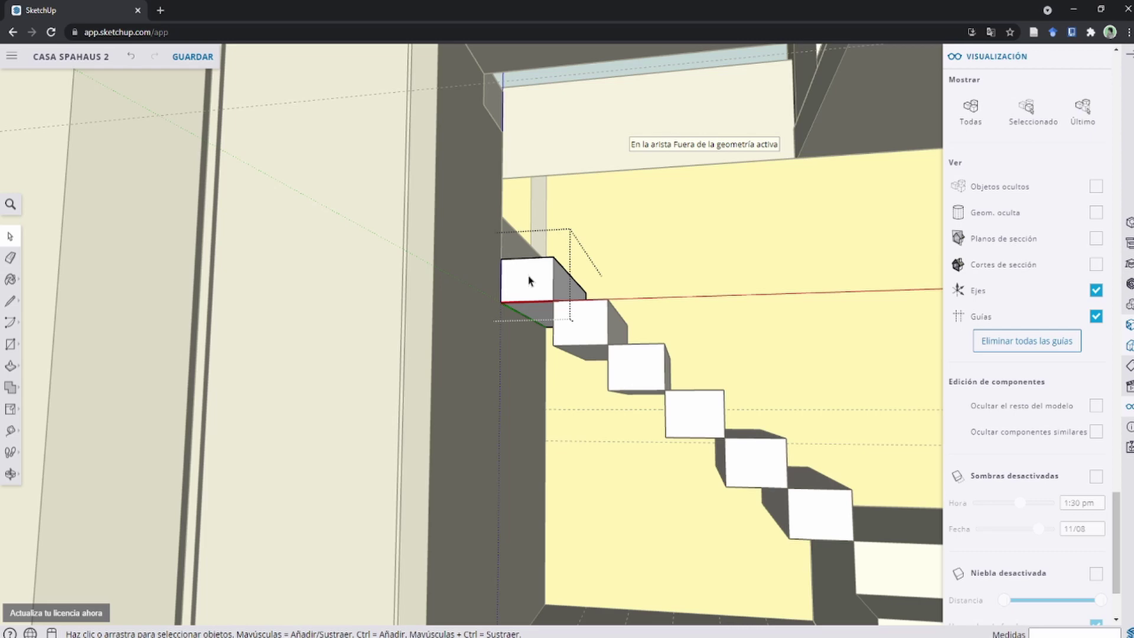
triple_click(530, 283)
mouse_move(530, 285)
middle_down()
mouse_move(514, 274)
mouse_move(537, 293)
middle_up()
scroll(696, 425, down, 2)
middle_drag(696, 426, 569, 311)
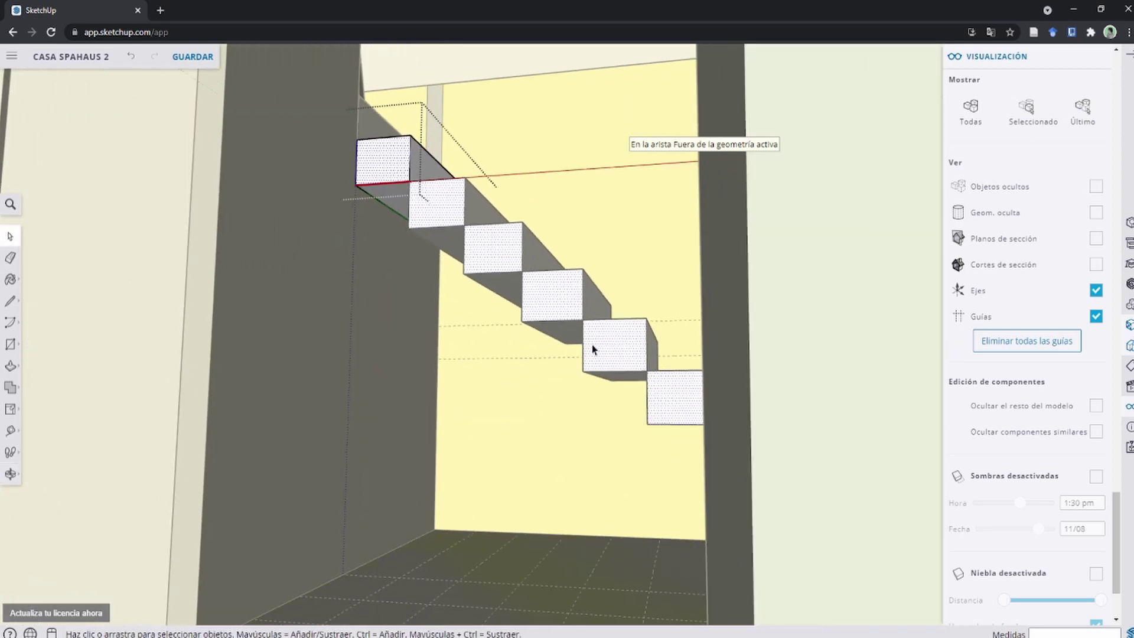
scroll(629, 357, up, 5)
middle_drag(666, 312, 683, 299)
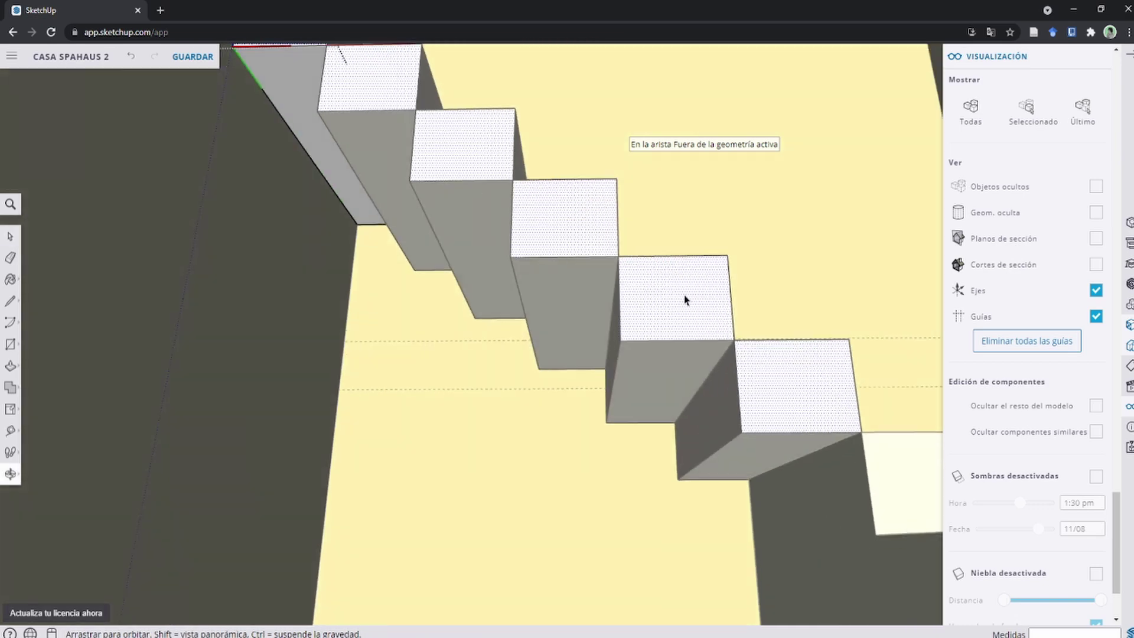
Step: Push the top stair block down to a thin tread about 0.13 m thick
click(664, 354)
double_click(665, 360)
scroll(654, 359, up, 1)
scroll(654, 359, up, 2)
key(p)
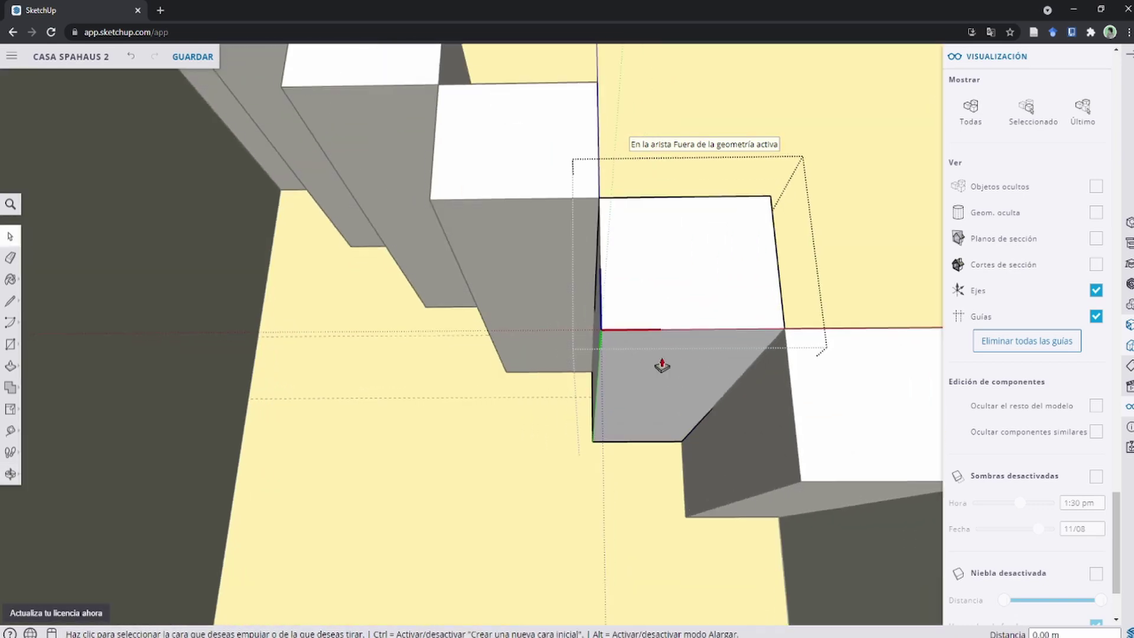
drag(679, 371, 662, 290)
Step: Orbit around the staircase to inspect the slim floating treads
scroll(664, 366, down, 5)
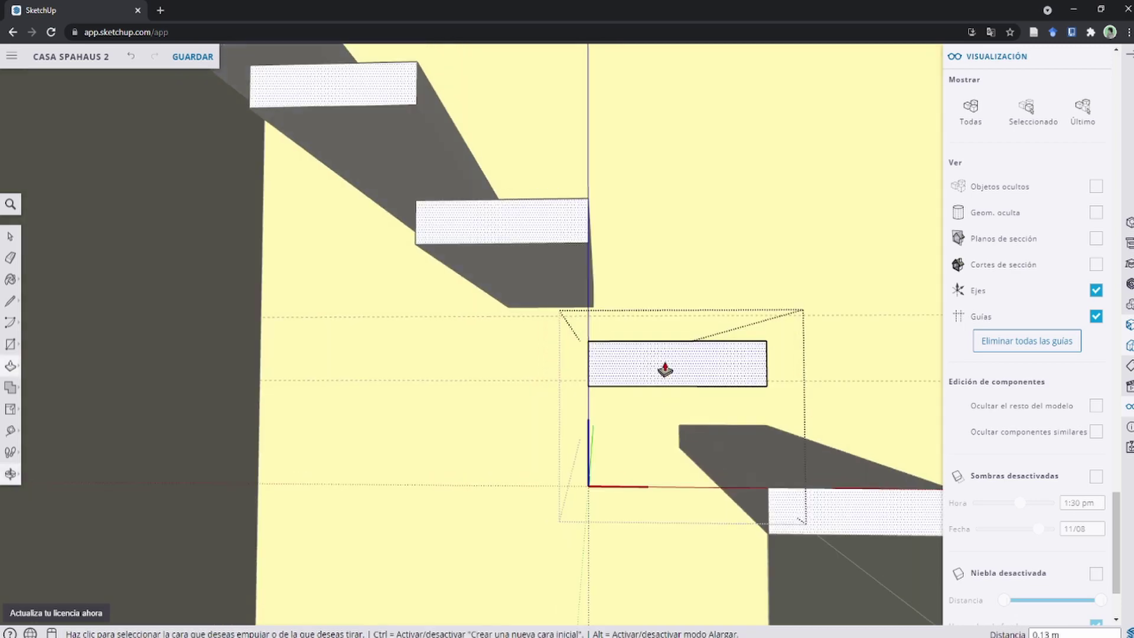
middle_drag(644, 353, 667, 366)
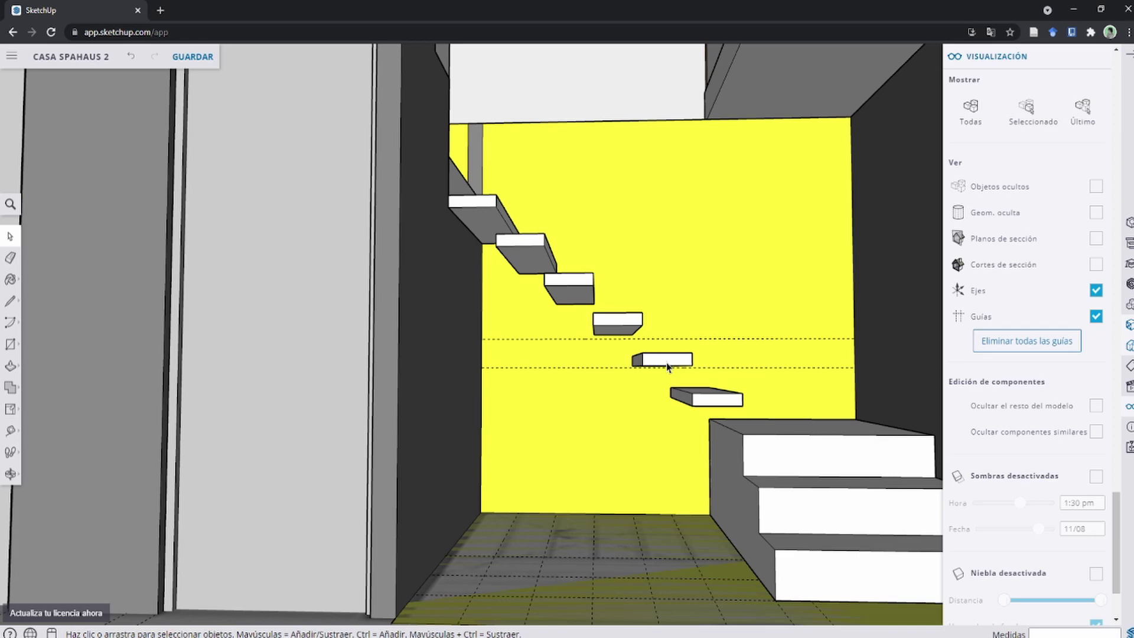
scroll(668, 366, down, 3)
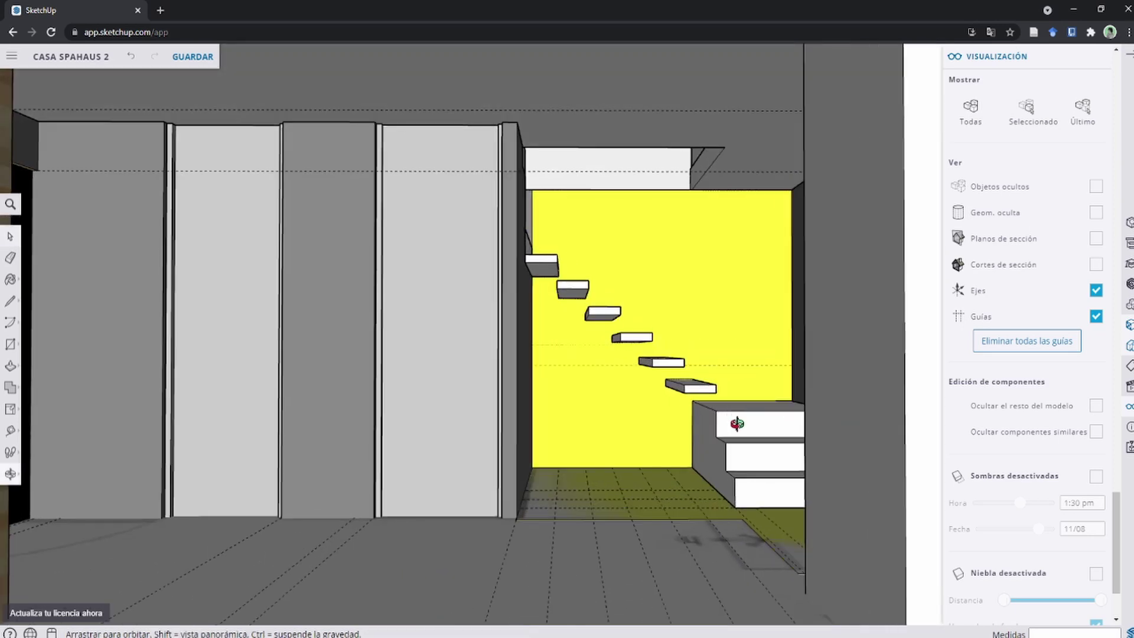
middle_drag(708, 387, 663, 381)
scroll(662, 371, up, 3)
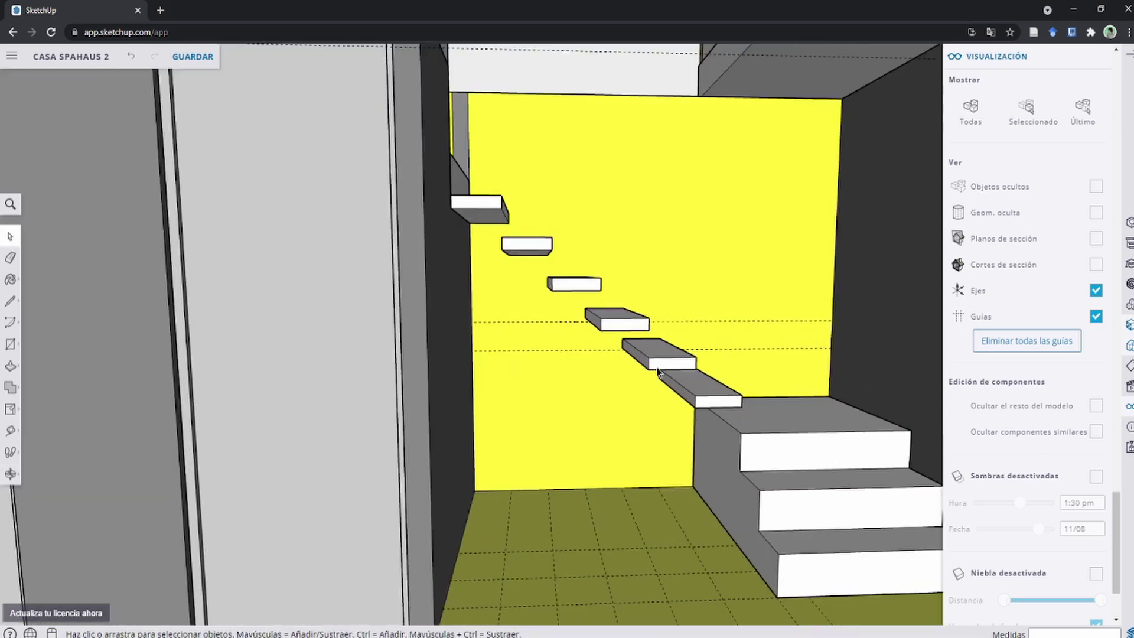
middle_drag(627, 329, 490, 242)
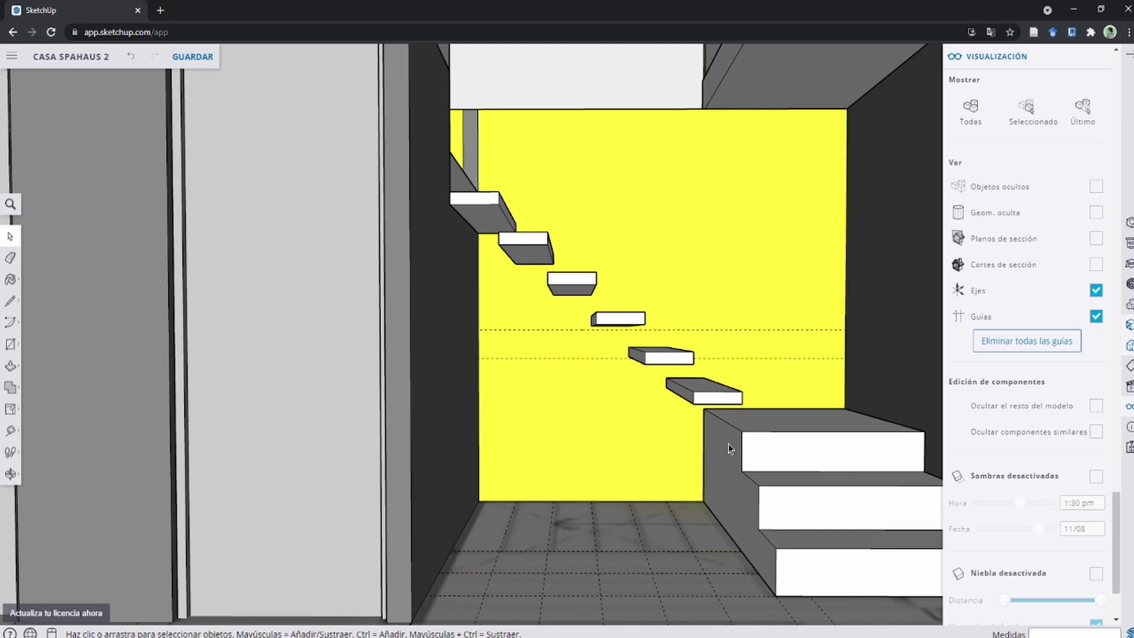
middle_drag(728, 445, 507, 403)
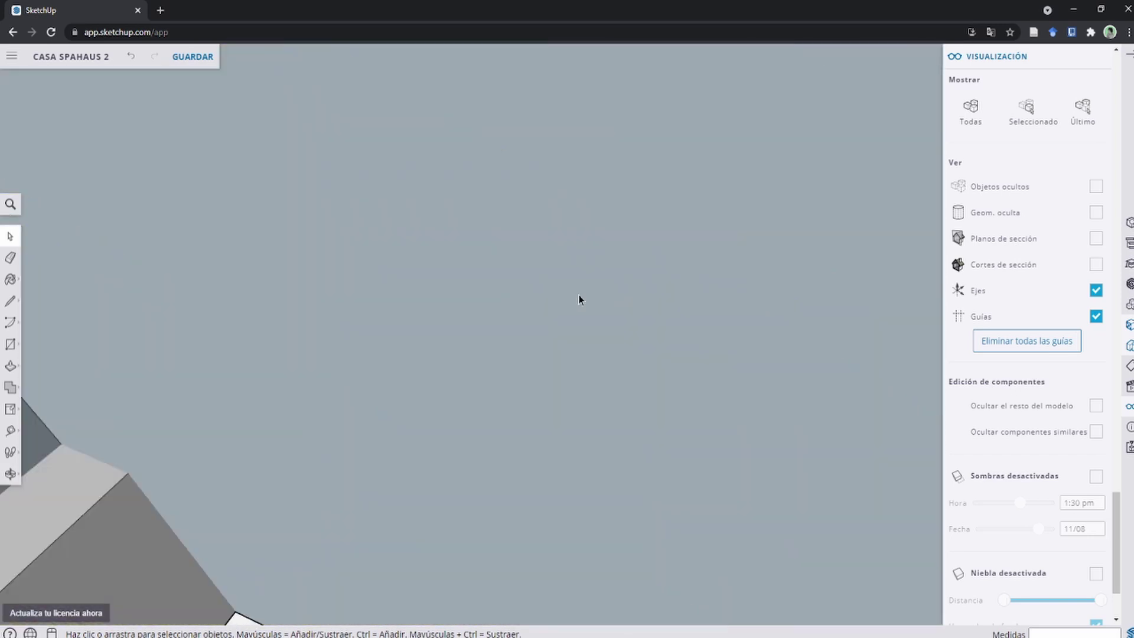
scroll(579, 295, down, 5)
scroll(522, 329, up, 3)
Step: Orbit around the house to view the whole upper floor
middle_drag(522, 329, 285, 416)
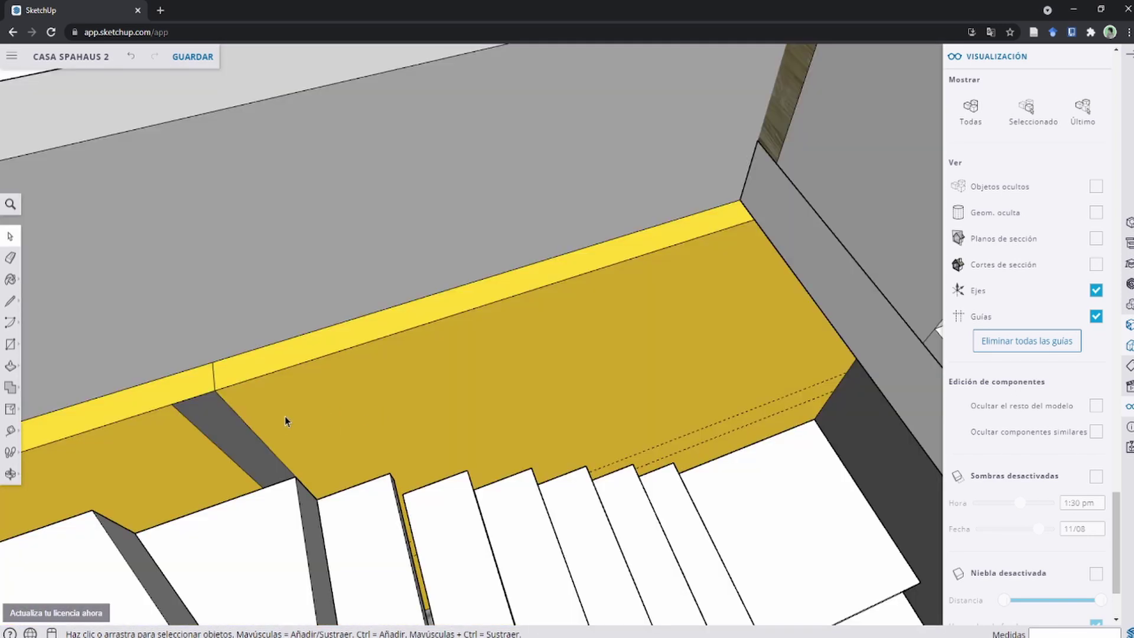
scroll(211, 444, up, 1)
scroll(189, 442, up, 2)
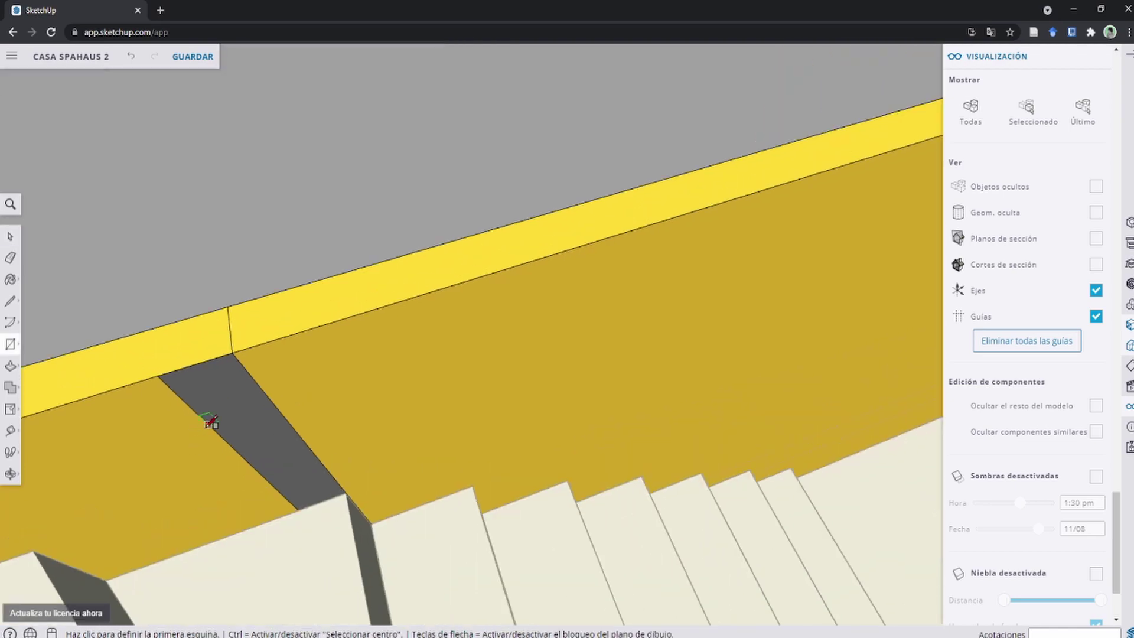
scroll(585, 266, down, 6)
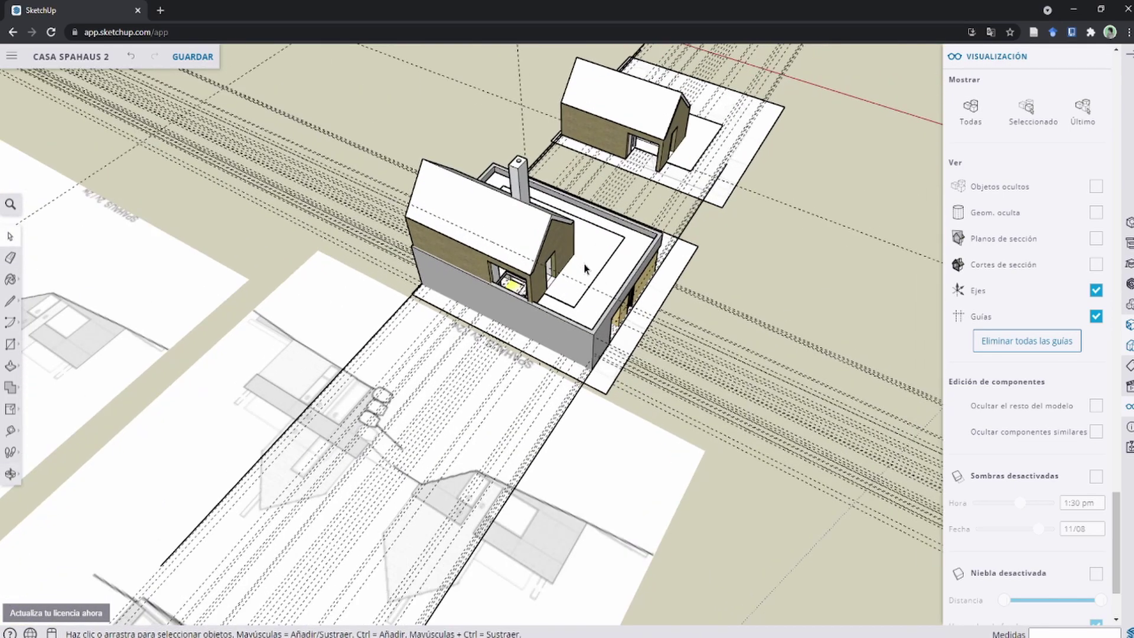
scroll(585, 296, up, 6)
middle_drag(587, 335, 376, 361)
scroll(378, 349, down, 3)
scroll(615, 398, down, 2)
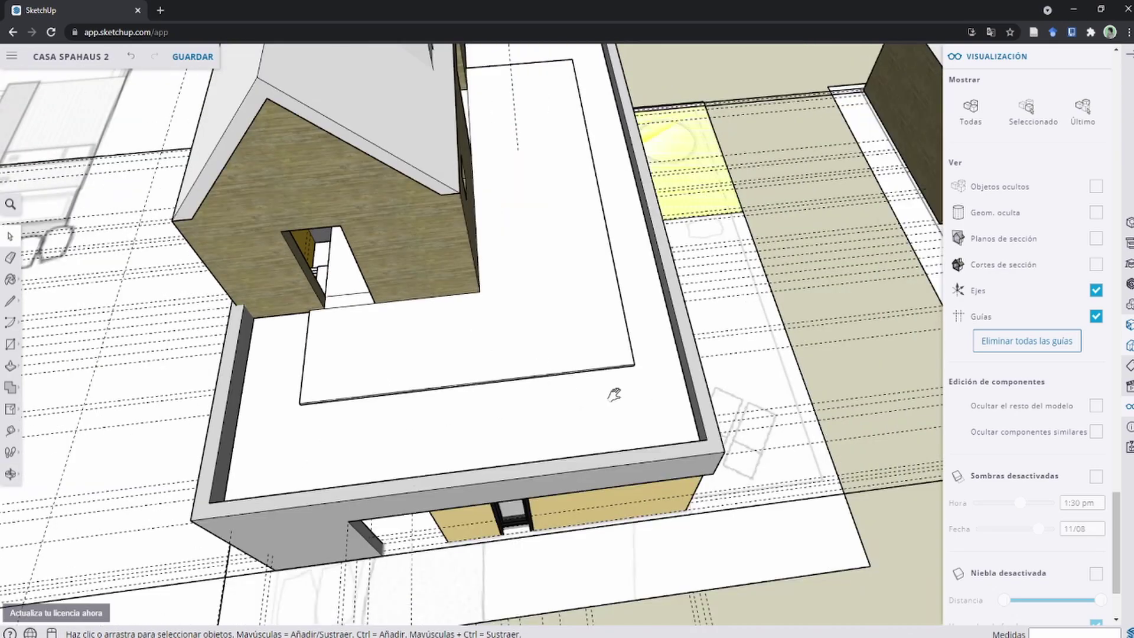
mouse_move(615, 397)
middle_down()
mouse_move(329, 312)
mouse_move(494, 333)
middle_up()
scroll(494, 334, up, 2)
scroll(868, 296, up, 3)
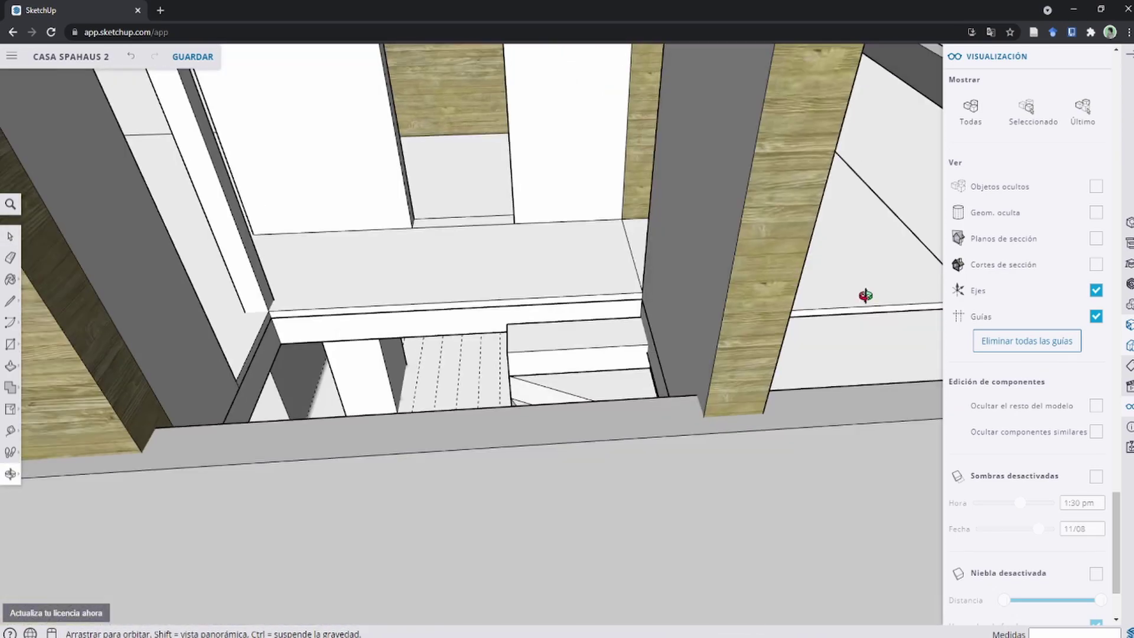
Step: Bring the shed's garage door opening into a low side view and start a rectangle across it
mouse_move(869, 296)
middle_down()
mouse_move(873, 324)
mouse_move(705, 305)
middle_up()
scroll(705, 306, down, 3)
scroll(471, 299, down, 2)
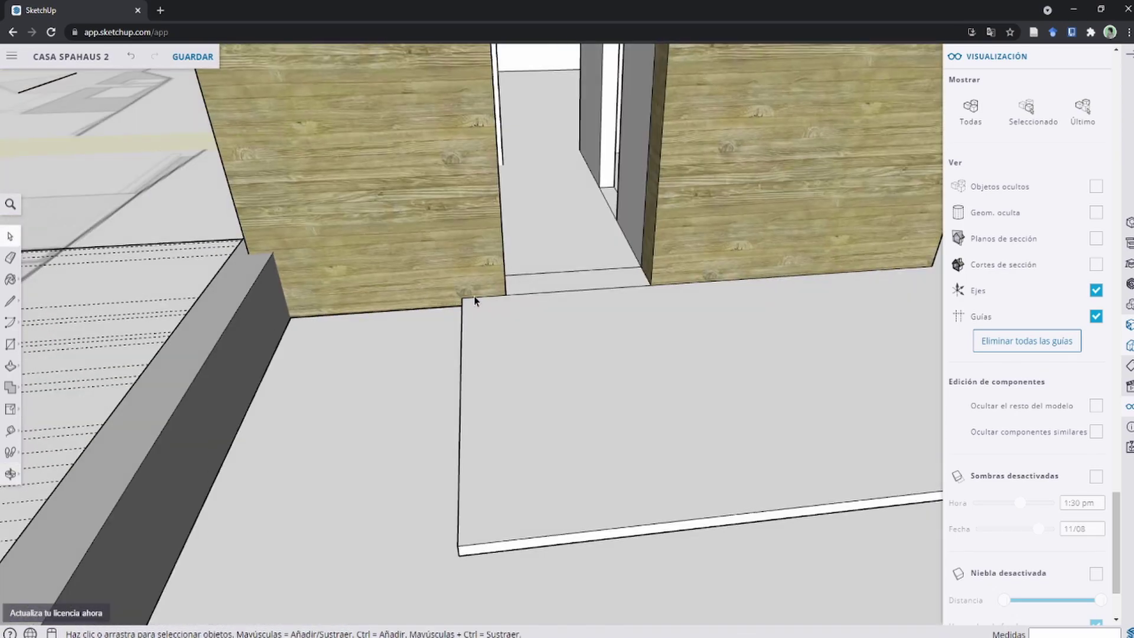
scroll(584, 339, down, 2)
scroll(657, 373, down, 2)
scroll(430, 353, down, 3)
scroll(431, 353, down, 2)
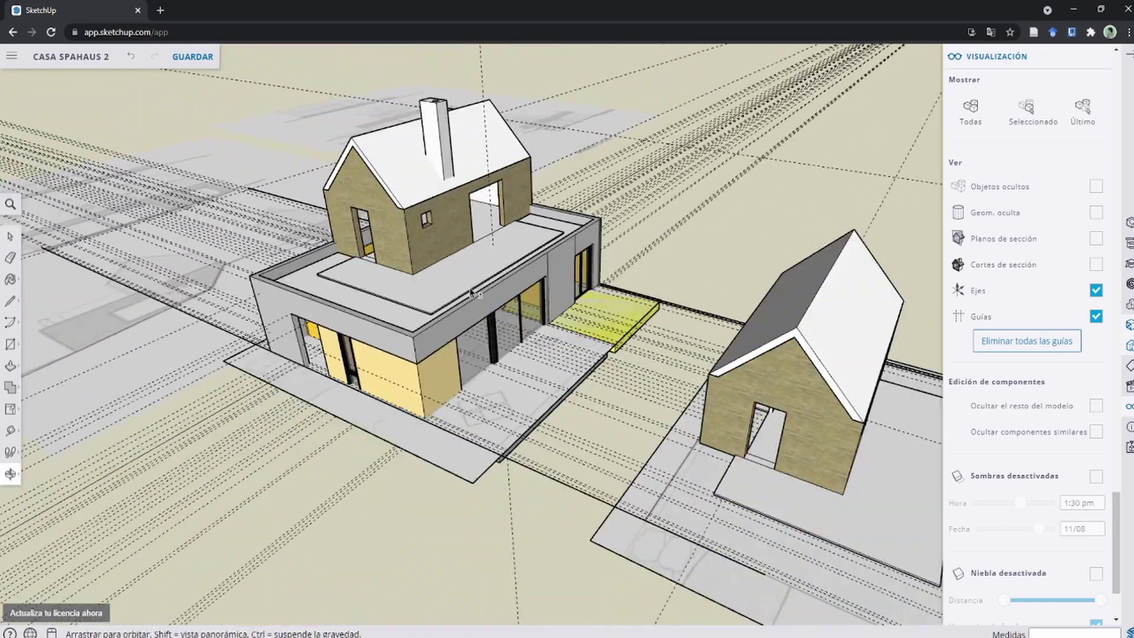
scroll(415, 296, up, 3)
scroll(424, 335, up, 2)
scroll(424, 335, down, 2)
scroll(425, 329, down, 5)
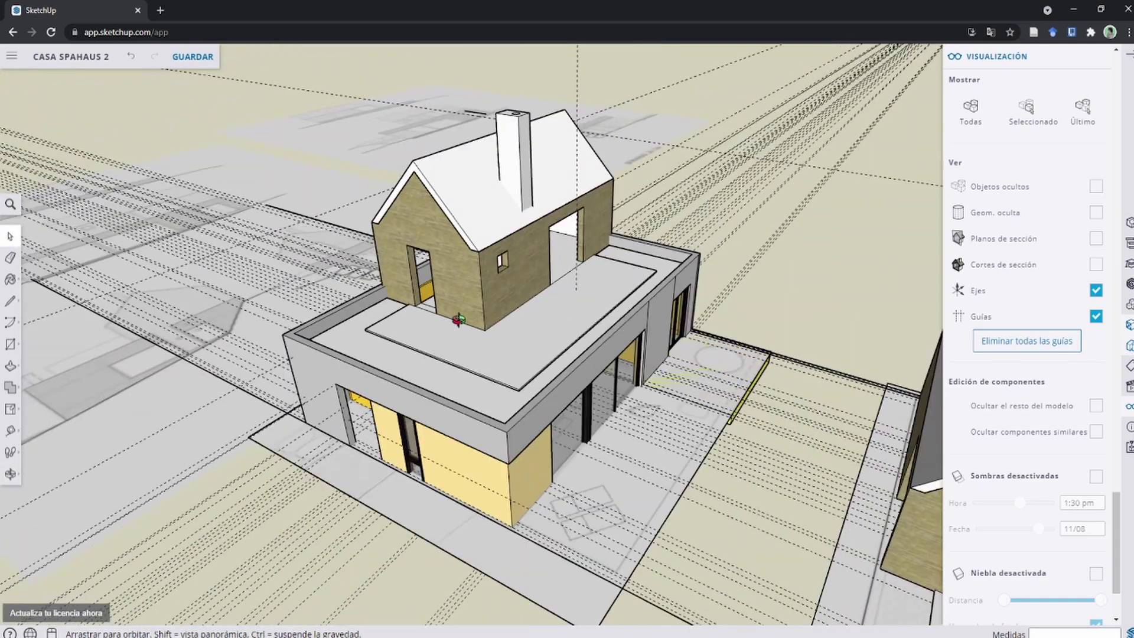
mouse_move(425, 328)
middle_down()
mouse_move(628, 194)
mouse_move(750, 220)
middle_up()
scroll(406, 278, up, 5)
key(r)
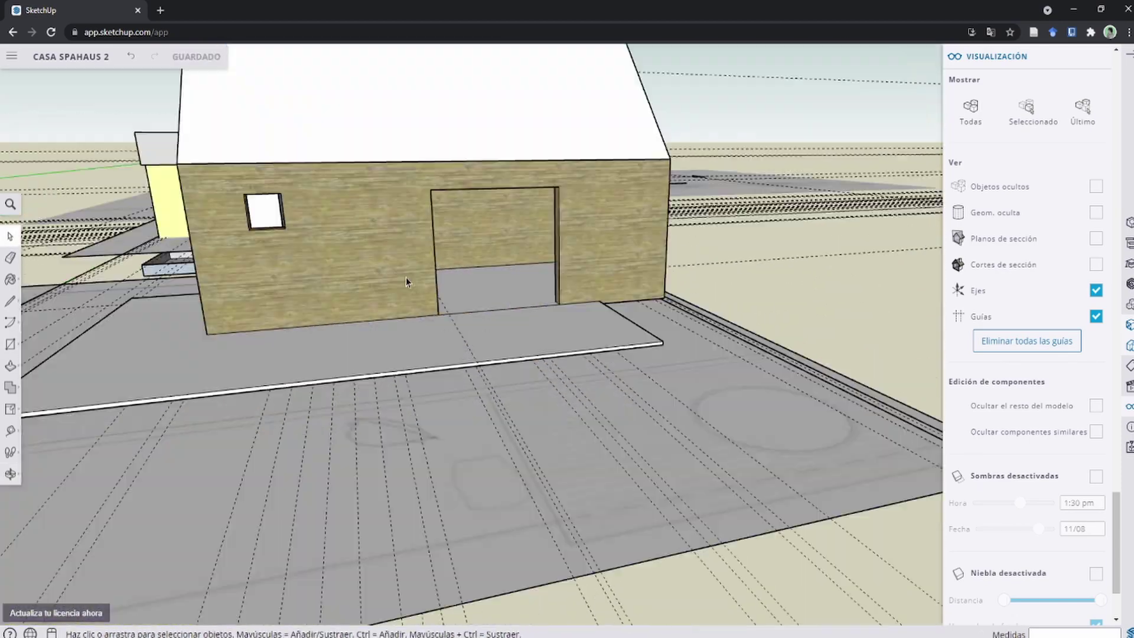
scroll(572, 248, up, 2)
scroll(594, 345, up, 2)
Step: Orbit to the upper-floor glass door and draw a rectangle across the door edges
scroll(479, 503, down, 3)
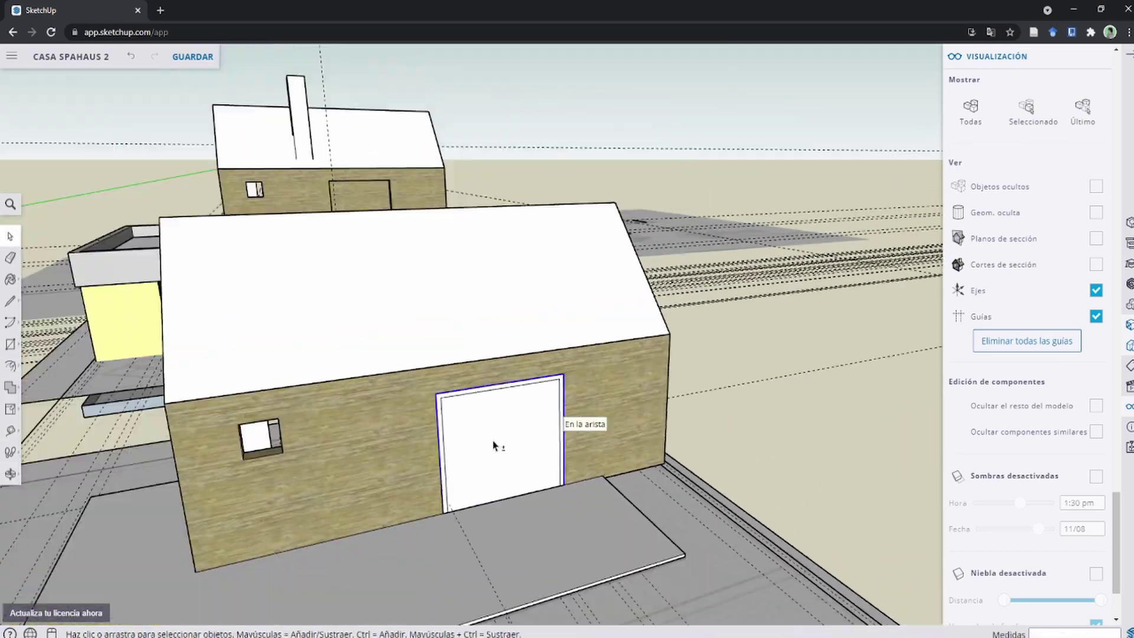
middle_drag(498, 445, 400, 157)
key(b)
scroll(473, 538, up, 5)
scroll(368, 368, down, 3)
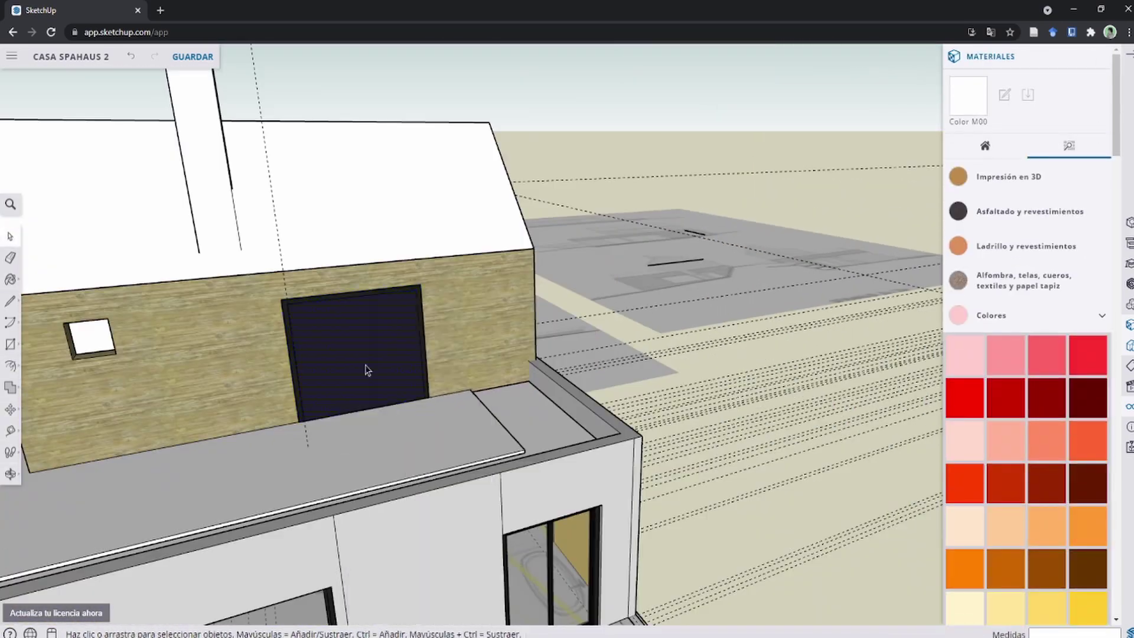
scroll(433, 354, up, 3)
scroll(468, 524, down, 3)
scroll(618, 492, up, 5)
mouse_move(468, 524)
middle_down()
mouse_move(618, 493)
mouse_move(709, 314)
mouse_move(405, 311)
middle_up()
scroll(571, 443, up, 5)
scroll(571, 443, down, 3)
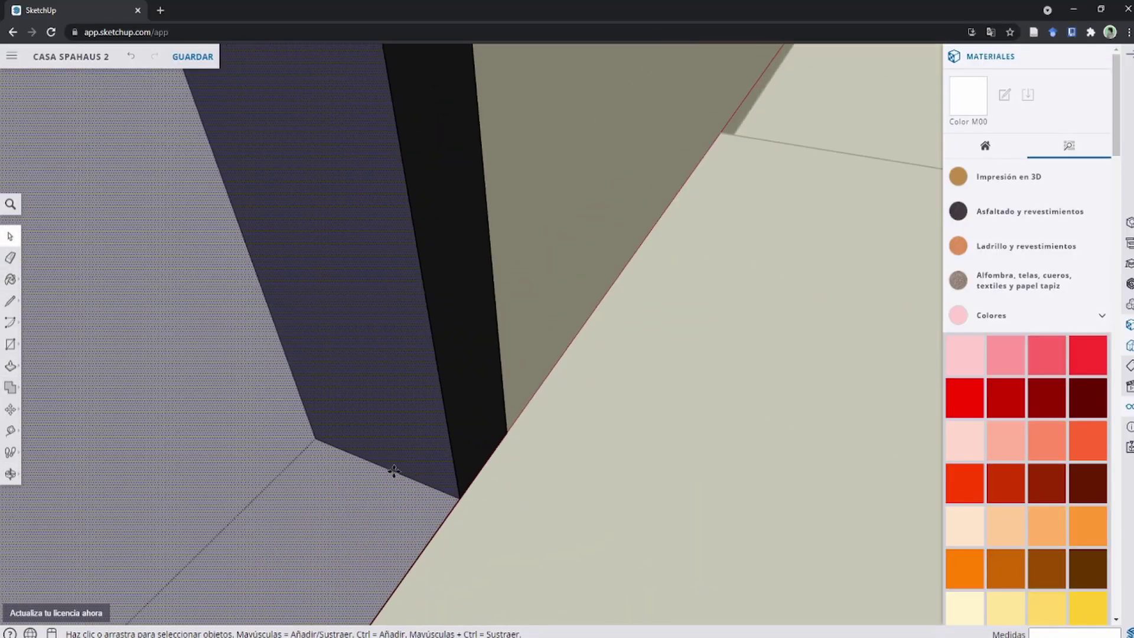
scroll(552, 299, down, 3)
scroll(551, 299, up, 5)
key(r)
click(294, 157)
click(495, 533)
scroll(556, 346, up, 5)
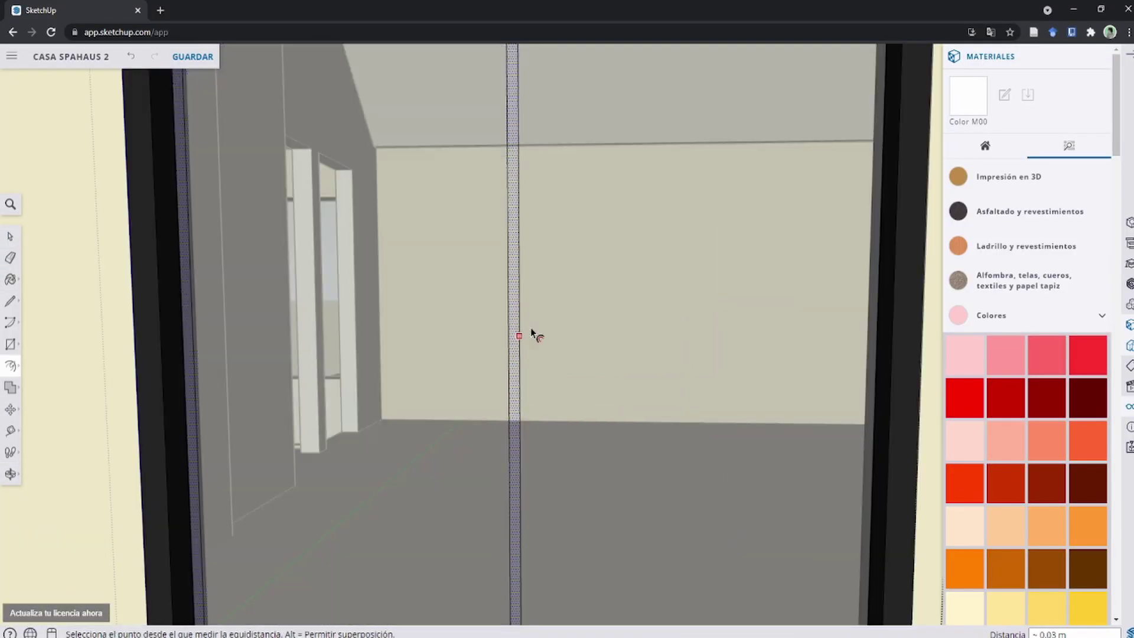
scroll(622, 215, down, 2)
scroll(565, 218, up, 5)
Step: Push/Pull the door recess face to give the frame depth
key(b)
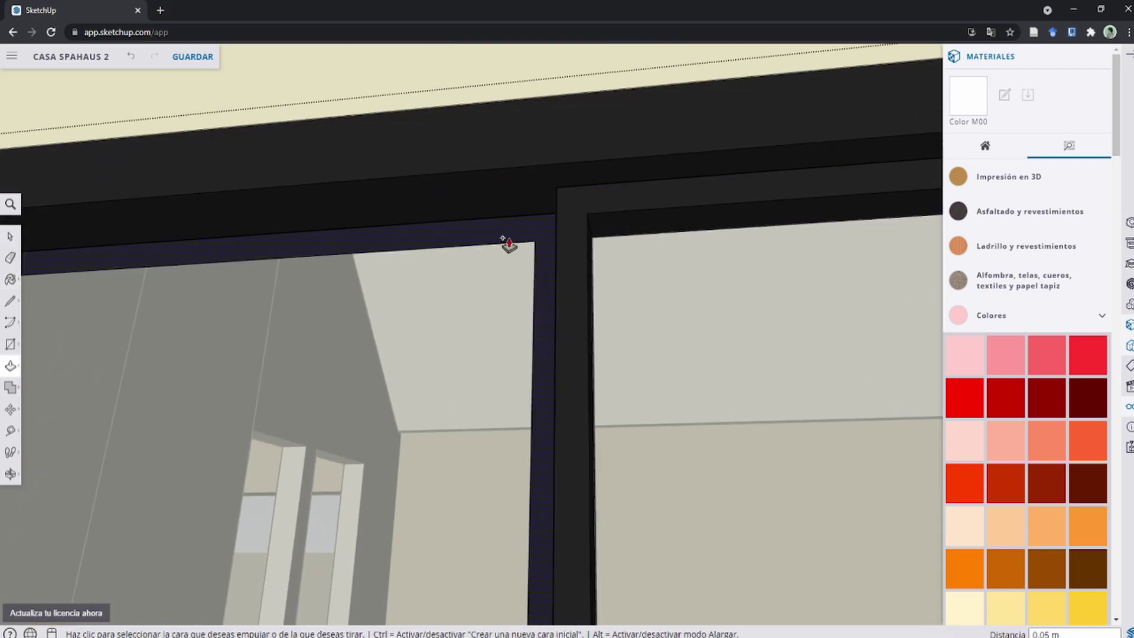
mouse_move(507, 243)
middle_down()
mouse_move(578, 313)
mouse_move(735, 360)
mouse_move(751, 291)
mouse_move(706, 272)
middle_up()
click(578, 313)
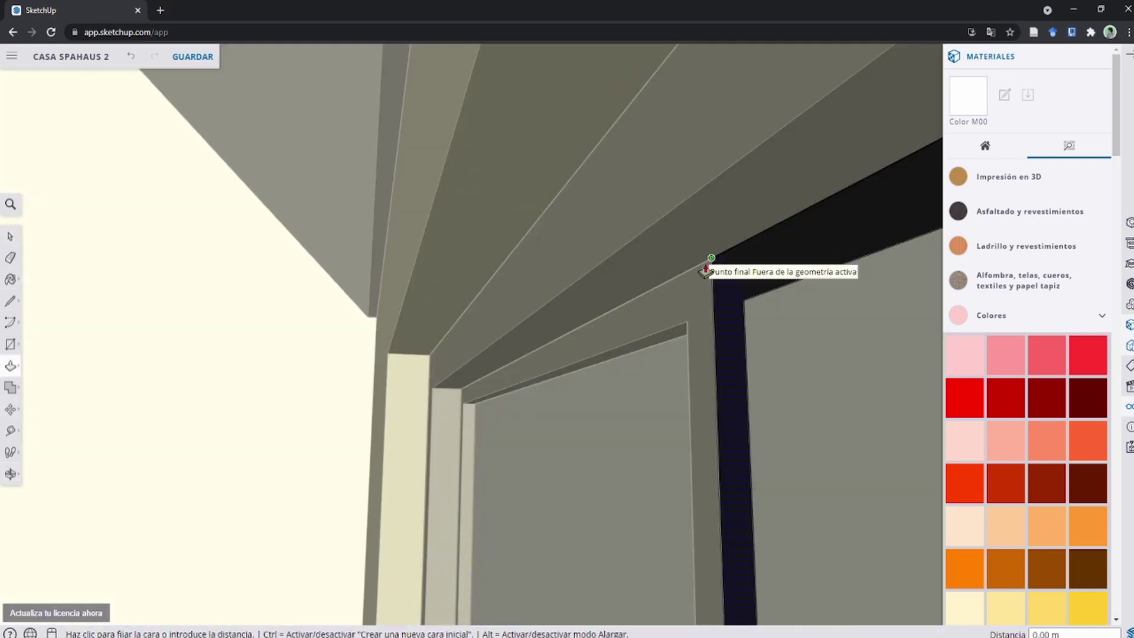
scroll(707, 272, down, 5)
scroll(632, 258, down, 5)
scroll(540, 380, down, 5)
scroll(739, 295, down, 4)
key(b)
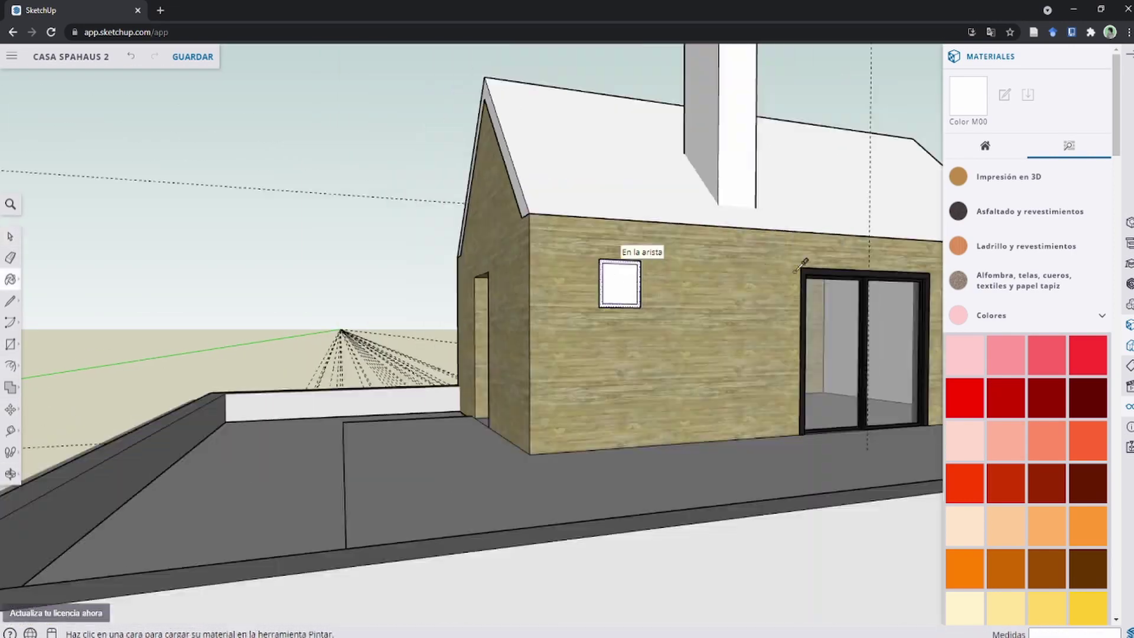
scroll(619, 284, up, 5)
middle_drag(443, 323, 641, 254)
key(p)
click(549, 539)
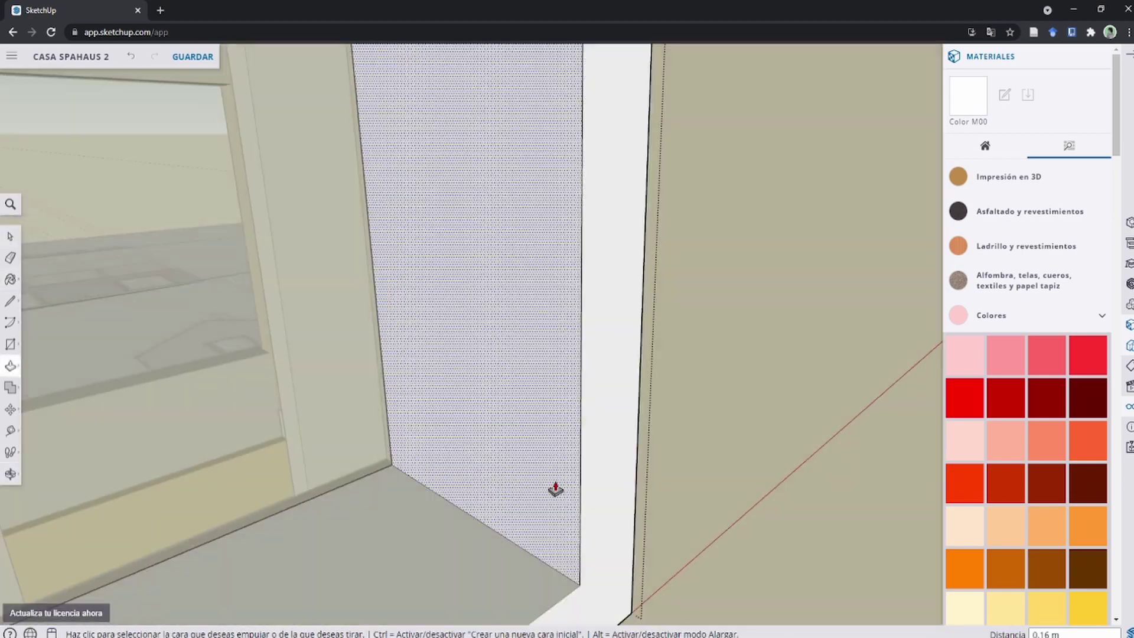
scroll(694, 278, down, 5)
scroll(409, 157, up, 5)
scroll(461, 132, down, 5)
mouse_move(460, 131)
middle_down()
mouse_move(498, 316)
mouse_move(435, 375)
middle_up()
scroll(421, 405, down, 5)
scroll(381, 184, up, 5)
Step: Push/Pull the door jamb face out about 0.15 m
key(space)
right_click(214, 198)
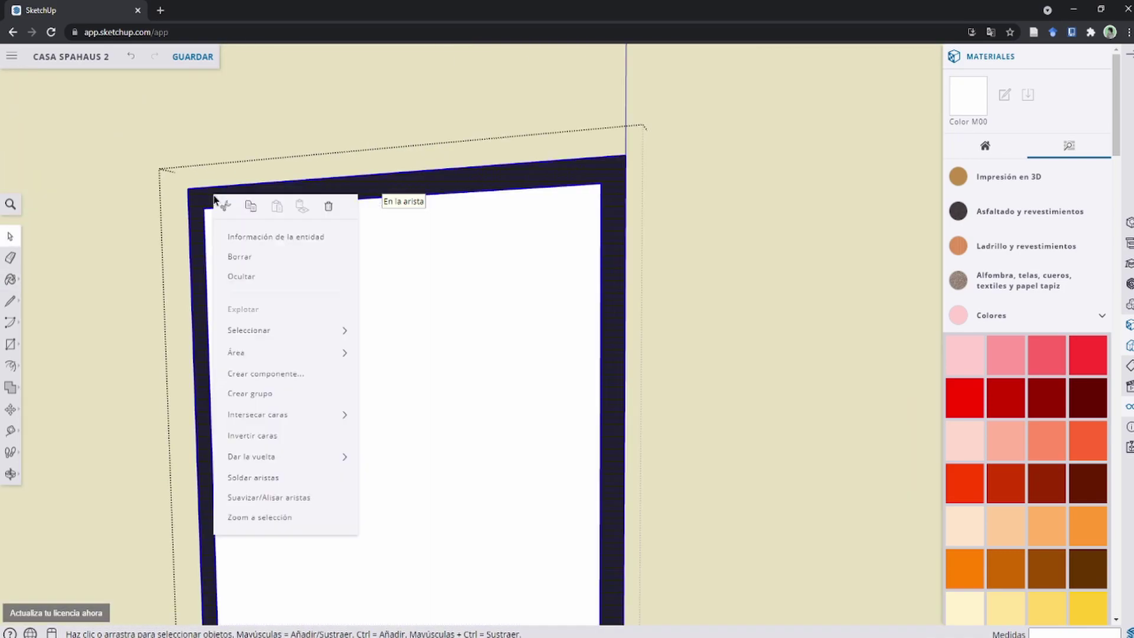
key(Escape)
scroll(569, 367, down, 5)
scroll(420, 405, up, 5)
middle_drag(420, 405, 384, 451)
key(p)
click(560, 531)
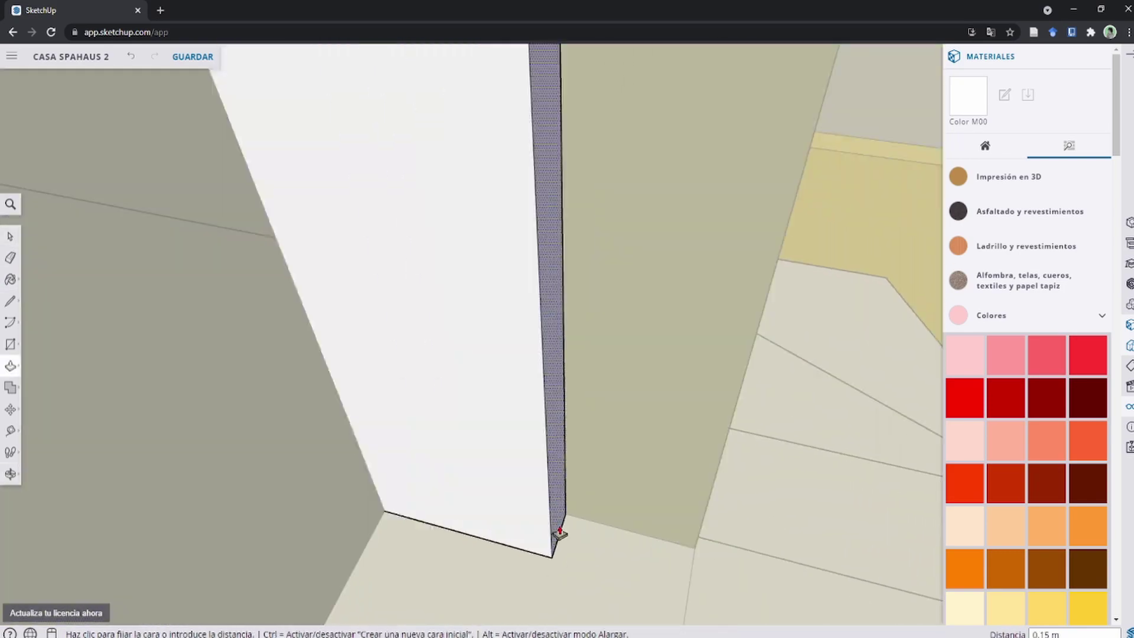
mouse_move(560, 531)
middle_down()
mouse_move(684, 449)
mouse_move(493, 401)
mouse_move(654, 436)
middle_up()
scroll(552, 376, down, 5)
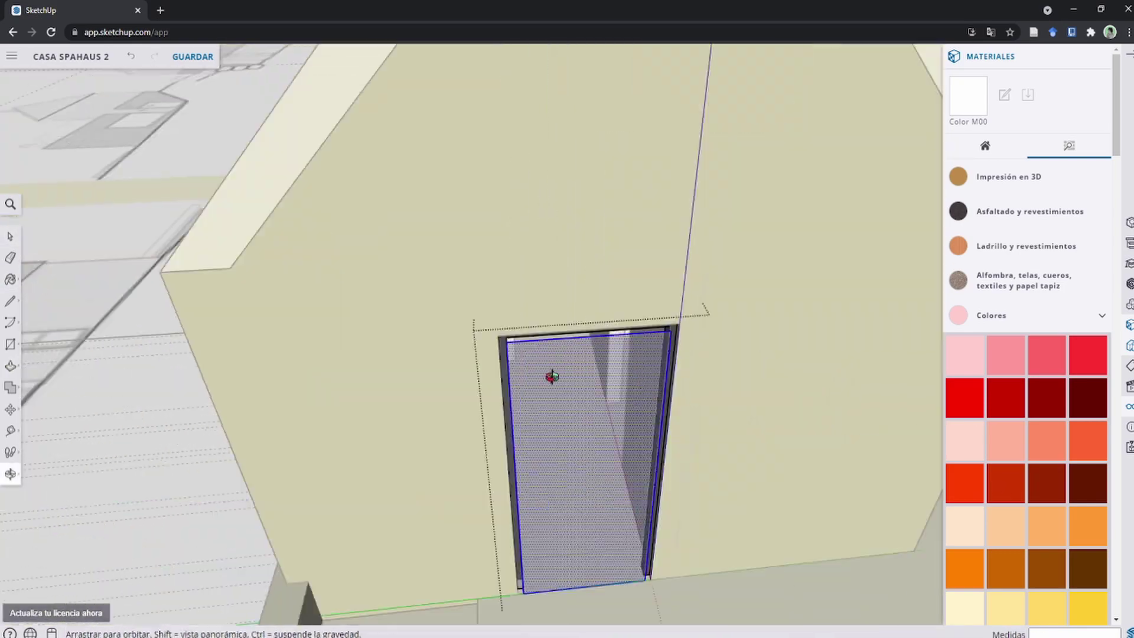
Step: Paint the door frame black with the Paint Bucket and check the result
key(space)
scroll(552, 376, up, 5)
right_click(432, 183)
key(Escape)
scroll(532, 188, down, 5)
scroll(643, 341, up, 5)
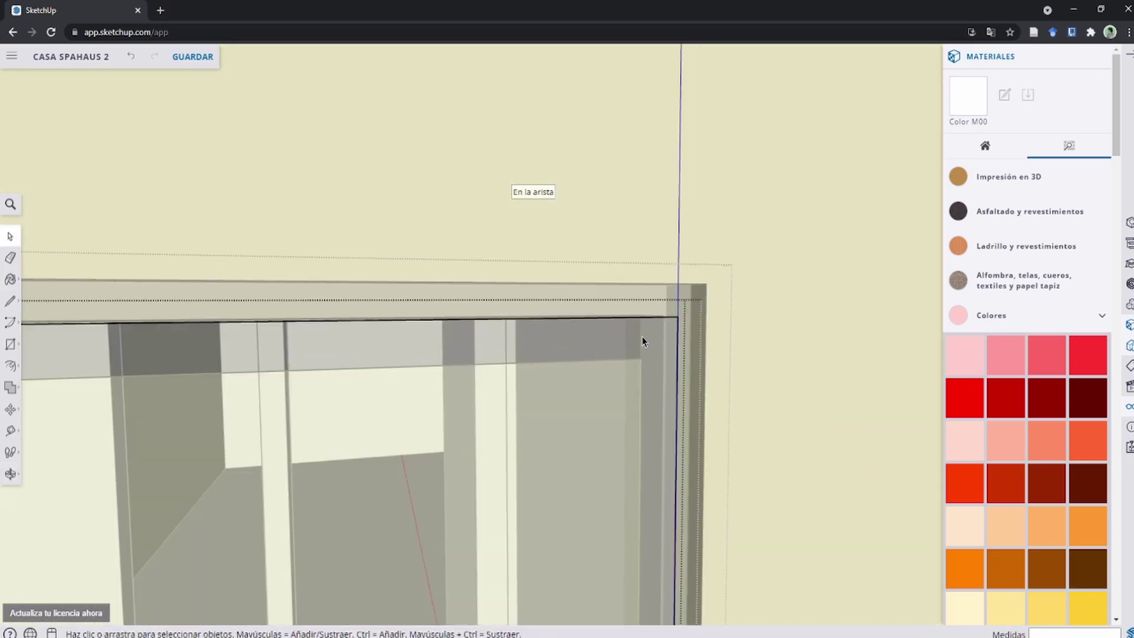
scroll(643, 341, down, 5)
key(b)
scroll(622, 336, up, 5)
click(356, 329)
key(space)
middle_drag(357, 329, 476, 311)
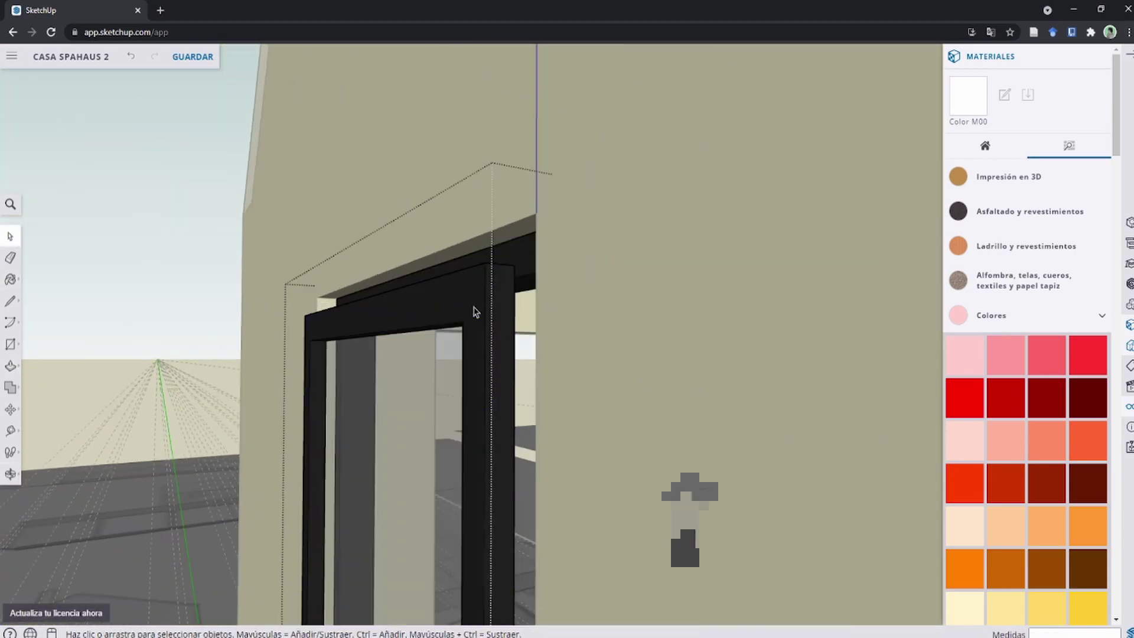
scroll(550, 451, down, 5)
scroll(633, 392, up, 5)
scroll(580, 195, down, 5)
Step: From a front view, Push/Pull the face above the door
scroll(477, 458, down, 5)
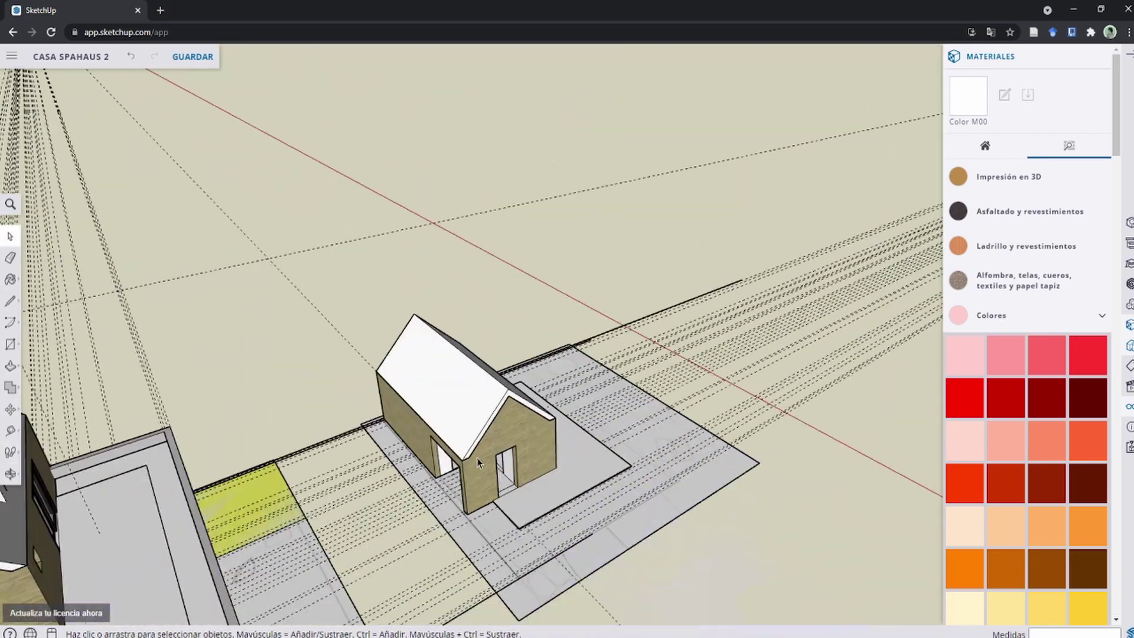
scroll(477, 458, up, 5)
scroll(640, 555, down, 5)
mouse_move(590, 449)
middle_down()
mouse_move(638, 449)
mouse_move(291, 435)
middle_up()
scroll(462, 185, up, 5)
key(p)
click(463, 185)
Step: Offset an inset border around the wide door opening
scroll(478, 133, down, 5)
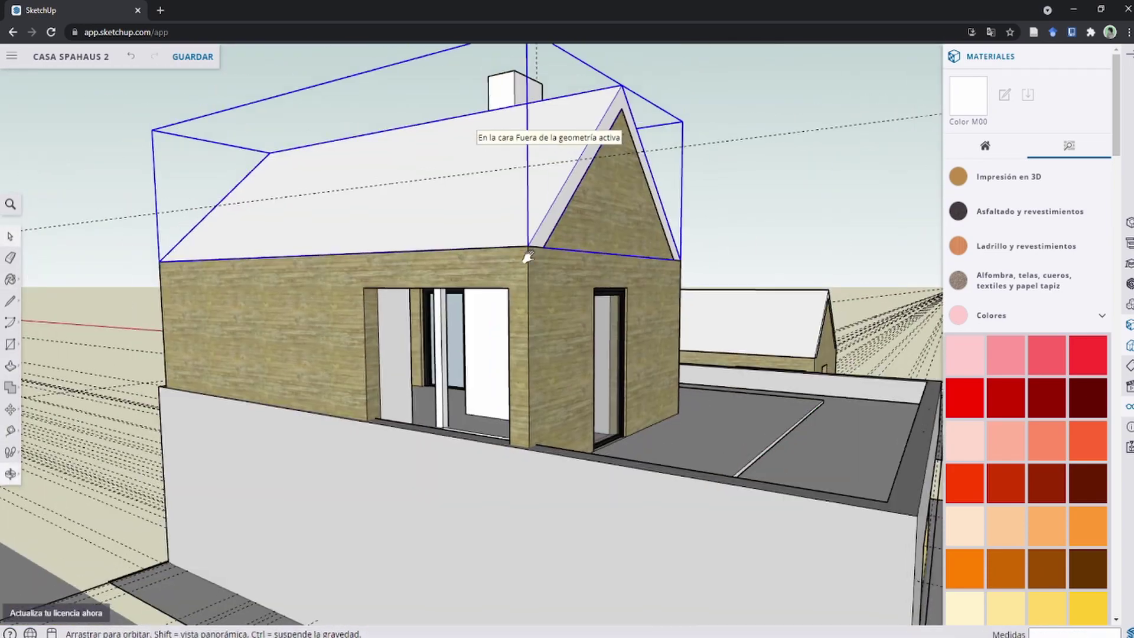
middle_drag(482, 109, 431, 235)
scroll(430, 236, up, 5)
key(f)
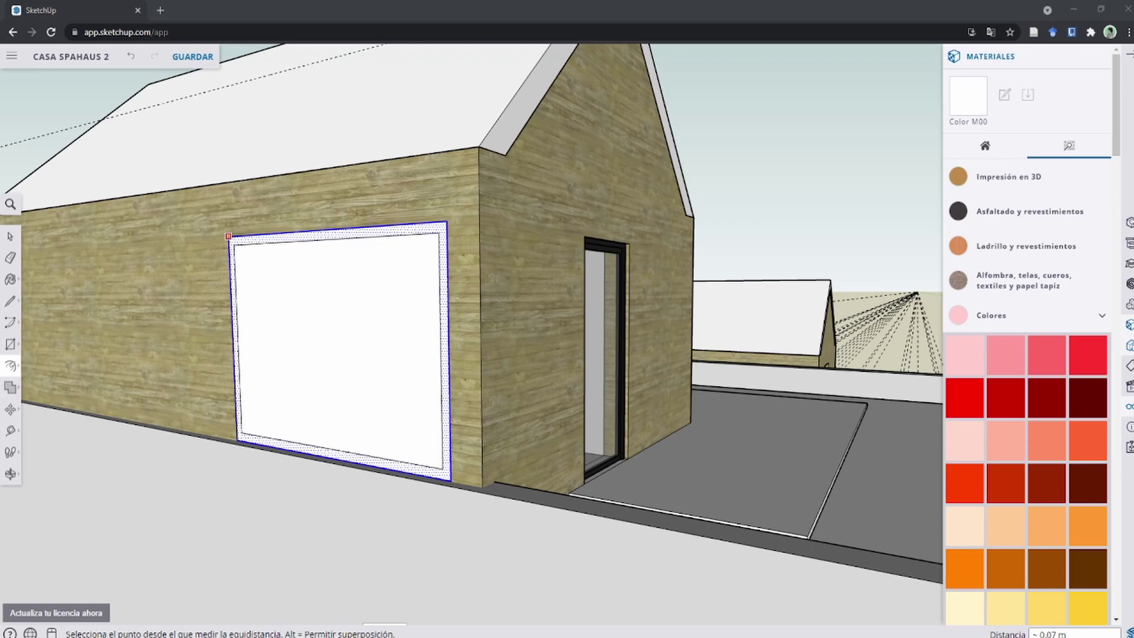
click(437, 351)
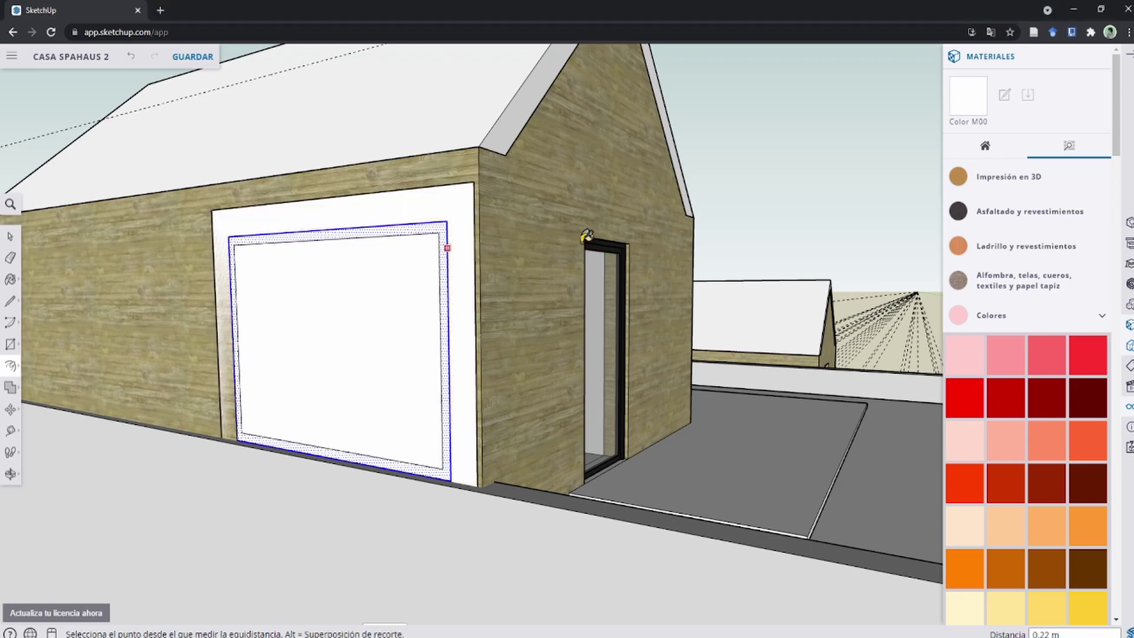
middle_drag(445, 246, 392, 215)
scroll(546, 364, up, 5)
Step: Select the small wall window and move it
key(space)
scroll(547, 364, down, 5)
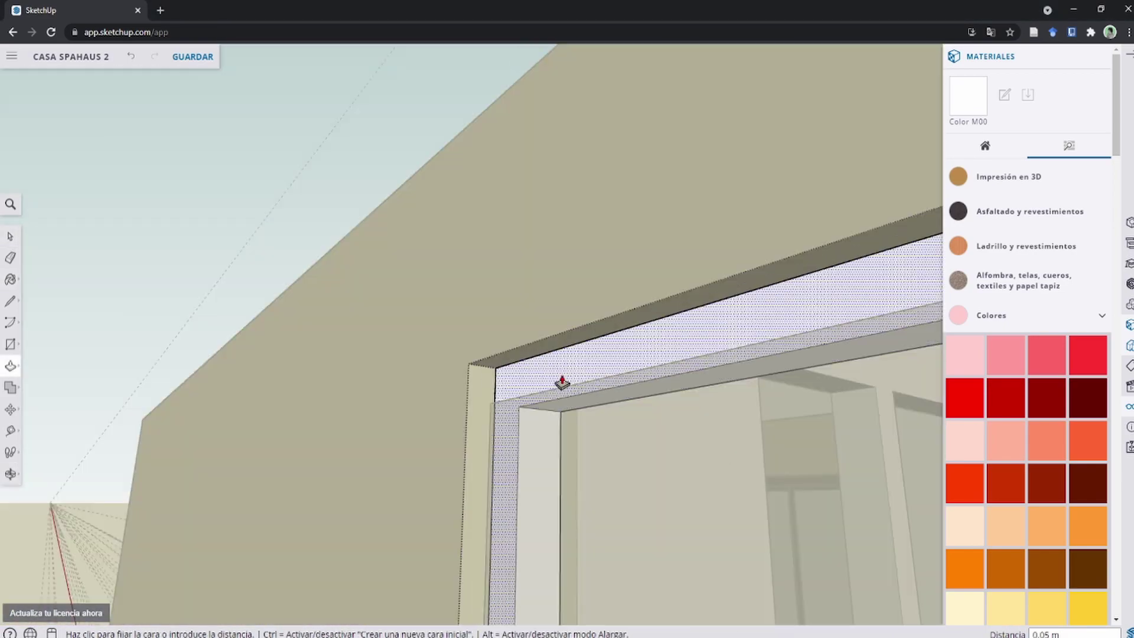
scroll(562, 380, down, 5)
click(567, 378)
scroll(567, 378, up, 5)
scroll(480, 383, down, 5)
mouse_move(479, 378)
middle_down()
mouse_move(455, 332)
mouse_move(507, 397)
middle_up()
key(p)
scroll(507, 401, up, 5)
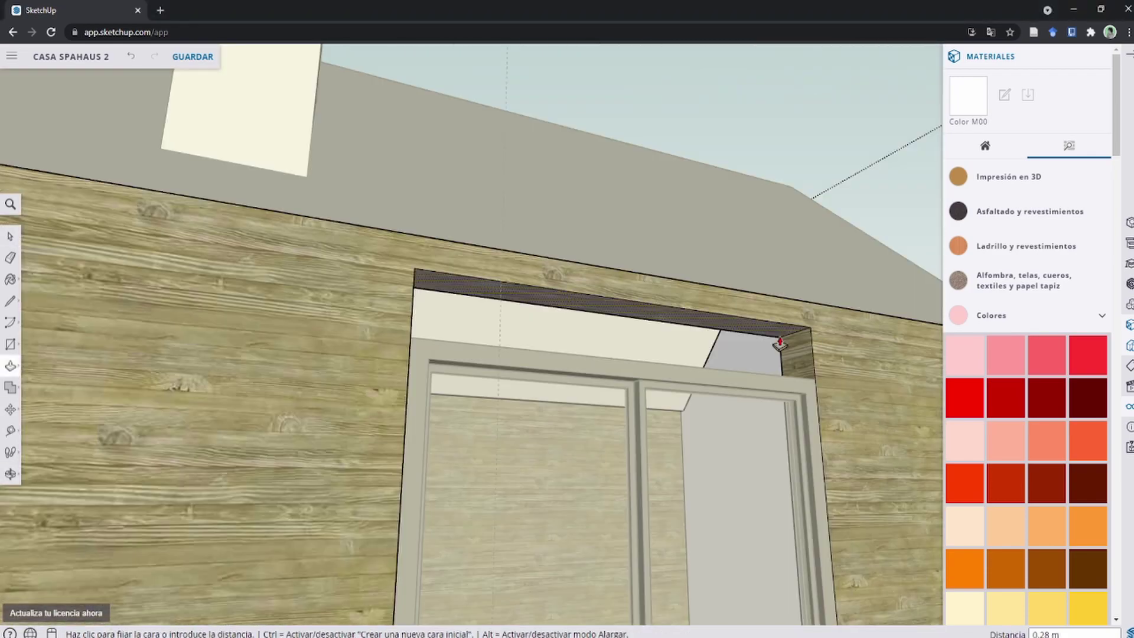
scroll(827, 382, down, 5)
key(space)
middle_drag(591, 384, 536, 399)
scroll(471, 351, up, 5)
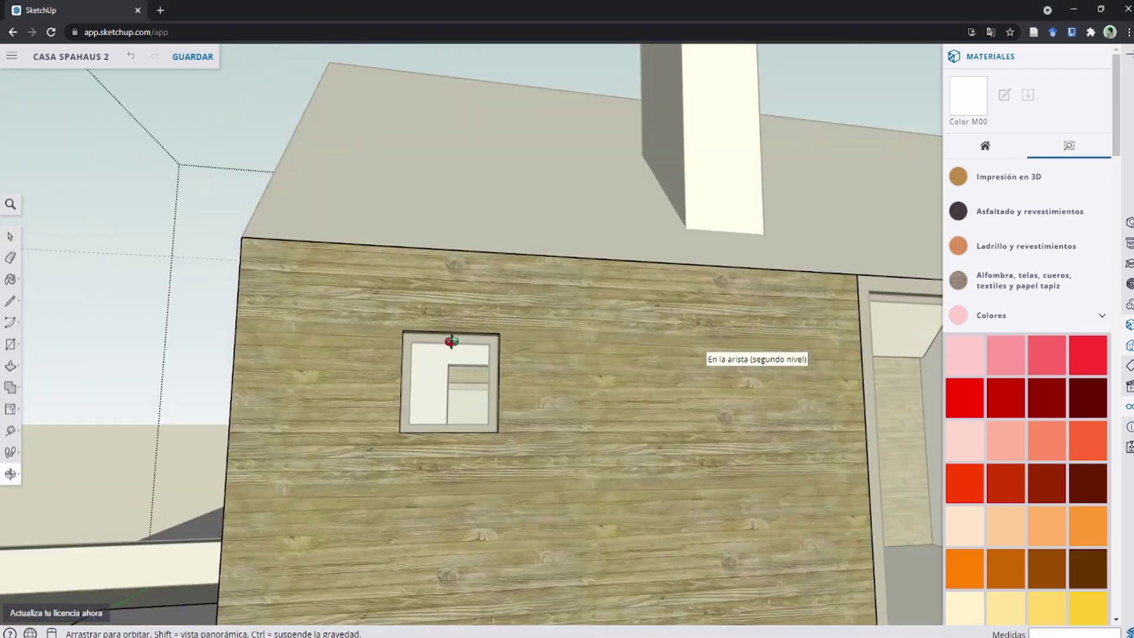
click(605, 270)
key(m)
scroll(605, 271, down, 3)
scroll(608, 329, up, 5)
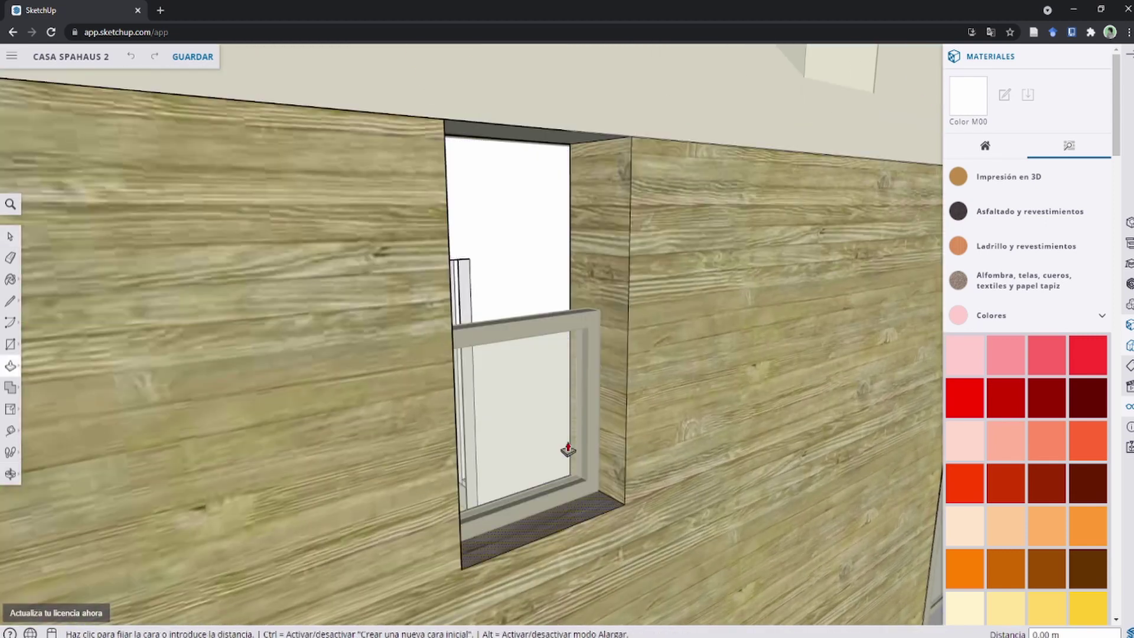
scroll(584, 322, down, 3)
scroll(585, 322, down, 5)
Step: Scale the door frame on the gable wall
mouse_move(815, 332)
middle_down()
mouse_move(440, 357)
mouse_move(509, 158)
mouse_move(654, 338)
middle_up()
scroll(449, 401, up, 5)
key(s)
mouse_move(472, 408)
middle_down()
mouse_move(540, 198)
mouse_move(465, 439)
middle_up()
key(space)
scroll(626, 417, down, 5)
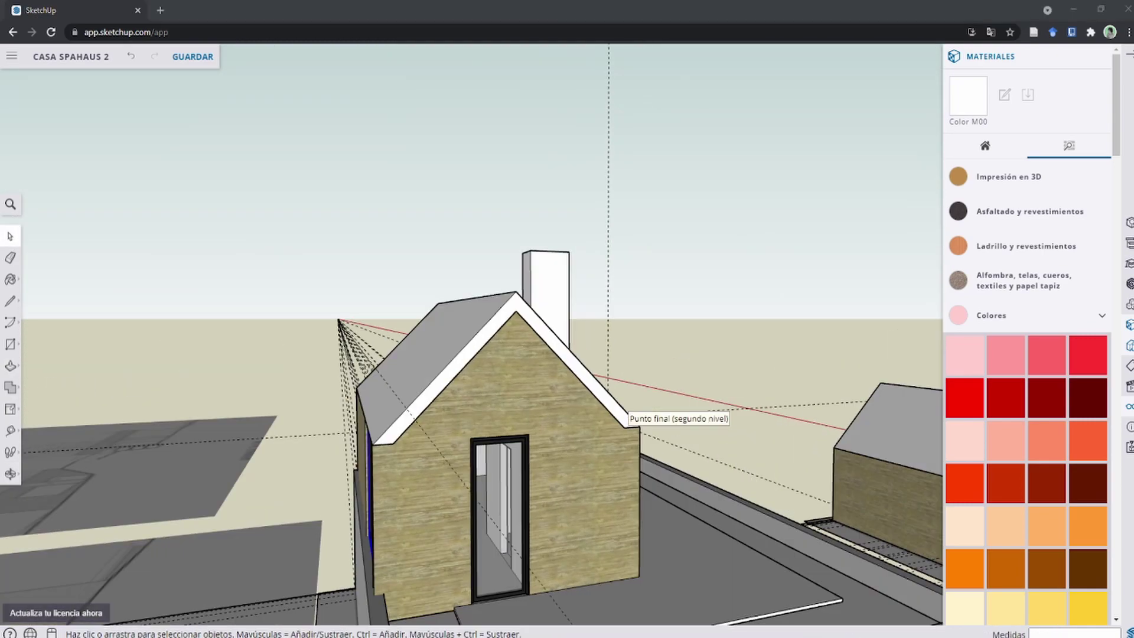
Step: Measure a guide off the sloped roof edge, then orbit around the roof trim with the Paint Bucket
scroll(627, 416, up, 2)
key(t)
scroll(443, 417, up, 3)
scroll(658, 185, up, 3)
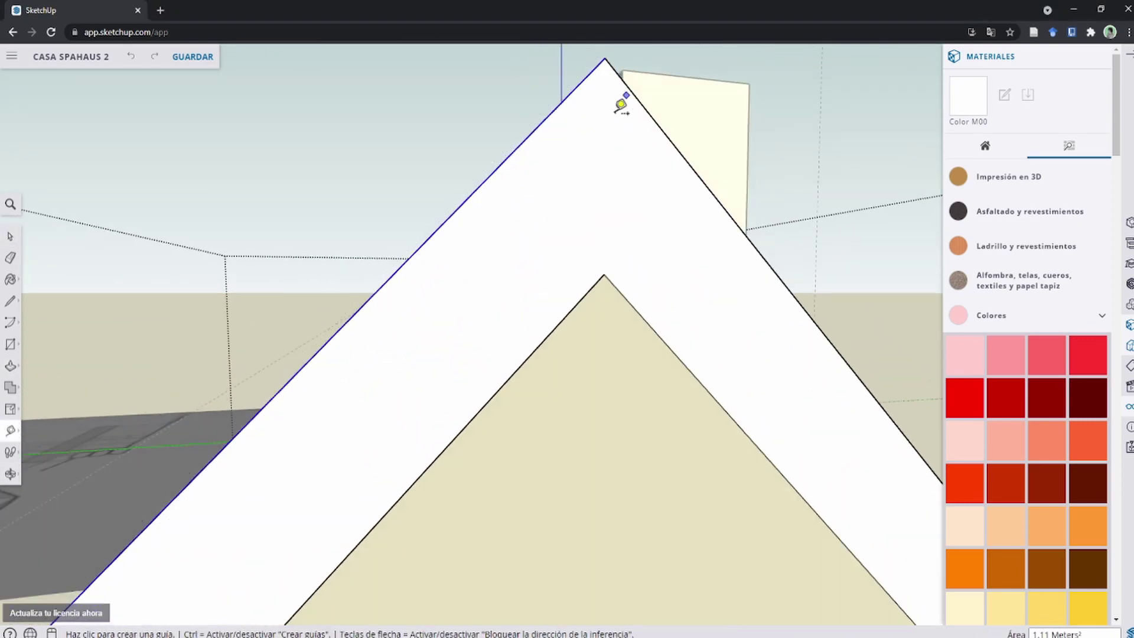
click(620, 104)
click(664, 114)
key(space)
scroll(694, 260, down, 5)
key(b)
scroll(759, 378, up, 3)
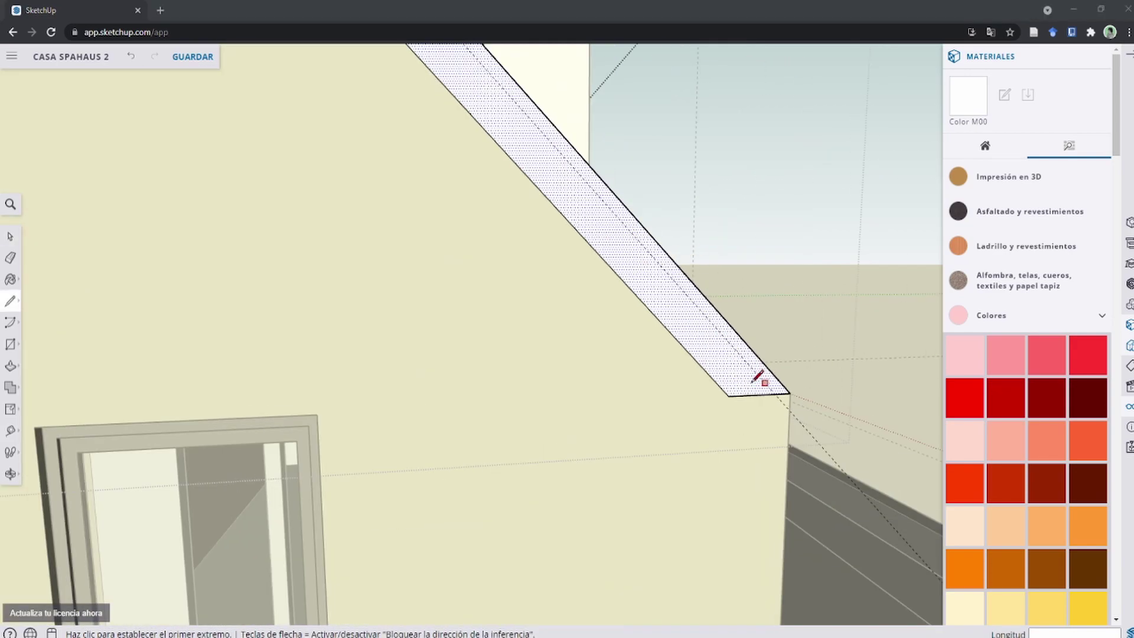
scroll(456, 349, down, 5)
mouse_move(456, 349)
middle_down()
mouse_move(532, 362)
mouse_move(709, 245)
middle_up()
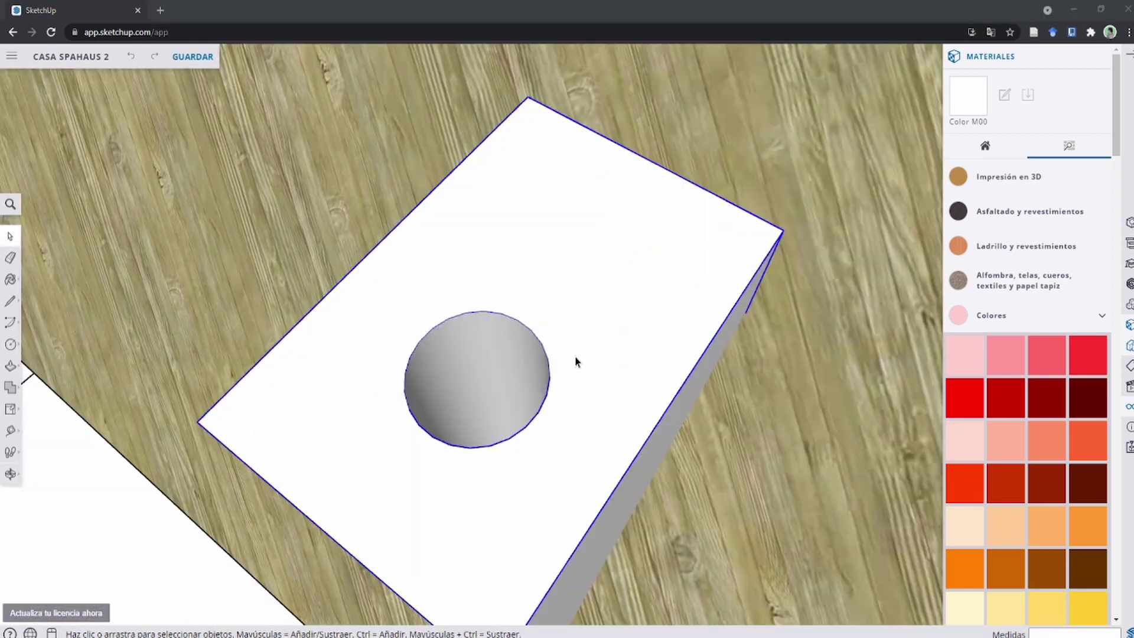
Step: Extrude the roof's circle upward into a cylinder
scroll(541, 339, down, 2)
scroll(547, 340, down, 2)
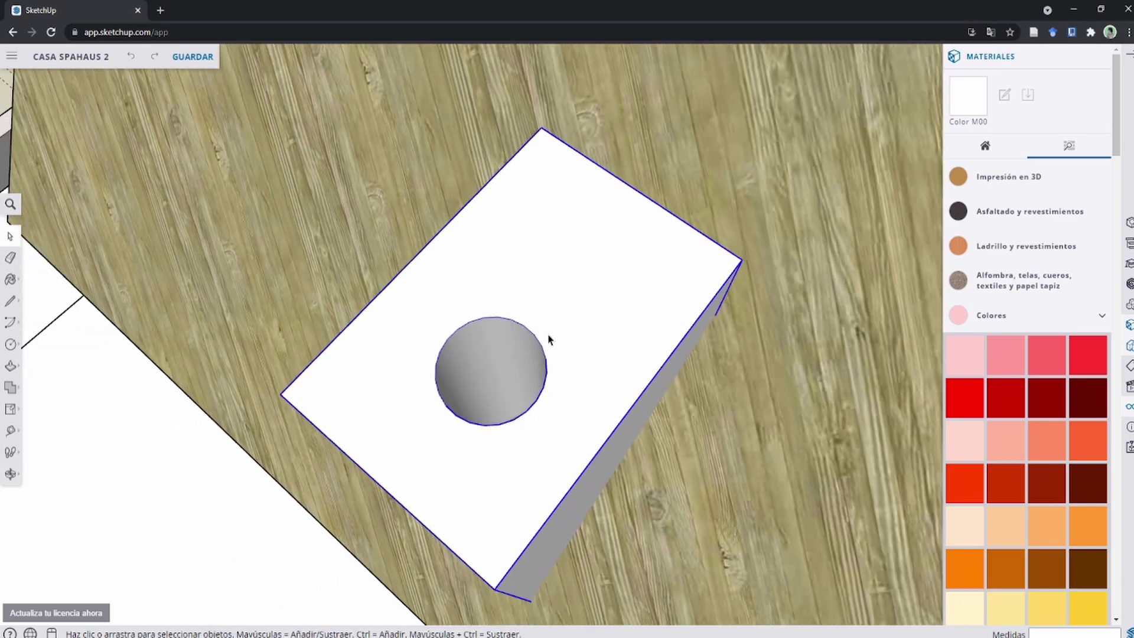
scroll(548, 345, down, 5)
scroll(549, 351, down, 3)
scroll(549, 351, down, 2)
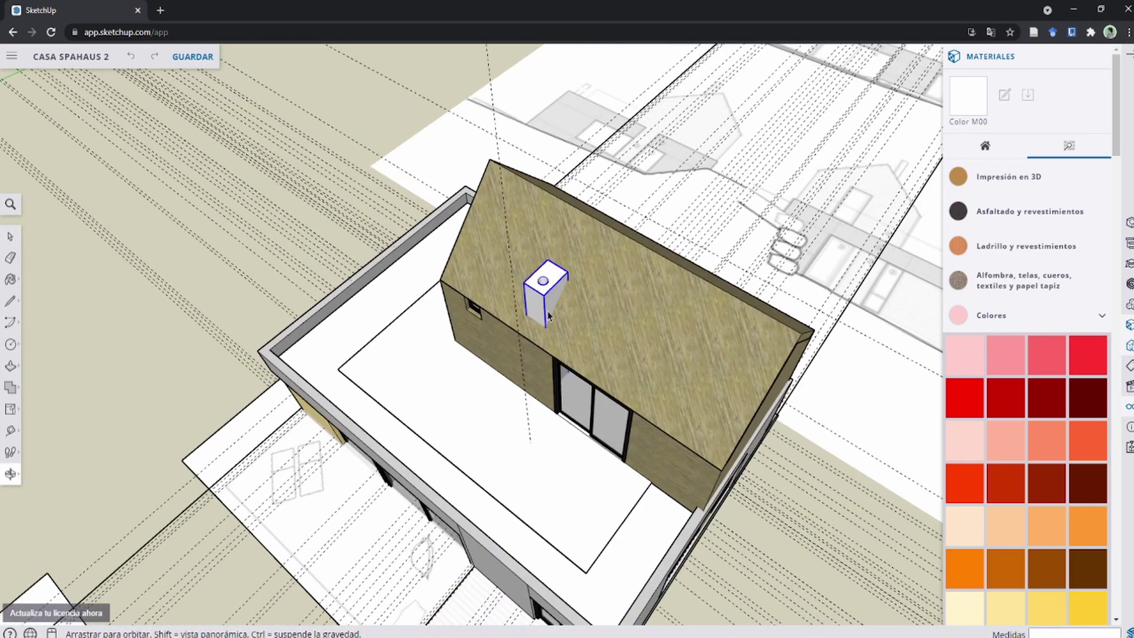
mouse_move(549, 351)
middle_down()
mouse_move(453, 269)
mouse_move(383, 272)
middle_up()
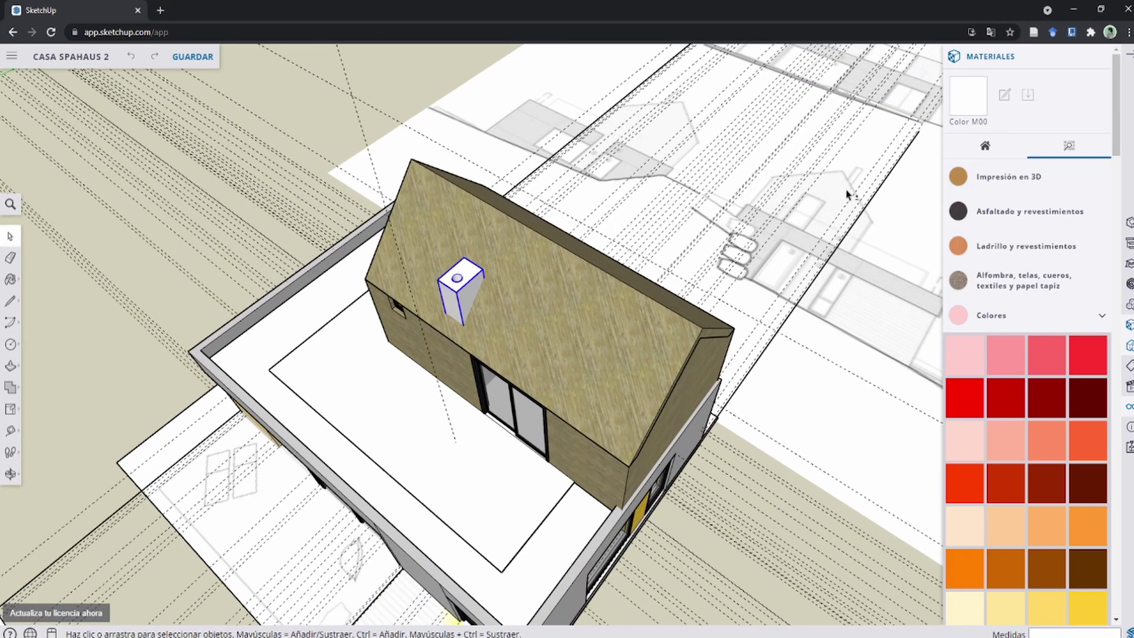
shift+middle_drag(848, 195, 697, 246)
scroll(698, 246, up, 3)
scroll(678, 208, up, 3)
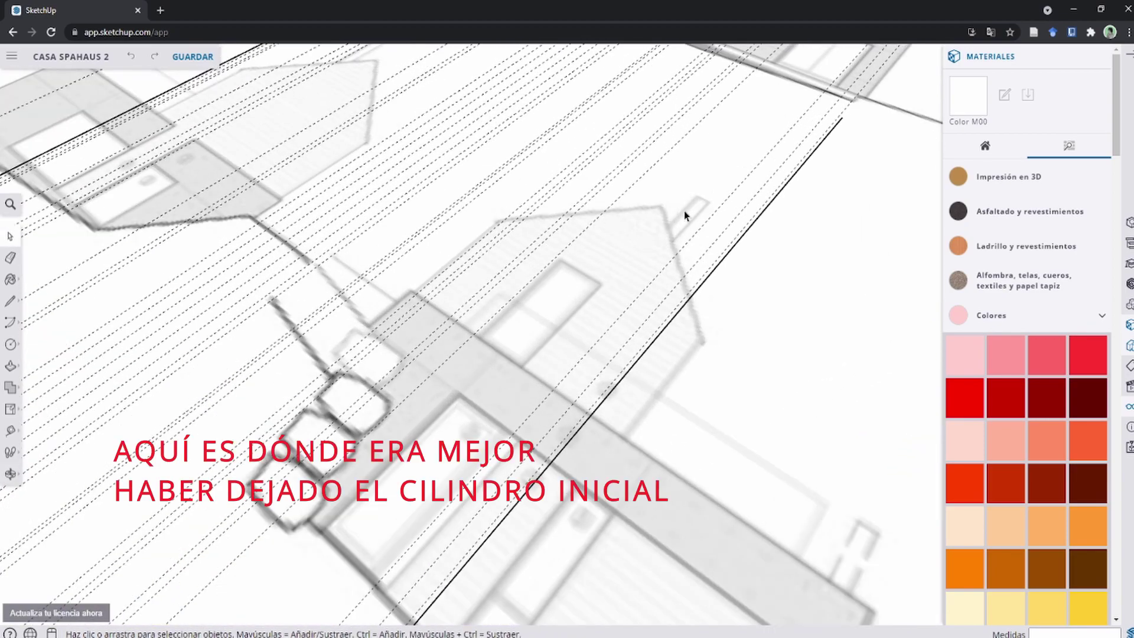
scroll(680, 217, down, 3)
scroll(675, 218, down, 3)
scroll(641, 240, down, 3)
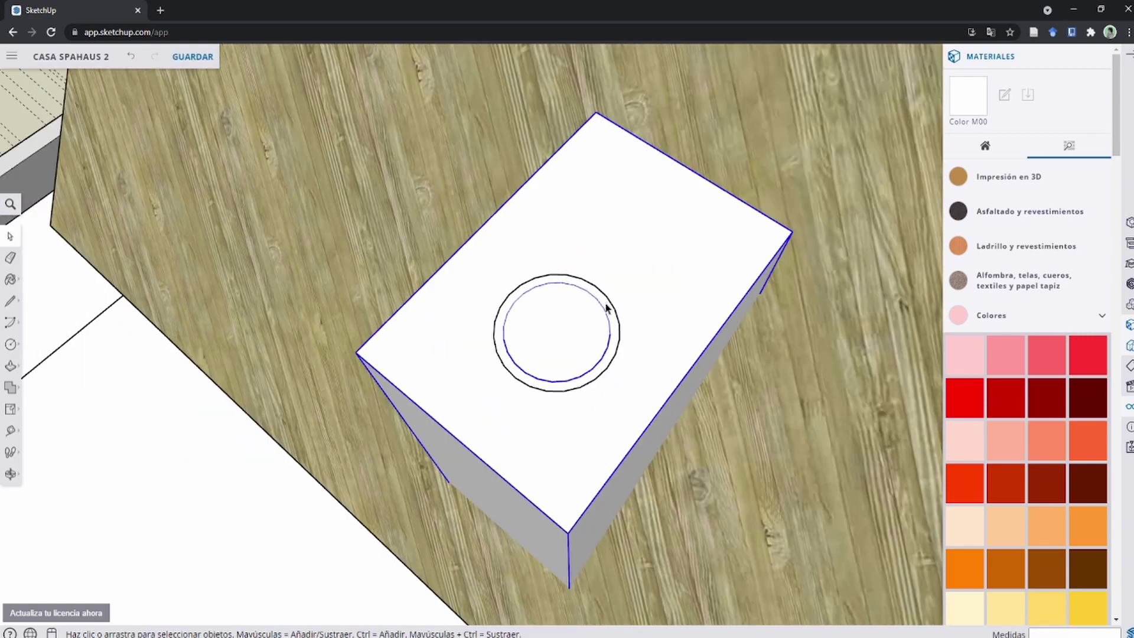
key(p)
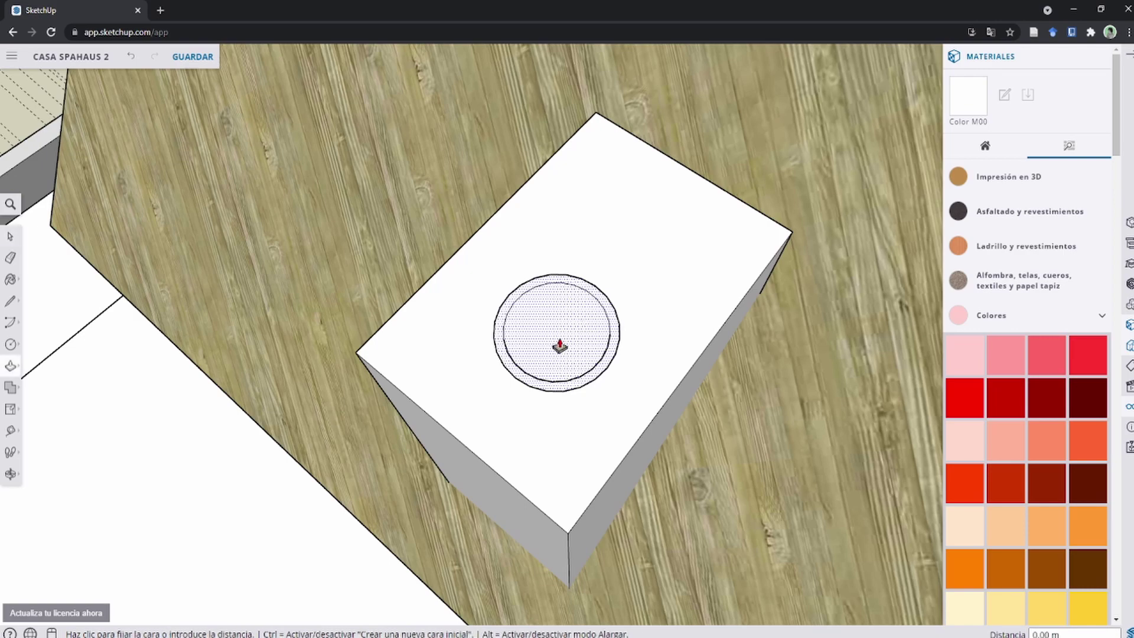
click(547, 339)
scroll(542, 177, down, 2)
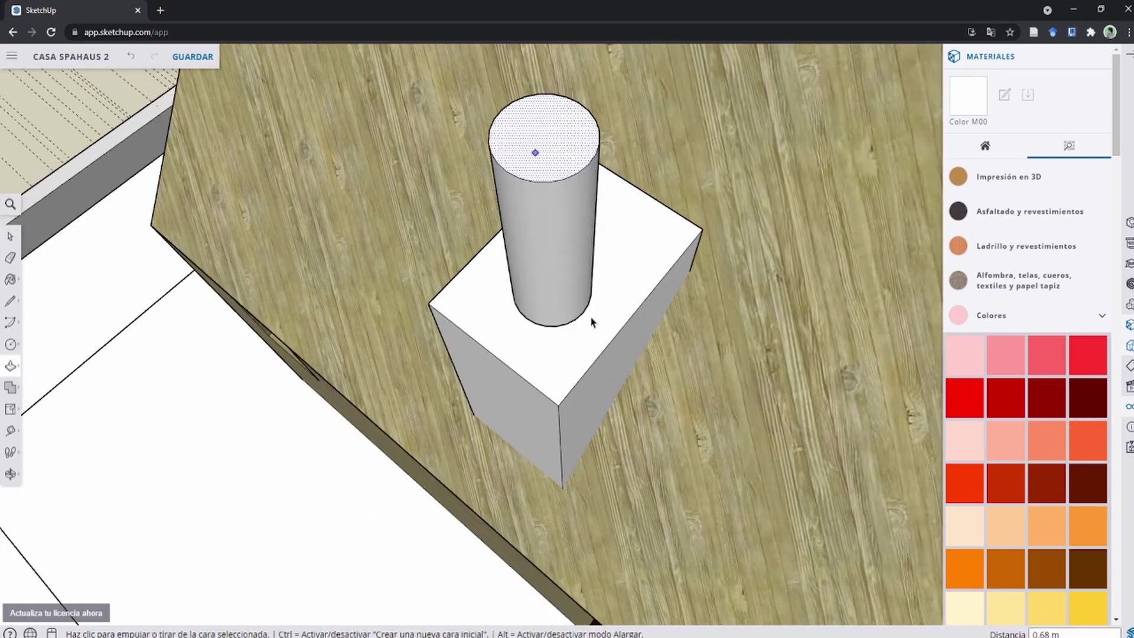
Step: Open the box-and-cylinder group and push the box's top face
double_click(567, 368)
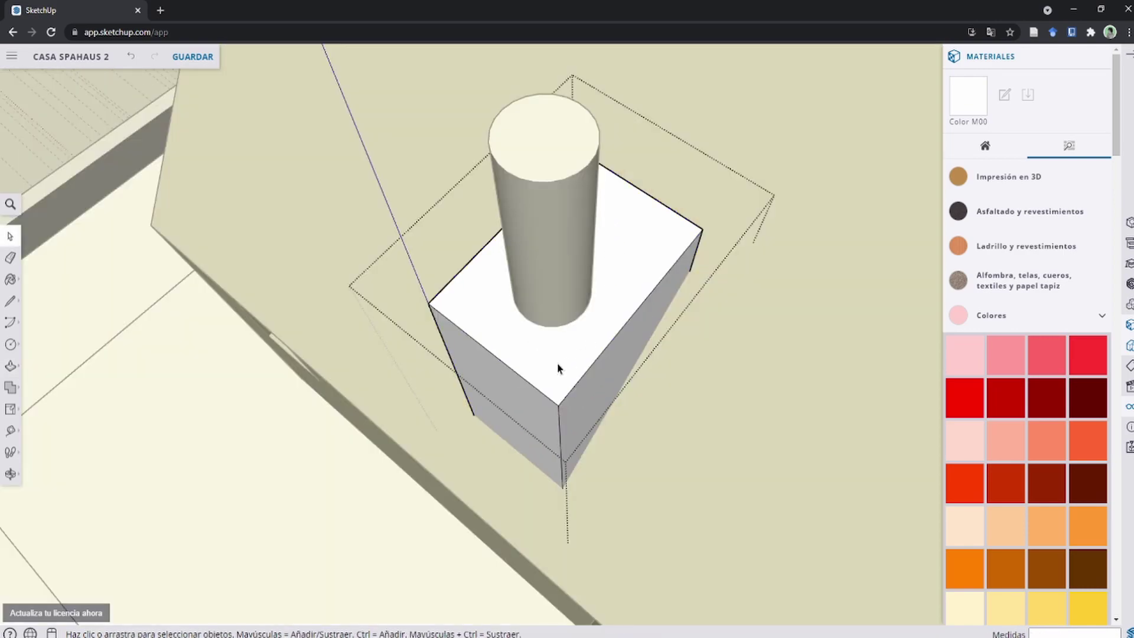
key(p)
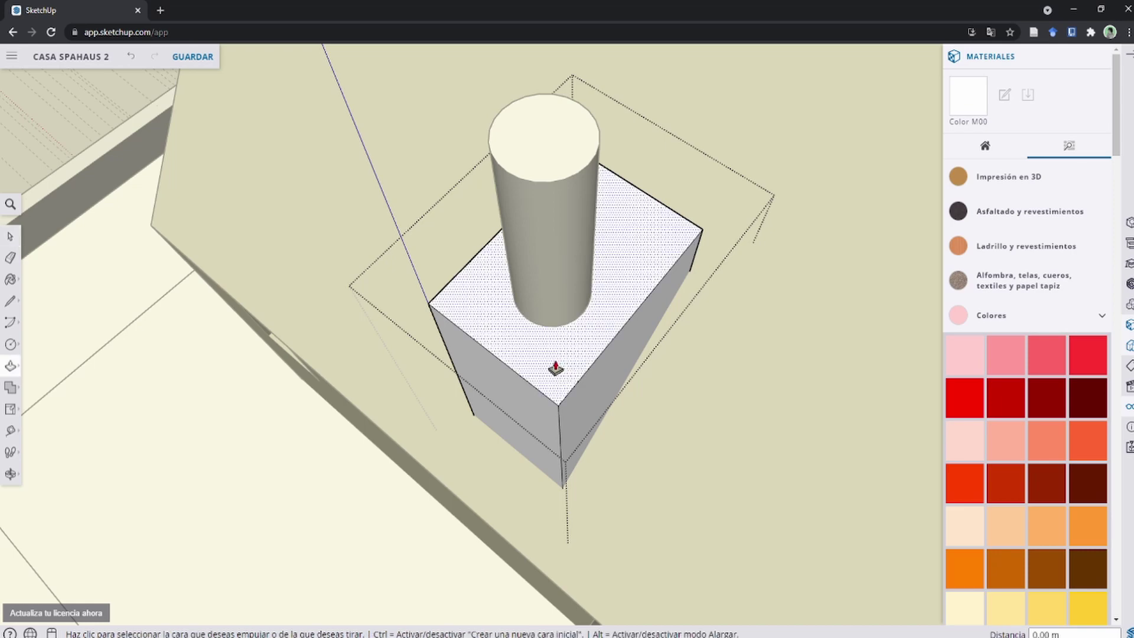
click(555, 368)
mouse_move(587, 392)
middle_down()
mouse_move(470, 236)
mouse_move(309, 223)
mouse_move(568, 453)
mouse_move(408, 235)
mouse_move(393, 178)
mouse_move(476, 413)
mouse_move(626, 276)
mouse_move(633, 286)
mouse_move(615, 266)
middle_up()
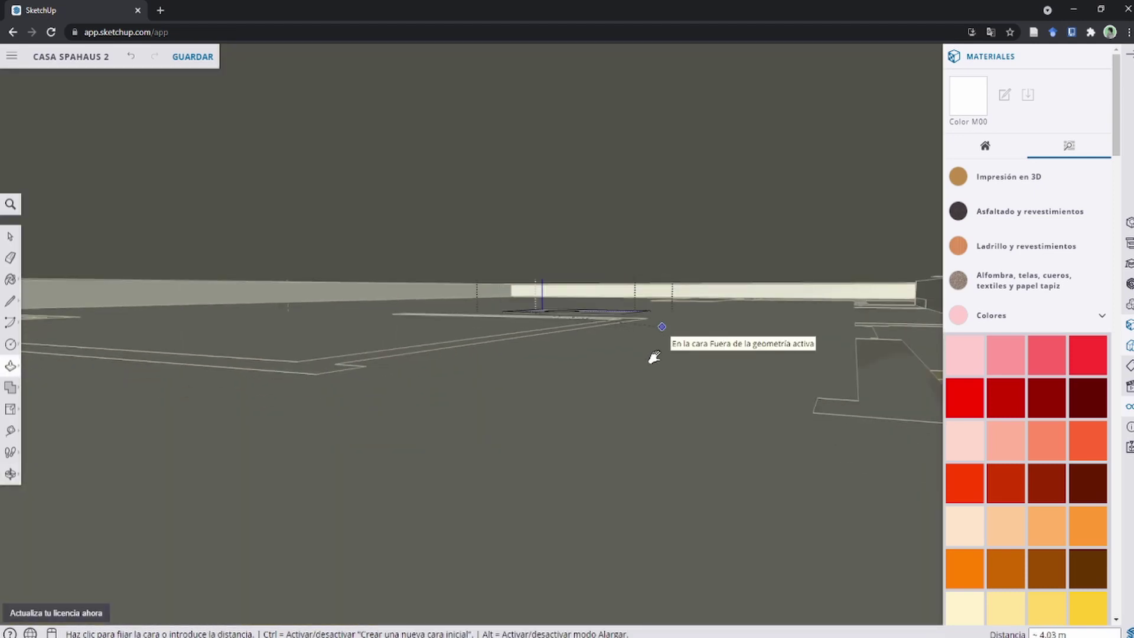
mouse_move(654, 357)
middle_down()
mouse_move(370, 405)
mouse_move(390, 392)
mouse_move(387, 332)
mouse_move(434, 418)
mouse_move(473, 423)
middle_up()
scroll(408, 299, up, 3)
scroll(441, 321, up, 3)
scroll(449, 349, up, 2)
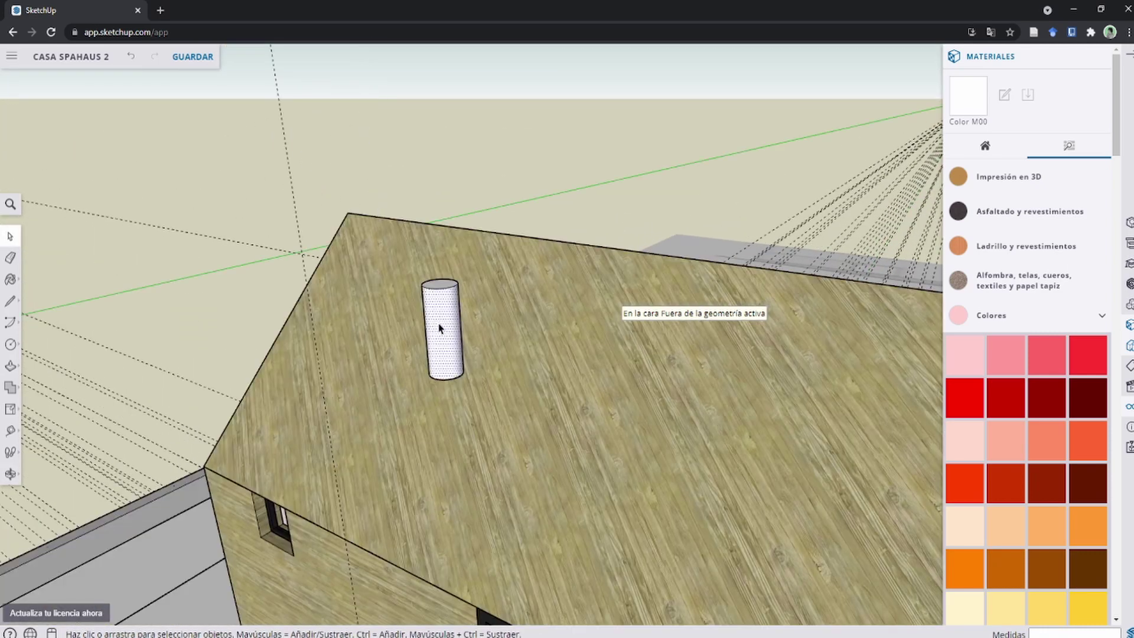
scroll(439, 329, down, 2)
scroll(439, 335, up, 2)
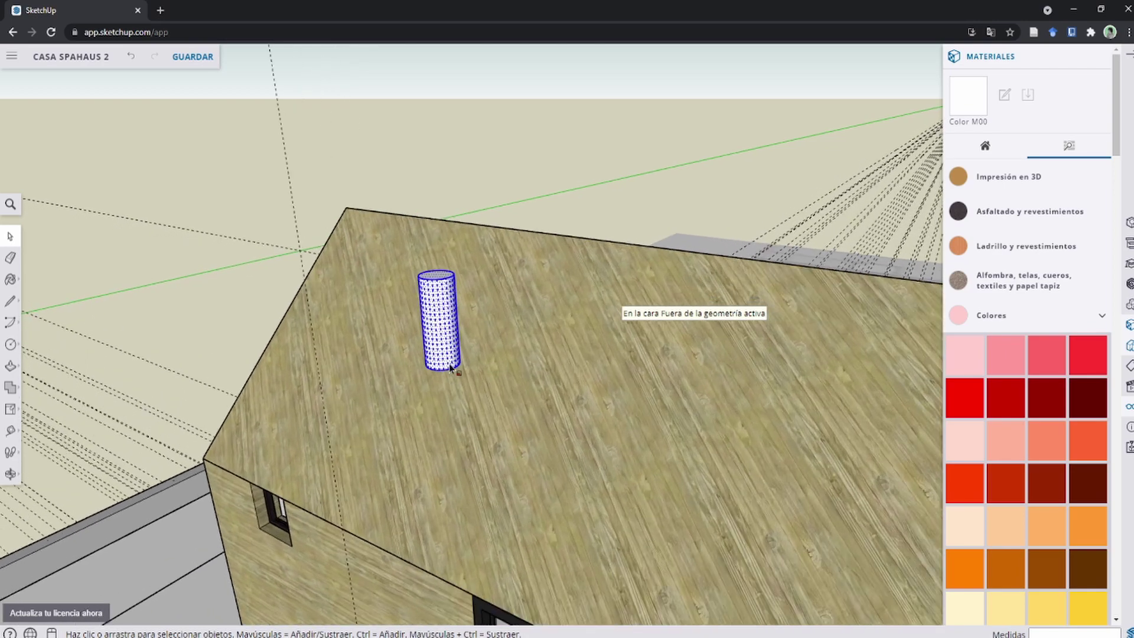
scroll(441, 356, up, 1)
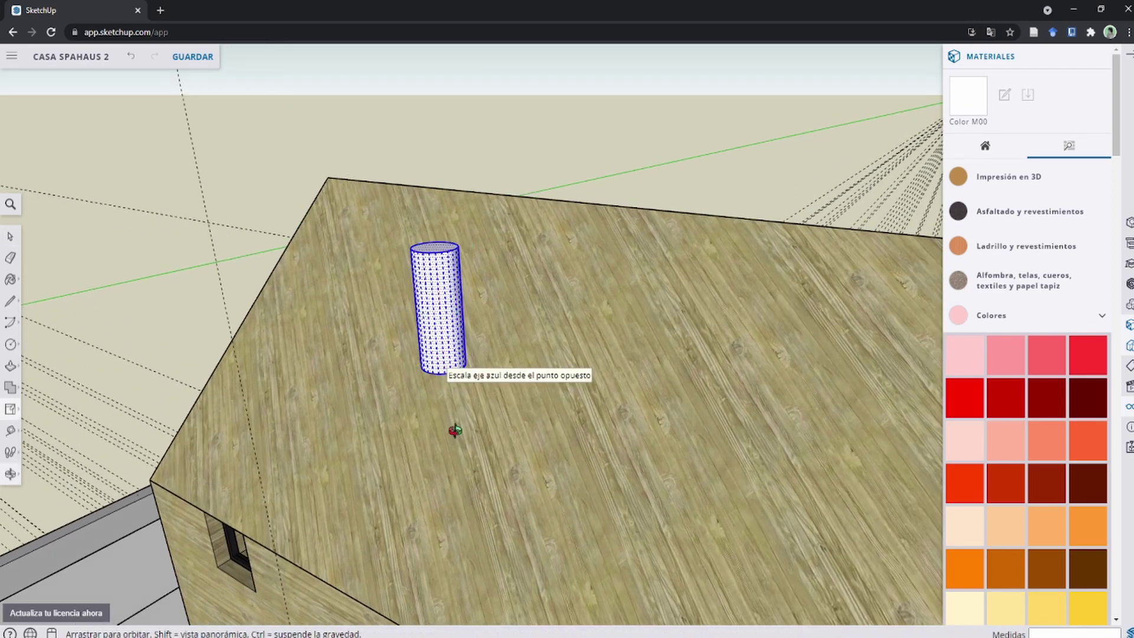
Step: Stretch the cylinder's bottom face down into the sloped roof
mouse_move(456, 431)
middle_down()
mouse_move(463, 203)
mouse_move(441, 86)
mouse_move(463, 171)
middle_up()
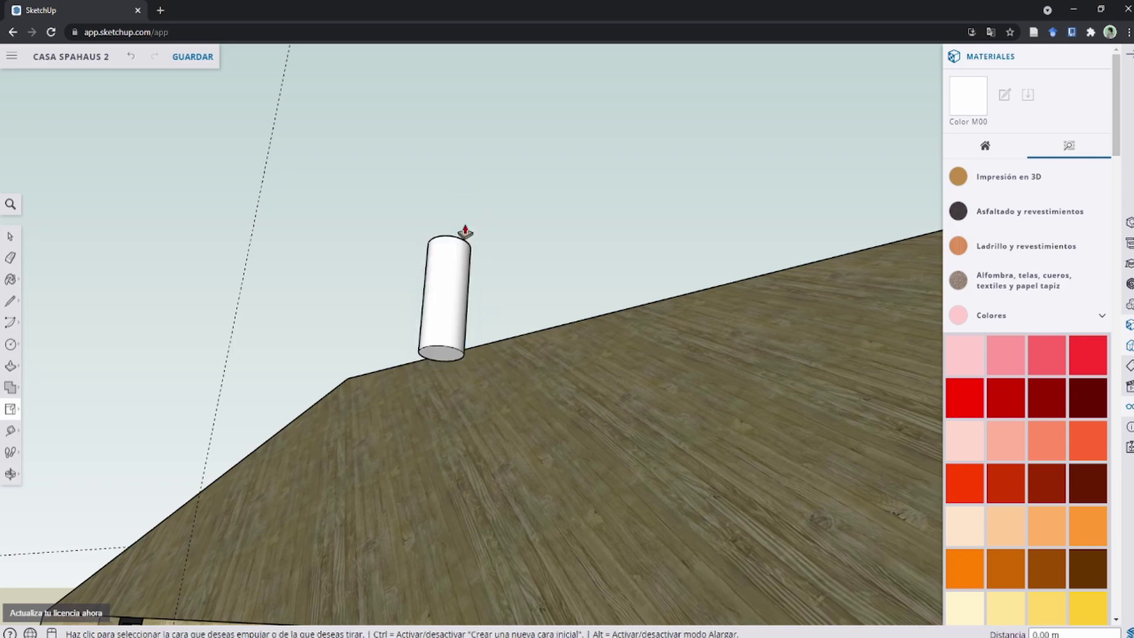
click(443, 362)
scroll(436, 455, down, 2)
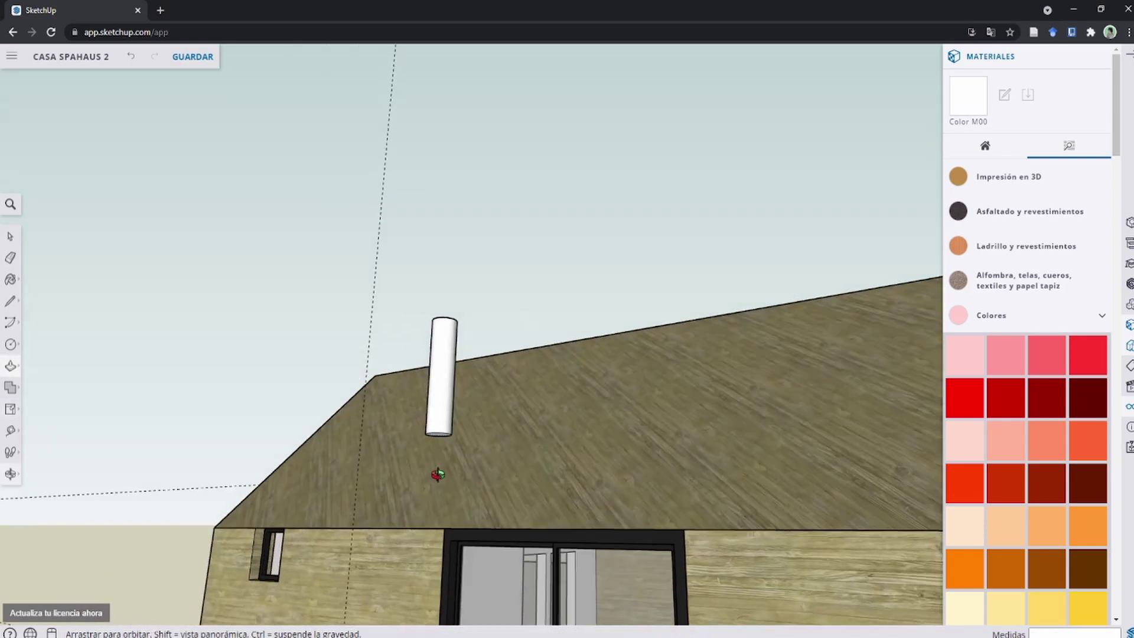
middle_drag(418, 537, 623, 248)
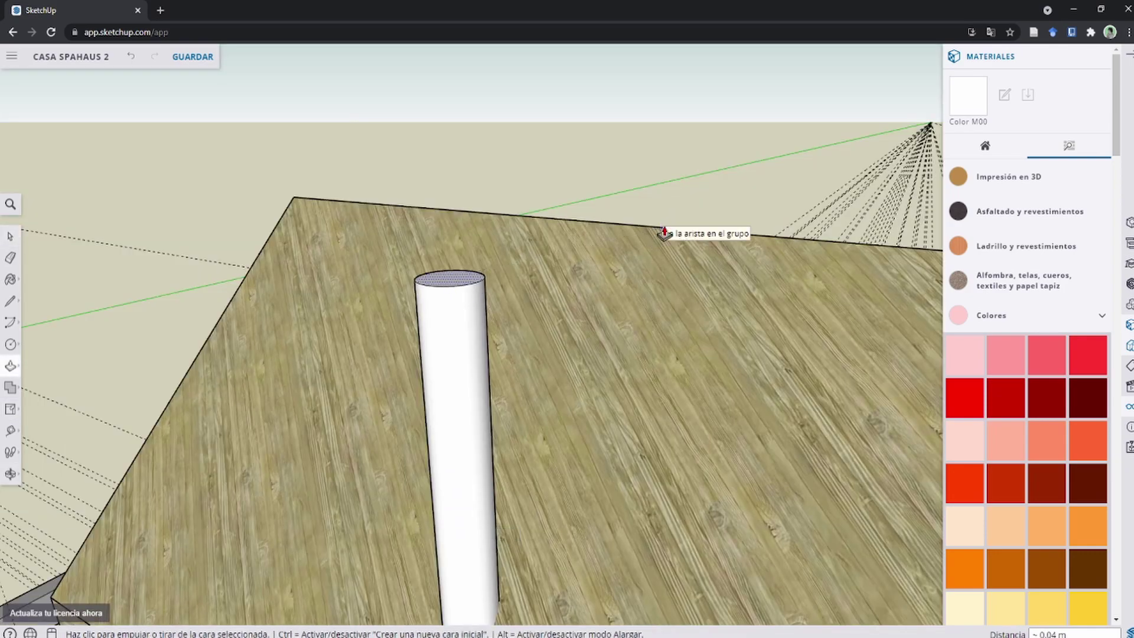
click(468, 330)
scroll(469, 328, down, 1)
key(space)
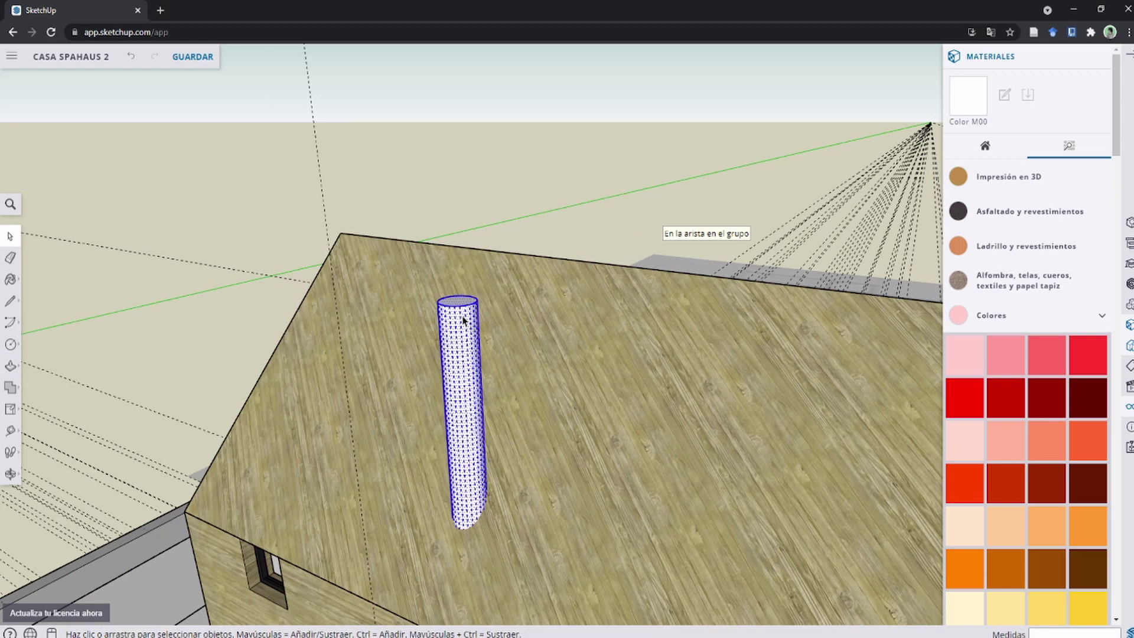
Step: Make the cylindrical chimney pipe its own group
right_click(462, 320)
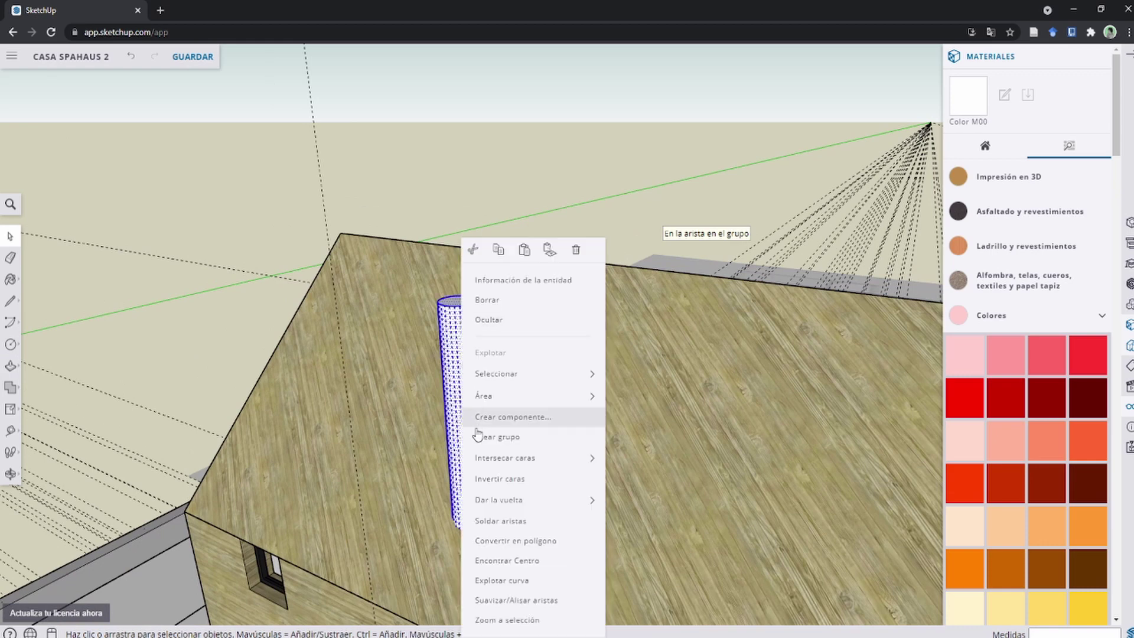
right_click(444, 325)
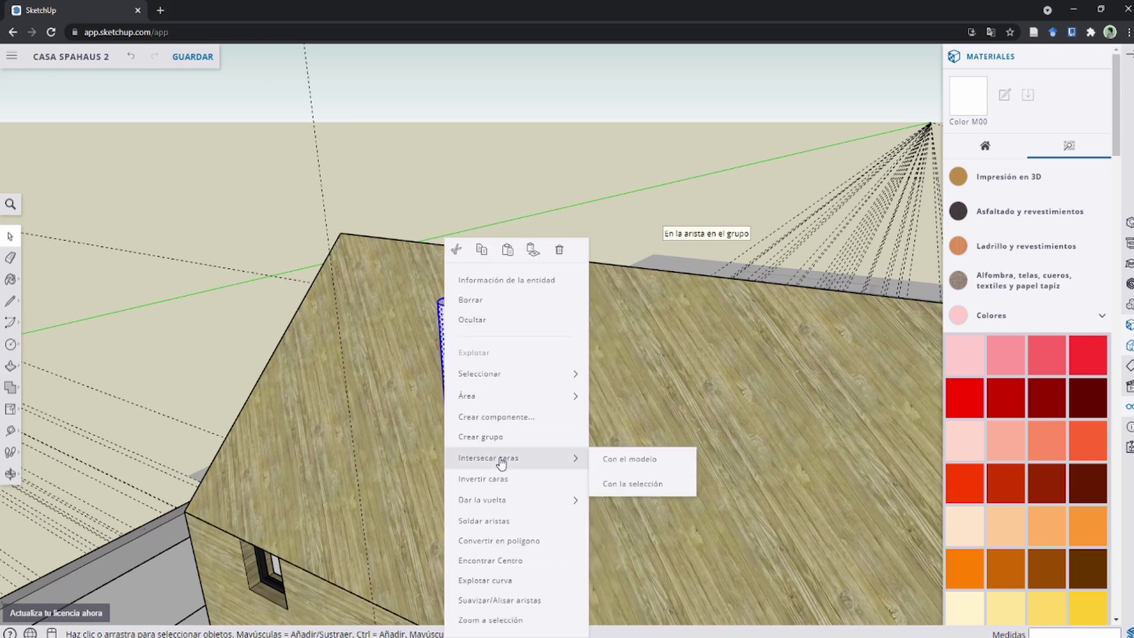
click(497, 437)
scroll(366, 259, down, 3)
scroll(498, 367, down, 3)
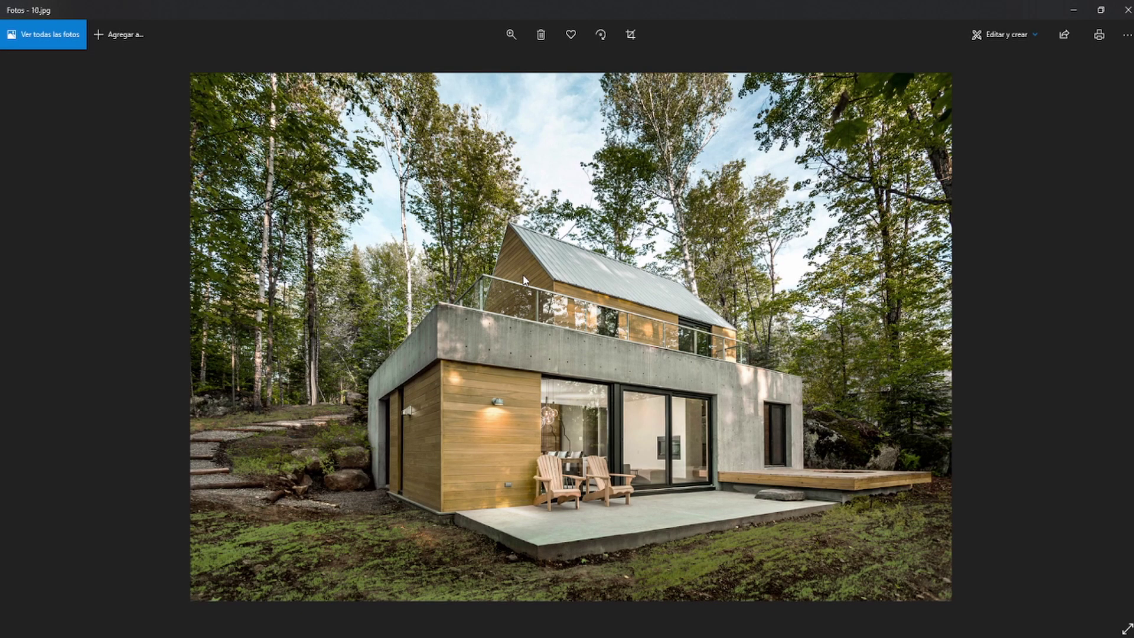
Step: Open the roof group for editing, inspect it, then exit it
scroll(524, 279, up, 2)
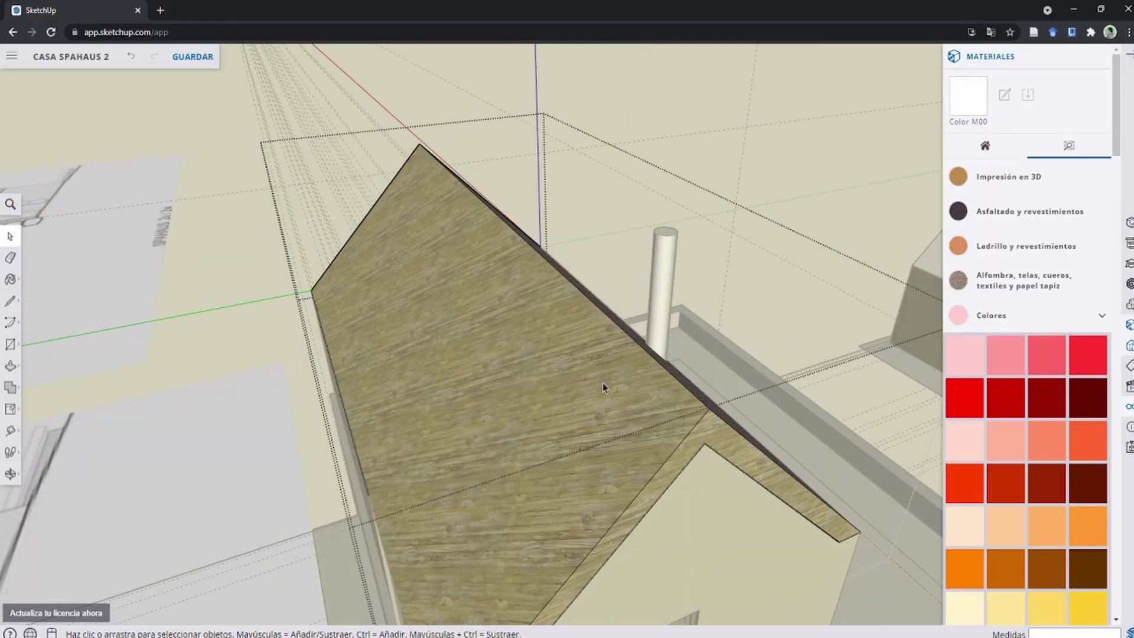
scroll(602, 388, down, 3)
middle_drag(445, 352, 557, 157)
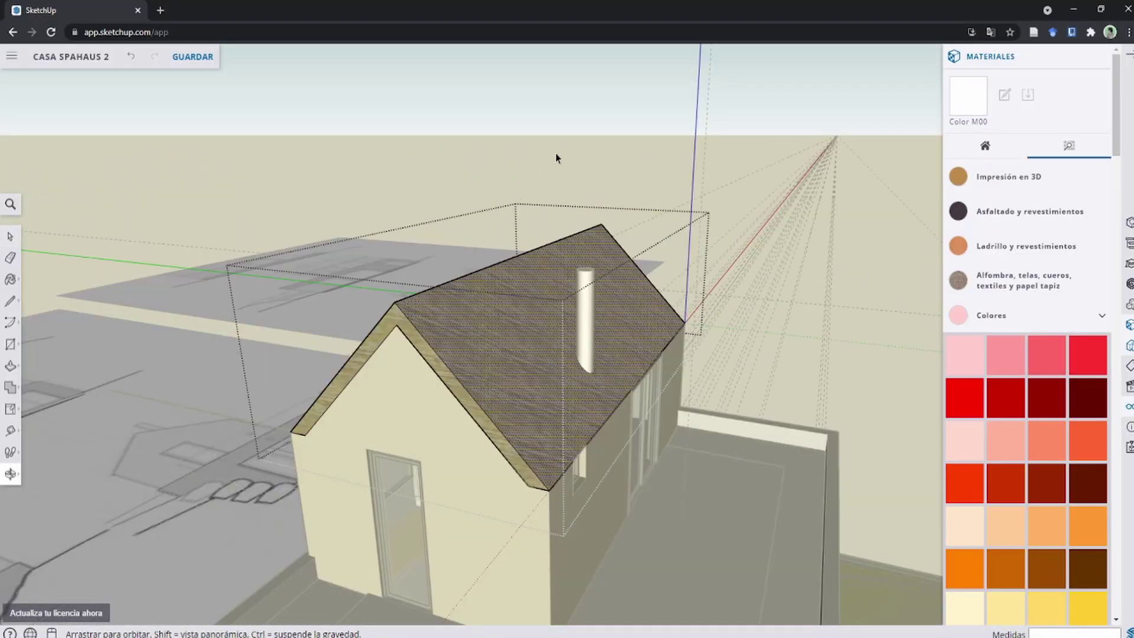
scroll(498, 301, up, 2)
double_click(498, 302)
middle_drag(451, 306, 451, 359)
mouse_move(555, 385)
middle_down()
mouse_move(573, 400)
mouse_move(556, 402)
mouse_move(565, 285)
middle_up()
key(Escape)
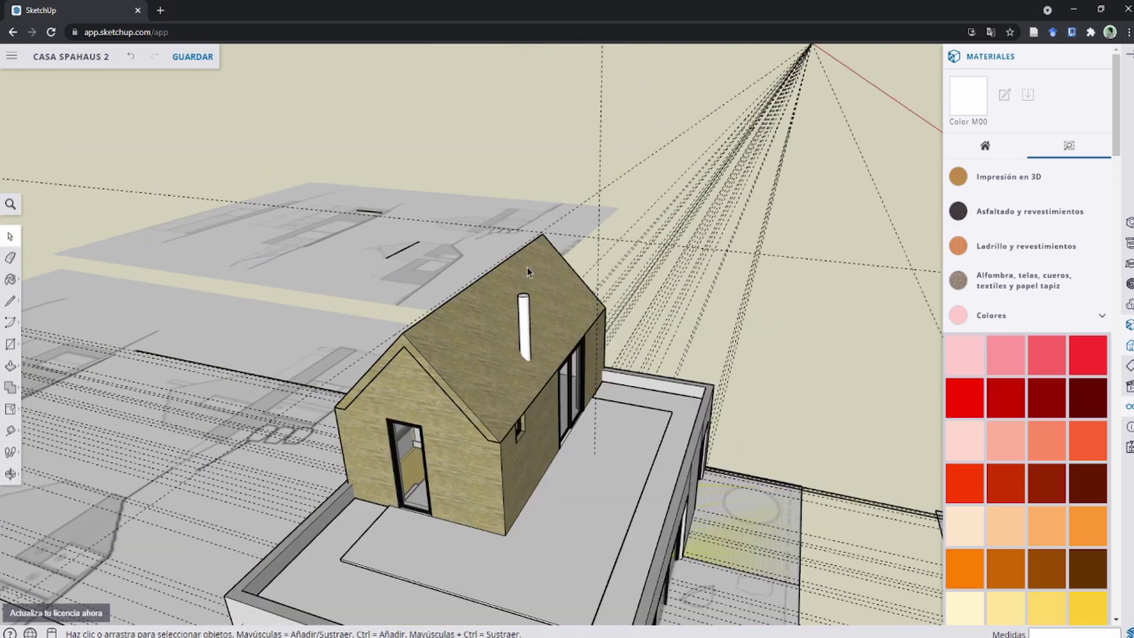
Step: Paste a copy of the sloped roof panel beside the house
scroll(399, 341, up, 2)
scroll(398, 341, up, 2)
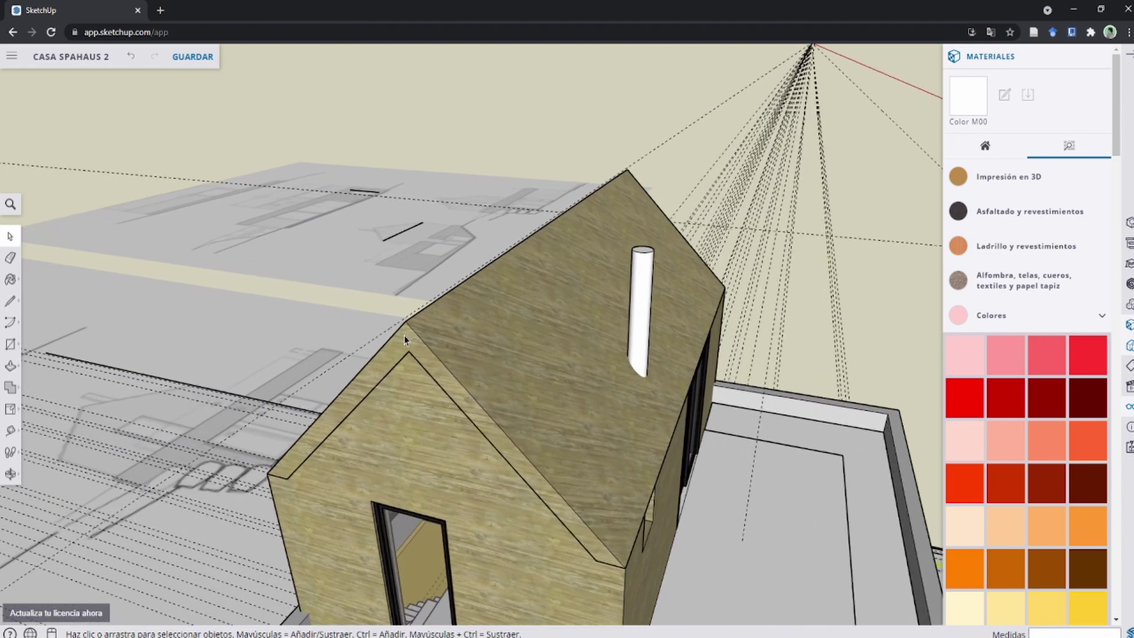
middle_drag(431, 340, 376, 362)
scroll(376, 363, up, 1)
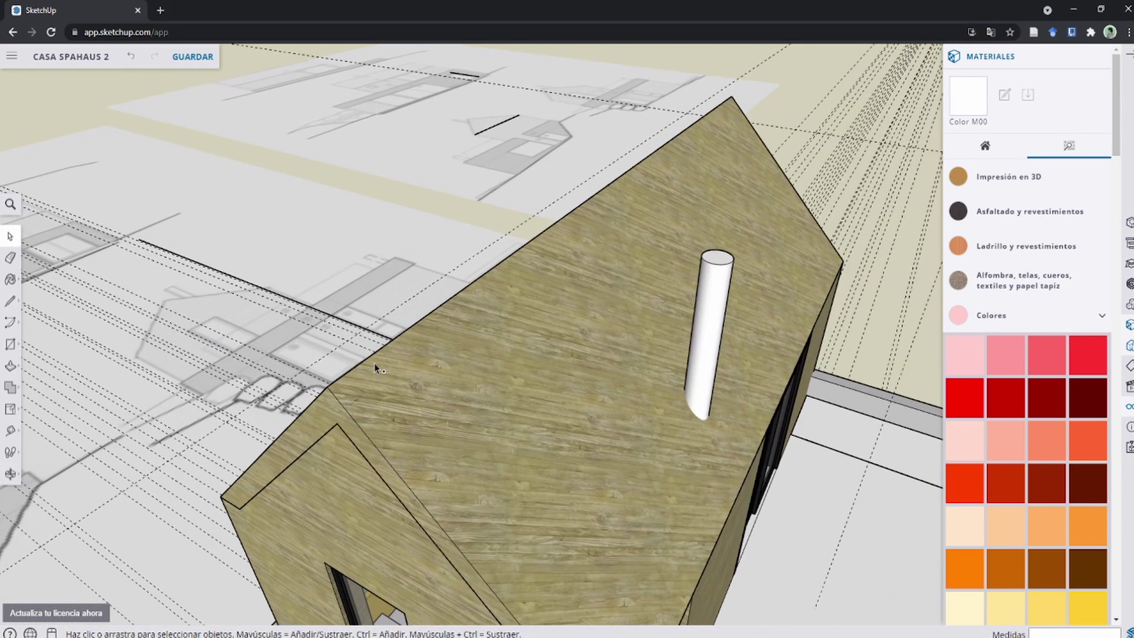
key(ctrl+v)
scroll(425, 293, down, 3)
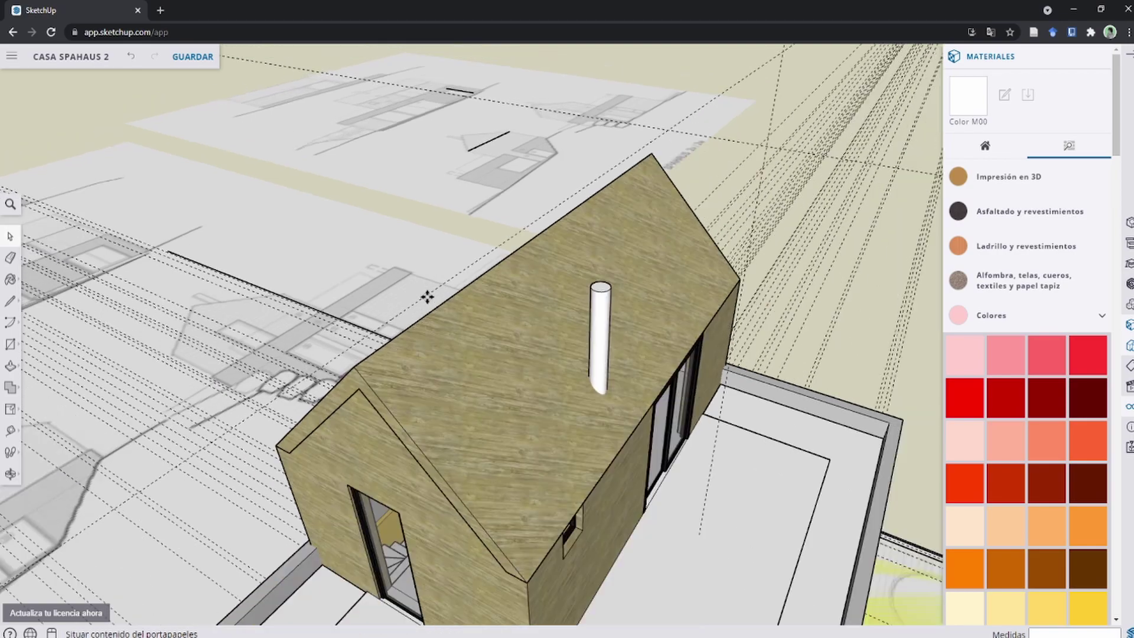
scroll(427, 294, down, 2)
scroll(437, 298, down, 2)
scroll(452, 307, up, 5)
scroll(451, 310, down, 1)
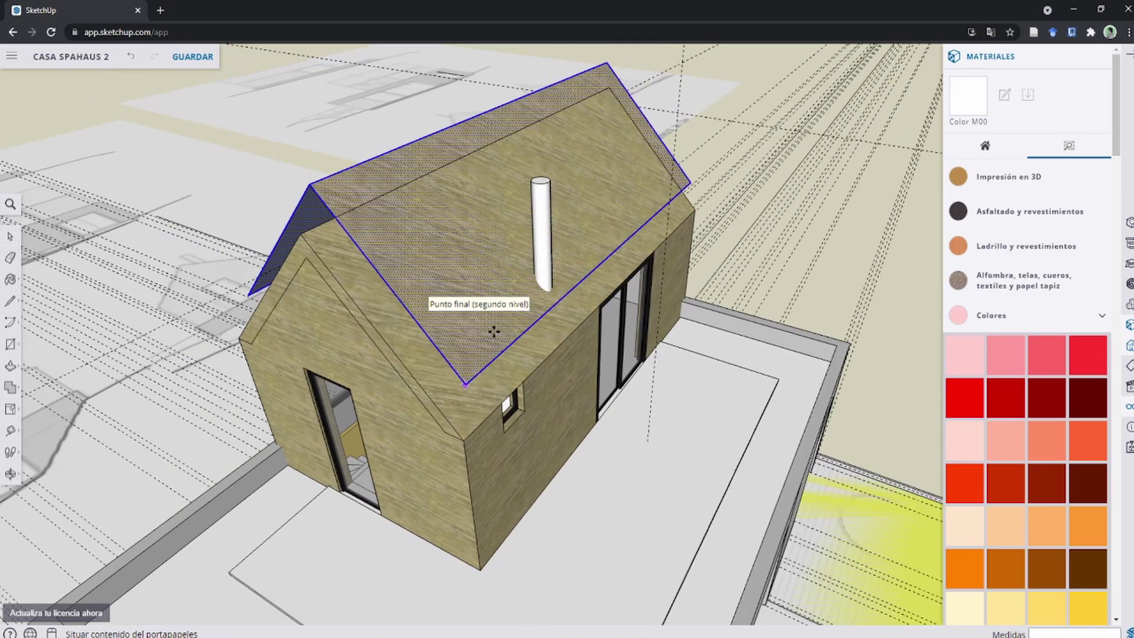
scroll(514, 278, down, 2)
middle_drag(514, 284, 681, 351)
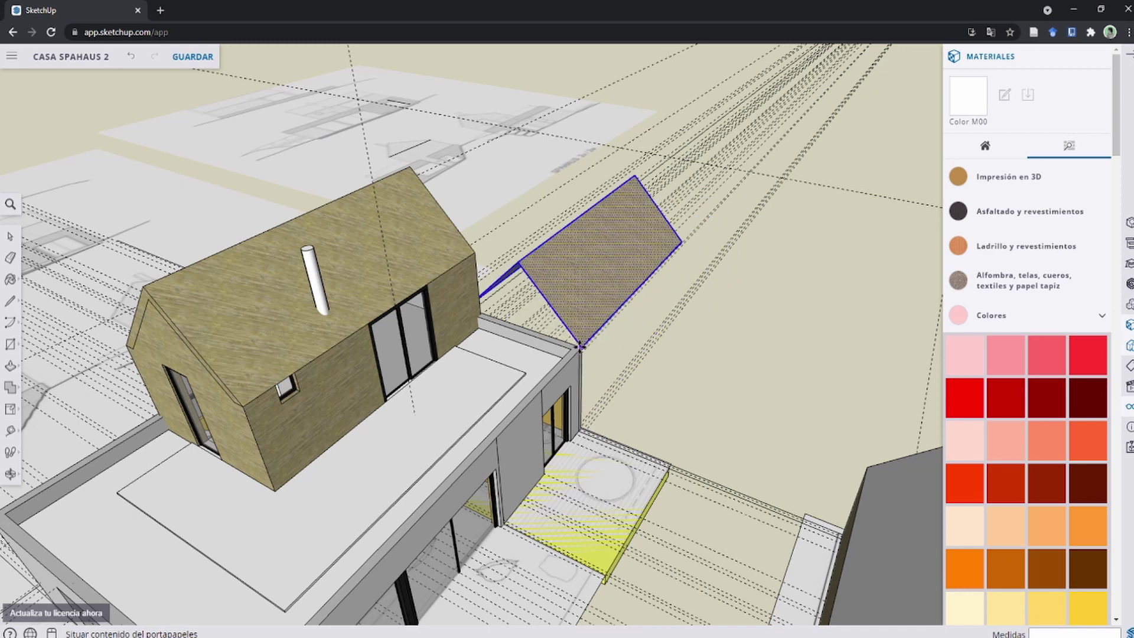
Step: Place the pasted roof copy at the lower building's edge and group it
click(580, 347)
right_click(576, 262)
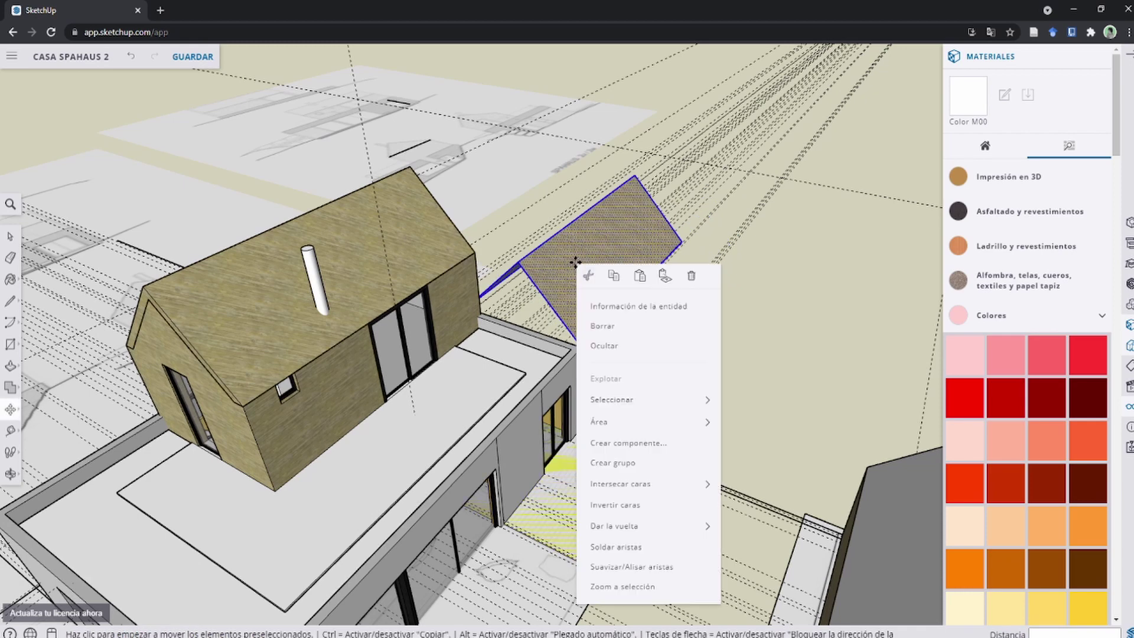
click(644, 464)
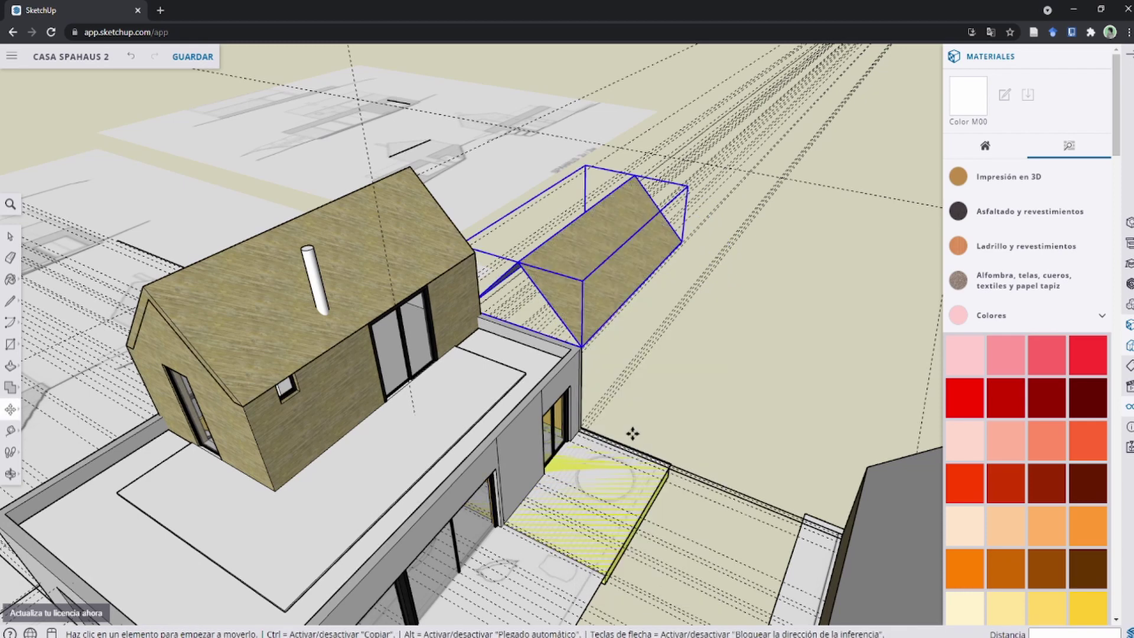
Step: Paint the roof copy's slope light yellow (Color E02)
double_click(575, 280)
key(b)
scroll(983, 518, down, 2)
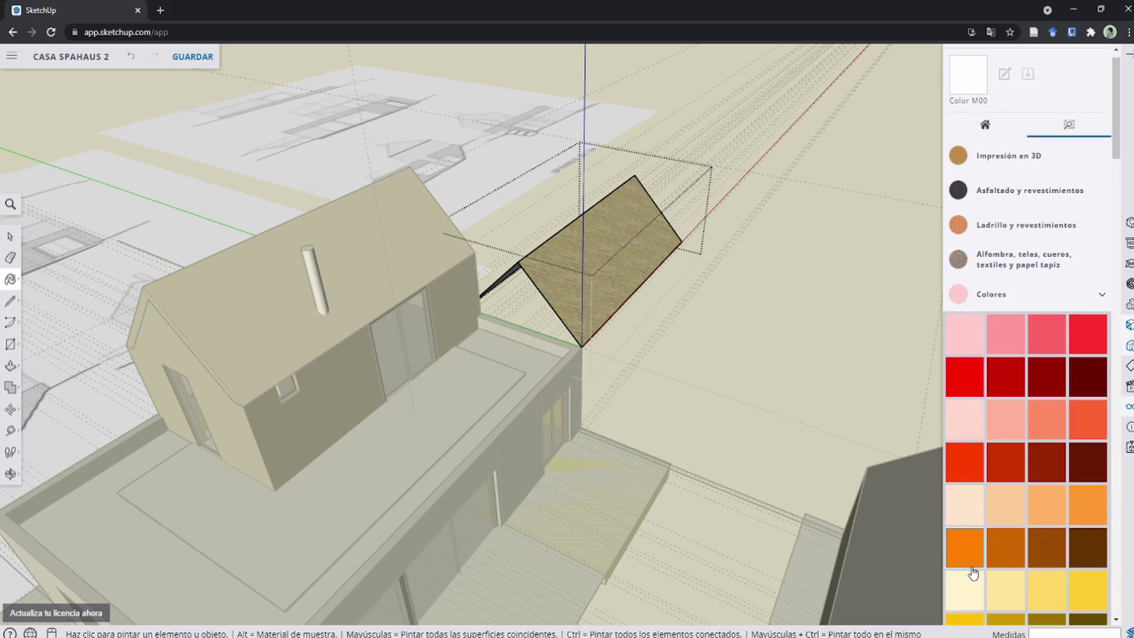
click(1002, 572)
click(532, 240)
Step: Thicken the yellow roof face with Push/Pull, about 0.05 m
middle_drag(591, 266, 505, 227)
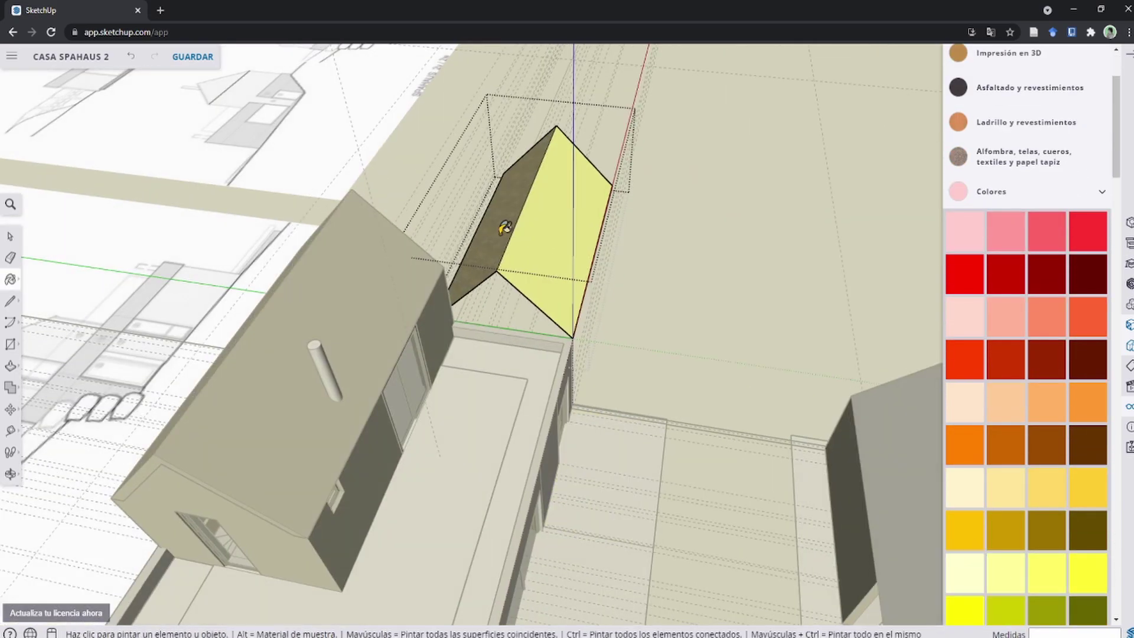
middle_drag(559, 292, 532, 254)
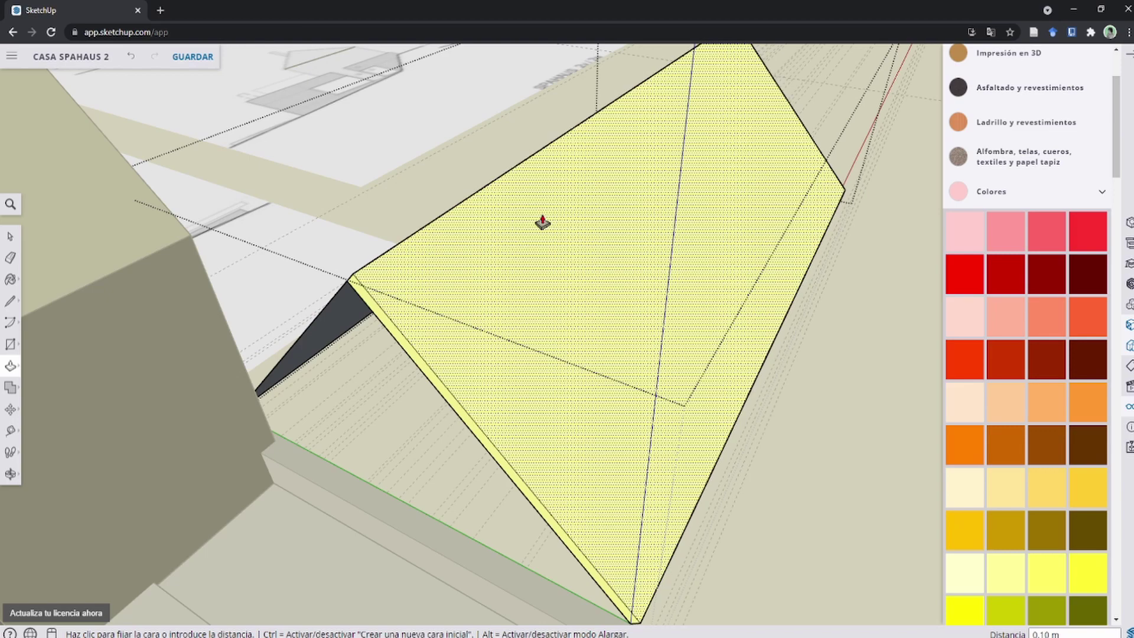
click(542, 222)
middle_drag(541, 237, 661, 332)
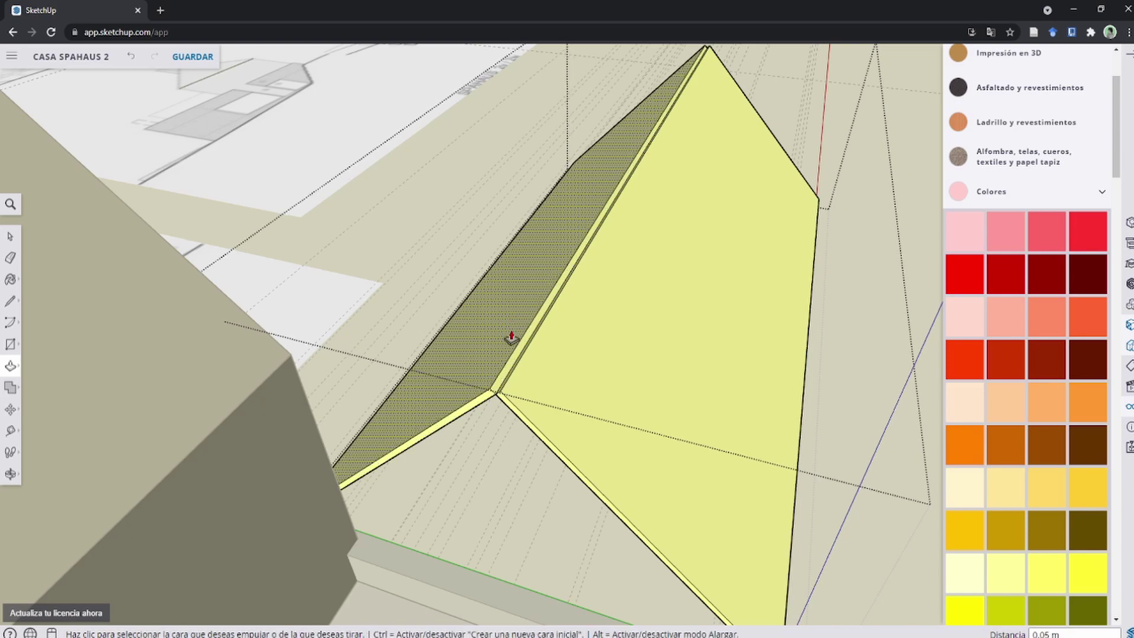
Step: Exit the roof group and select the yellow roof group
scroll(496, 389, up, 3)
scroll(532, 287, up, 2)
key(l)
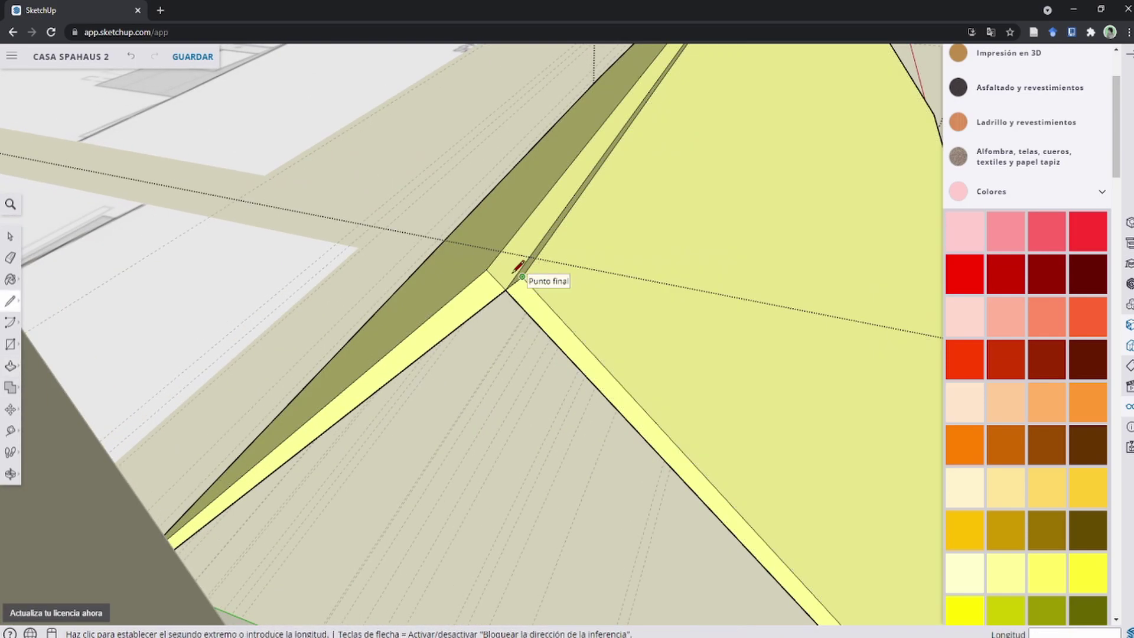
key(space)
scroll(516, 406, down, 5)
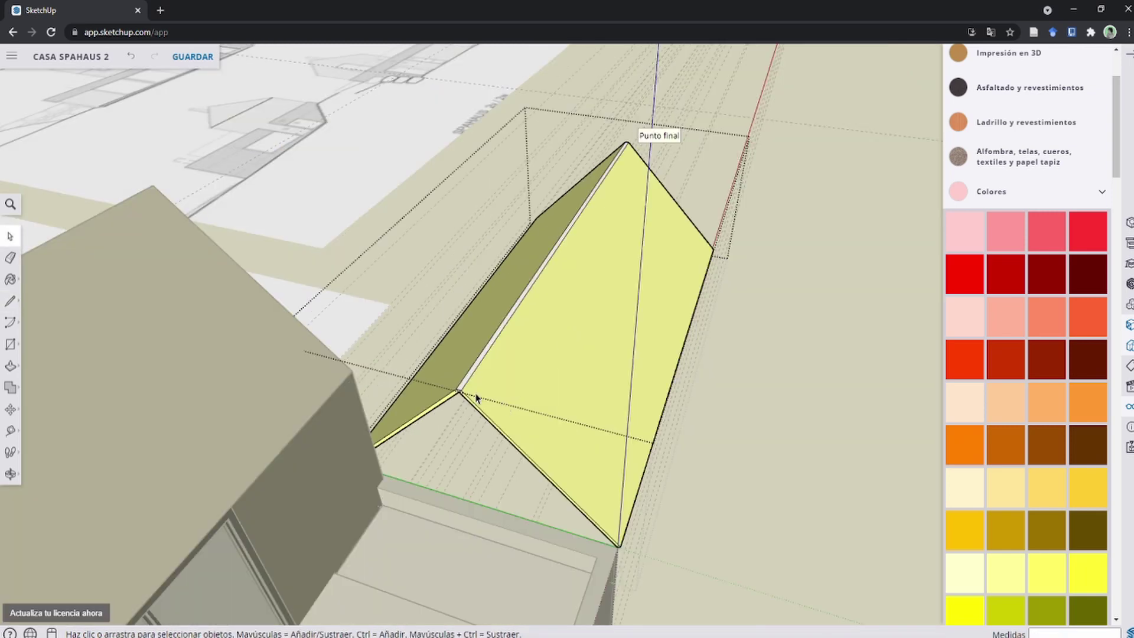
key(b)
scroll(473, 381, up, 2)
scroll(470, 354, down, 2)
scroll(650, 388, down, 2)
key(space)
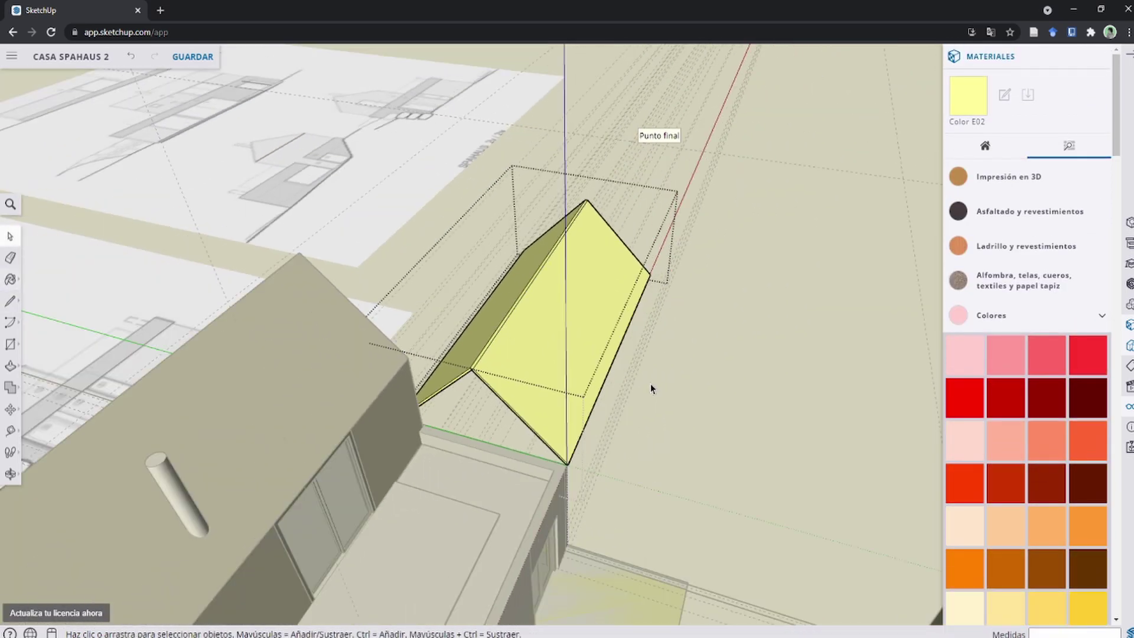
click(739, 384)
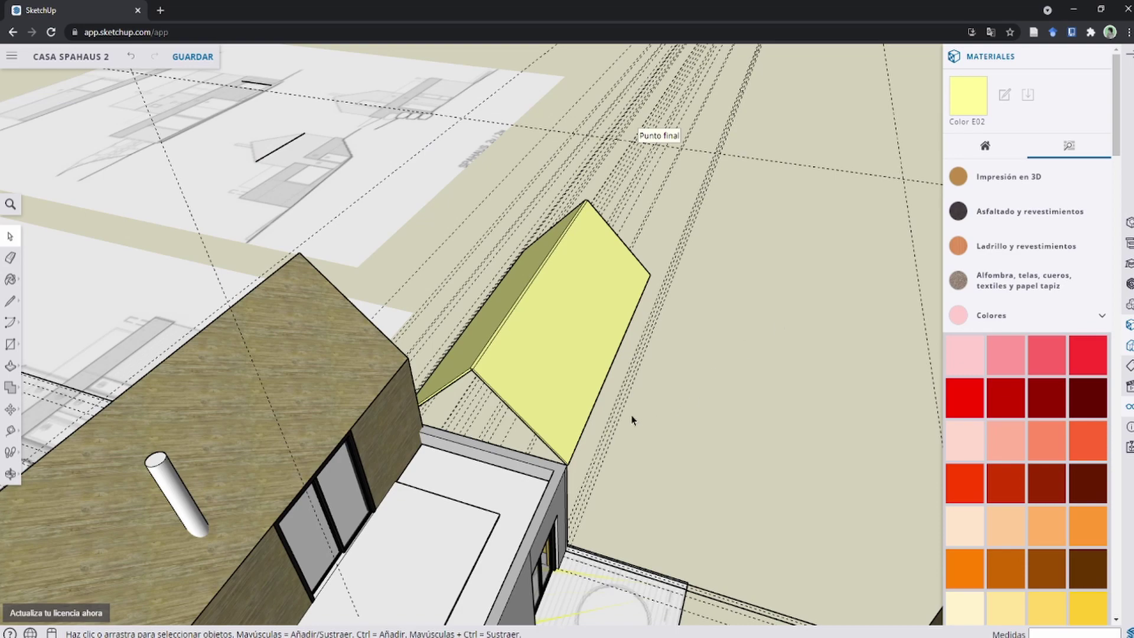
middle_drag(632, 420, 552, 396)
click(552, 395)
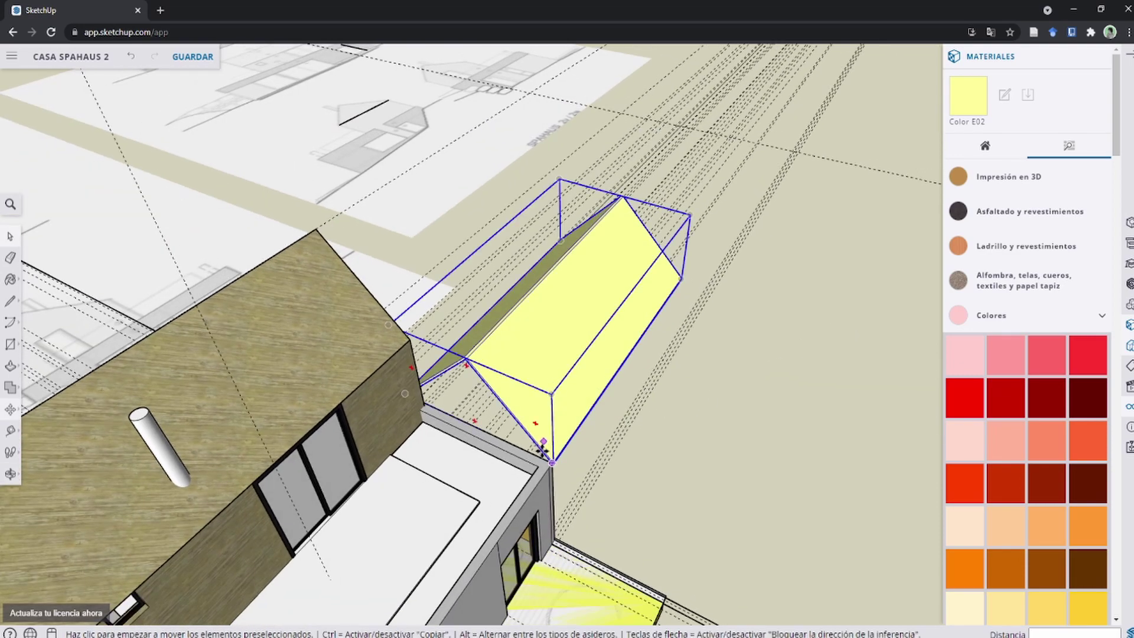
Step: Move the yellow roof onto the upper storey, snapped to its corner
scroll(543, 452, up, 5)
scroll(603, 450, down, 3)
scroll(627, 337, down, 5)
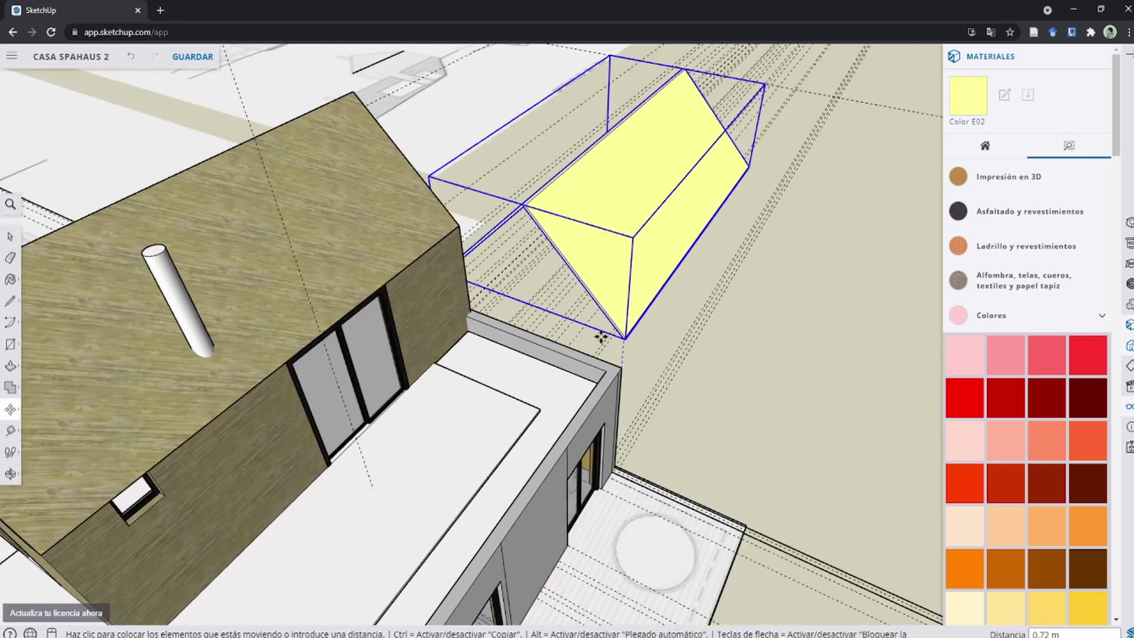
middle_drag(603, 329, 570, 297)
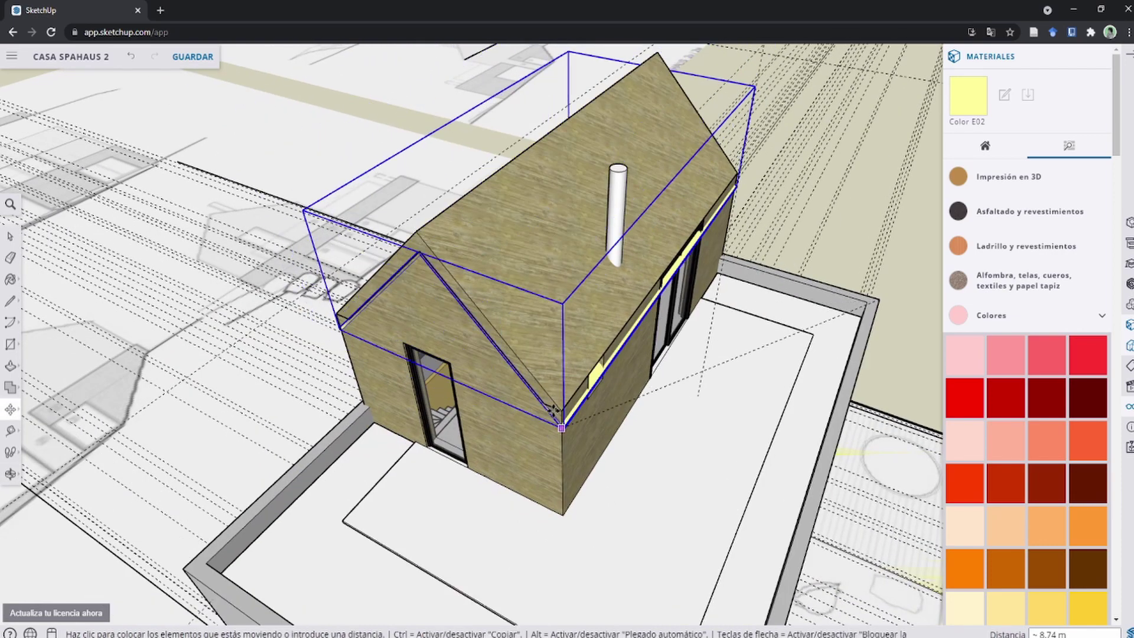
scroll(558, 401, up, 3)
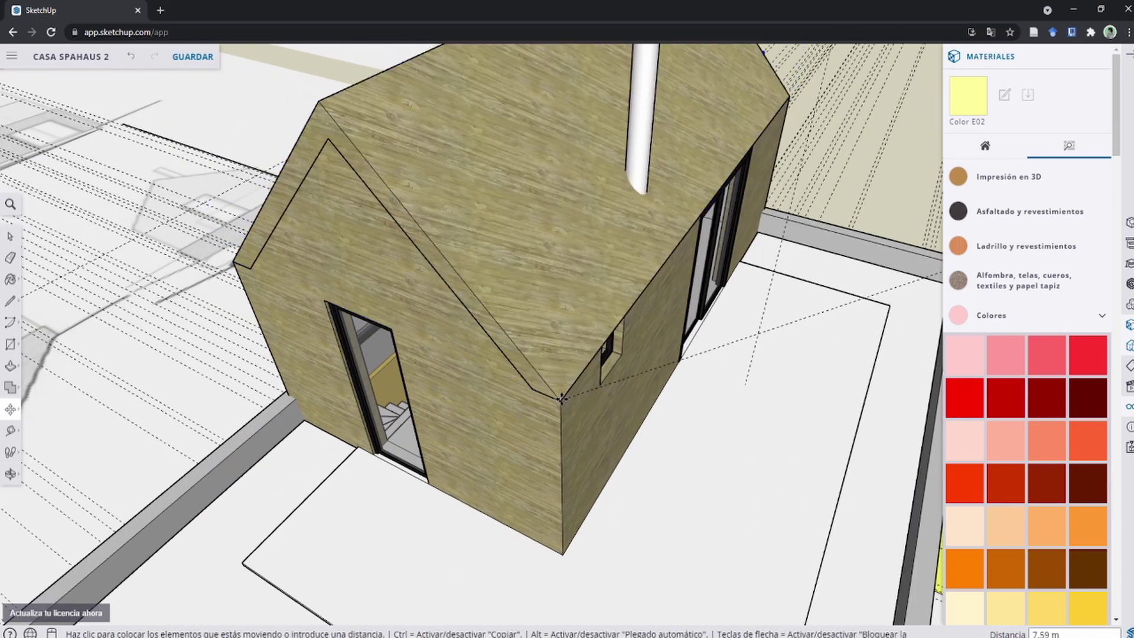
scroll(561, 400, up, 4)
scroll(555, 408, up, 3)
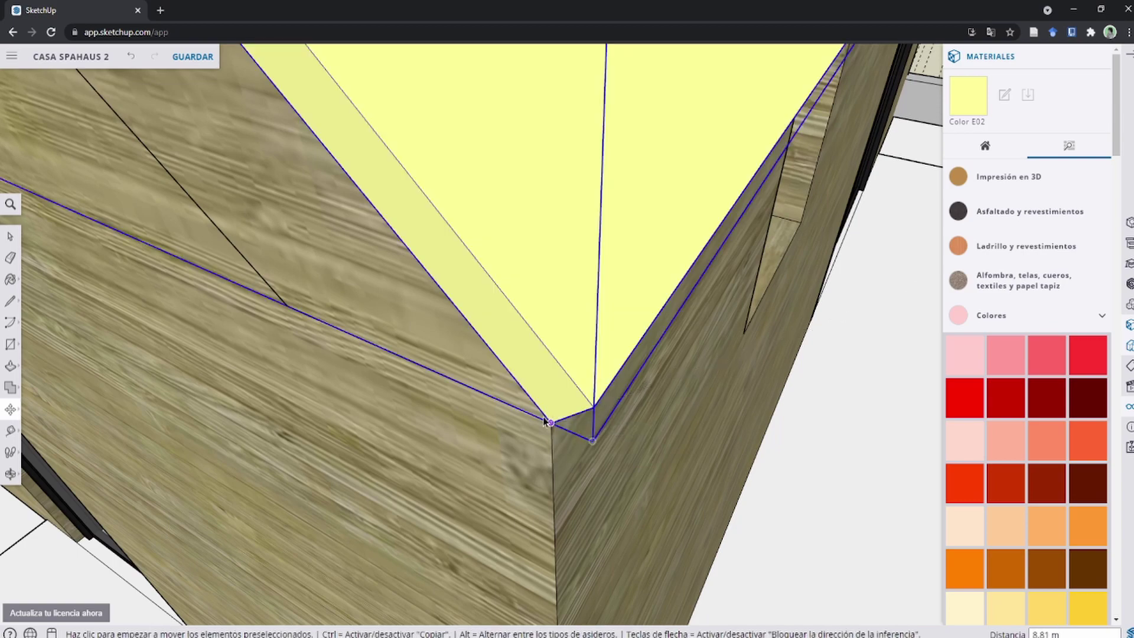
scroll(544, 420, down, 3)
scroll(544, 420, down, 3)
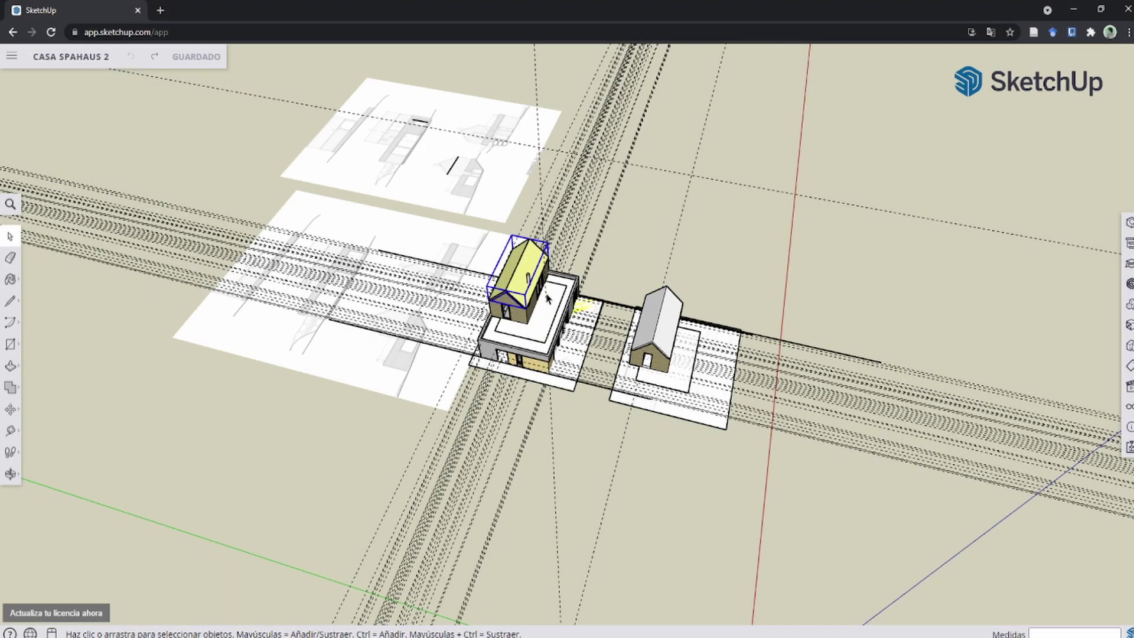
scroll(547, 298, up, 3)
scroll(539, 294, up, 4)
scroll(490, 219, down, 3)
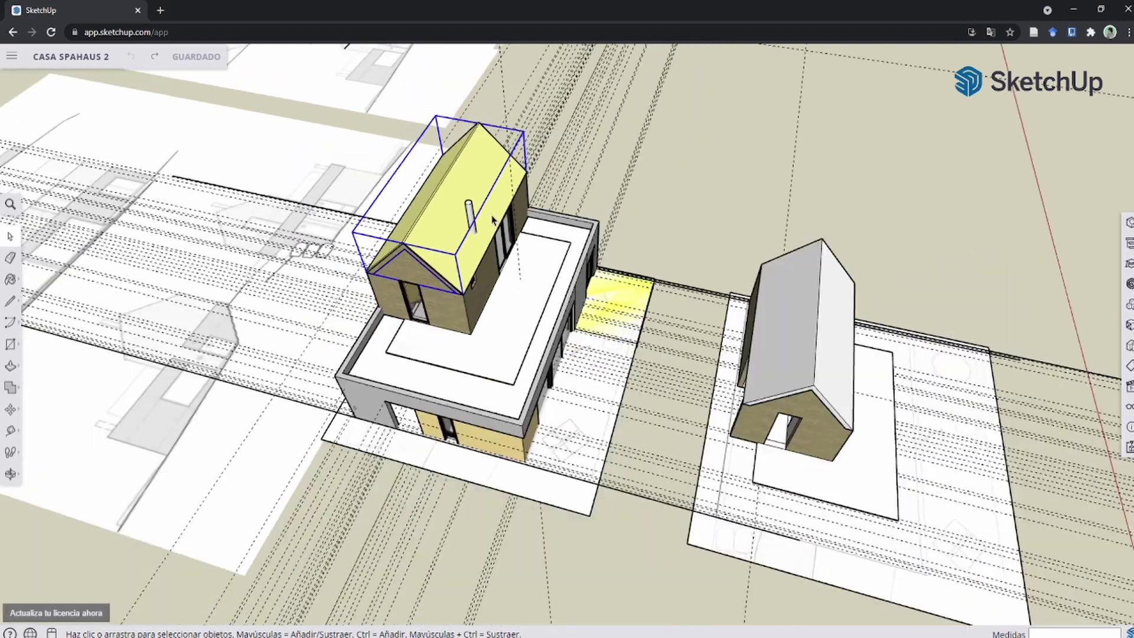
scroll(472, 207, down, 3)
scroll(372, 174, up, 1)
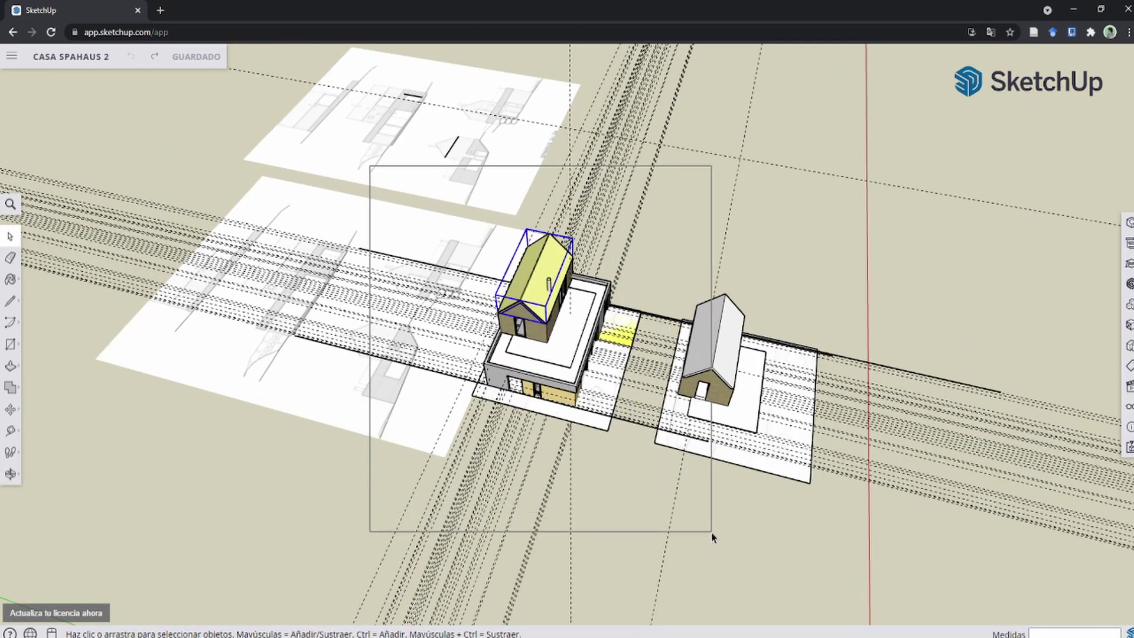
Step: Window-select both storeys of the house
drag(370, 167, 711, 532)
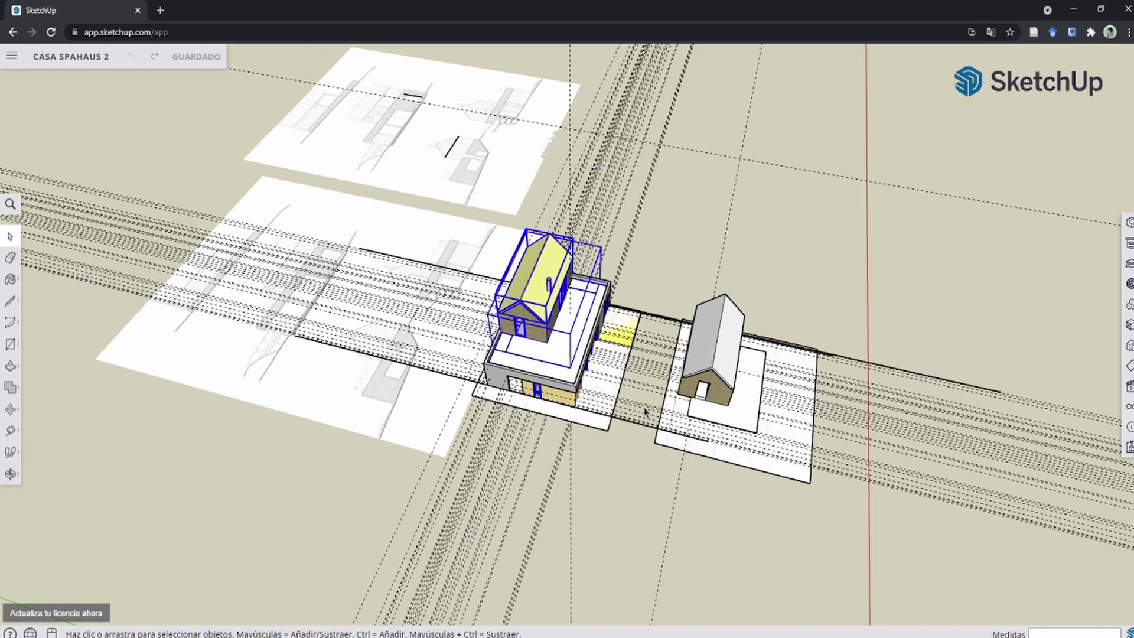
scroll(581, 384, up, 1)
scroll(581, 387, up, 2)
scroll(567, 367, up, 1)
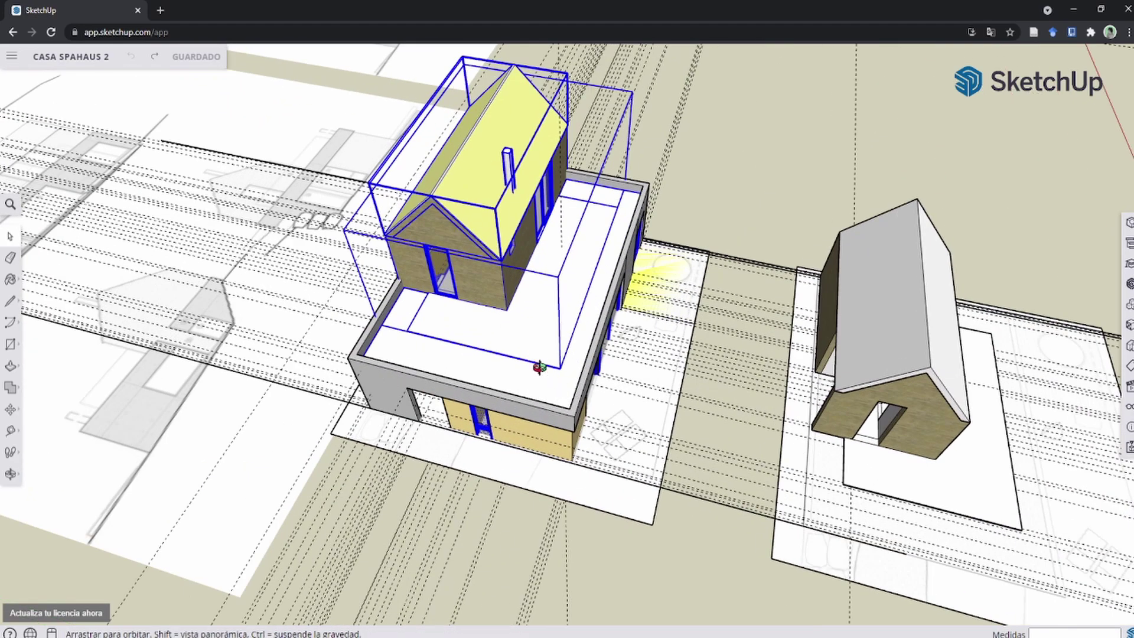
scroll(558, 342, up, 2)
scroll(549, 316, up, 2)
scroll(549, 316, up, 2)
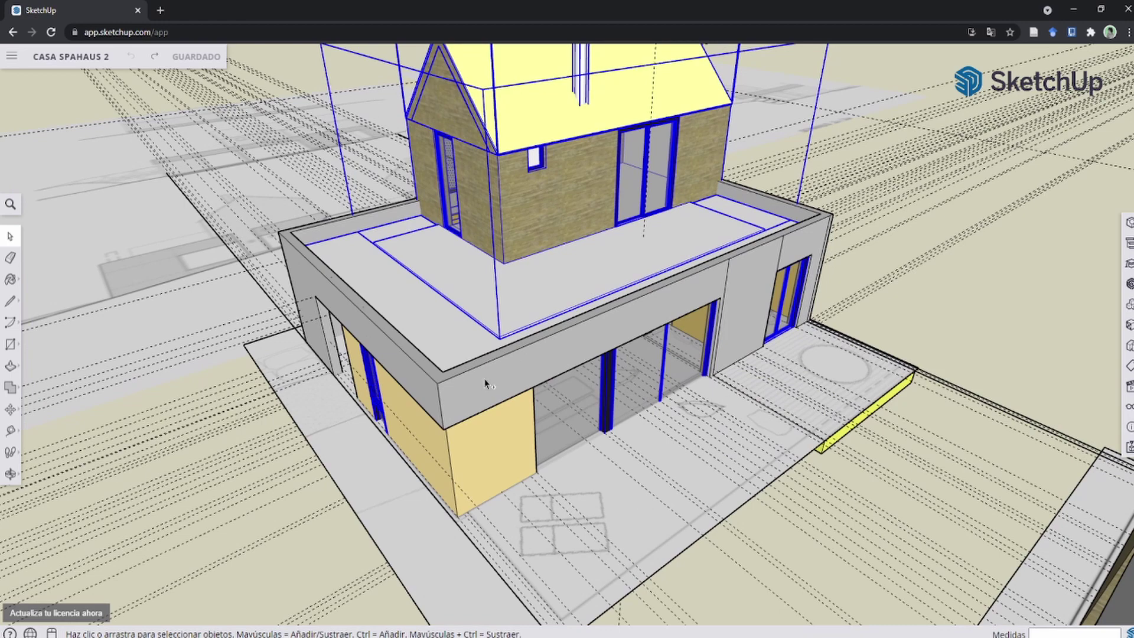
Step: Copy the whole house with Move and Ctrl, placing it about 35 m away
scroll(479, 373, down, 2)
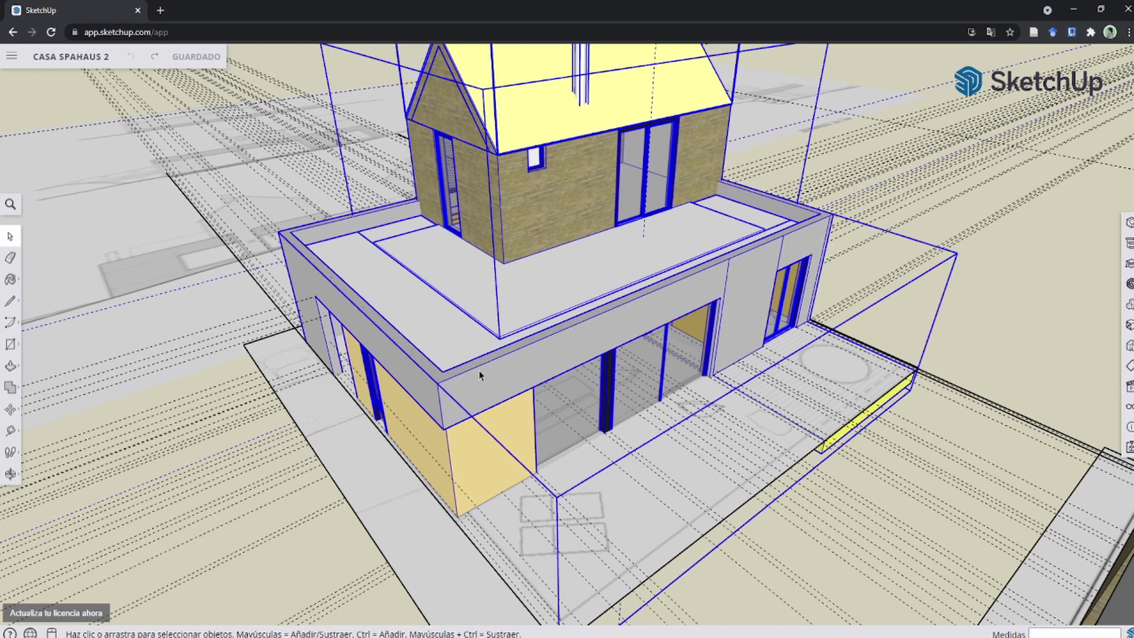
scroll(726, 399, down, 2)
scroll(647, 319, down, 3)
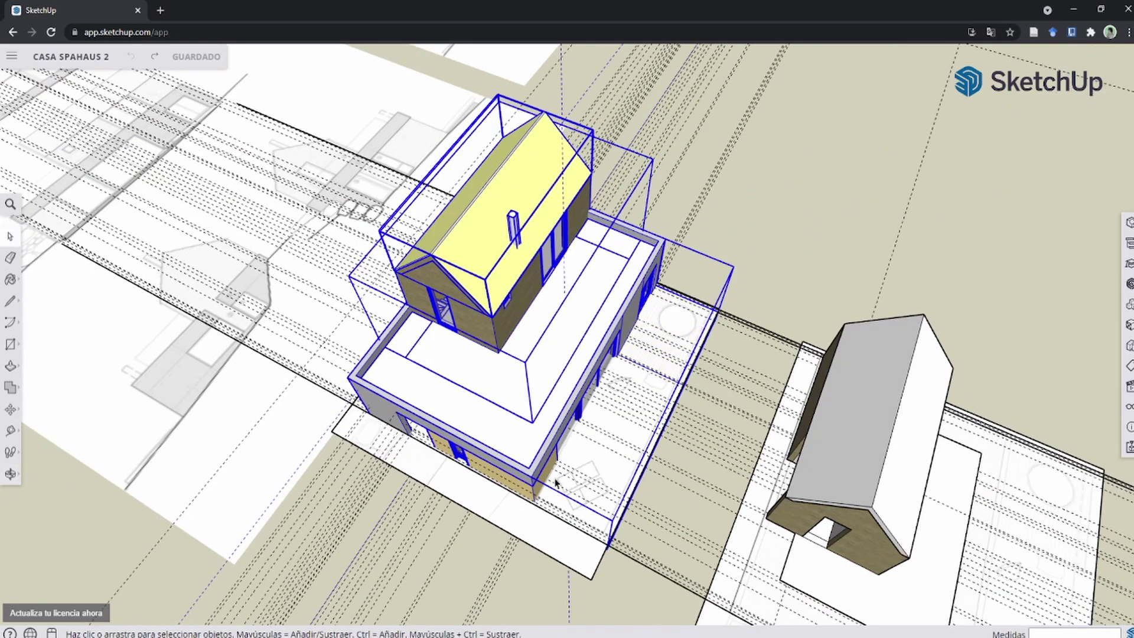
middle_drag(647, 319, 660, 447)
scroll(659, 448, up, 2)
scroll(660, 447, up, 2)
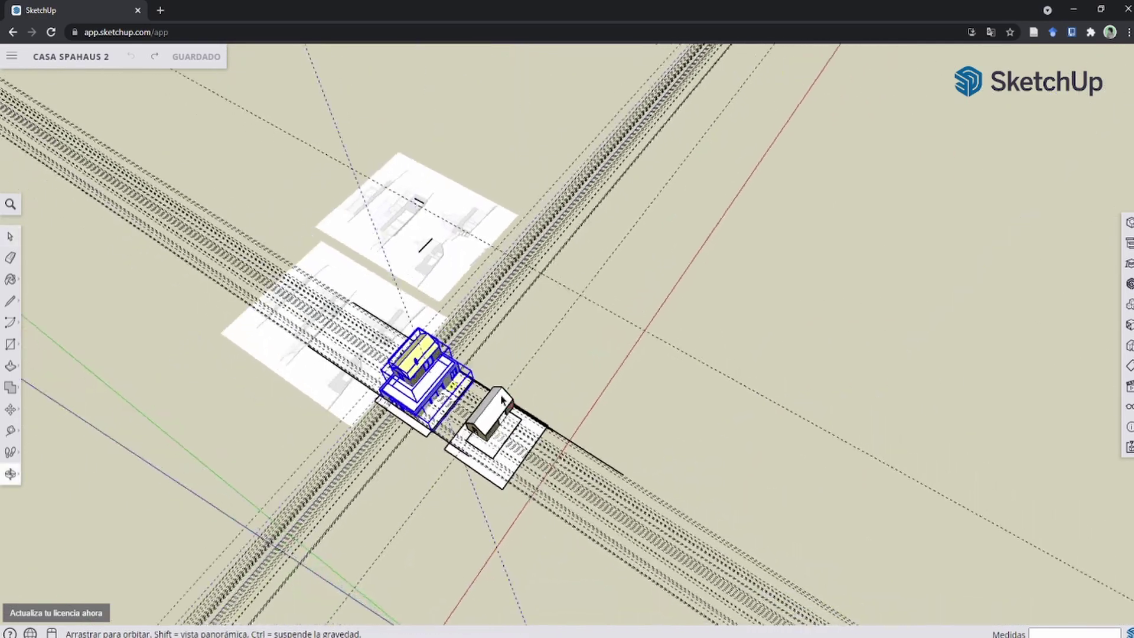
scroll(476, 384, up, 2)
scroll(476, 384, up, 3)
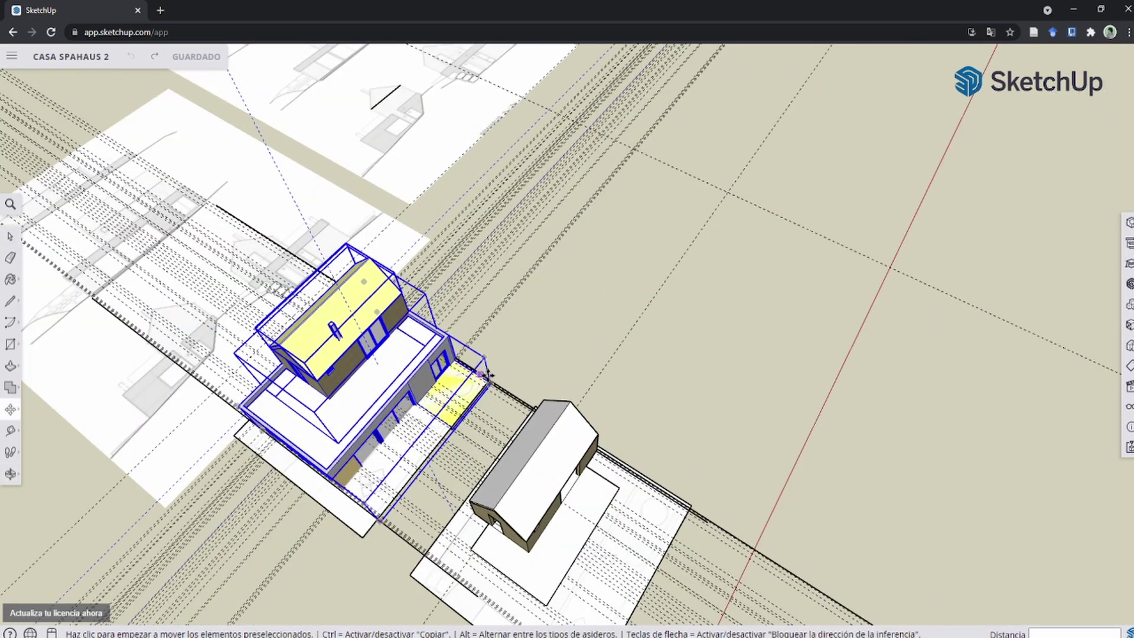
click(492, 378)
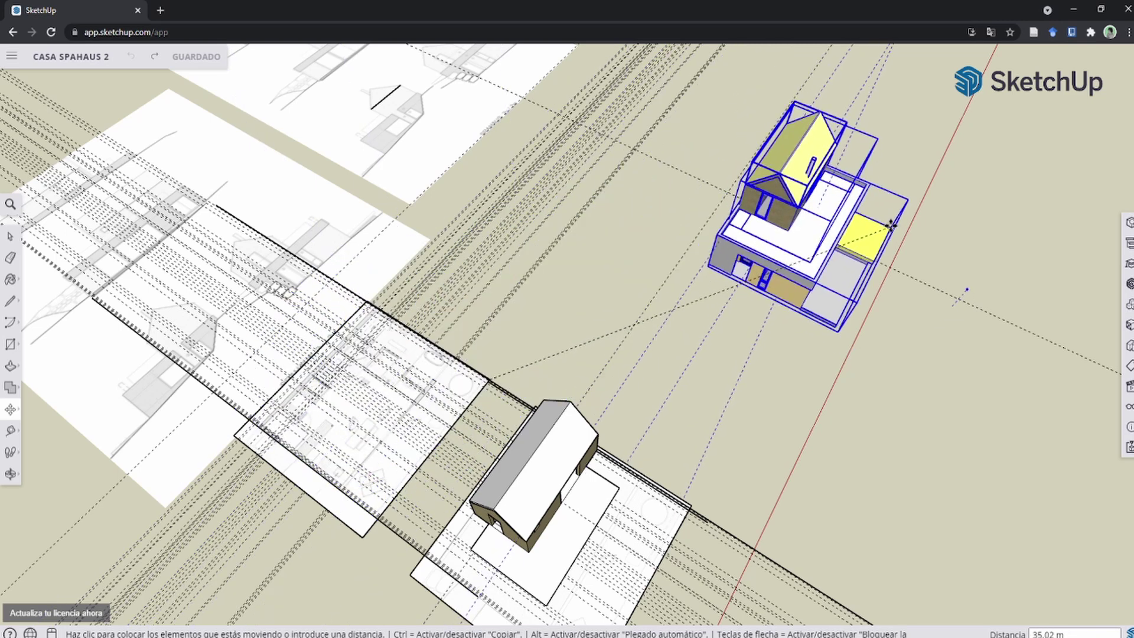
key(ctrl)
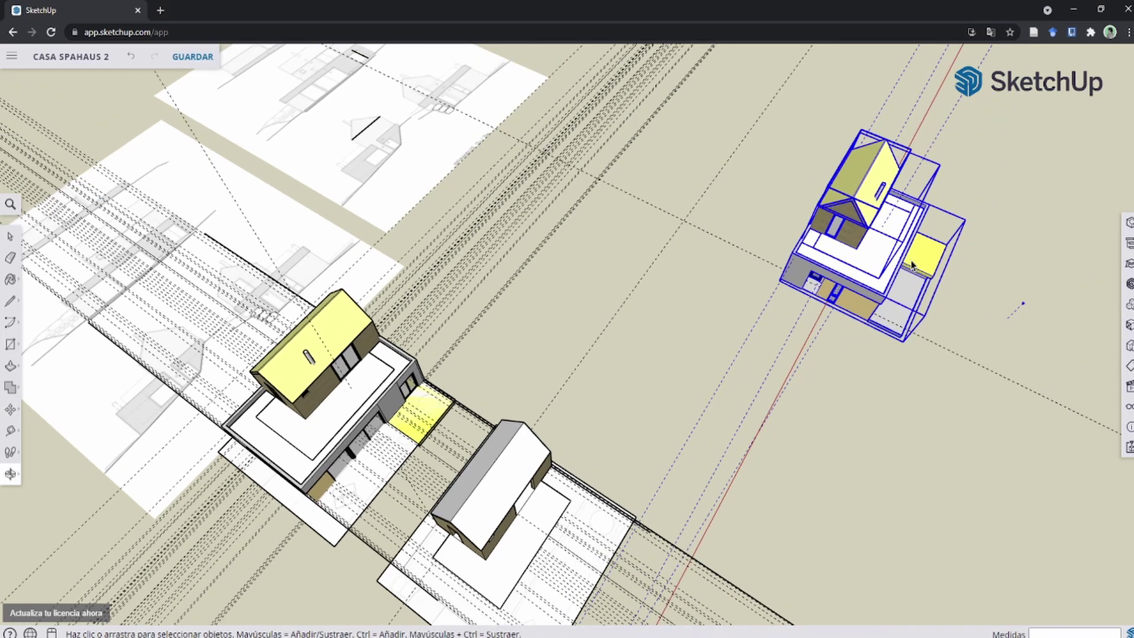
scroll(945, 266, up, 5)
middle_drag(827, 295, 622, 283)
mouse_move(622, 282)
mouse_down()
mouse_move(686, 421)
mouse_move(591, 329)
mouse_up()
key(space)
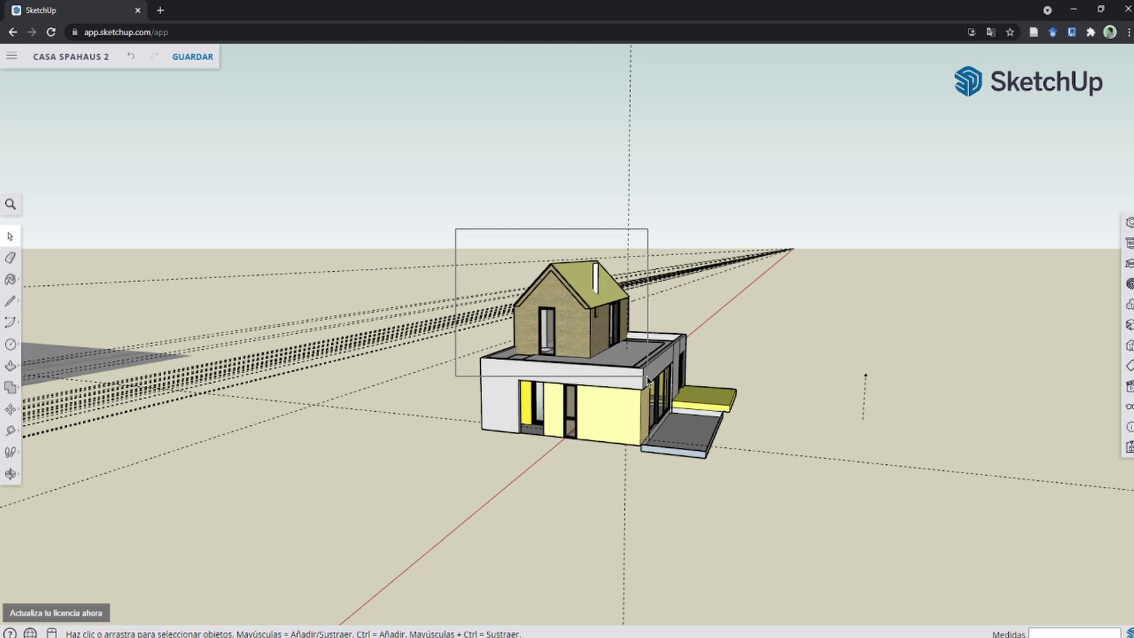
Step: Select the copied house's upper storey and view the terrace from above
middle_drag(607, 364, 475, 328)
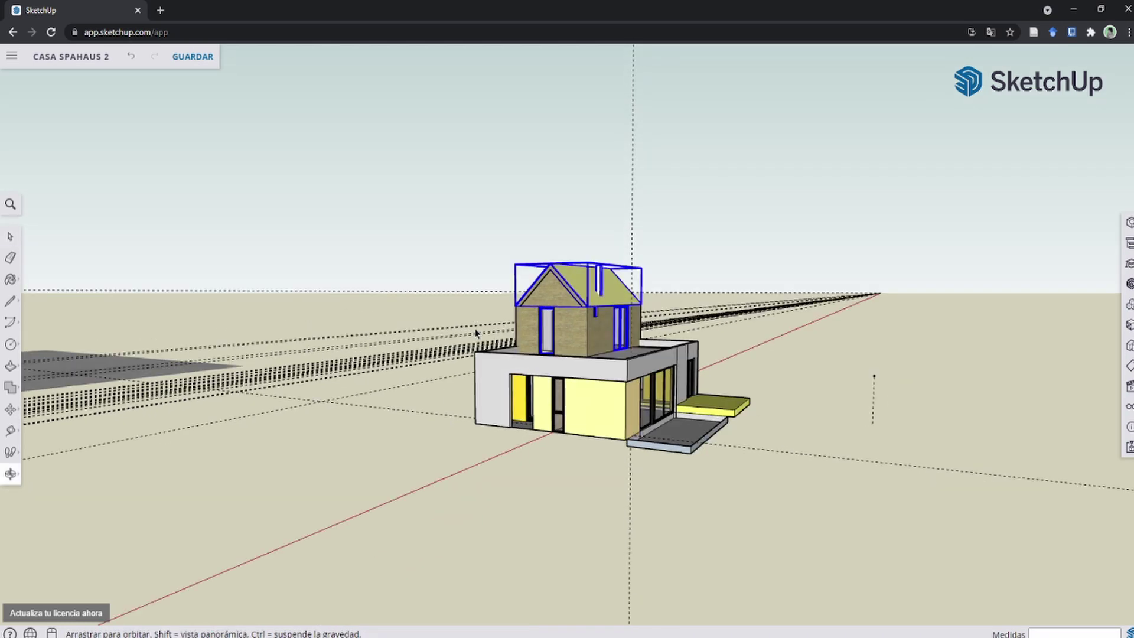
drag(458, 318, 729, 450)
scroll(693, 427, up, 3)
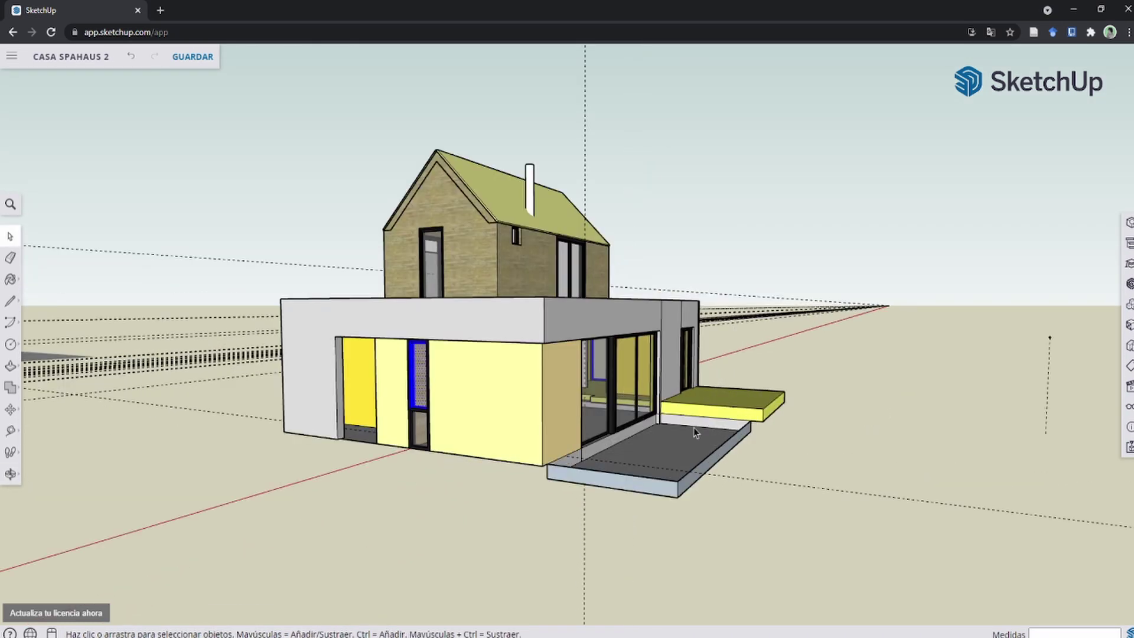
scroll(664, 489, up, 5)
mouse_move(663, 488)
middle_down()
mouse_move(764, 415)
mouse_move(762, 392)
middle_up()
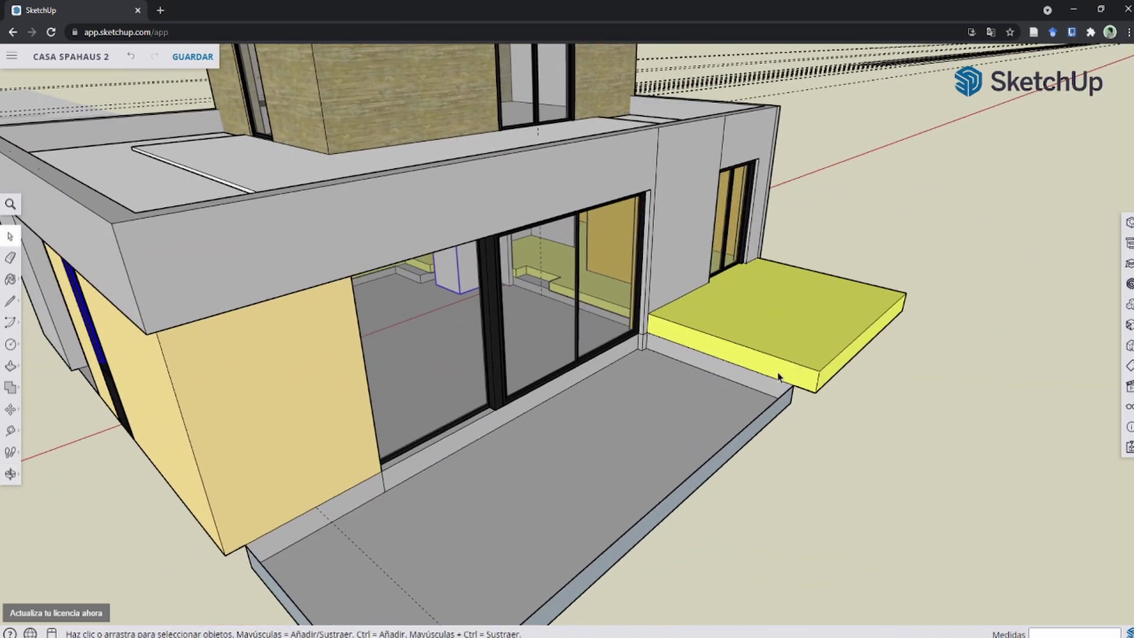
scroll(762, 391, up, 3)
scroll(758, 391, down, 5)
scroll(679, 413, up, 1)
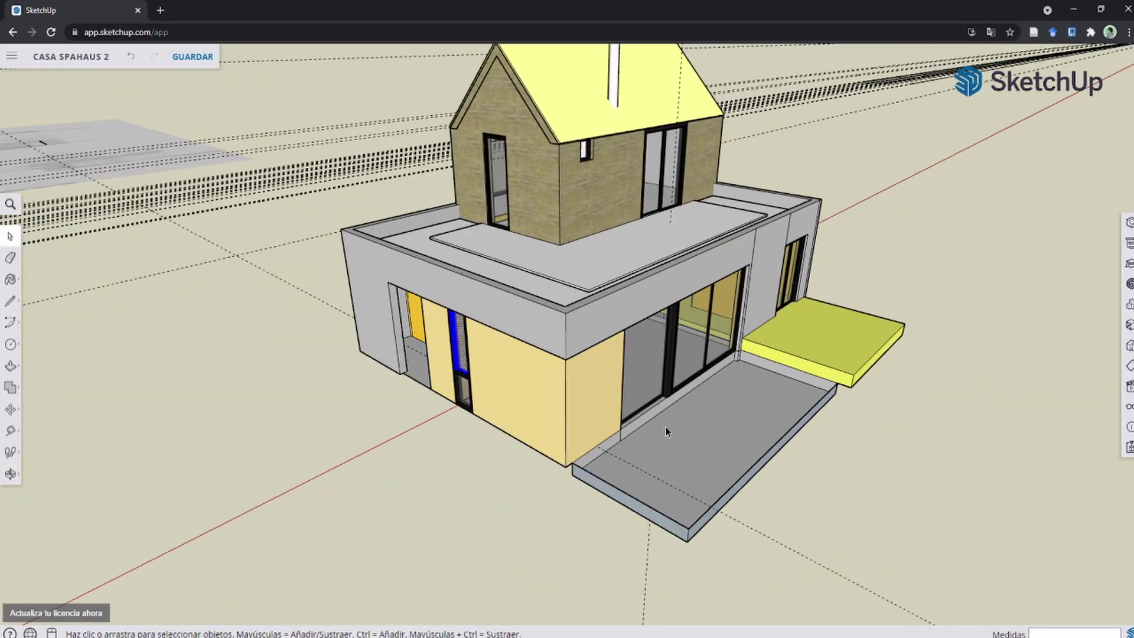
scroll(659, 440, up, 2)
Step: Push the terrace floor slab 0.30 m to the yellow platform's corner
double_click(652, 454)
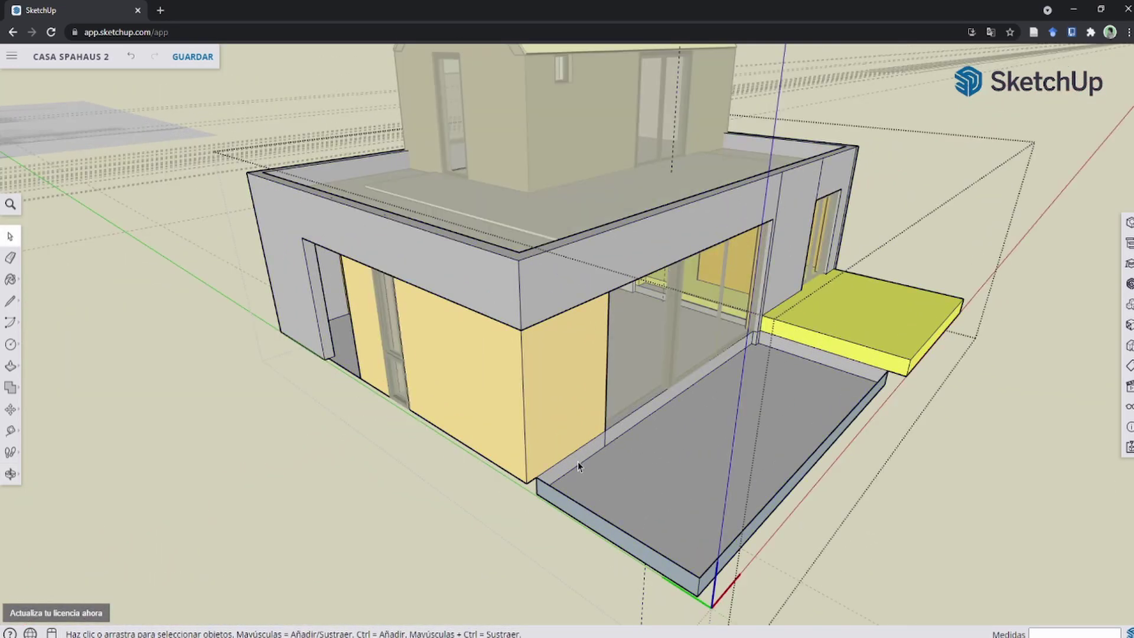
key(p)
mouse_move(853, 362)
middle_down()
mouse_move(709, 413)
mouse_move(640, 423)
mouse_move(703, 425)
middle_up()
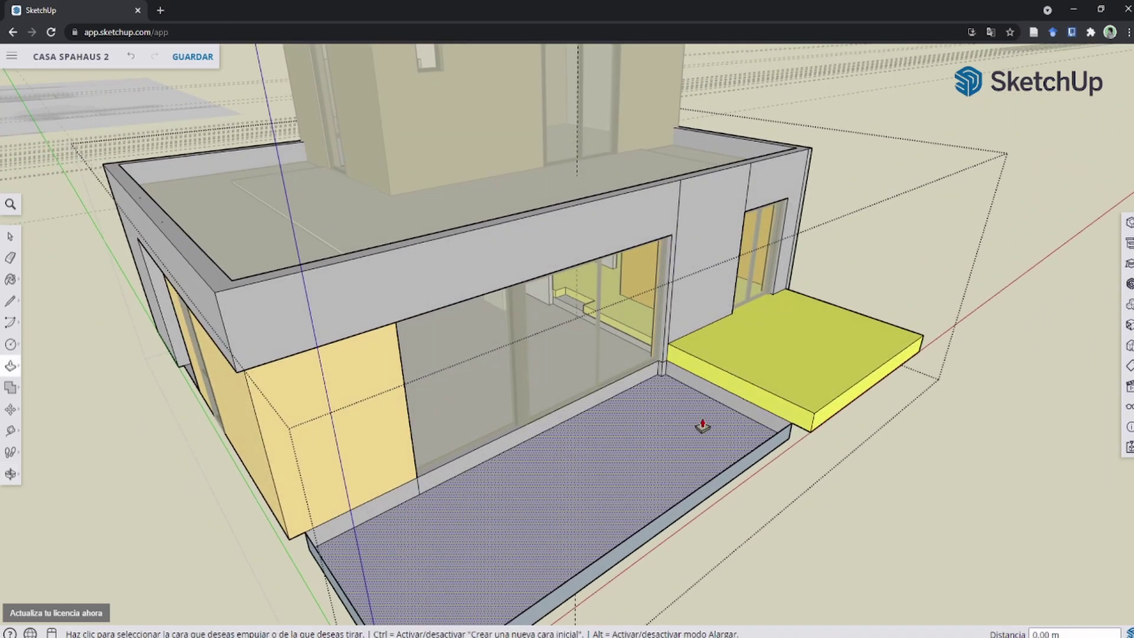
scroll(703, 425, up, 3)
scroll(745, 418, up, 2)
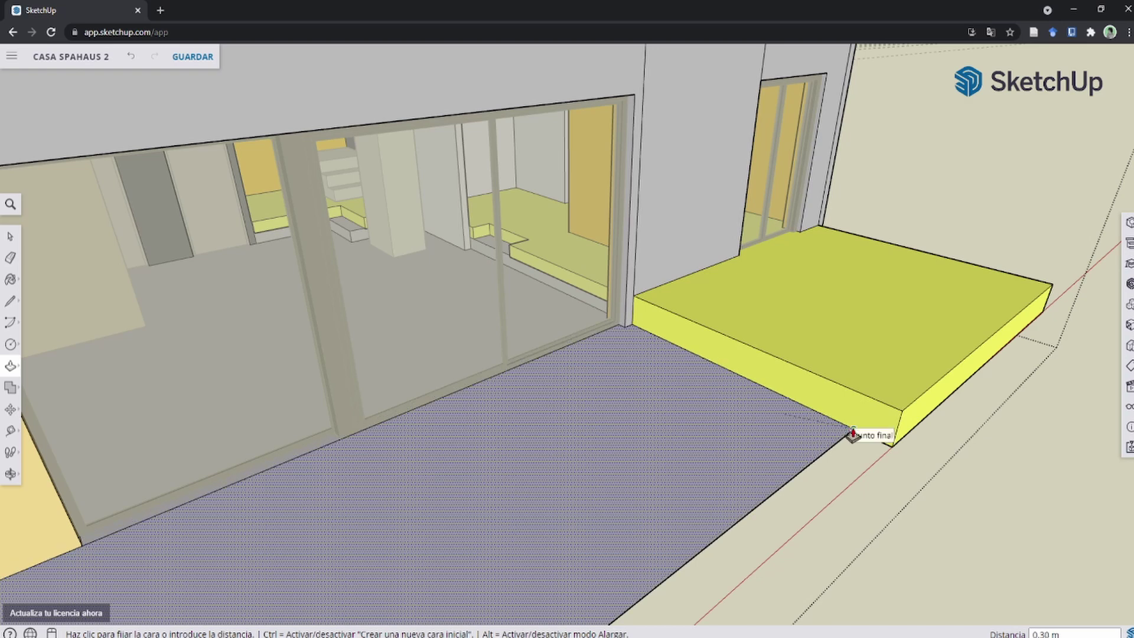
click(842, 435)
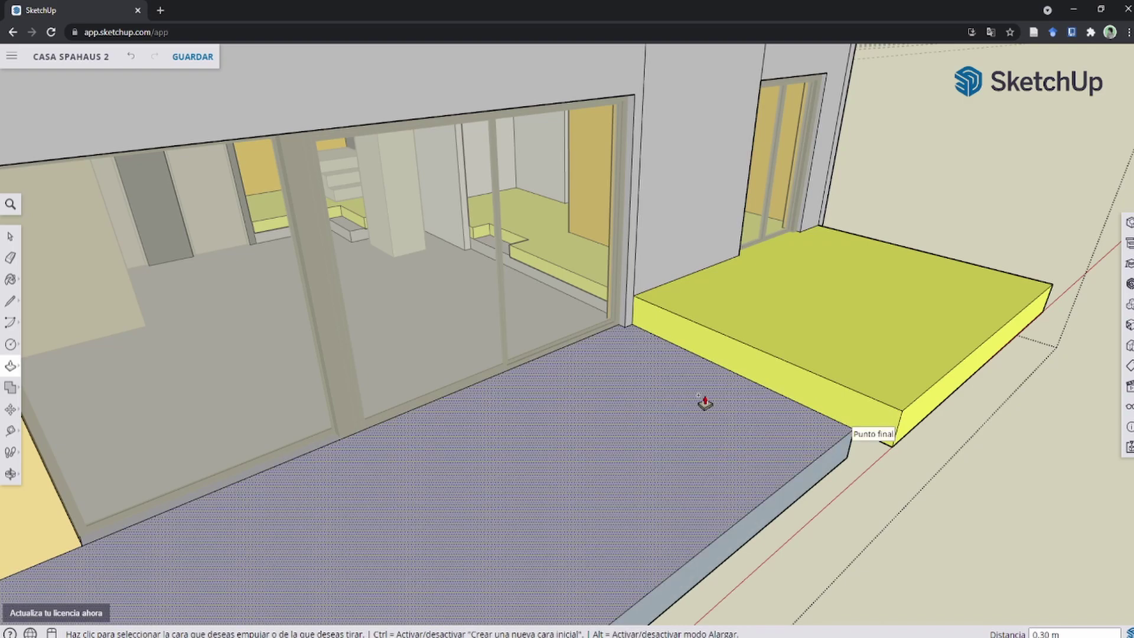
scroll(706, 400, down, 5)
mouse_move(577, 445)
middle_down()
mouse_move(596, 401)
mouse_move(734, 284)
mouse_move(825, 158)
mouse_move(450, 201)
middle_up()
mouse_move(524, 171)
middle_down()
mouse_move(545, 190)
mouse_move(708, 230)
mouse_move(874, 255)
mouse_move(700, 251)
middle_up()
Step: Select all of the house's connected geometry and orbit to check the selection
key(space)
scroll(632, 284, down, 3)
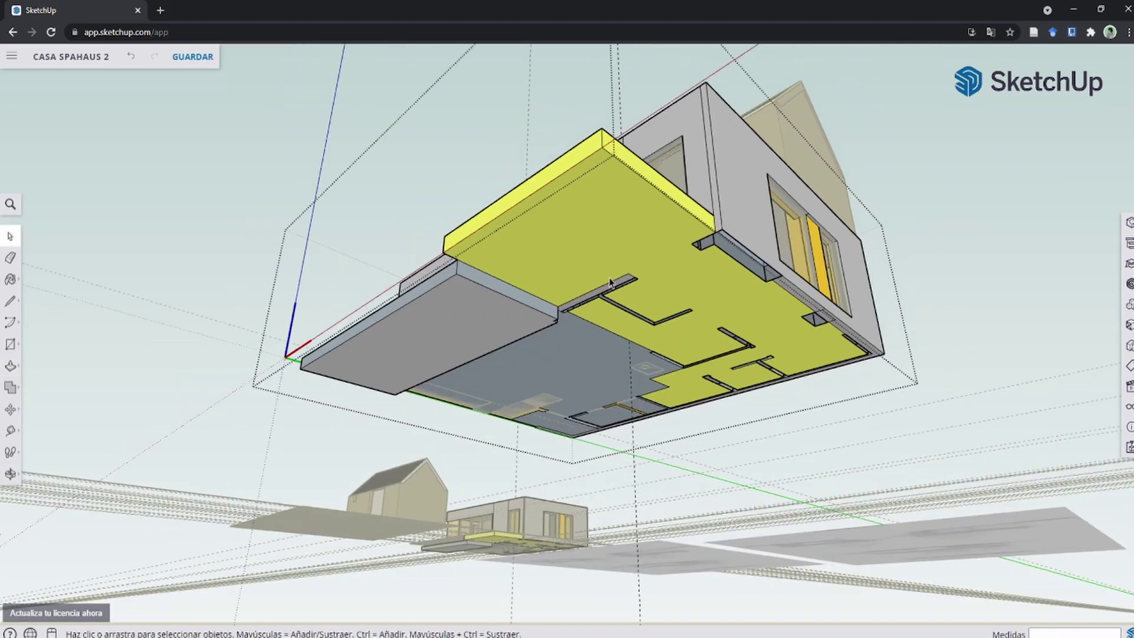
triple_click(655, 274)
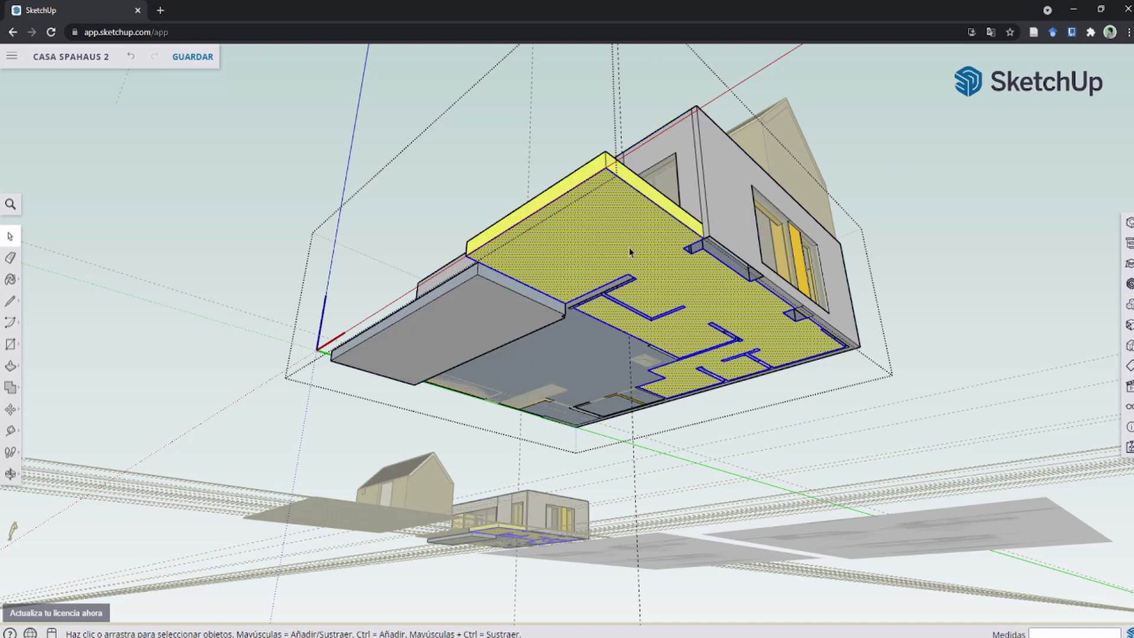
mouse_move(637, 256)
middle_down()
mouse_move(689, 459)
mouse_move(608, 253)
middle_up()
scroll(653, 270, up, 5)
triple_click(652, 270)
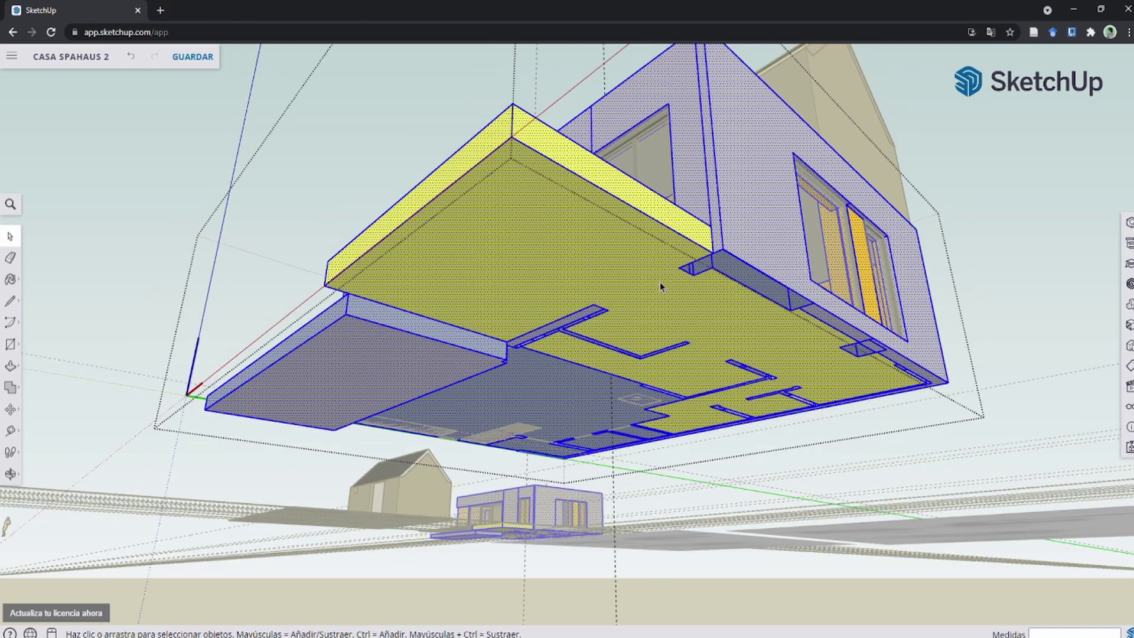
Step: Draw a rectangle on the house's underside
key(r)
scroll(600, 251, up, 3)
scroll(653, 182, up, 2)
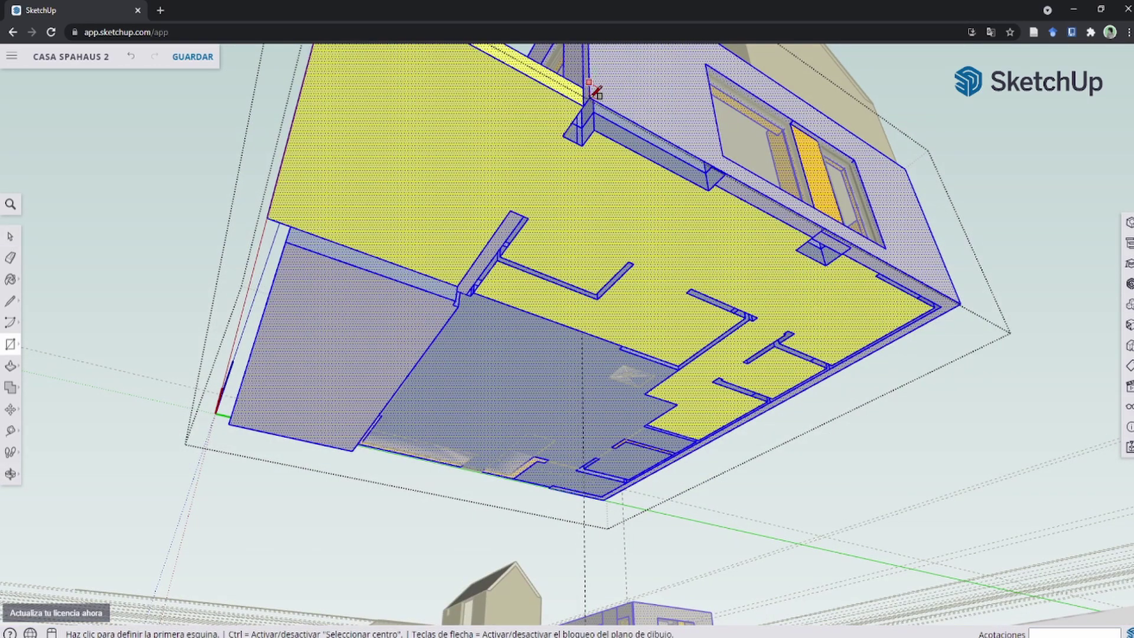
click(771, 409)
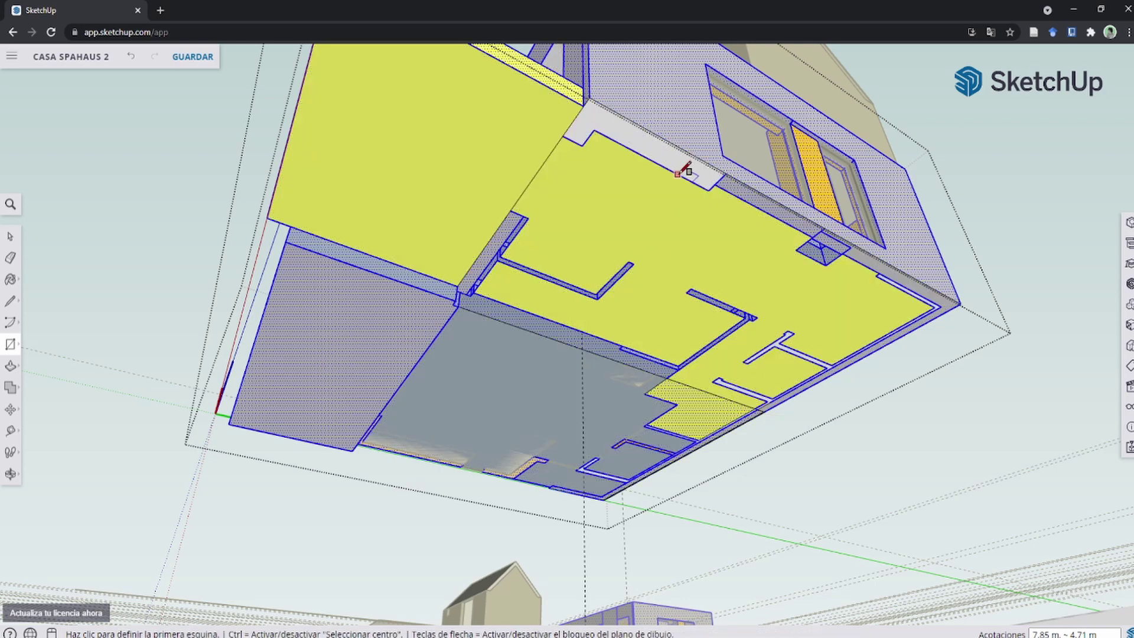
scroll(603, 246, down, 1)
Step: Turn the entire house geometry into a group via Crear grupo
key(space)
scroll(603, 246, down, 4)
scroll(535, 230, up, 2)
scroll(535, 230, up, 1)
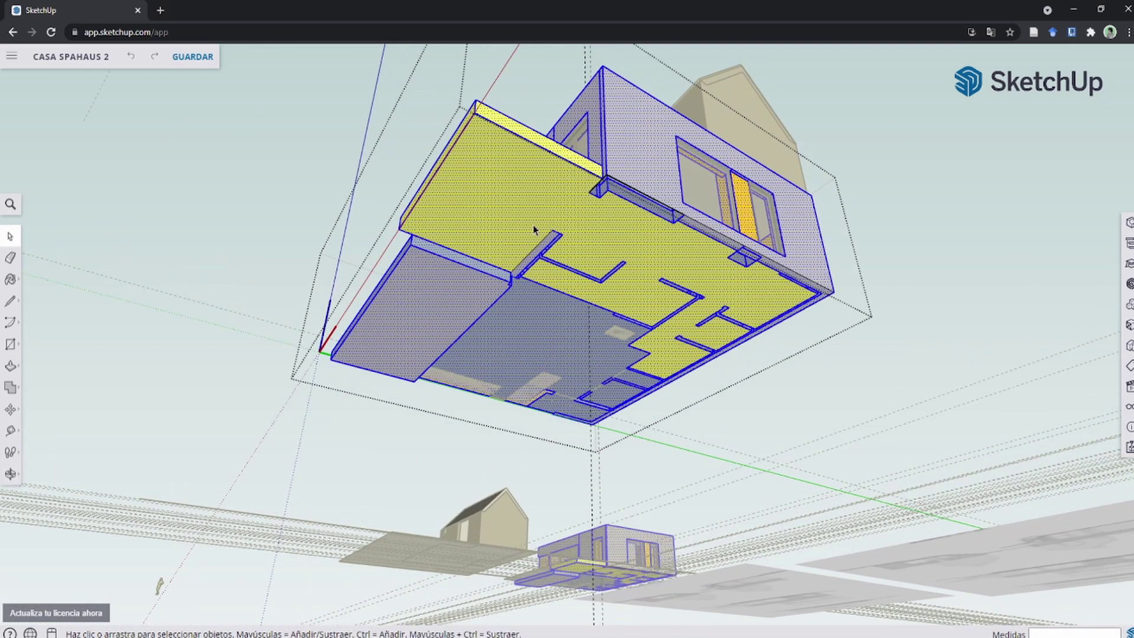
triple_click(522, 200)
right_click(523, 201)
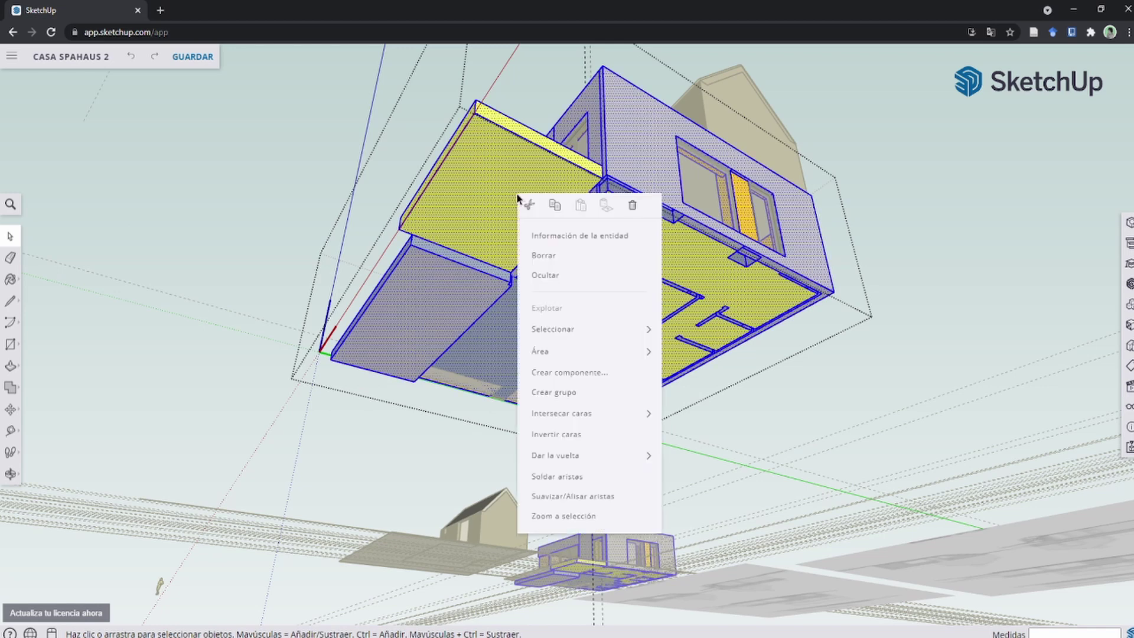
click(595, 393)
Step: Draw the base rectangle under the floor and push/pull it down into a plinth
key(r)
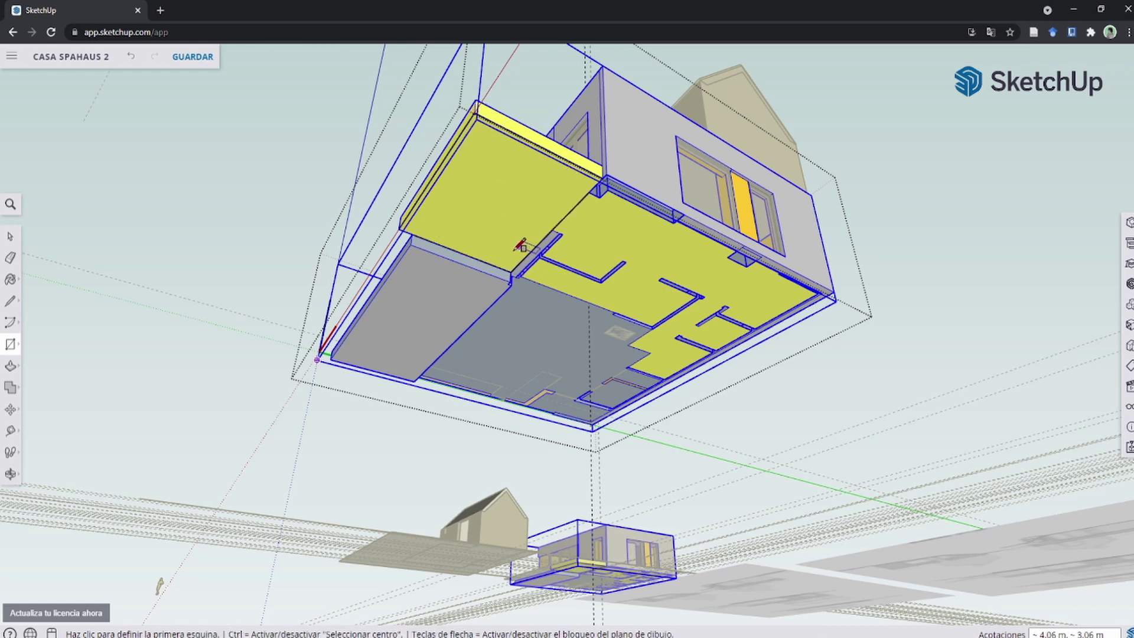
scroll(521, 245, up, 3)
key(p)
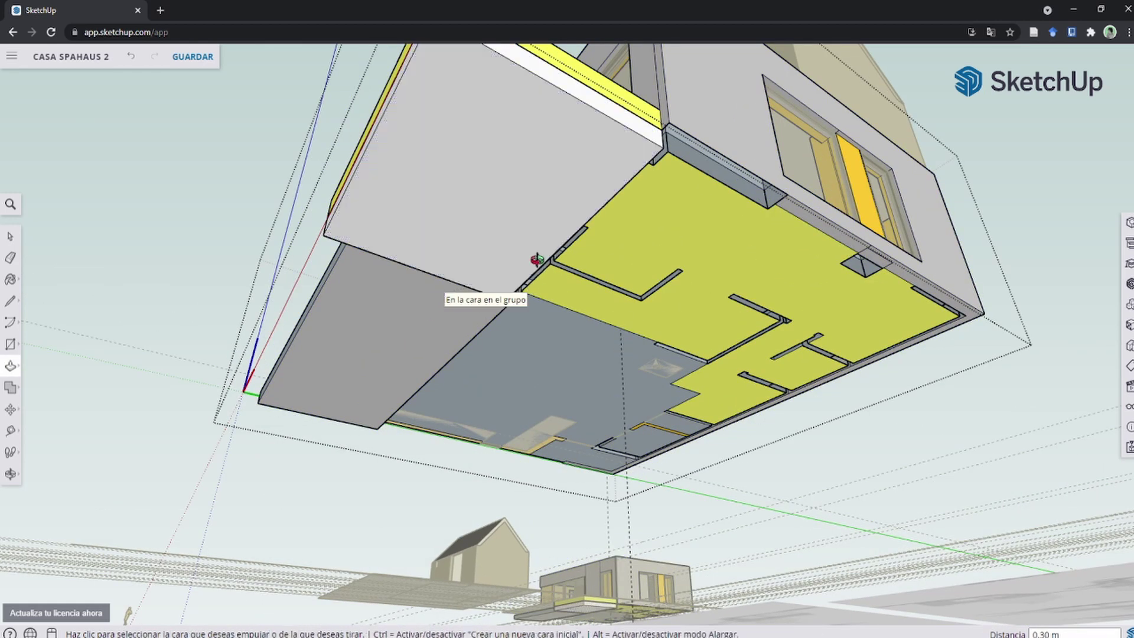
mouse_move(537, 260)
middle_down()
mouse_move(319, 185)
mouse_move(121, 245)
mouse_move(228, 328)
middle_up()
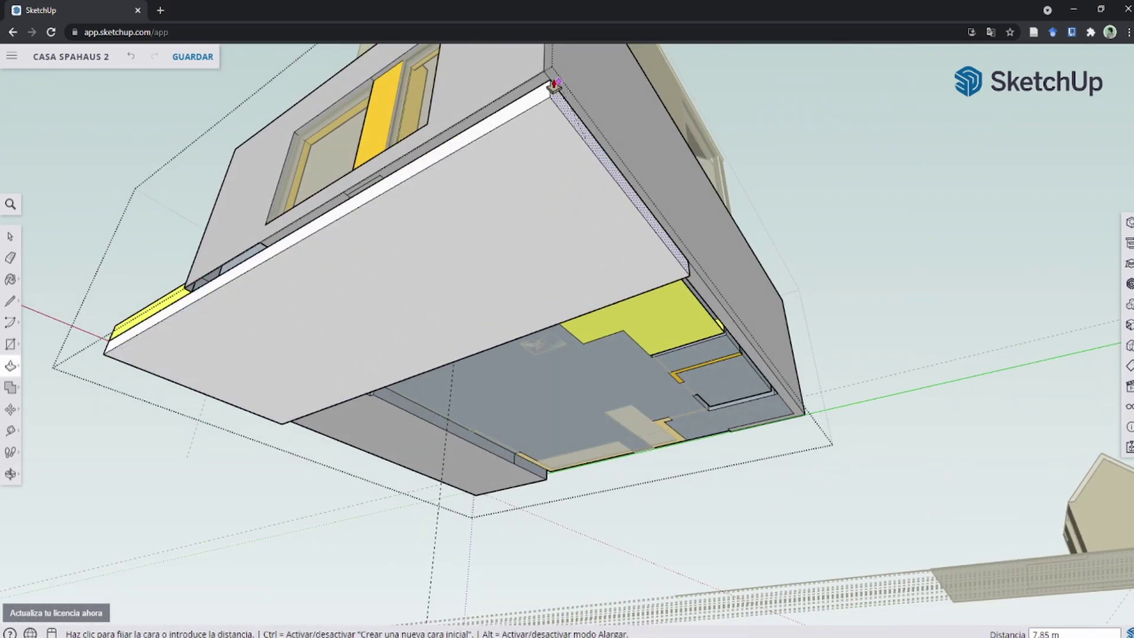
mouse_move(258, 226)
middle_down()
mouse_move(633, 324)
mouse_move(580, 304)
mouse_move(656, 341)
mouse_move(329, 228)
middle_up()
Step: Split the plinth corner with a line and extrude the small corner face outward
key(l)
scroll(544, 413, up, 5)
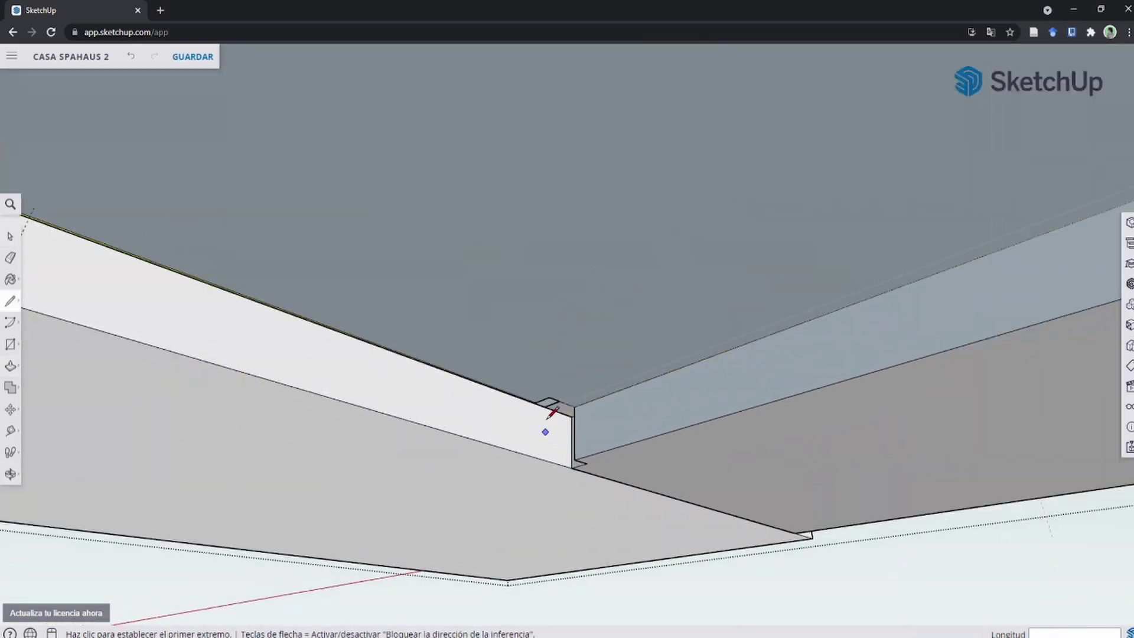
click(452, 547)
key(p)
scroll(449, 414, down, 10)
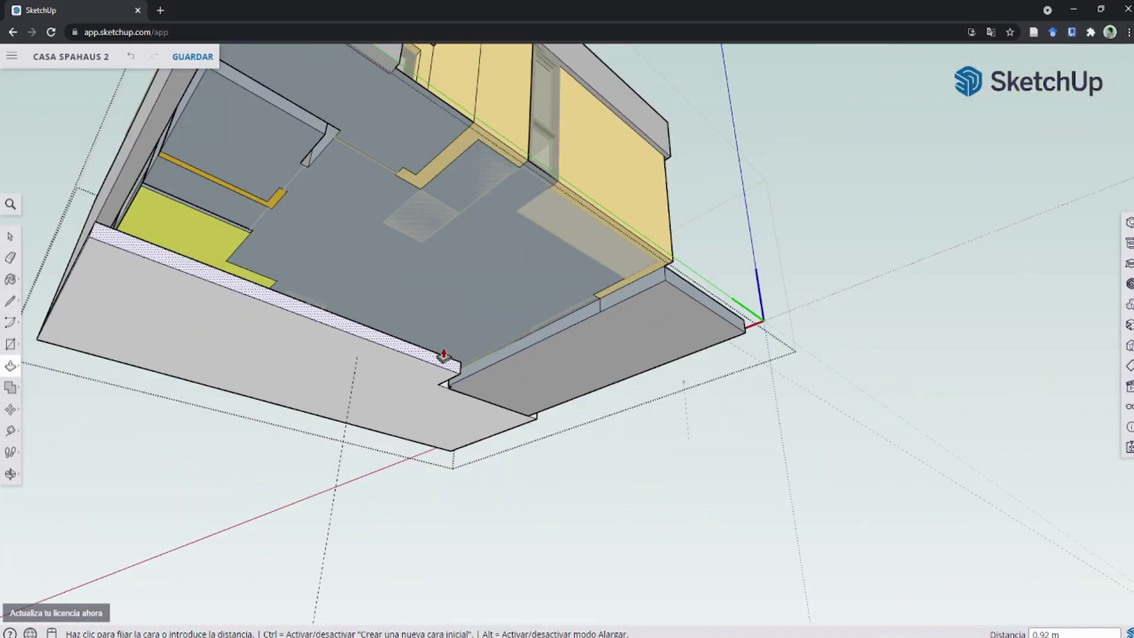
middle_drag(443, 357, 532, 324)
scroll(451, 283, up, 8)
click(507, 337)
Step: Orbit around the house to inspect the yellow platform's underside and the whole model
scroll(503, 289, down, 5)
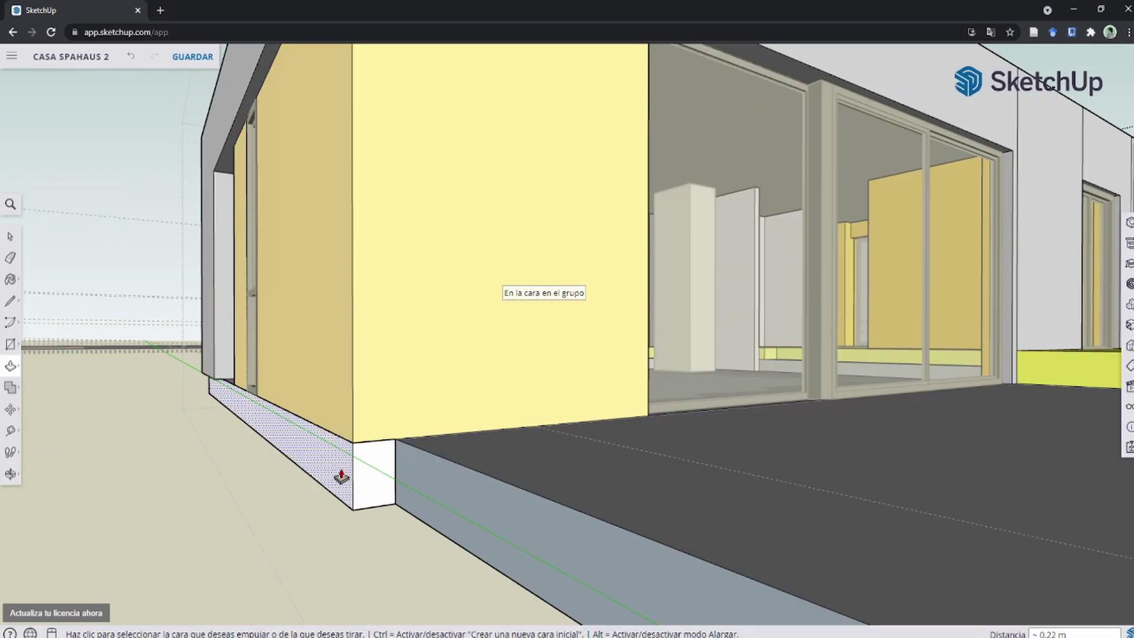
scroll(625, 450, down, 3)
scroll(253, 392, up, 5)
scroll(279, 417, down, 8)
key(b)
scroll(279, 417, up, 5)
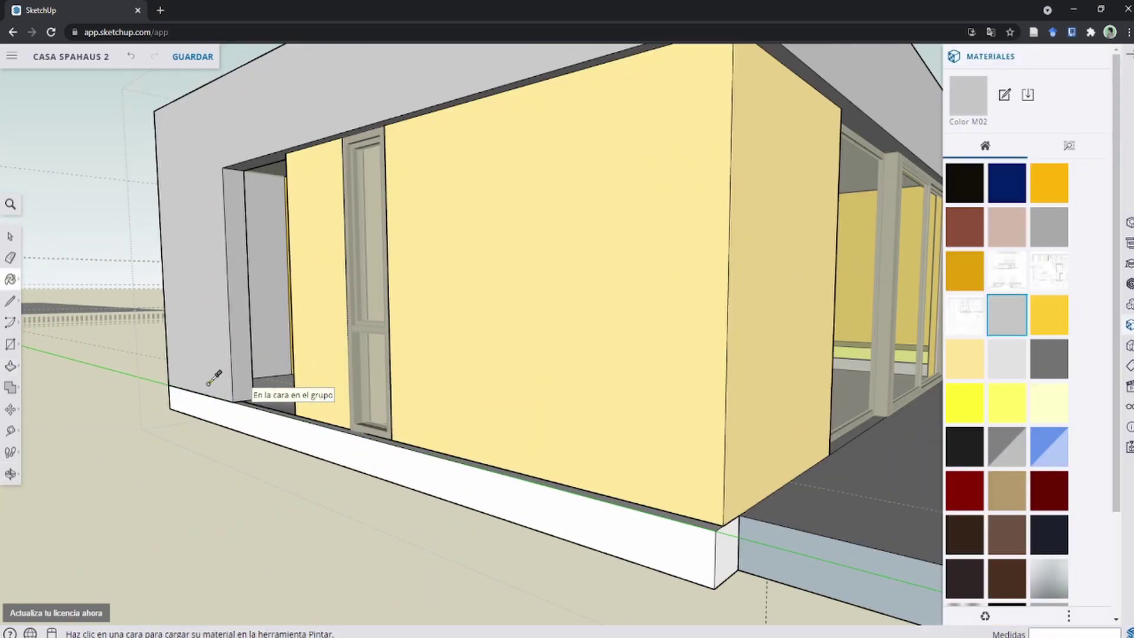
scroll(443, 494, down, 2)
scroll(577, 489, up, 2)
scroll(577, 489, up, 3)
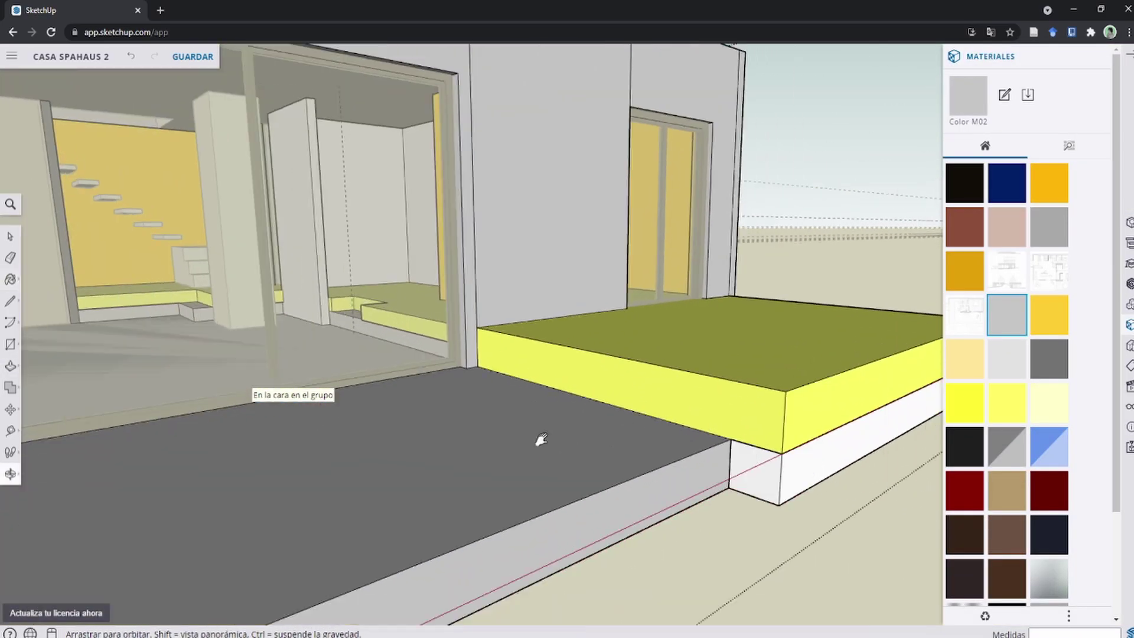
mouse_move(539, 441)
middle_down()
mouse_move(534, 496)
mouse_move(539, 293)
mouse_move(510, 304)
mouse_move(476, 285)
middle_up()
key(space)
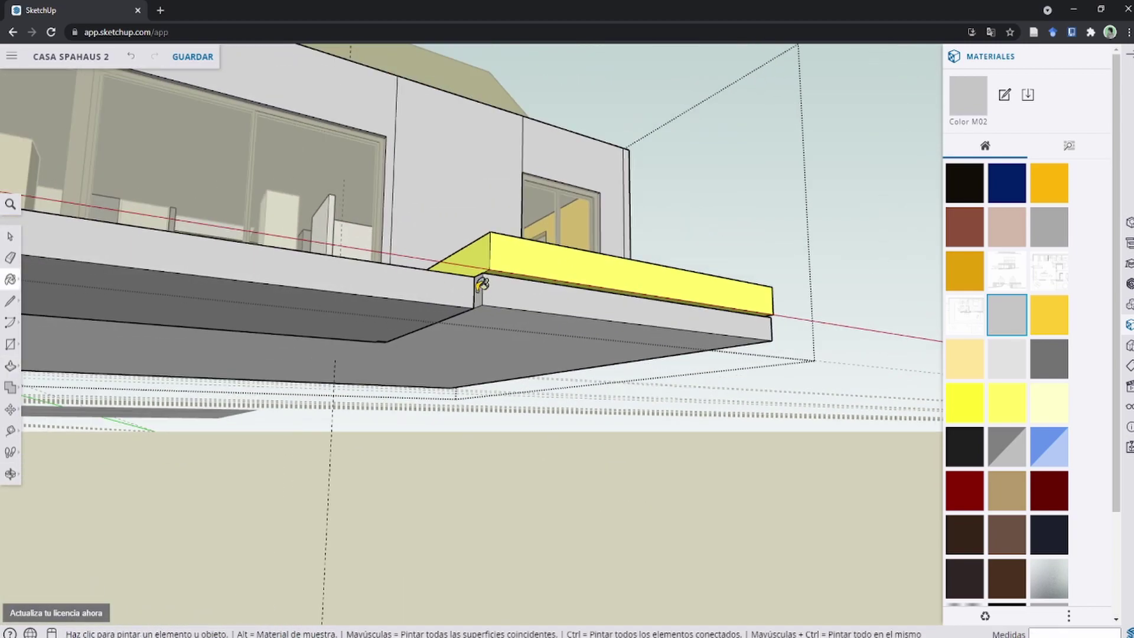
scroll(364, 329, down, 5)
middle_drag(491, 324, 590, 369)
scroll(512, 317, up, 1)
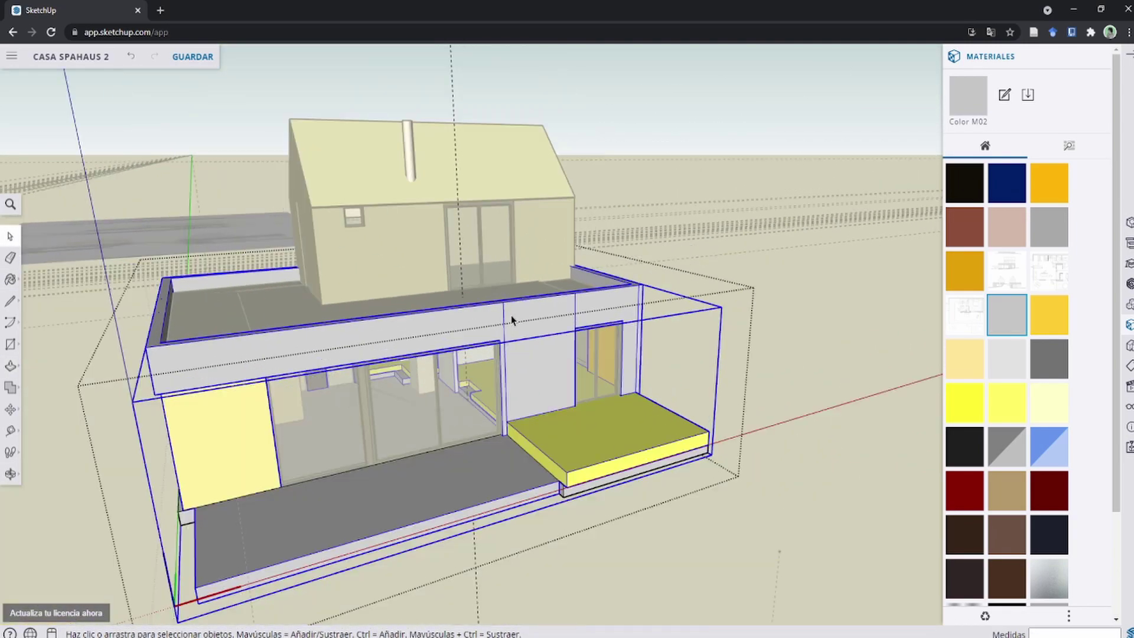
scroll(499, 317, up, 3)
scroll(502, 324, up, 2)
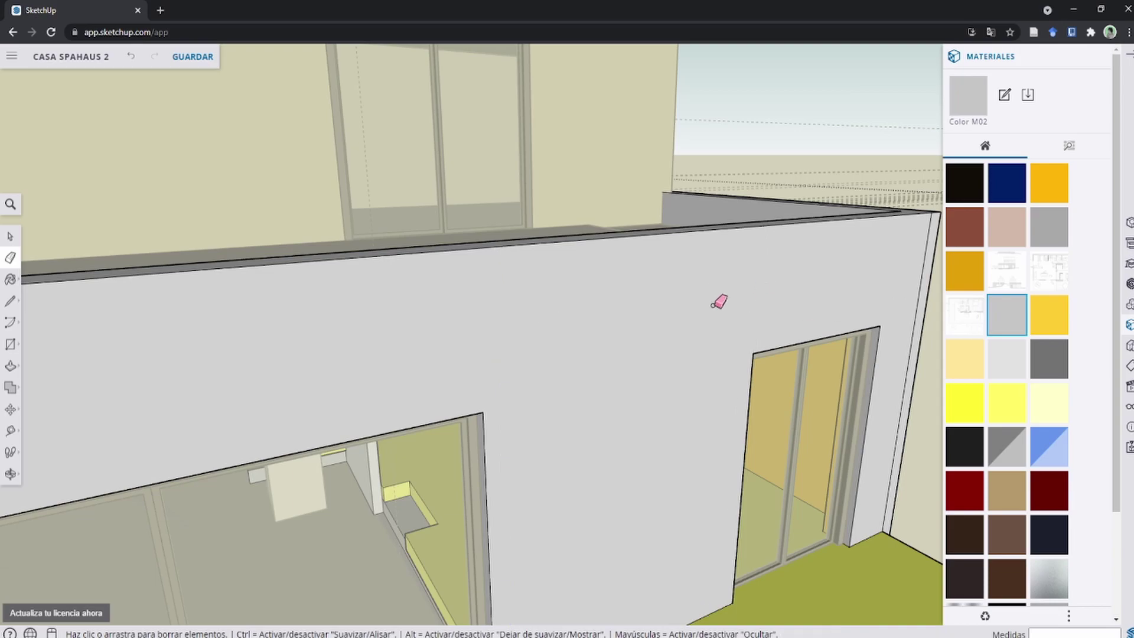
Step: Orbit to a top-down view, then look up under the wall base
key(space)
scroll(742, 306, down, 5)
scroll(780, 270, up, 5)
scroll(745, 240, down, 2)
scroll(735, 251, down, 3)
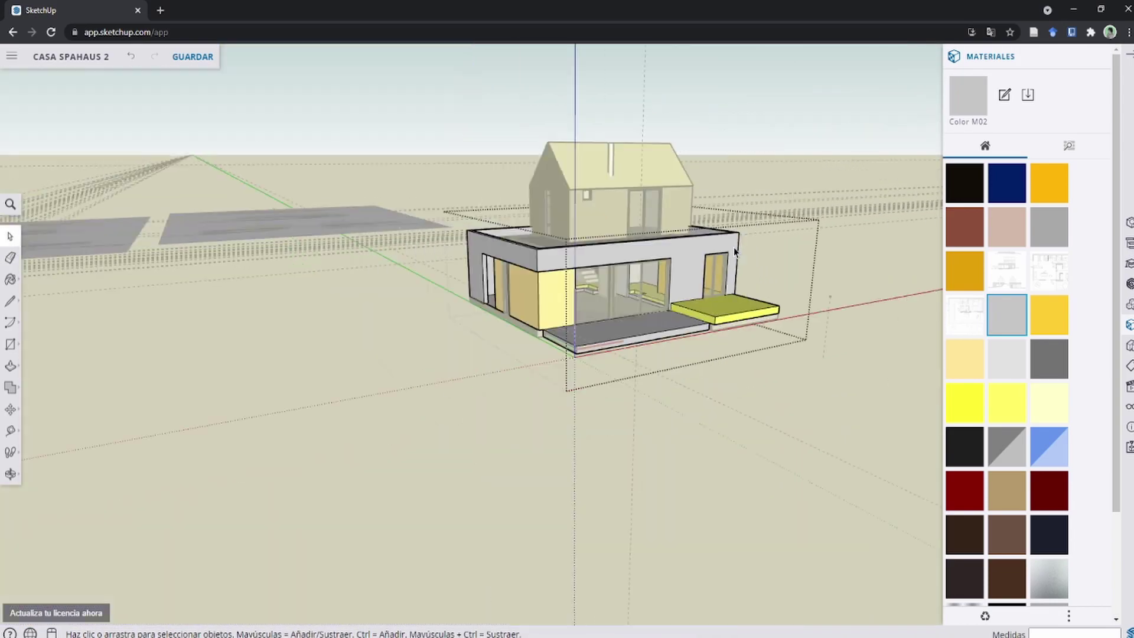
scroll(735, 251, up, 5)
scroll(750, 337, down, 3)
mouse_move(750, 337)
middle_down()
mouse_move(546, 444)
mouse_move(562, 373)
middle_up()
scroll(504, 360, up, 4)
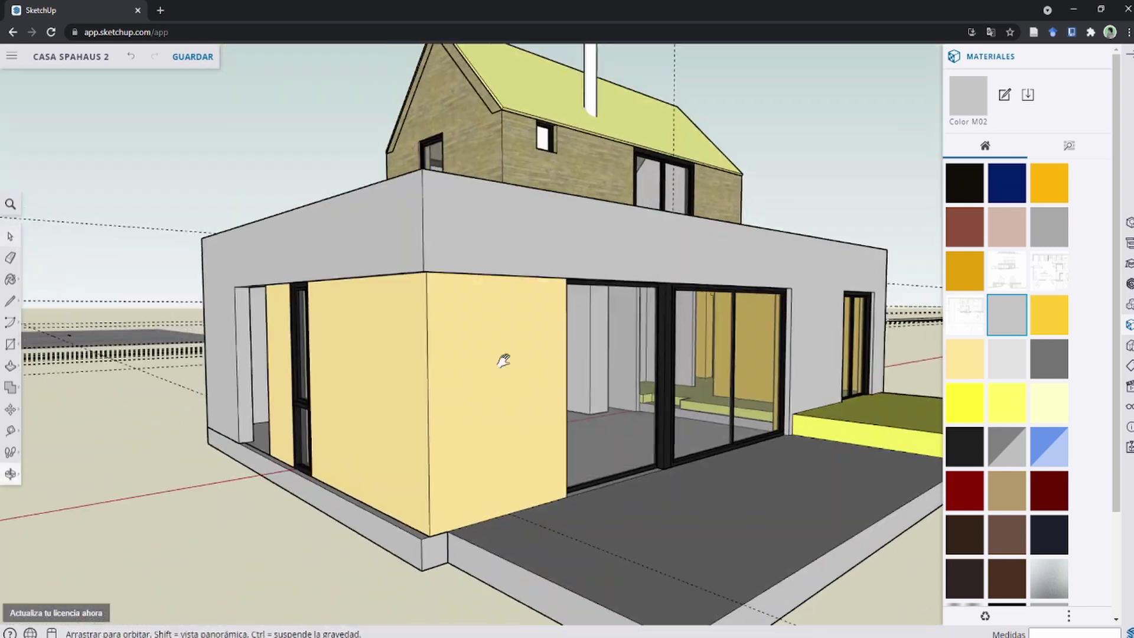
scroll(504, 360, up, 3)
key(b)
mouse_move(407, 331)
middle_down()
mouse_move(413, 245)
mouse_move(410, 412)
mouse_move(437, 425)
mouse_move(792, 418)
mouse_move(466, 480)
mouse_move(598, 493)
mouse_move(368, 326)
mouse_move(602, 319)
mouse_move(421, 342)
mouse_move(552, 347)
mouse_move(543, 273)
middle_up()
scroll(409, 412, down, 5)
scroll(425, 420, up, 3)
scroll(450, 429, down, 4)
scroll(450, 429, up, 5)
Step: Browse the Materiales library and expand the Colores category
key(space)
mouse_move(550, 366)
middle_down()
mouse_move(604, 286)
mouse_move(541, 410)
mouse_move(496, 251)
middle_up()
scroll(494, 284, down, 10)
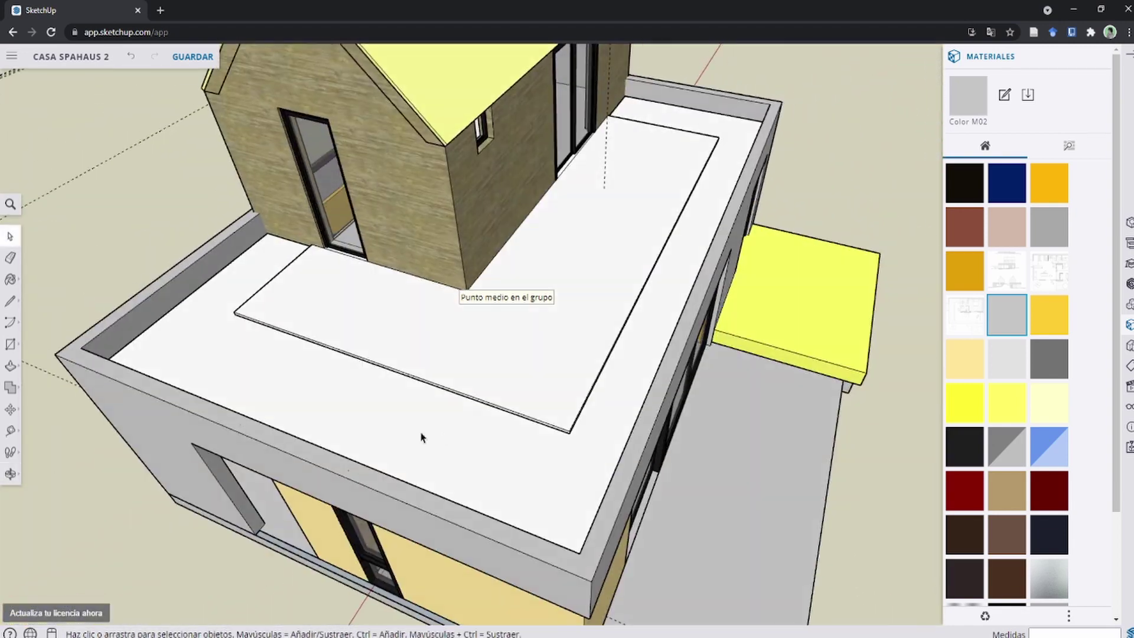
click(1067, 146)
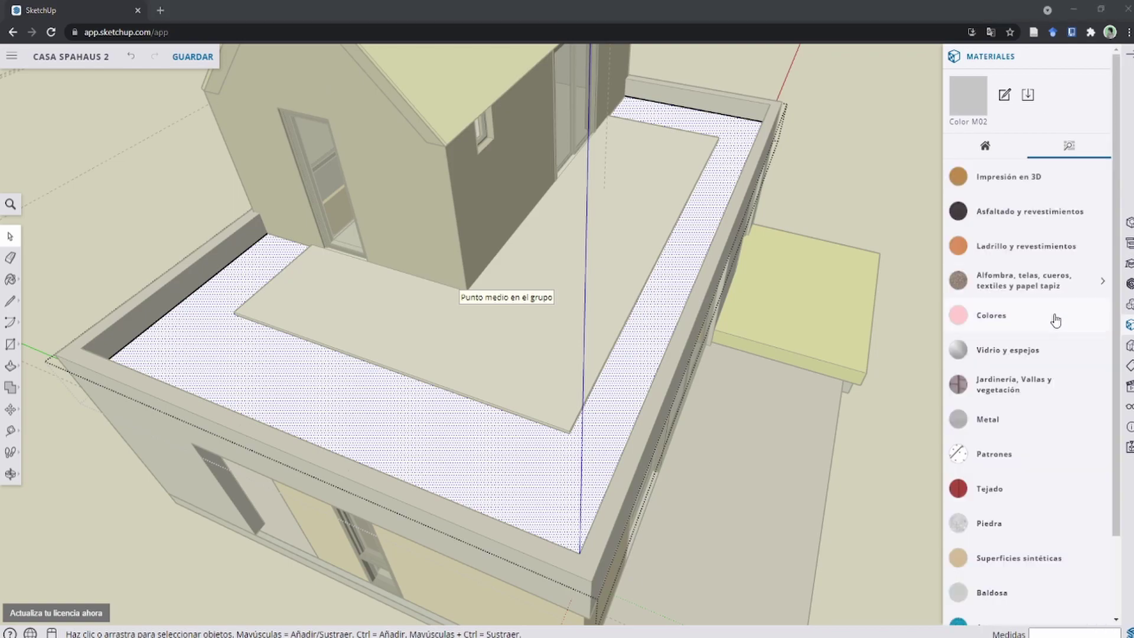
click(1050, 513)
scroll(1049, 512, down, 3)
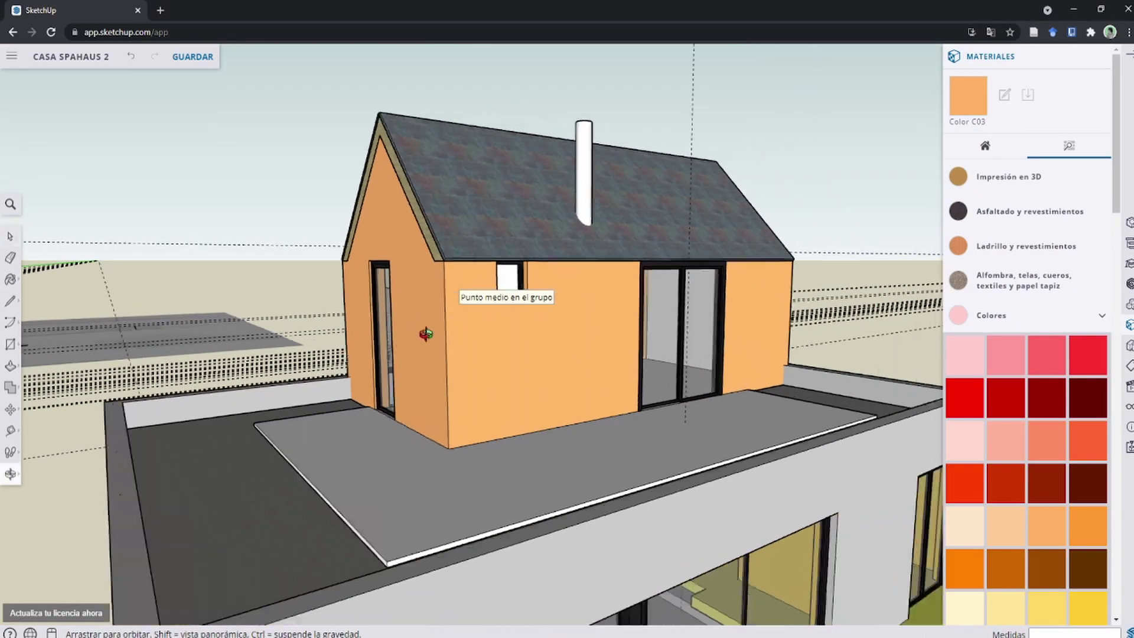
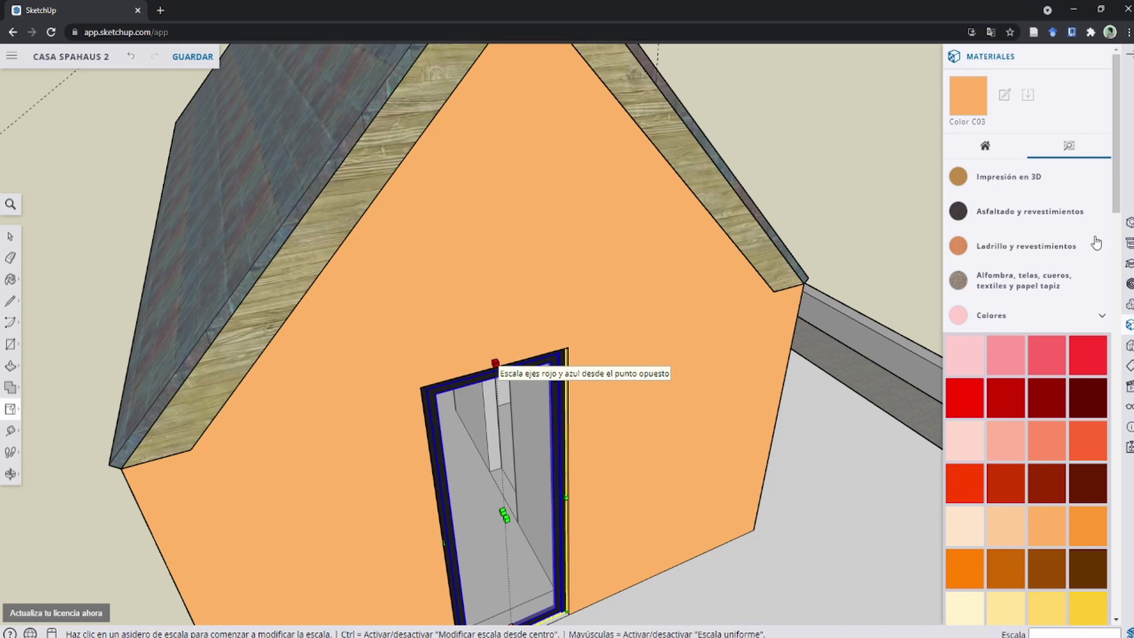
Step: Turn on Ejes and Guías in Visualización, then zoom in on the upper-floor door
click(1128, 407)
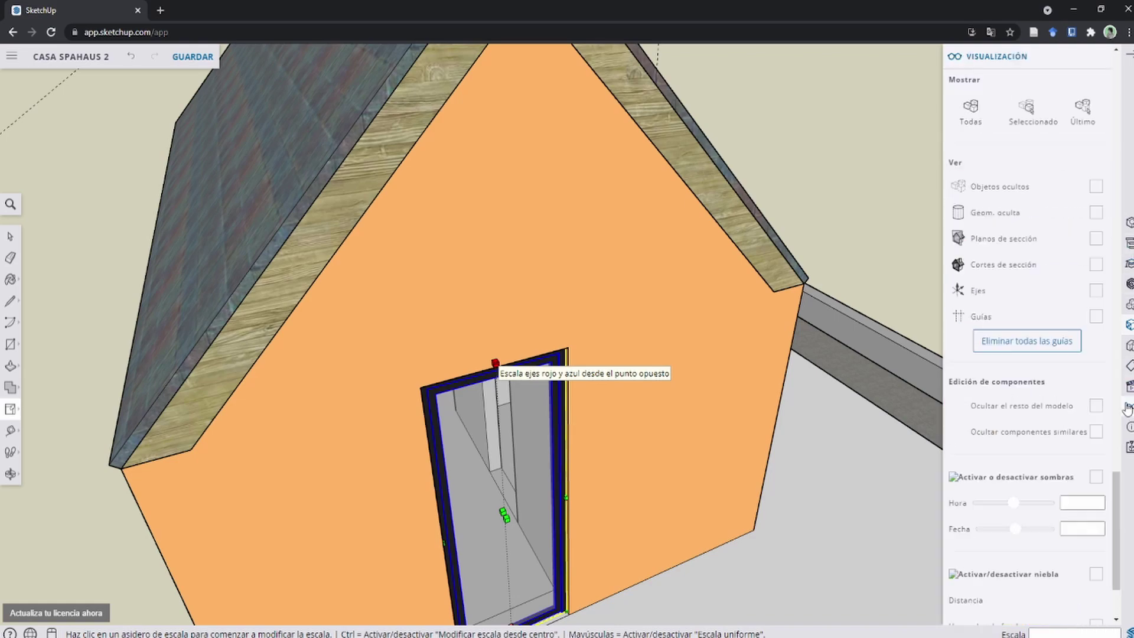
click(1128, 366)
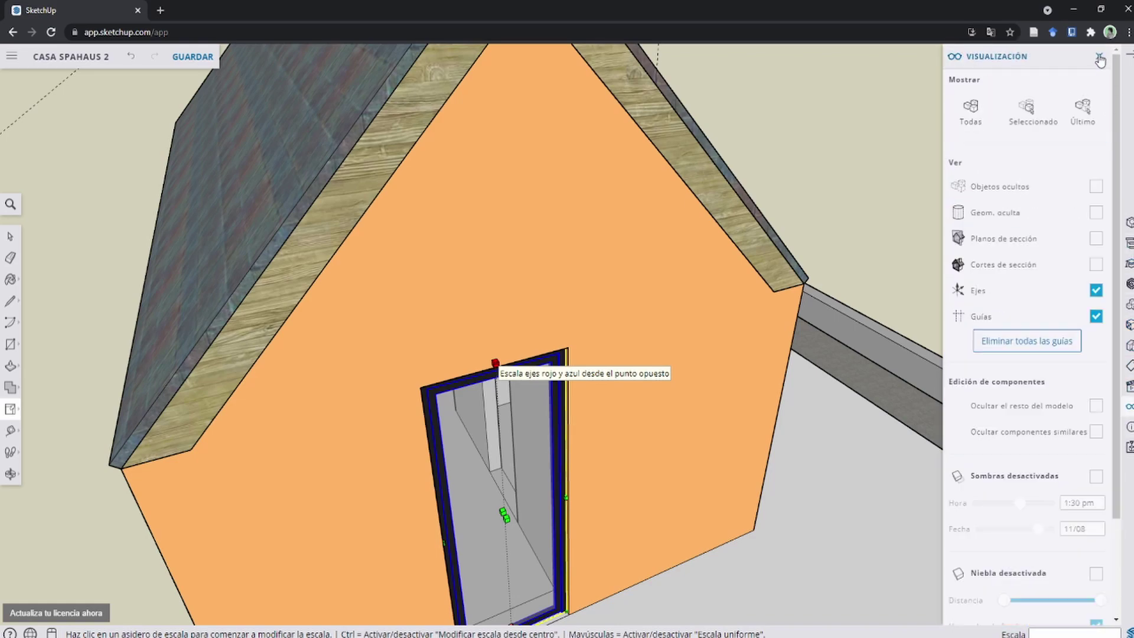
click(1129, 354)
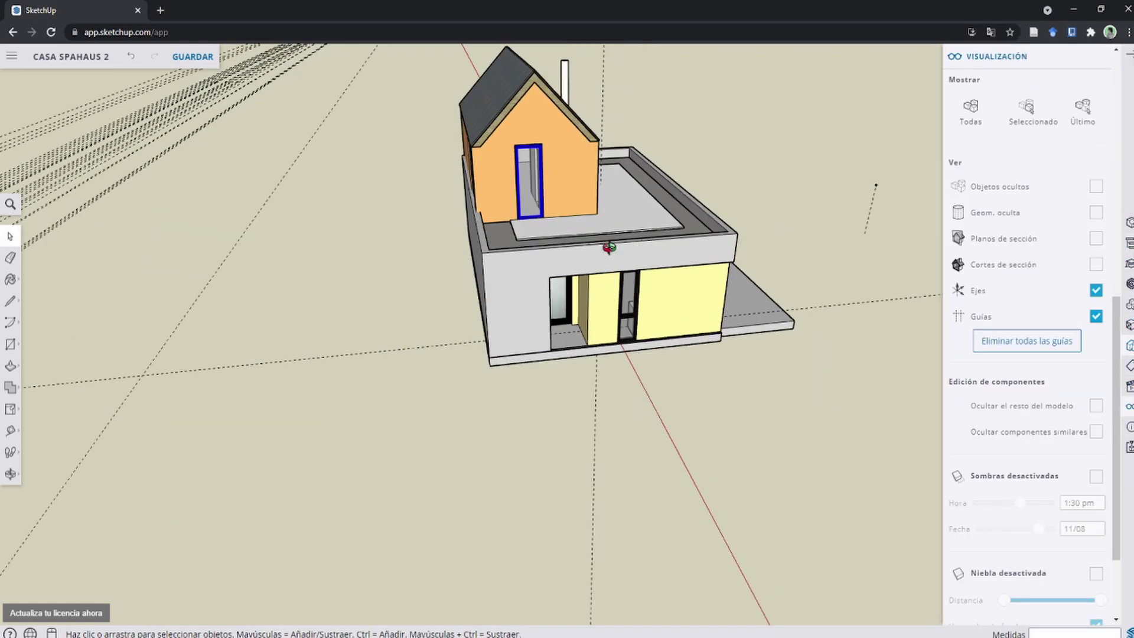
scroll(621, 272, up, 5)
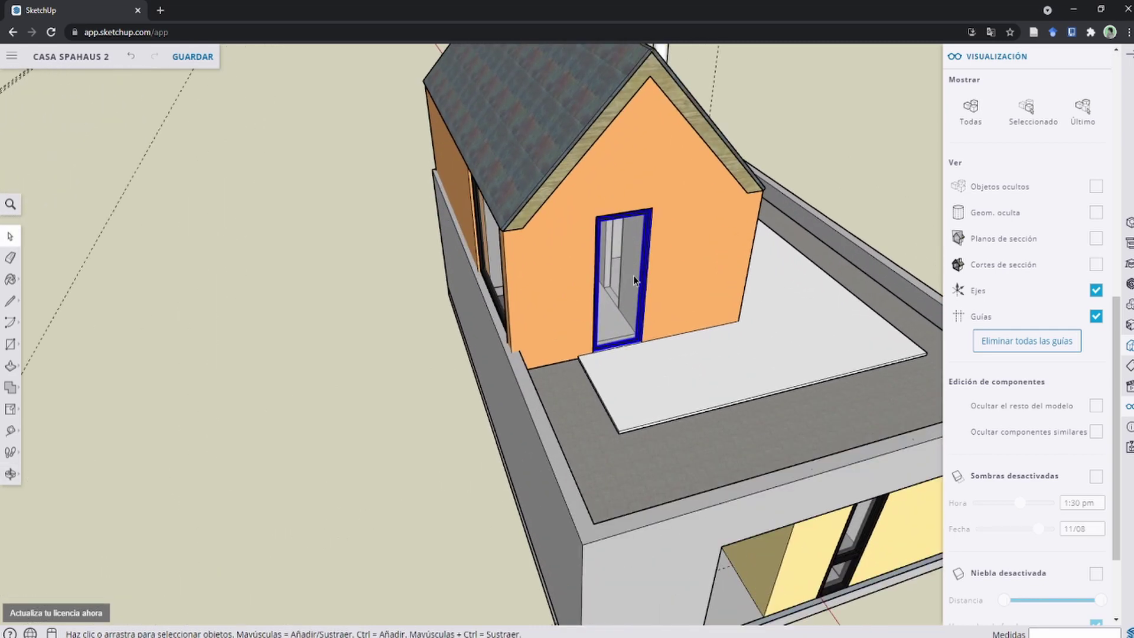
middle_drag(620, 271, 633, 309)
scroll(496, 333, up, 5)
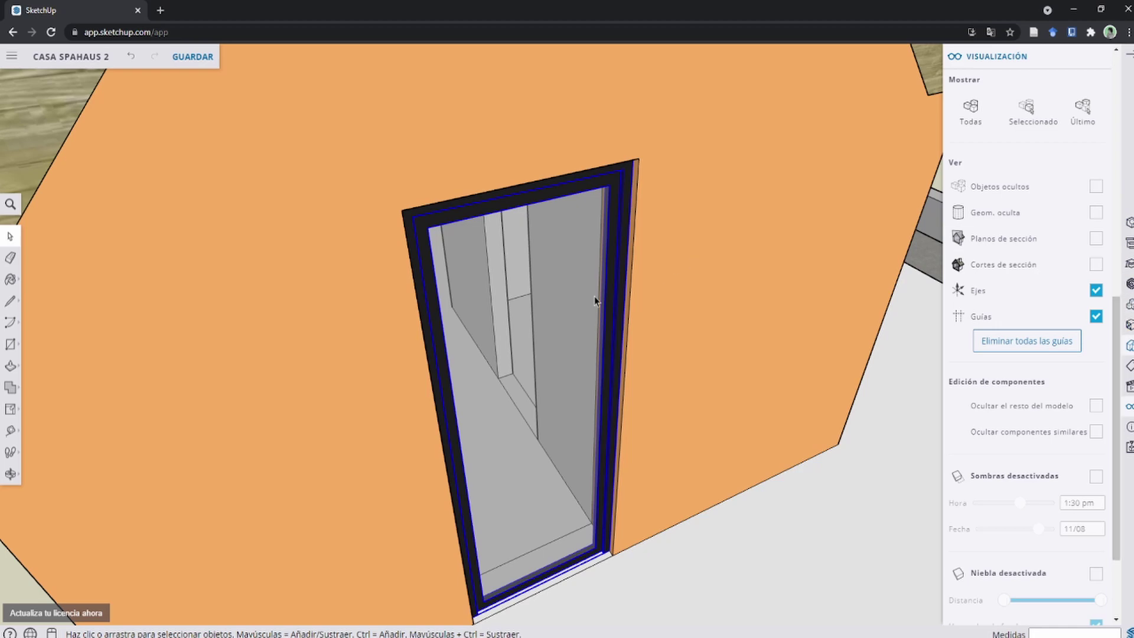
Step: Turn on Rayos X from the 'x' command search and rescale the door
click(10, 206)
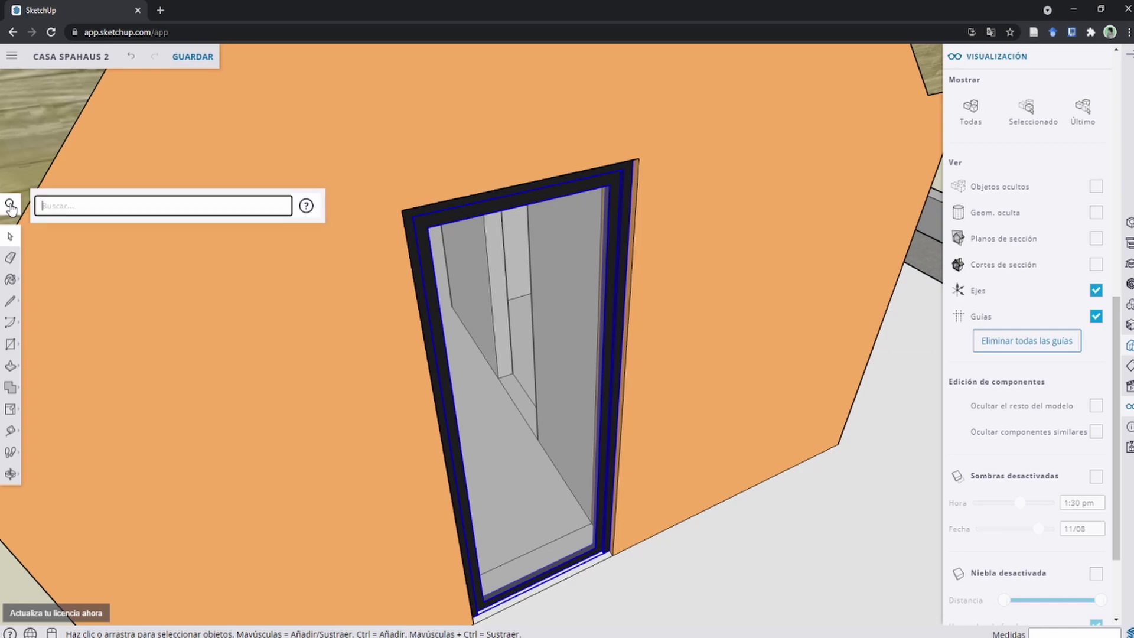
text(x)
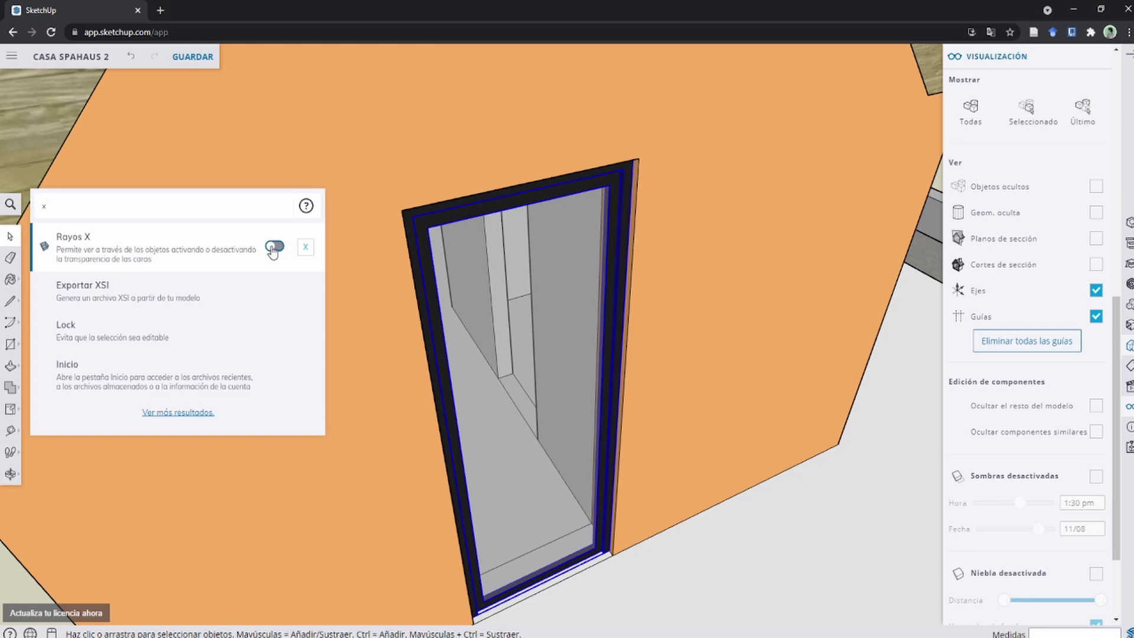
click(273, 248)
key(s)
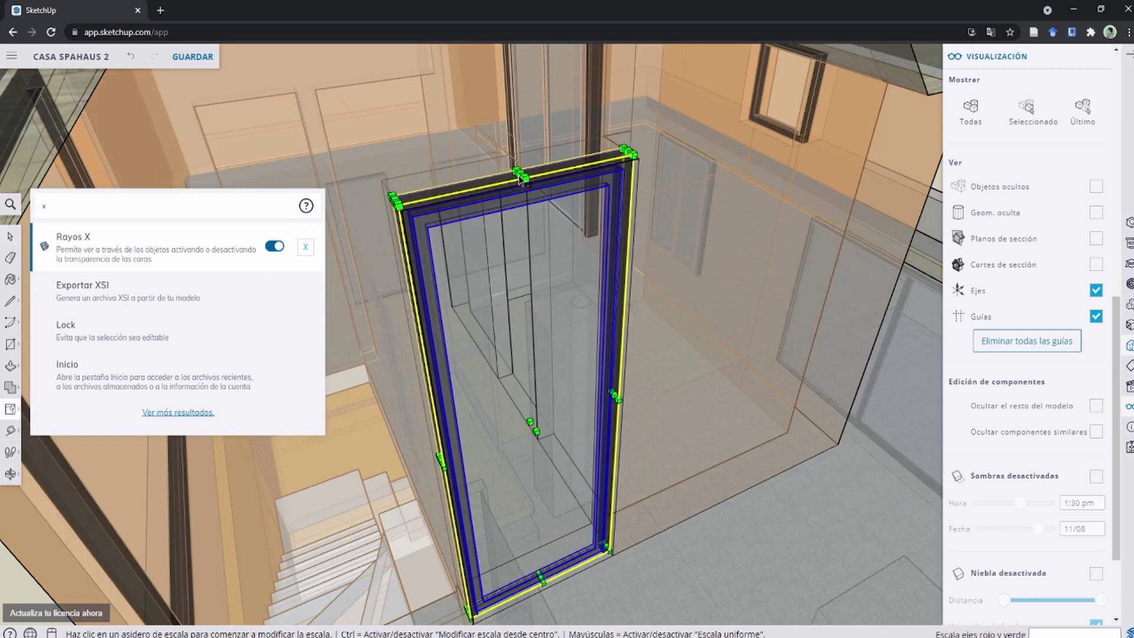
click(521, 173)
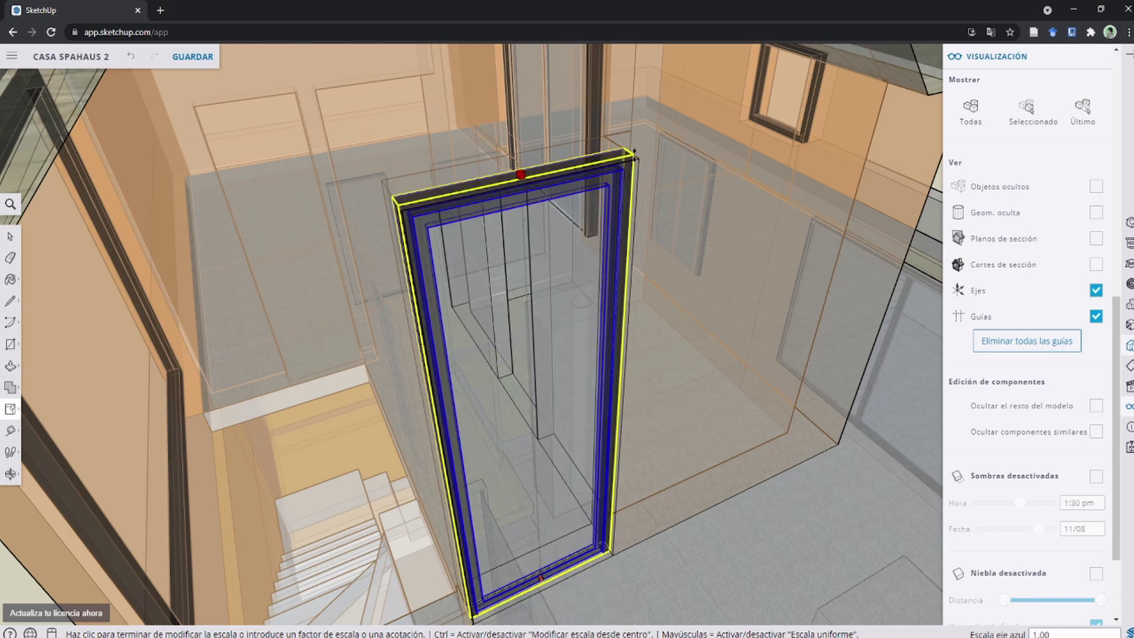
click(639, 159)
Step: Turn Rayos X back off through the command search
click(11, 205)
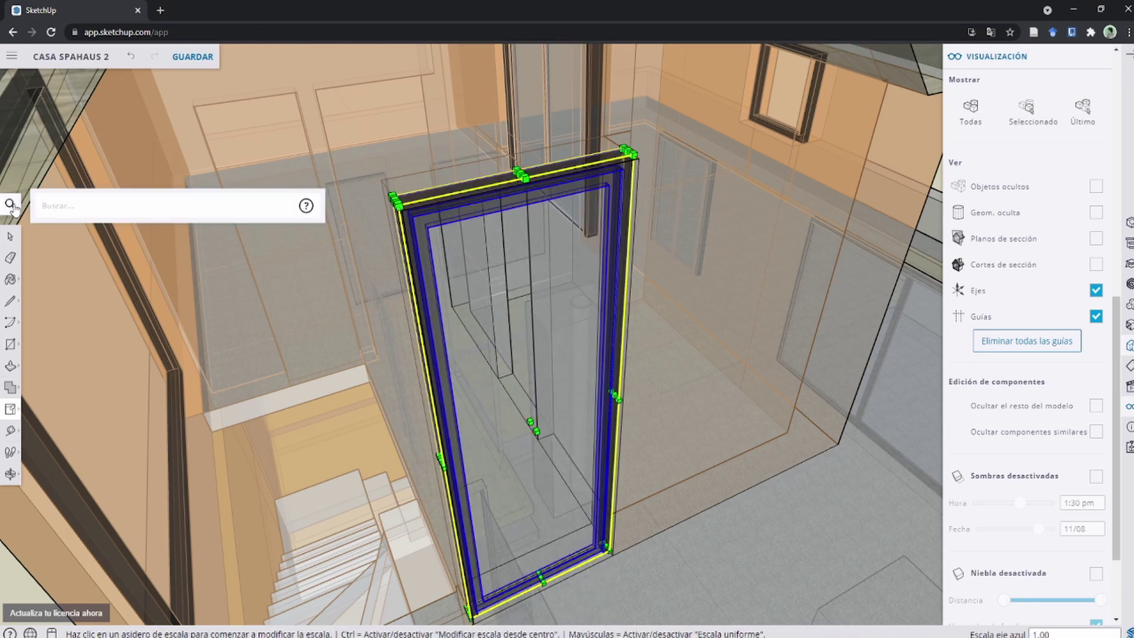
text(x)
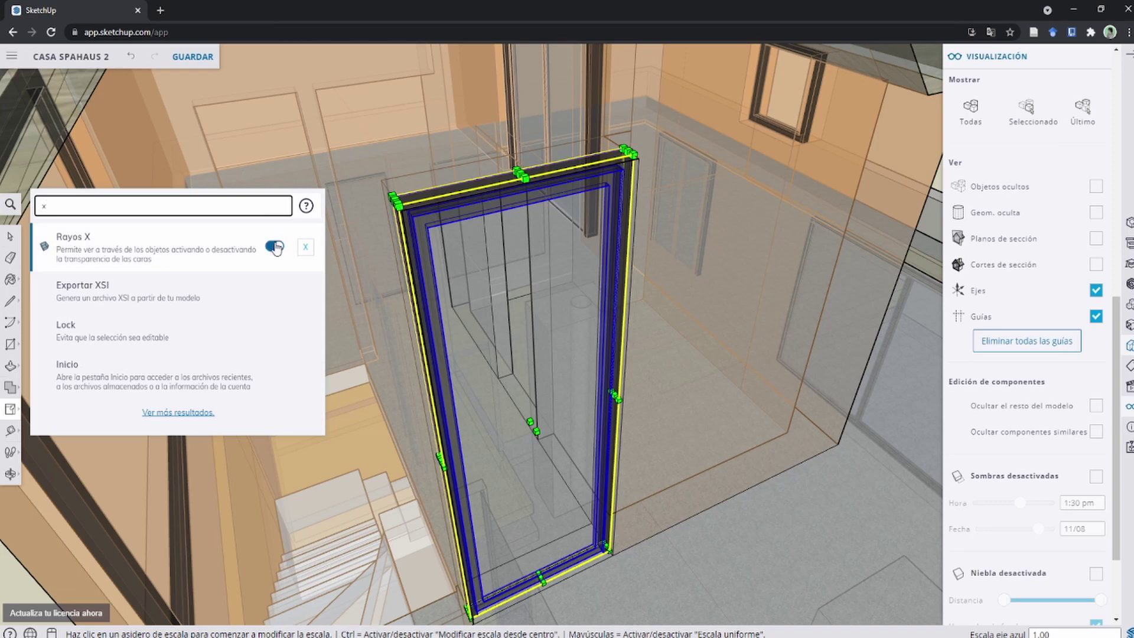
click(275, 247)
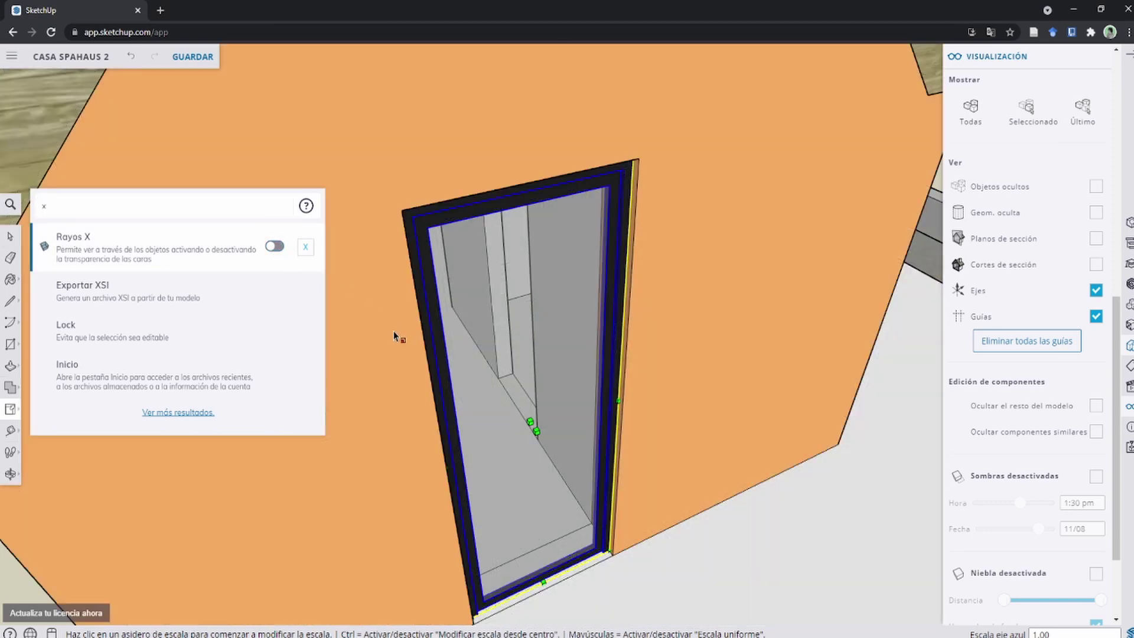
scroll(394, 336, down, 5)
scroll(375, 258, up, 2)
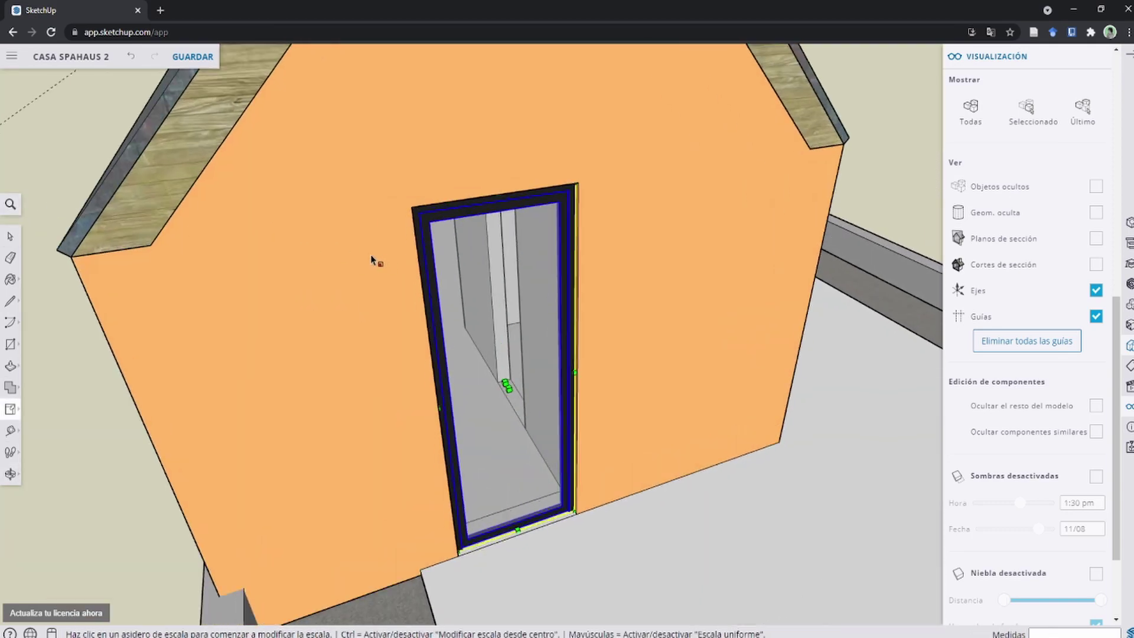
scroll(374, 258, up, 2)
Step: Set the X key as the Rayos X keyboard shortcut with Configurar atajo
click(9, 206)
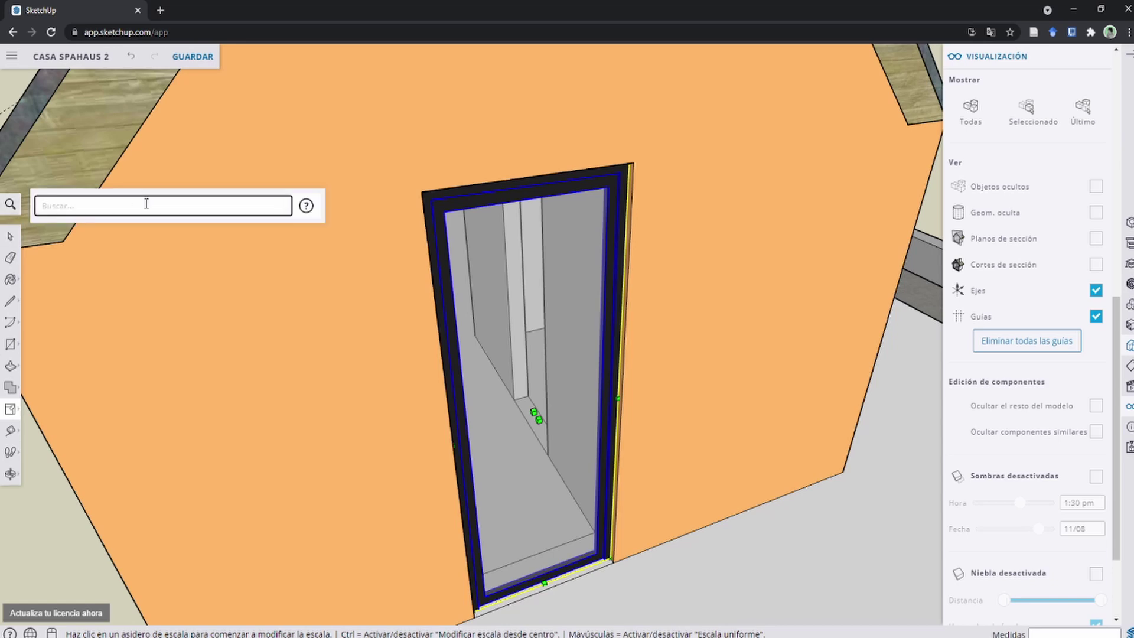
text(x)
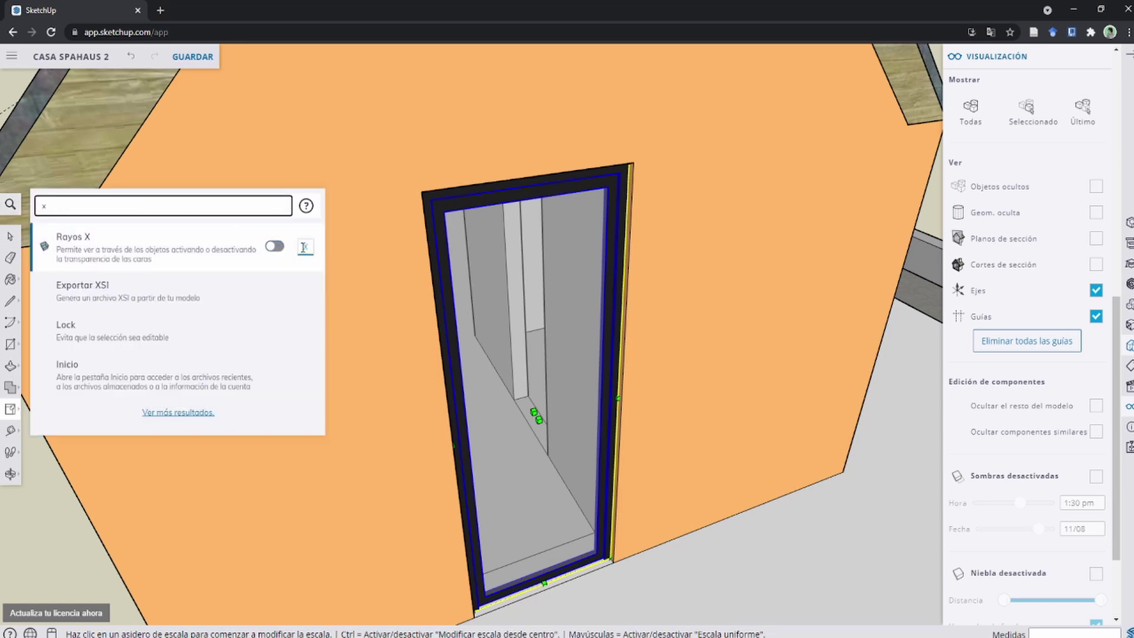
click(304, 246)
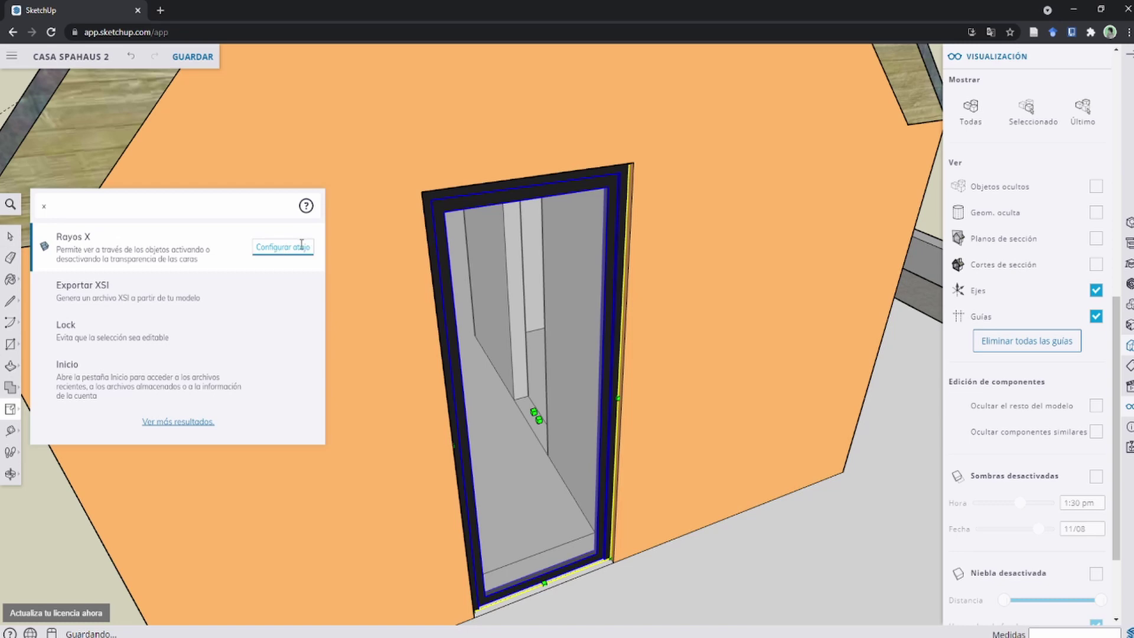
click(301, 247)
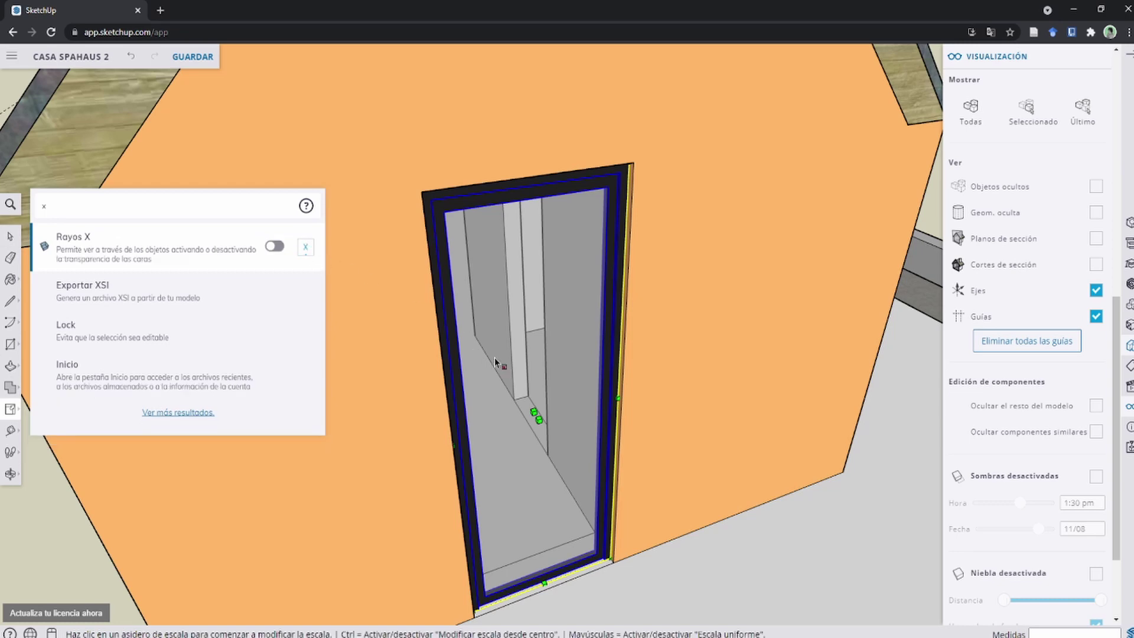
scroll(455, 355, down, 5)
scroll(458, 354, down, 5)
Step: Toggle X-ray on and off with the new shortcut
key(space)
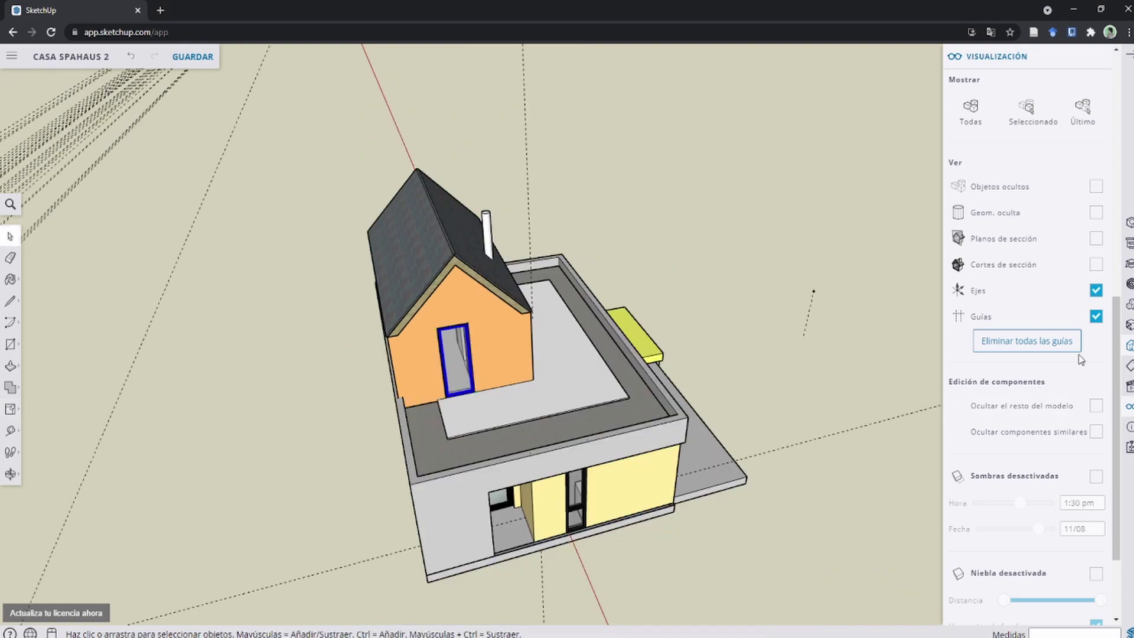
scroll(472, 366, up, 2)
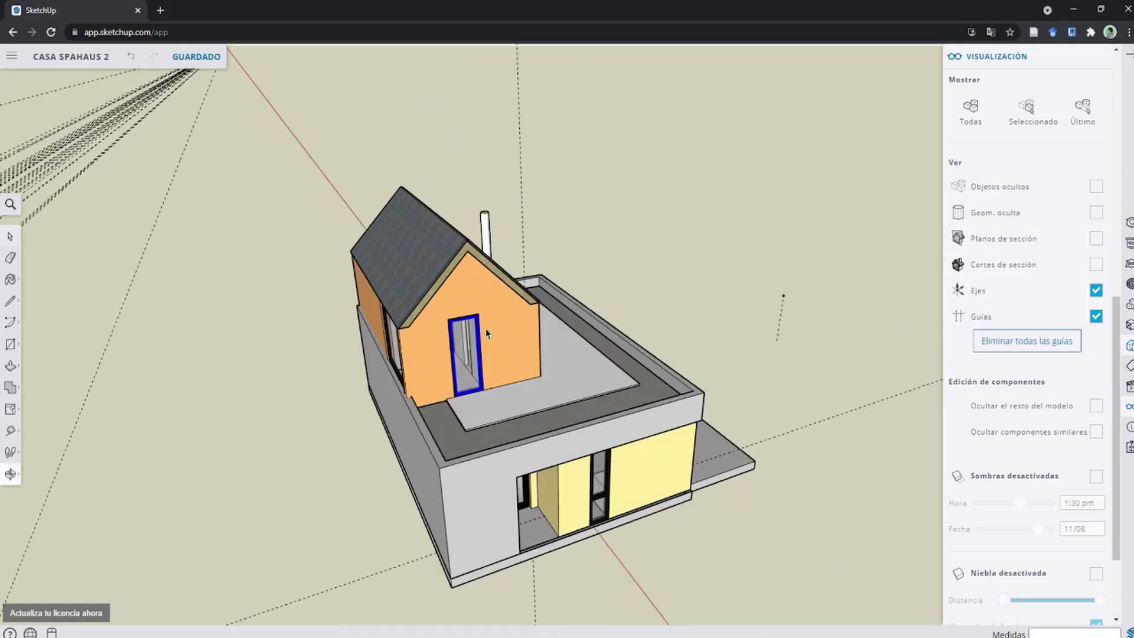
scroll(496, 357, up, 4)
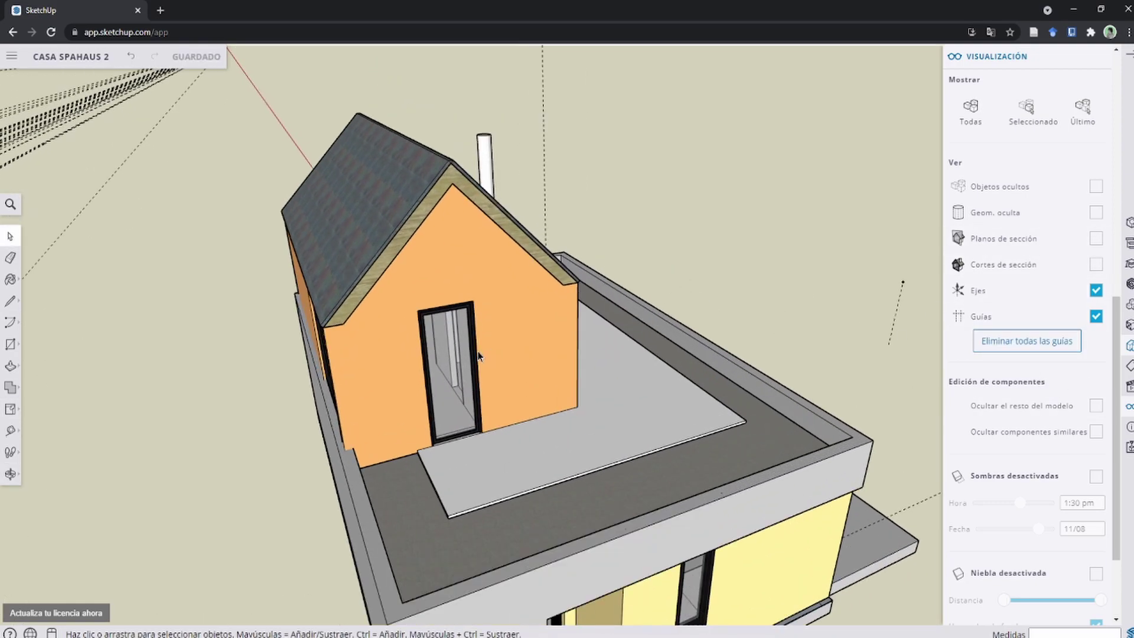
key(alt+k)
scroll(479, 355, up, 2)
scroll(458, 361, down, 2)
key(alt+k)
scroll(437, 358, down, 4)
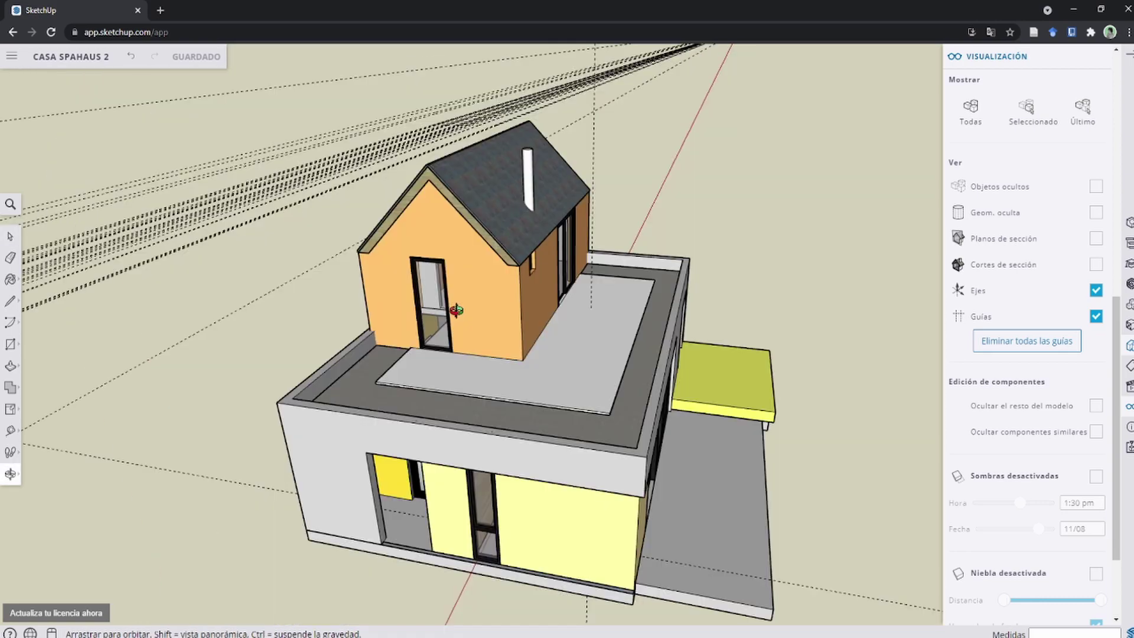
scroll(414, 358, down, 3)
Step: Orbit around the house to a front view
mouse_move(407, 357)
middle_down()
mouse_move(397, 357)
mouse_move(502, 352)
middle_up()
scroll(502, 351, up, 2)
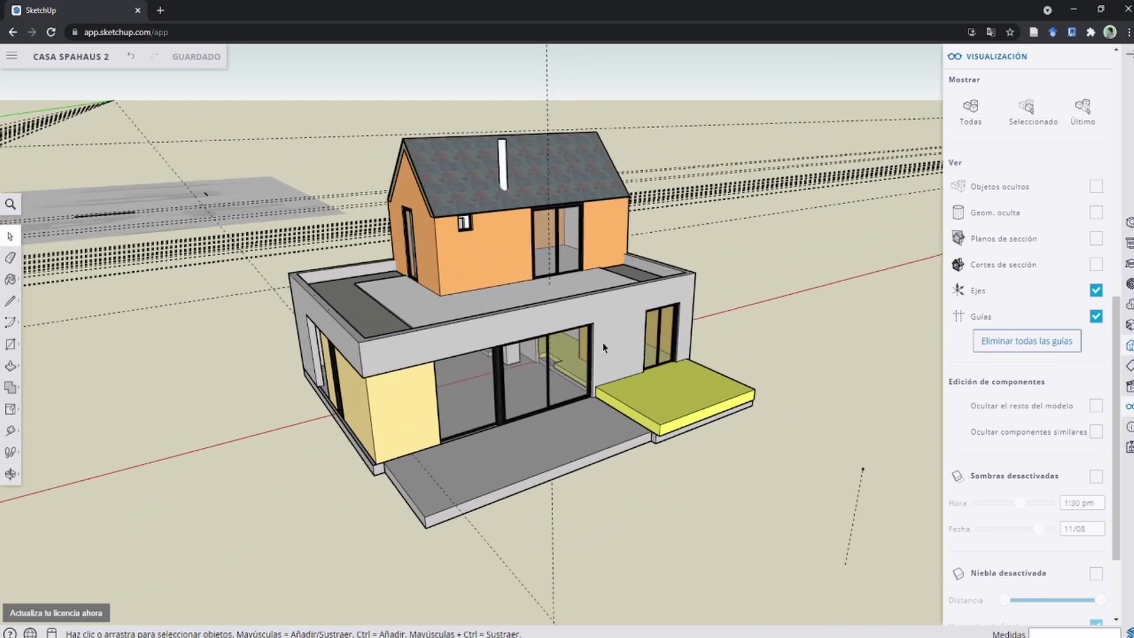
scroll(503, 350, down, 2)
scroll(503, 350, down, 2)
mouse_move(346, 316)
middle_down()
mouse_move(425, 314)
mouse_move(727, 362)
middle_up()
scroll(548, 357, up, 2)
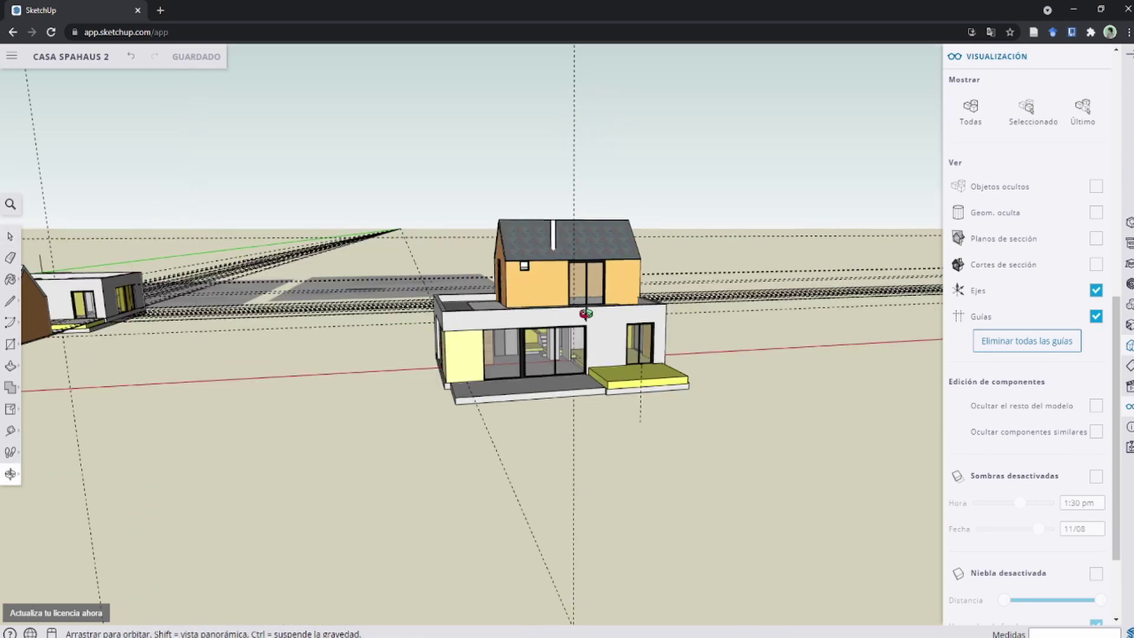
scroll(547, 356, up, 3)
scroll(506, 341, up, 2)
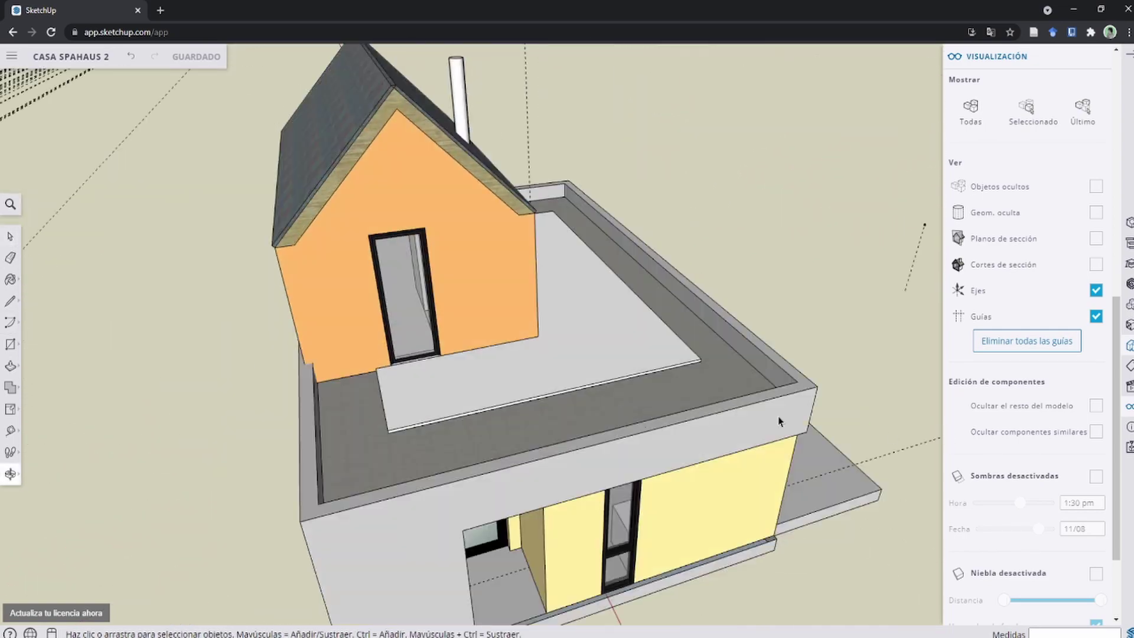
Step: Zoom extents so the whole site, with every model and plan sheet, is visible
mouse_move(506, 341)
middle_down()
mouse_move(671, 362)
mouse_move(529, 387)
middle_up()
key(shift+z)
mouse_move(456, 301)
middle_down()
mouse_move(460, 349)
mouse_move(385, 380)
mouse_move(602, 302)
middle_up()
scroll(592, 334, up, 2)
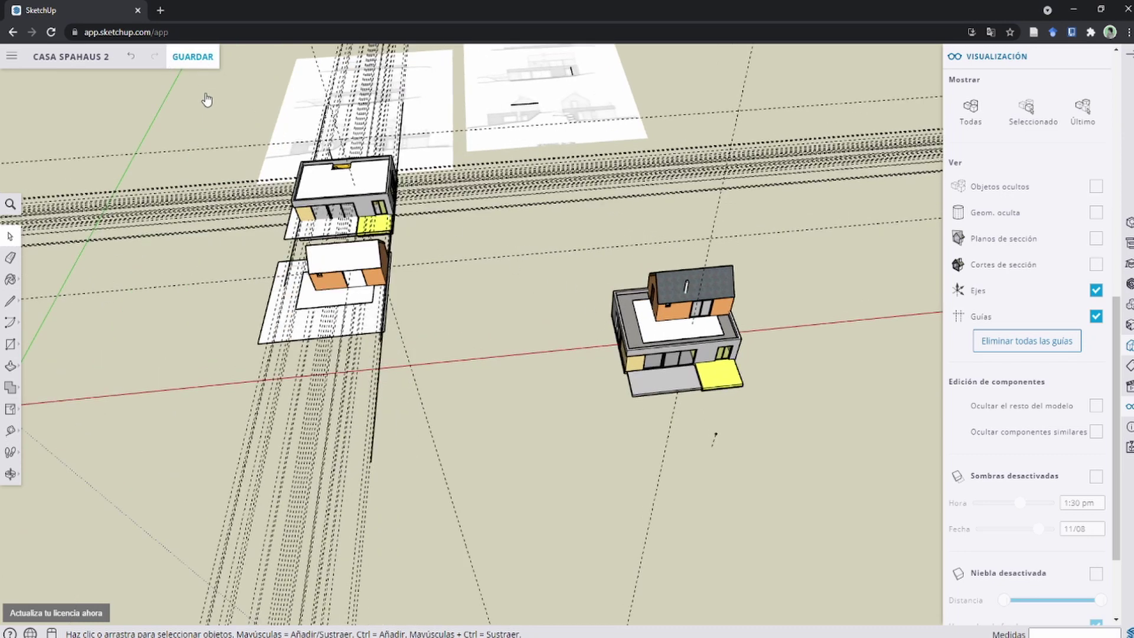
Step: Use Guardar como to save the model as CASA SPAHAUS 3 in the projects folder
click(91, 59)
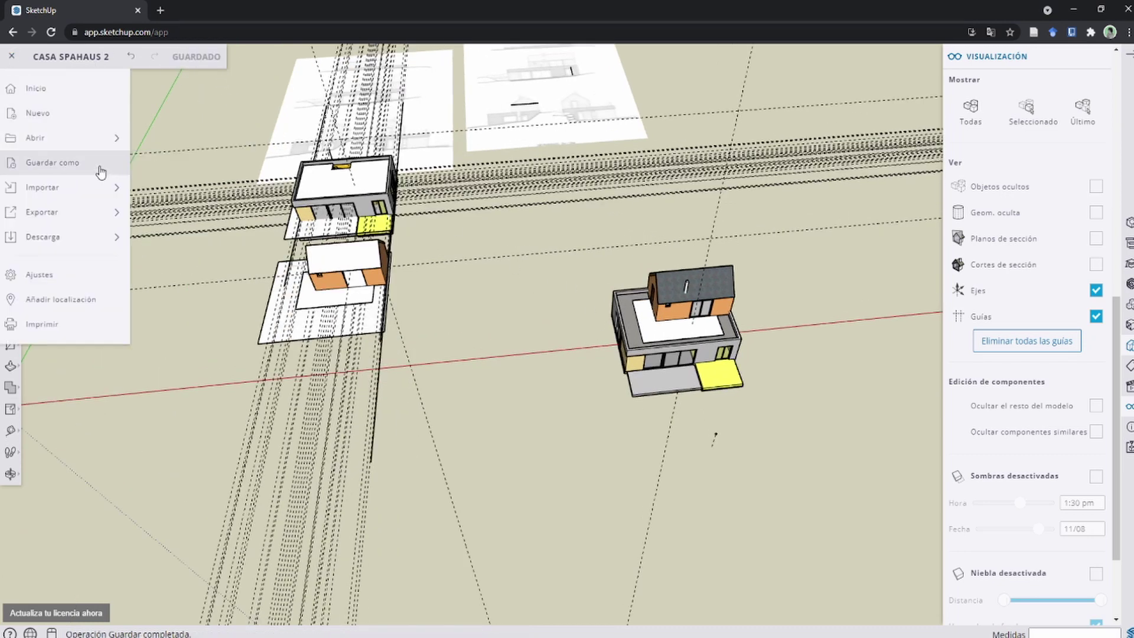
click(99, 164)
text(CASA SPAHAUS 3)
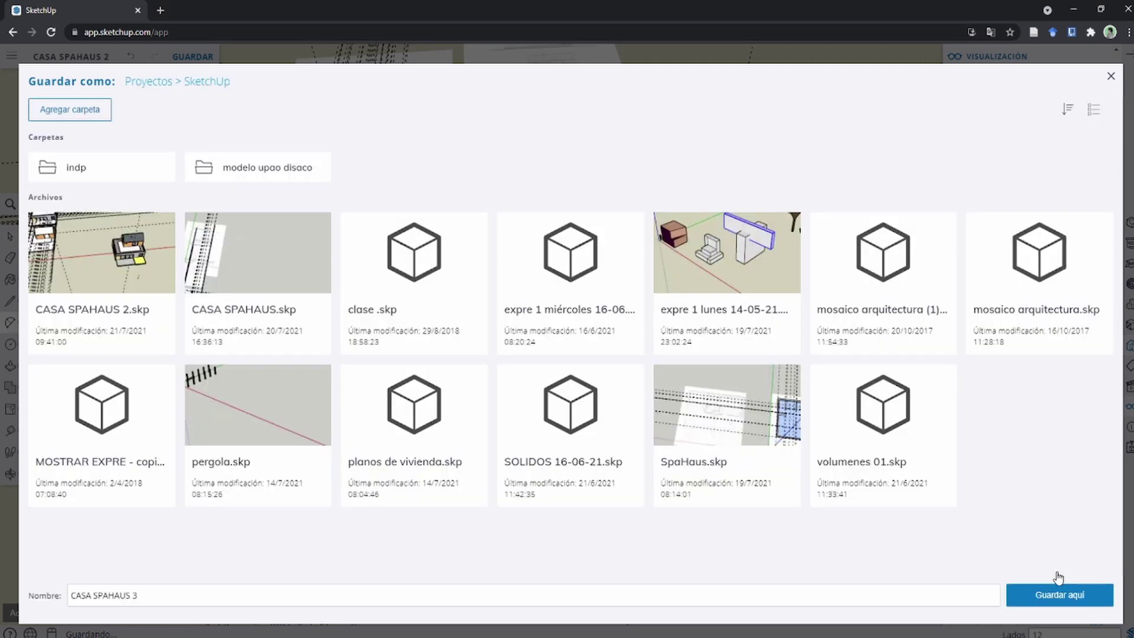
click(1059, 592)
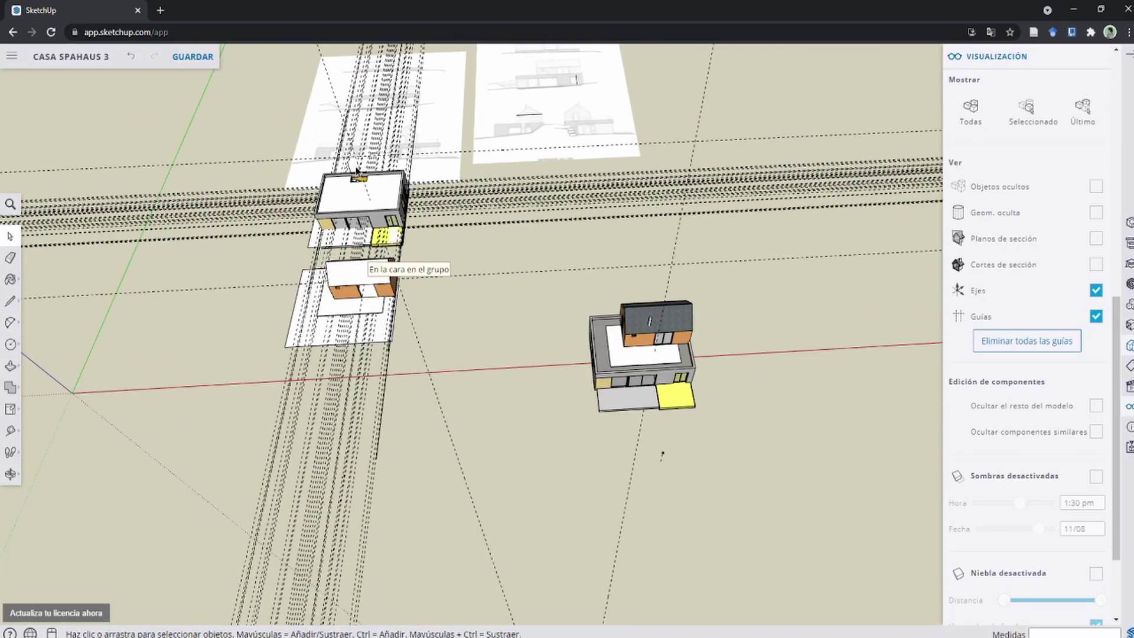
Step: Pan and zoom to survey all three houses on the site
scroll(359, 175, down, 1)
scroll(375, 185, up, 3)
scroll(336, 233, up, 3)
scroll(334, 230, down, 2)
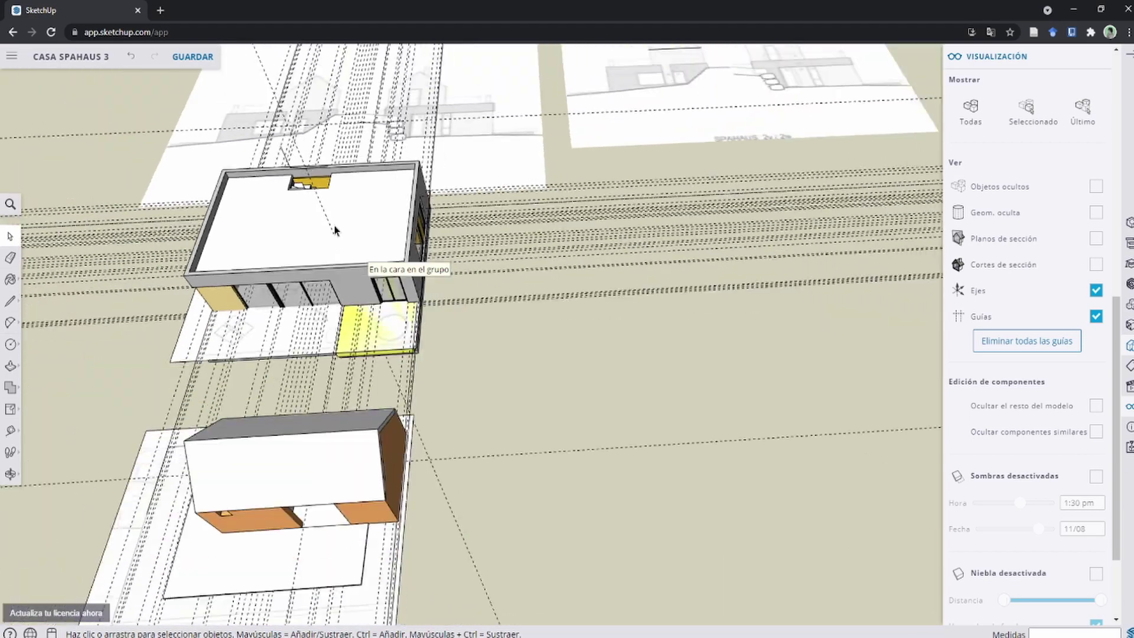
scroll(335, 230, down, 3)
shift+middle_drag(355, 248, 422, 291)
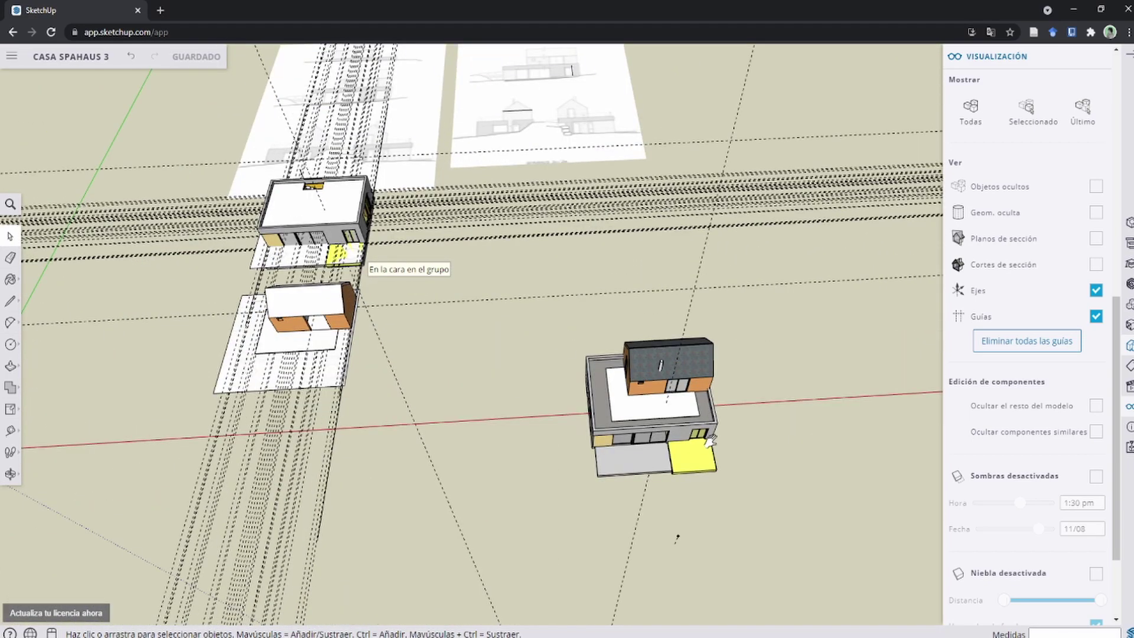
scroll(667, 422, up, 5)
scroll(425, 322, down, 1)
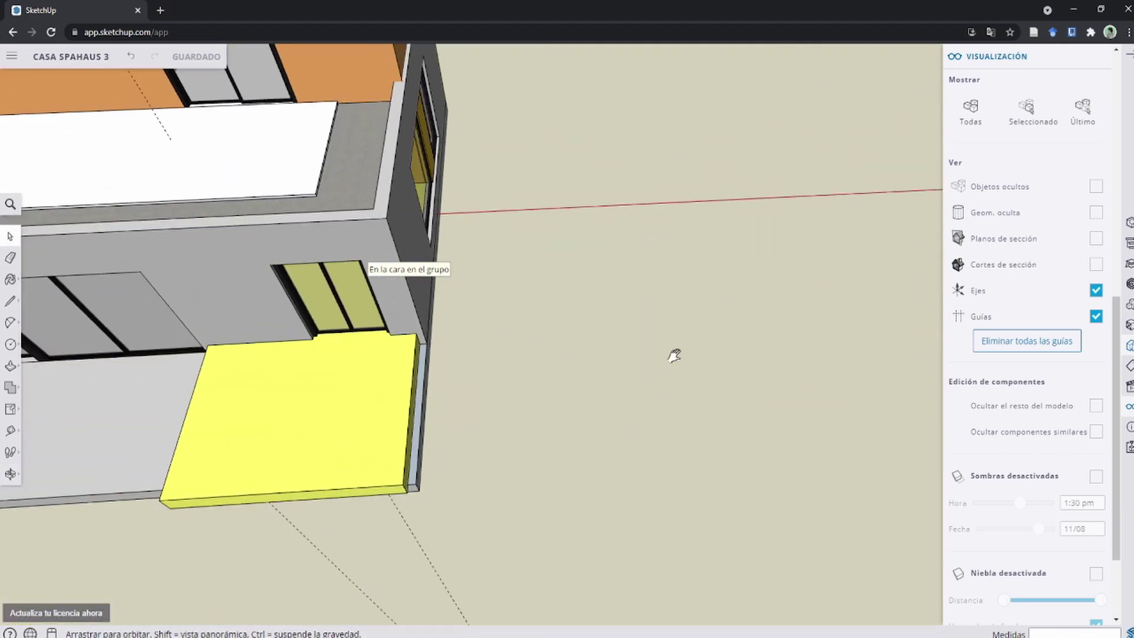
Step: Orbit and zoom in close on the right-hand house's yellow terrace
middle_drag(674, 354, 646, 338)
scroll(647, 338, down, 5)
scroll(177, 130, up, 5)
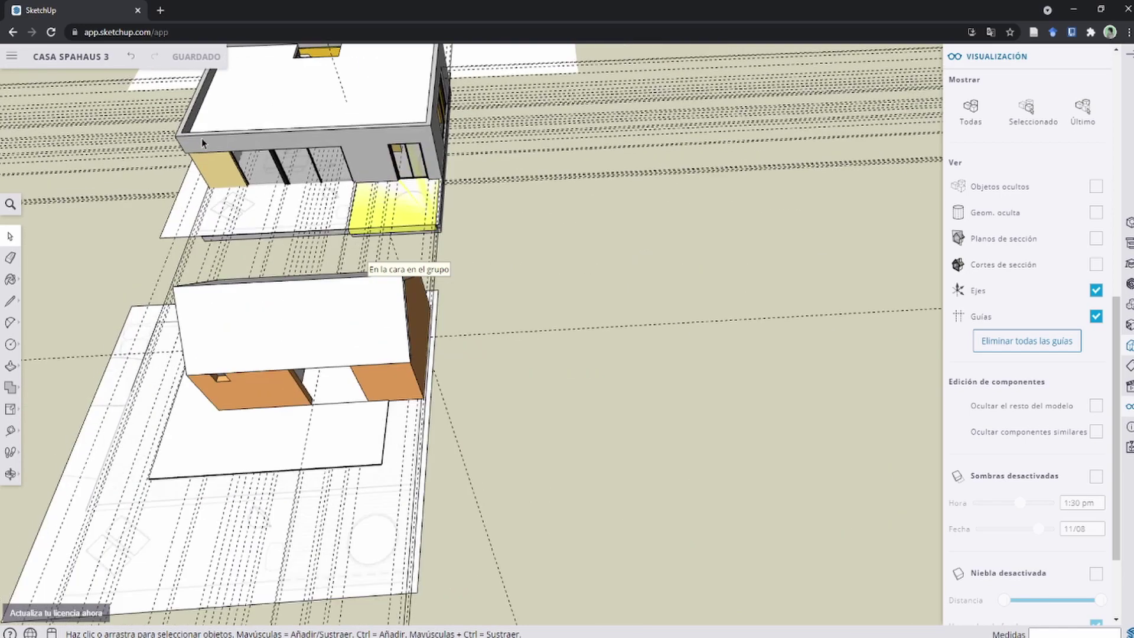
scroll(195, 136, up, 5)
scroll(237, 136, up, 3)
mouse_move(284, 132)
middle_down()
mouse_move(327, 132)
mouse_move(405, 268)
middle_up()
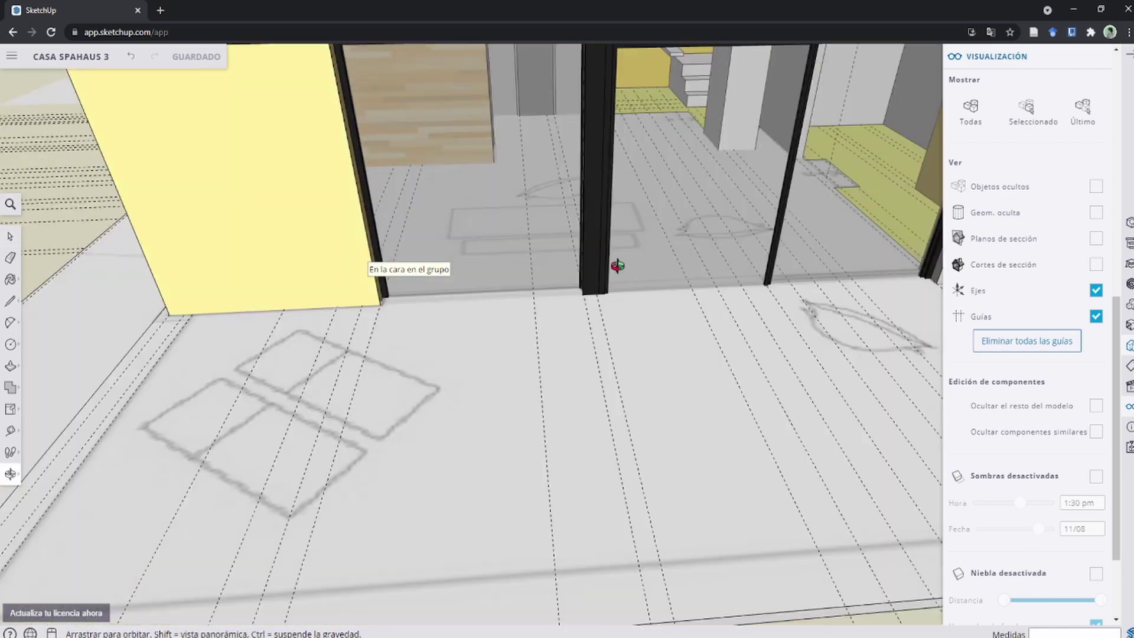
scroll(402, 267, down, 2)
scroll(400, 266, down, 3)
scroll(401, 266, down, 3)
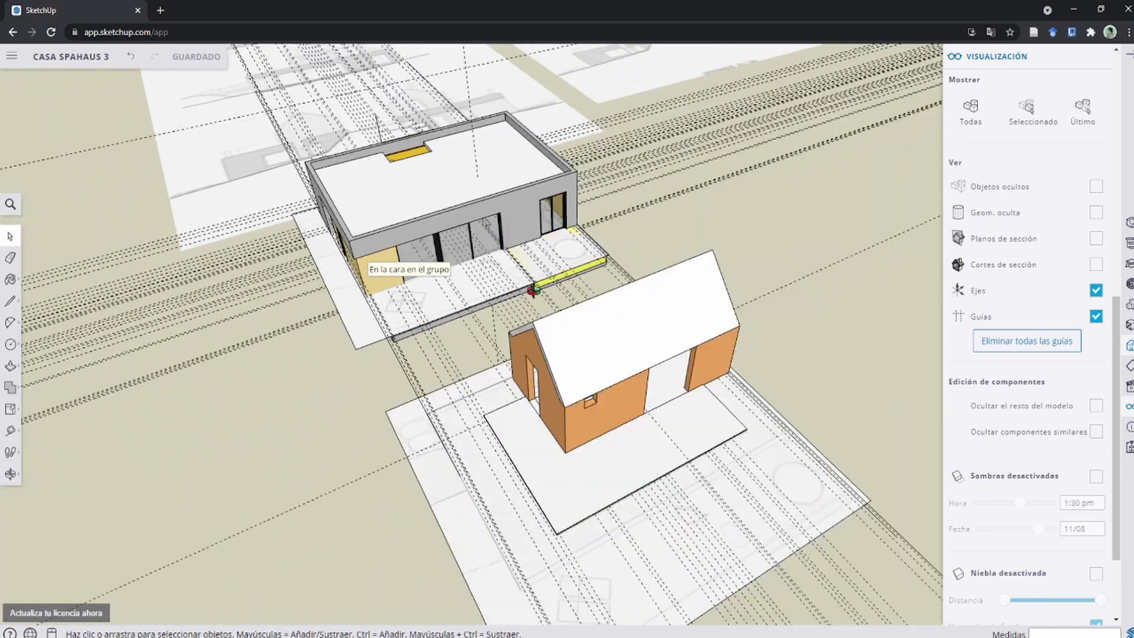
scroll(401, 266, down, 3)
scroll(400, 266, down, 3)
scroll(402, 269, down, 2)
scroll(423, 292, up, 3)
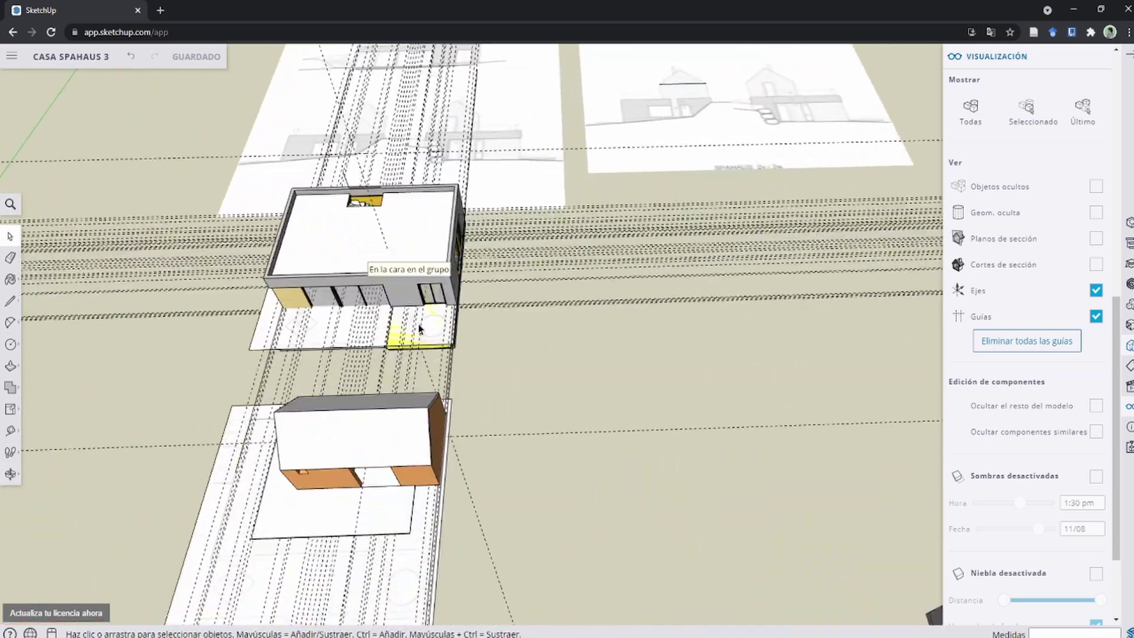
scroll(405, 322, down, 4)
scroll(529, 448, up, 2)
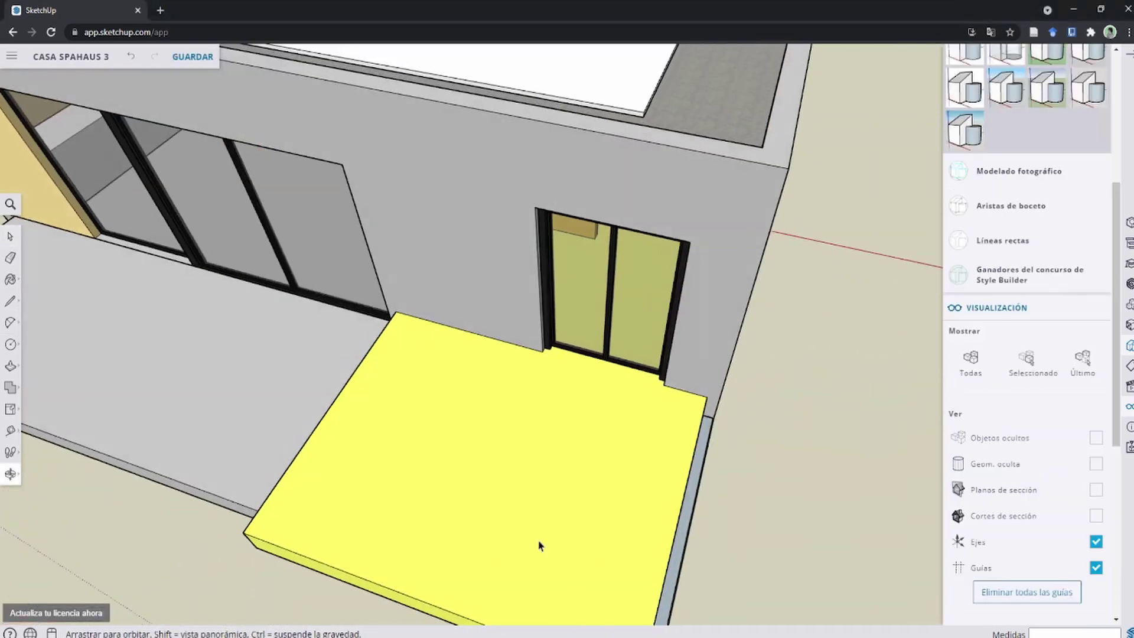
Step: Check the deck reference photo, then orbit to a top-down terrace view
key(alt+Tab)
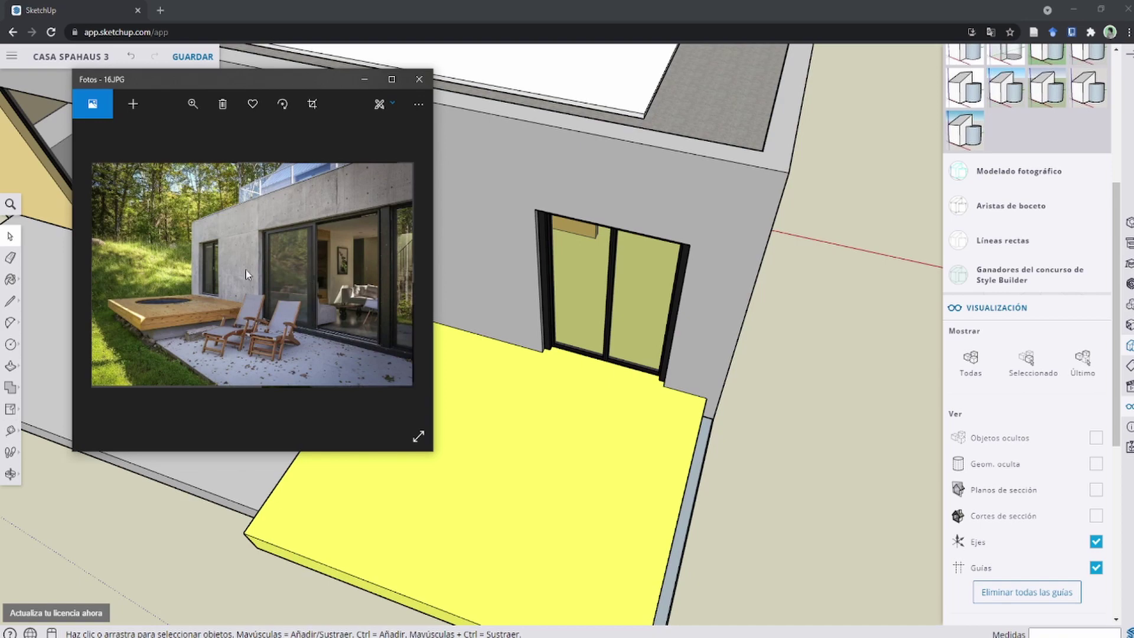
click(537, 408)
scroll(520, 460, up, 2)
middle_drag(501, 388, 514, 449)
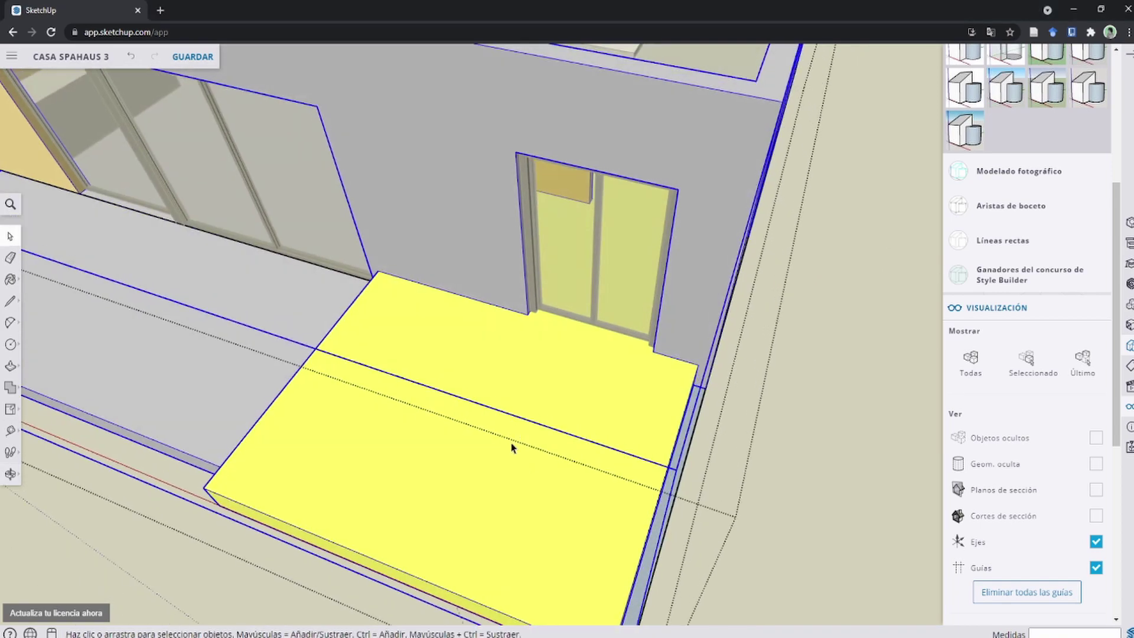
Step: Draw a circle of radius 0.9 on the yellow terrace
key(c)
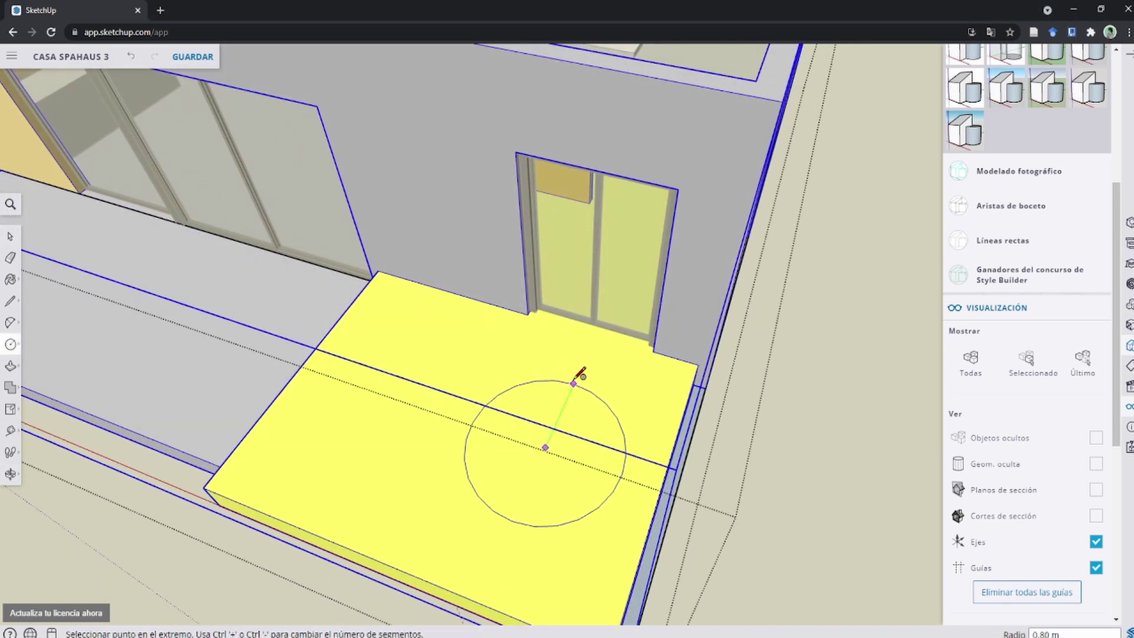
text(.95)
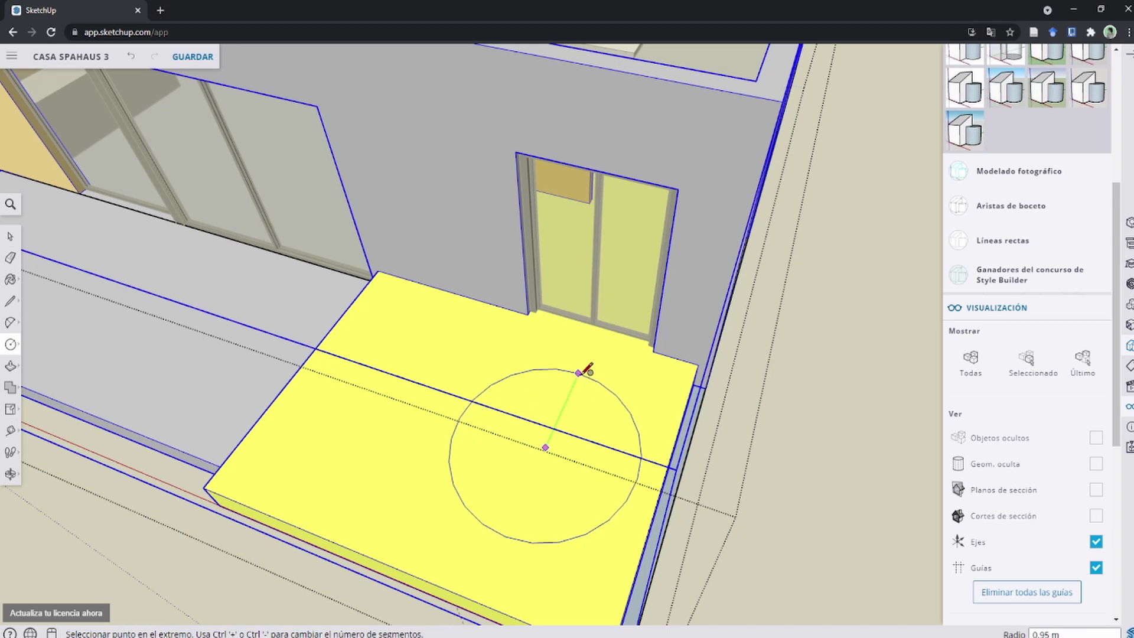
key(Return)
key(space)
scroll(553, 414, up, 3)
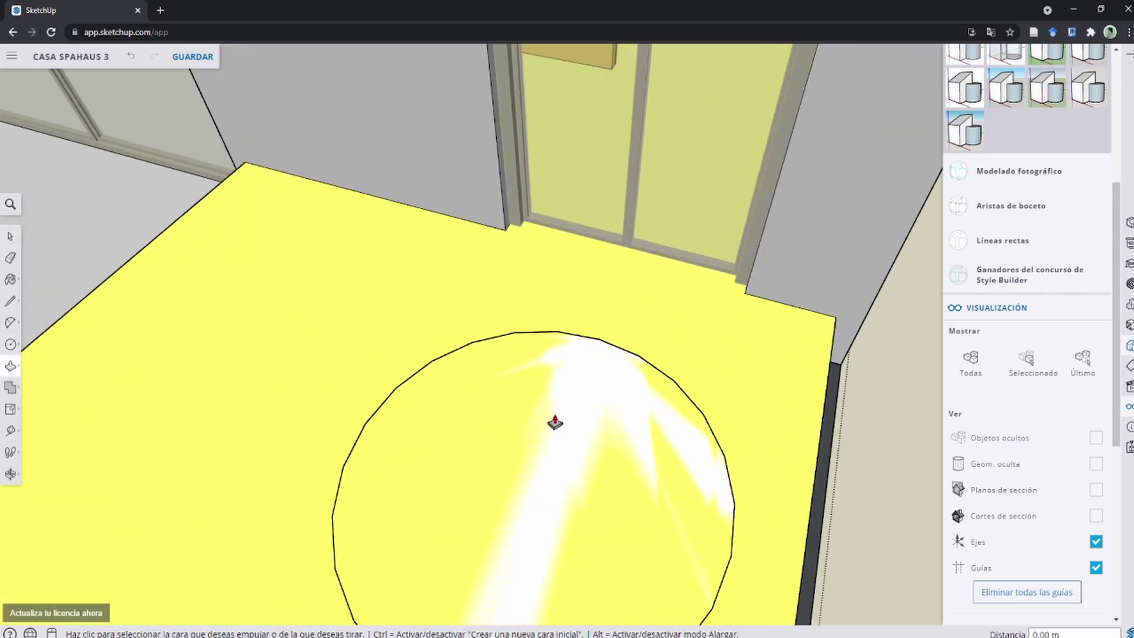
middle_drag(552, 405, 518, 393)
scroll(518, 394, down, 5)
Step: Push/Pull the circle upward and orbit under the slab to check it
key(p)
click(519, 405)
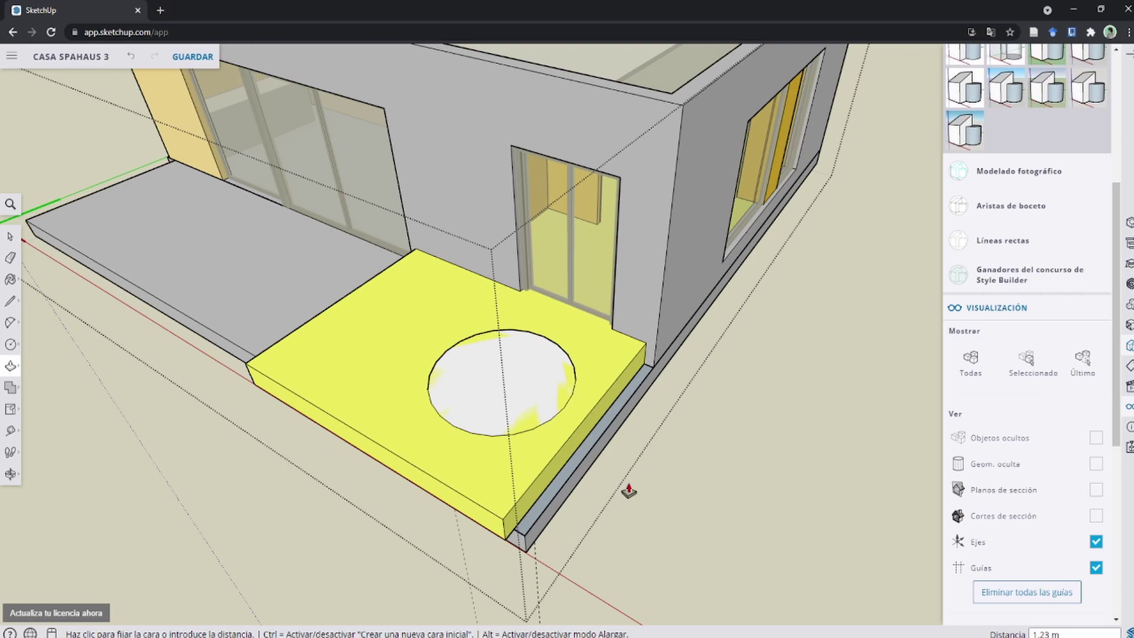
key(Return)
key(o)
mouse_move(501, 418)
mouse_down()
mouse_move(463, 121)
mouse_move(481, 413)
mouse_move(509, 469)
mouse_up()
key(space)
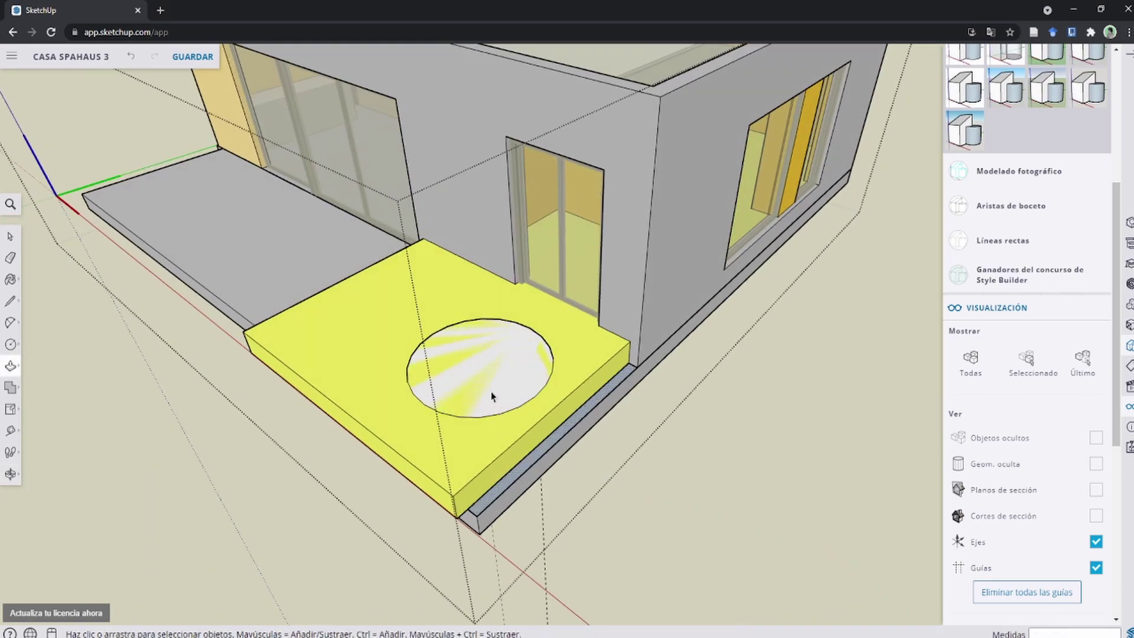
scroll(489, 388, up, 3)
Step: Reselect the circle face and raise it into a short cylinder
double_click(484, 361)
scroll(487, 355, down, 5)
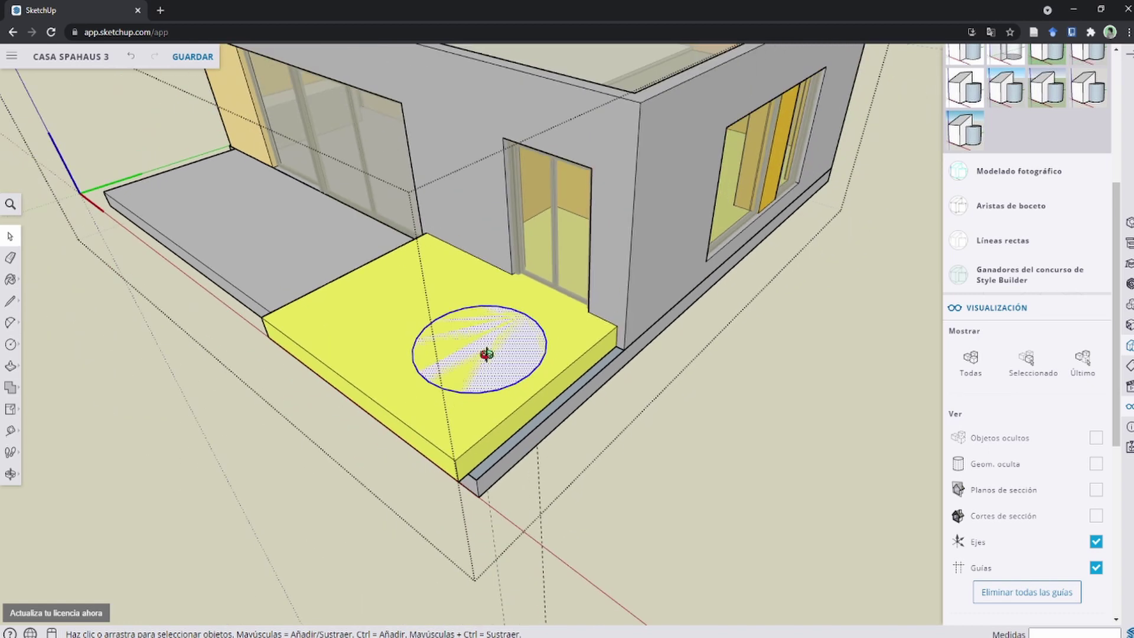
mouse_move(481, 357)
middle_down()
mouse_move(476, 307)
mouse_move(477, 380)
middle_up()
click(371, 296)
scroll(370, 296, up, 2)
scroll(440, 381, up, 2)
click(519, 375)
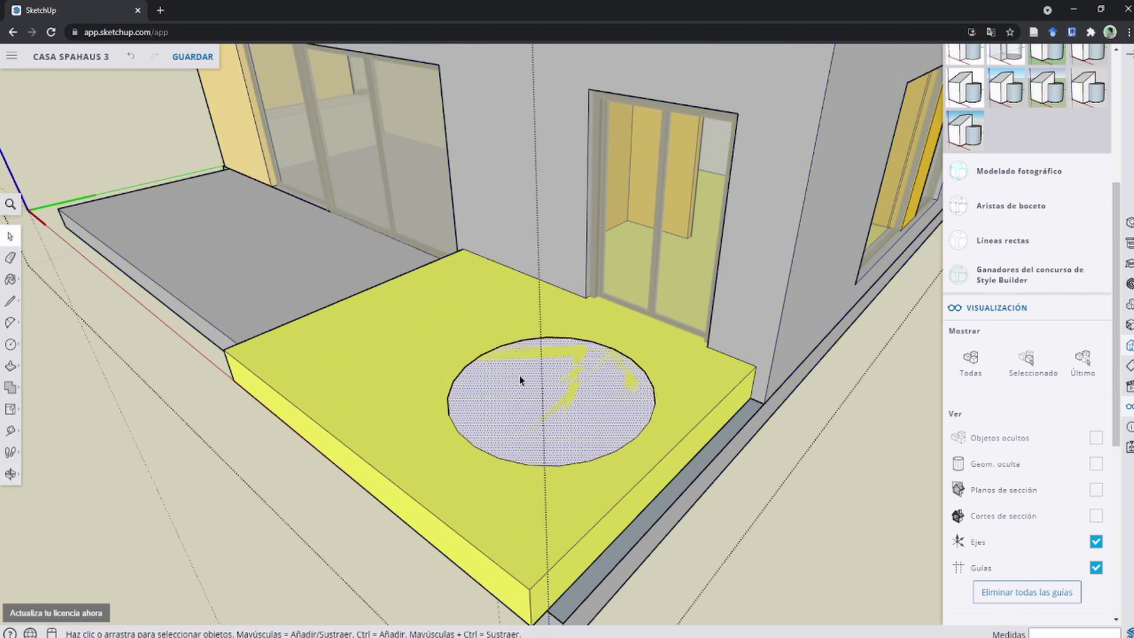
scroll(514, 384, up, 2)
key(p)
click(473, 390)
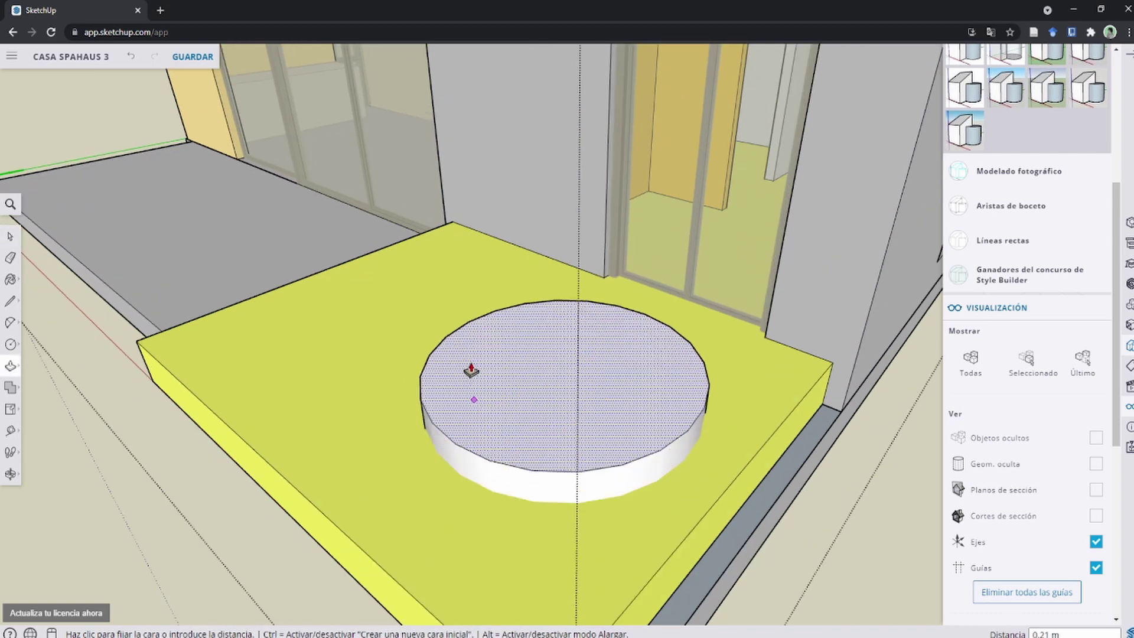
click(466, 392)
key(space)
scroll(384, 424, down, 3)
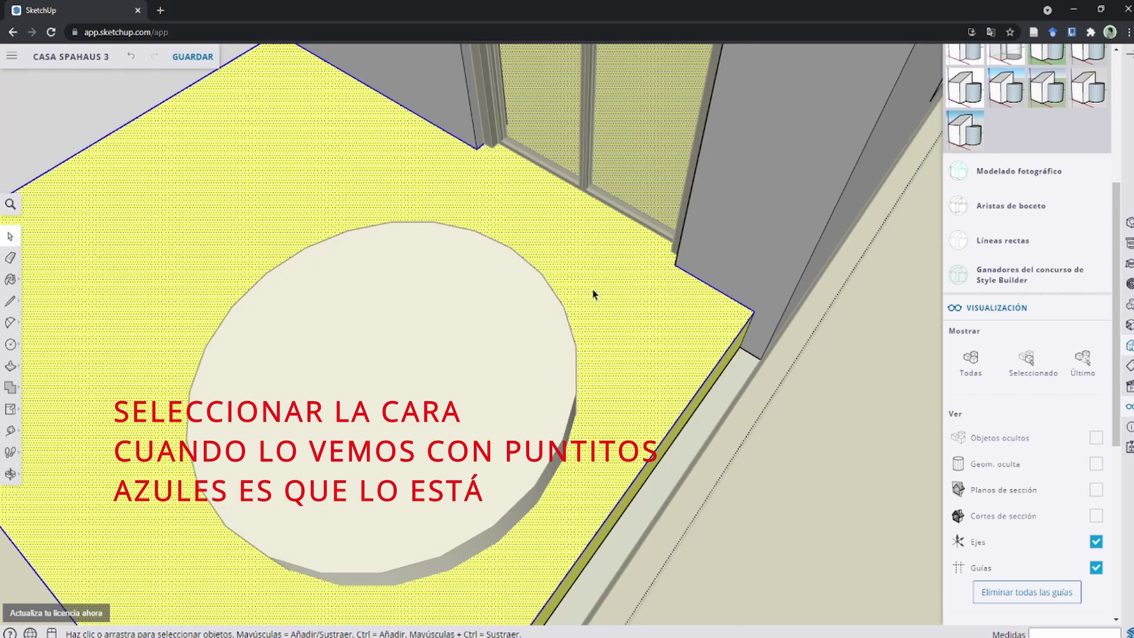
Step: Apply Intersecar caras > Con el modelo to the cylinder
scroll(594, 298, down, 3)
scroll(588, 284, up, 1)
right_click(586, 278)
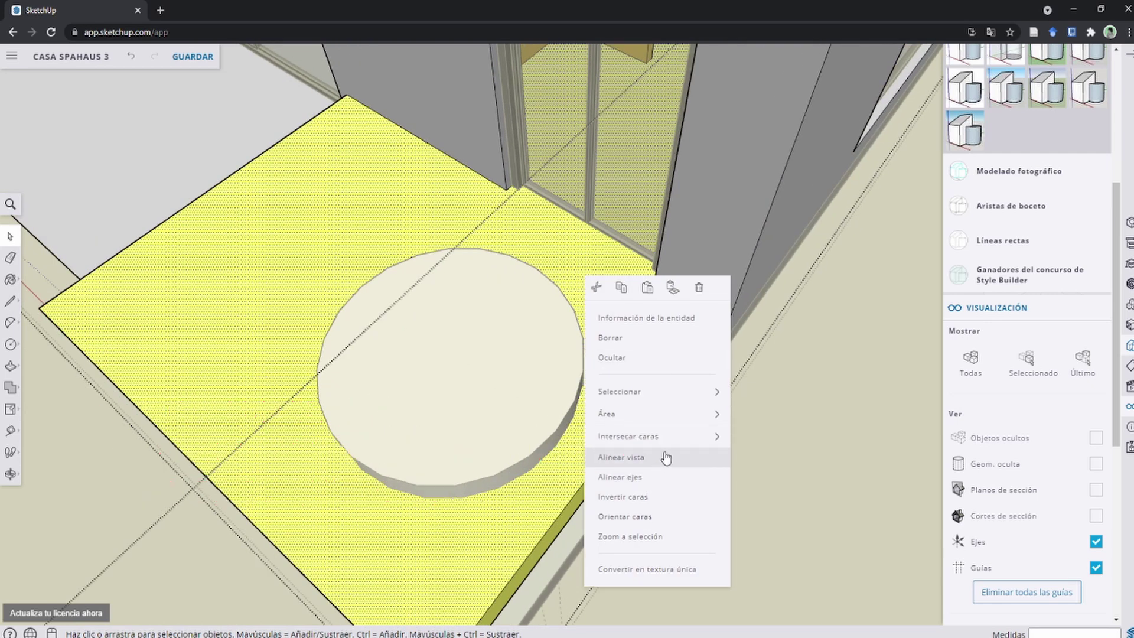
mouse_move(628, 436)
click(768, 440)
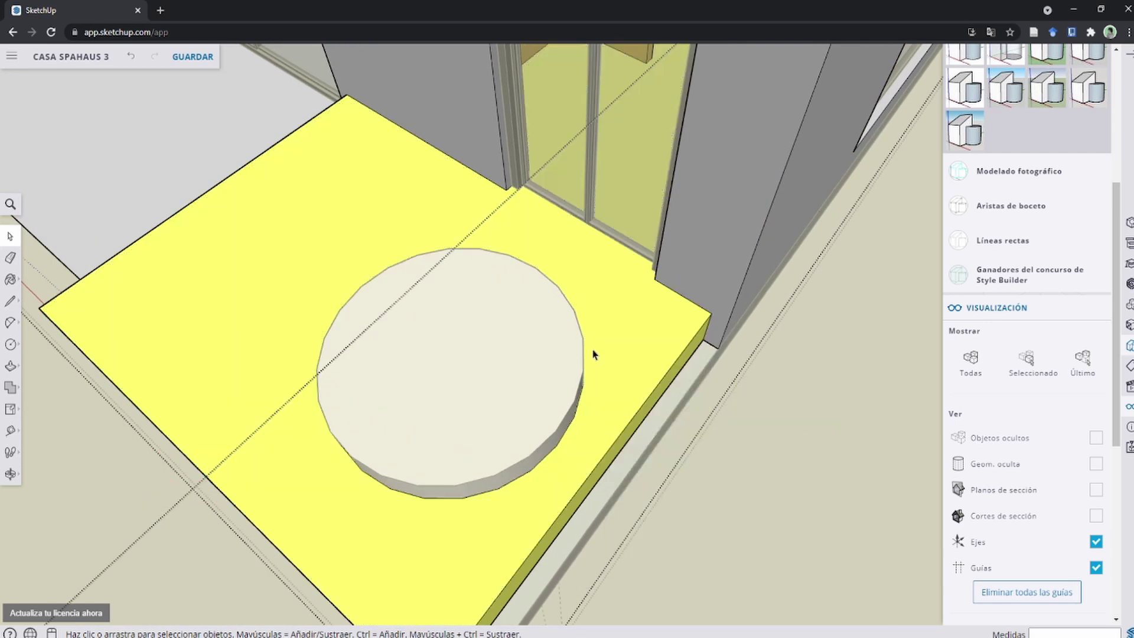
scroll(585, 387, up, 3)
scroll(549, 222, down, 5)
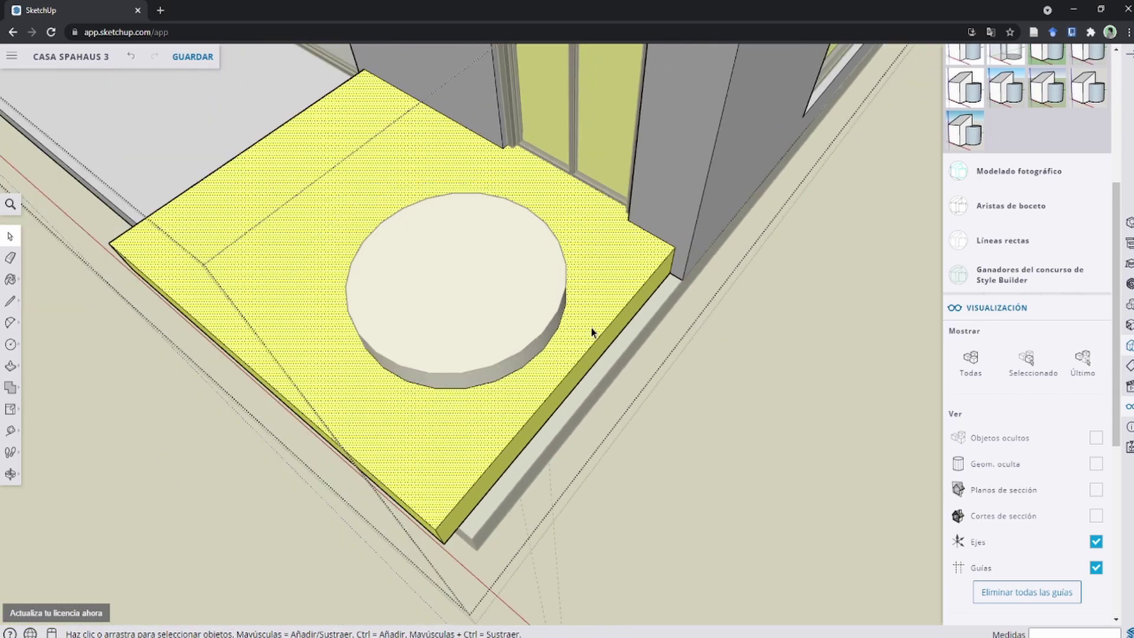
mouse_move(593, 332)
middle_down()
mouse_move(564, 235)
mouse_move(550, 300)
middle_up()
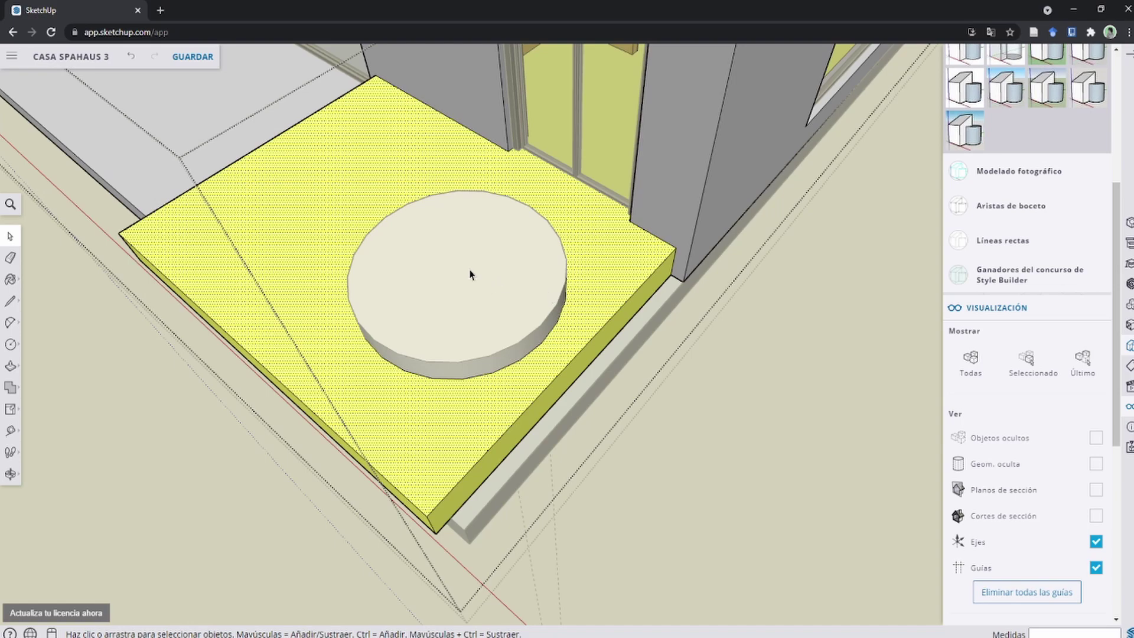
Step: Select the whole cylinder and delete it, leaving its circle outline on the slab
click(476, 276)
scroll(466, 275, down, 3)
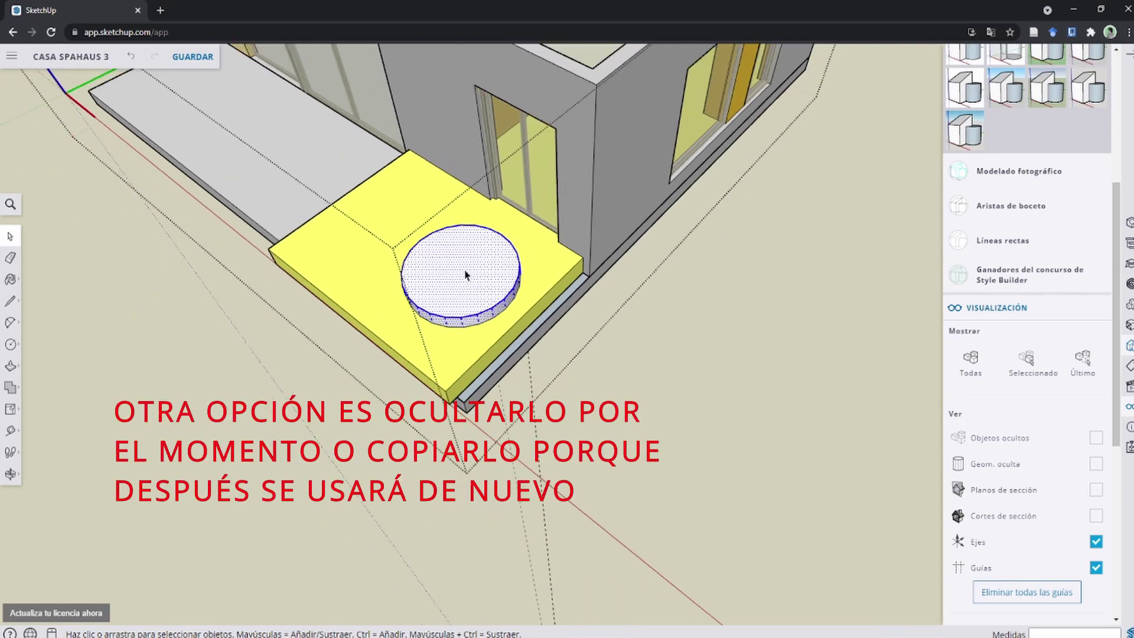
mouse_move(467, 277)
middle_down()
mouse_move(491, 228)
mouse_move(570, 336)
middle_up()
scroll(492, 228, down, 3)
click(698, 423)
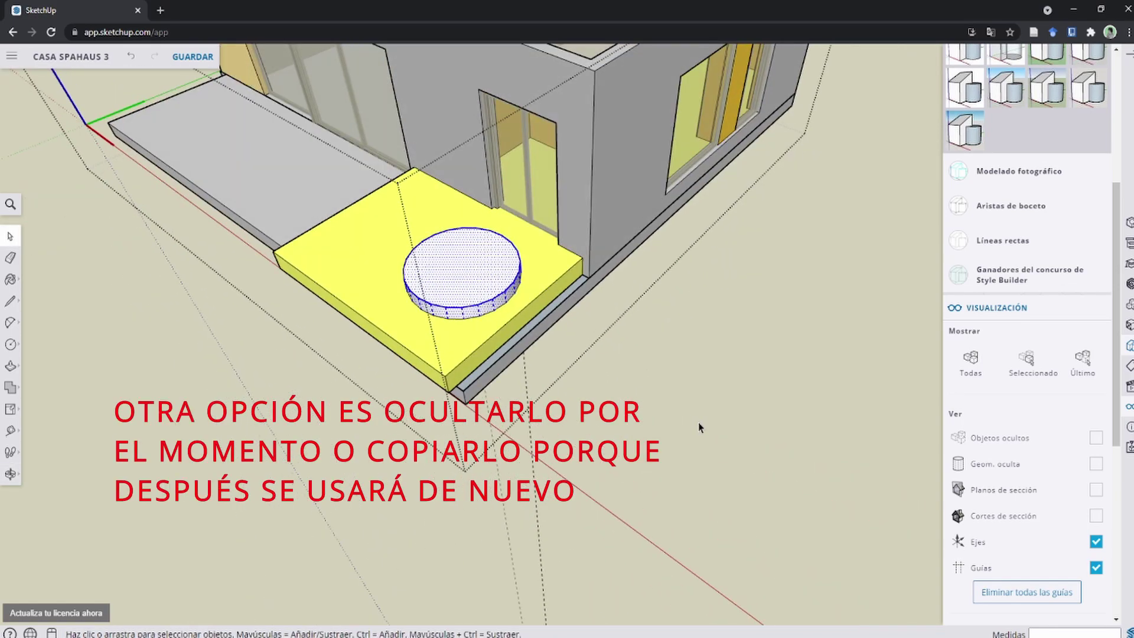
scroll(478, 294, up, 3)
triple_click(478, 294)
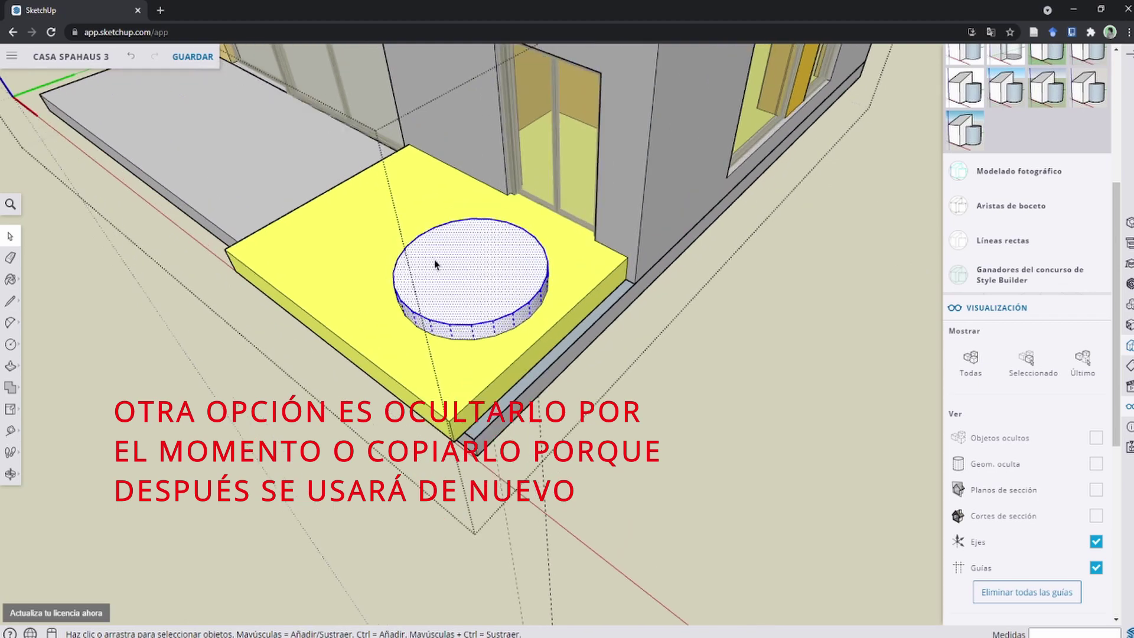
key(Delete)
scroll(476, 287, up, 3)
scroll(476, 286, down, 2)
scroll(484, 289, up, 2)
Step: Exit the group and push the terrace circle 0.35 m down into the slab
key(Escape)
scroll(488, 289, up, 2)
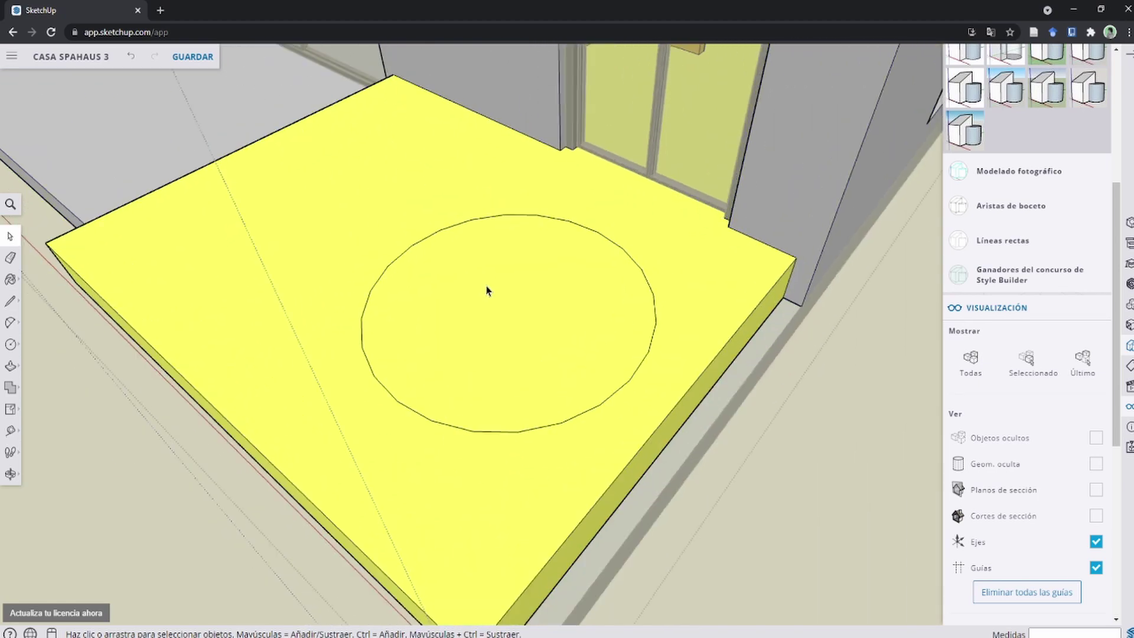
click(490, 293)
double_click(499, 271)
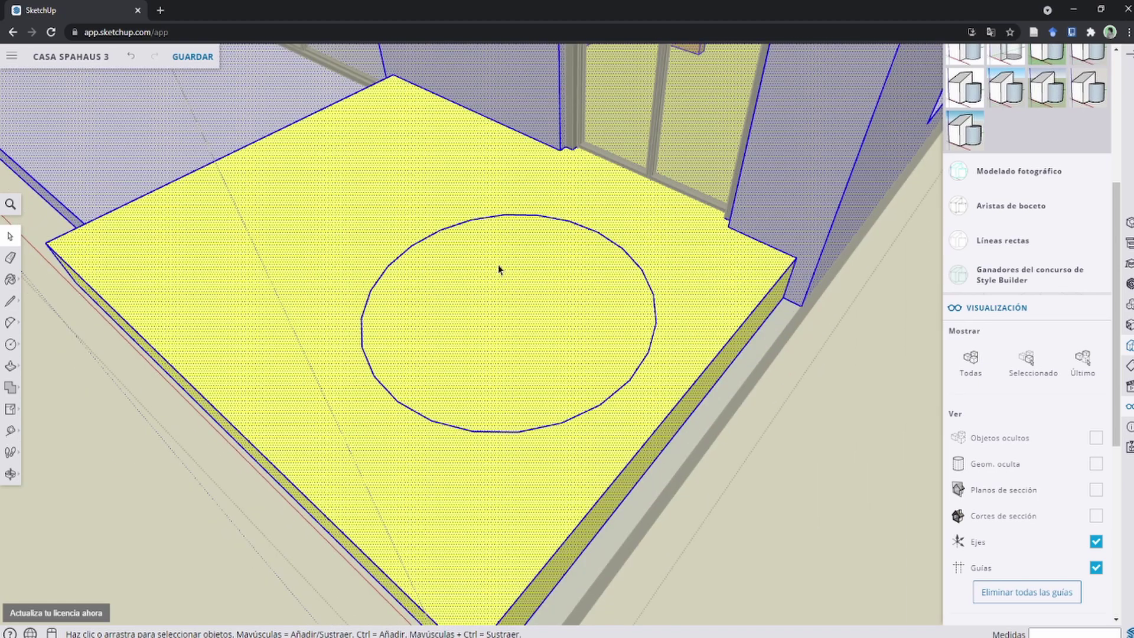
click(499, 270)
scroll(499, 269, up, 1)
key(p)
click(493, 259)
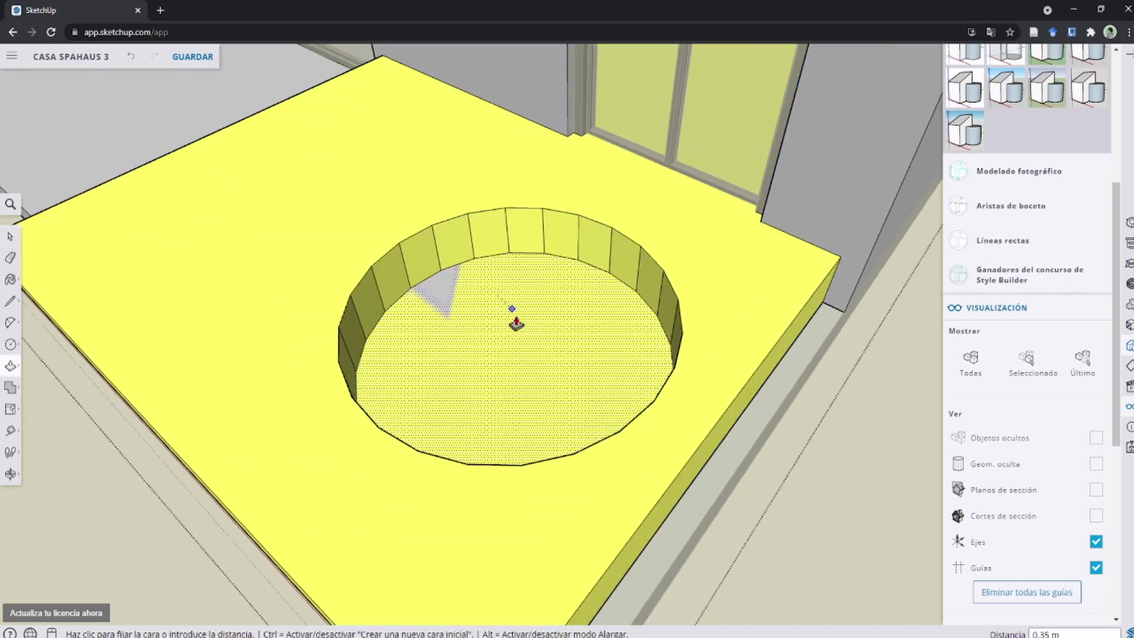
click(523, 341)
Step: Orbit around and below the slab to inspect the round recess
mouse_move(522, 279)
middle_down()
mouse_move(800, 379)
mouse_move(721, 313)
middle_up()
middle_drag(620, 398, 725, 335)
mouse_move(725, 335)
mouse_down()
mouse_move(615, 337)
mouse_move(569, 372)
mouse_move(653, 413)
mouse_move(690, 260)
mouse_move(768, 215)
mouse_move(479, 403)
mouse_up()
middle_drag(479, 403, 636, 408)
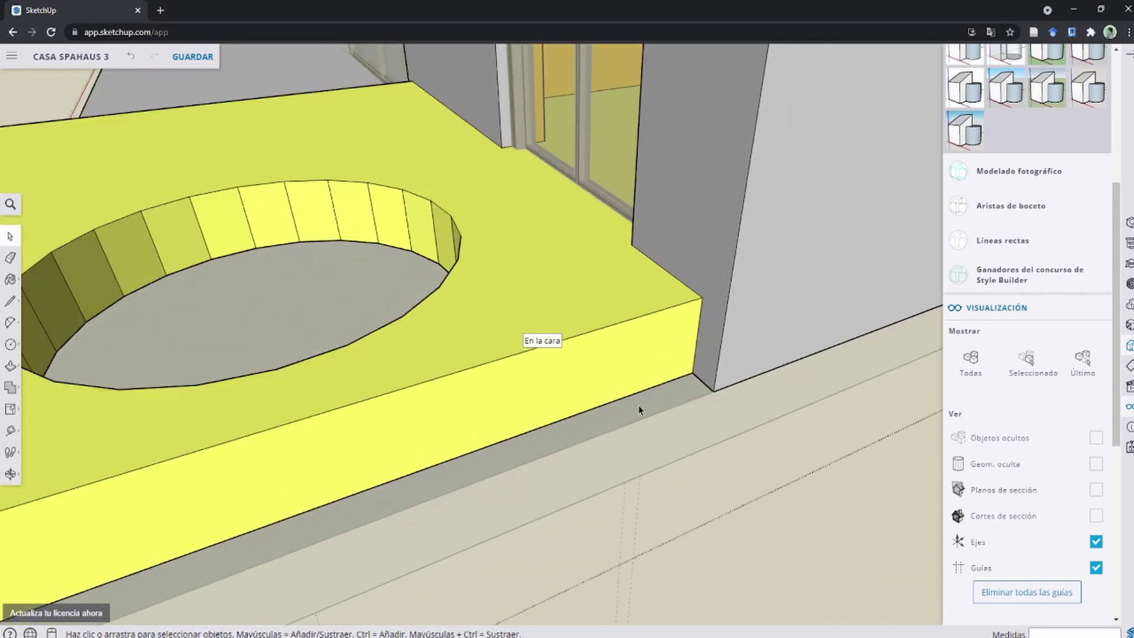
scroll(636, 407, down, 3)
scroll(636, 408, down, 2)
scroll(629, 415, up, 3)
scroll(630, 415, up, 1)
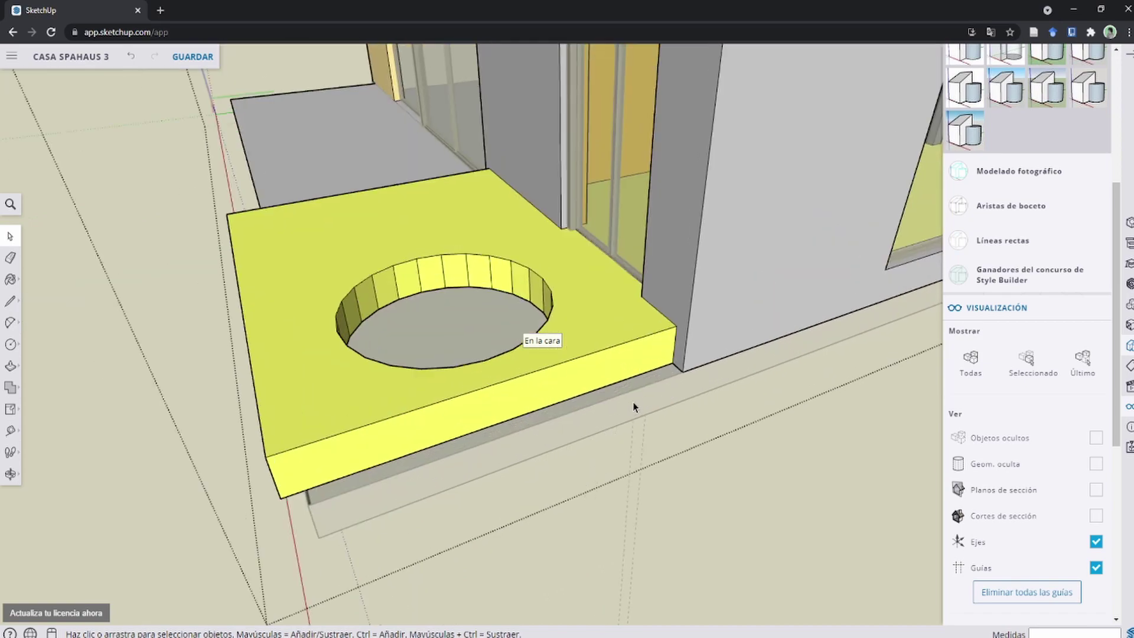
click(637, 406)
mouse_move(638, 403)
middle_down()
mouse_move(701, 443)
mouse_move(737, 418)
mouse_move(693, 370)
middle_up()
Step: Draw an edge along the deck slab corner
scroll(659, 367, up, 3)
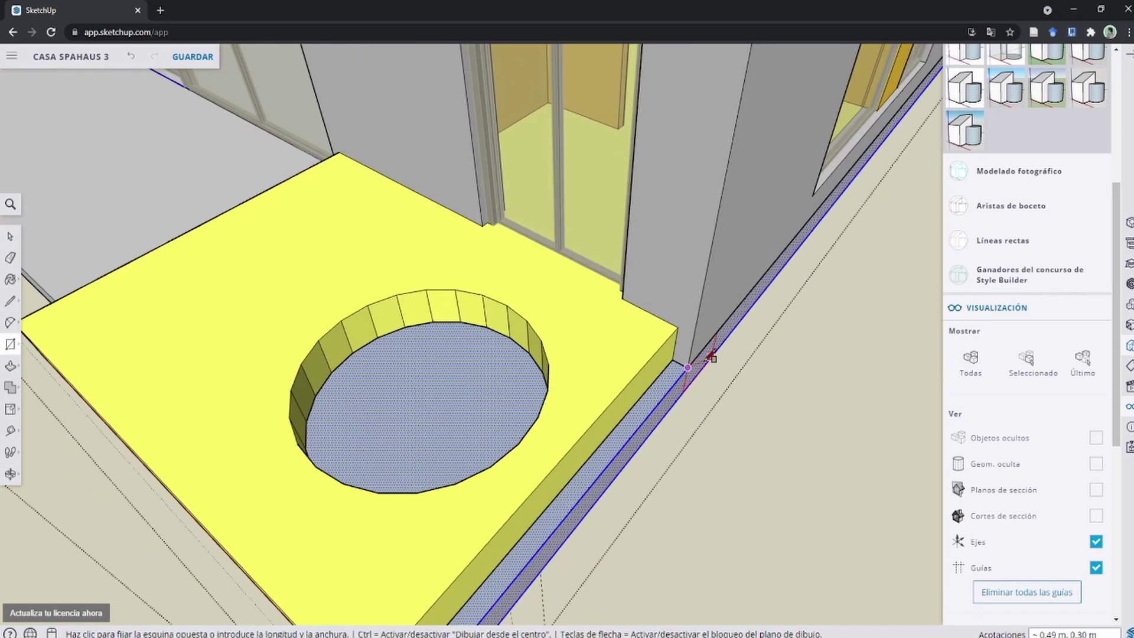
key(l)
scroll(688, 372, down, 4)
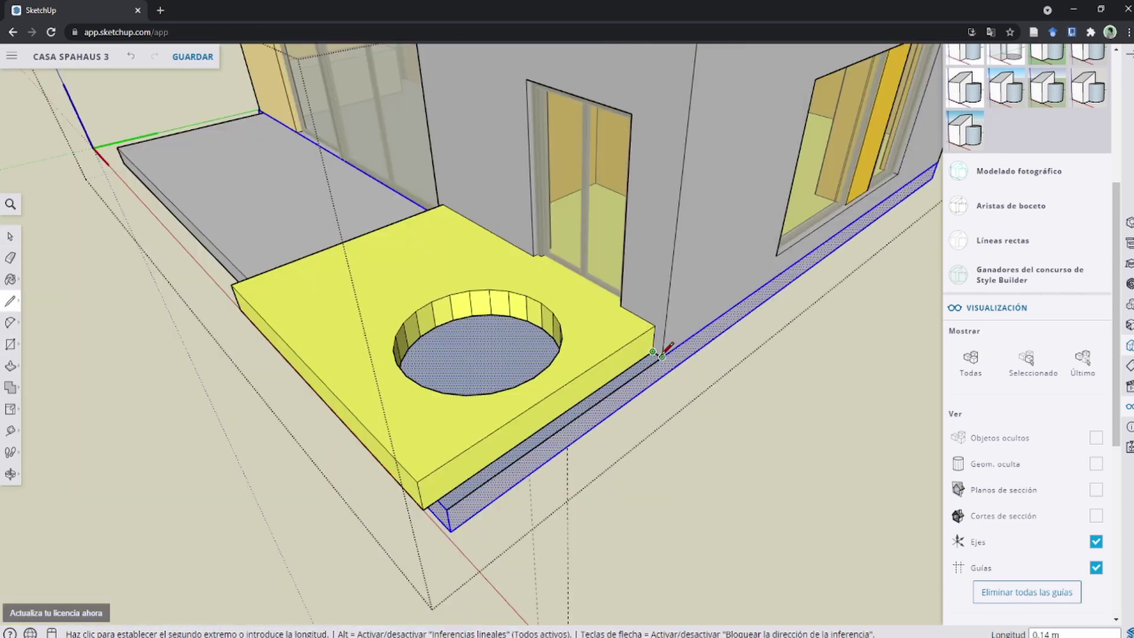
click(654, 349)
scroll(366, 254, up, 3)
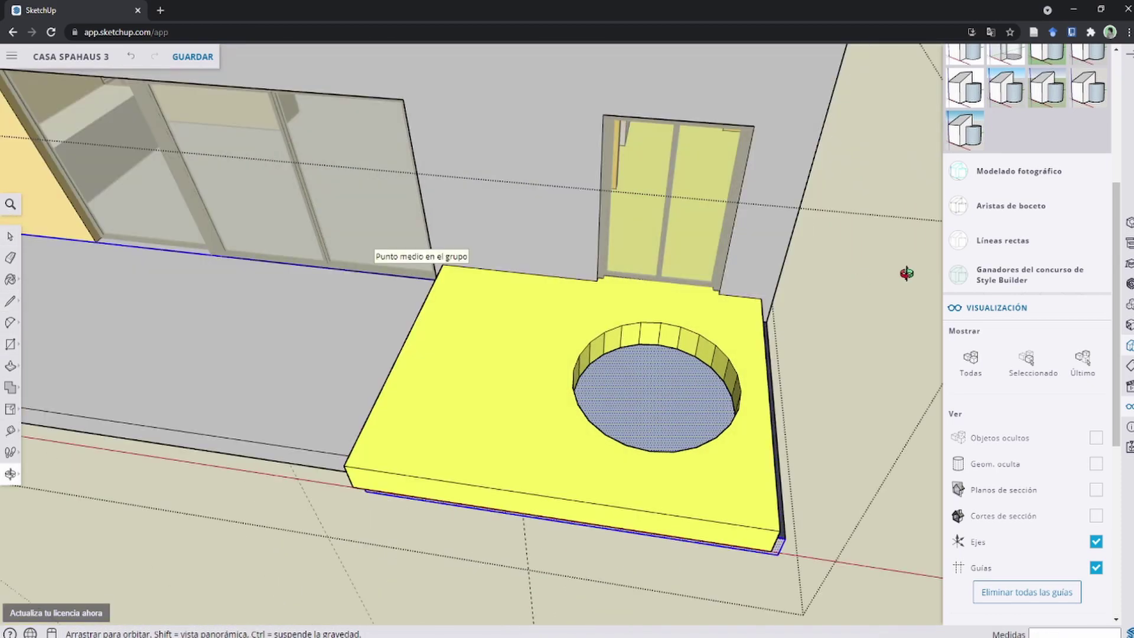
scroll(661, 260, up, 2)
scroll(540, 319, up, 2)
click(540, 319)
scroll(405, 266, down, 3)
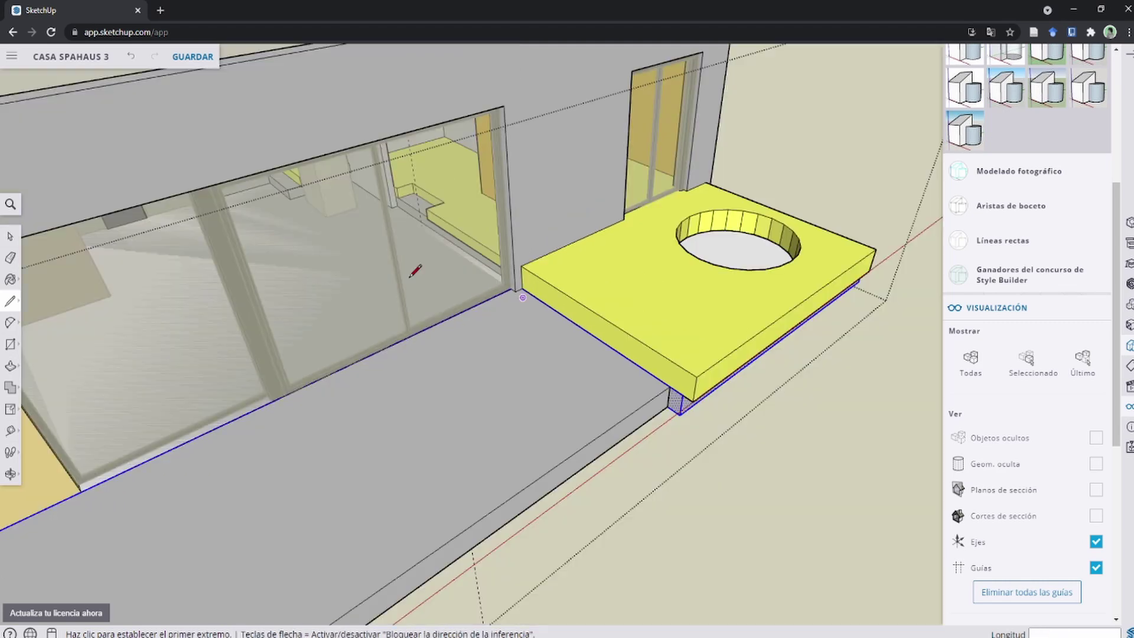
scroll(260, 278, up, 2)
scroll(326, 274, up, 2)
key(space)
Step: Select the thin strip face along the yellow wall's base
scroll(466, 309, up, 2)
scroll(572, 319, down, 3)
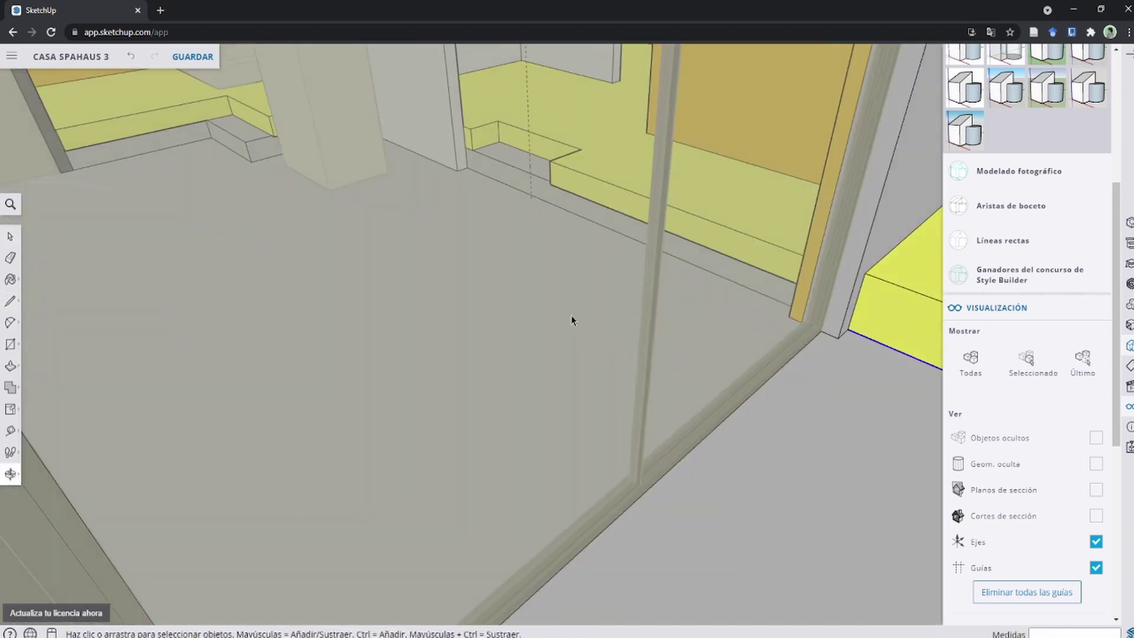
scroll(567, 301, up, 3)
scroll(373, 381, up, 4)
click(392, 369)
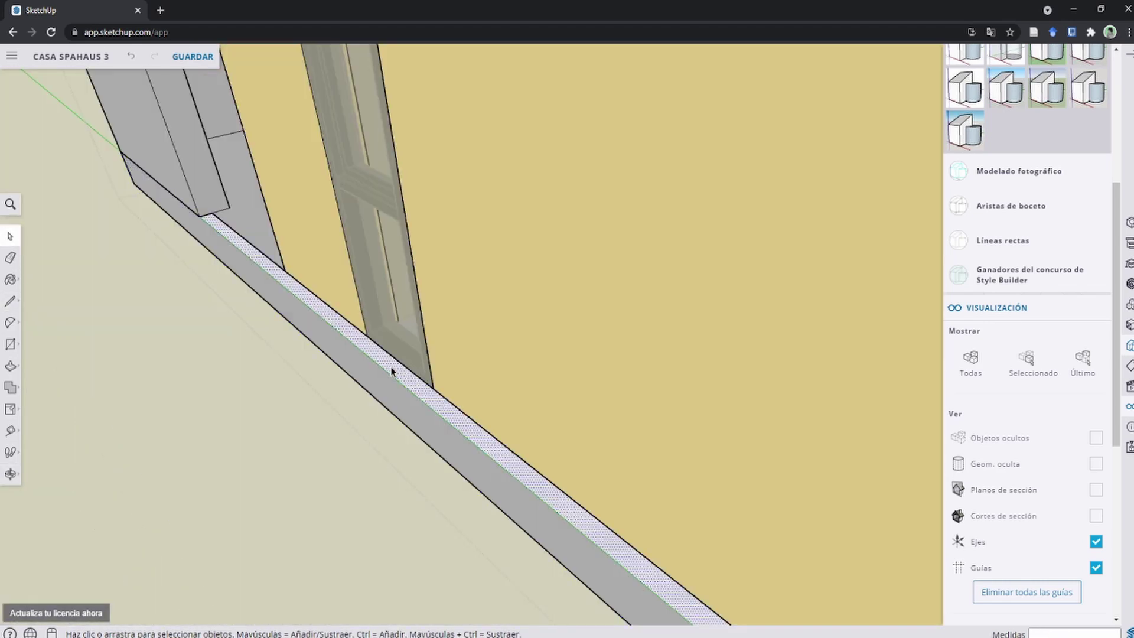
key(b)
scroll(401, 367, down, 3)
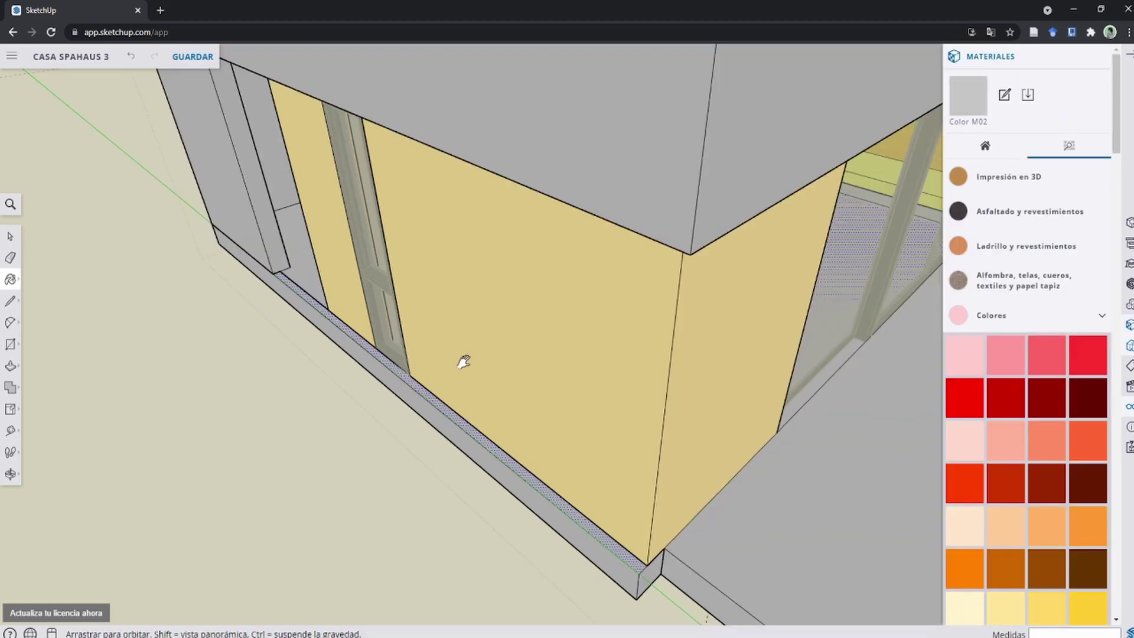
scroll(700, 238, up, 3)
scroll(700, 238, up, 3)
key(space)
Step: Extrude the baseboard face 0.29 m with Ctrl to close the yellow wall's corner
mouse_move(594, 291)
middle_down()
mouse_move(817, 383)
mouse_move(679, 342)
mouse_move(626, 274)
mouse_move(699, 331)
mouse_move(422, 273)
mouse_move(388, 180)
mouse_move(499, 286)
mouse_move(372, 246)
mouse_move(370, 263)
mouse_move(416, 220)
mouse_move(438, 240)
mouse_move(357, 243)
mouse_move(304, 202)
mouse_move(400, 246)
mouse_move(398, 329)
mouse_move(330, 260)
mouse_move(339, 254)
mouse_move(148, 158)
mouse_move(628, 327)
mouse_move(519, 309)
middle_up()
scroll(385, 450, down, 2)
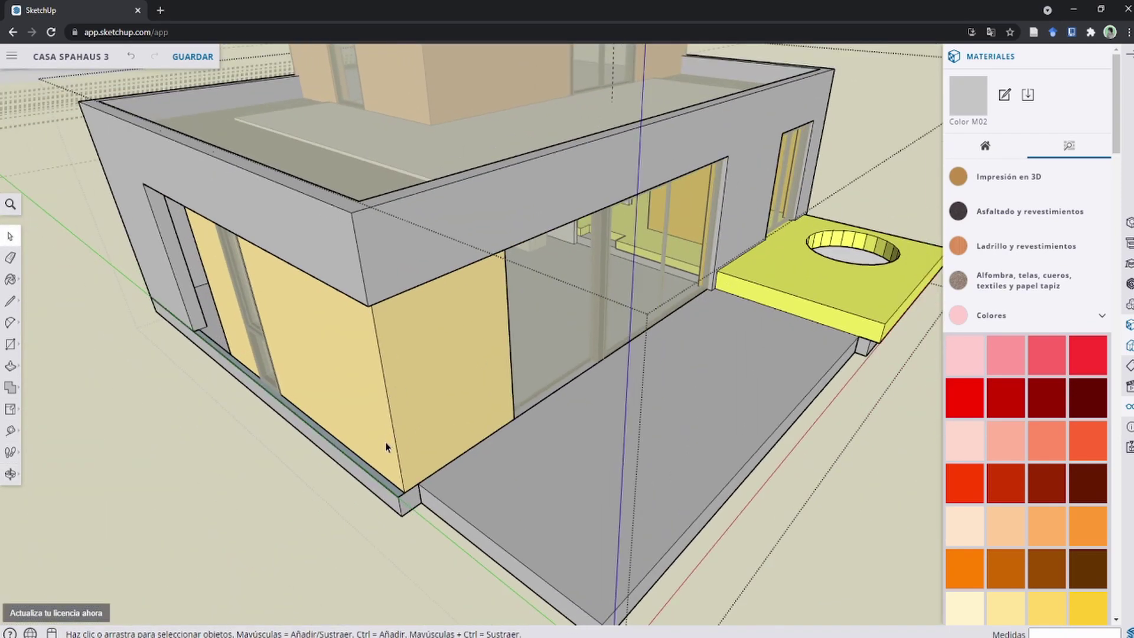
scroll(347, 483, up, 5)
mouse_move(321, 512)
middle_down()
mouse_move(412, 418)
mouse_move(412, 433)
middle_up()
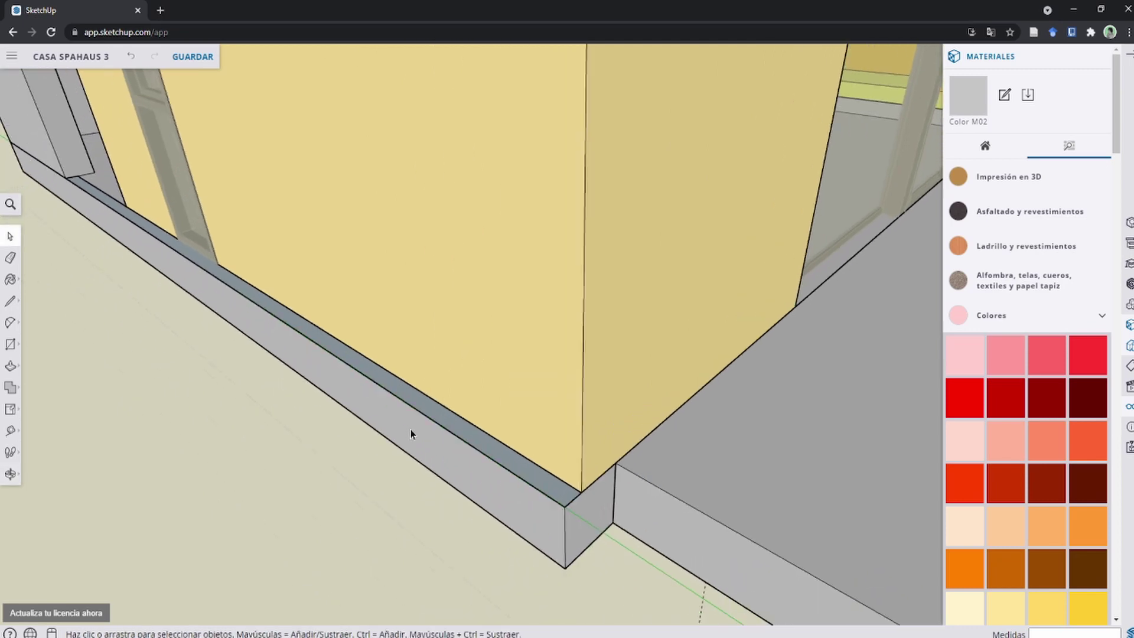
click(415, 433)
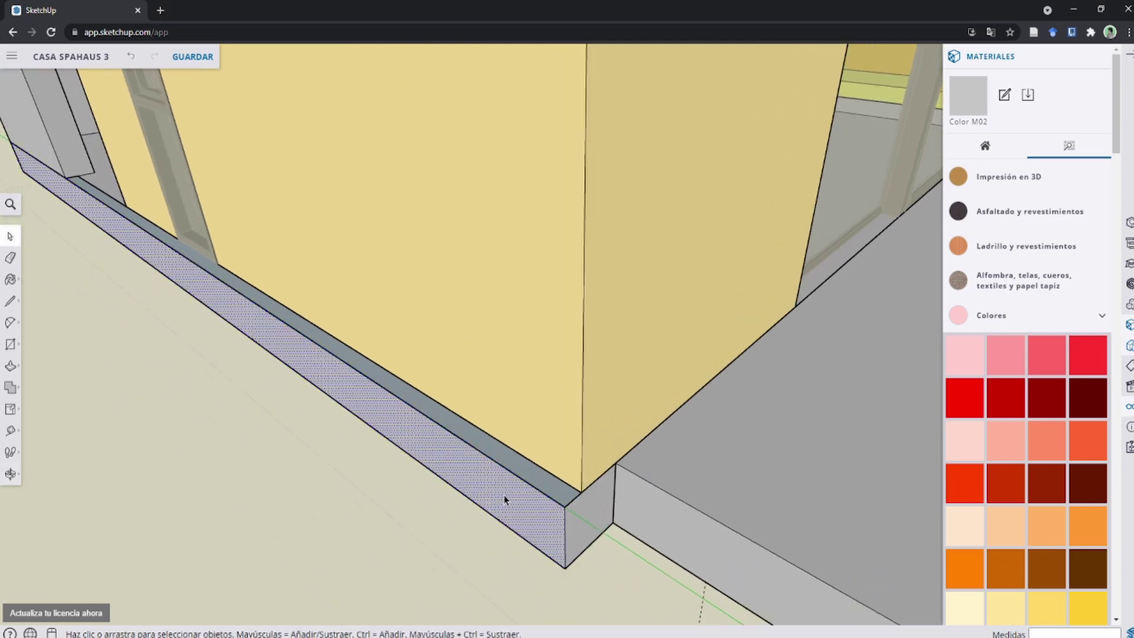
key(p)
click(535, 523)
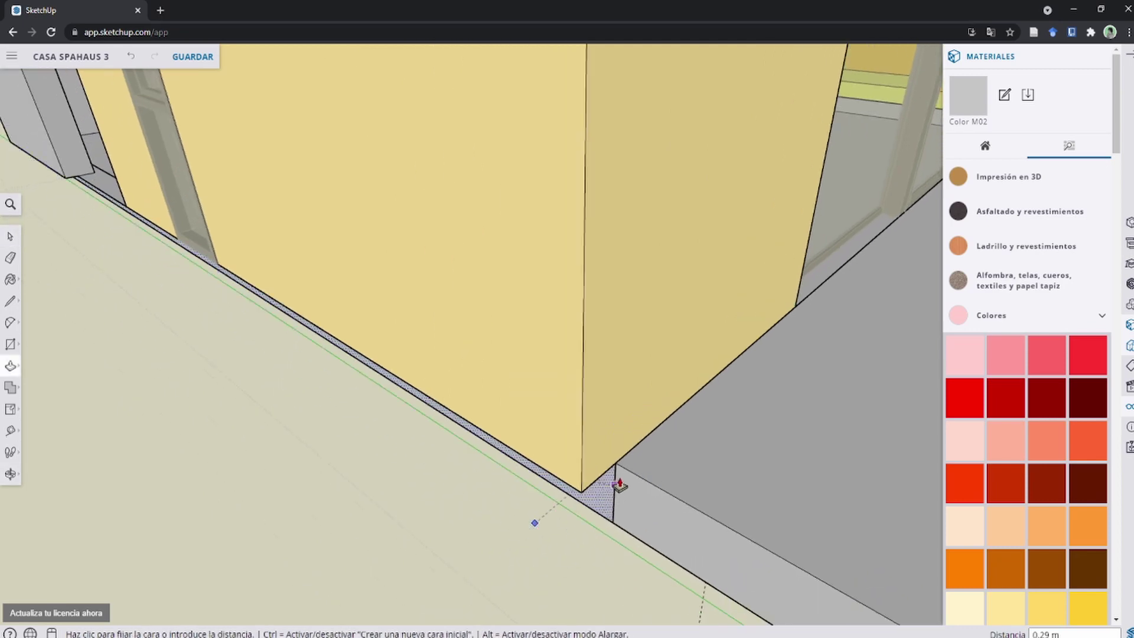
key(ctrl)
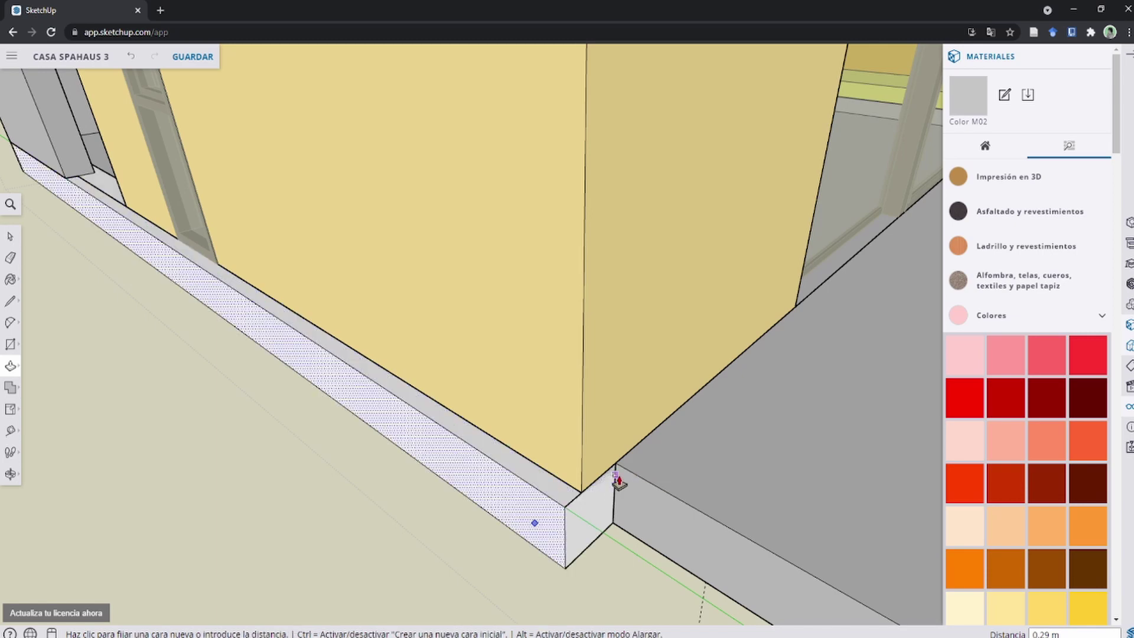
click(617, 480)
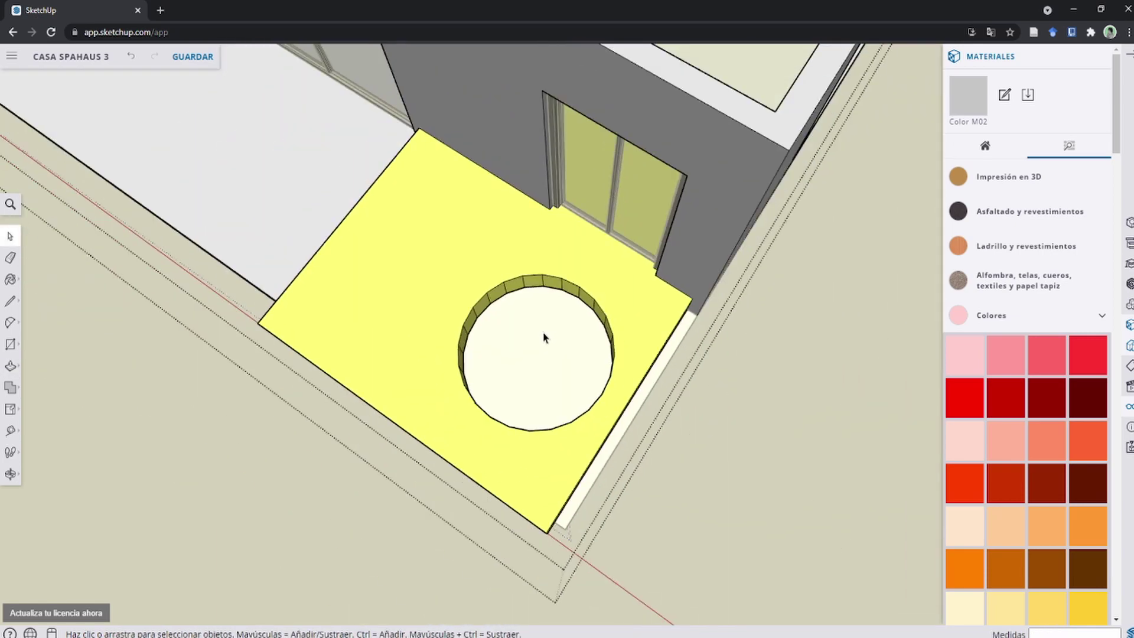
Step: Orbit to an oblique deck view and select the strip face
scroll(545, 338, up, 3)
middle_drag(569, 378, 645, 291)
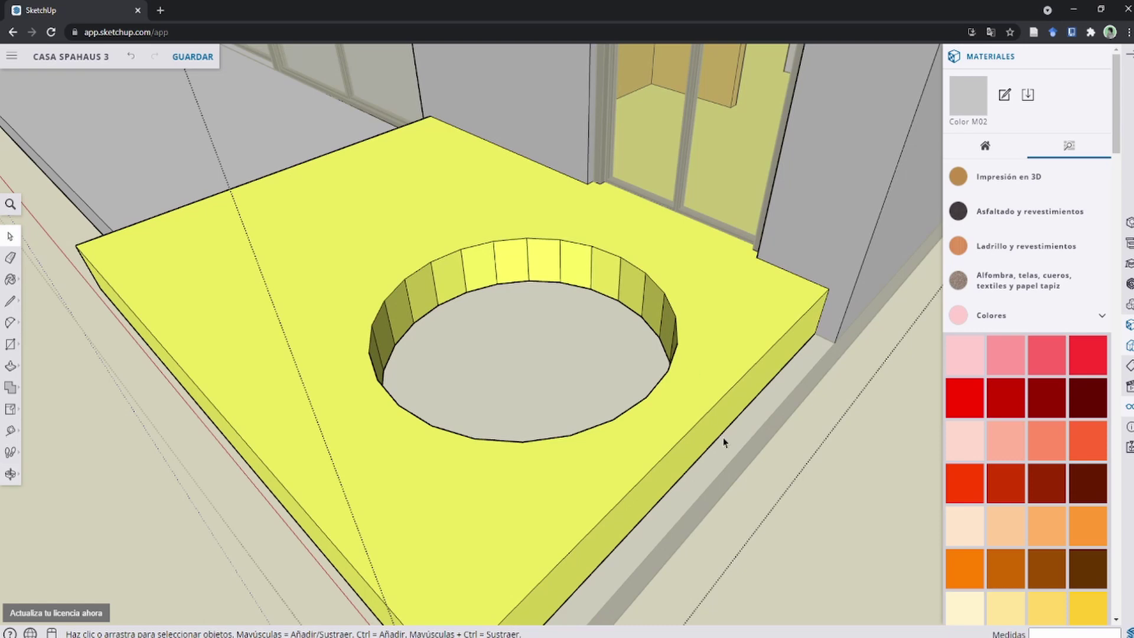
key(ctrl+a)
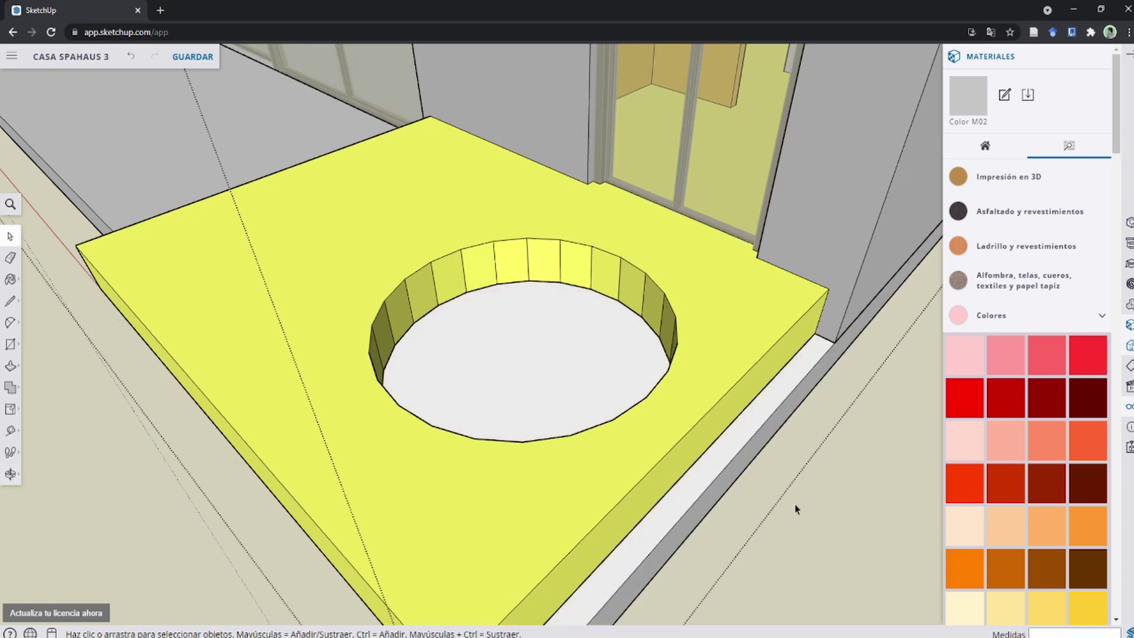
click(731, 455)
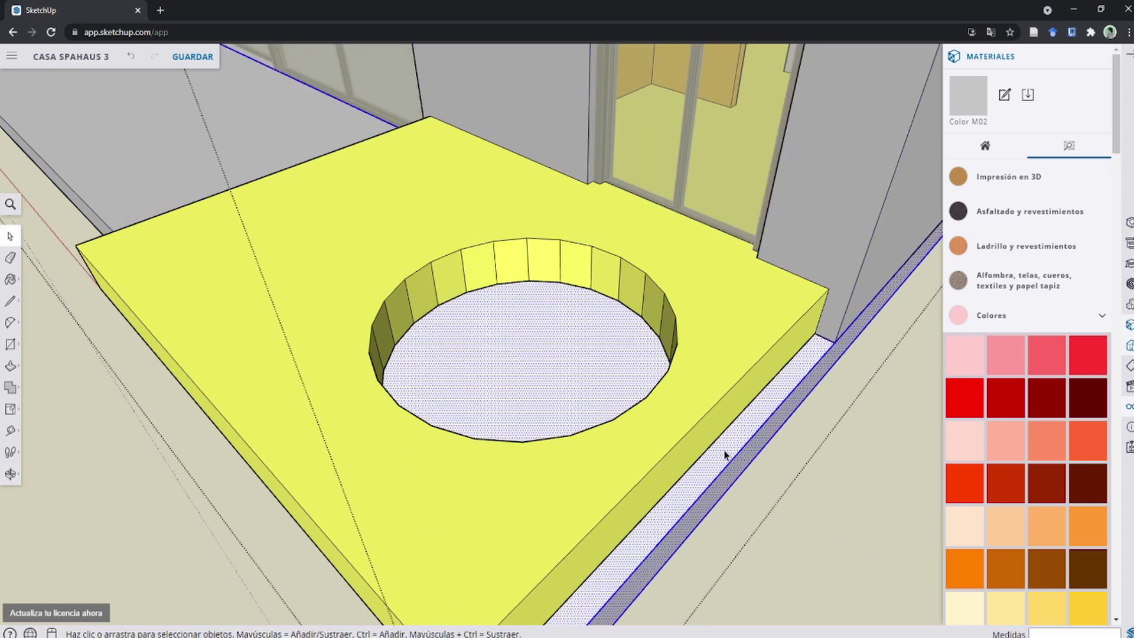
click(725, 455)
Step: Draw a diameter line across the hole and a circle from its midpoint to the rim
middle_drag(562, 355, 602, 431)
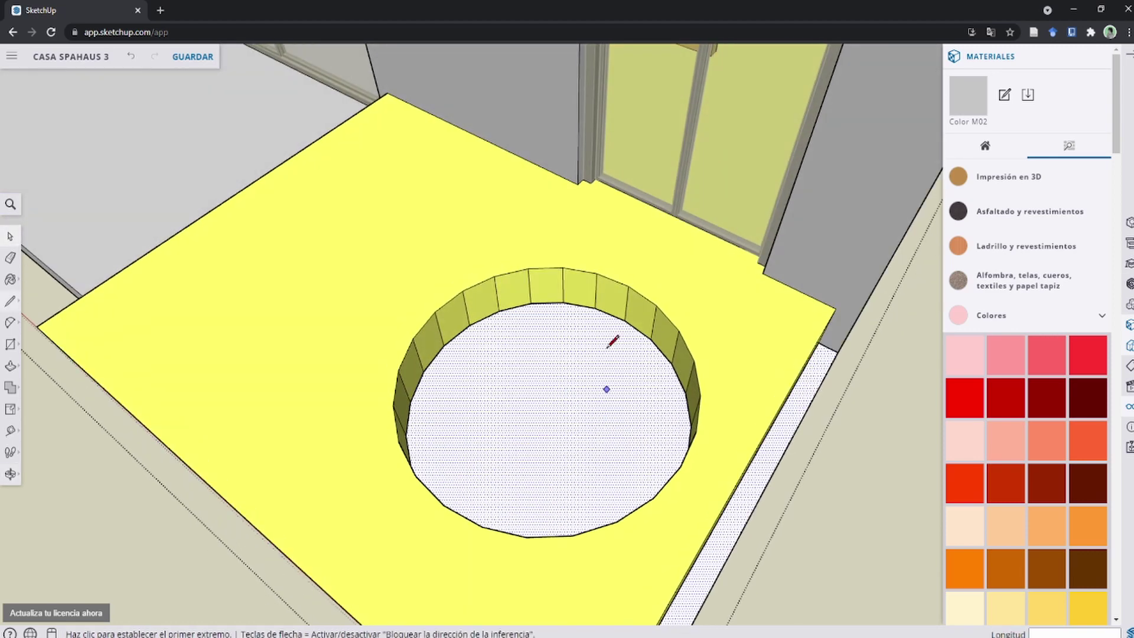
mouse_move(607, 337)
middle_down()
mouse_move(614, 313)
mouse_move(778, 317)
mouse_move(634, 257)
middle_up()
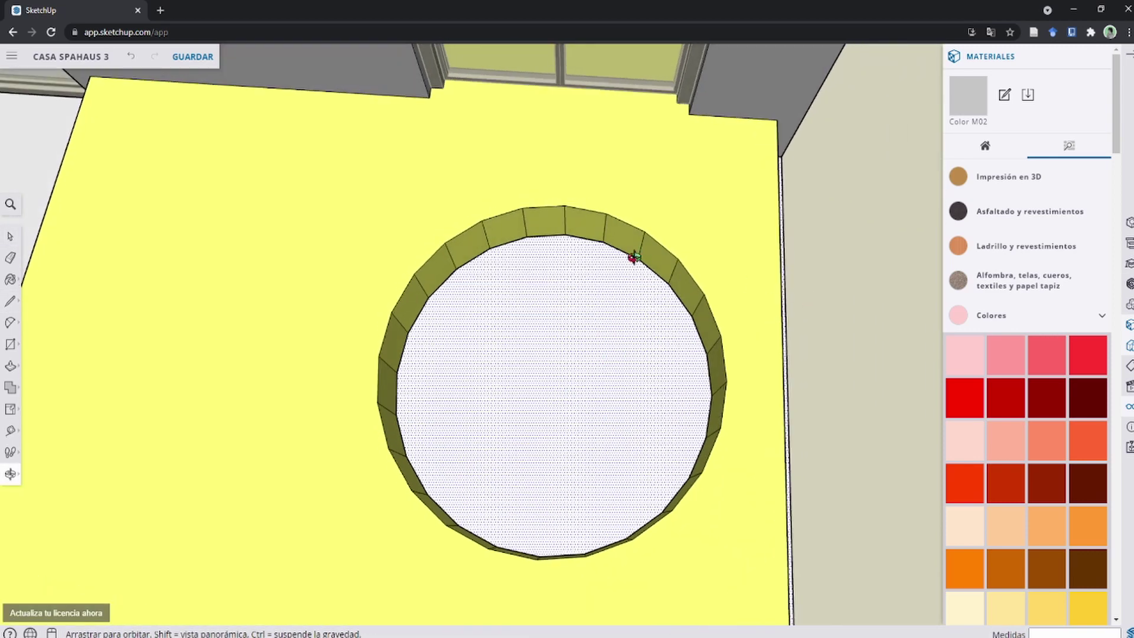
middle_drag(560, 265, 576, 278)
key(l)
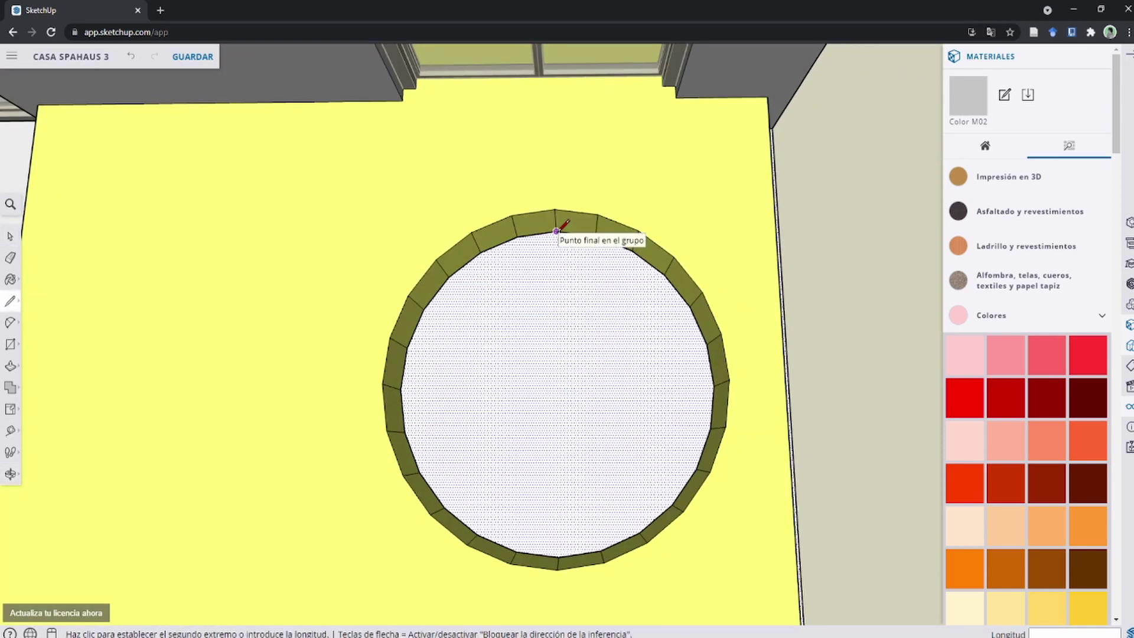
click(556, 231)
click(559, 556)
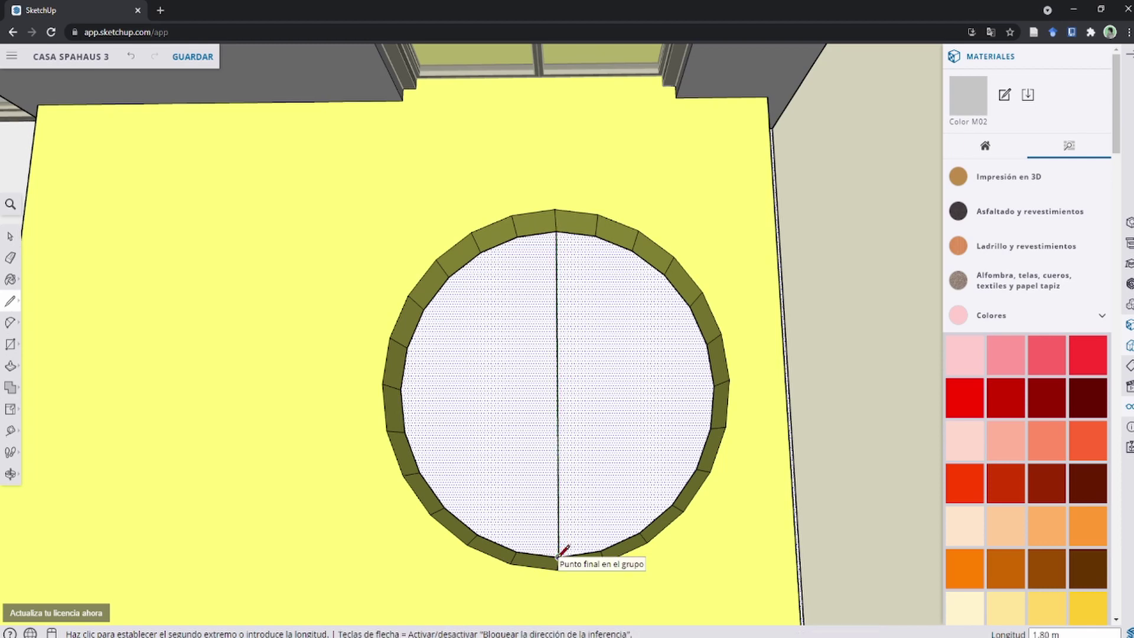
key(c)
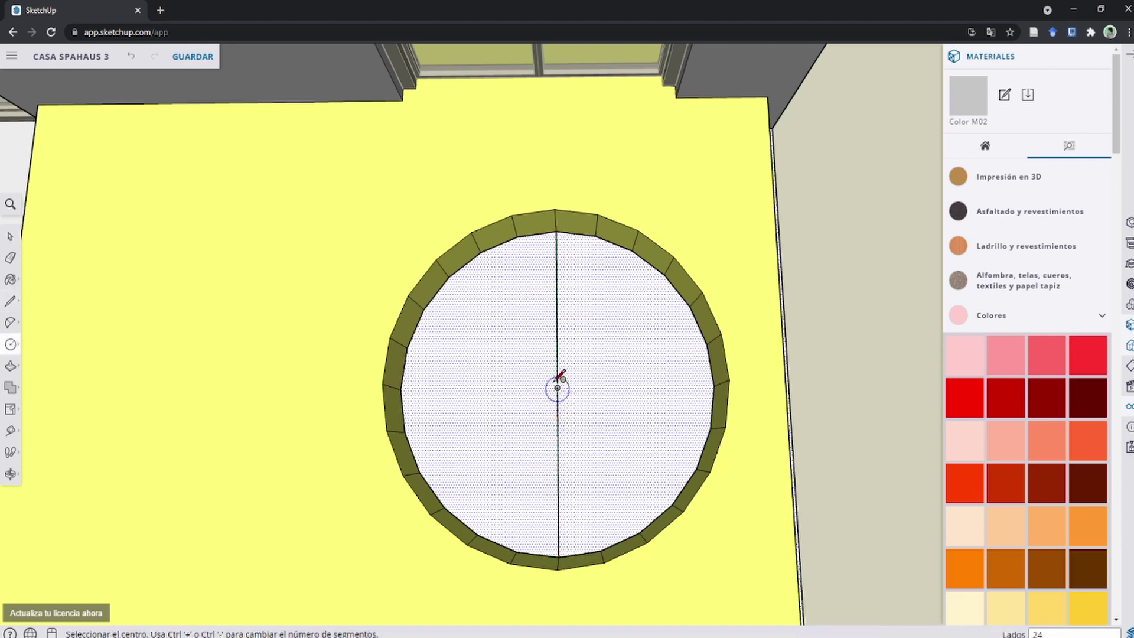
click(558, 387)
click(557, 230)
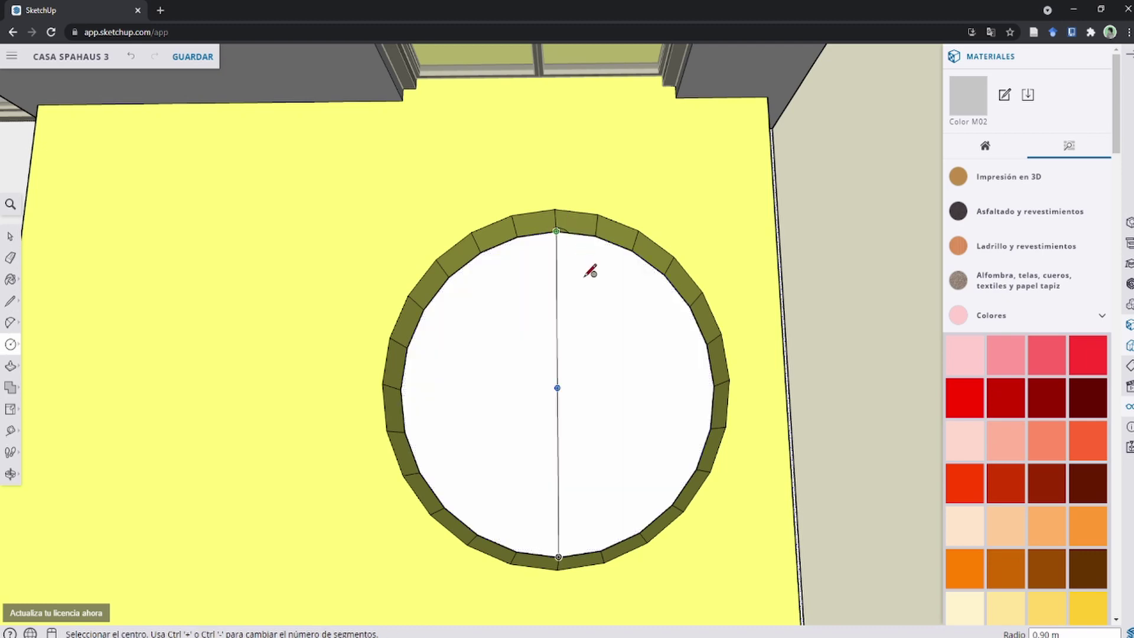
Step: Erase the diameter line across the hole floor and orbit back to perspective
key(space)
click(592, 359)
click(555, 382)
key(e)
click(557, 383)
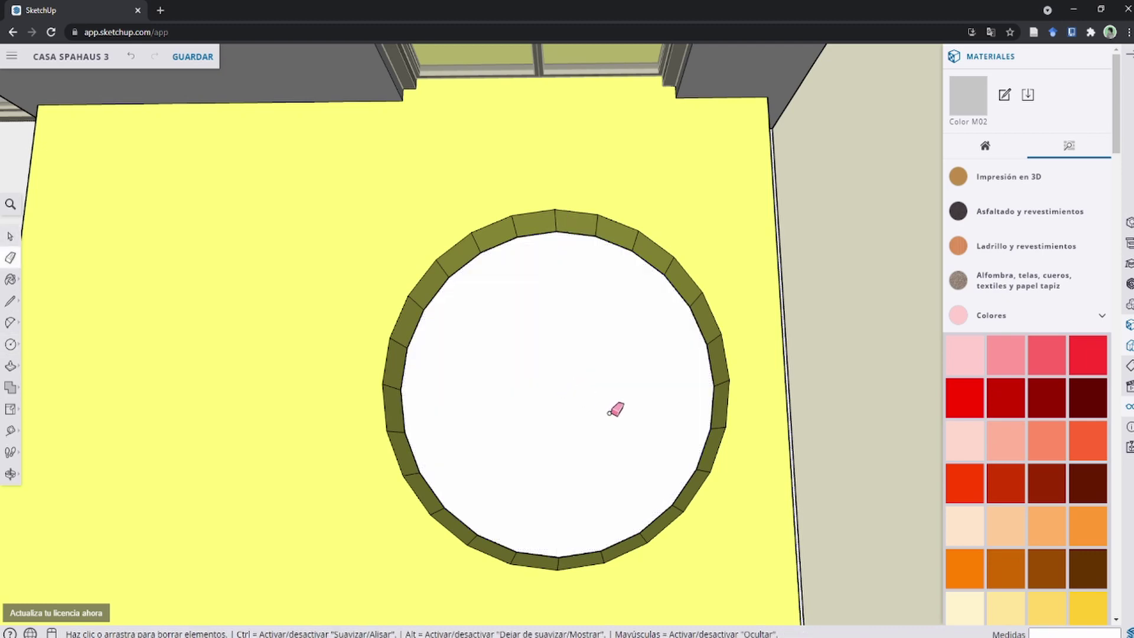
mouse_move(615, 405)
middle_down()
mouse_move(298, 219)
mouse_move(526, 329)
middle_up()
key(space)
Step: Push/Pull the hole's circular floor to a 0.30 m depth
click(522, 341)
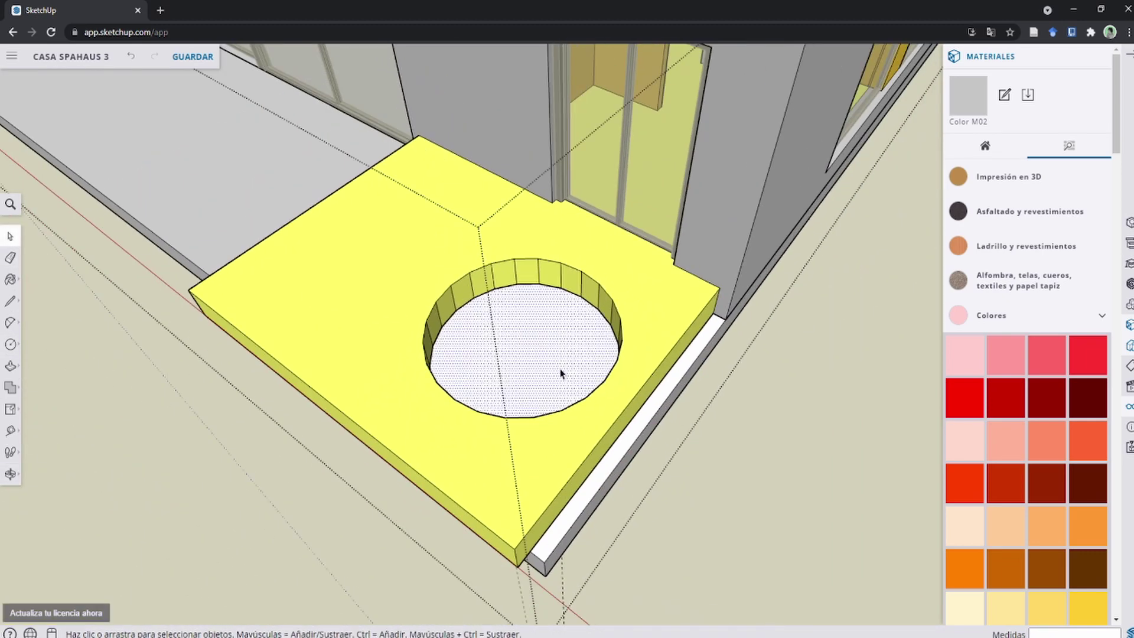
middle_drag(562, 372, 478, 196)
middle_drag(515, 307, 524, 313)
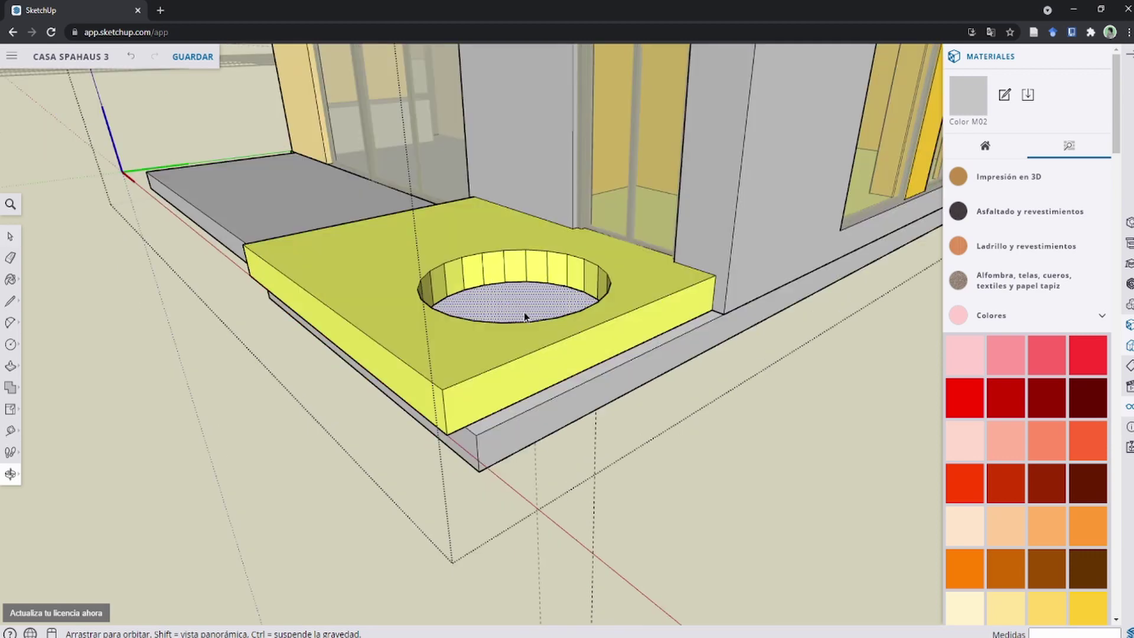
scroll(524, 314, up, 3)
key(p)
click(582, 353)
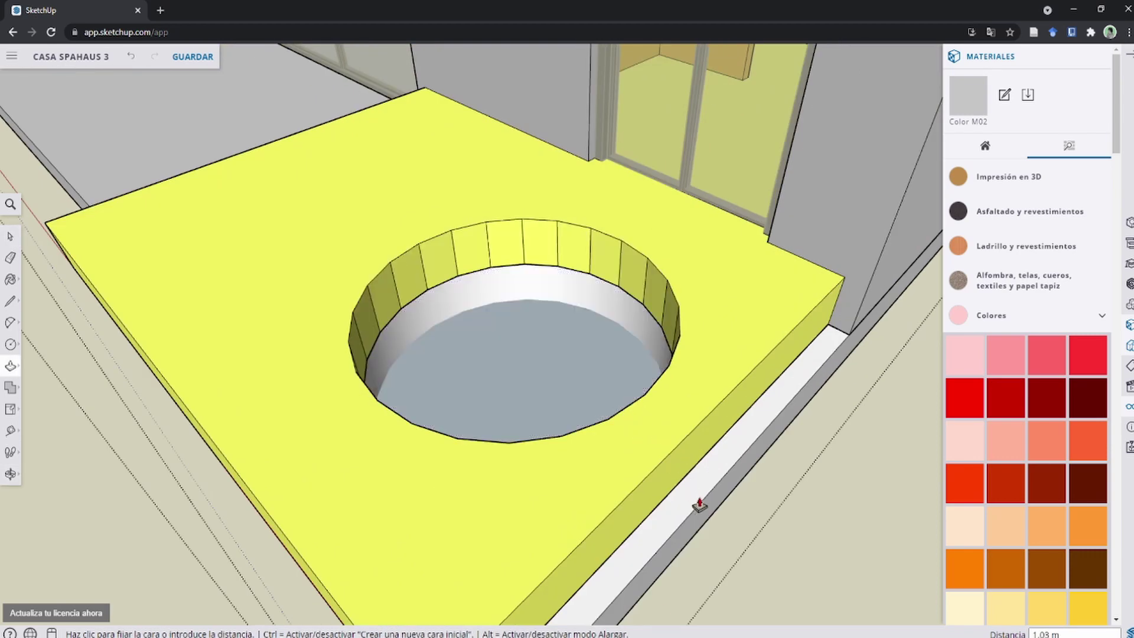
click(706, 525)
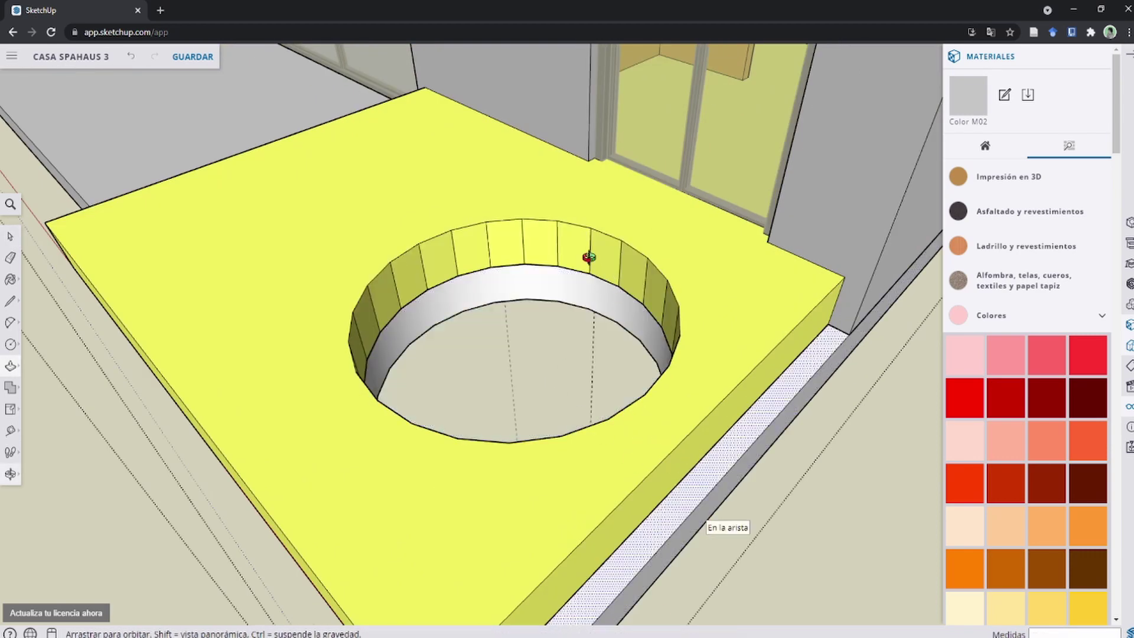
Step: Select the whole slab together with its round hole
mouse_move(589, 253)
middle_down()
mouse_move(493, 182)
mouse_move(447, 233)
mouse_move(616, 353)
middle_up()
scroll(616, 353, down, 2)
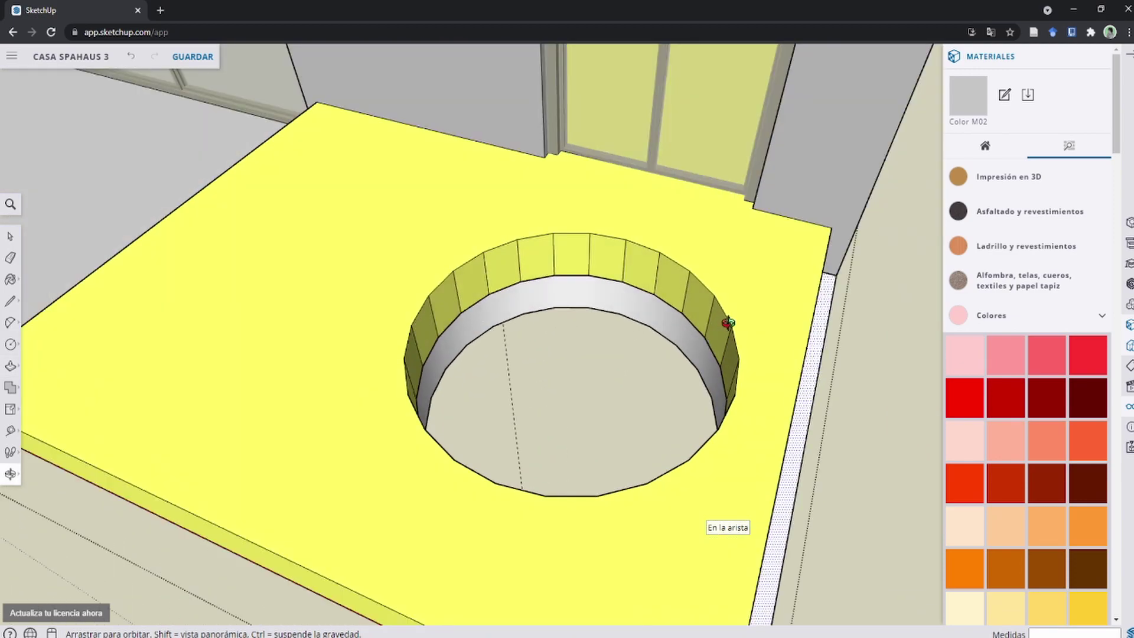
scroll(673, 369, down, 4)
key(space)
triple_click(615, 264)
scroll(615, 263, up, 1)
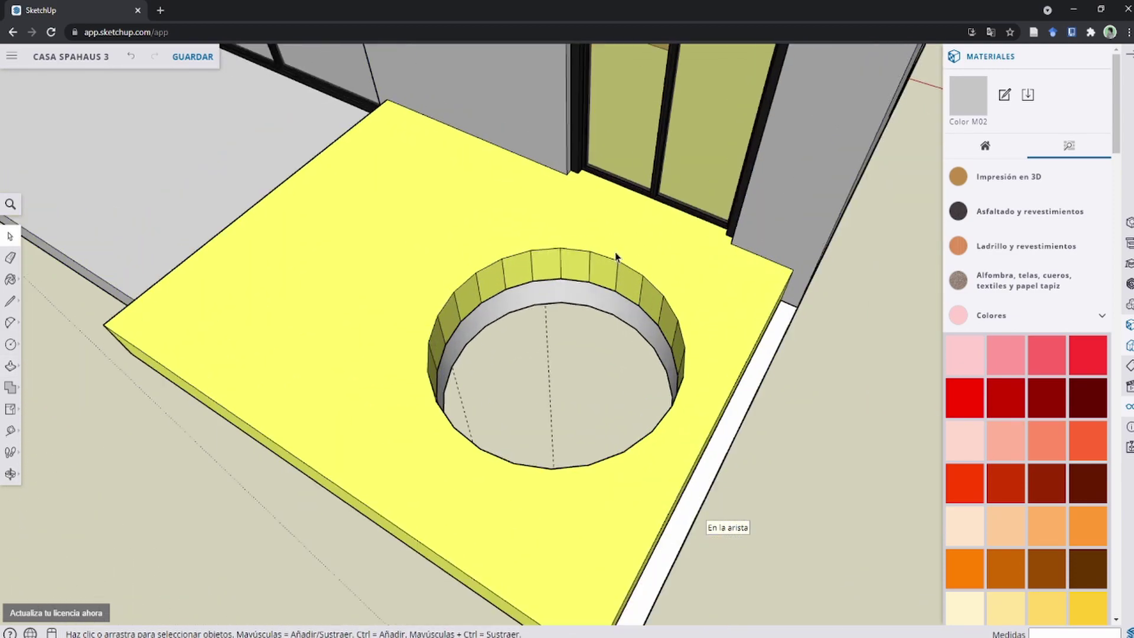
scroll(597, 259, up, 1)
scroll(598, 258, up, 1)
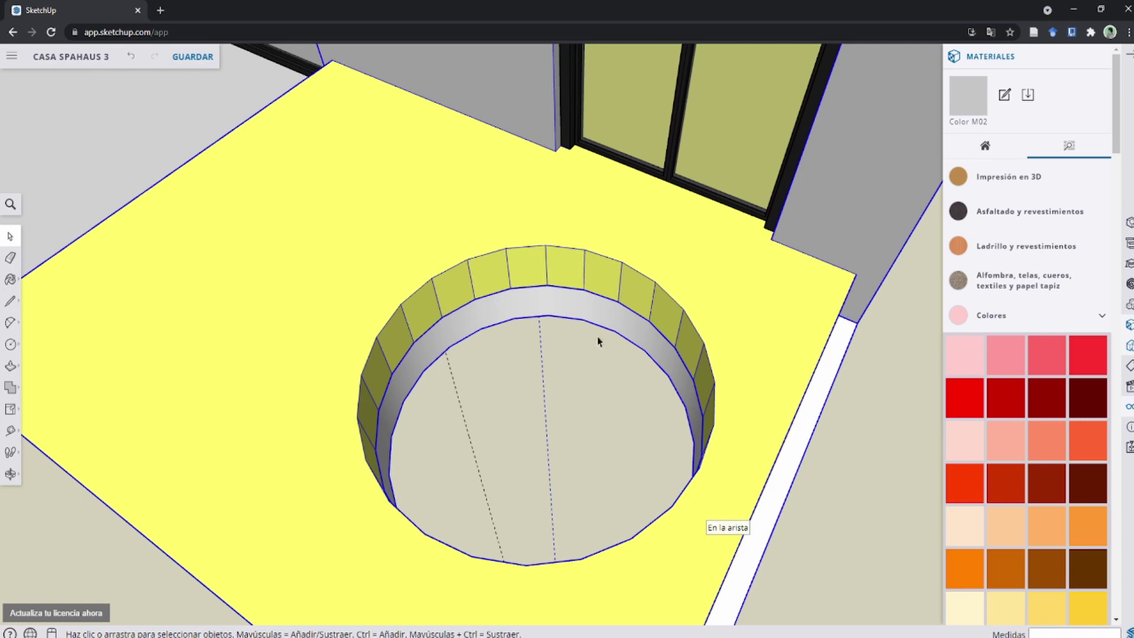
Step: Check the hot-tub deck reference photo, then clear the slab selection
click(395, 573)
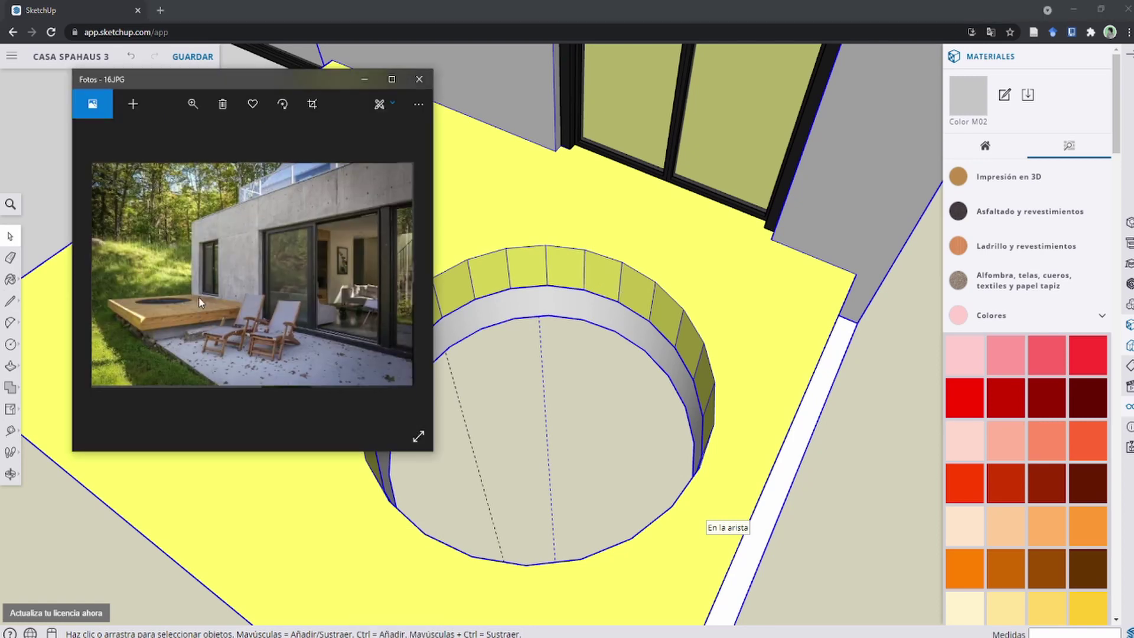
click(364, 79)
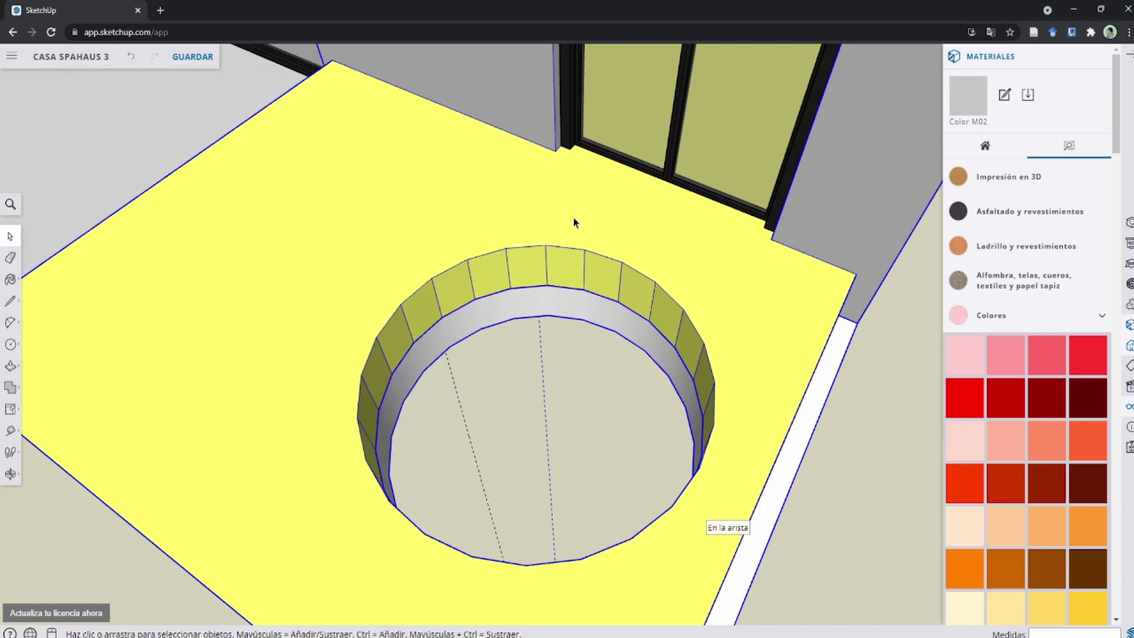
middle_drag(576, 223, 644, 336)
scroll(657, 306, down, 2)
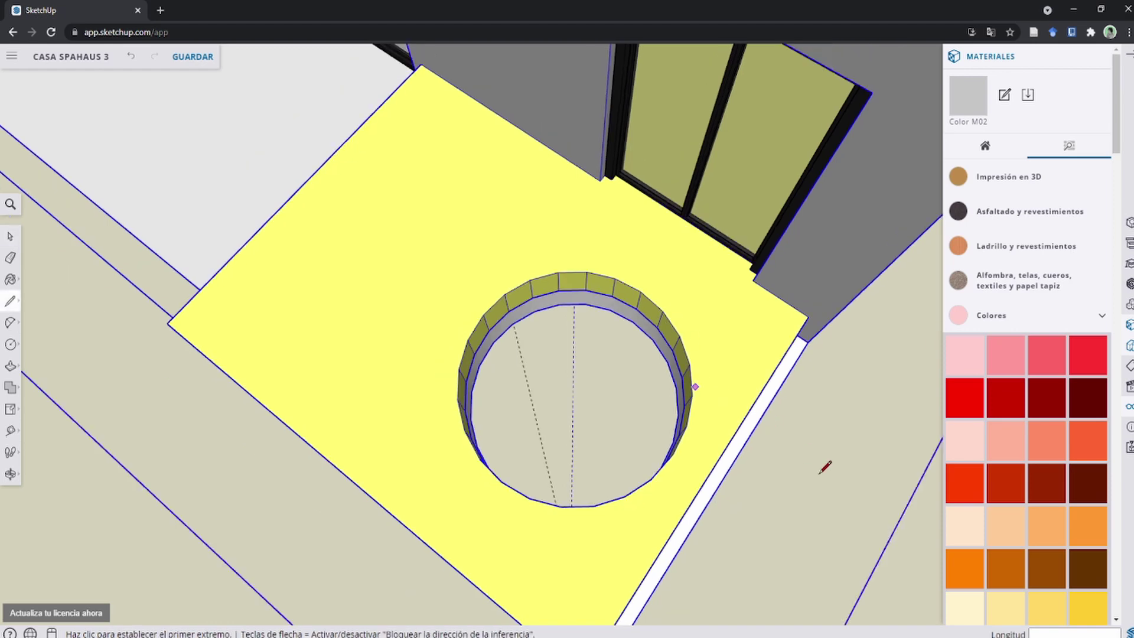
middle_drag(691, 385, 818, 483)
click(818, 484)
scroll(656, 397, up, 3)
scroll(654, 321, up, 1)
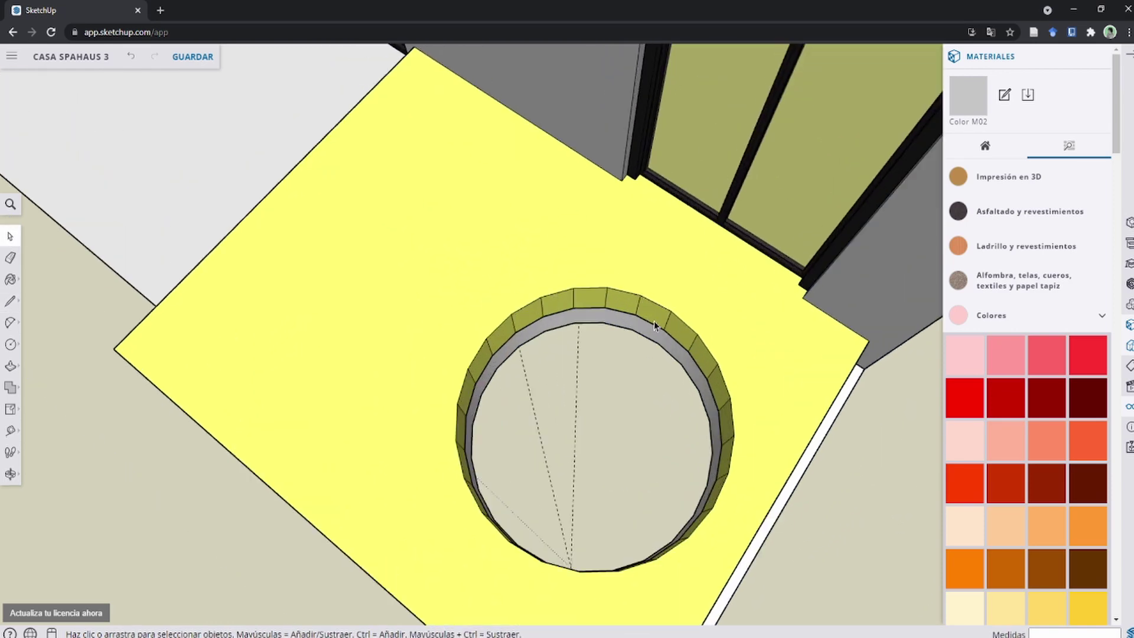
Step: Draw a guide diameter line across the ring from top to bottom
key(l)
click(671, 311)
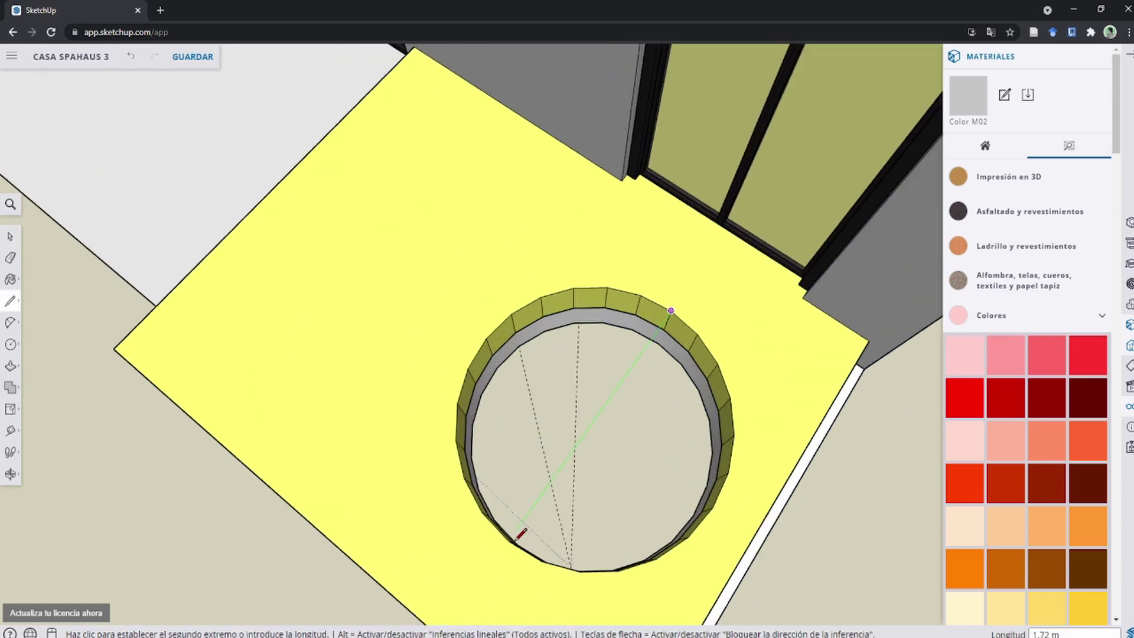
mouse_move(520, 545)
middle_down()
mouse_move(684, 486)
mouse_move(686, 506)
middle_up()
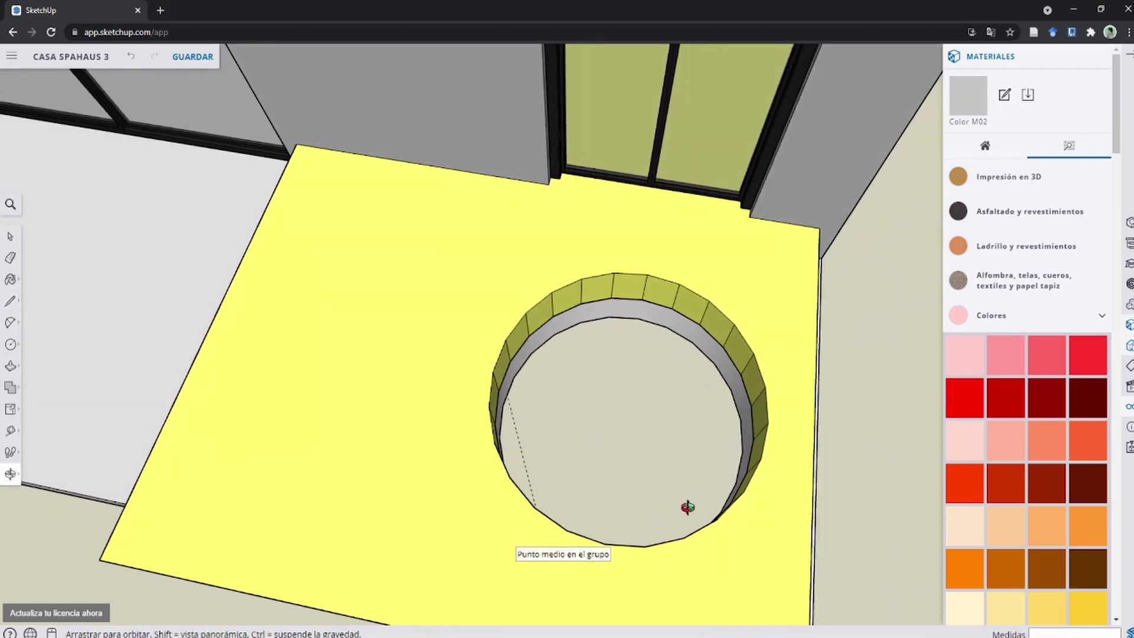
click(605, 544)
mouse_move(494, 489)
middle_down()
mouse_move(526, 567)
mouse_move(576, 550)
mouse_move(576, 431)
middle_up()
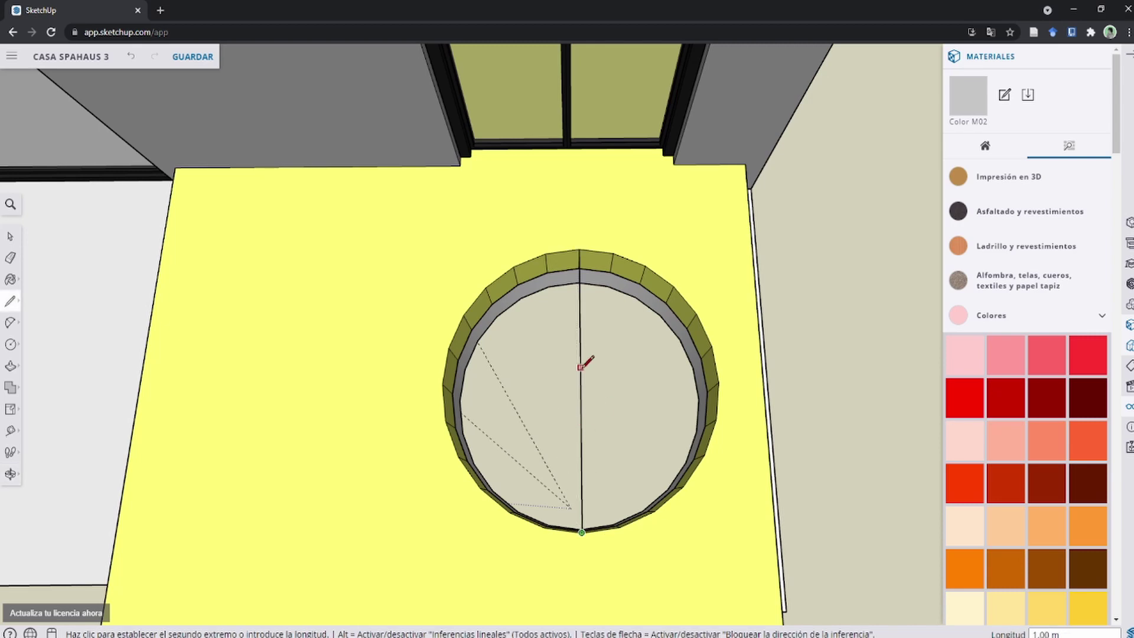
Step: Draw a 0.90 m radius circle from the ring's centre and erase the guide line
key(c)
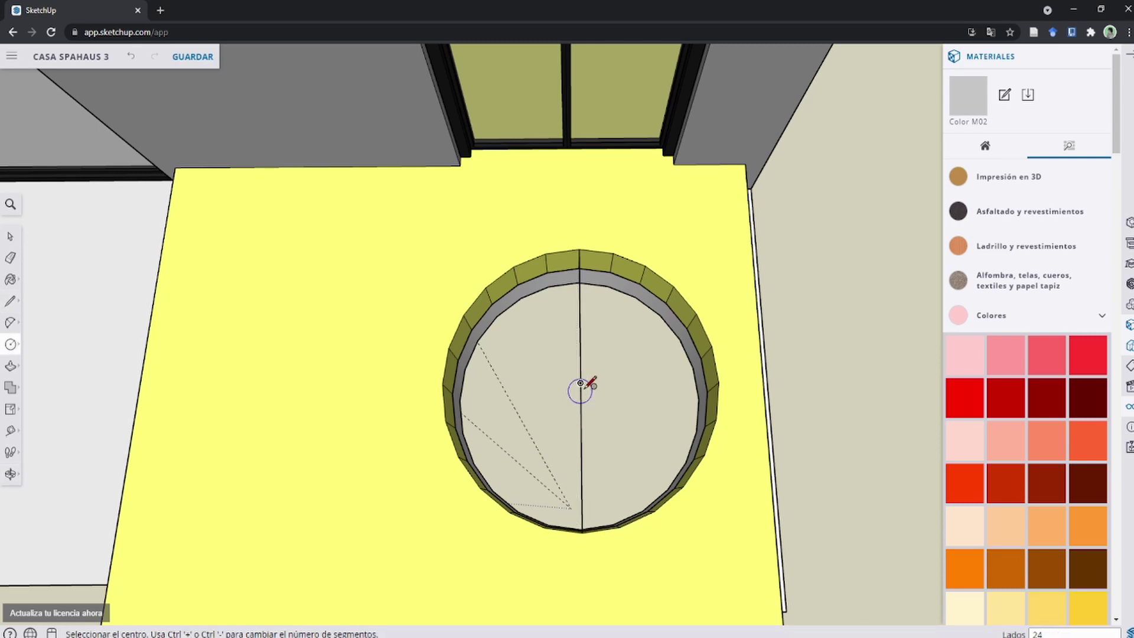
click(581, 383)
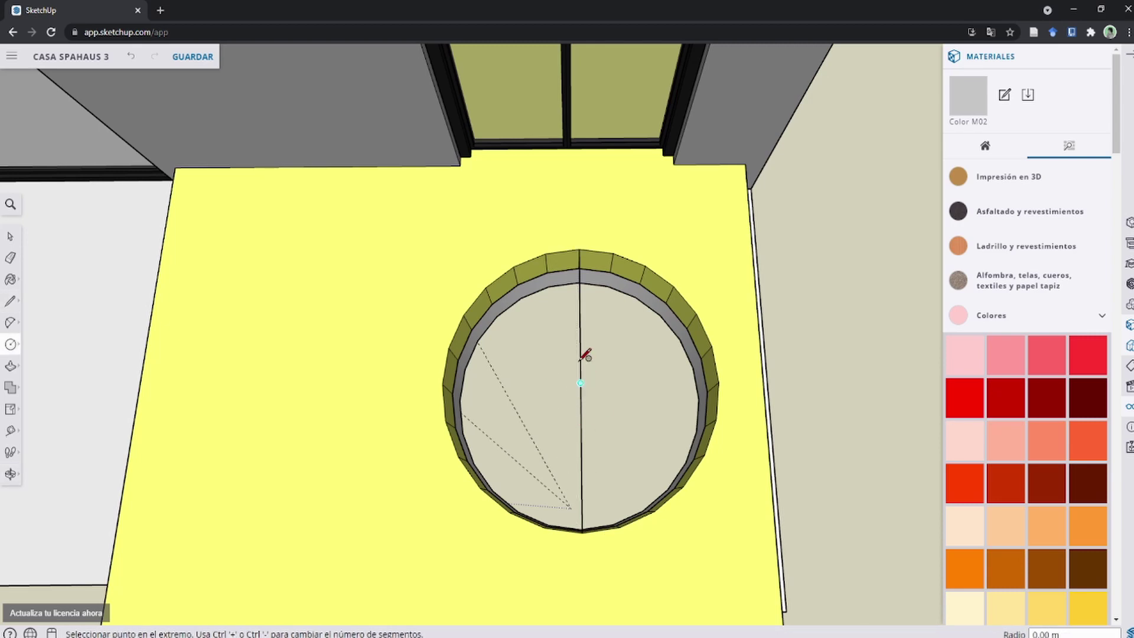
click(580, 248)
key(space)
key(e)
click(581, 360)
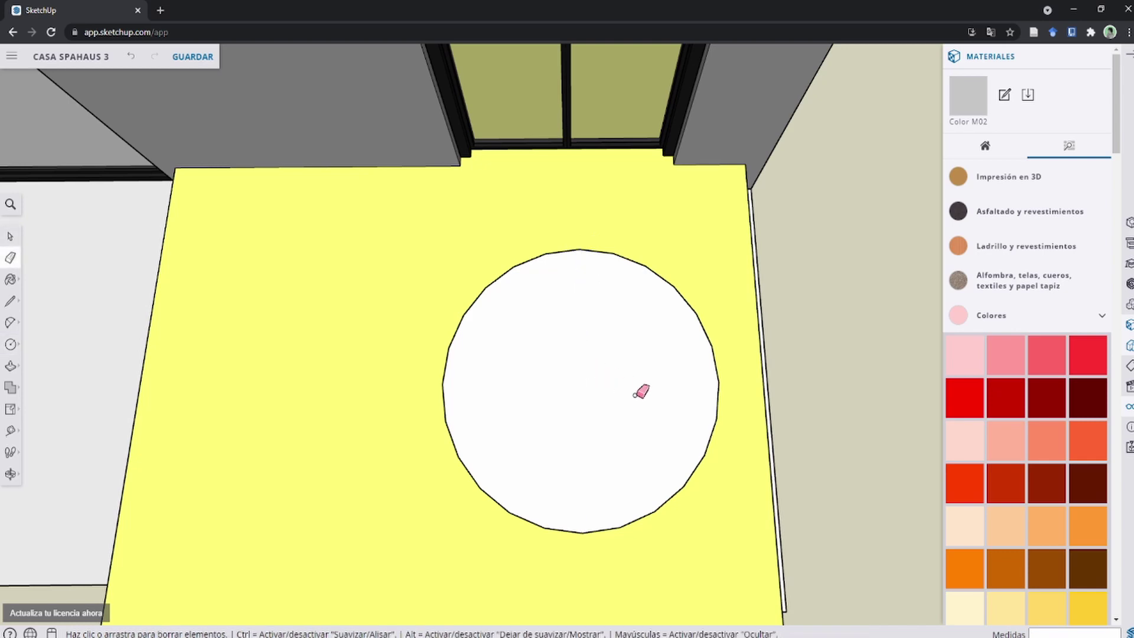
middle_drag(636, 394, 359, 195)
scroll(643, 339, up, 2)
key(space)
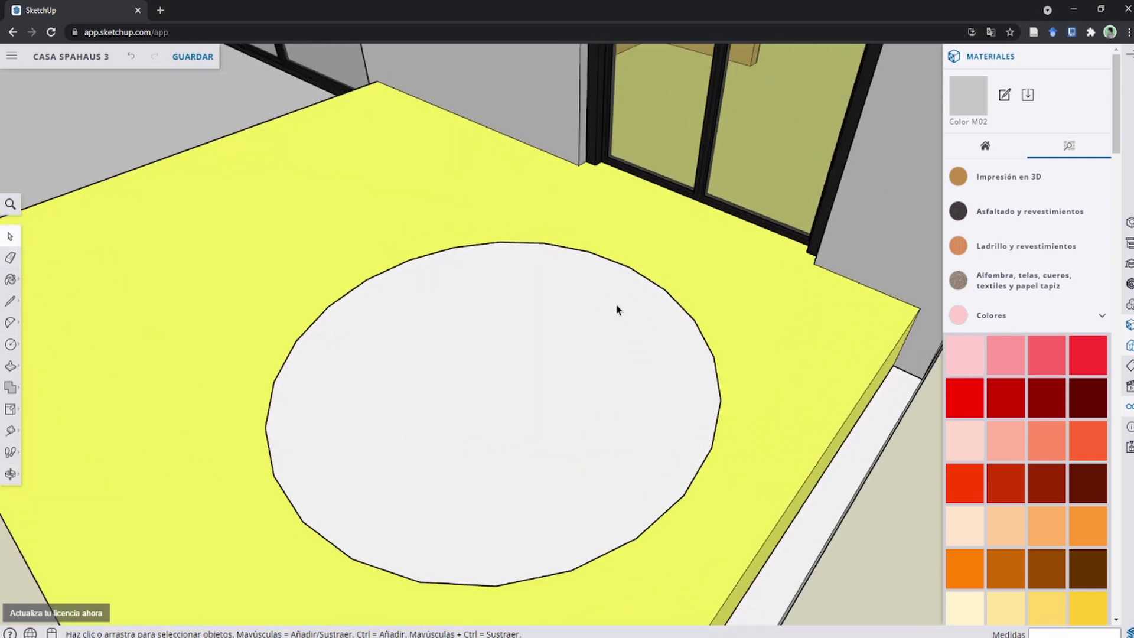
scroll(616, 310, up, 1)
Step: Offset the new circle inward 0.05 m to form an inner ring
click(623, 295)
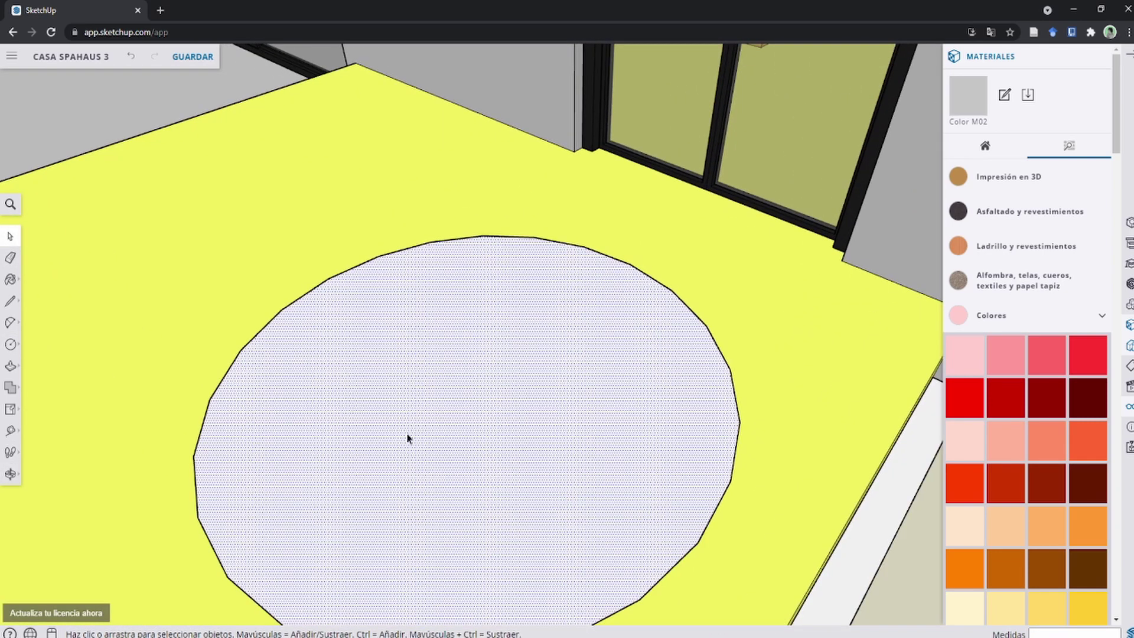
key(f)
click(640, 287)
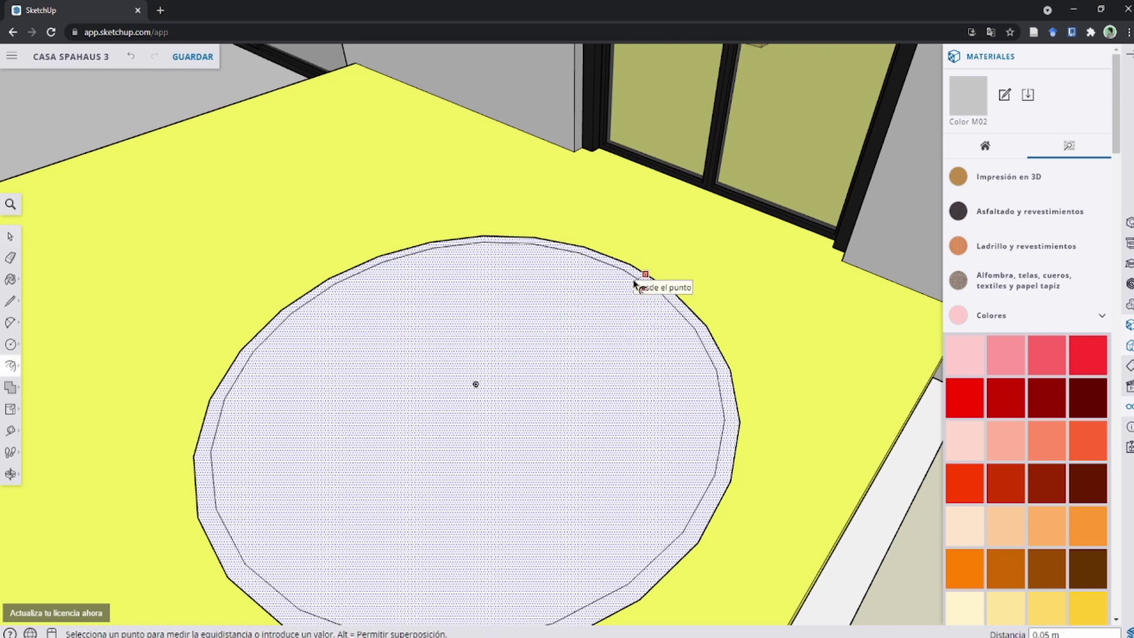
click(637, 286)
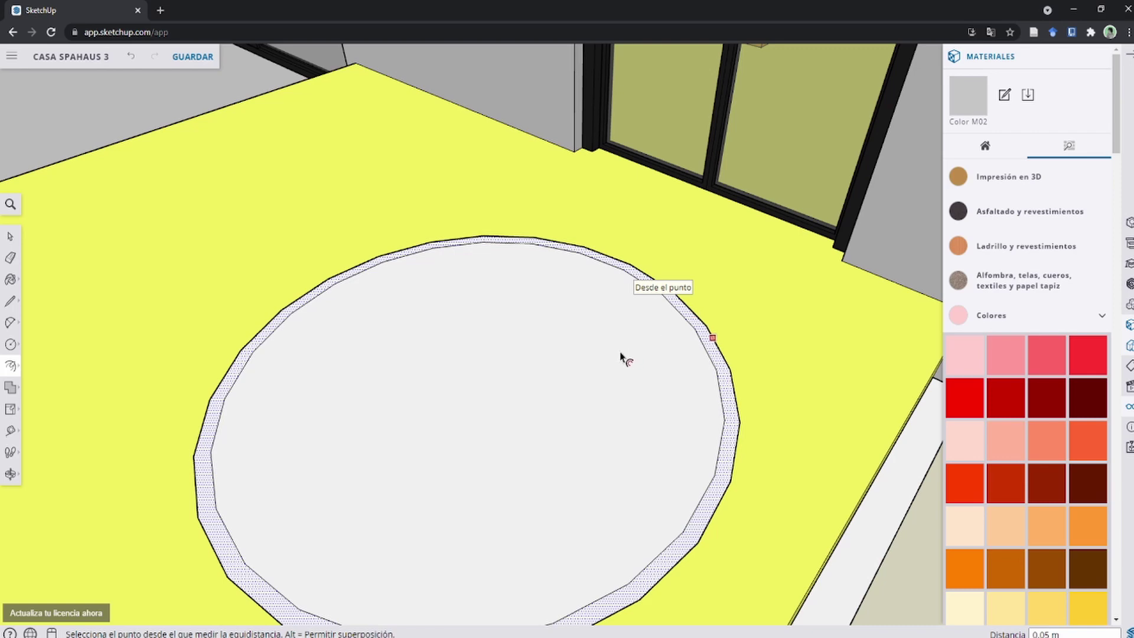
key(space)
scroll(621, 356, down, 5)
click(557, 348)
scroll(555, 352, up, 5)
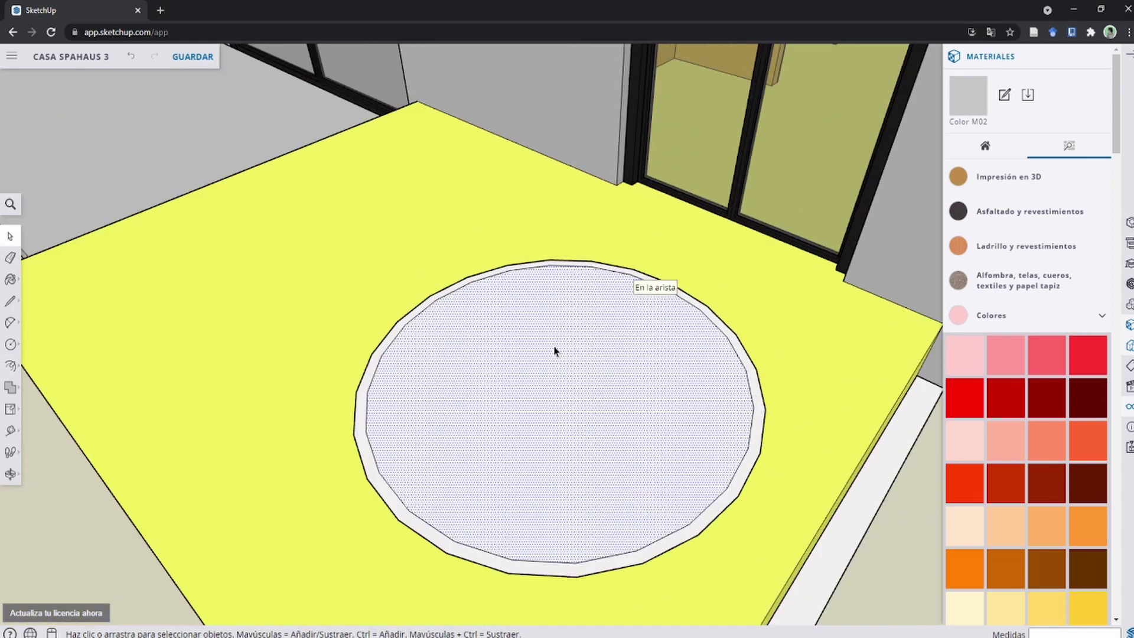
scroll(727, 367, up, 5)
scroll(737, 337, up, 2)
Step: Raise the outer ring face 0.06 m, then adjust it by 0.01 m
key(p)
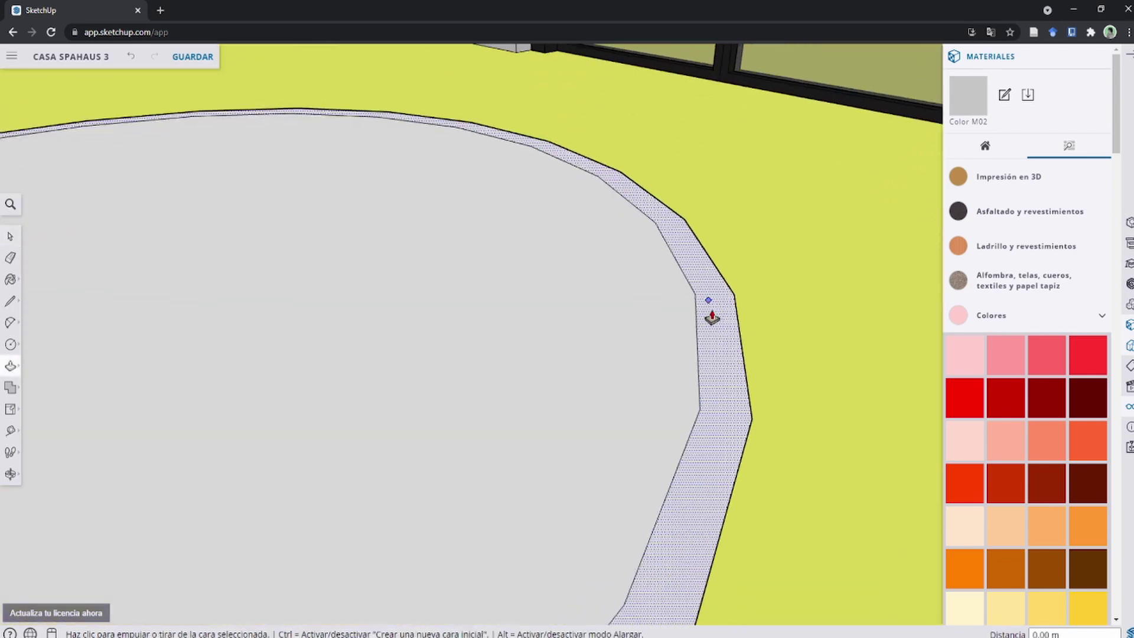
click(709, 313)
click(726, 360)
scroll(666, 328, down, 2)
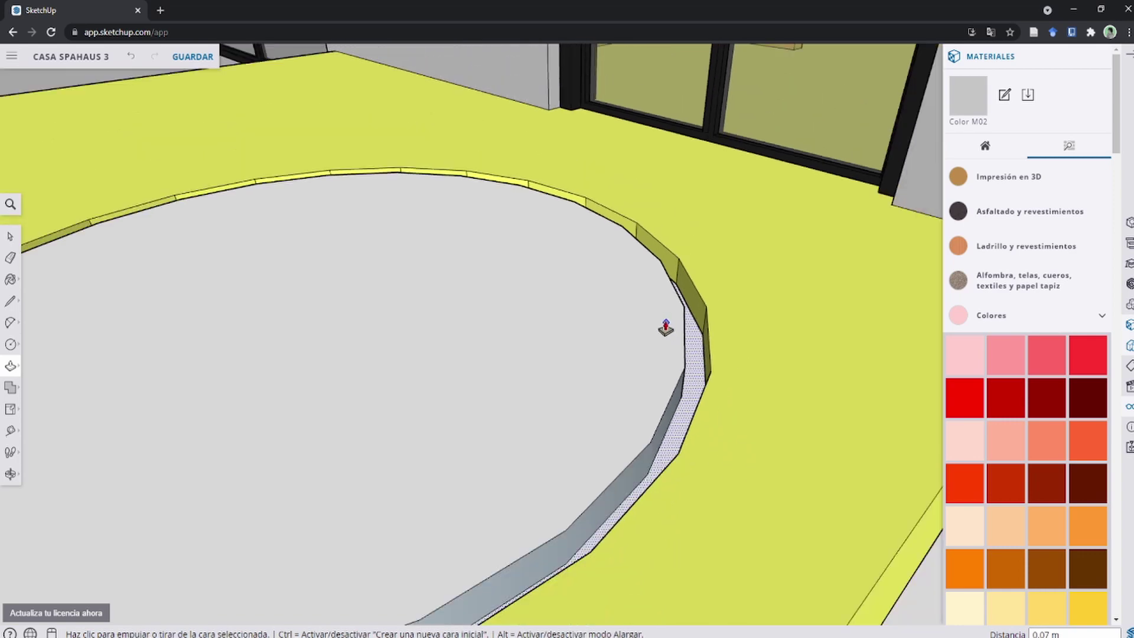
scroll(697, 322, down, 2)
scroll(711, 331, up, 2)
click(709, 350)
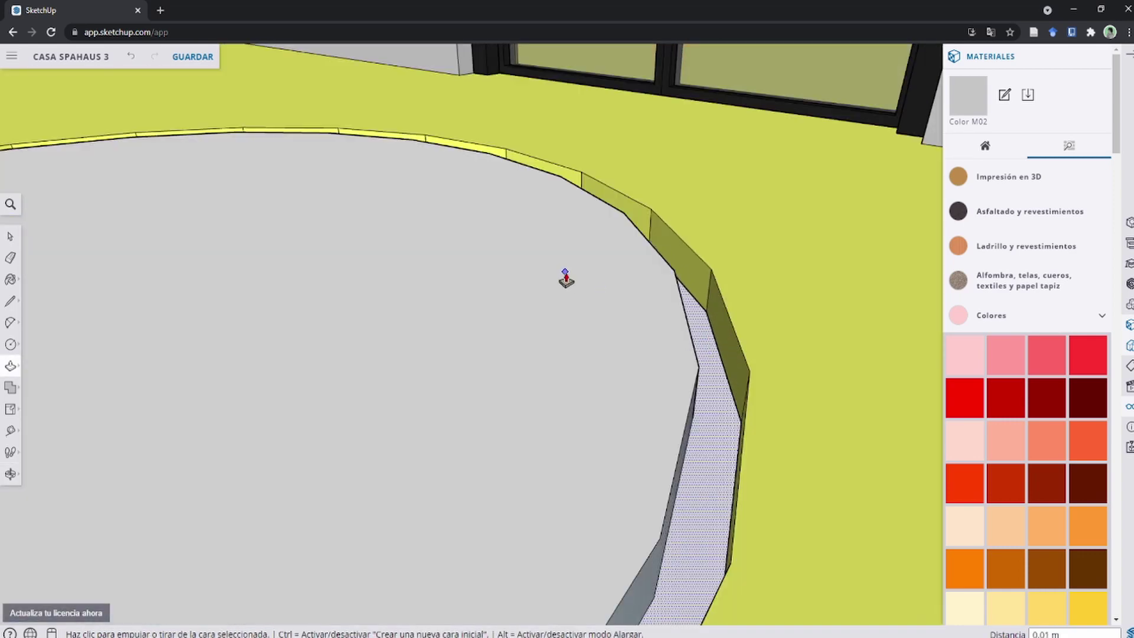
scroll(532, 278, down, 1)
key(space)
scroll(474, 261, down, 2)
scroll(475, 261, down, 2)
Step: Push the inner circle face down to deepen the pit
key(p)
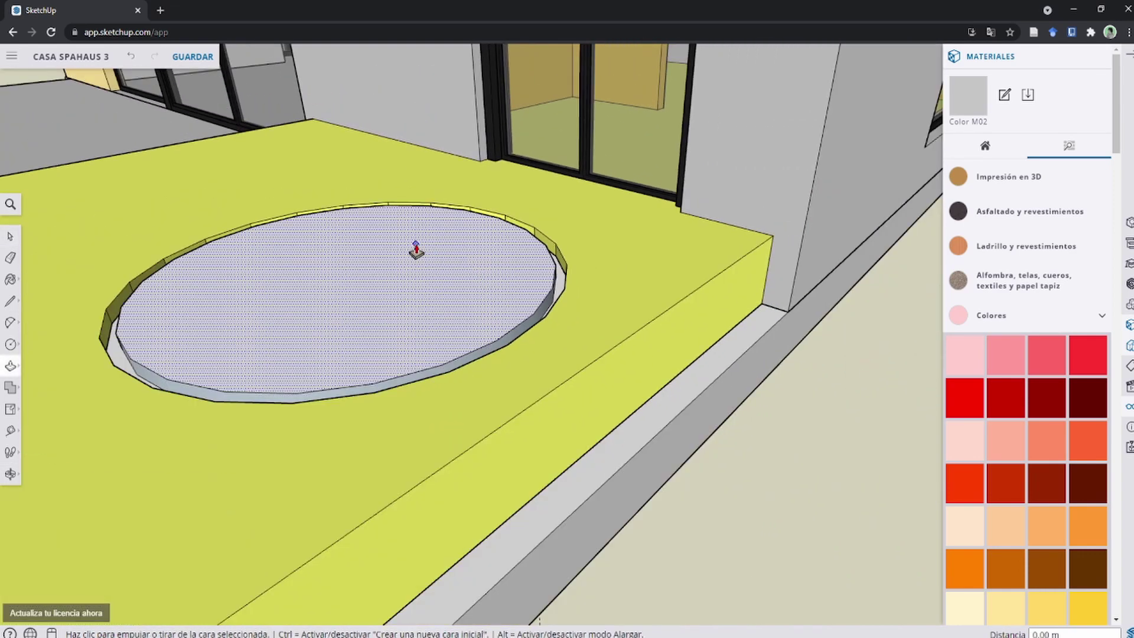
click(415, 247)
click(440, 336)
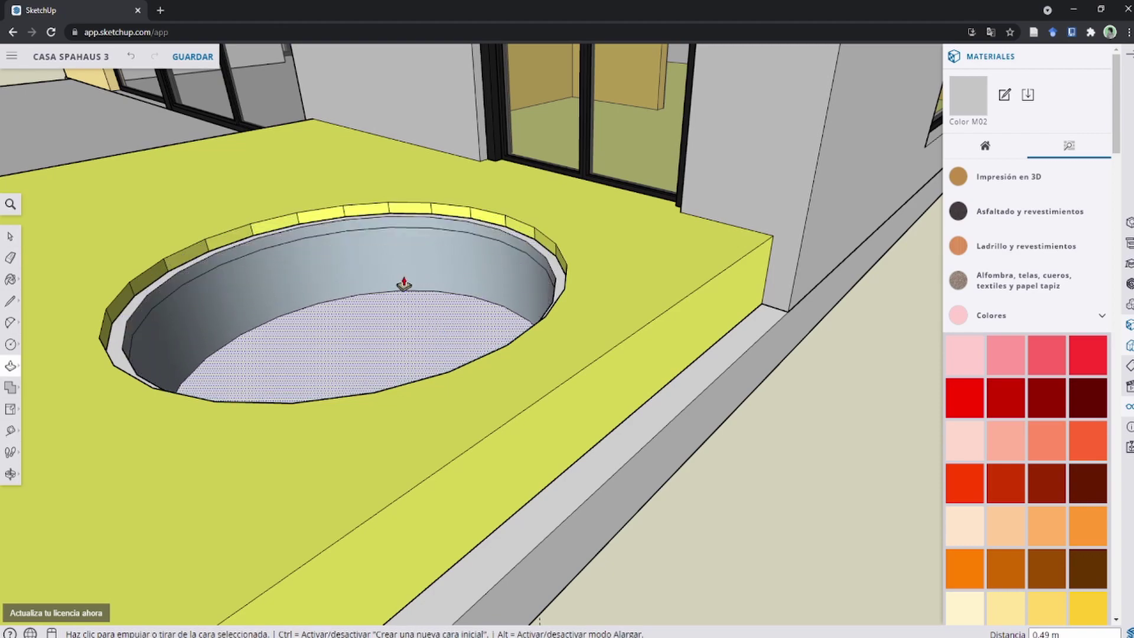
mouse_move(400, 286)
middle_down()
mouse_move(497, 360)
mouse_move(620, 329)
mouse_move(527, 325)
mouse_move(661, 182)
middle_up()
scroll(615, 315, up, 3)
scroll(518, 339, down, 1)
scroll(518, 339, down, 2)
scroll(662, 182, up, 5)
Step: Flip the pit wall faces with Invertir caras so they show white
key(space)
right_click(604, 218)
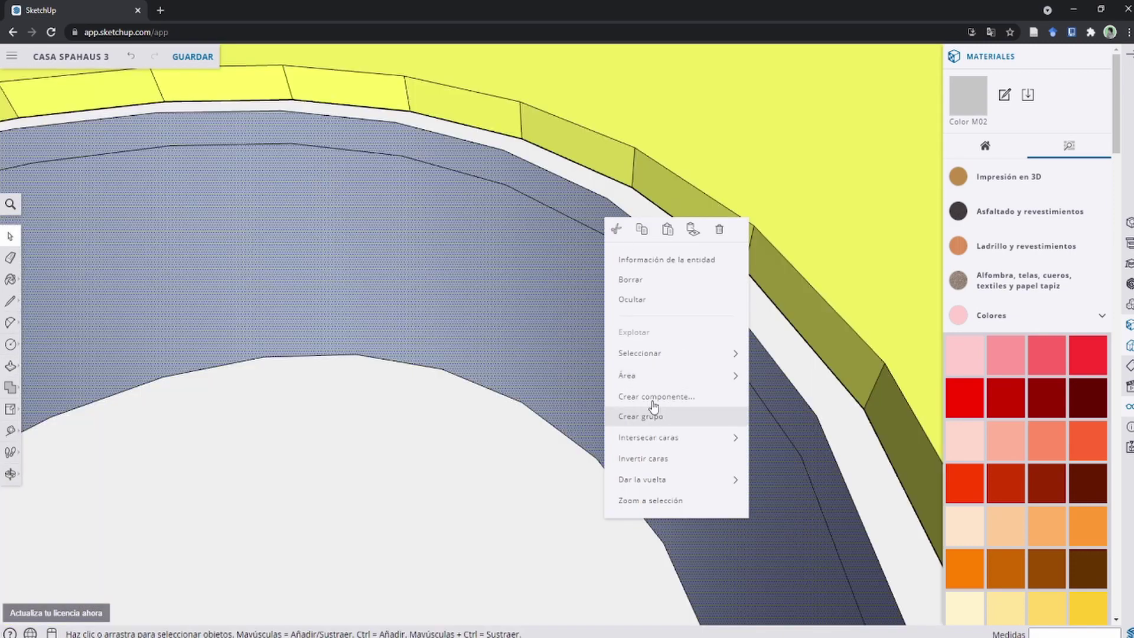
click(628, 460)
scroll(534, 309, down, 5)
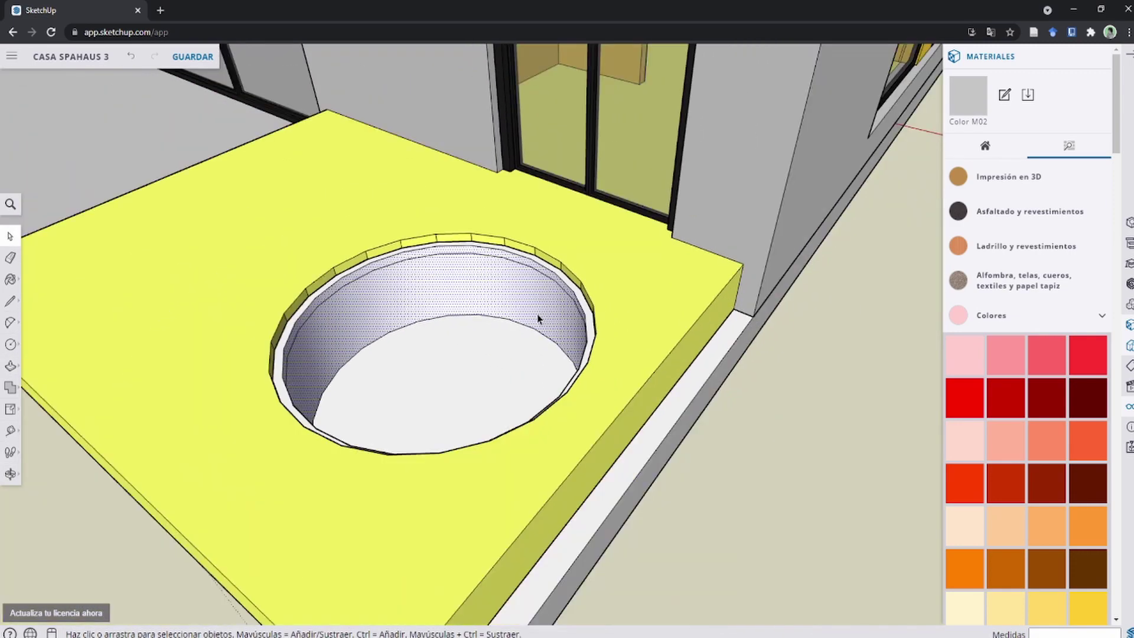
Step: Push the pit floor down a further 0.20 m
click(471, 386)
scroll(467, 378, up, 2)
scroll(461, 367, up, 3)
key(p)
click(445, 353)
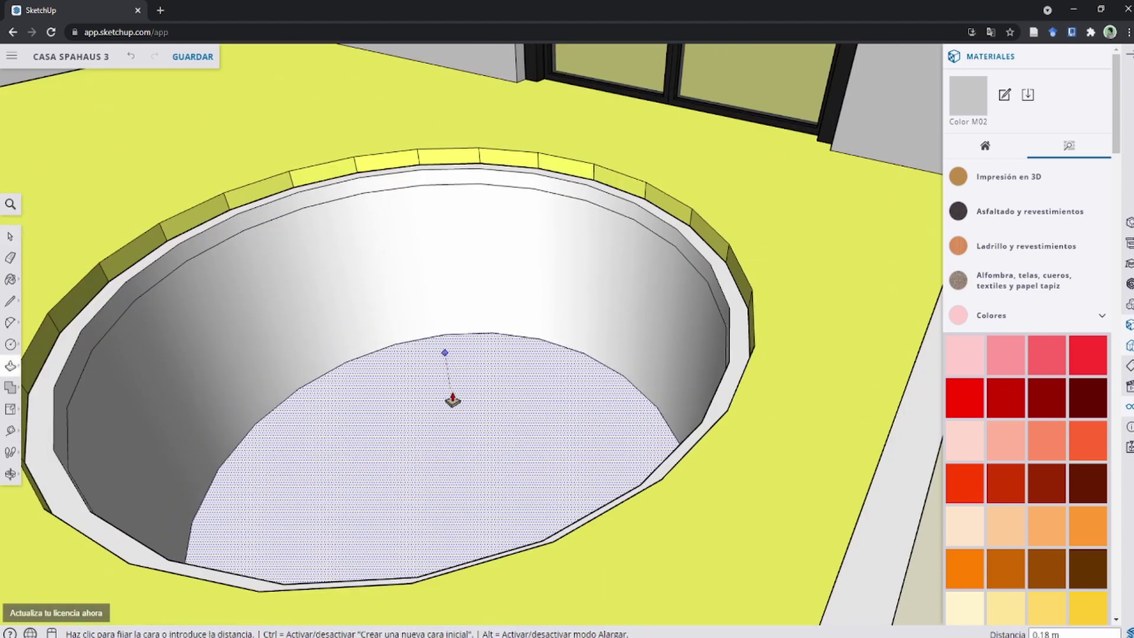
click(452, 401)
key(space)
scroll(543, 274, down, 5)
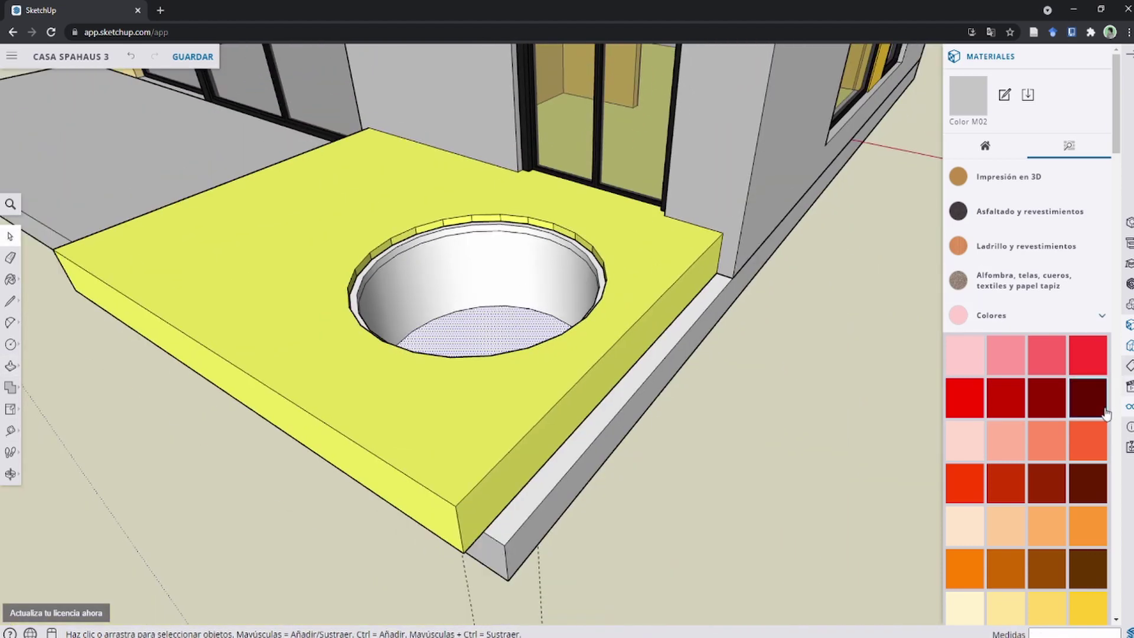
Step: Paint the hot-tub pit walls and floor dark red with Color B08
click(1105, 404)
scroll(539, 316, down, 2)
scroll(581, 339, up, 3)
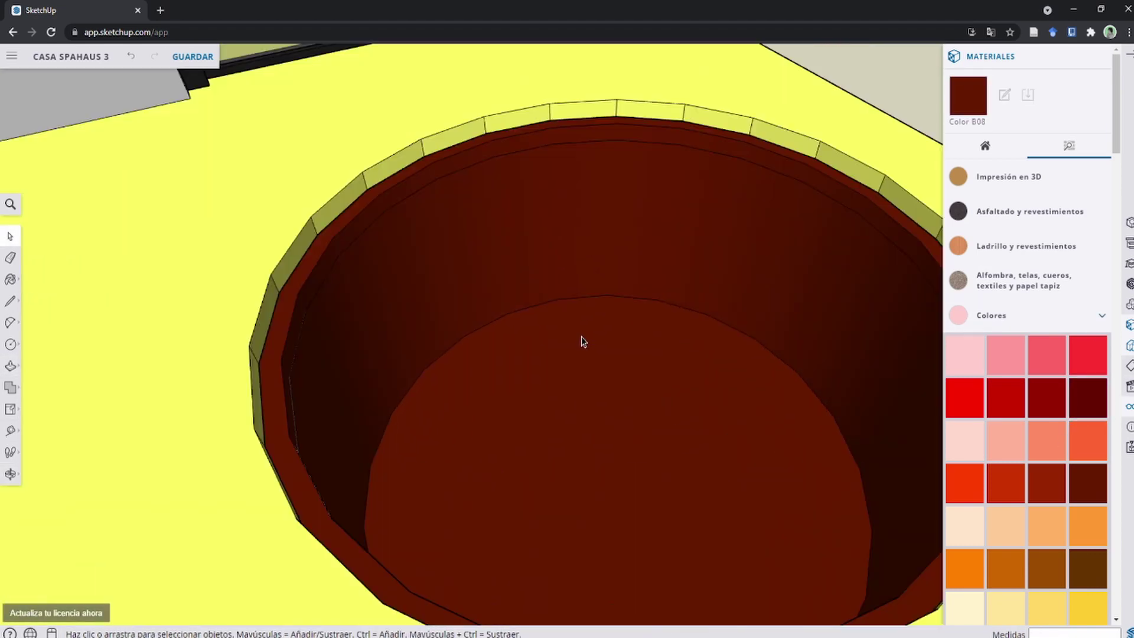
scroll(590, 331, up, 2)
scroll(590, 332, up, 3)
scroll(610, 307, up, 2)
mouse_move(603, 278)
middle_down()
mouse_move(551, 321)
mouse_move(483, 284)
mouse_move(523, 311)
middle_up()
Step: Ctrl+Move a copy of the pit floor up to the rim
key(m)
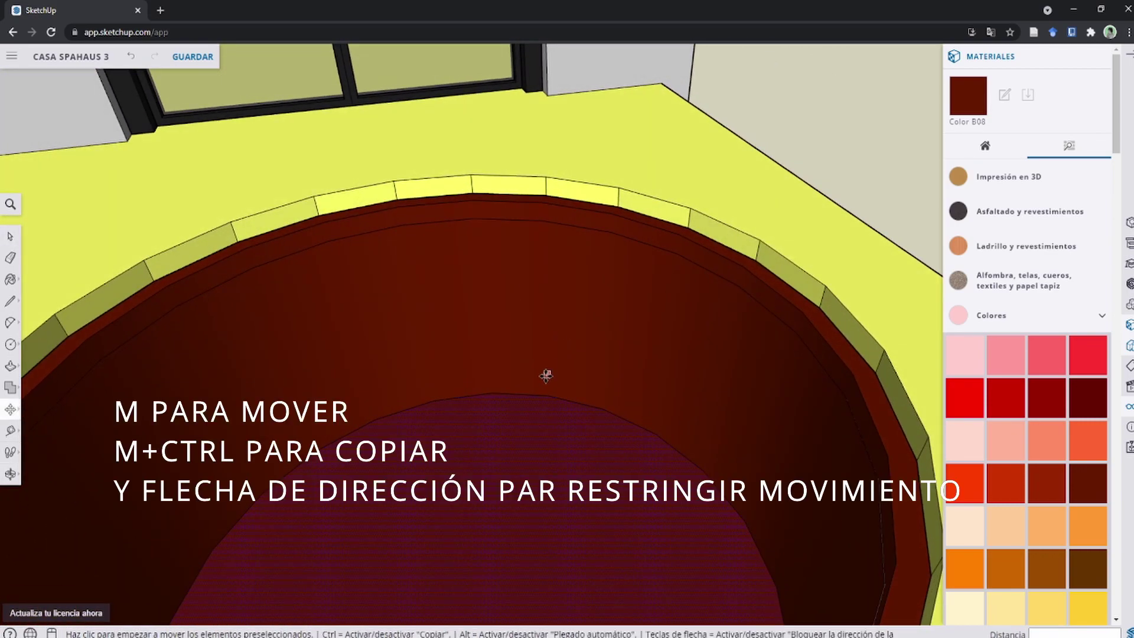
key(ctrl)
click(543, 393)
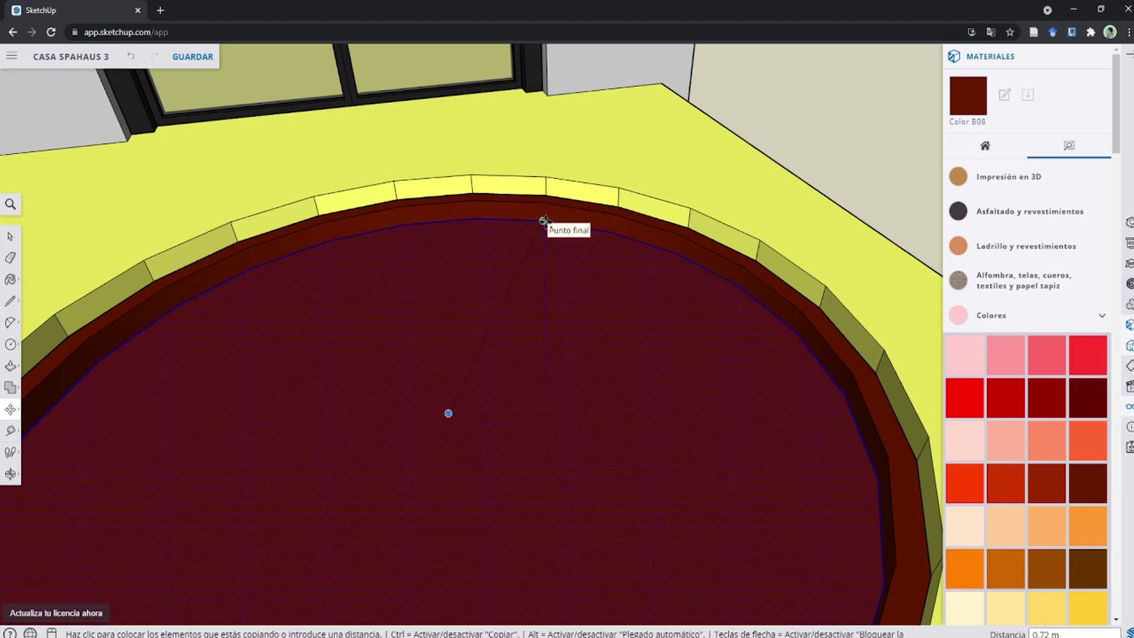
click(543, 221)
scroll(582, 253, down, 5)
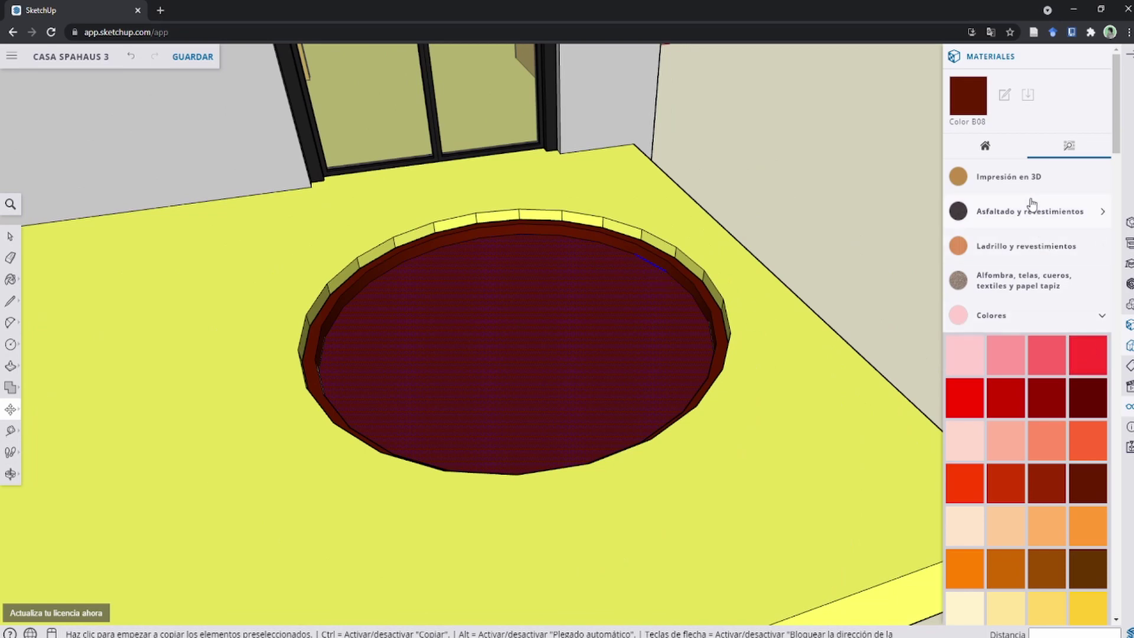
scroll(1022, 230, down, 4)
scroll(1046, 278, up, 4)
Step: Paint the raised floor copy with an Agua water texture
click(1100, 320)
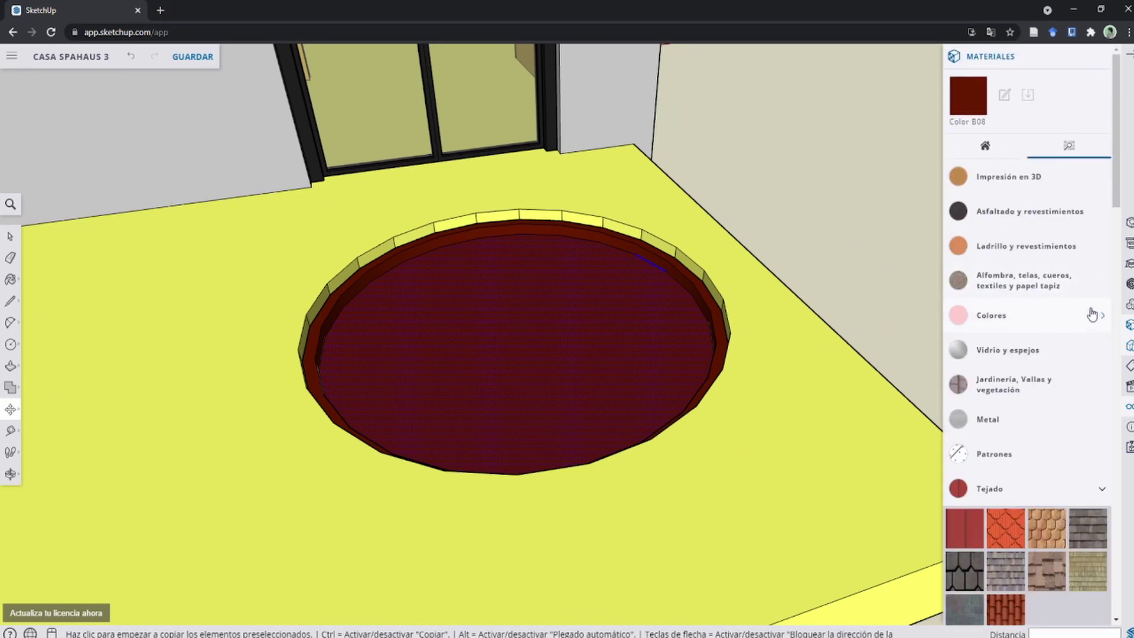
click(1102, 489)
scroll(1098, 490, down, 3)
click(965, 481)
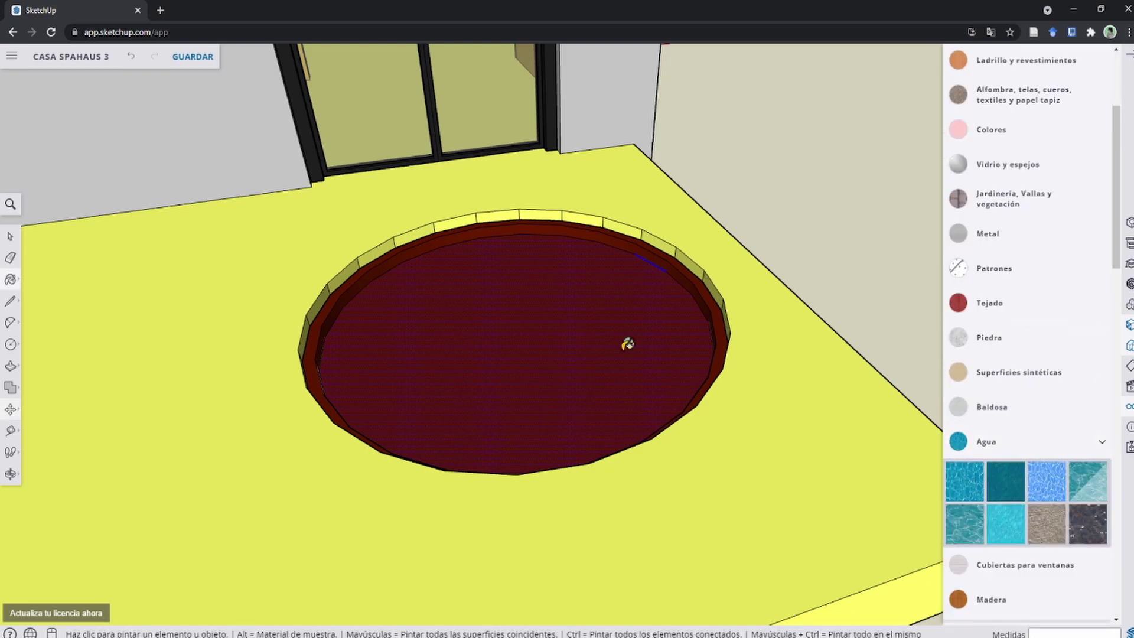
click(562, 297)
scroll(595, 306, down, 3)
middle_drag(524, 334, 689, 305)
key(space)
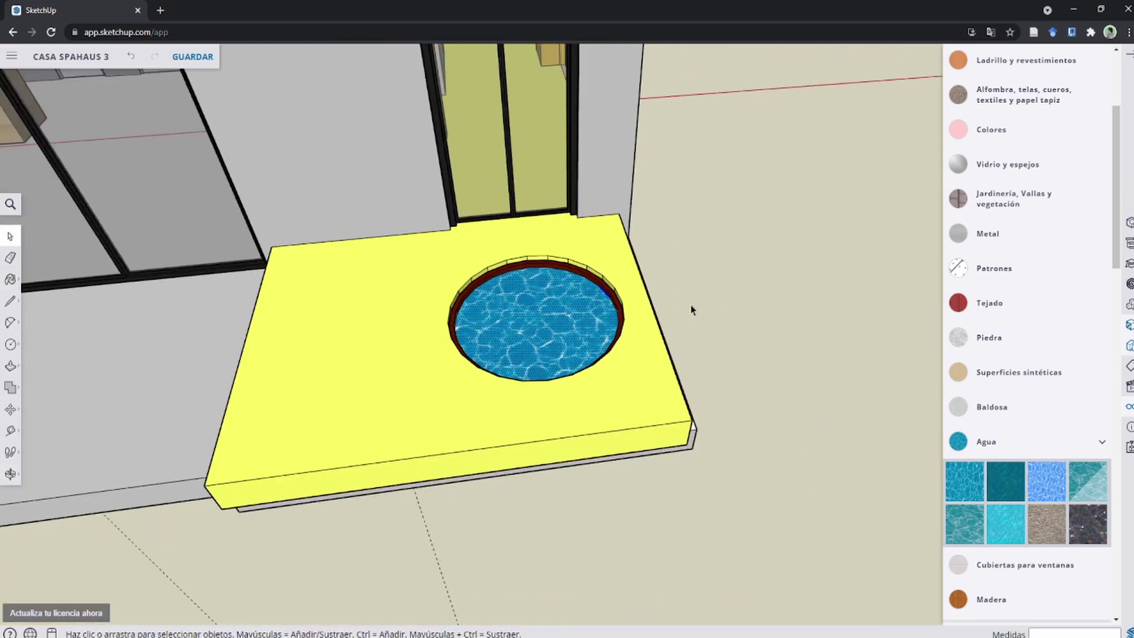
scroll(594, 286, down, 3)
Step: Orbit the house, then scroll through the images to the SPAHAUS comparison sheet 15.jpg
scroll(593, 285, down, 3)
middle_drag(593, 286, 525, 324)
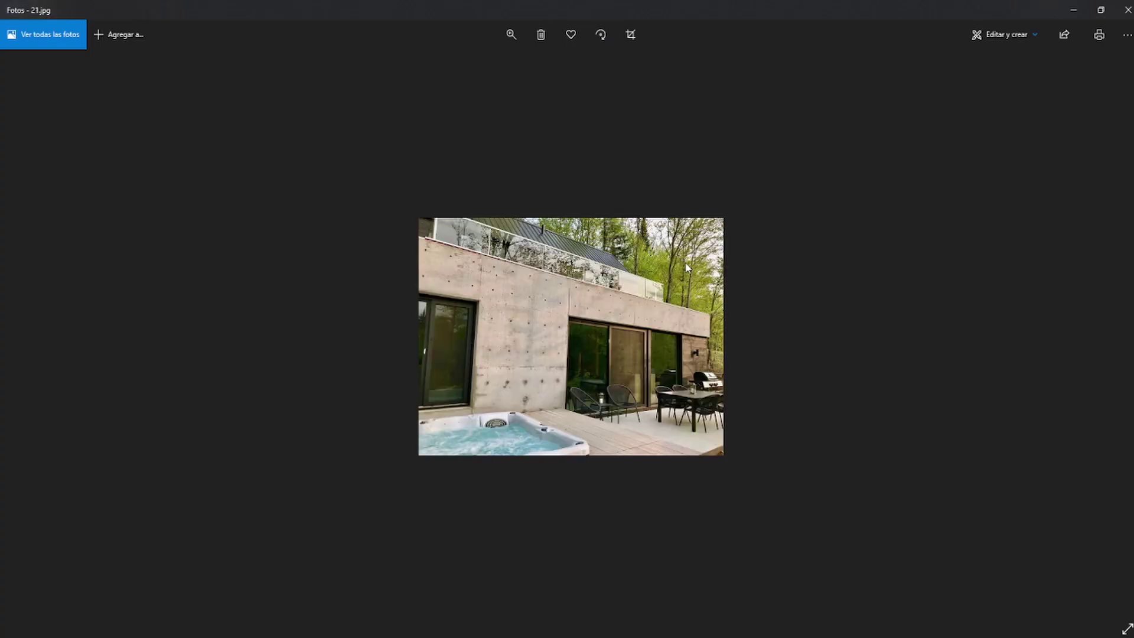
scroll(685, 267, up, 3)
scroll(685, 267, up, 3)
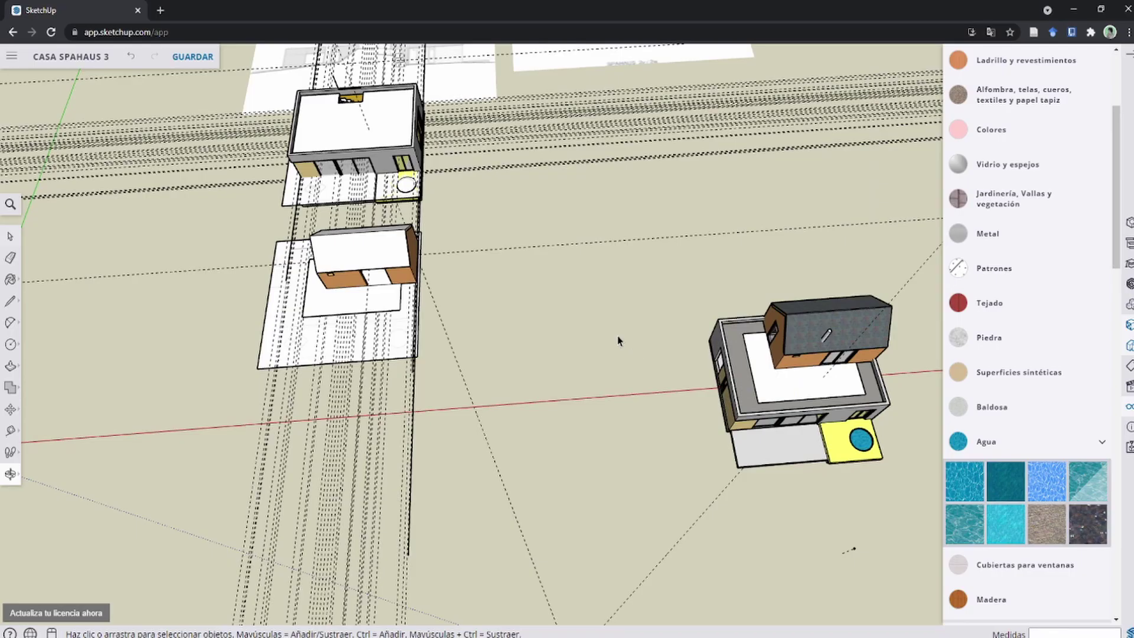
Step: Delete the left reference plan sheet, then undo to restore it
middle_drag(618, 336, 537, 340)
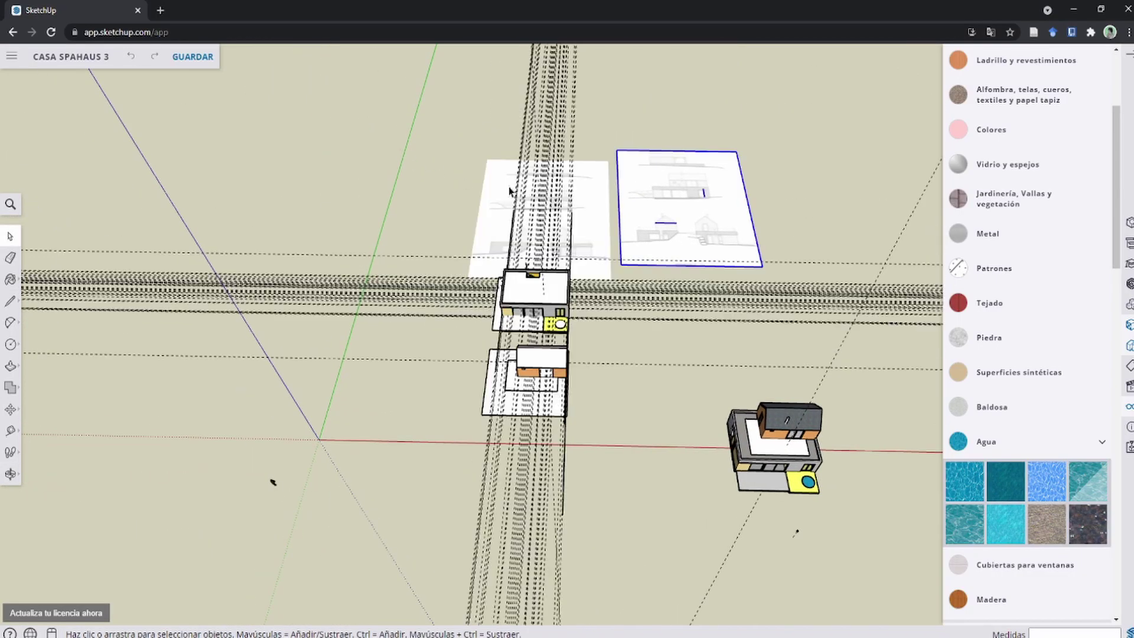
click(567, 173)
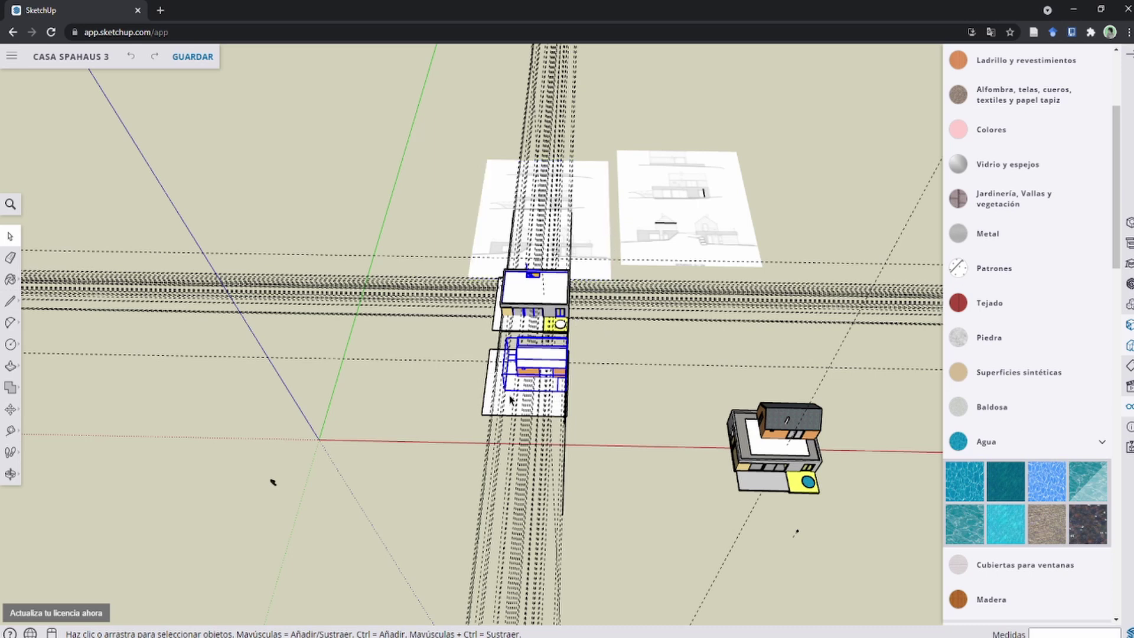
key(Delete)
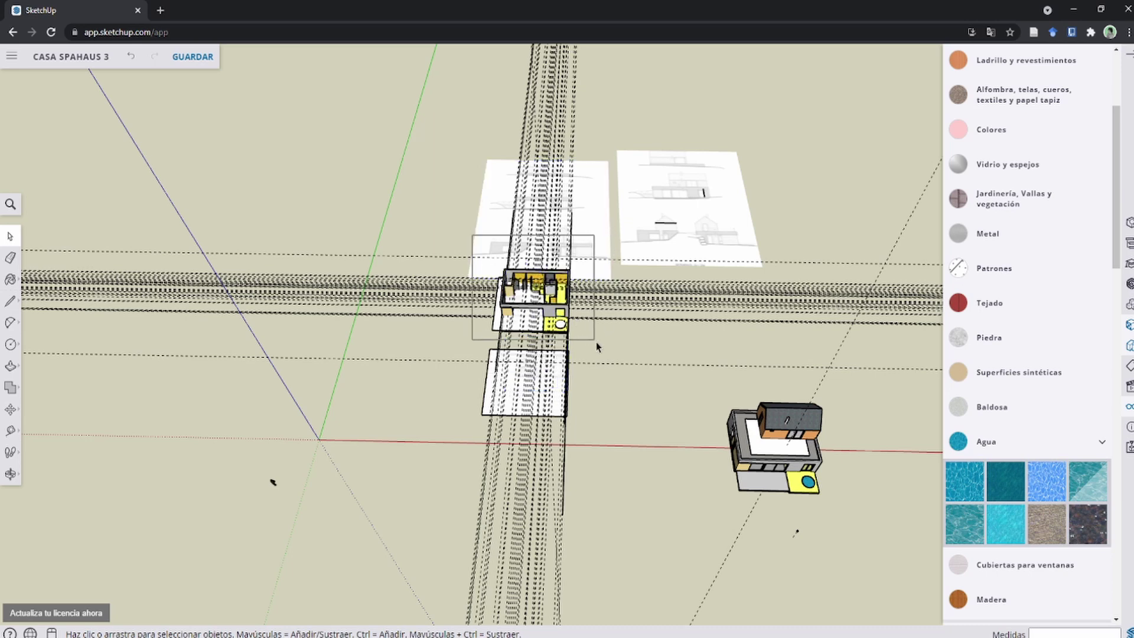
key(ctrl+z)
click(501, 210)
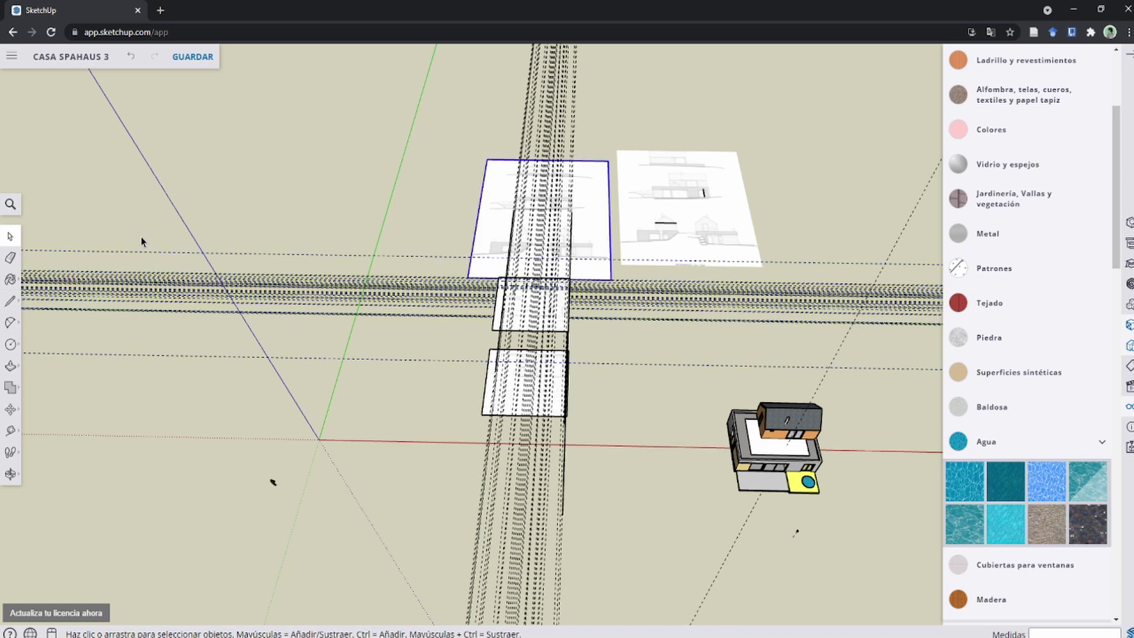
Step: Search GUIAS and use Eliminar guías to delete all guide lines
click(10, 205)
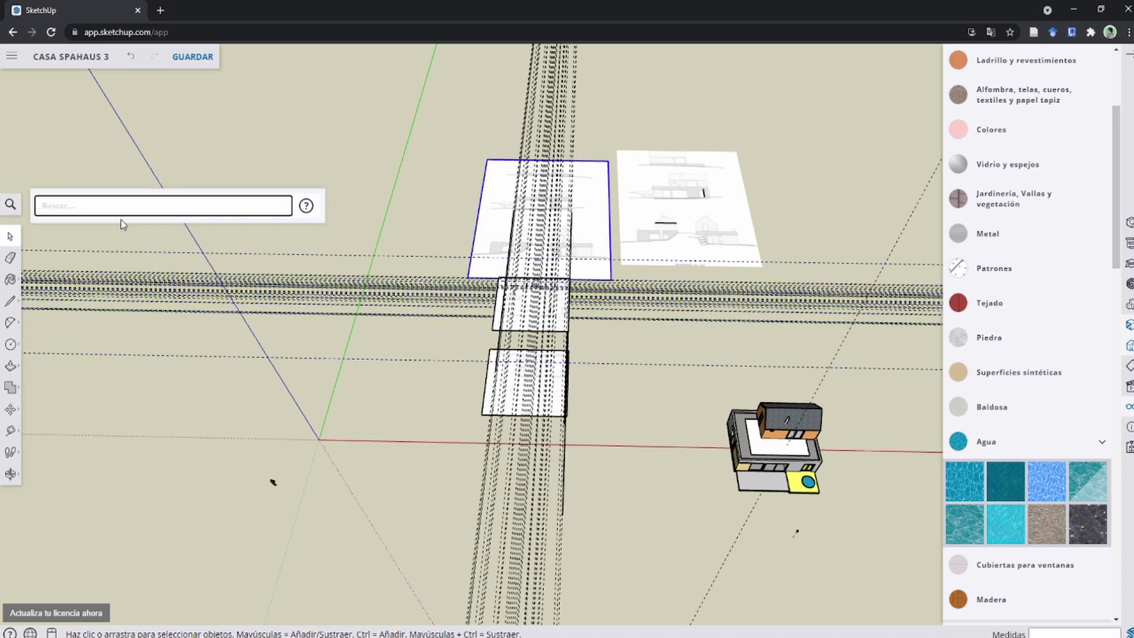
text(GUIAS)
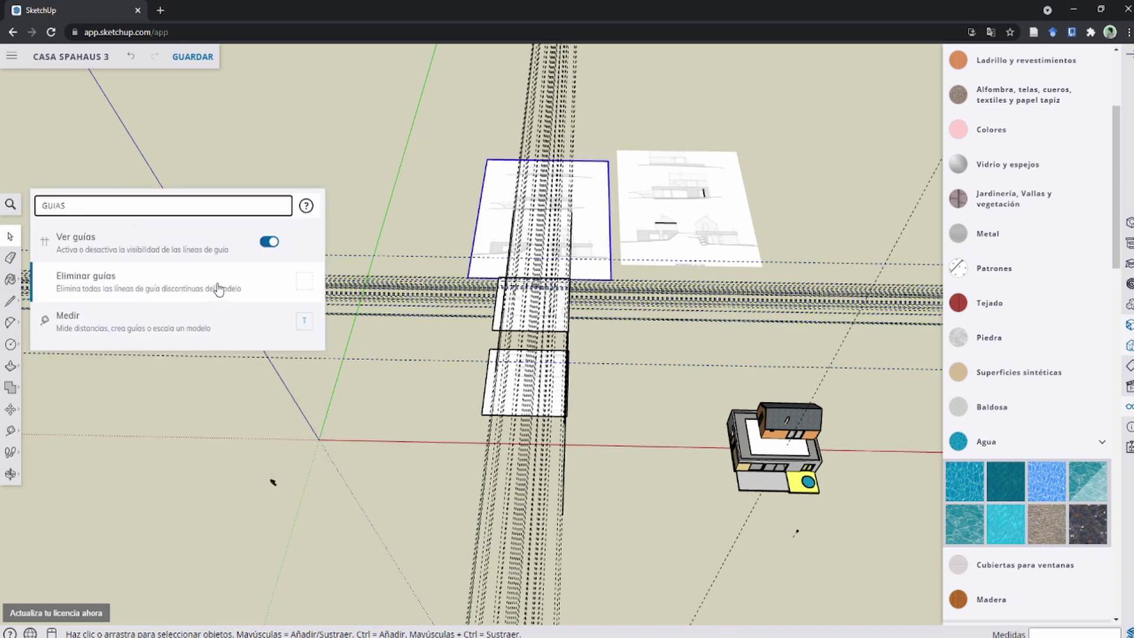
click(219, 288)
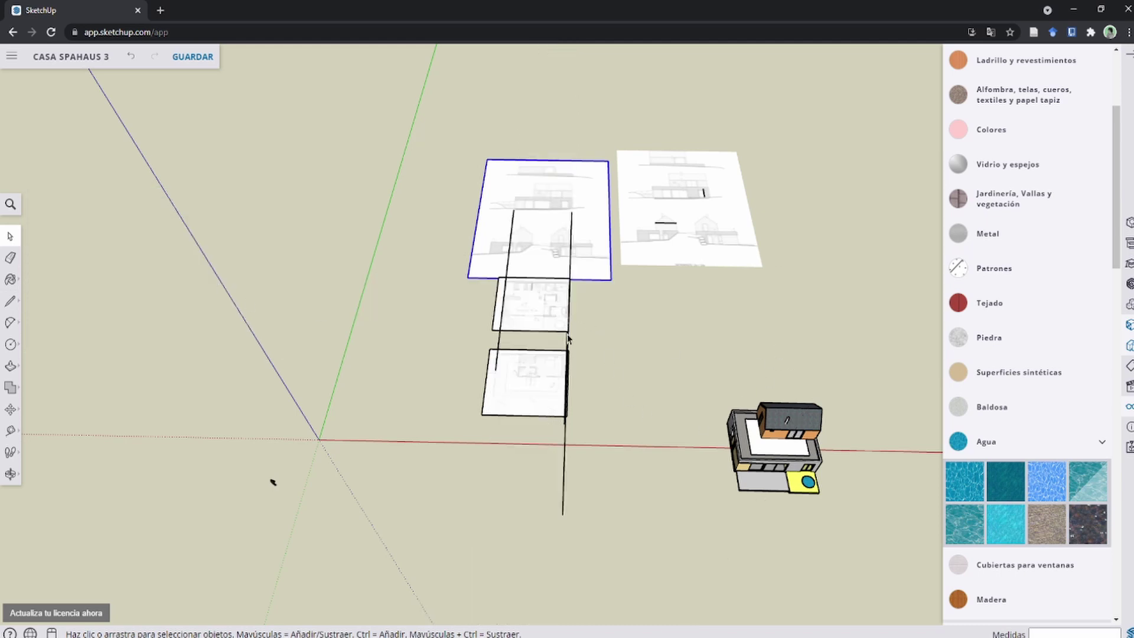
click(561, 496)
Step: Place a section cut on the house wall and lower it to reveal the floor plan
middle_drag(570, 452, 664, 303)
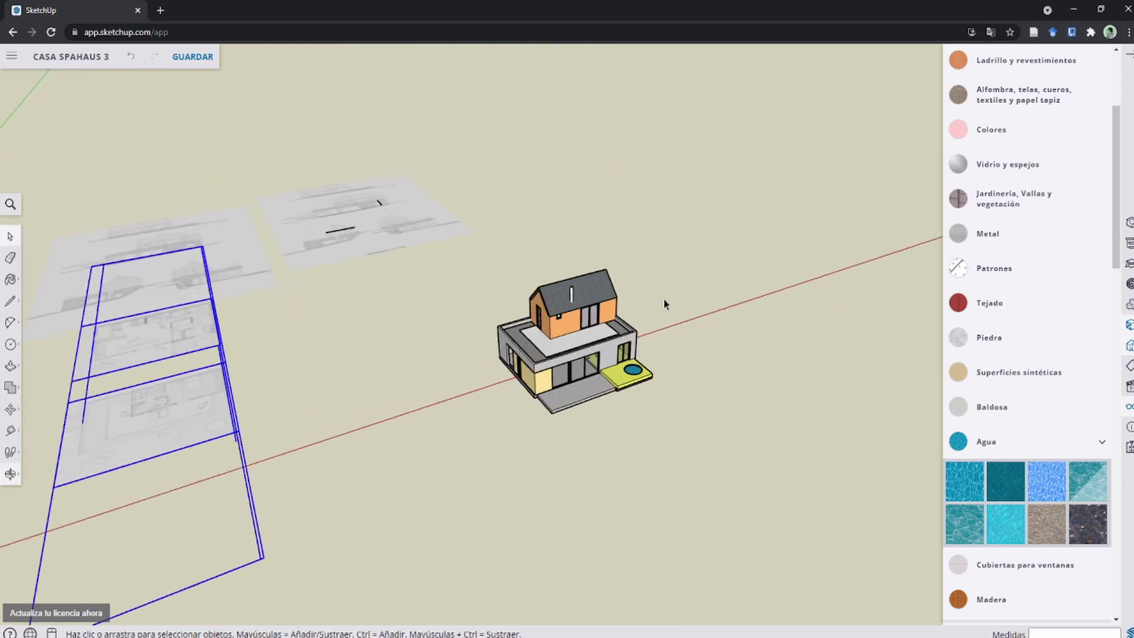
scroll(550, 362, up, 5)
middle_drag(550, 361, 414, 378)
scroll(177, 390, up, 3)
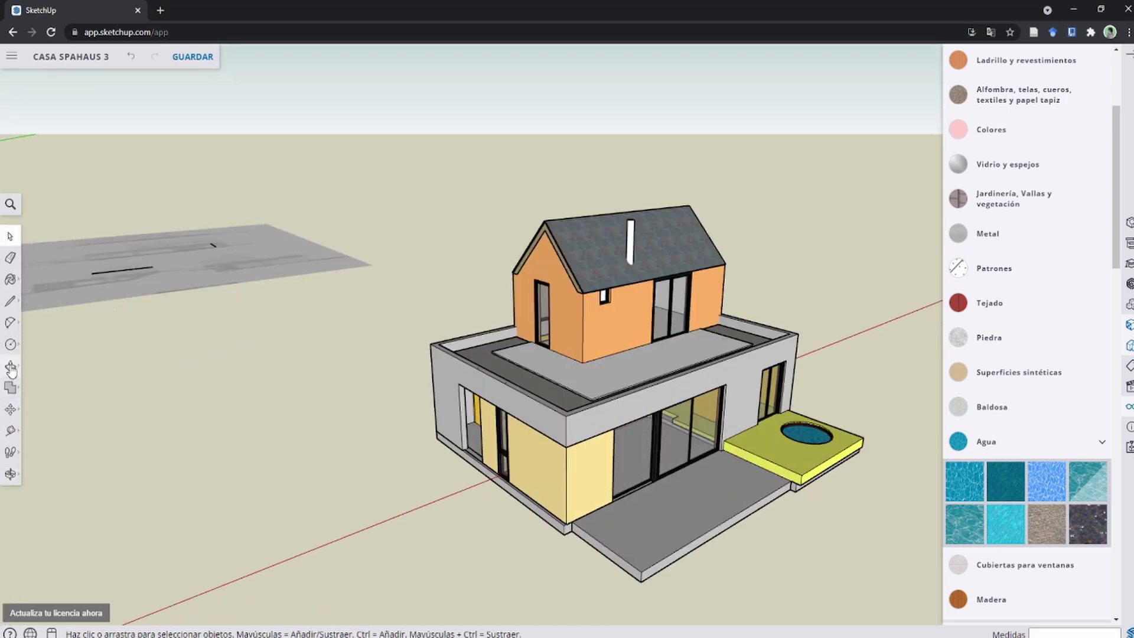
click(11, 434)
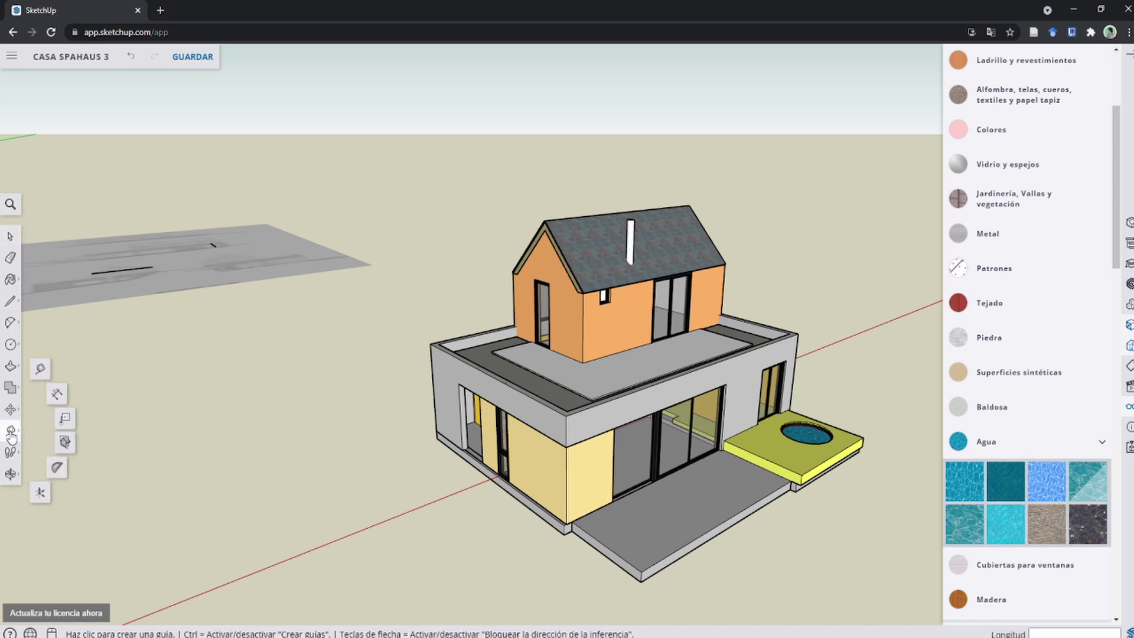
click(65, 446)
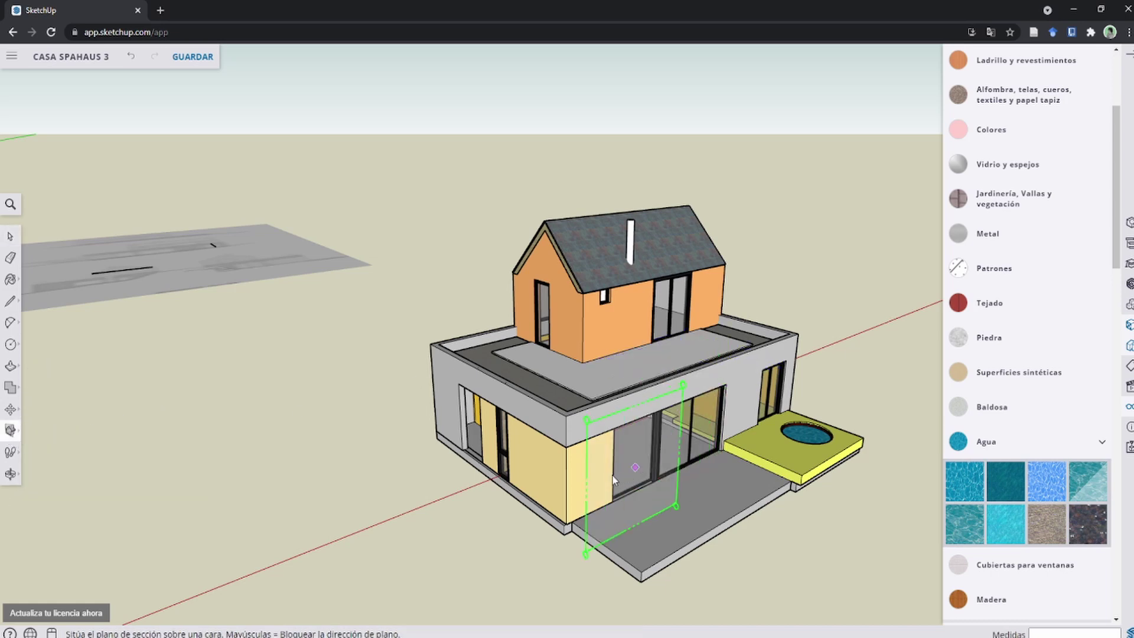
click(600, 381)
key(m)
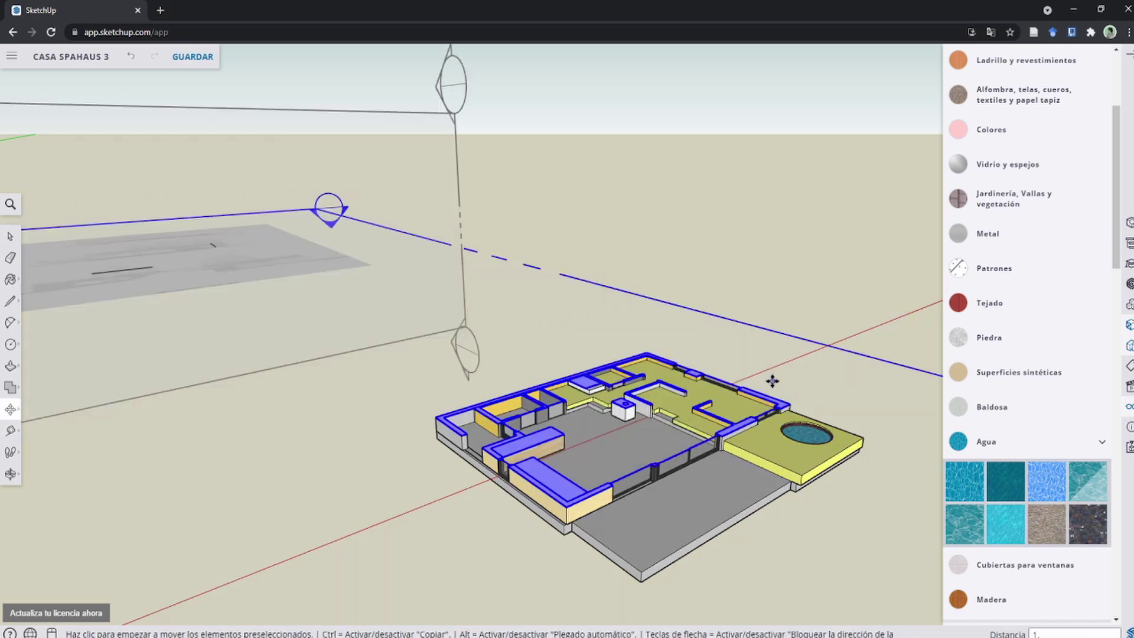
drag(600, 380, 759, 389)
Step: Inspect the sectioned plan from above, then browse the reference images to the 16.JPG deck photo
mouse_move(742, 360)
middle_down()
mouse_move(578, 451)
mouse_move(590, 455)
middle_up()
scroll(581, 458, up, 5)
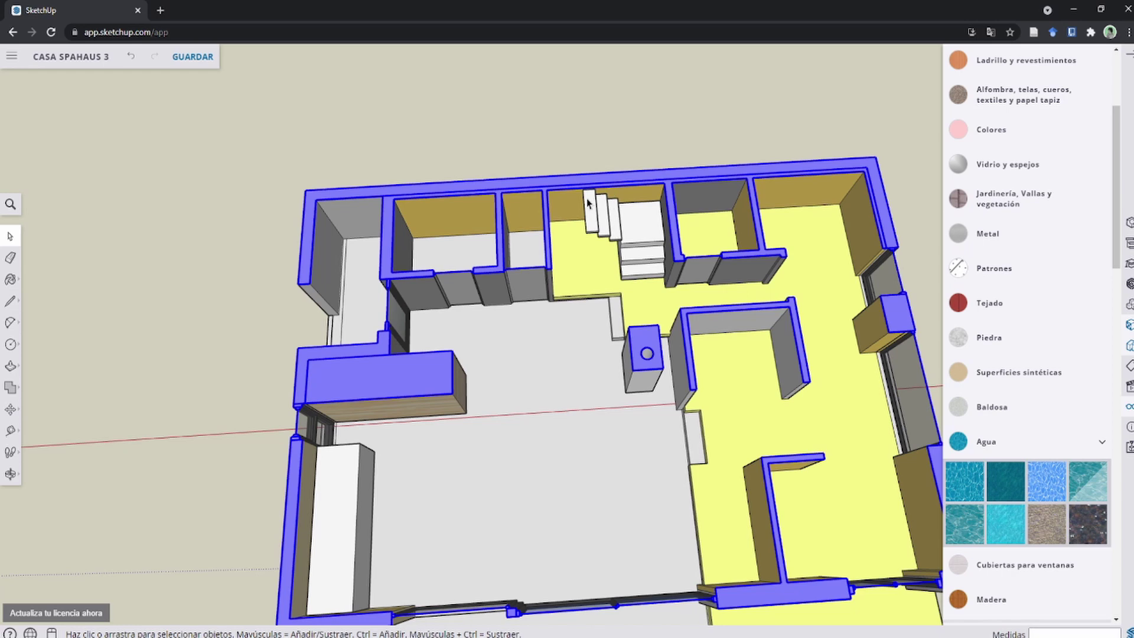
scroll(588, 202, down, 2)
shift+middle_drag(588, 203, 575, 239)
scroll(648, 285, down, 5)
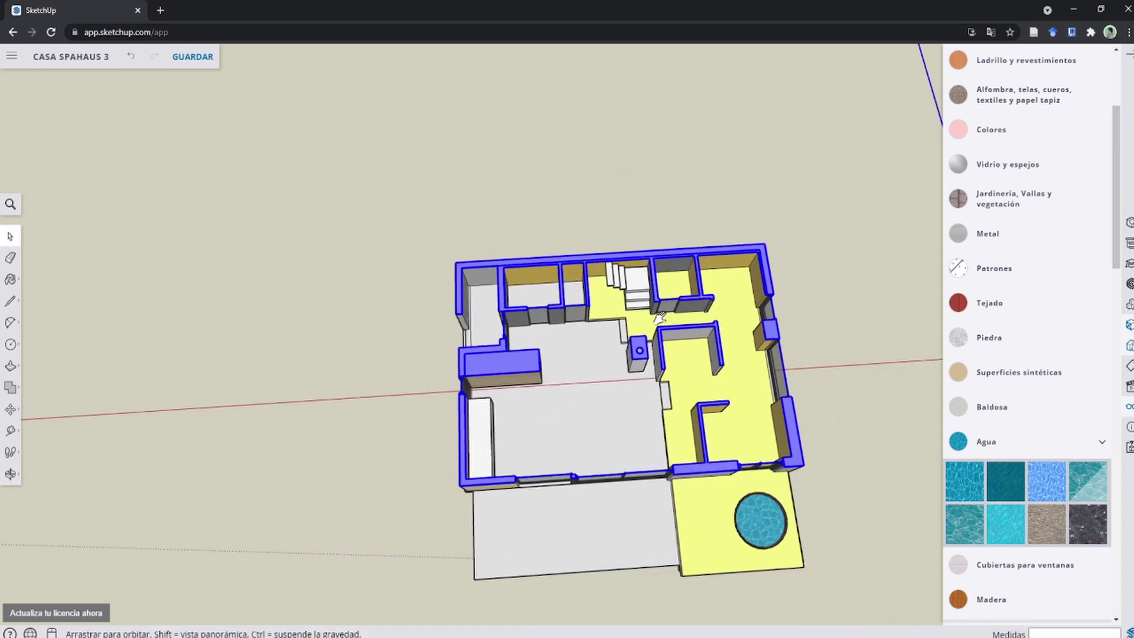
middle_drag(647, 285, 684, 273)
middle_drag(687, 375, 600, 324)
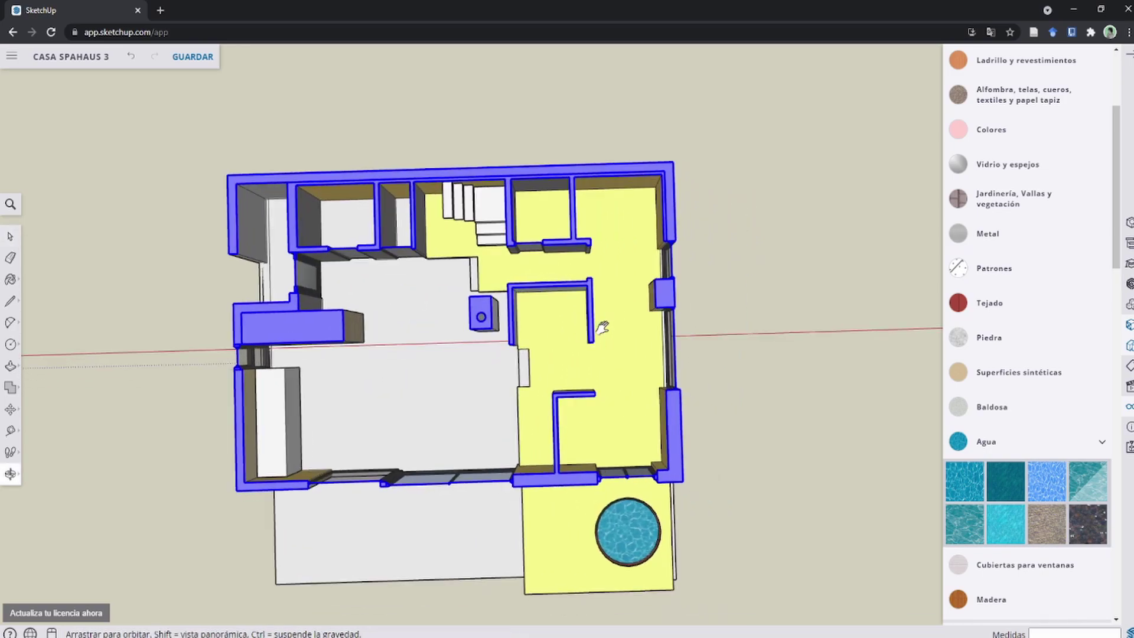
scroll(600, 324, down, 3)
scroll(600, 325, up, 2)
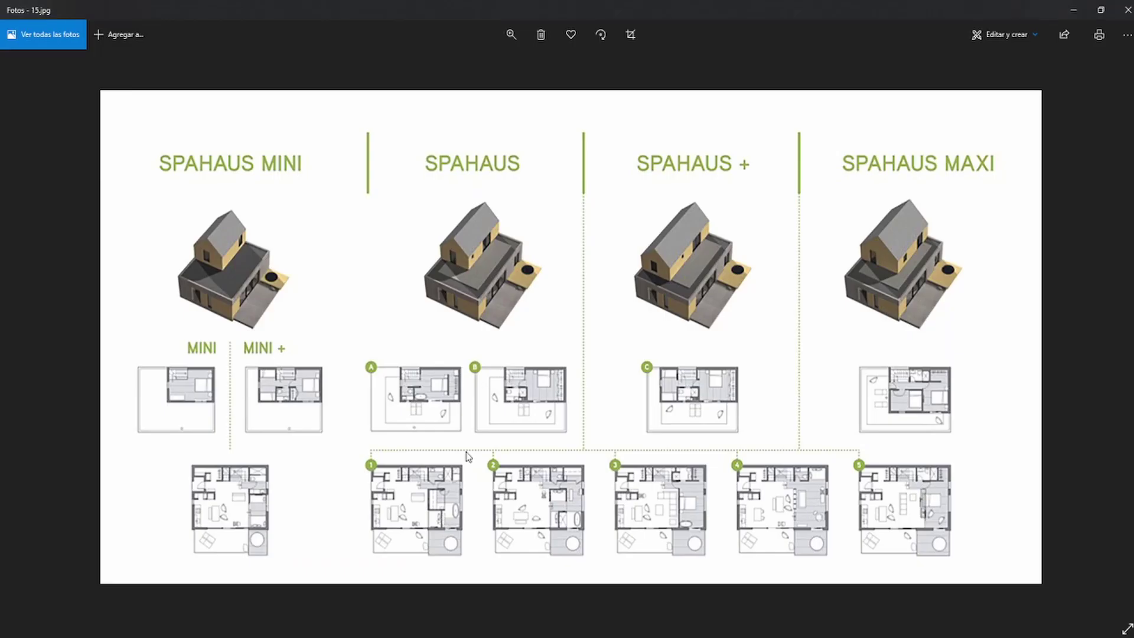
key(Right)
key(Right)
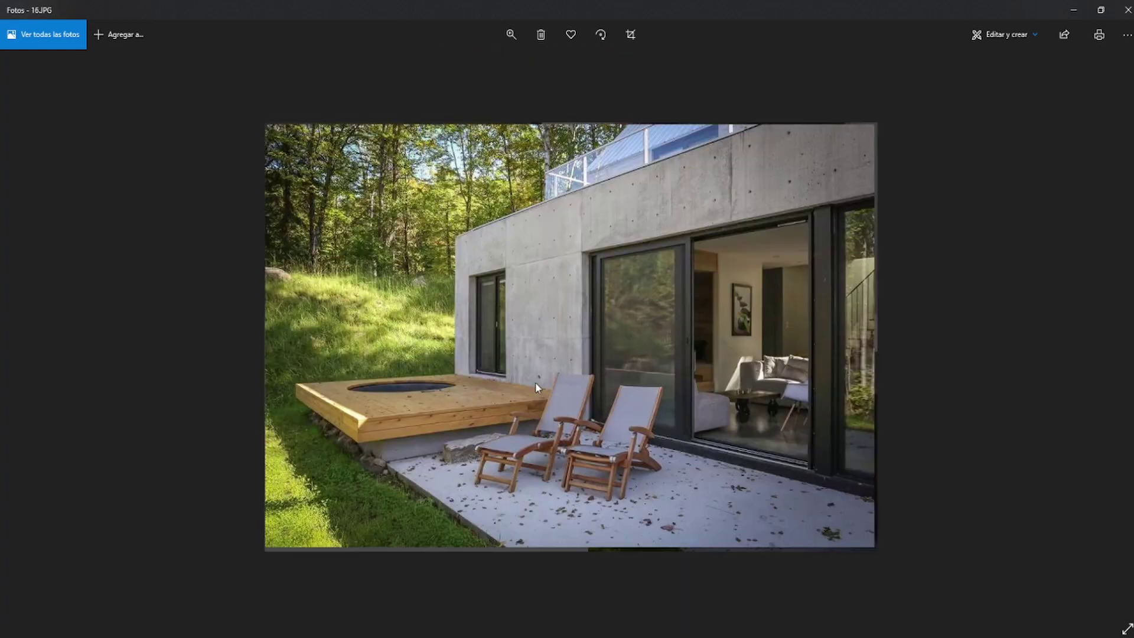
key(Right)
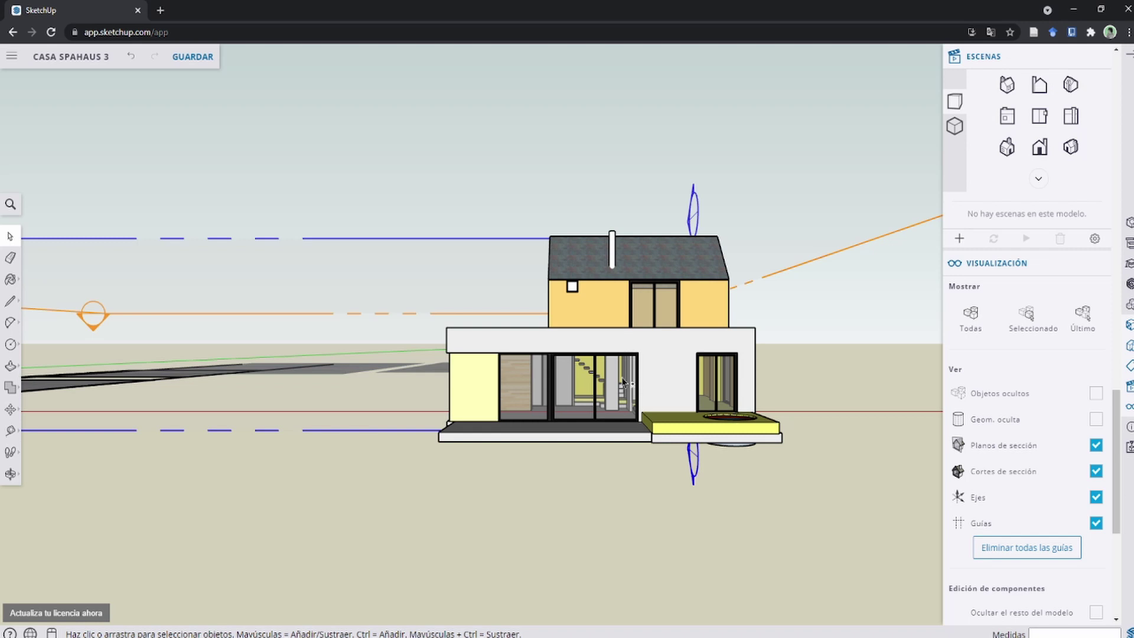
Step: Cycle through the Escenas standard views, settle on Front, and zoom in on the facade
middle_drag(623, 381, 603, 362)
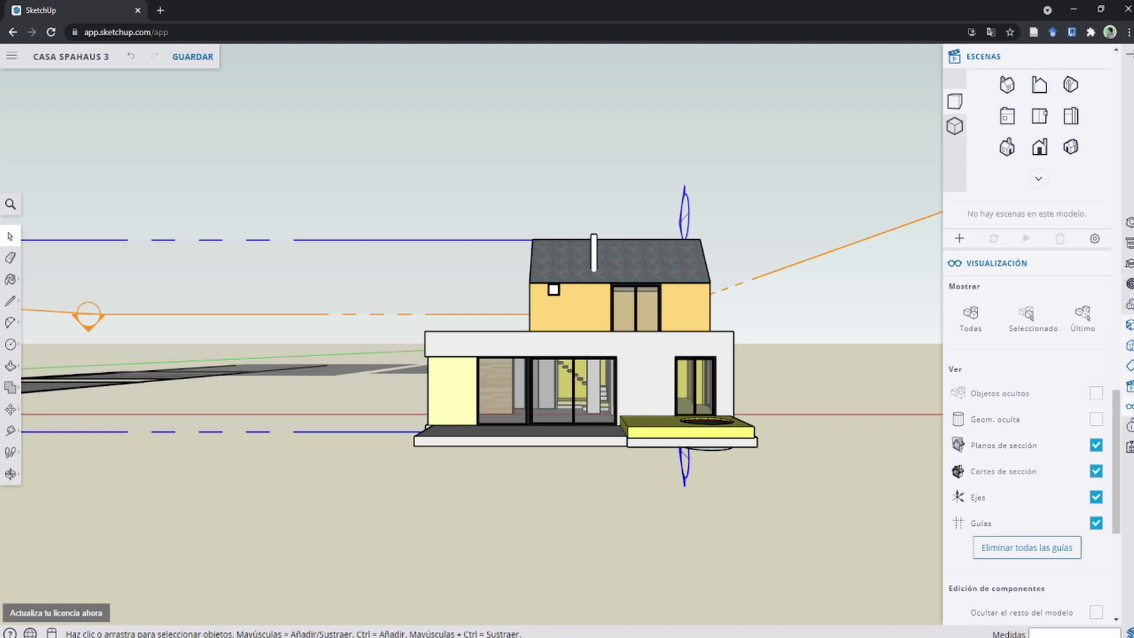
click(1040, 84)
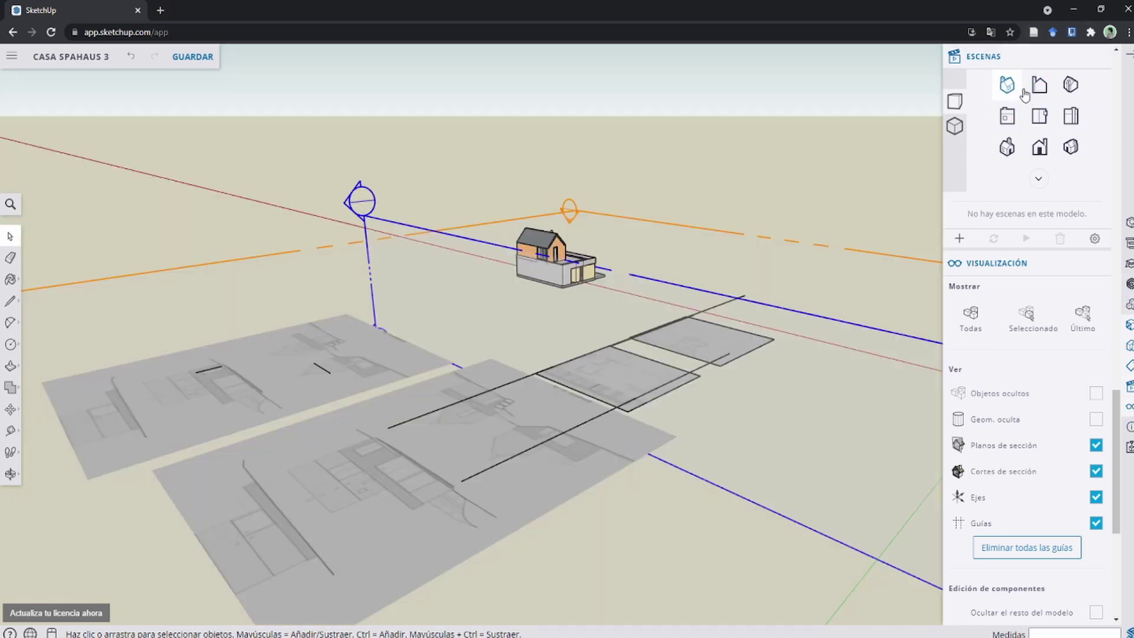
click(1067, 89)
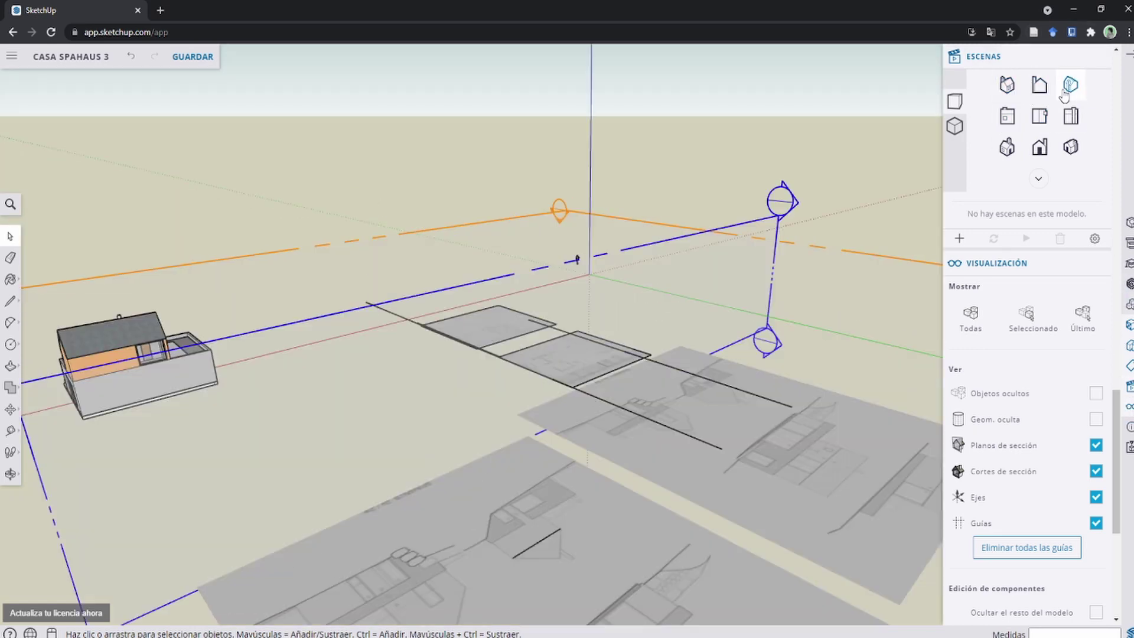
click(1039, 118)
click(1035, 151)
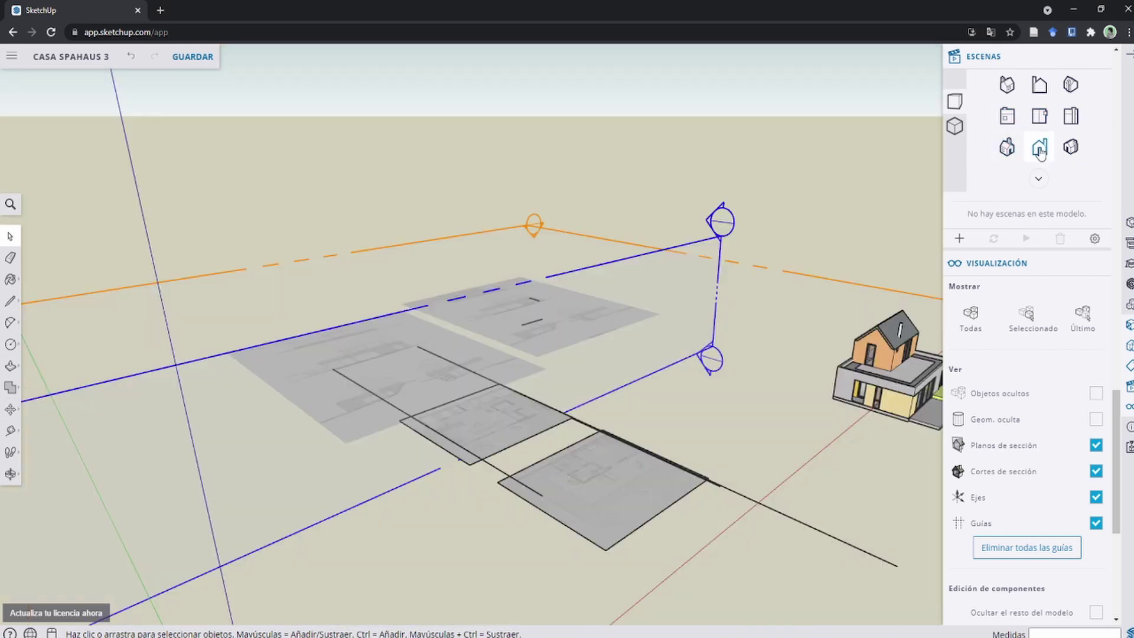
scroll(706, 299, up, 1)
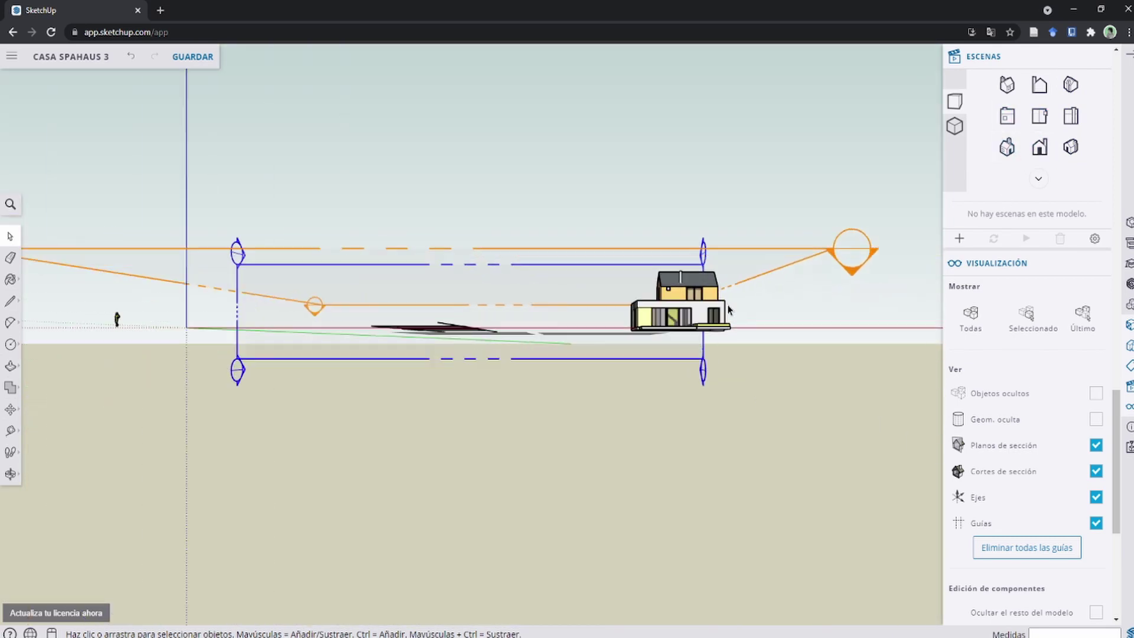
scroll(703, 295, up, 2)
scroll(702, 292, up, 1)
scroll(702, 290, up, 2)
scroll(701, 287, up, 1)
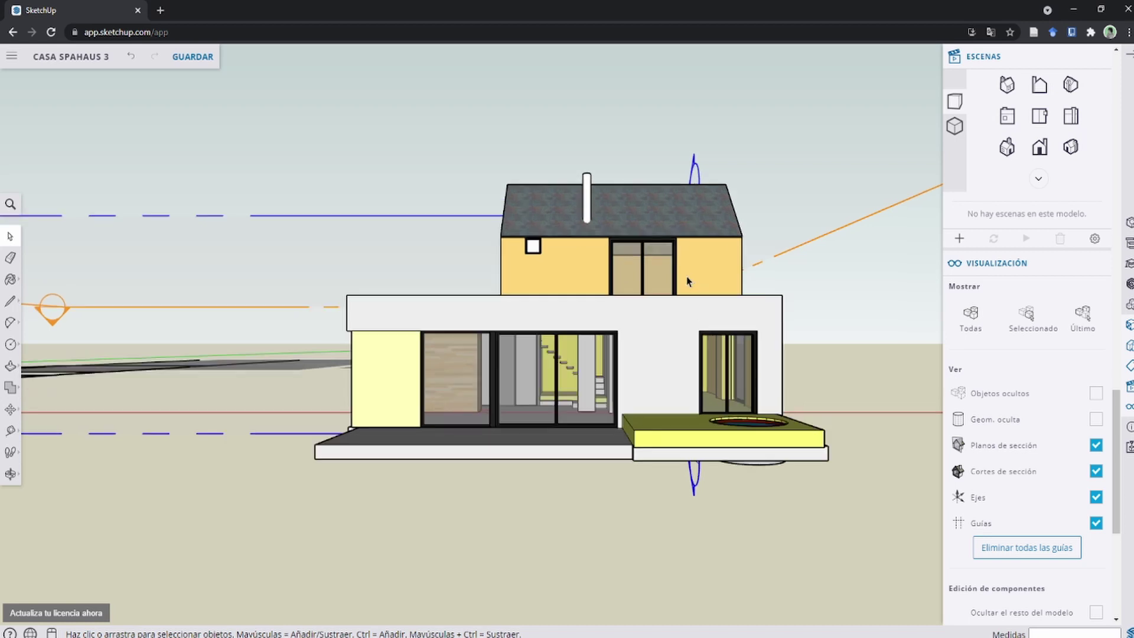
scroll(697, 273, up, 2)
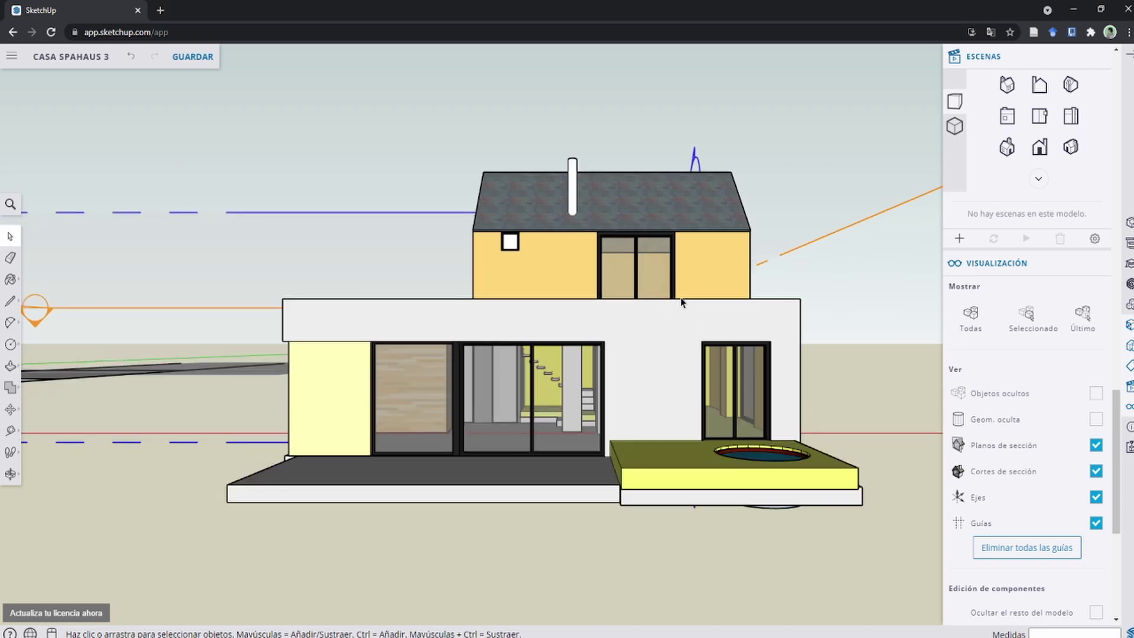
Step: Switch to Proyección paralela and enable Sombras for the house elevation
click(955, 126)
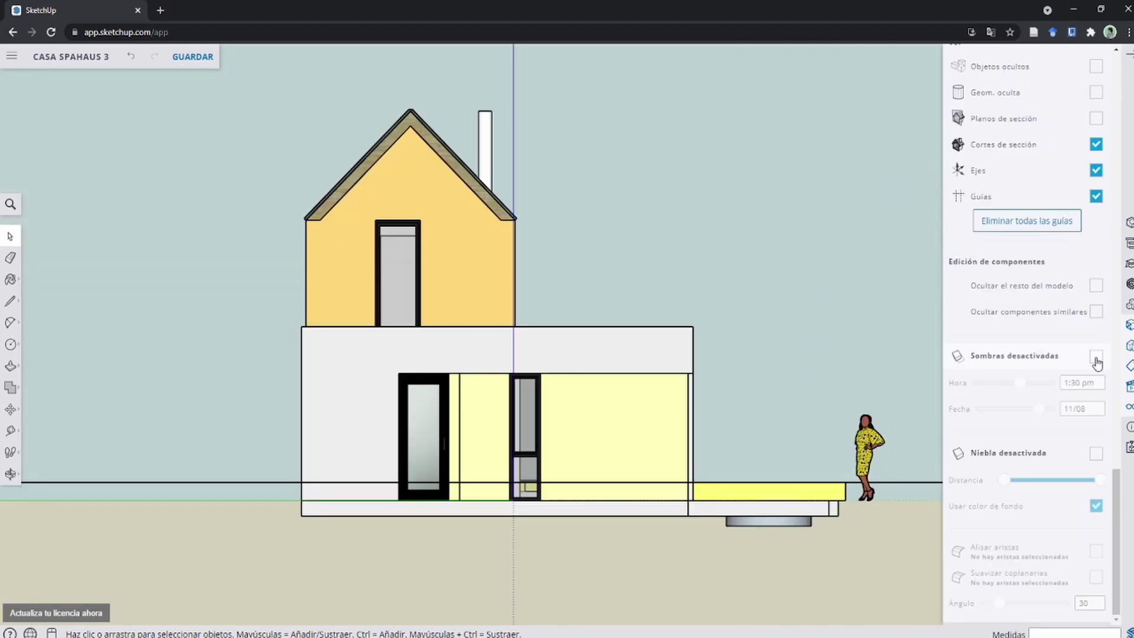
scroll(1023, 200, up, 5)
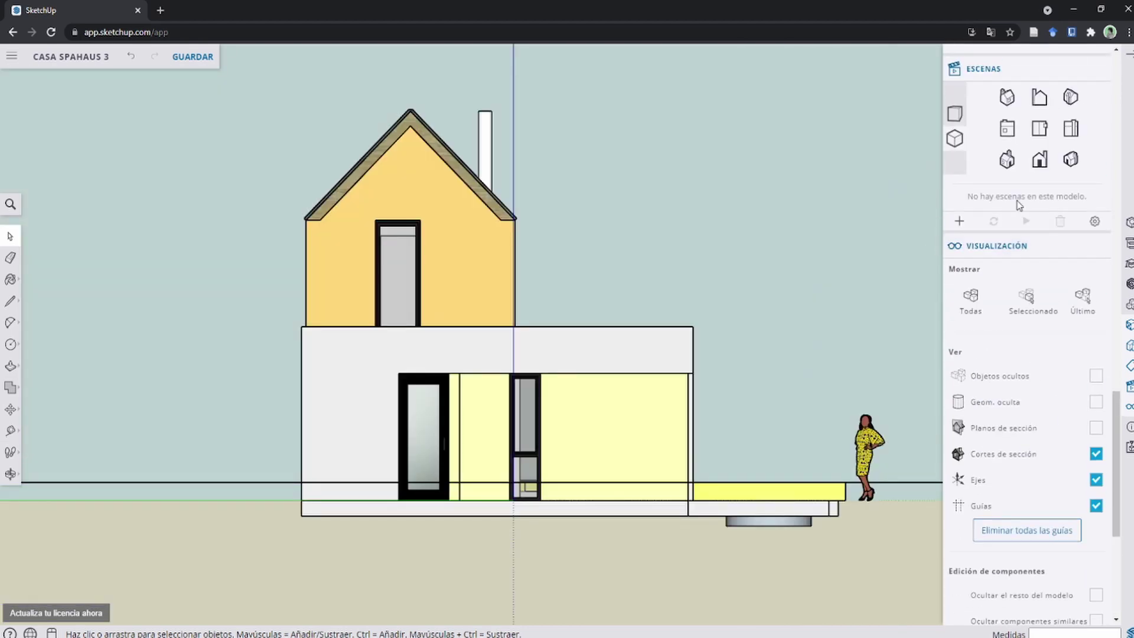
scroll(1014, 277, down, 4)
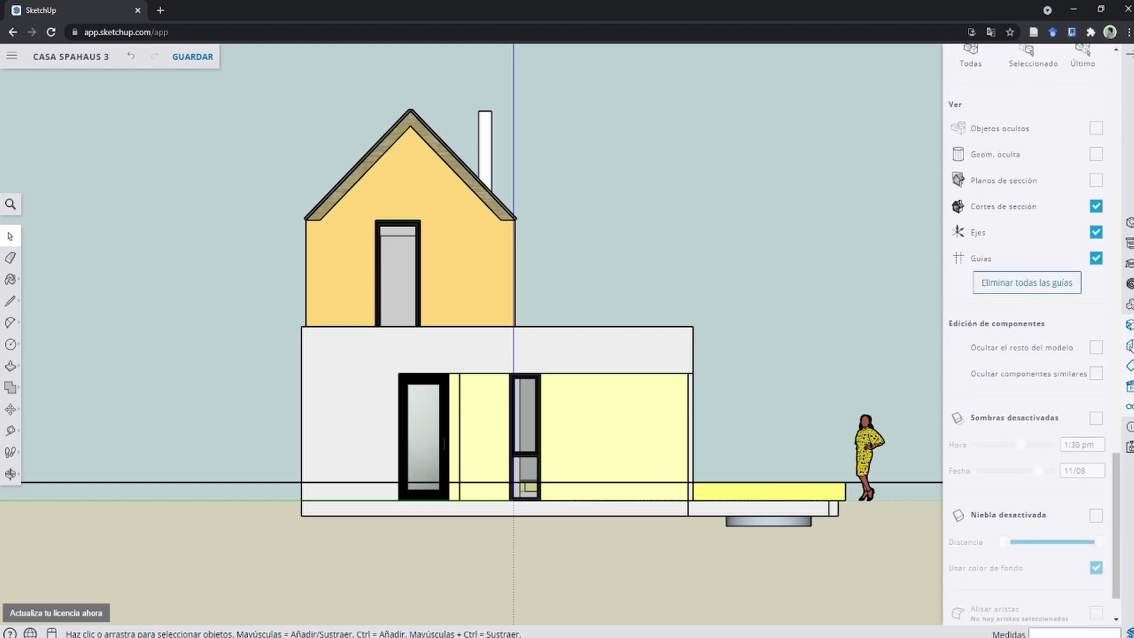
scroll(1093, 391, down, 1)
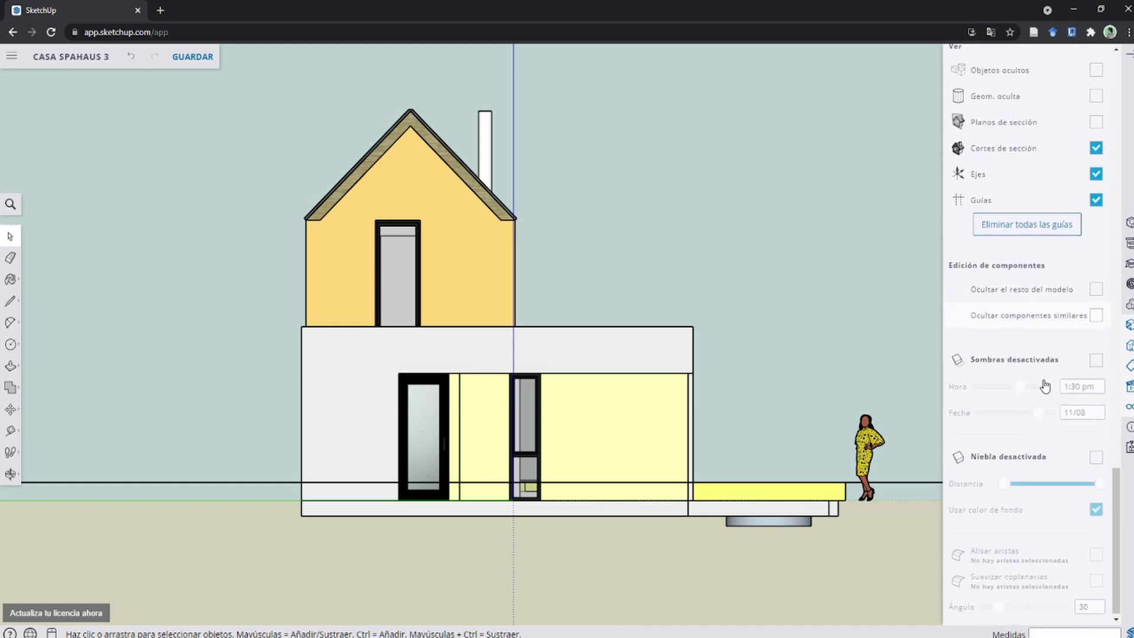
click(1096, 358)
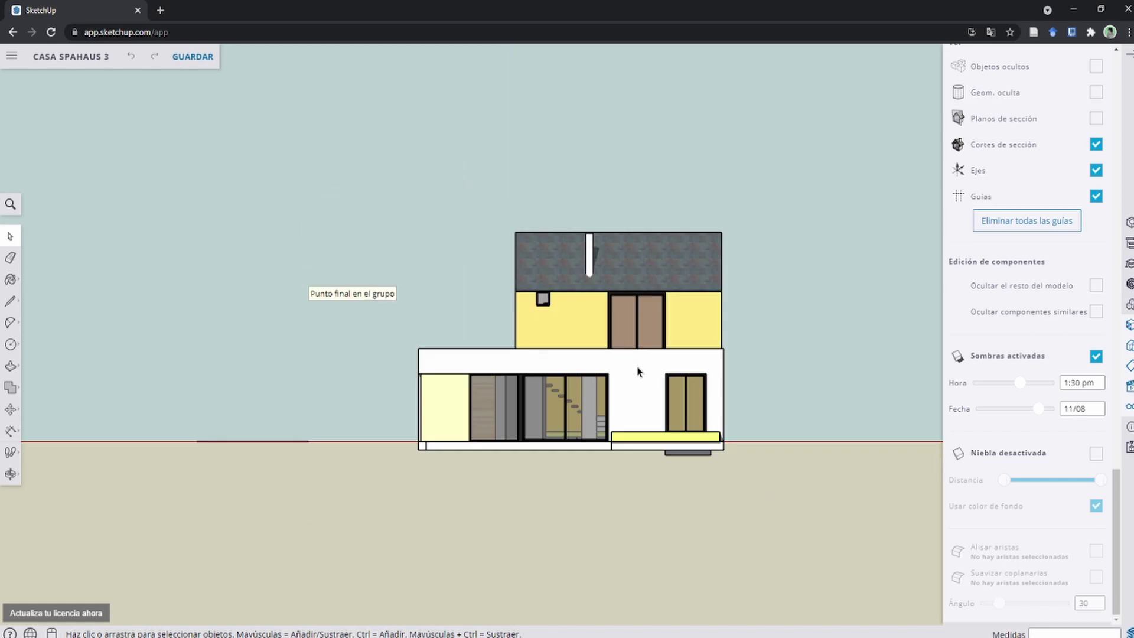
scroll(640, 373, up, 3)
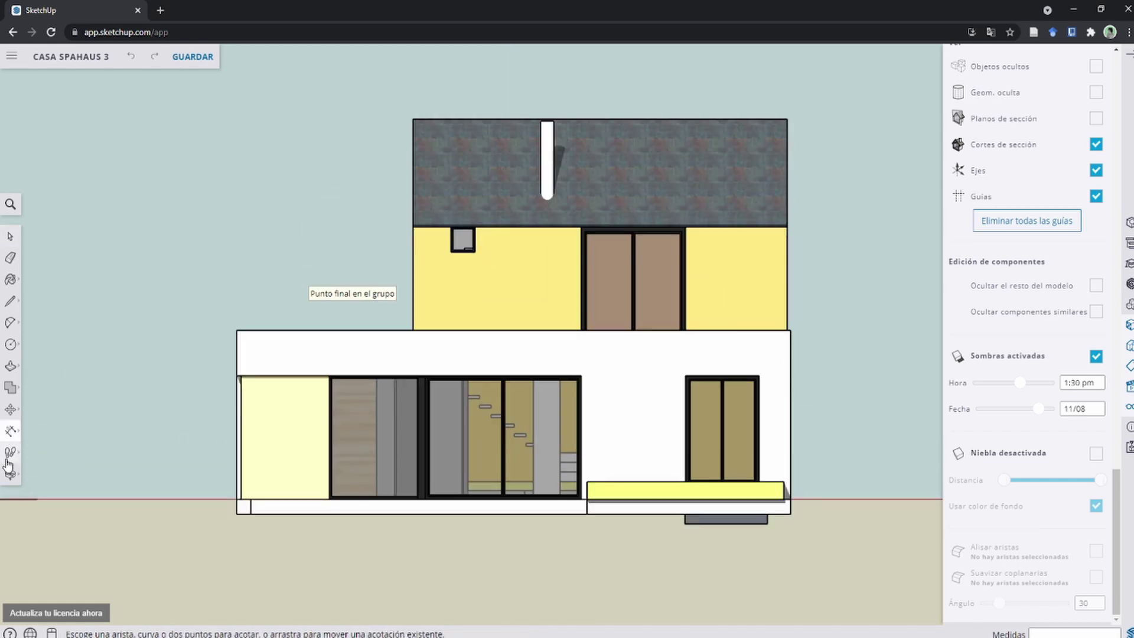
mouse_move(11, 430)
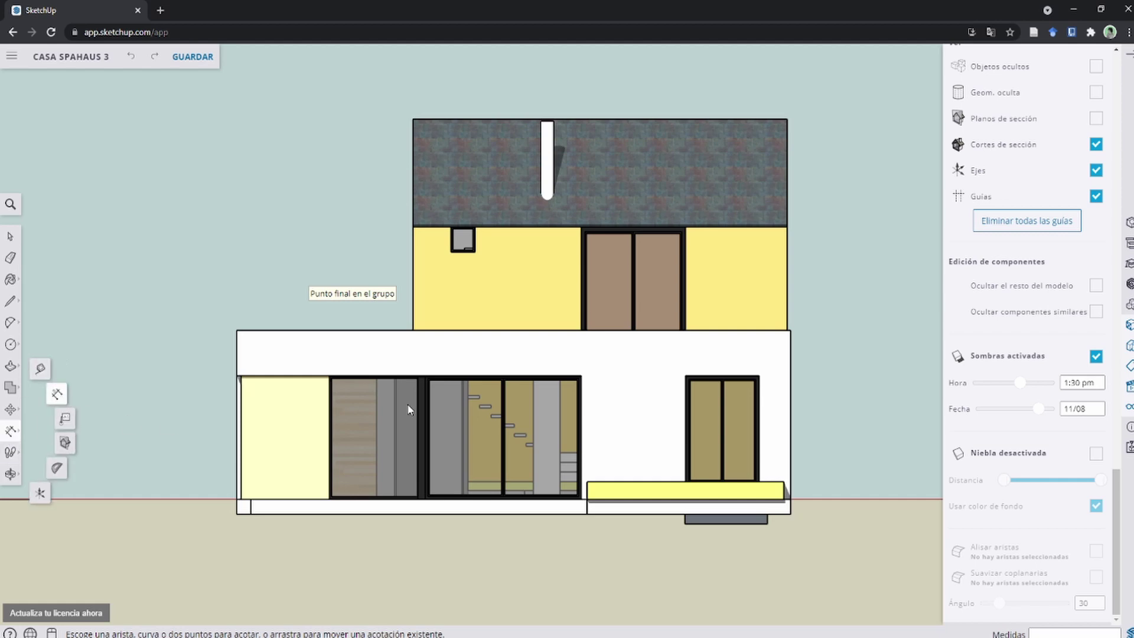
Step: Dimension the right side of the ground floor at 3.35 m on the front elevation
click(790, 330)
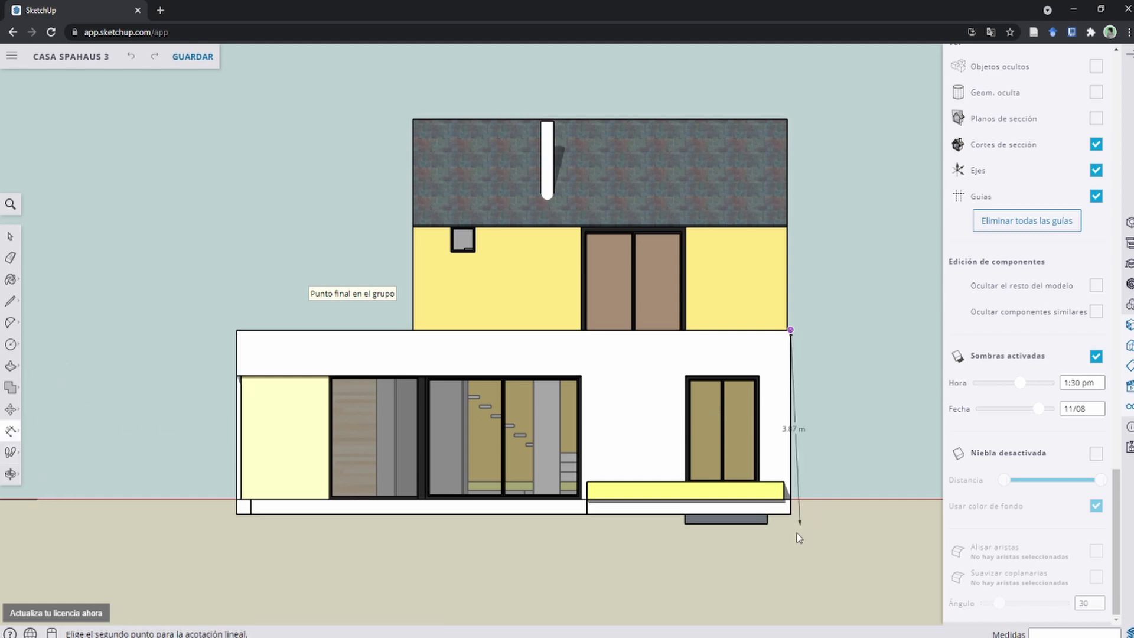
click(793, 502)
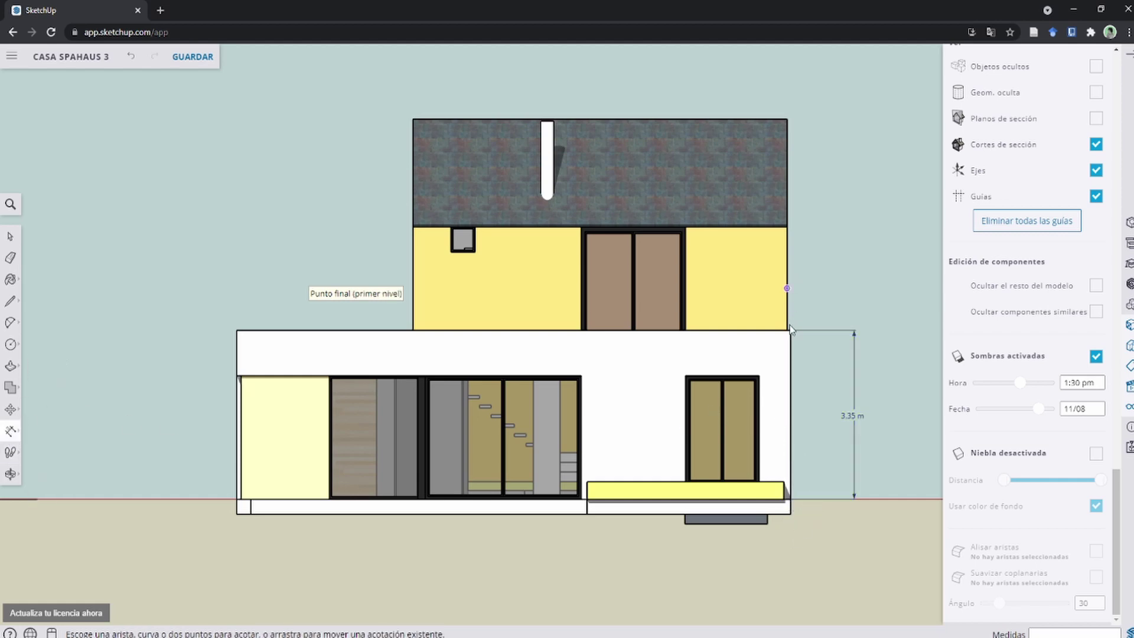
click(800, 242)
key(space)
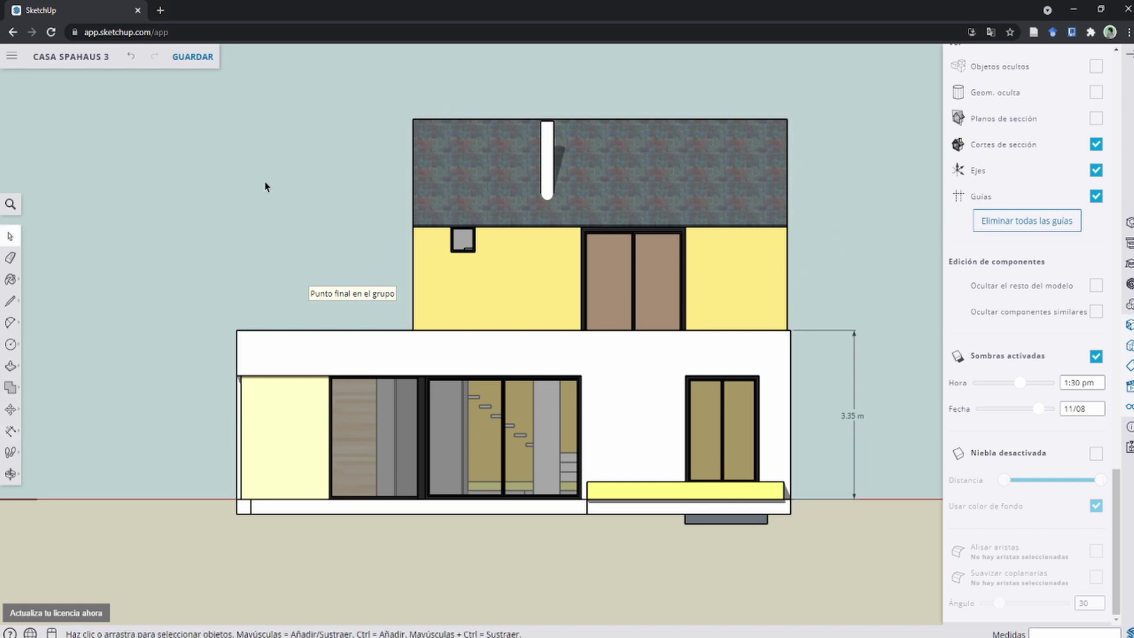
scroll(522, 324, down, 5)
Step: Cycle the Escenas isometric views, then pan and orbit to frame the shaded house and hot tub
mouse_move(777, 507)
middle_down()
mouse_move(479, 372)
mouse_move(478, 354)
middle_up()
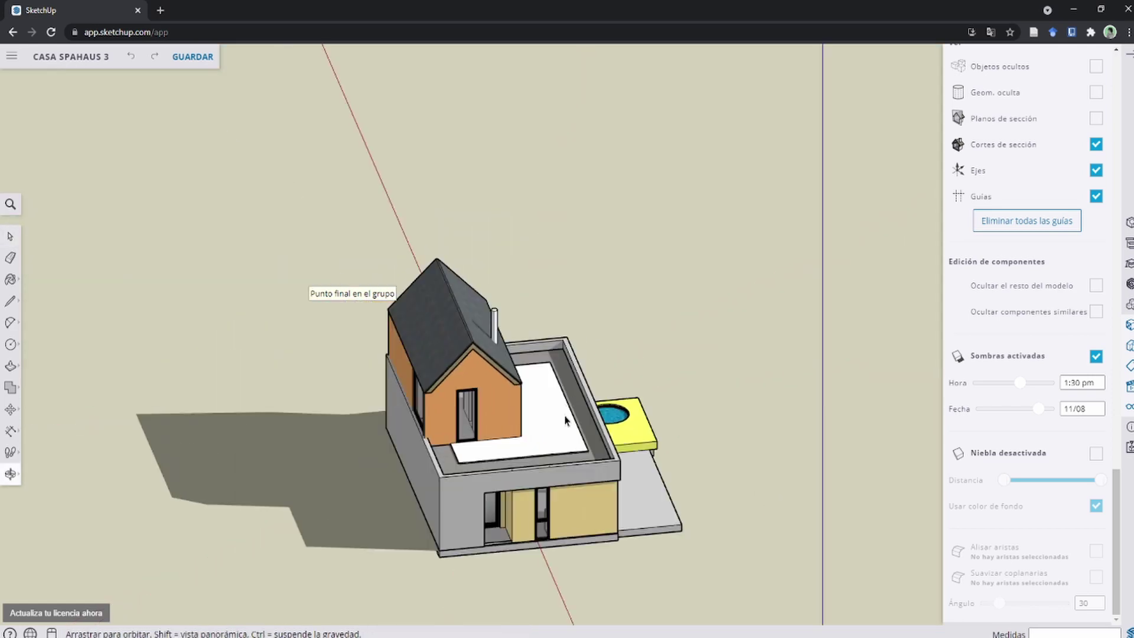
scroll(479, 354, up, 3)
scroll(477, 353, down, 5)
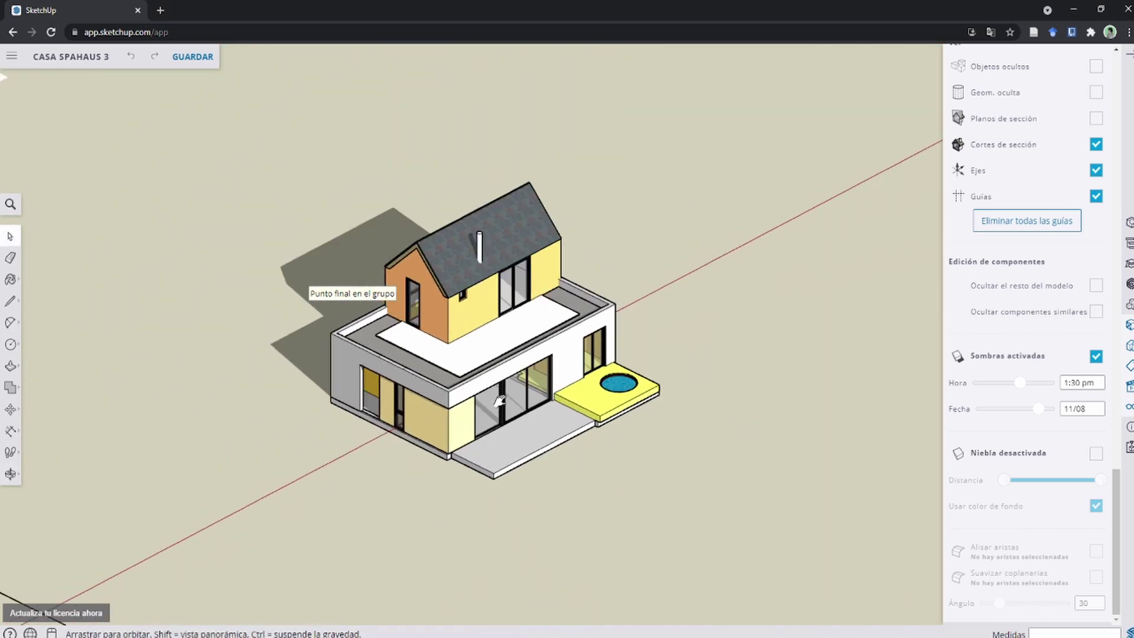
click(1021, 233)
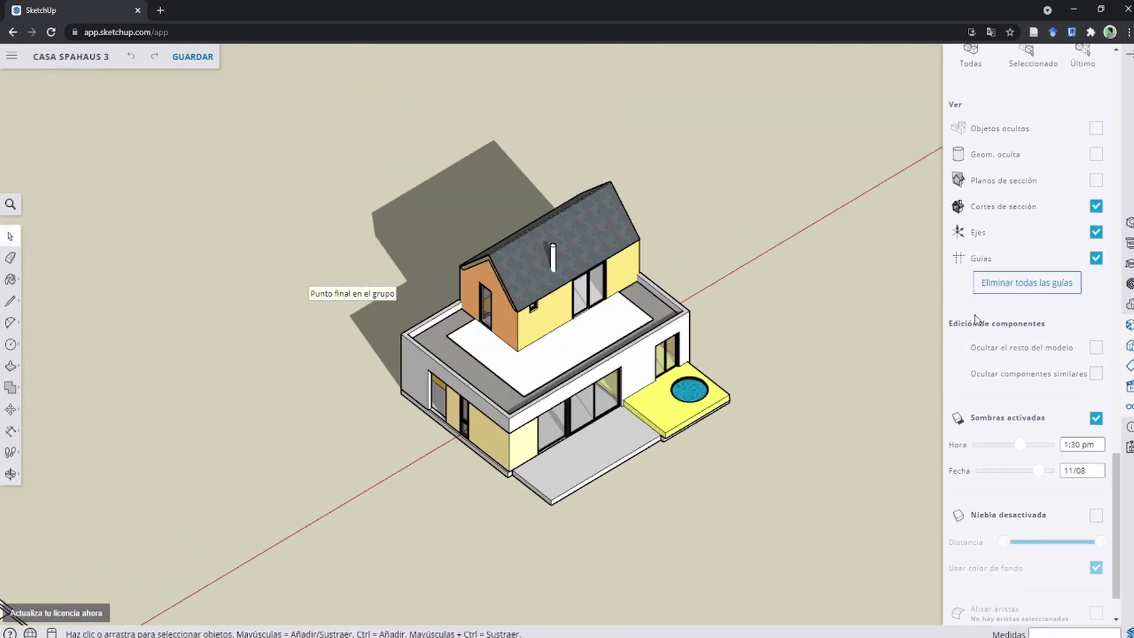
scroll(1028, 308, up, 8)
click(1007, 344)
click(1072, 352)
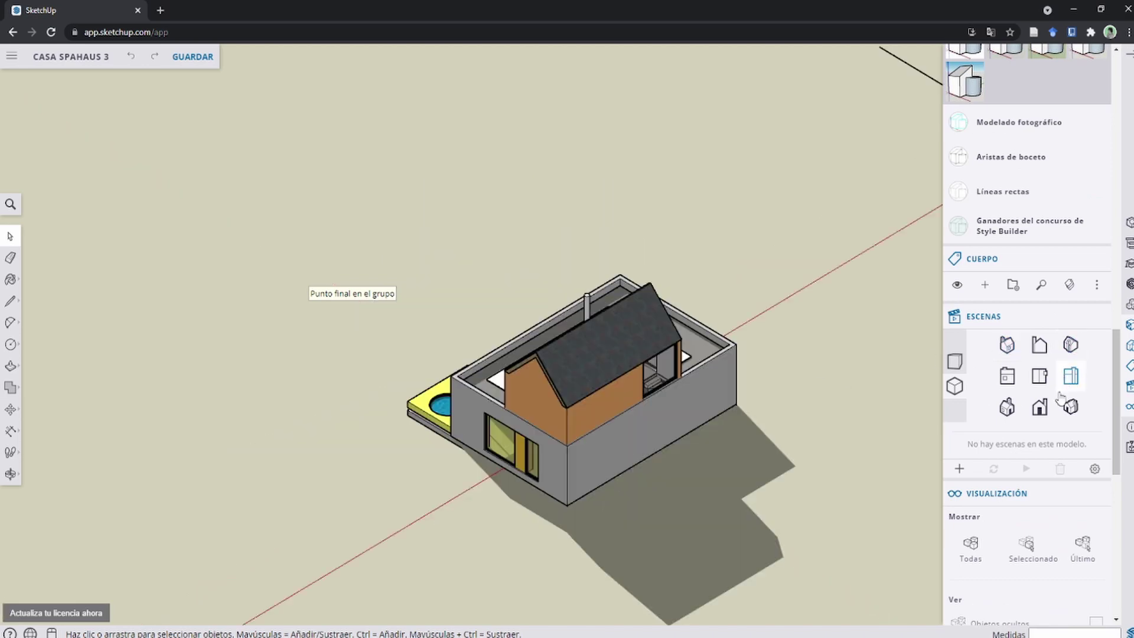
click(1070, 407)
shift+middle_drag(608, 413, 314, 374)
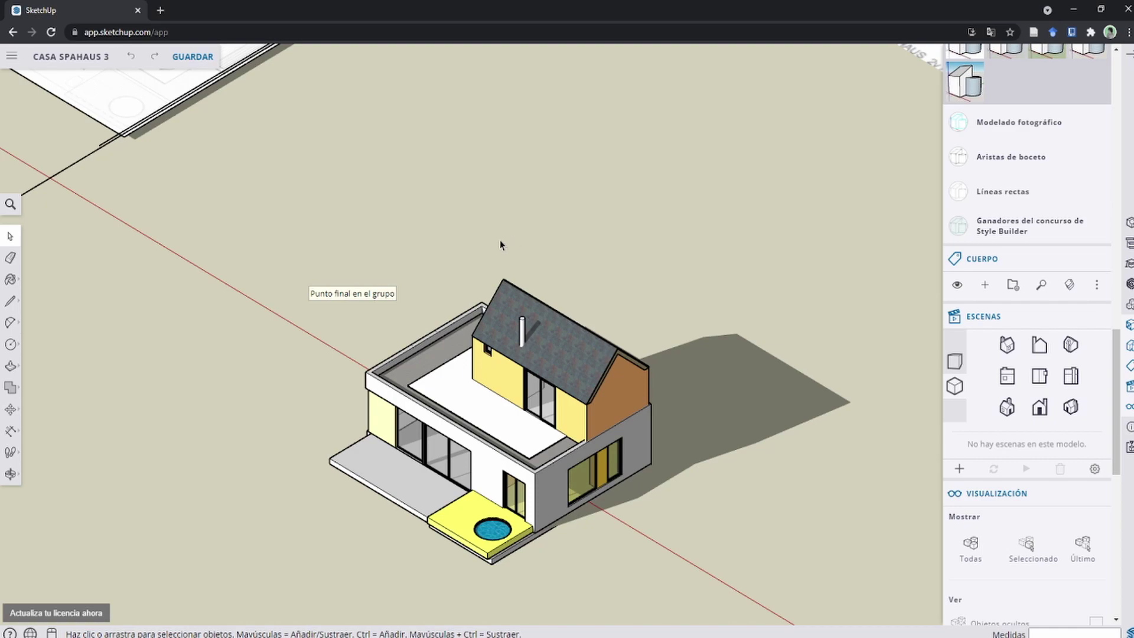
mouse_move(500, 245)
middle_down()
mouse_move(581, 404)
mouse_move(513, 369)
middle_up()
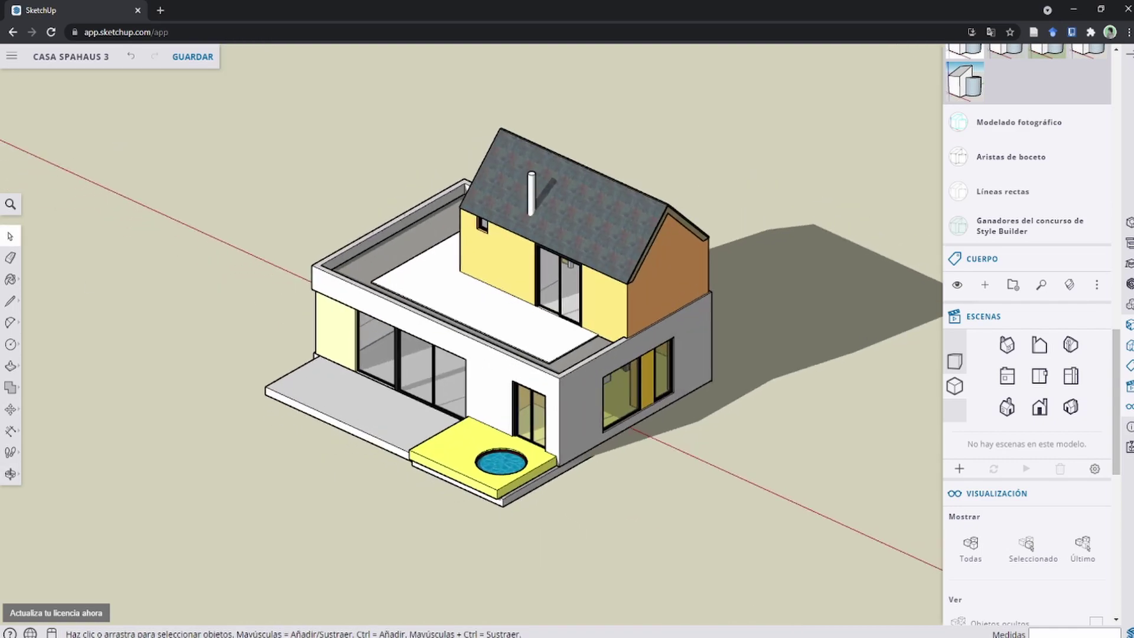